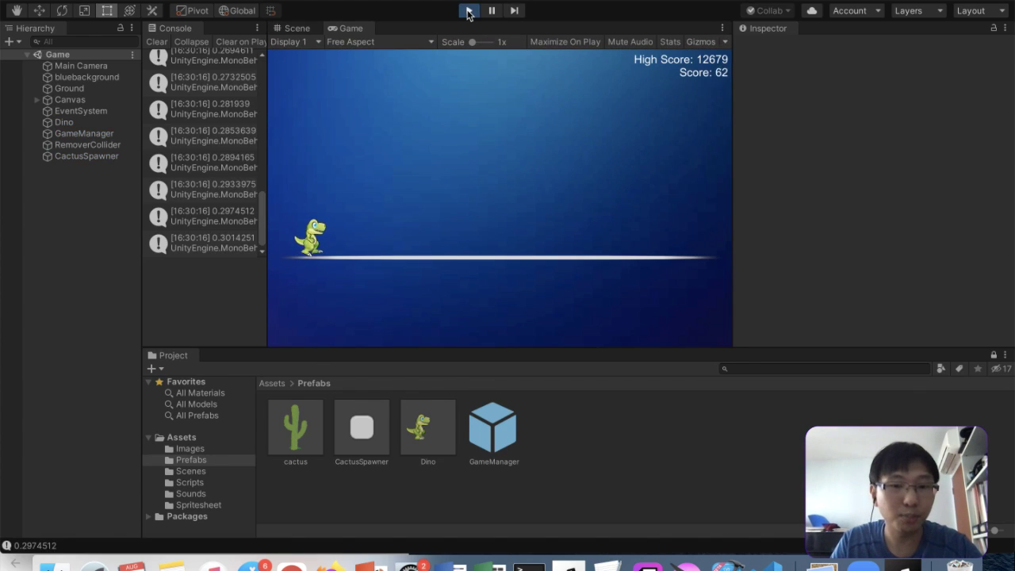
Play-test the dino game by jumping over the oncoming cacti, restarting after collisions, and stop the play mode
key("space")
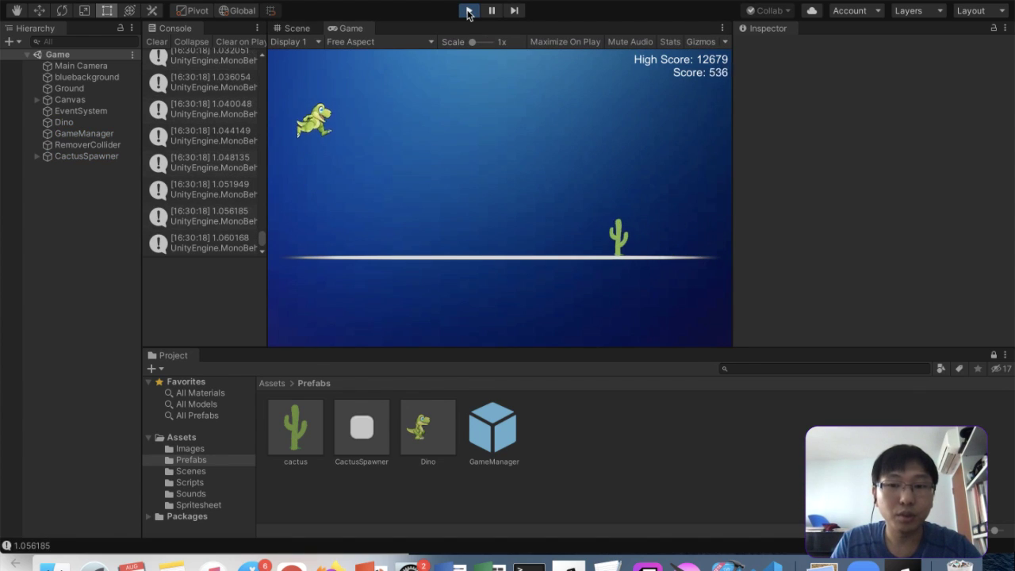
key("space")
key("space")
key("space")
key("space")
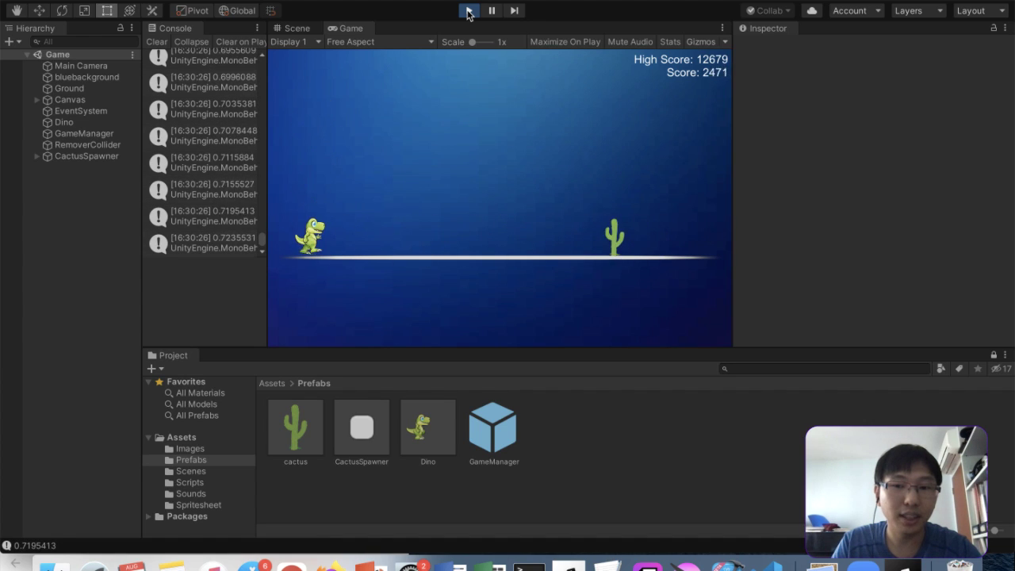
key("space")
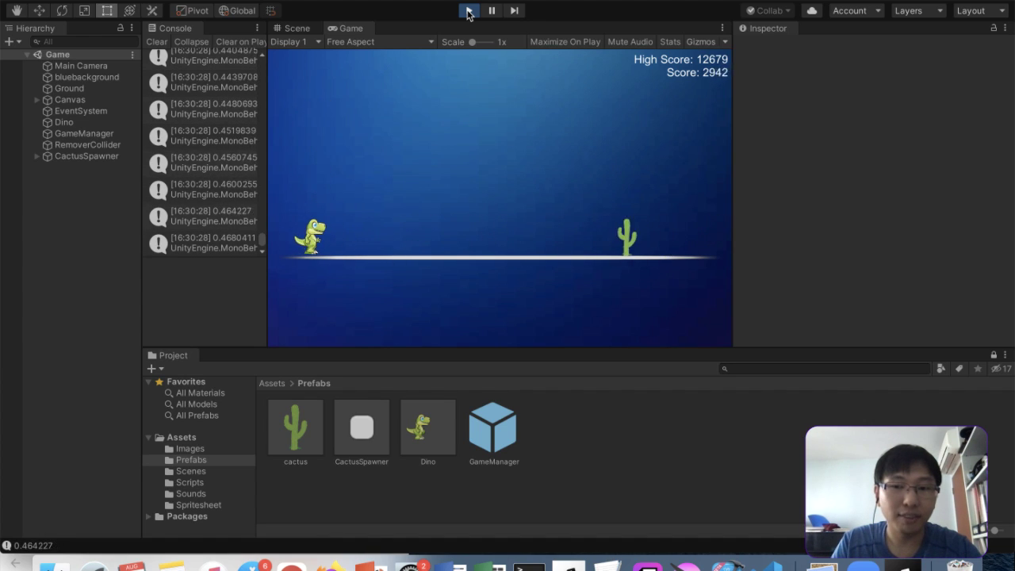
key("space")
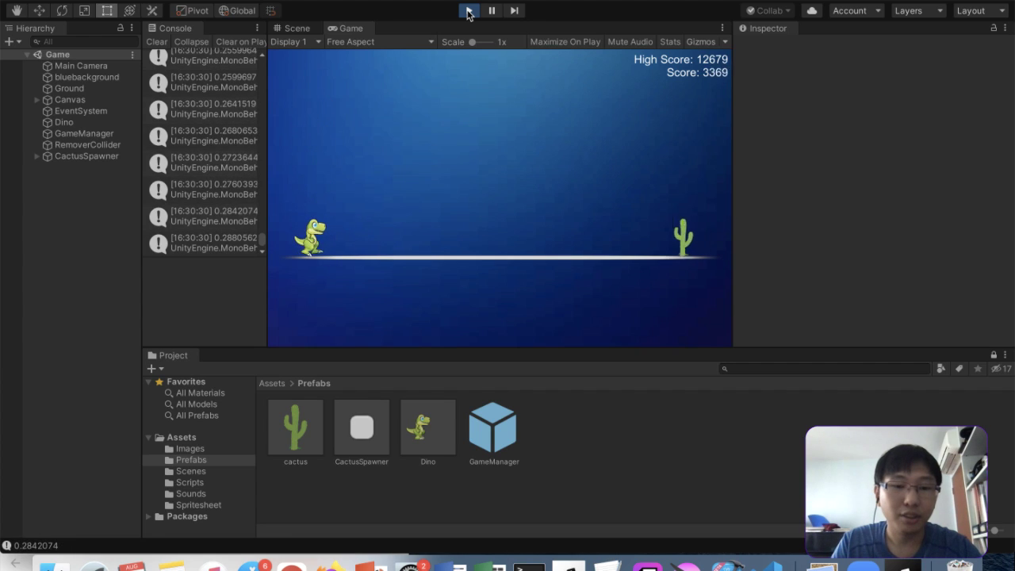
key("space")
key("space")
key("space")
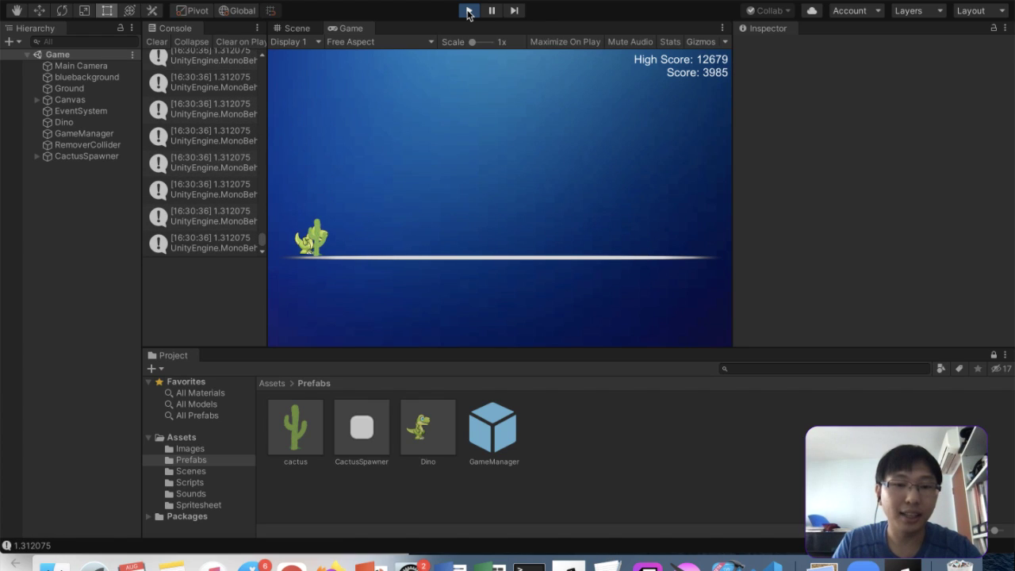
key("space")
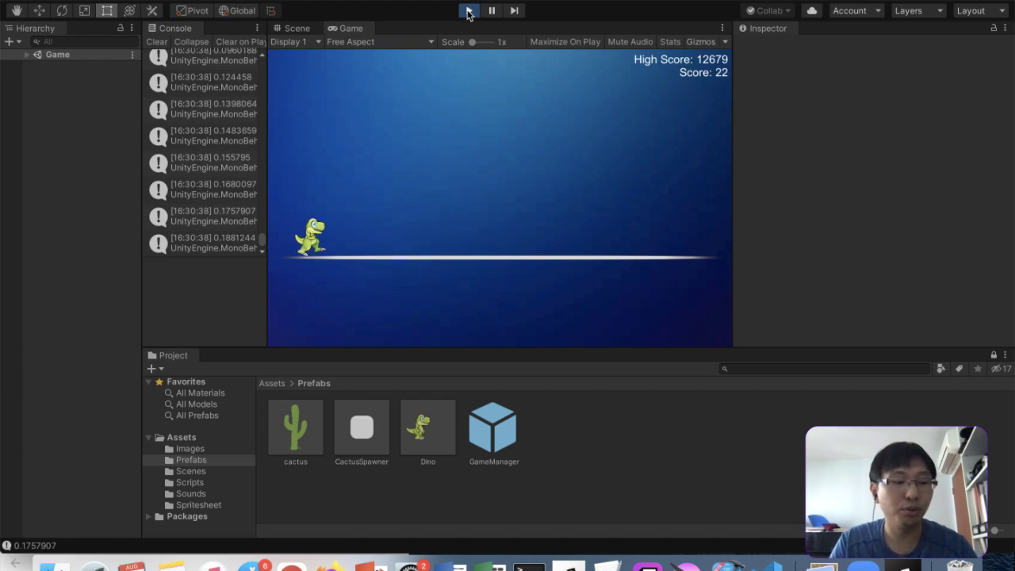
key("space")
key("space")
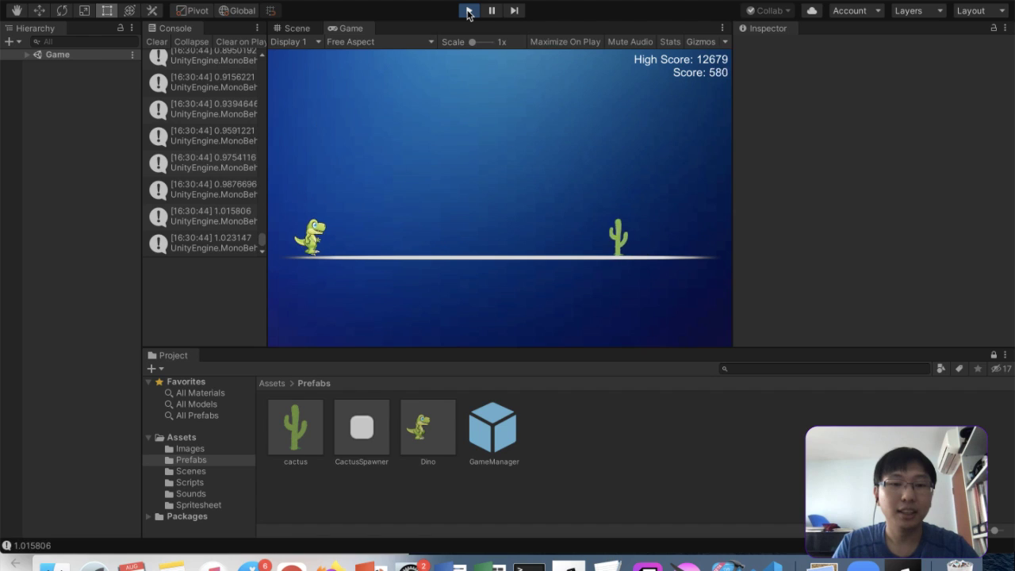
key("space")
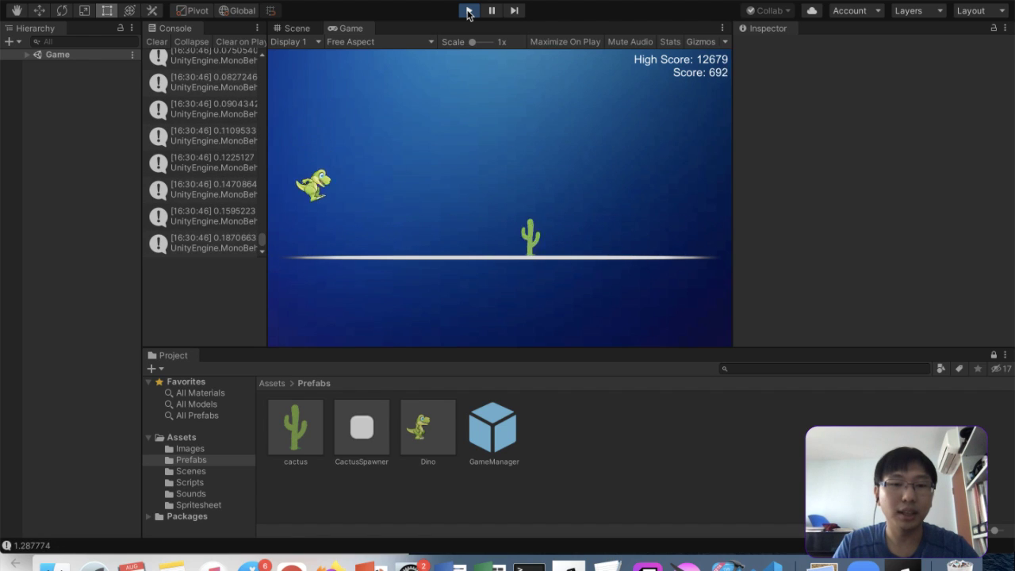
key("space")
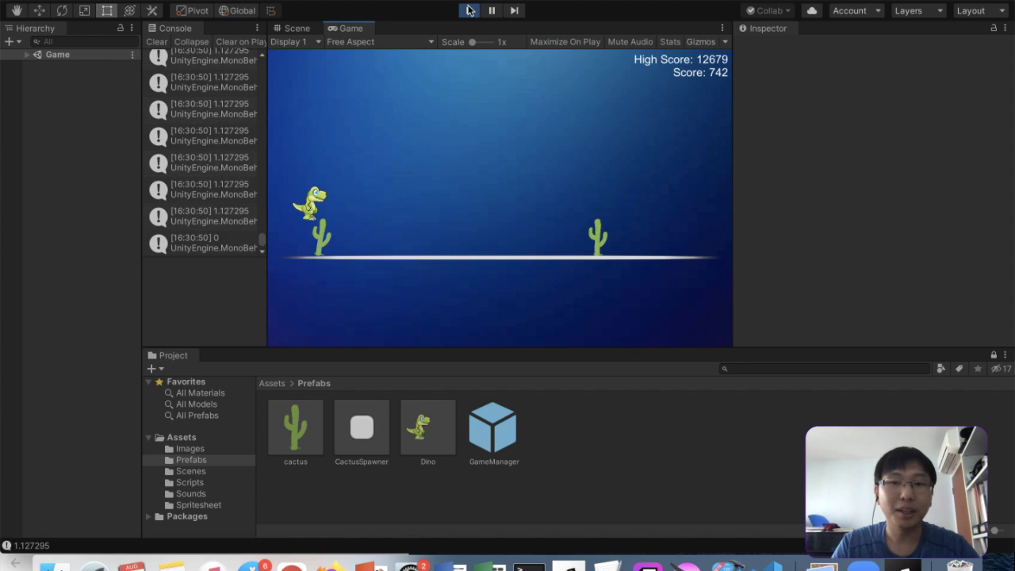
key("space")
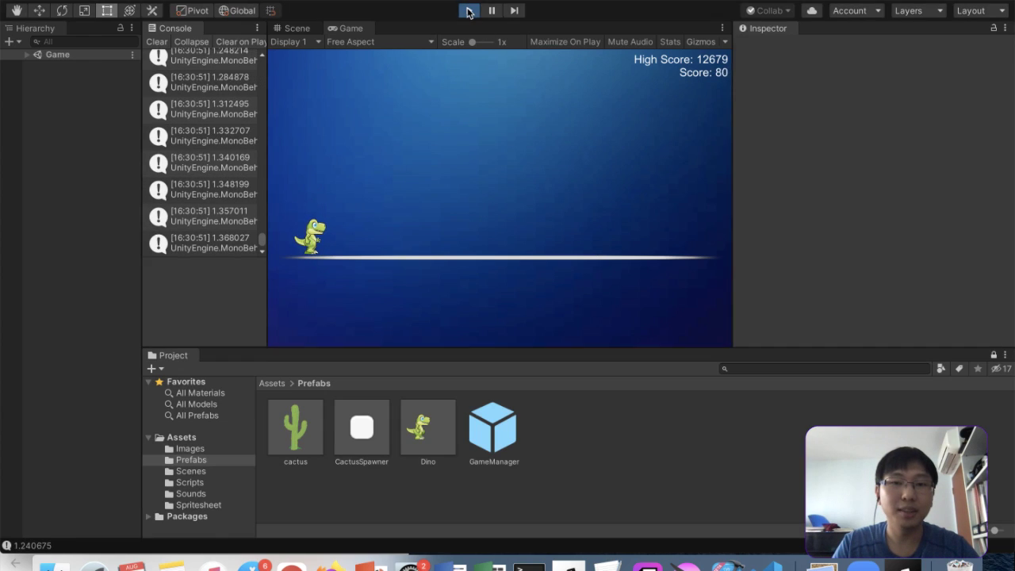
left_click(469, 11)
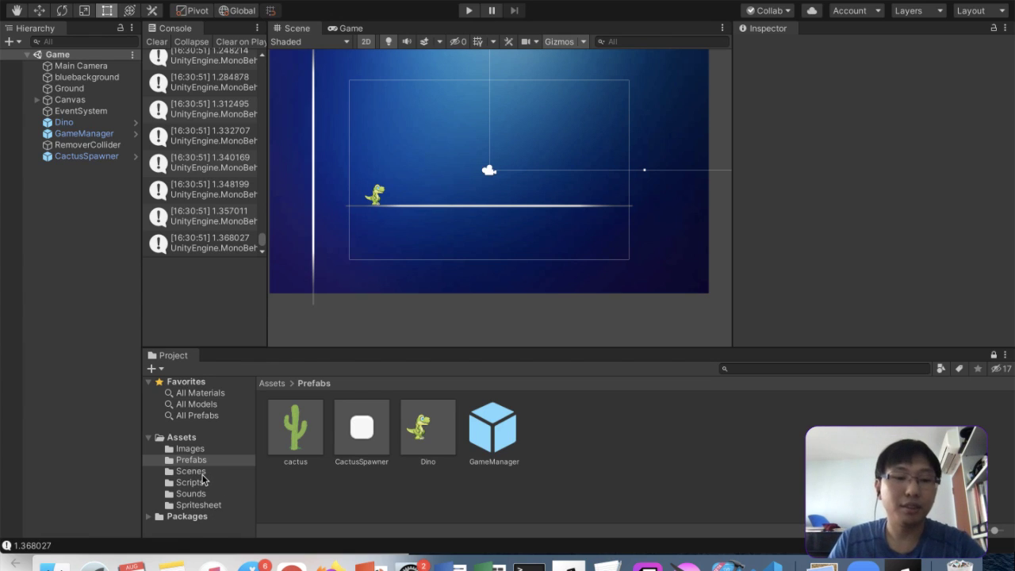
Set the Sprite Mode of the bird sheet in the Spritesheet folder to Multiple, and open it in the Sprite Editor with the settings applied
left_click(198, 504)
left_click(294, 448)
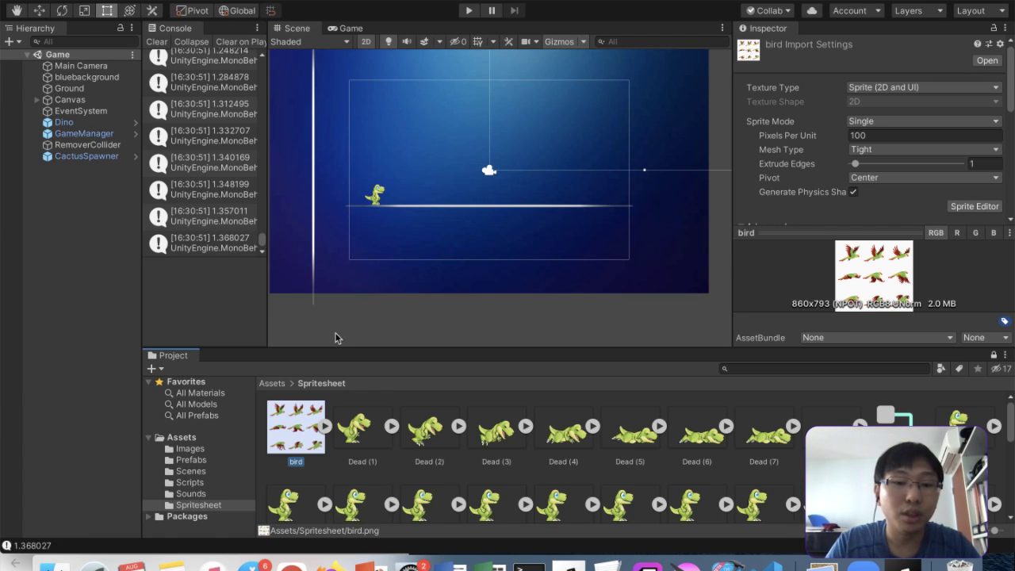
right_click(291, 431)
left_click(547, 317)
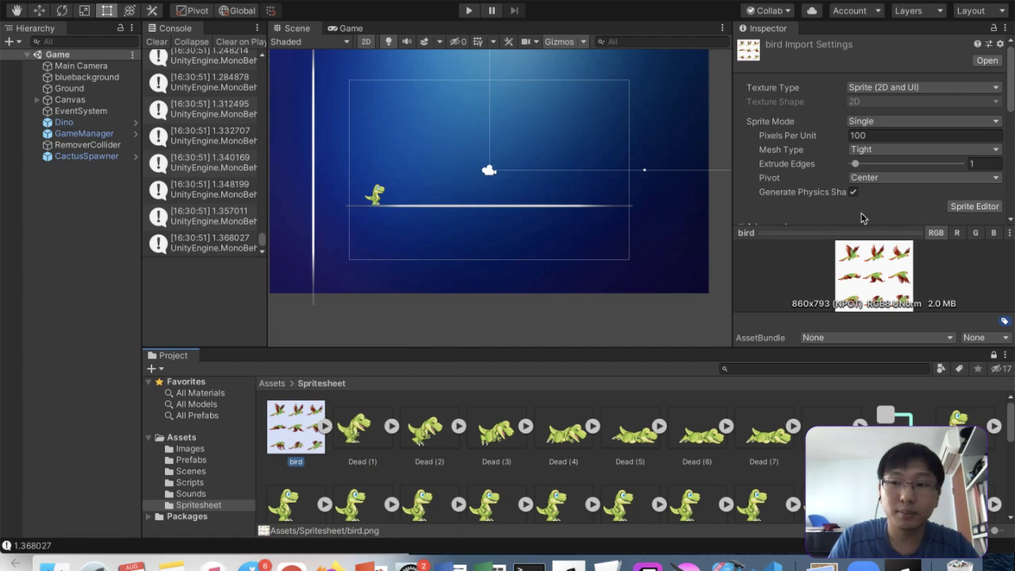
left_click(919, 121)
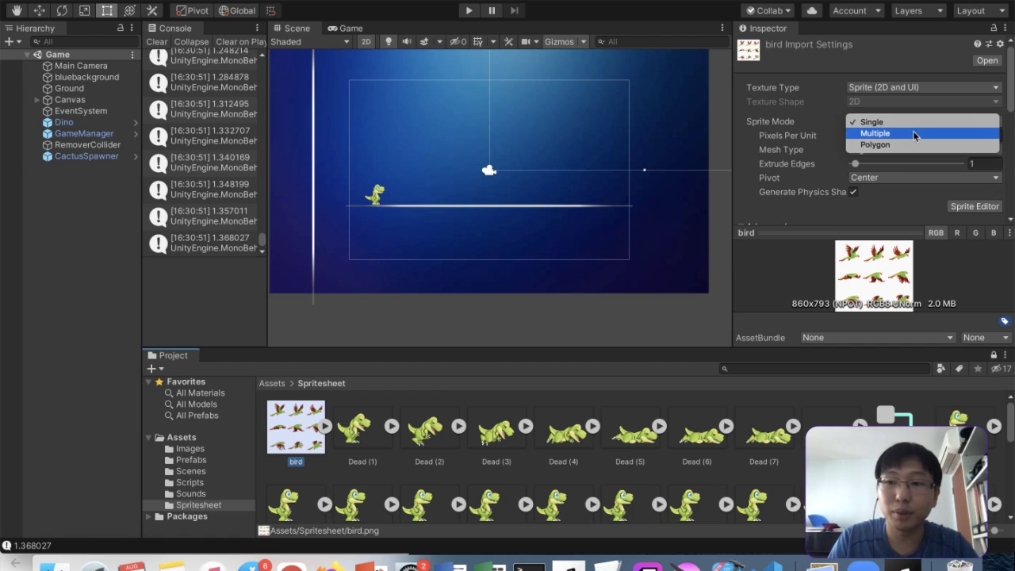
left_click(910, 133)
left_click(975, 192)
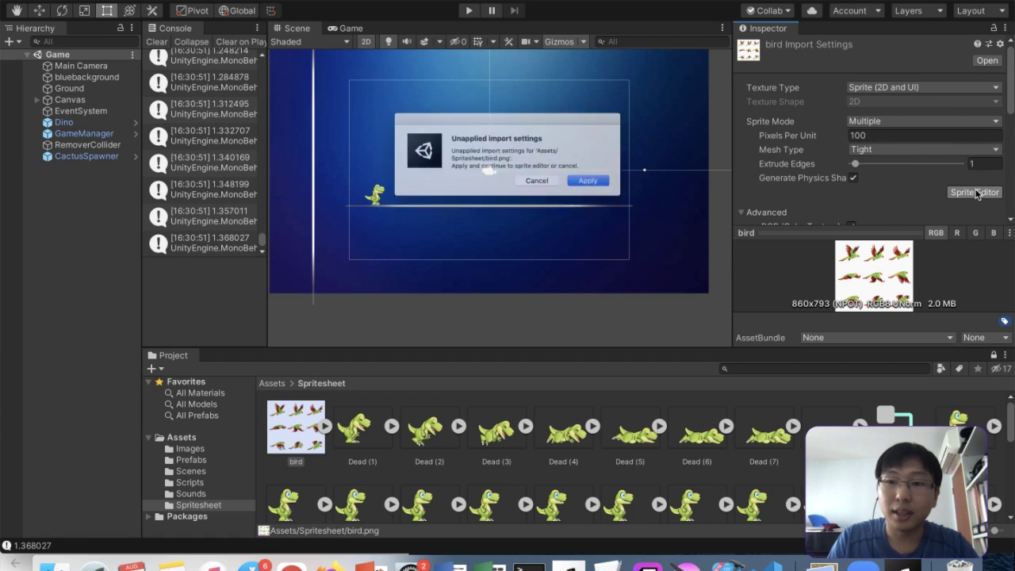
left_click(602, 190)
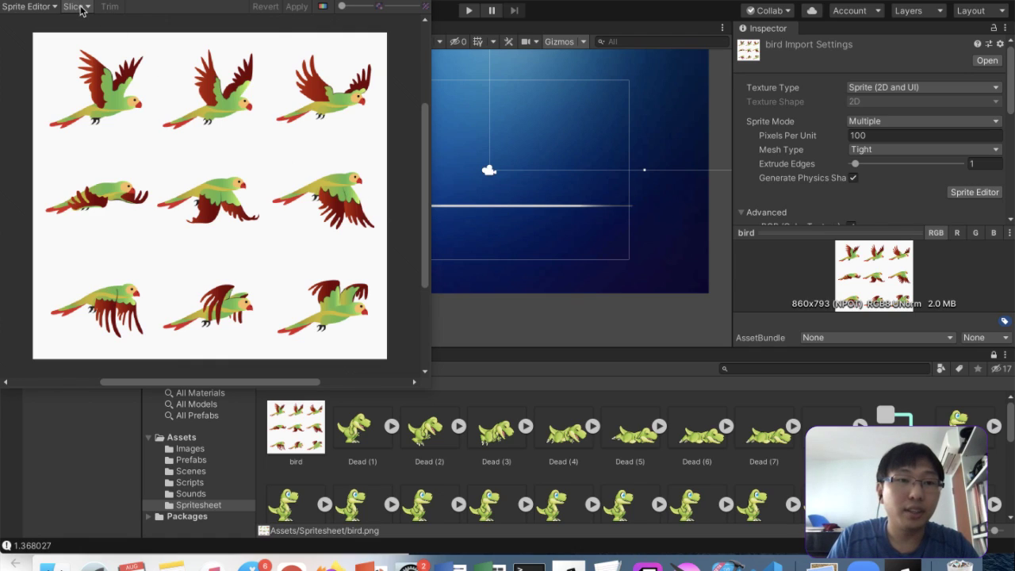
Slice the bird sheet using Grid By Cell Count with 3 columns and 3 rows
left_click(82, 10)
left_click(191, 22)
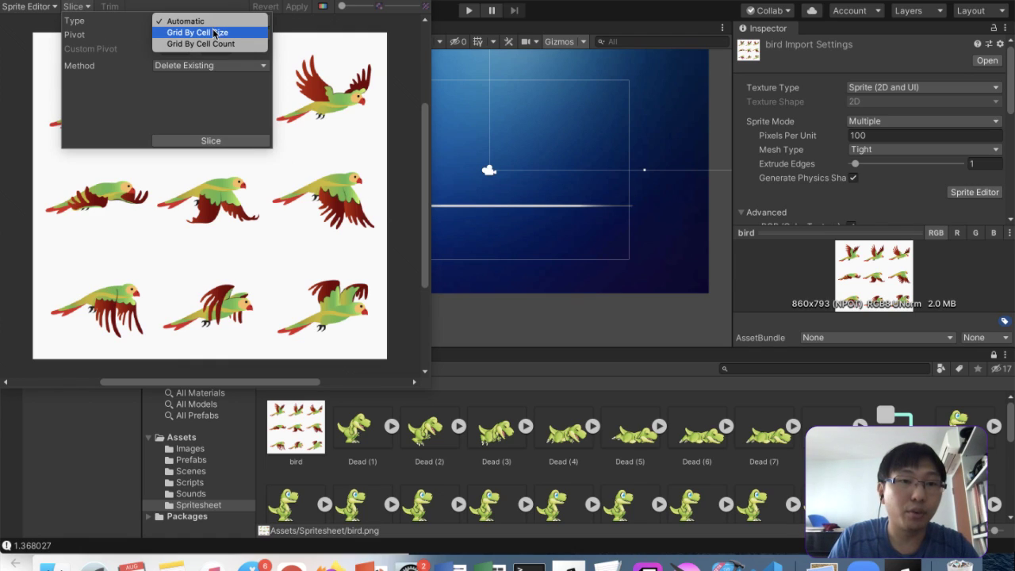
left_click(211, 44)
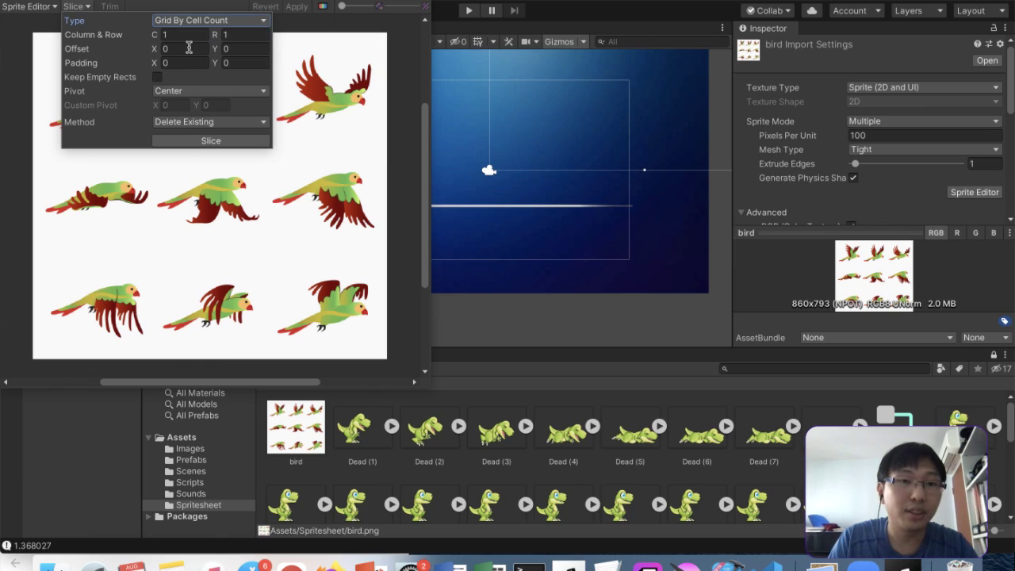
left_click(168, 35)
type("3")
left_click(238, 37)
type("3")
left_click(174, 35)
key("BackSpace")
left_click(189, 142)
Check several individual bird slices, apply the slicing and close the Sprite Editor
left_click(330, 89)
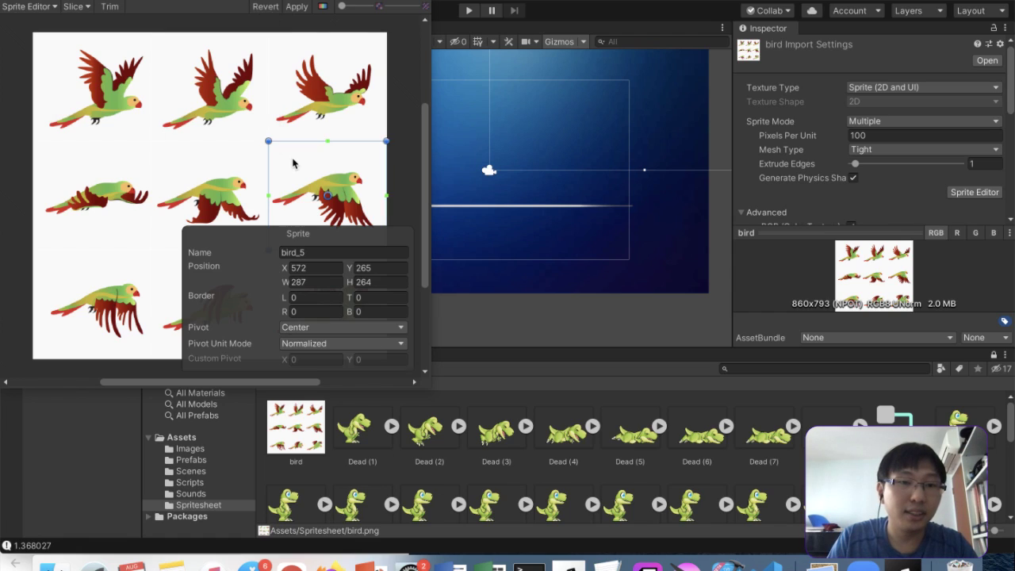
left_click(249, 91)
left_click(103, 198)
left_click(113, 323)
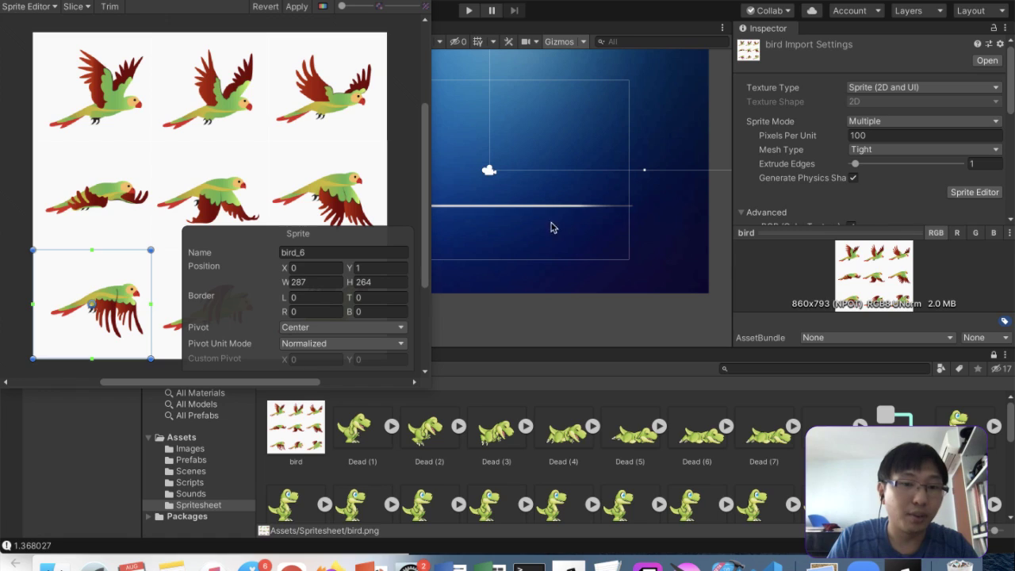
left_click(178, 305)
left_click(297, 8)
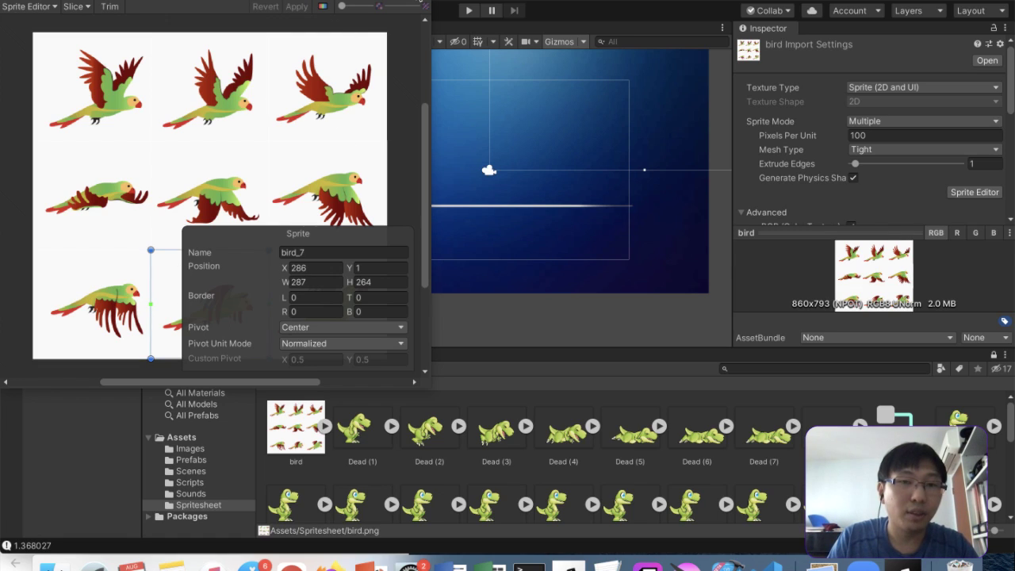
left_click(420, 5)
Expand the bird sheet in the project assets and select the sprites bird_0 to bird_3
left_click(325, 425)
left_click(361, 432)
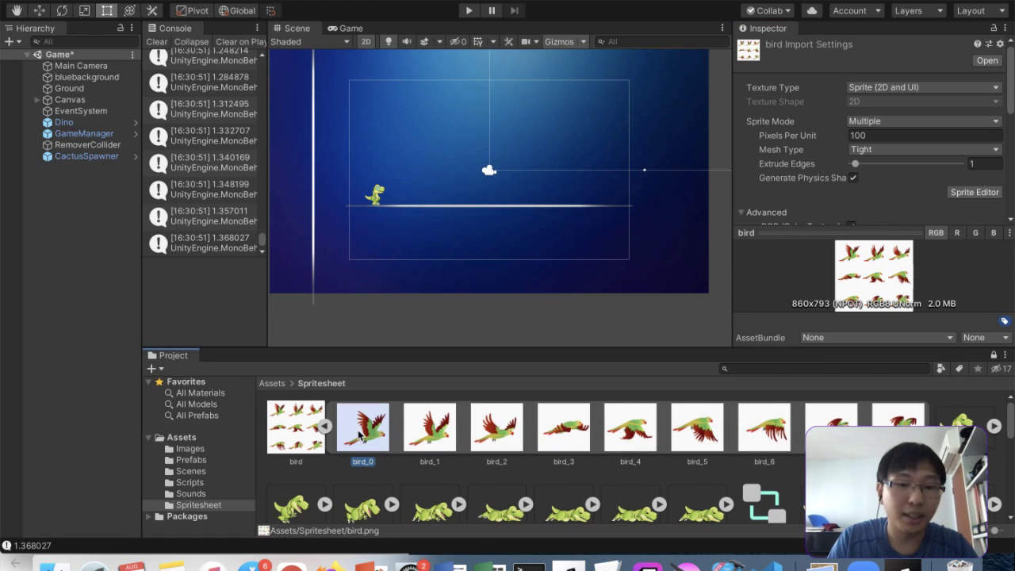
key("shift+Right")
key("shift+Right")
key("shift+Right")
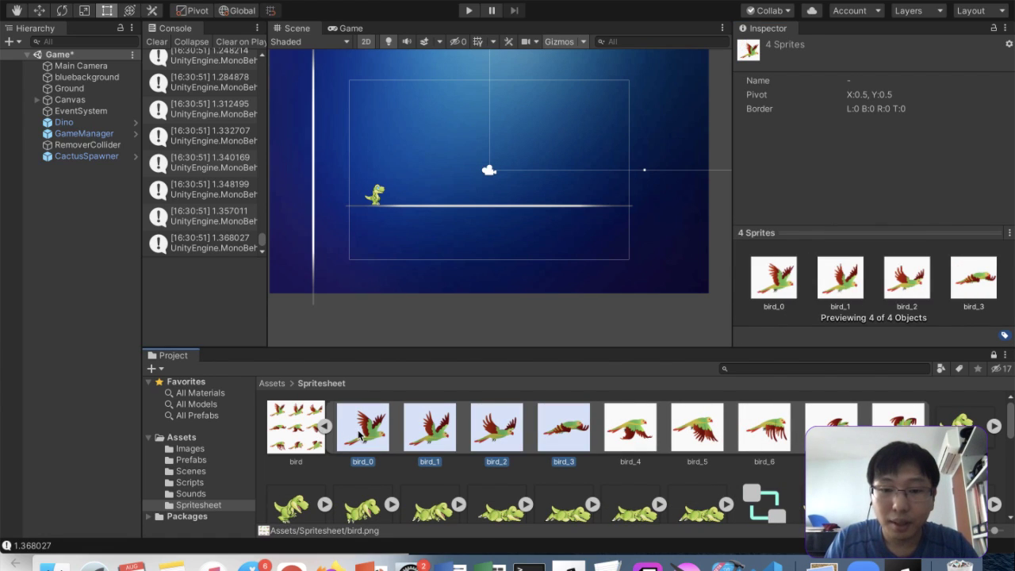
Preview the source image bird.png on the desktop to examine its background, and close the preview
left_click(321, 444)
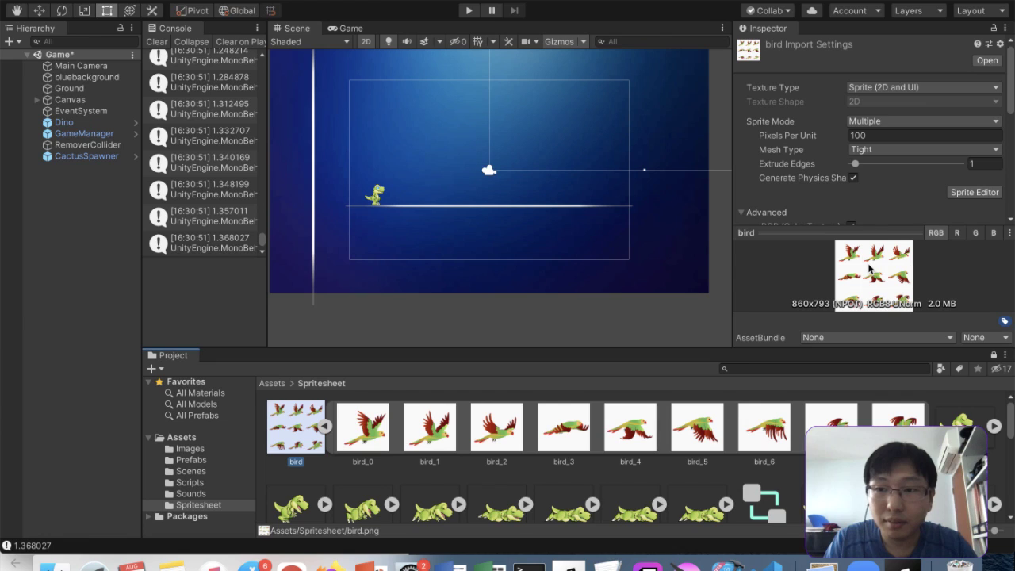
left_click_drag(1013, 268, 832, 286)
left_click(865, 347)
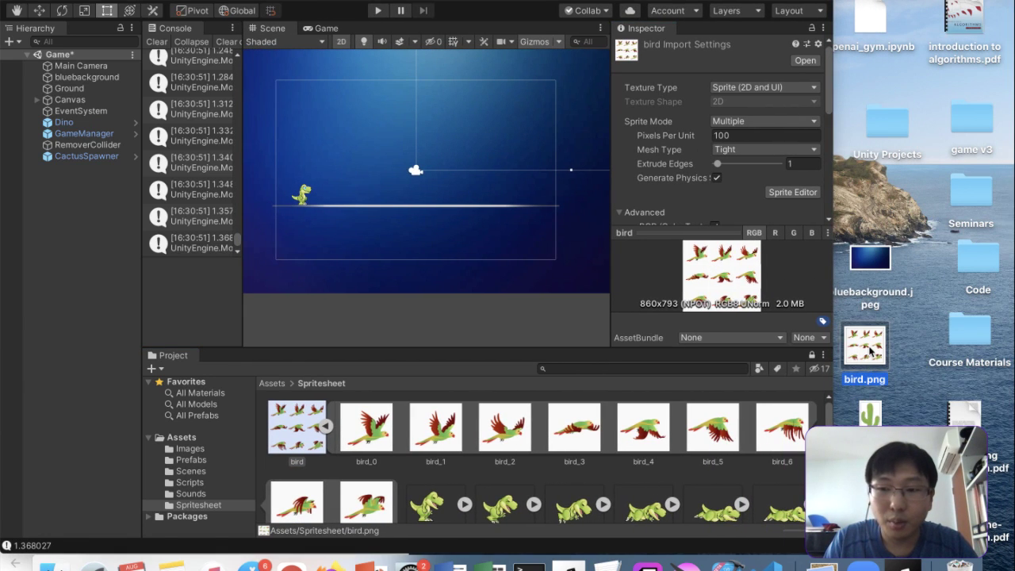
key("space")
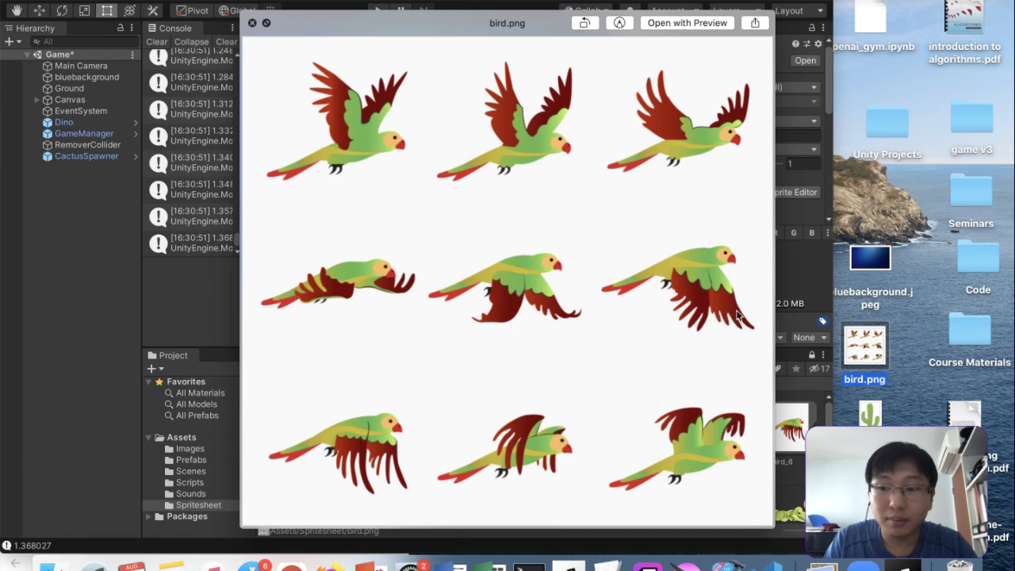
left_click(252, 23)
Add the bird_0 sprite to the Game scene as an object and set its Order in Layer to 2
left_click(365, 426)
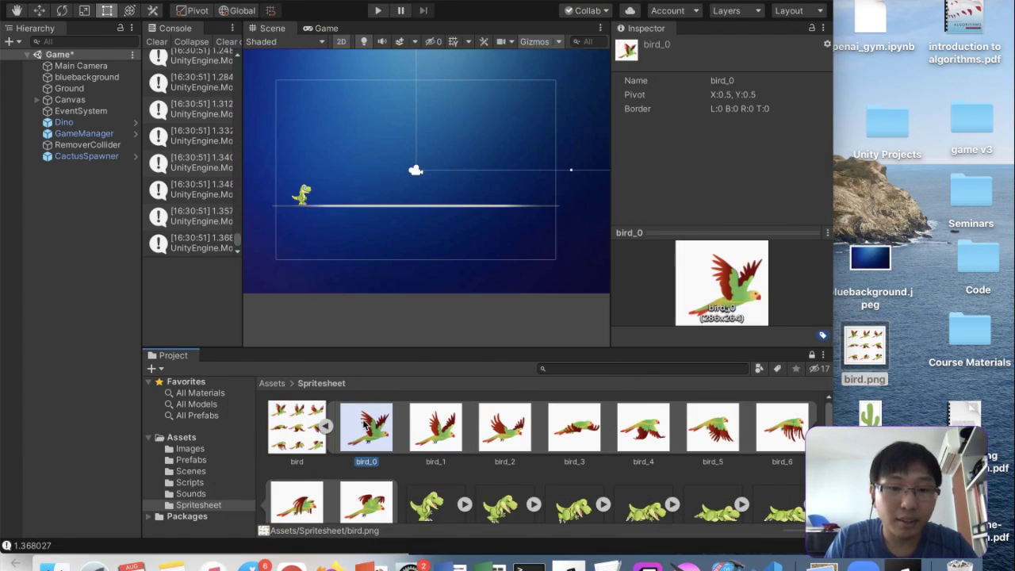
left_click_drag(367, 426, 66, 208)
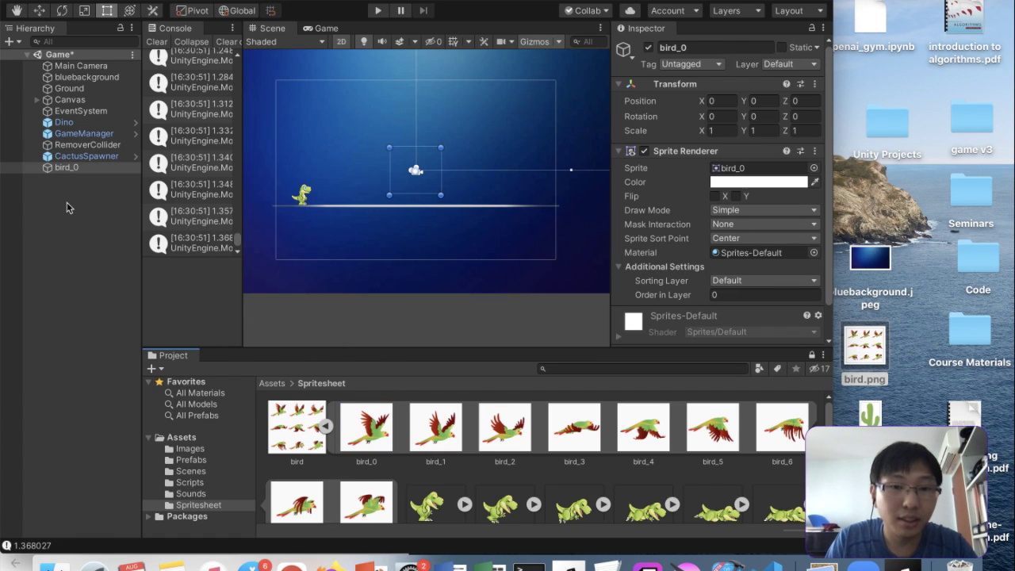
double_click(67, 168)
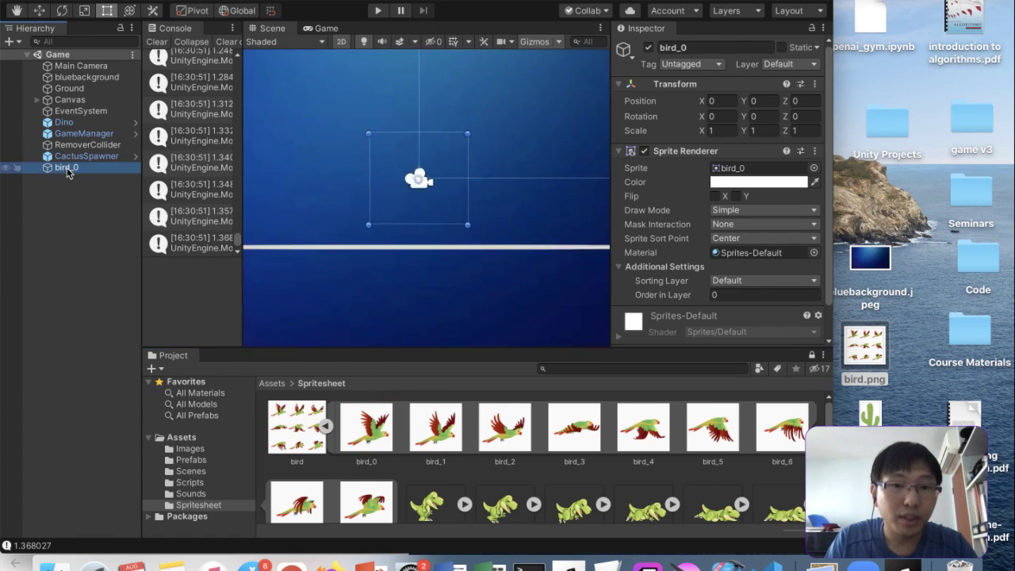
scroll(732, 224, "down", 2)
left_click(736, 262)
type("2")
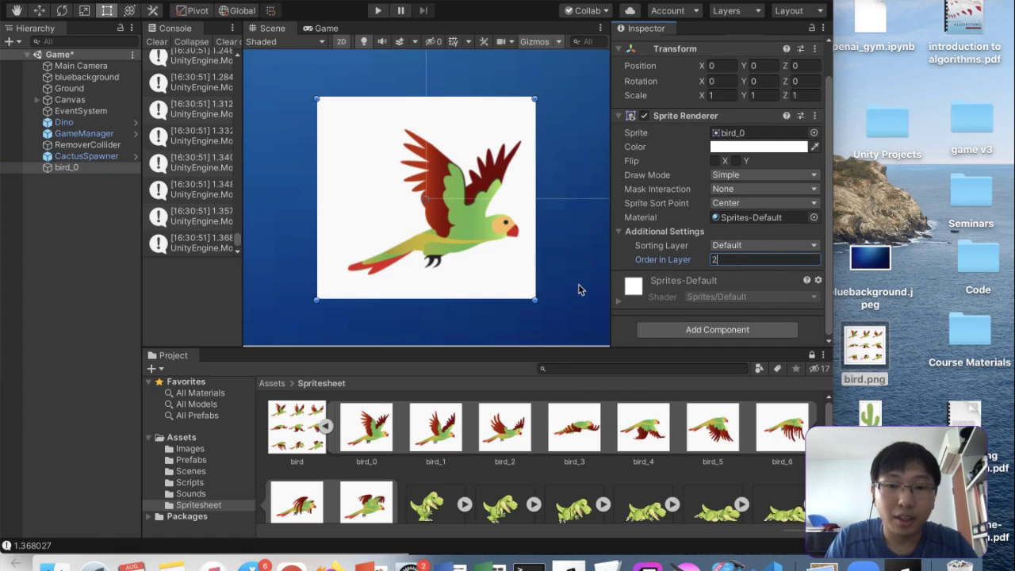
scroll(579, 290, "down", 5)
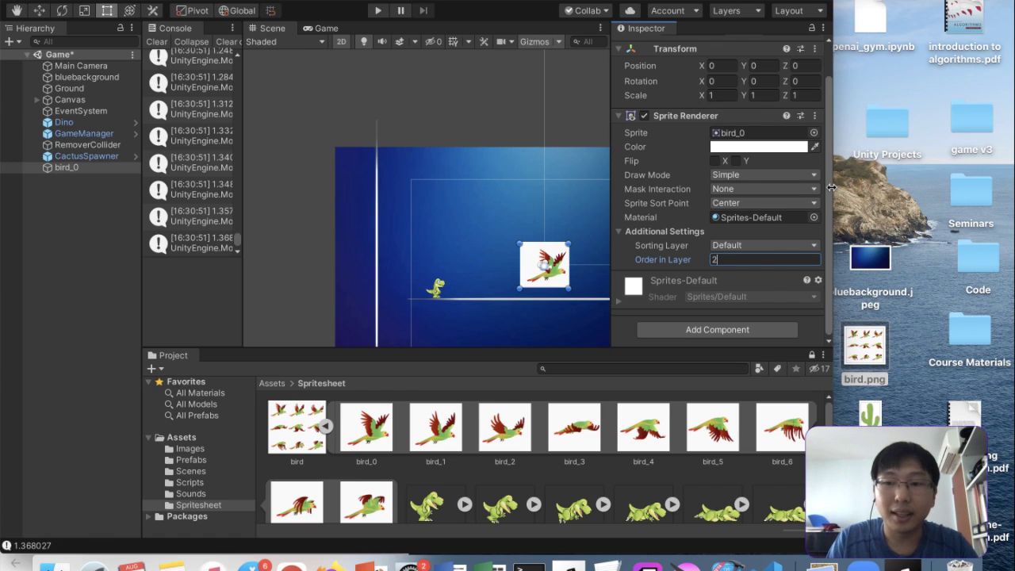
left_click_drag(837, 187, 883, 187)
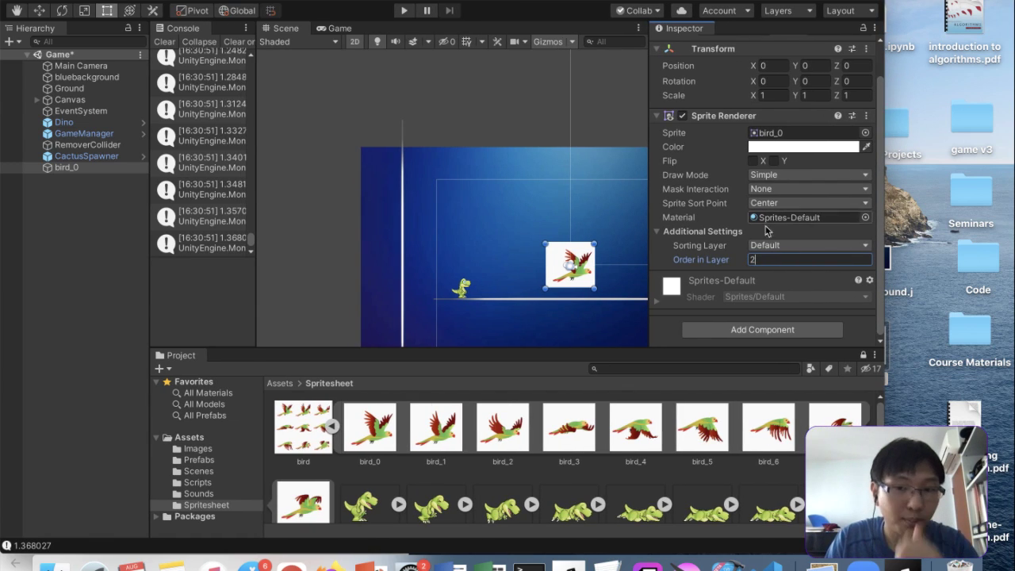
Delete the bird sprite sheet from the Spritesheet folder
left_click(287, 441)
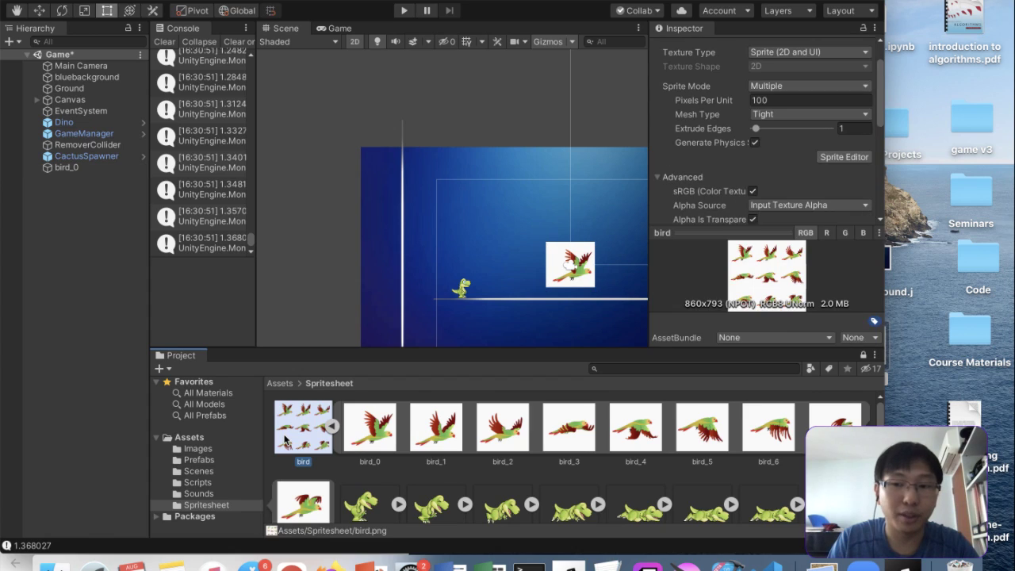
right_click(287, 441)
left_click(672, 367)
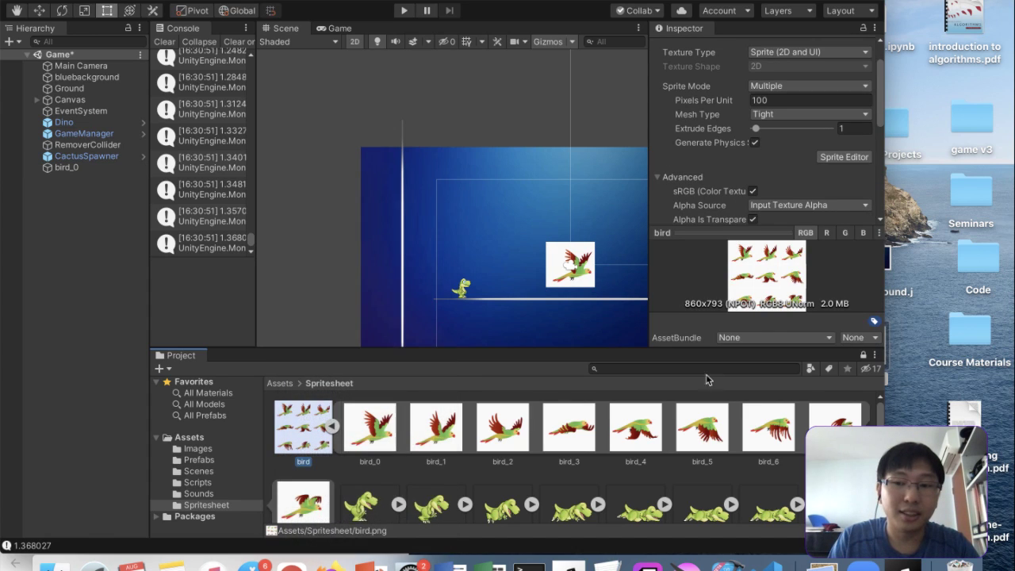
left_click(633, 194)
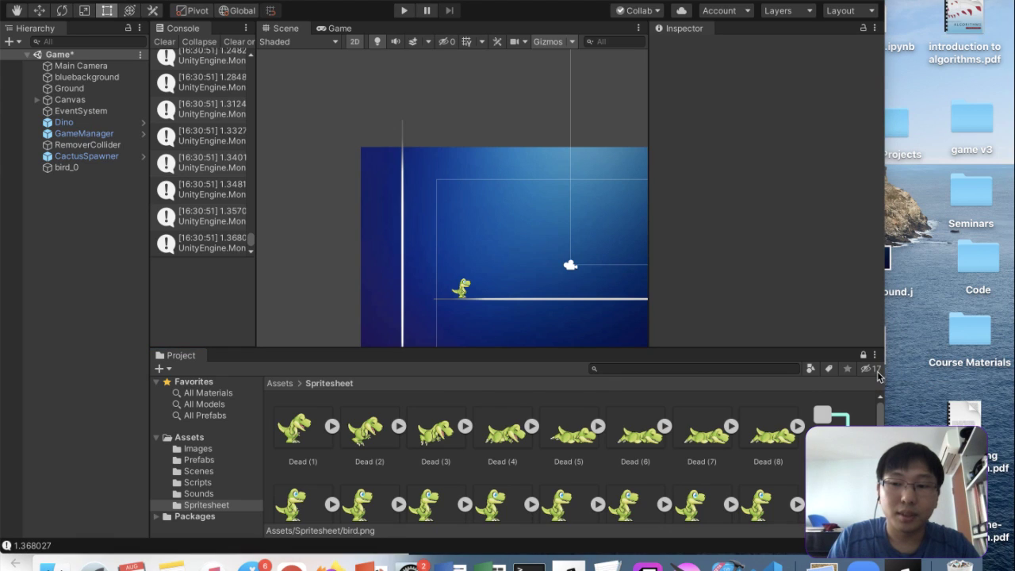
Switch to Krita and open bird.png from the desktop in it, resizing the windows as needed to reach the file
left_click_drag(882, 376, 912, 355)
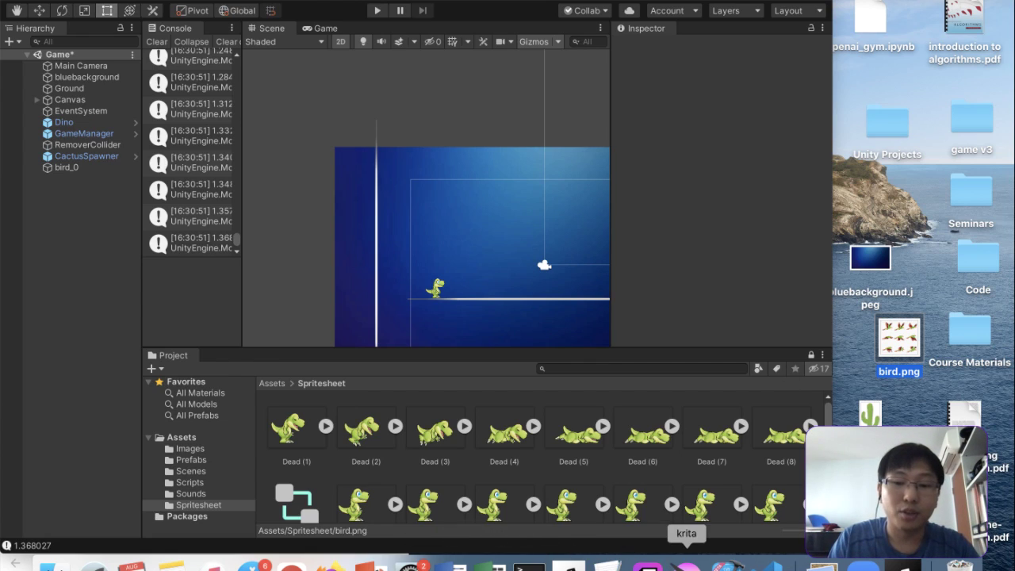
left_click(687, 563)
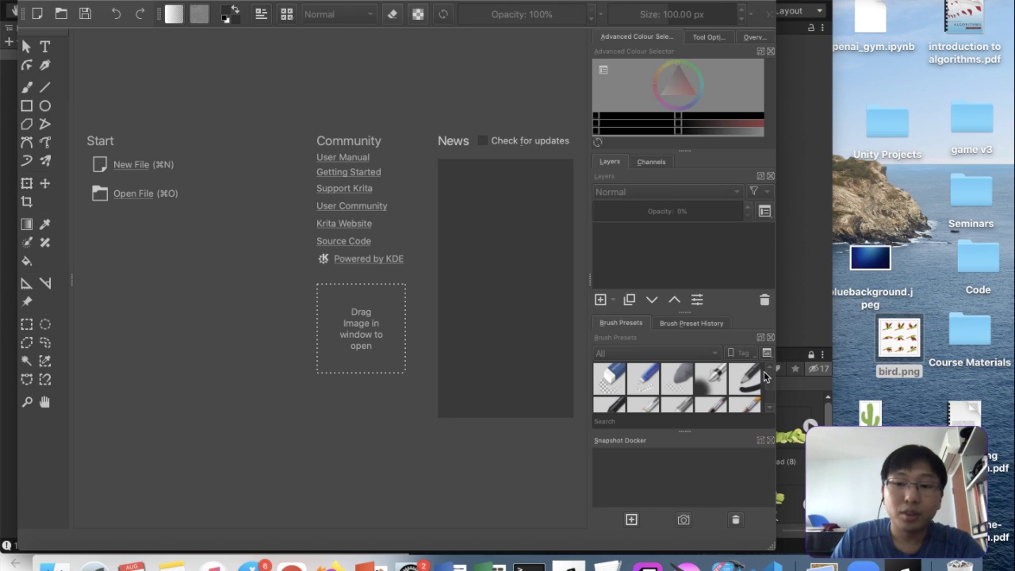
left_click_drag(775, 366, 859, 358)
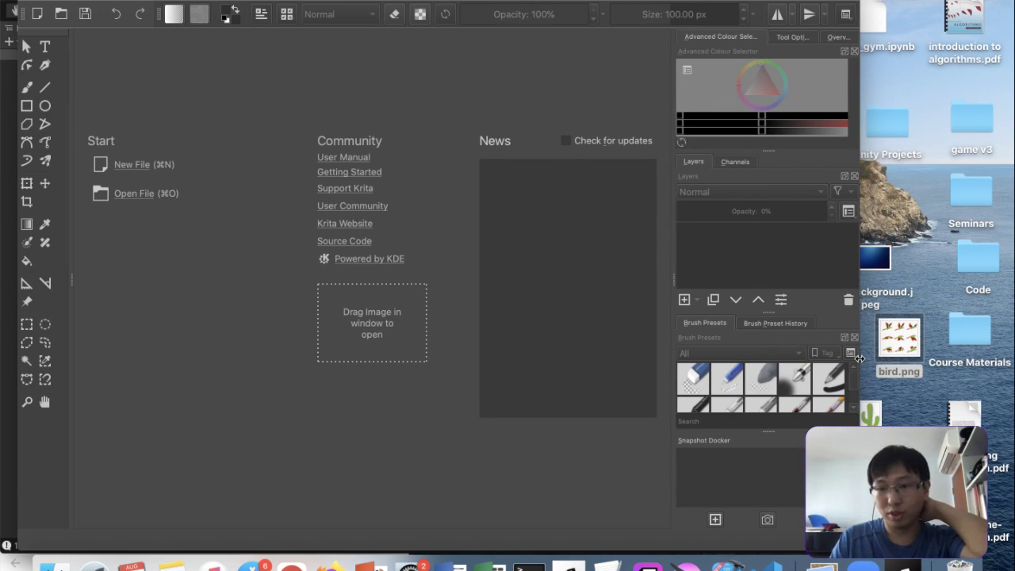
left_click_drag(859, 358, 847, 360)
left_click_drag(891, 325, 846, 181)
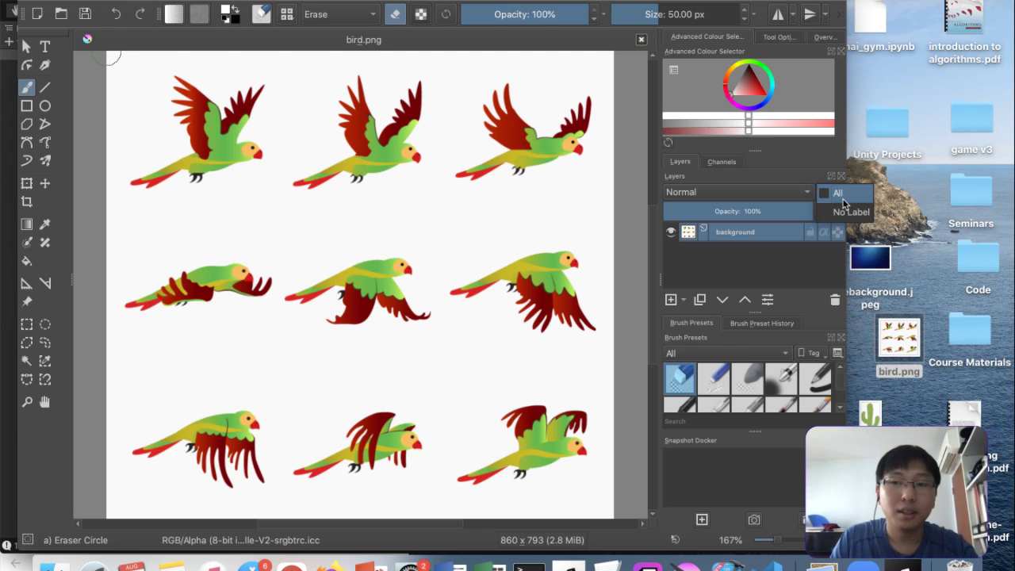
left_click(845, 163)
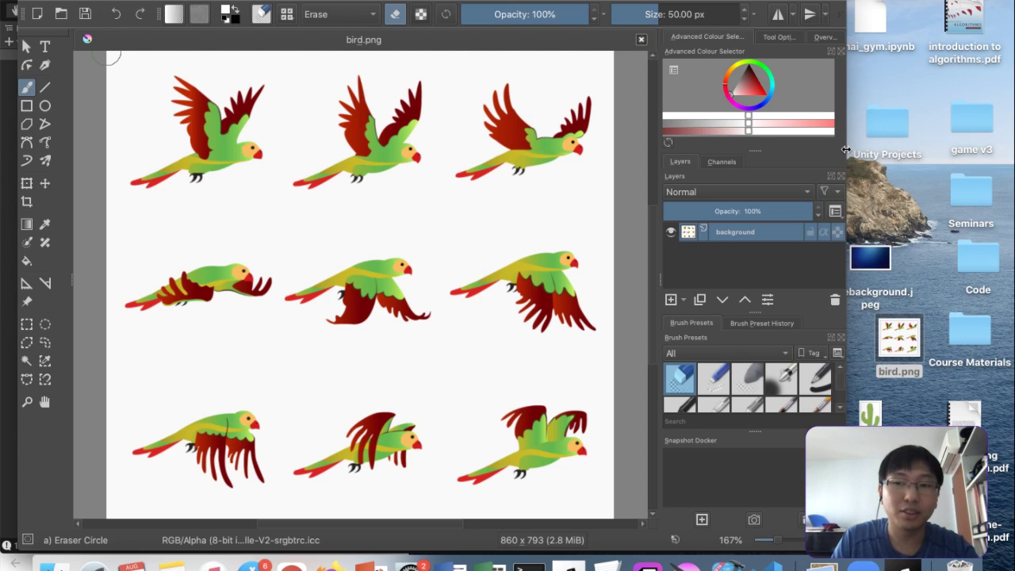
left_click_drag(846, 150, 916, 150)
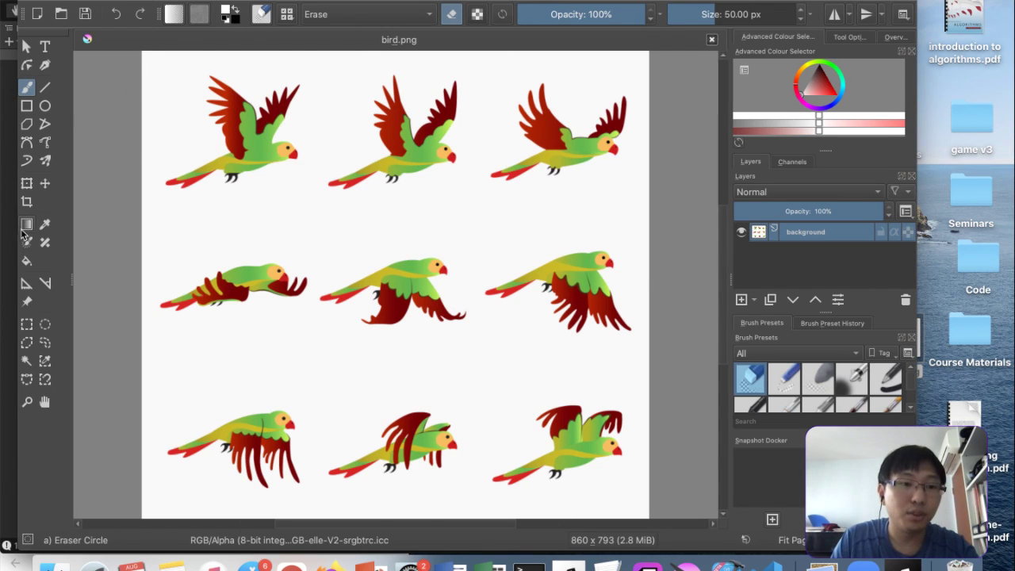
Make the white background of bird.png transparent with the Fill tool in erase mode, and save the PNG with its alpha channel
left_click(27, 261)
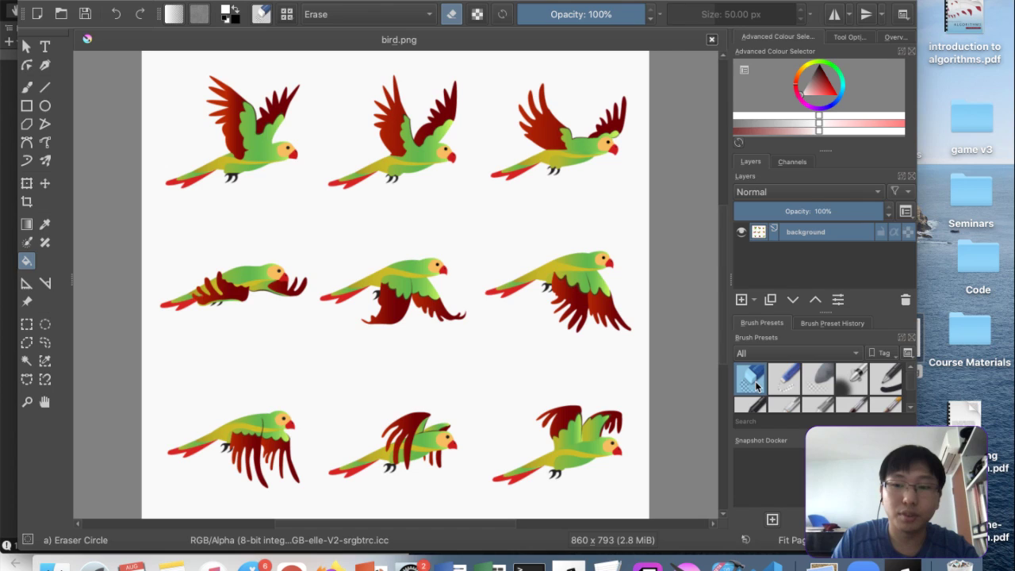
left_click(574, 386)
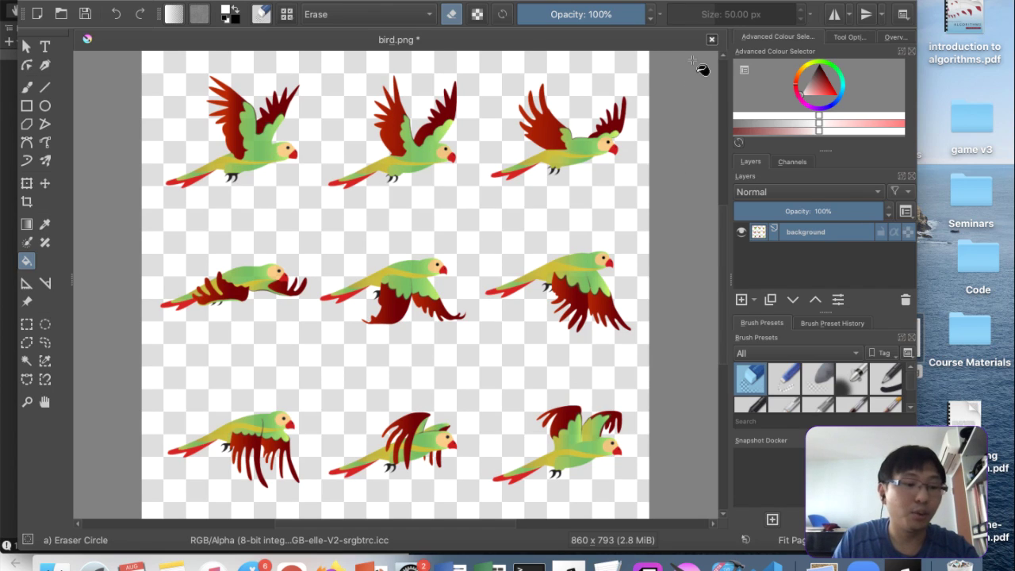
key("super+s")
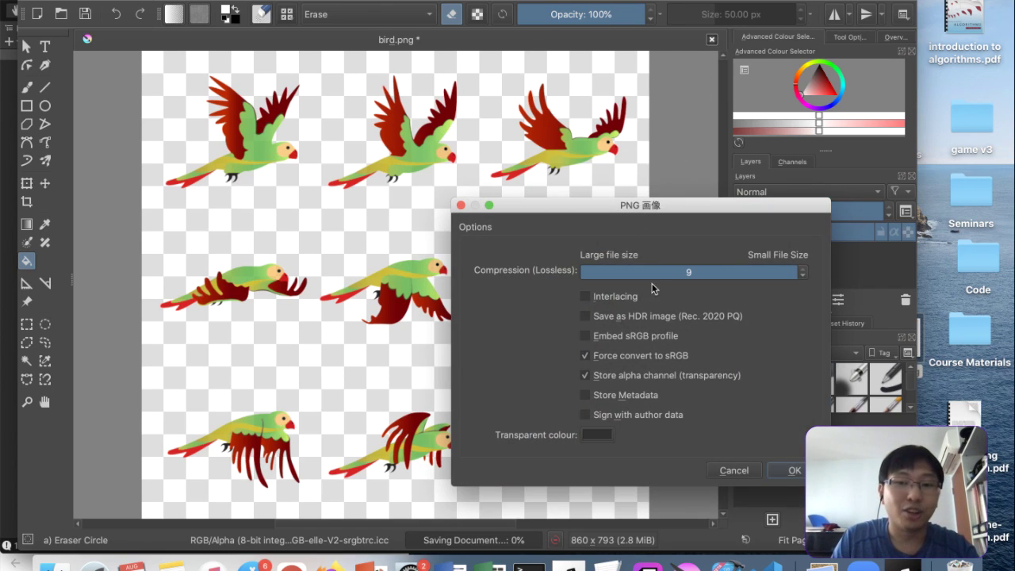
left_click(793, 470)
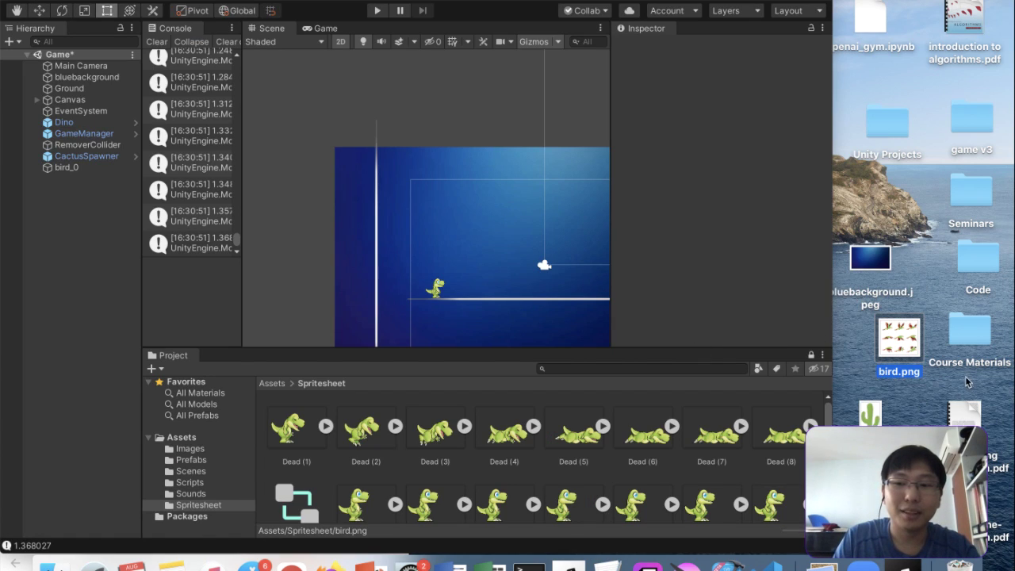
Import the edited bird.png from the desktop into Unity's Spritesheet folder, select it, and widen the editor window
left_click_drag(913, 354, 280, 468)
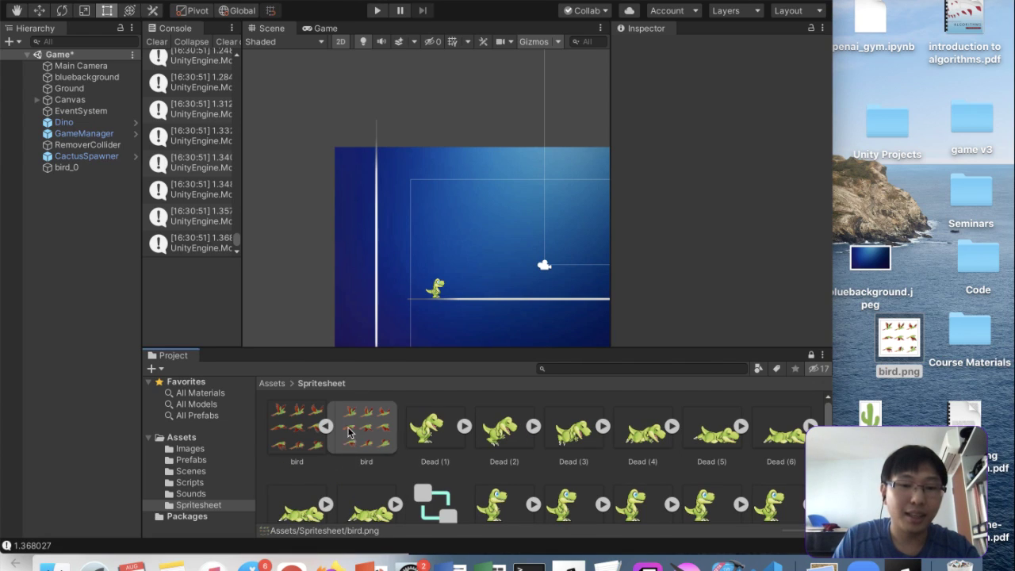
left_click(302, 441)
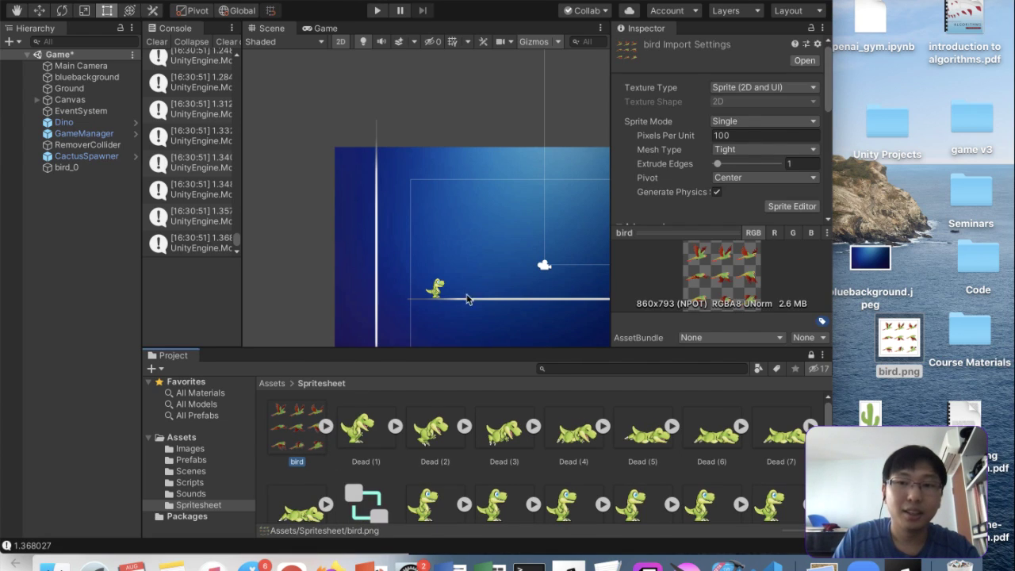
left_click_drag(832, 164, 1012, 159)
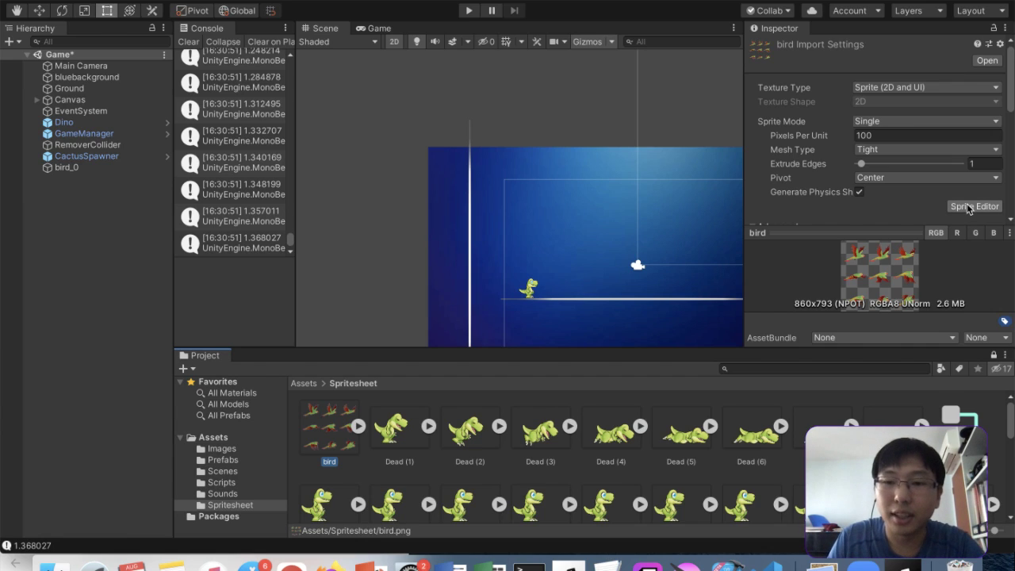
Set the bird sheet's Sprite Mode to Multiple, apply the import setting, and open the sheet in the Sprite Editor
left_click(961, 209)
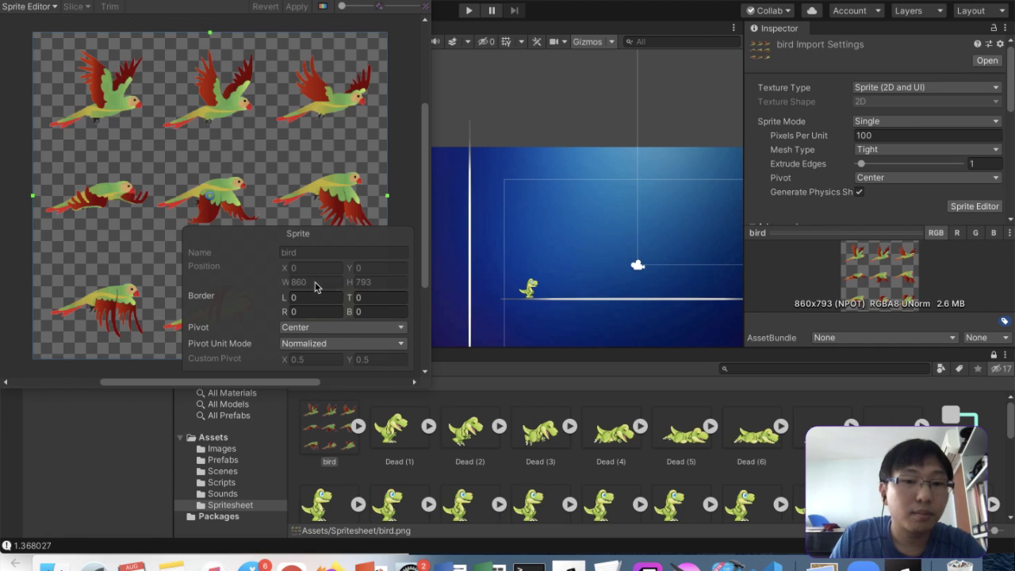
left_click(421, 5)
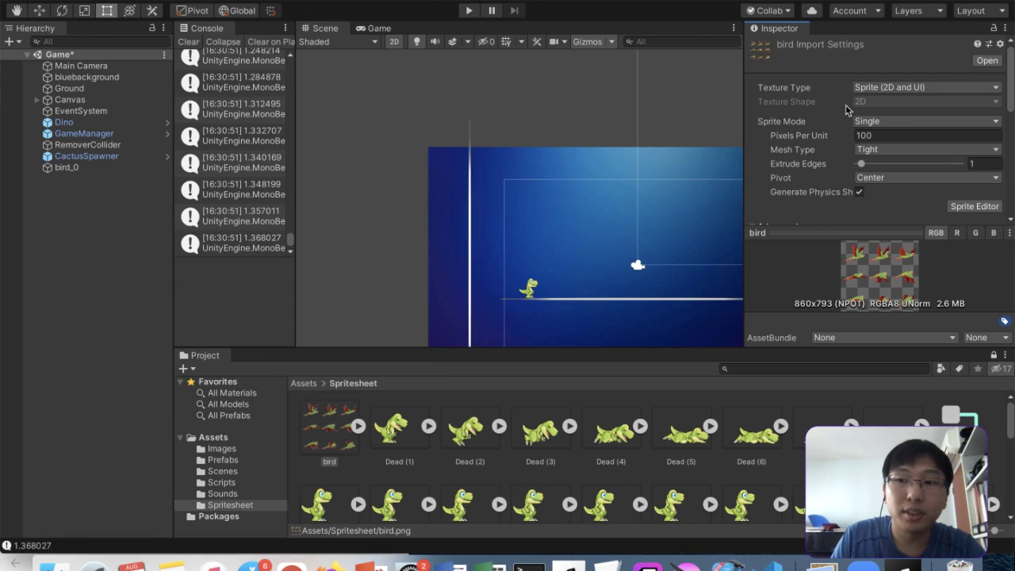
left_click(882, 122)
left_click(876, 134)
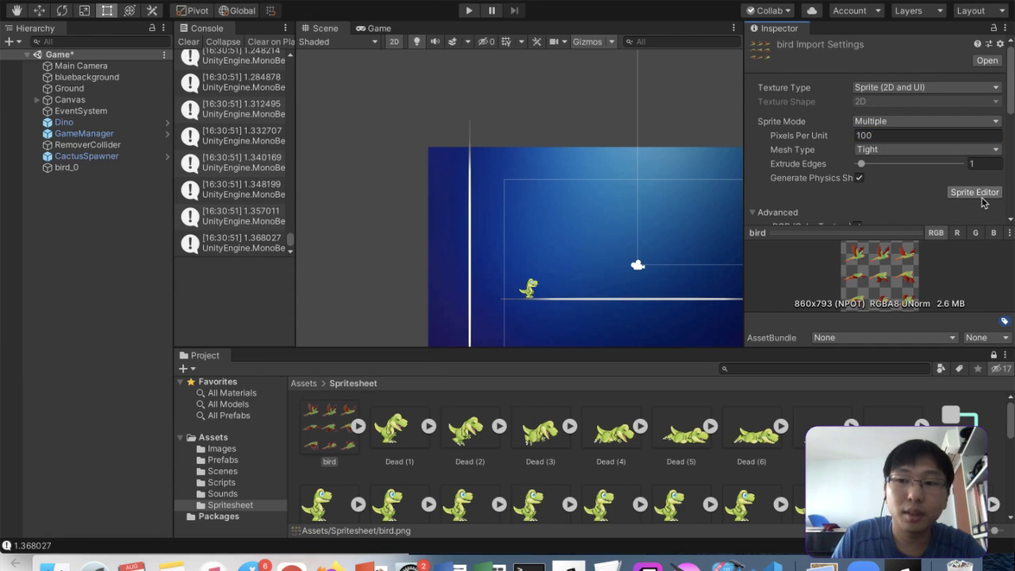
left_click(980, 195)
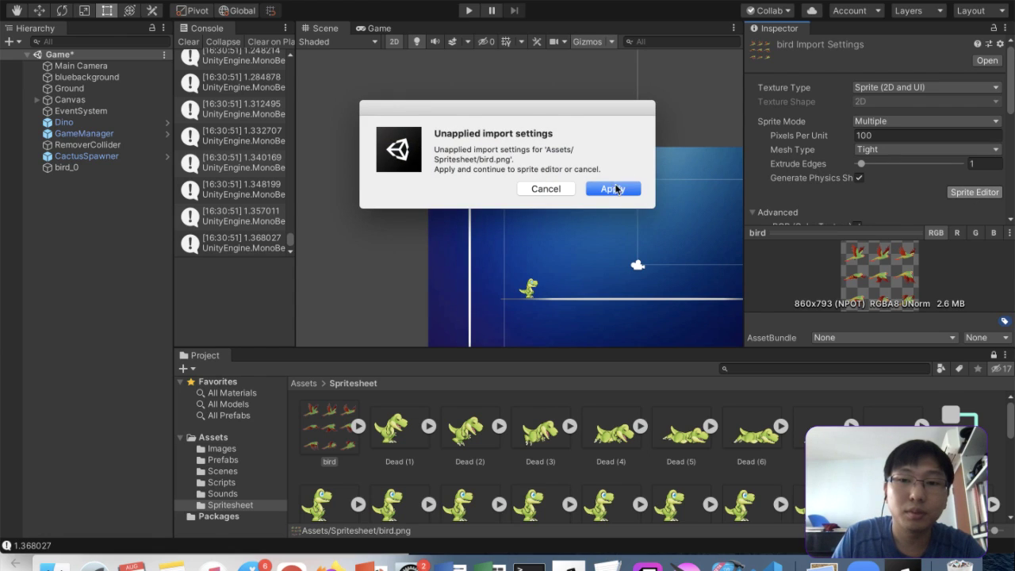
left_click(615, 188)
Slice the bird sheet by cell count into 3 columns and 3 rows, and apply the slicing
left_click(74, 7)
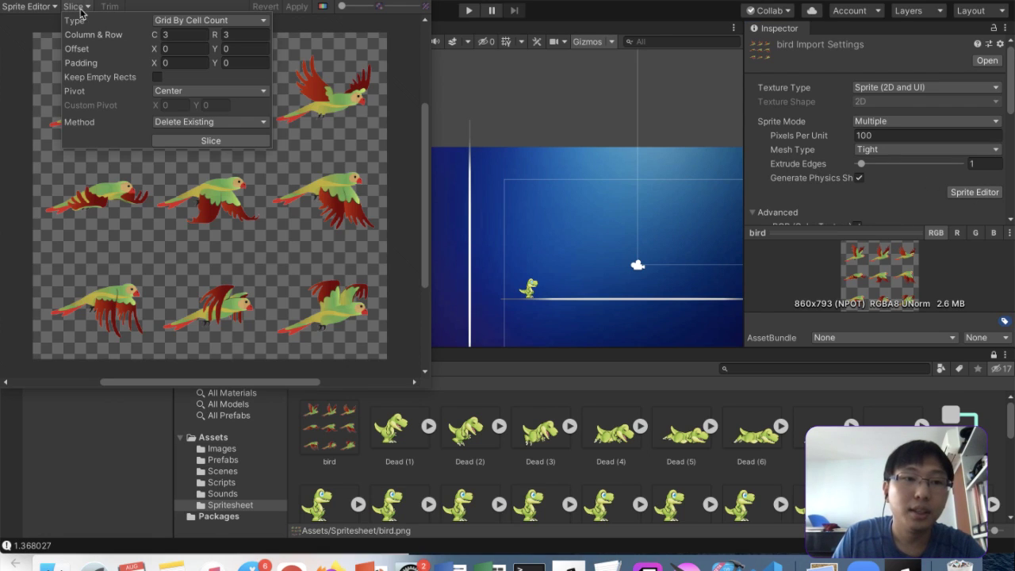
left_click(210, 20)
left_click(187, 44)
left_click(198, 141)
left_click(223, 209)
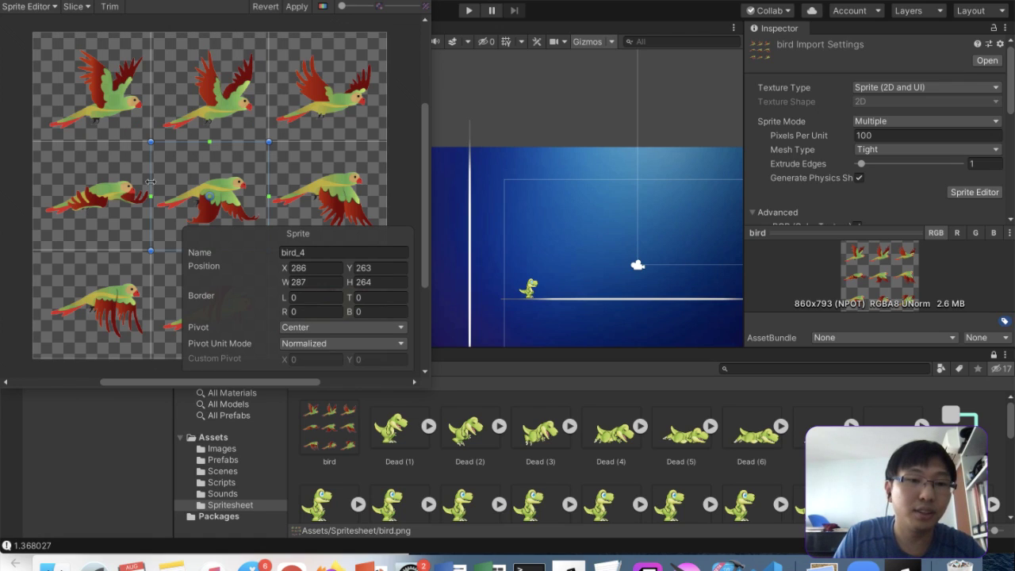
left_click(423, 3)
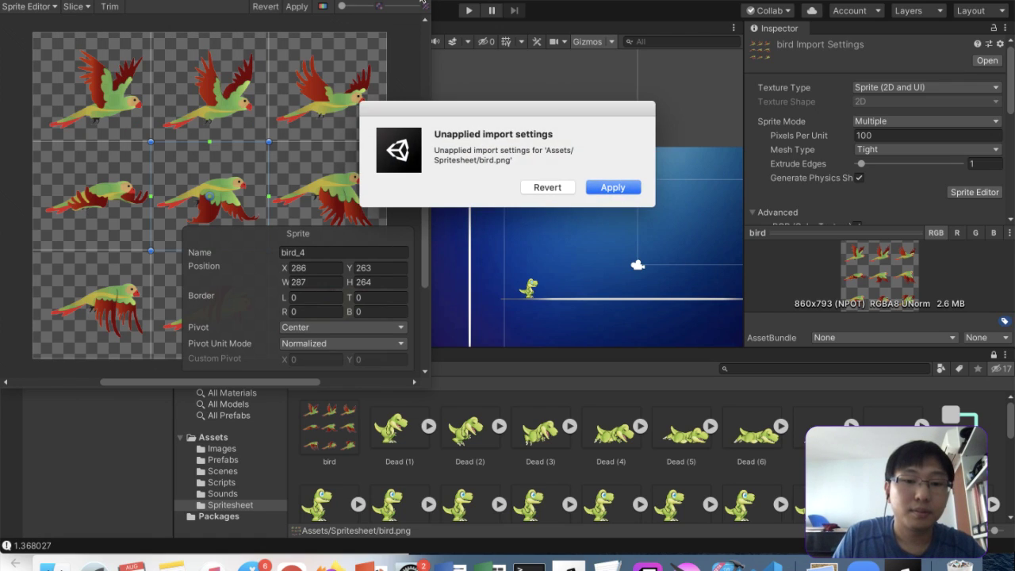
left_click(612, 187)
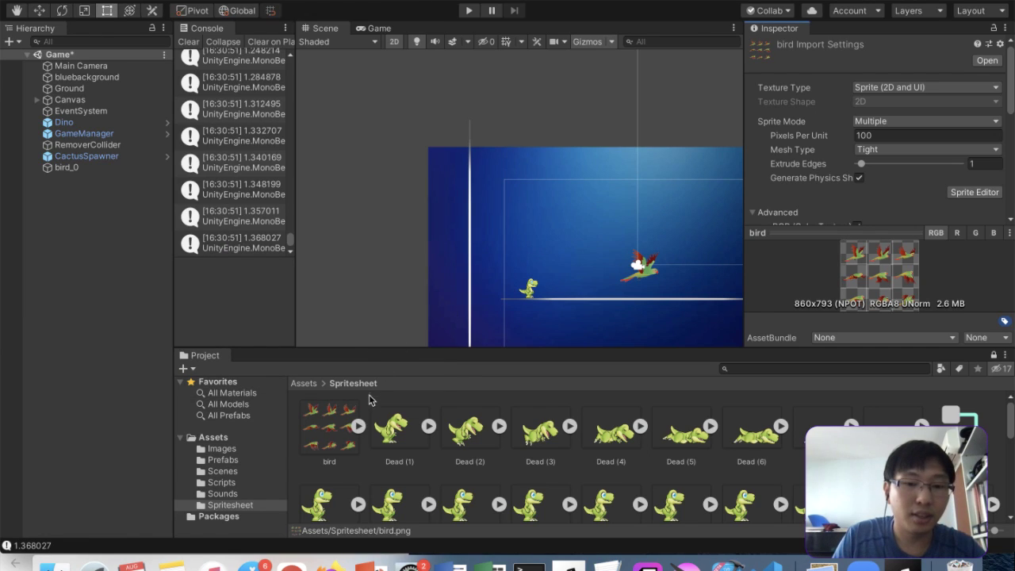
Select all sliced sprites from bird_0 to bird_8 and create an animation named Bird in the Spritesheet folder
left_click(357, 427)
left_click(400, 429)
key("shift+Right")
key("shift+Right")
key("shift+Right")
key("shift+Right")
key("shift+Right")
key("shift+Right")
key("shift+Right")
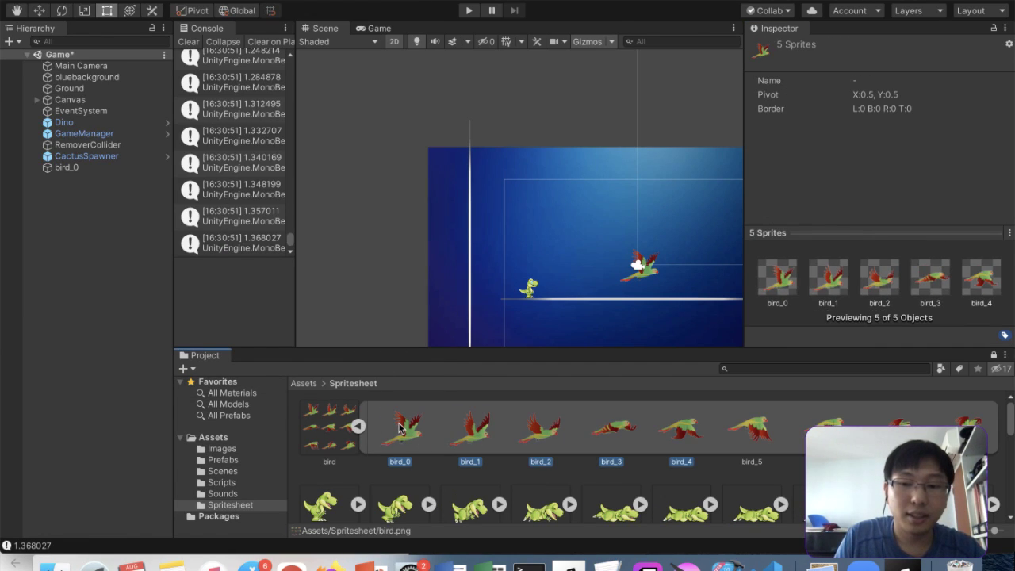
right_click(576, 429)
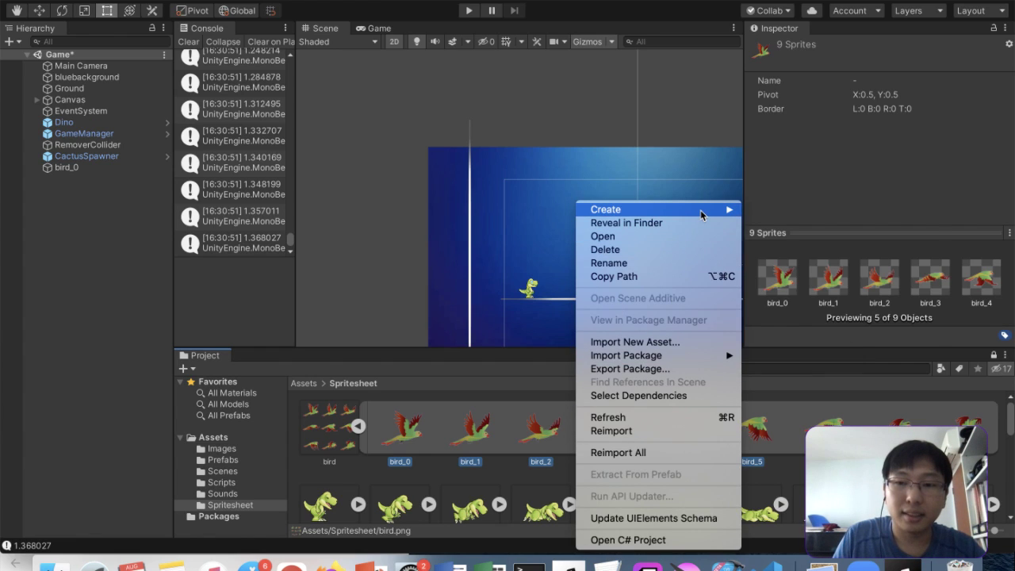
mouse_move(701, 210)
mouse_move(826, 56)
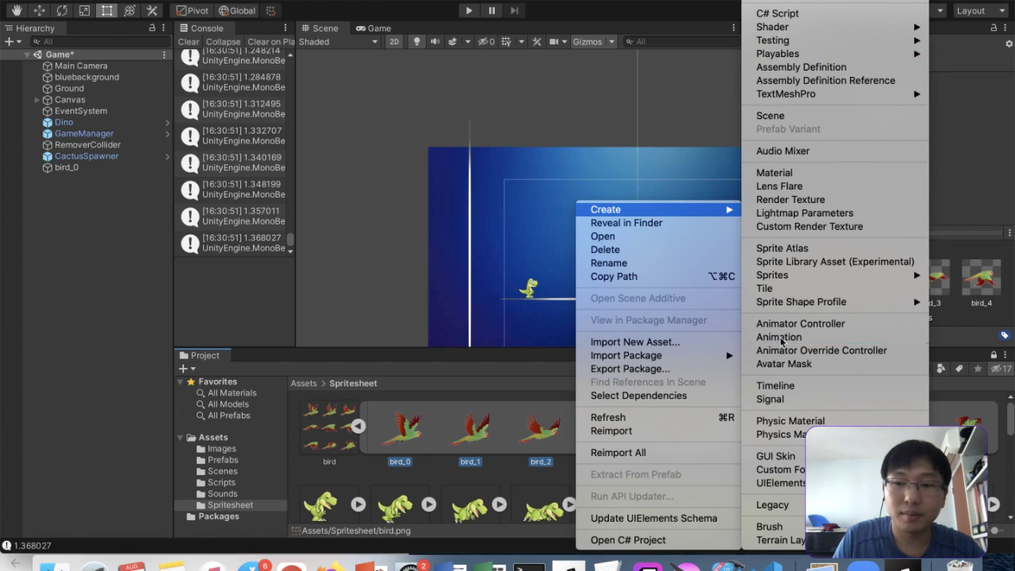
left_click(779, 337)
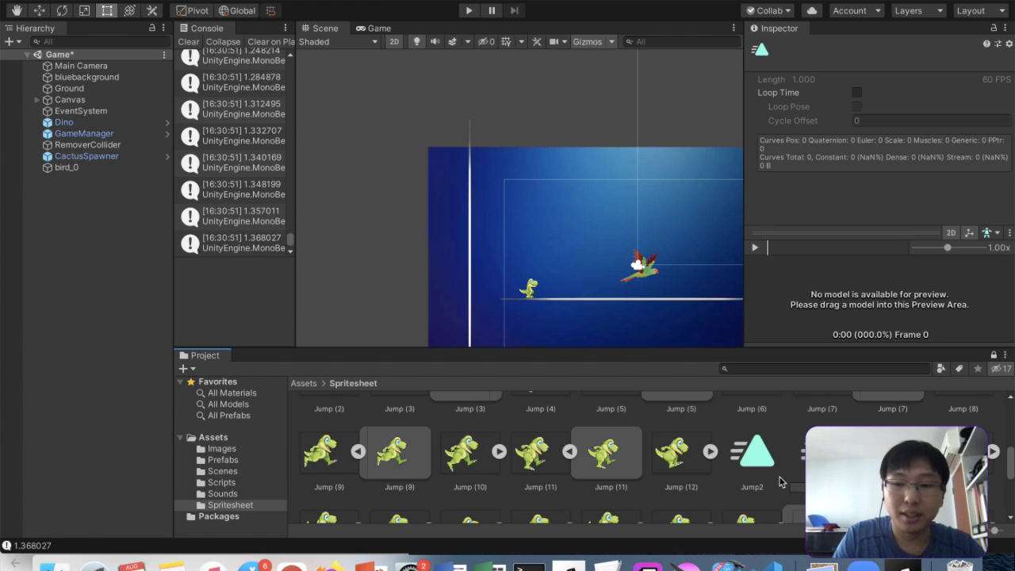
key("Return")
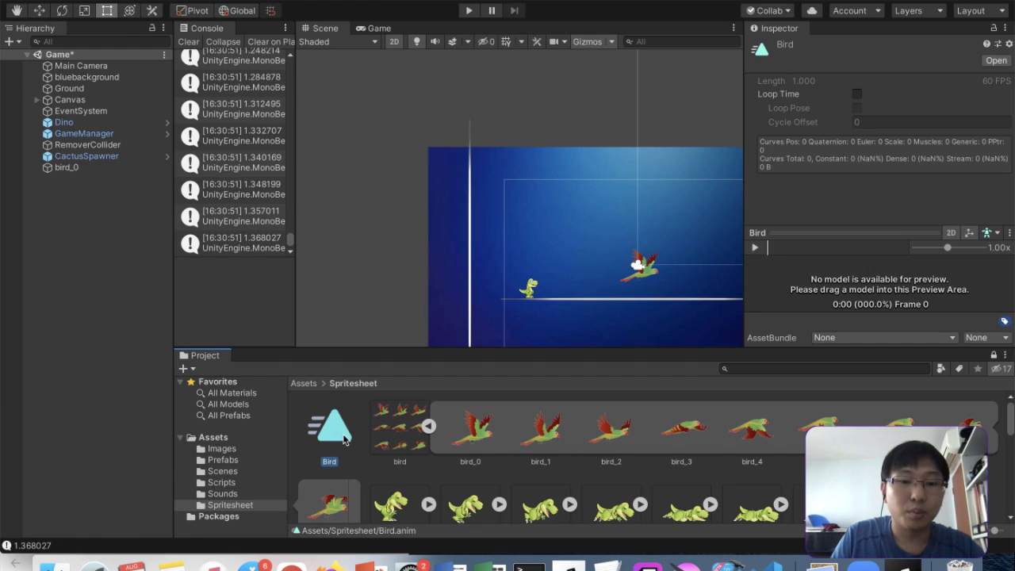
Add the Bird animation to the bird_0 object in the scene and review its Animator component
left_click(80, 168)
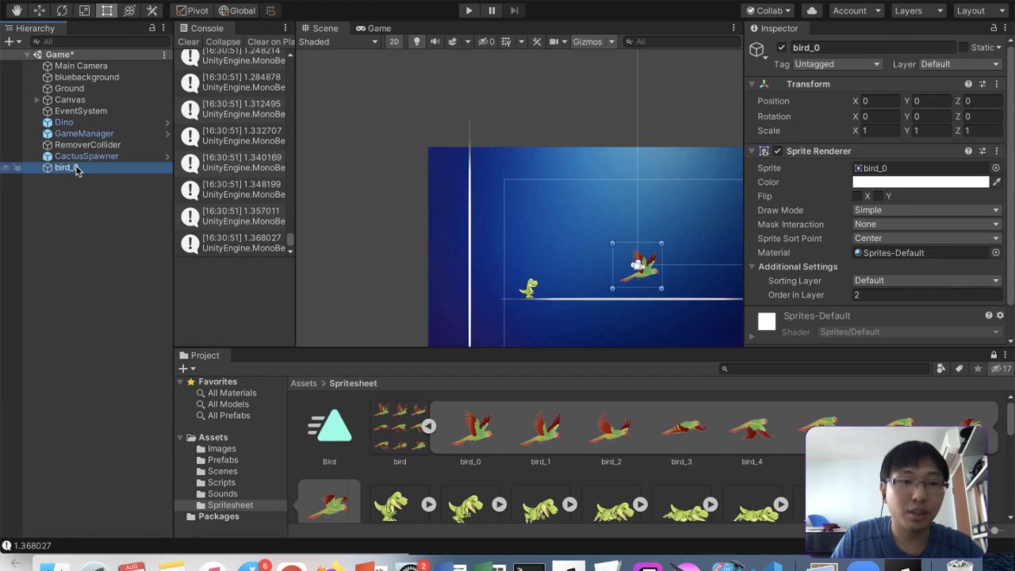
scroll(913, 215, "down", 2)
left_click_drag(329, 428, 841, 325)
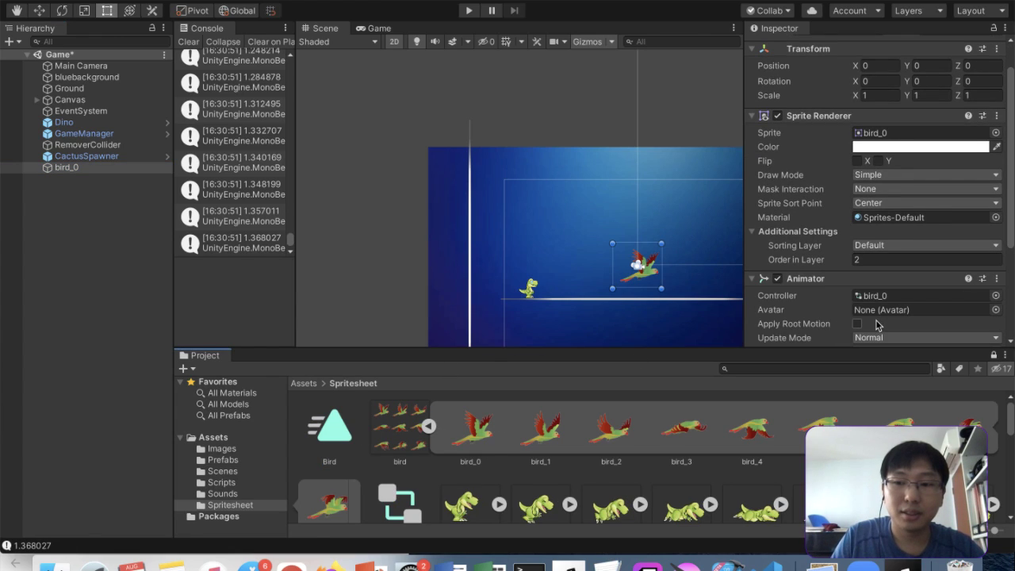
scroll(879, 325, "down", 5)
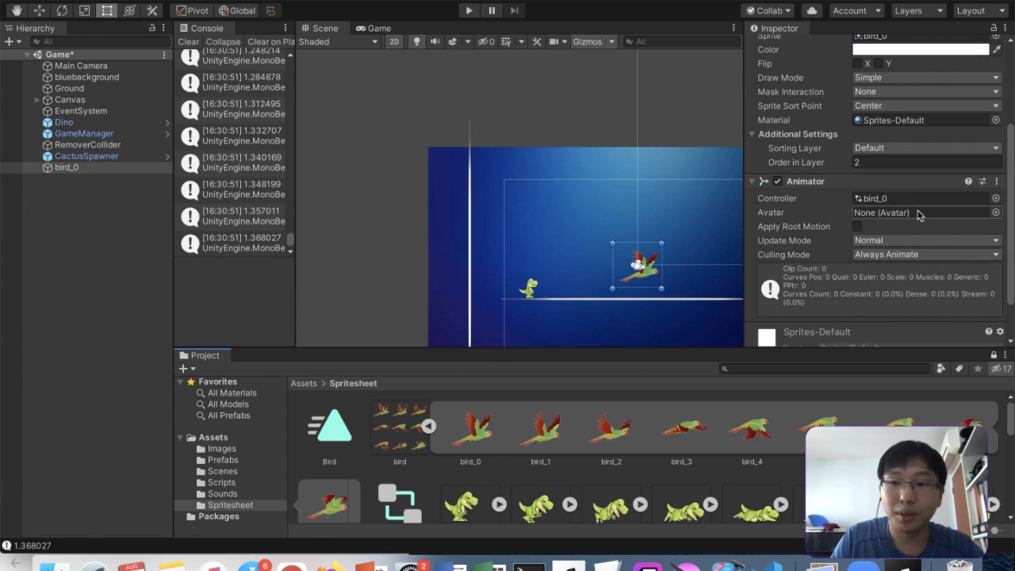
scroll(435, 451, "down", 3)
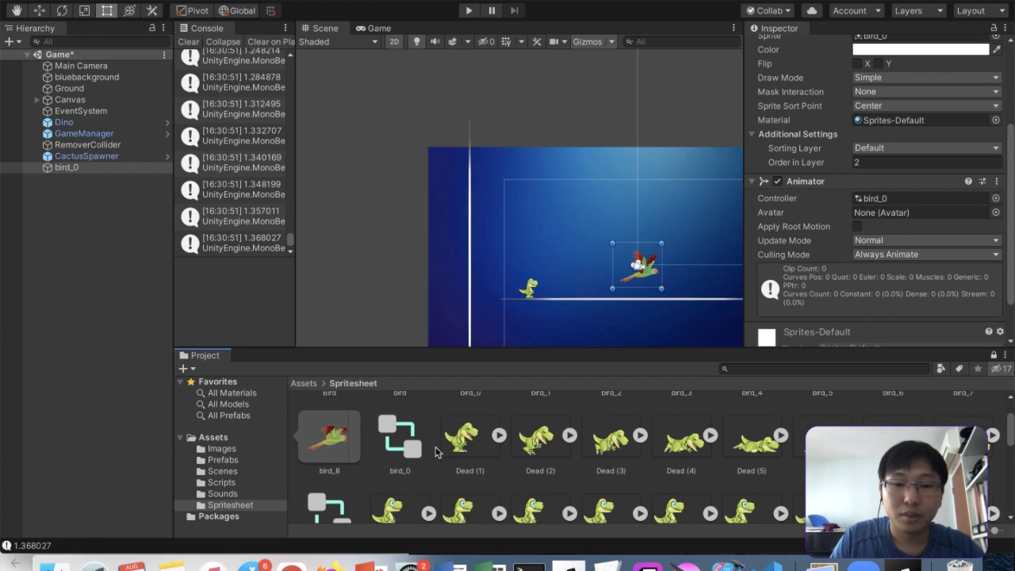
Enable Loop Time on the Bird animation clip
left_click(398, 446)
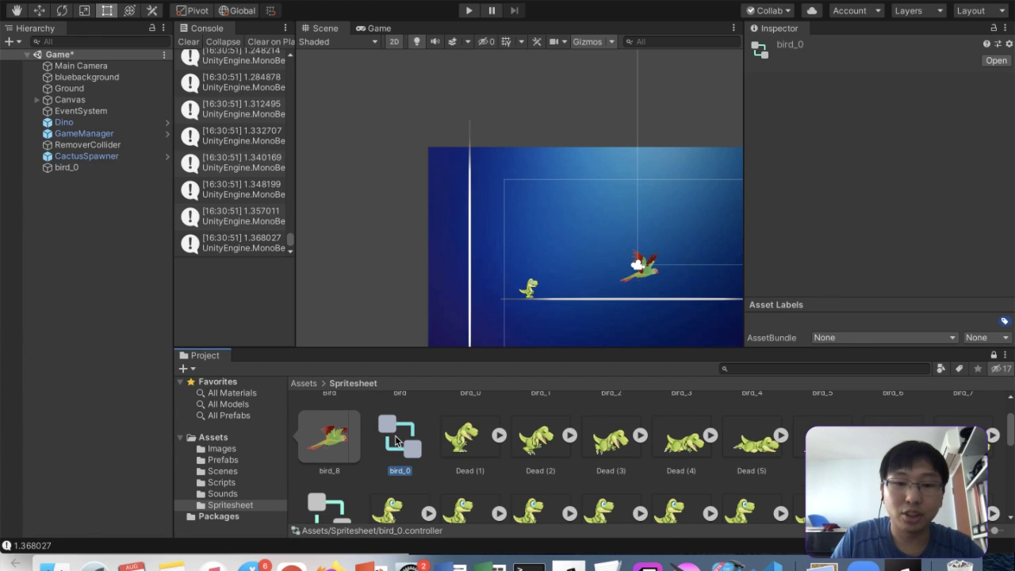
scroll(398, 441, "up", 3)
left_click(340, 448)
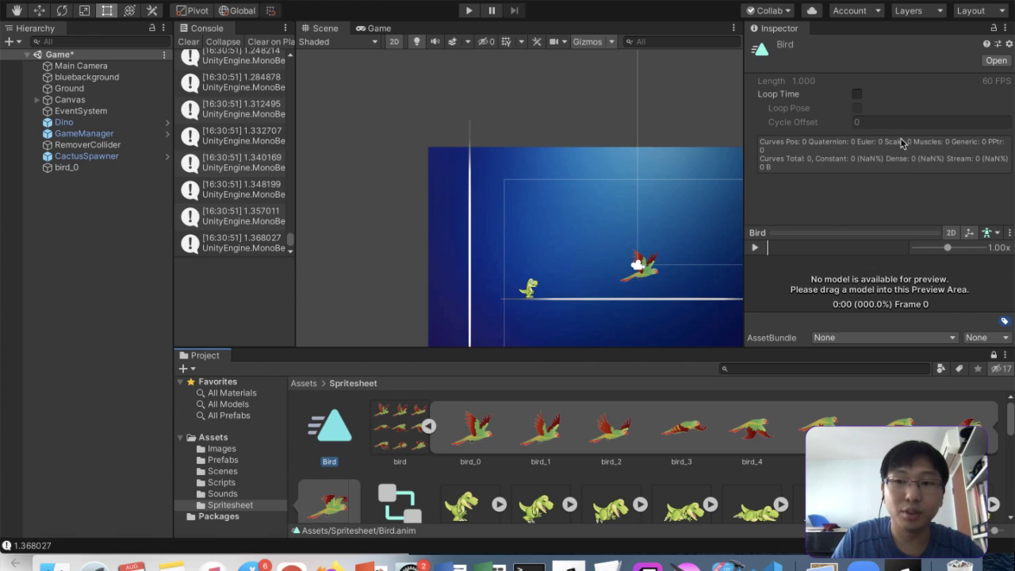
left_click(857, 94)
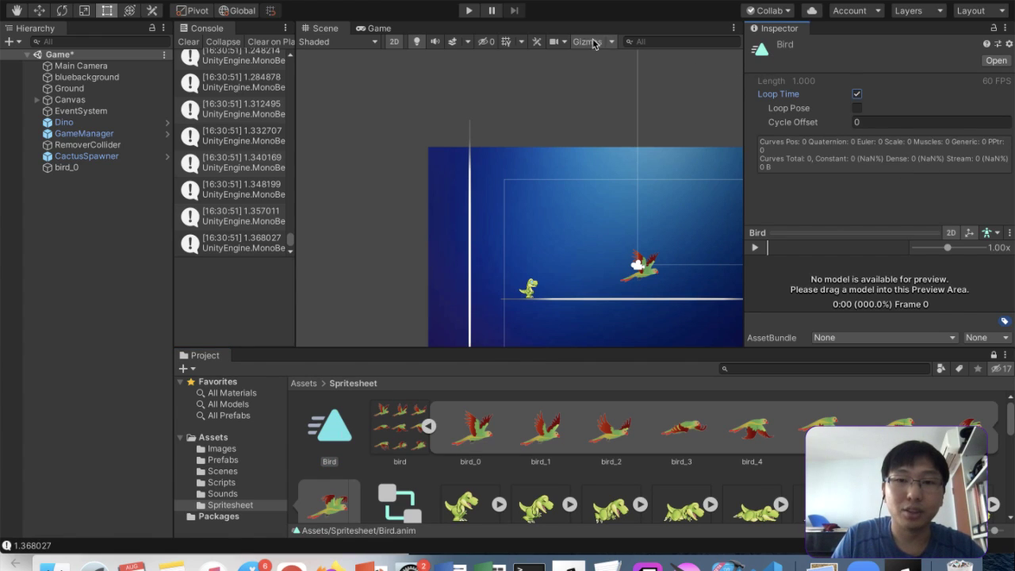
Play-test the game to check the bird's animation, and select the bird_0 object to inspect its components
left_click(468, 12)
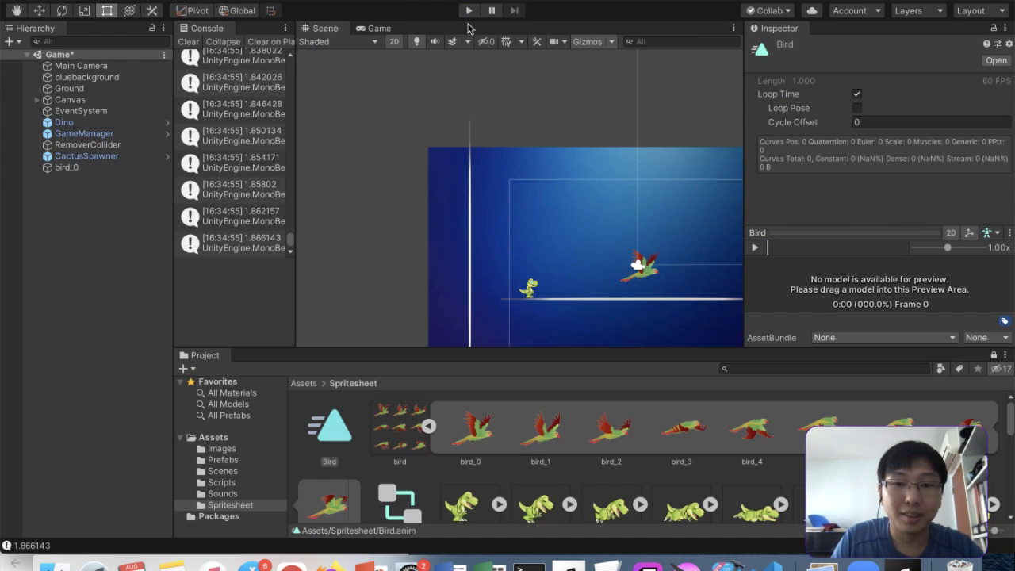
left_click(100, 168)
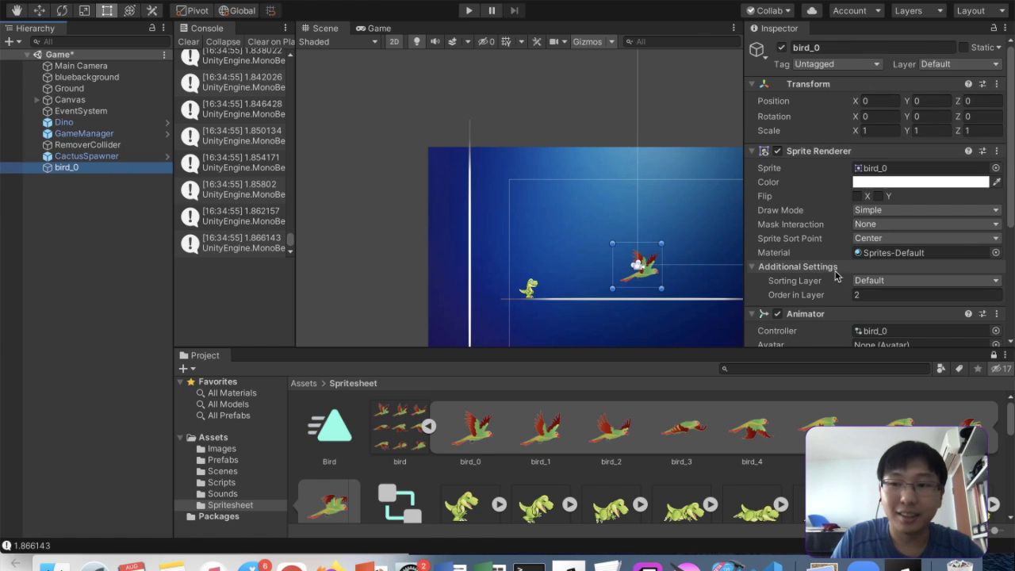
Review the bird_0 object's Animator component and open the Bird clip in the Animation window to check its properties
scroll(851, 270, "down", 1)
scroll(851, 270, "down", 5)
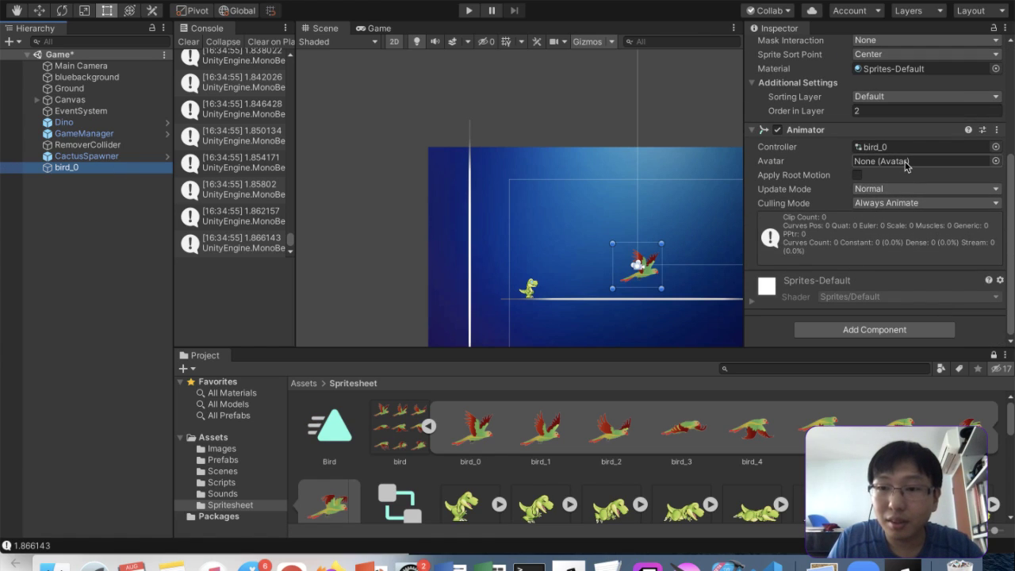
double_click(321, 441)
left_click_drag(142, 8, 420, 216)
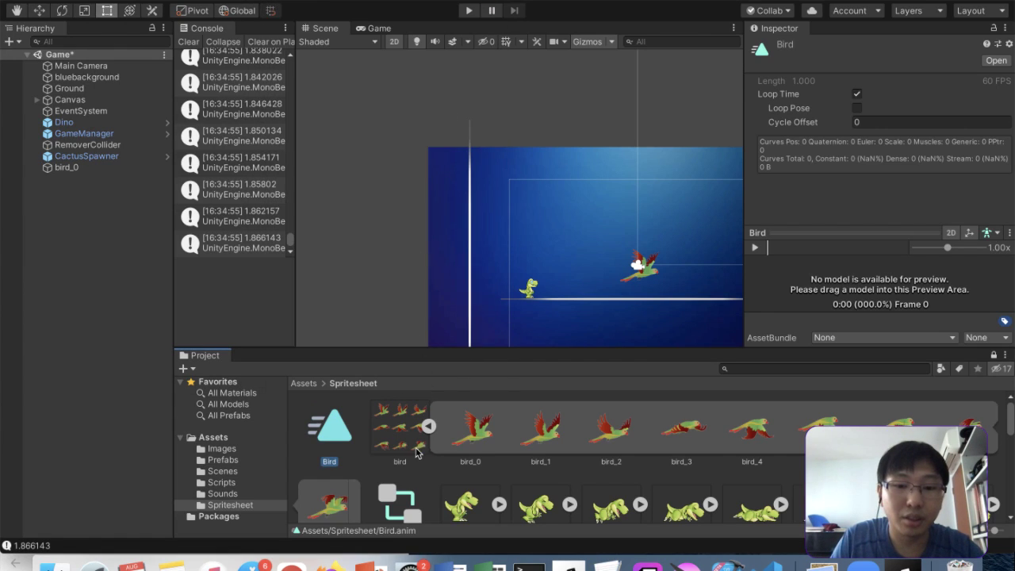
double_click(333, 444)
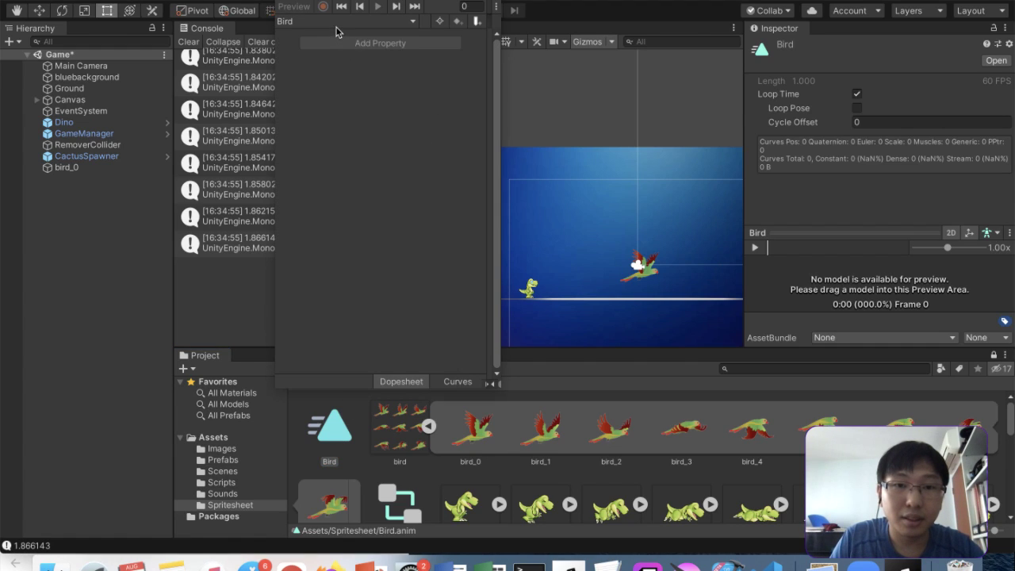
scroll(401, 472, "down", 1)
Open the bird_0 animator controller and examine its Bird state, layers and parameters
double_click(399, 479)
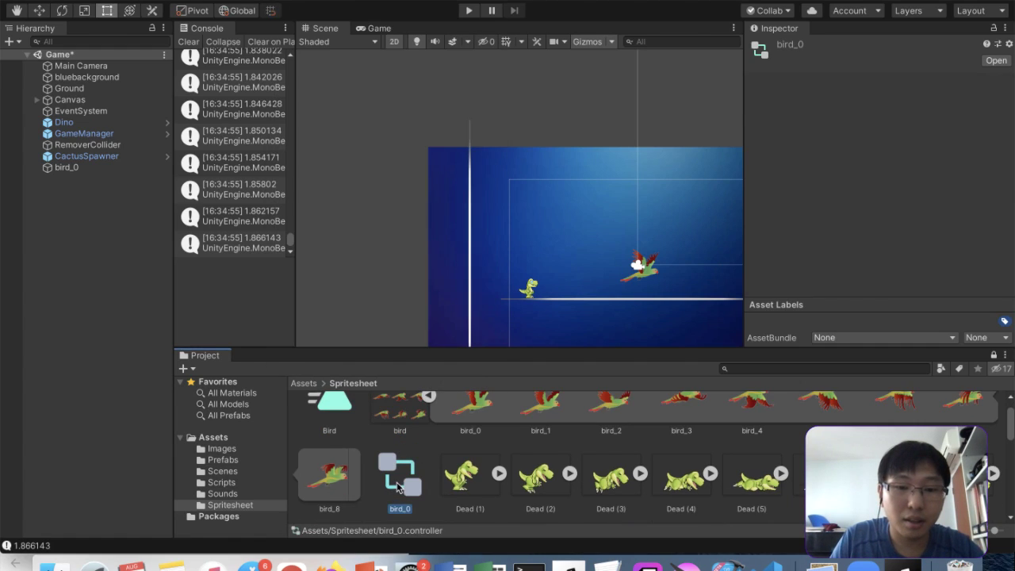
scroll(653, 165, "up", 1)
scroll(652, 163, "down", 3)
right_click(652, 164)
left_click(670, 118)
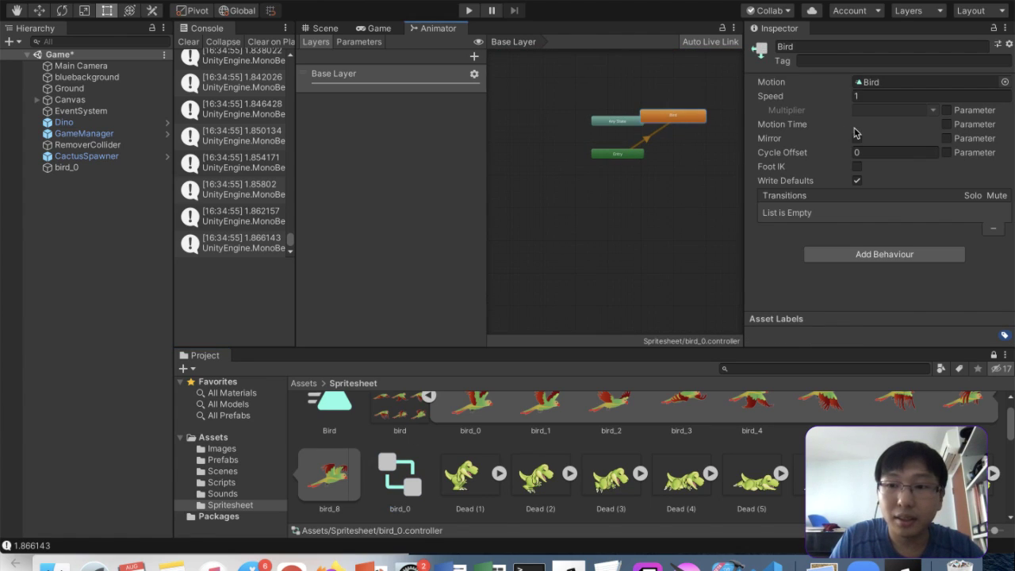
left_click_drag(682, 119, 684, 210)
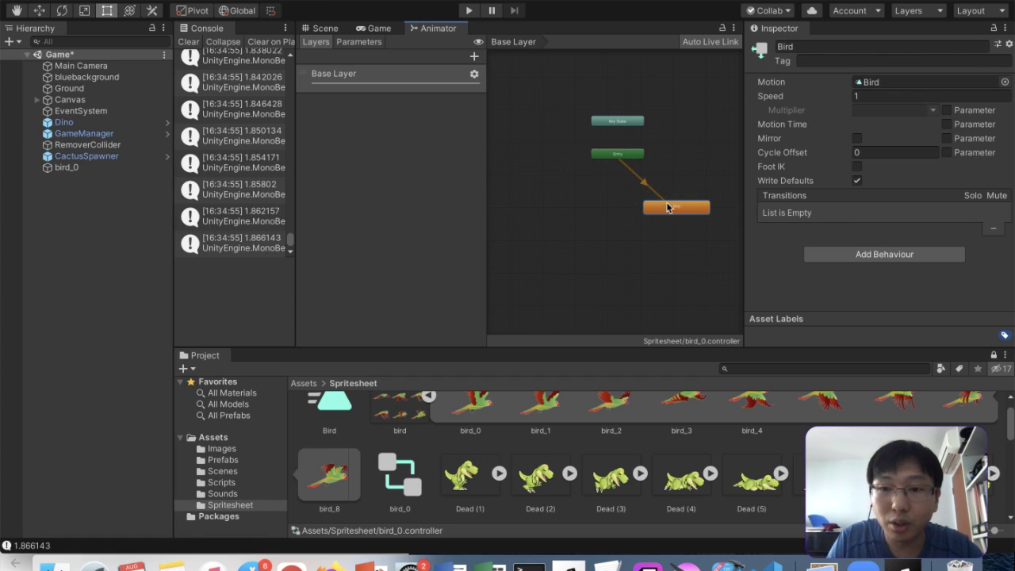
left_click(371, 73)
left_click(358, 42)
left_click(316, 43)
left_click(699, 208)
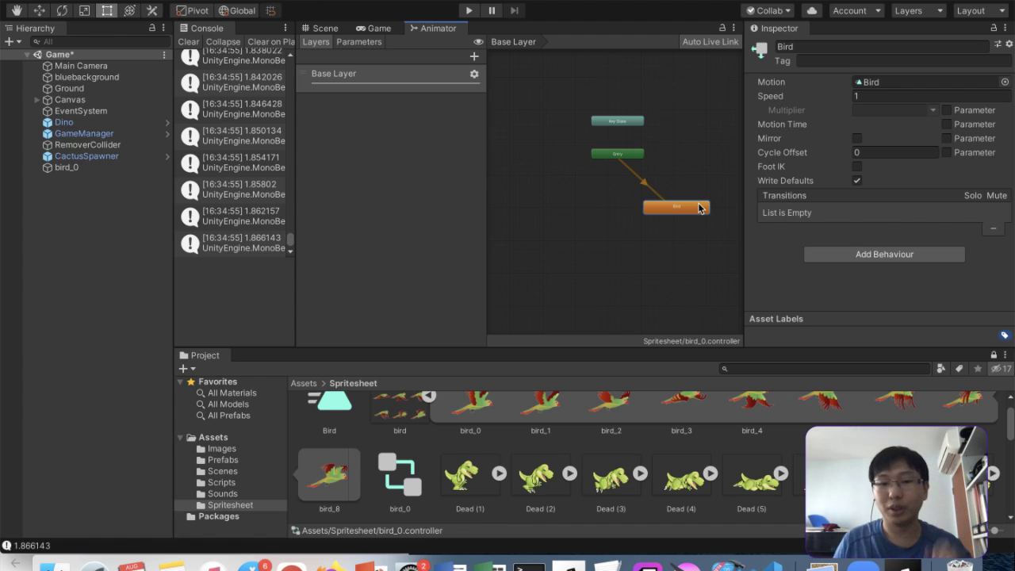
Preview the Bird animation clip using the scene's bird_0 object as the preview model
left_click(401, 468)
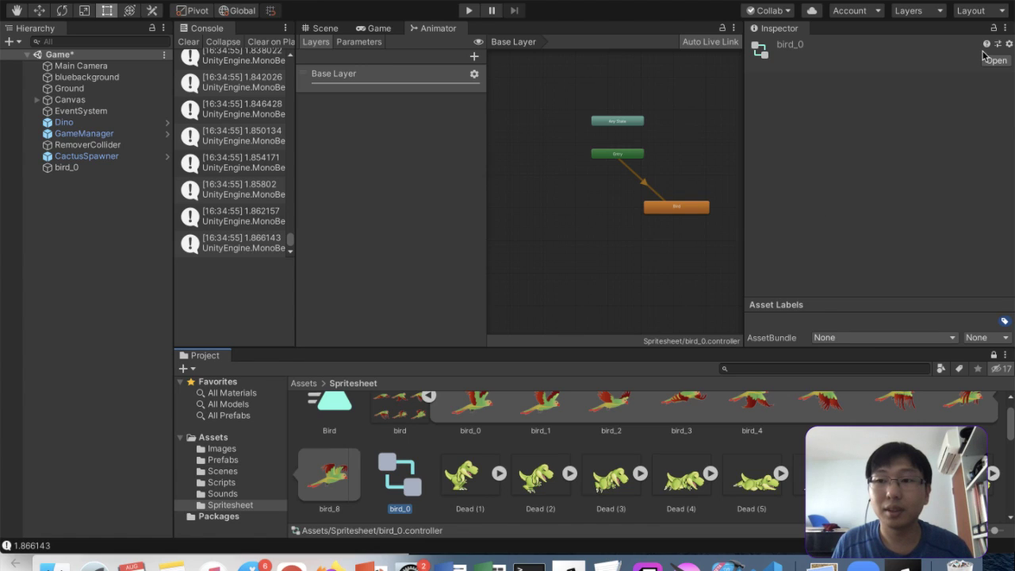
left_click(334, 426)
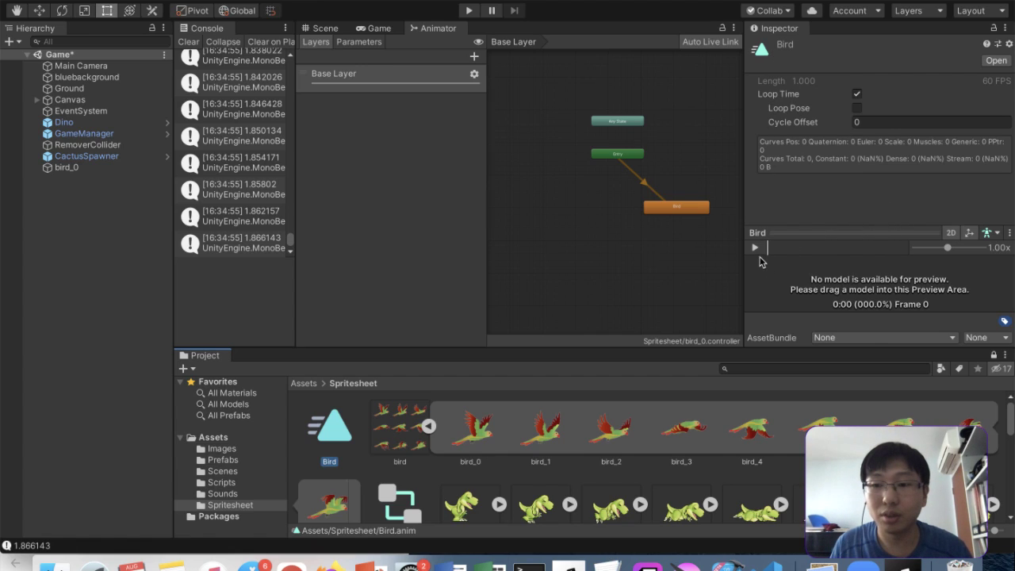
left_click(127, 170)
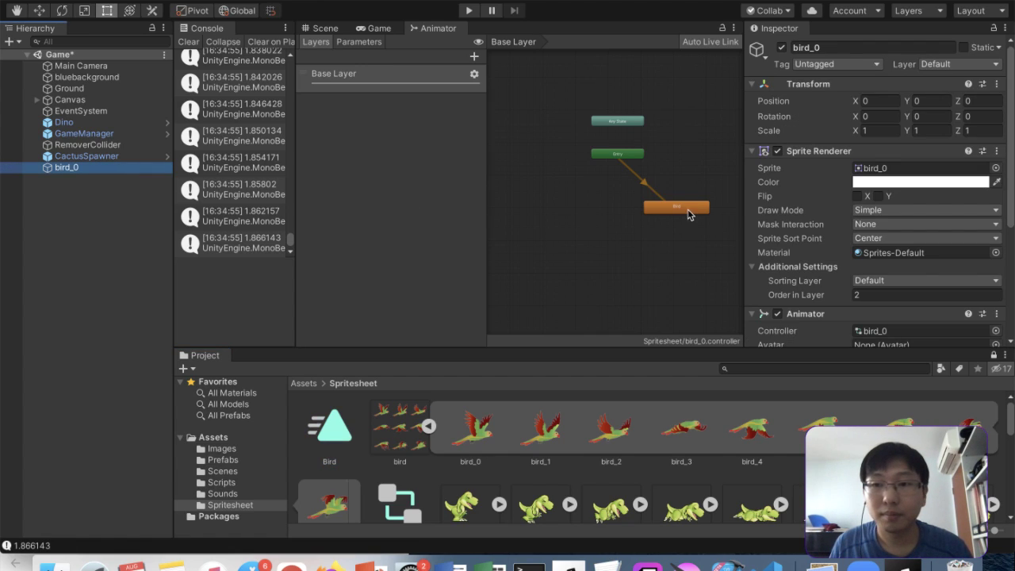
scroll(849, 207, "down", 5)
left_click(332, 428)
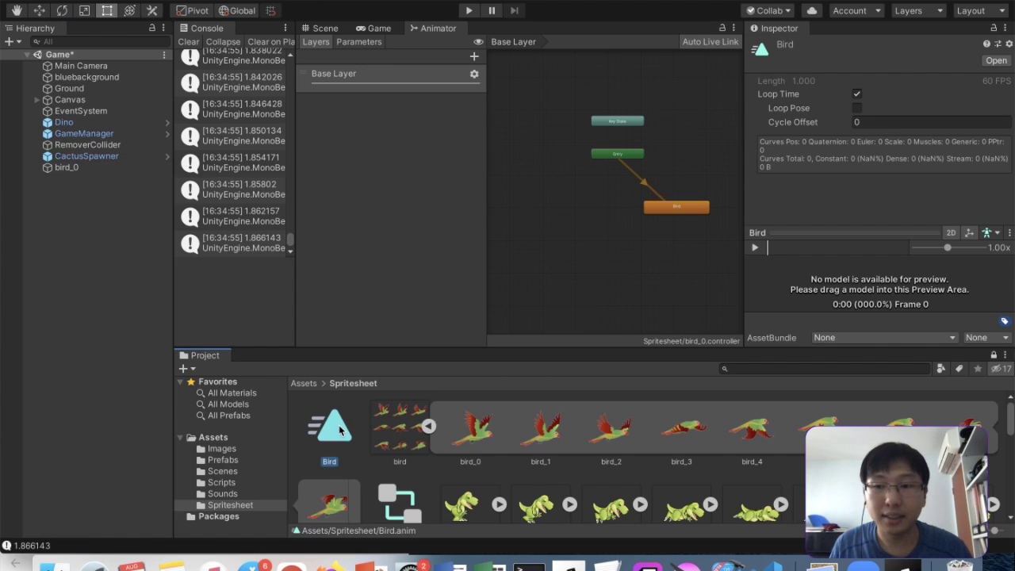
left_click_drag(59, 167, 825, 291)
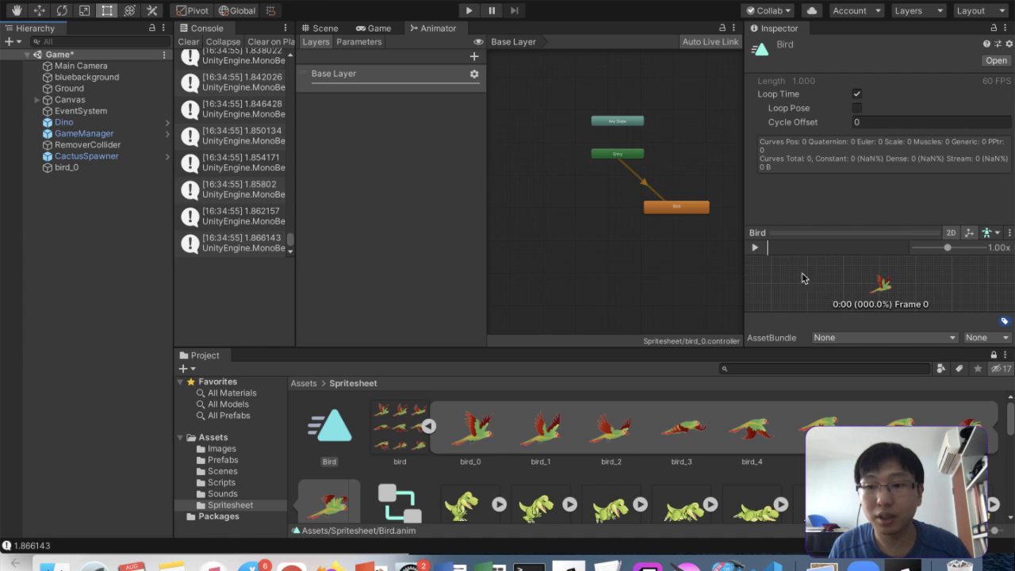
left_click(760, 249)
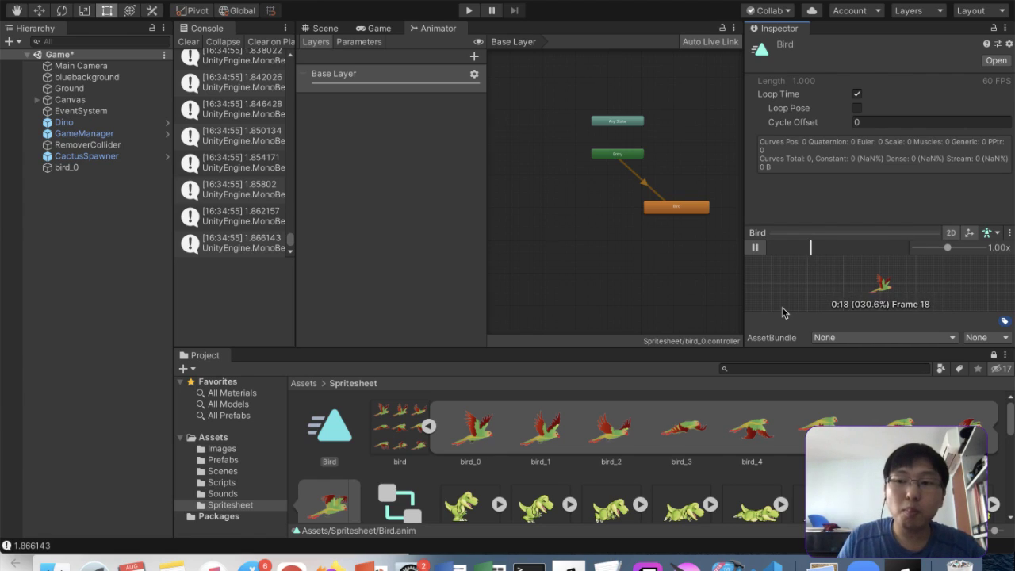
Select the sliced sprites bird_0 to bird_8 and create an animation clip from them named Bird 1
left_click(470, 428)
left_click(541, 428, "shift")
key("shift+Right")
key("shift+Right")
key("shift+Right")
key("shift+Right")
key("shift+Right")
key("shift+Right")
key("shift+Right")
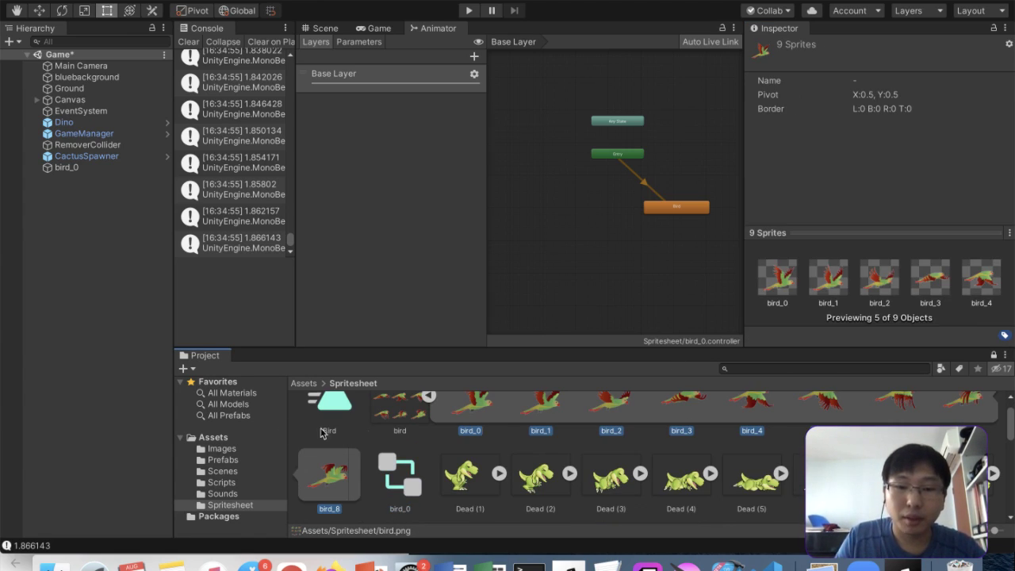
right_click(469, 406)
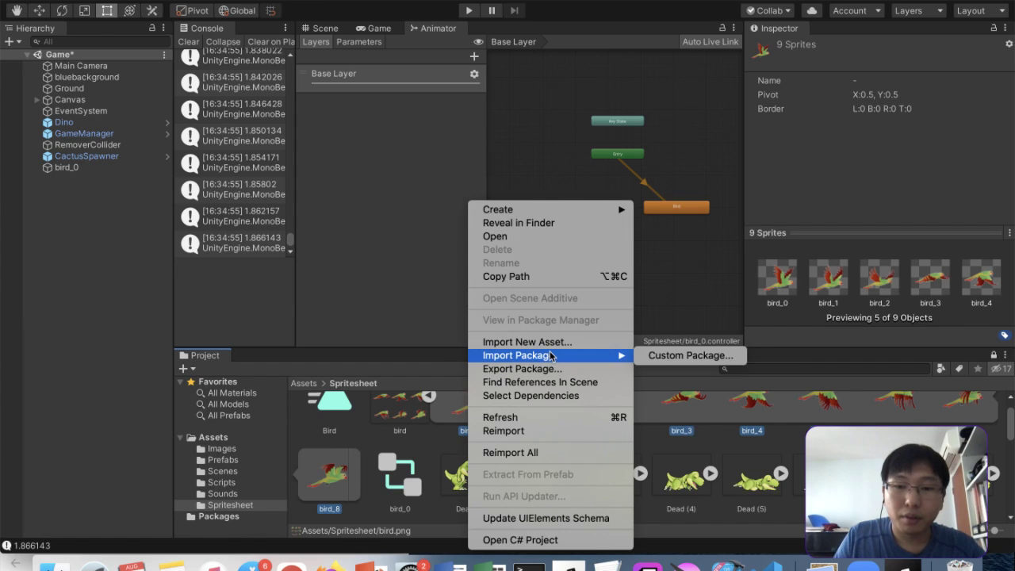
mouse_move(594, 209)
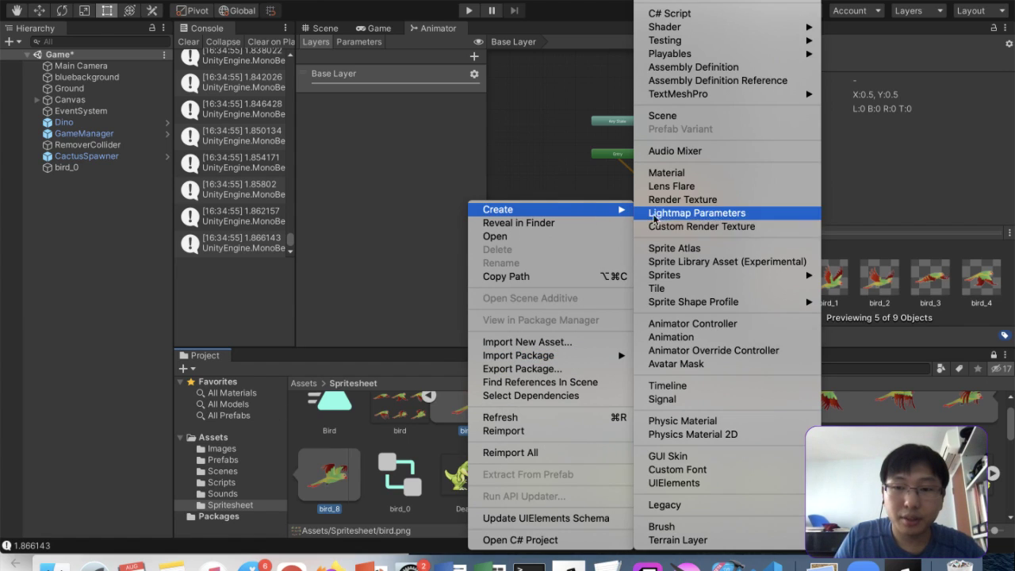
left_click(740, 338)
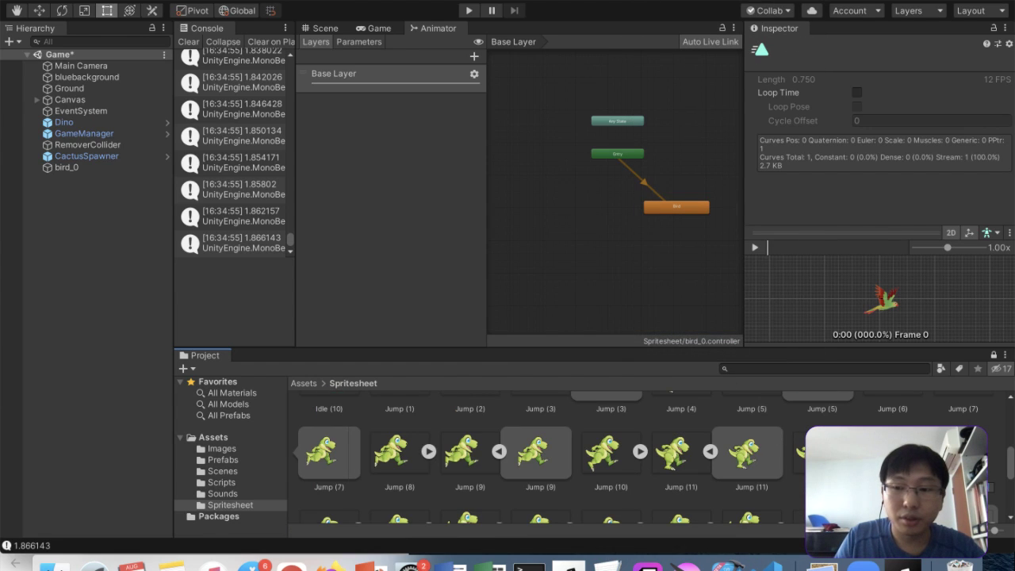
key("Return")
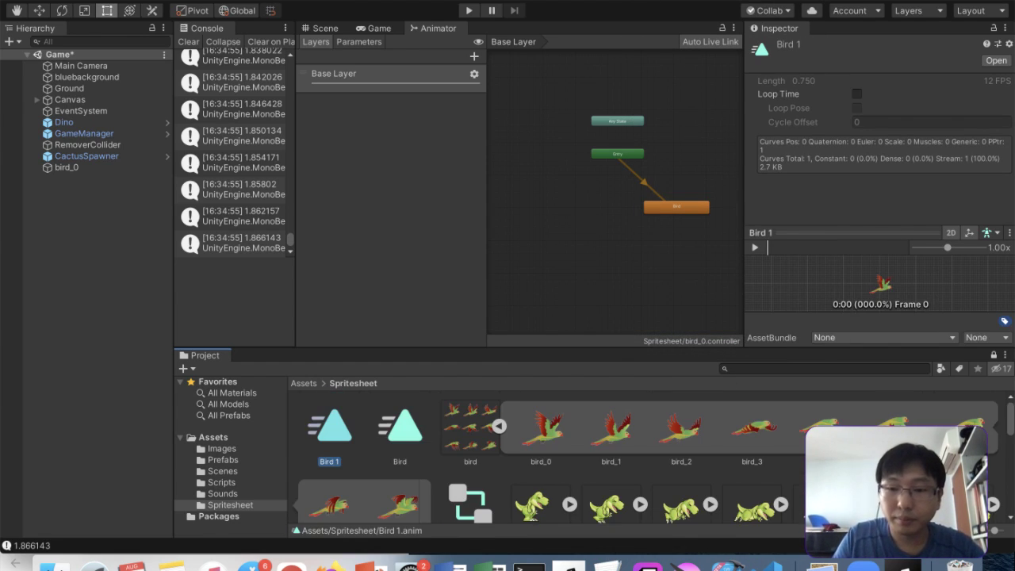
Delete the old Bird animation clip from the Spritesheet folder
left_click(390, 436)
right_click(398, 437)
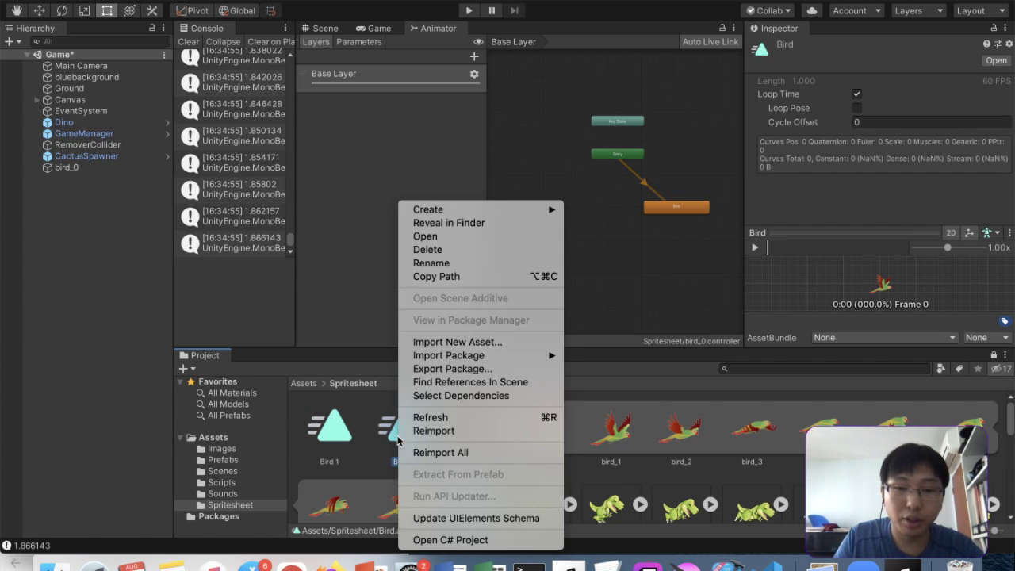
left_click(448, 251)
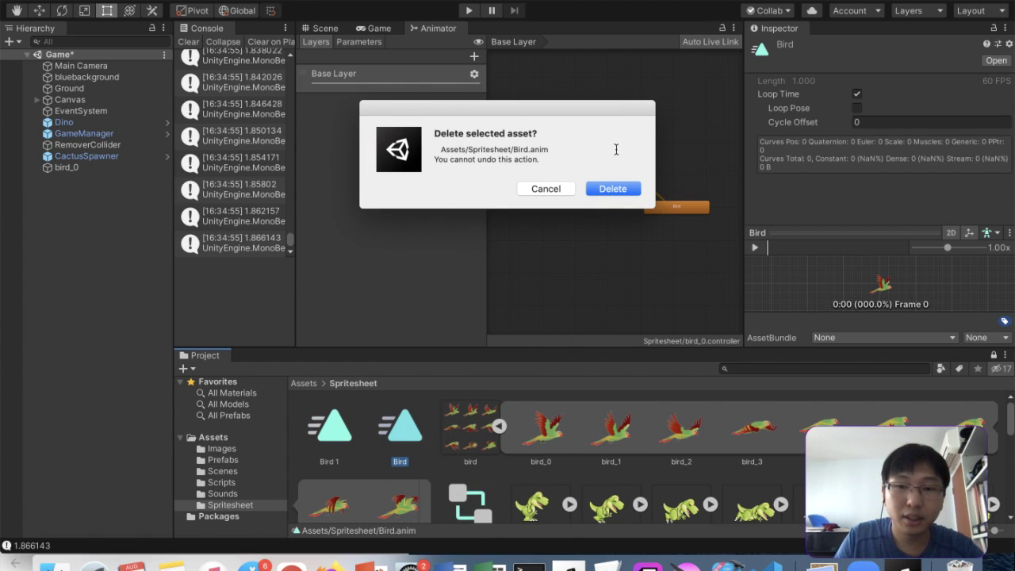
left_click(613, 189)
Open the Bird 1 clip in the Animation window and inspect the sprite keyframes across its whole timeline
double_click(346, 434)
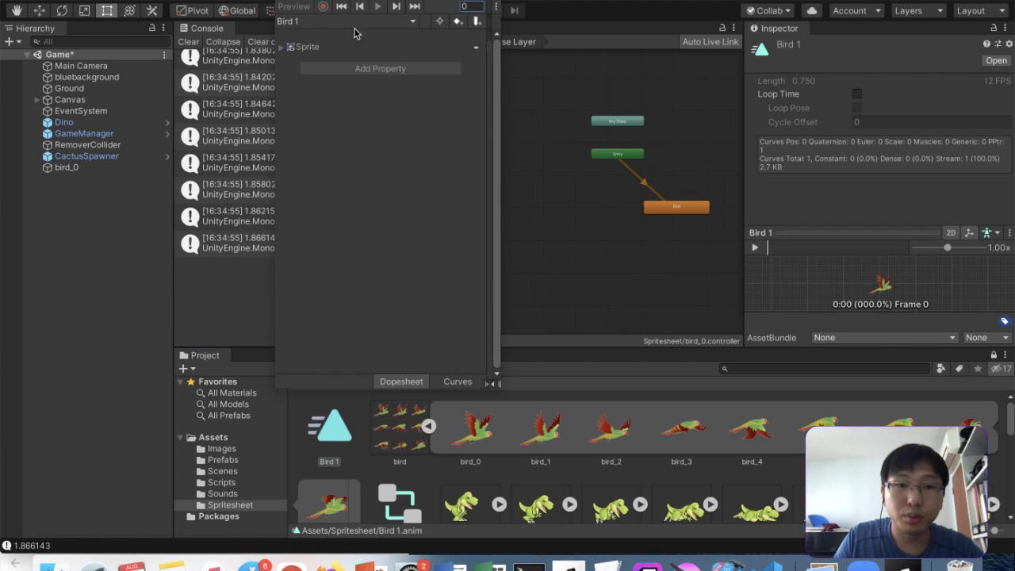
left_click(280, 47)
left_click_drag(501, 65, 905, 131)
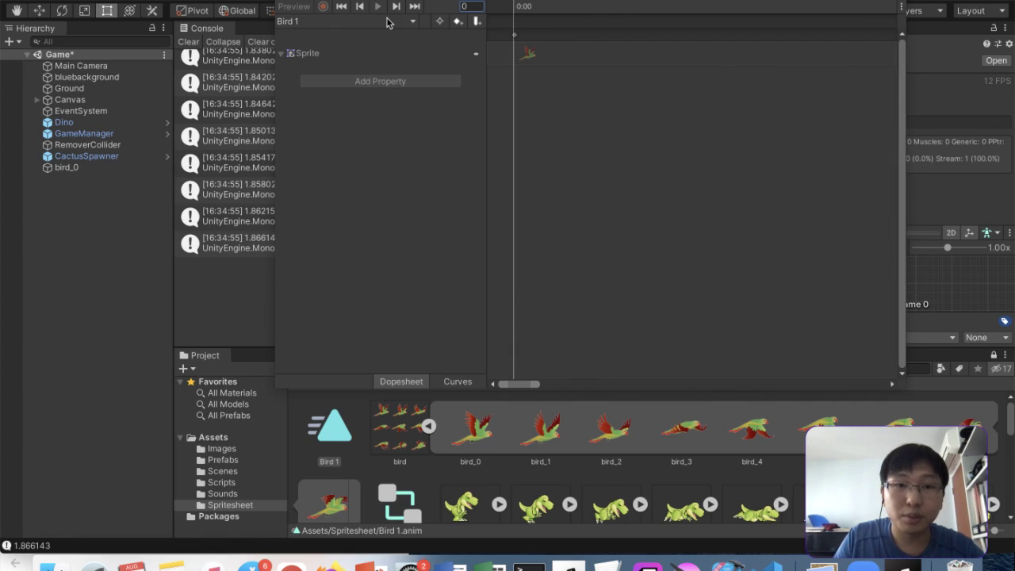
scroll(576, 79, "up", 2)
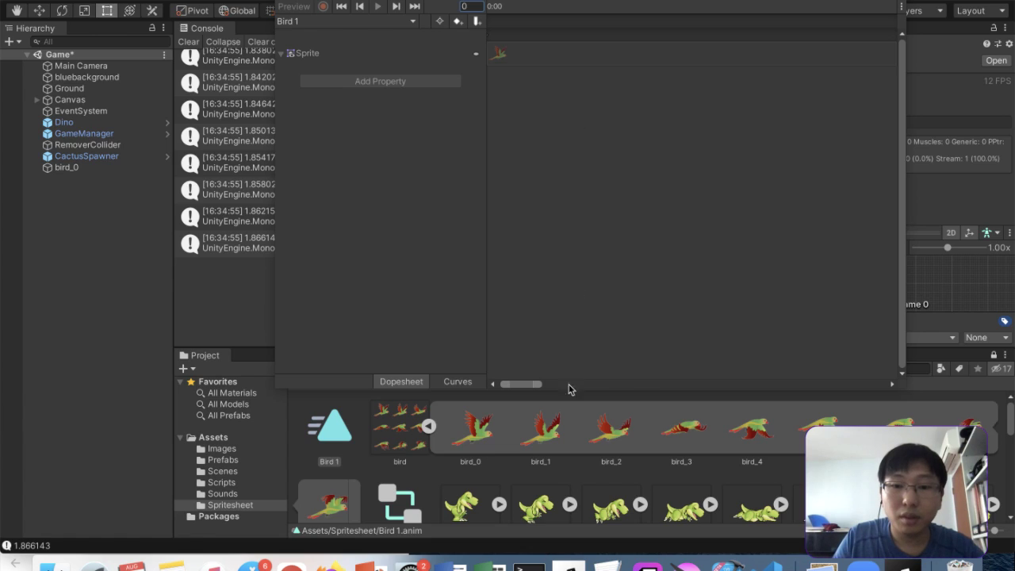
left_click_drag(537, 385, 917, 389)
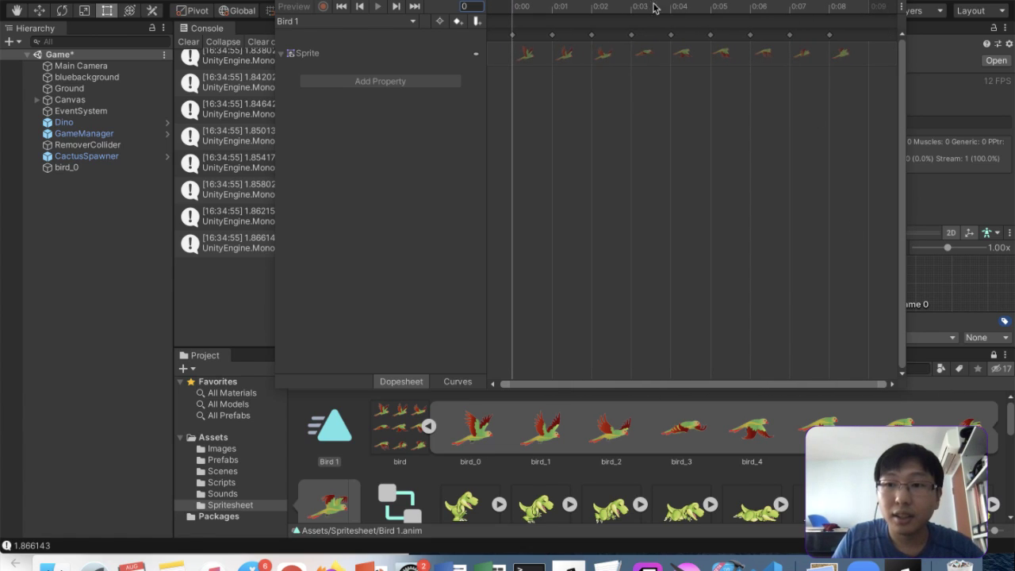
left_click(519, 54)
left_click(568, 53)
left_click(601, 54)
left_click(713, 55)
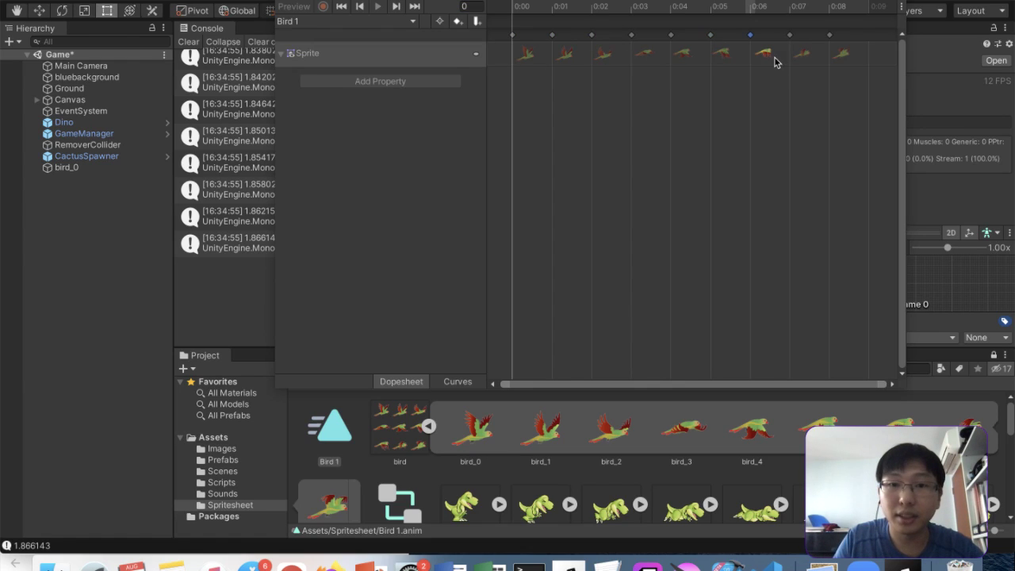
left_click(817, 60)
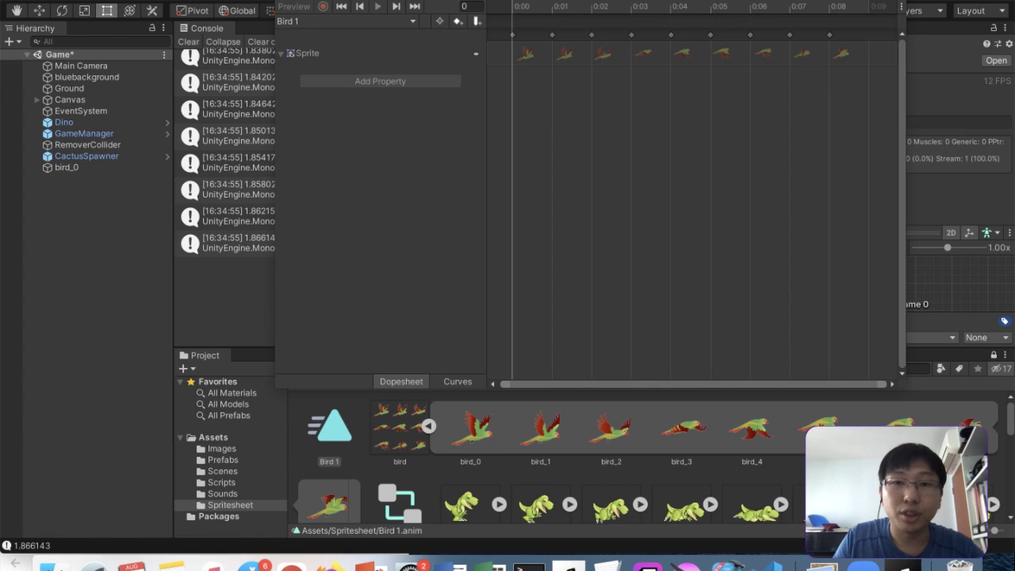
left_click(897, 4)
Add the Bird 1 clip as a state in the bird_0 animator controller and delete the old Bird state
scroll(352, 496, "down", 1)
scroll(353, 495, "up", 1)
left_click_drag(339, 440, 617, 230)
left_click(660, 213)
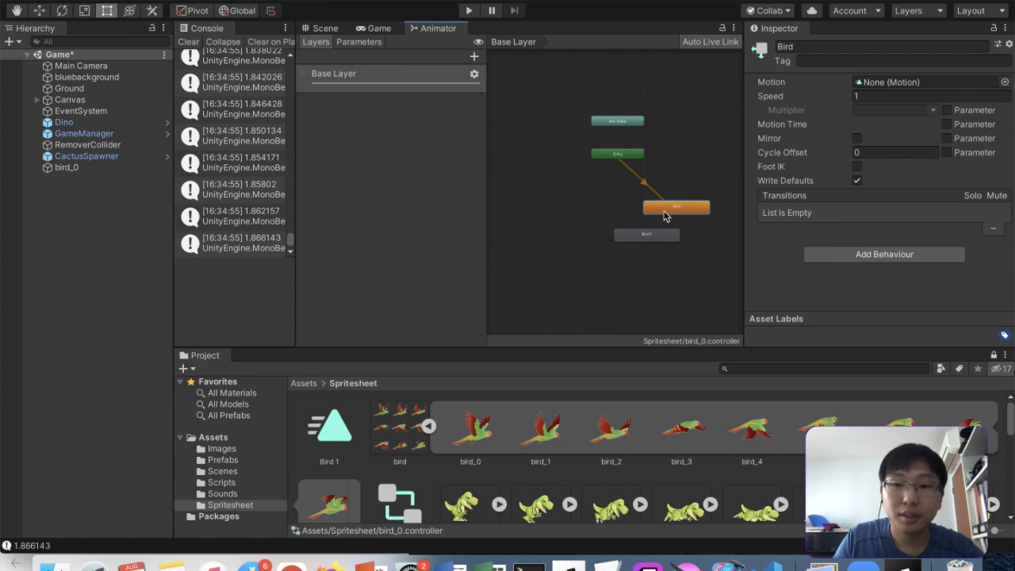
right_click(664, 209)
left_click(694, 272)
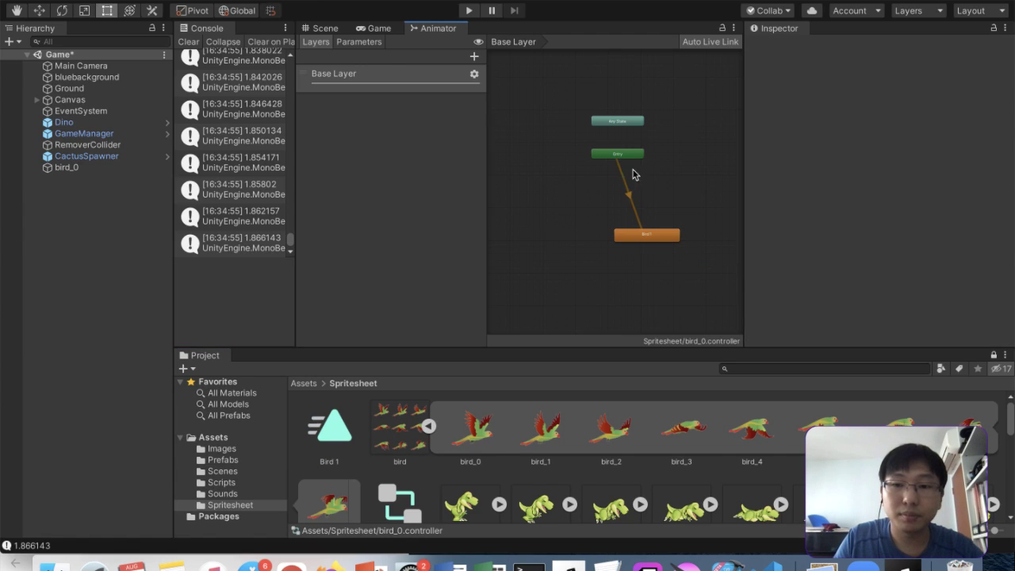
left_click_drag(658, 239, 691, 198)
Enable Loop Time on the Bird 1 animation clip
left_click(319, 450)
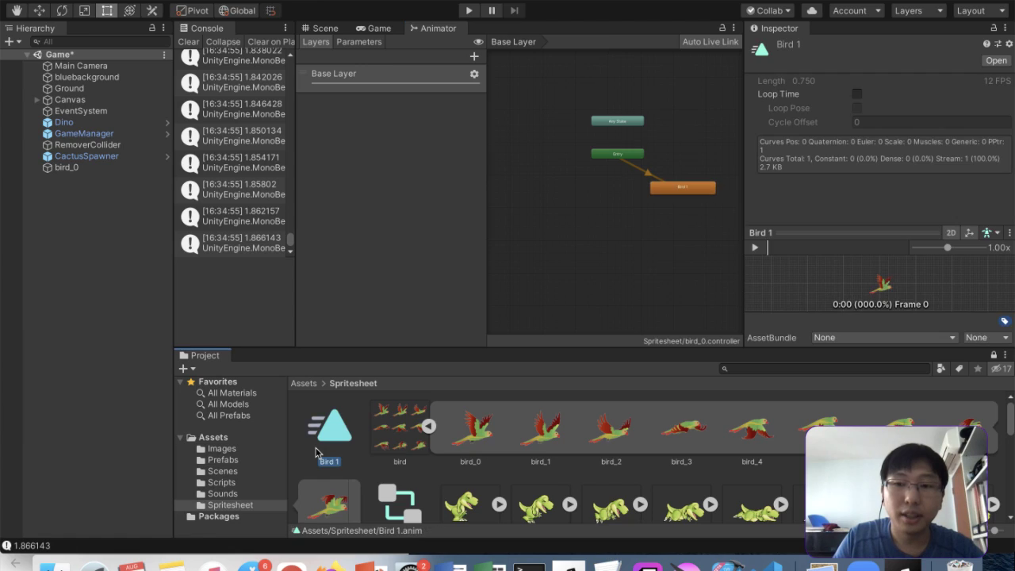
left_click(856, 93)
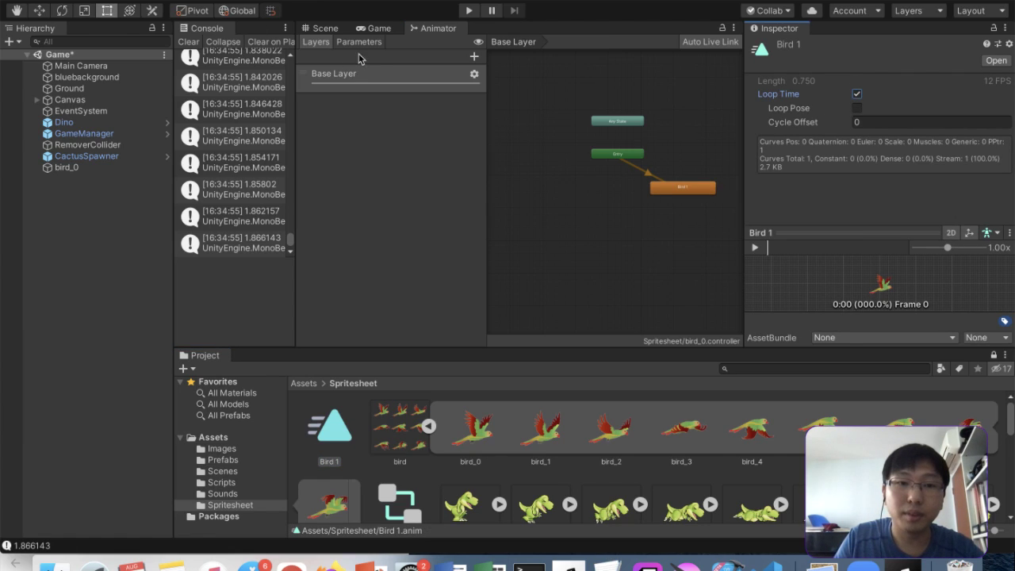
Play-test the game, making the dino jump over the cacti while checking the bird's flapping animation
left_click(325, 30)
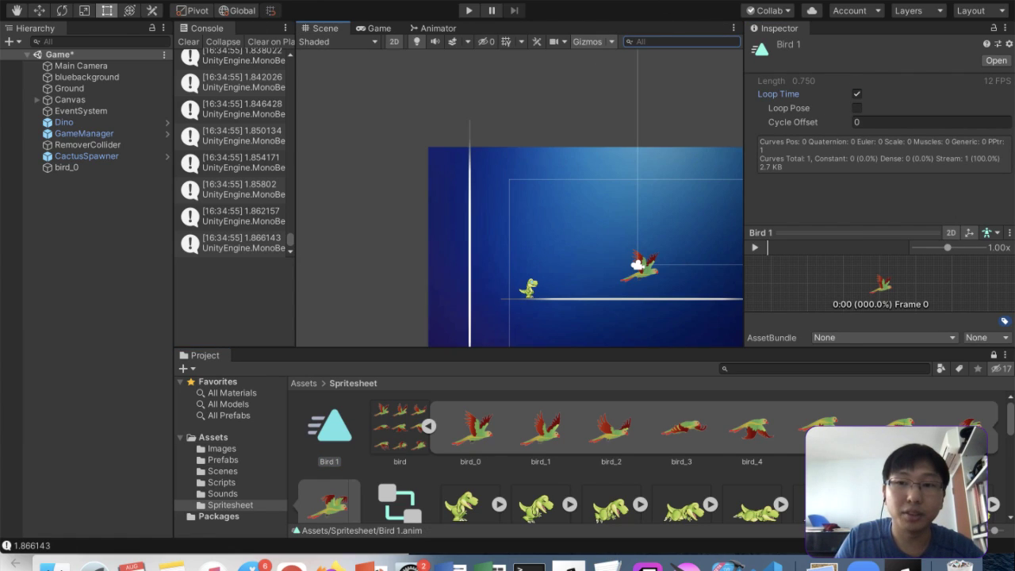
left_click(469, 10)
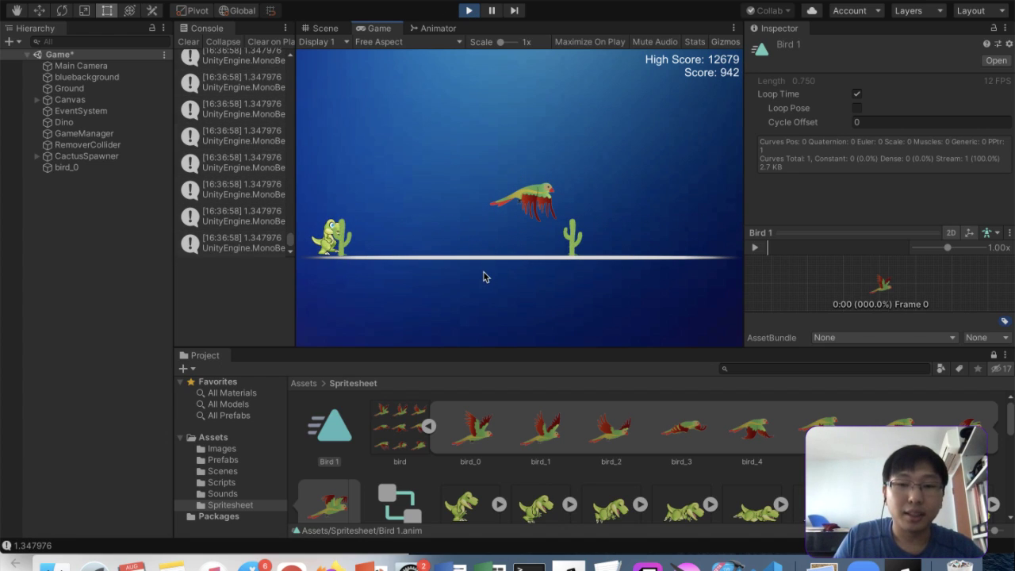
key("space")
key("space")
key("space")
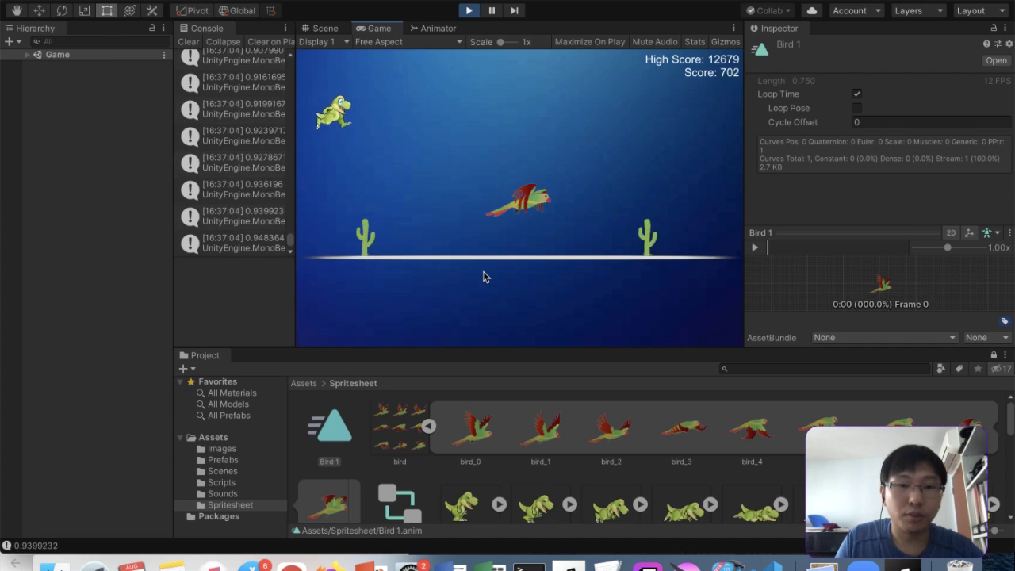
key("space")
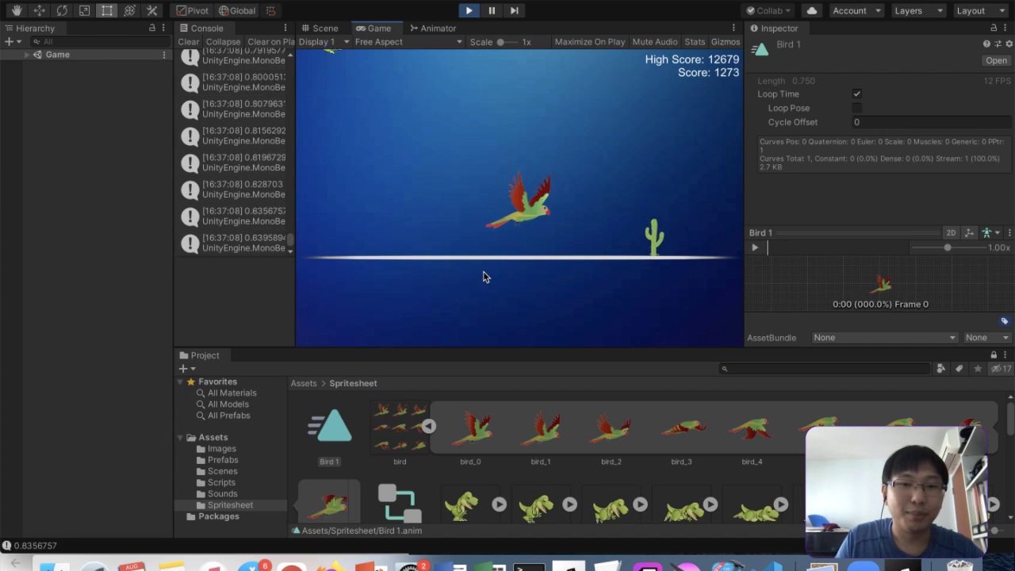
key("space")
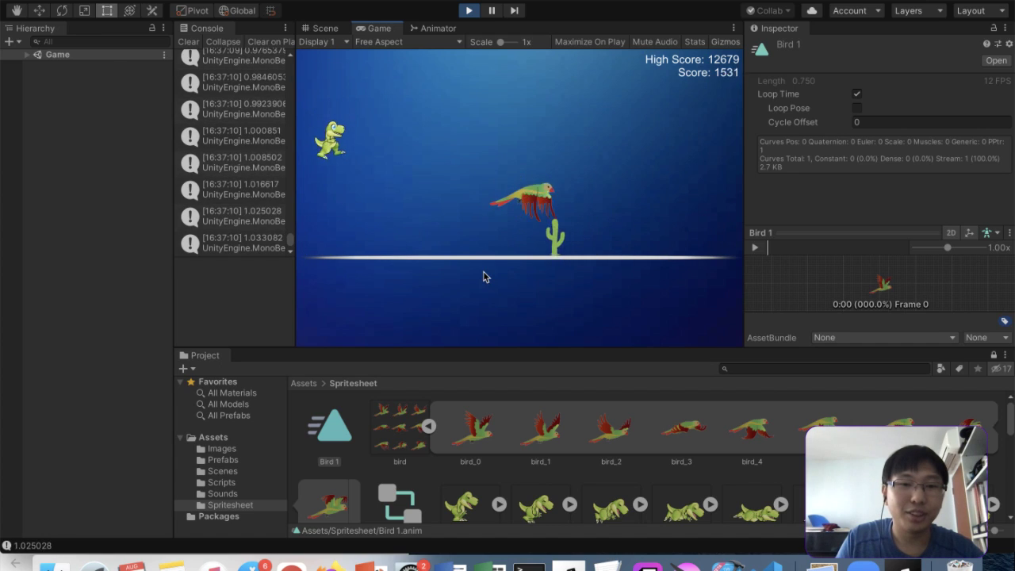
Keep the dino jumping over the oncoming cacti while watching the bird's looping flight, and stop the play-test
key("space")
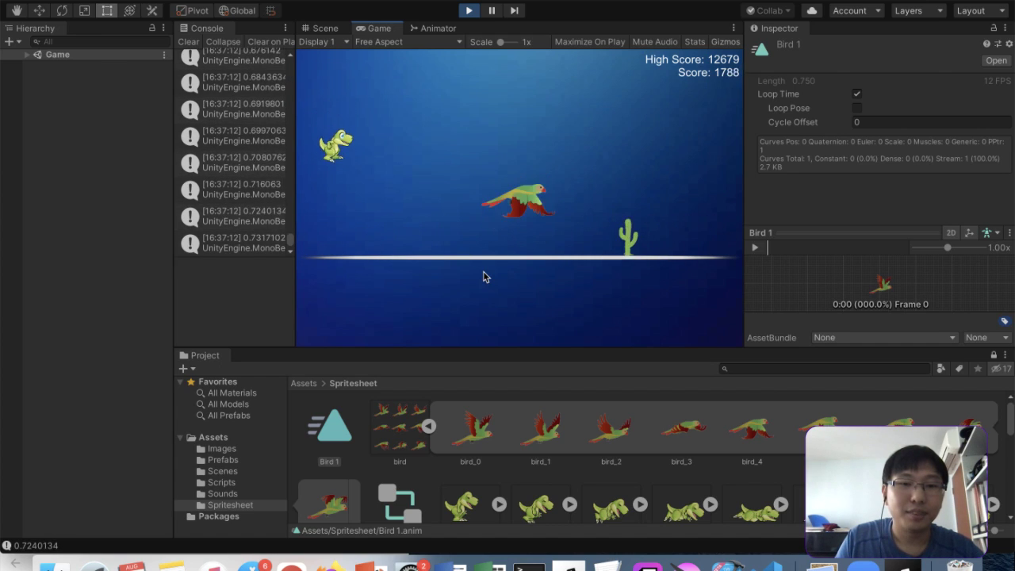
key("space")
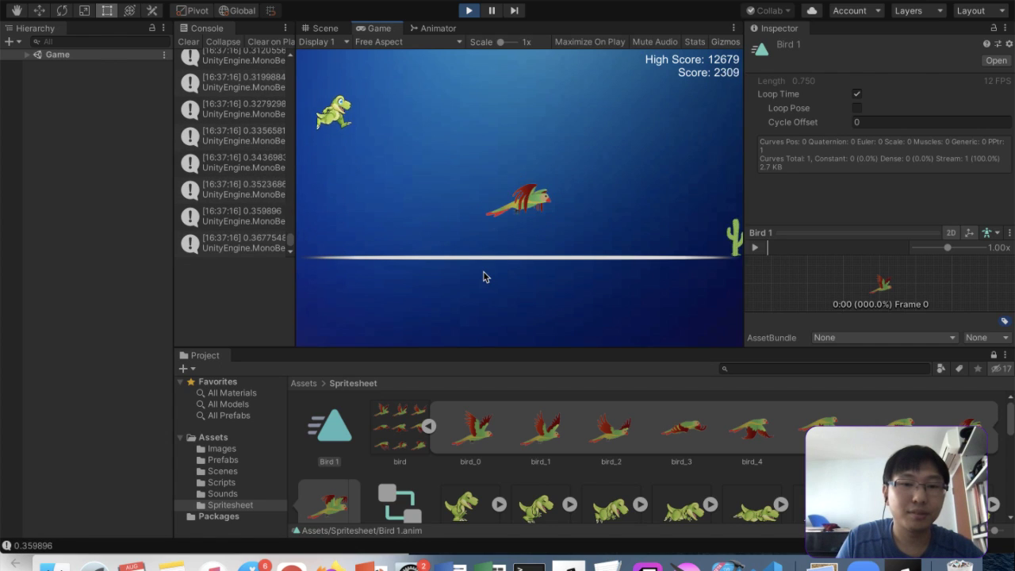
key("space")
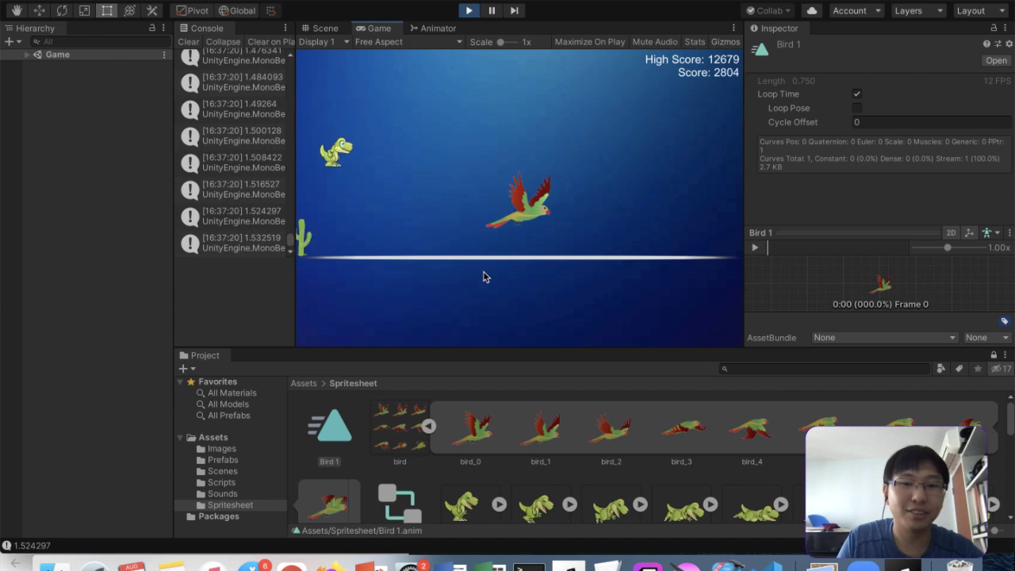
key("space")
key("space")
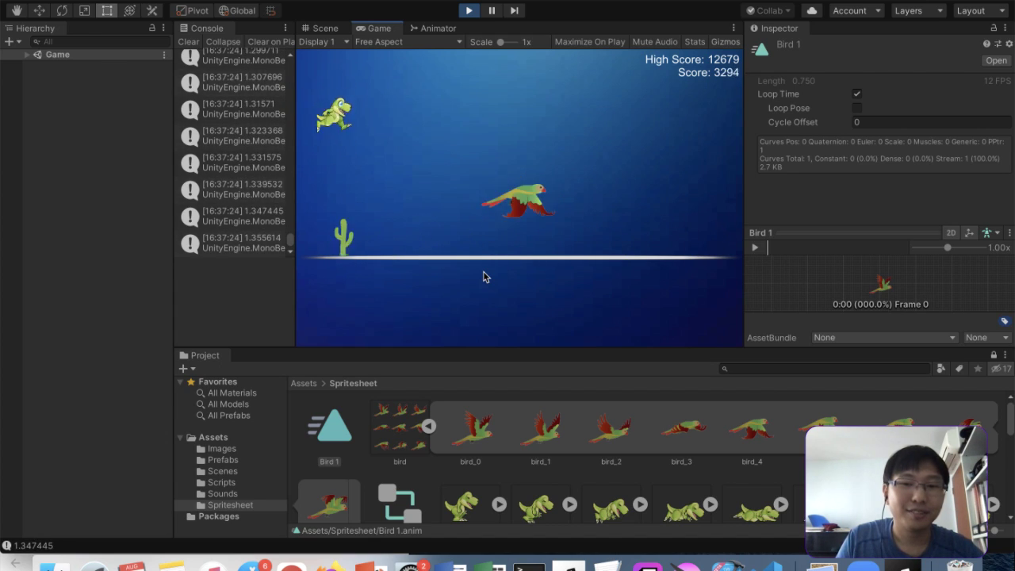
key("space")
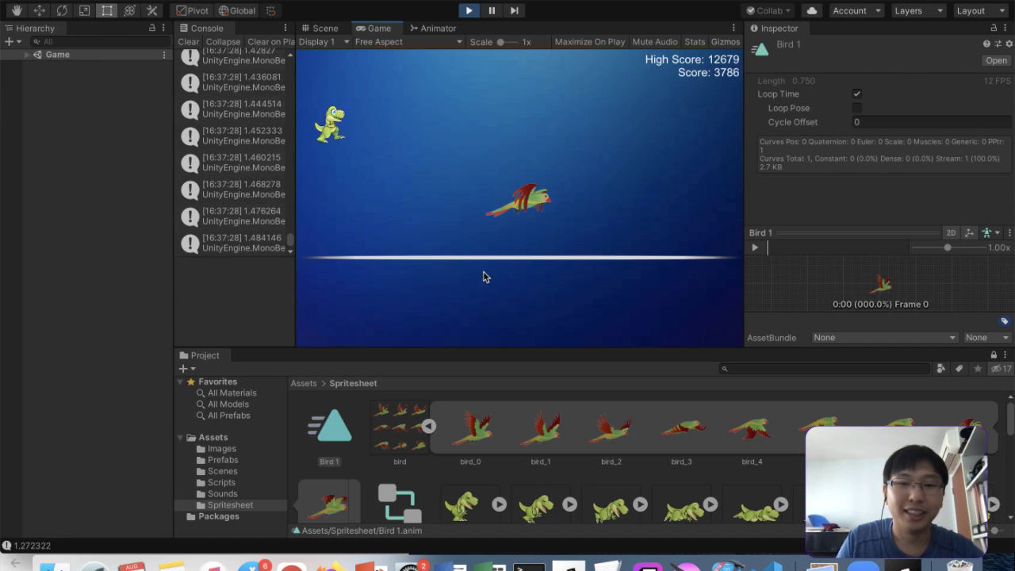
key("space")
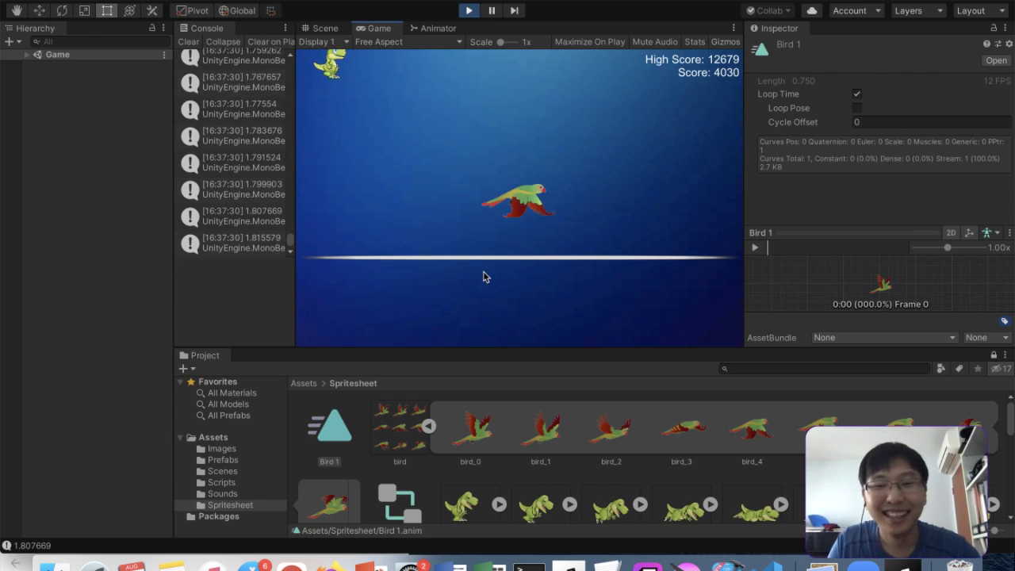
key("space")
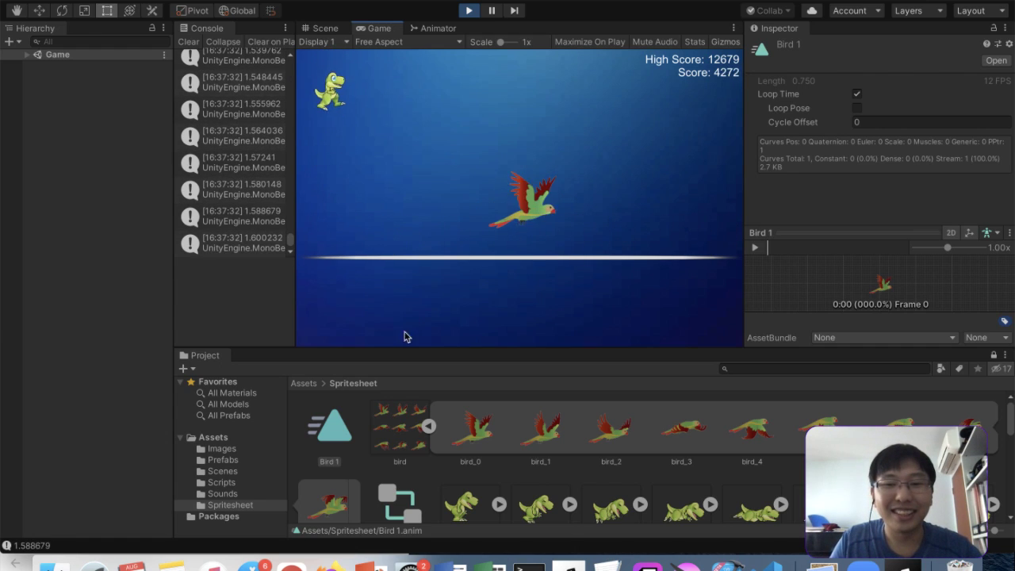
key("space")
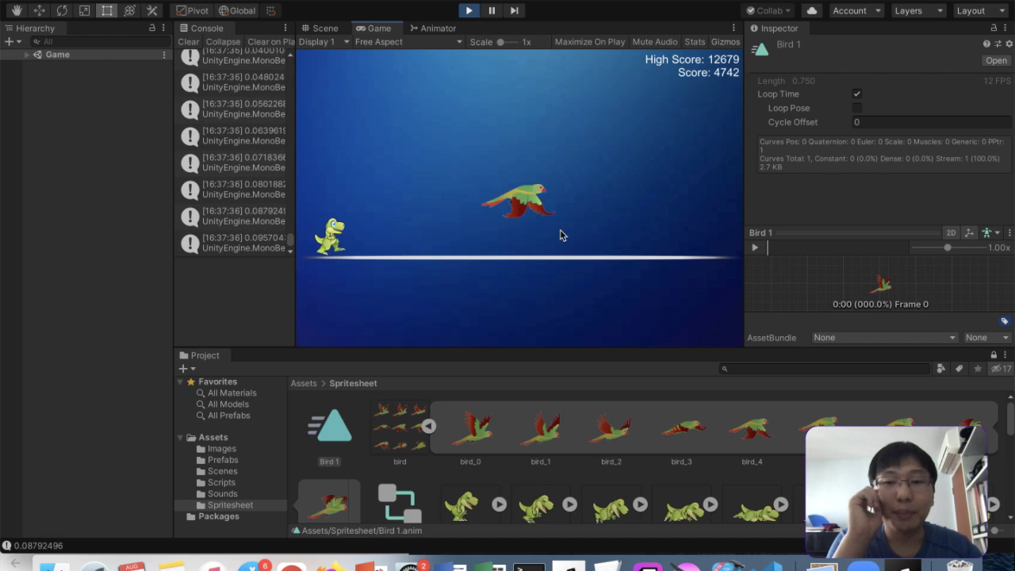
key("space")
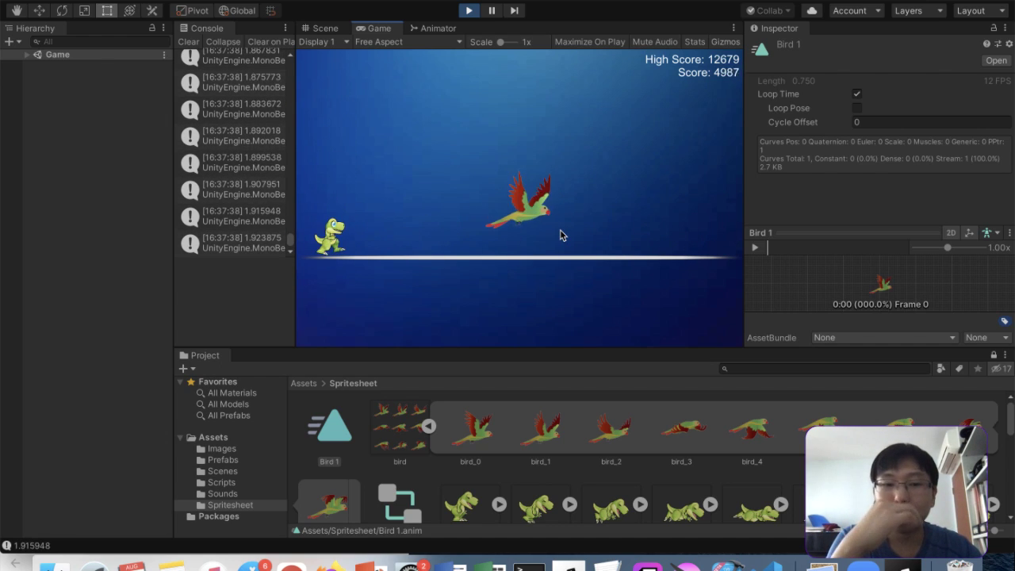
key("space")
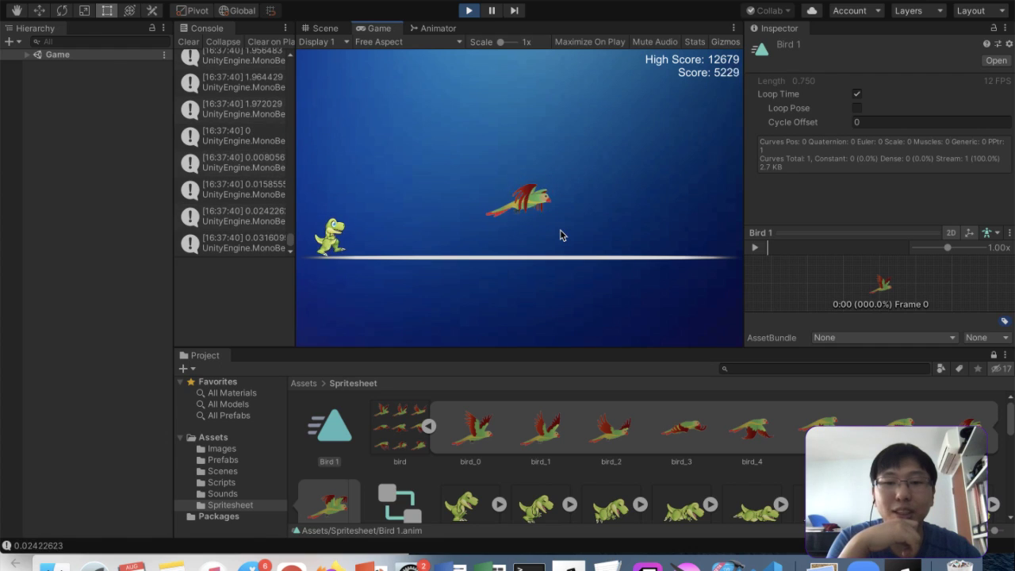
key("space")
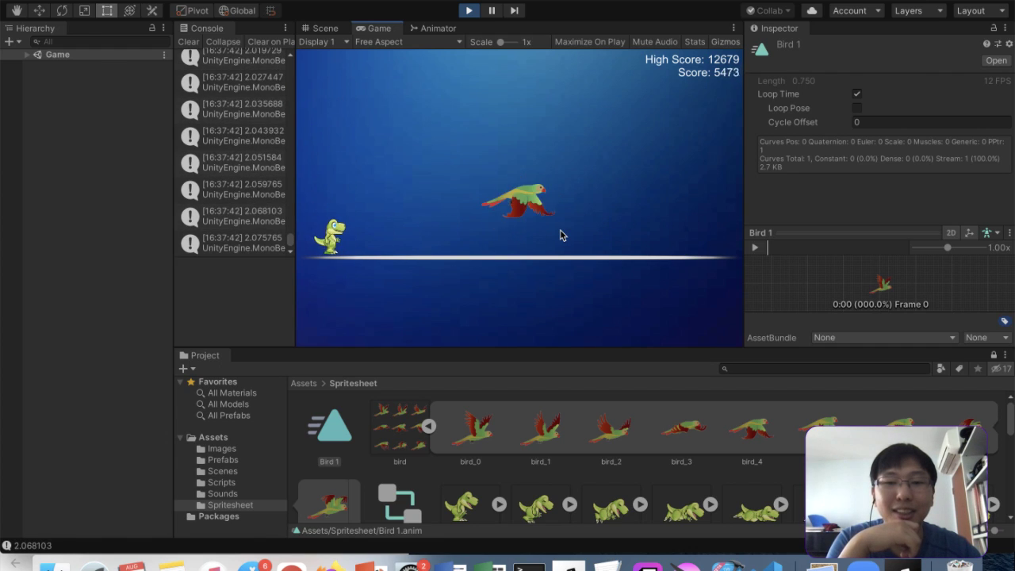
key("space")
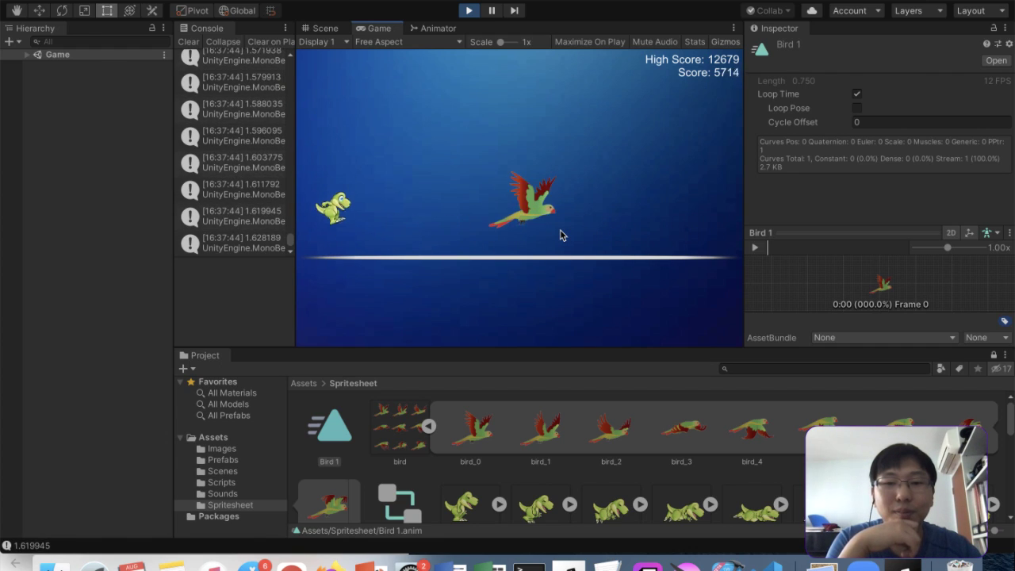
key("space")
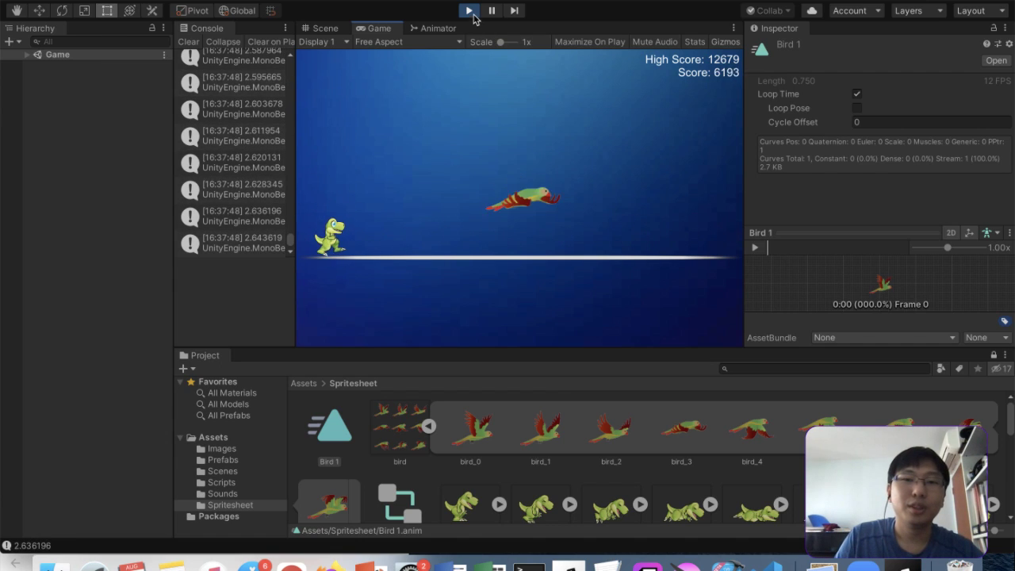
left_click(468, 11)
Rename the bird_0 object in the scene hierarchy to Bird
left_click(96, 168)
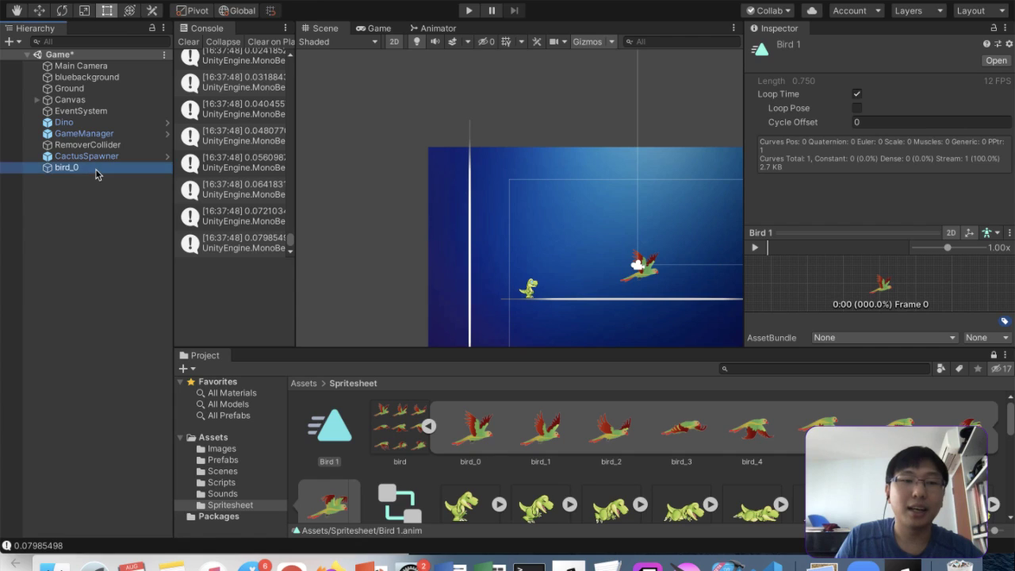
left_click(856, 48)
type("Bri")
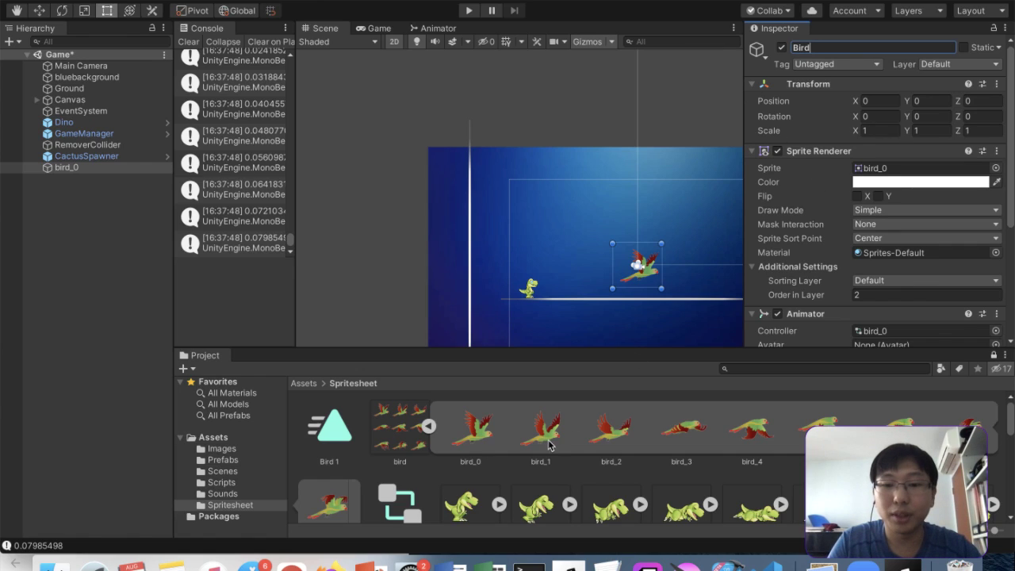
left_click(133, 180)
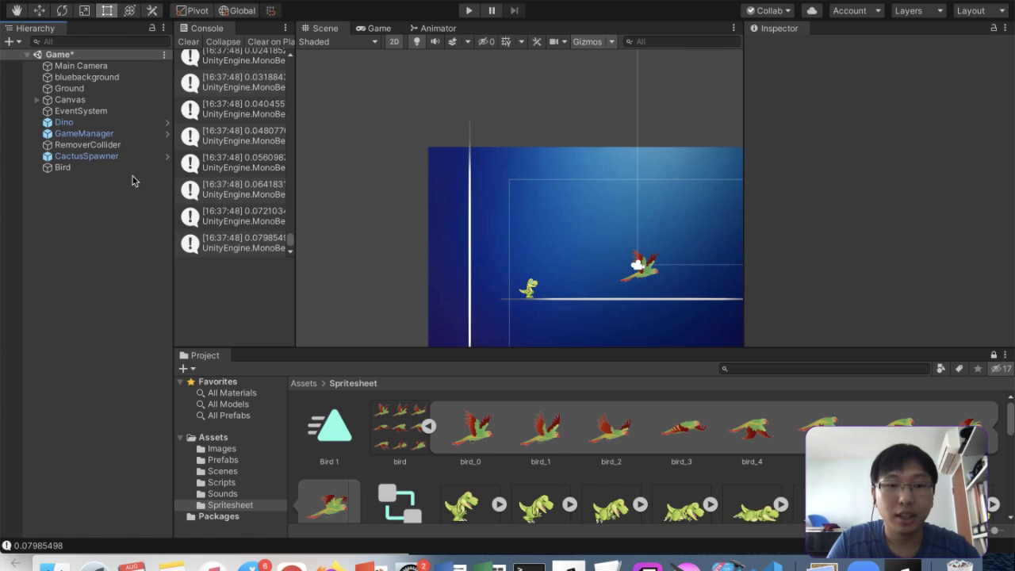
Set the bird sprite sheet's Pixels Per Unit to 200 and apply the import settings
left_click(414, 432)
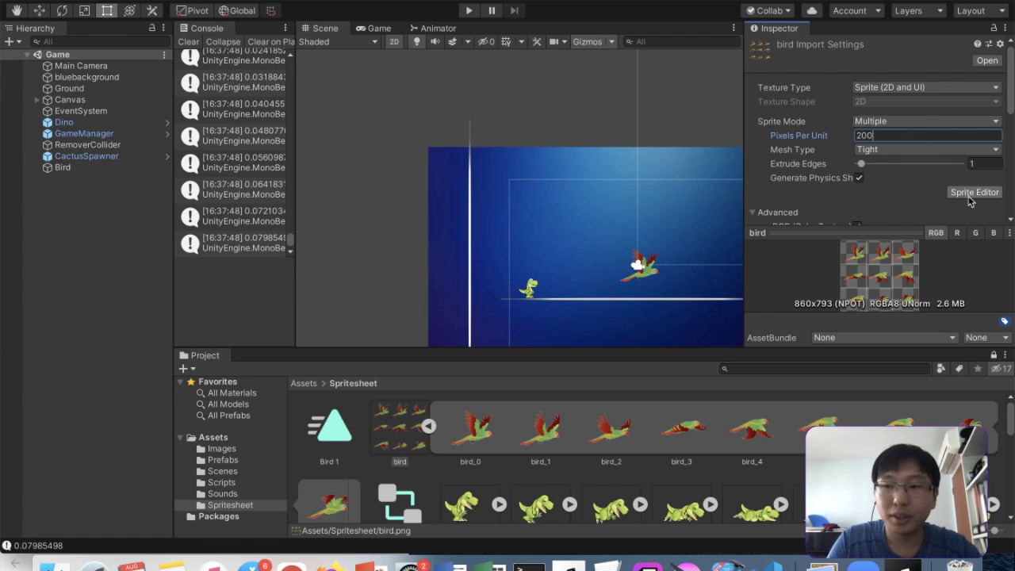
scroll(973, 137, "down", 6)
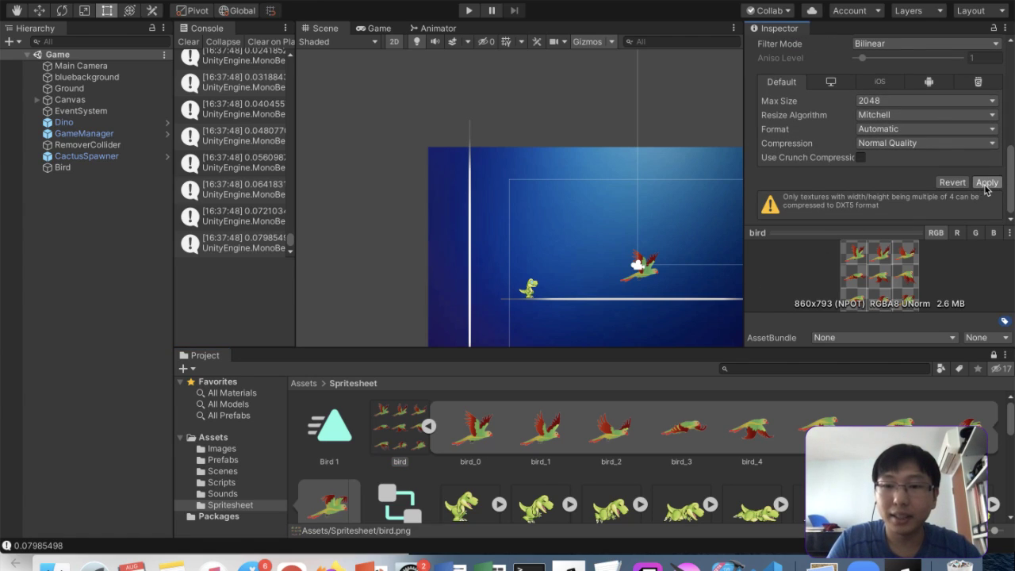
scroll(643, 283, "up", 5)
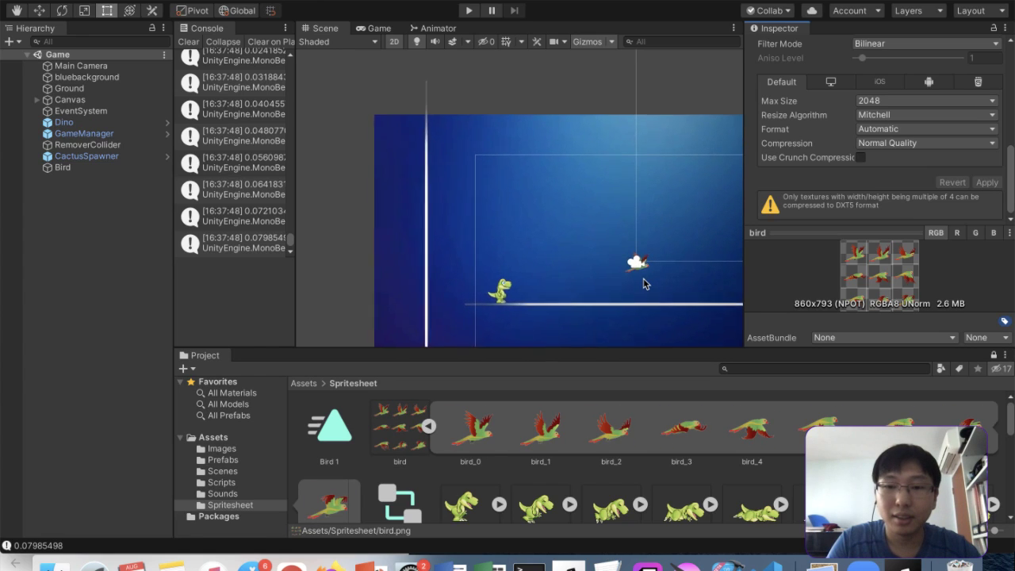
Try scaling the Bird object to 2 on X and Y, and restore both scale values to 1
left_click(63, 167)
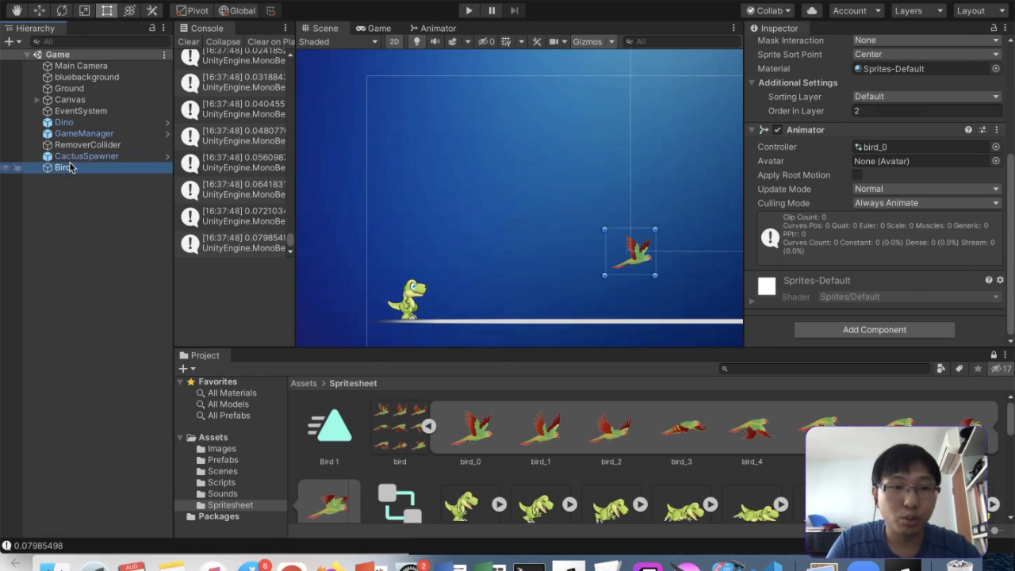
scroll(888, 135, "up", 5)
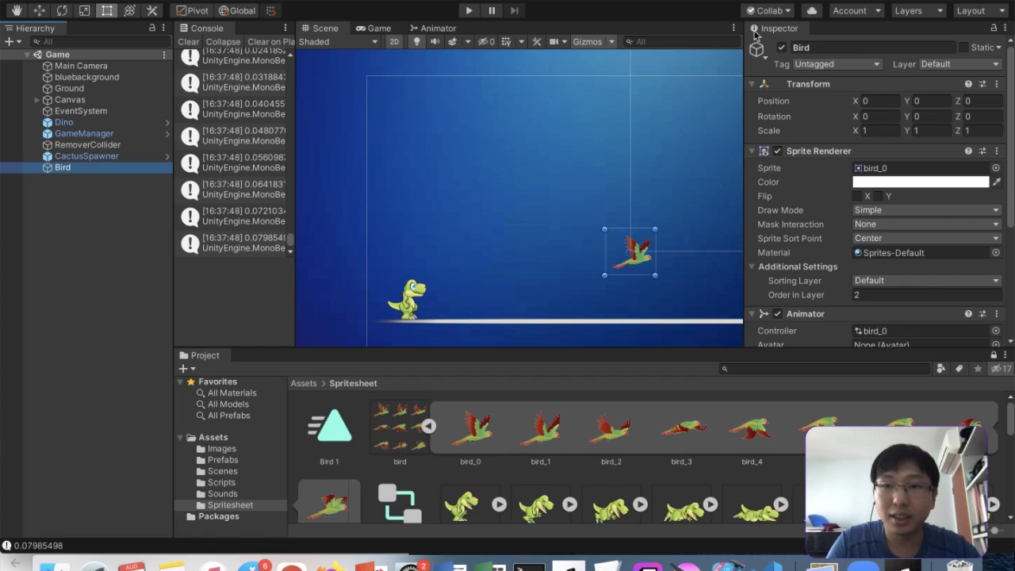
left_click(879, 132)
type("2")
key("Tab")
type("2")
type("1")
left_click(930, 130)
type("1")
Play-test the game with the smaller bird, making the dino jump over the cacti, and stop the run
left_click(467, 11)
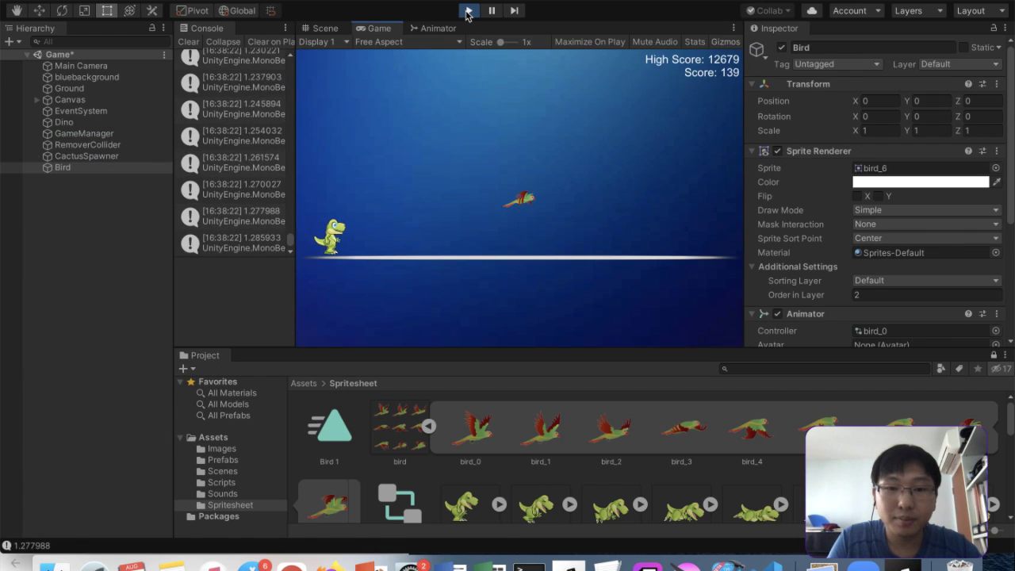
key("space")
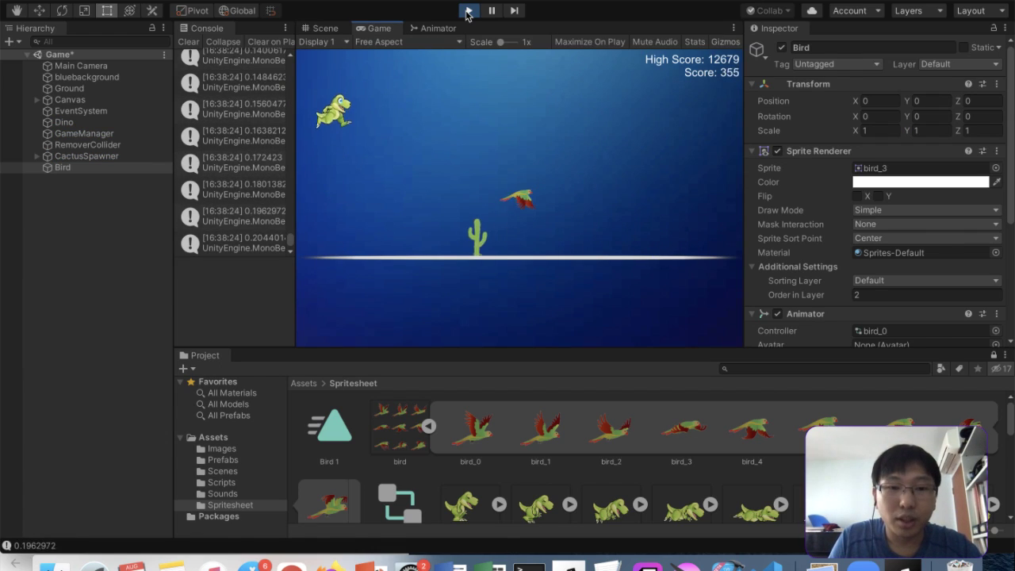
key("space")
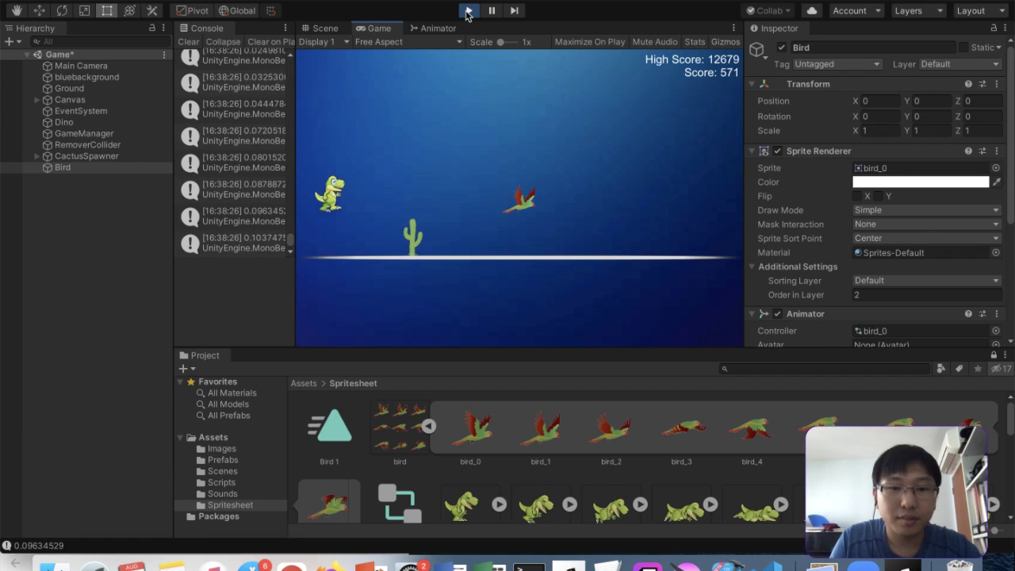
key("space")
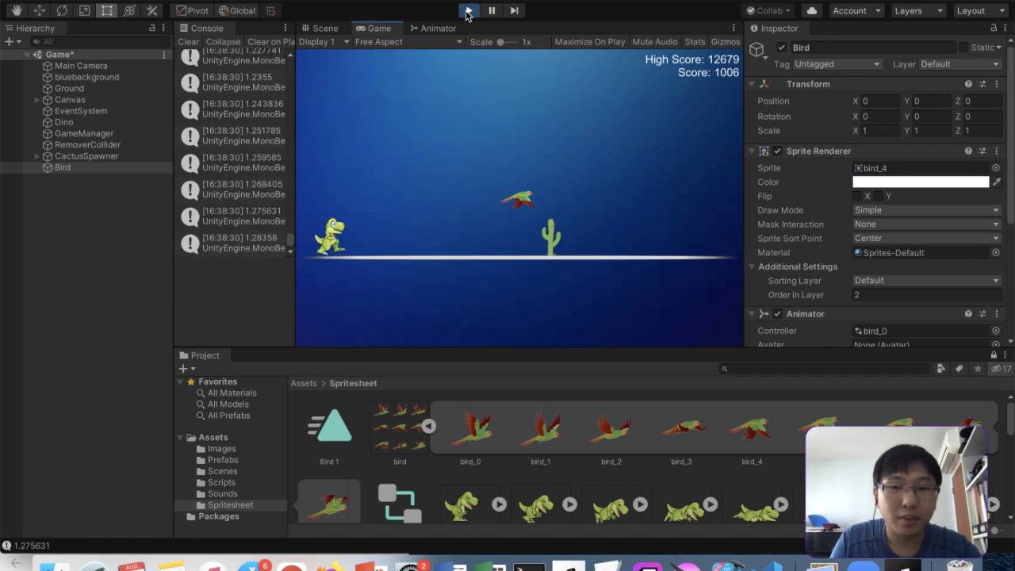
key("space")
key("space")
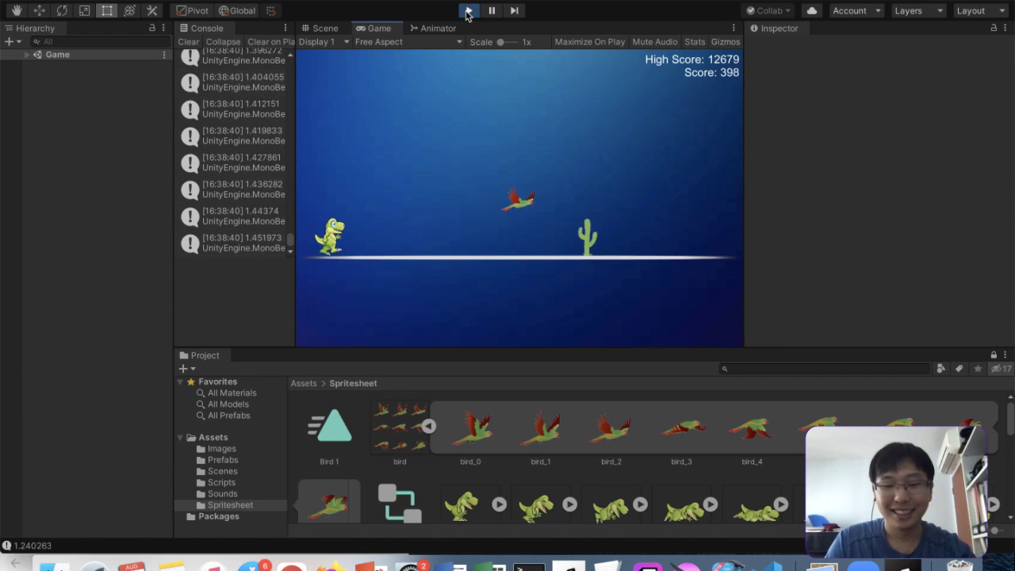
key("space")
key("space")
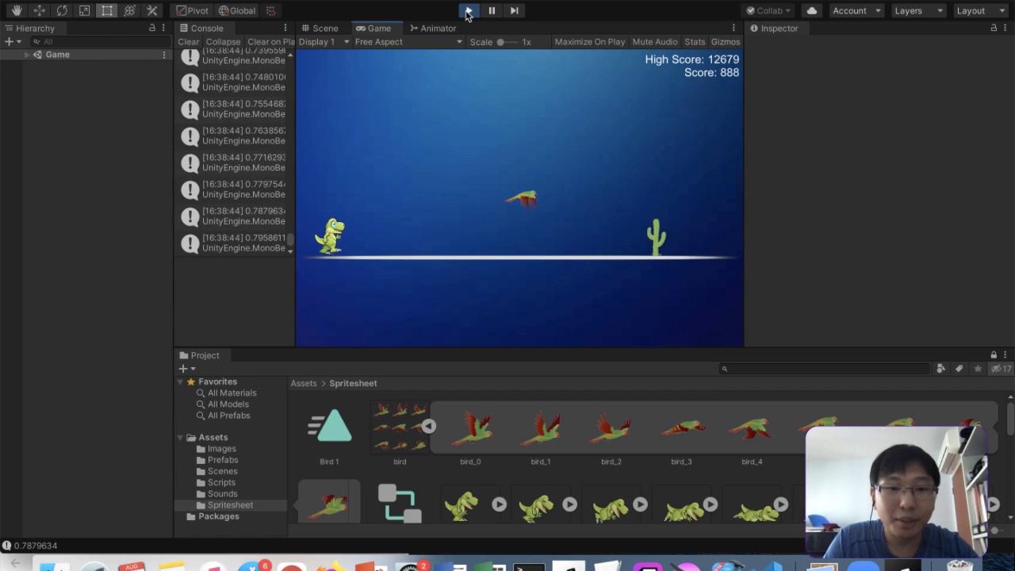
key("space")
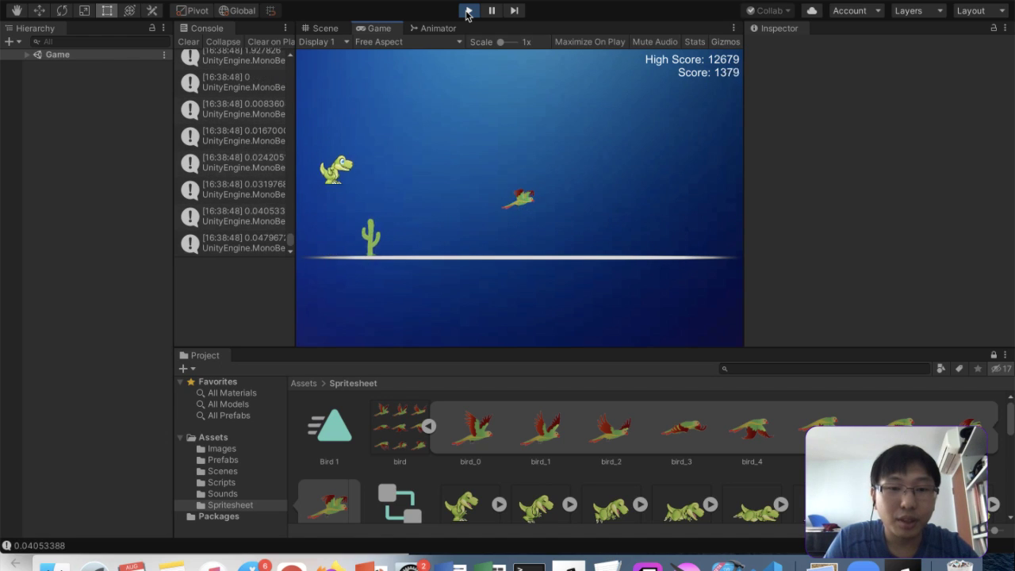
key("space")
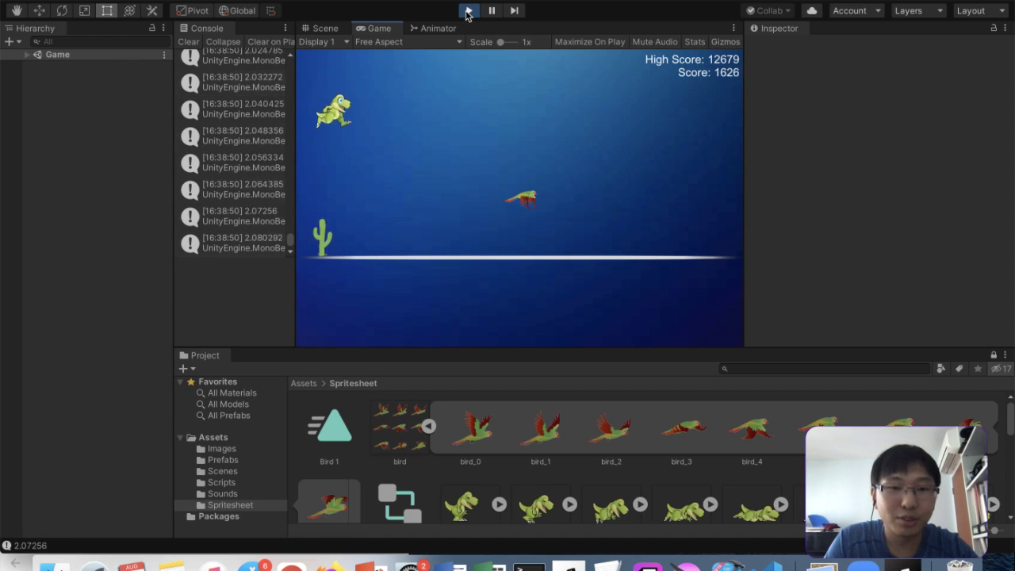
key("space")
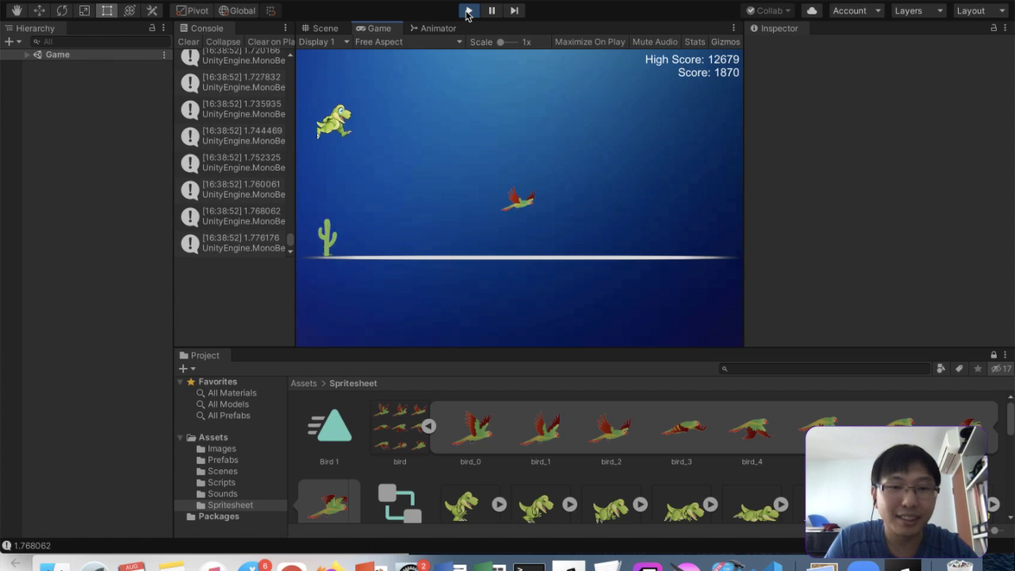
key("space")
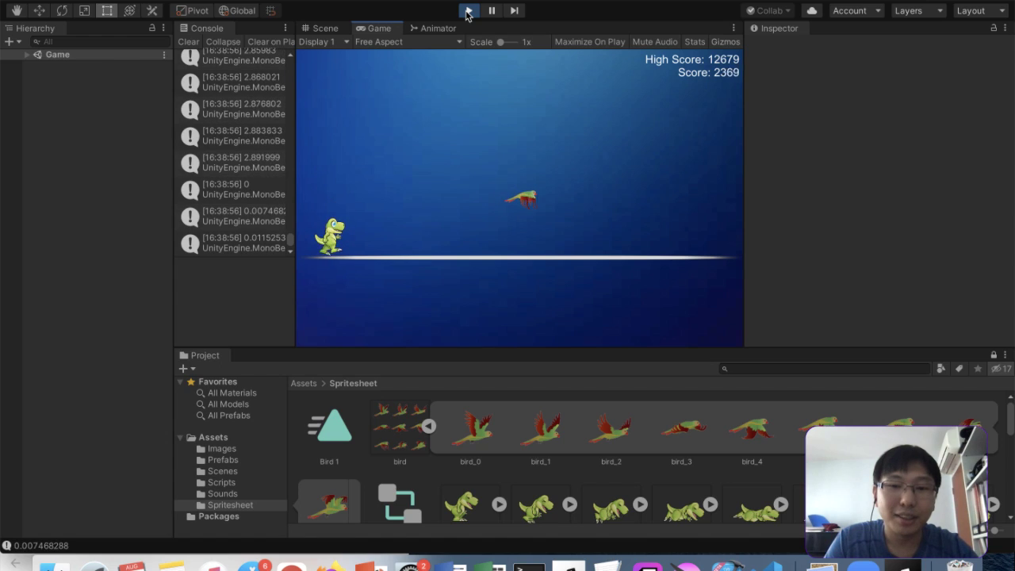
key("space")
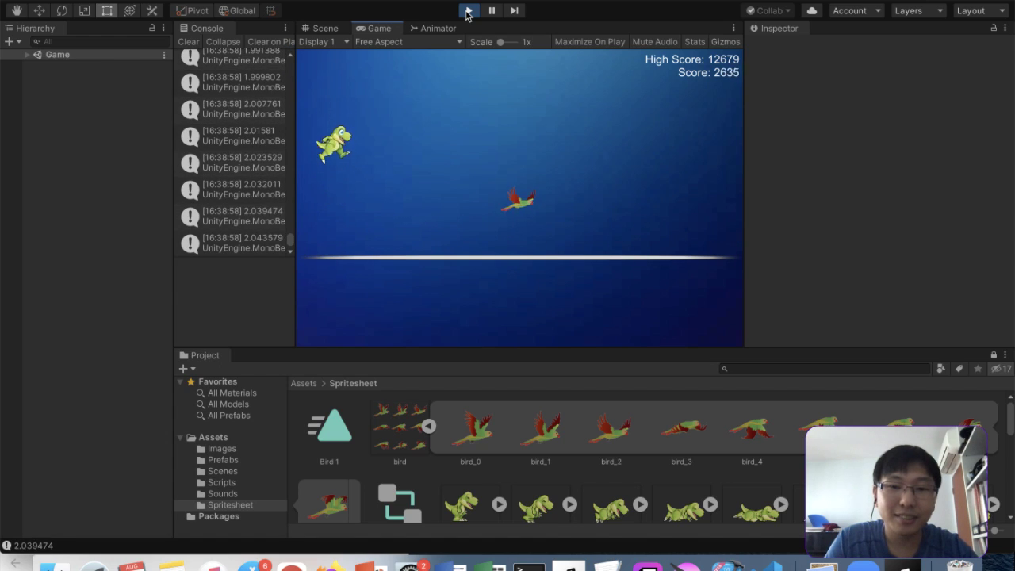
key("space")
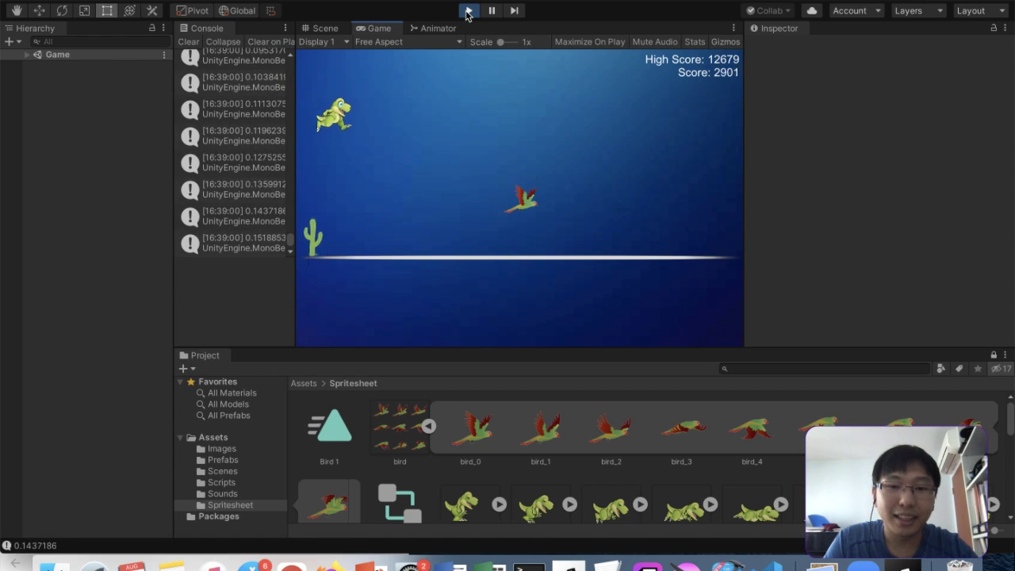
left_click(468, 11)
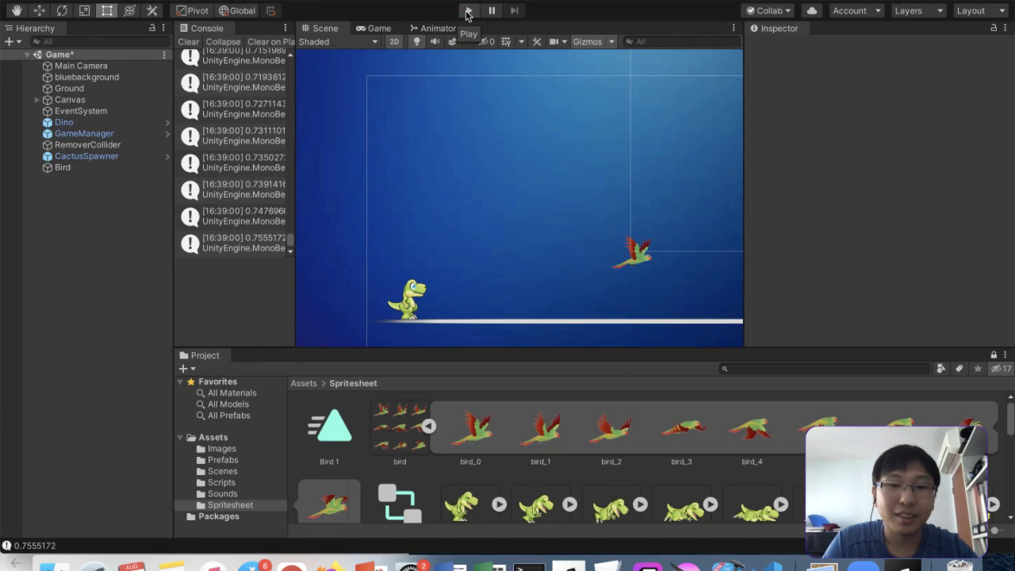
Save the Bird object as a prefab in the Prefabs folder and flip its sprite on X, keeping scale X at 1
left_click(103, 168)
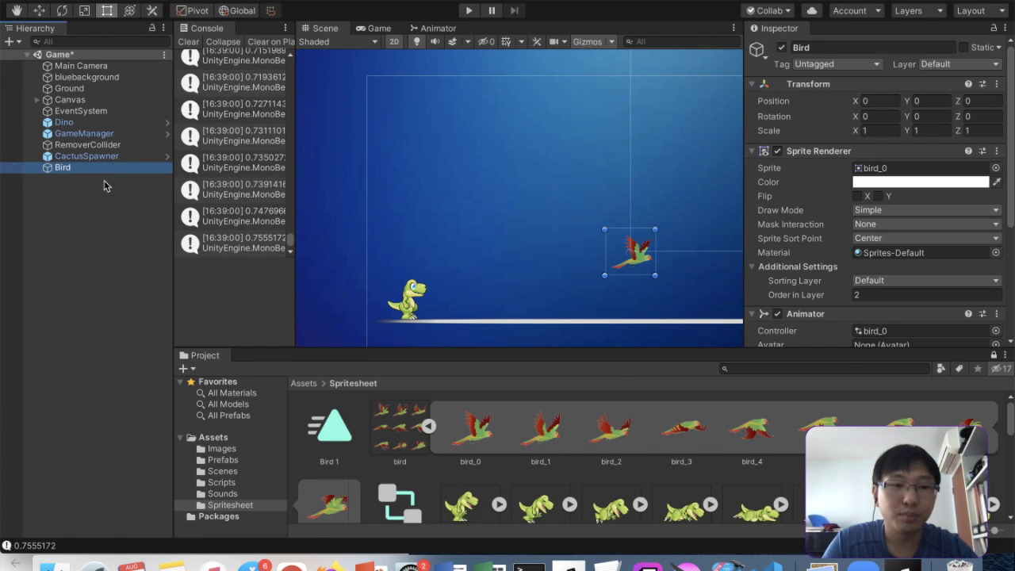
left_click_drag(150, 230, 223, 459)
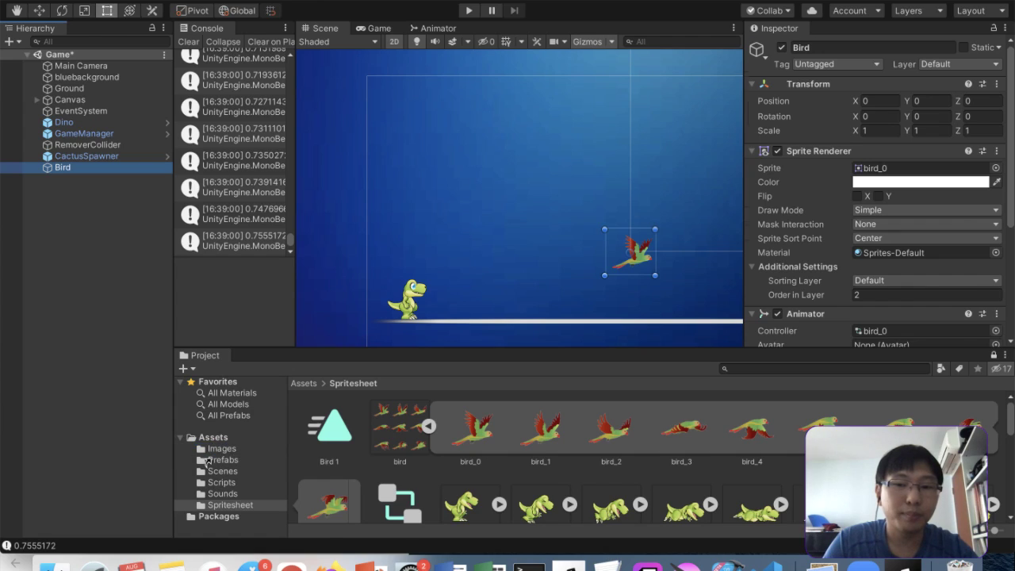
left_click(89, 168)
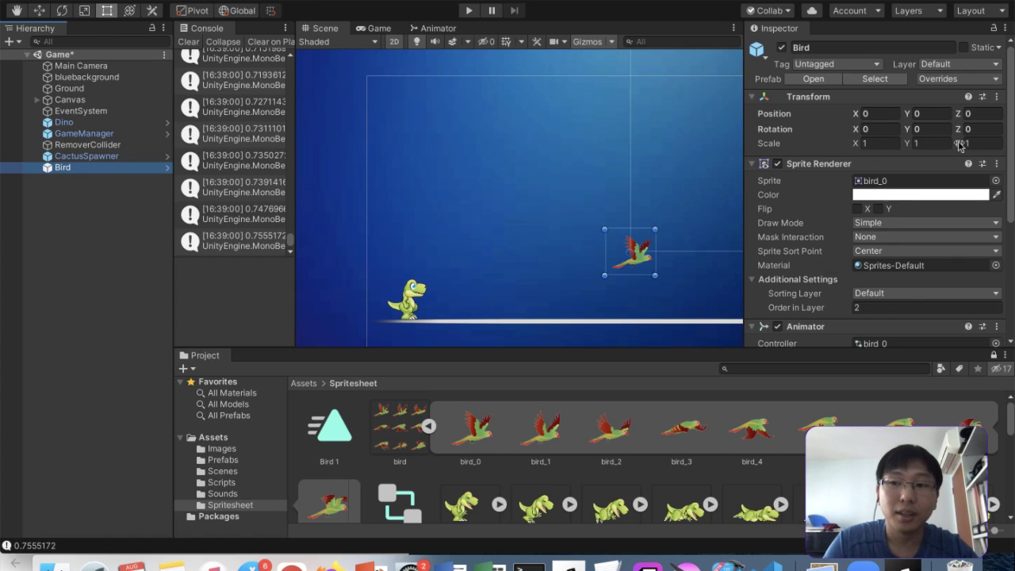
left_click(873, 141)
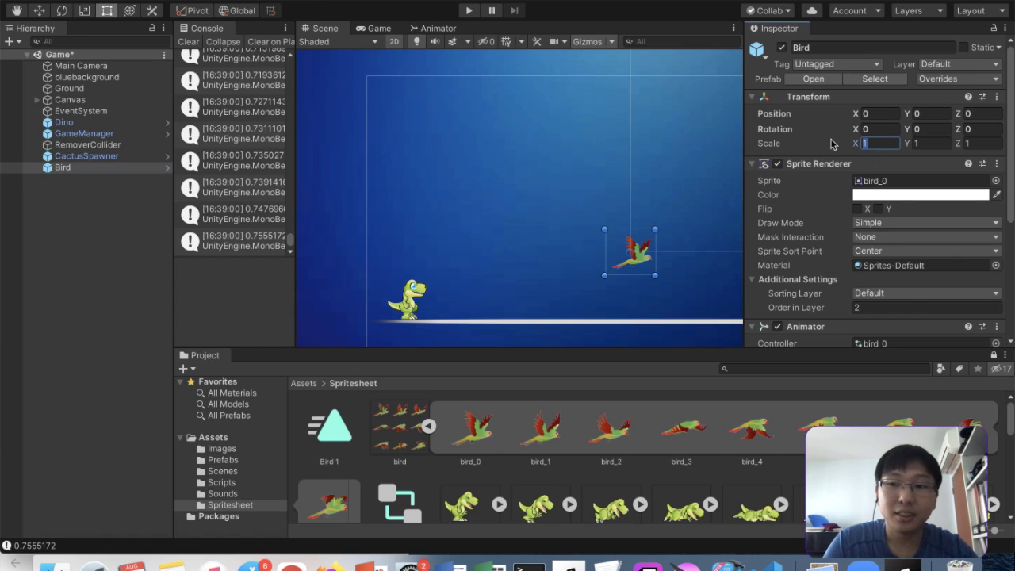
left_click(857, 209)
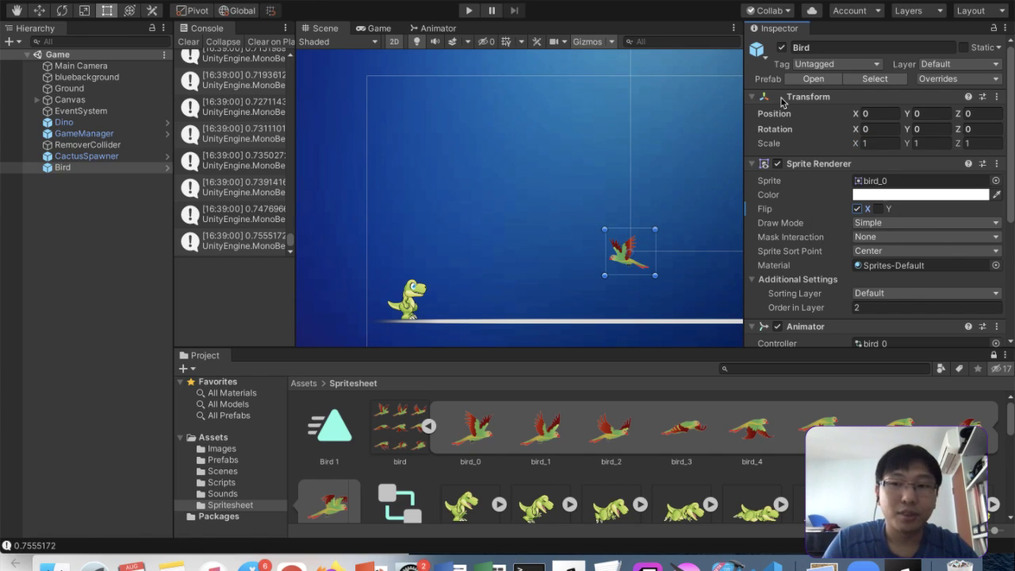
type("1")
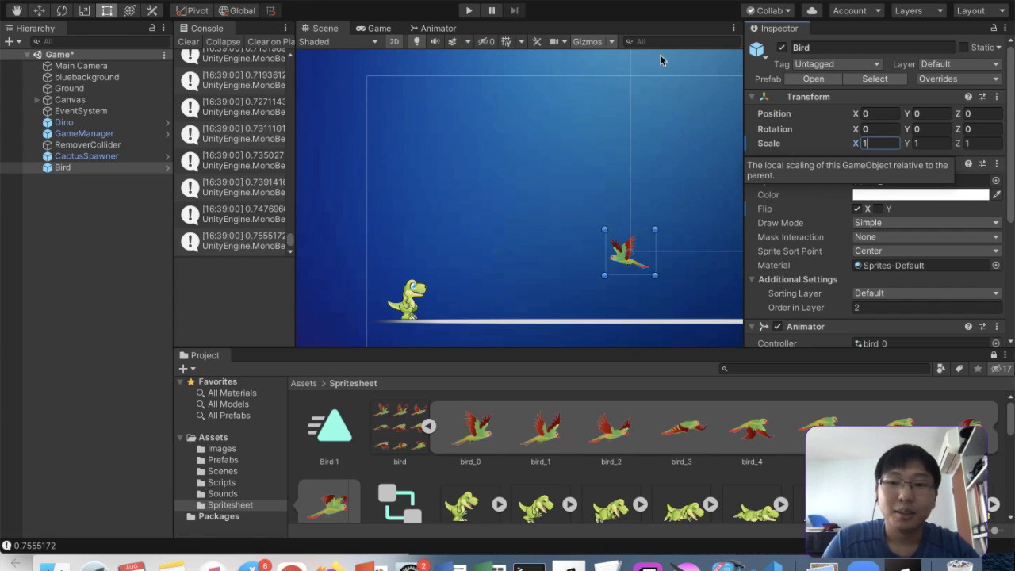
Play-test the game with the flipped bird and stop the run
left_click(470, 10)
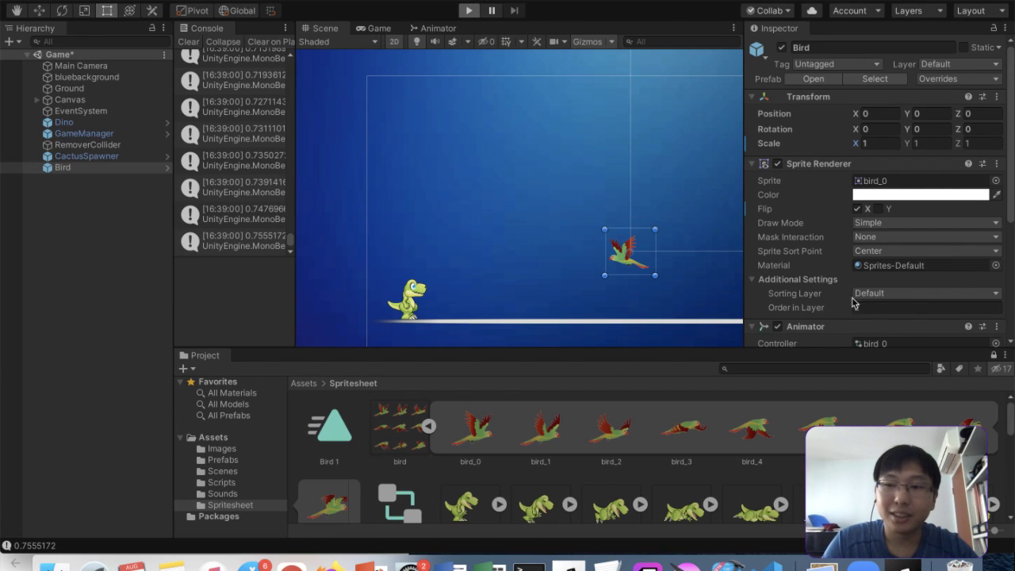
key("space")
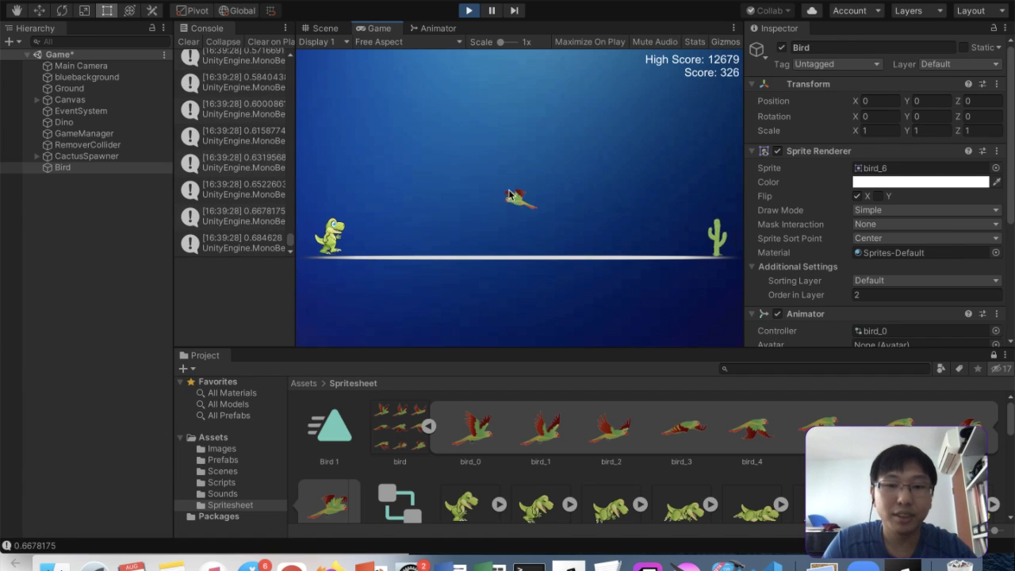
left_click(465, 11)
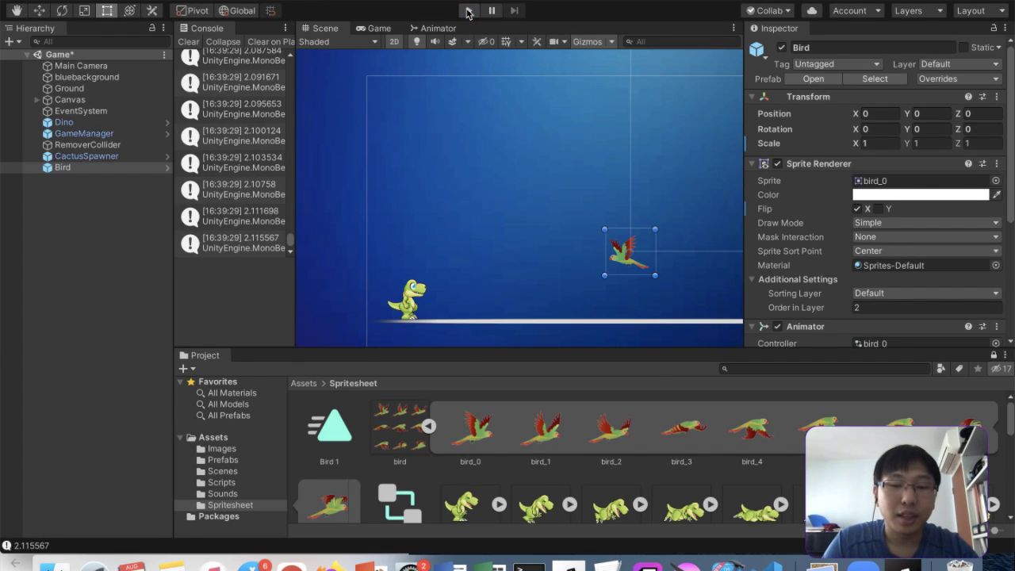
Add a Rigidbody 2D component to the Bird object
left_click(95, 156)
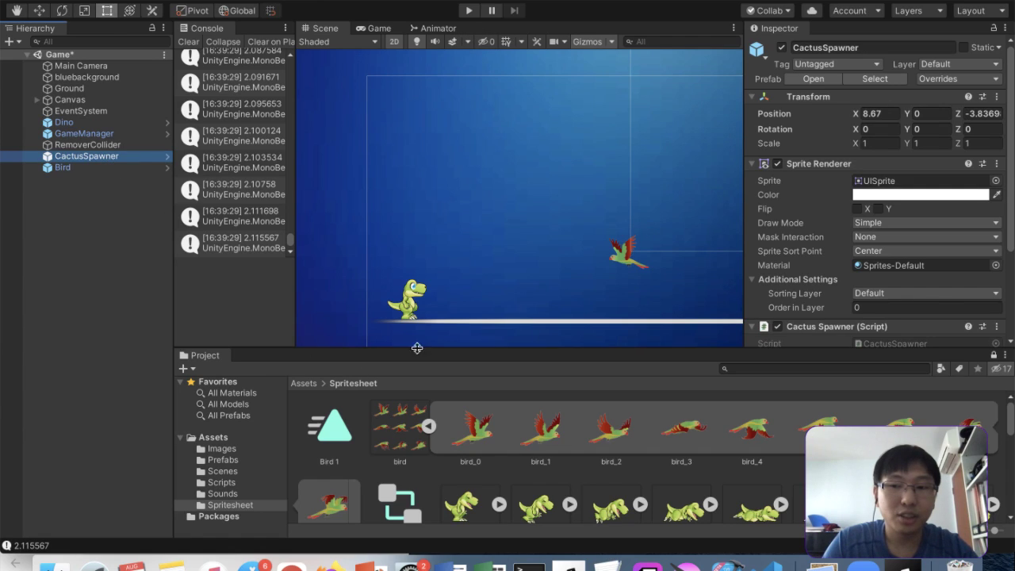
scroll(903, 269, "down", 3)
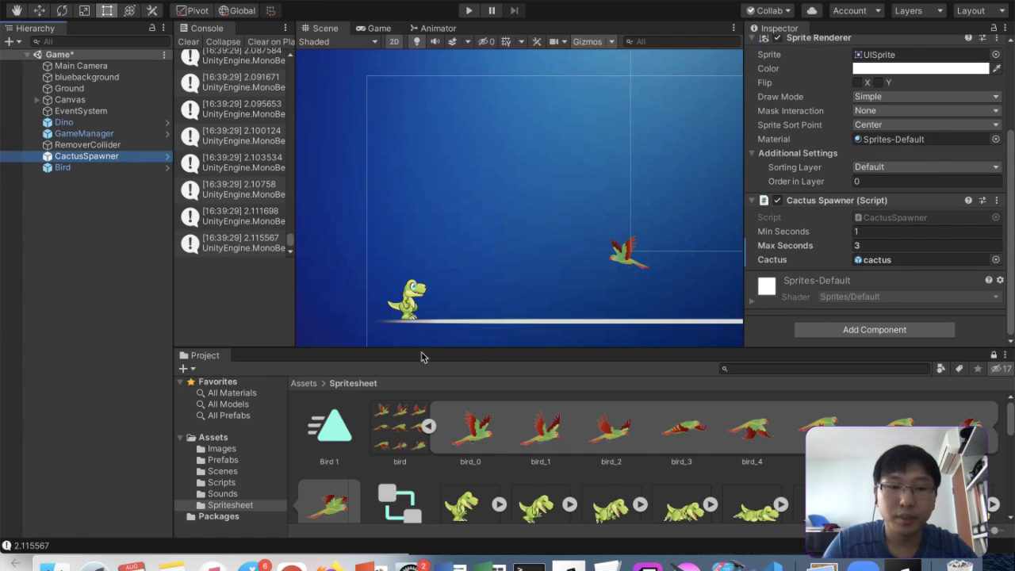
left_click(115, 168)
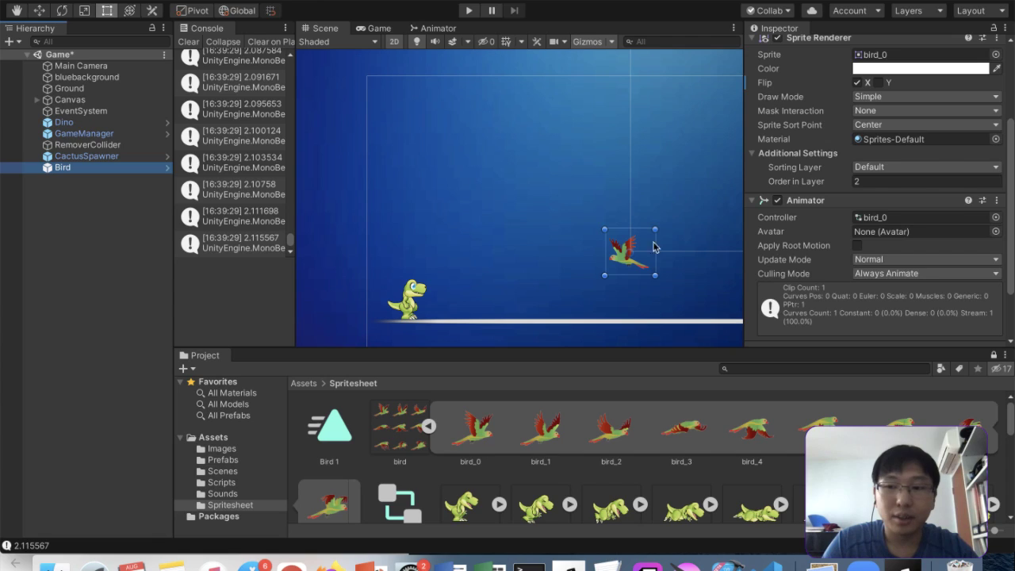
scroll(880, 234, "down", 2)
left_click(868, 329)
type("rigid")
left_click(862, 387)
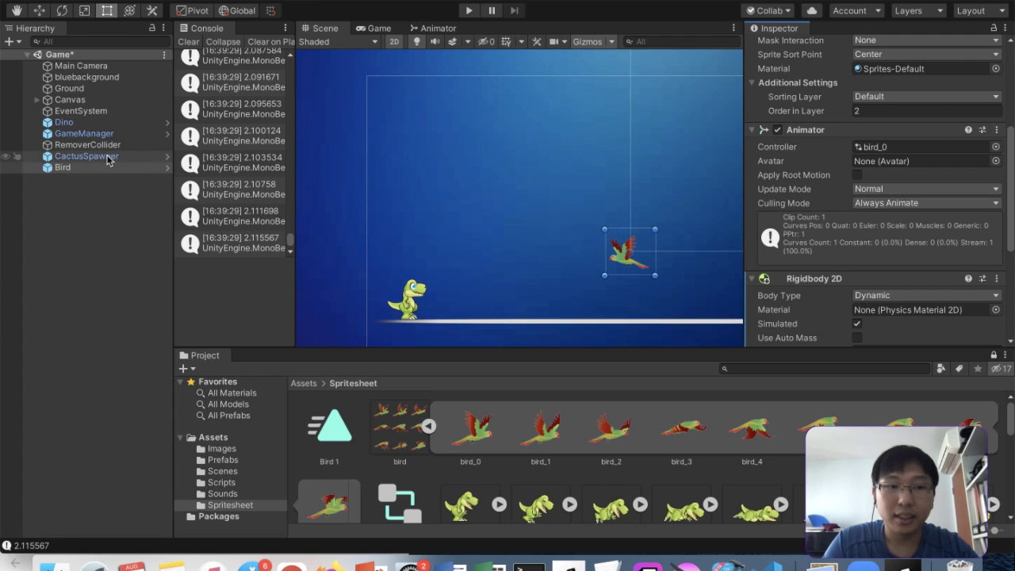
Examine the Rigidbody 2D settings of the cactus prefab and the Dino object as a reference for the bird
left_click(214, 461)
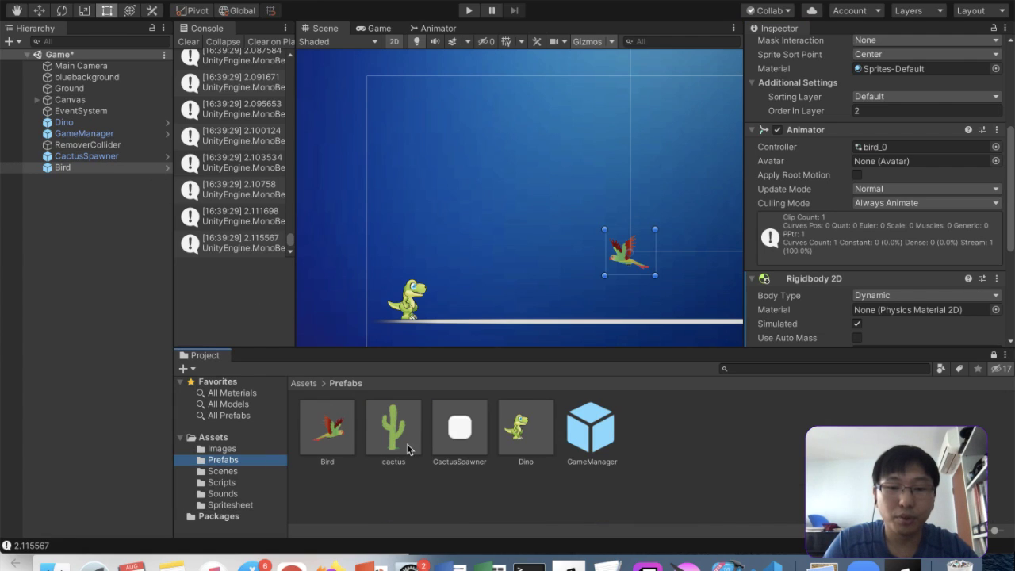
left_click(391, 433)
scroll(833, 103, "down", 10)
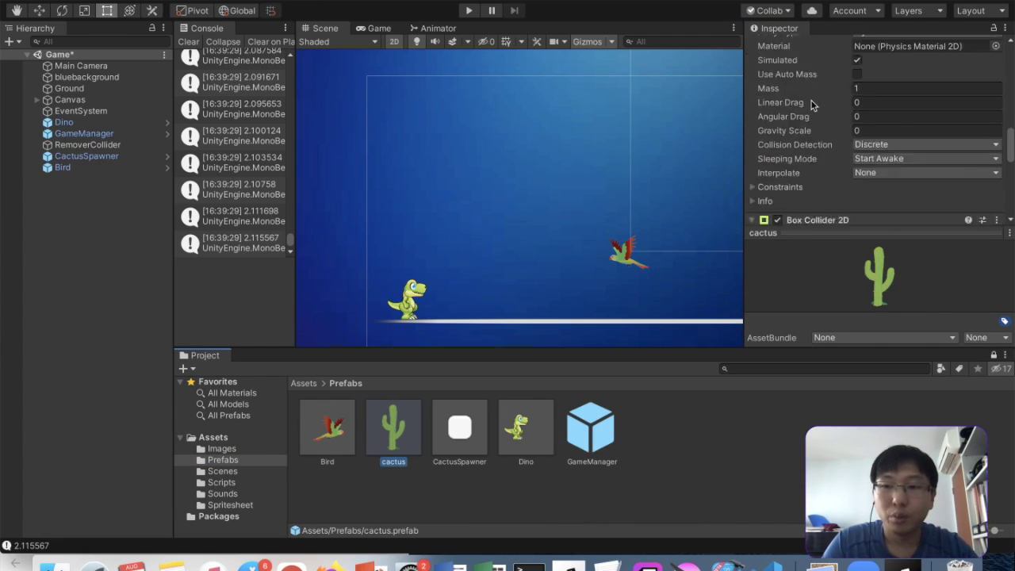
scroll(812, 104, "up", 5)
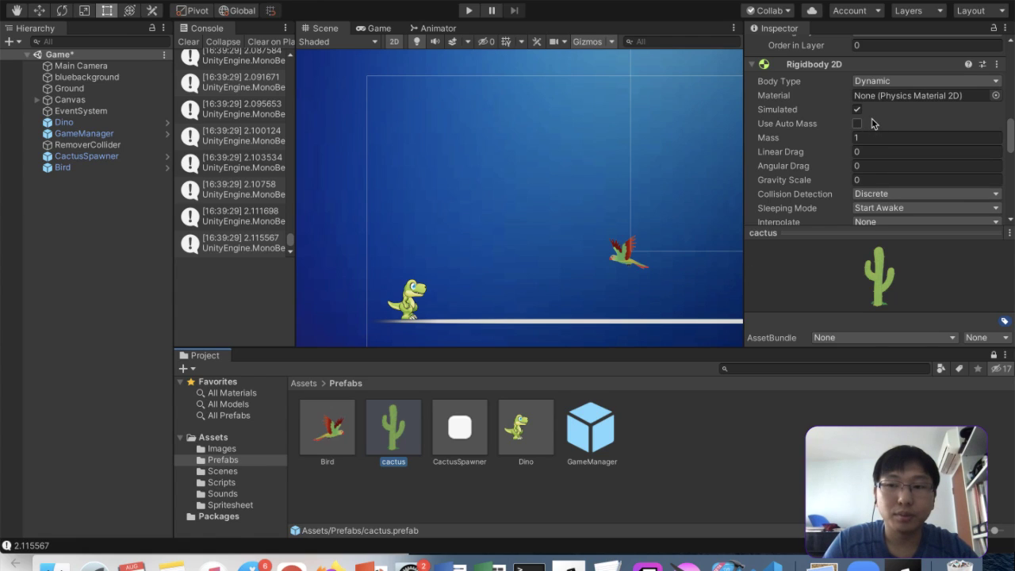
left_click(84, 134)
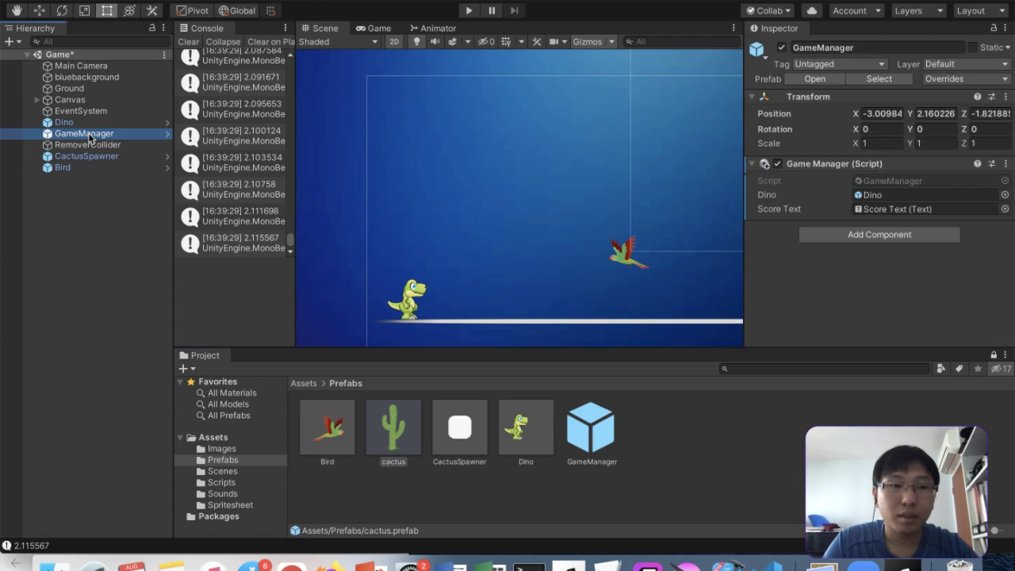
left_click(86, 157)
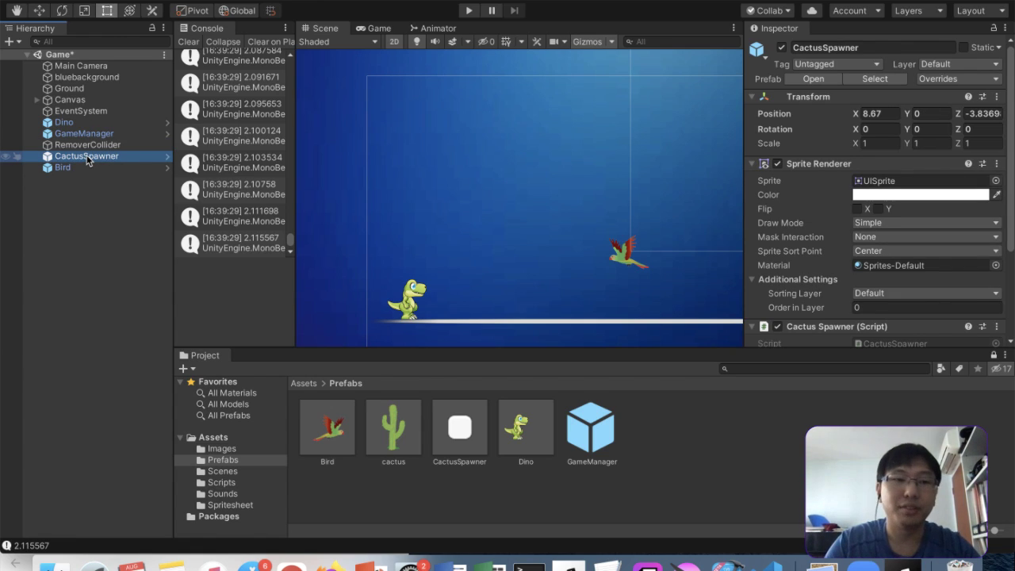
left_click(87, 167)
left_click(89, 157)
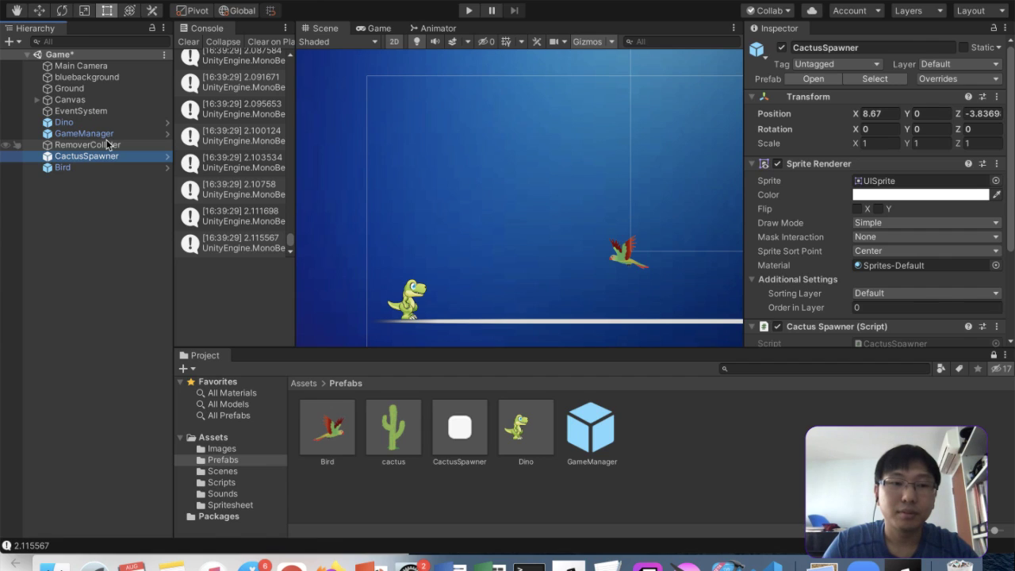
left_click(93, 122)
scroll(892, 230, "down", 10)
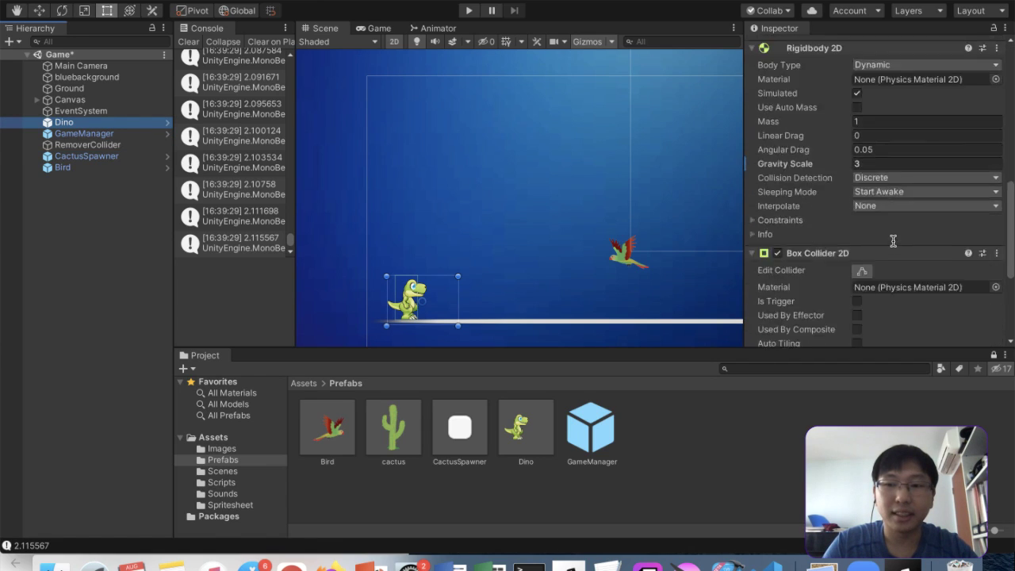
scroll(888, 222, "up", 5)
Set the Gravity Scale of the Bird's Rigidbody 2D to 0
left_click(62, 168)
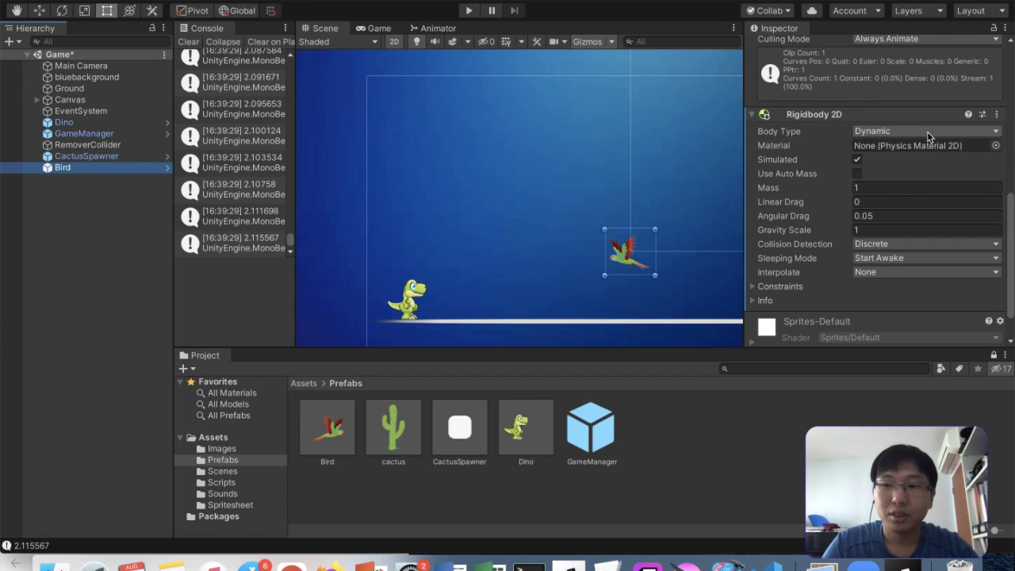
left_click(878, 229)
type("0")
left_click(870, 203)
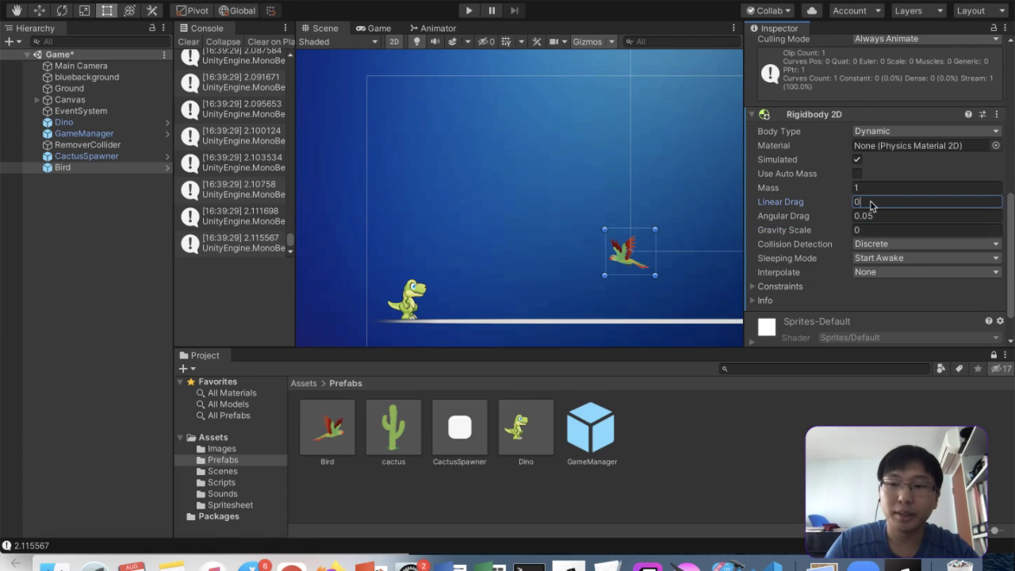
Add a Circle Collider 2D component to the Bird object
scroll(833, 296, "down", 2)
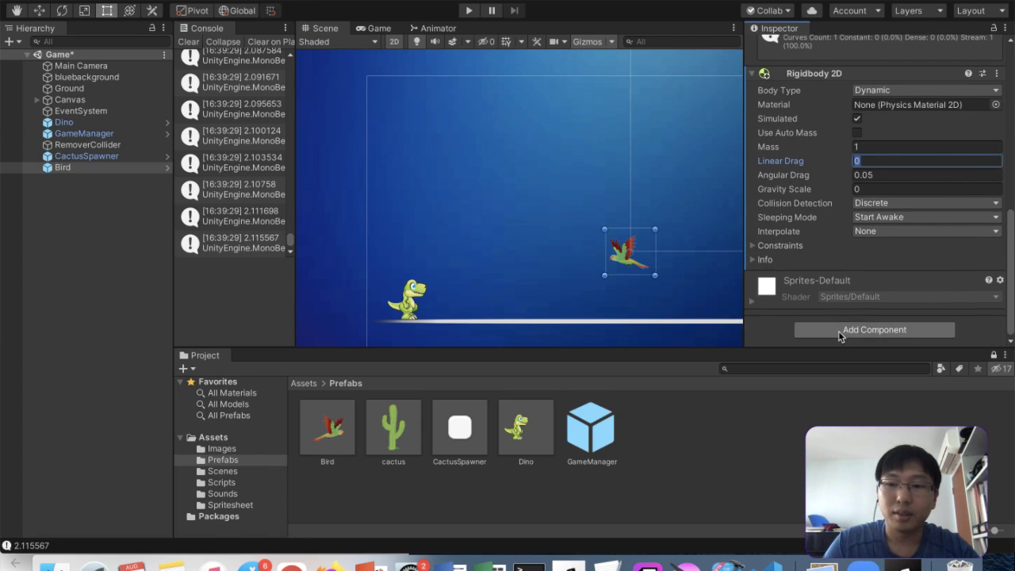
left_click(842, 329)
type("collider")
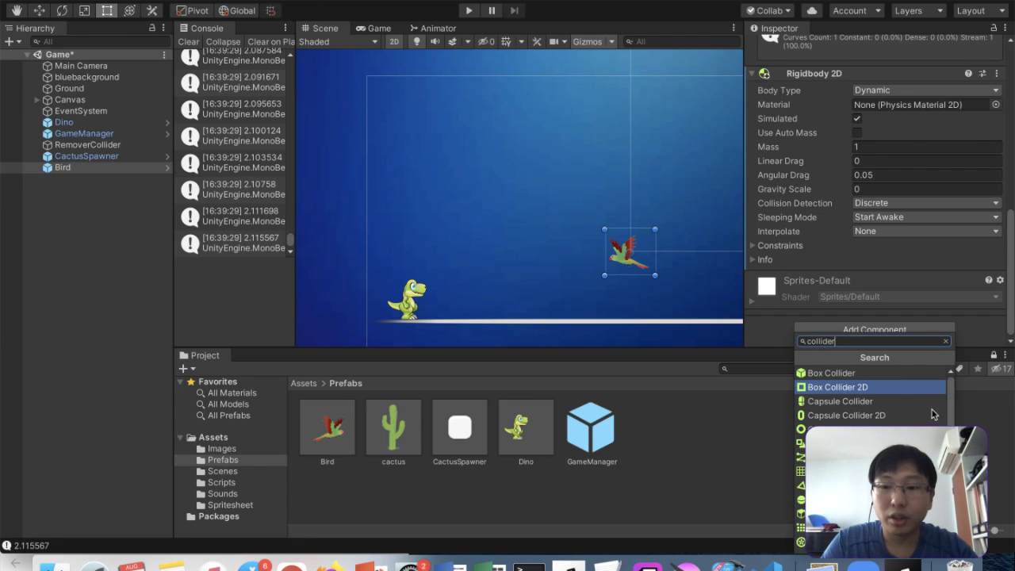
left_click(841, 429)
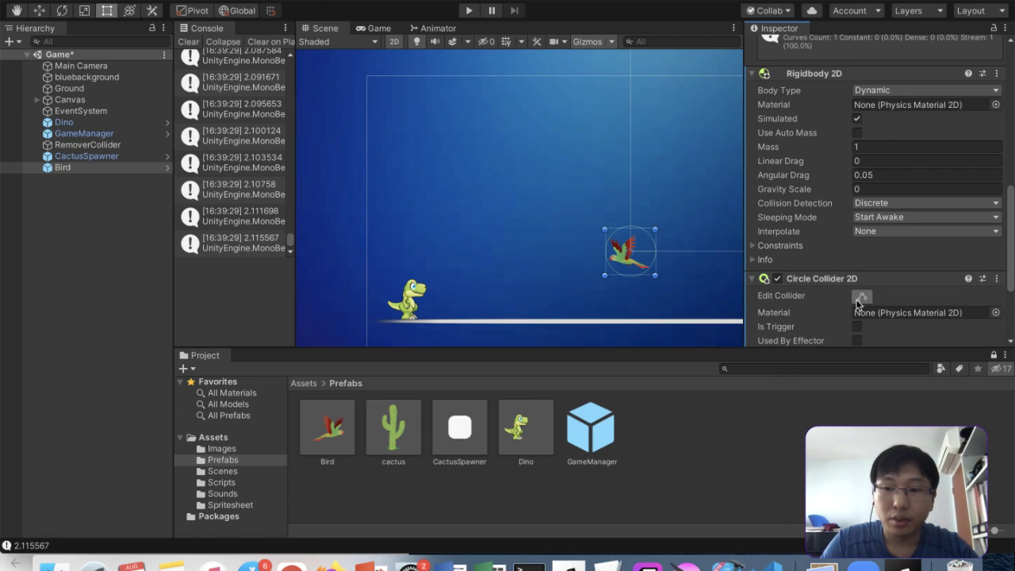
Set the radius of the Bird's Circle Collider 2D to 0.4, and reduce it to 0.3
scroll(857, 303, "down", 2)
left_click(886, 319)
double_click(886, 319)
type("0.4")
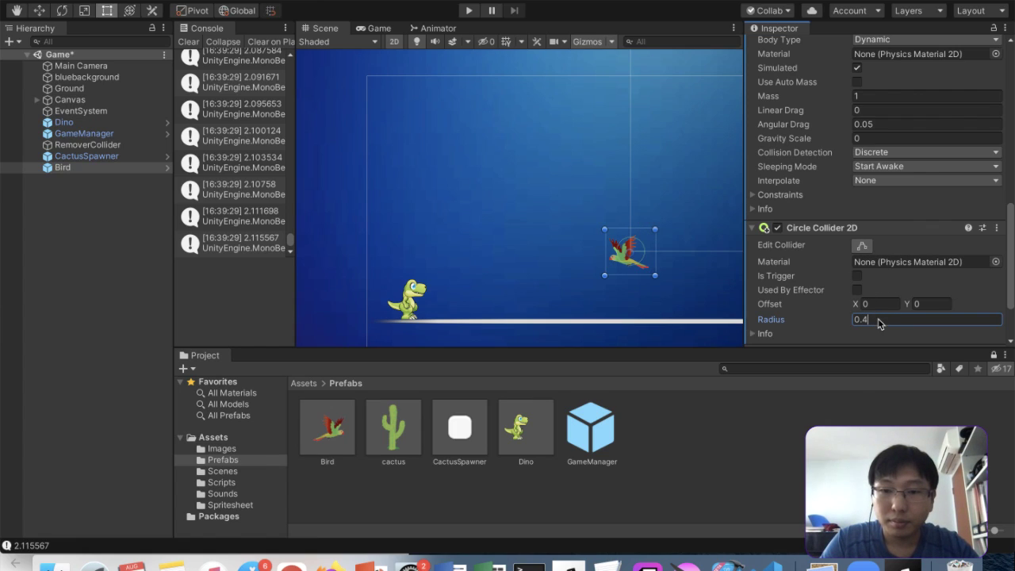
key("BackSpace")
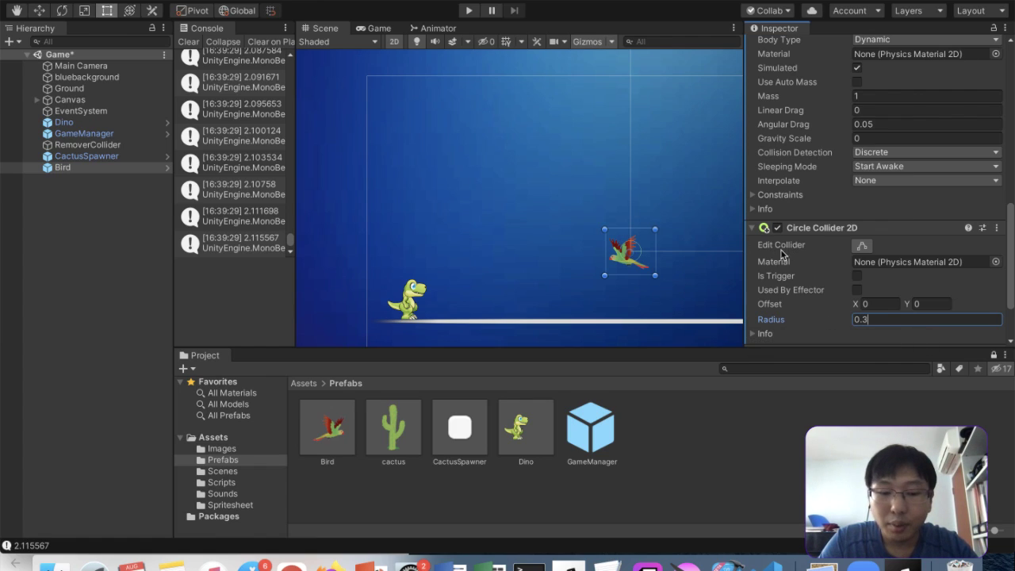
Reshape the Bird's circle collider in the scene to a radius of about 0.13, offset about -0.25, -0.18 onto its body
left_click(862, 245)
scroll(635, 256, "up", 5)
mouse_move(606, 256)
left_mouse_down()
mouse_move(605, 239)
mouse_move(617, 242)
mouse_move(624, 262)
mouse_move(601, 275)
mouse_move(624, 269)
mouse_move(612, 278)
mouse_move(613, 260)
left_mouse_up()
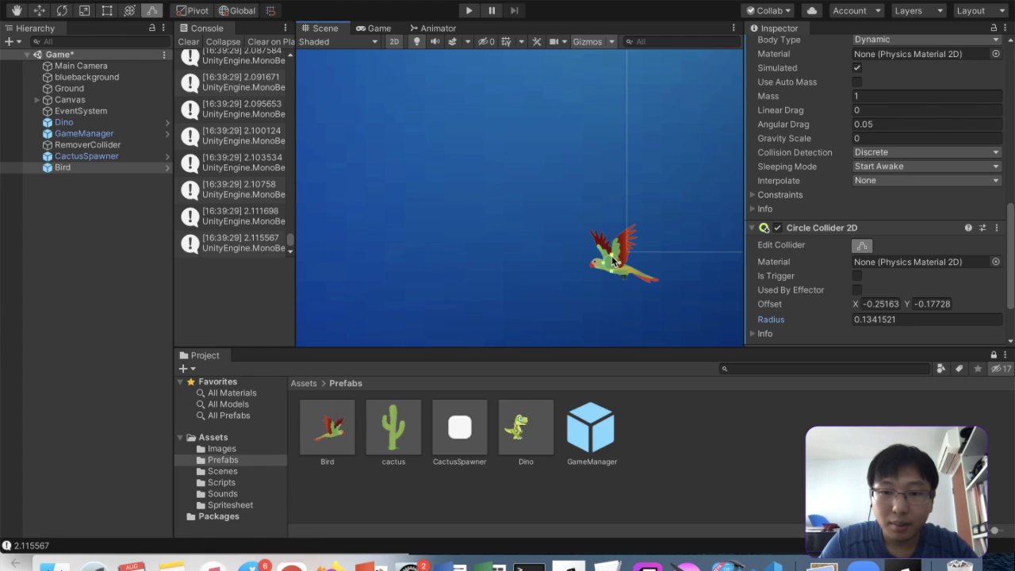
left_click(686, 304)
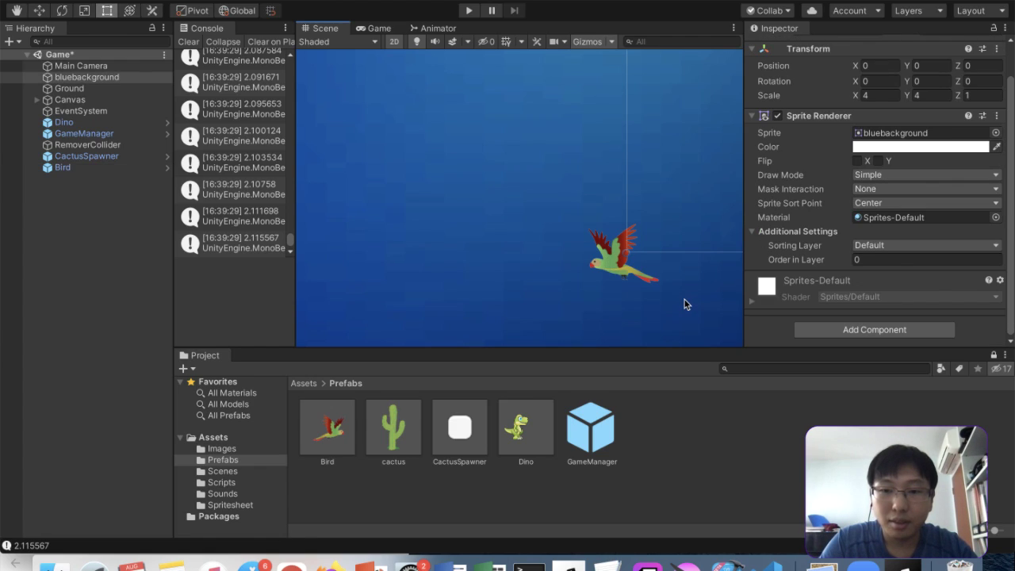
Run the game and examine the Bird's animation and circle collider in the scene, and stop the run
left_click(471, 12)
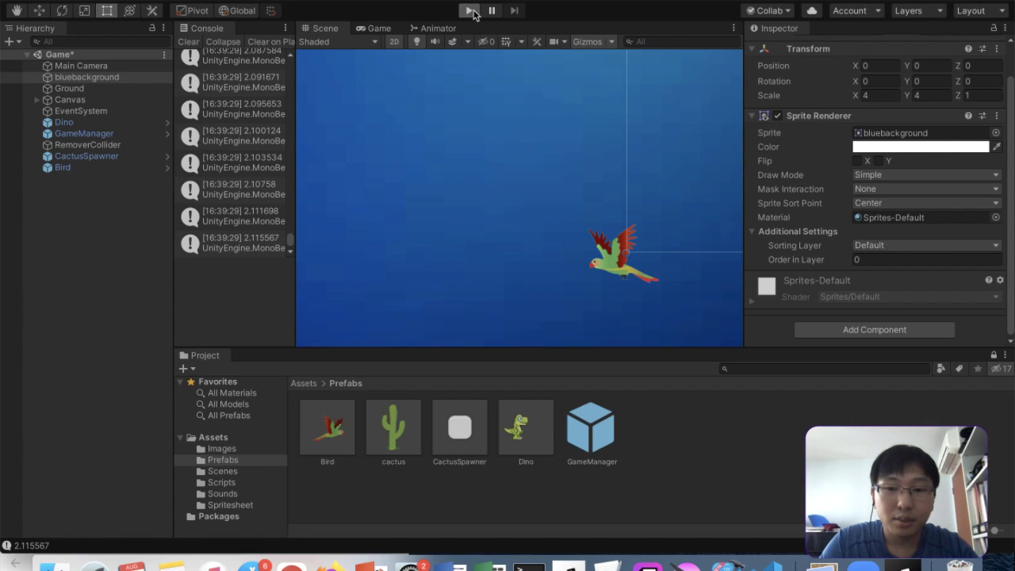
left_click(74, 169)
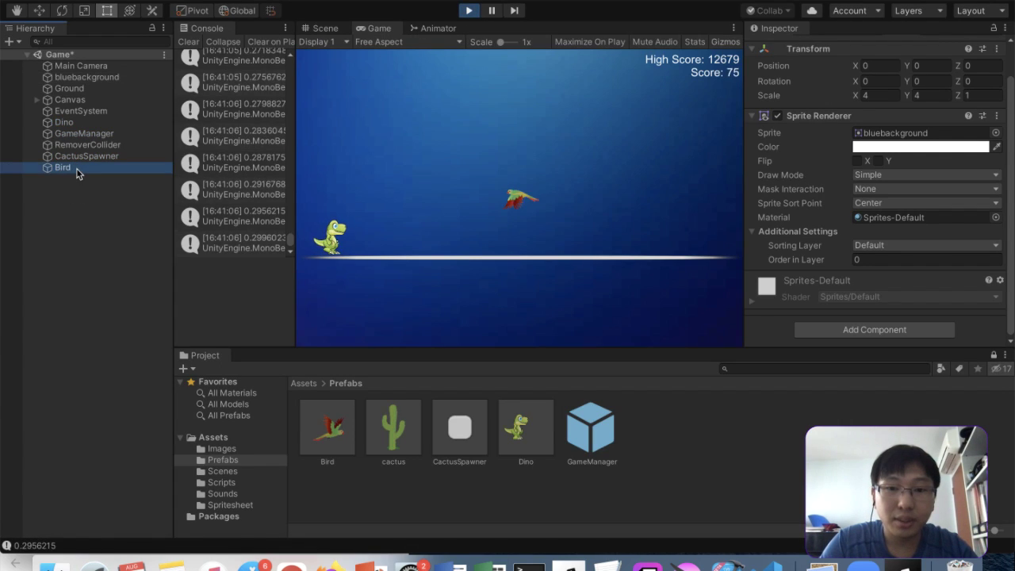
scroll(825, 295, "down", 10)
left_click(861, 188)
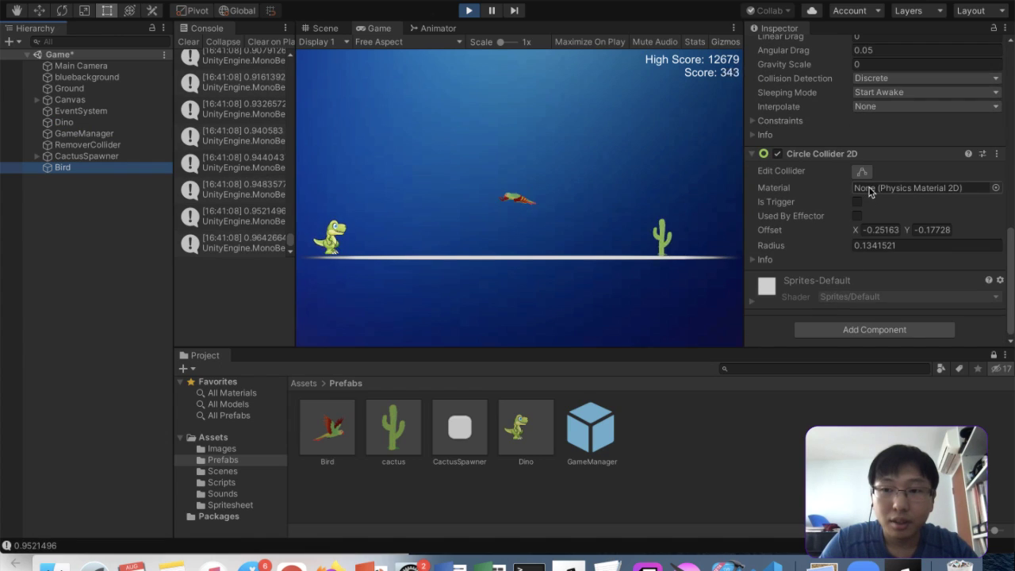
left_click(862, 171)
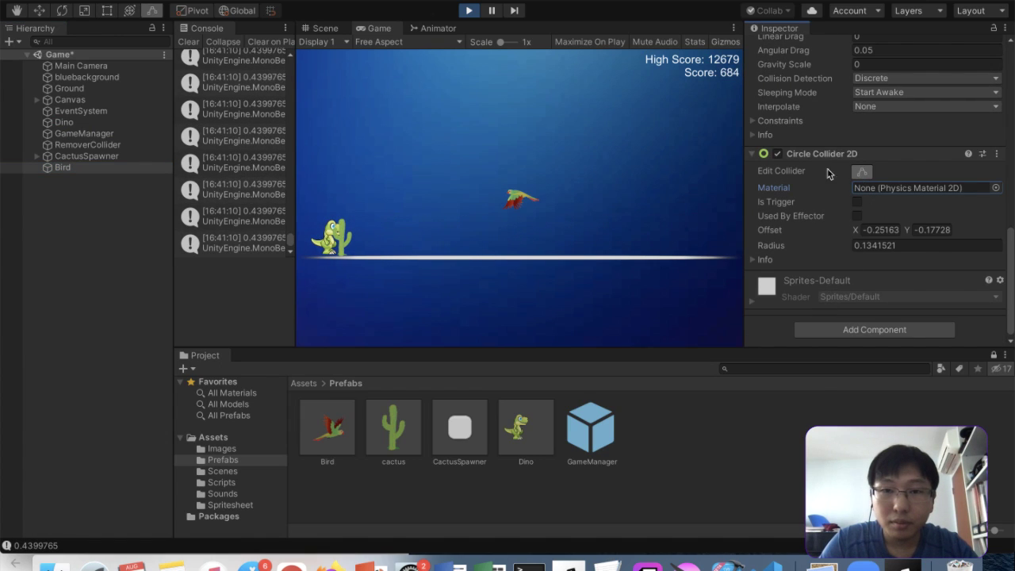
left_click(323, 28)
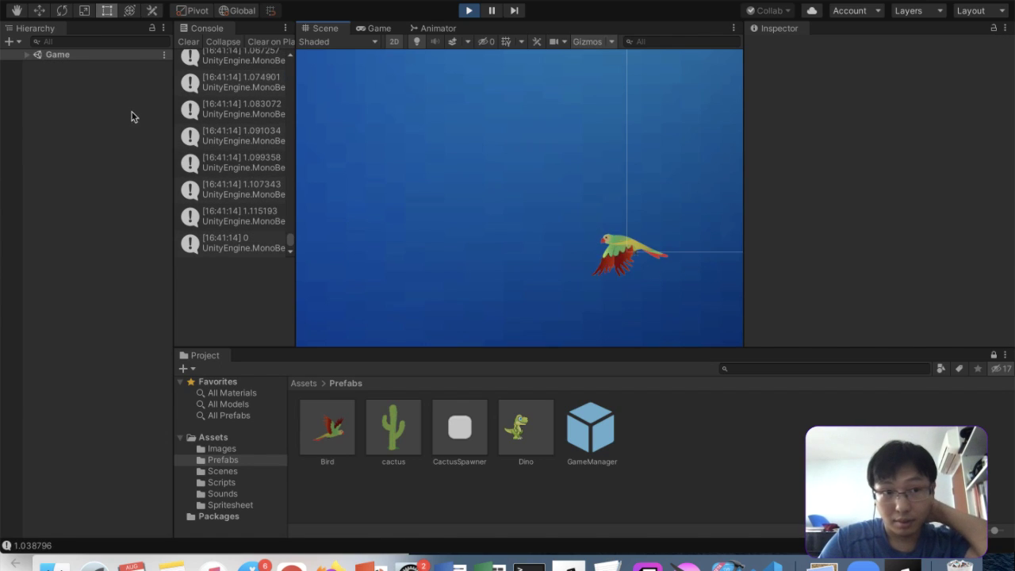
left_click(38, 55)
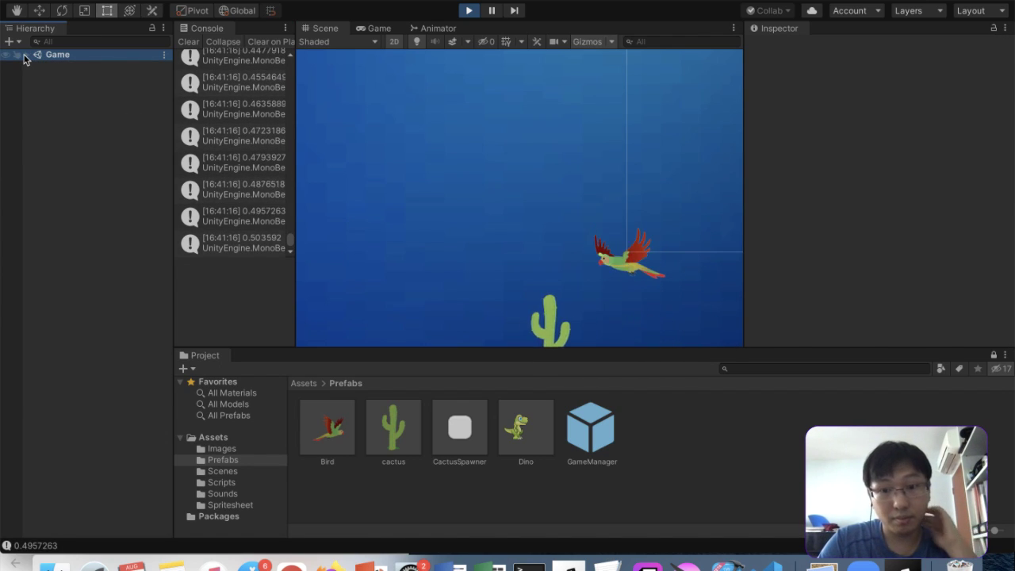
left_click(25, 55)
left_click(77, 169)
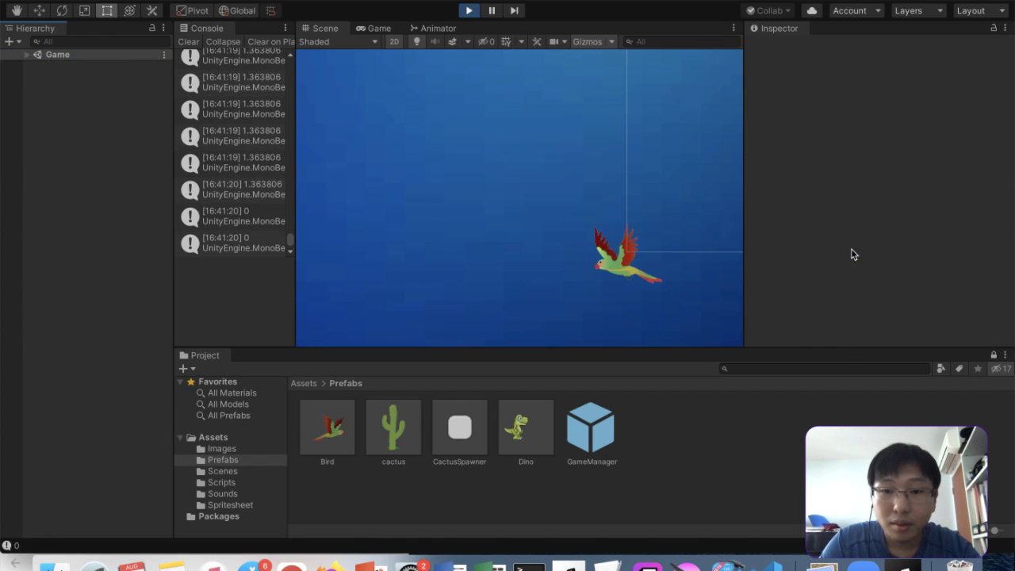
left_click(27, 55)
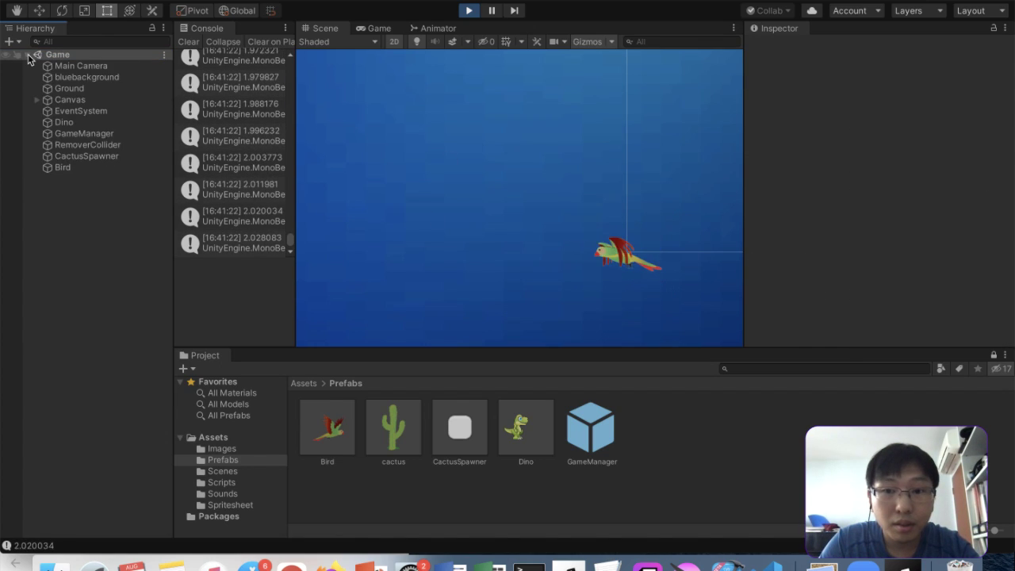
left_click(468, 11)
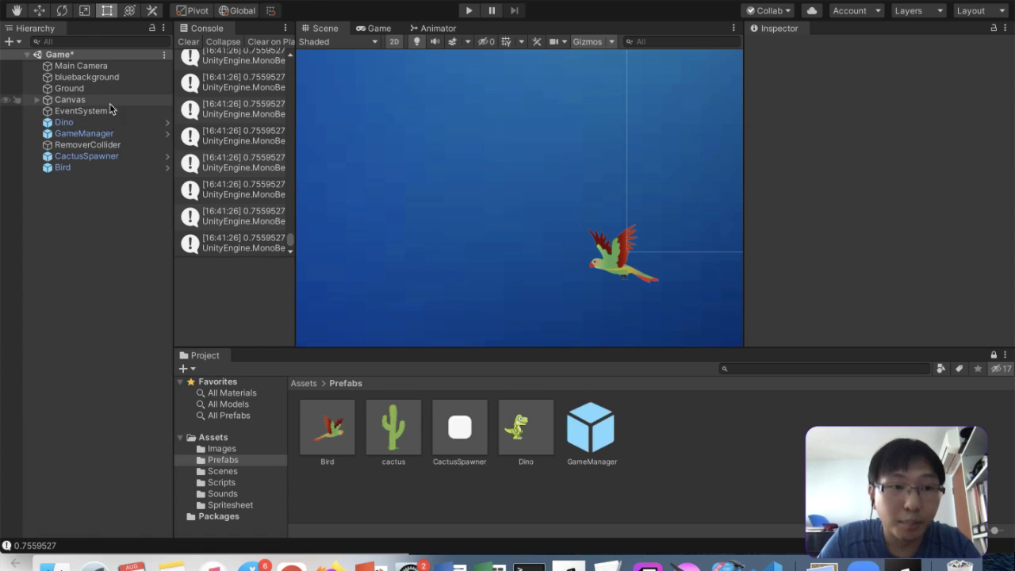
Reset the offset of the Bird's Circle Collider 2D to X 0, Y 0
left_click(111, 167)
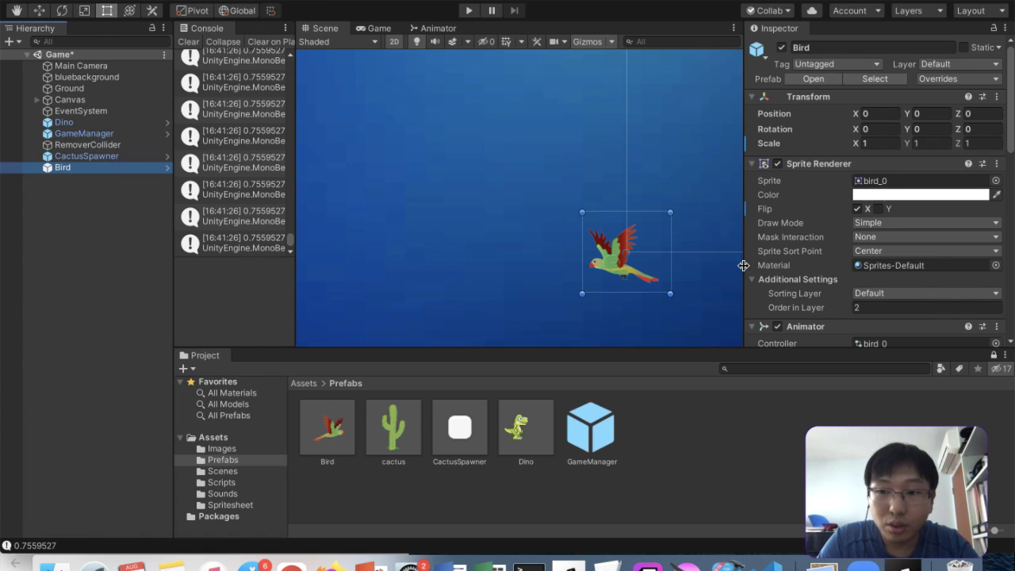
scroll(788, 258, "down", 10)
left_click(859, 172)
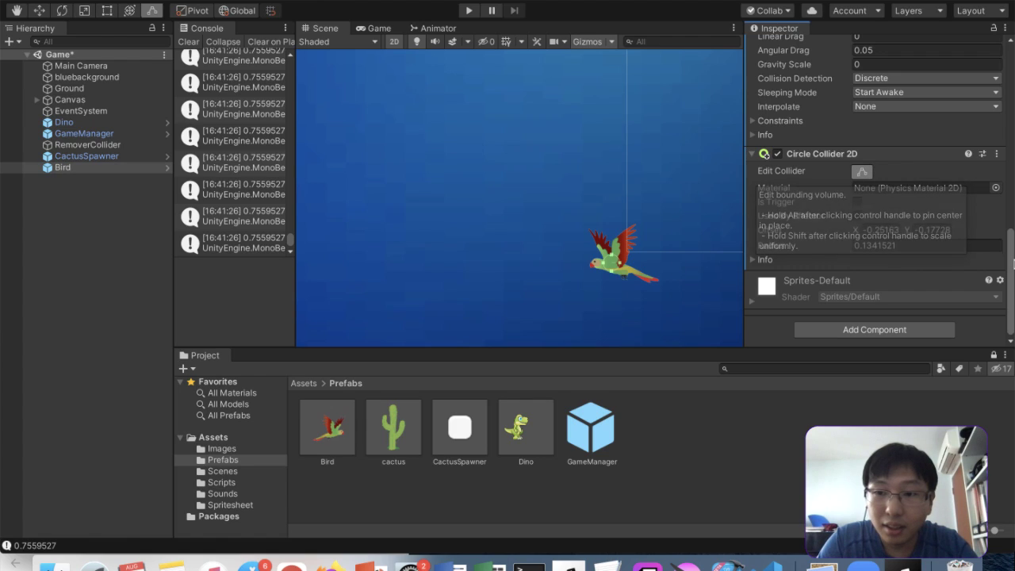
left_click(880, 229)
type("0")
left_click(951, 229)
type("0")
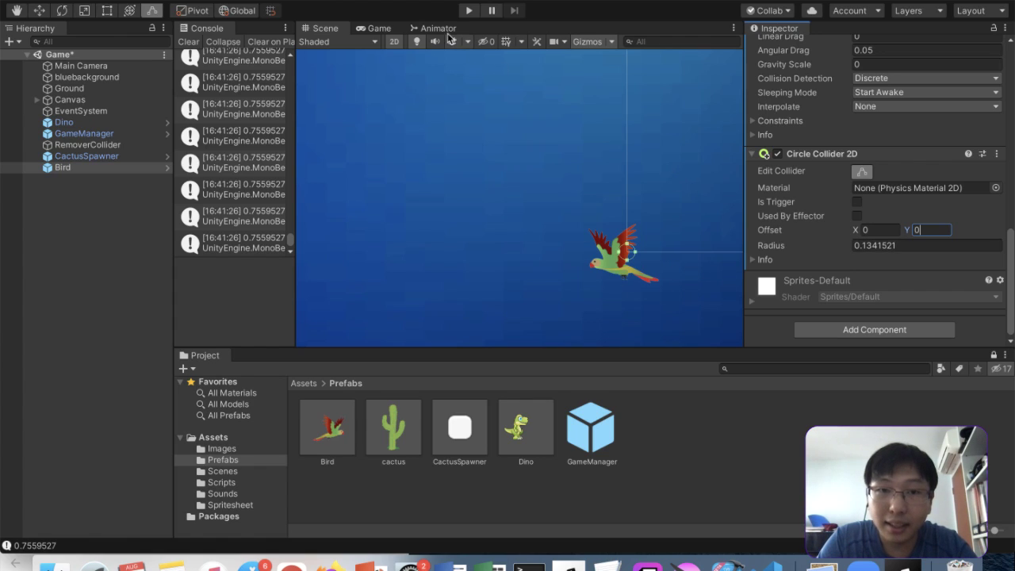
Run the game again to check the Bird's centred collider against its animation in the scene, and end play mode
left_click(470, 11)
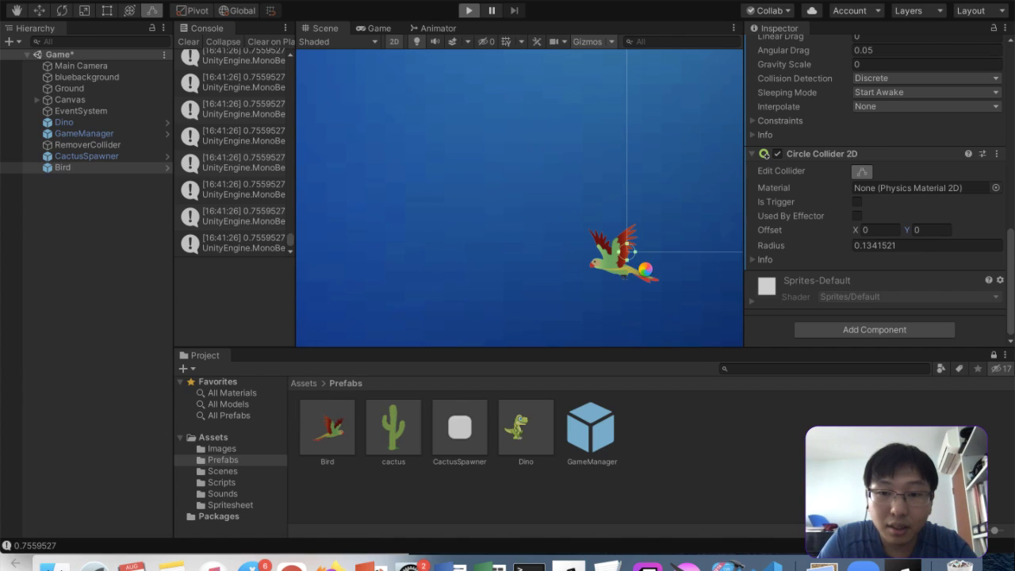
left_click(59, 168)
left_click(321, 28)
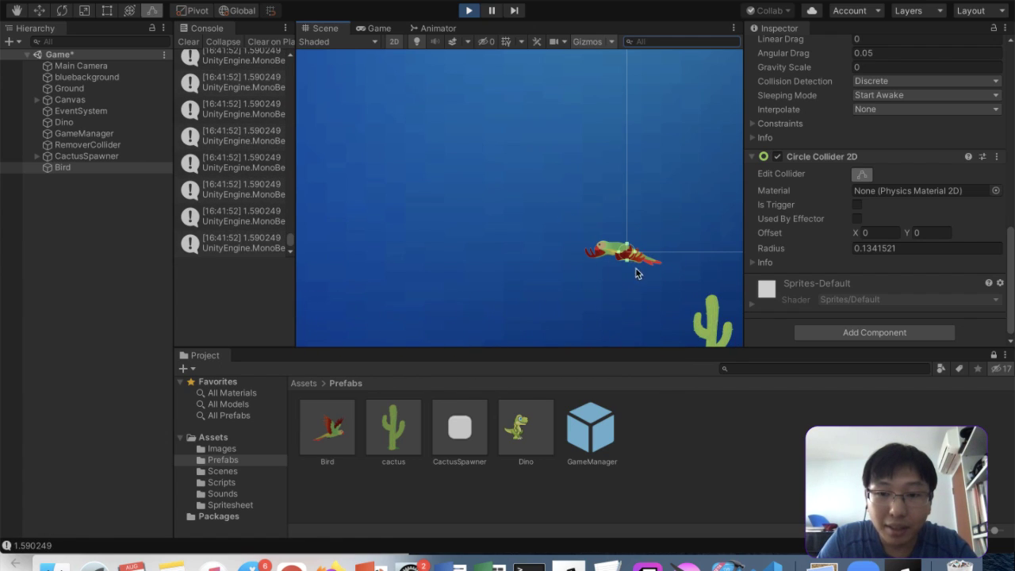
left_click(27, 54)
left_click(62, 167)
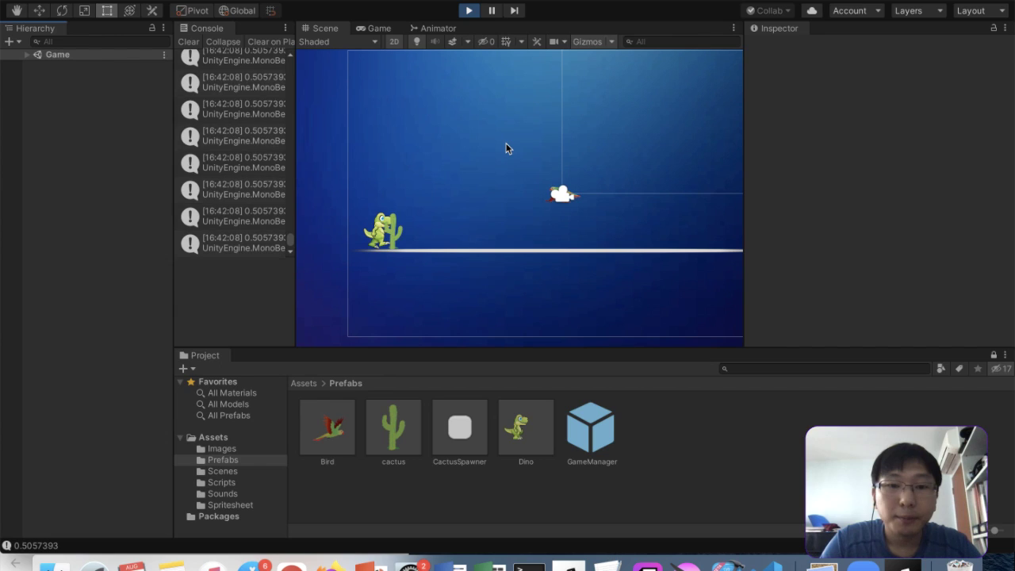
left_click(468, 10)
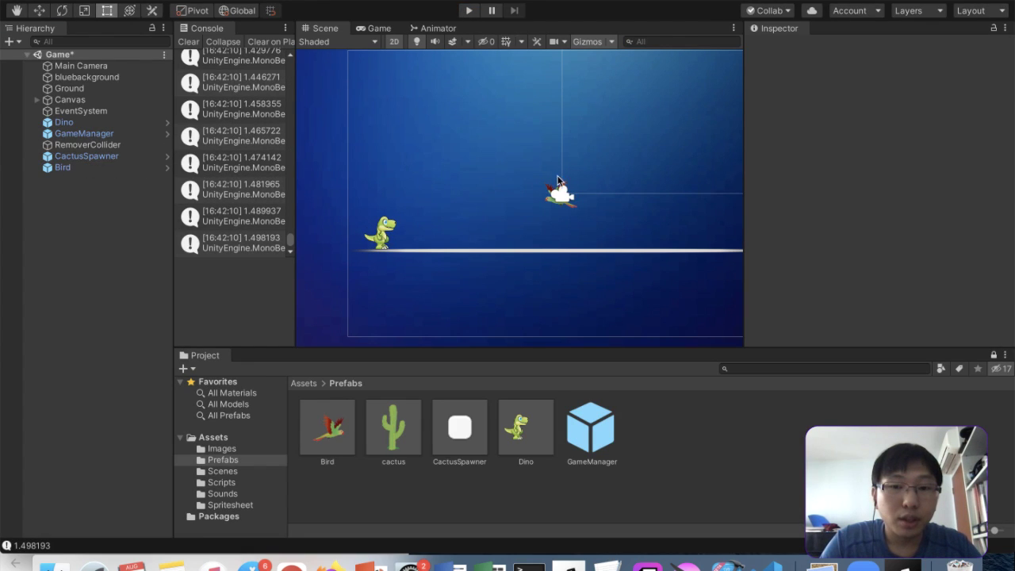
Open the cactus prefab to examine its tag and components, preview the MoveLeft script, and return to the Game scene
left_click(395, 432)
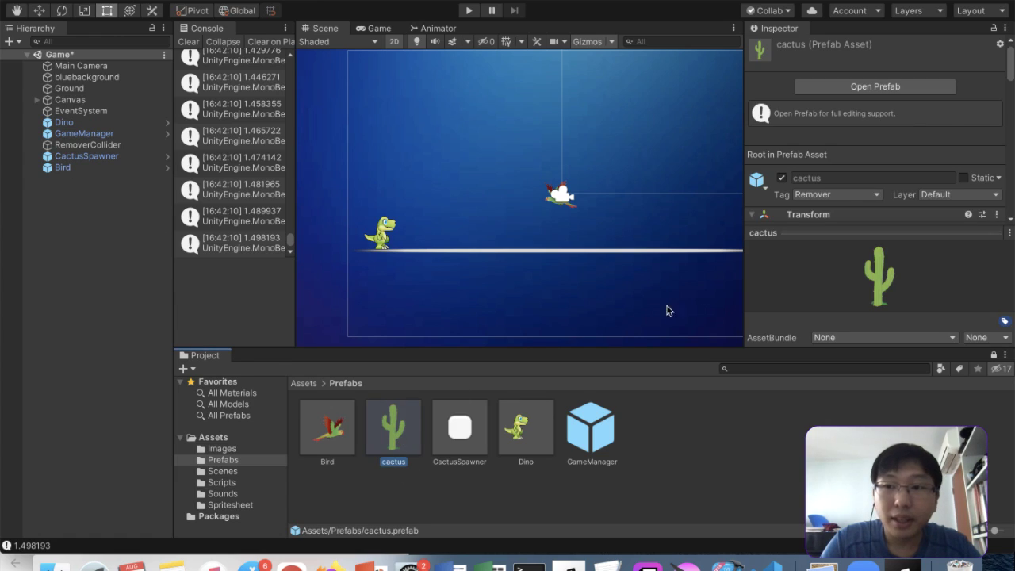
left_click(874, 86)
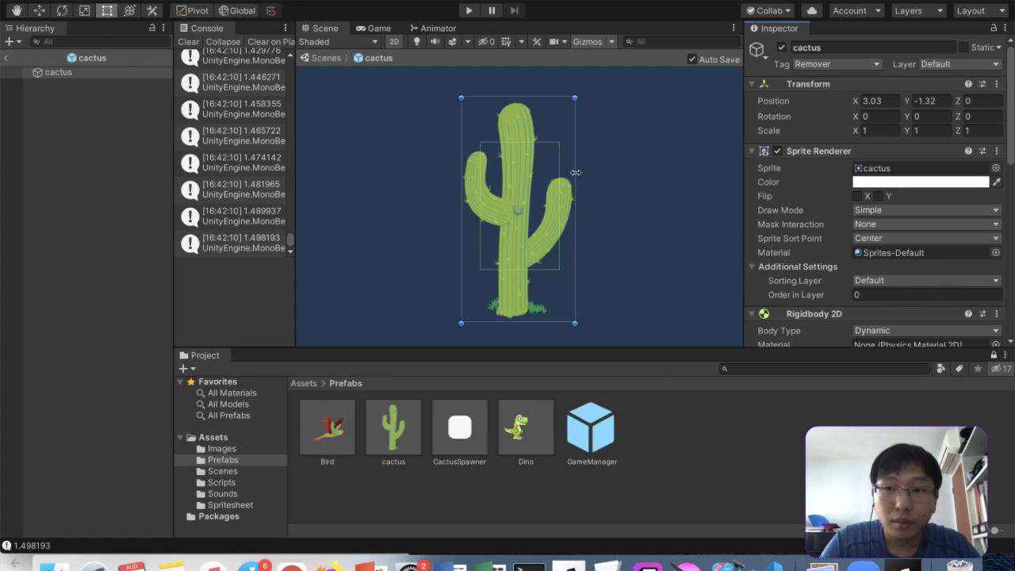
left_click(222, 482)
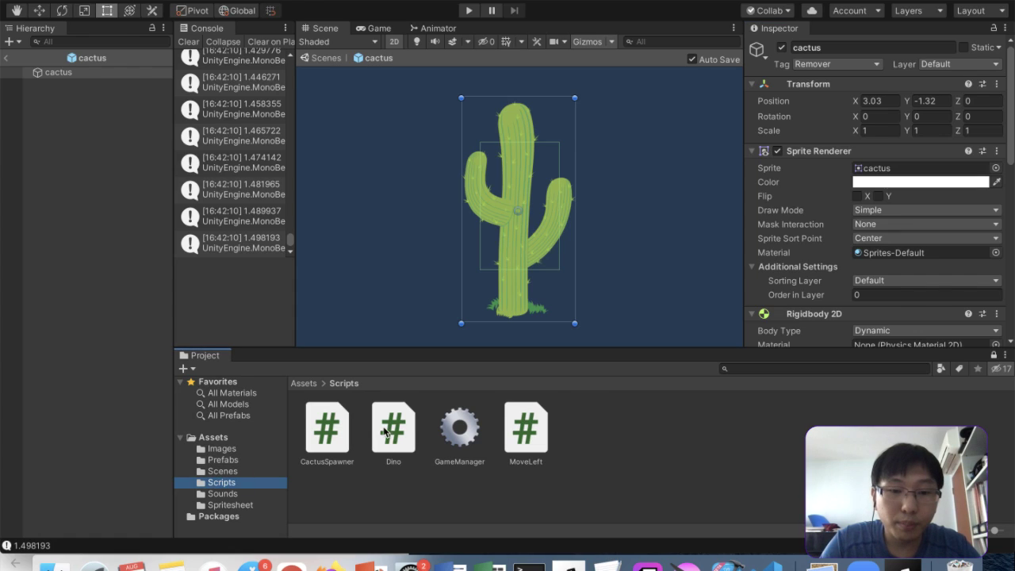
left_click(521, 426)
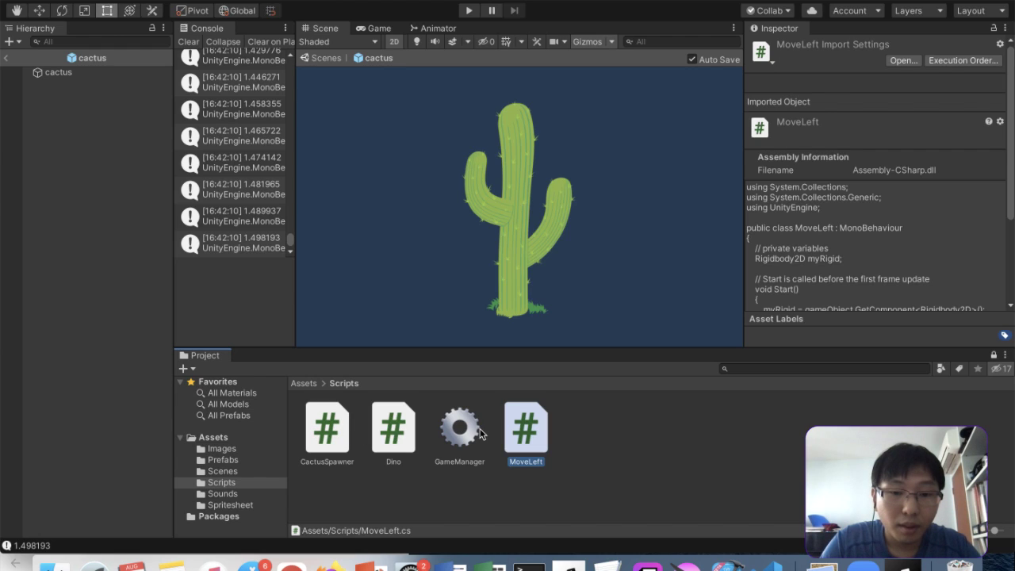
left_click(6, 58)
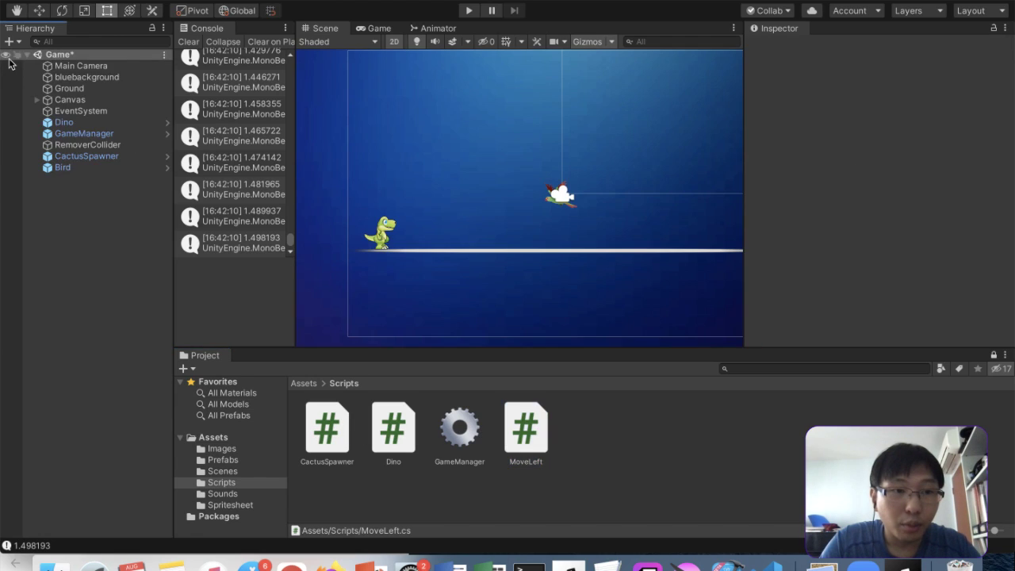
Examine the RemoverCollider object's rigidbody and box collider settings
left_click(73, 146)
scroll(960, 238, "down", 5)
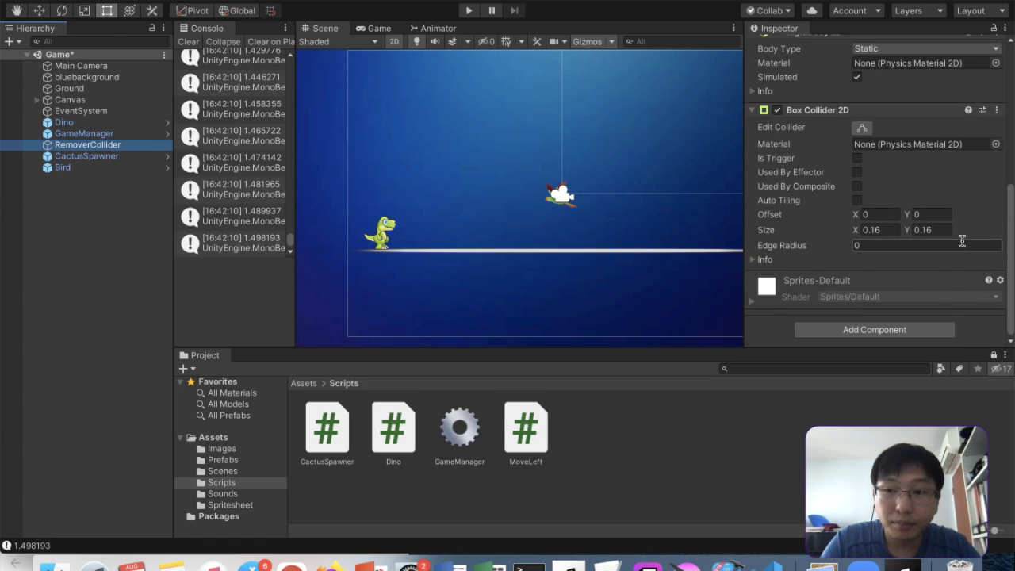
scroll(923, 252, "up", 5)
scroll(924, 252, "down", 5)
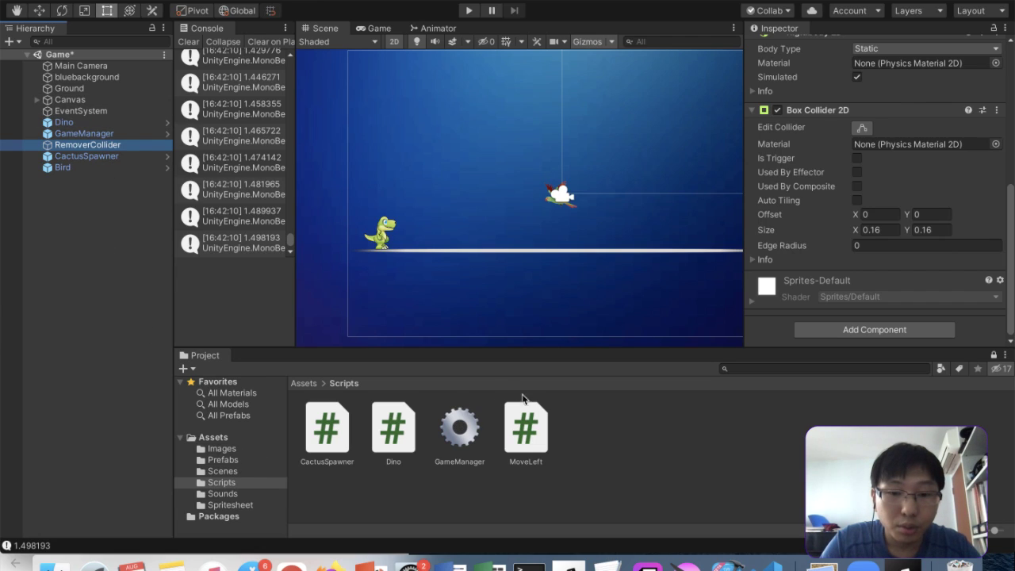
Open the MoveLeft script in the code editor and review its "Remover" tag collision check
left_click(534, 429)
double_click(533, 434)
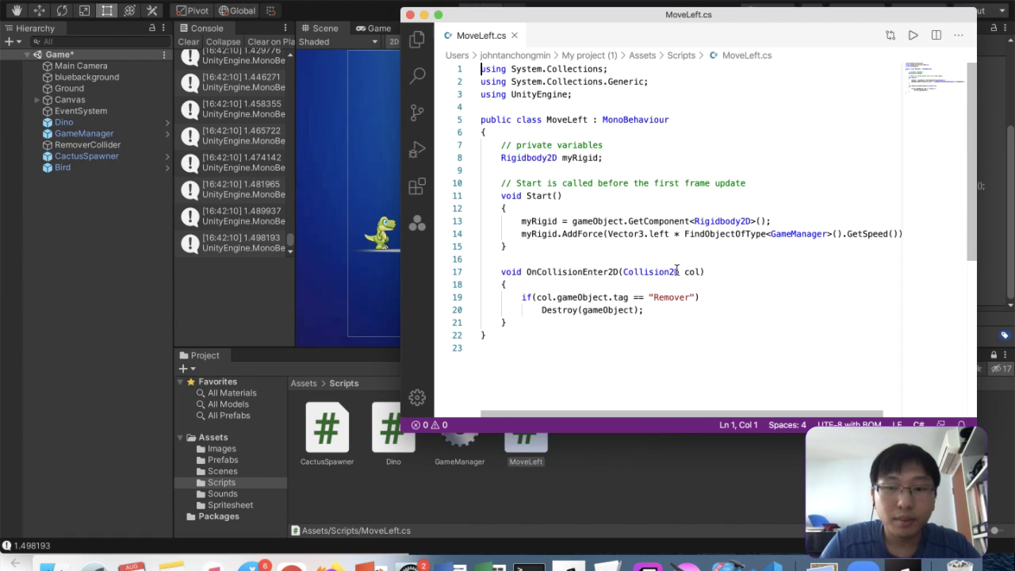
left_click_drag(699, 298, 547, 297)
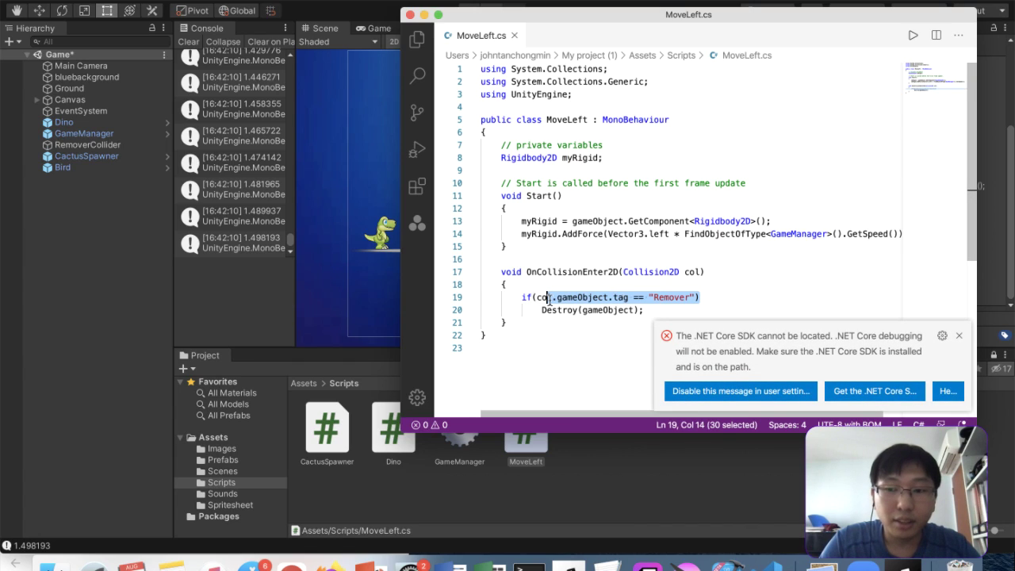
left_click(958, 335)
left_click(657, 318)
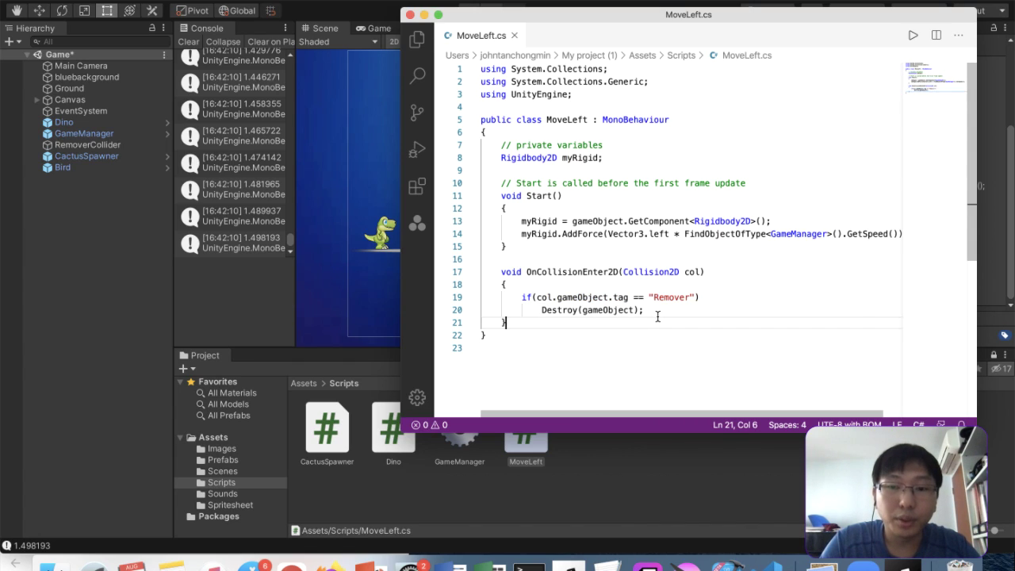
Open the Dino script and review the collision condition that compares the tag with "Ground"
left_click(424, 451)
double_click(385, 428)
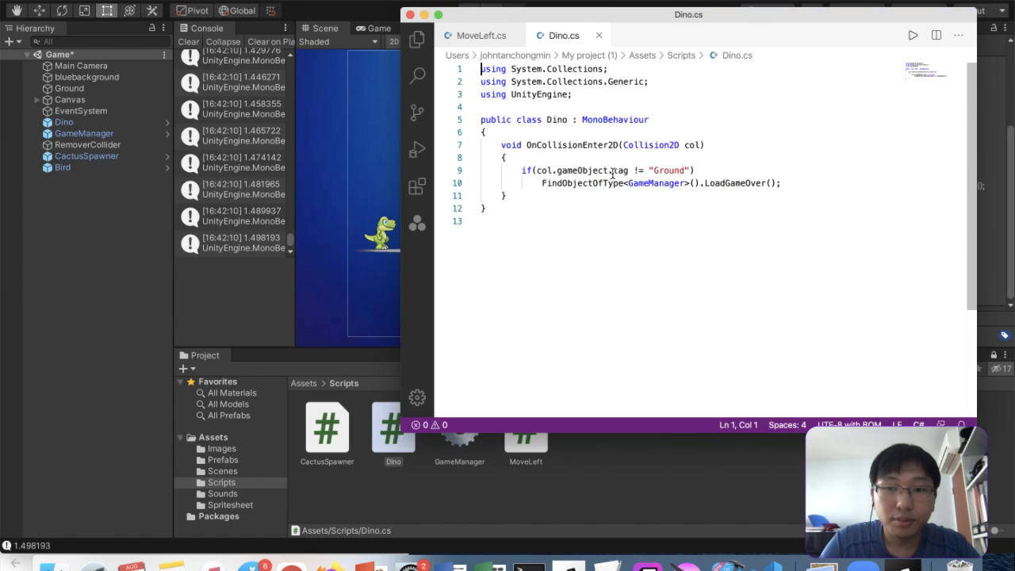
left_click_drag(522, 170, 746, 172)
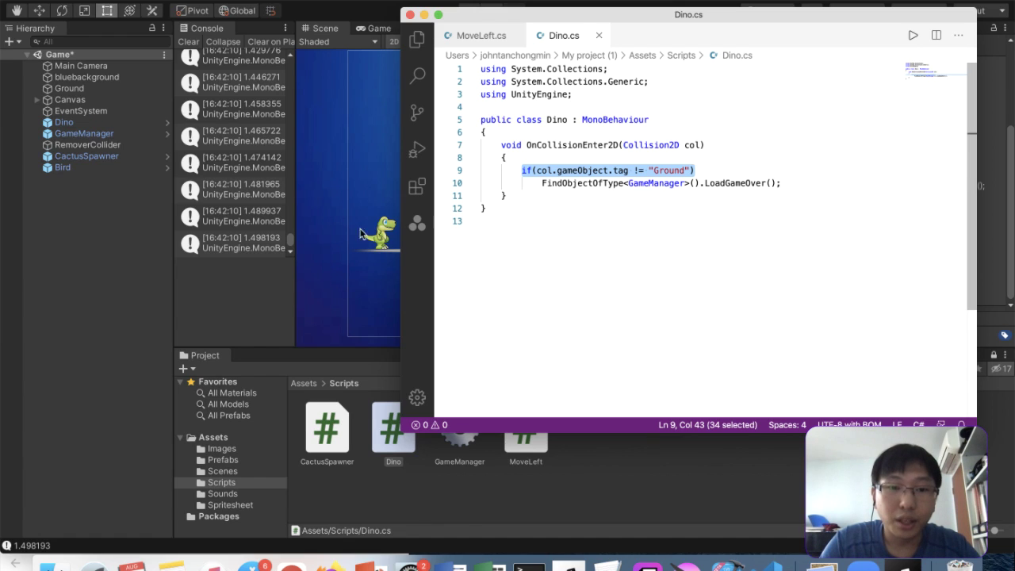
Return to the Unity scene and set the Bird object's tag to Remover
left_click(344, 293)
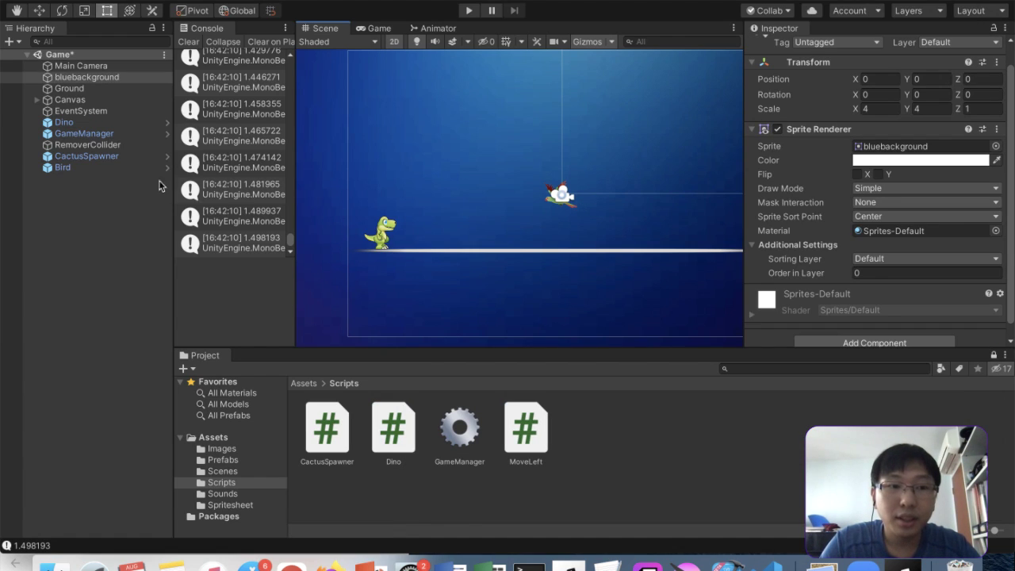
left_click(110, 168)
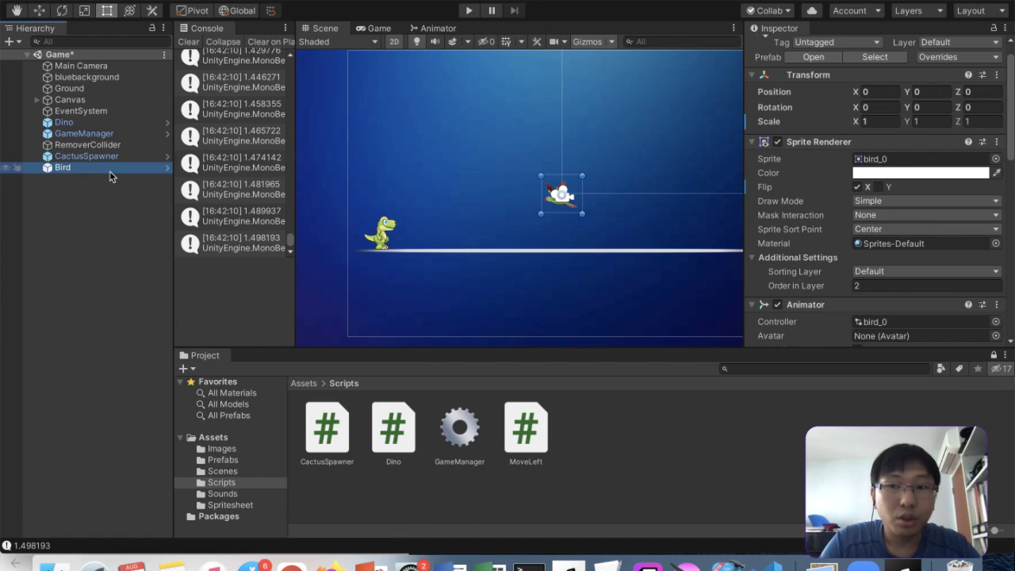
left_click(839, 42)
left_click(862, 133)
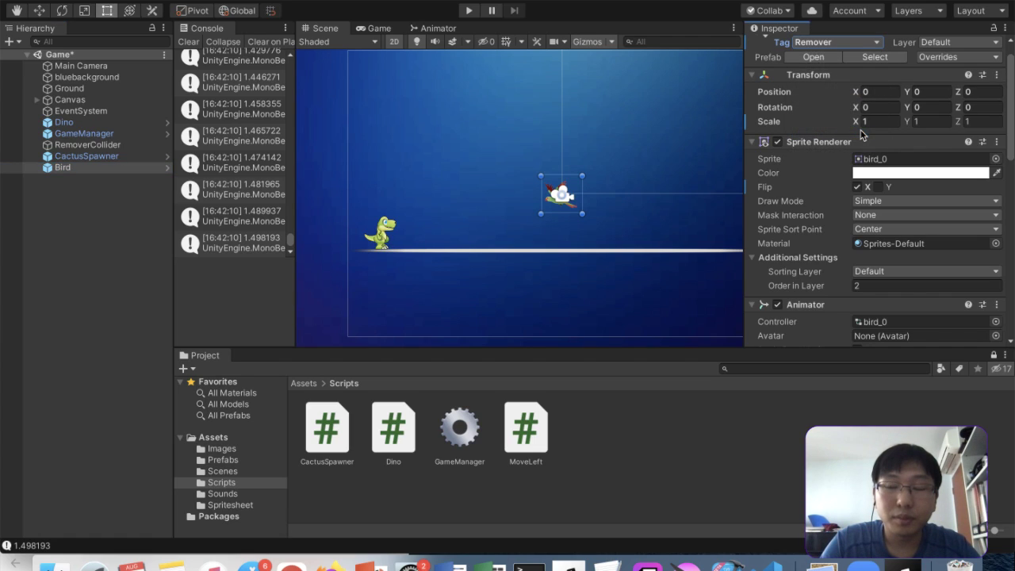
left_click(597, 239)
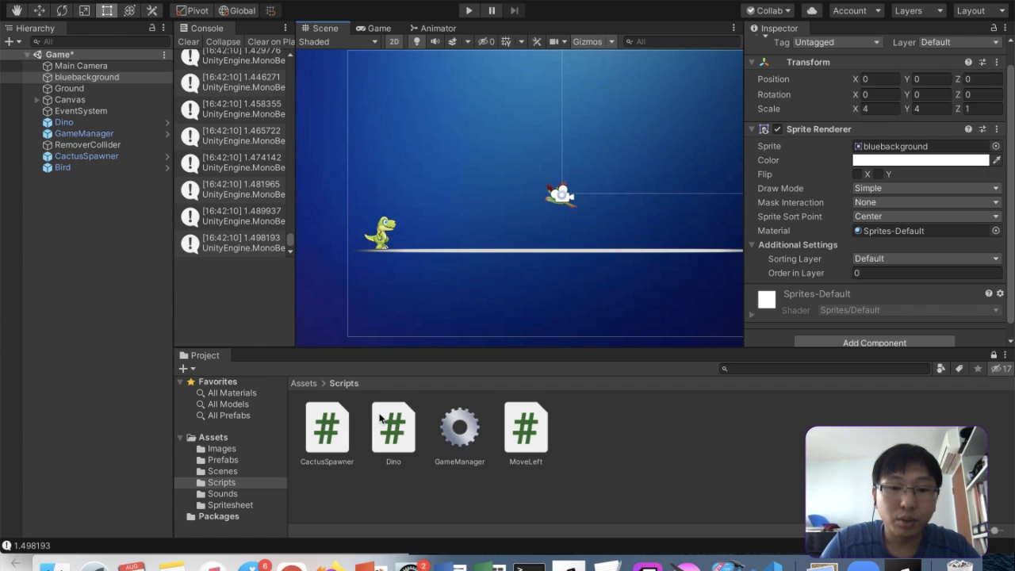
Open the CactusSpawner script and declare "public GameObject bird;" below the cactus variable
double_click(314, 414)
left_click(633, 184)
key("Return")
type("public ")
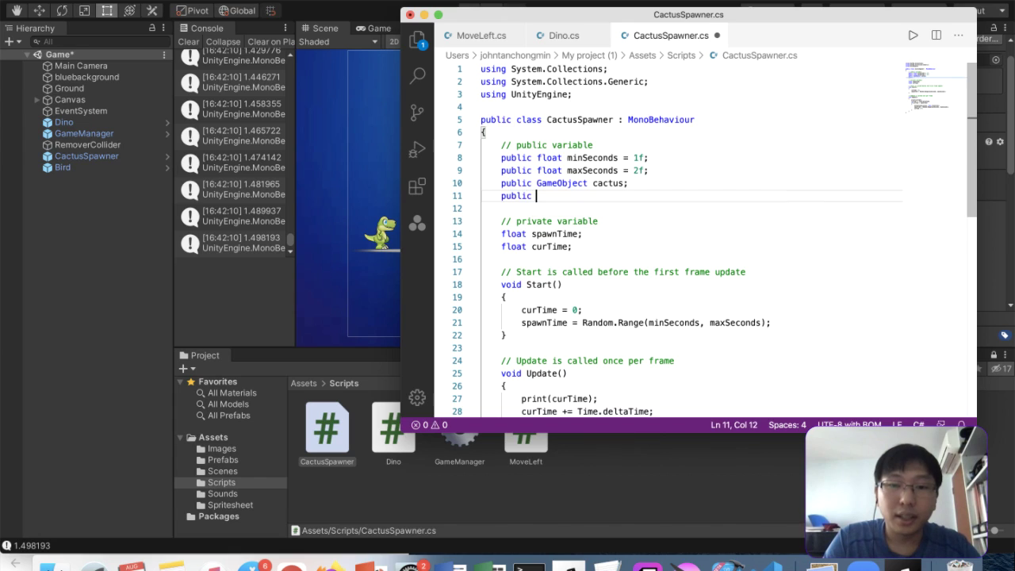
type("GameObject bird;")
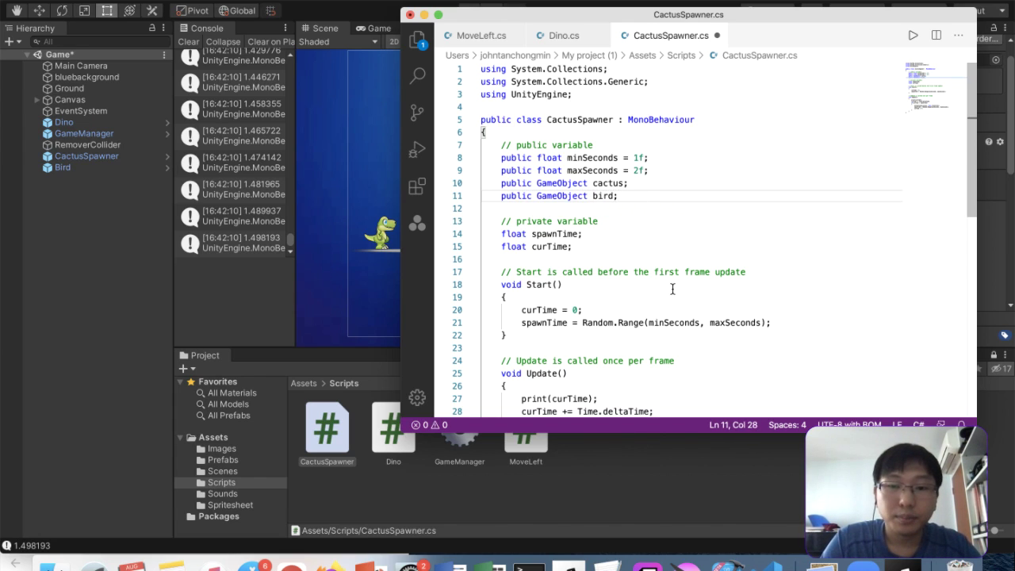
scroll(673, 289, "down", 4)
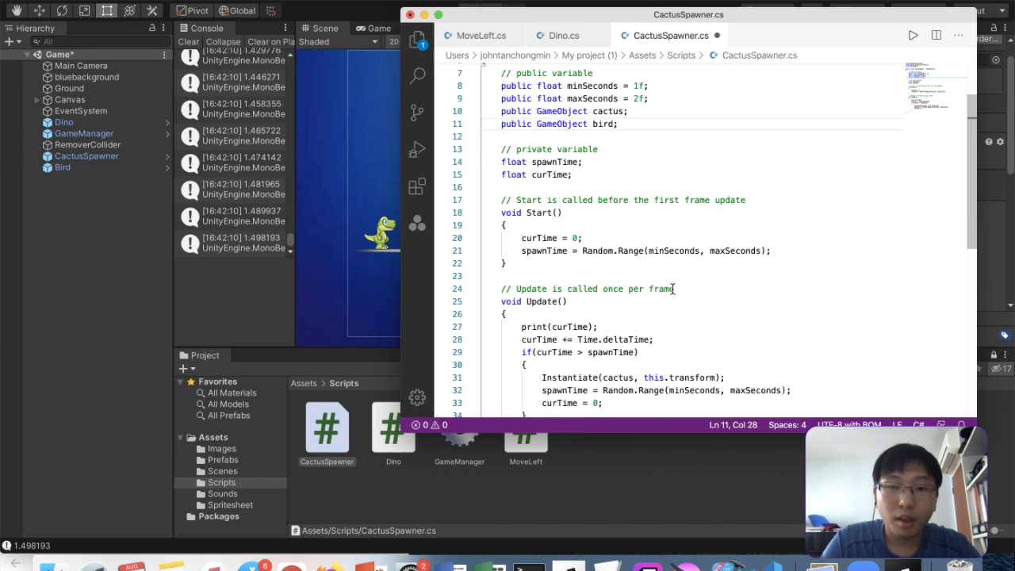
Change the cactus variable's type in the CactusSpawner script to List<GameObject>
left_click_drag(773, 238, 485, 238)
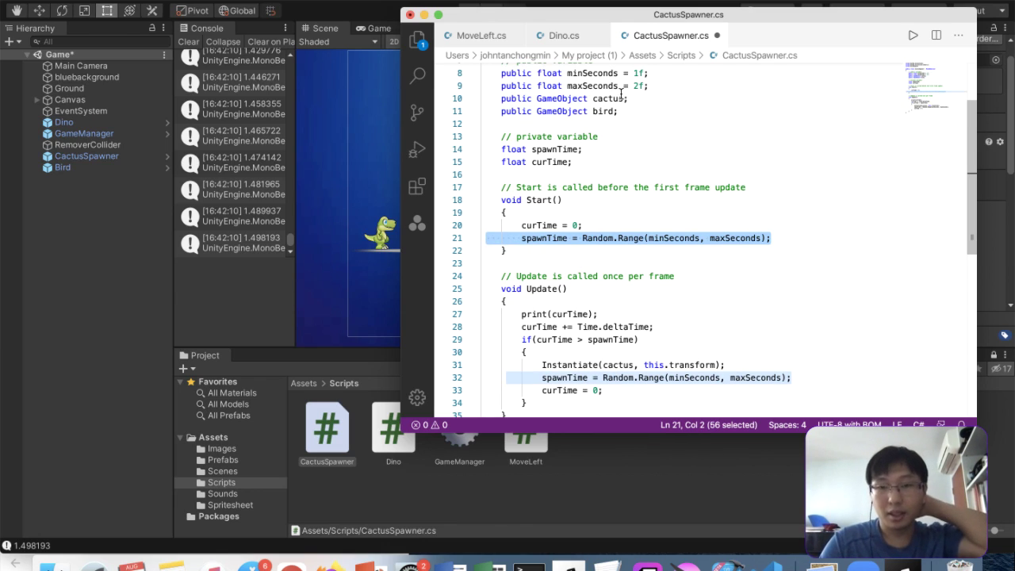
left_click(537, 98)
type("List<")
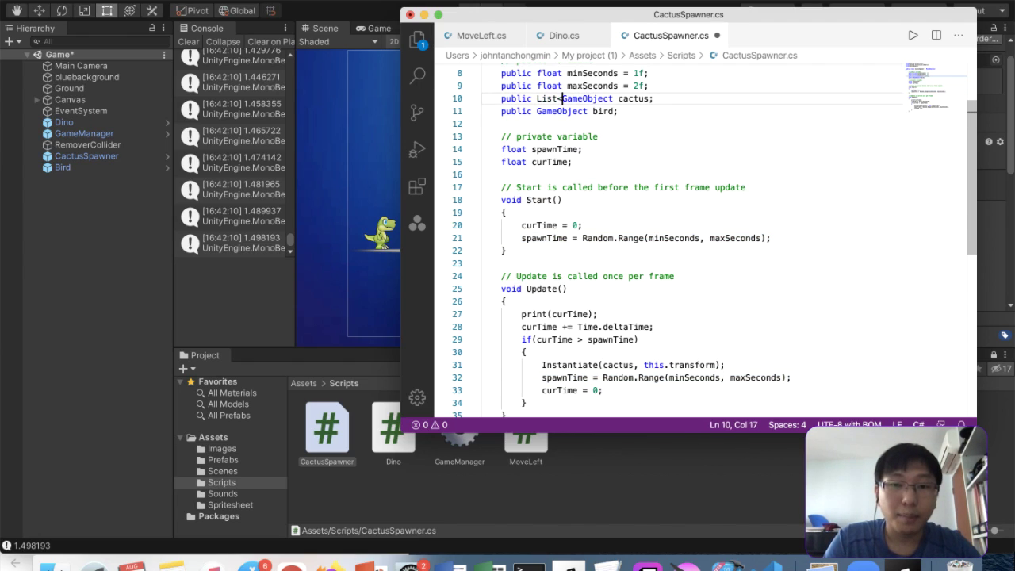
left_click(612, 98)
type(">")
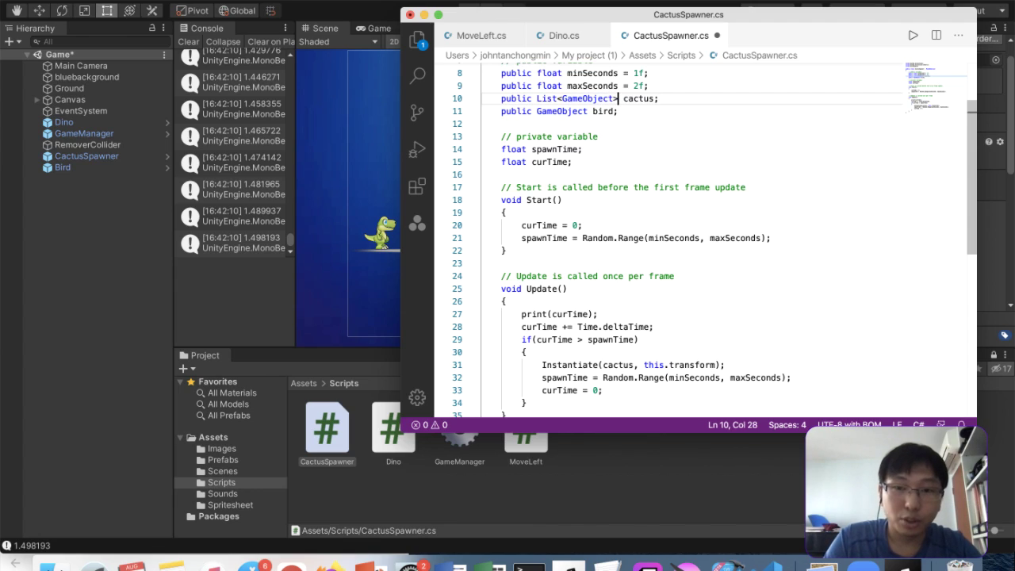
Name the GameObject list "obstacles" in place of cactus and remove the separate bird declaration below it
left_click_drag(623, 98, 637, 111)
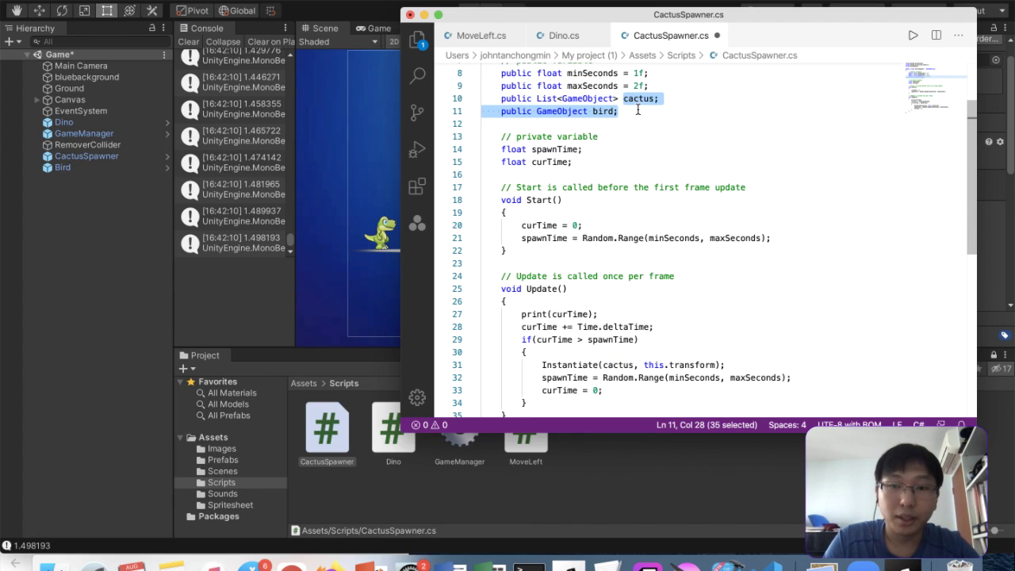
key("BackSpace")
key("BackSpace")
key("BackSpace")
key("BackSpace")
type("en")
key("BackSpace")
key("BackSpace")
type("obstacle")
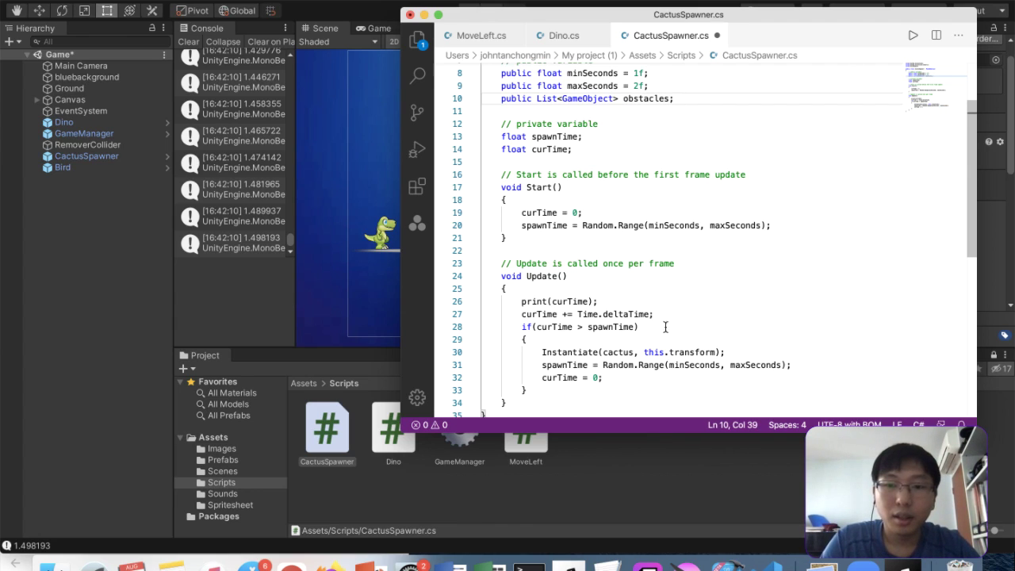
Insert the line "Random.Range(obstacles.Length)" above the Instantiate call inside the spawn-time if block of Update
scroll(668, 346, "down", 1)
left_click(628, 309)
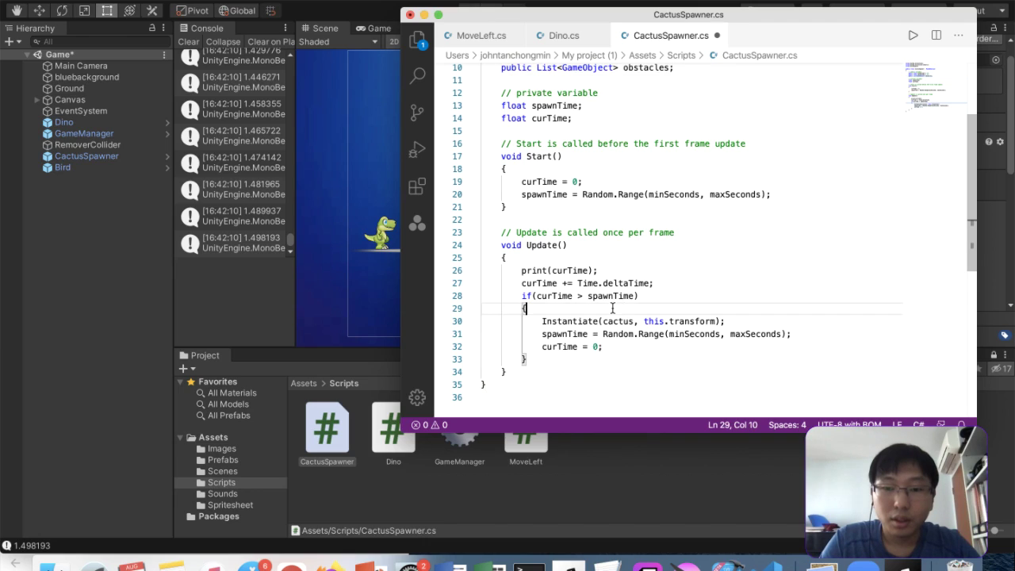
left_click(727, 316)
key("Up")
key("Return")
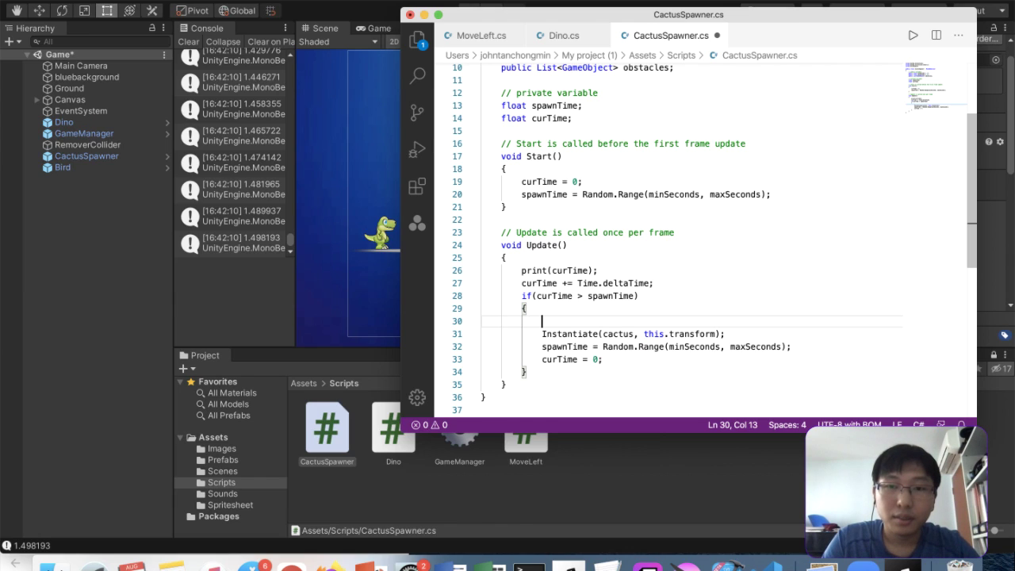
scroll(715, 240, "up", 1)
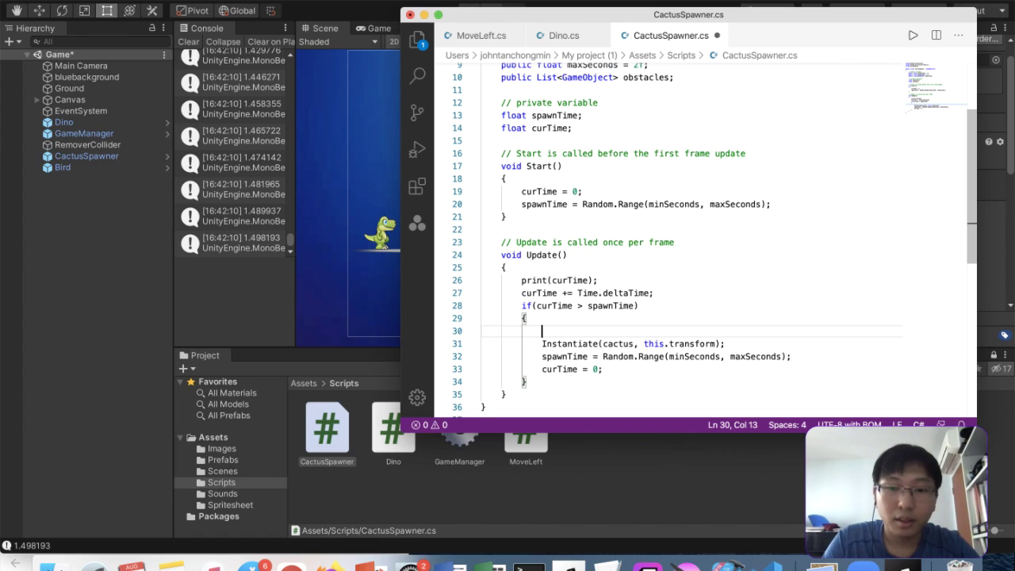
type("Random.")
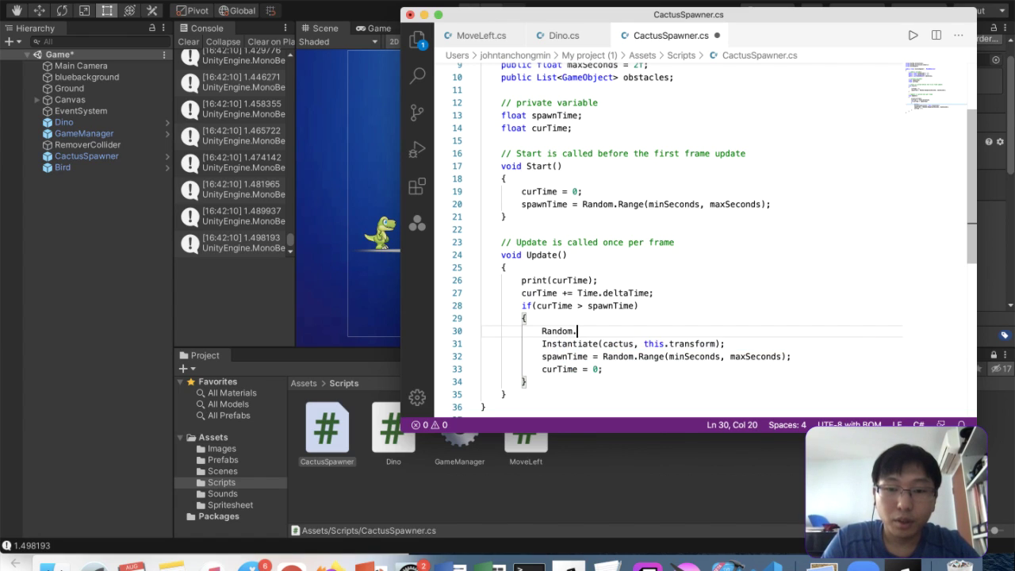
type("Range(obstacles.L")
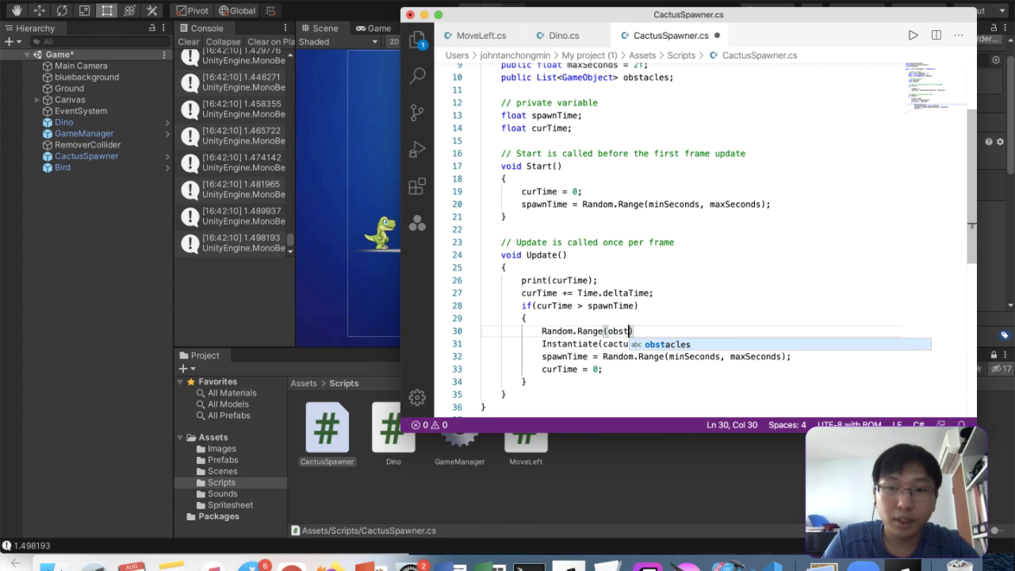
type("ength()")
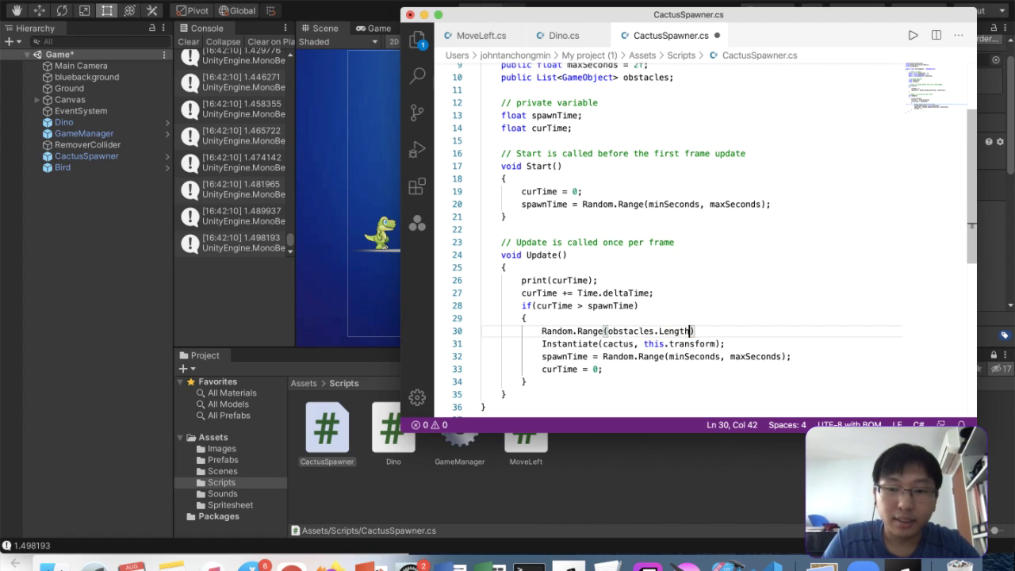
key("BackSpace")
key("BackSpace")
type(")")
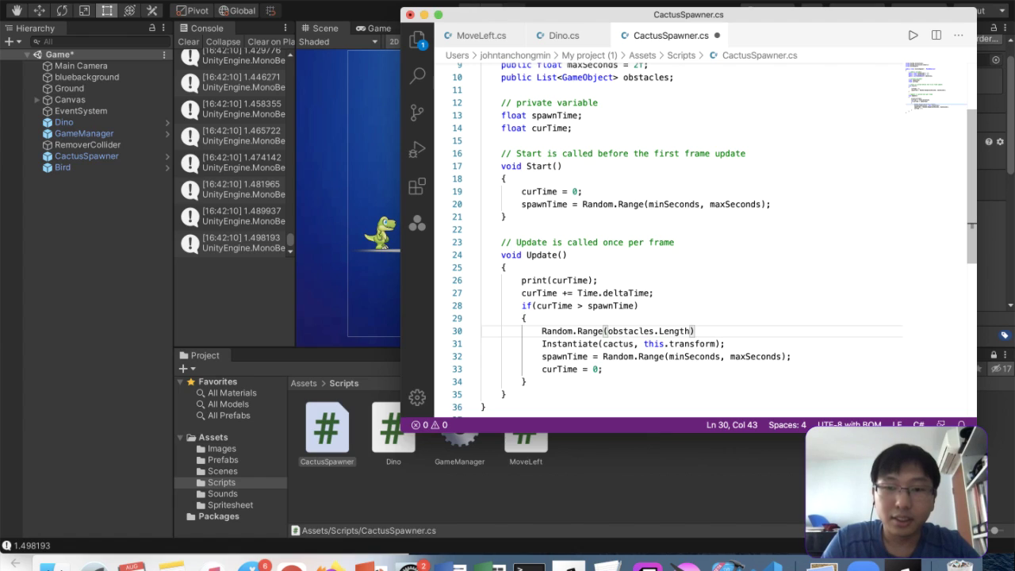
Switch to the web browser and search Google for "find length of list in C#"
left_click(724, 344)
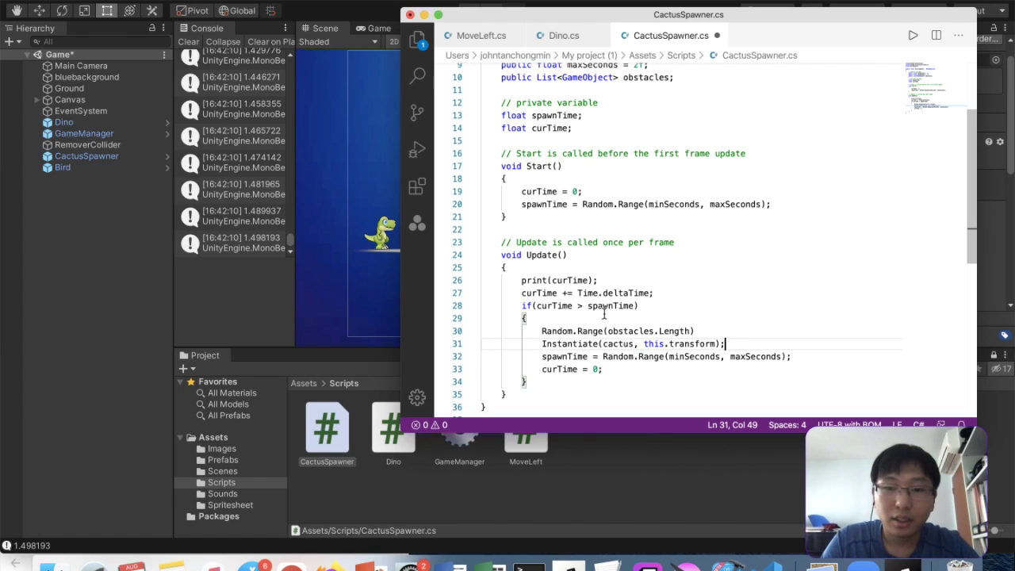
left_click_drag(287, 538, 546, 91)
type("fin")
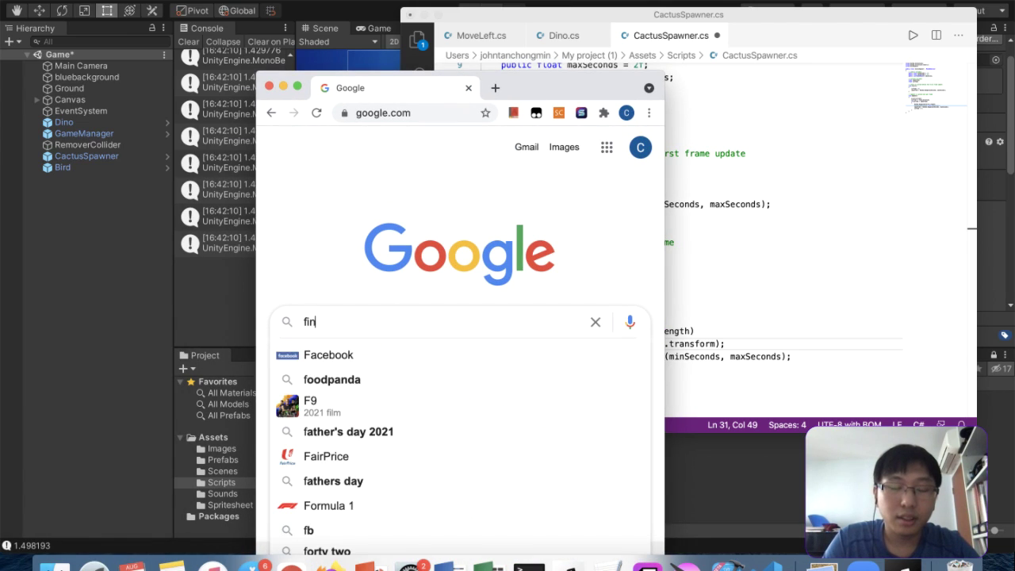
type("d length of colle")
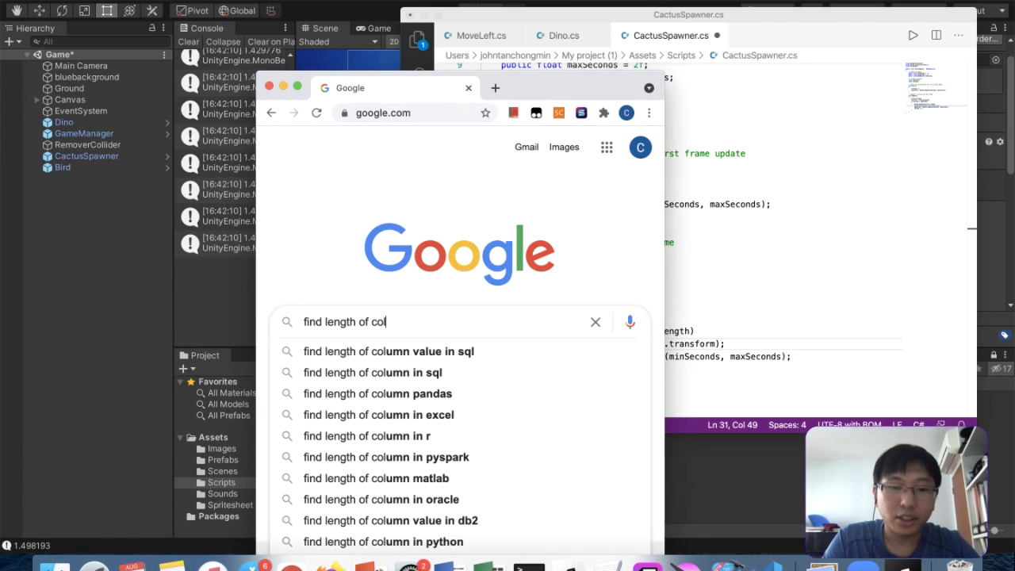
key("BackSpace")
key("BackSpace")
key("BackSpace")
key("BackSpace")
type("llist")
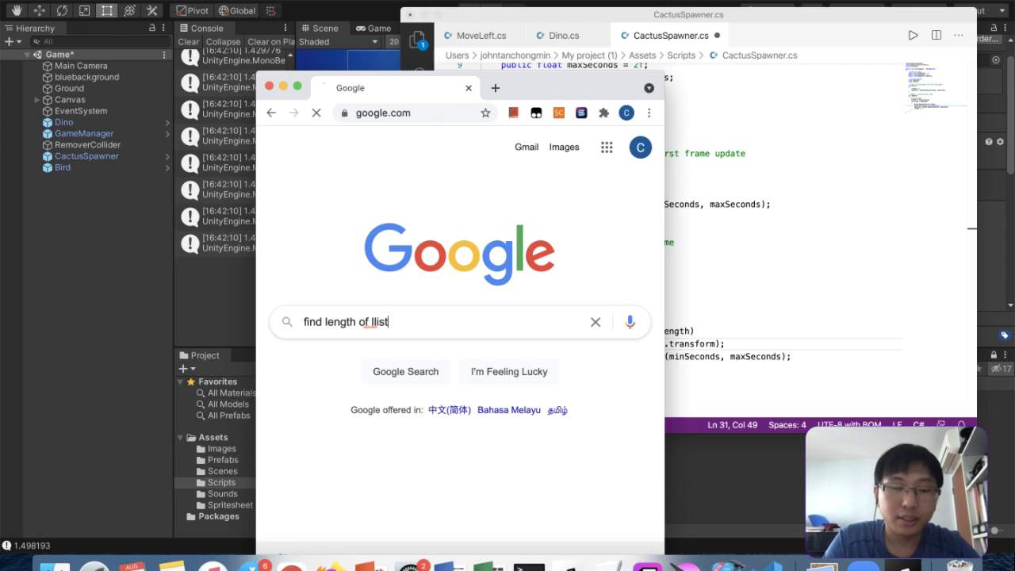
key("Return")
key("BackSpace")
key("BackSpace")
key("BackSpace")
key("BackSpace")
type("ist in C")
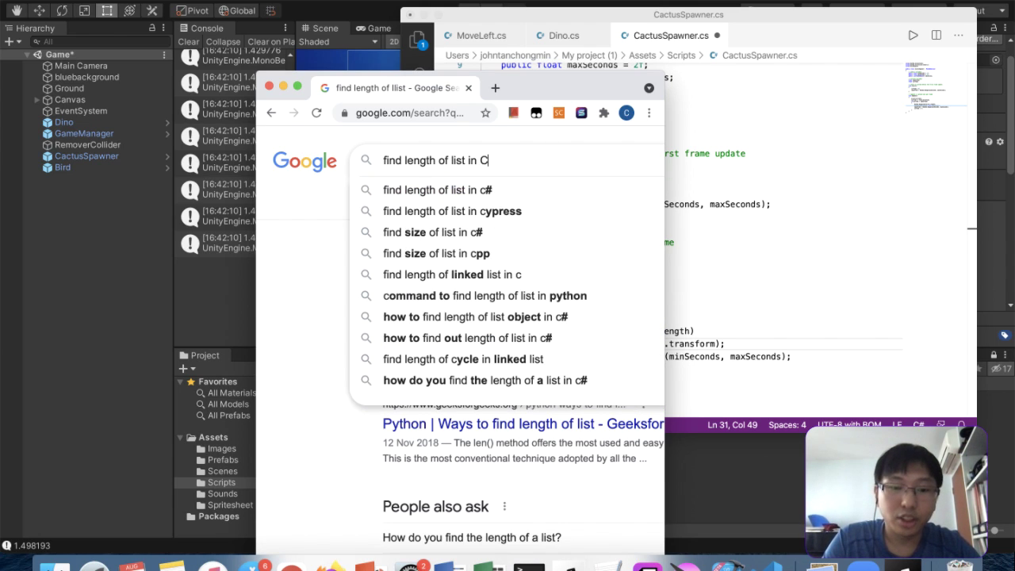
type("#")
key("Return")
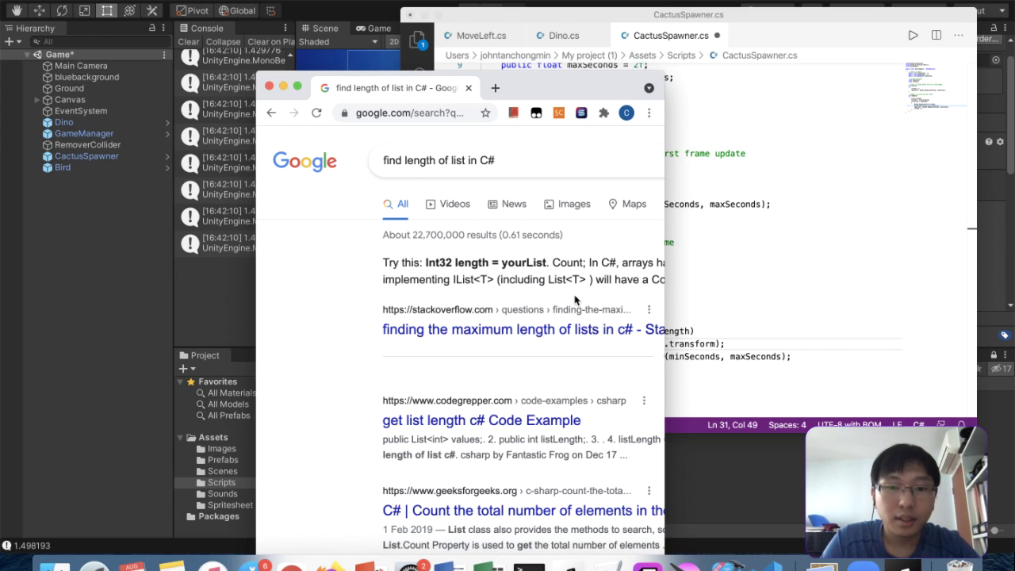
Enlarge the browser window and open the GeeksforGeeks article on counting the total number of elements in a C# list
left_click_drag(592, 90, 524, 3)
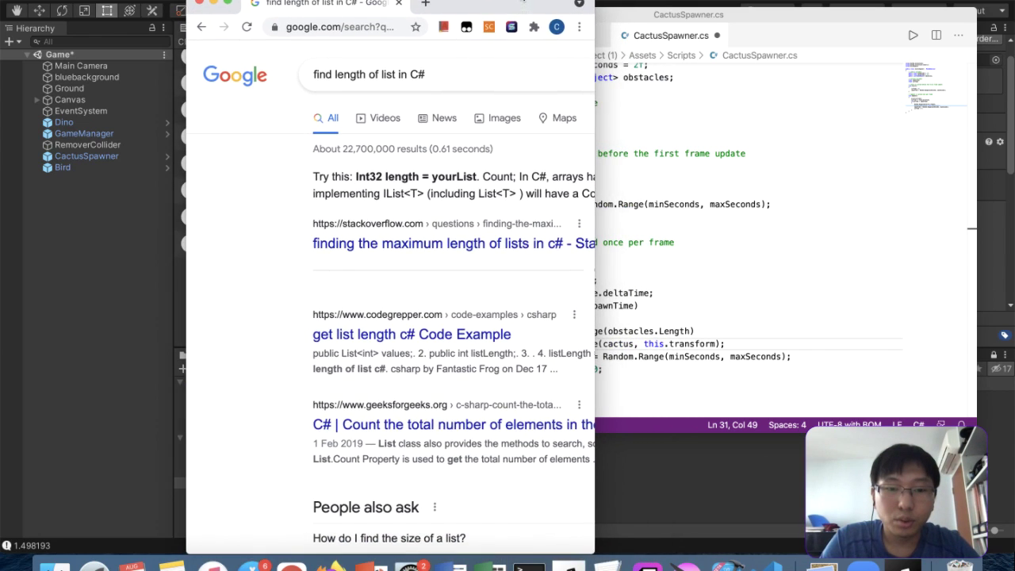
left_click_drag(594, 169, 834, 169)
left_click(546, 426)
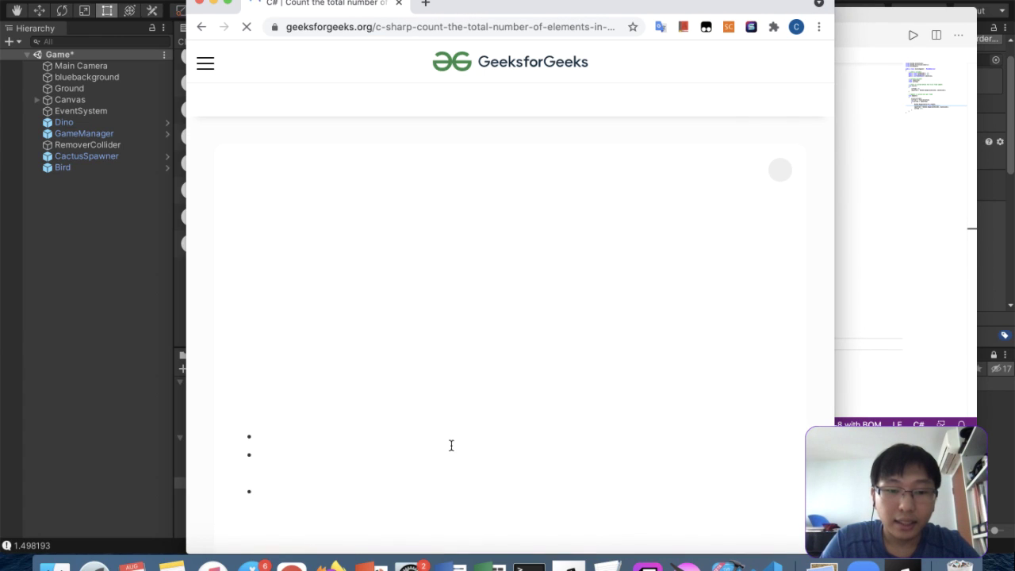
Return to the CactusSpawner script and replace Length with Count in the Random.Range call
left_click(885, 178)
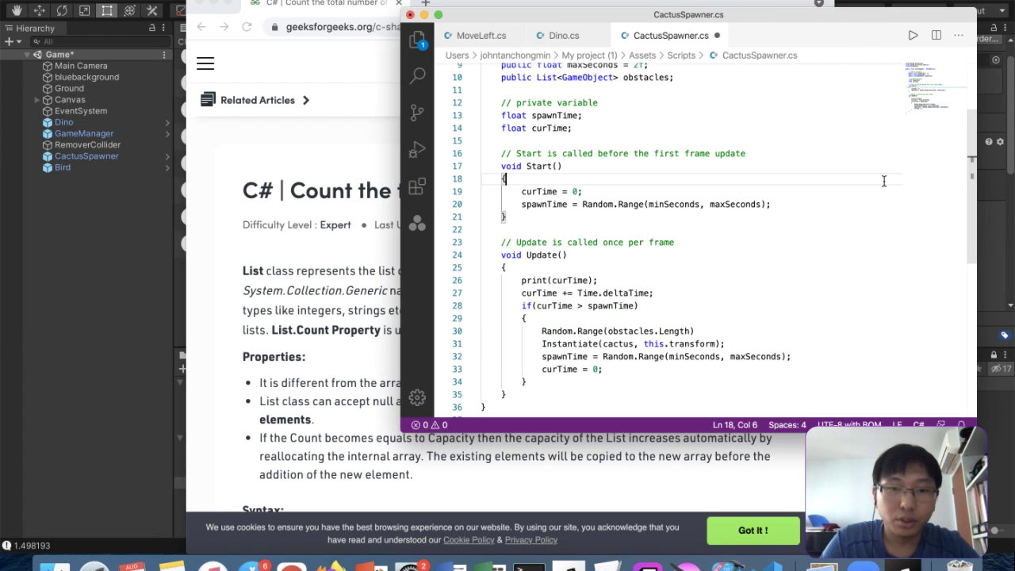
left_click_drag(659, 331, 687, 327)
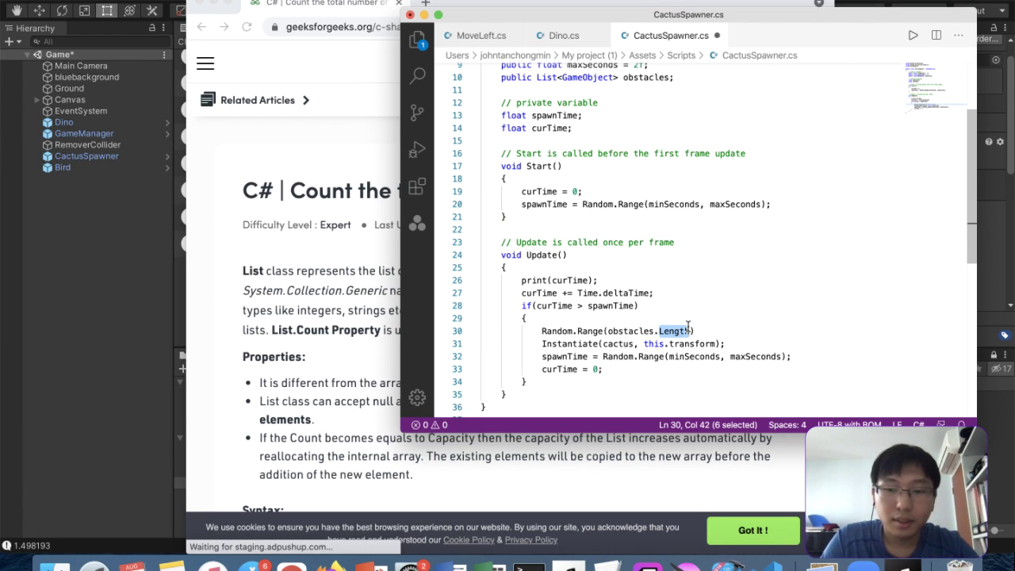
type("Count")
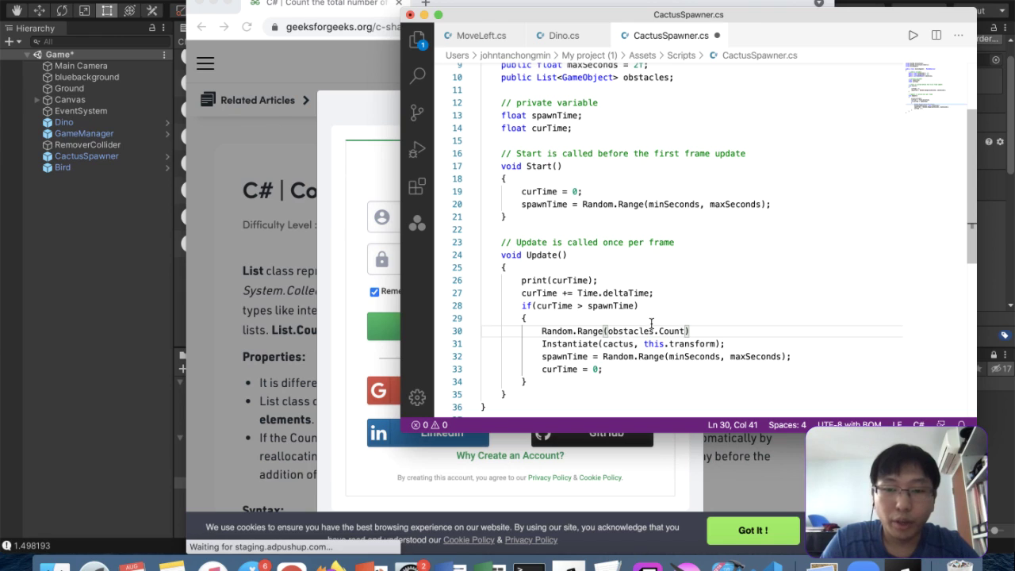
Search the web for "random.range unity" and open the Unity Scripting API page for Random.Range
left_click(396, 63)
left_click(429, 28)
type("ra")
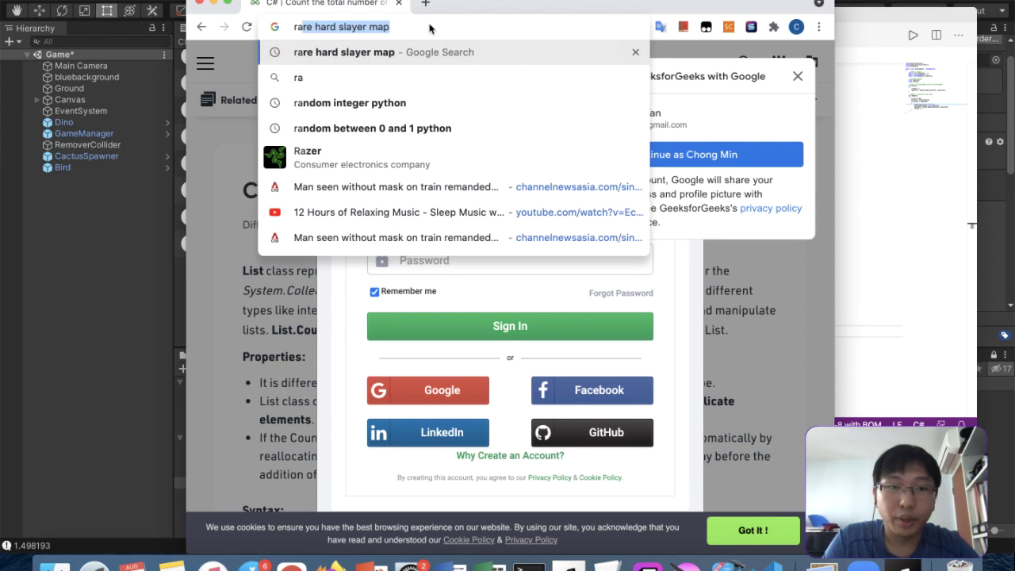
type("ndom.range ")
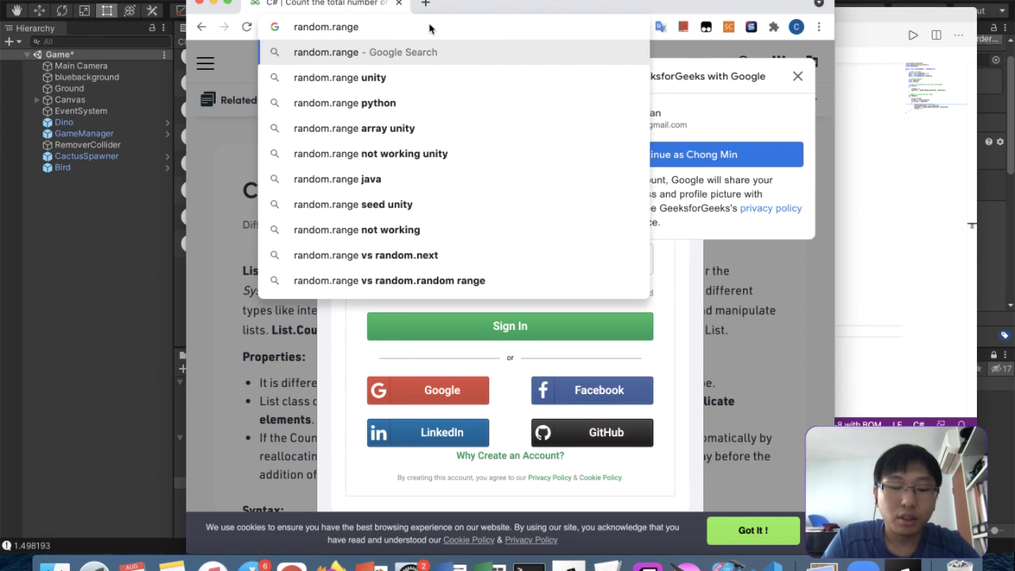
type("unity")
key("Return")
left_click(457, 195)
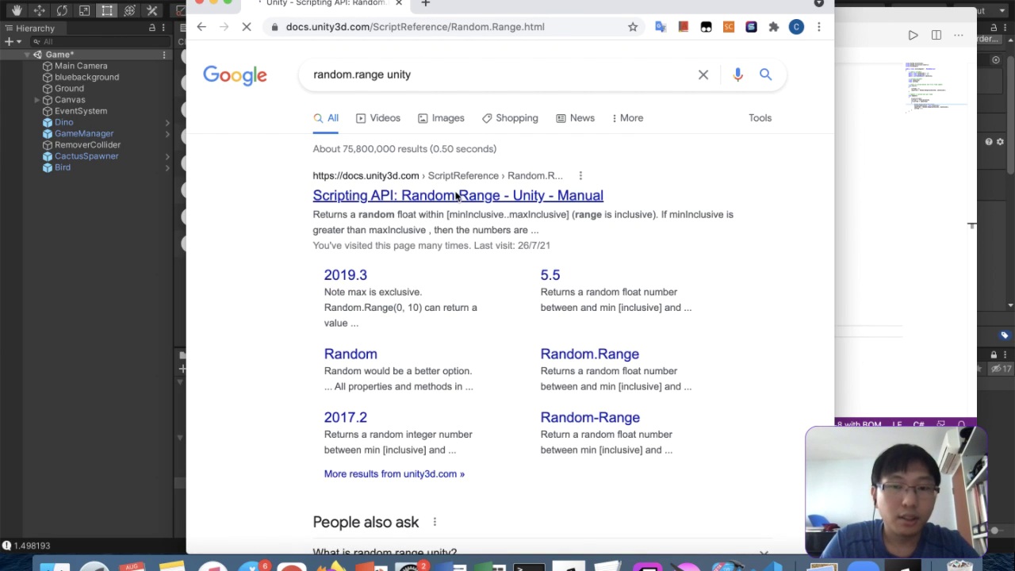
Examine the float and int declarations of Random.Range and whether their minimum and maximum bounds are inclusive
scroll(571, 233, "down", 5)
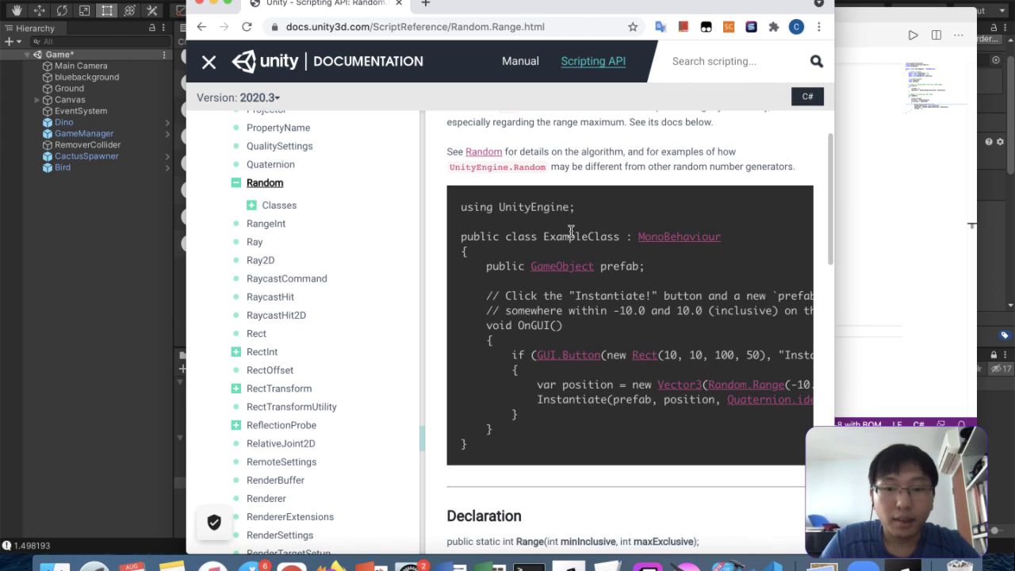
scroll(570, 232, "down", 10)
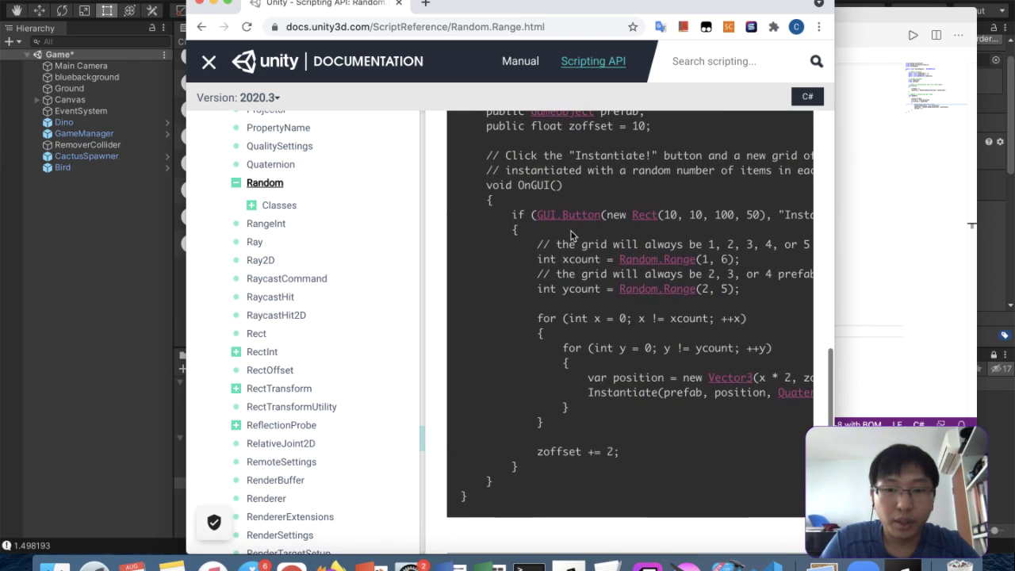
scroll(657, 317, "down", 3)
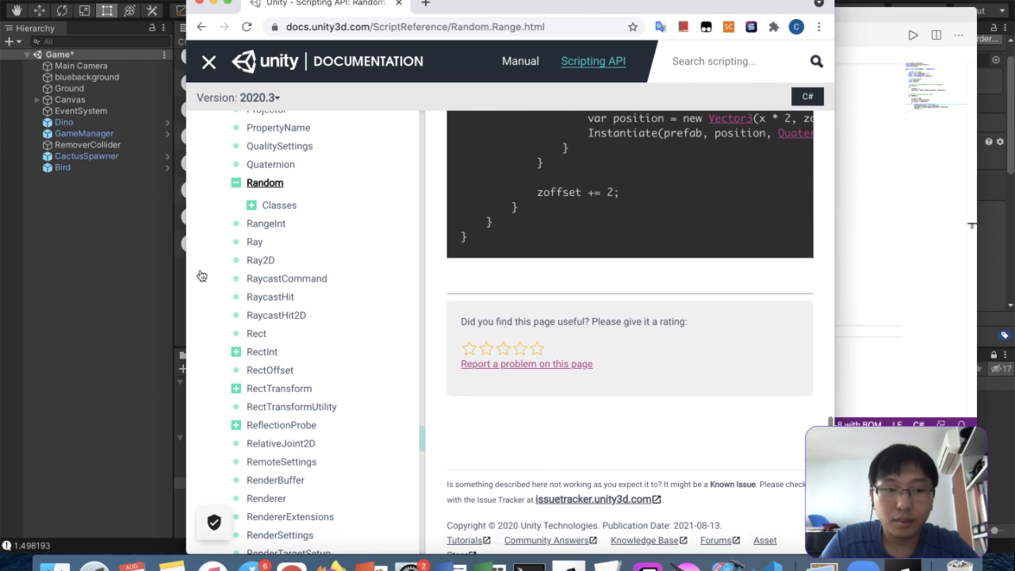
left_click_drag(187, 282, 35, 281)
scroll(558, 301, "up", 3)
scroll(557, 301, "up", 10)
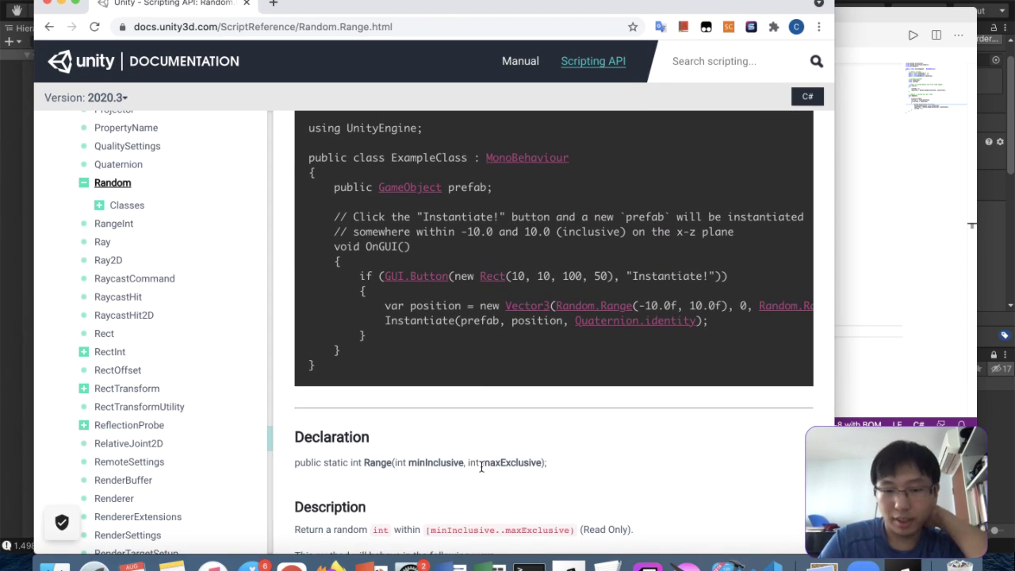
scroll(521, 460, "up", 5)
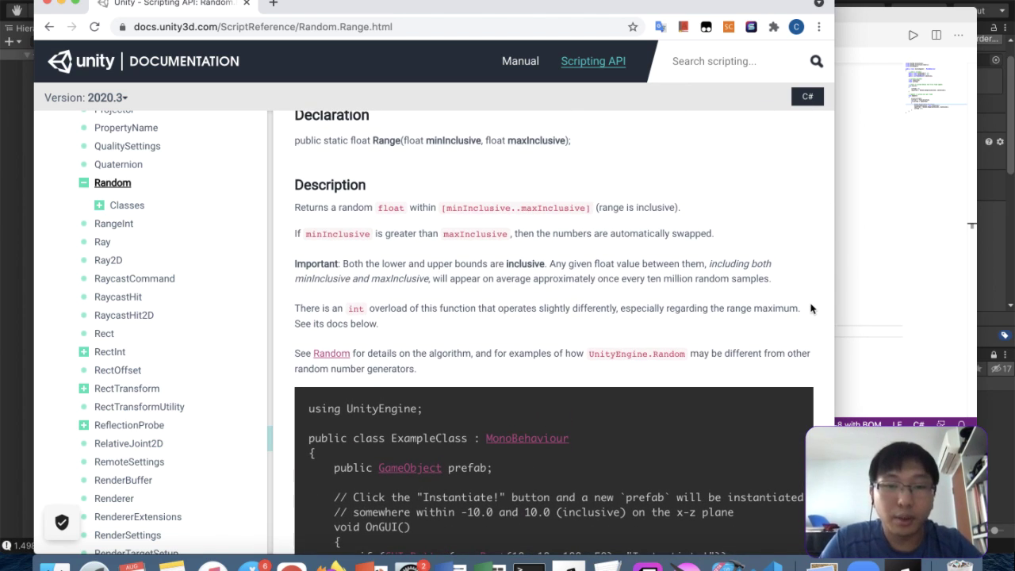
scroll(811, 309, "up", 3)
scroll(811, 308, "down", 1)
Return to the CactusSpawner script and complete the random line as "Random.Range(0, obstacles.Count);"
left_click(882, 272)
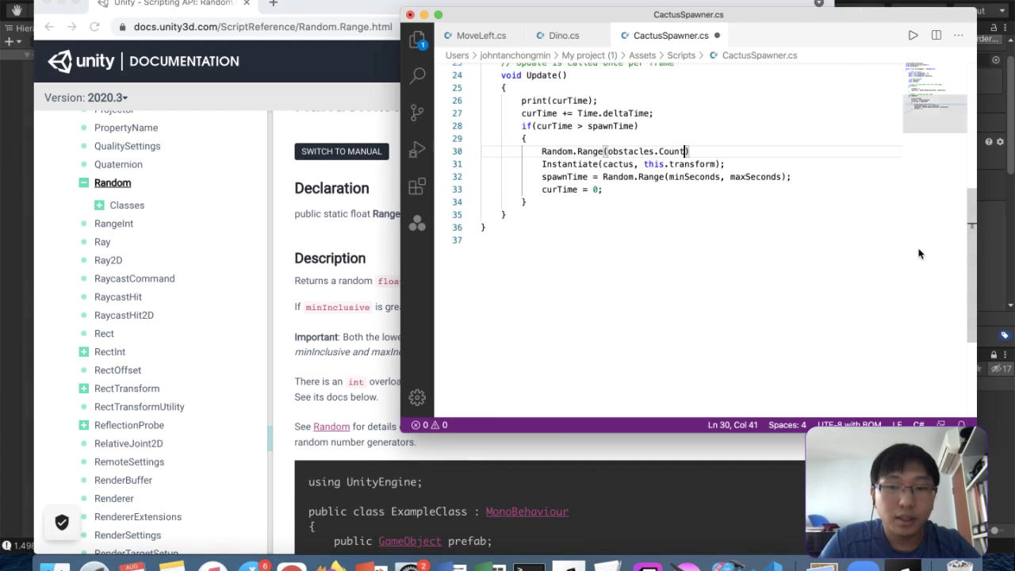
left_click(608, 152)
type("0, ")
type(";")
scroll(681, 157, "up", 2)
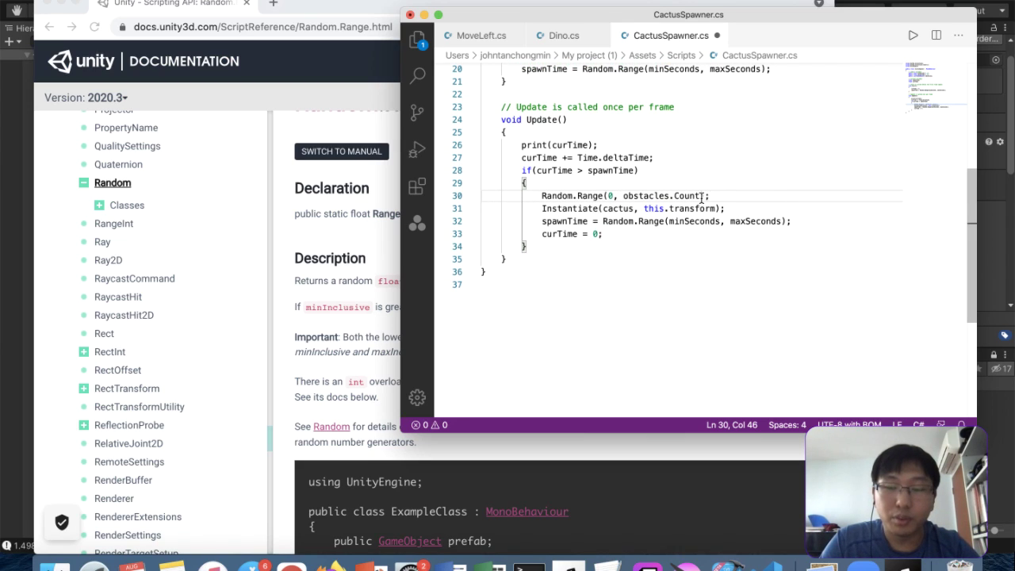
Replace the cactus argument in the Instantiate call with "obstacles[]"
left_click_drag(634, 209, 607, 209)
scroll(604, 208, "up", 5)
scroll(604, 208, "down", 3)
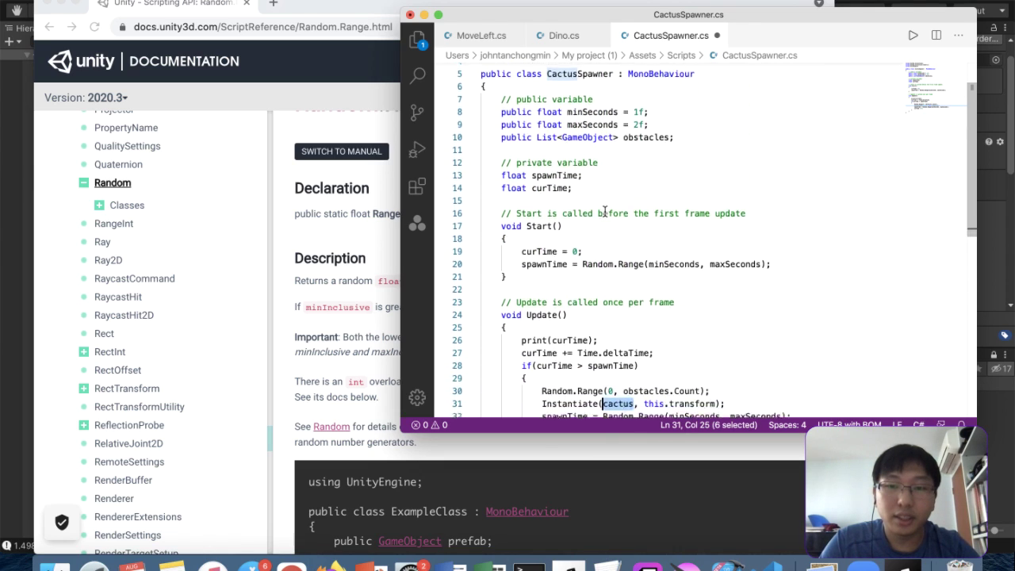
type("obstacles")
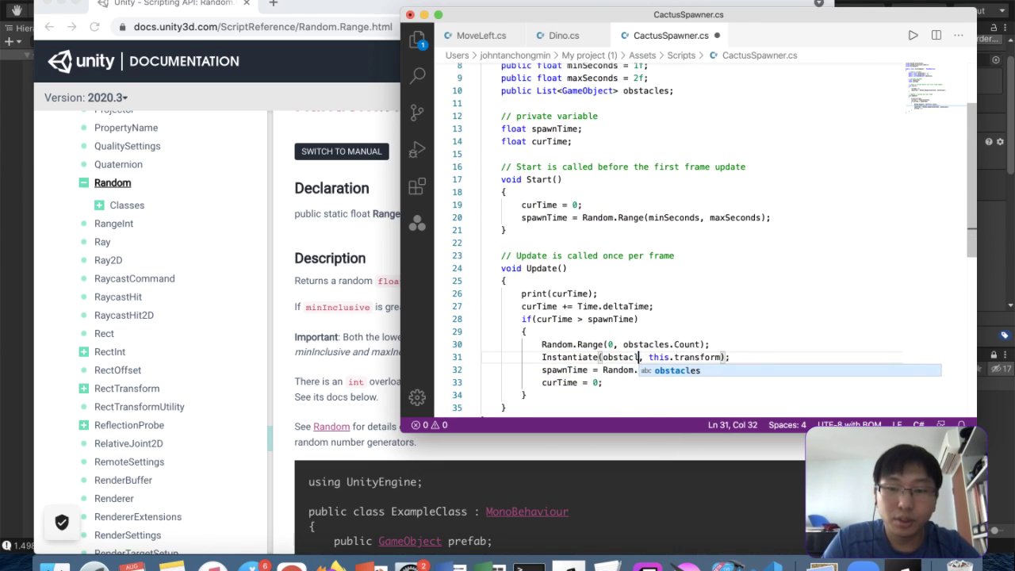
type("[")
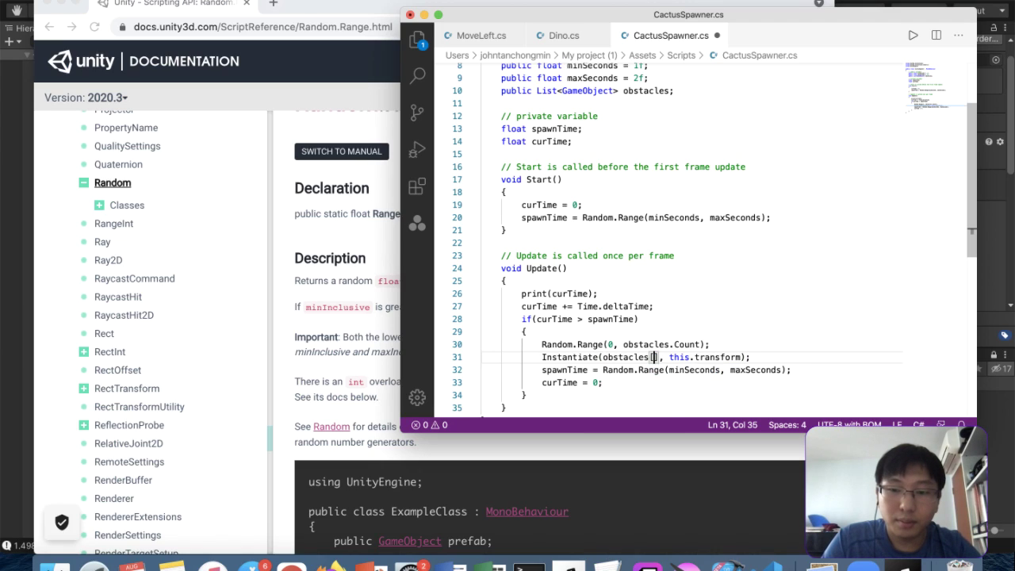
Store the Random.Range result in "int selected", use selected as the obstacles index in Instantiate, and save the script
left_click(540, 344)
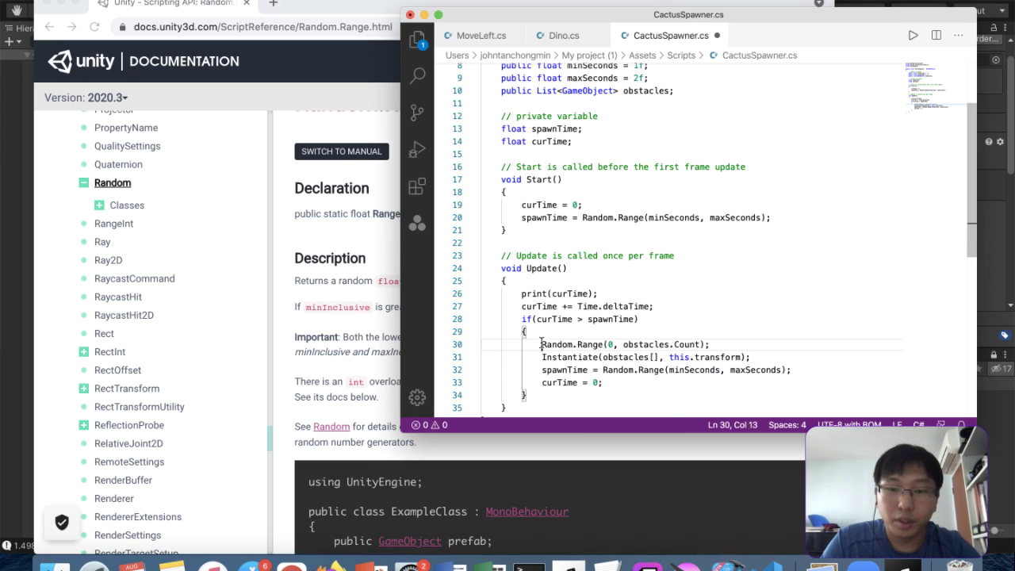
type("int selecte")
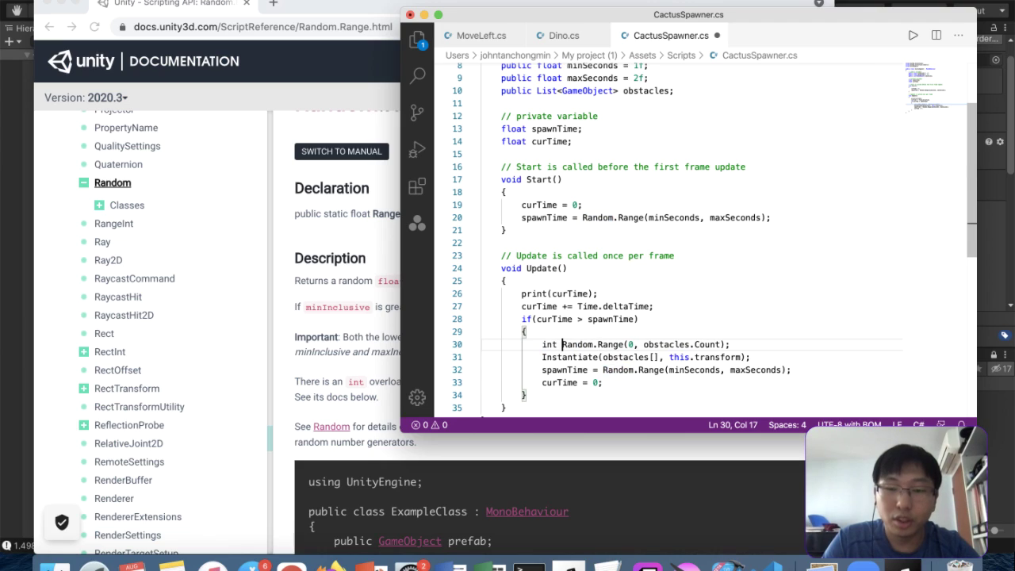
type("d =")
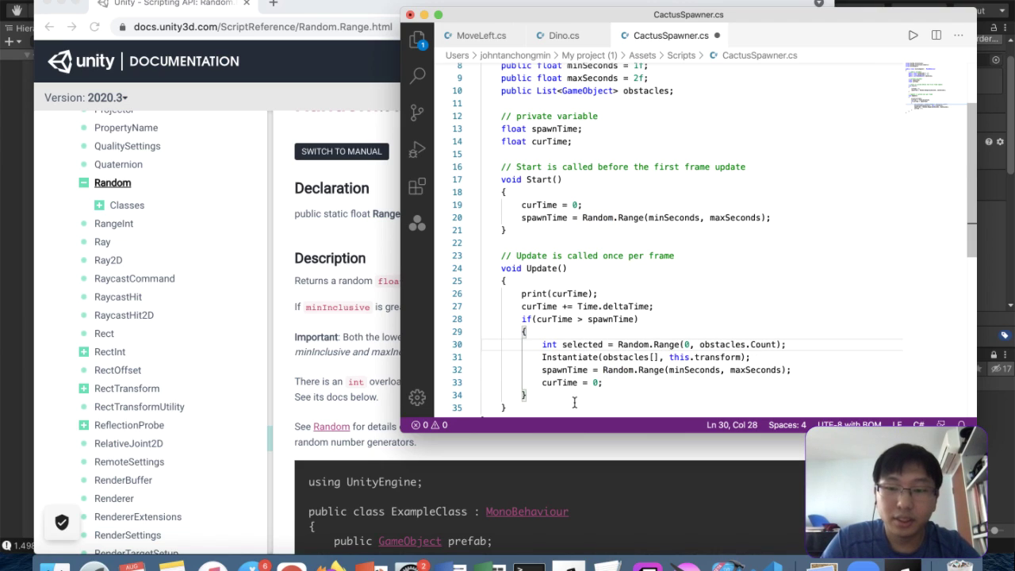
left_click(653, 357)
type("selected")
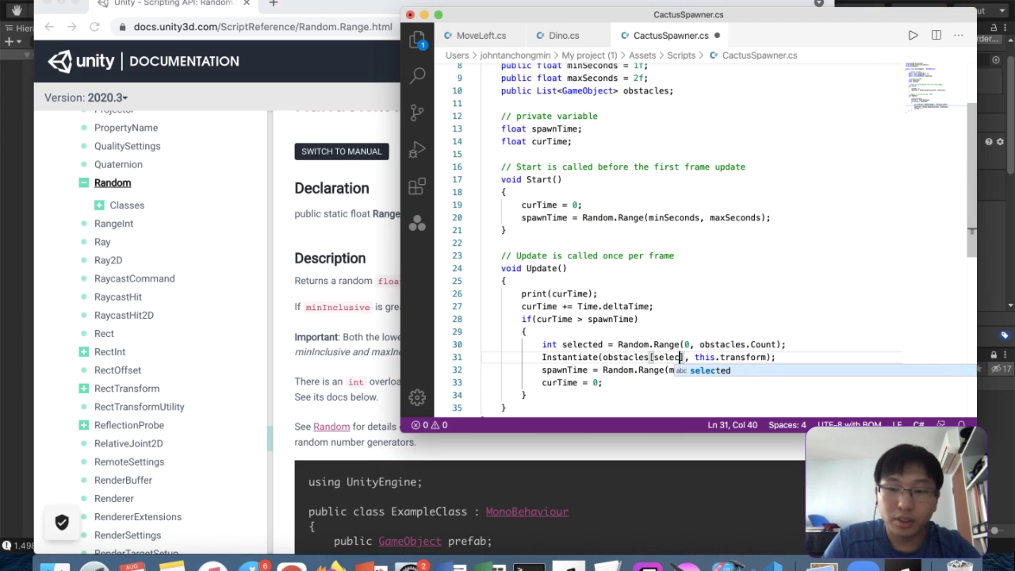
left_click_drag(782, 358, 710, 359)
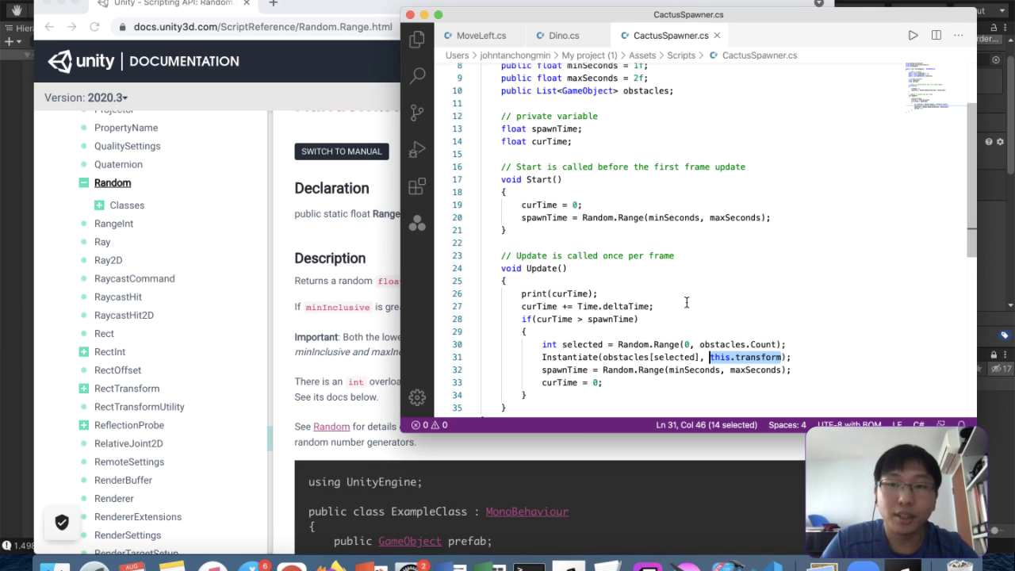
Switch to Unity, clear the console and inspect the scene CactusSpawner's script settings
key("super+Tab")
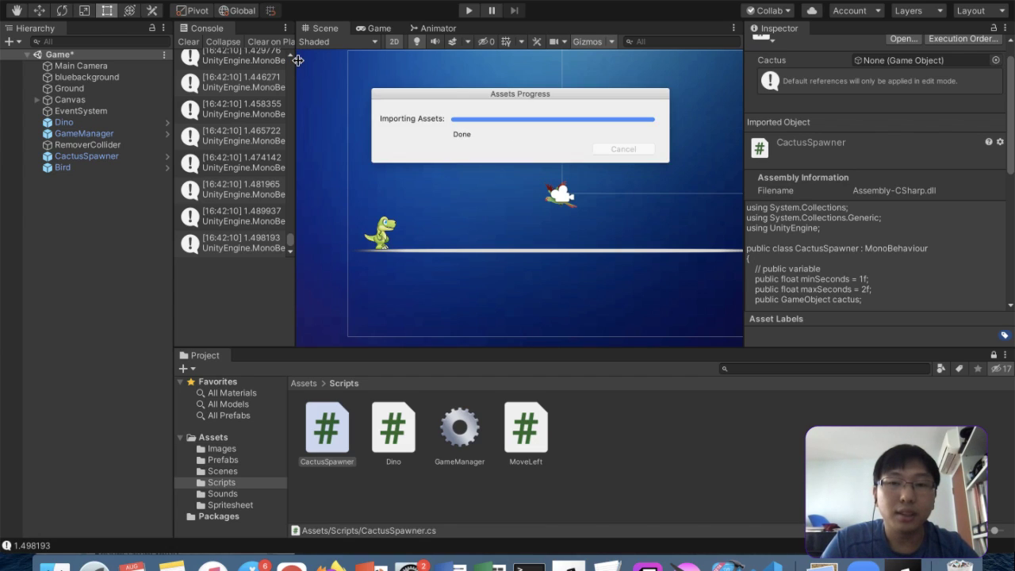
left_click(189, 42)
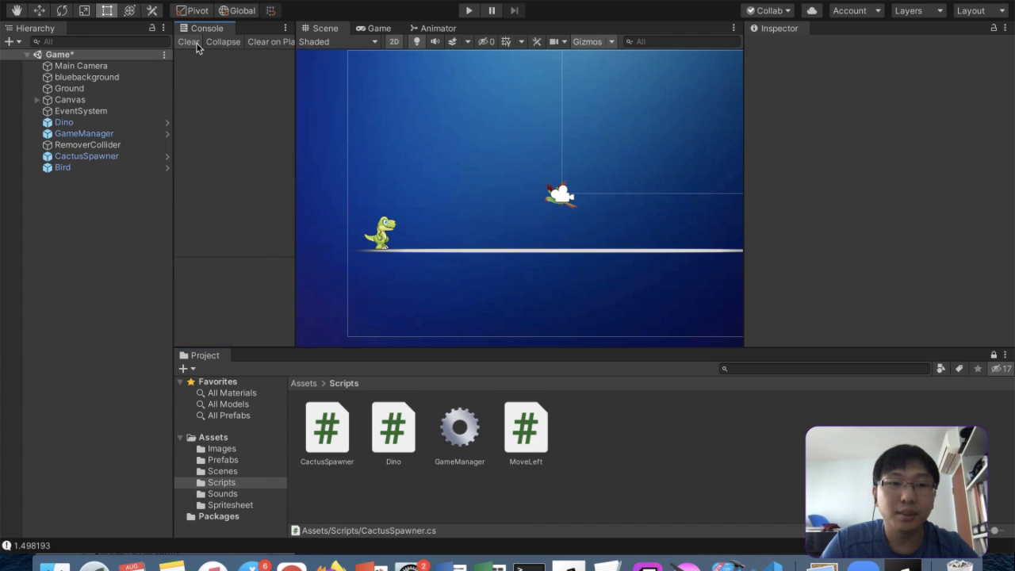
left_click(93, 158)
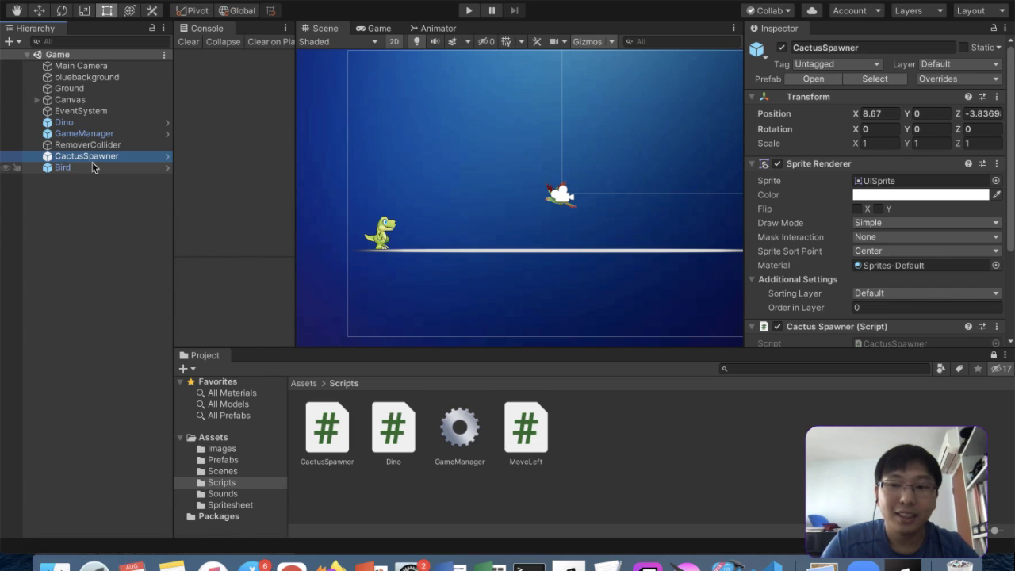
scroll(726, 161, "down", 2)
scroll(782, 200, "down", 4)
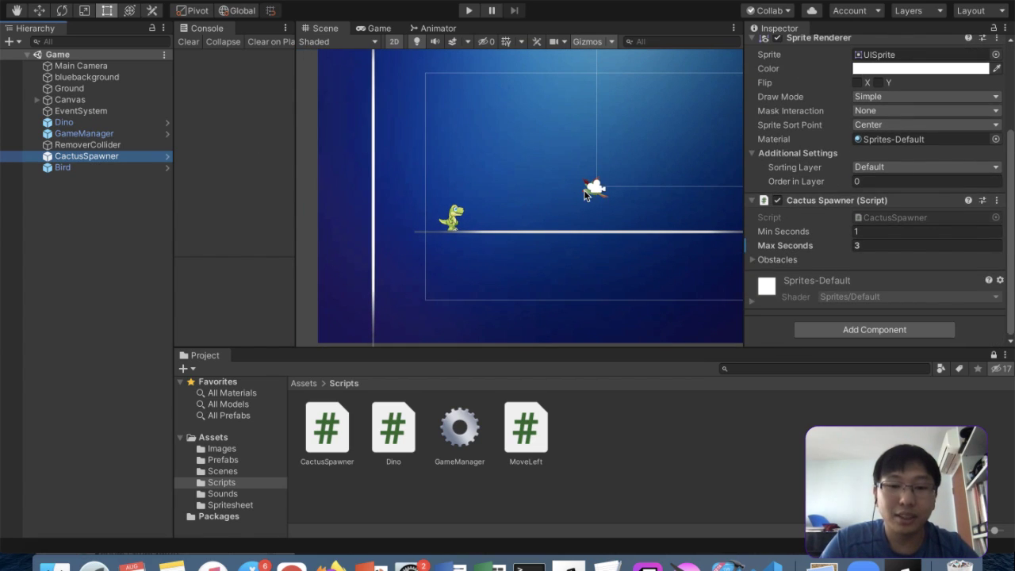
Attach the MoveLeft script to the Bird object in the scene
left_click(87, 167)
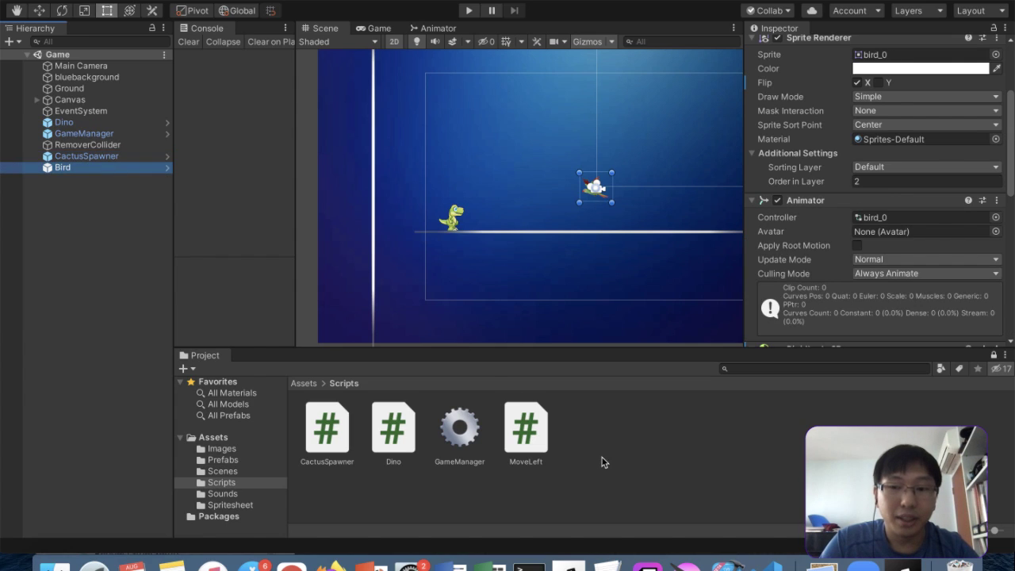
scroll(875, 247, "down", 5)
left_click_drag(526, 428, 897, 269)
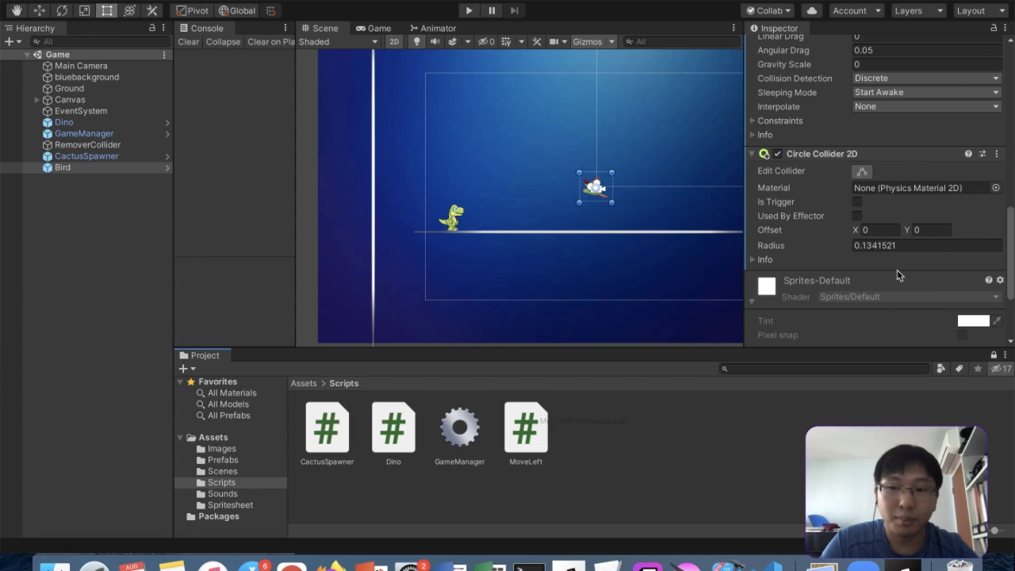
left_click_drag(531, 424, 909, 272)
Apply all of the scene Bird's overrides to its prefab
scroll(912, 273, "up", 10)
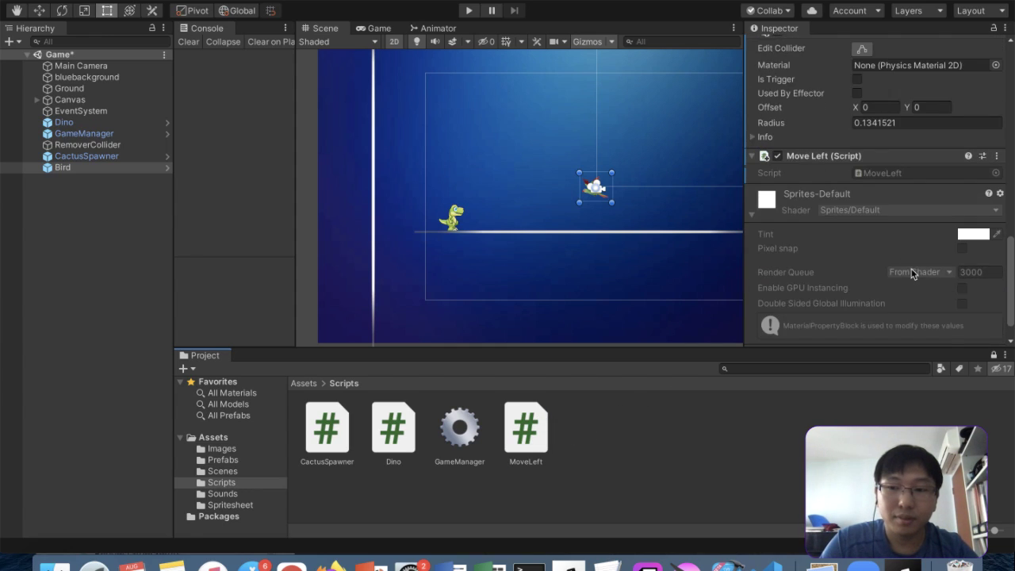
left_click(939, 78)
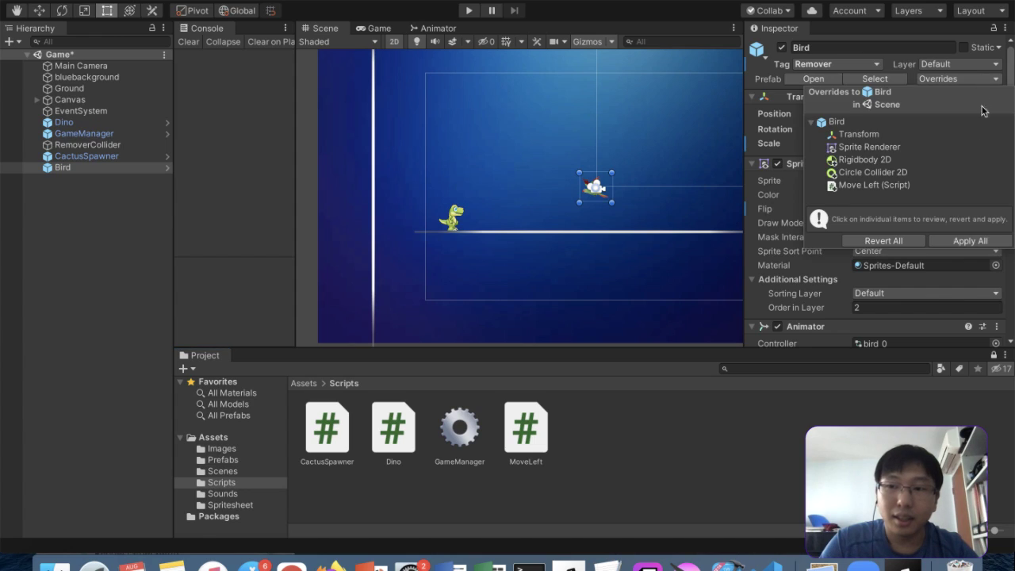
left_click(961, 241)
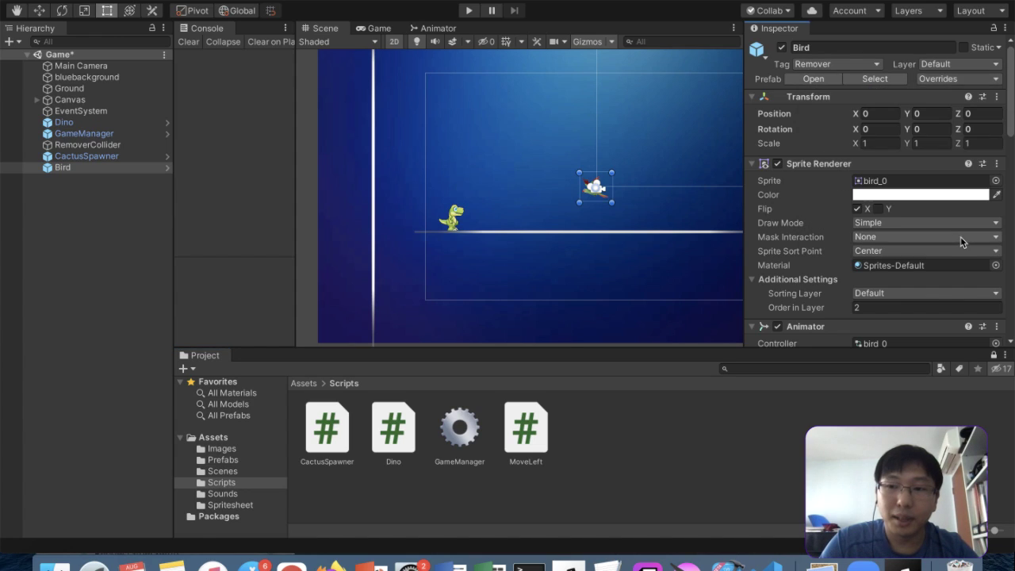
left_click(933, 80)
left_click(695, 275)
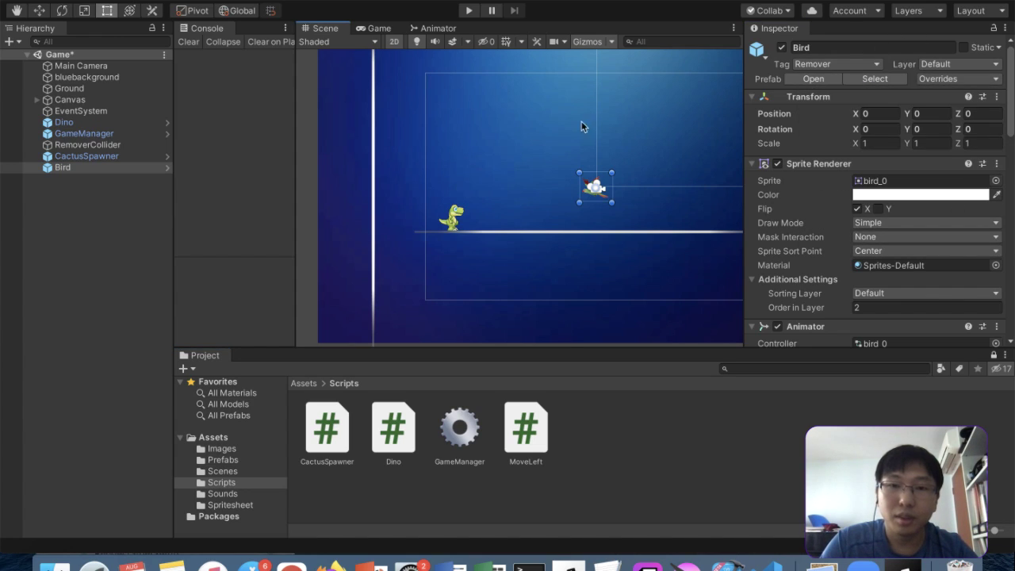
Select the scene's CactusSpawner and expand the Obstacles list in its script component
left_click(84, 156)
scroll(870, 266, "down", 5)
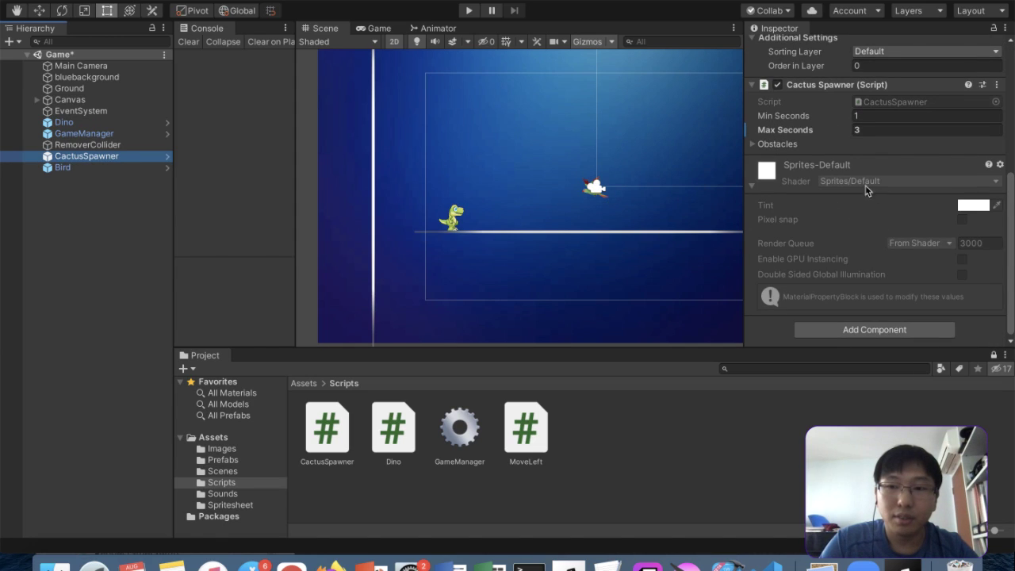
scroll(862, 160, "up", 4)
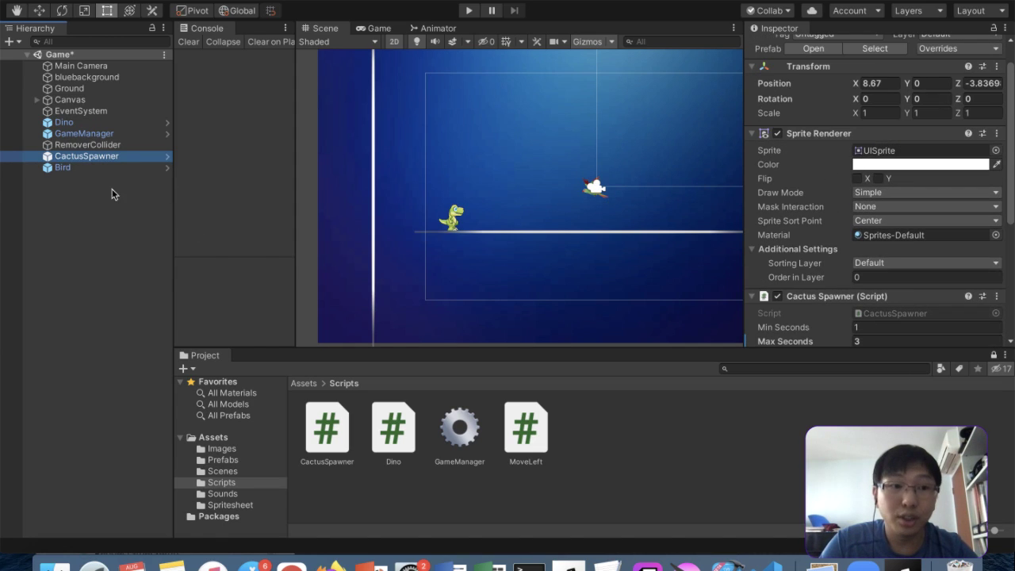
scroll(929, 271, "down", 5)
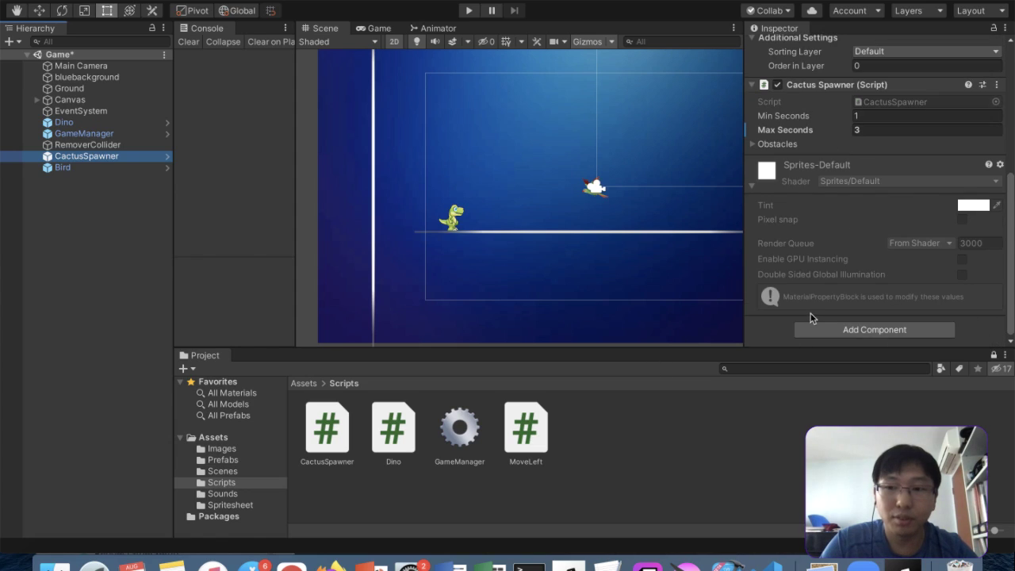
scroll(818, 201, "up", 2)
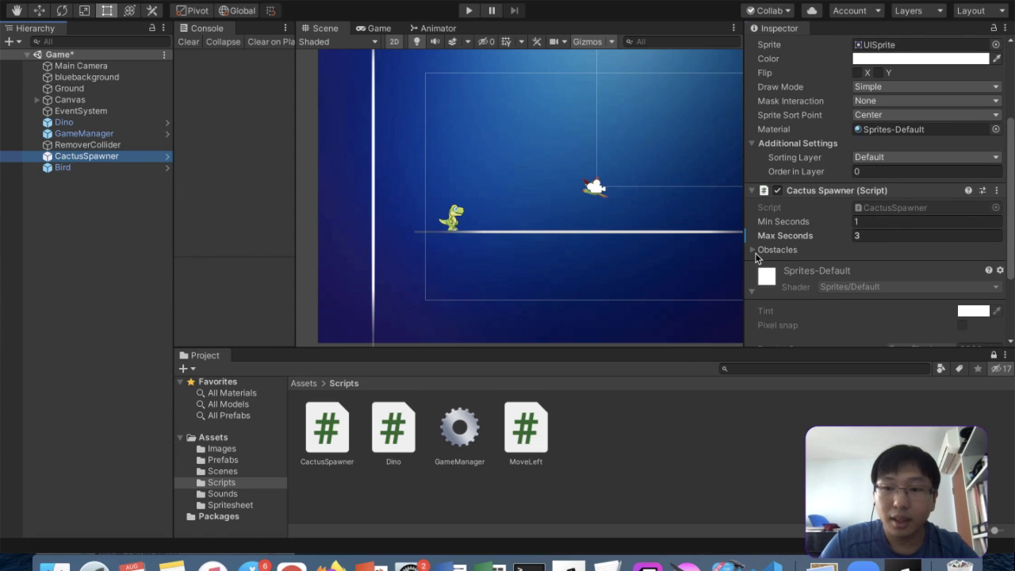
left_click(753, 250)
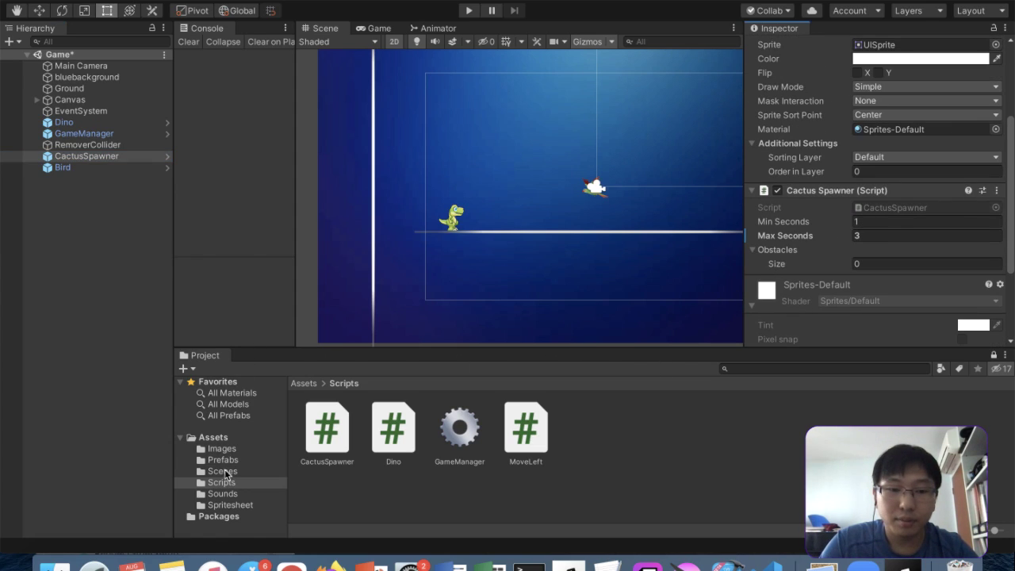
In the CactusSpawner prefab, set the Obstacles size to 2 and assign cactus to Element 0 and Bird to Element 1
left_click(223, 460)
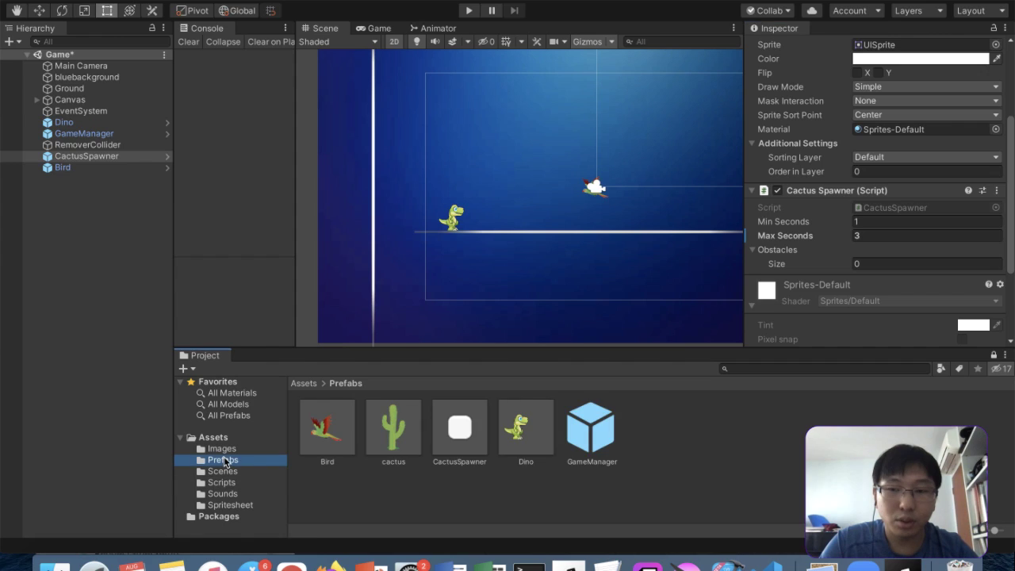
double_click(470, 436)
scroll(929, 220, "down", 3)
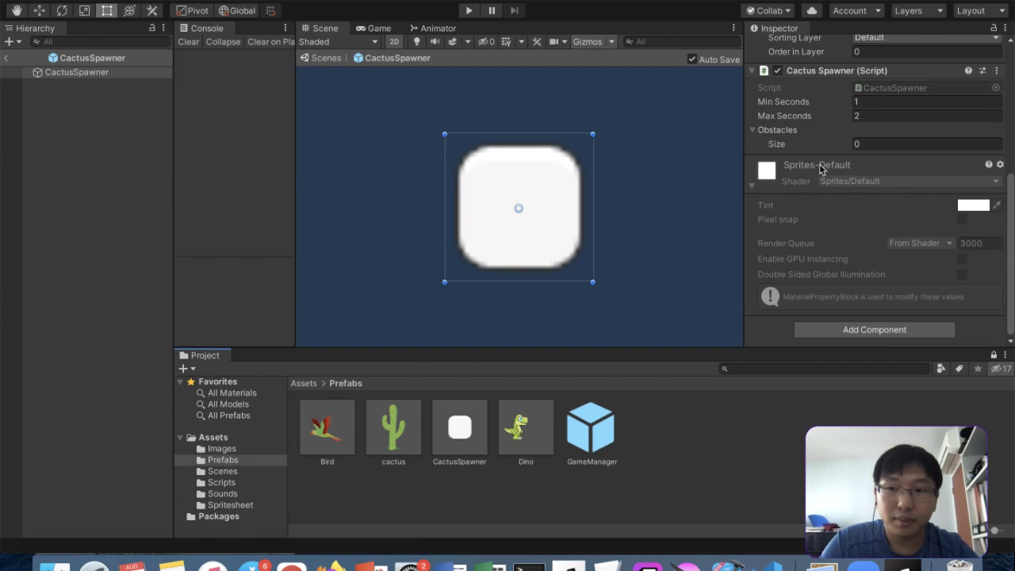
left_click(899, 141)
type("2")
key("Return")
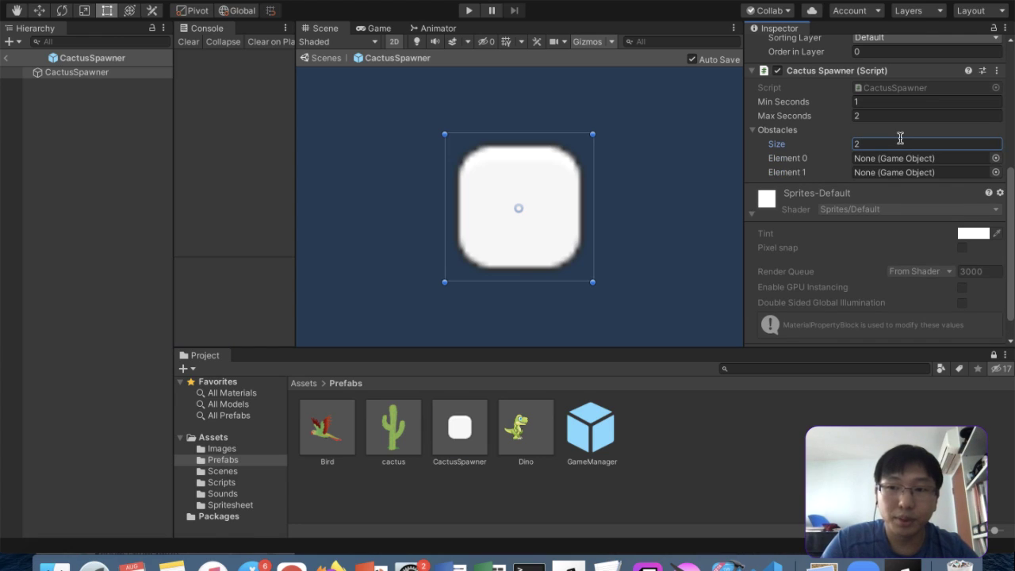
left_click_drag(389, 447, 912, 158)
left_click_drag(347, 429, 928, 173)
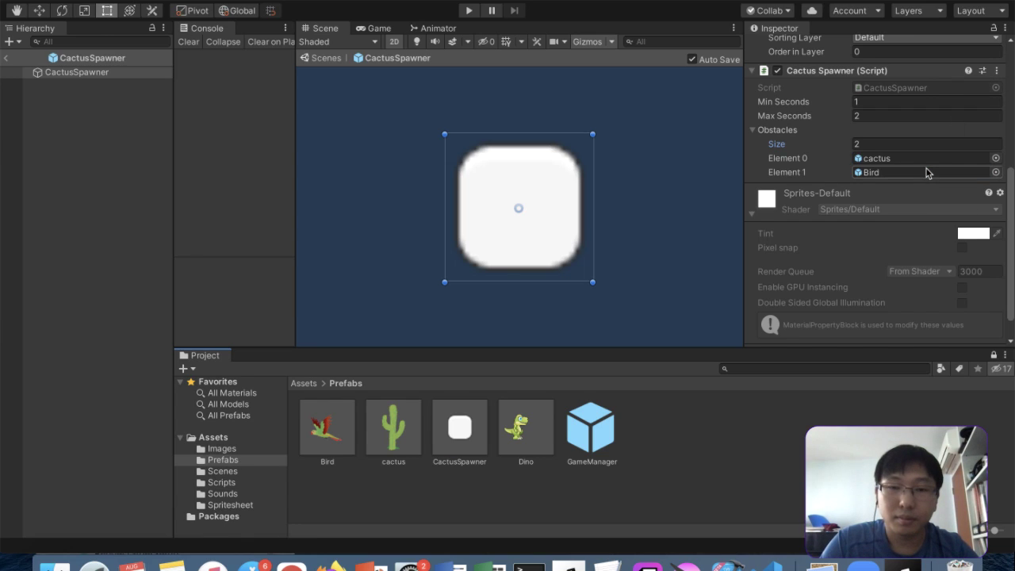
Leave prefab editing, save the Game scene and check the Obstacles list on the scene's CactusSpawner
left_click(7, 60)
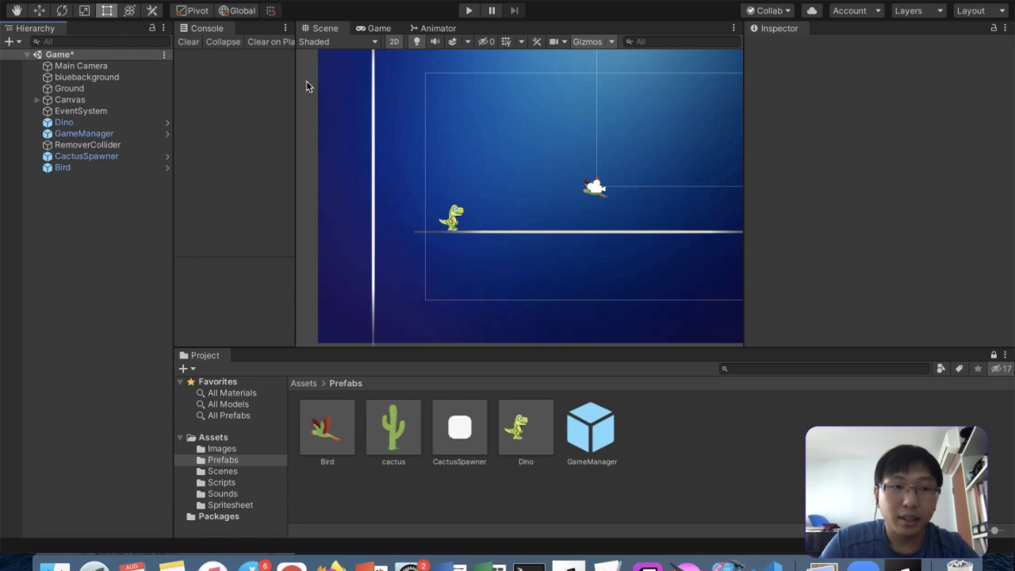
key("super+s")
left_click(74, 159)
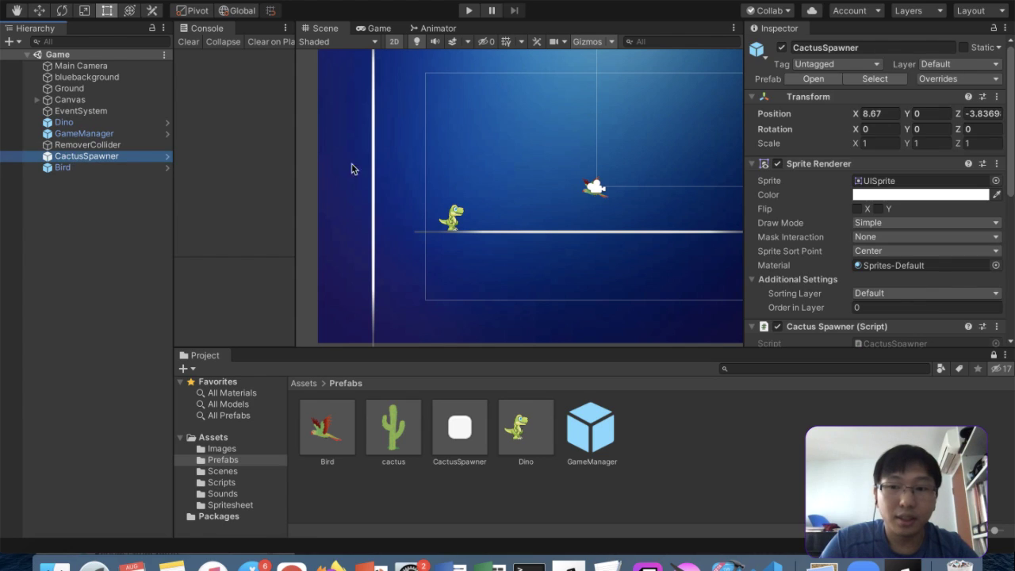
scroll(817, 194, "down", 5)
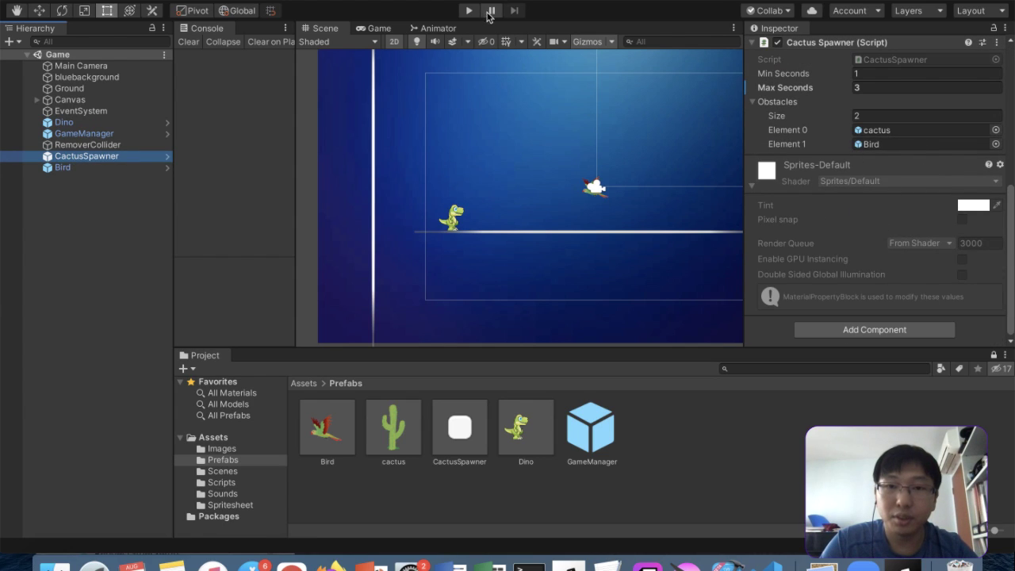
Run the game and make the dino jump to test the random cactus and bird obstacles
left_click(468, 11)
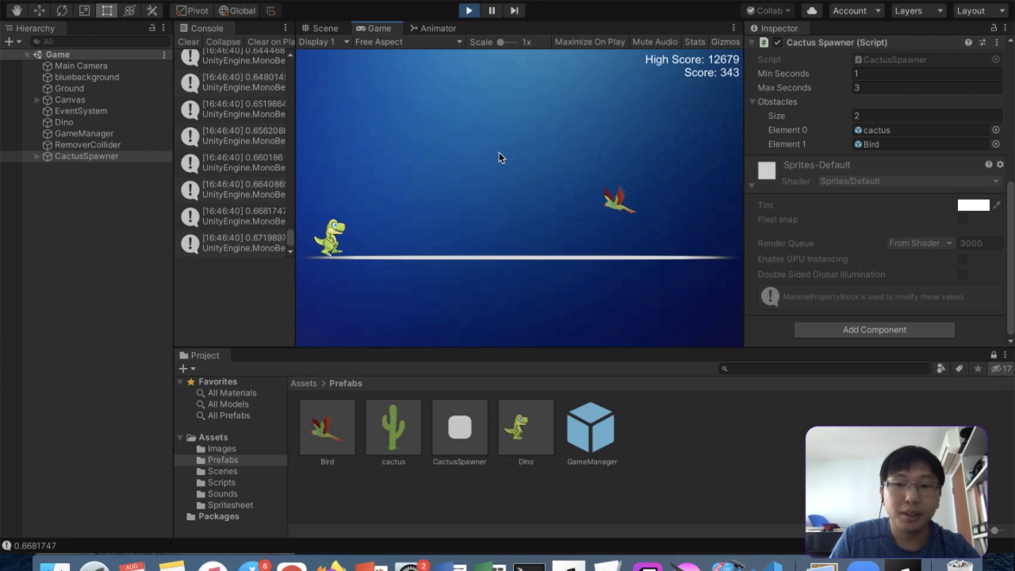
key("space")
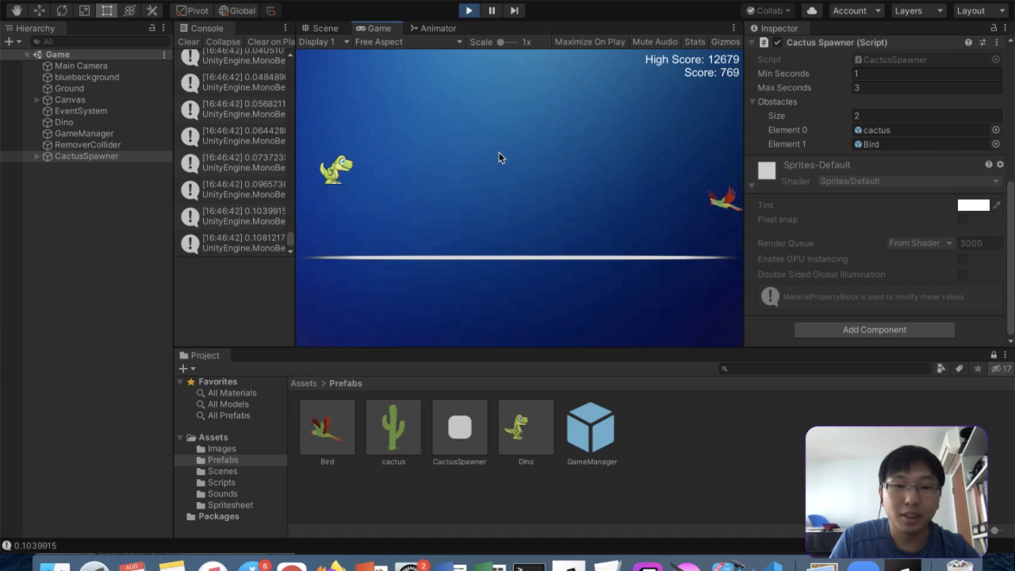
key("space")
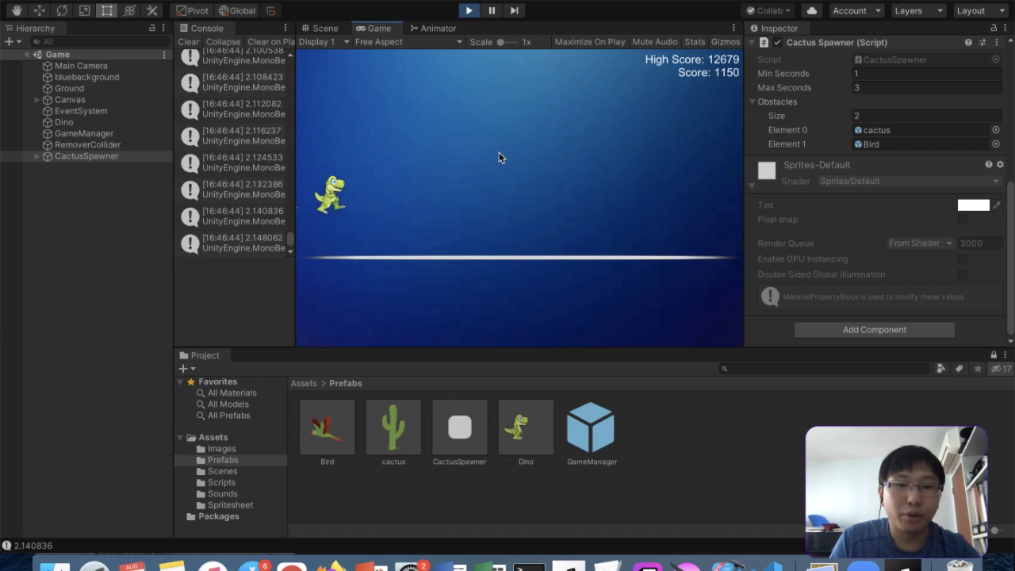
key("space")
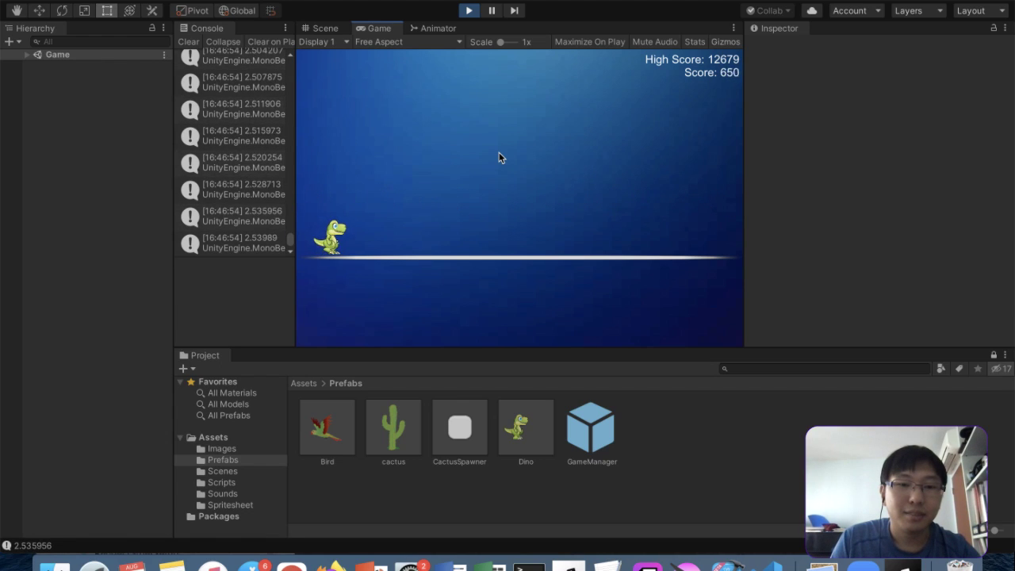
key("space")
key("space")
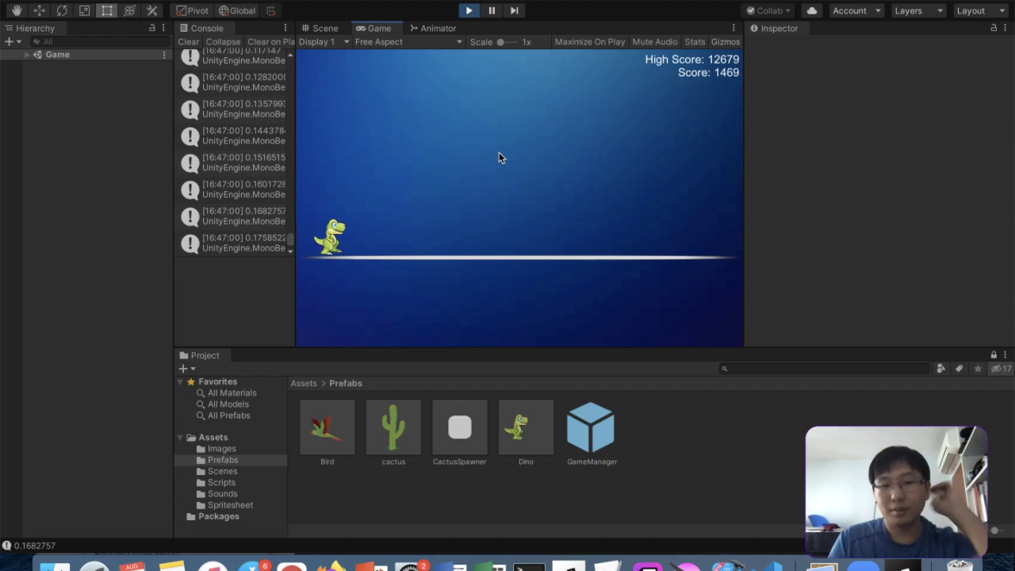
Continue the play test by jumping the dino over the incoming obstacles, and stop the game
key("space")
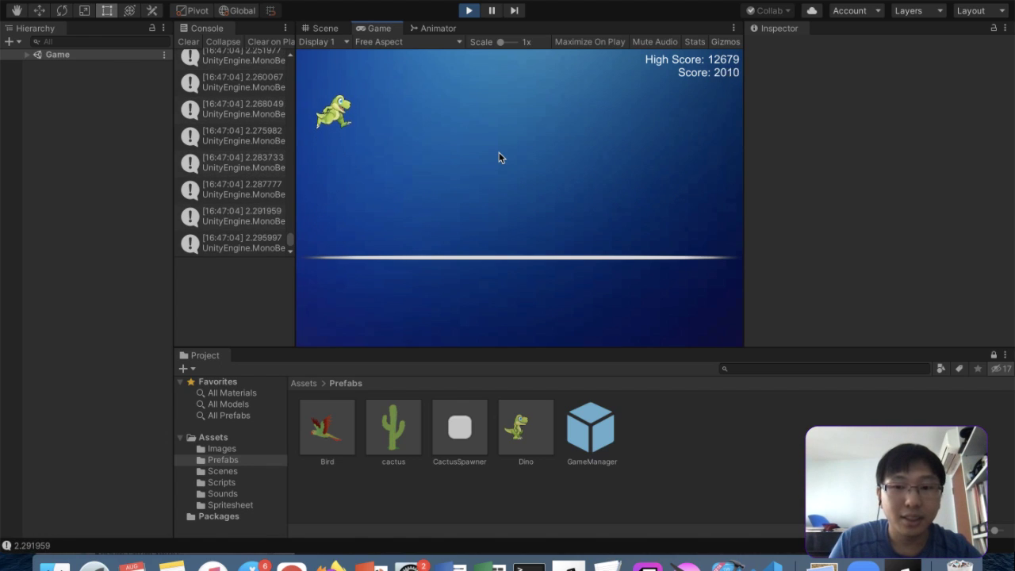
key("space")
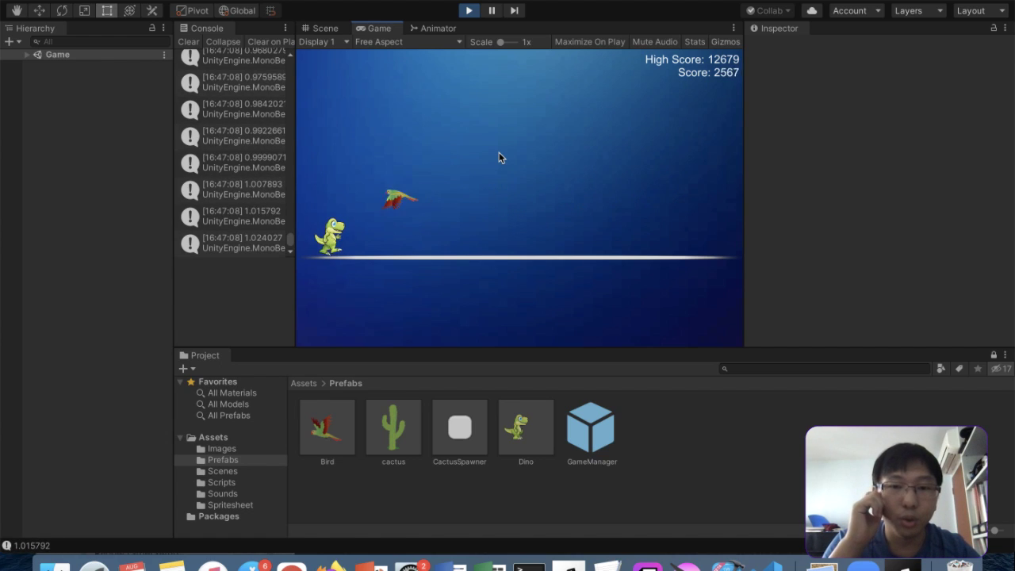
key("space")
key("space")
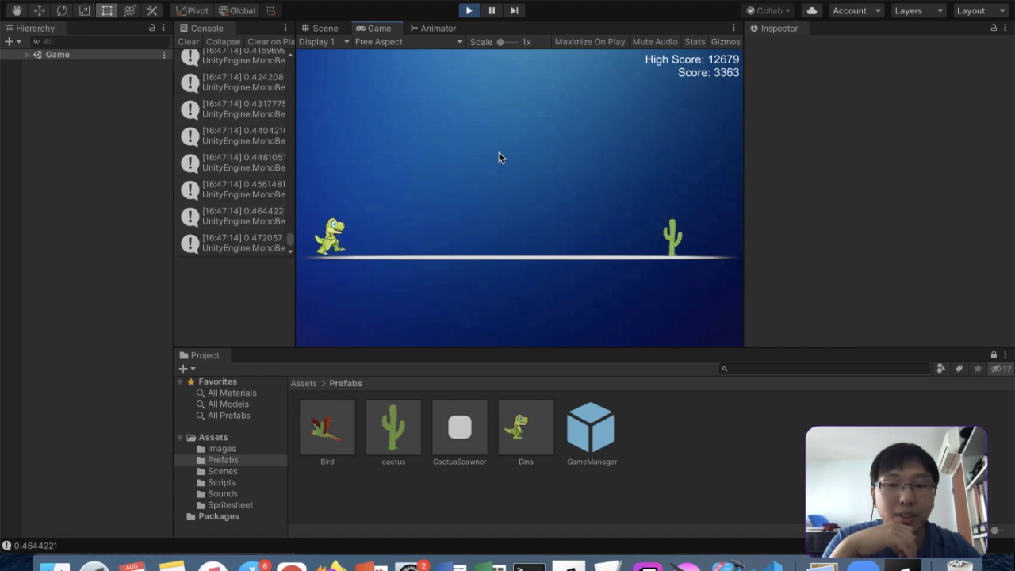
key("space")
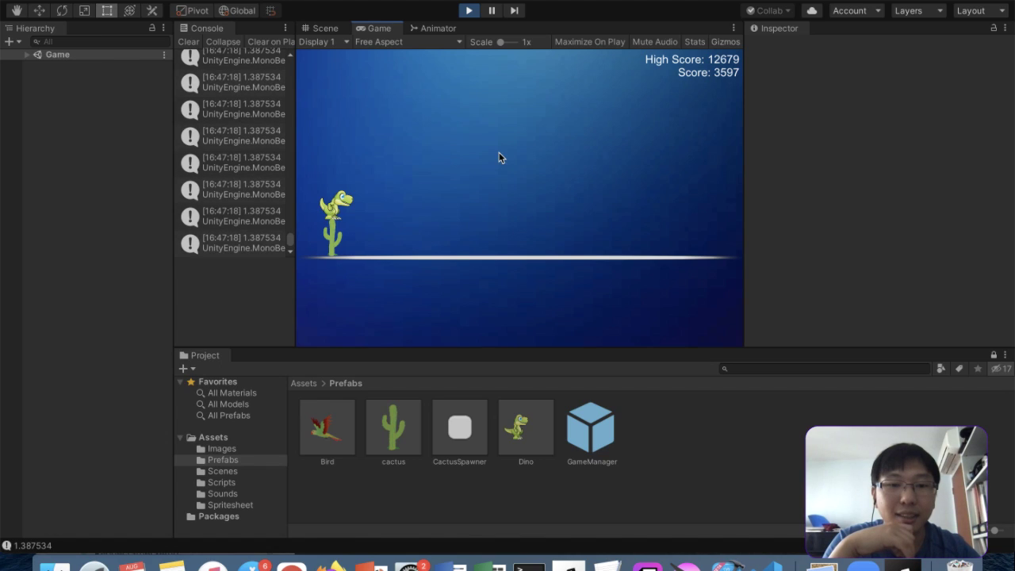
key("space")
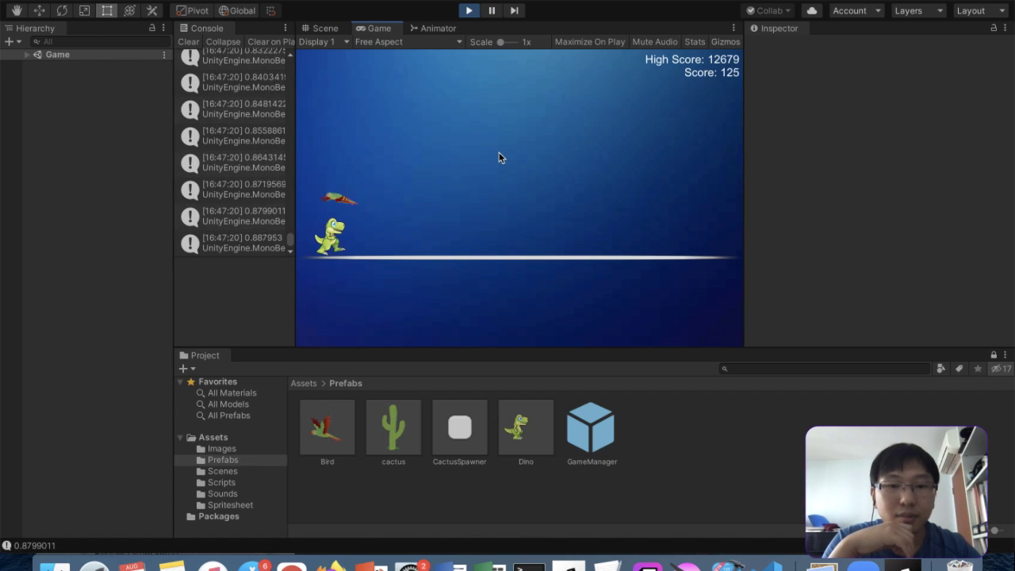
key("space")
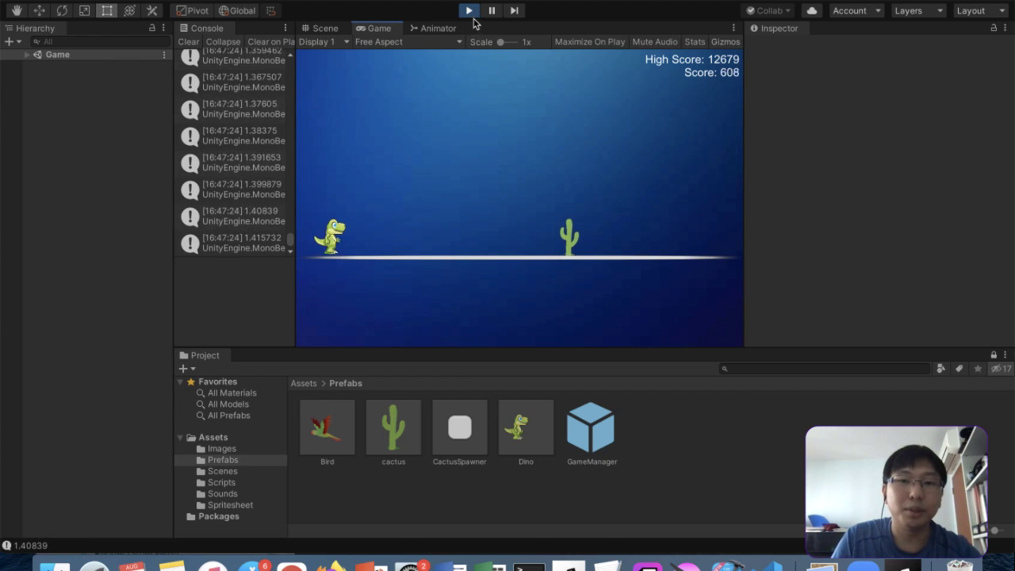
left_click(469, 10)
In the GameManager script, set the score divisor in GetSpeed to 20 so the return line uses score/20
left_click(210, 474)
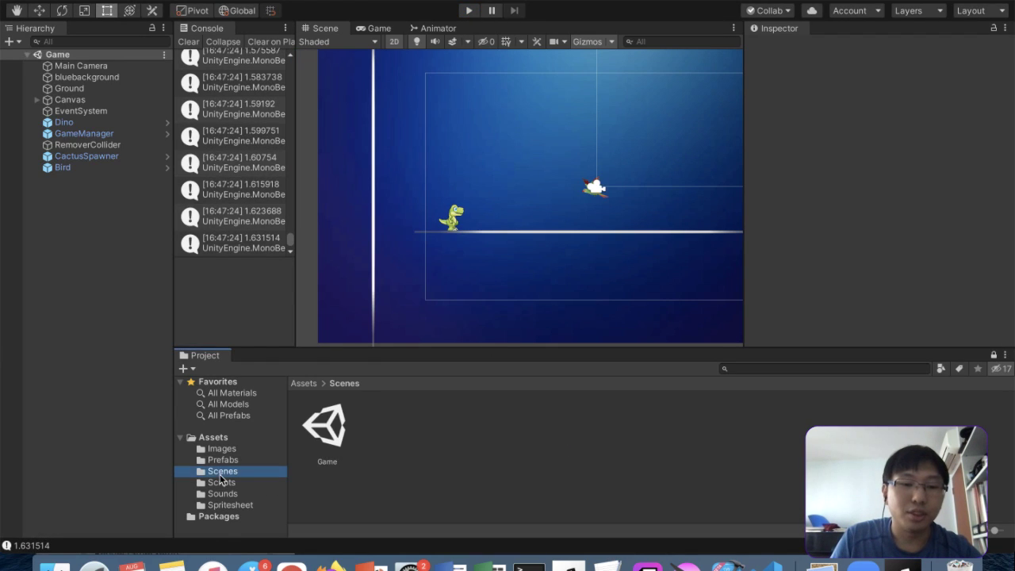
left_click(218, 482)
double_click(456, 440)
scroll(762, 270, "down", 15)
scroll(762, 271, "up", 2)
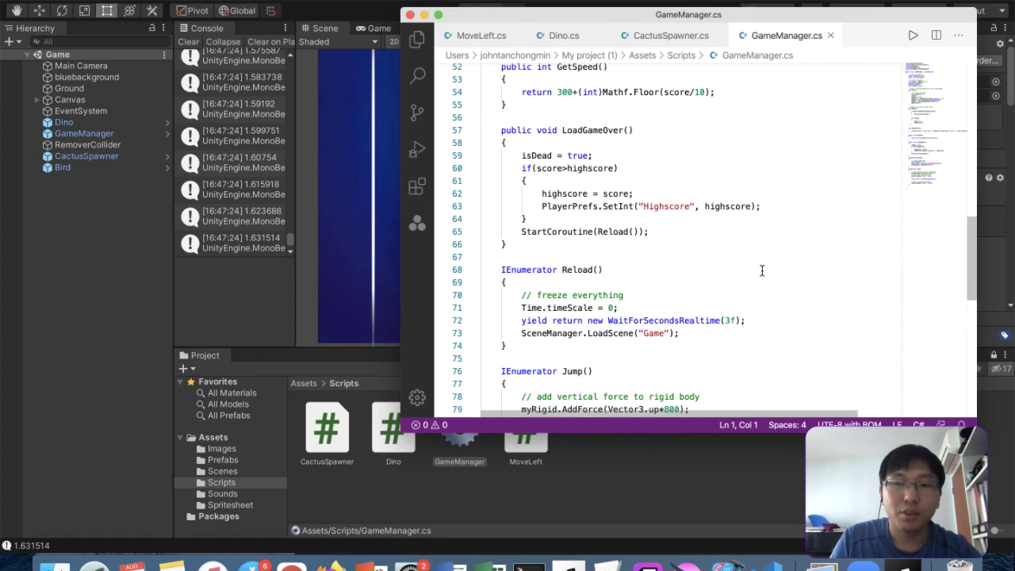
left_click(699, 121)
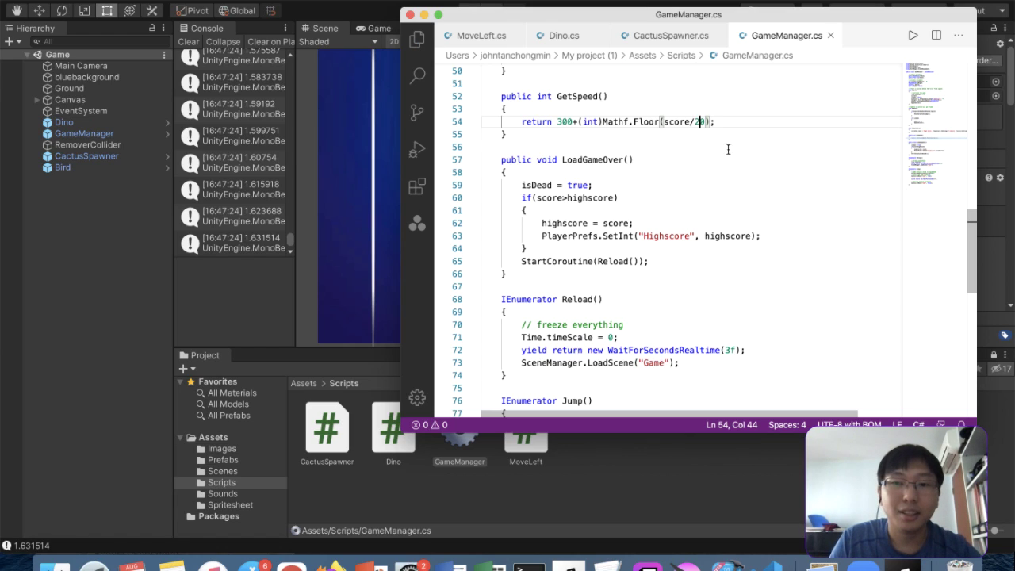
Return to Unity, run the game and keep the dino jumping past cacti and birds to test the new speed formula
left_click(349, 229)
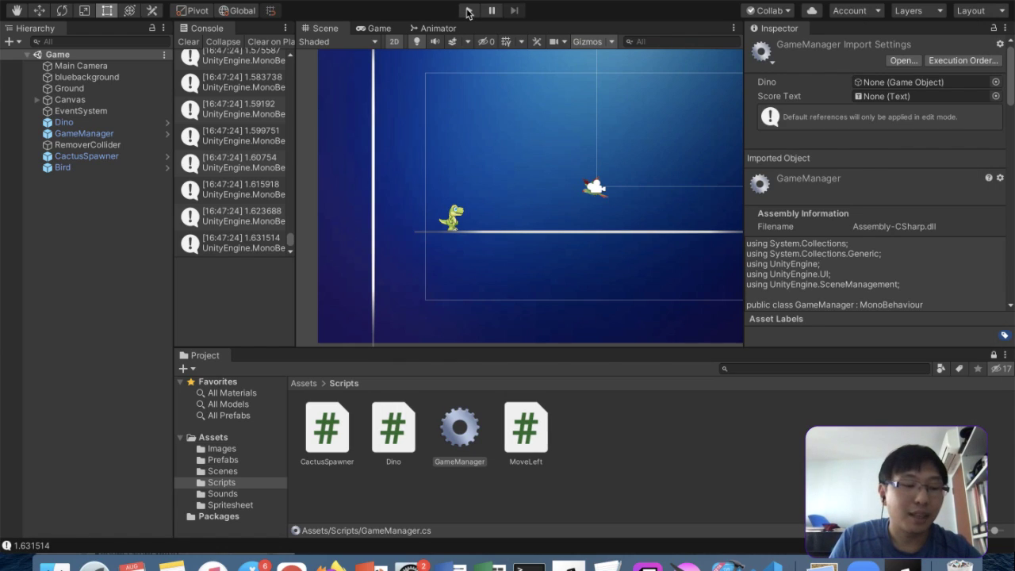
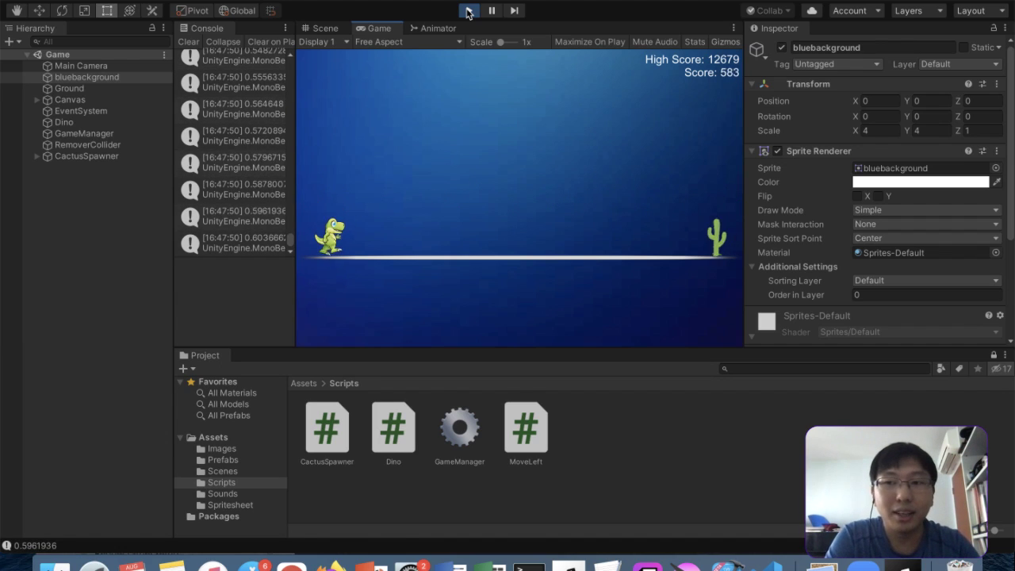
key("space")
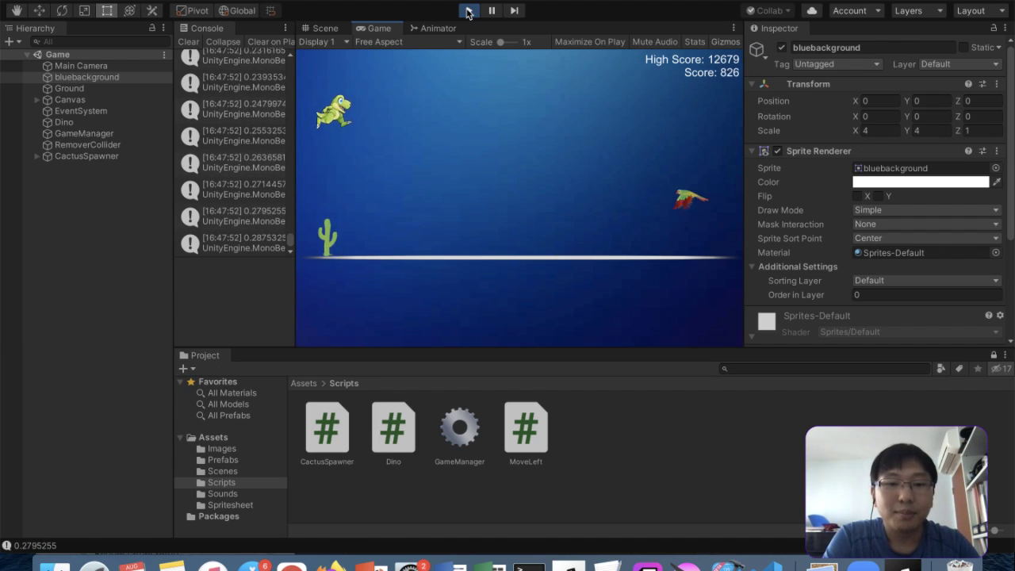
key("space")
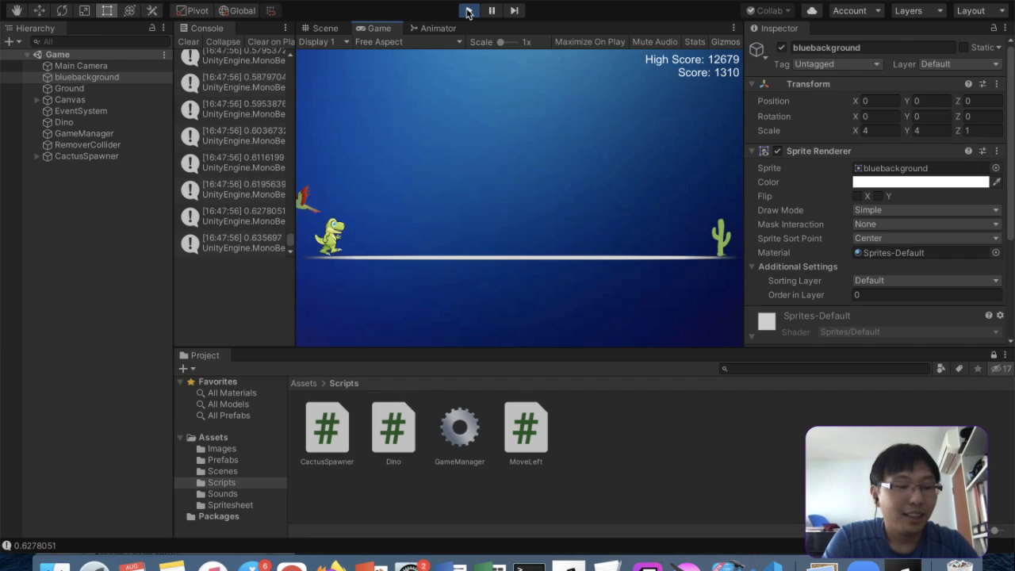
key("space")
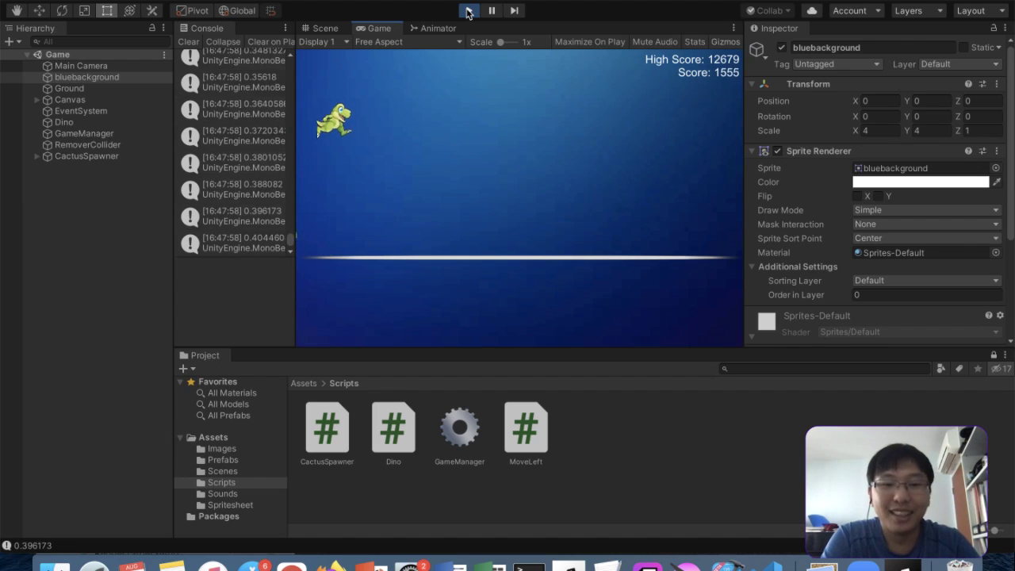
key("space")
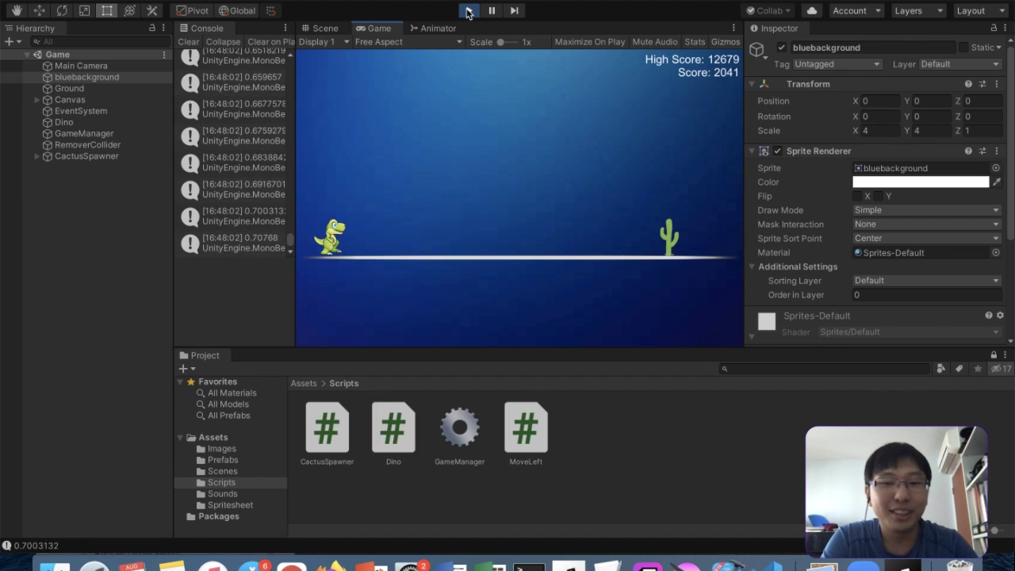
key("space")
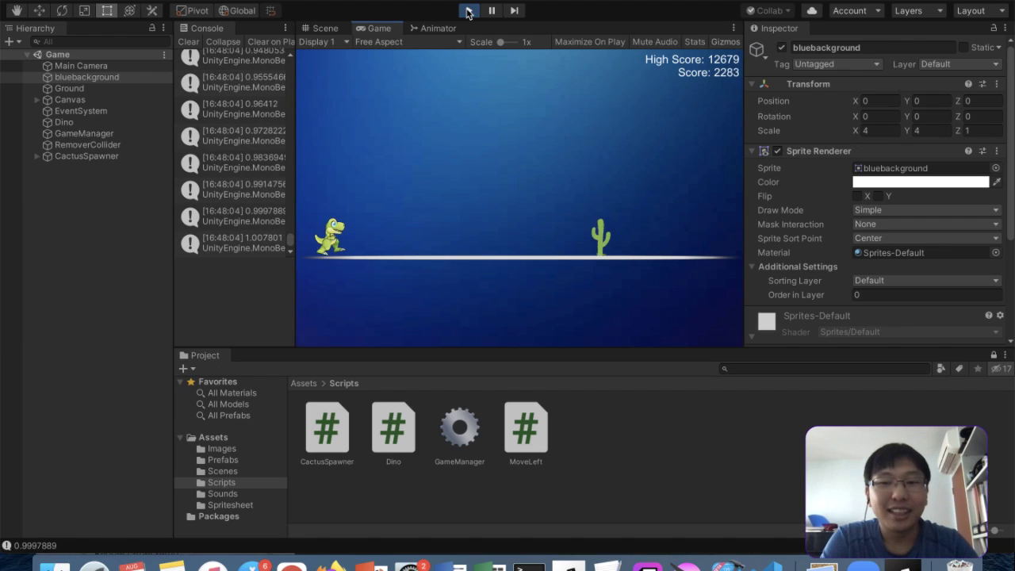
key("space")
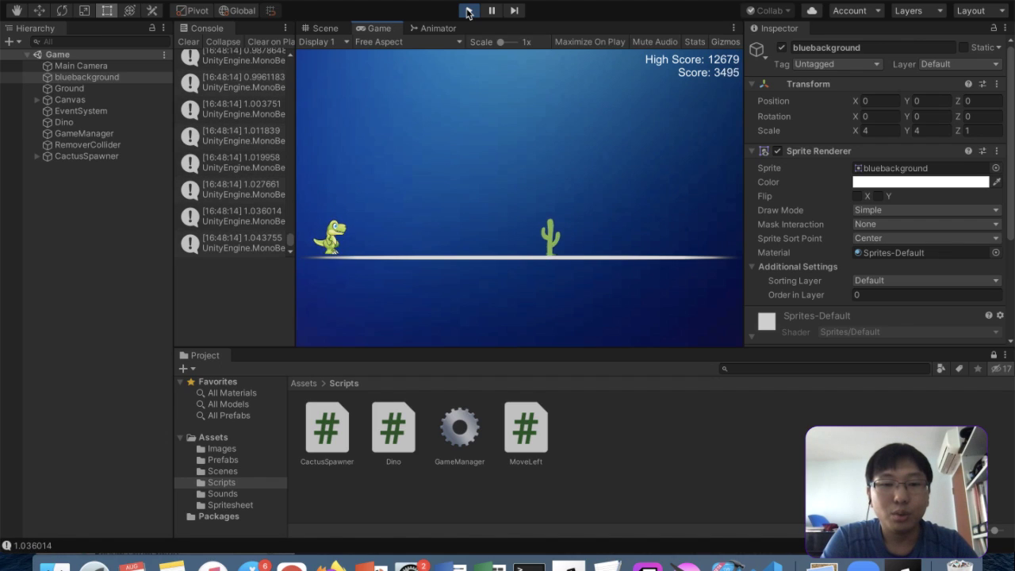
key("space")
key("space")
key("space")
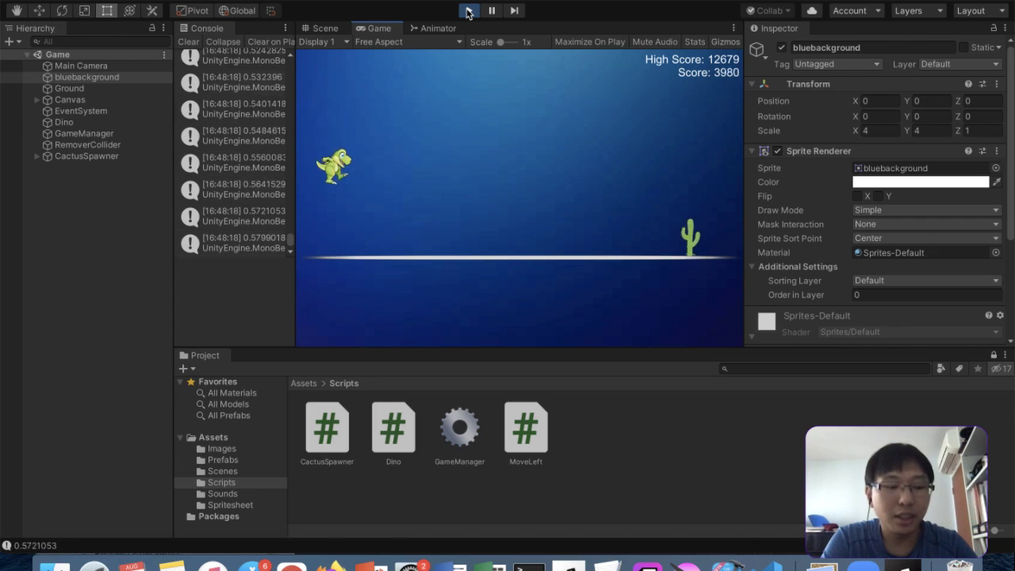
key("space")
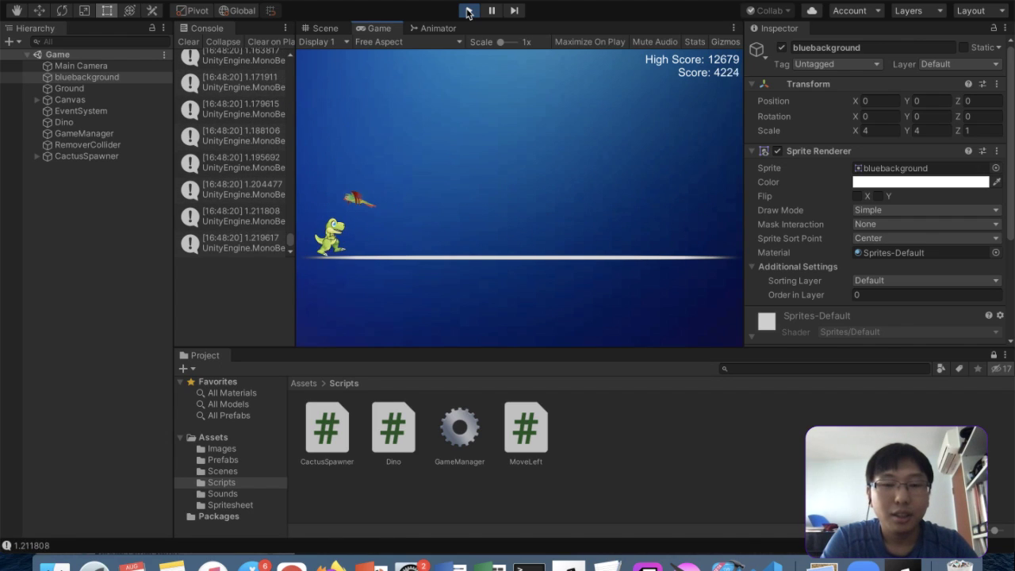
key("space")
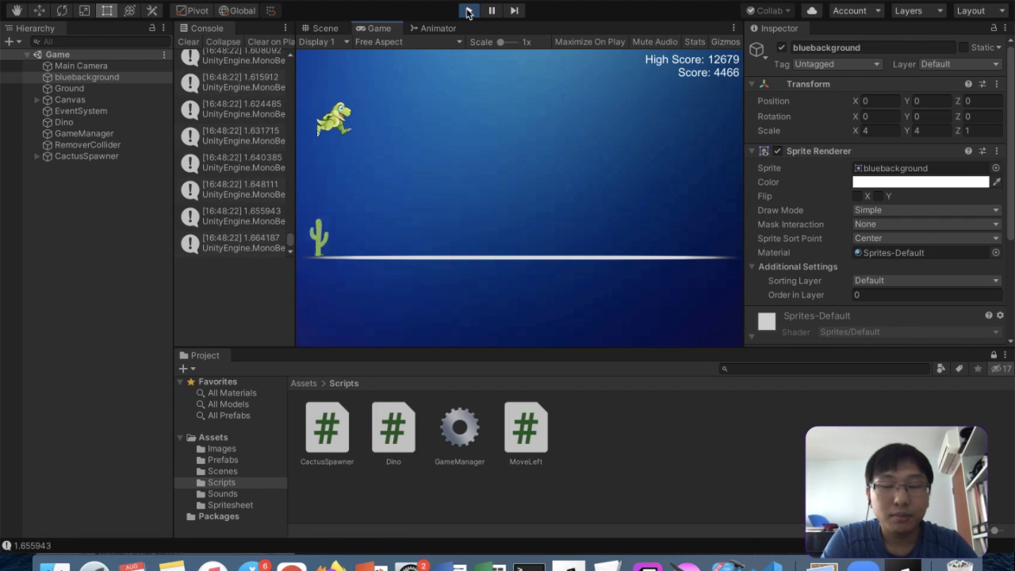
key("space")
key("space")
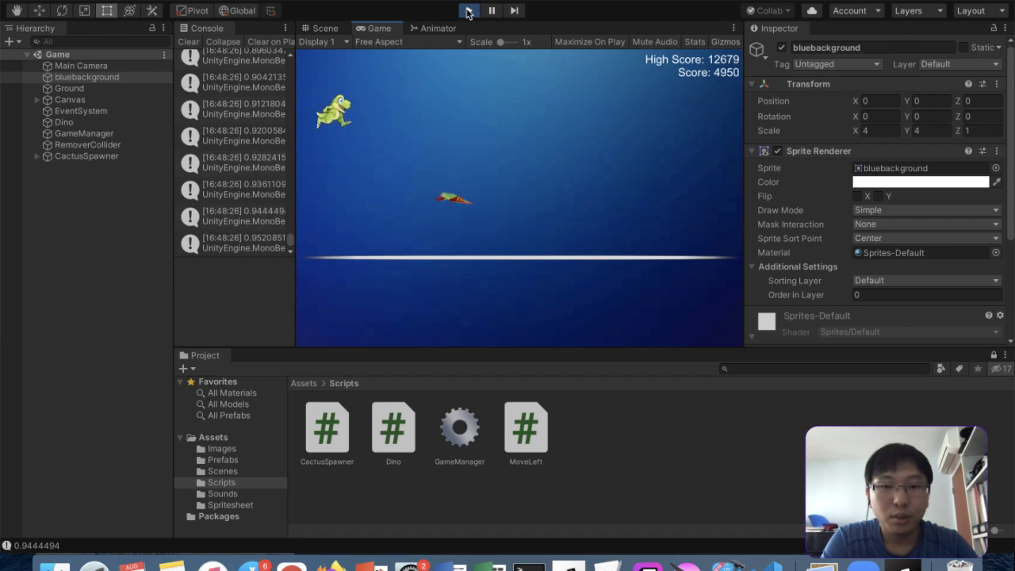
key("space")
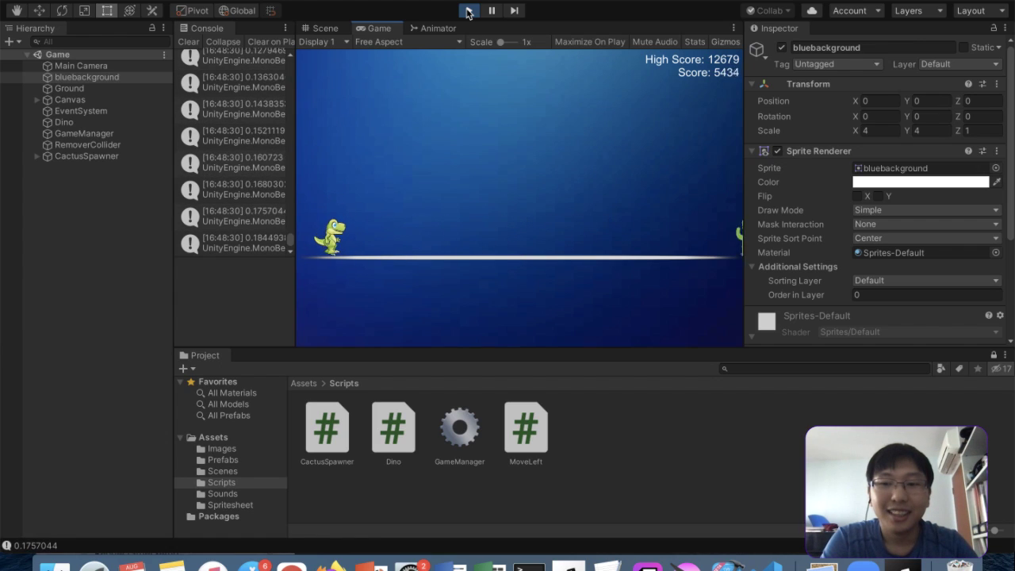
key("space")
key("space")
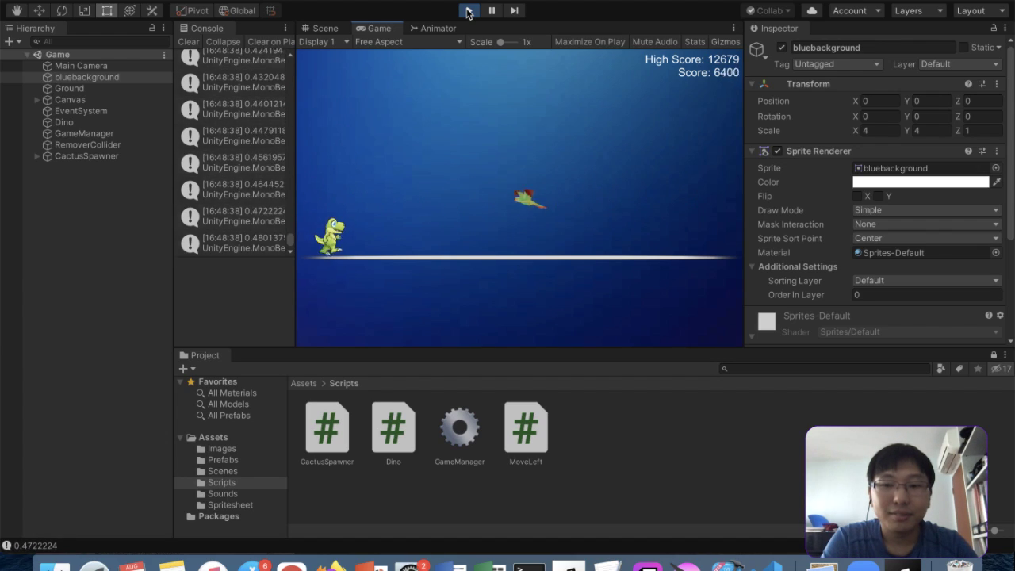
key("space")
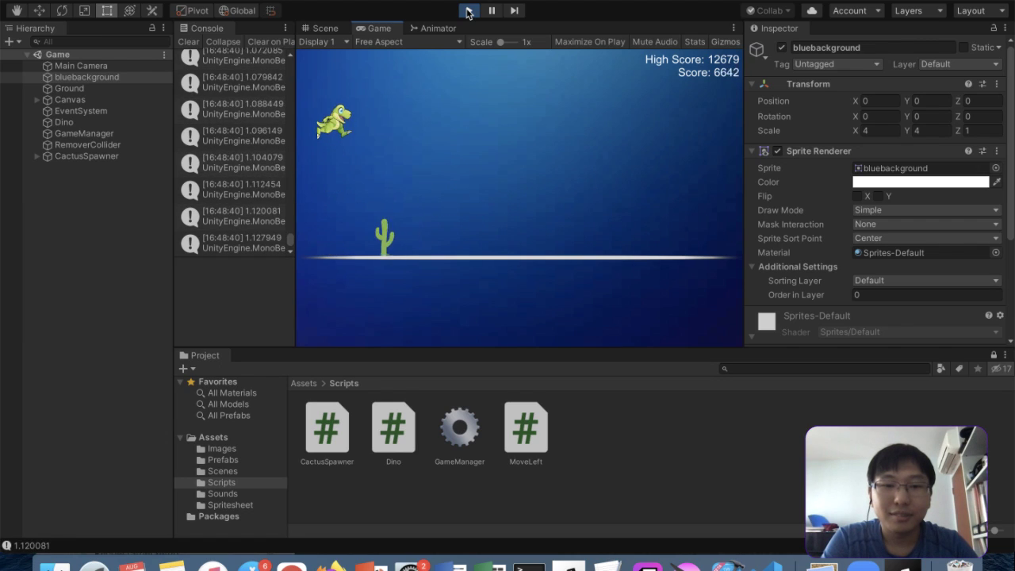
key("space")
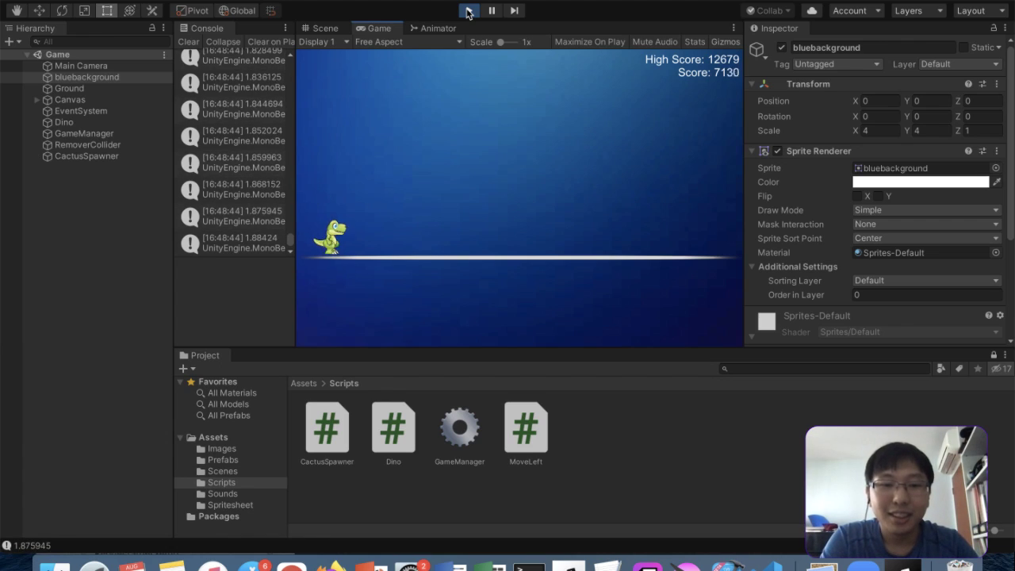
key("space")
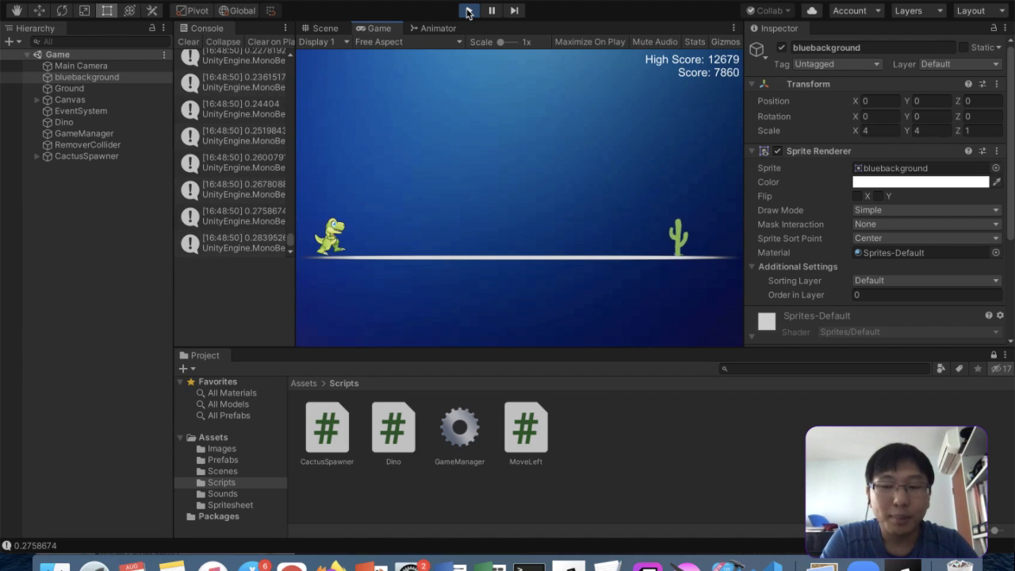
key("space")
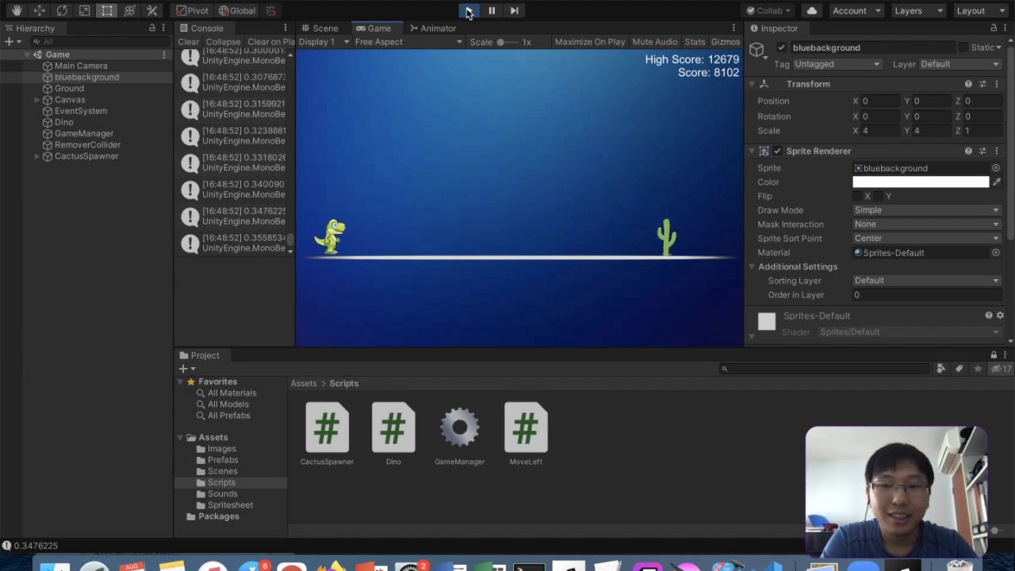
key("space")
key("space")
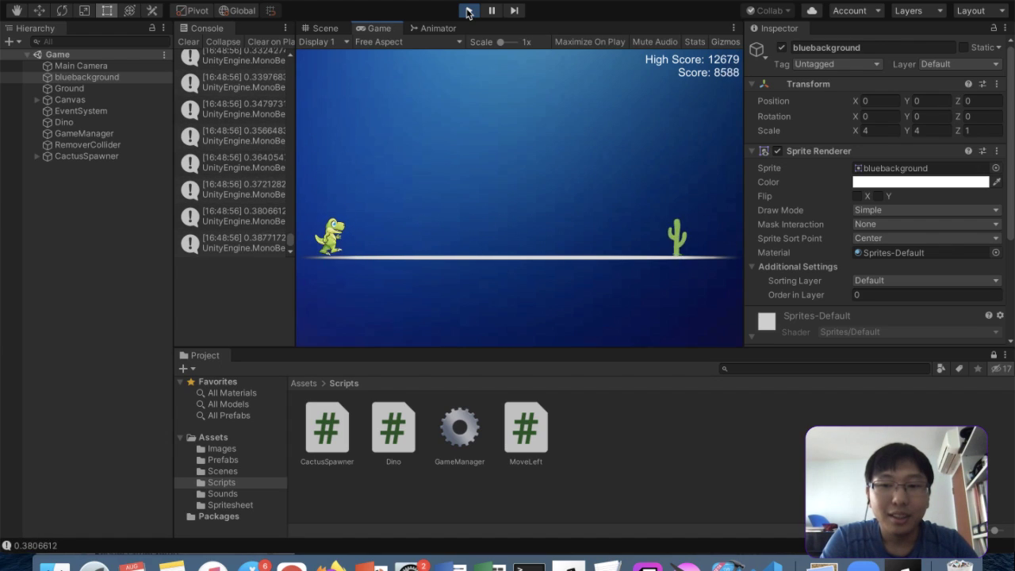
key("space")
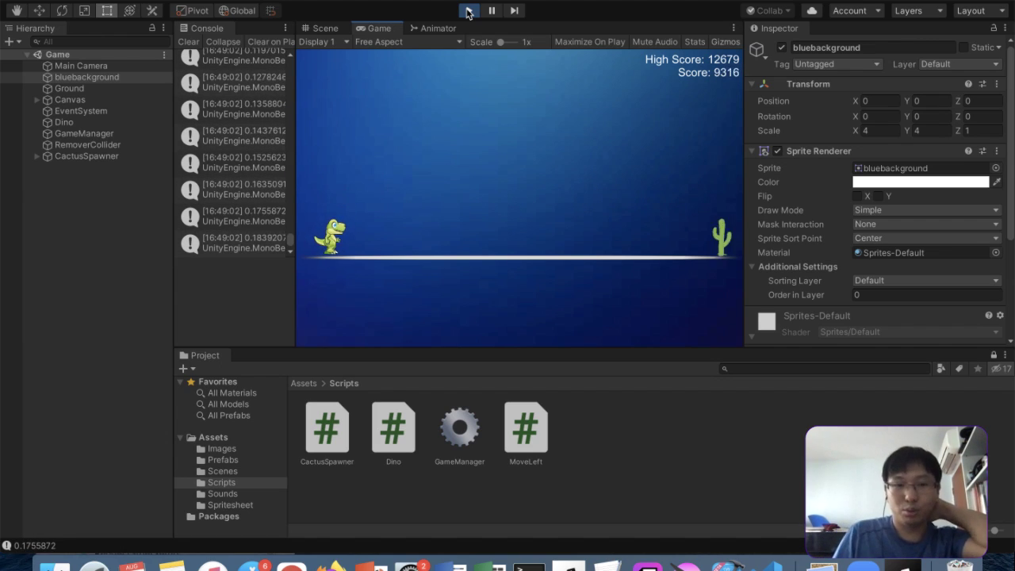
key("space")
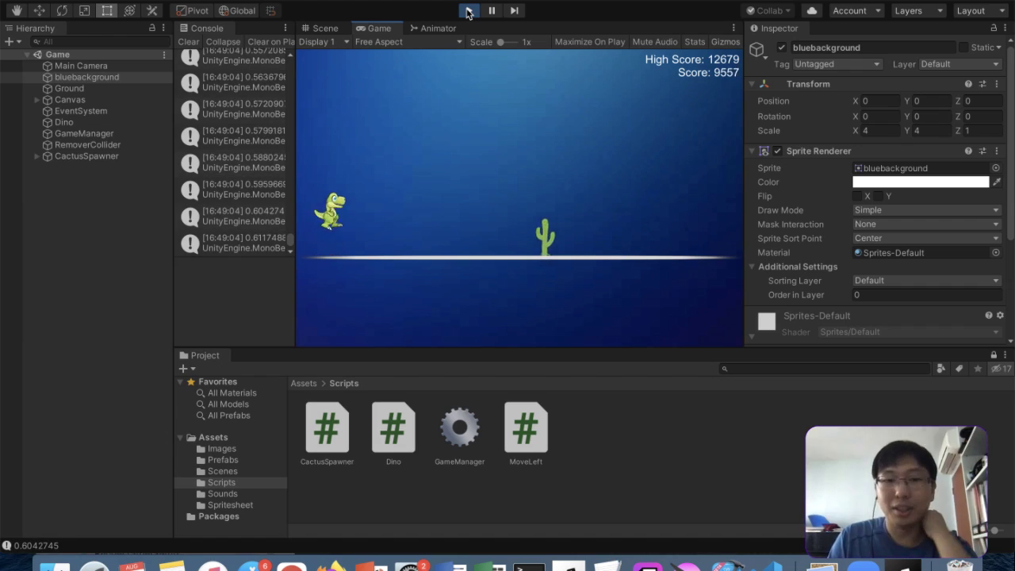
key("space")
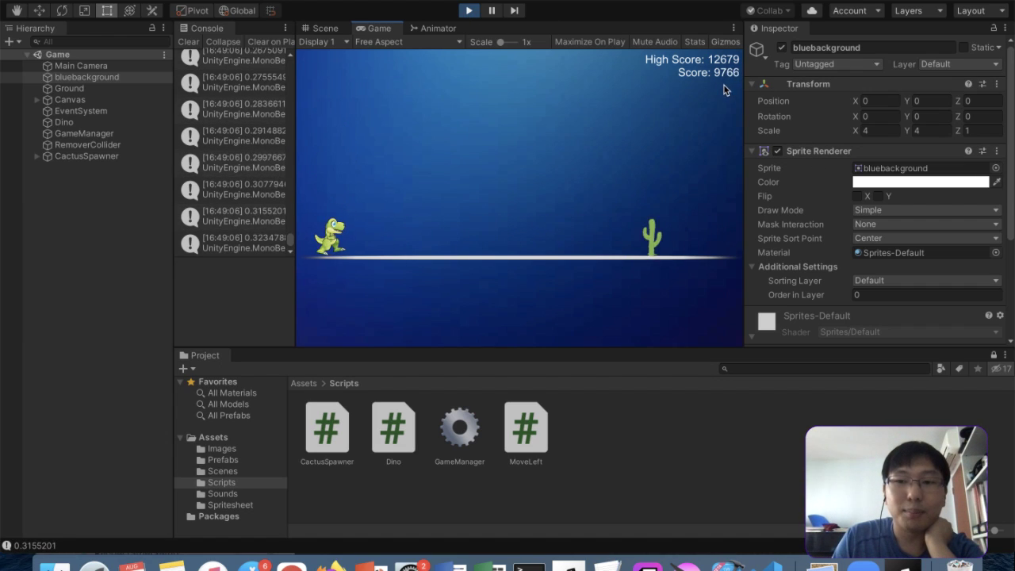
key("space")
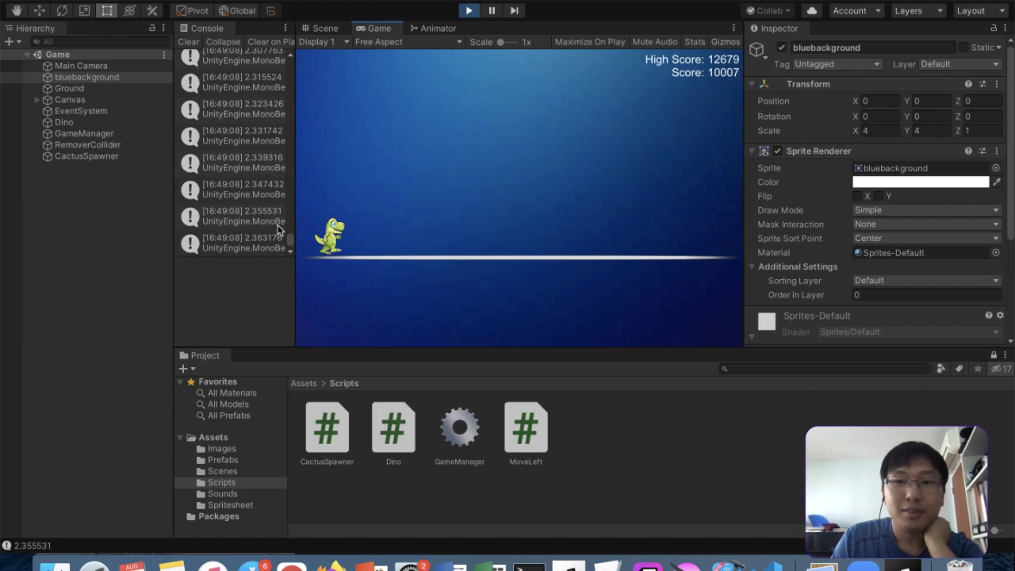
key("space")
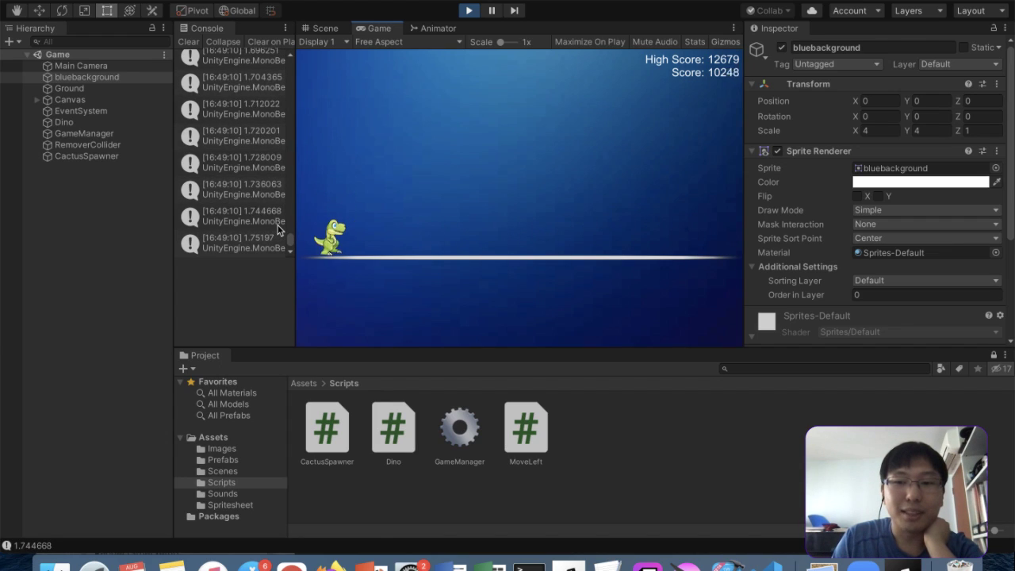
key("space")
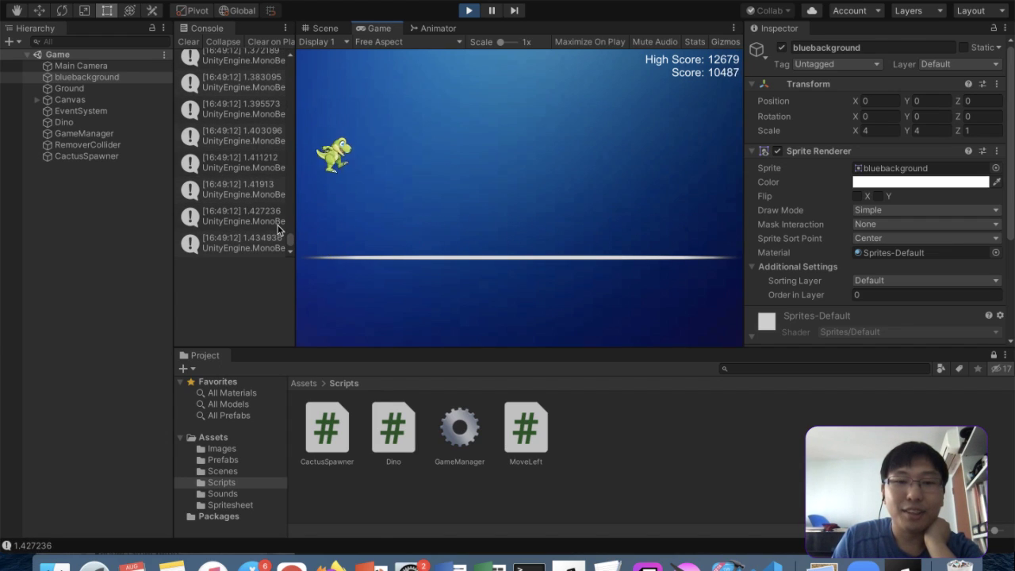
key("space")
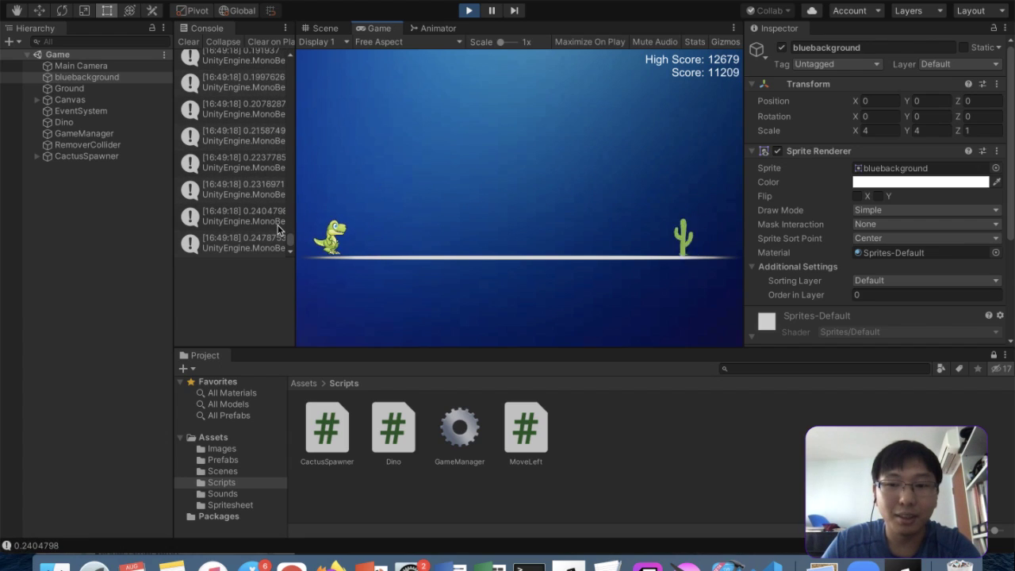
Continue the running play test by jumping the dino over each incoming obstacle to check how the game speed rises with score
key("space")
key("space")
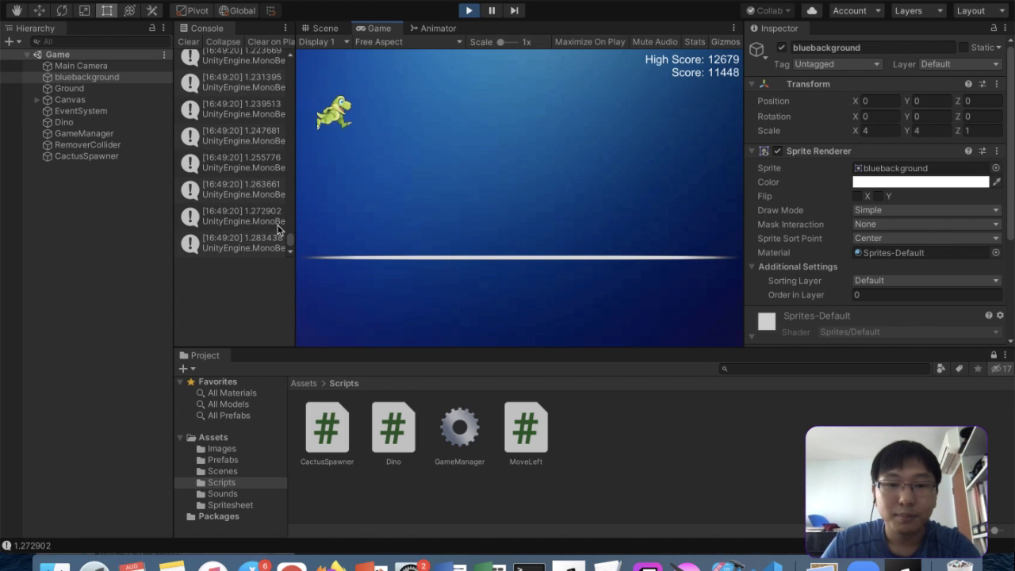
key("space")
key("space")
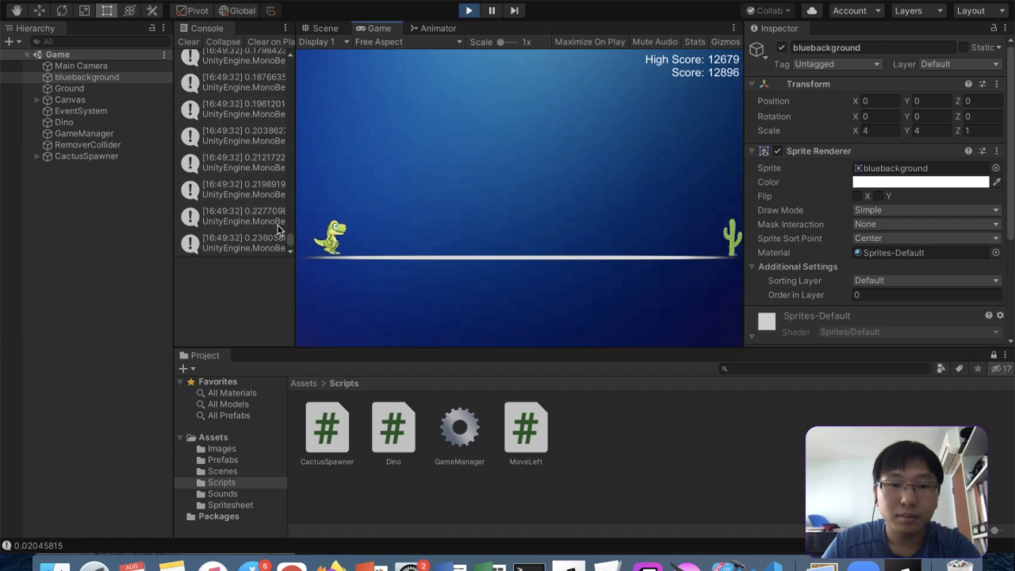
key("space")
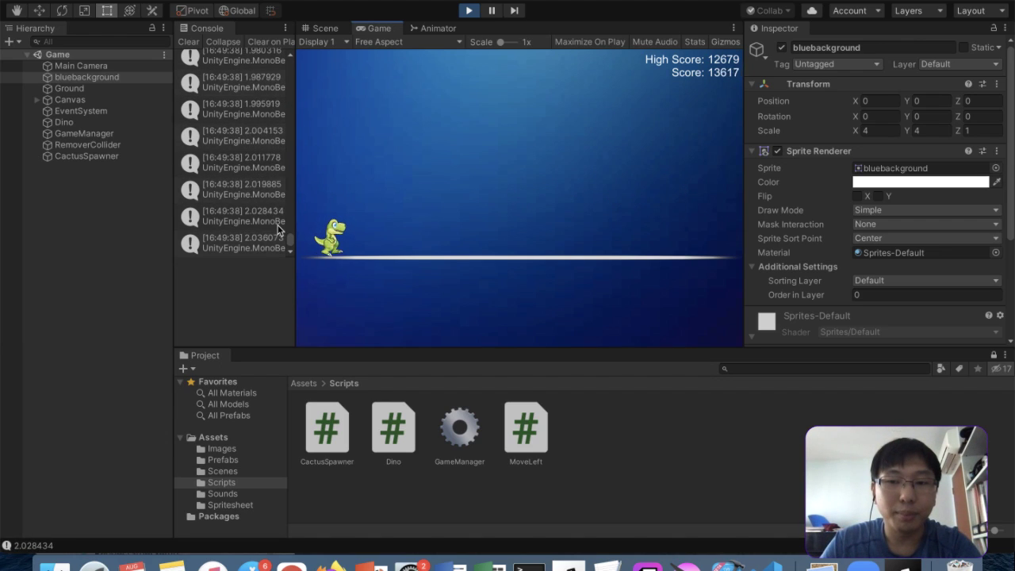
key("space")
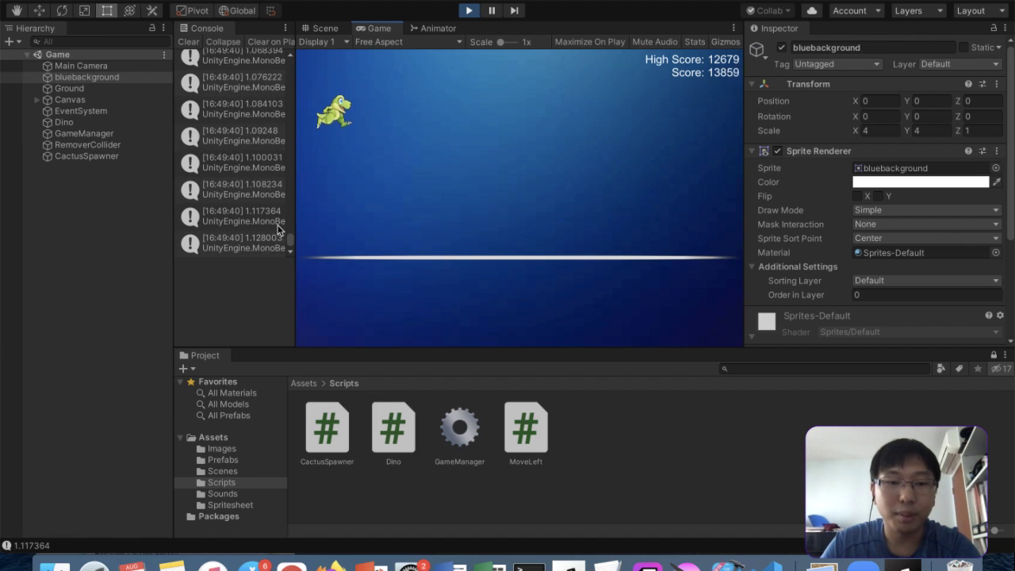
key("space")
key("space")
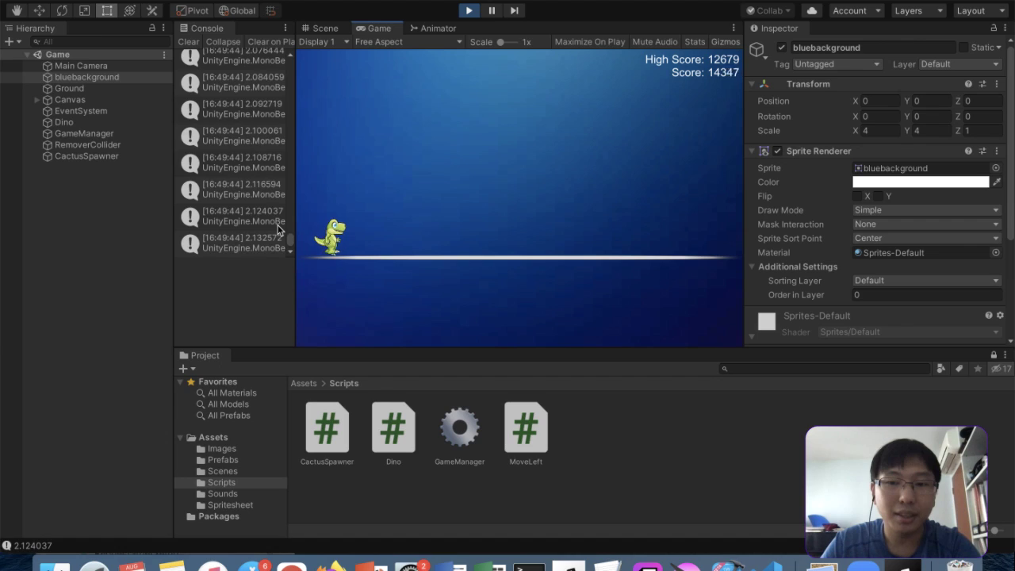
key("space")
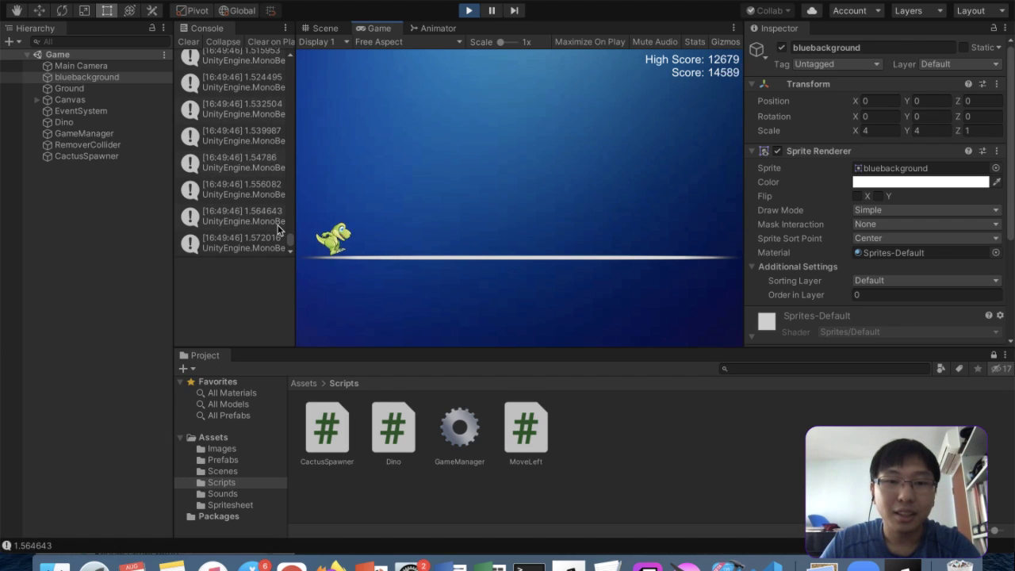
key("space")
key("space")
key("space")
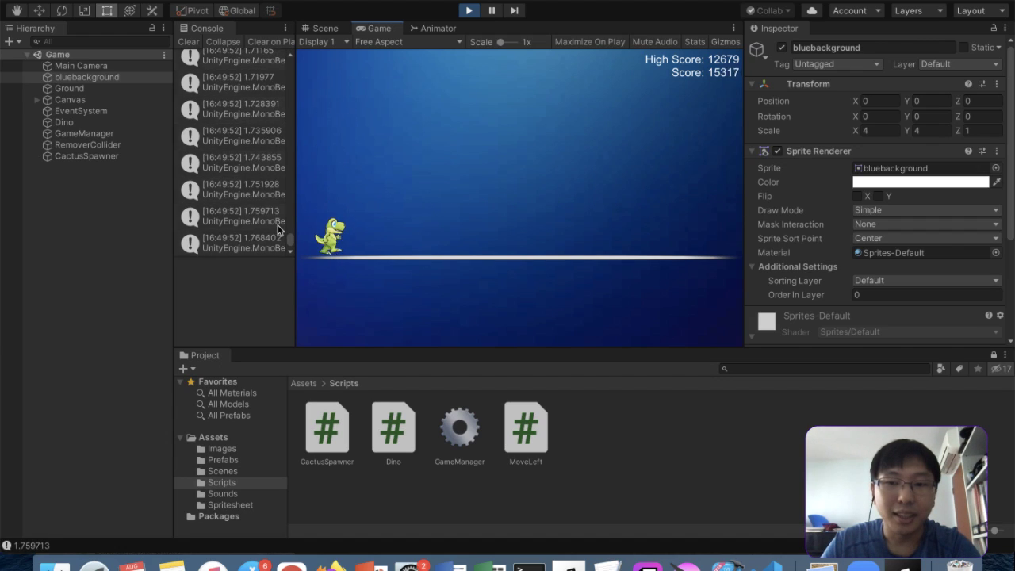
key("space")
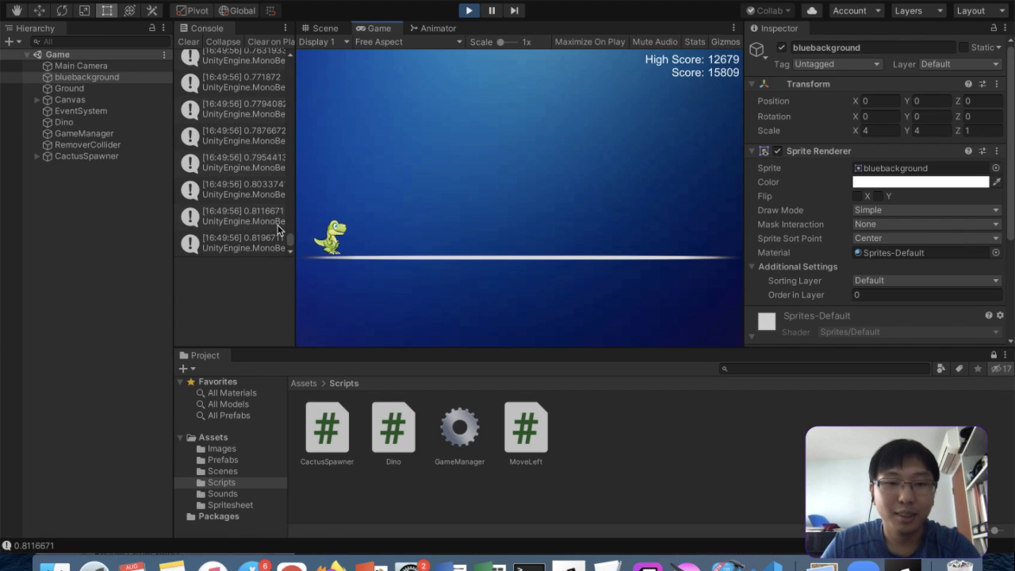
key("space")
key("space")
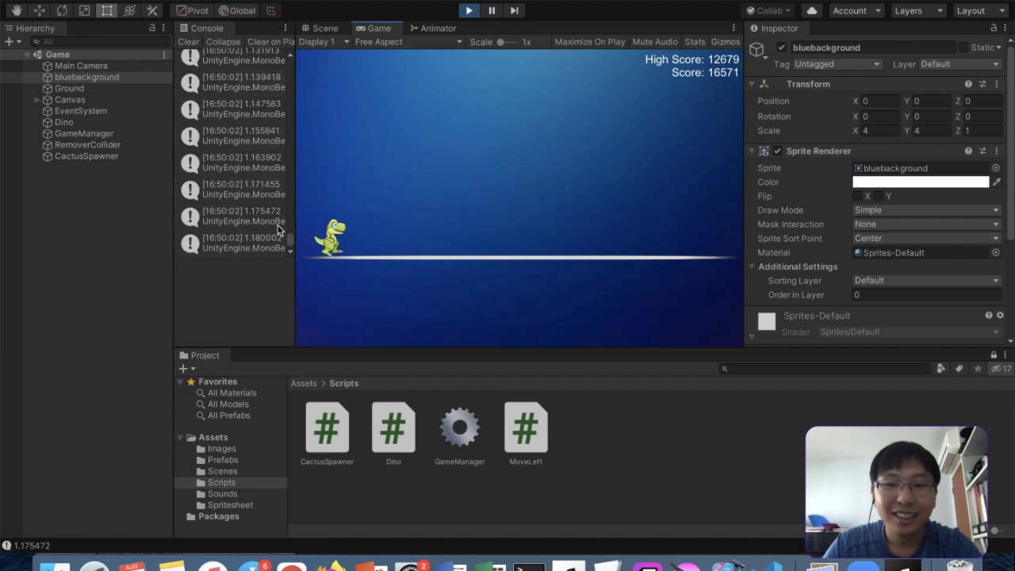
key("space")
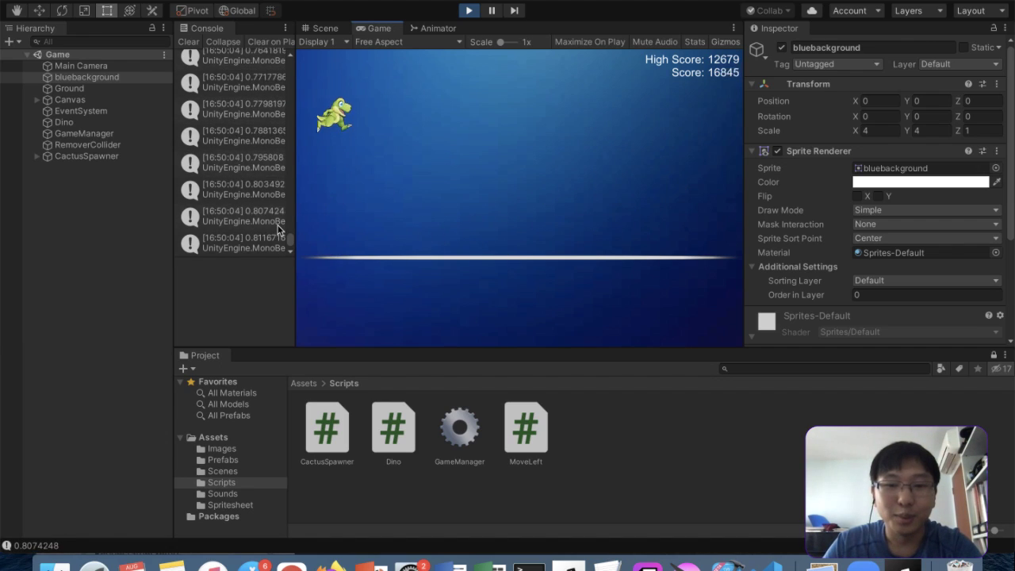
key("space")
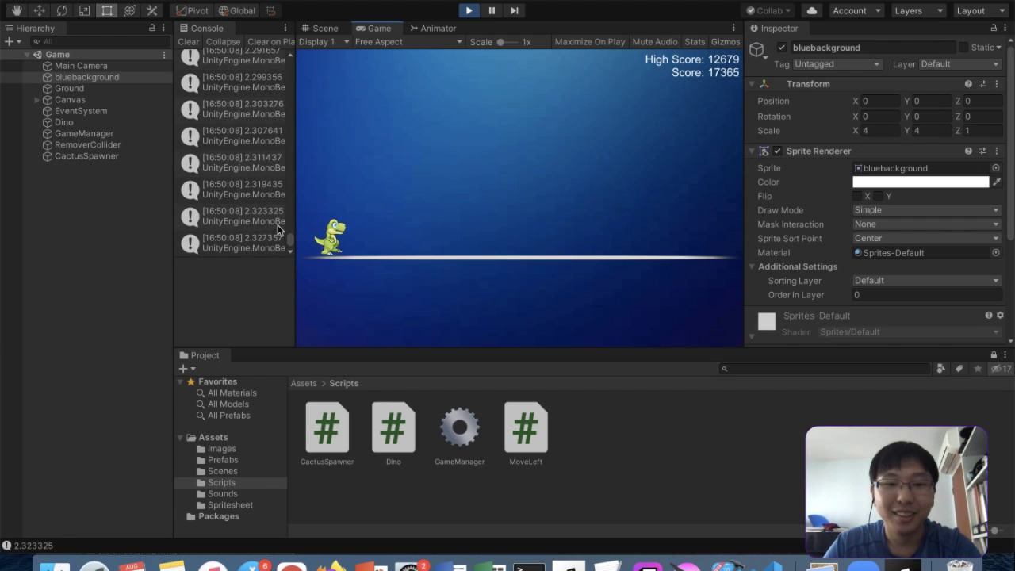
key("space")
key("space")
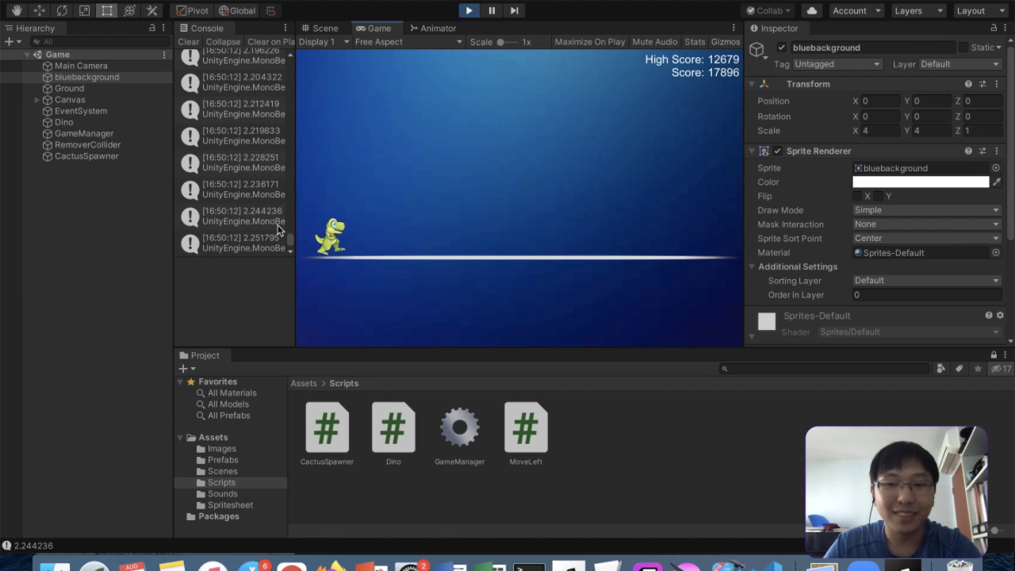
key("space")
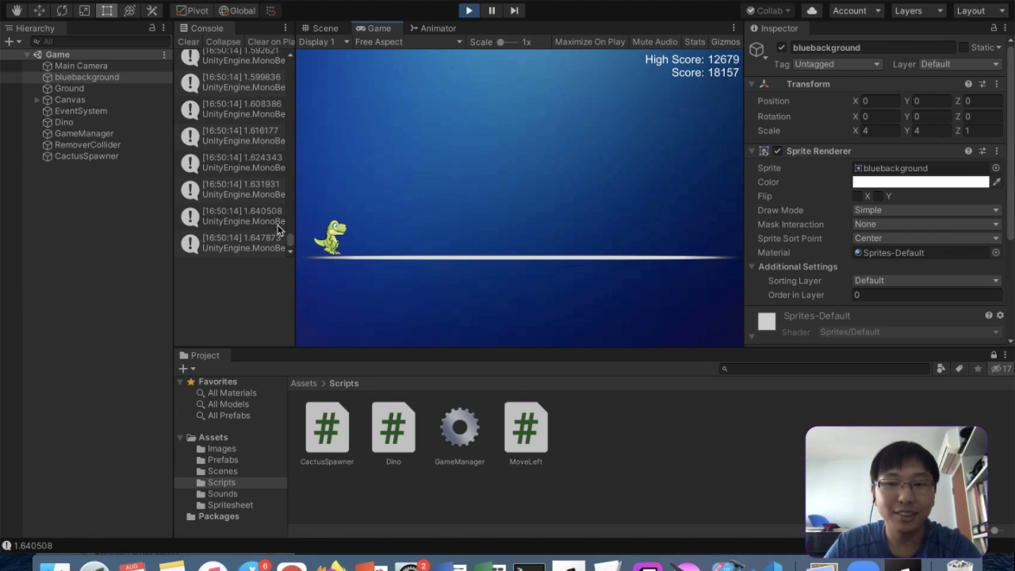
key("space")
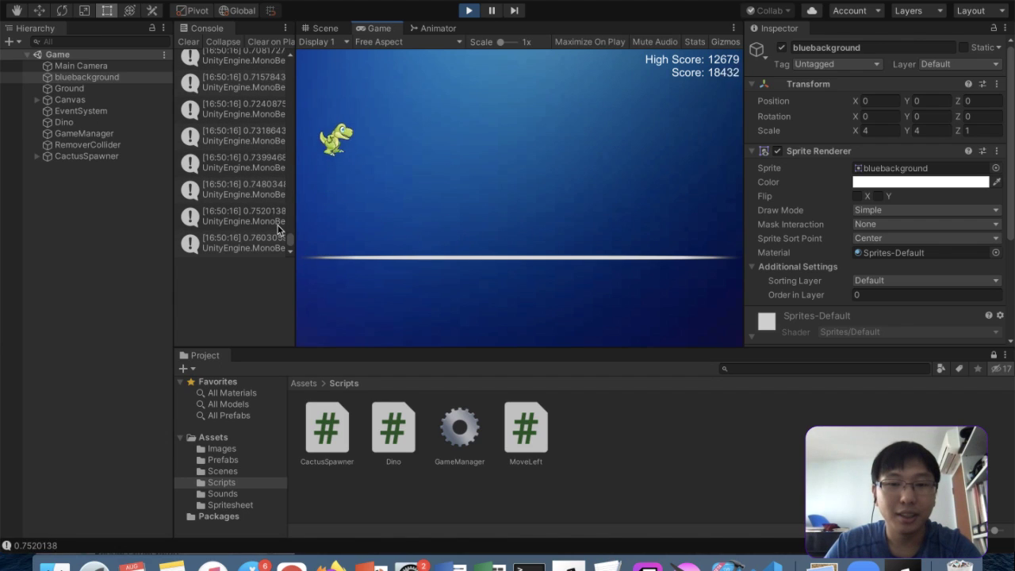
key("space")
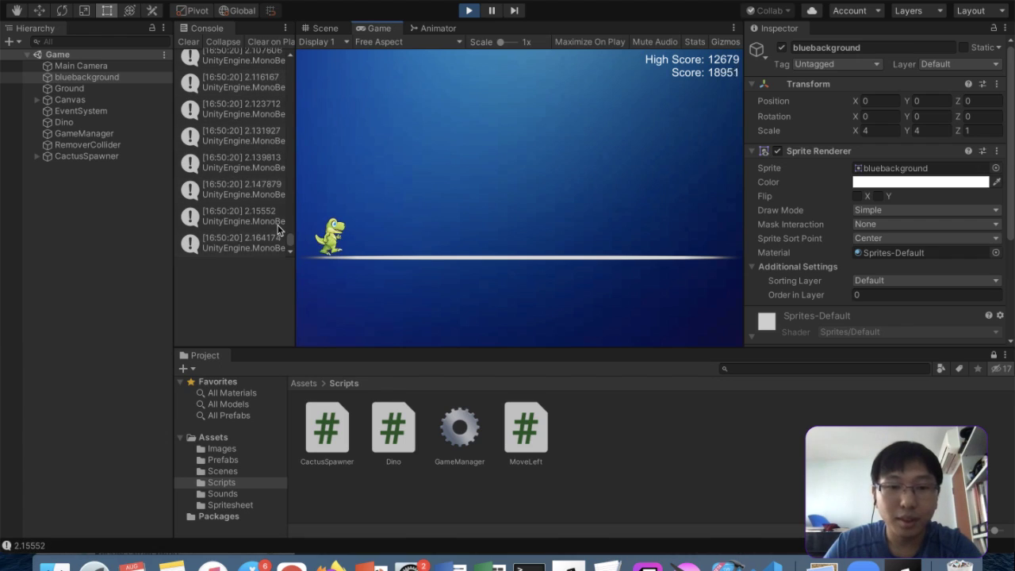
Test the dino's jump in the running game, and end the play test
key("space")
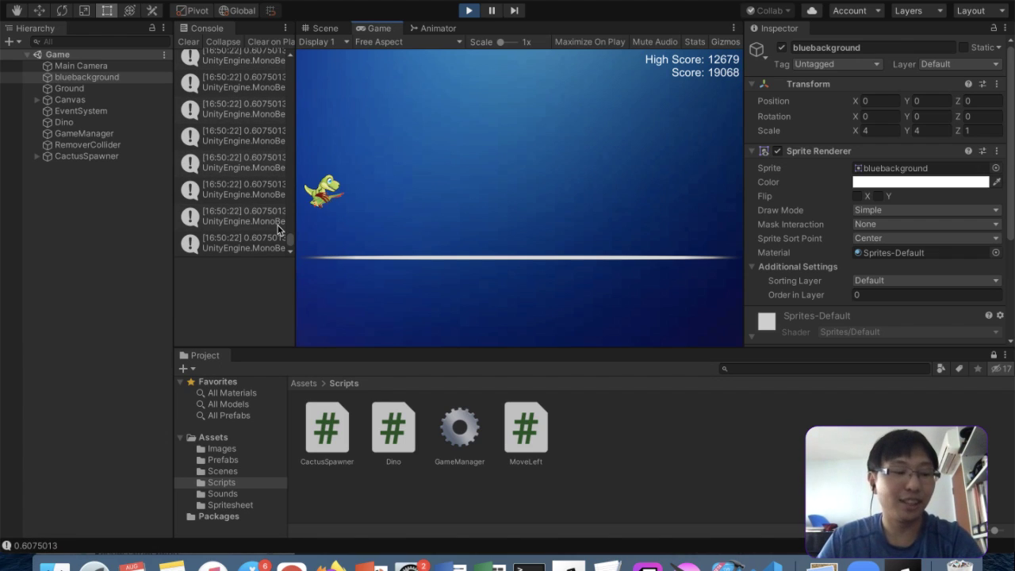
key("space")
left_click(468, 11)
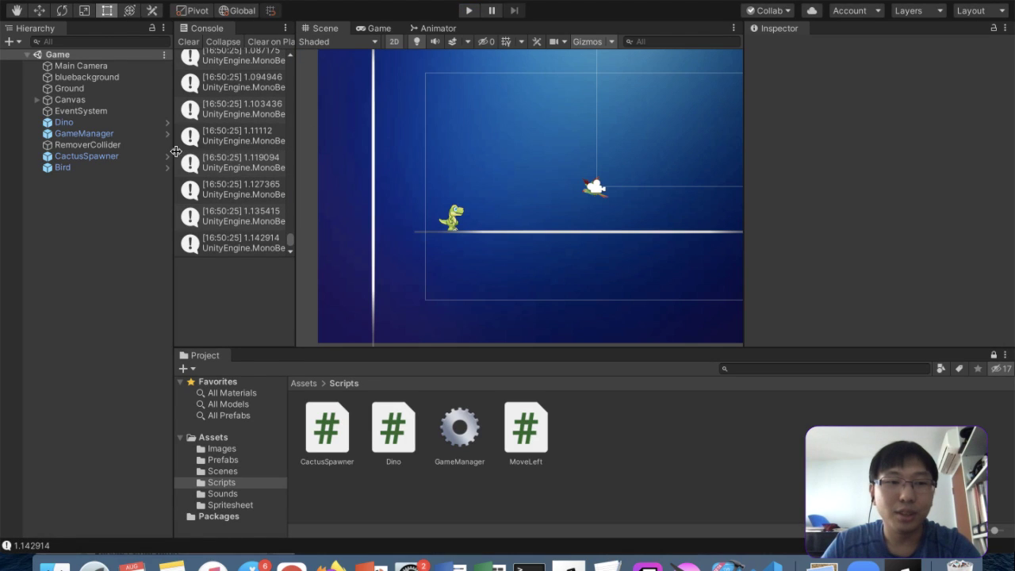
Delete the Bird object from the Game scene
left_click(61, 167)
right_click(97, 168)
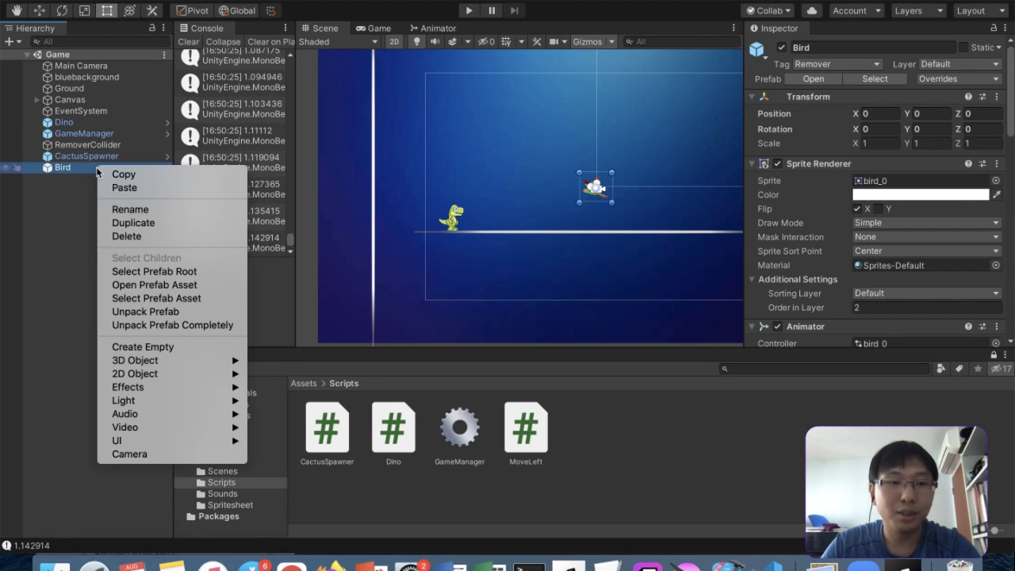
left_click(125, 236)
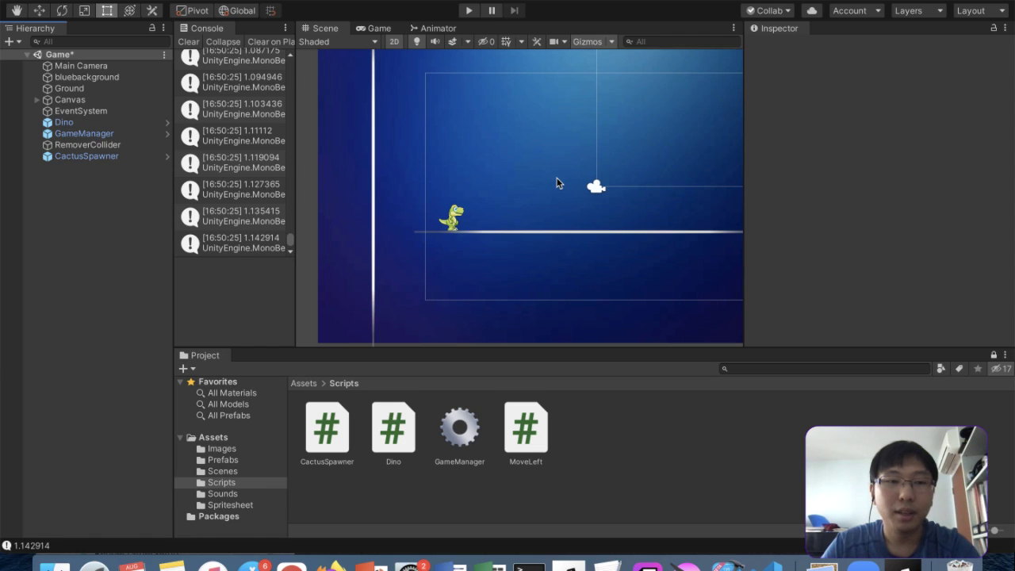
scroll(556, 183, "down", 3)
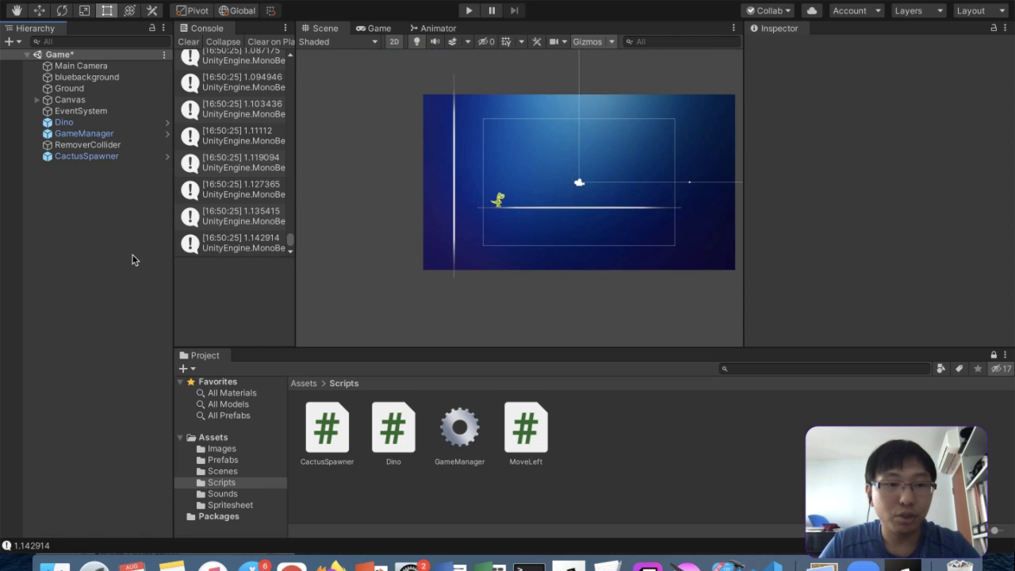
Examine where the CactusSpawner sits in the scene relative to the camera frame
double_click(79, 155)
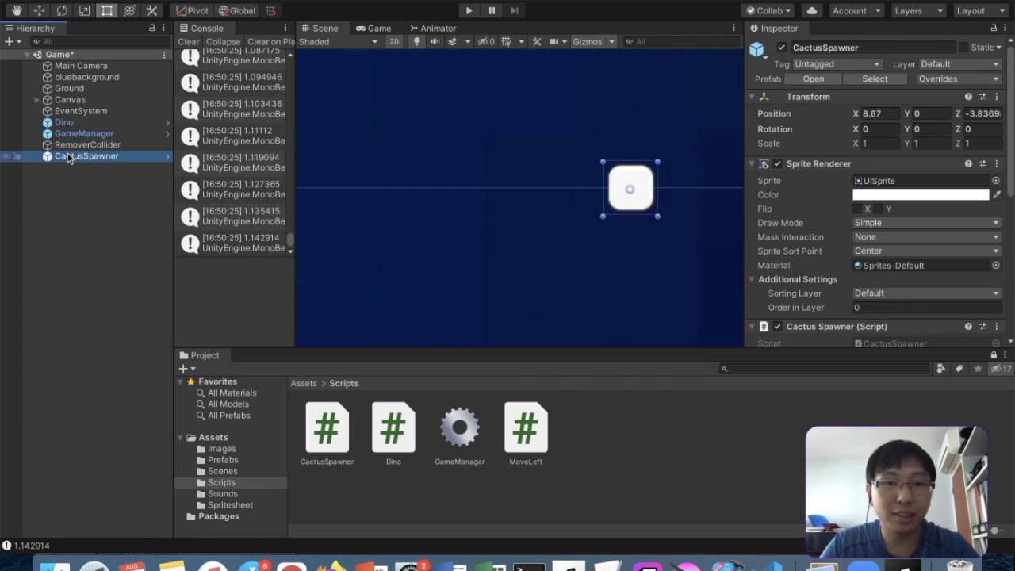
scroll(597, 219, "down", 5)
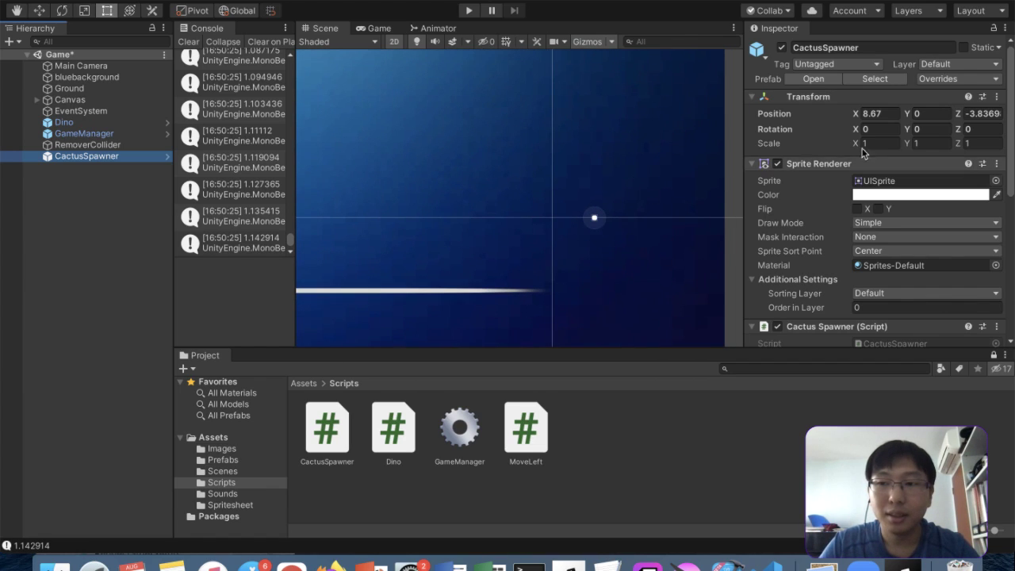
scroll(518, 339, "down", 1)
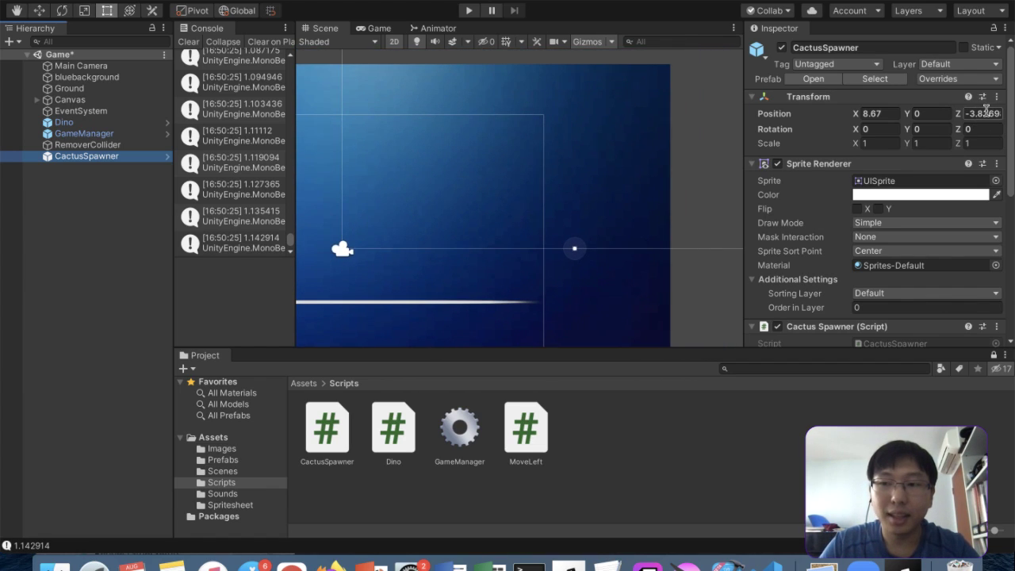
Undo the deletion of the Bird object
left_click(102, 229)
key("super+z")
key("super+z")
key("super+z")
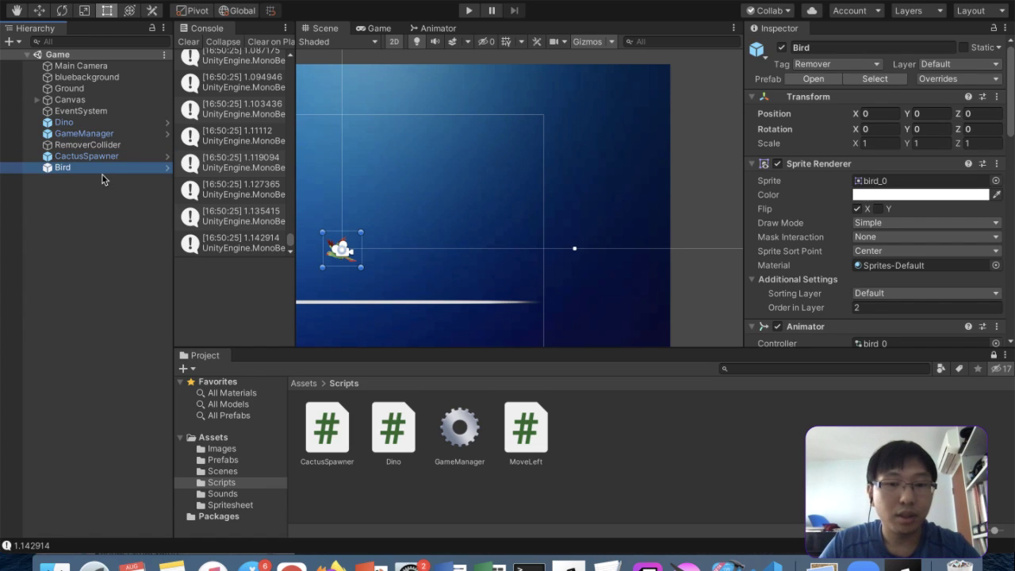
key("super+z")
left_click(101, 171)
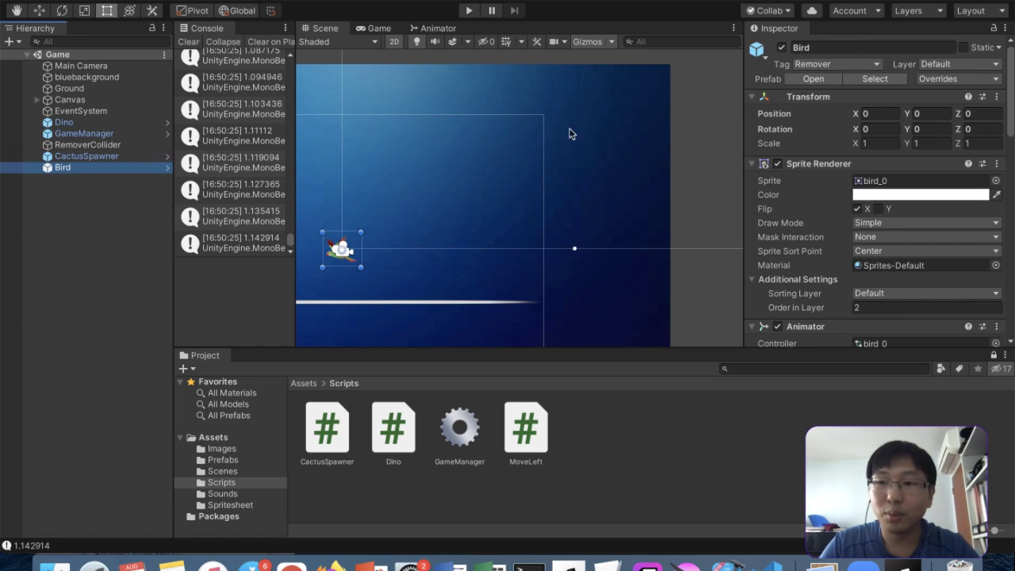
Check the CactusSpawner's position, and set the Bird's Y position to -1 to judge its height against the dino
left_click(69, 158)
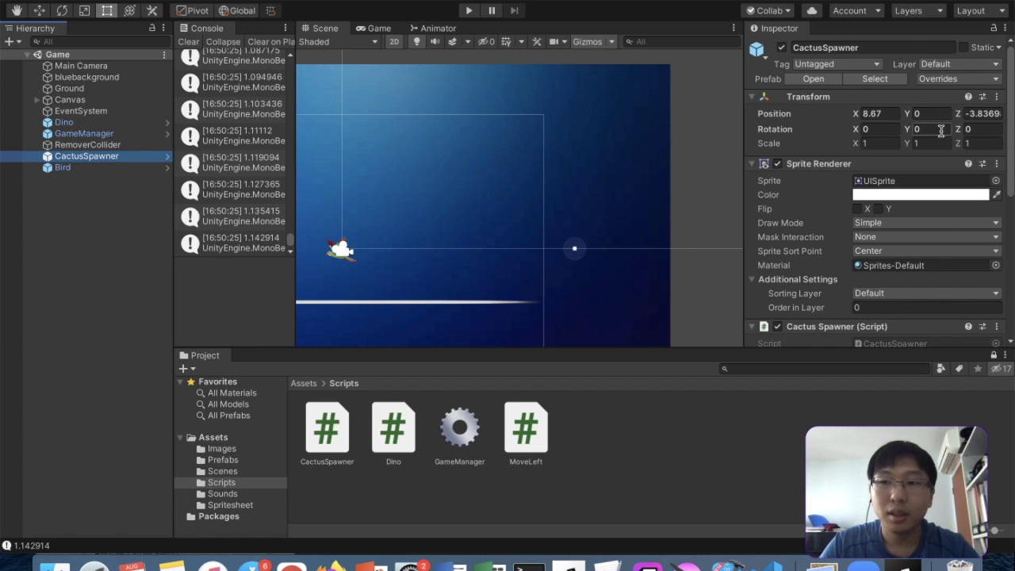
scroll(423, 170, "down", 5)
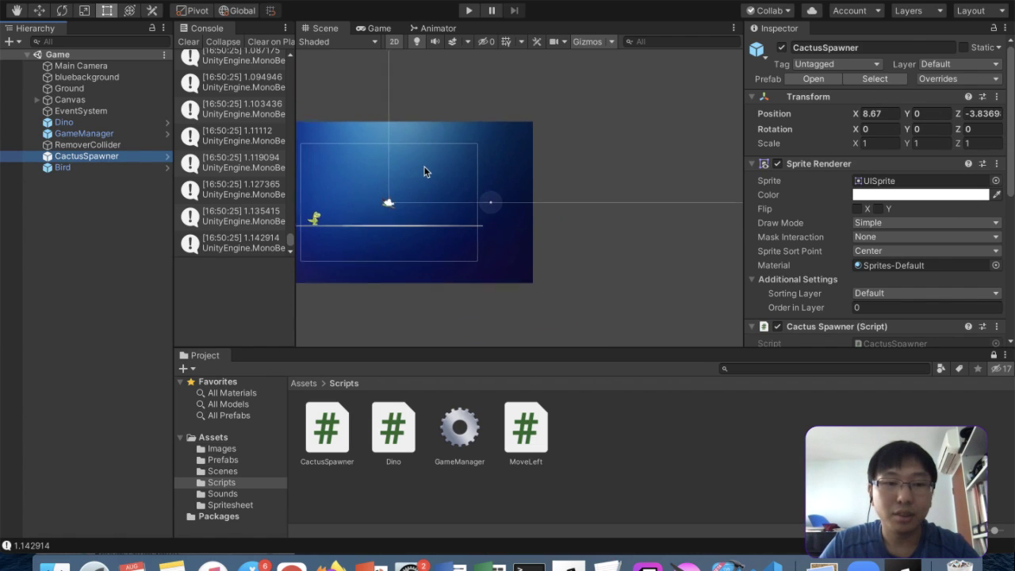
left_click(97, 167)
left_click(936, 115)
type("-1")
scroll(569, 199, "up", 3)
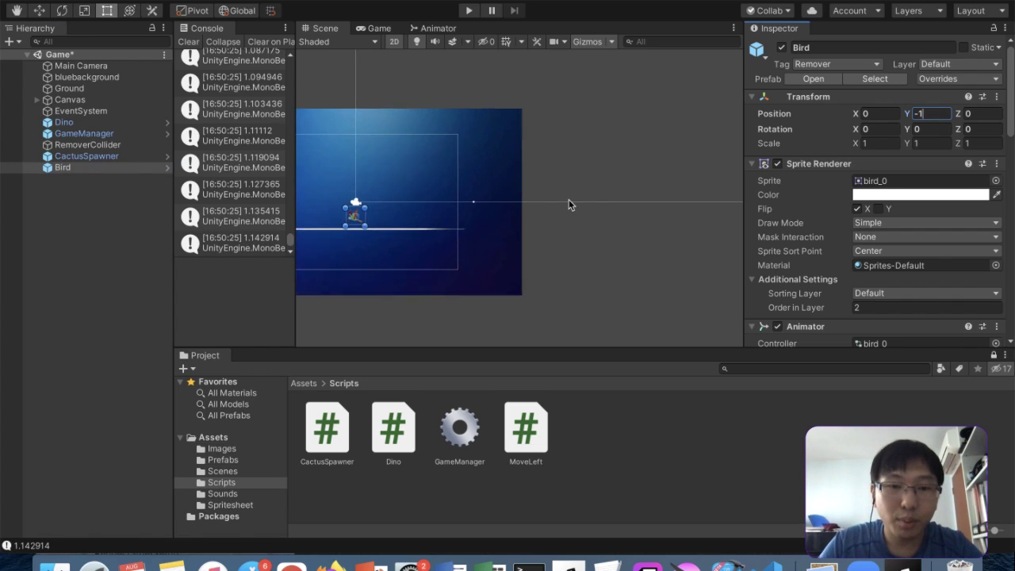
middle_click_drag(569, 199, 618, 200)
scroll(531, 233, "up", 5)
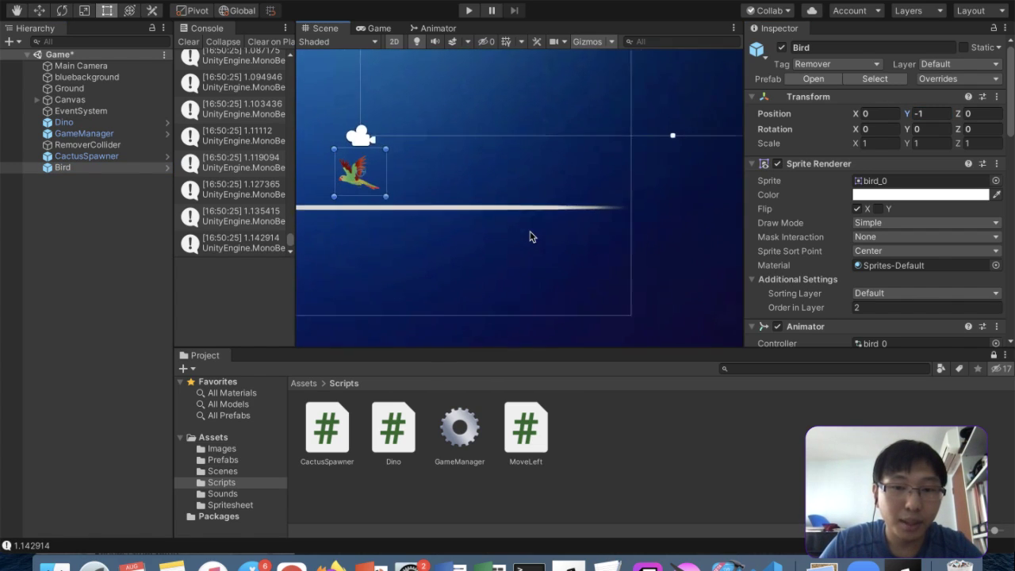
middle_click_drag(532, 235, 709, 230)
scroll(621, 250, "down", 3)
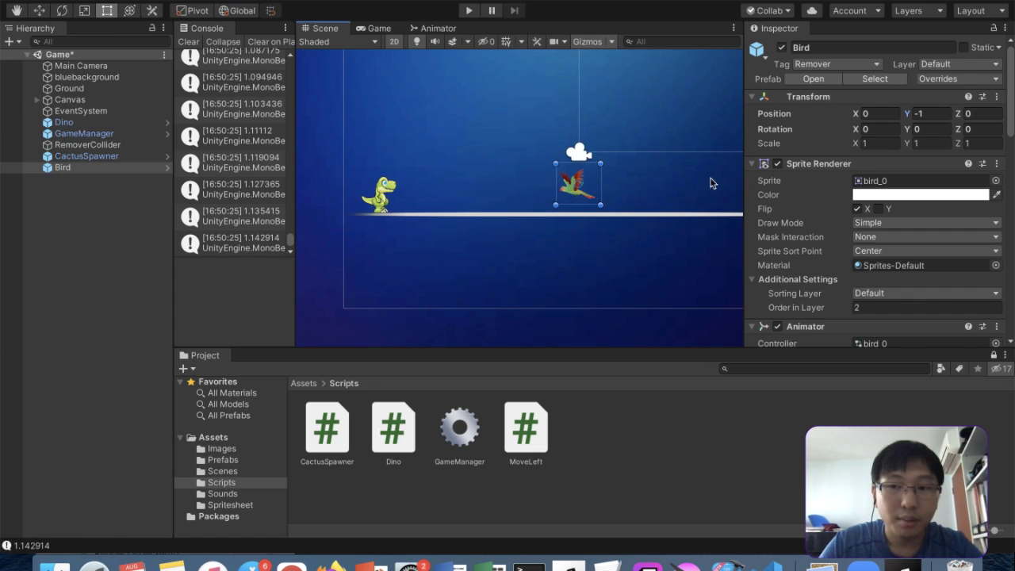
Try the Bird at Y position 0, and at Y position 1
left_click(928, 115)
type("0")
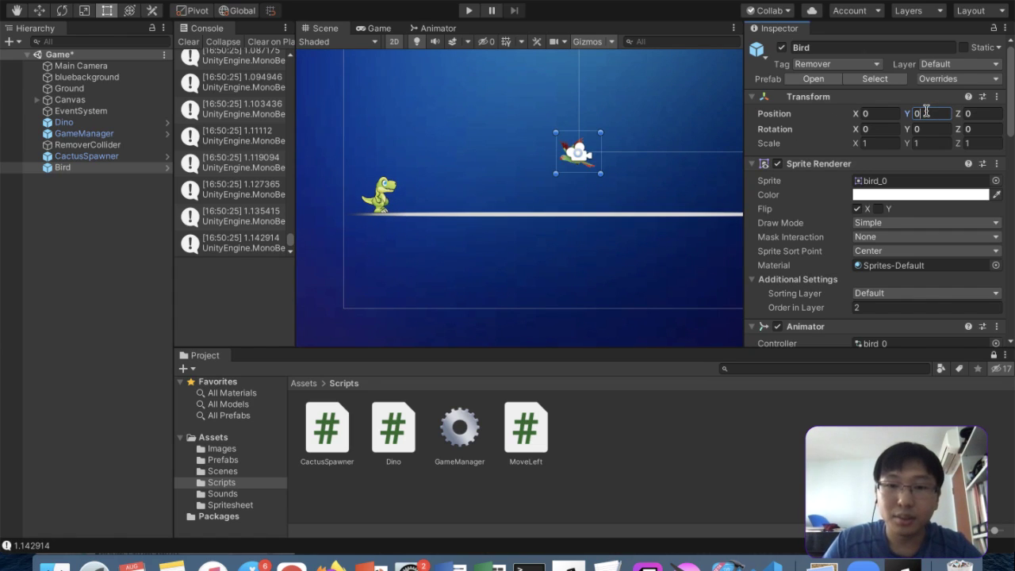
key("BackSpace")
type("1")
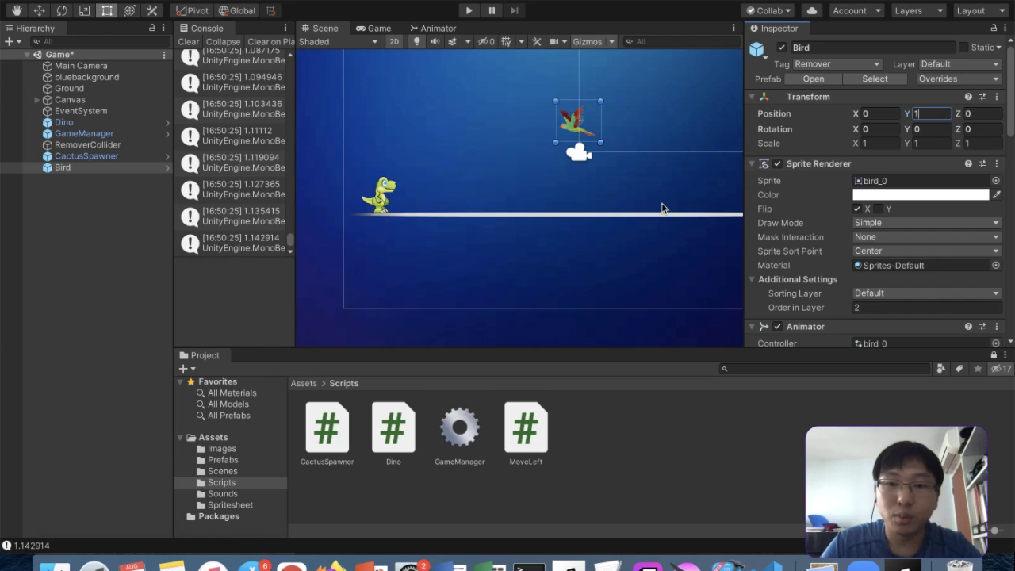
scroll(663, 209, "down", 5)
scroll(663, 209, "up", 1)
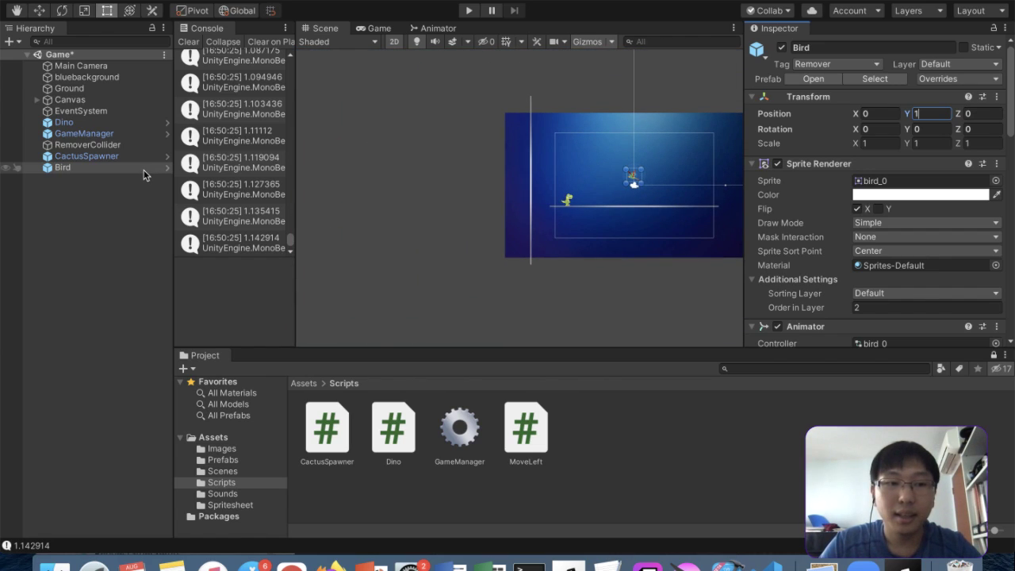
Move the Bird freehand up near the camera frame's upper edge, to about X -0.07, Y 3.94
left_click(61, 176)
left_click(82, 169)
key("w")
left_click_drag(647, 179, 648, 147)
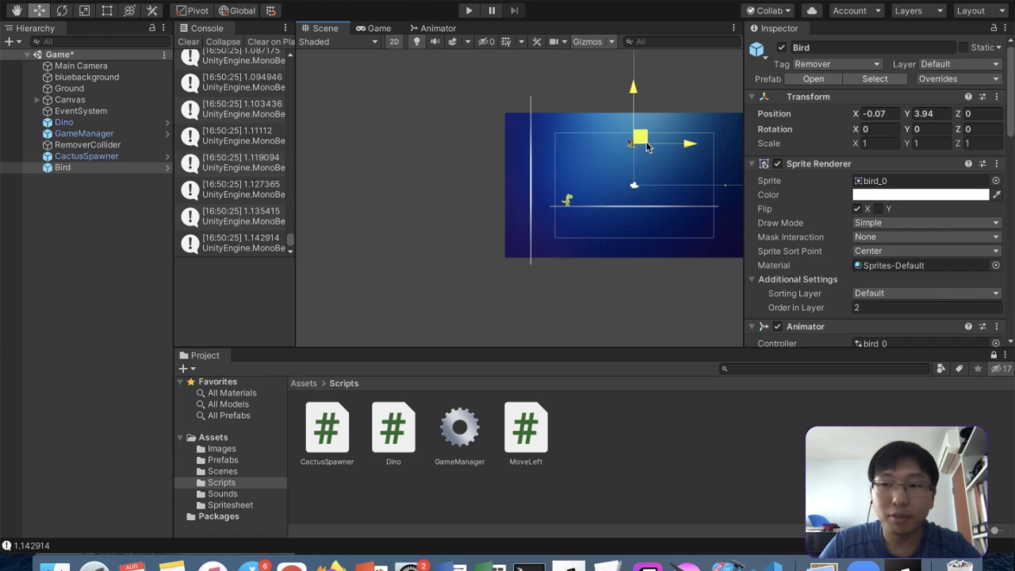
Try the Bird's Y position at 4, -2, -1 and again 4 to find its height limits
left_click(927, 113)
type("4")
key("BackSpace")
type("-2")
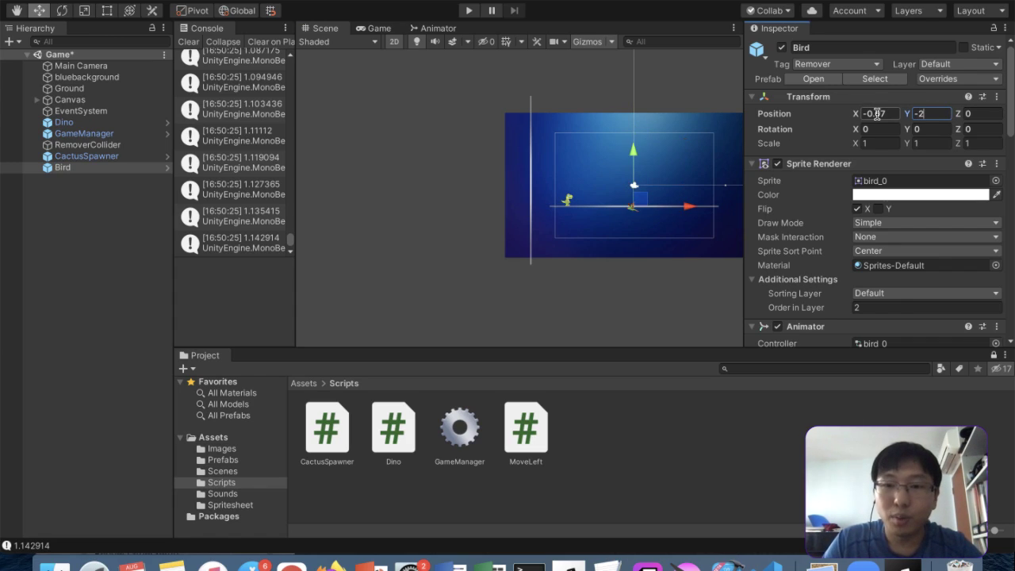
key("BackSpace")
type("1")
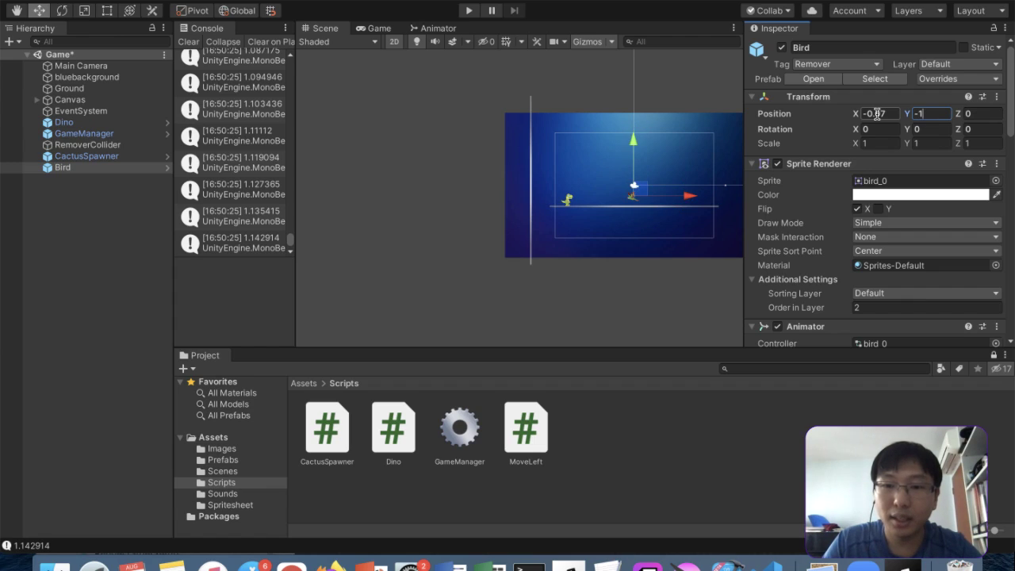
key("BackSpace")
type("4")
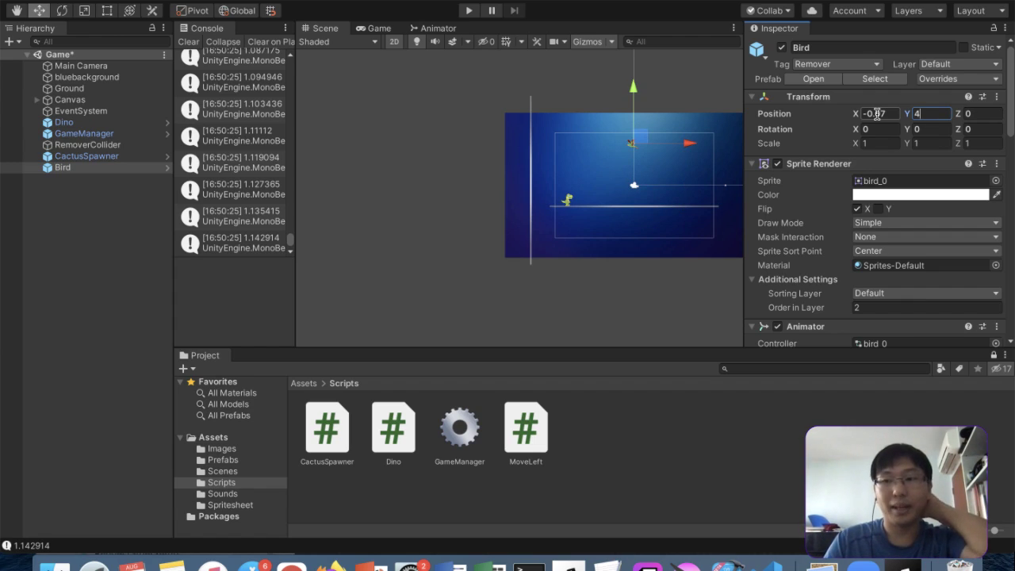
Set the Bird's X and Y position to 0 and save the scene
key("BackSpace")
type("0")
left_click(890, 117)
key("BackSpace")
type("0")
left_click(940, 114)
key("super+s")
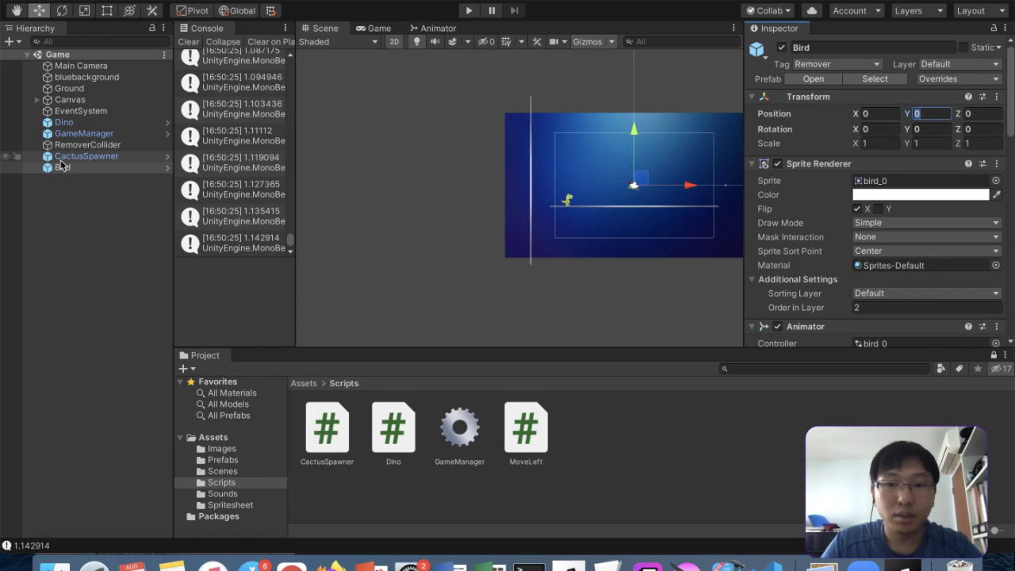
Open the MoveLeft script and declare "bool isBird = false;" below the myRigid variable
left_click(62, 166)
left_click(532, 428)
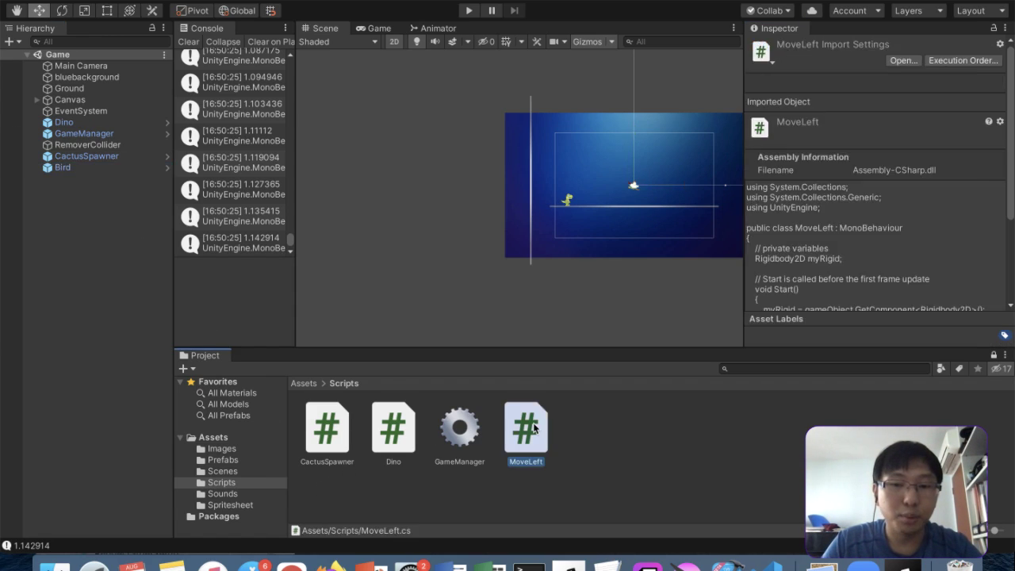
double_click(533, 428)
left_click(636, 155)
key("Return")
key("Return")
type("bo")
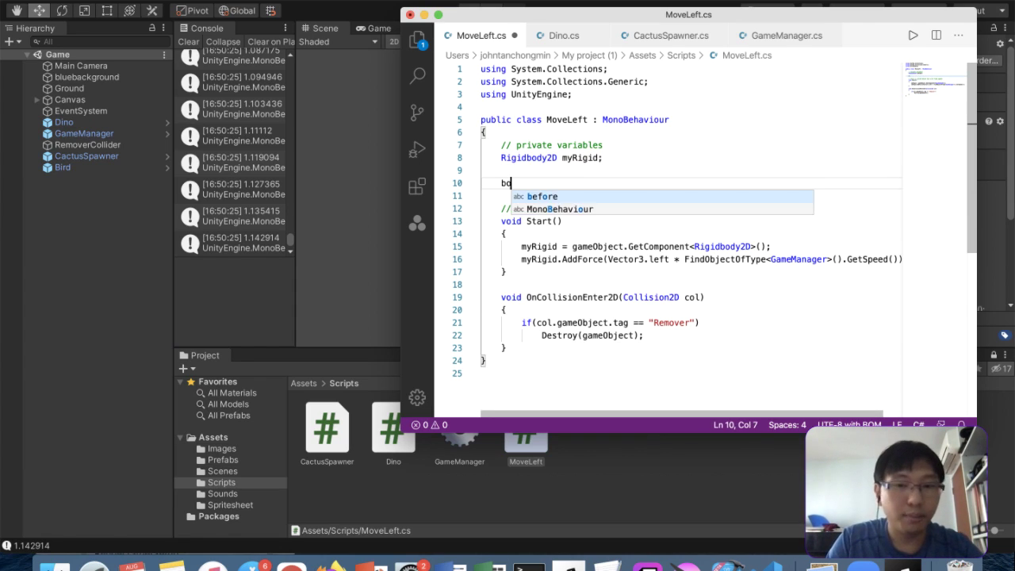
type("ol isBird")
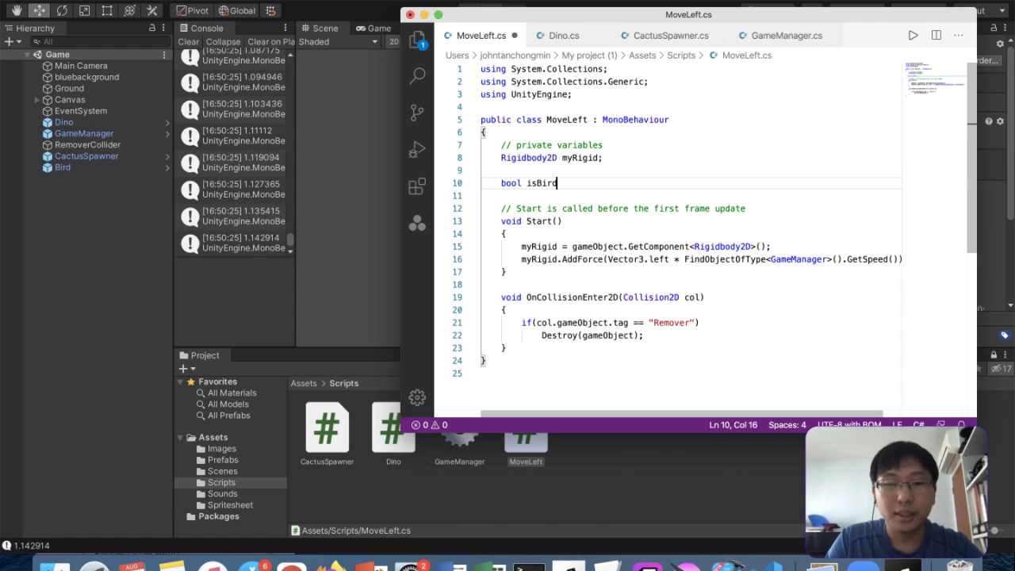
type(" = false;")
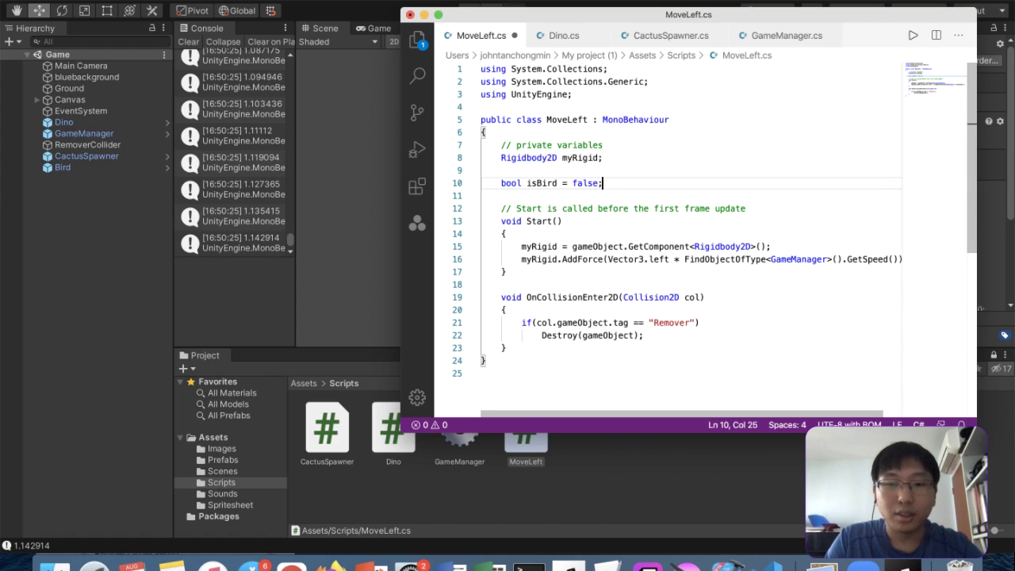
Make the isBird variable public and save the MoveLeft script
left_click(495, 184)
type("public")
key("super+s")
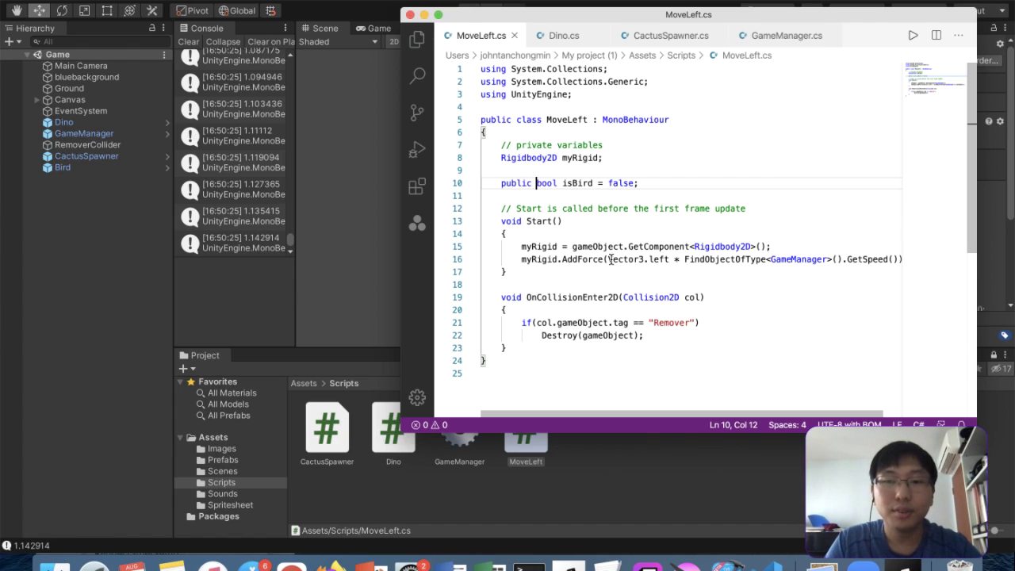
Add an "if(isBird)" condition after the AddForce line in MoveLeft's Start method
scroll(730, 284, "right", 2)
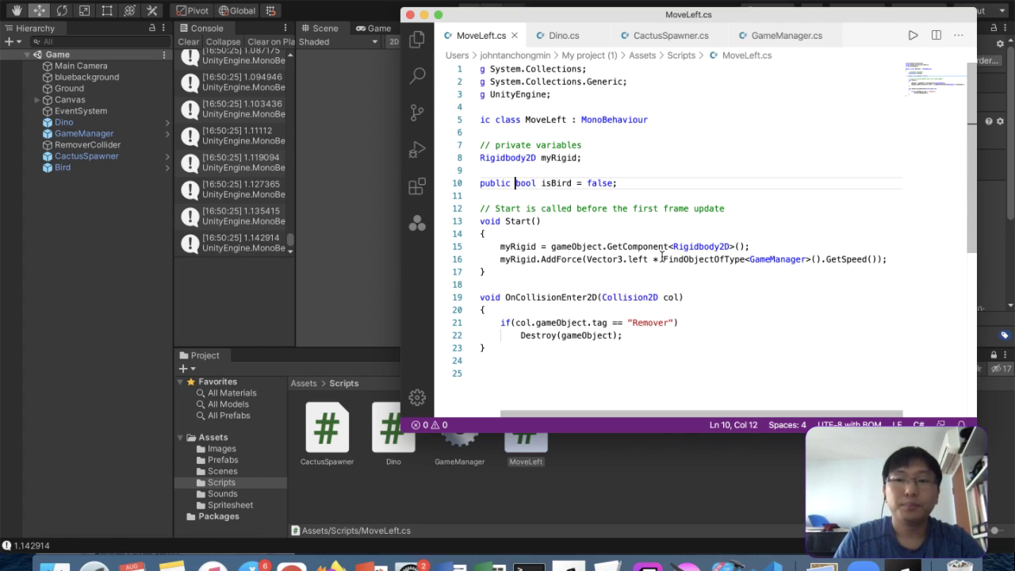
scroll(888, 262, "down", 4)
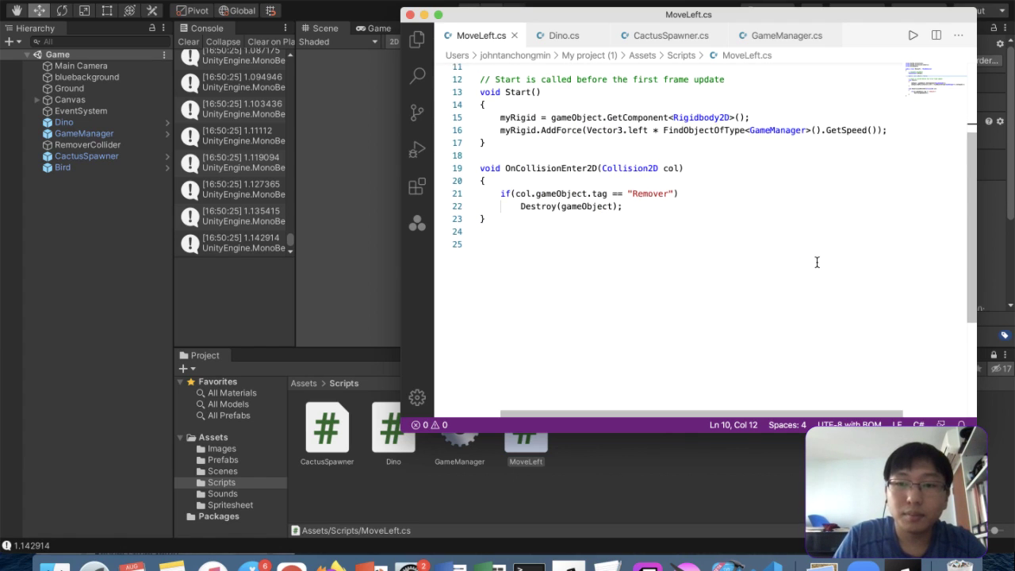
scroll(817, 262, "up", 3)
left_click(897, 222)
key("Return")
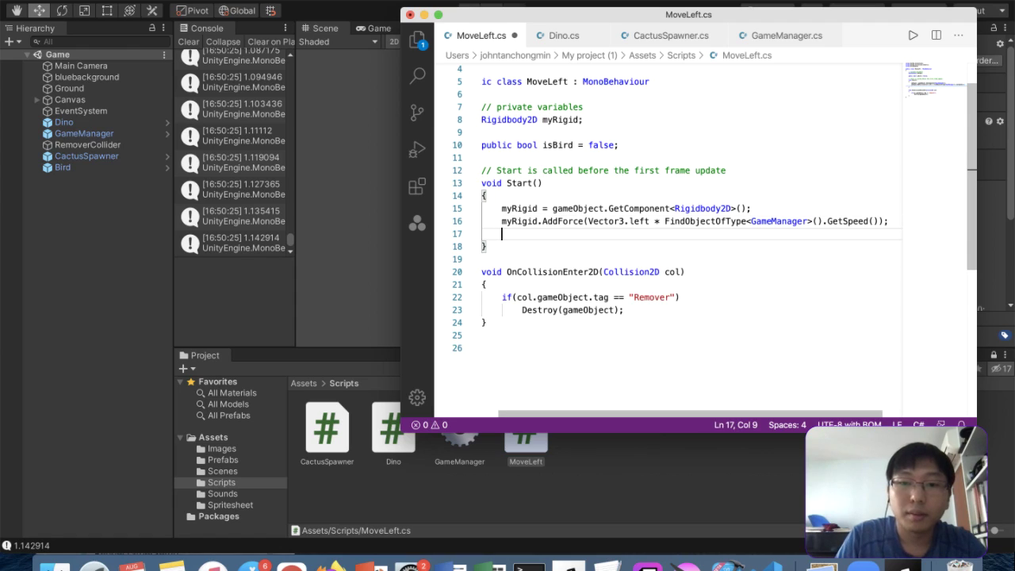
type("if(is")
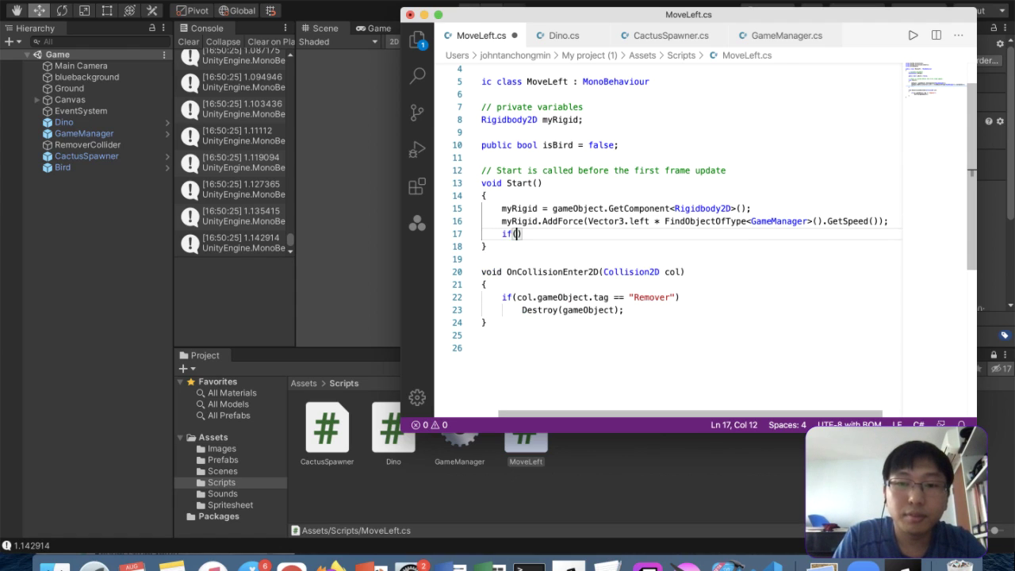
type("Bird)")
key("Return")
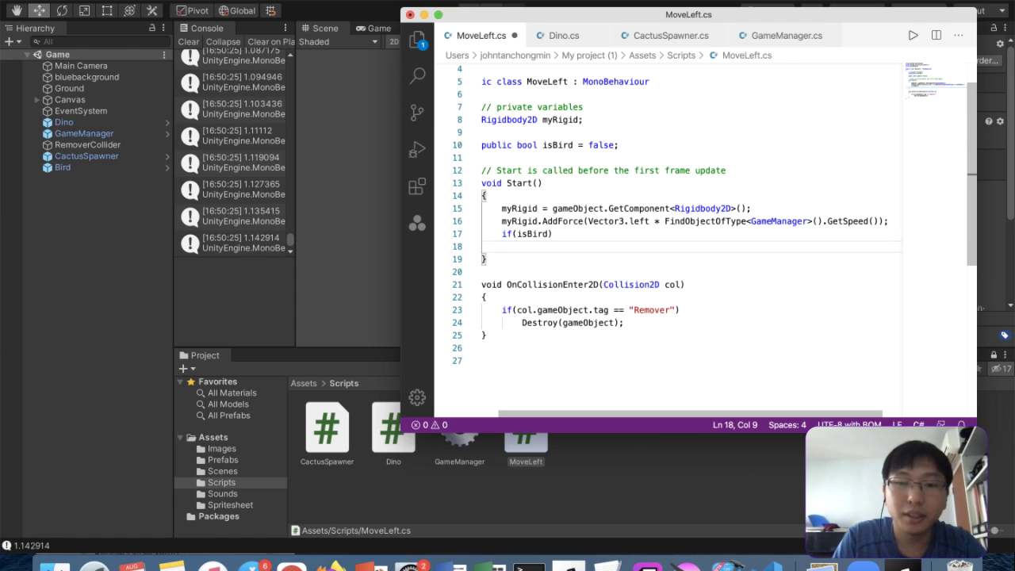
Copy the myRigid.AddForce line into the body of the isBird condition and correct its indentation
left_click_drag(891, 221, 459, 226)
key("super+c")
left_click(568, 247)
key("super+v")
left_click(505, 248)
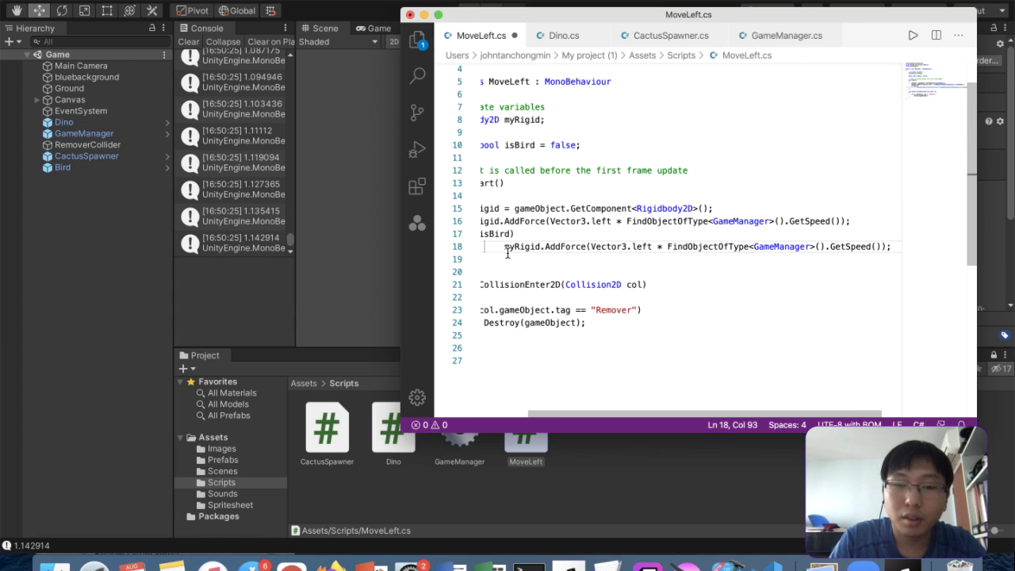
scroll(505, 253, "left", 3)
key("BackSpace")
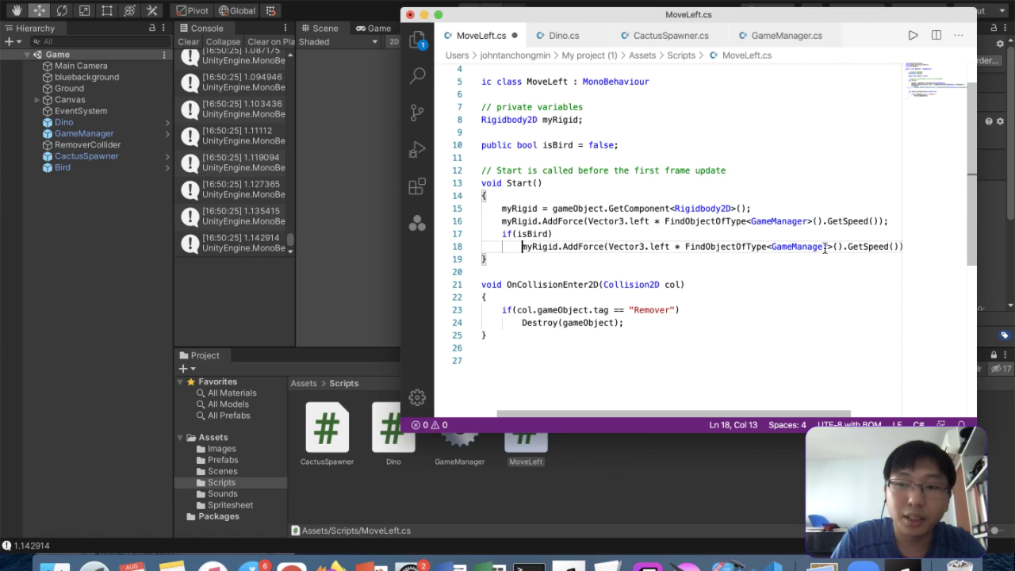
Change the AddForce direction inside the isBird condition from Vector3.left to Vector3.up and save the MoveLeft script
double_click(660, 246)
left_click(654, 246)
left_click(647, 247)
left_click_drag(648, 248, 672, 246)
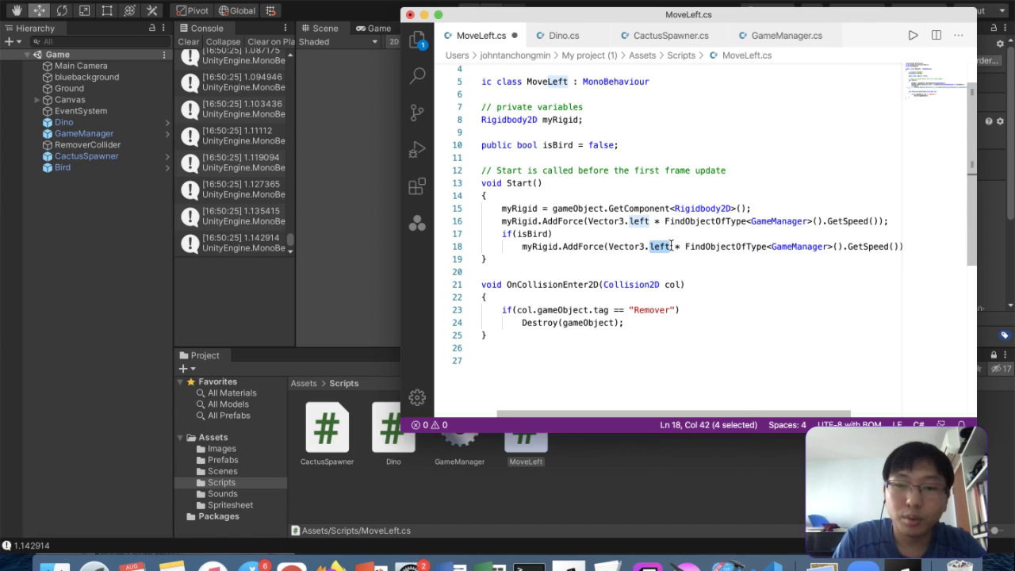
type("up")
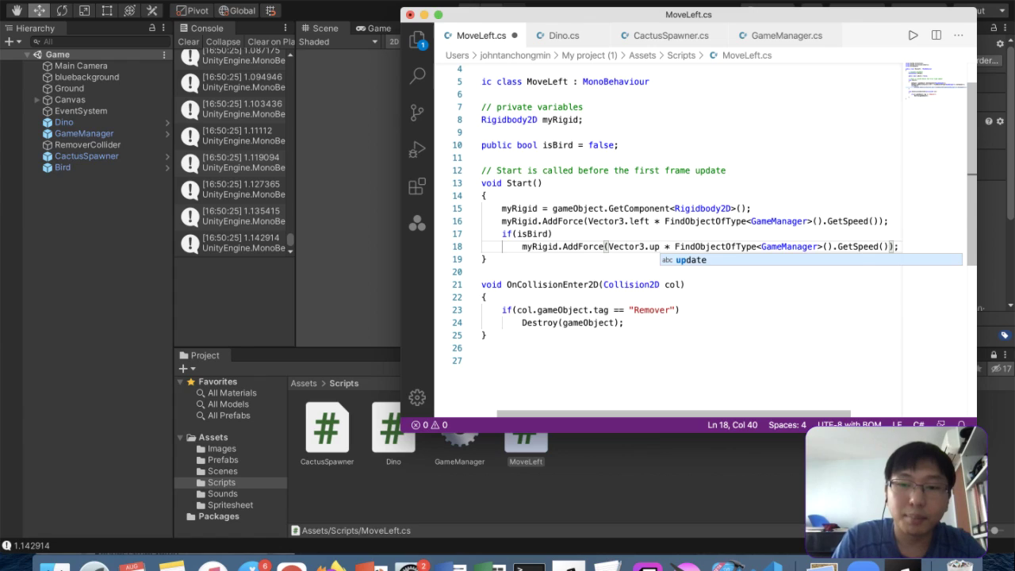
left_click(684, 229)
key("super+s")
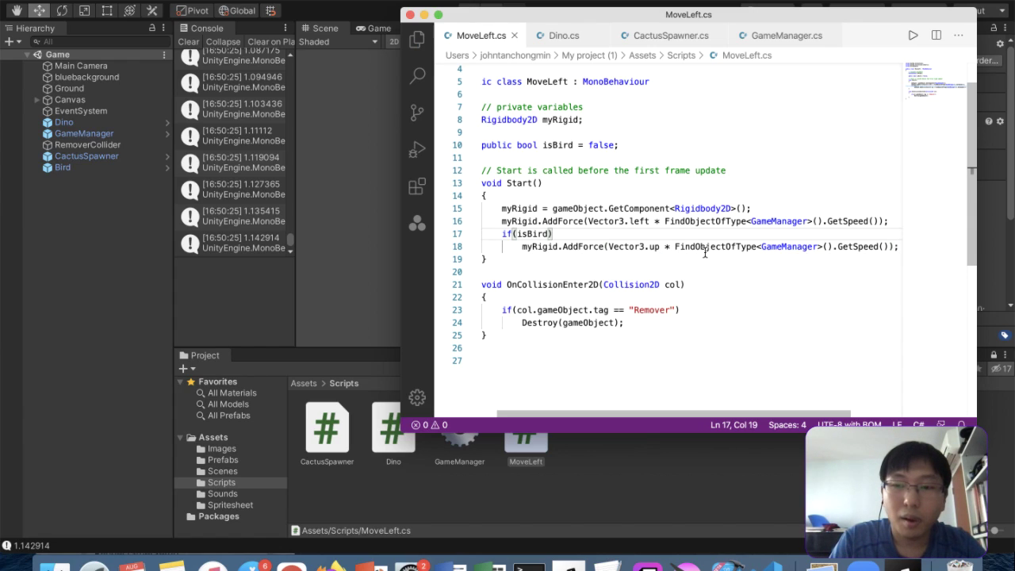
left_click(607, 246)
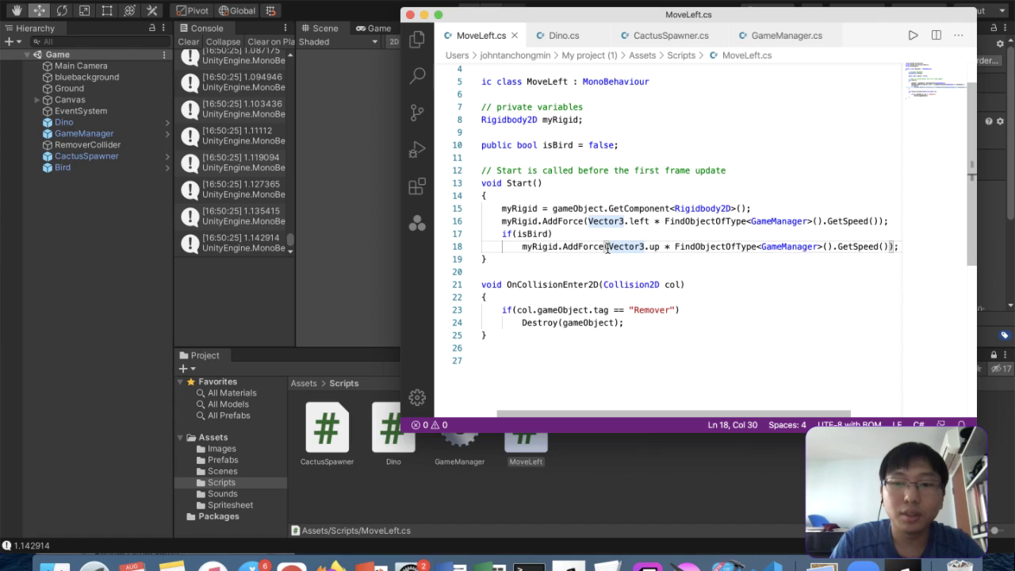
Delete the Bird object from the Game scene in Unity
left_click(63, 167)
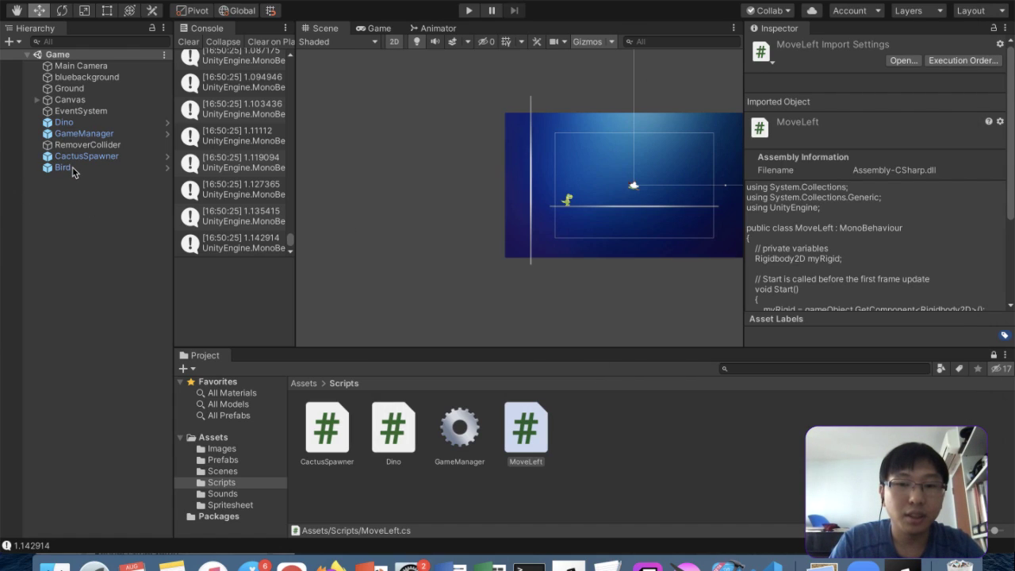
right_click(72, 166)
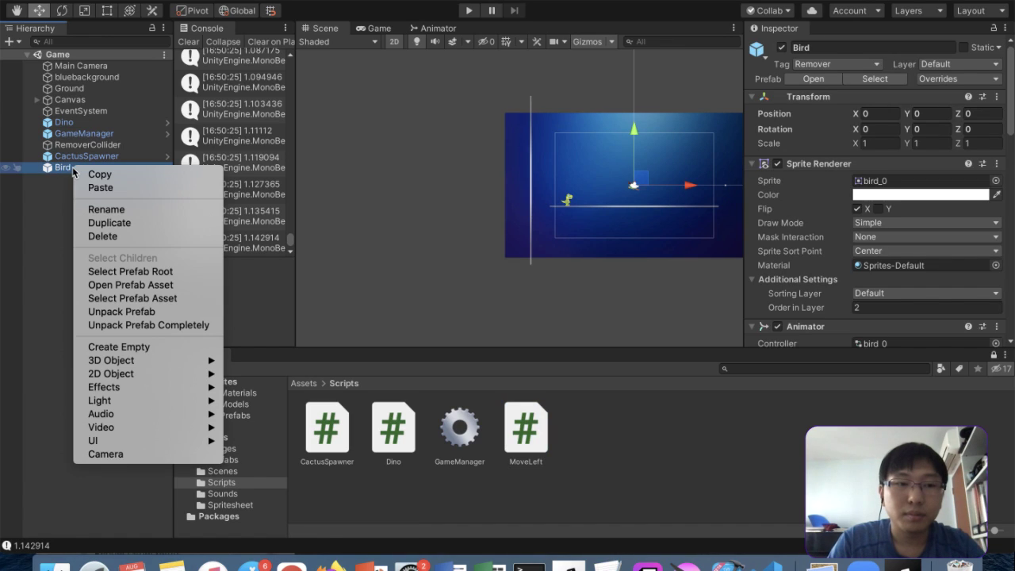
left_click(119, 241)
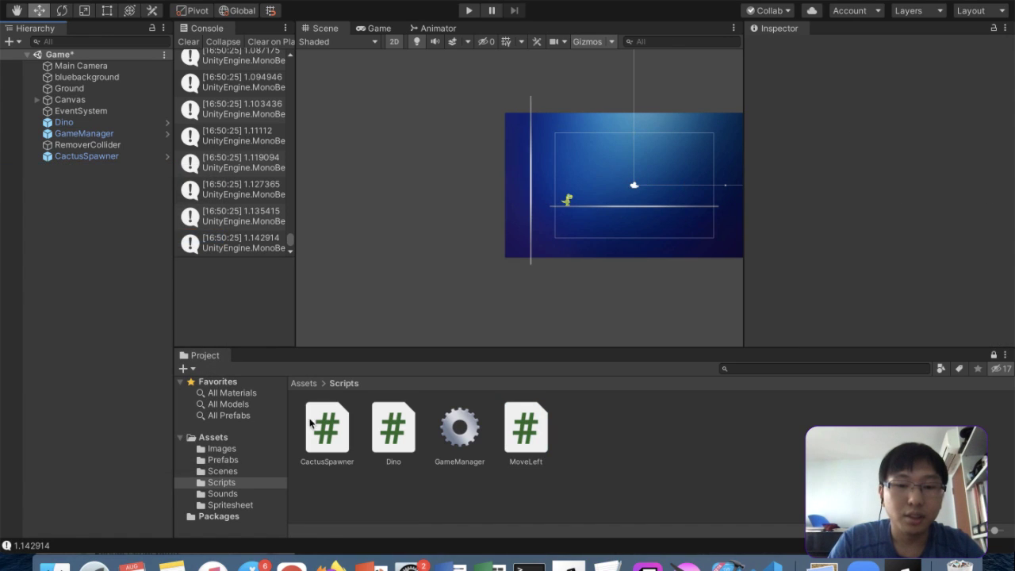
Open the Bird prefab for editing and enable Is Bird on its Move Left script
left_click(461, 436)
scroll(787, 260, "down", 10)
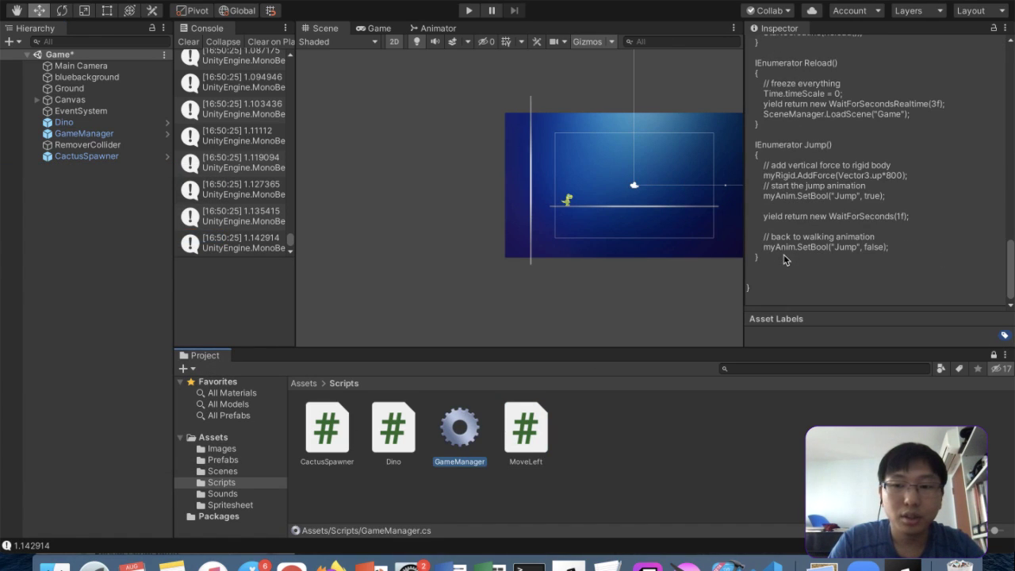
left_click(222, 460)
left_click(228, 404)
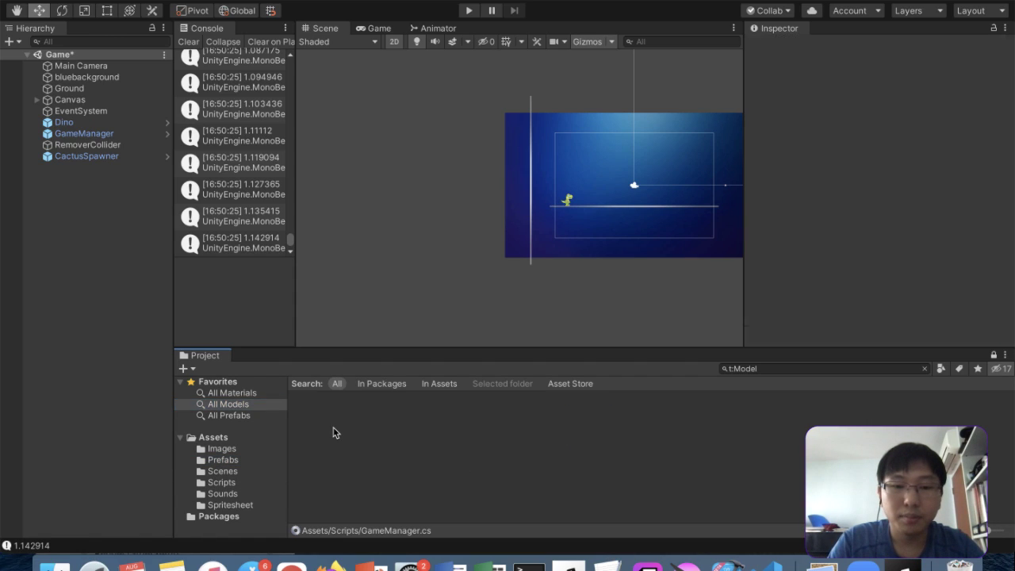
left_click(223, 460)
left_click(325, 428)
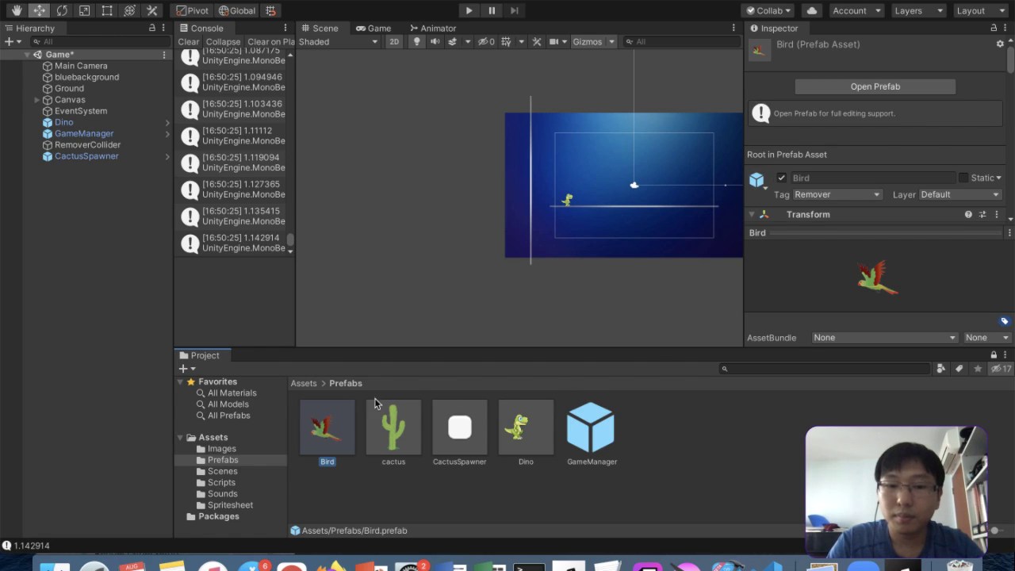
double_click(341, 426)
scroll(904, 203, "down", 10)
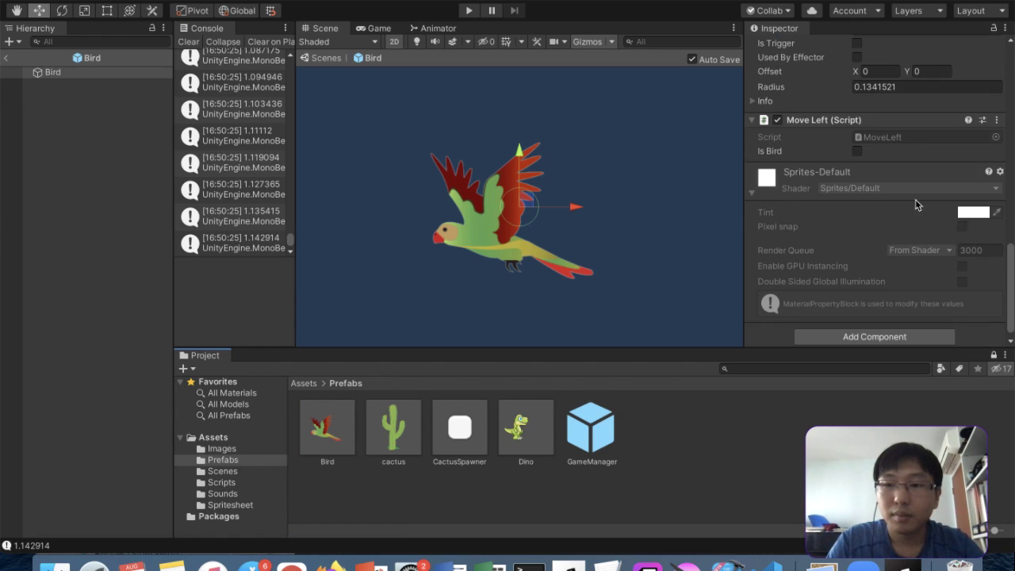
scroll(915, 199, "up", 1)
left_click(857, 181)
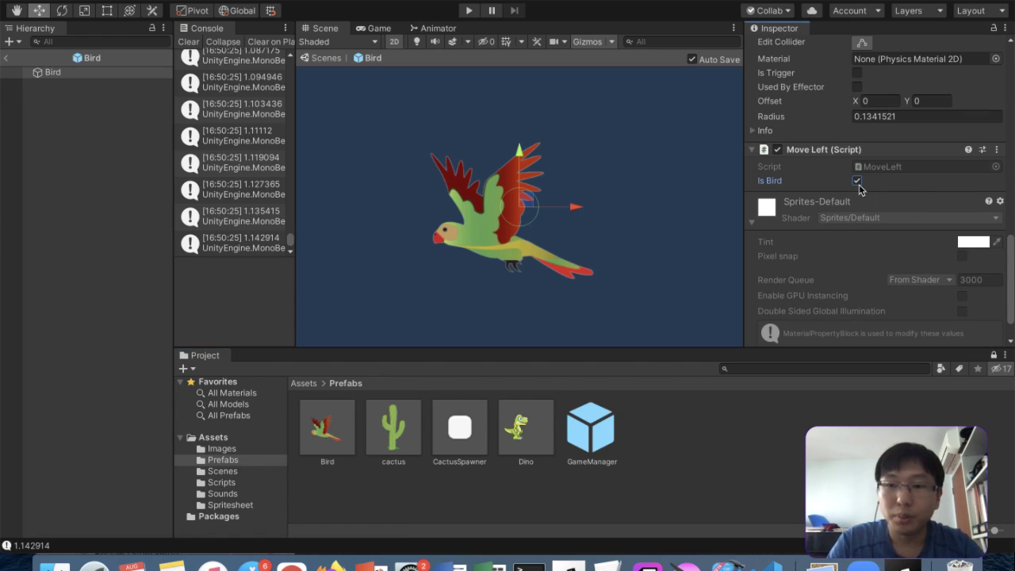
Play-test the game, making the dino jump over the oncoming cacti, and stop it after checking the spawned obstacles
left_click(470, 13)
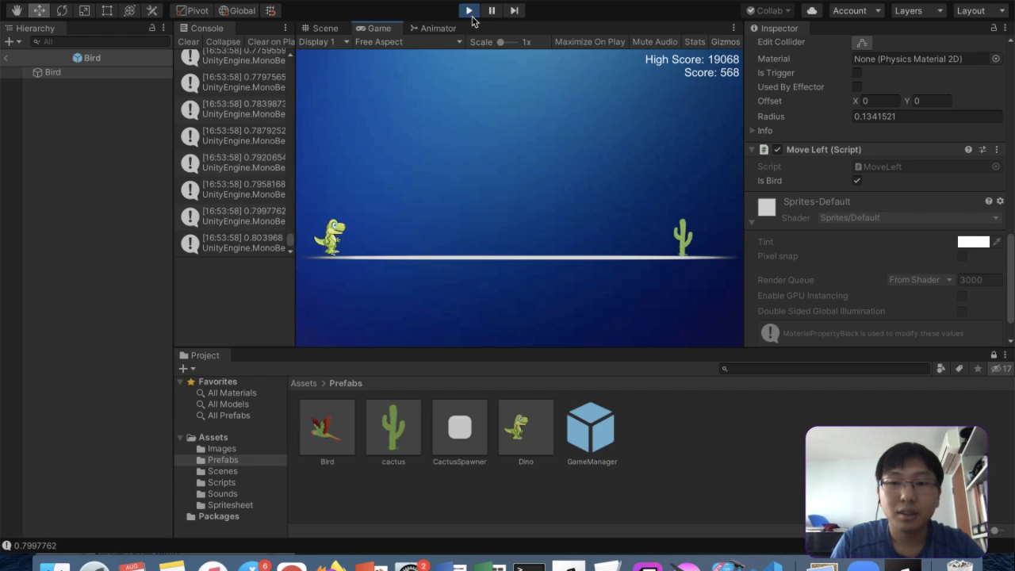
key("space")
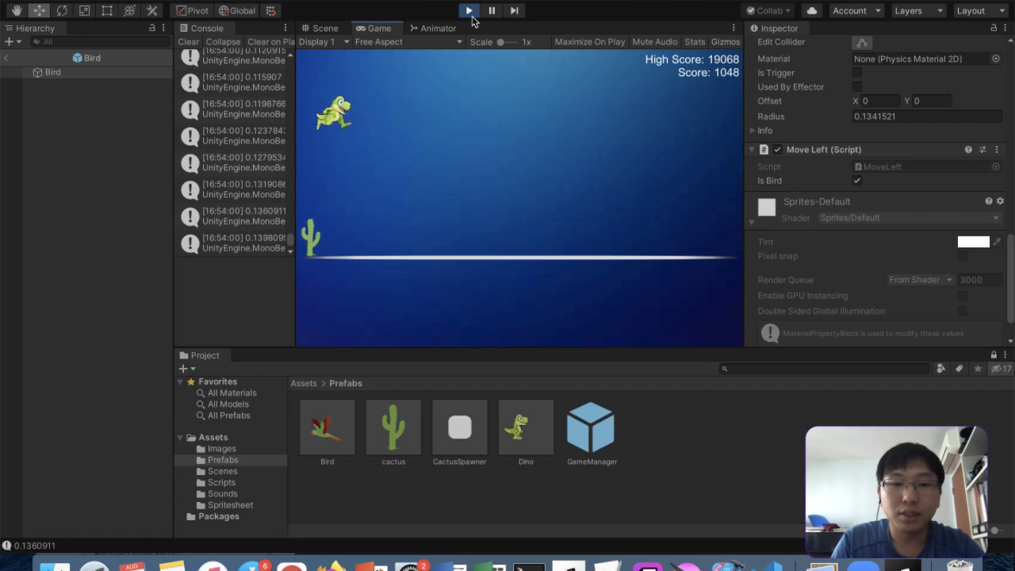
key("space")
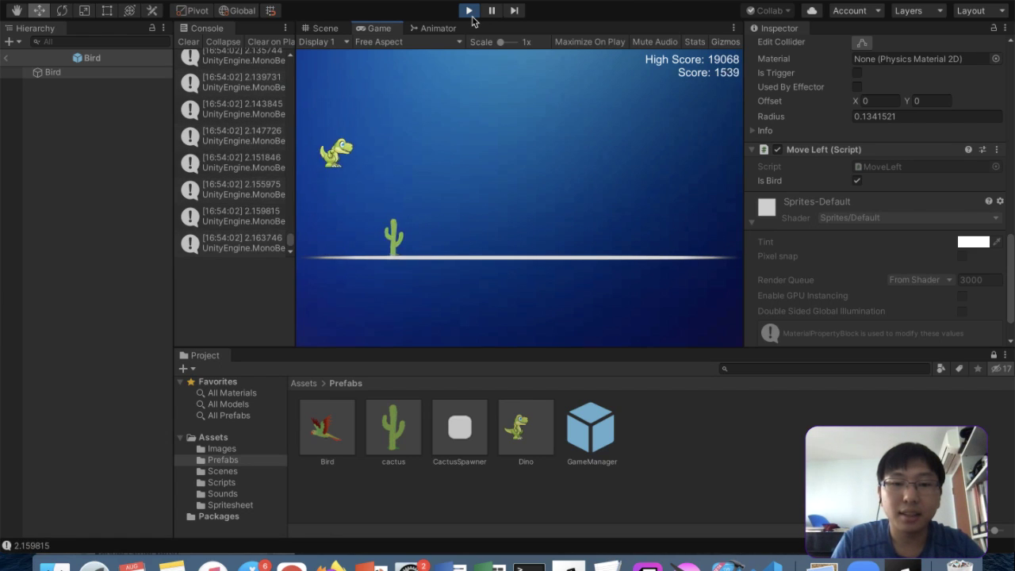
key("space")
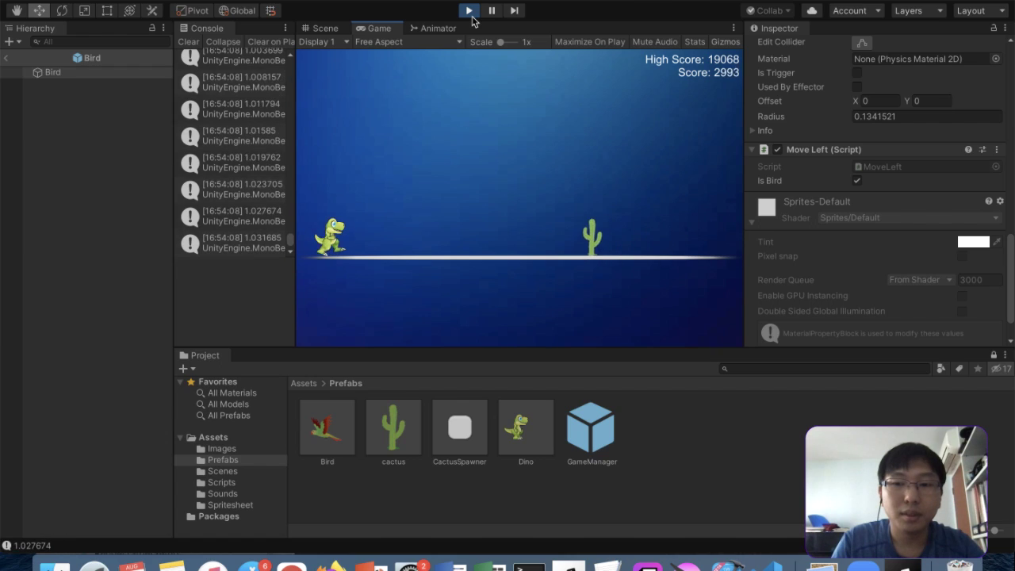
key("space")
key("space")
key("space")
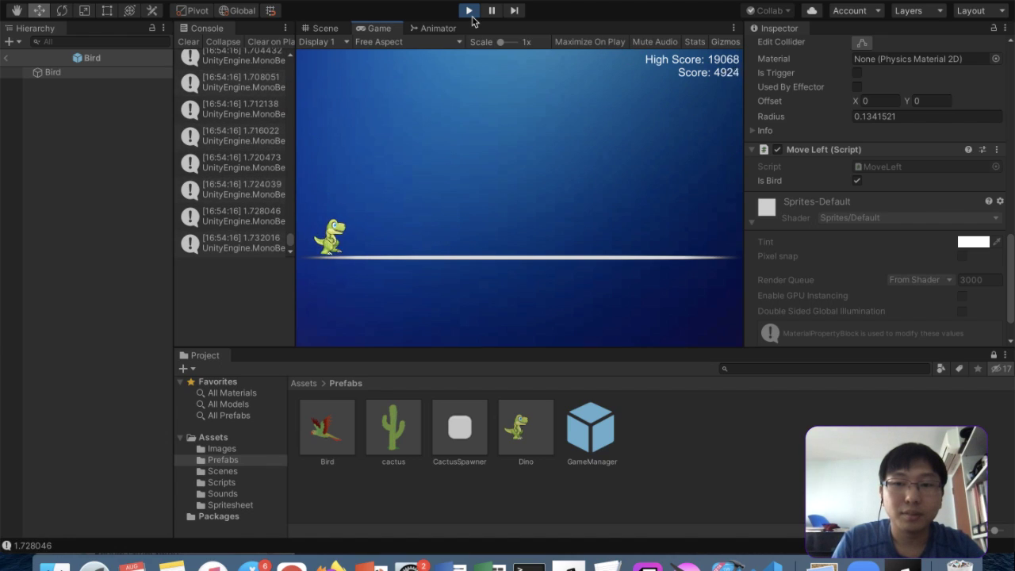
left_click(470, 10)
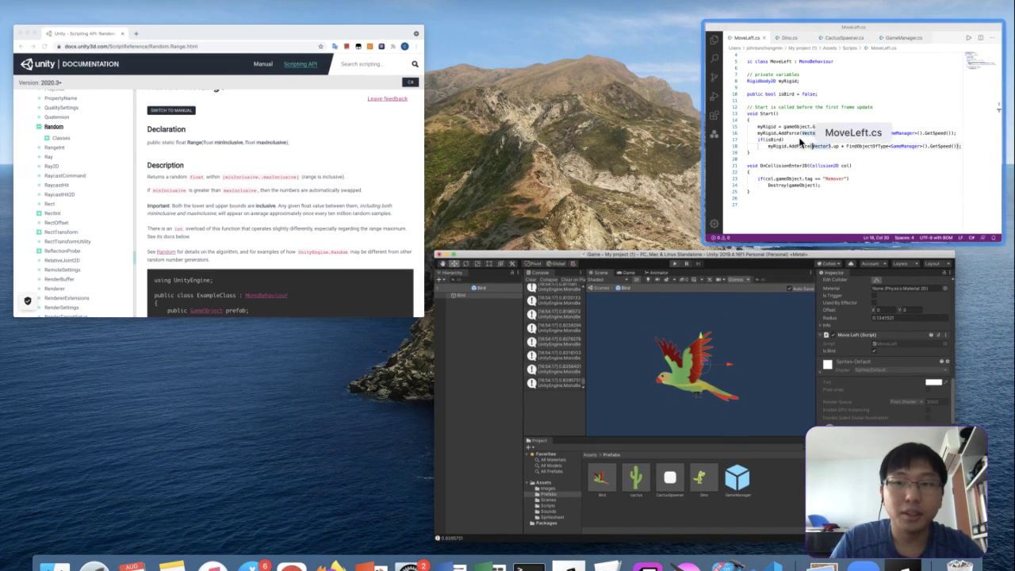
Remove the isBird condition and its upward AddForce line from MoveLeft's Start method and save the script
left_click(799, 138)
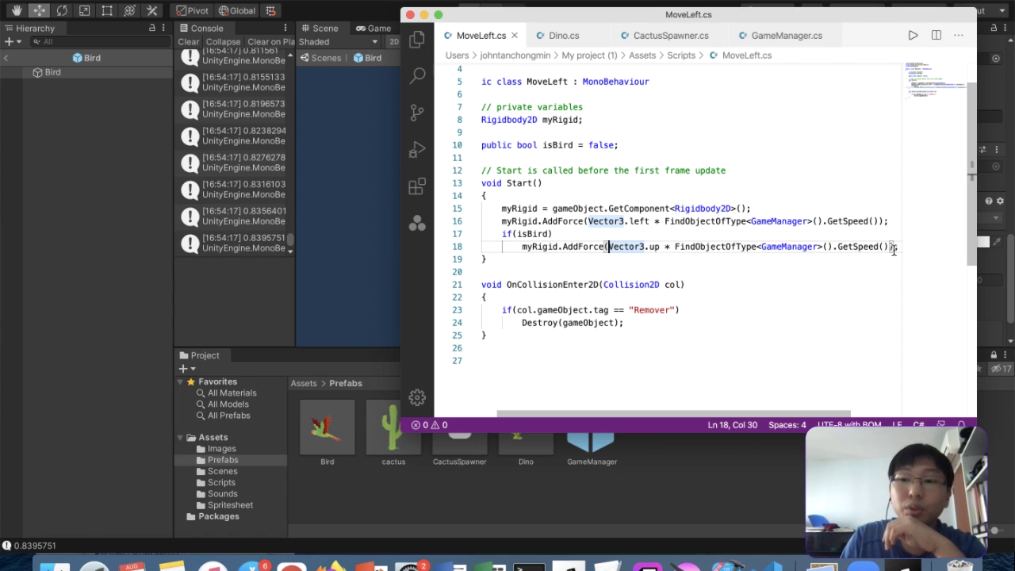
scroll(896, 250, "down", 3)
left_click_drag(900, 127, 414, 107)
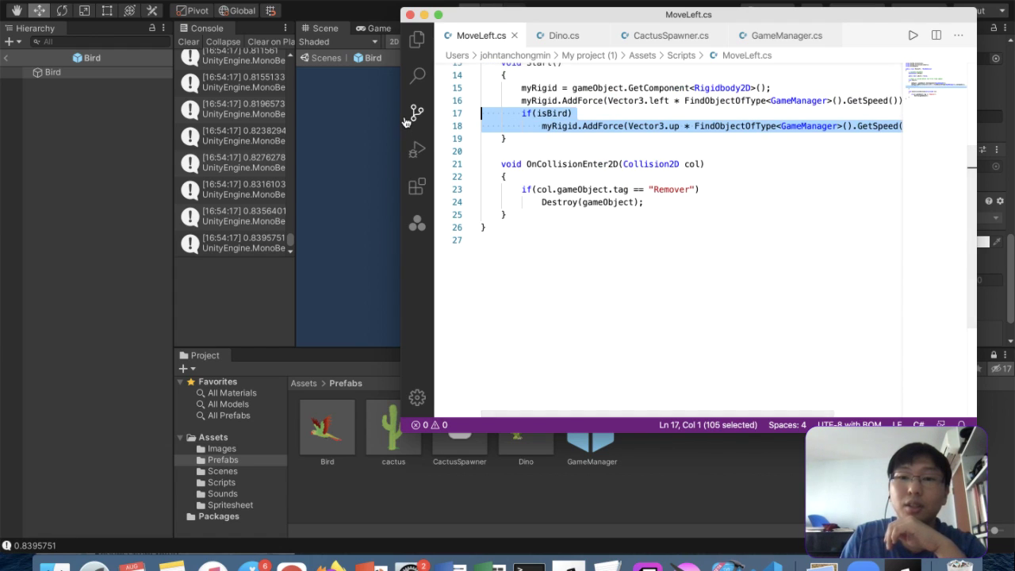
key("BackSpace")
left_click(689, 175)
key("super+s")
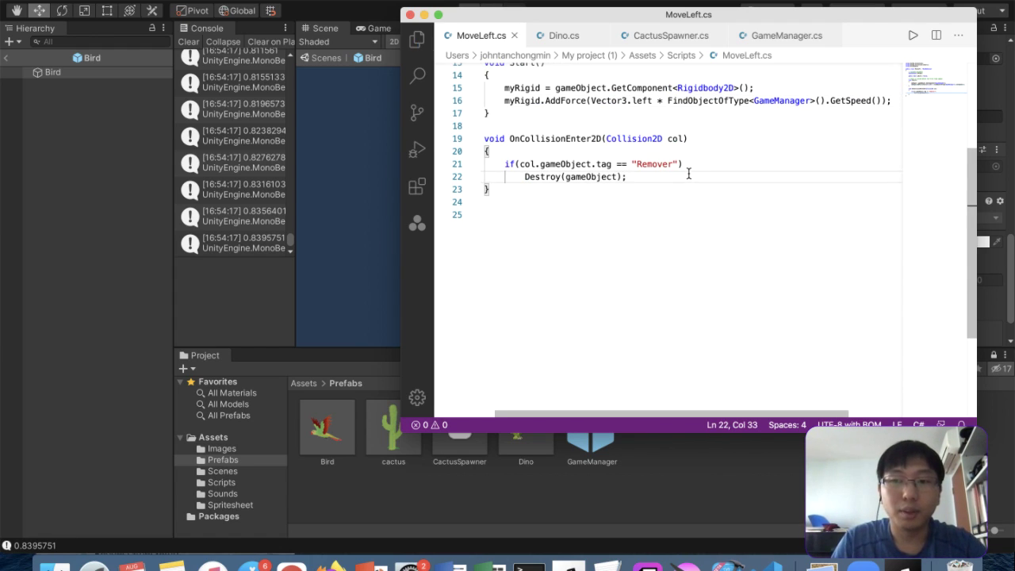
Delete the public isBird declaration and its leftover blank line from MoveLeft, and return to Unity
scroll(525, 133, "up", 3)
scroll(525, 132, "up", 2)
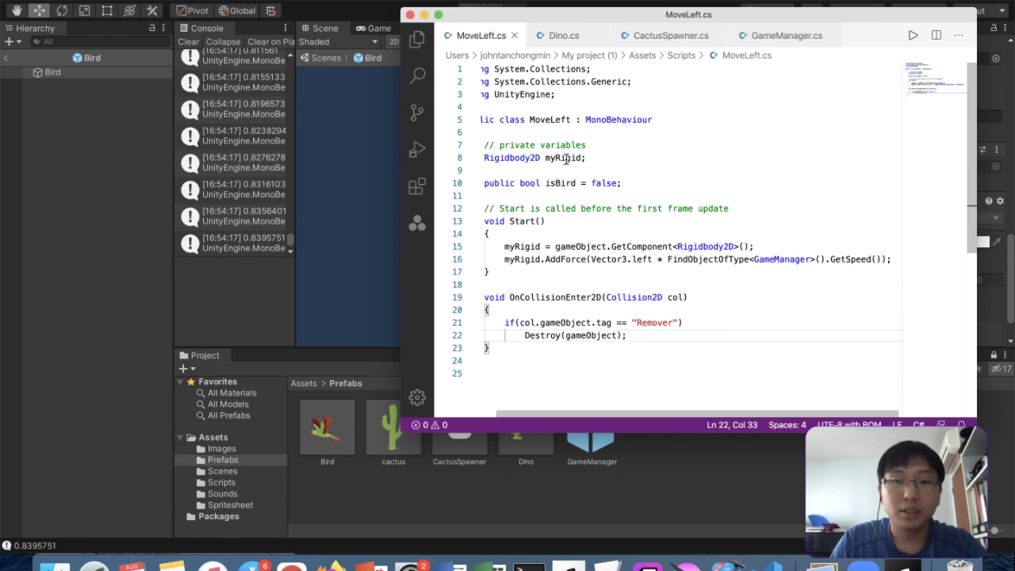
left_click_drag(628, 178, 473, 175)
key("BackSpace")
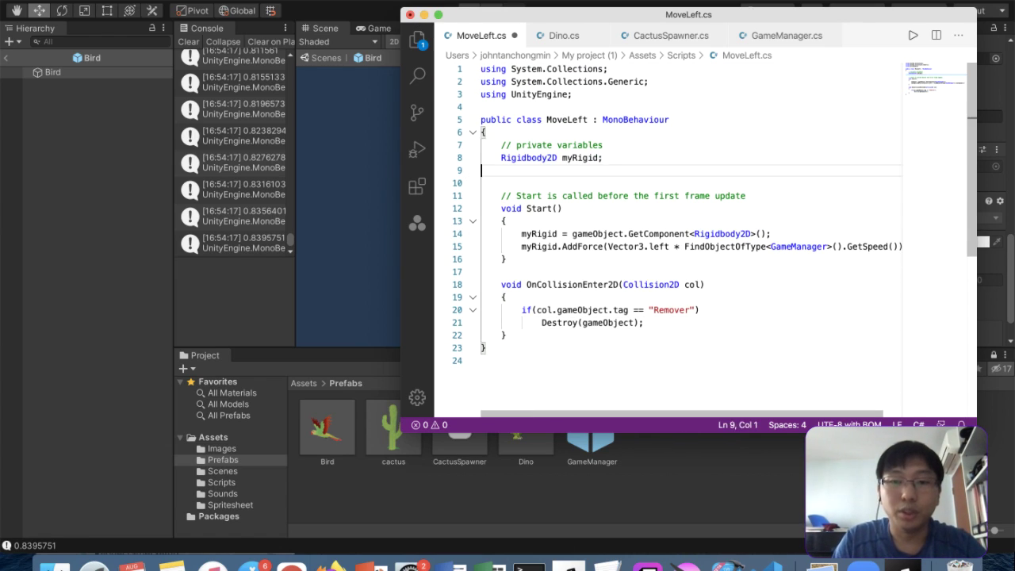
key("BackSpace")
left_click(339, 322)
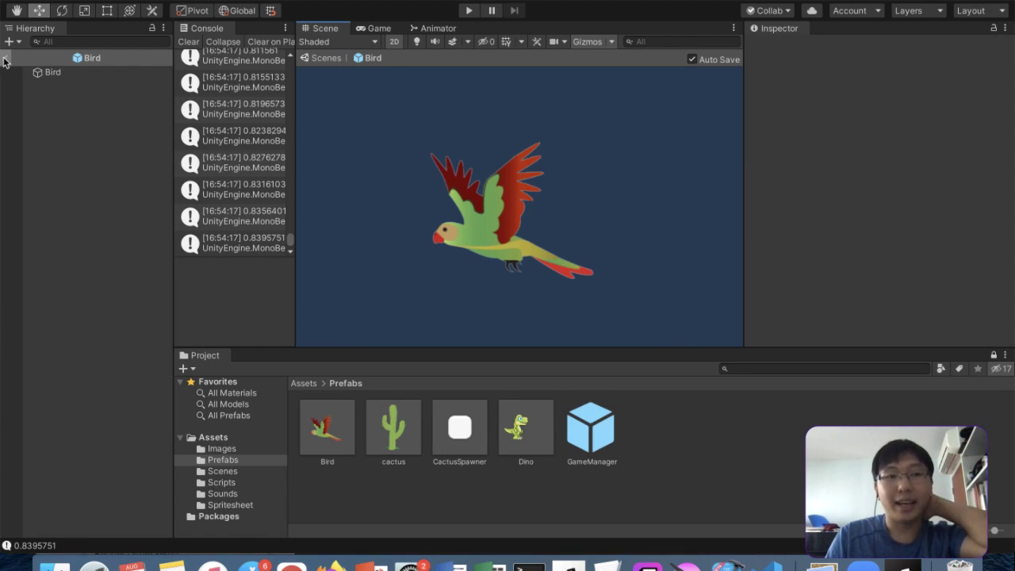
Leave prefab editing and add an instance of the Bird prefab to the Game scene
left_click(6, 59)
left_click_drag(327, 428, 91, 169)
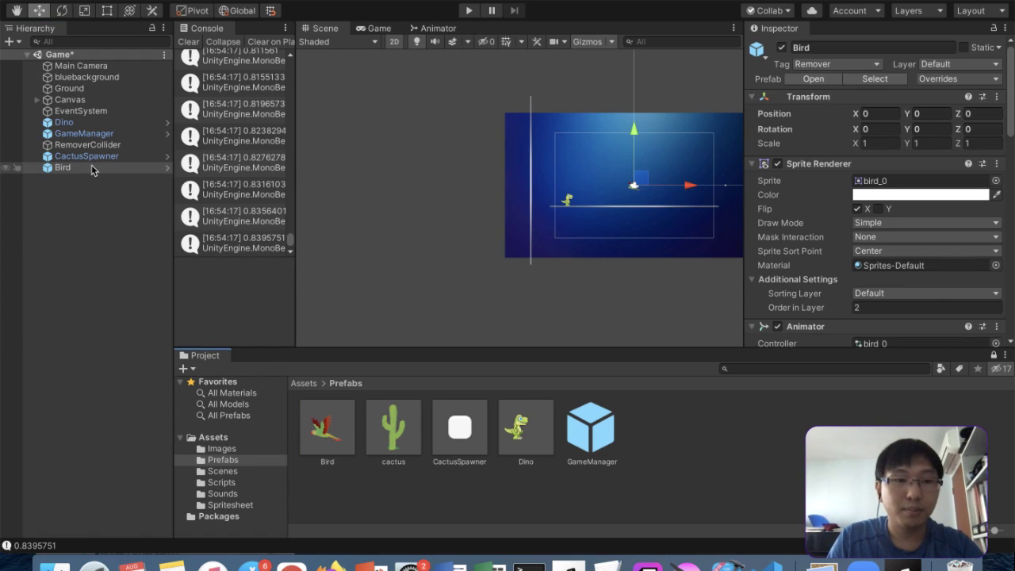
double_click(91, 168)
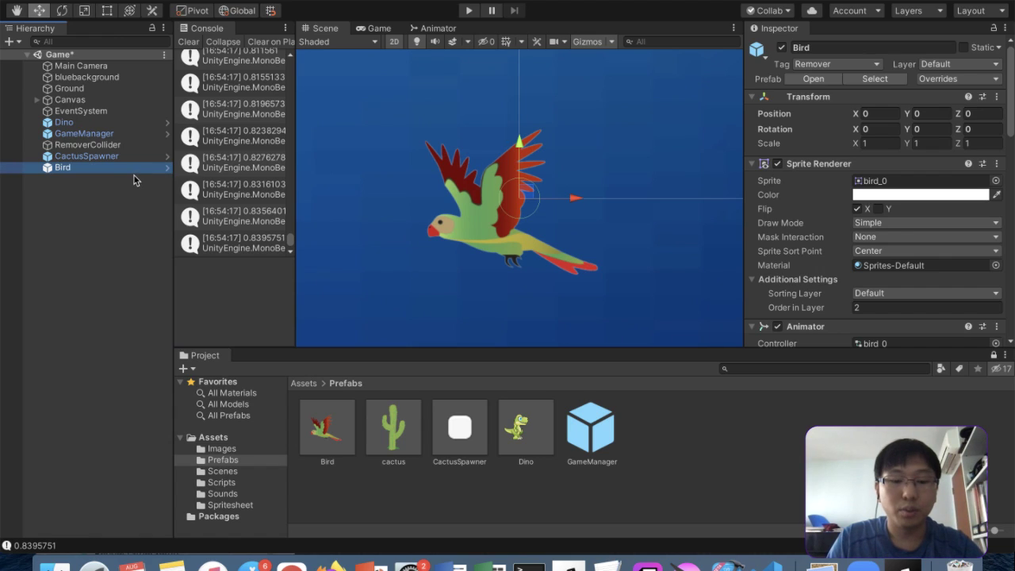
scroll(540, 230, "down", 5)
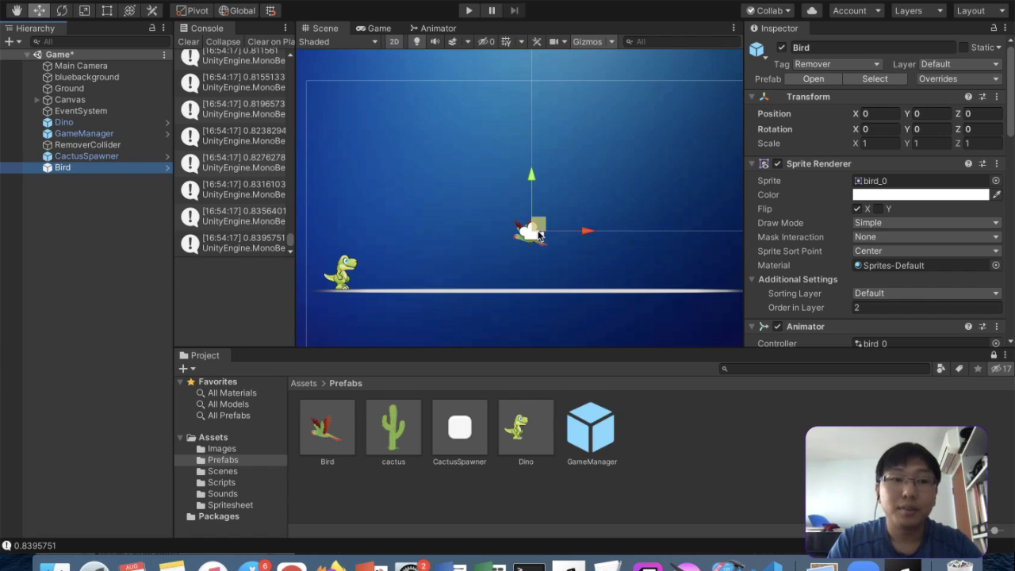
Duplicate the Bird object in the Game scene
left_click(82, 177)
left_click(92, 171)
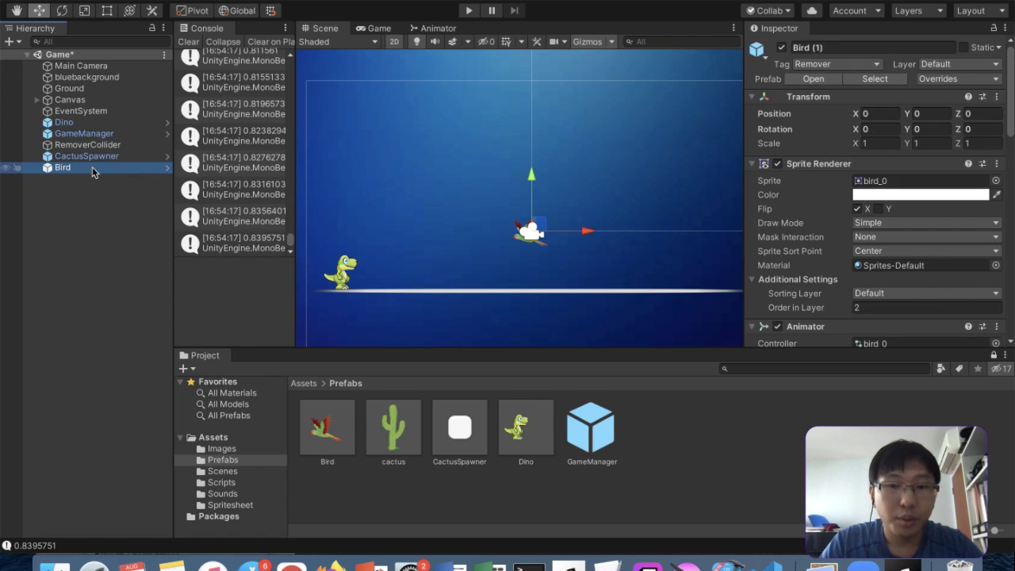
key("super+d")
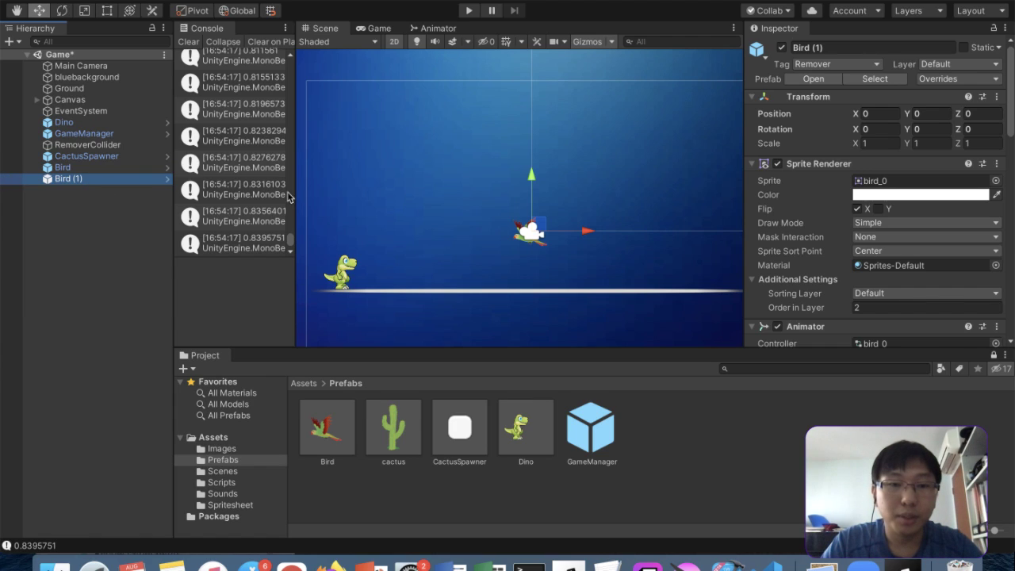
Examine the duplicated bird's components, from its Sprite Renderer and Animator to Rigidbody 2D, Circle Collider 2D and Move Left
left_click(122, 182)
scroll(828, 264, "down", 10)
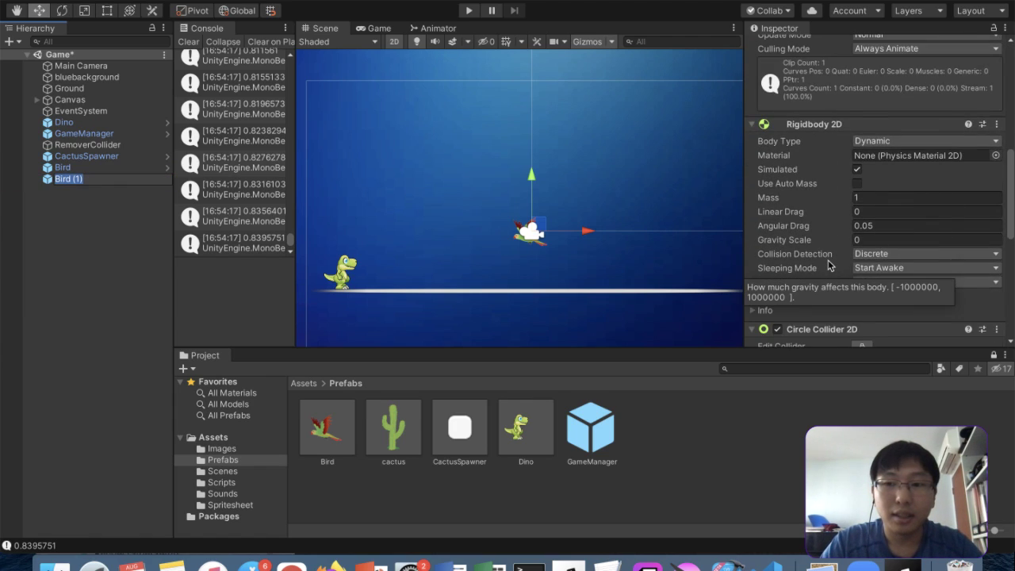
scroll(829, 264, "down", 1)
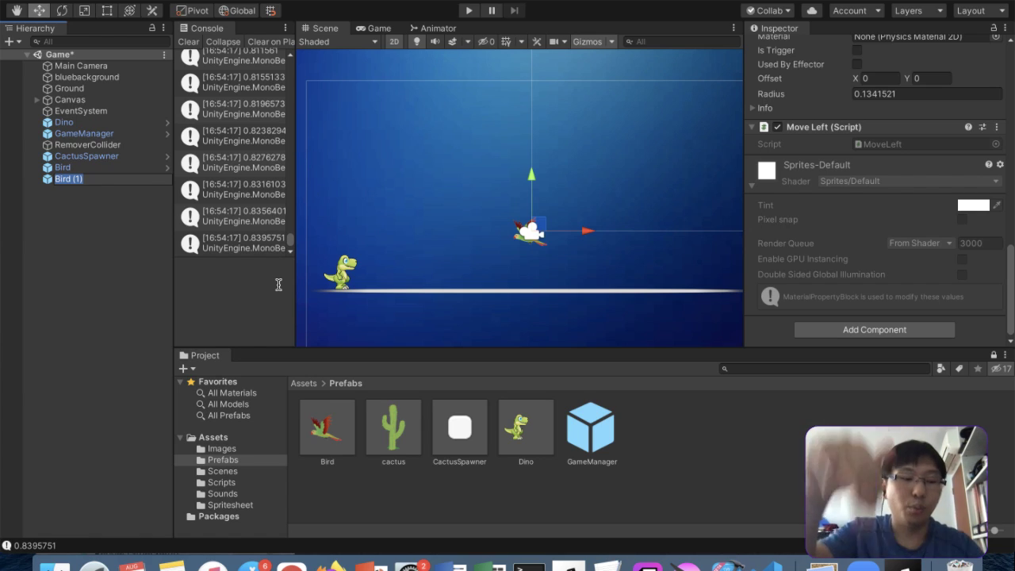
left_click(63, 213)
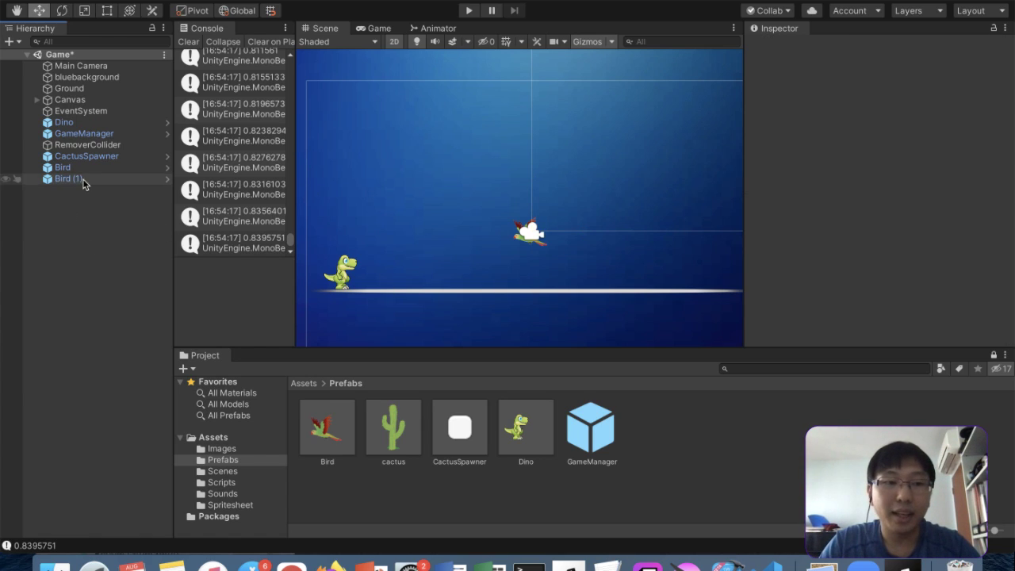
left_click(80, 182)
scroll(879, 263, "down", 10)
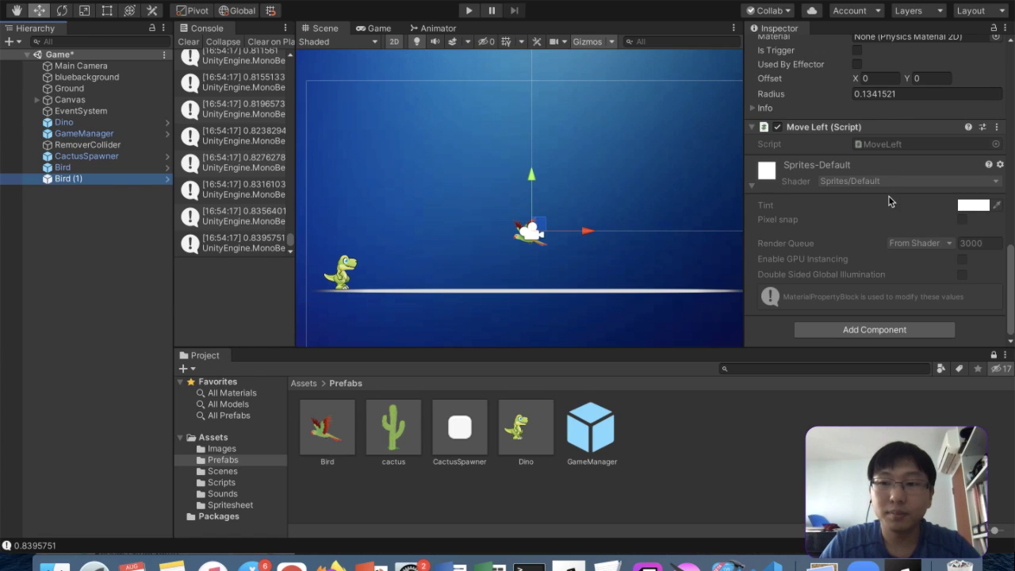
scroll(890, 201, "up", 3)
scroll(843, 173, "down", 3)
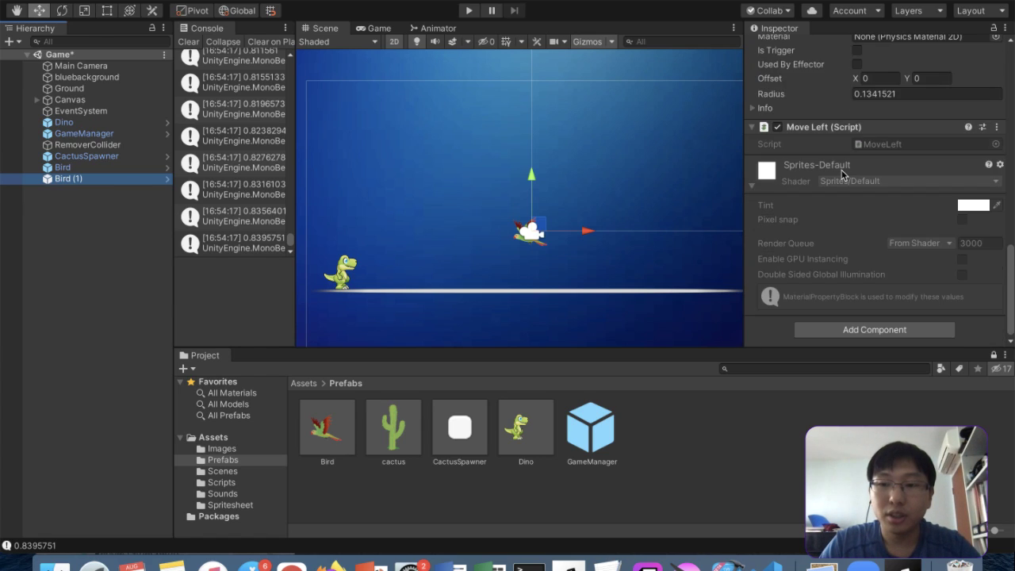
scroll(843, 173, "up", 8)
scroll(843, 173, "down", 4)
scroll(843, 174, "up", 6)
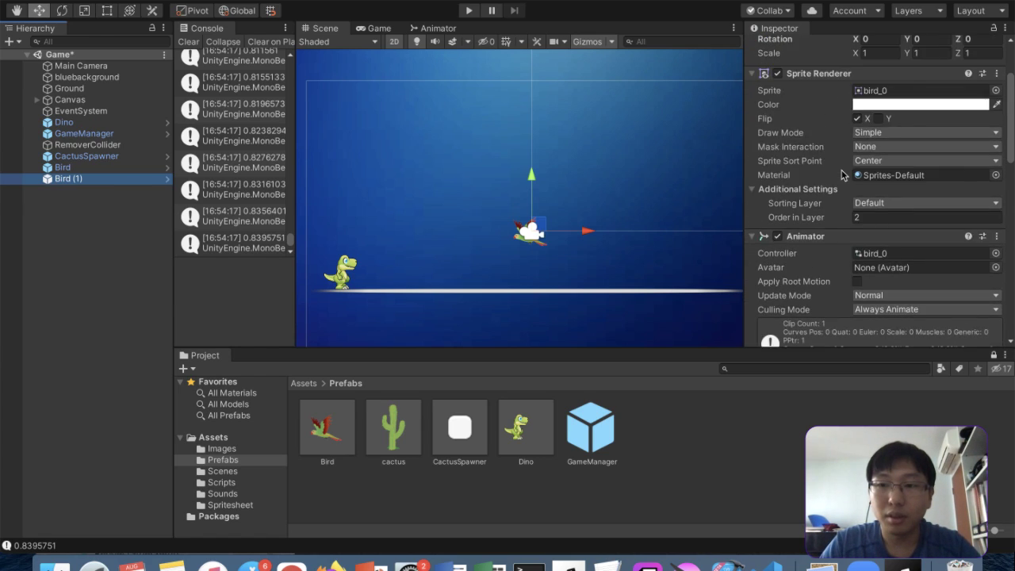
Duplicate the Bird 1 animation clip in the Spritesheet folder
scroll(842, 173, "up", 1)
scroll(843, 173, "down", 2)
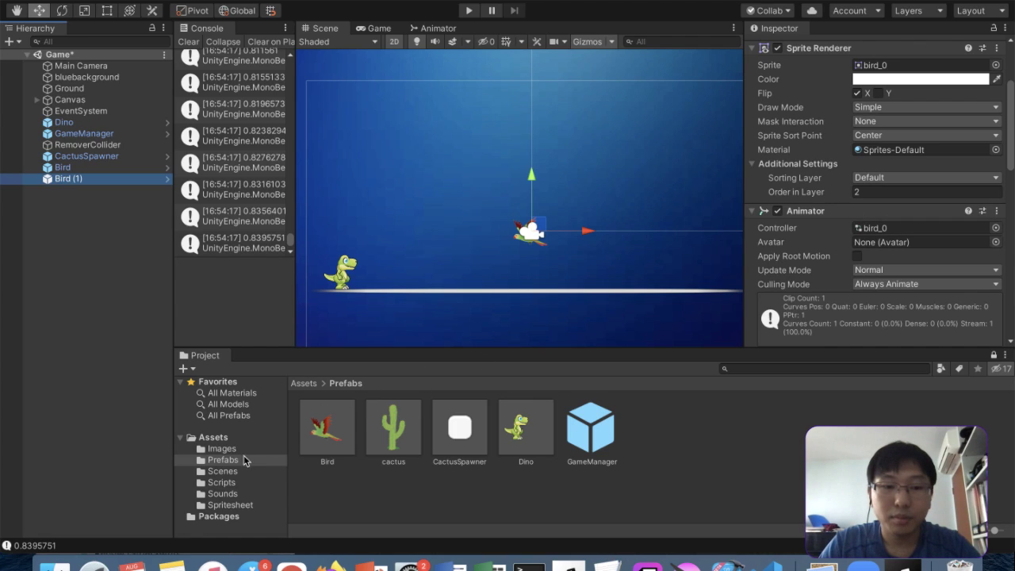
left_click(230, 505)
scroll(353, 490, "down", 1)
scroll(353, 476, "up", 1)
scroll(353, 453, "down", 1)
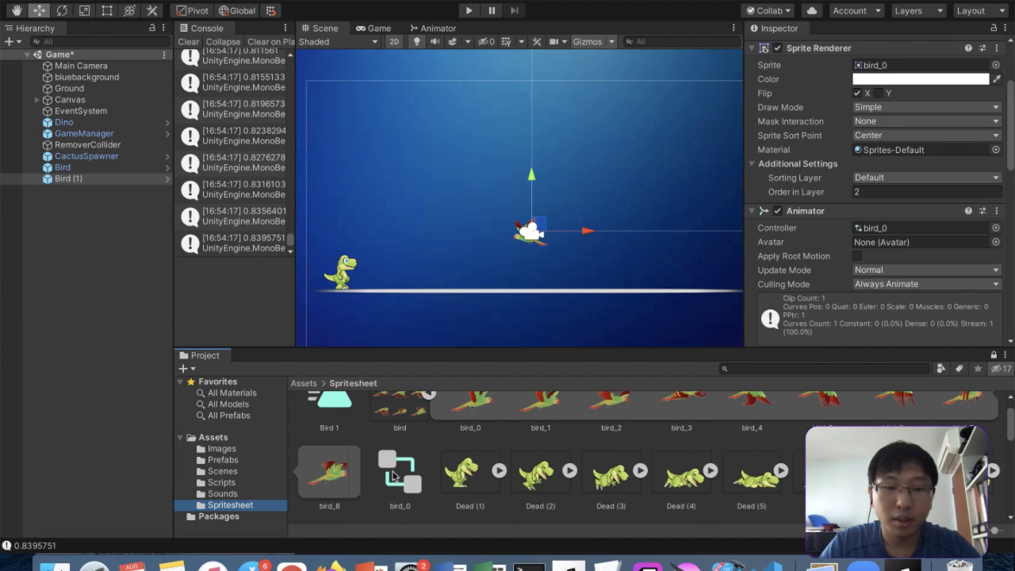
scroll(392, 475, "up", 1)
left_click(318, 410)
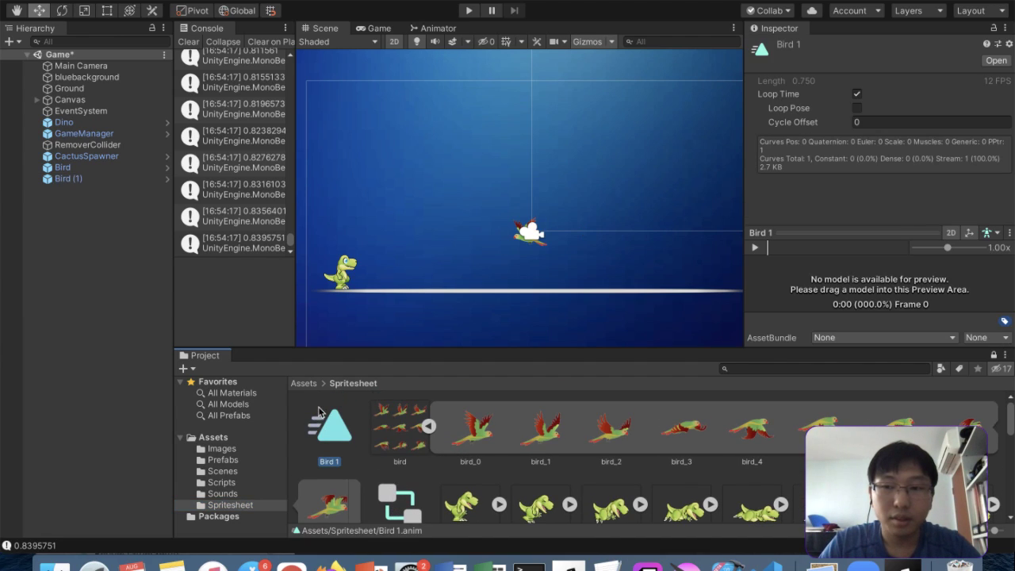
key("super+d")
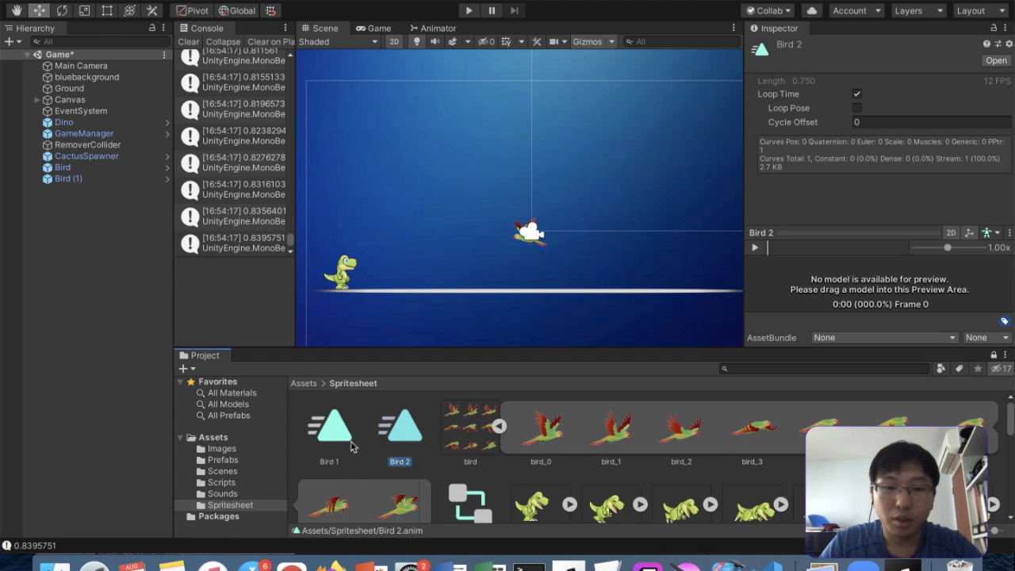
Rename the original Bird 1 animation clip as Bird straight
left_click(336, 465)
left_click(329, 462)
type("Bird straight")
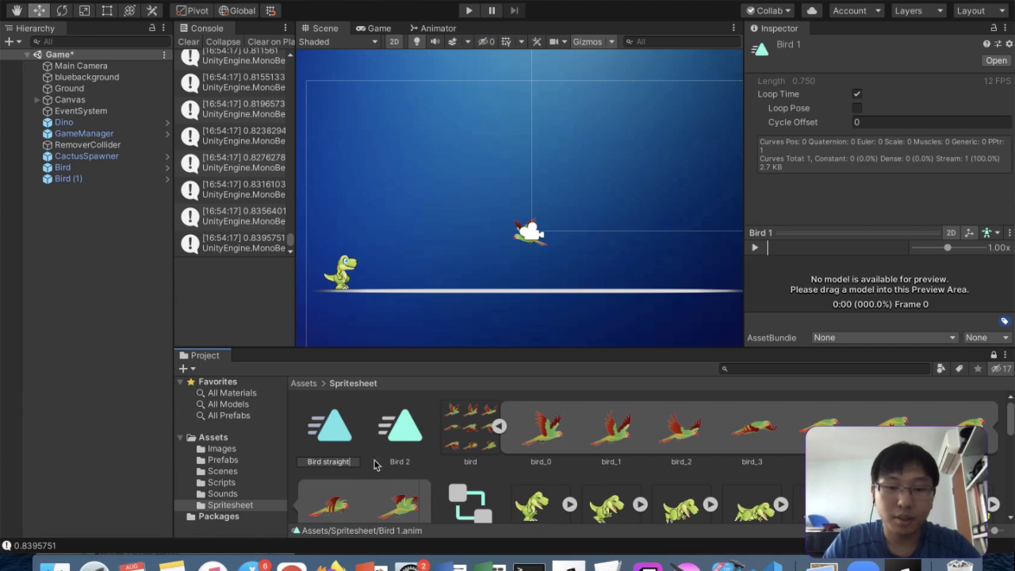
key("Return")
Rename the duplicated animation clip Bird 2 as Bird curve
left_click(317, 466)
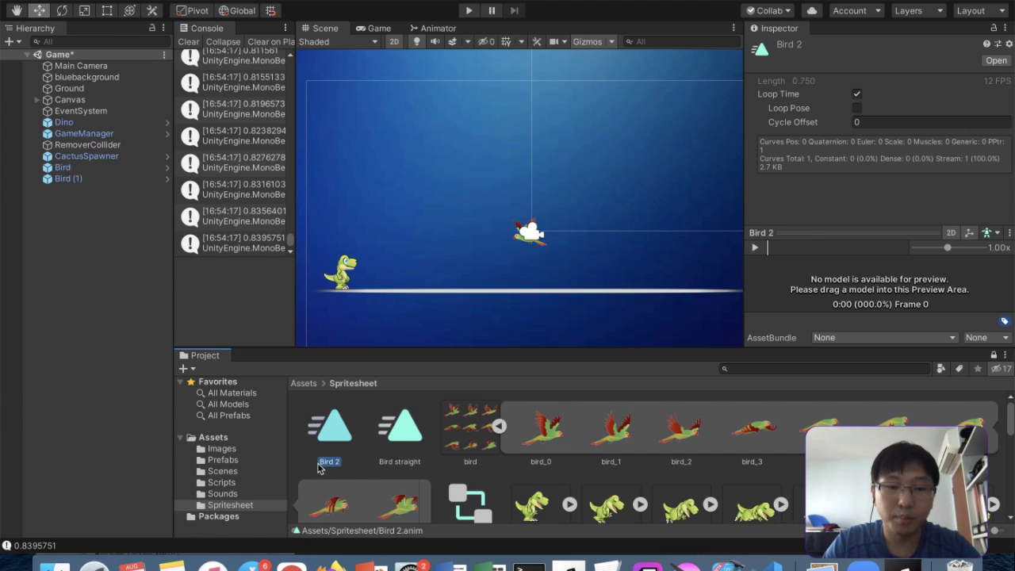
left_click(334, 462)
left_click(337, 461)
type("curve")
key("Return")
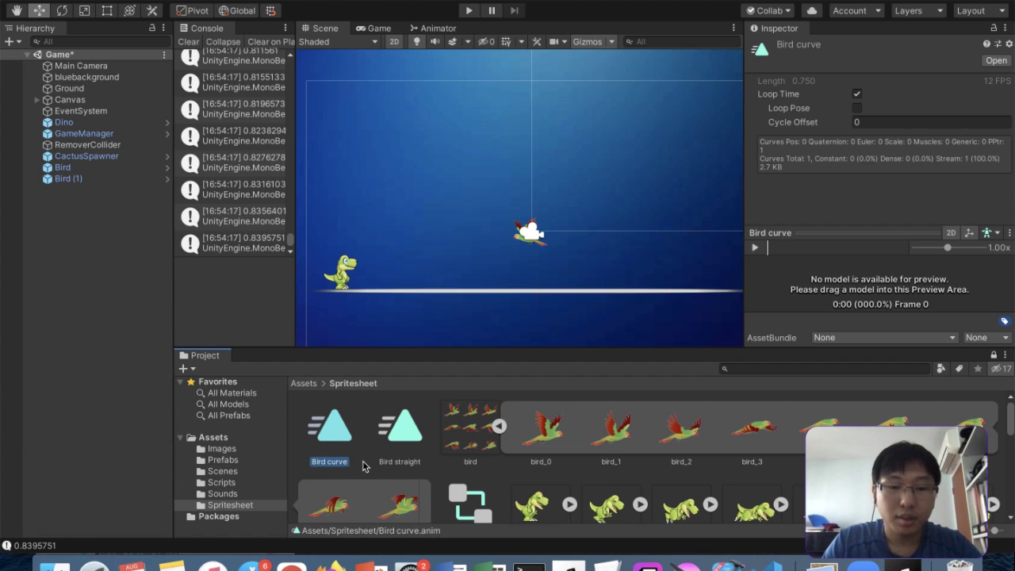
Examine the Bird curve clip's sprite keyframes in an enlarged Animation window, including the frames at 0:01 and 0:02, and close it
double_click(336, 426)
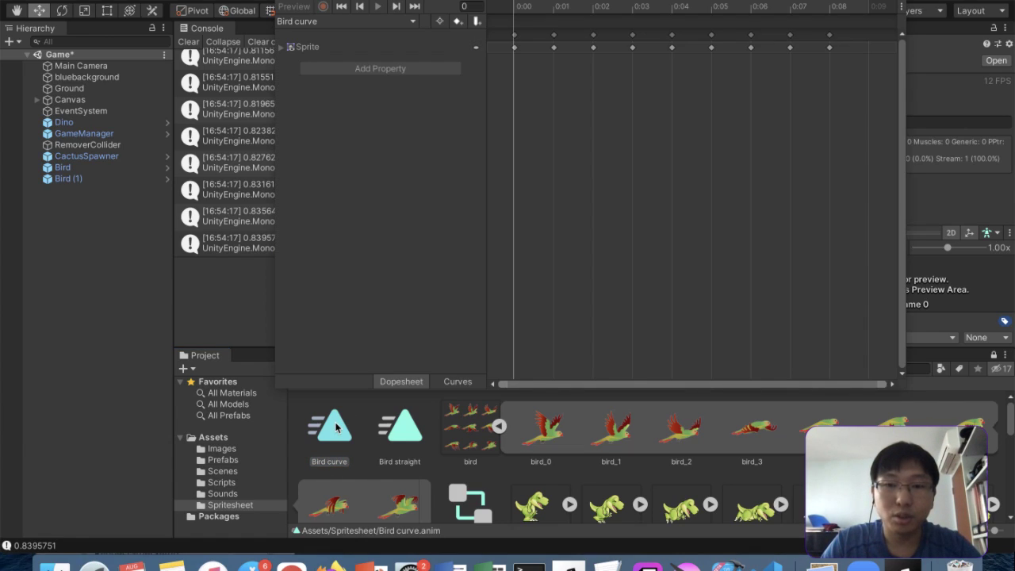
left_click(514, 47)
left_click_drag(555, 0, 312, 0)
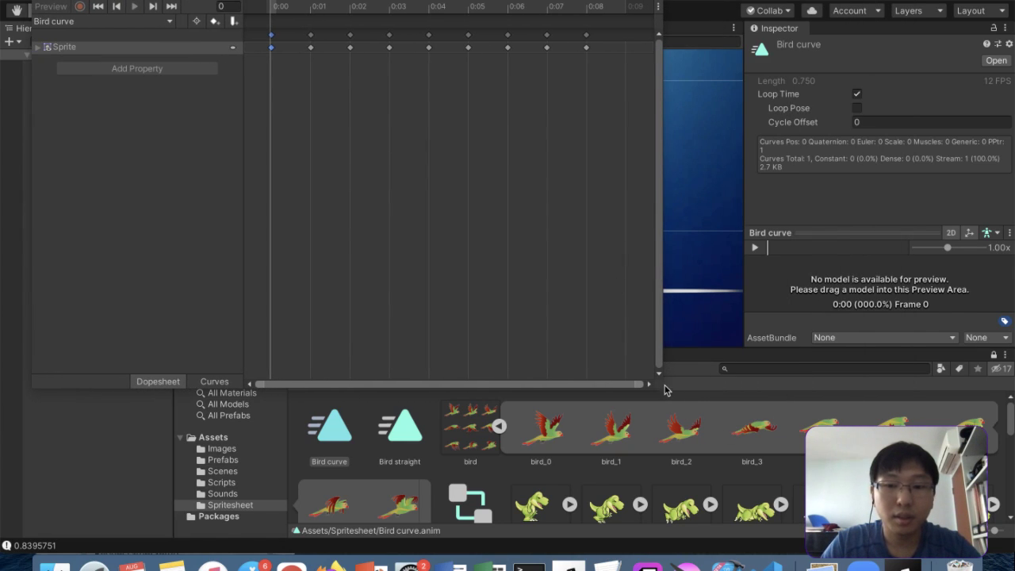
left_click_drag(662, 388, 975, 481)
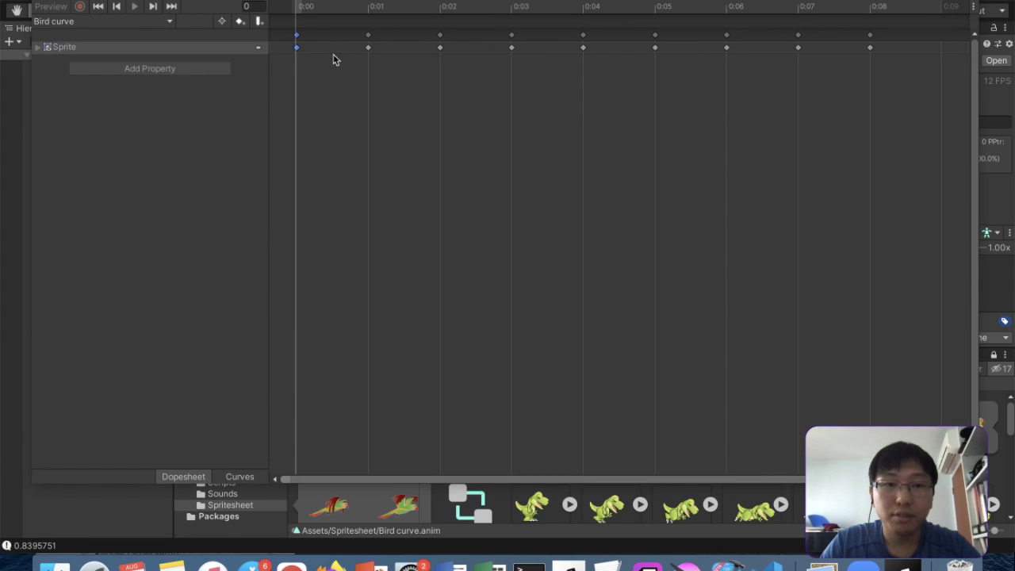
left_click(367, 48)
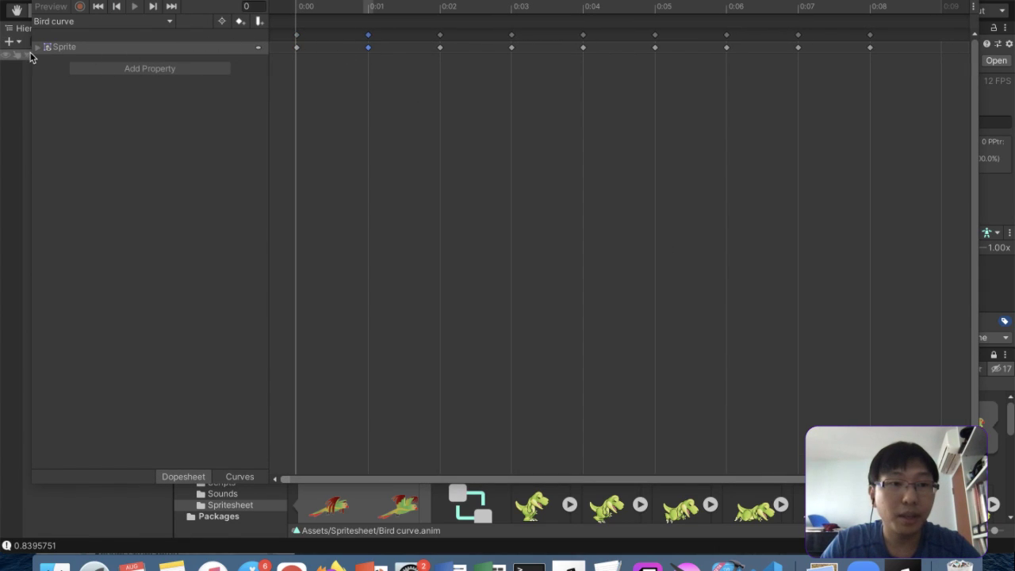
left_click(37, 49)
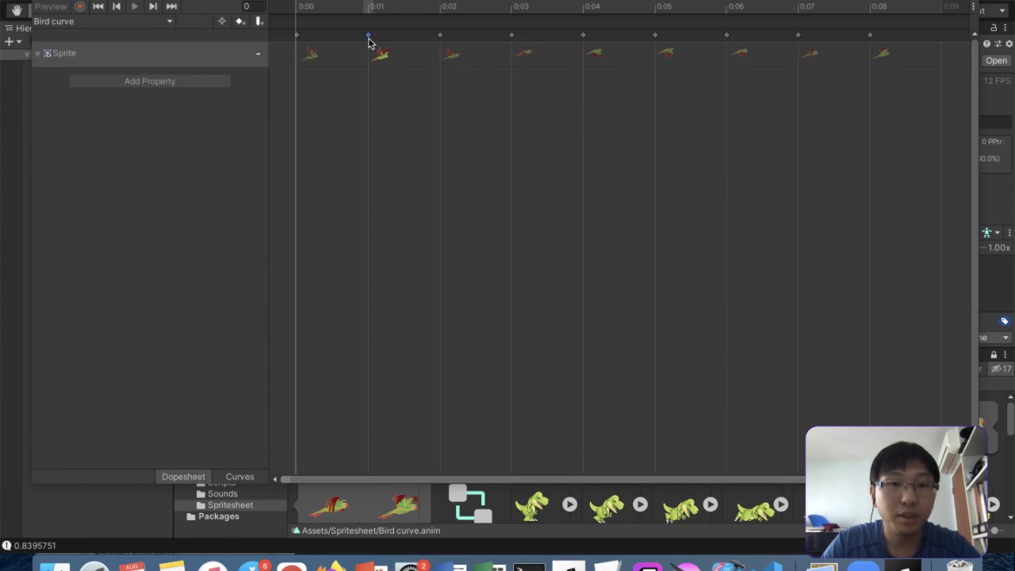
left_click(441, 35)
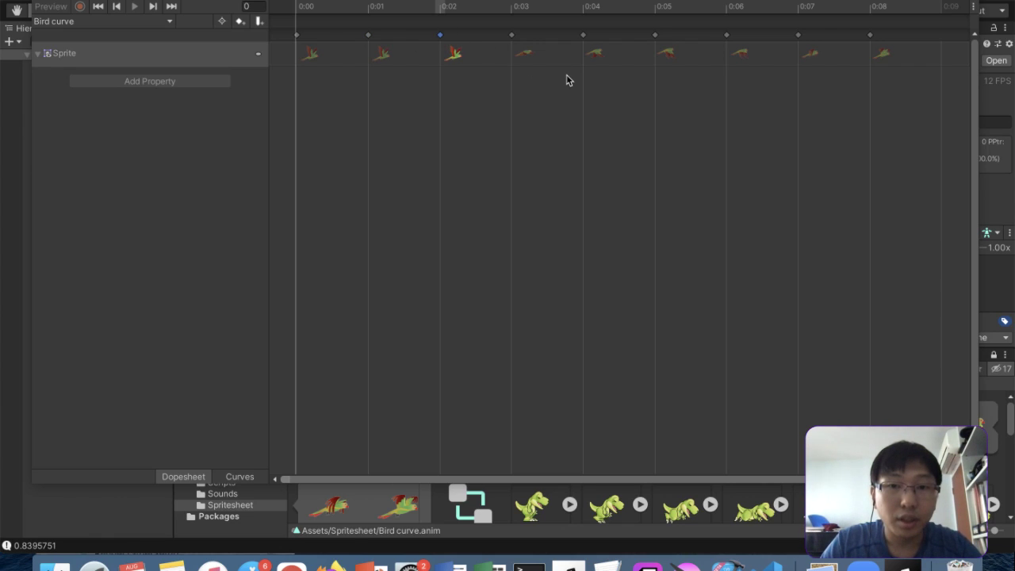
left_click(369, 36)
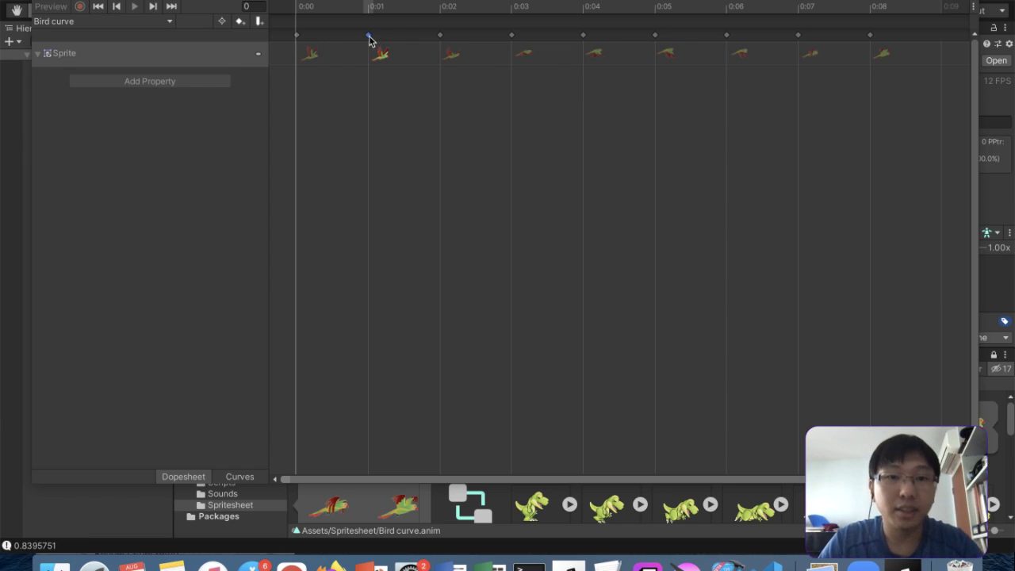
scroll(497, 71, "down", 1)
scroll(498, 71, "down", 2)
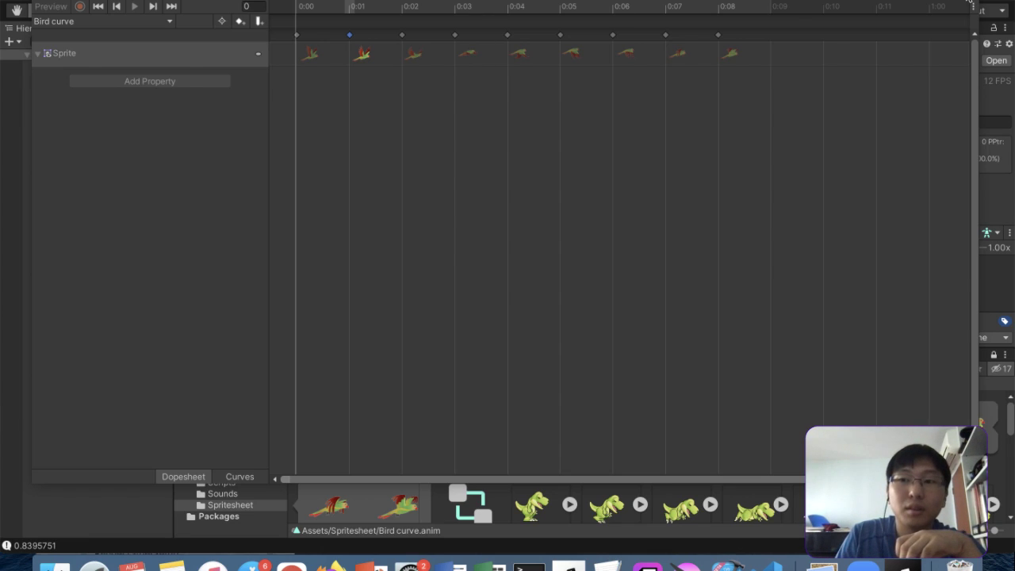
left_click(969, 4)
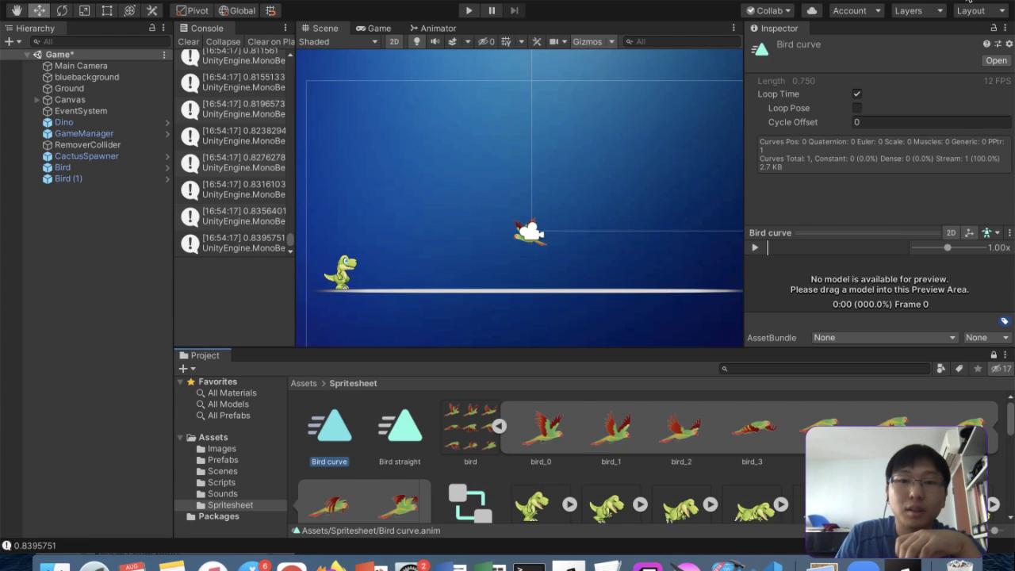
Delete the Bird curve animation clip from the Spritesheet folder
right_click(337, 439)
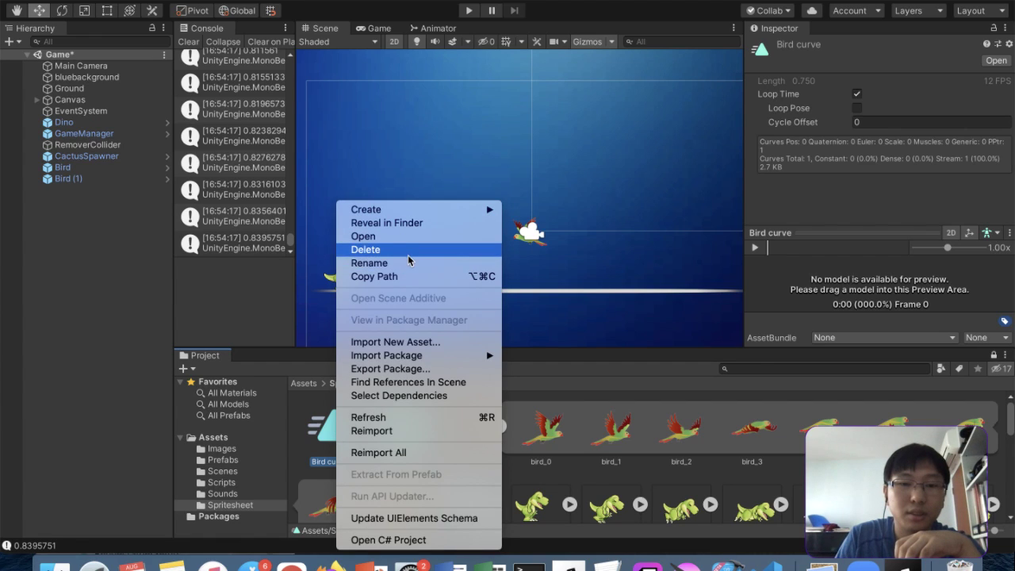
left_click(407, 220)
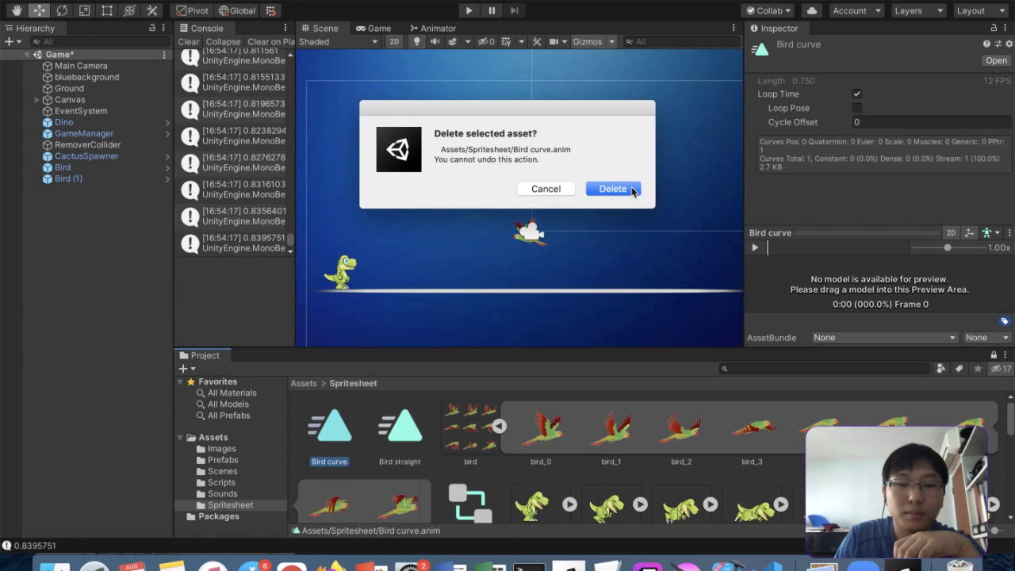
left_click(632, 191)
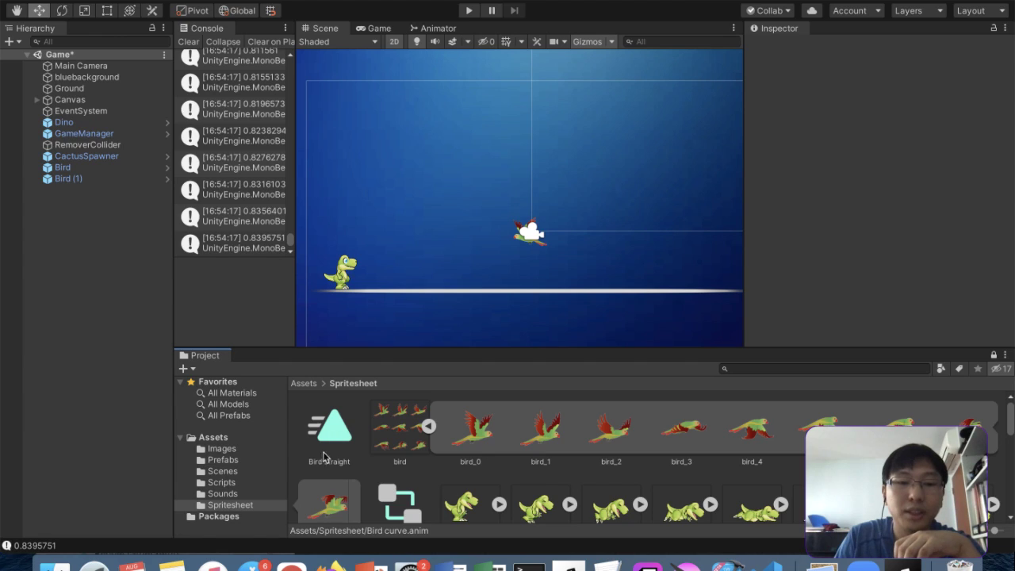
Examine the Bird object's components down to its Move Left script
left_click(331, 432)
left_click(85, 179)
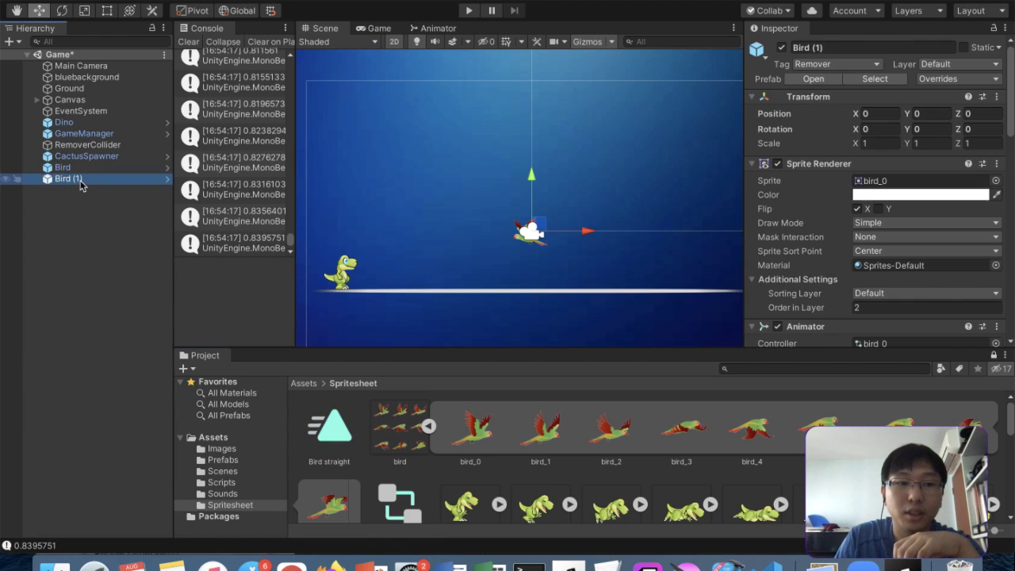
left_click(84, 168)
scroll(791, 283, "down", 3)
scroll(790, 283, "down", 5)
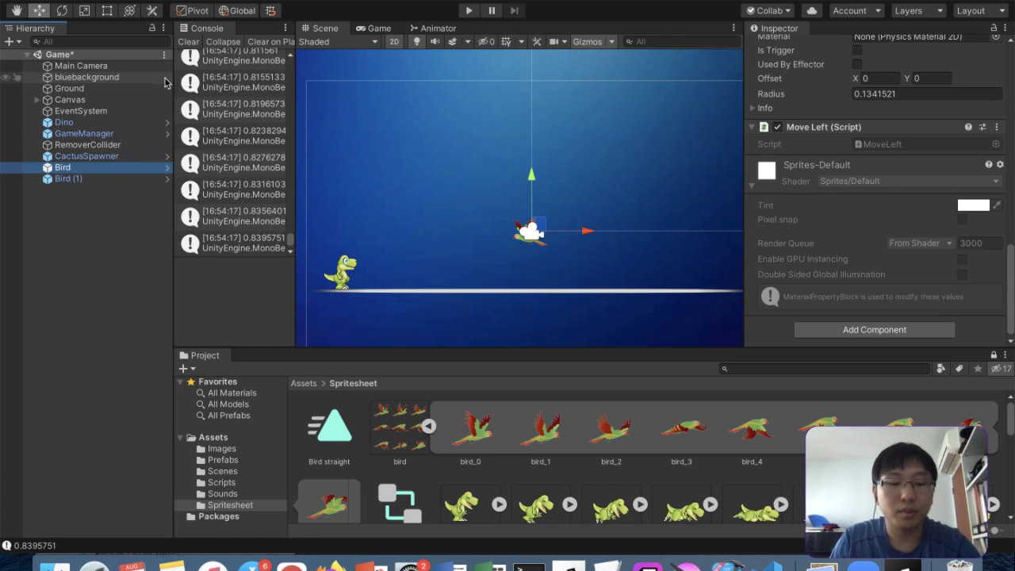
Create an empty object in the Game scene and name it BirdContainer
left_click(116, 56)
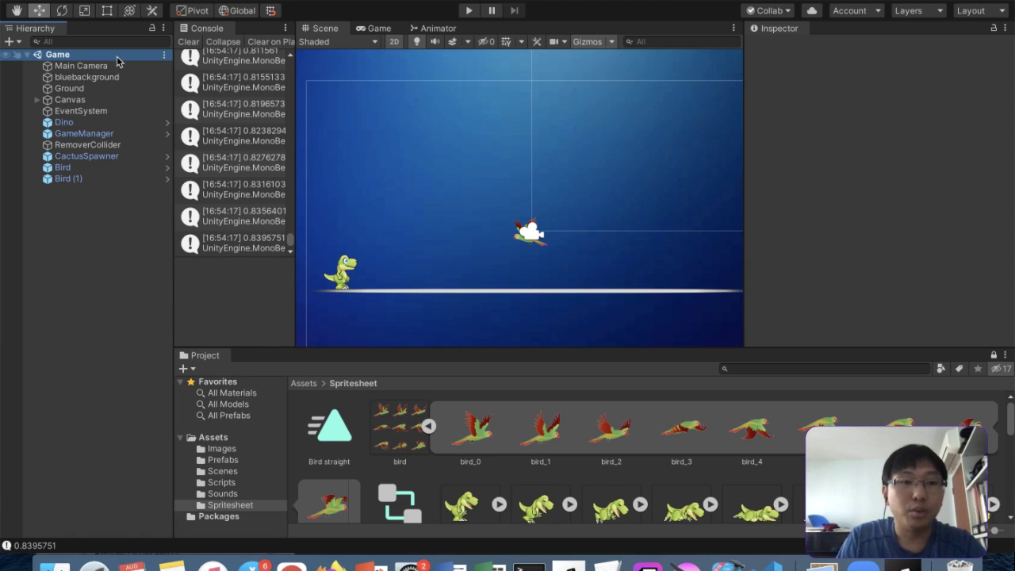
right_click(116, 61)
mouse_move(154, 222)
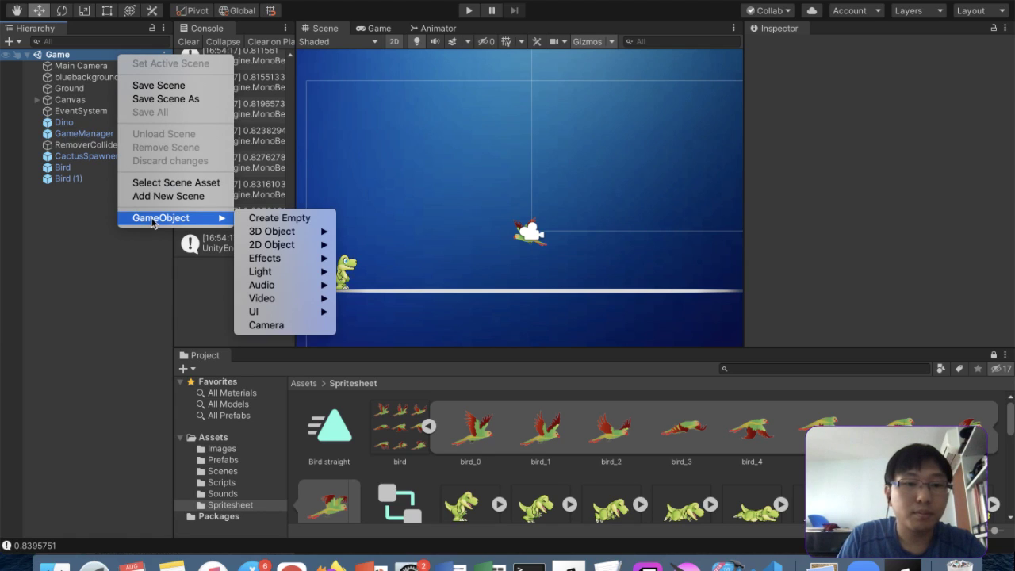
left_click(284, 225)
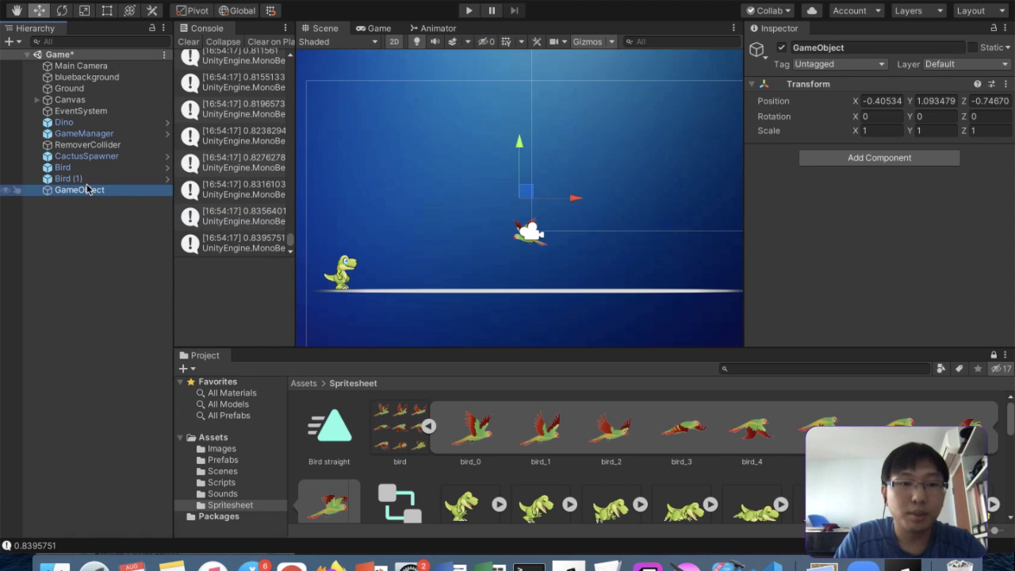
left_click(847, 48)
type("BirdCol")
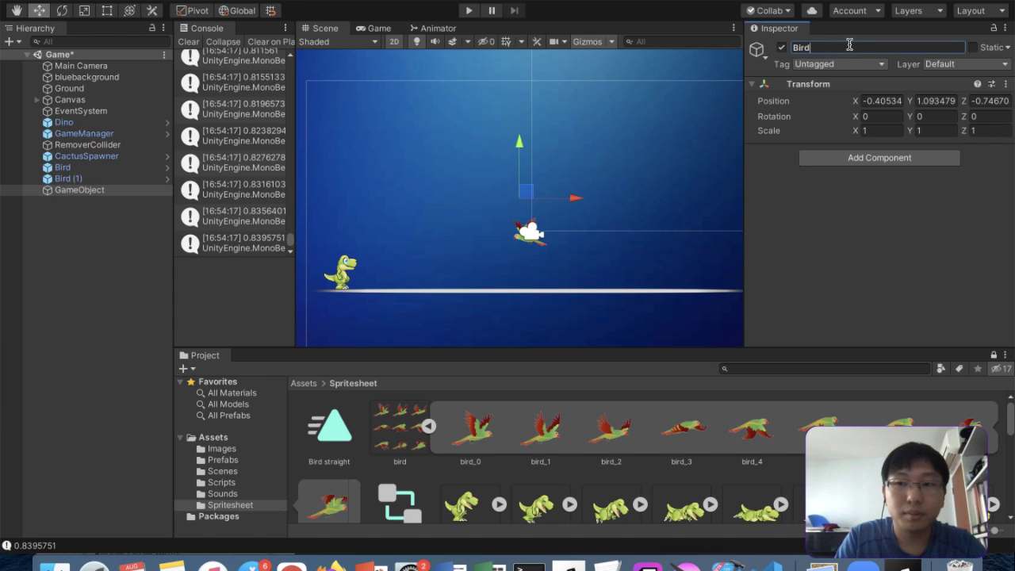
key("Return")
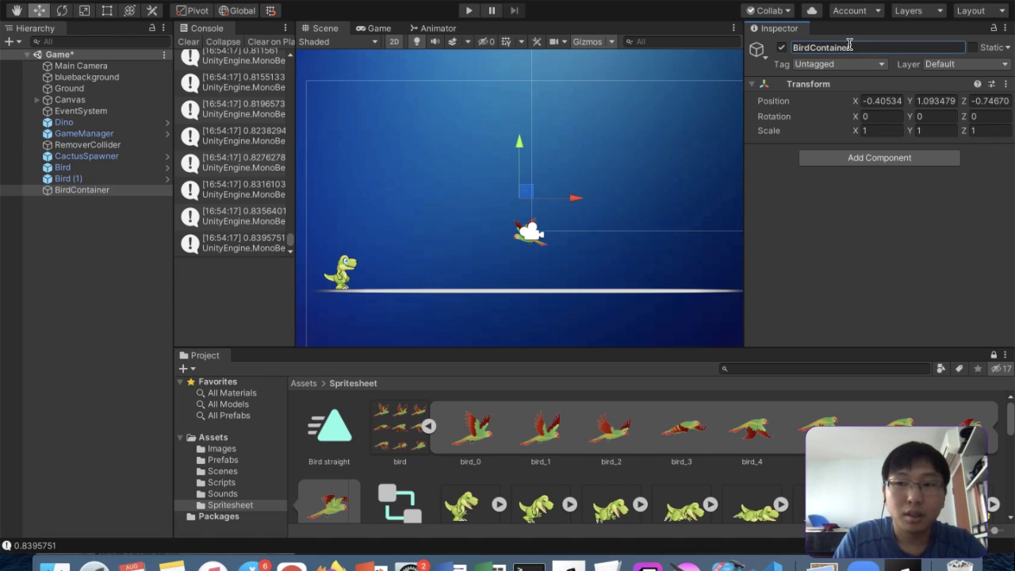
Delete the duplicate Bird (1) and make the remaining Bird a child of BirdContainer
right_click(120, 178)
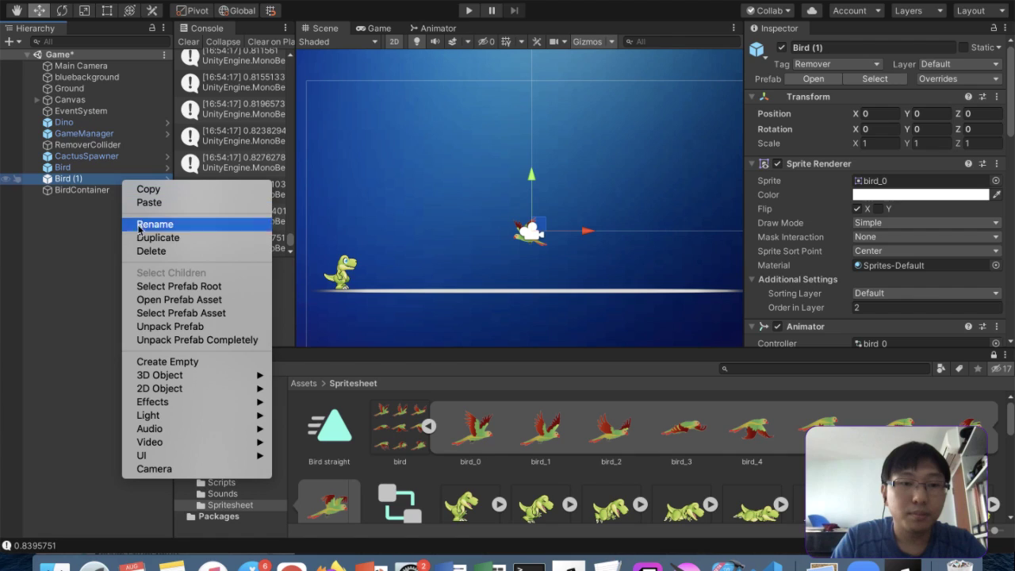
left_click(143, 250)
left_click_drag(81, 170, 82, 179)
left_click(93, 169)
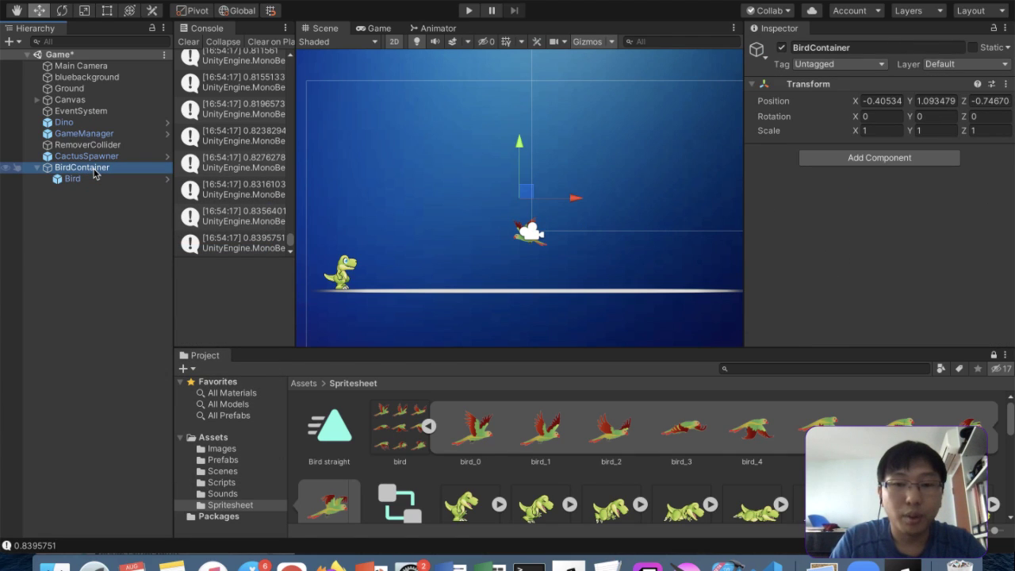
left_click(96, 180)
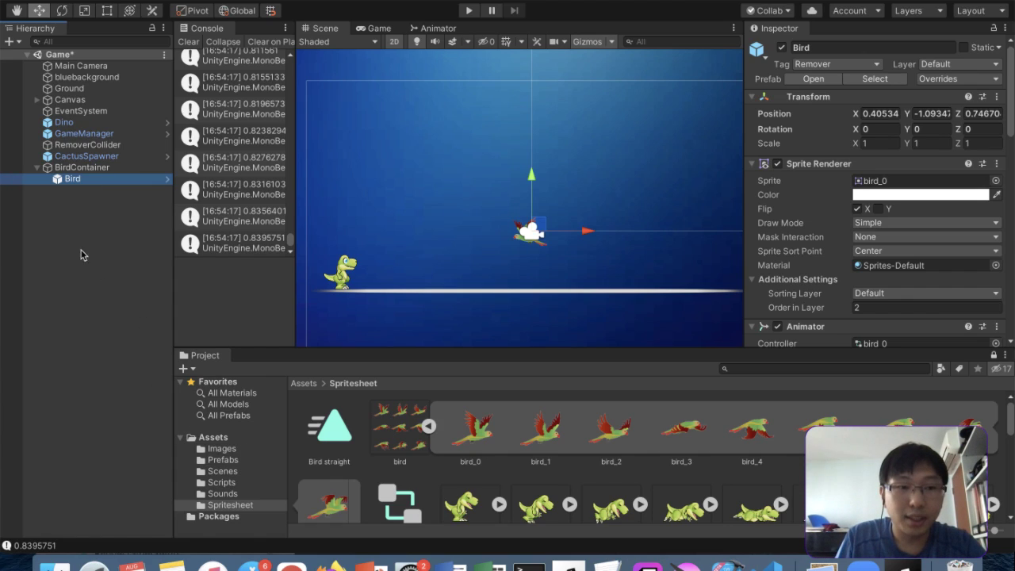
Reset the Transform of BirdContainer to its default values
left_click(107, 168)
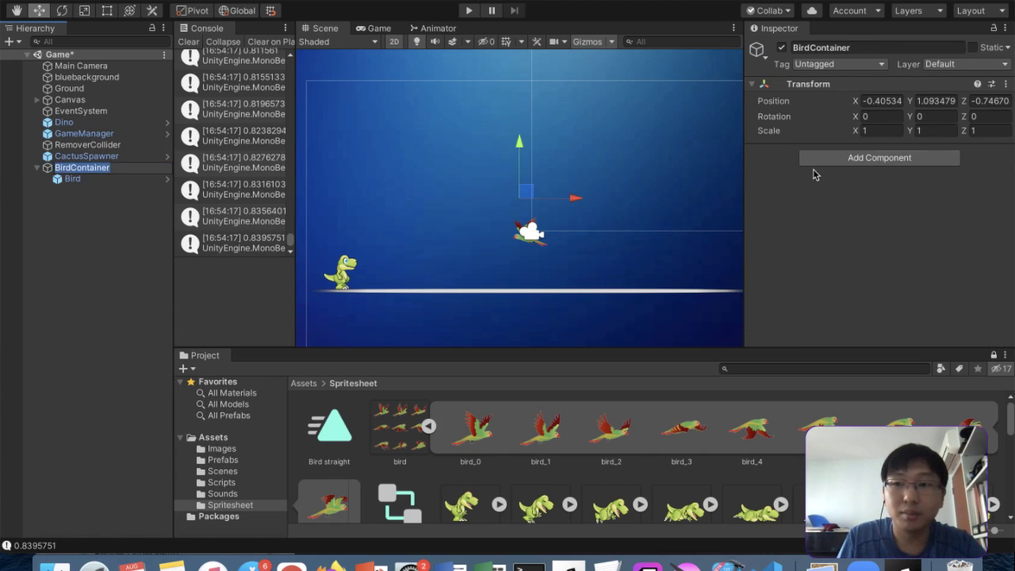
left_click(948, 84)
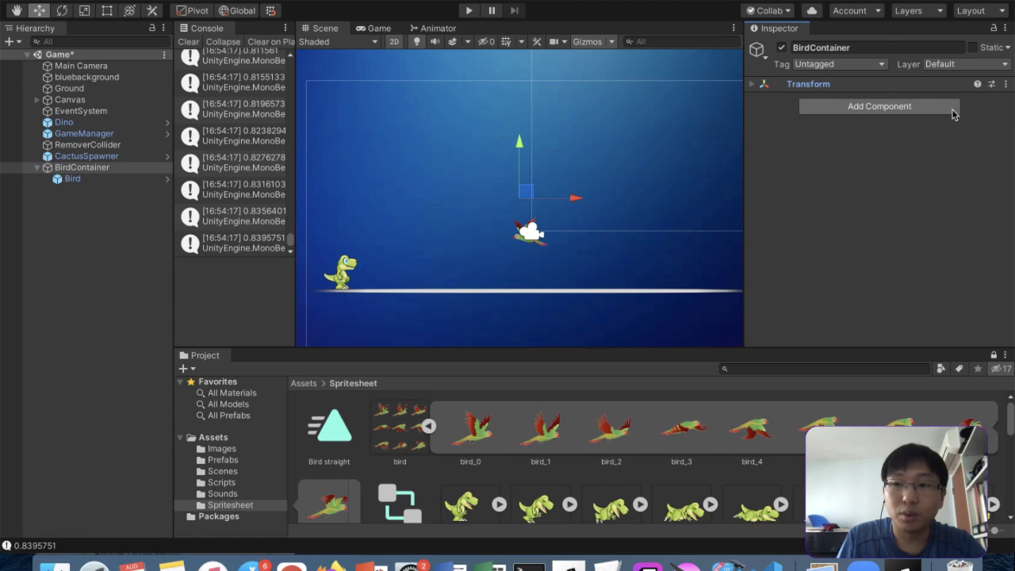
left_click(1005, 83)
left_click(947, 194)
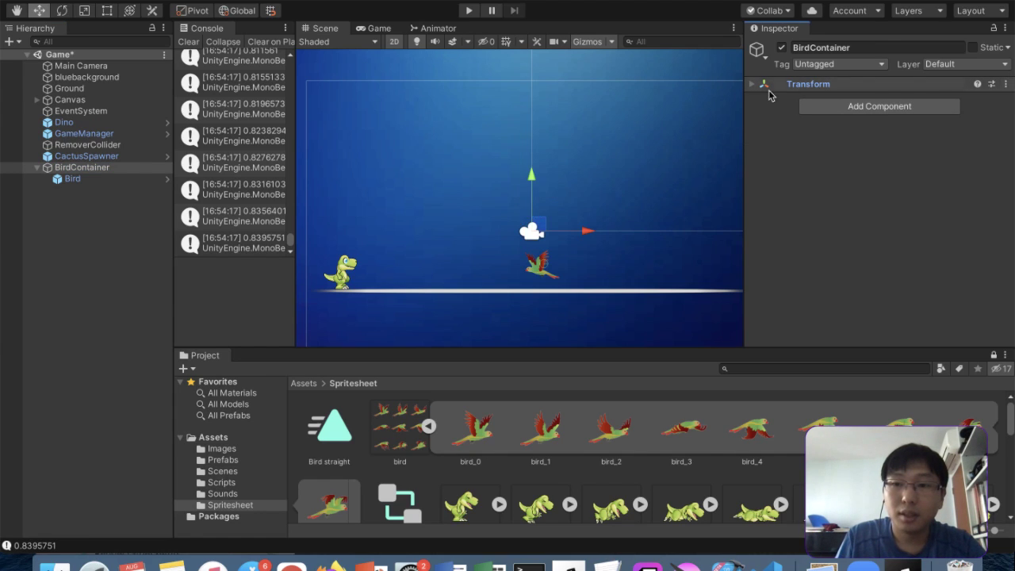
left_click(762, 84)
Reset the Transform of the Bird inside BirdContainer to its default values
left_click(72, 178)
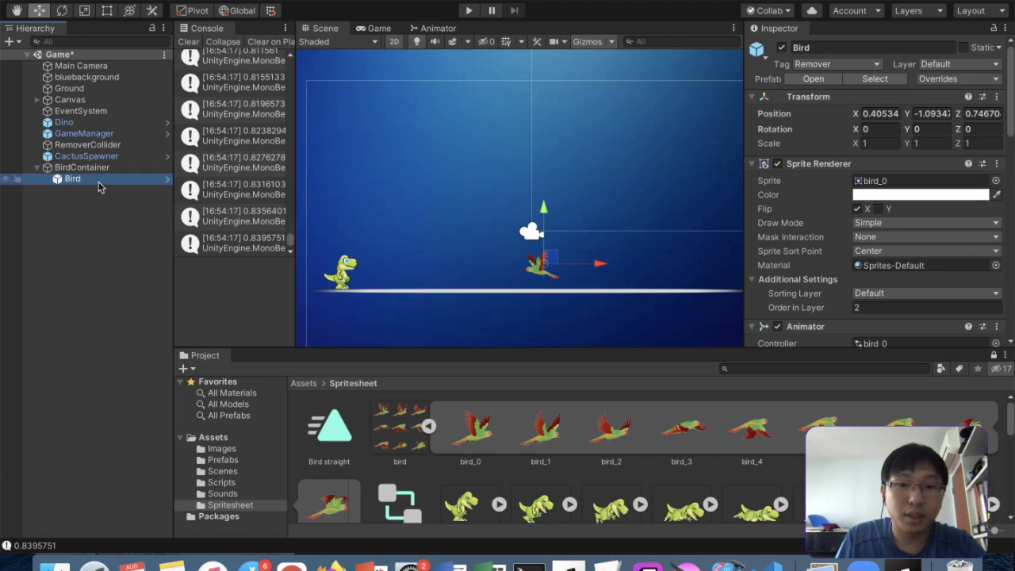
left_click(996, 78)
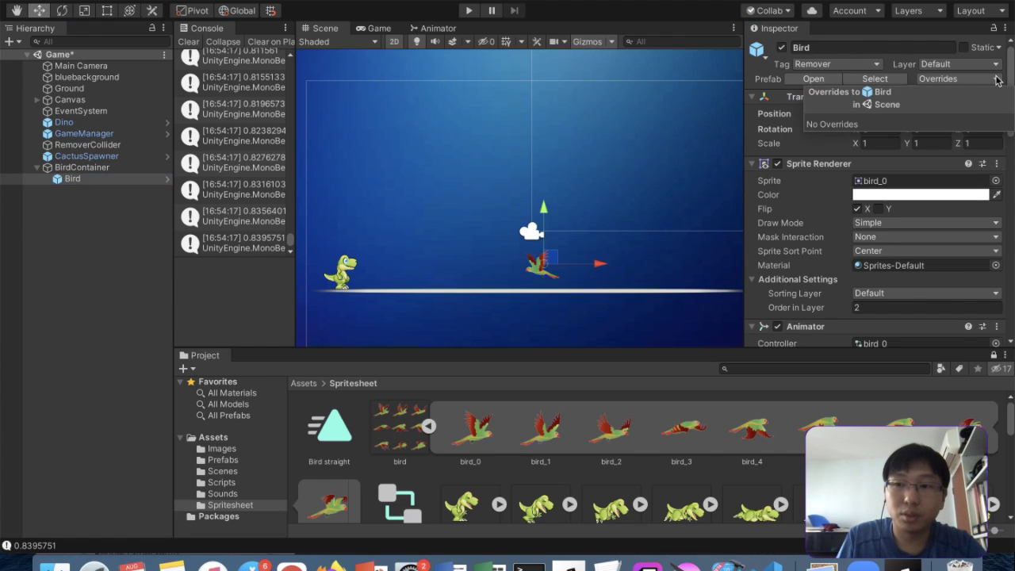
left_click(996, 79)
left_click(984, 96)
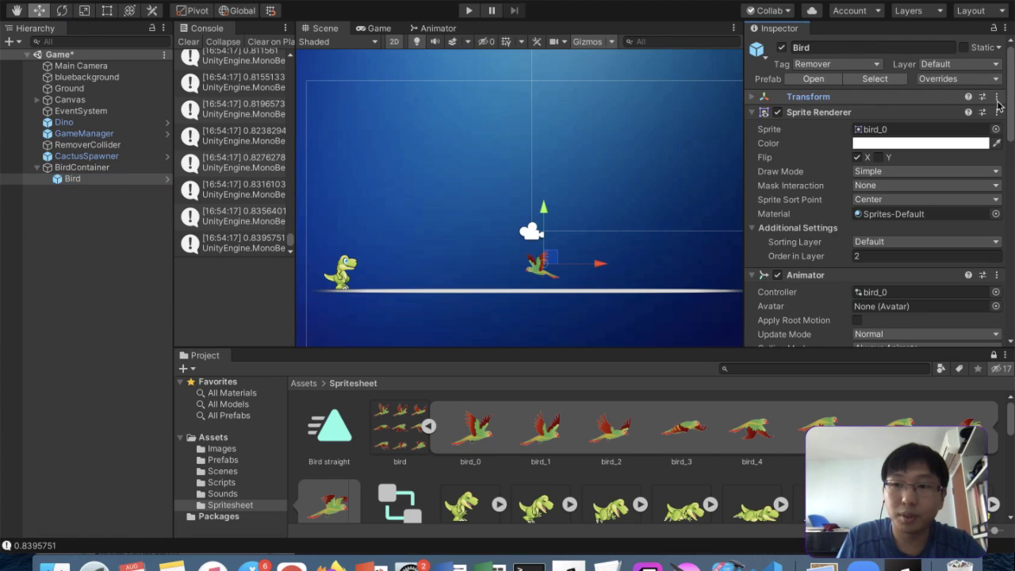
left_click(1001, 100)
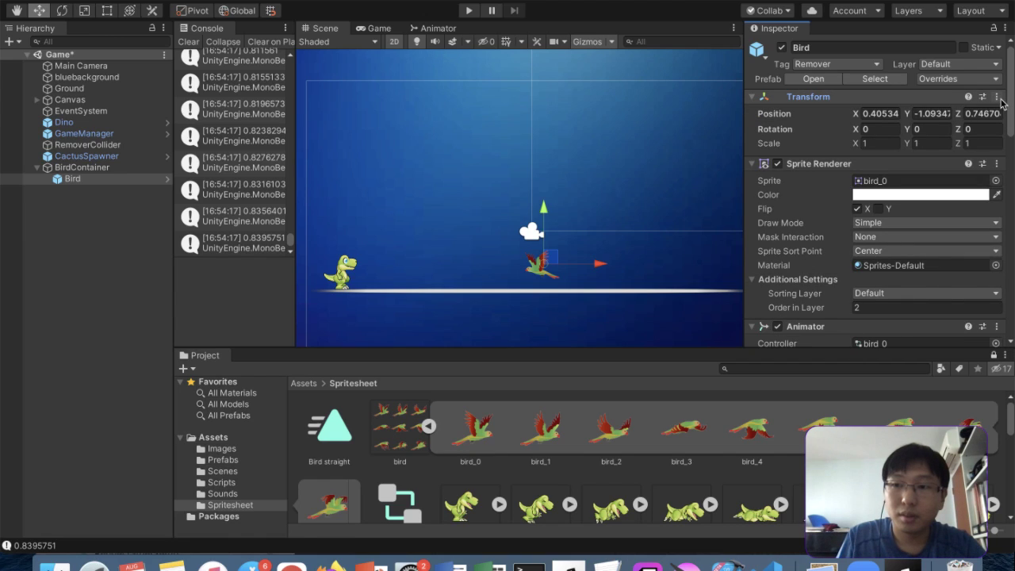
left_click(997, 97)
left_click(908, 208)
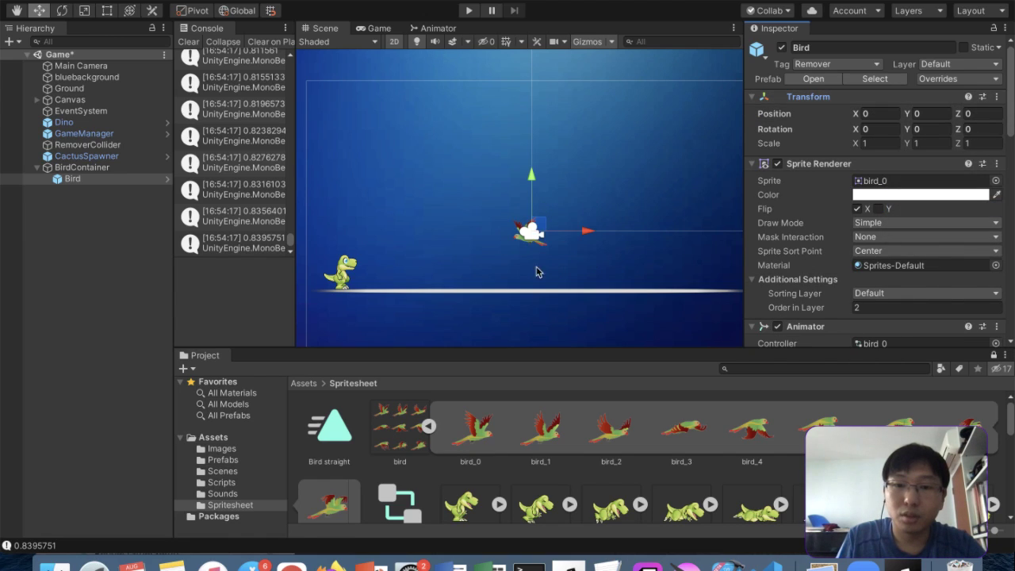
Examine the nested Bird's Transform, Sprite Renderer, Animator, Rigidbody 2D, Circle Collider 2D and Move Left components
left_click(76, 167)
left_click(79, 178)
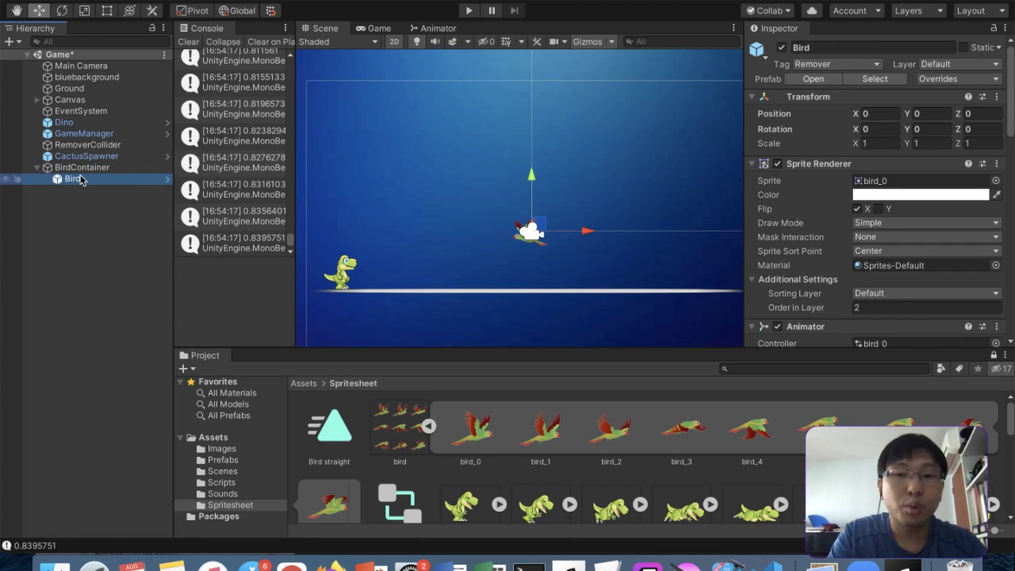
scroll(766, 207, "down", 10)
scroll(766, 208, "up", 3)
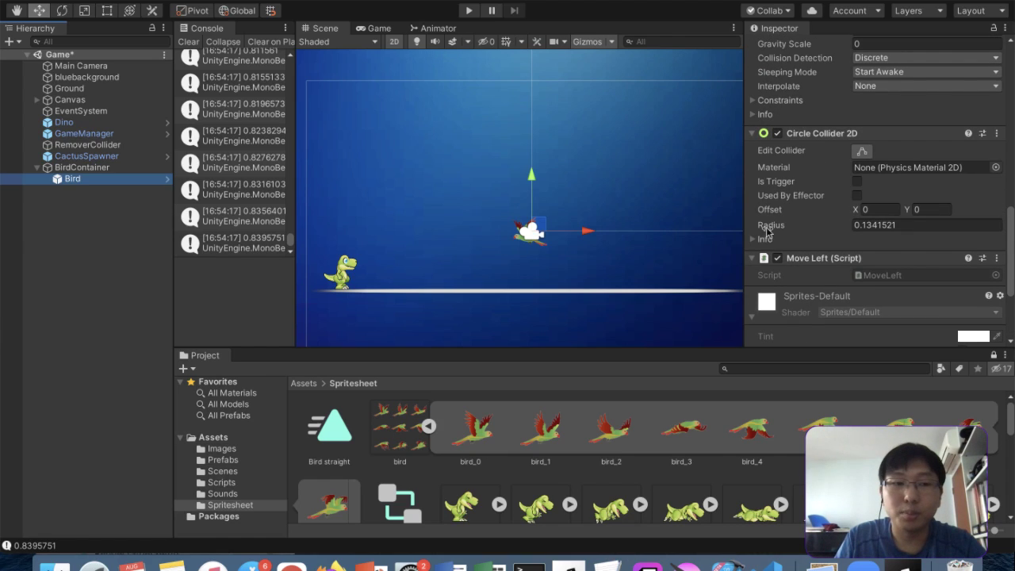
left_click(996, 258)
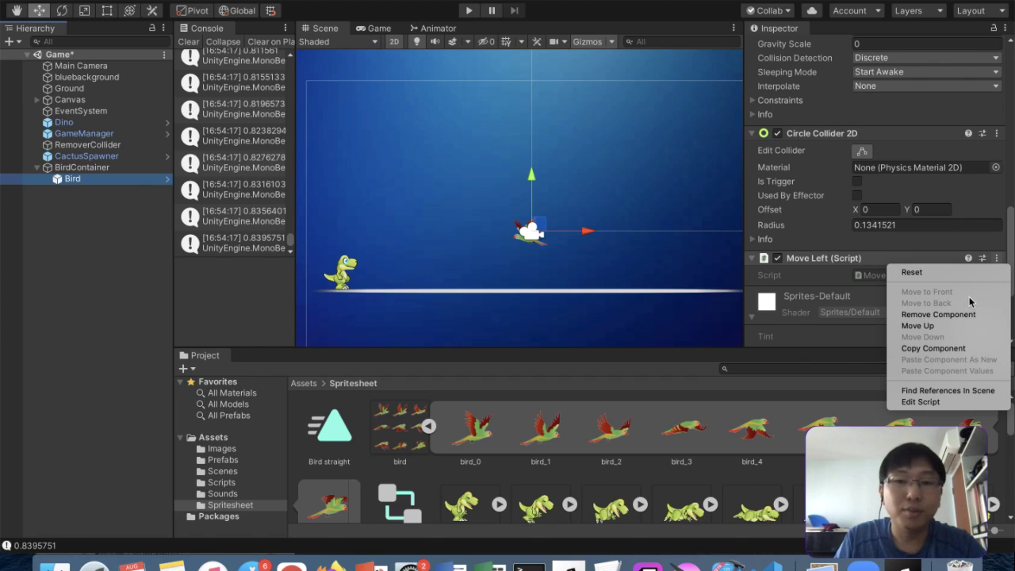
left_click(829, 276)
scroll(823, 265, "up", 10)
scroll(816, 254, "down", 4)
scroll(815, 253, "down", 5)
scroll(815, 252, "up", 3)
scroll(815, 252, "up", 8)
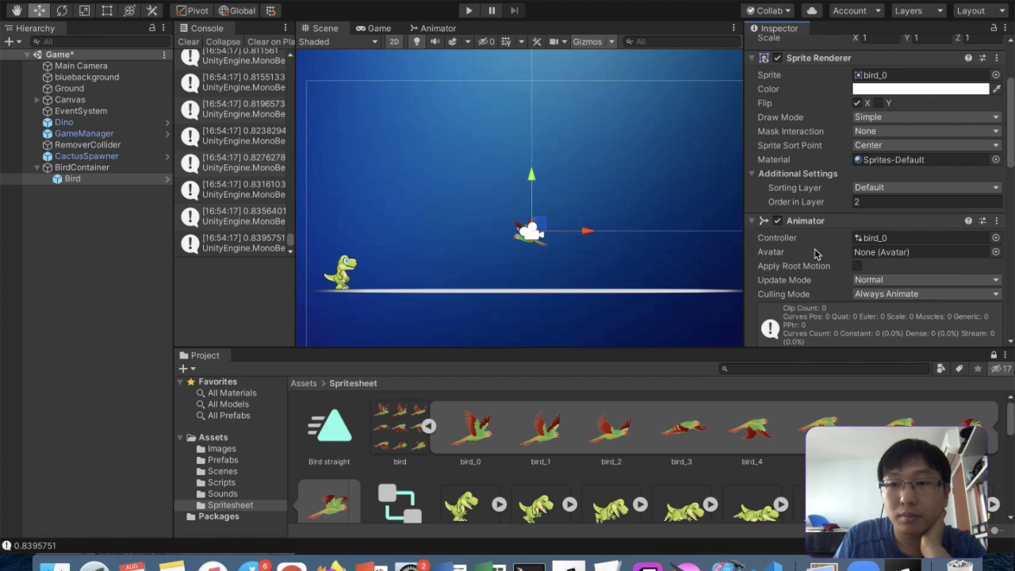
scroll(817, 253, "down", 4)
scroll(817, 253, "up", 2)
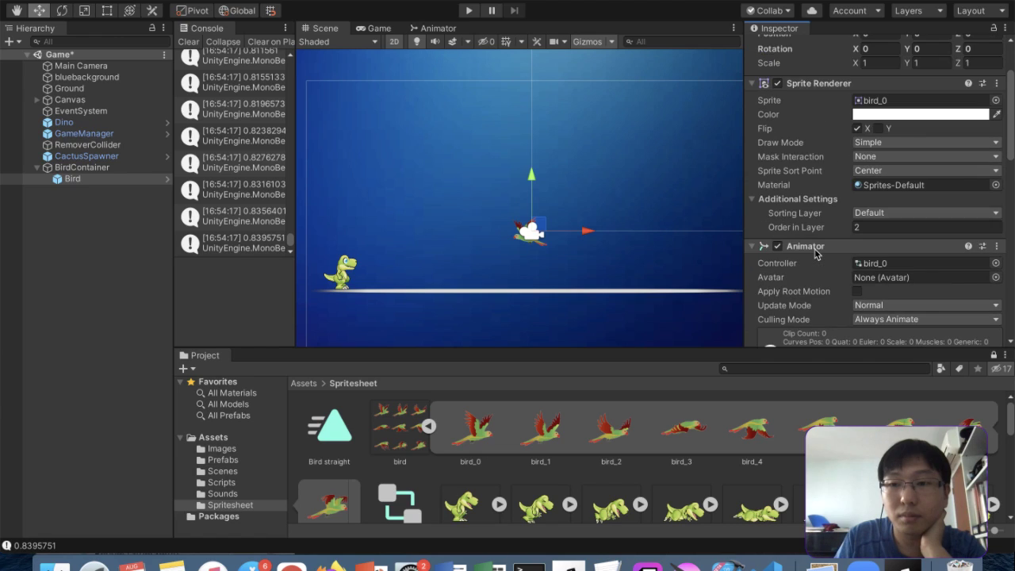
scroll(815, 253, "down", 10)
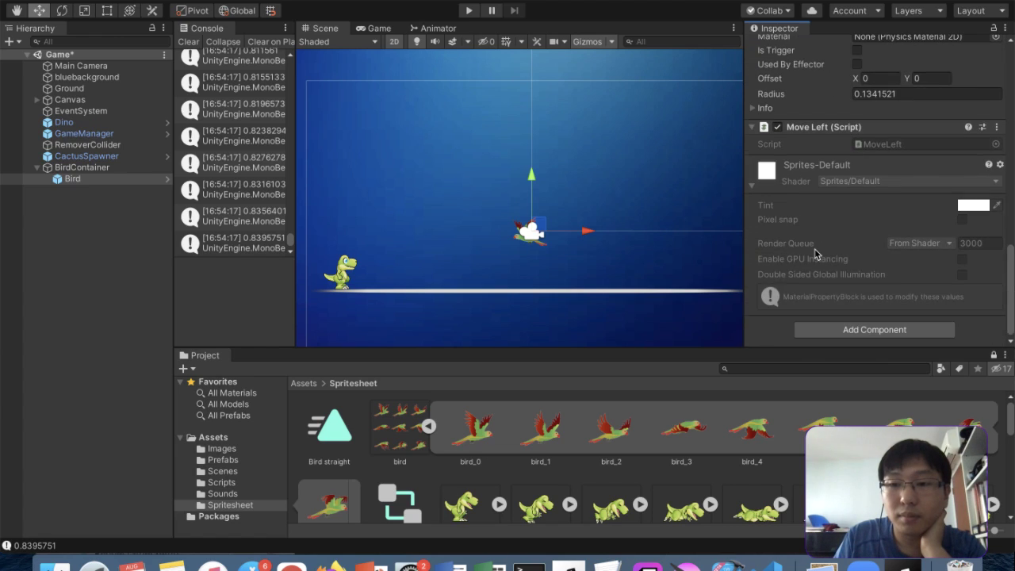
scroll(824, 171, "up", 5)
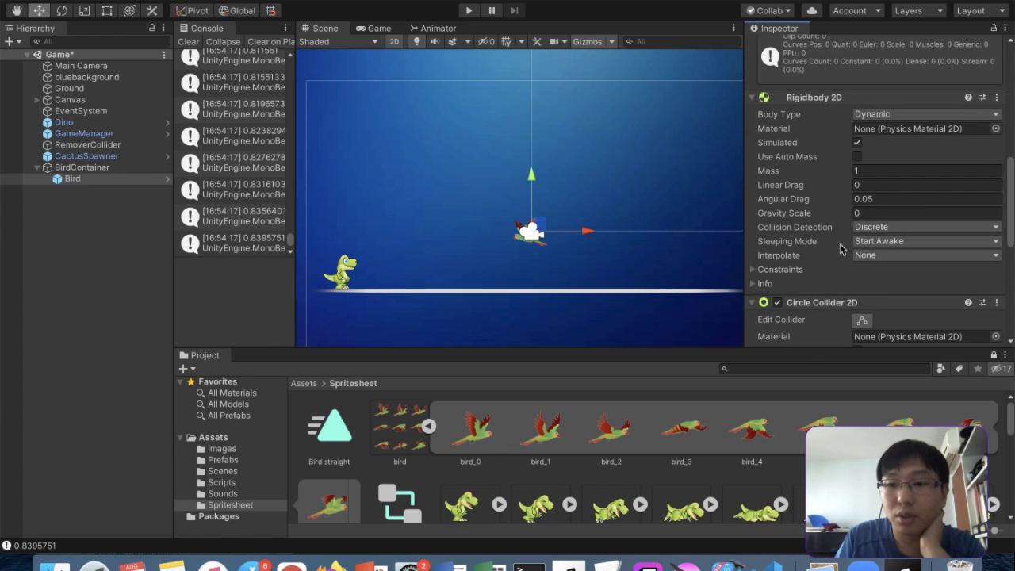
scroll(832, 252, "down", 6)
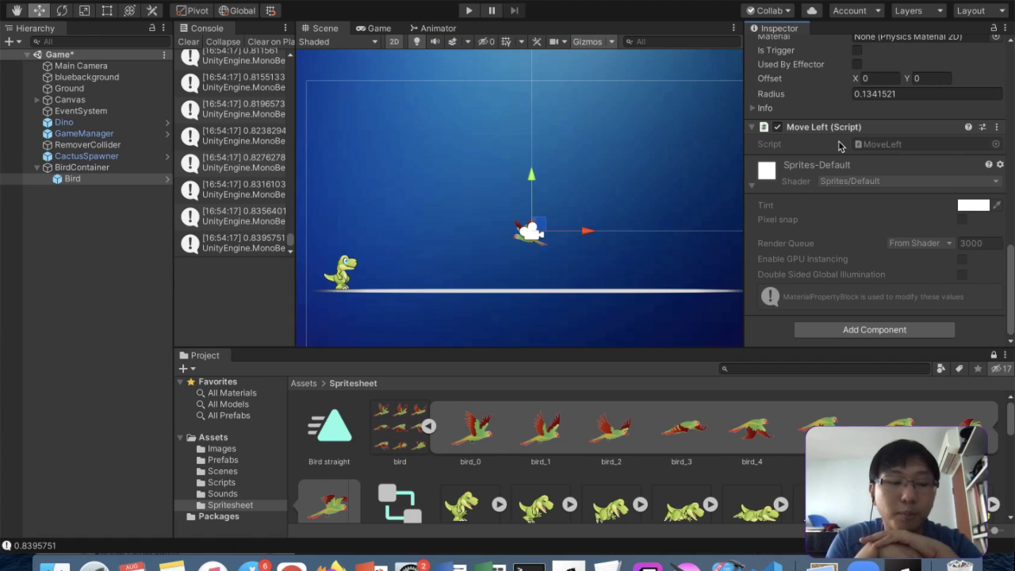
scroll(839, 146, "up", 8)
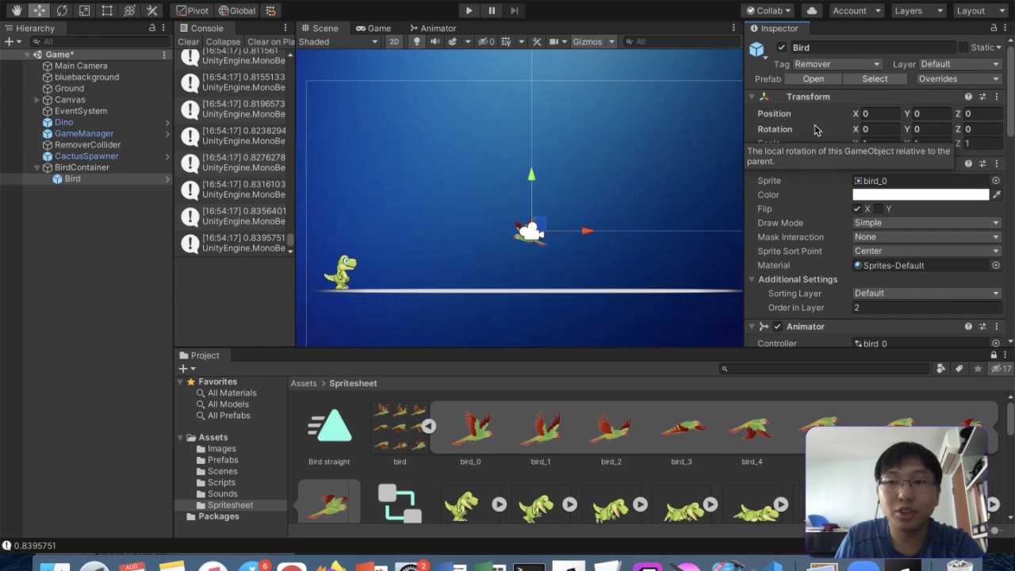
scroll(815, 129, "down", 10)
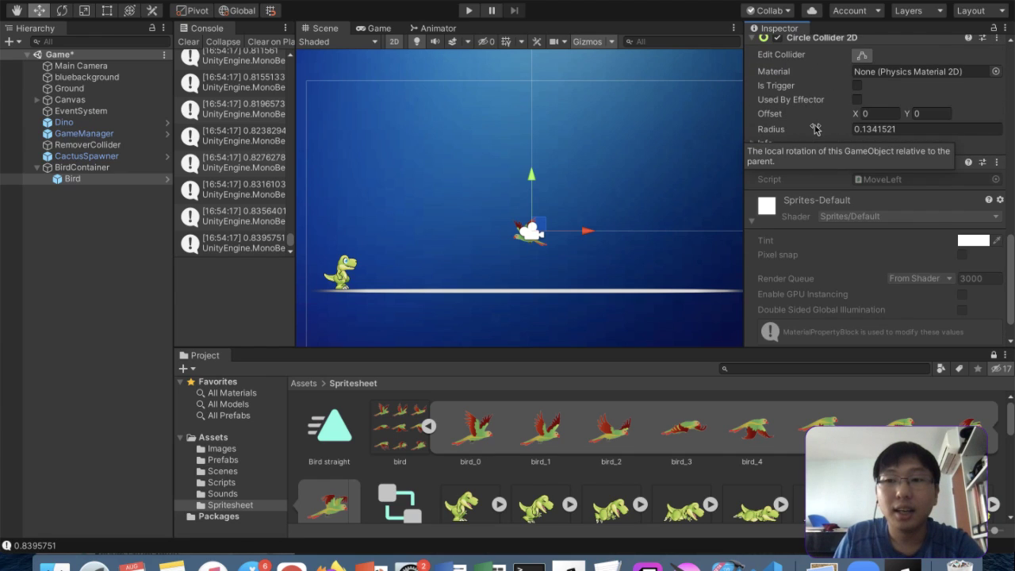
scroll(825, 111, "up", 15)
scroll(825, 111, "down", 8)
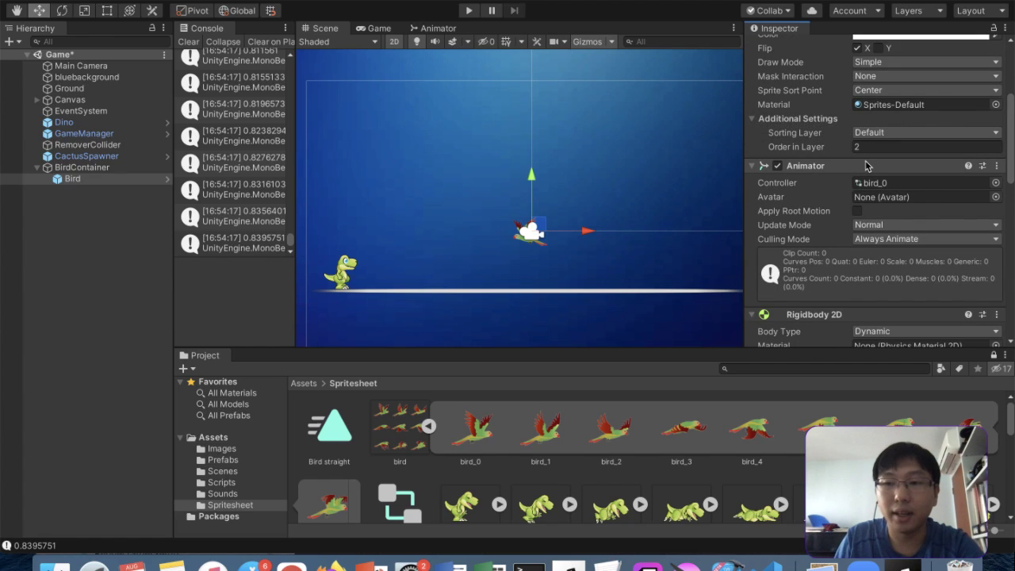
scroll(862, 166, "up", 3)
scroll(867, 162, "down", 2)
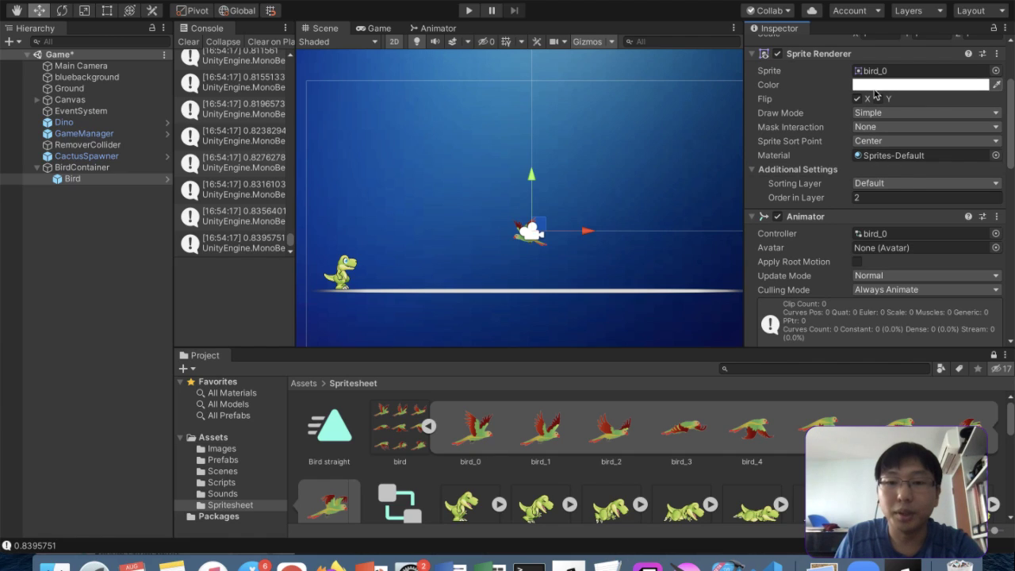
scroll(879, 87, "down", 1)
scroll(880, 159, "up", 4)
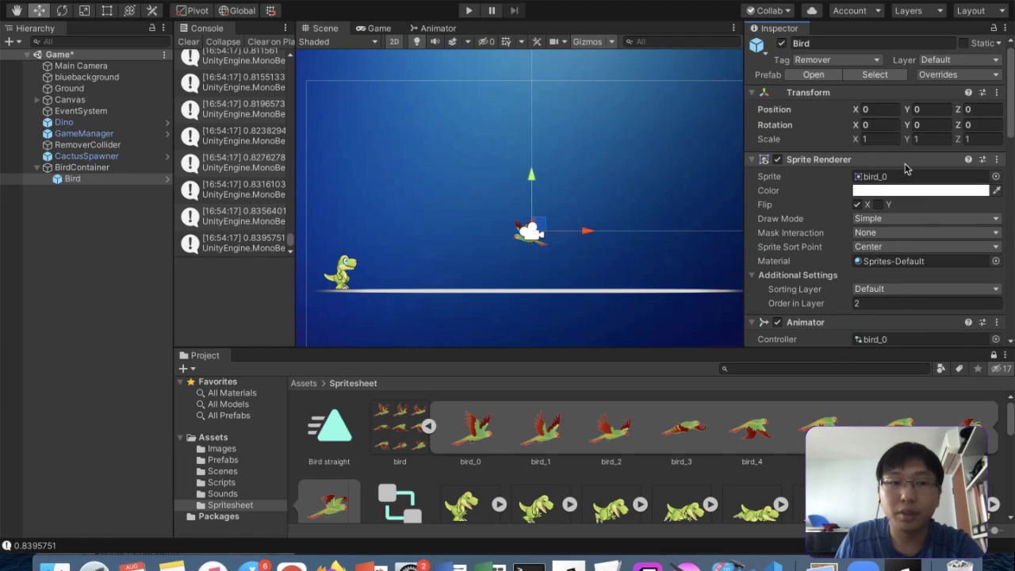
scroll(907, 167, "down", 8)
scroll(906, 166, "up", 3)
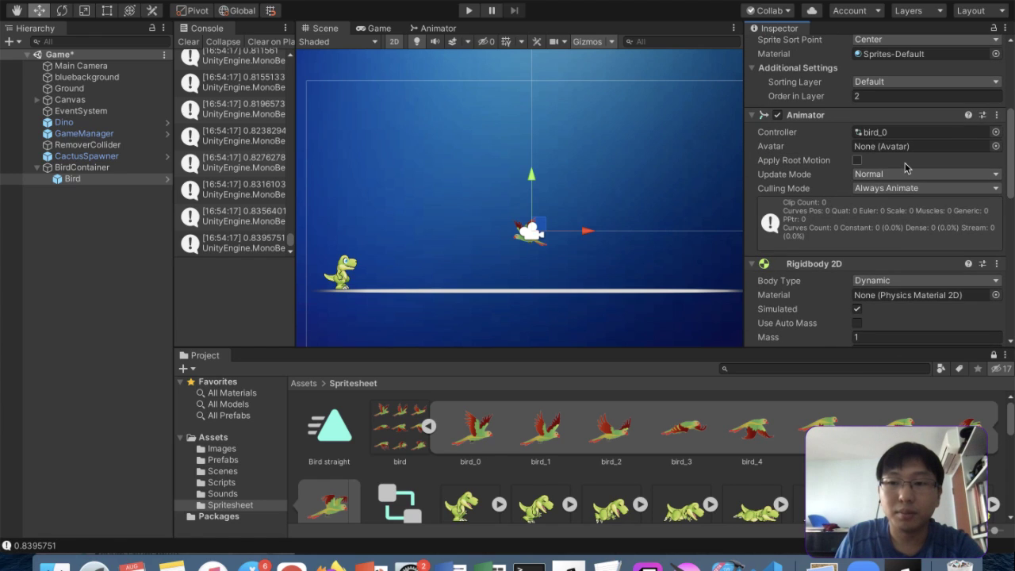
Remove the Rigidbody 2D component from the Bird, keeping its Animator and Circle Collider 2D
left_click(996, 115)
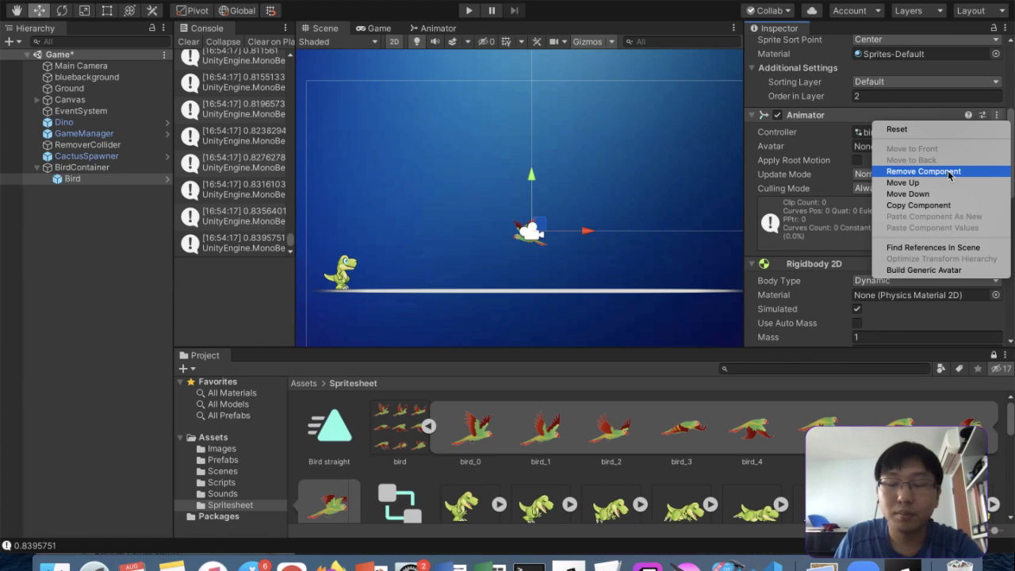
left_click(848, 194)
scroll(834, 156, "down", 3)
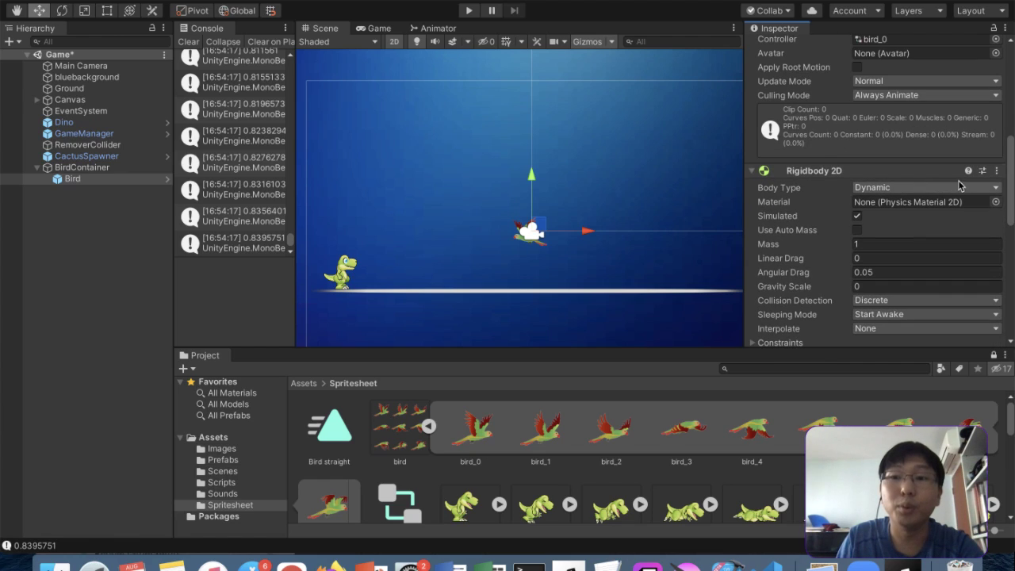
left_click(996, 170)
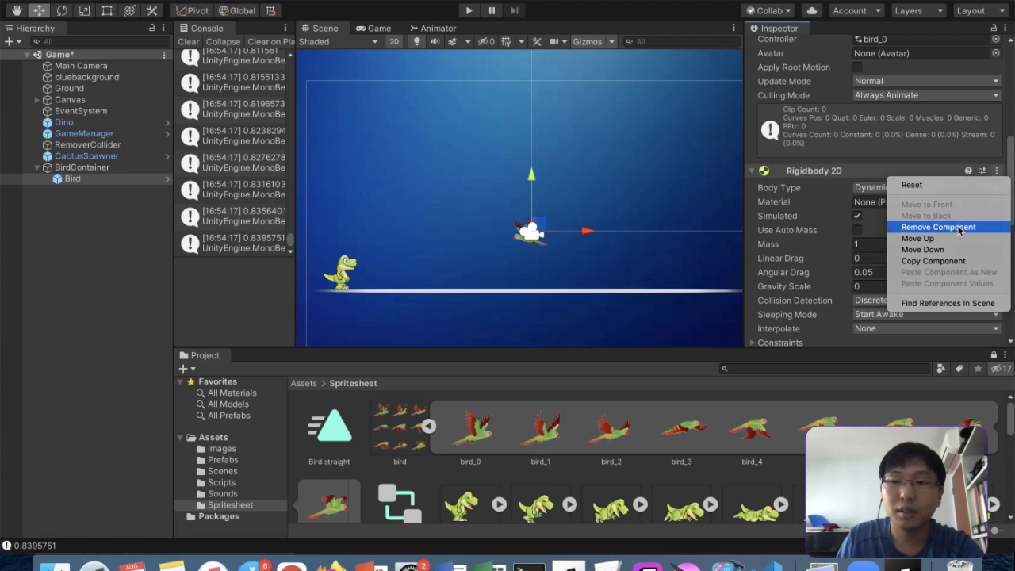
left_click(958, 227)
left_click(997, 187)
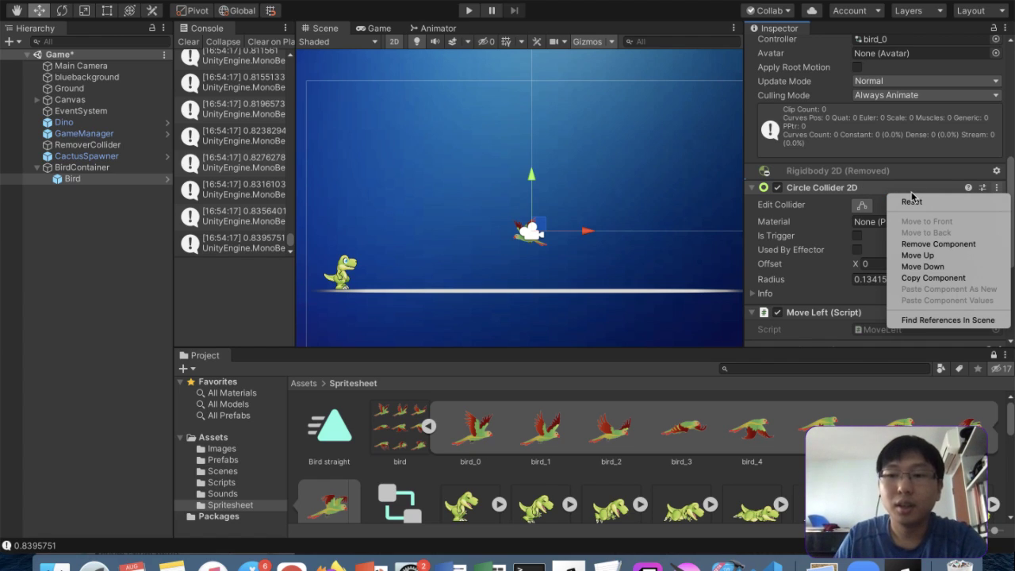
left_click(79, 168)
Add a Rigidbody 2D component to BirdContainer
left_click(79, 168)
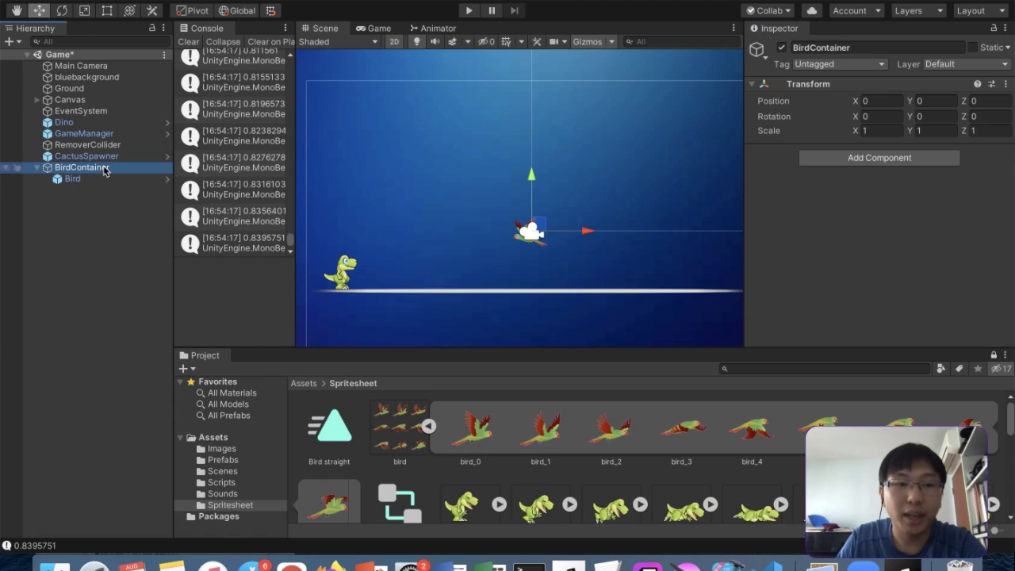
left_click(876, 158)
type("r")
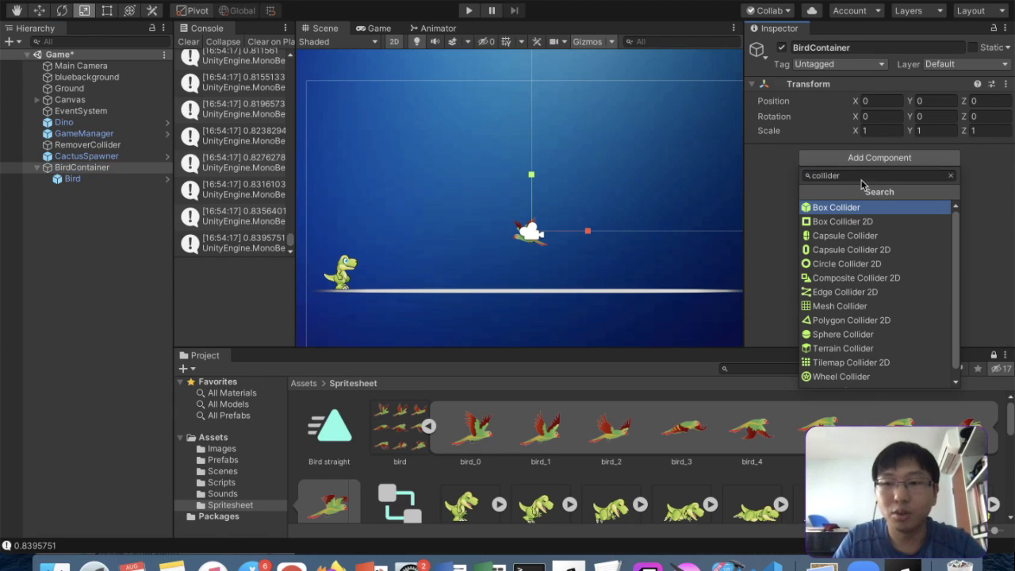
type("rigi")
left_click(846, 222)
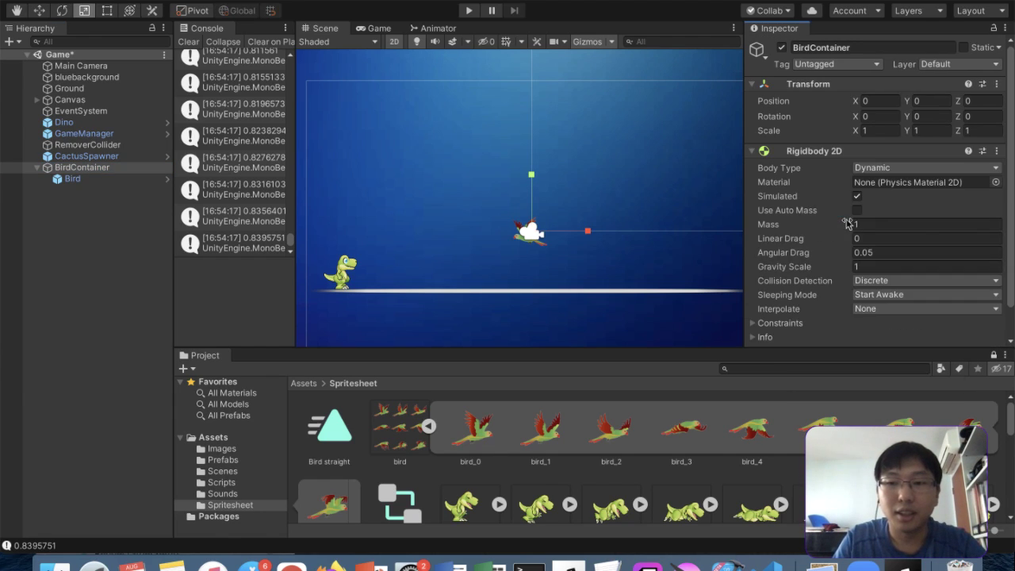
Set the Gravity Scale of BirdContainer's Rigidbody 2D to 0 and save the scene
scroll(880, 198, "down", 1)
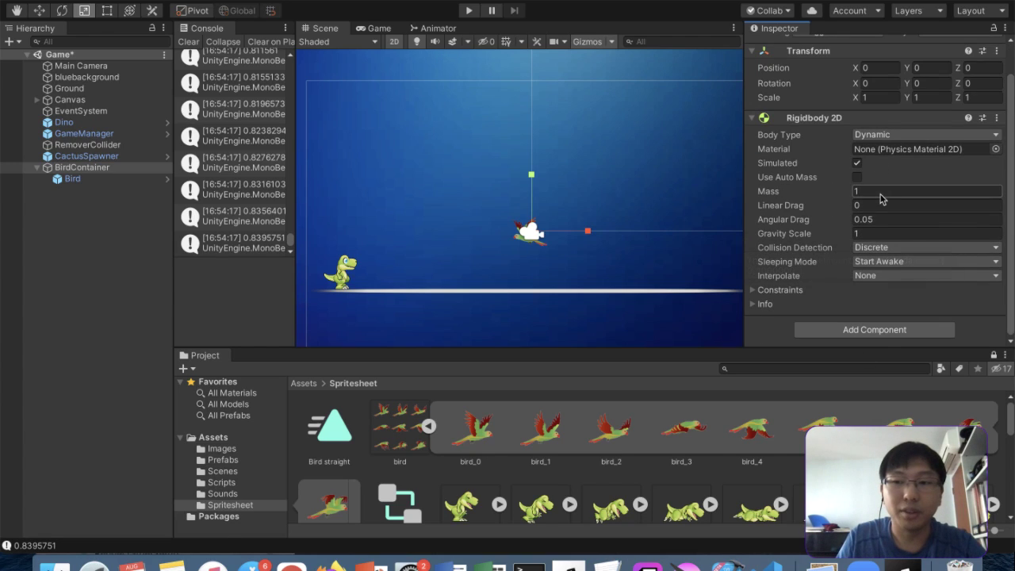
left_click(865, 232)
type("0")
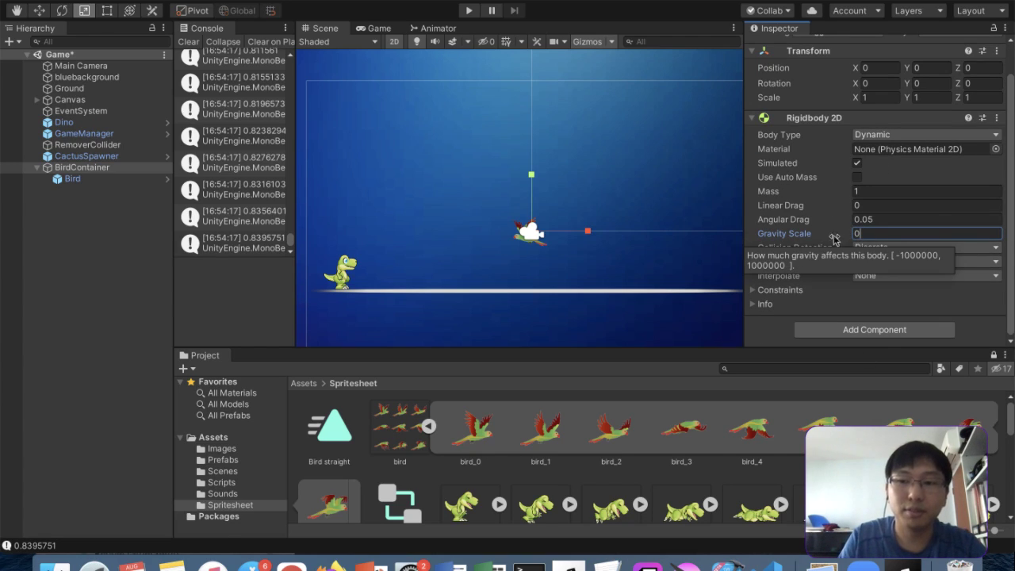
left_click(119, 178)
left_click(111, 167)
key("super+s")
Move the child Bird slightly up and to the right of BirdContainer's origin in the scene
double_click(114, 178)
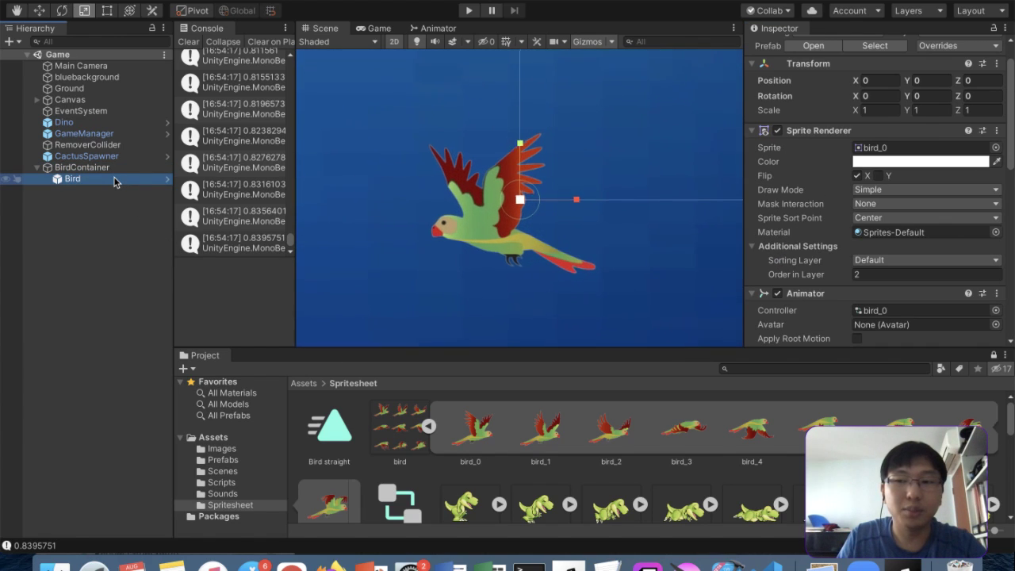
scroll(547, 210, "down", 4)
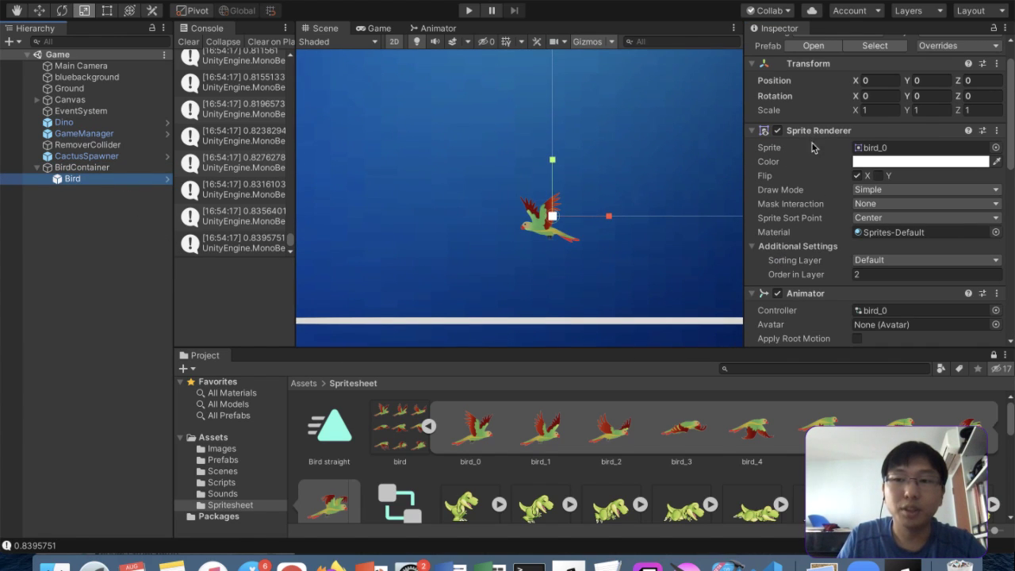
key("w")
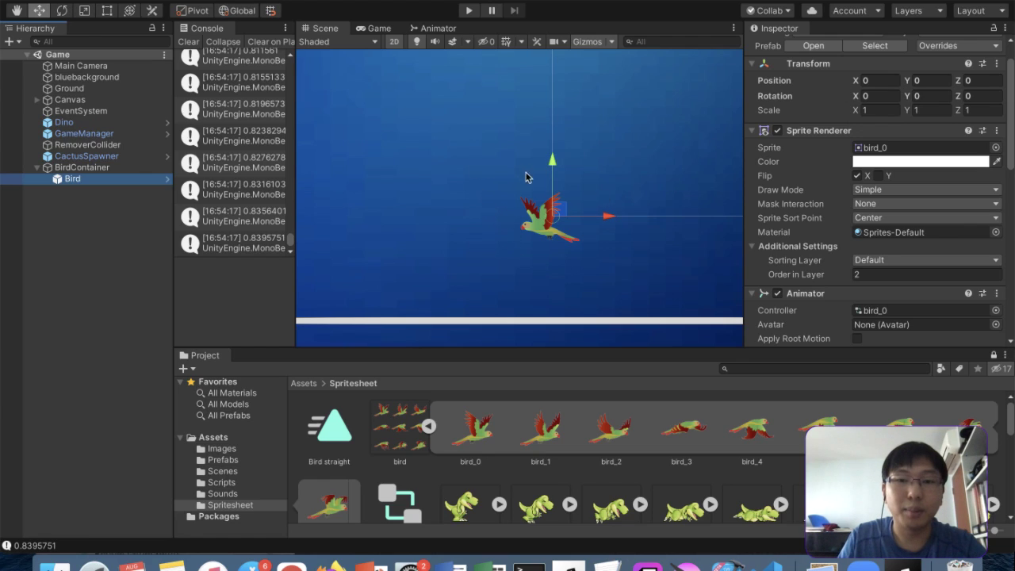
mouse_move(560, 212)
left_mouse_down()
mouse_move(559, 199)
mouse_move(558, 225)
mouse_move(557, 189)
mouse_move(557, 230)
mouse_move(558, 171)
mouse_move(558, 274)
mouse_move(558, 157)
mouse_move(557, 282)
mouse_move(558, 207)
left_mouse_up()
Add the Move Left script to BirdContainer
left_click(127, 170)
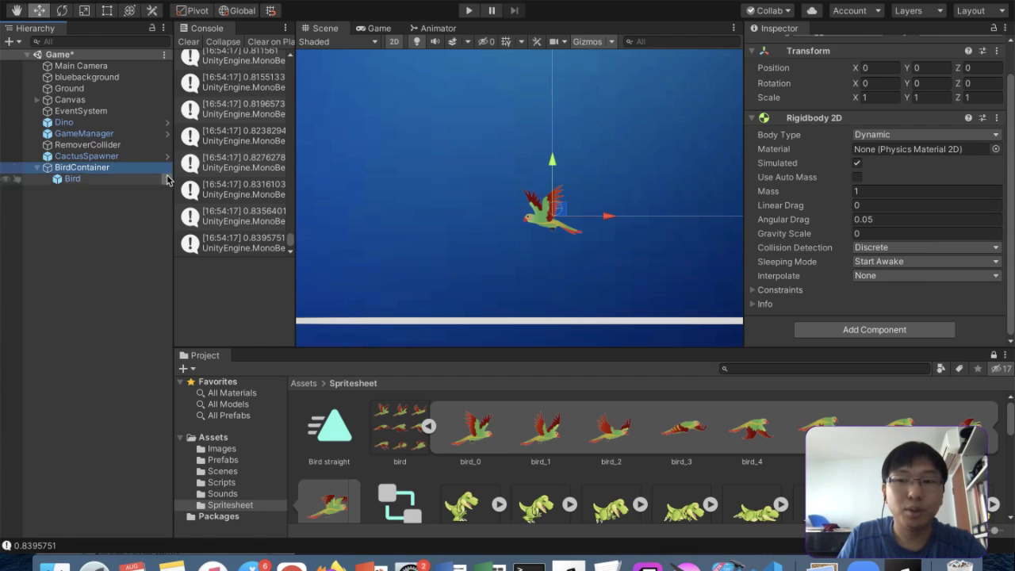
left_click(894, 330)
type("move")
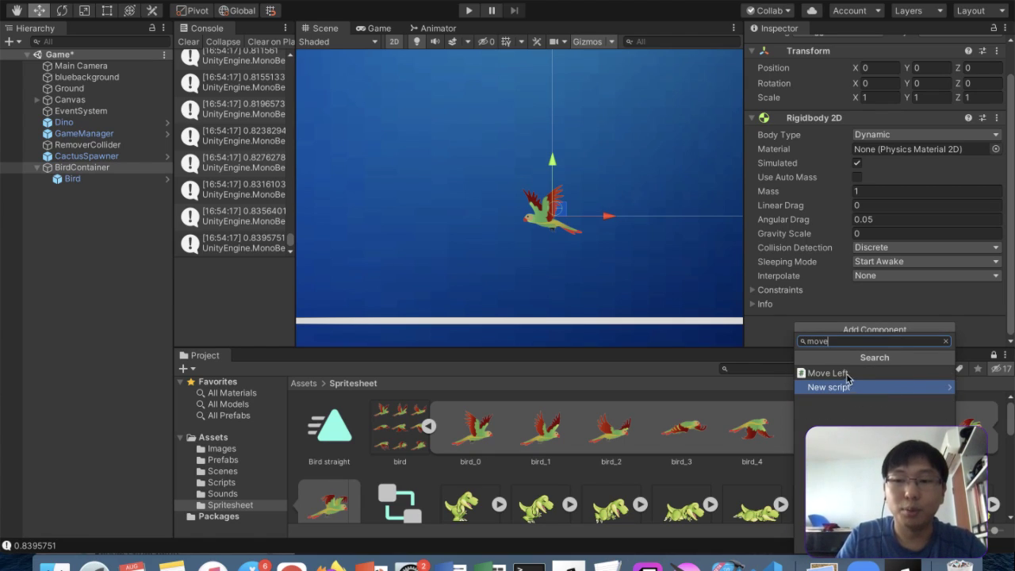
left_click(844, 373)
scroll(915, 318, "down", 2)
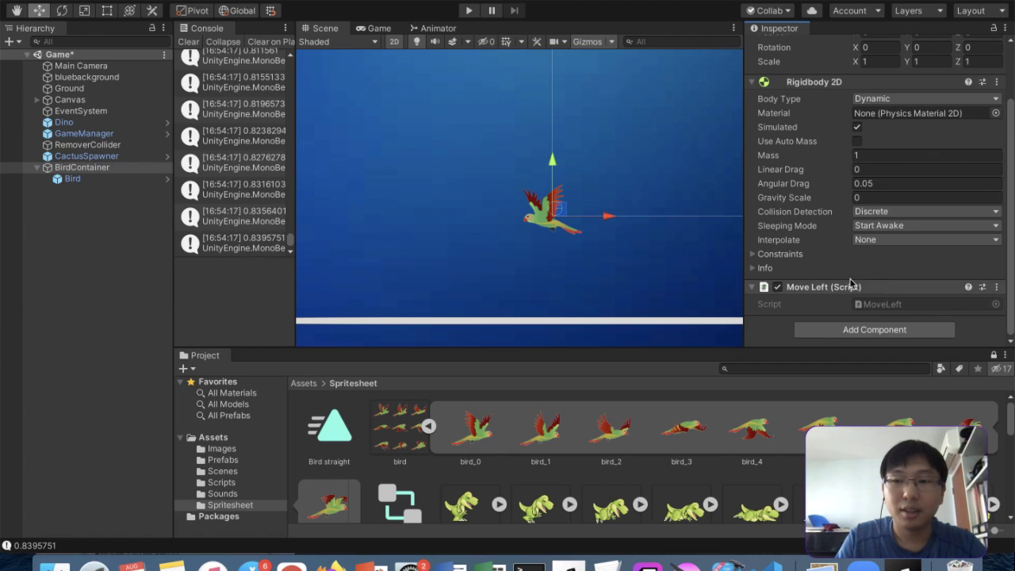
Remove the Move Left script component from the child Bird
left_click(100, 180)
scroll(801, 238, "down", 10)
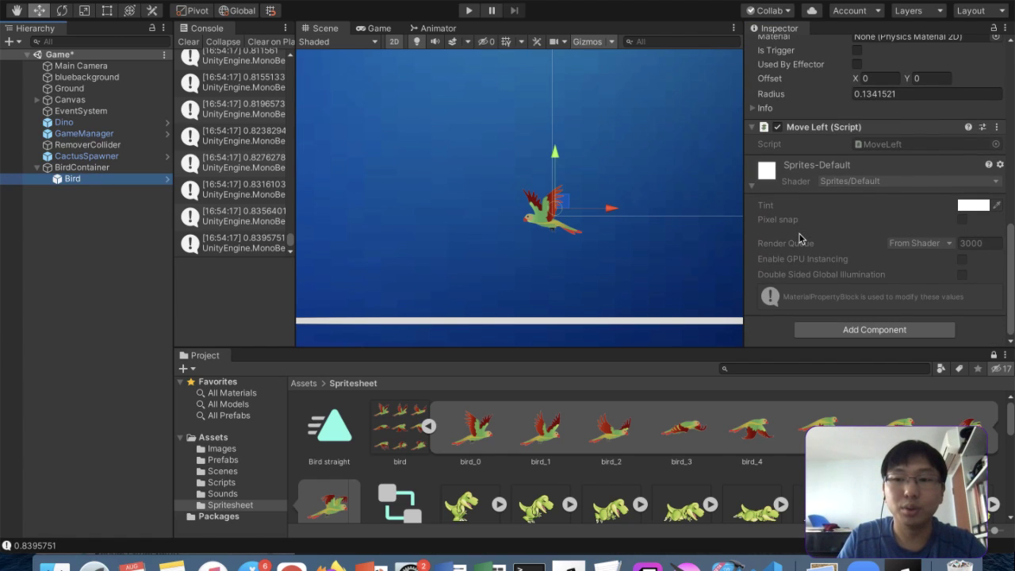
scroll(1001, 138, "up", 1)
left_click(997, 147)
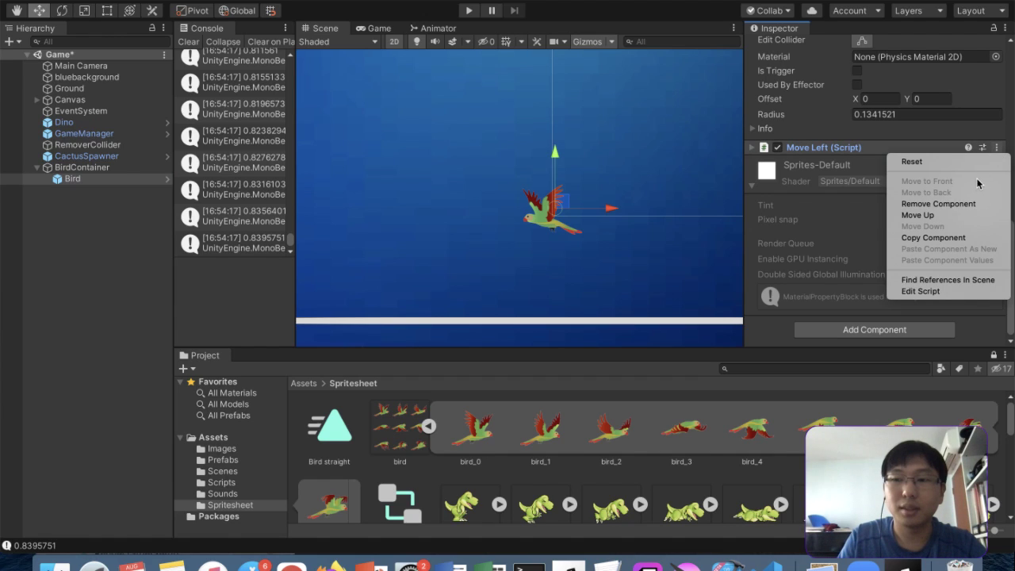
left_click(923, 203)
Check the child Bird's remaining components and raise it slightly in the scene to a Y position of 0.22
scroll(869, 218, "up", 5)
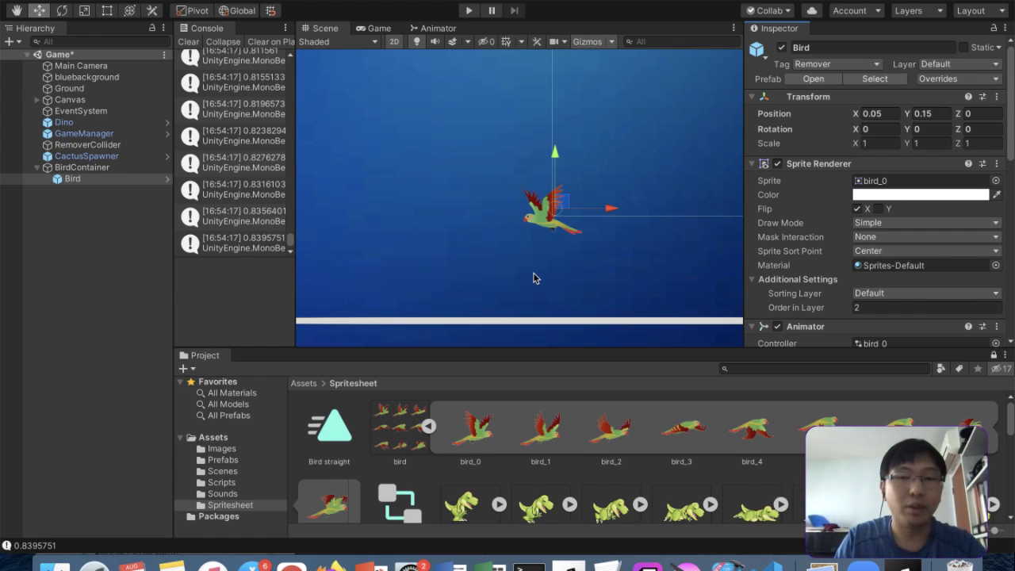
scroll(936, 267, "down", 5)
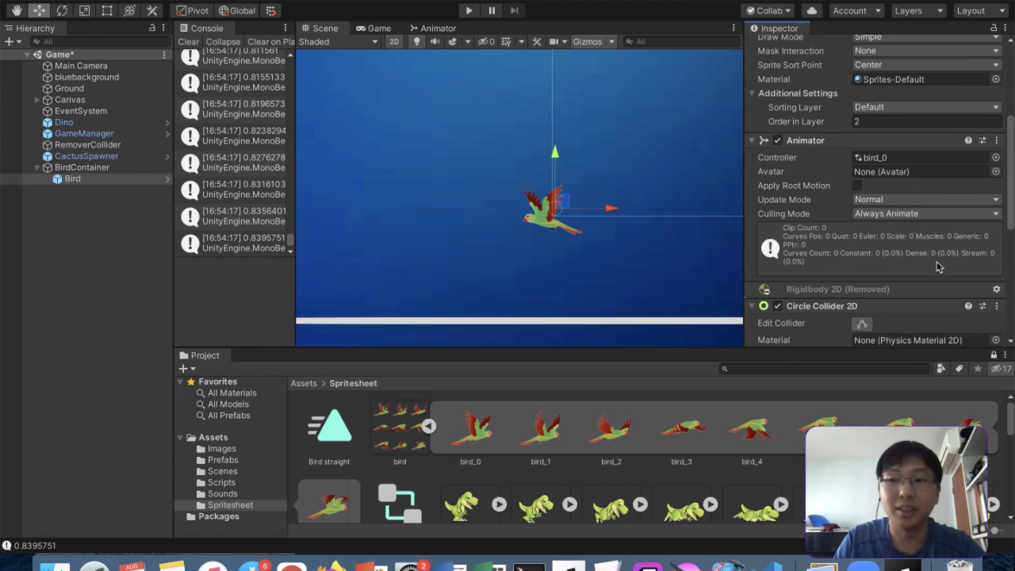
scroll(937, 266, "down", 1)
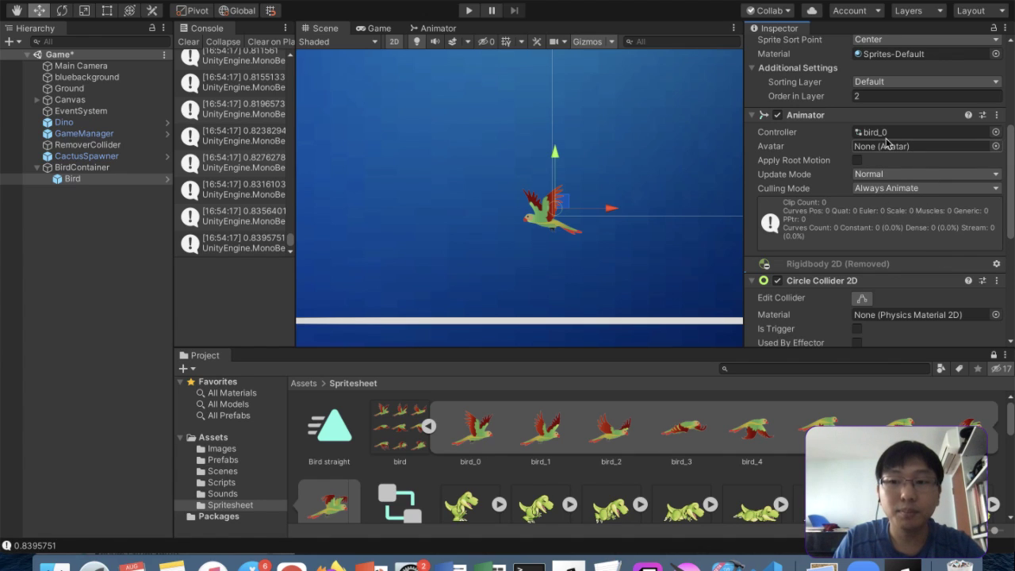
scroll(888, 143, "down", 6)
scroll(886, 143, "up", 12)
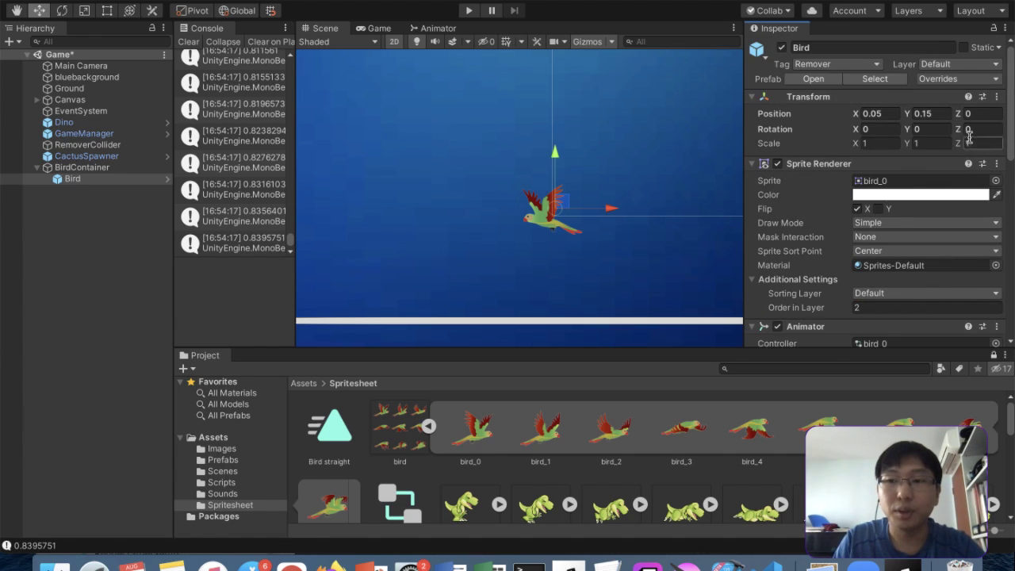
mouse_move(565, 208)
left_mouse_down()
mouse_move(565, 164)
mouse_move(565, 232)
mouse_move(566, 168)
mouse_move(567, 230)
mouse_move(567, 193)
mouse_move(551, 208)
mouse_move(549, 165)
mouse_move(559, 230)
mouse_move(555, 175)
mouse_move(559, 229)
mouse_move(566, 195)
mouse_move(567, 205)
left_mouse_up()
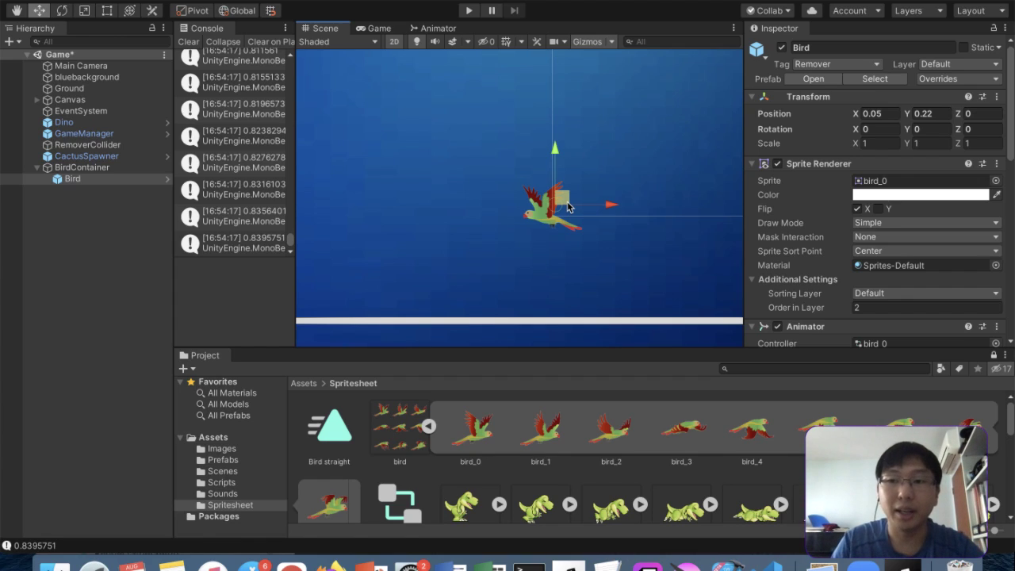
Create a C# script named UpAndDown in the Scripts folder
left_click(225, 471)
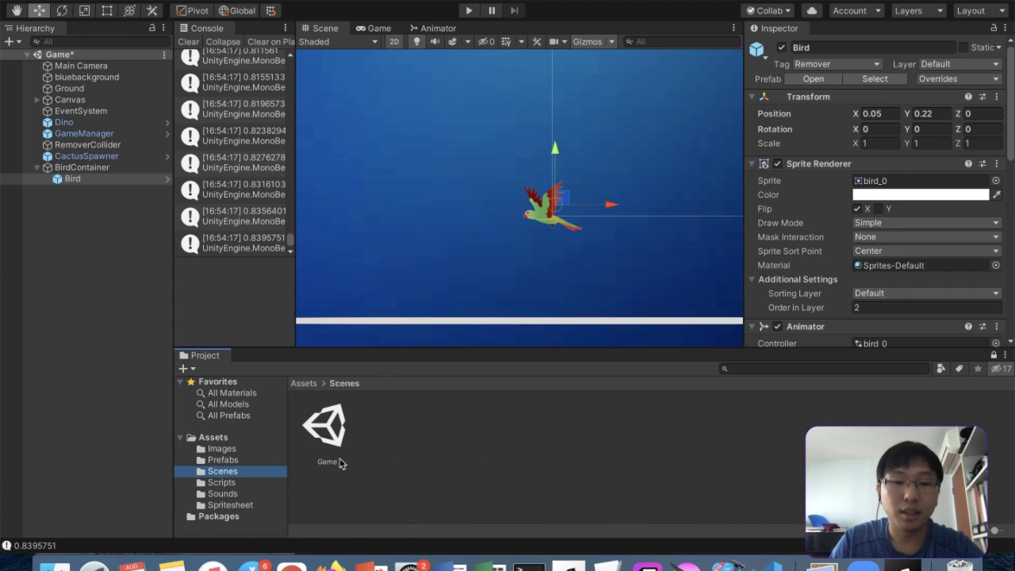
left_click(223, 460)
left_click(221, 482)
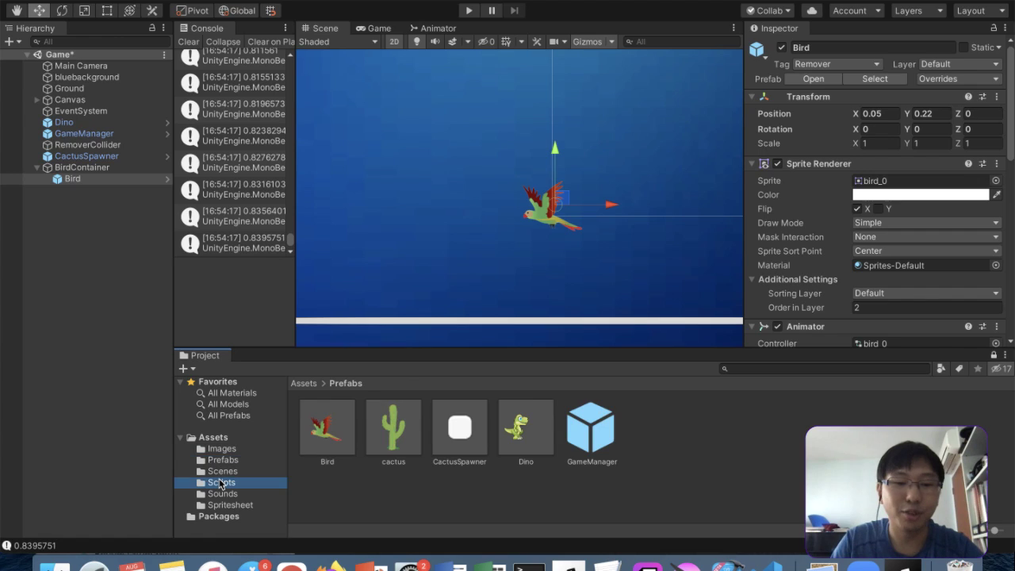
left_click(623, 474)
right_click(623, 473)
mouse_move(683, 208)
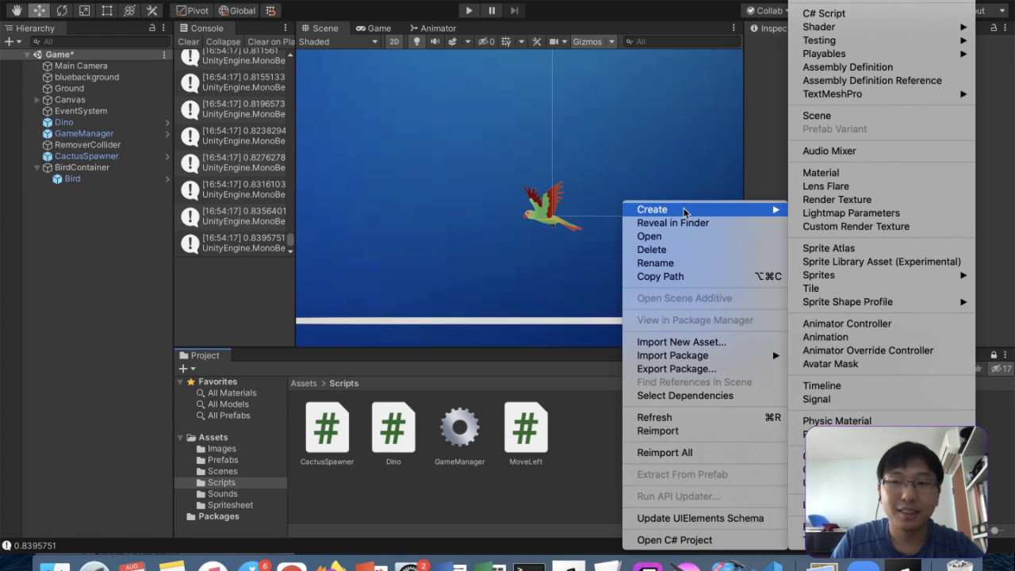
left_click(884, 13)
type("UpAndDown")
key("Return")
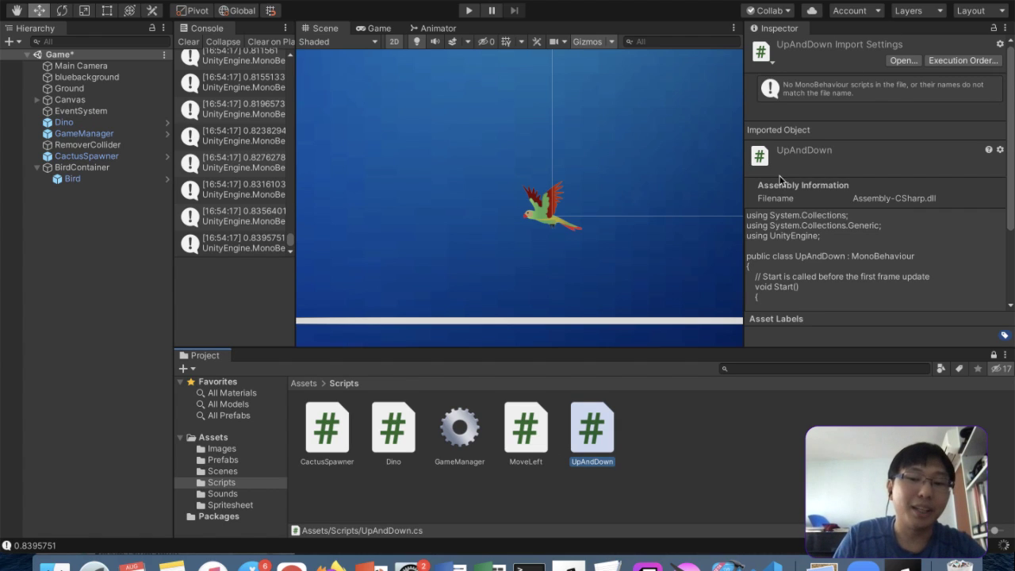
Open the UpAndDown script in the code editor and place the cursor inside the empty Update method
double_click(591, 427)
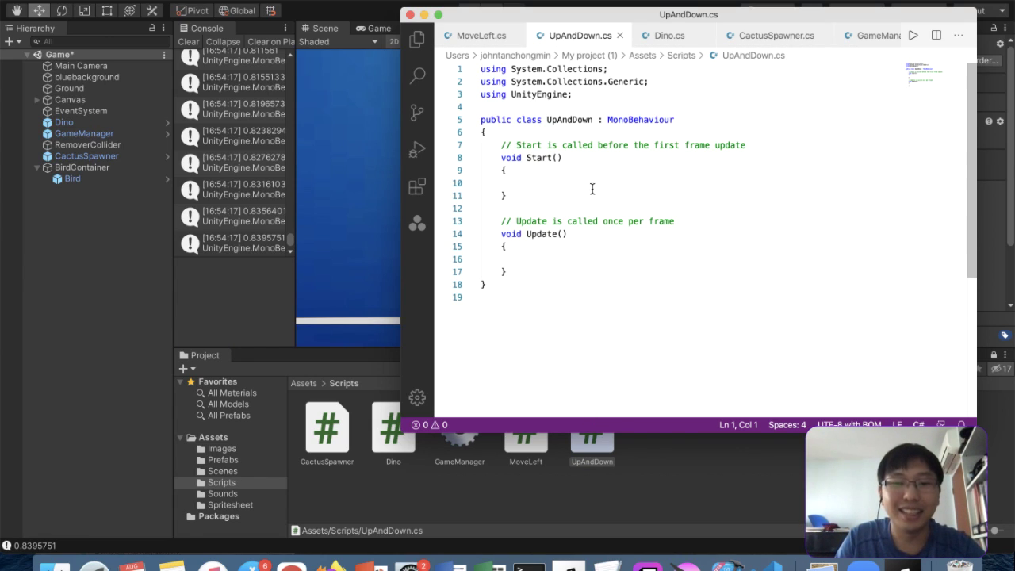
left_click_drag(583, 190, 435, 154)
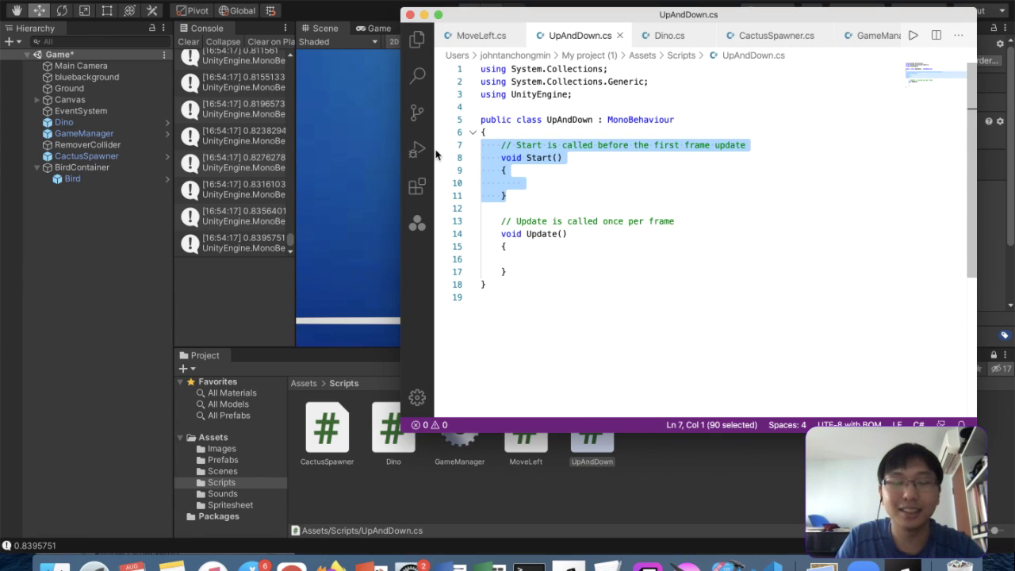
left_click(600, 265)
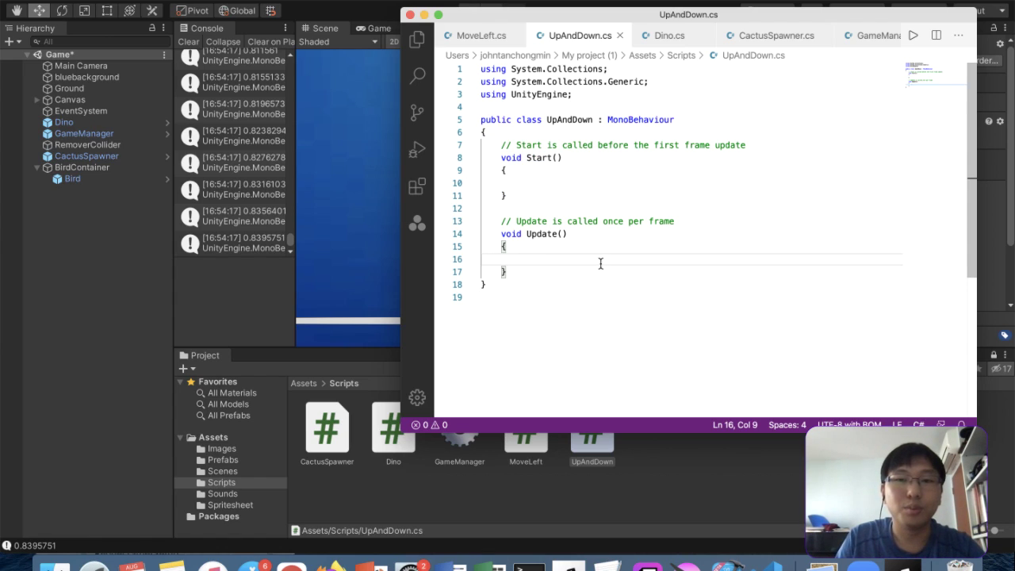
type("this.transf")
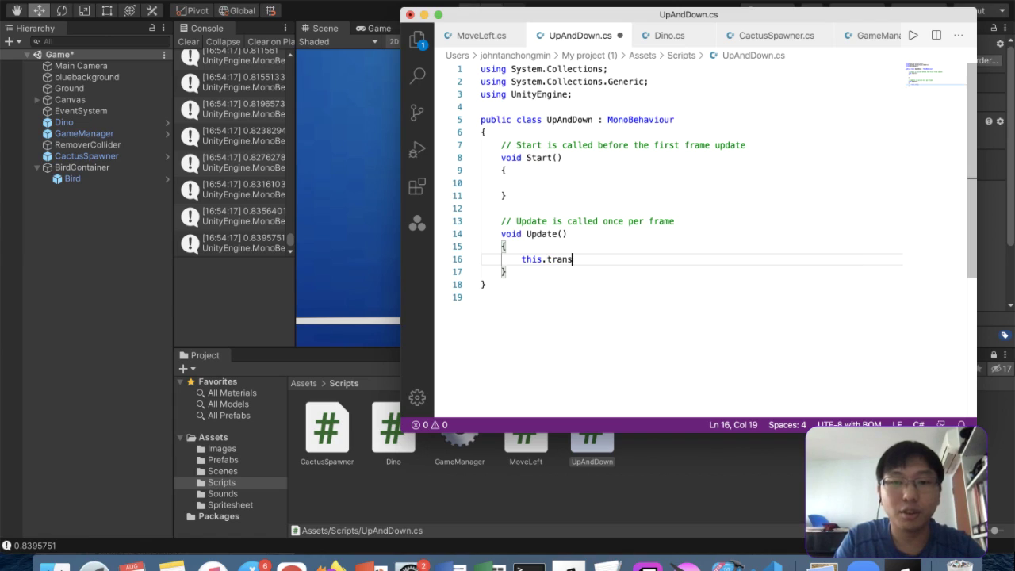
key("BackSpace")
key("BackSpace")
key("BackSpace")
key("BackSpace")
key("BackSpace")
key("BackSpace")
key("BackSpace")
key("BackSpace")
key("BackSpace")
key("BackSpace")
key("BackSpace")
Write the start of an assignment in Update: transform.position = new Vector3 ()
type("transform")
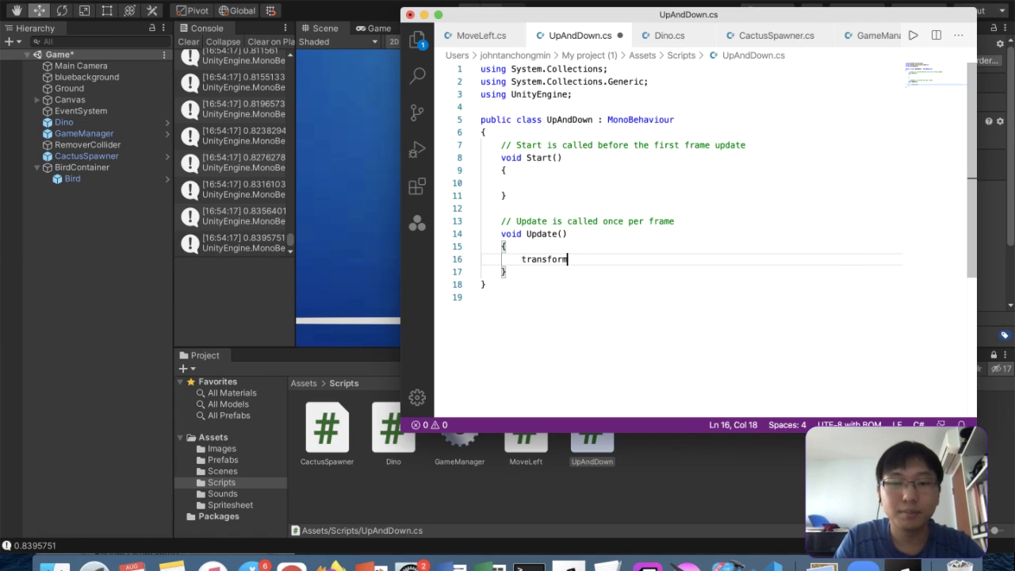
type(".position = ")
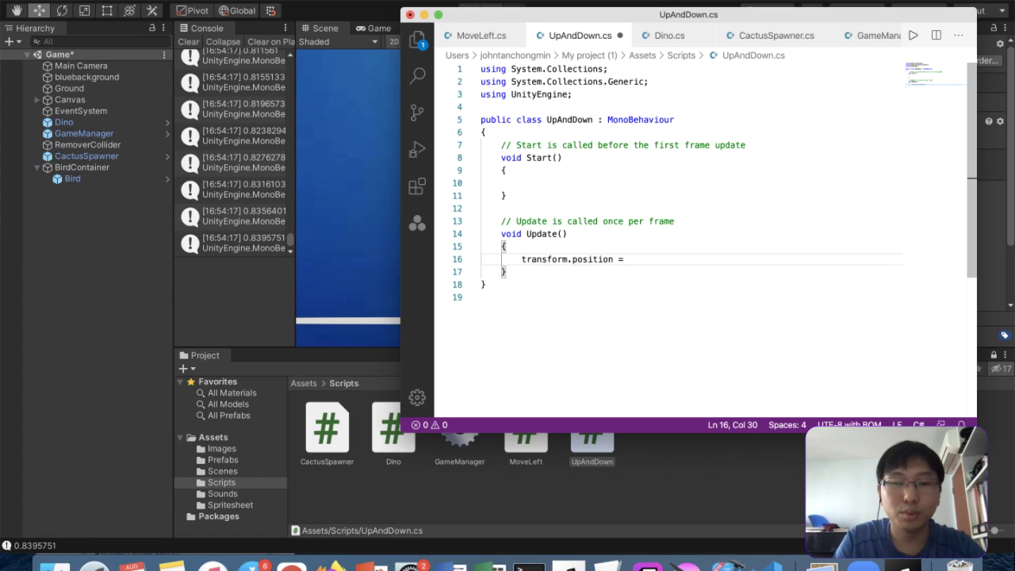
type("new Vector3 (")
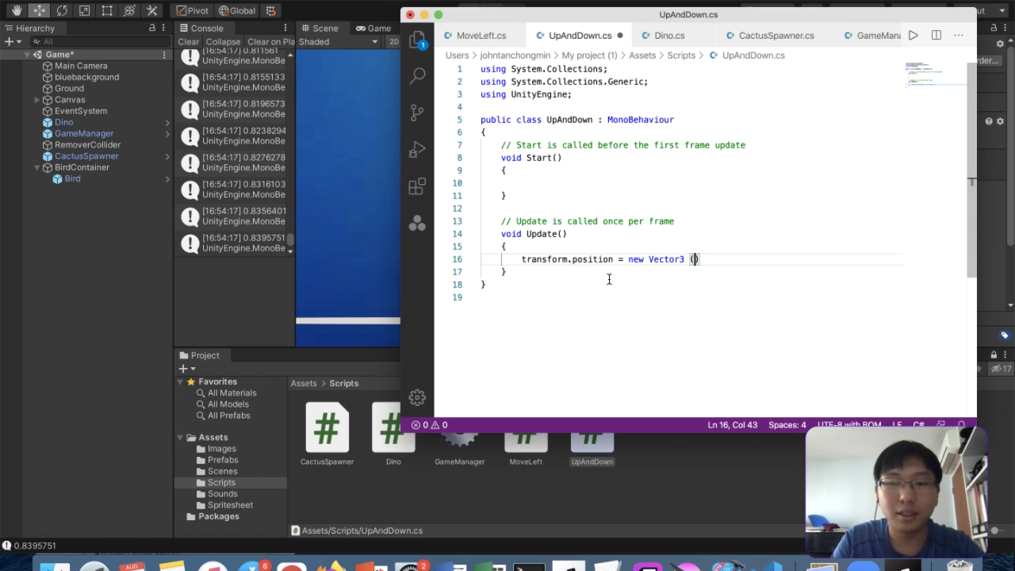
Declare the field Vector3 initialpos; at the start of the UpAndDown class, indented to class level
left_click(603, 178)
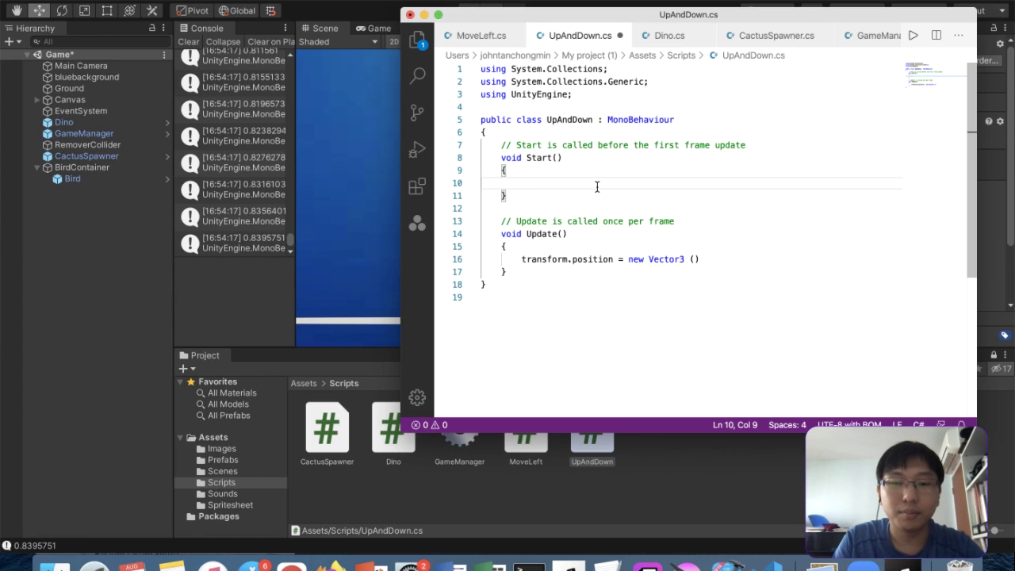
type("Vector")
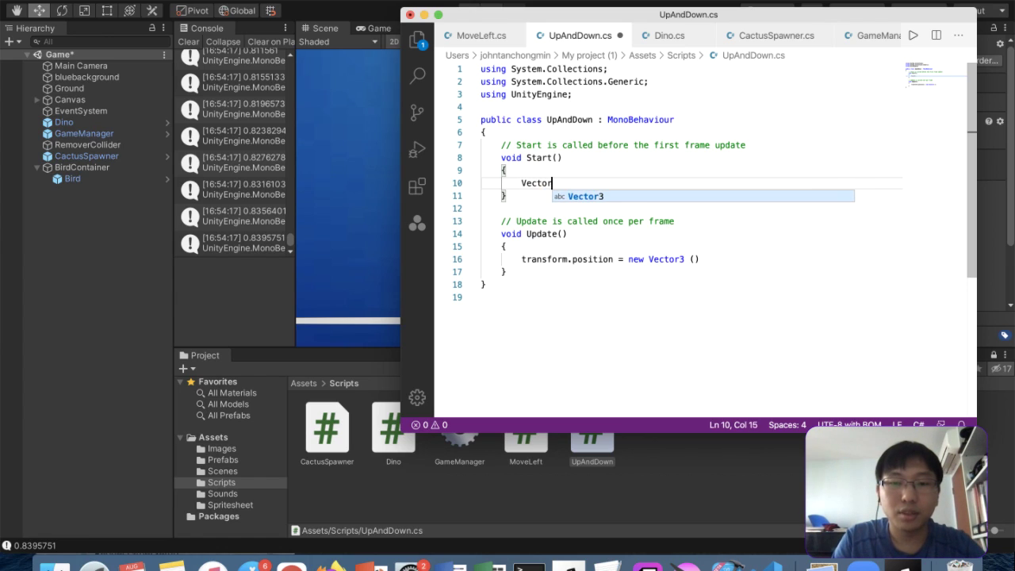
type("3 initia;pos;")
left_click_drag(619, 183, 464, 187)
key("super+x")
left_click(546, 133)
key("Return")
key("super+v")
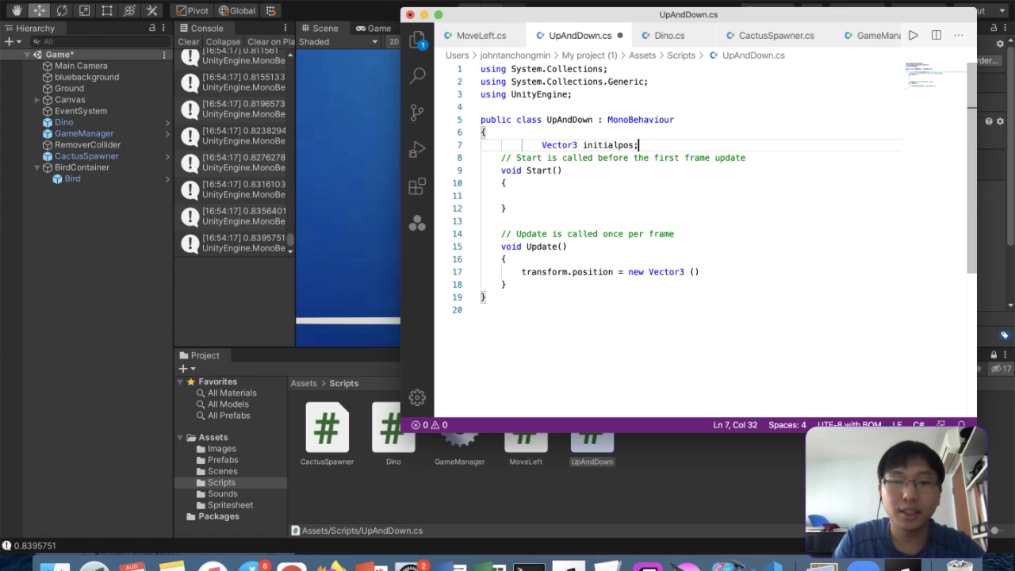
left_click(541, 144)
key("BackSpace")
key("BackSpace")
Store the starting position in the Start method with initialpos = transform.position;
left_click(539, 195)
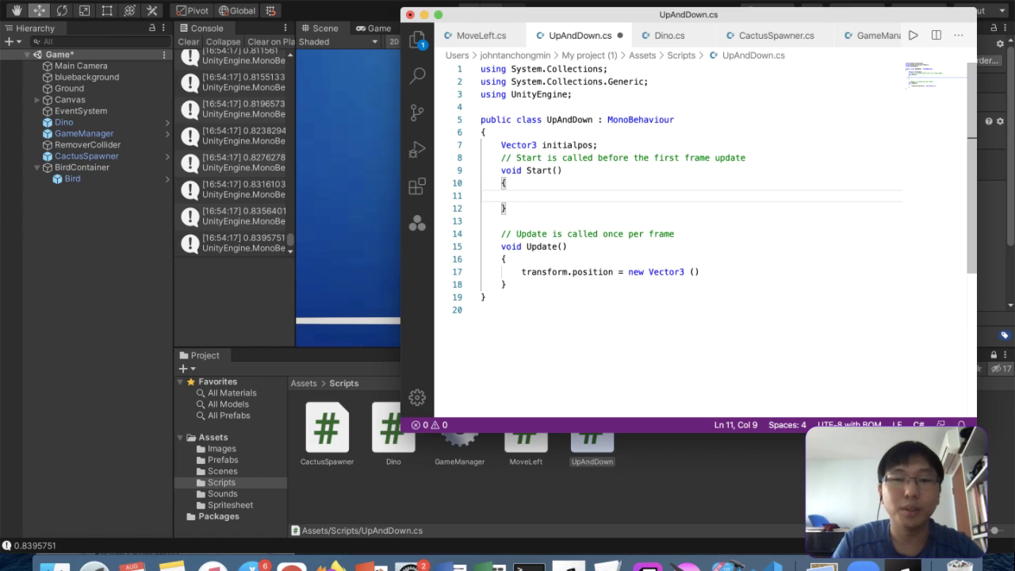
type("transf")
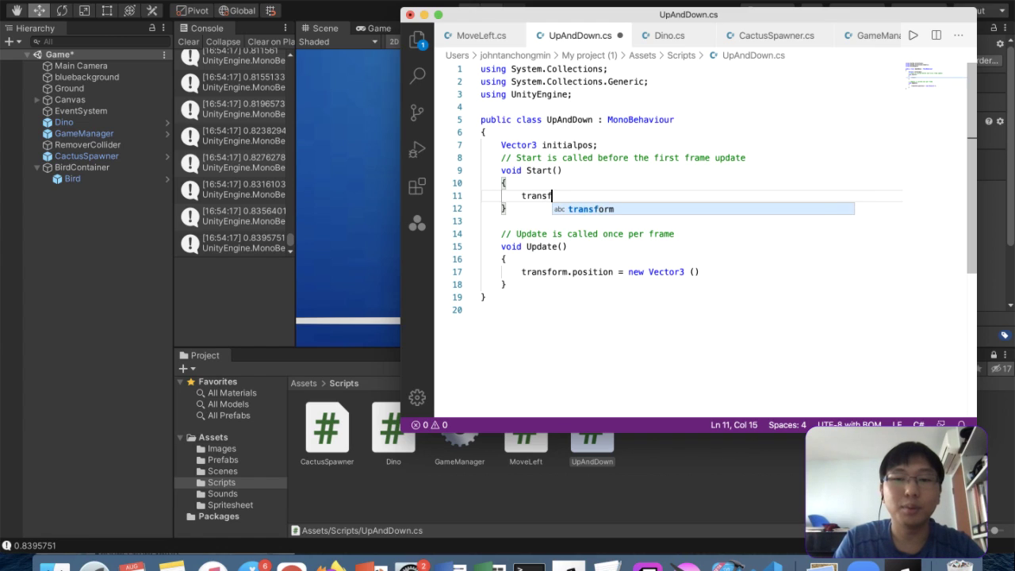
key("BackSpace")
key("BackSpace")
key("BackSpace")
key("BackSpace")
type("in")
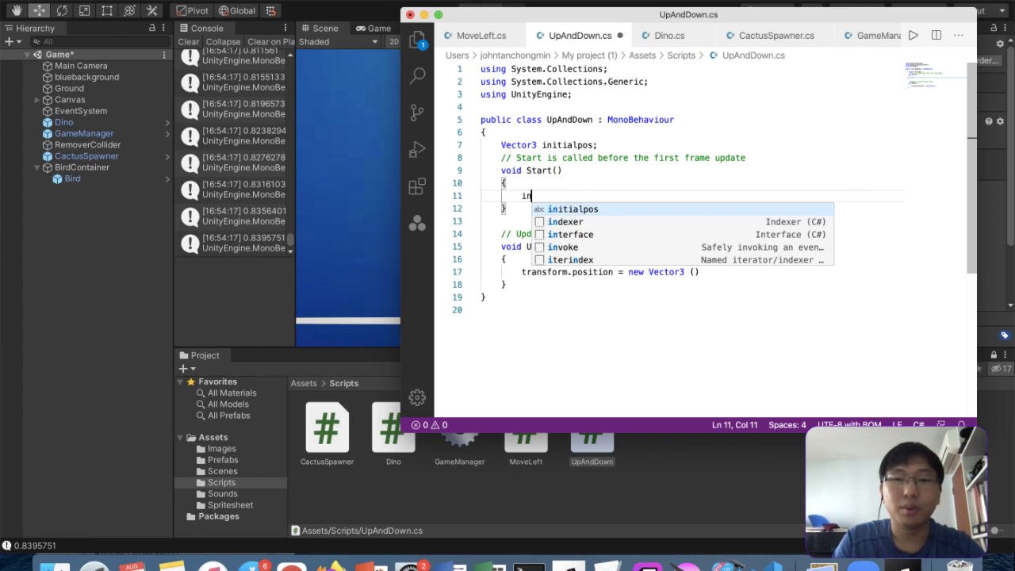
type("itialpos = t")
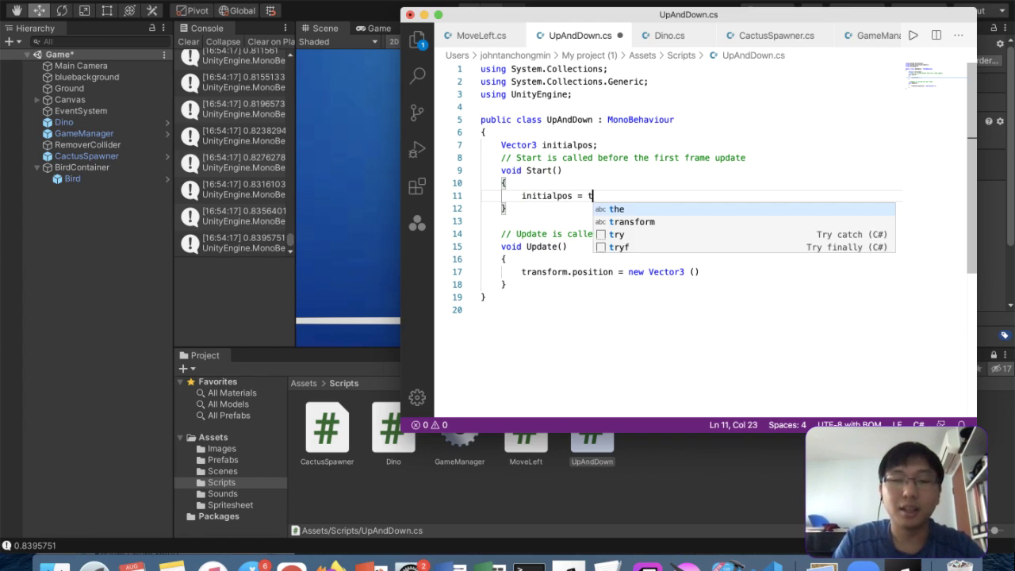
type("ransform.position;")
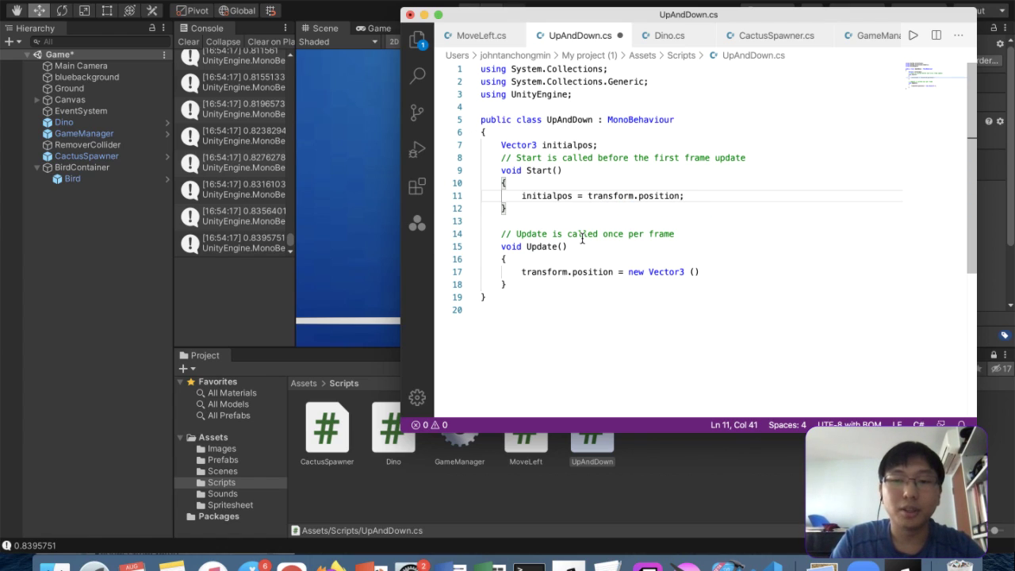
left_click(694, 274)
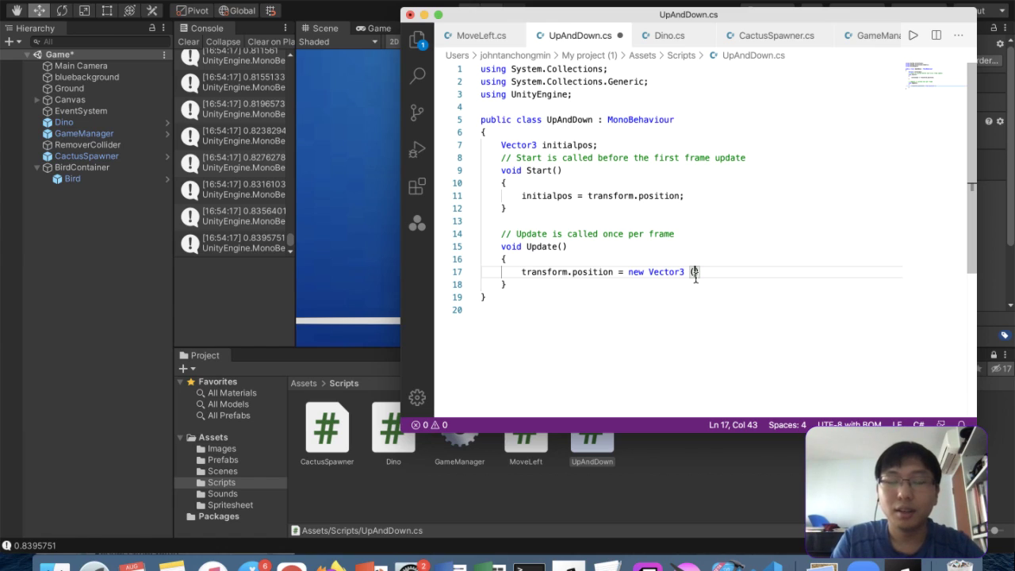
type("initial")
key("BackSpace")
key("BackSpace")
key("BackSpace")
key("BackSpace")
key("BackSpace")
key("BackSpace")
key("BackSpace")
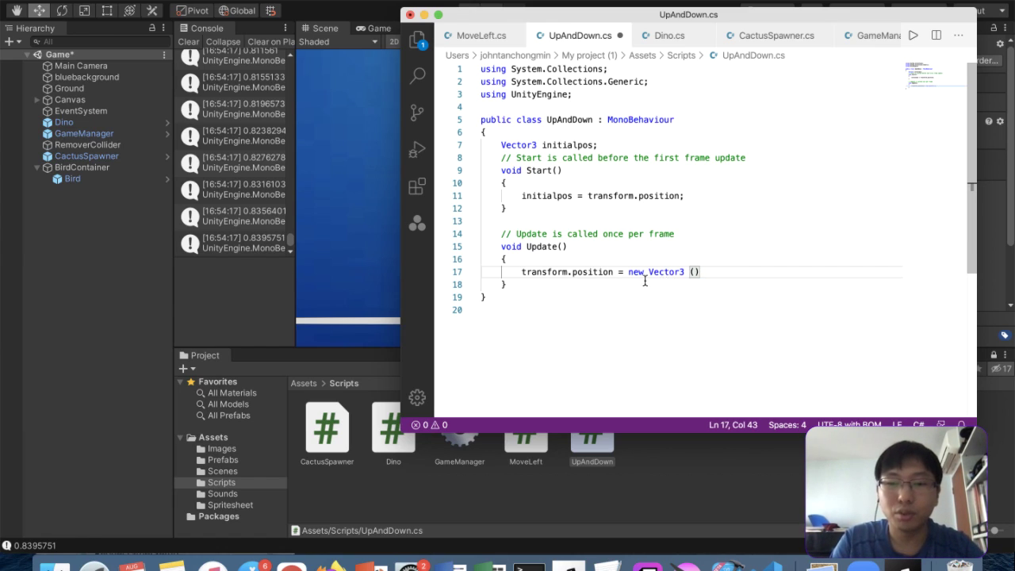
Insert initialpos + before the Vector3 in Update's position assignment and remove the new keyword
left_click(627, 272)
type("initialpos +")
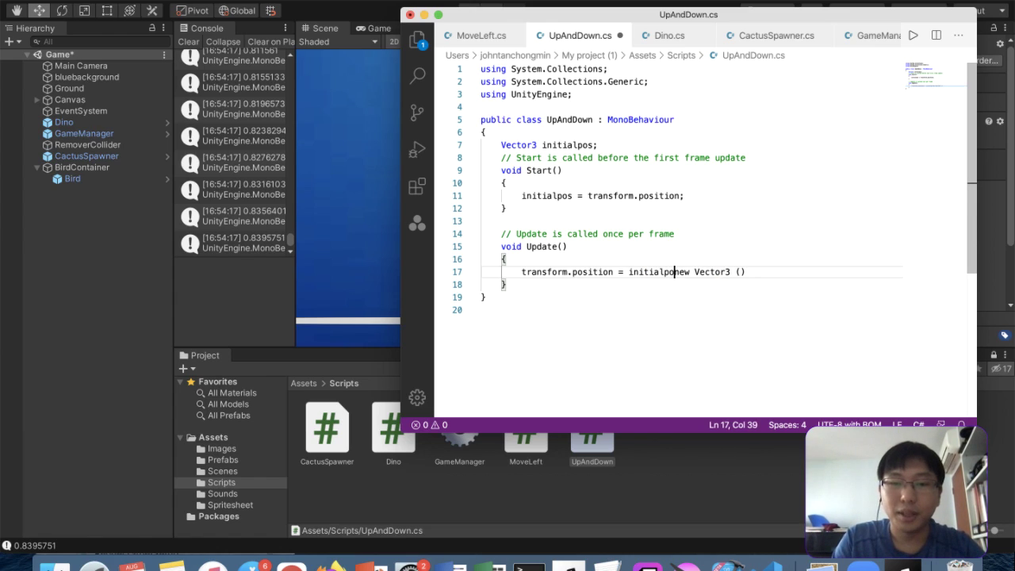
key("Right")
key("Right")
key("Right")
key("Right")
key("BackSpace")
key("BackSpace")
key("BackSpace")
key("BackSpace")
Replace the Vector3's empty parentheses with .up*Time.deltaTime*moveSpeed; to complete the position assignment in Update
key("End")
key("BackSpace")
key("BackSpace")
key("BackSpace")
type(".up")
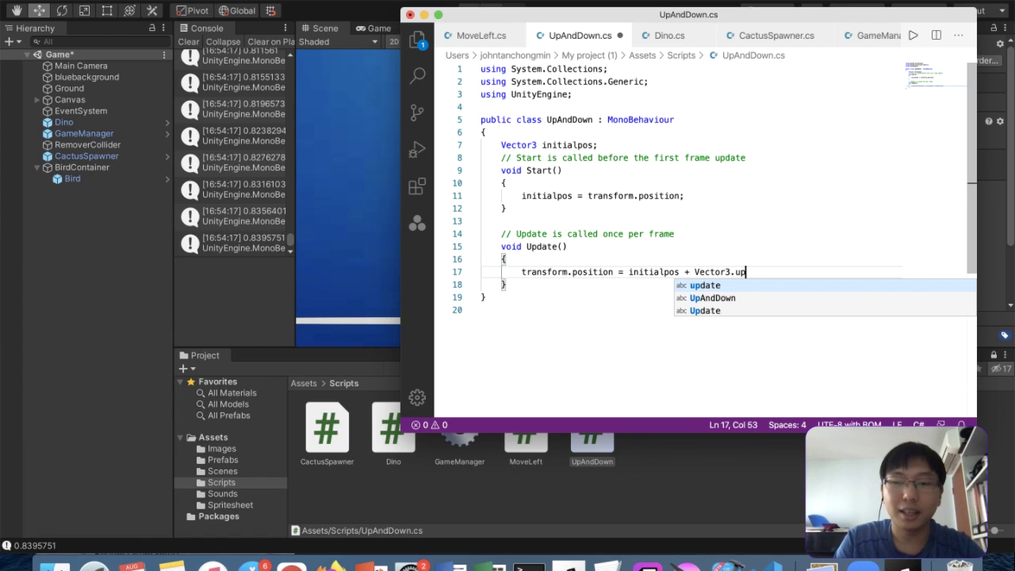
type("*Time.deltaTime")
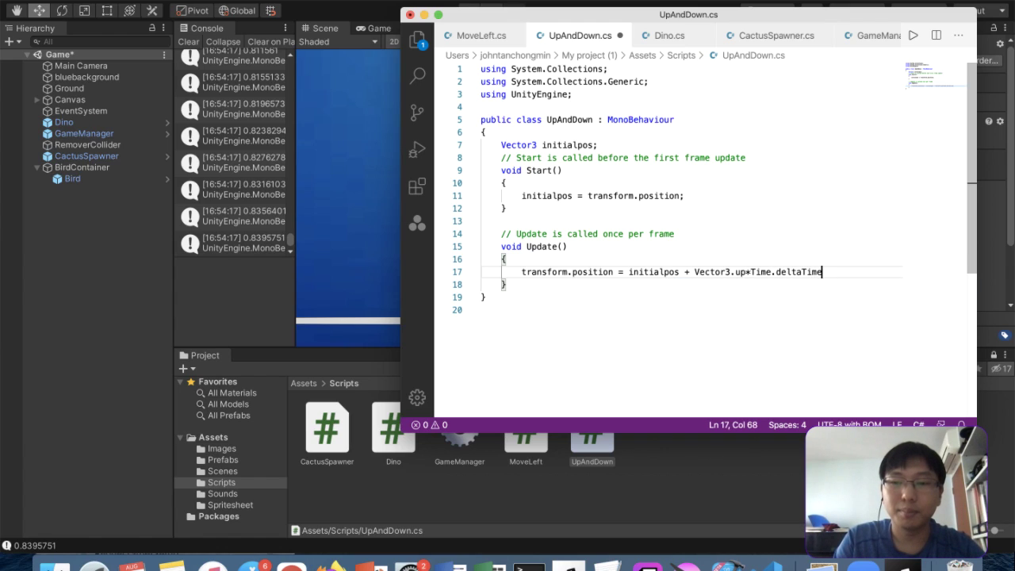
type("*moveSpeed;")
left_click(611, 145)
key("Return")
type("f")
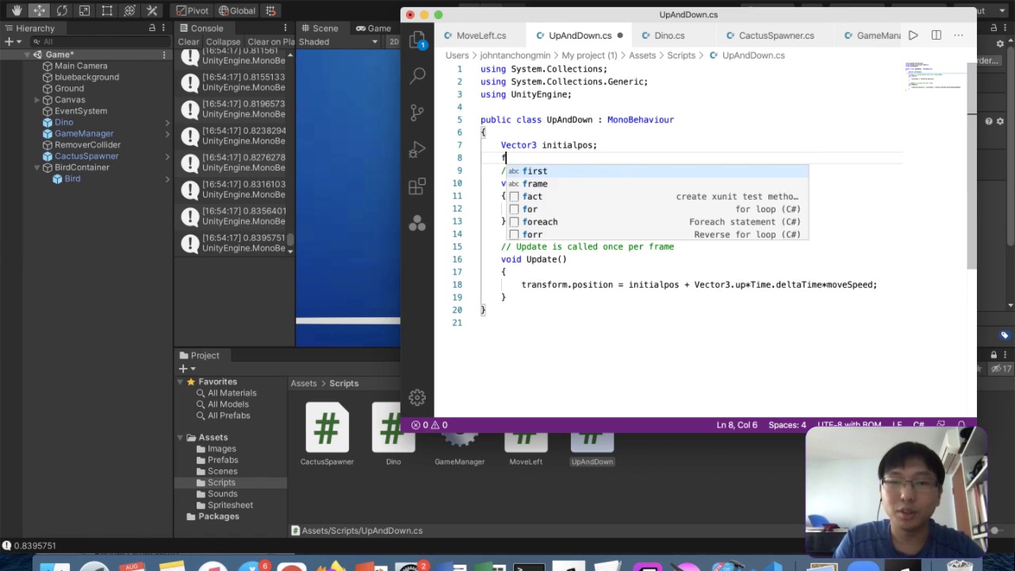
type("loat movespped")
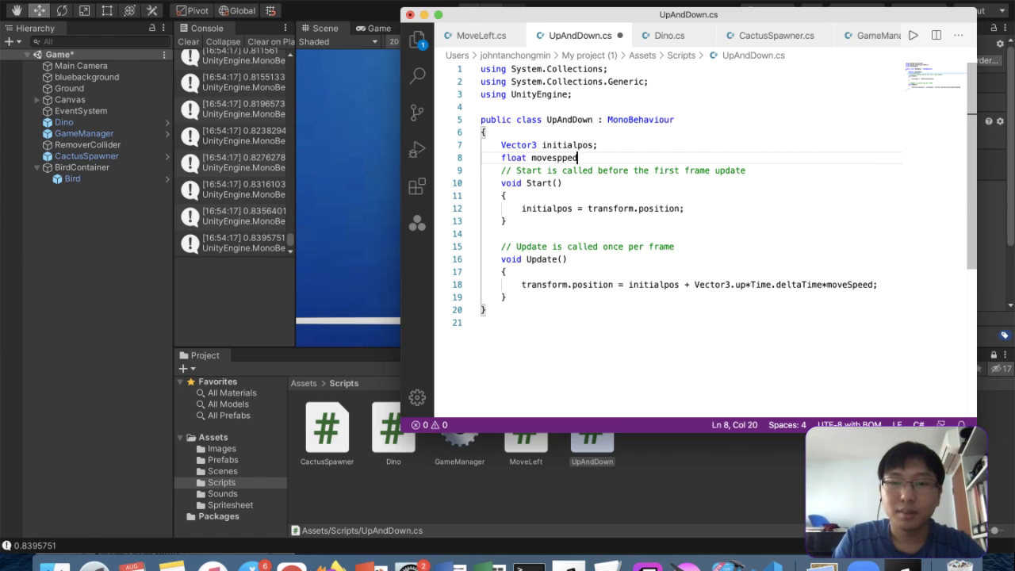
left_click_drag(612, 157, 364, 156)
key("BackSpace")
Add the comments // public variables and // private variables above the initialpos field, separated by a blank line
left_click(596, 135)
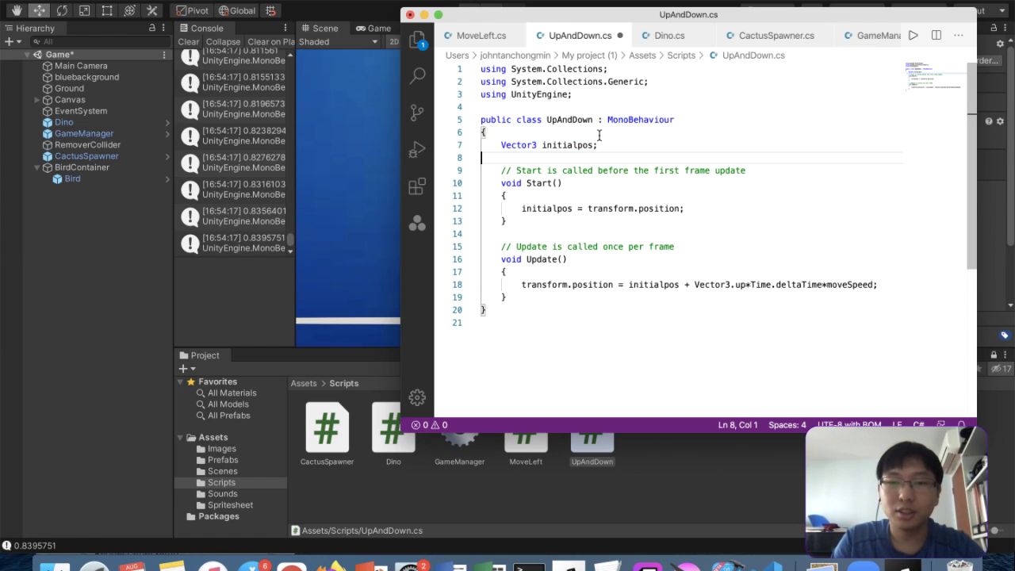
key("Return")
type("// public variables")
key("Return")
key("Return")
type("// private fa")
key("BackSpace")
key("BackSpace")
type("variables")
Declare float movespped; beneath the public variables comment and align its indentation with the comment
left_click(664, 144)
key("Return")
key("Tab")
type("float movespped;")
left_click(523, 168)
left_click(522, 159)
key("BackSpace")
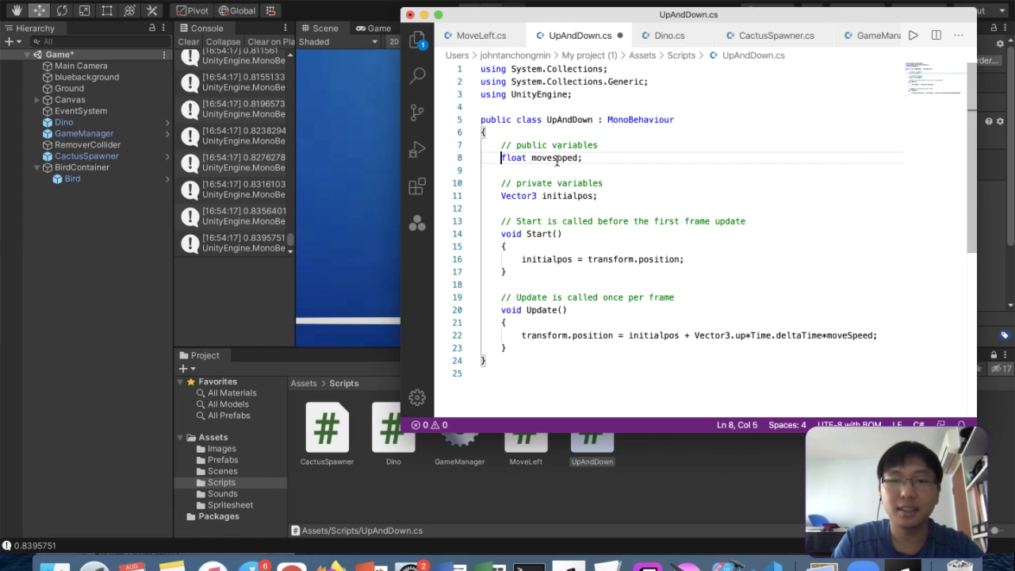
Rename the misspelled public float field to moveSpeed and initialise it to 1f
double_click(564, 158)
type("movespeed = 1f")
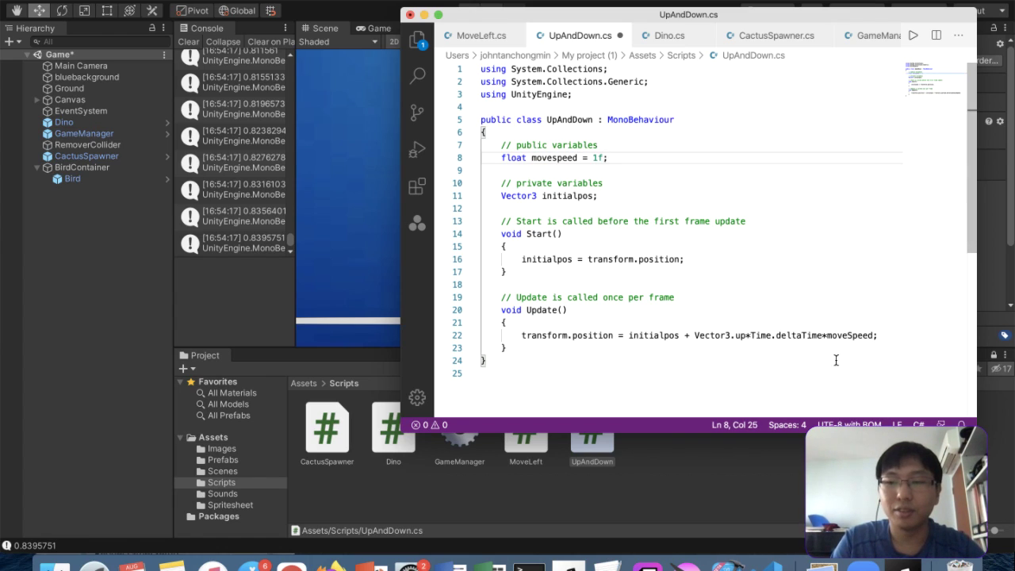
left_click_drag(873, 336, 797, 336)
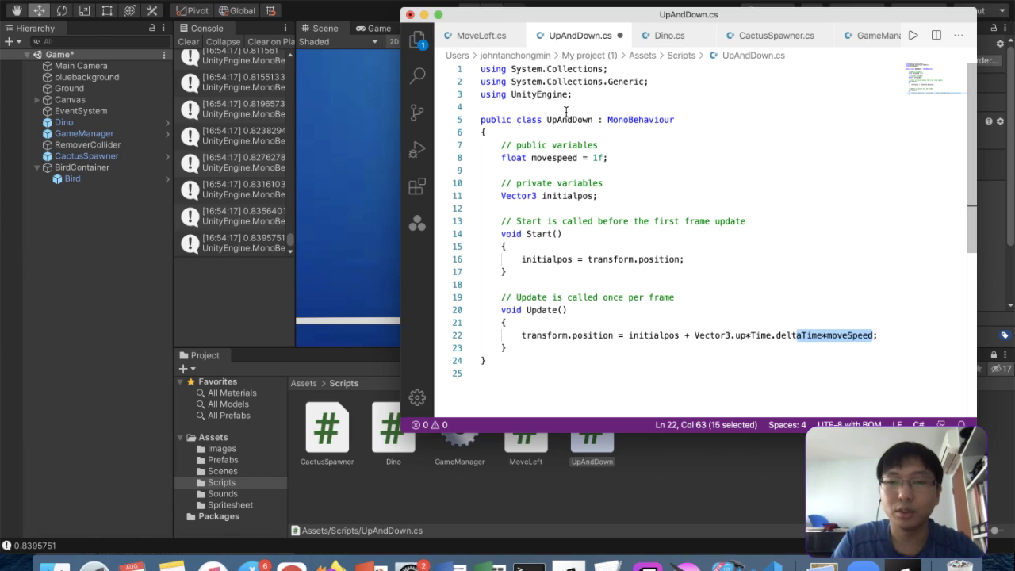
left_click(556, 158)
key("BackSpace")
type("S")
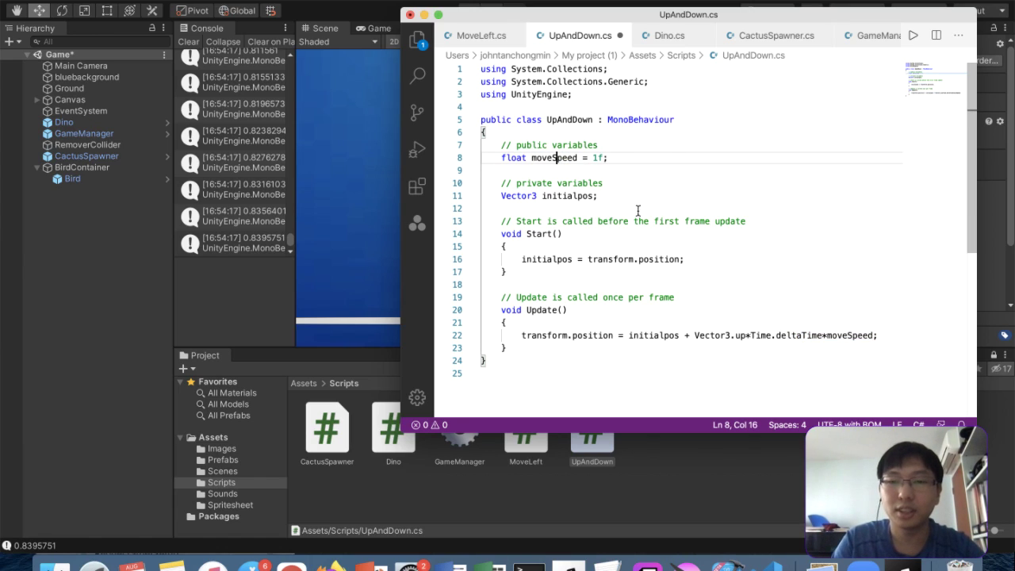
Wrap Time.deltaTime * moveSpeed in Mathf.sin() in Update's position assignment, with spaces around the asterisk before moveSpeed
left_click(826, 336)
key("BackSpace")
type("*")
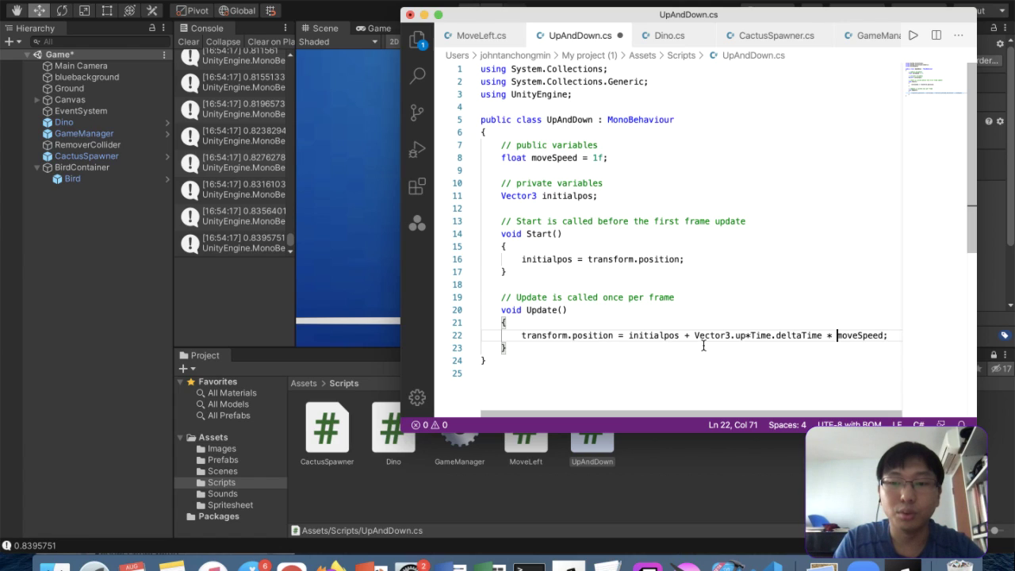
left_click(746, 334)
type("*")
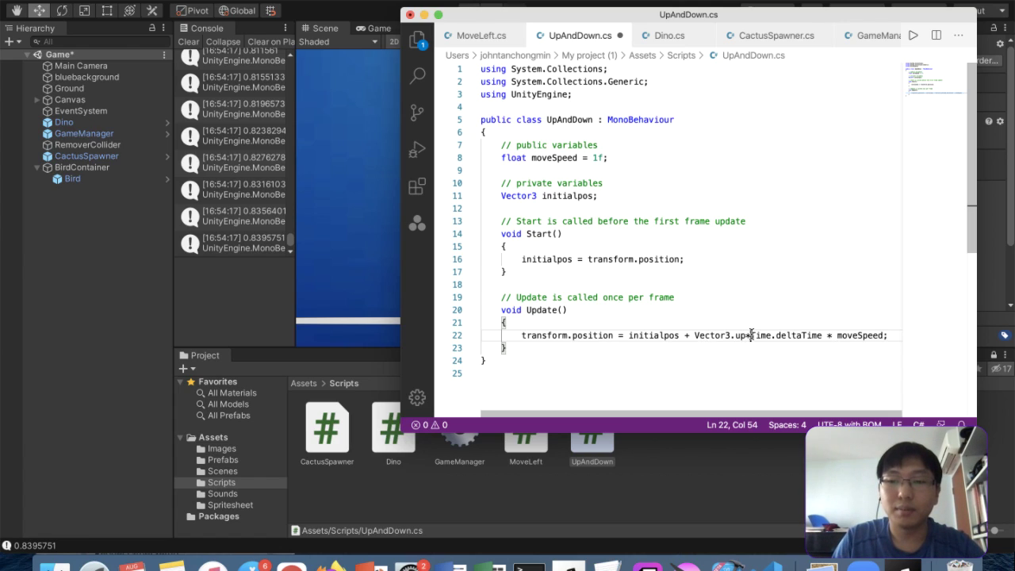
type("Mathf.")
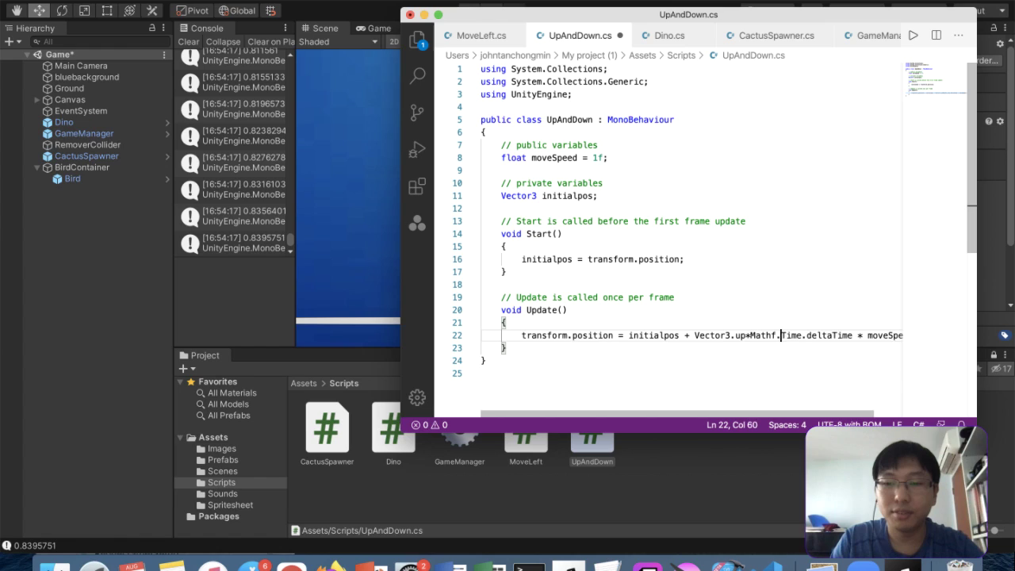
type("sin(")
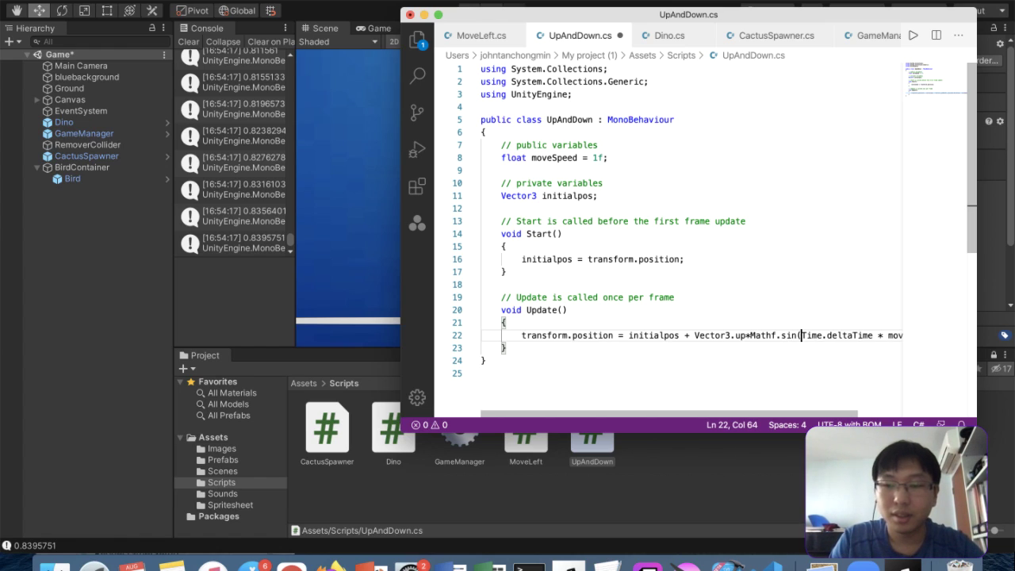
scroll(811, 325, "right", 2)
left_click(882, 334)
type(");")
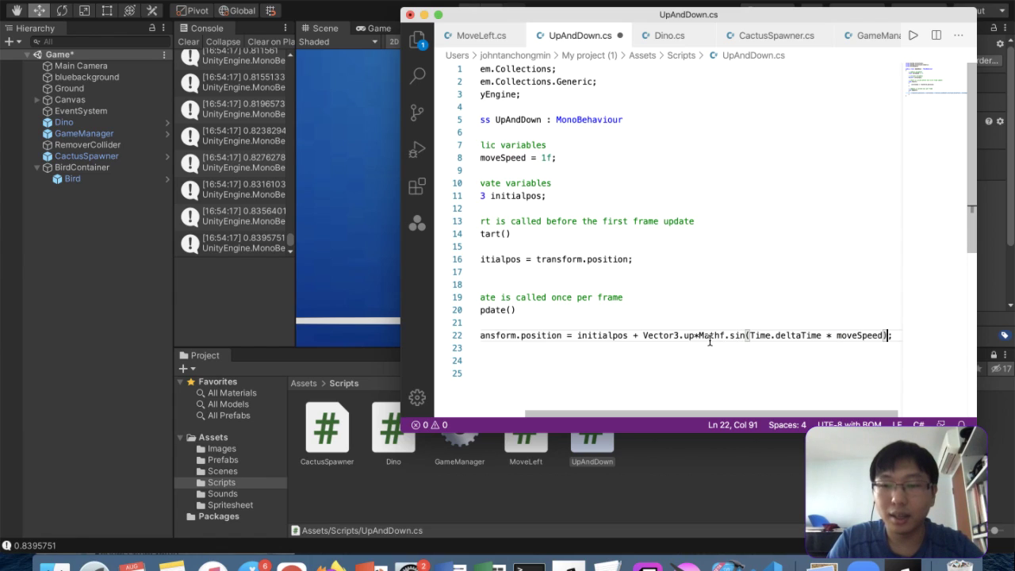
Switch to the browser, search for "mathf.sin unity" and open the Mathf.Sin page of the Unity documentation
key("ctrl+Up")
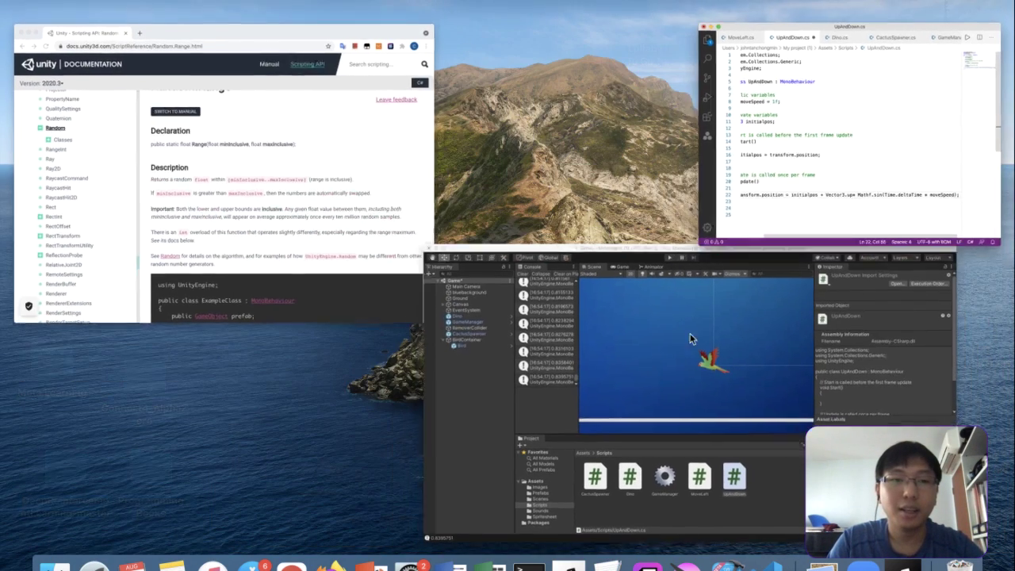
left_click(293, 34)
left_click(293, 33)
type("mathf.")
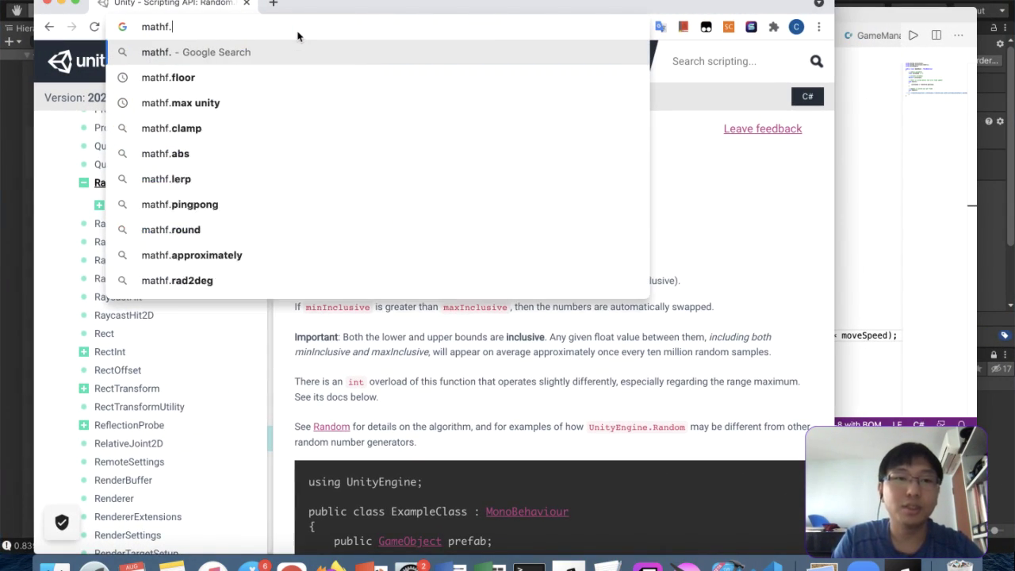
type("sin unity")
key("Return")
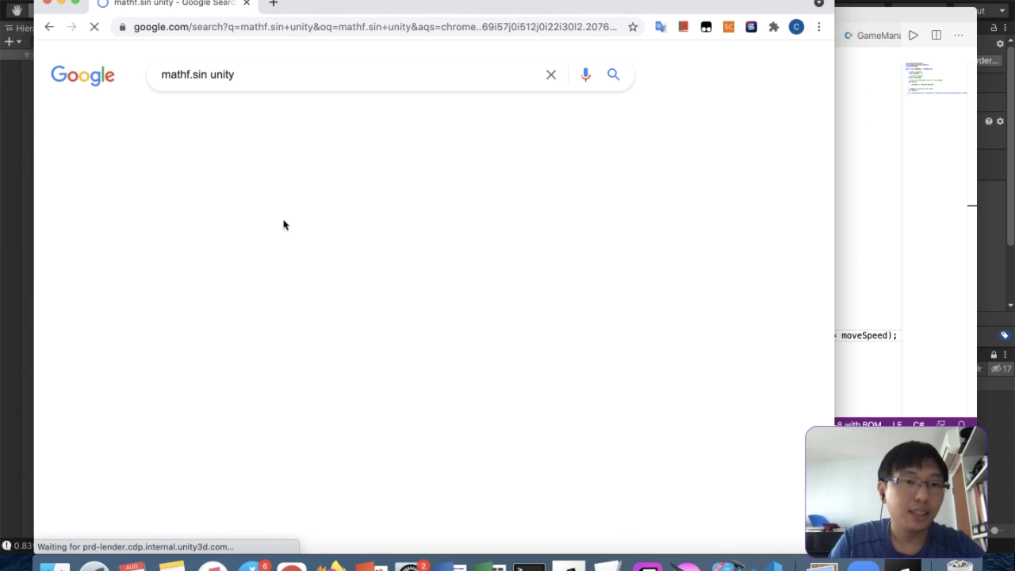
left_click(309, 197)
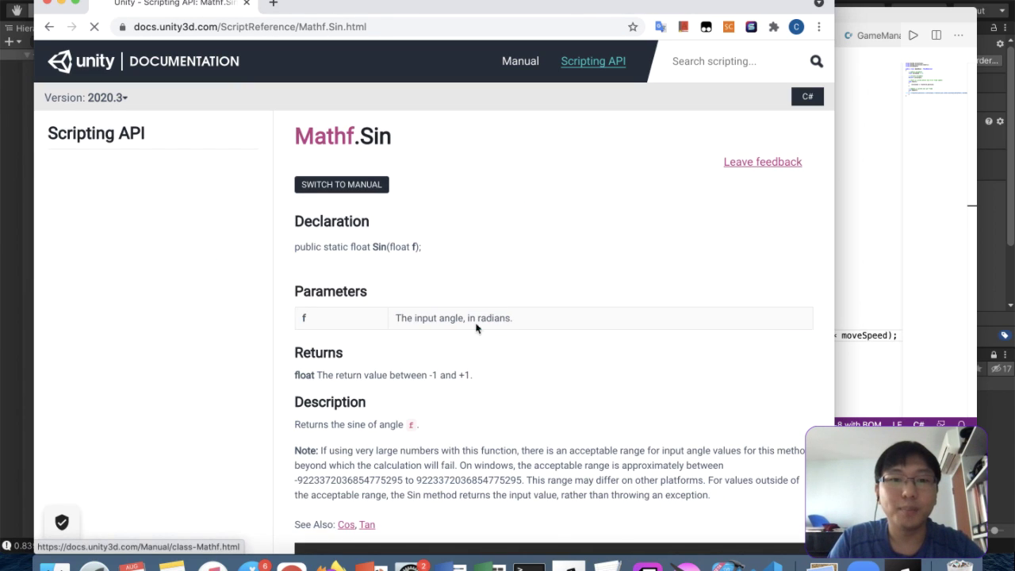
Read the Mathf.Sin page's parameter, return value and description, and examine how the sample code calls the function
scroll(418, 306, "down", 10)
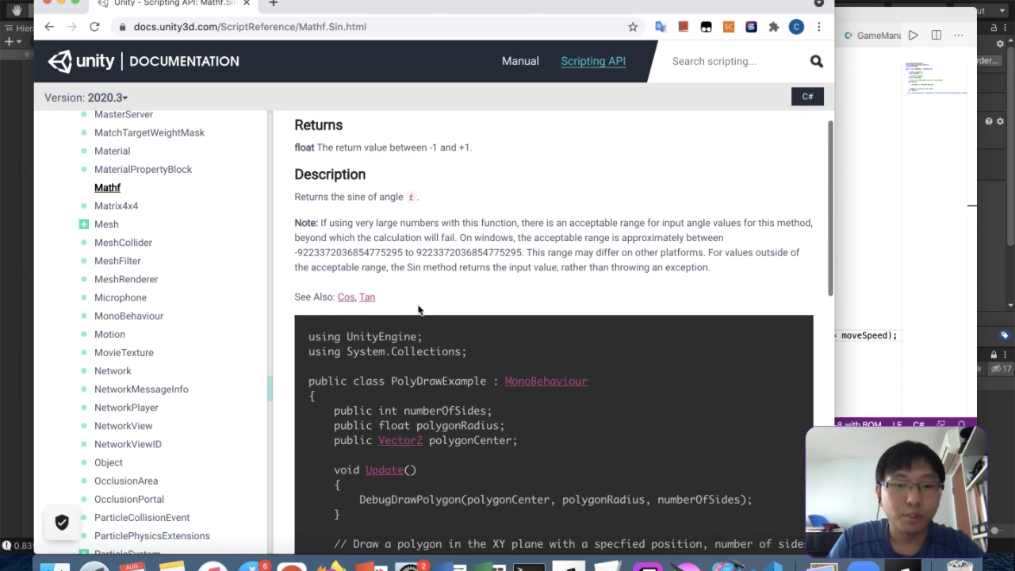
scroll(418, 306, "down", 9)
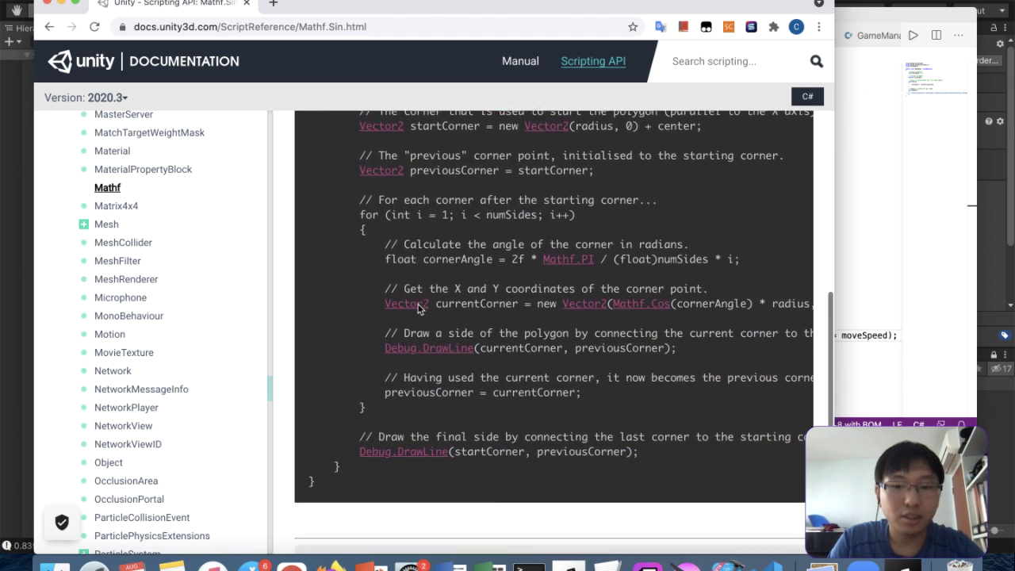
scroll(418, 308, "up", 2)
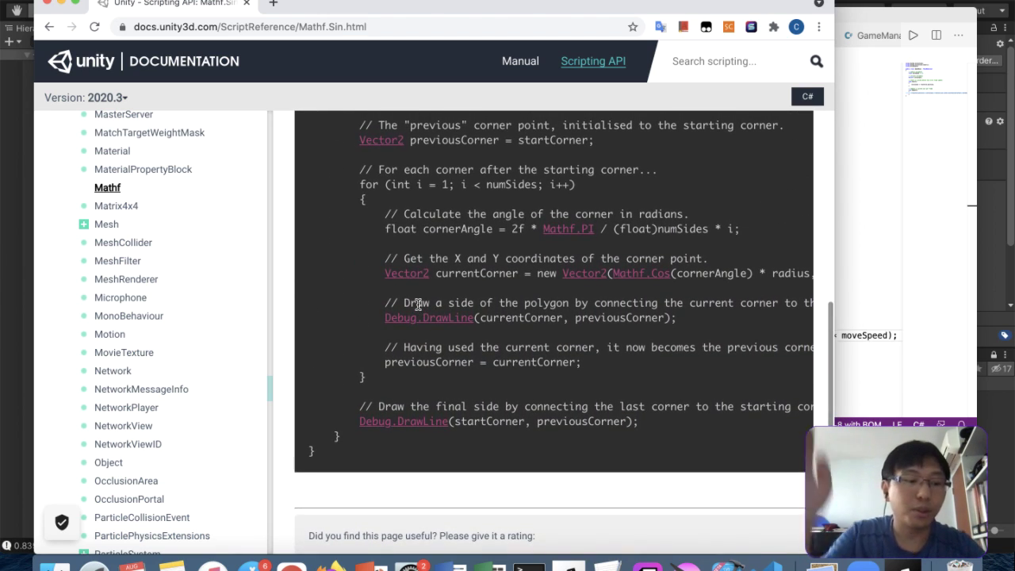
scroll(418, 306, "down", 5)
scroll(418, 305, "up", 20)
scroll(379, 206, "down", 2)
scroll(484, 289, "down", 7)
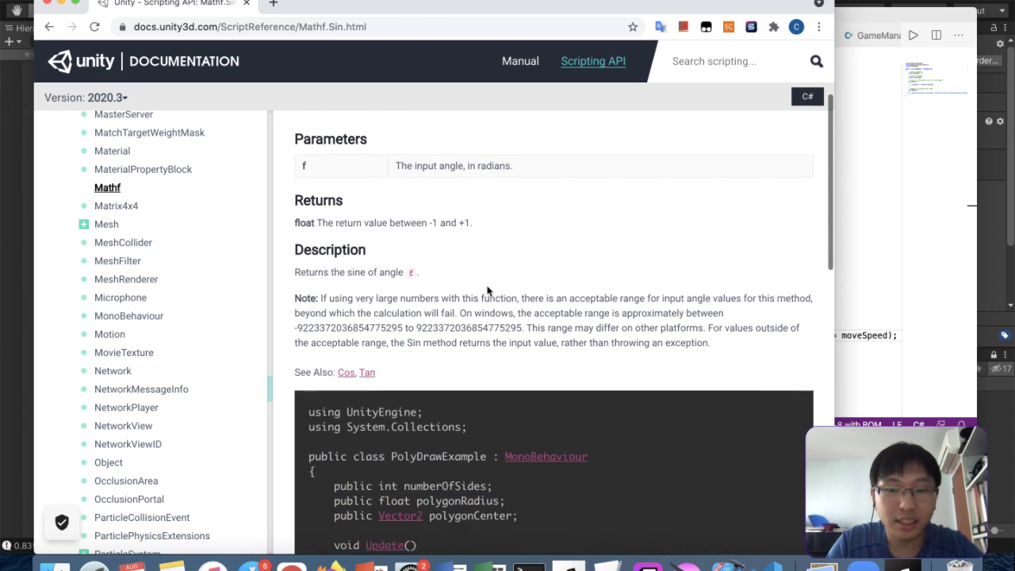
scroll(574, 464, "down", 4)
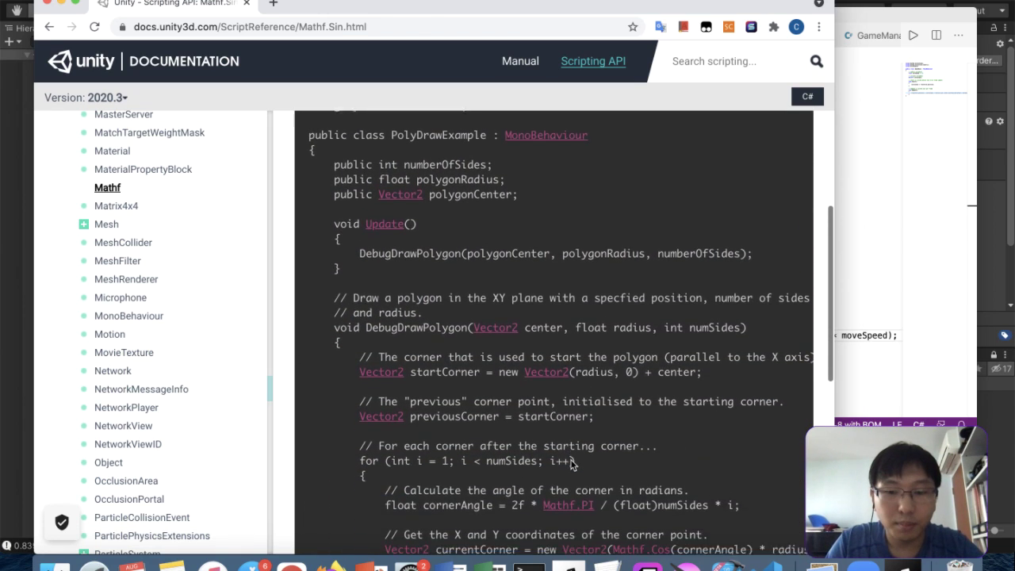
scroll(575, 383, "down", 3)
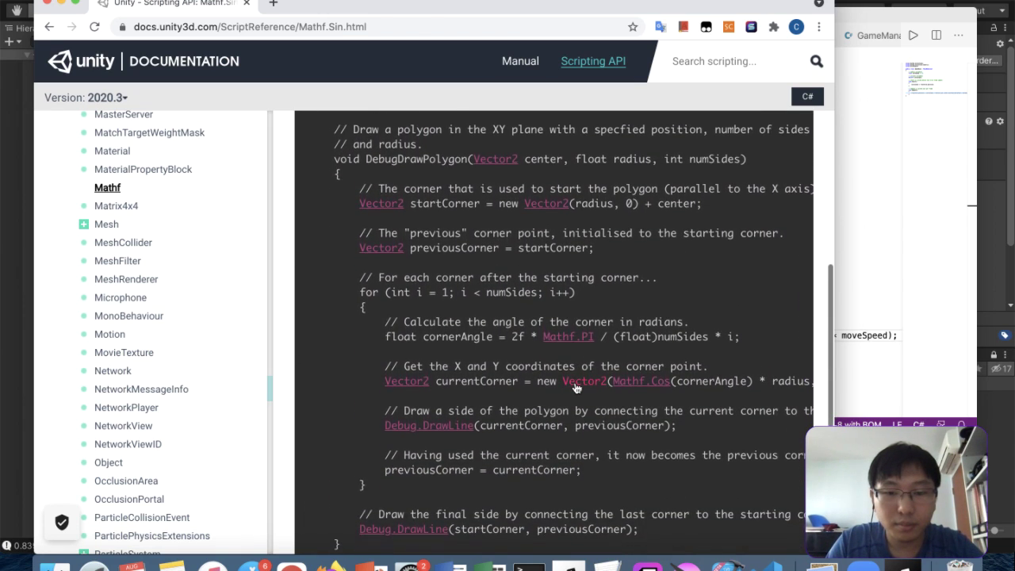
scroll(576, 387, "right", 1)
scroll(576, 387, "right", 2)
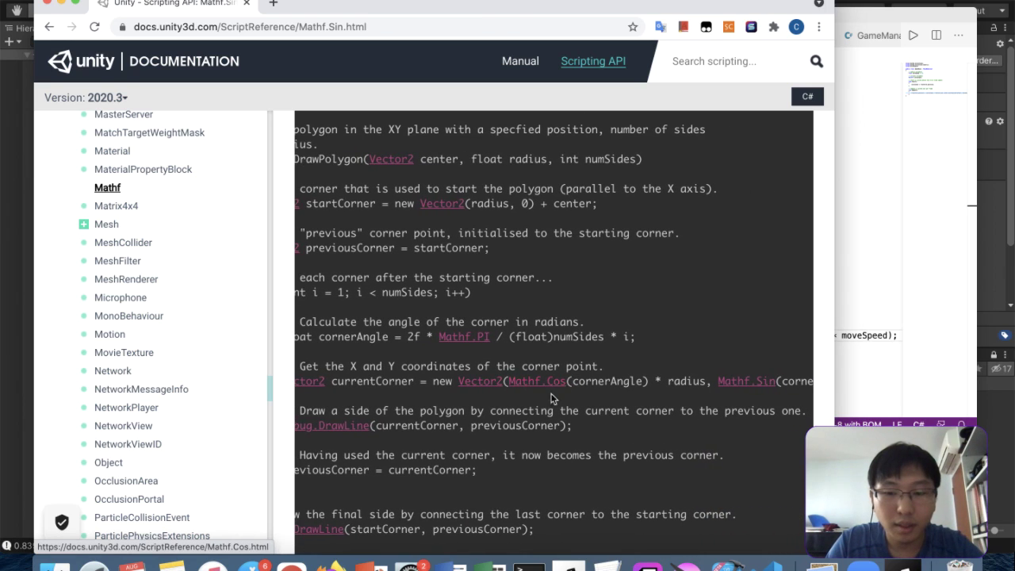
scroll(573, 382, "right", 2)
scroll(560, 401, "up", 10)
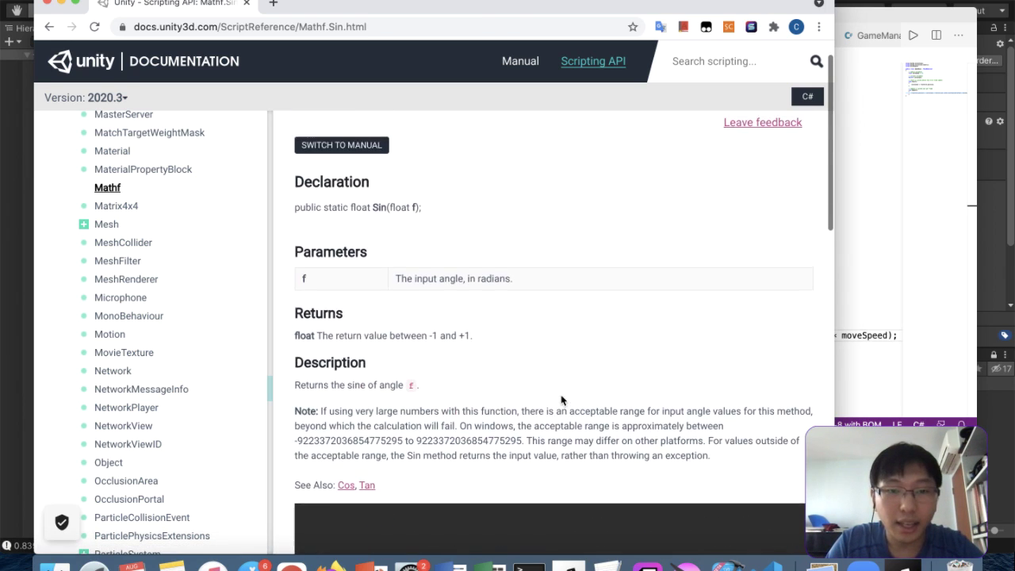
Return to UpAndDown.cs and review the Mathf.sin expression in Update's position assignment
left_click(936, 241)
left_click_drag(754, 335, 880, 336)
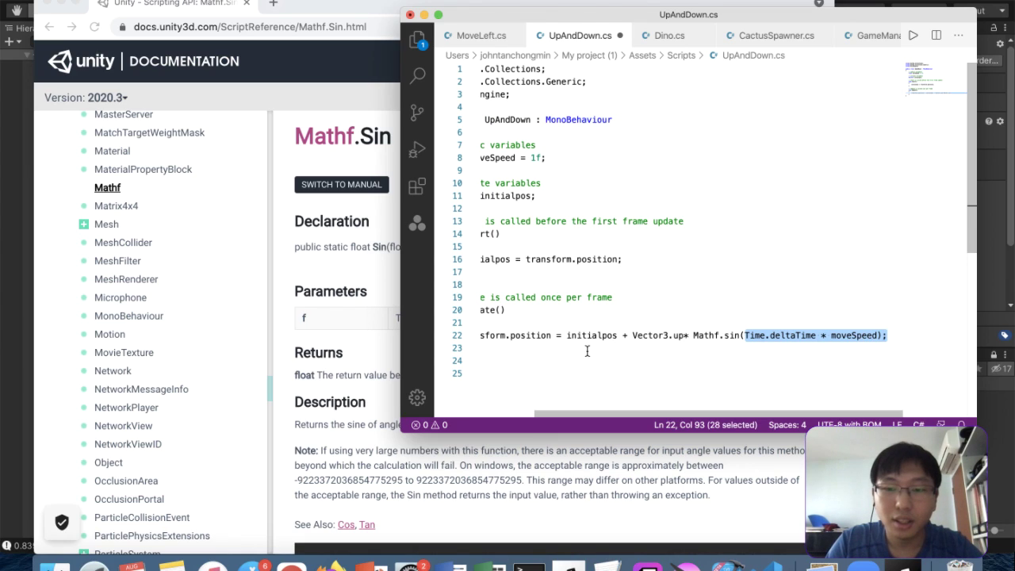
left_click_drag(566, 336, 572, 336)
scroll(571, 335, "left", 2)
left_click(570, 335)
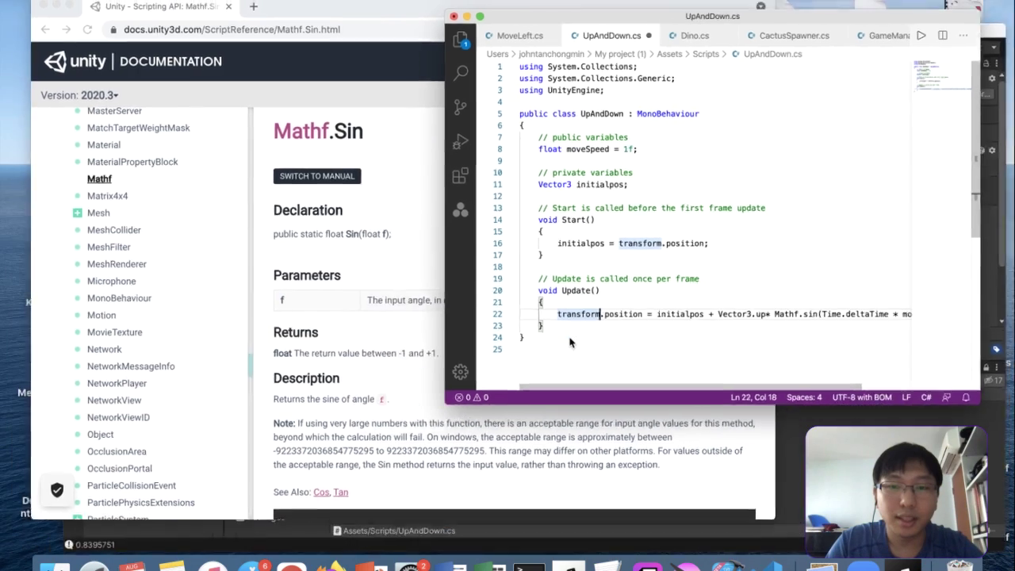
Switch to Unity, select the Bird under BirdContainer and inspect its components, expanding the Circle Collider 2D's Info section
key("ctrl+Up")
left_click(561, 99)
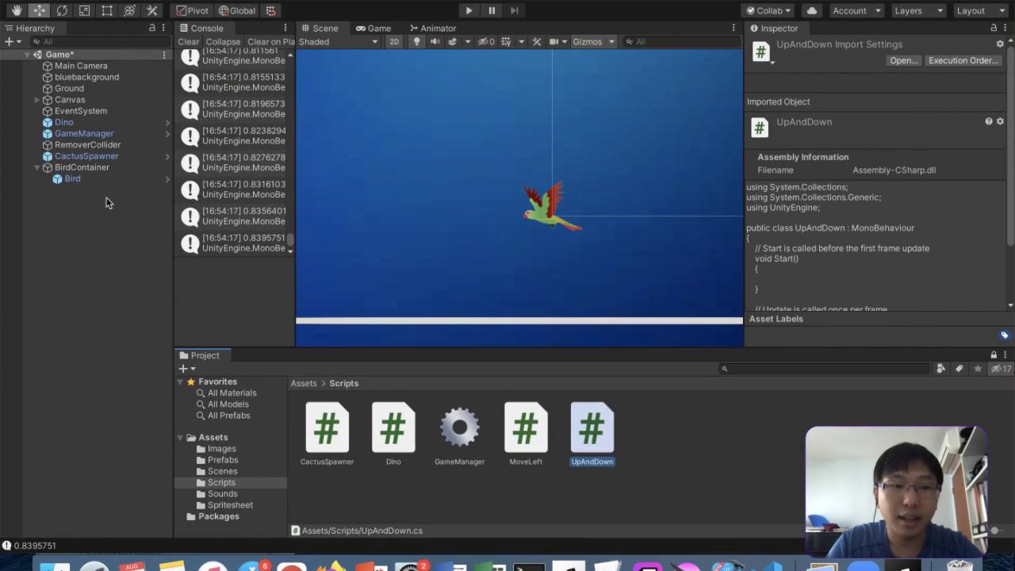
left_click(73, 178)
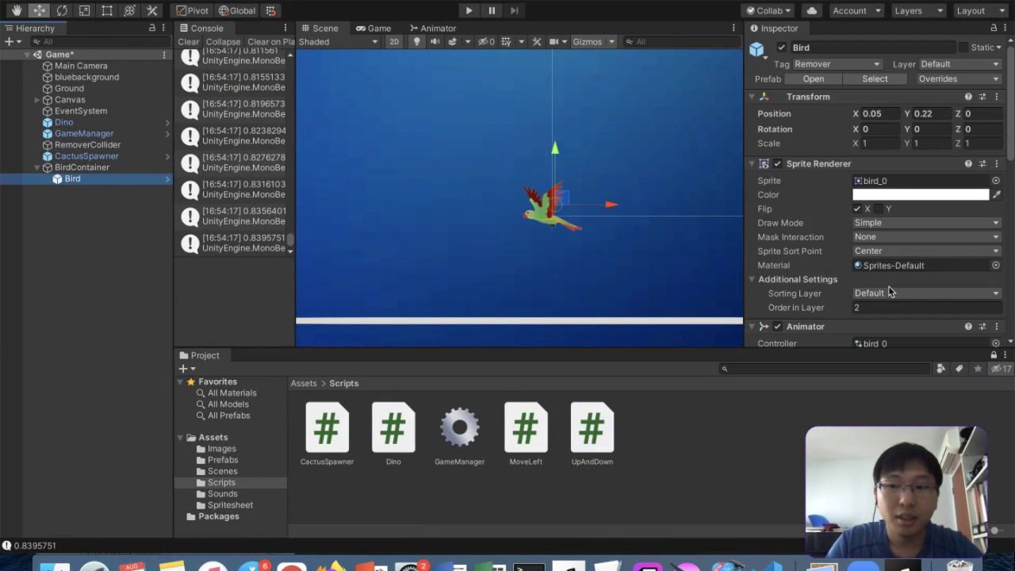
scroll(888, 286, "down", 10)
scroll(889, 273, "up", 2)
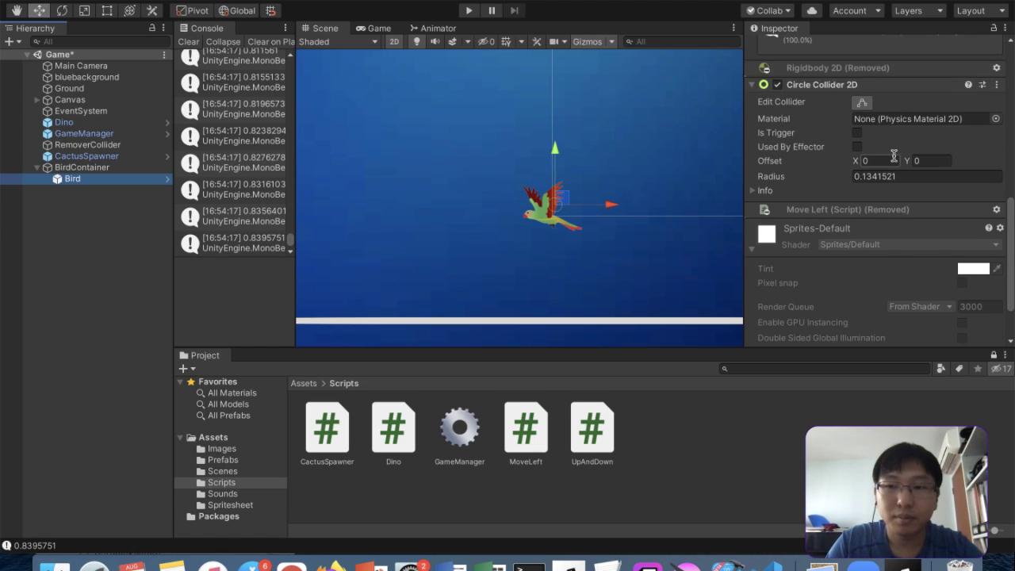
left_click(753, 192)
scroll(872, 238, "down", 5)
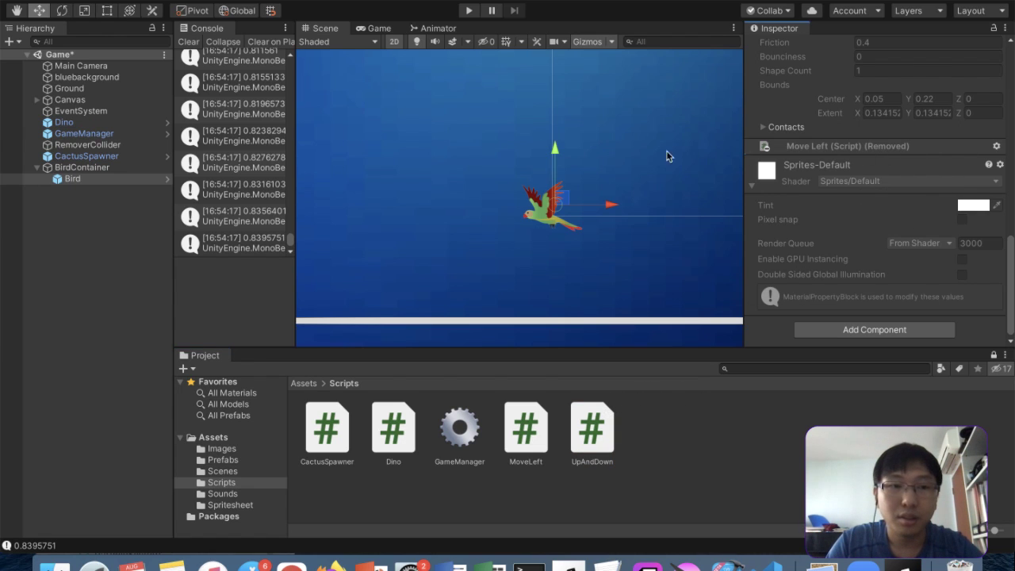
Clear the console and add the UpAndDown script as a component of the Bird
left_click(188, 41)
key("ctrl+super+f")
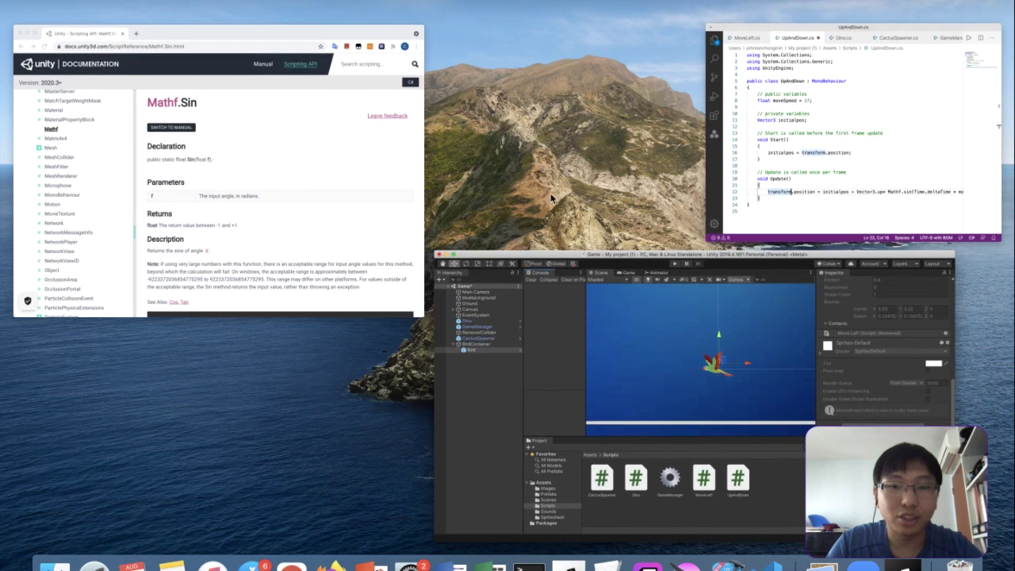
key("ctrl+super+f")
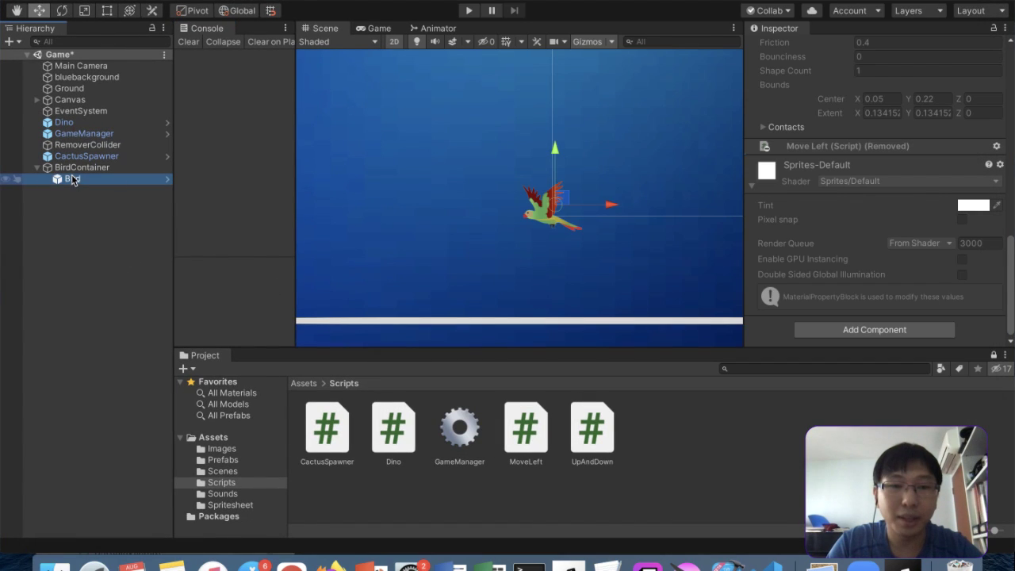
left_click(918, 329)
type("upand")
left_click(886, 372)
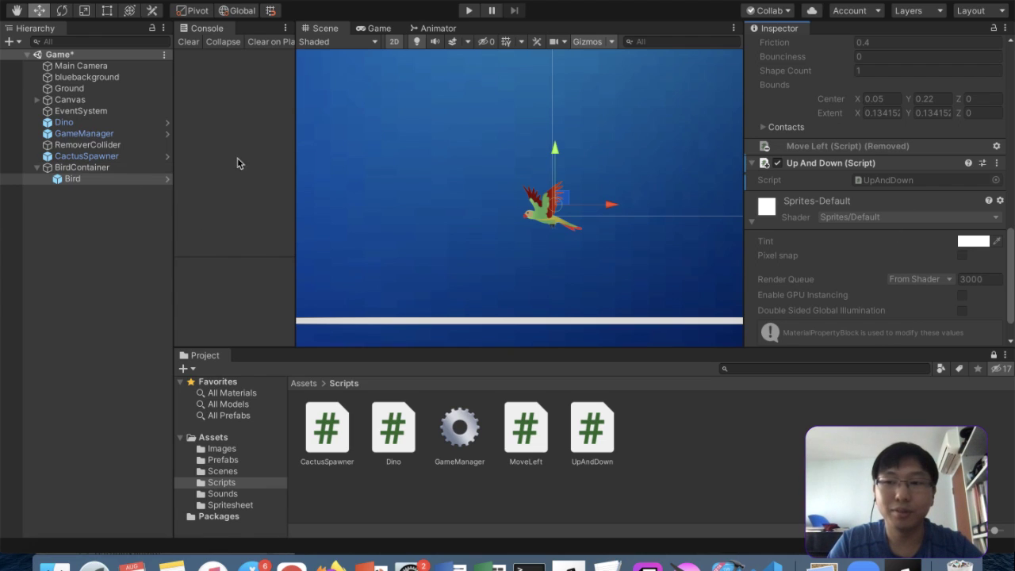
Open the Bird's prefab overrides and unpack the Bird instance completely from its prefab
left_click(159, 177)
scroll(795, 182, "up", 5)
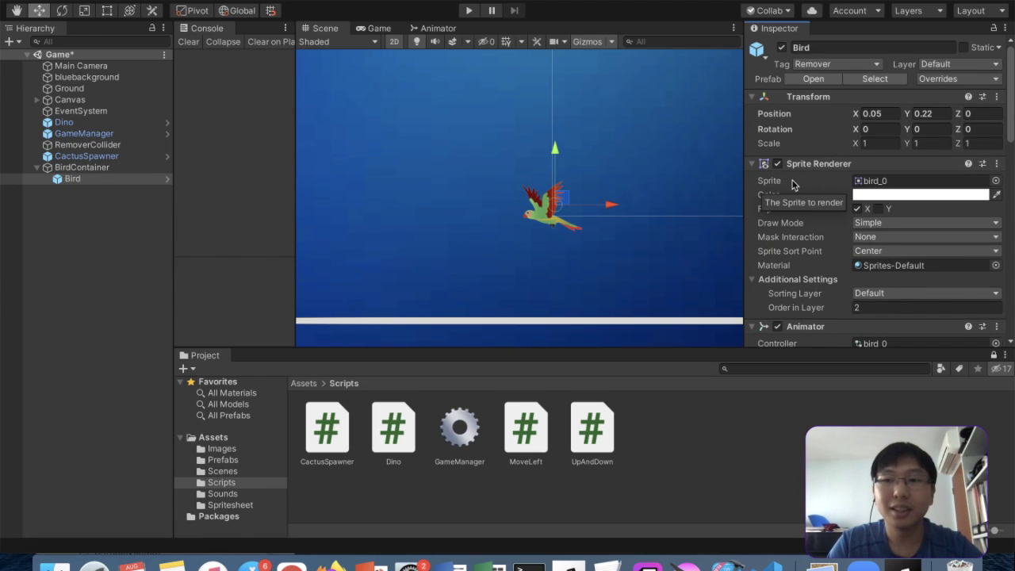
left_click(951, 78)
left_click(963, 216)
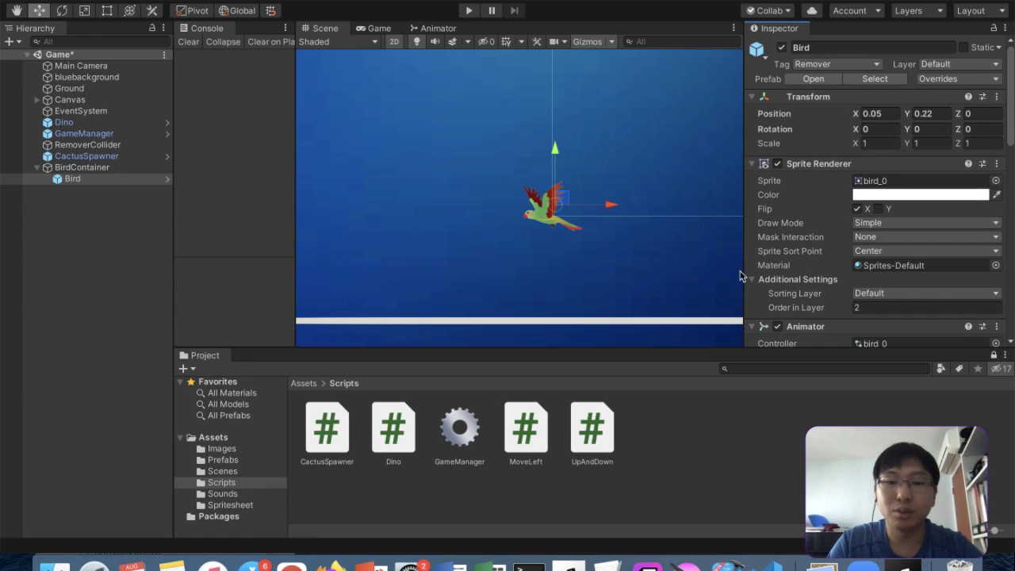
right_click(107, 180)
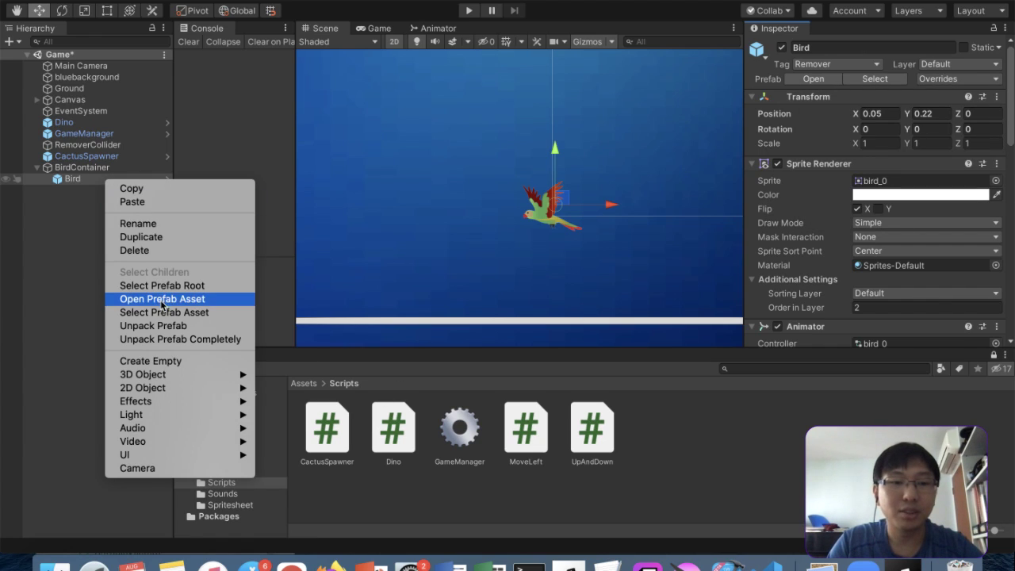
left_click(167, 339)
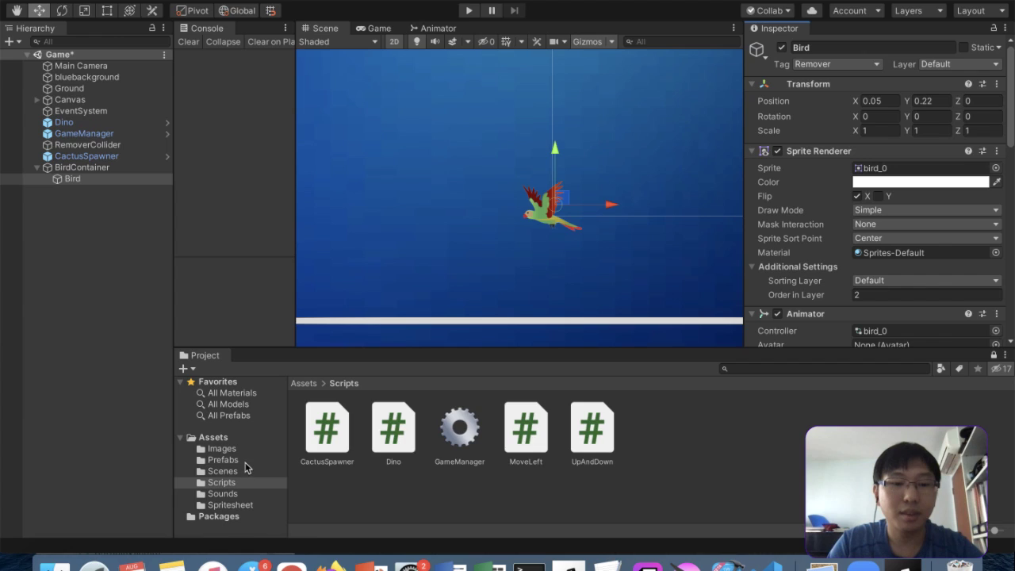
Delete the Bird prefab asset from the Prefabs folder
left_click(247, 461)
right_click(324, 448)
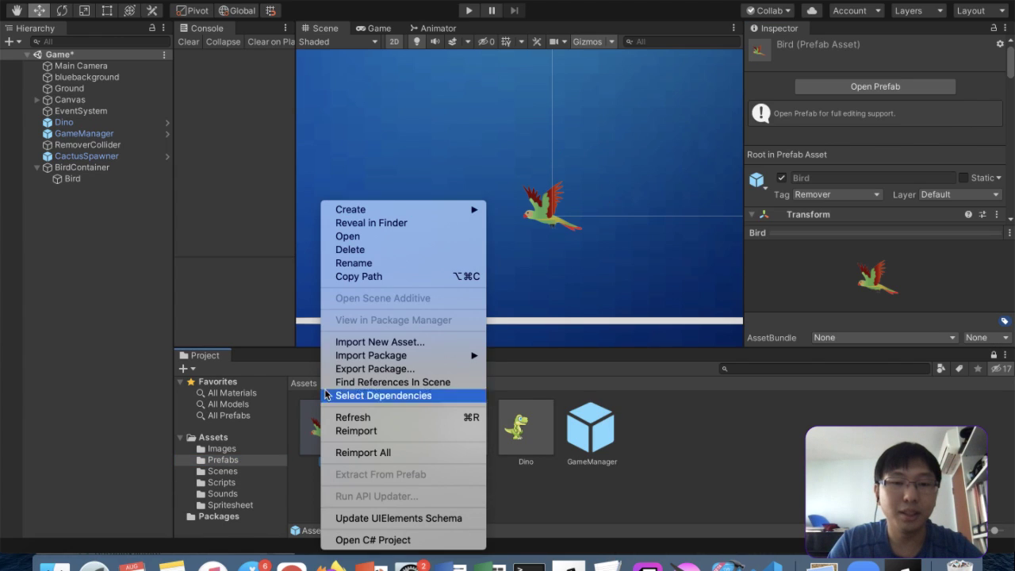
left_click(349, 249)
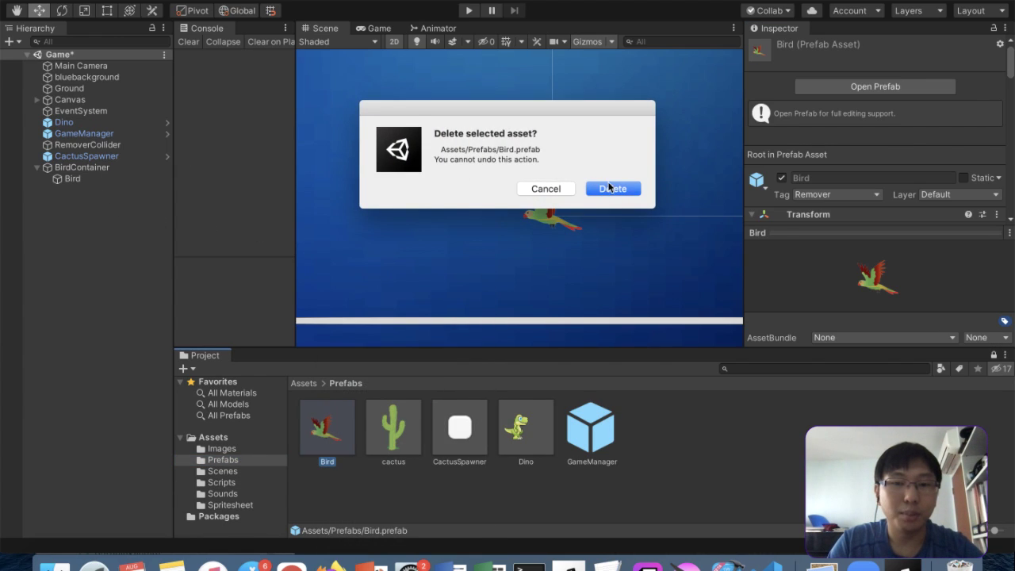
left_click(610, 189)
Create a prefab from the BirdContainer object in the Prefabs folder
left_click(106, 179)
left_click(106, 169)
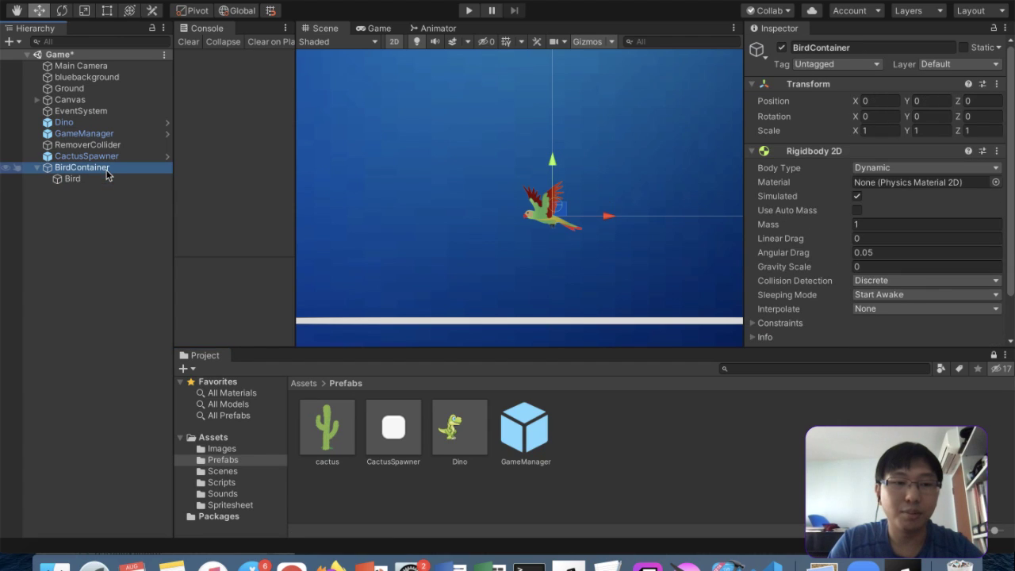
left_click_drag(119, 171, 763, 464)
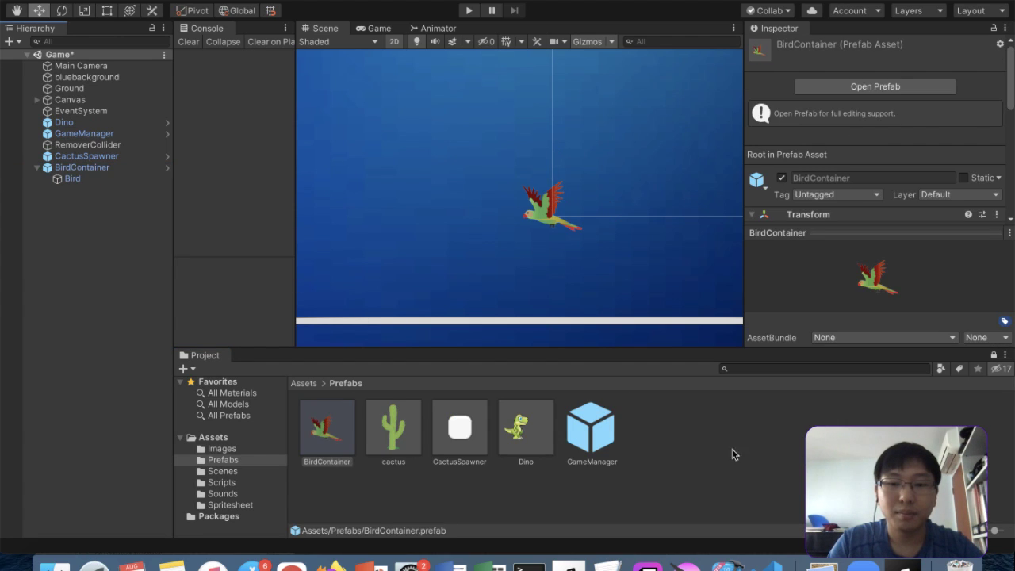
left_click(352, 438)
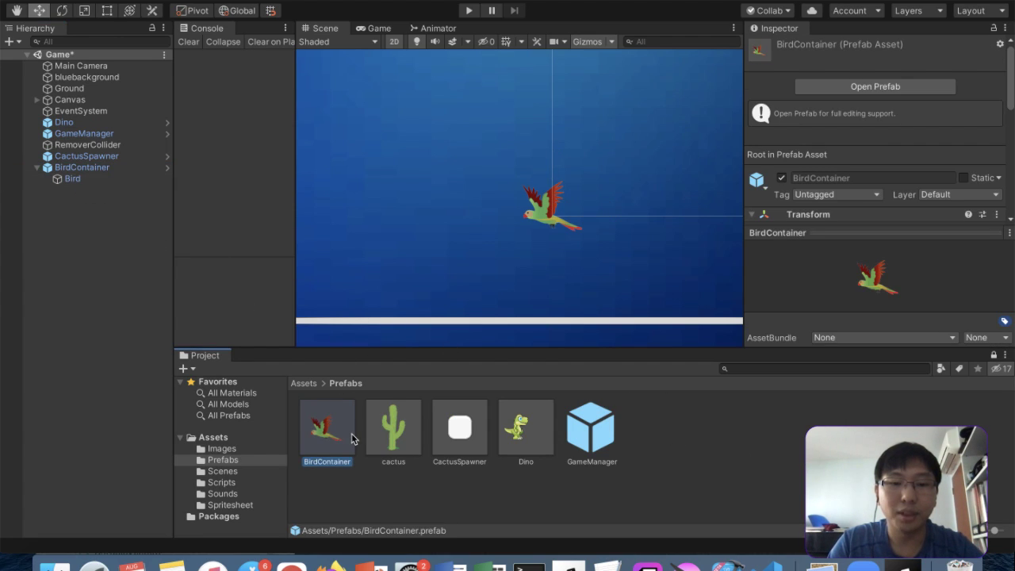
Assign the BirdContainer prefab to Element 1 of the CactusSpawner prefab's Obstacles array
left_click(468, 438)
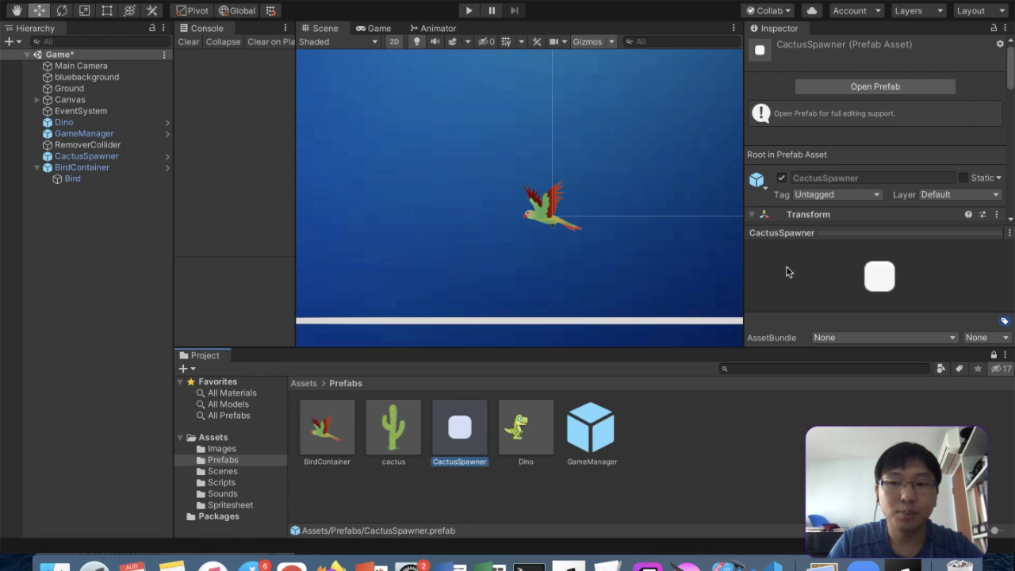
scroll(784, 181, "down", 10)
scroll(784, 180, "up", 3)
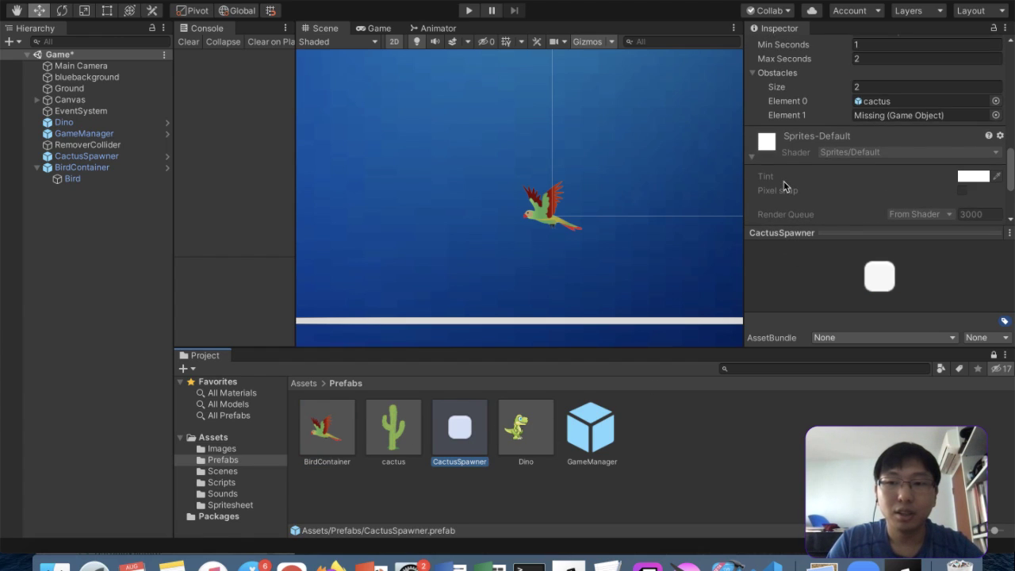
left_click_drag(327, 429, 890, 119)
Review BirdContainer and the Vector3.up term of the position assignment in UpAndDown.cs
left_click(103, 169)
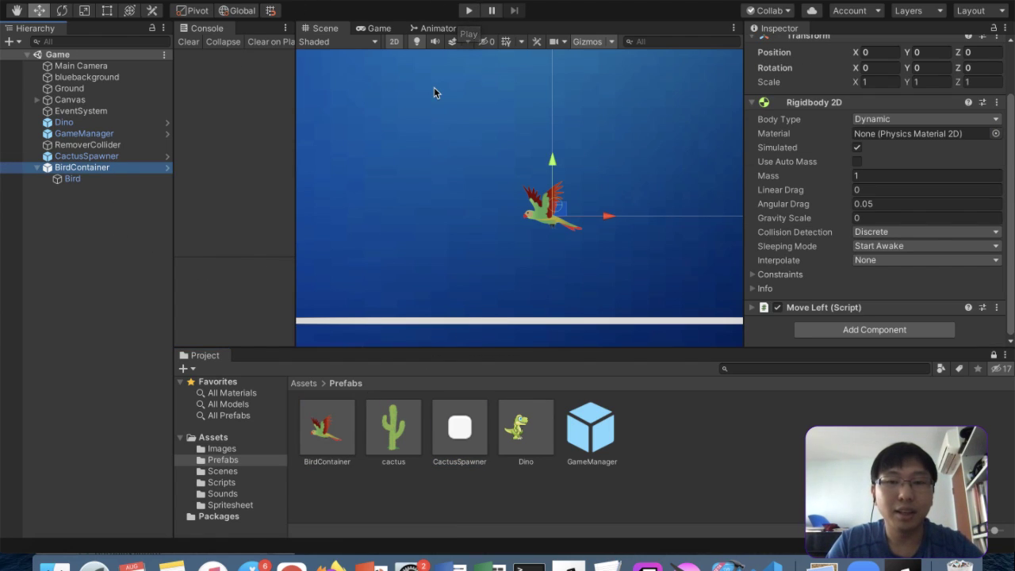
key("ctrl+super+f")
left_click(793, 158)
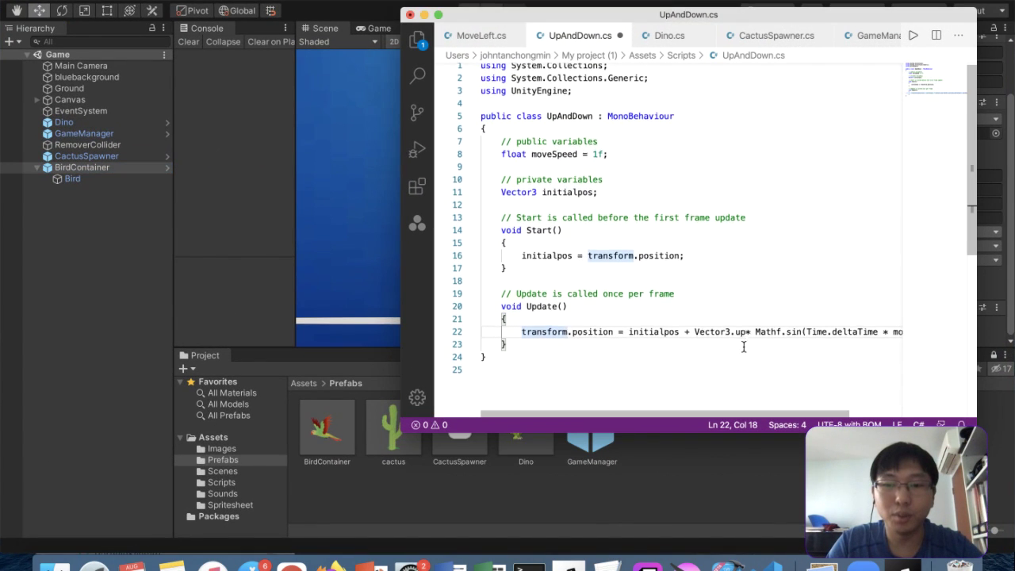
scroll(742, 346, "right", 3)
left_click_drag(683, 320, 632, 325)
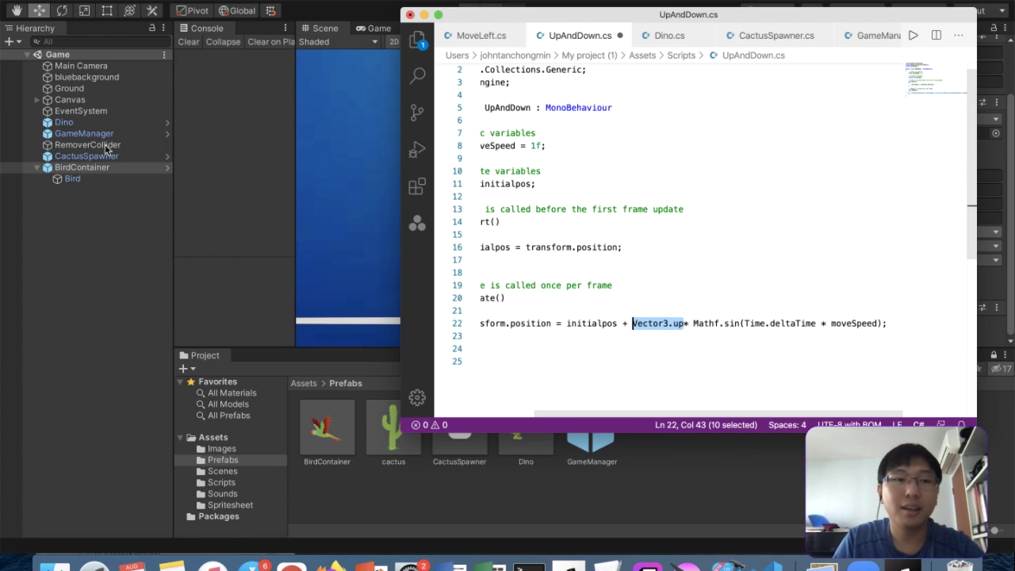
Return to Unity and set the child Bird's position to X 0 and Y 0
left_click(91, 167)
left_click(99, 180)
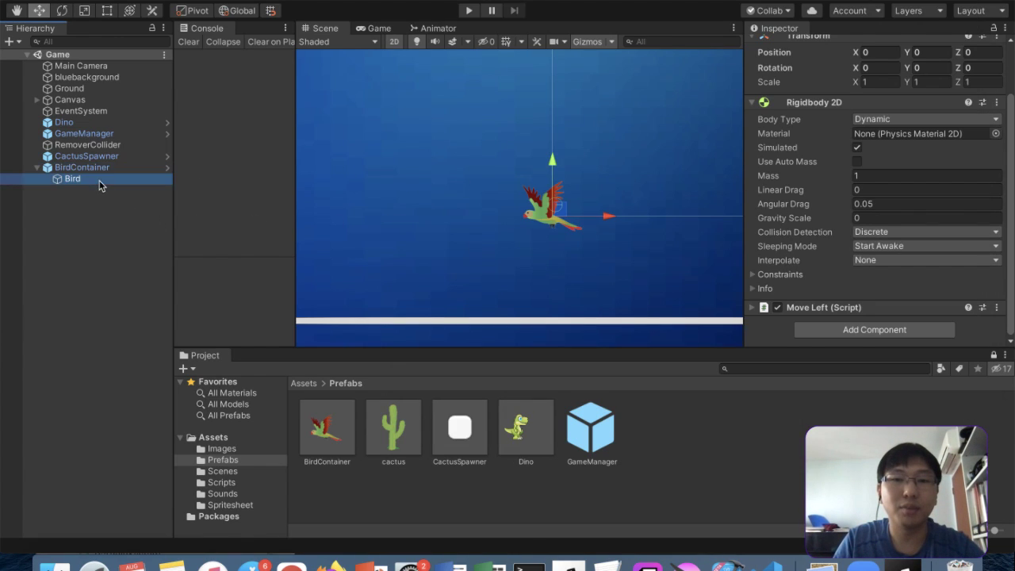
scroll(878, 101, "up", 3)
left_click(878, 101)
type("0")
left_click(938, 101)
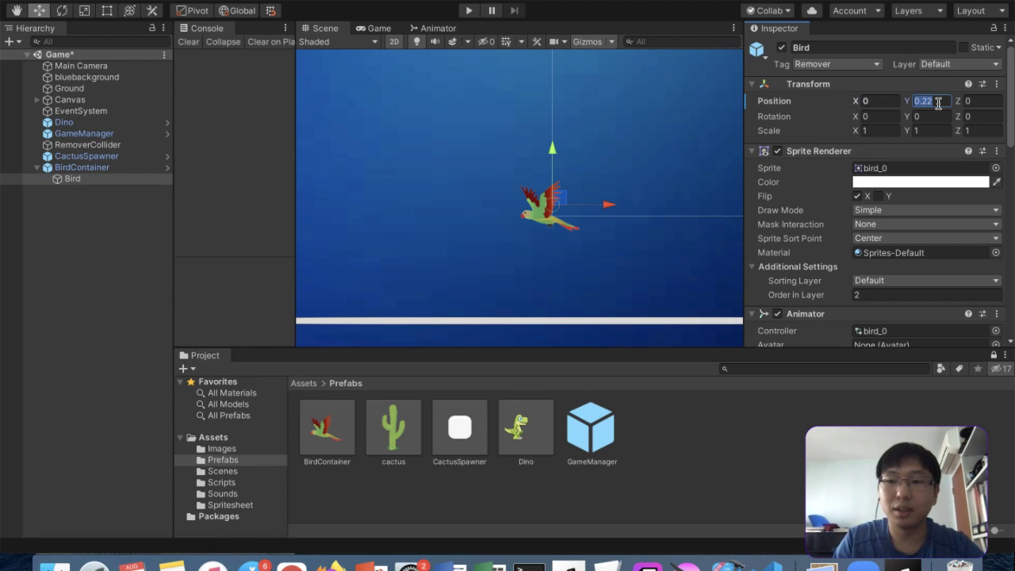
type("0")
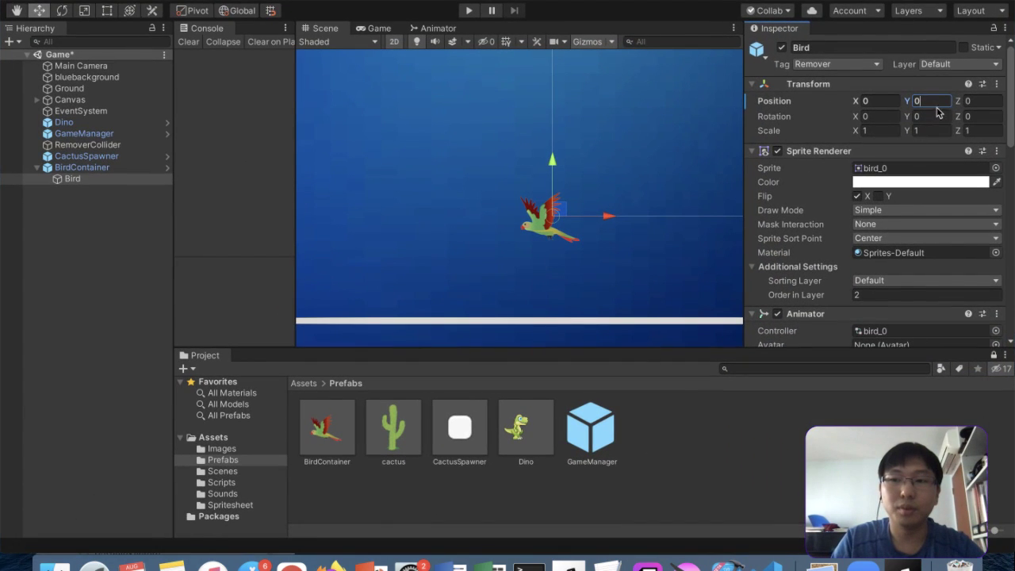
Preview the Bird at Y positions 1 and -1, and reset its Y position to 0
scroll(503, 206, "down", 5)
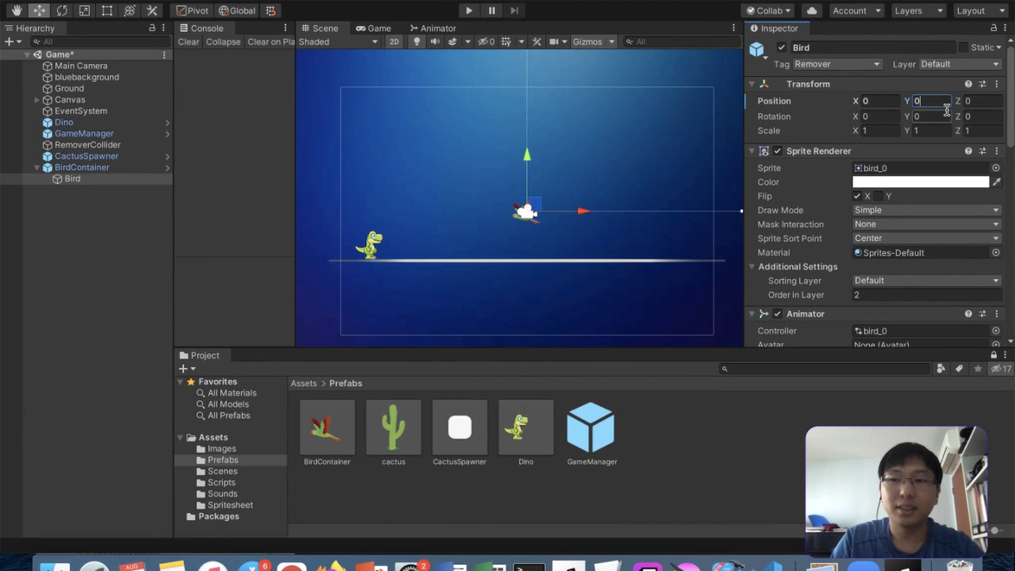
key("BackSpace")
type("1")
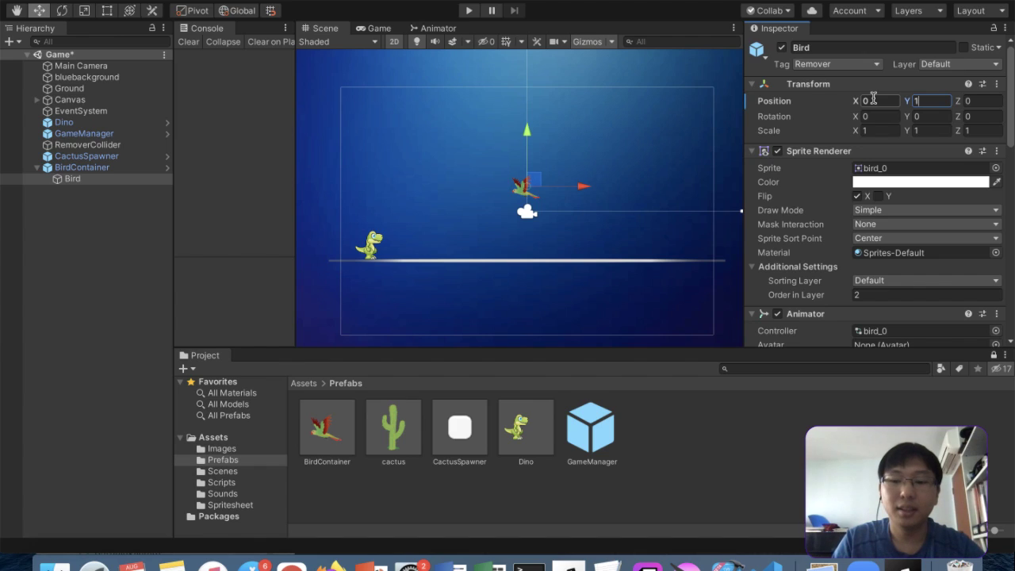
key("Left")
type("-")
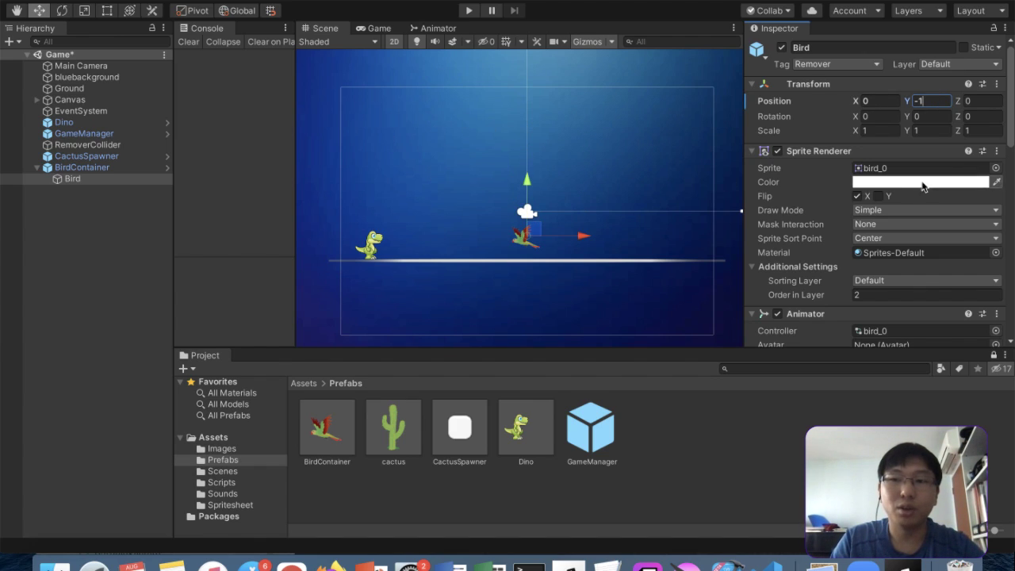
key("BackSpace")
key("Delete")
type("0")
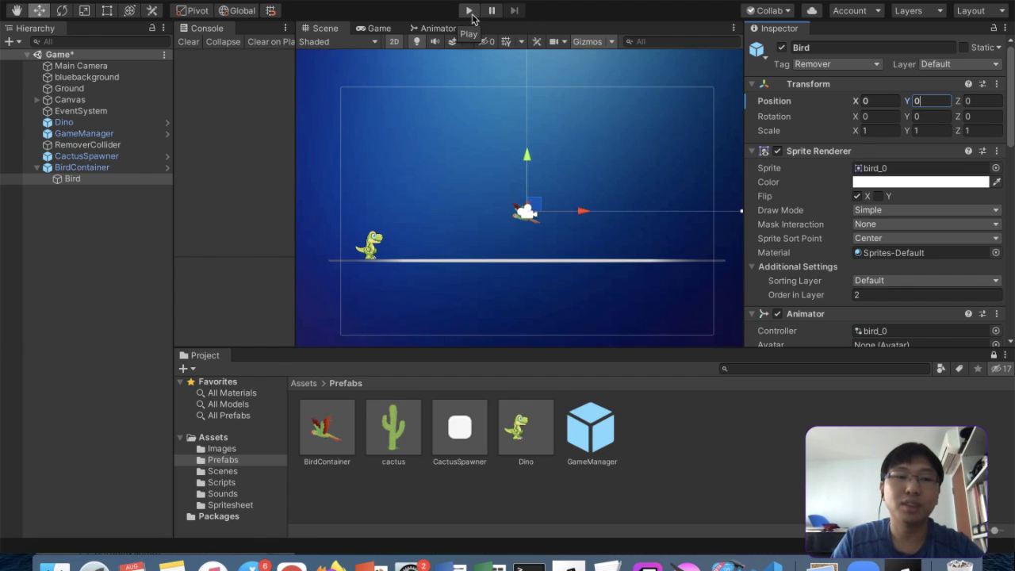
Check BirdContainer's components, playtest the game with Dino jumps to observe the birds' movement, and stop playback
left_click(120, 192)
left_click(115, 182)
left_click(115, 168)
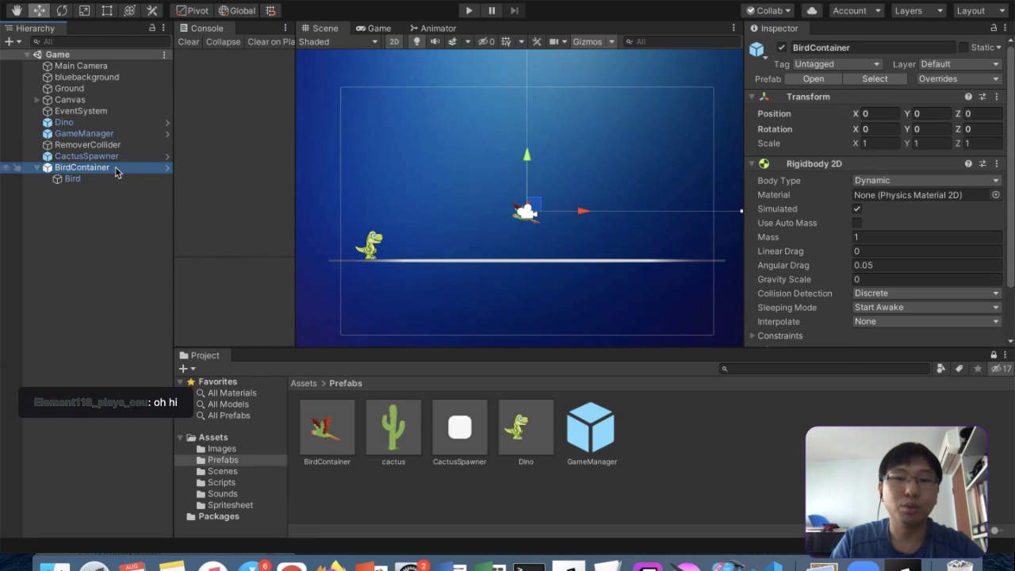
scroll(846, 234, "down", 3)
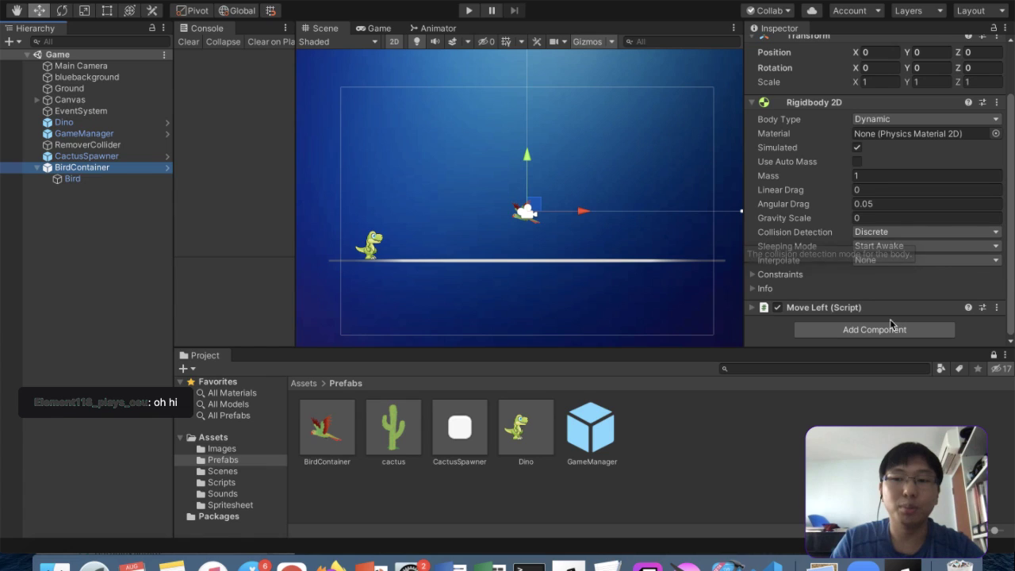
left_click(469, 11)
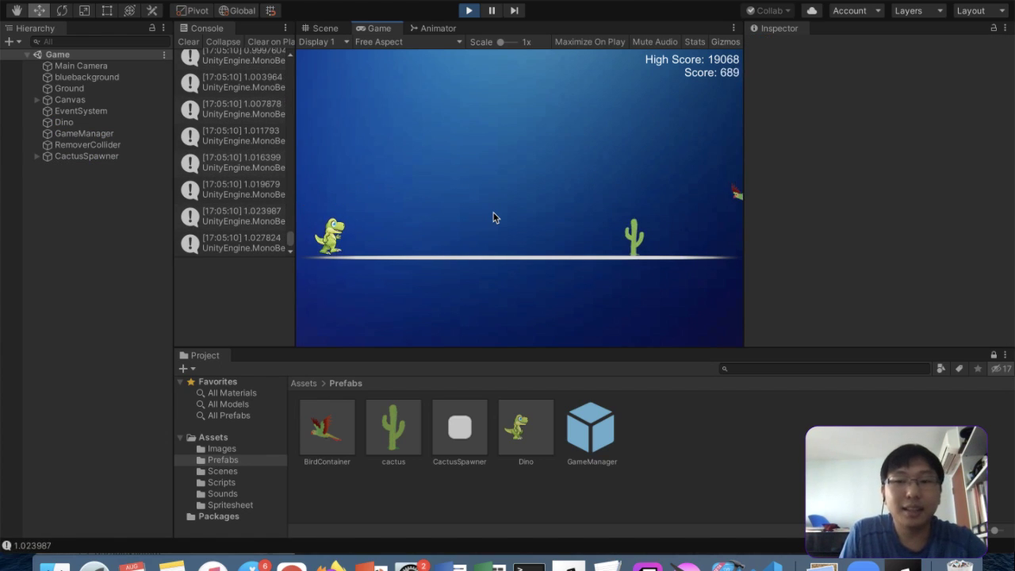
key("space")
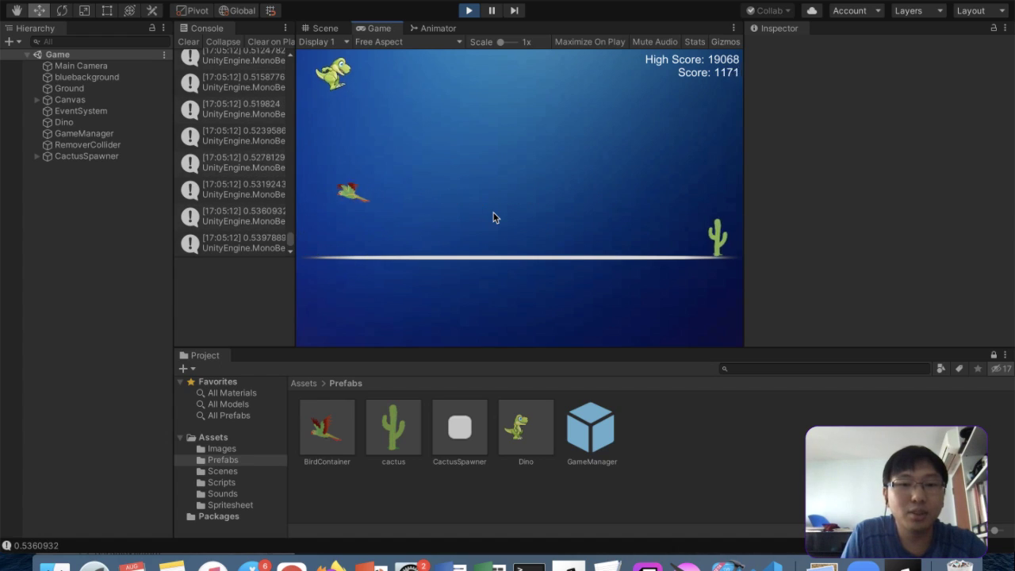
key("space")
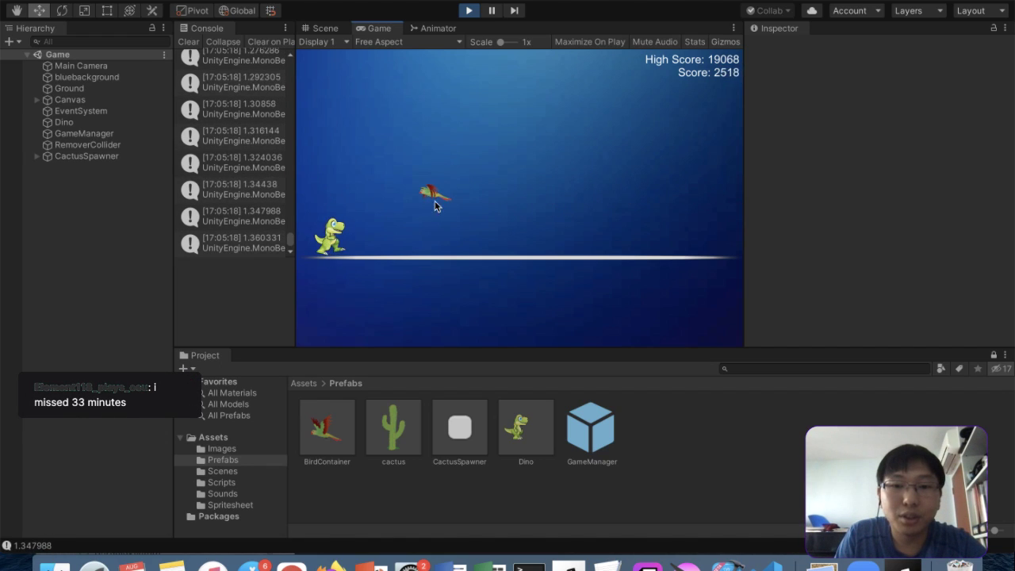
left_click(471, 9)
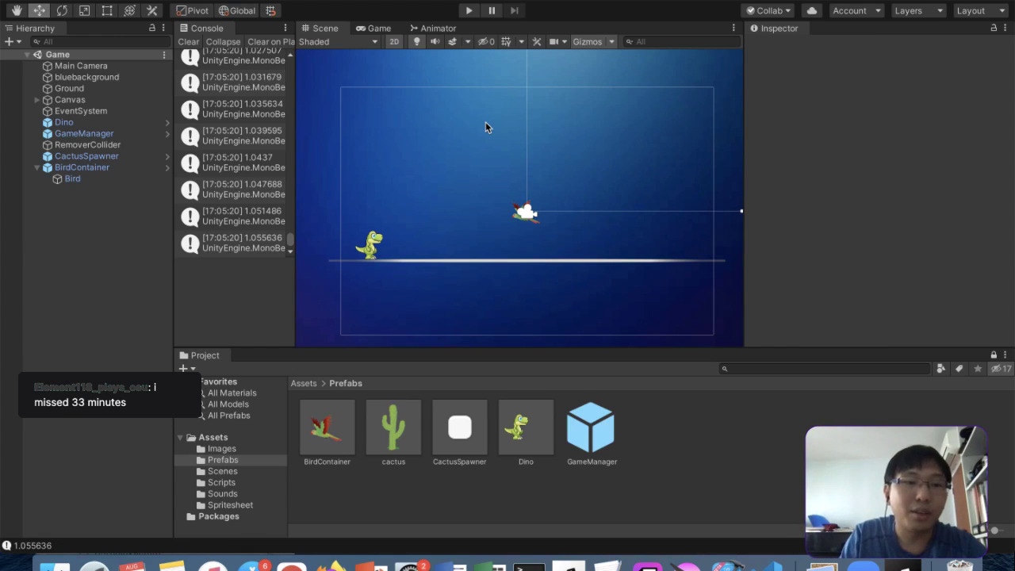
Inspect the child Bird's components and try to move the Bird out of BirdContainer
left_click(82, 181)
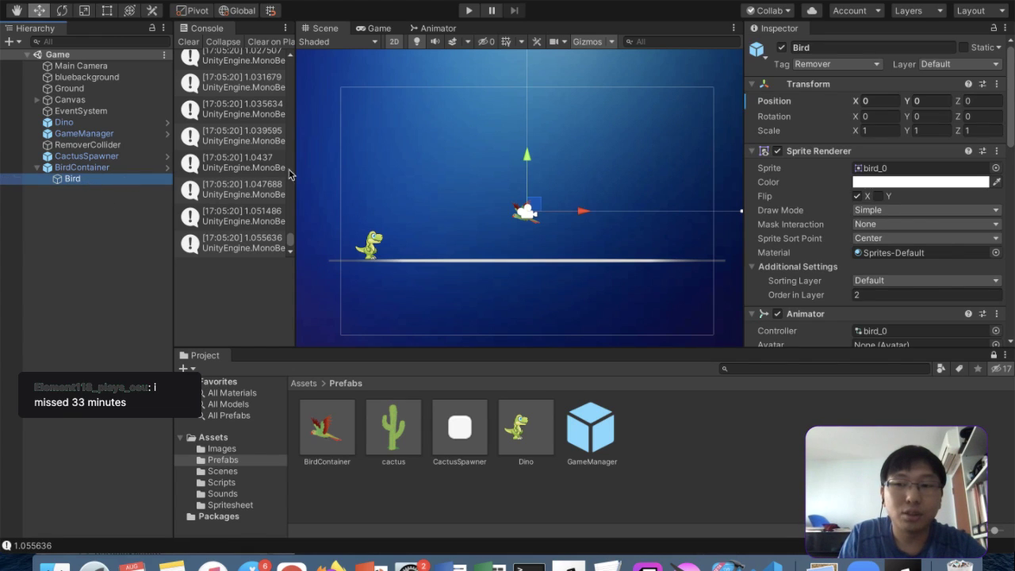
scroll(816, 199, "down", 10)
scroll(799, 208, "up", 7)
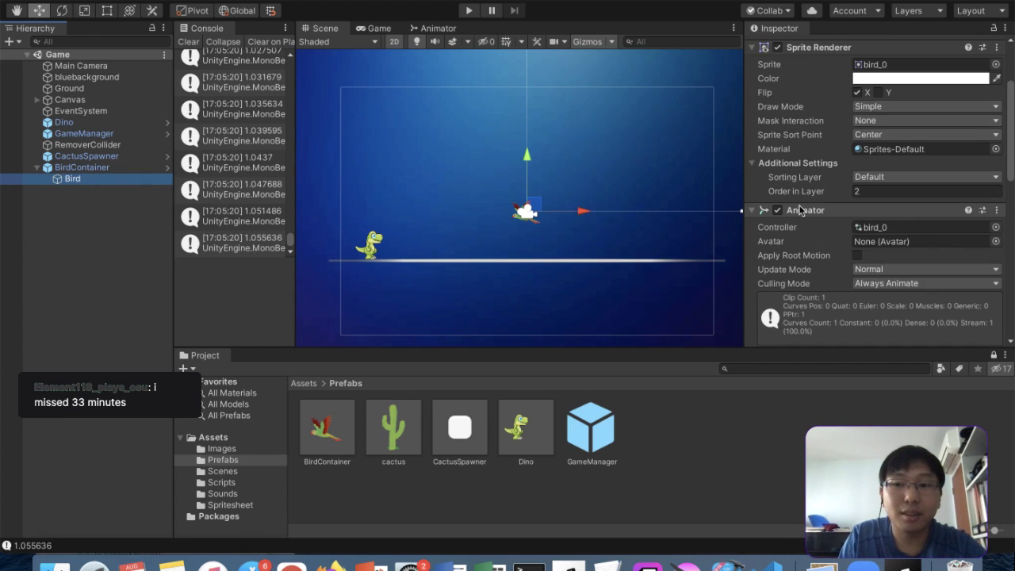
scroll(800, 208, "up", 3)
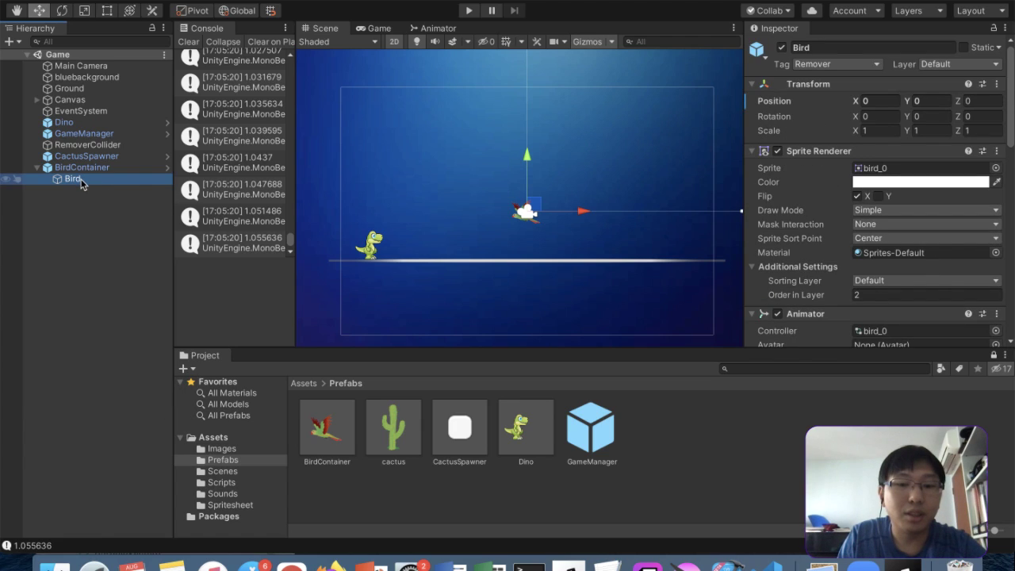
left_click_drag(80, 181, 123, 165)
left_click(522, 210)
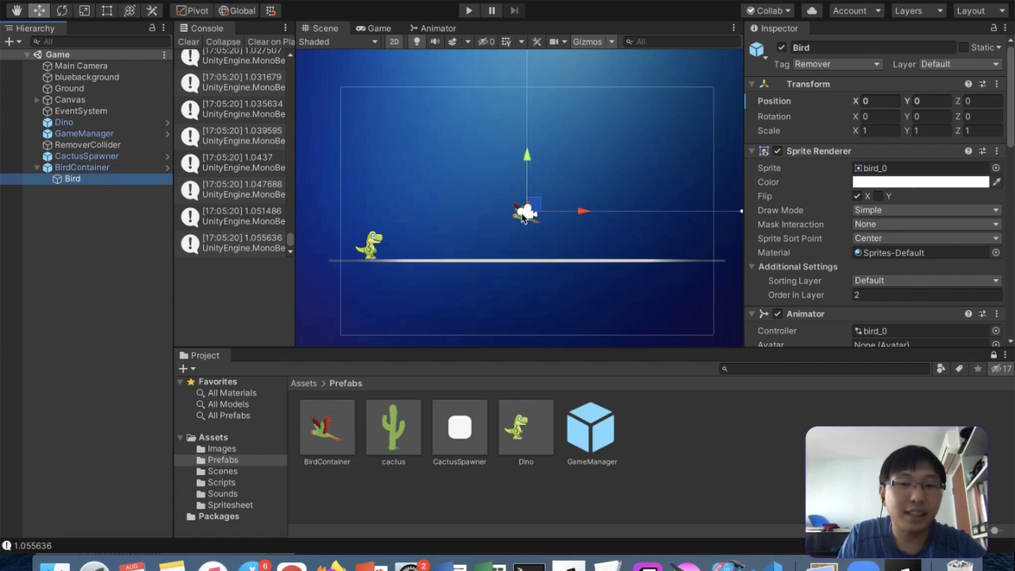
left_click(124, 181)
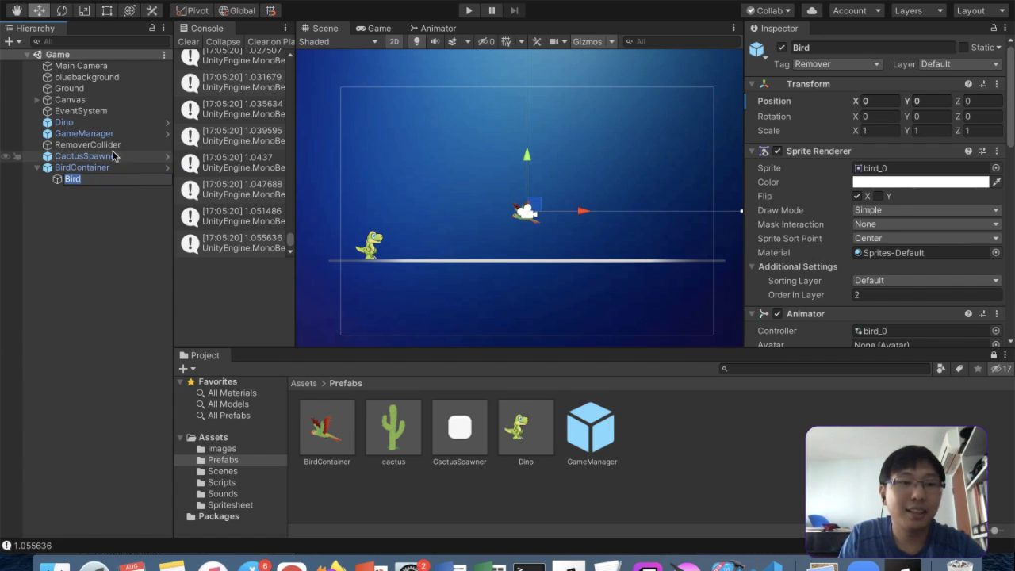
left_click(109, 190)
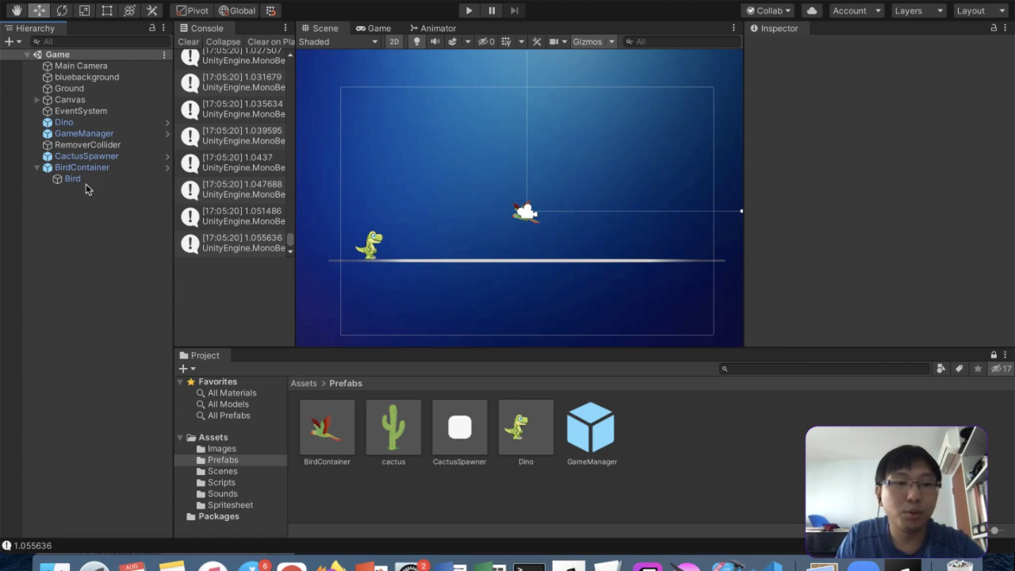
Place a copy of the child Bird at the root of the Game scene and delete BirdContainer from the scene
left_click(72, 180)
left_click(67, 56)
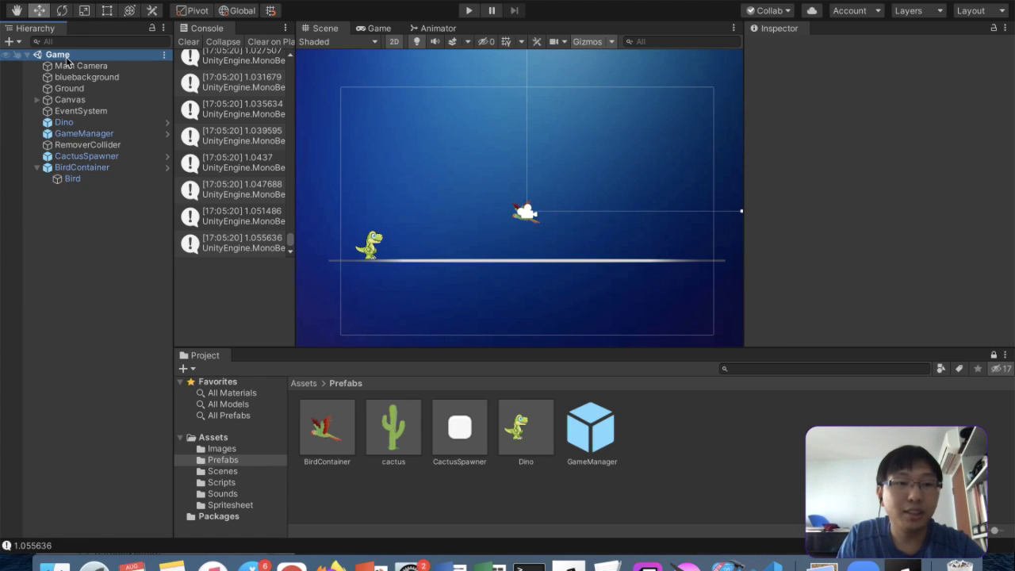
key("super+v")
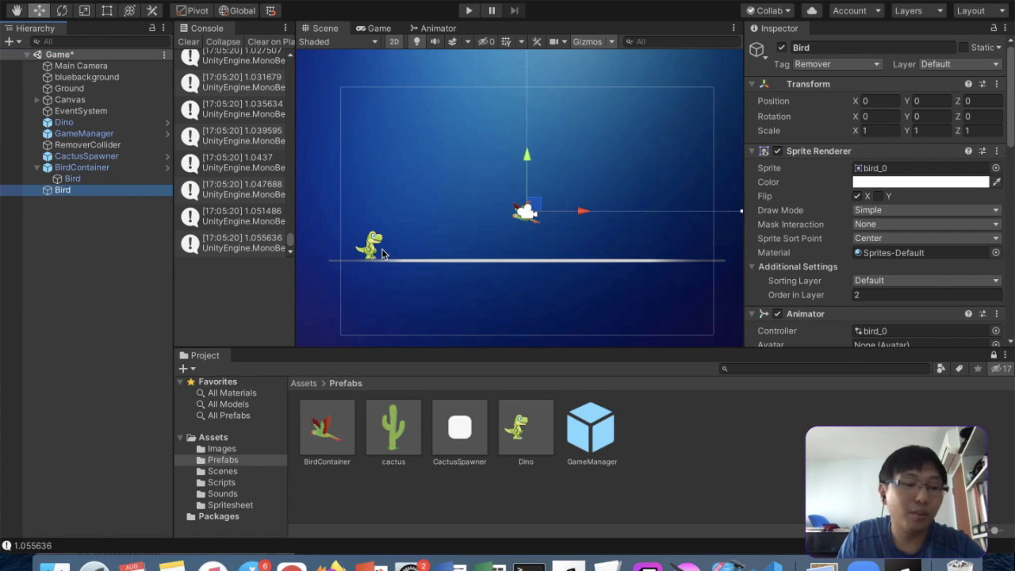
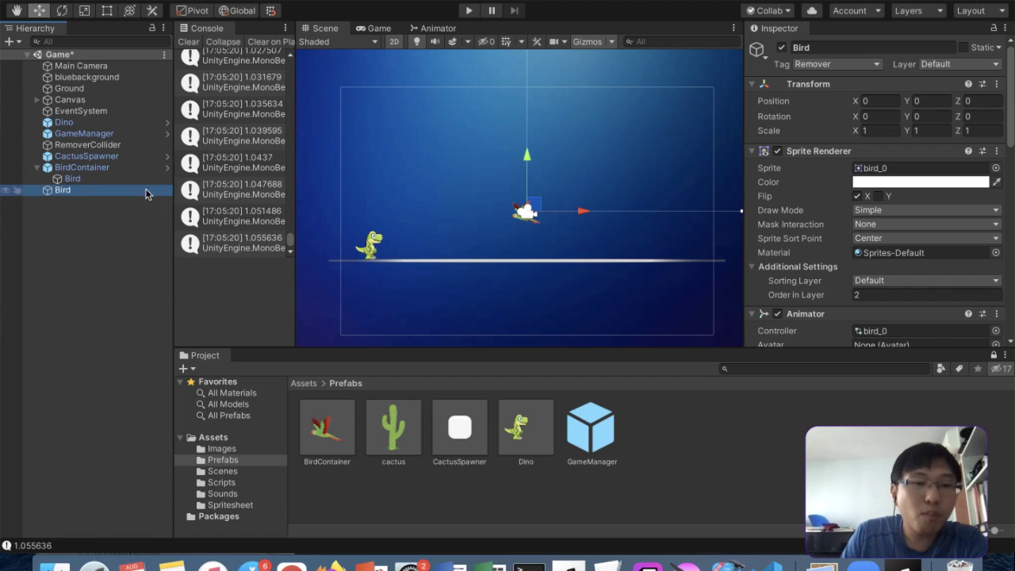
right_click(111, 167)
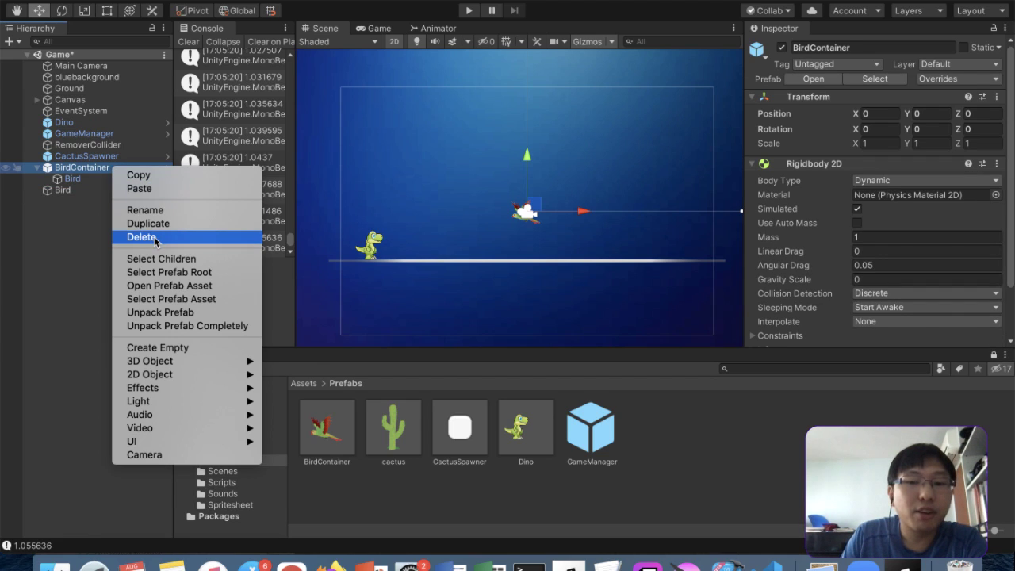
left_click(154, 236)
Look through the components of the Bird at the scene root and open its UpAndDown script for editing
left_click(79, 168)
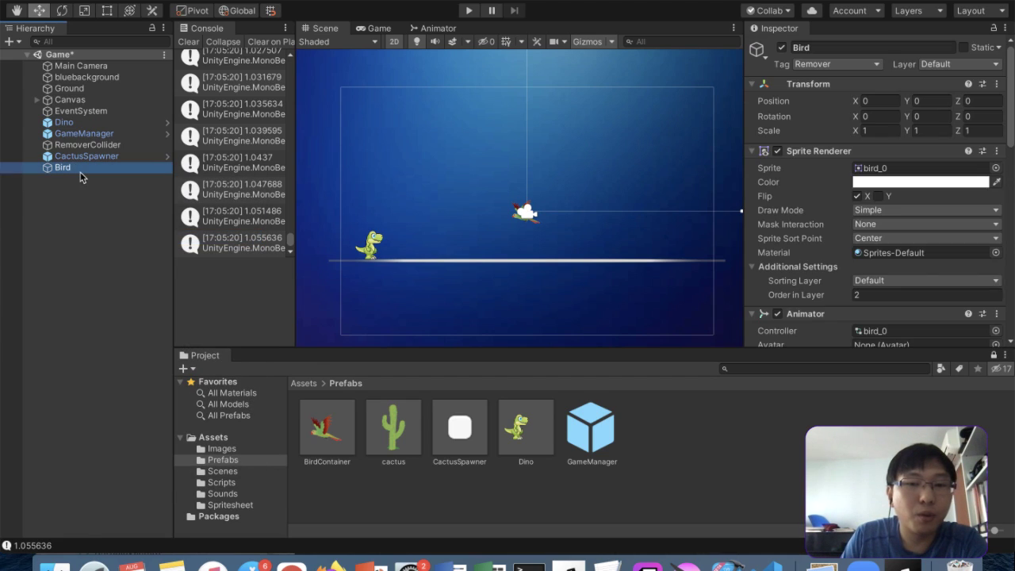
scroll(902, 293, "down", 10)
scroll(902, 293, "down", 3)
scroll(900, 293, "up", 7)
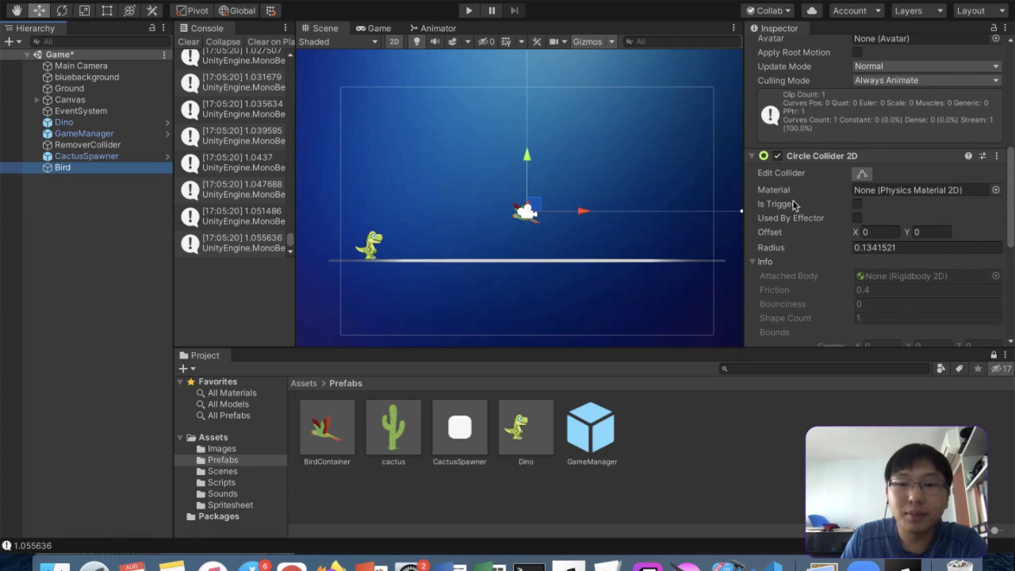
scroll(946, 237, "down", 6)
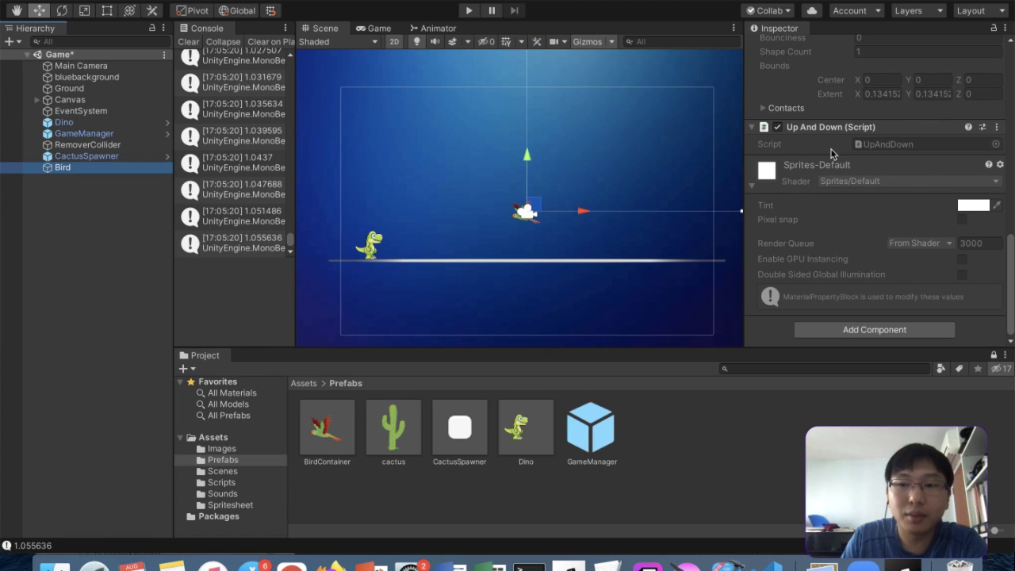
left_click(860, 147)
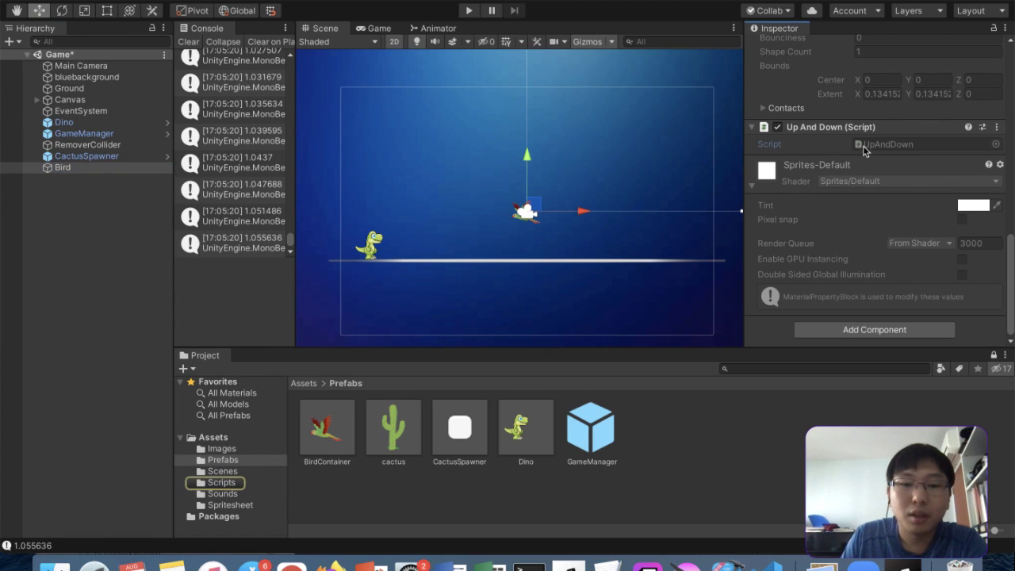
double_click(863, 149)
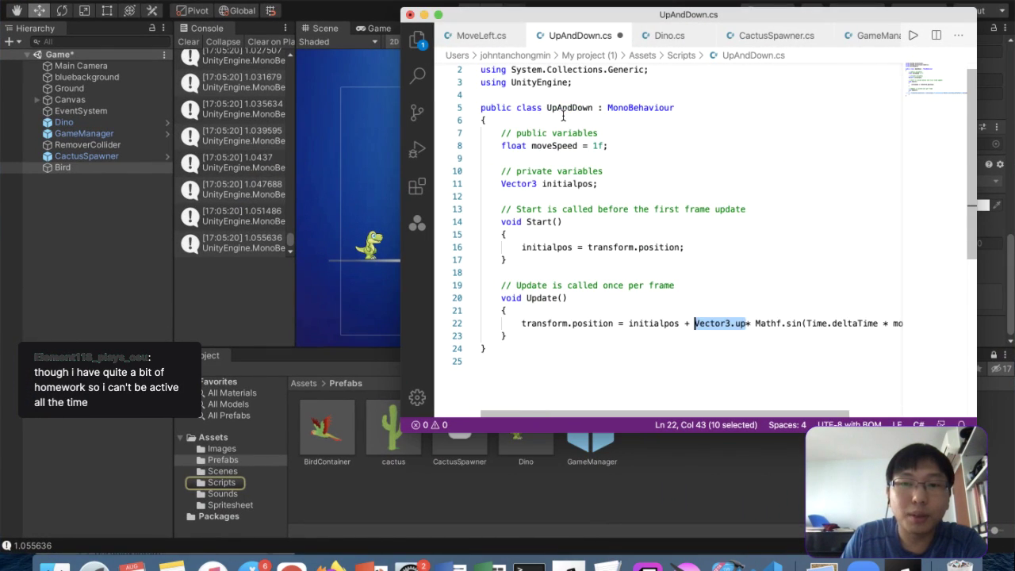
Make the moveSpeed variable public in the UpAndDown script and save the file
scroll(563, 117, "up", 1)
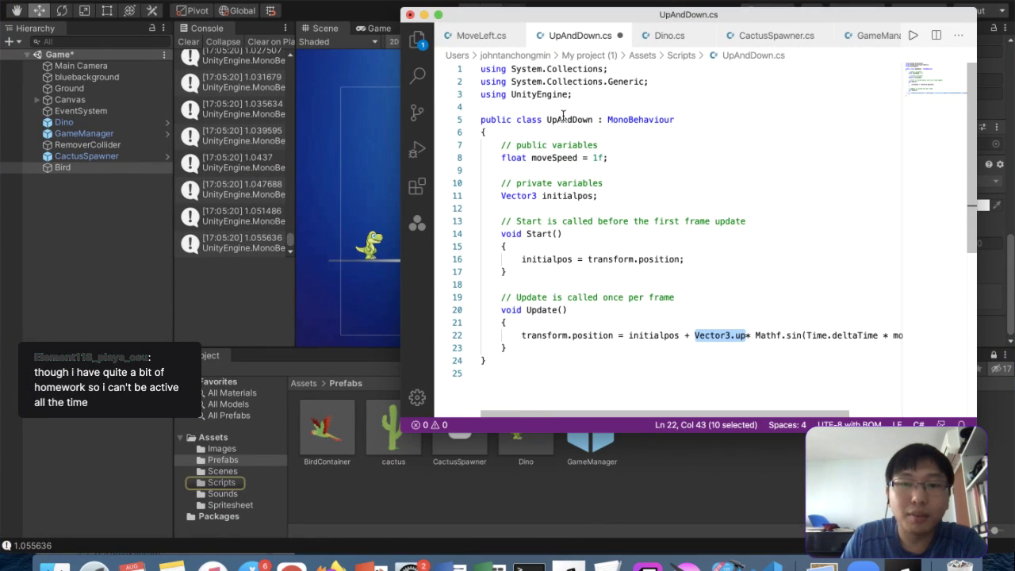
left_click(503, 162)
type("public")
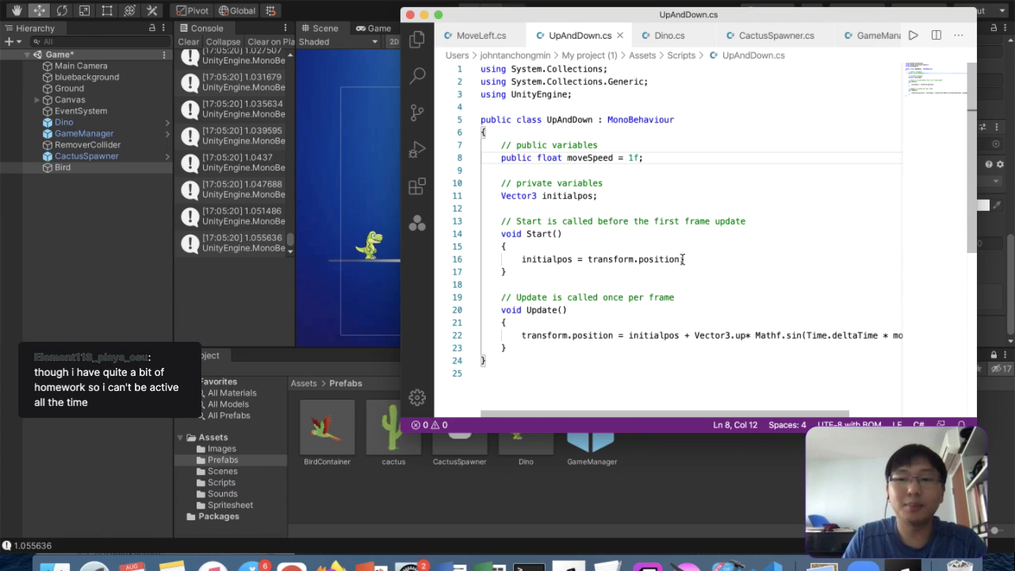
Switch back to Unity, clear the old console messages and read the full compile error for UpAndDown.cs
left_click(330, 254)
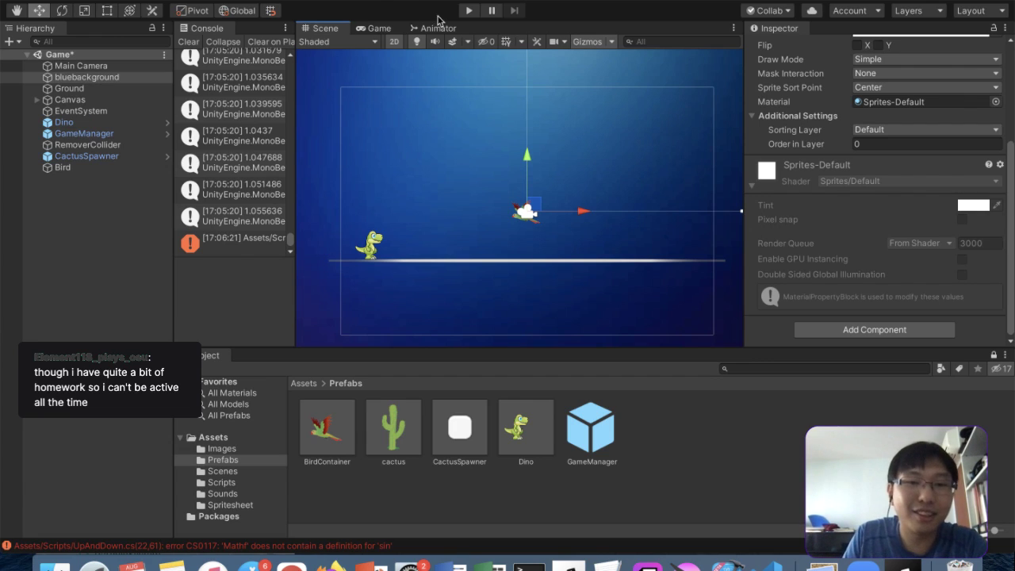
left_click(188, 42)
left_click(211, 64)
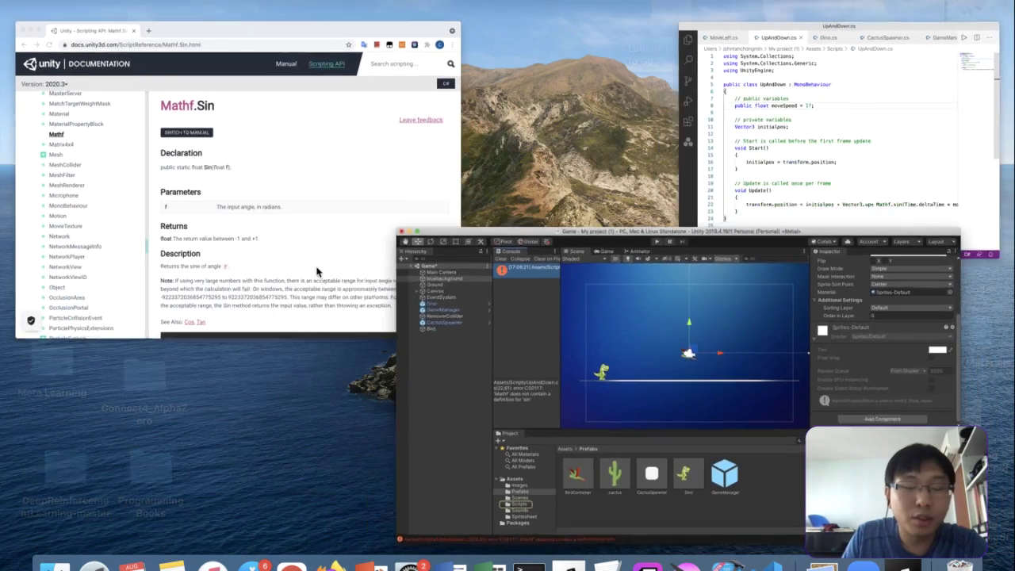
Correct the sine call in UpAndDown's Update method to Mathf.Sin, save the script and return to Unity
left_click(825, 190)
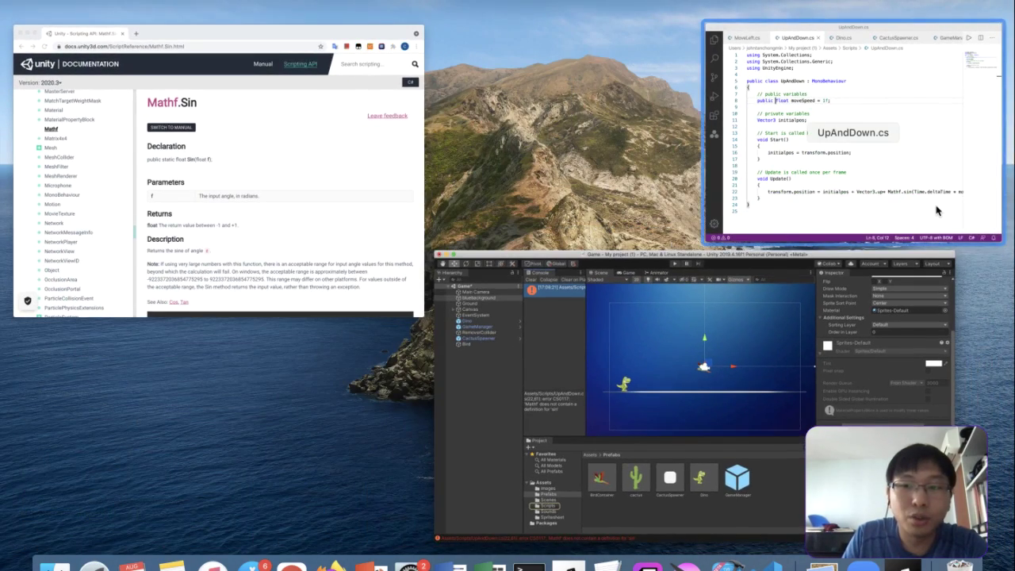
scroll(651, 346, "right", 2)
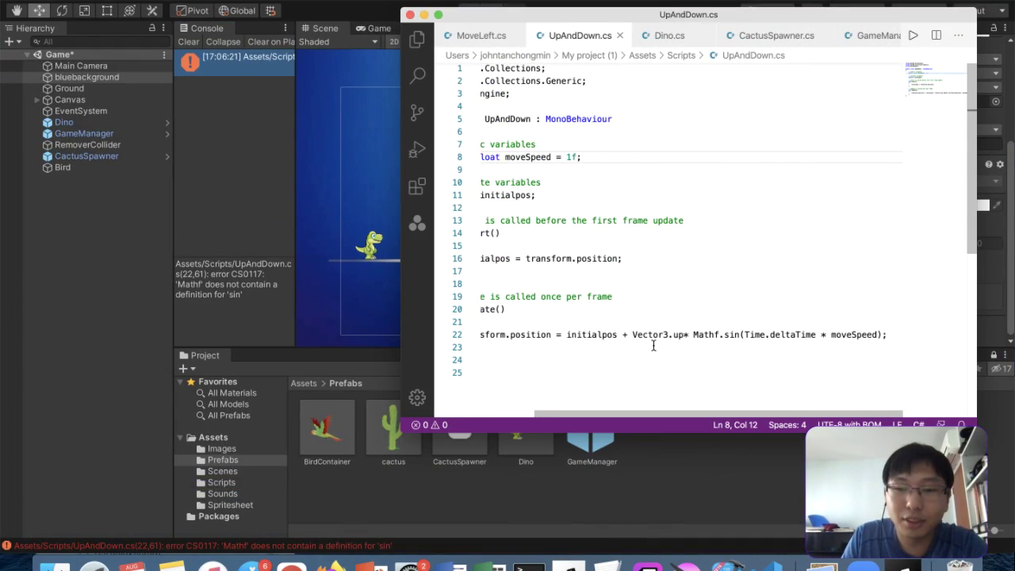
left_click(731, 334)
key("BackSpace")
type("S")
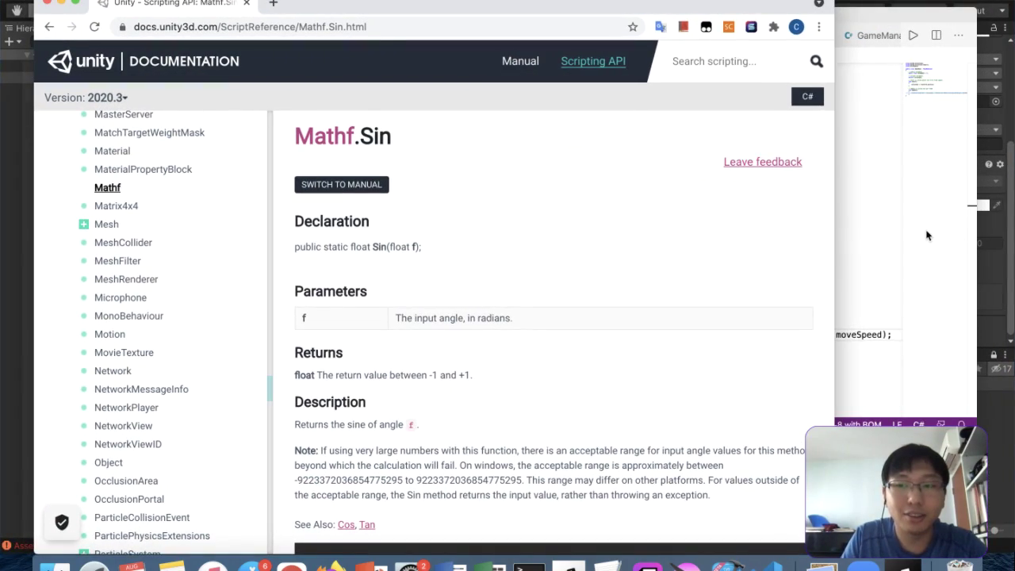
left_click(973, 140)
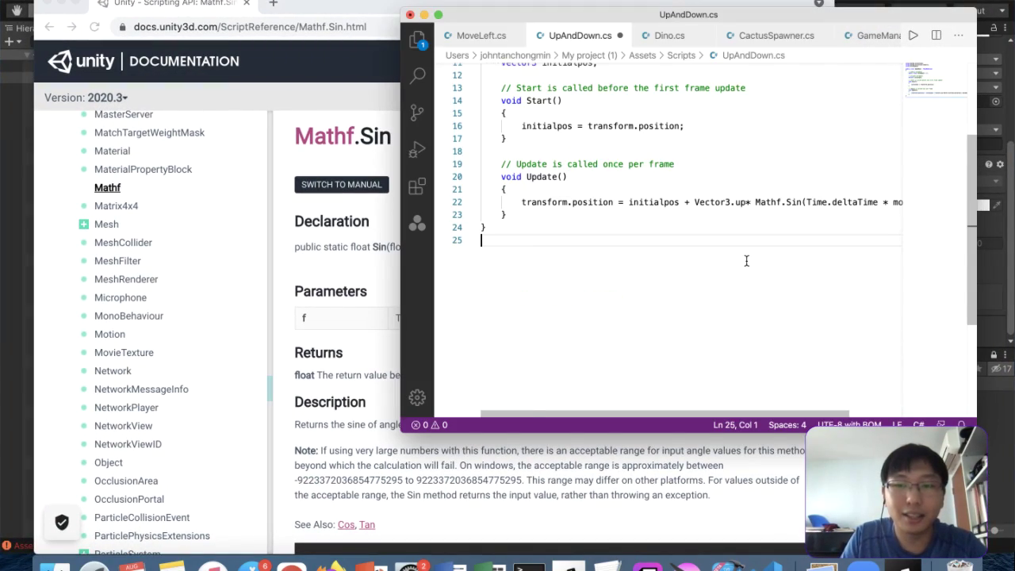
key("ctrl+Up")
left_click(725, 341)
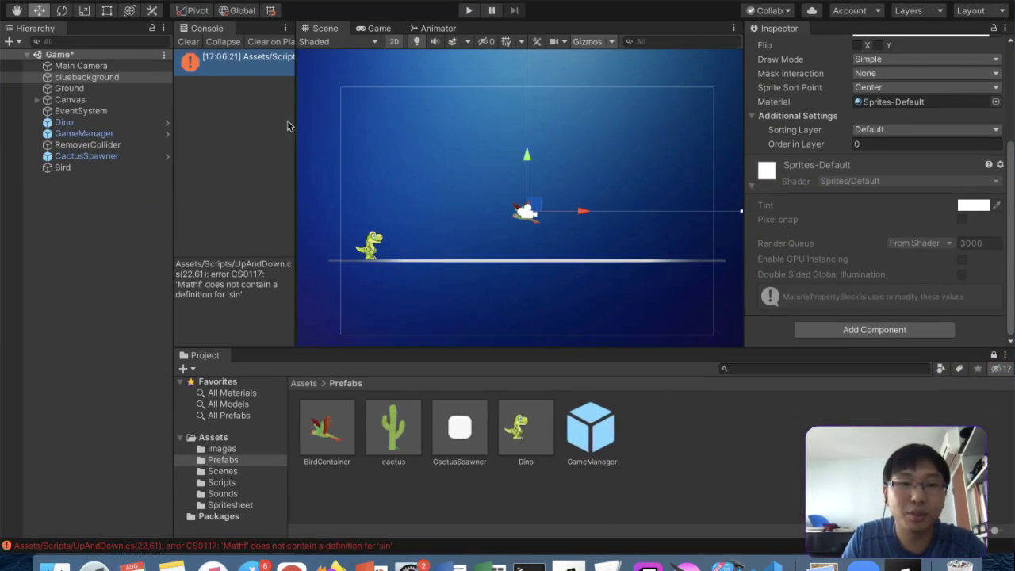
Clear the console, playtest the game with Dino jumps while checking the Bird's Y position and Move Speed, and stop playback
left_click(187, 44)
left_click(469, 11)
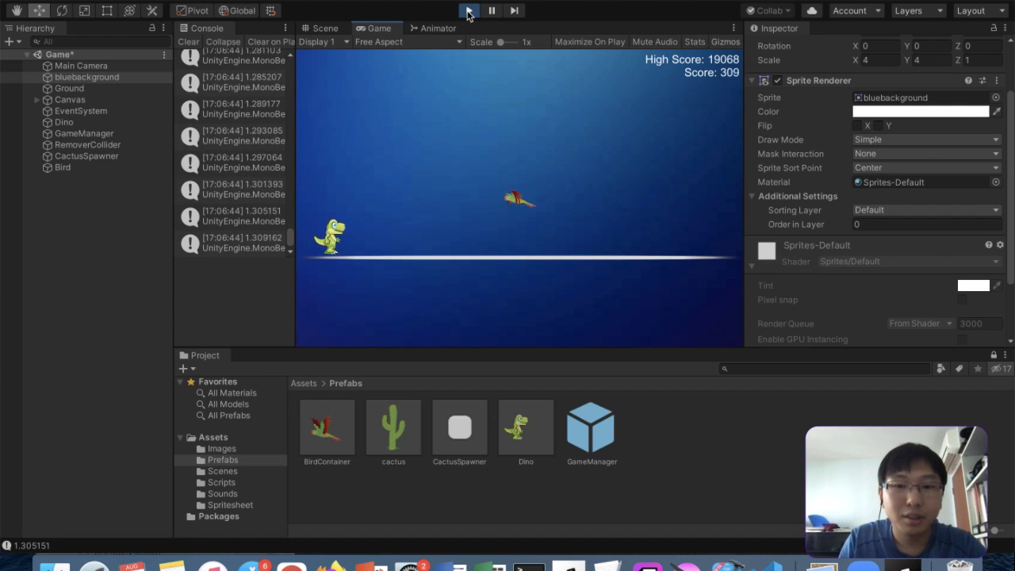
left_click(62, 168)
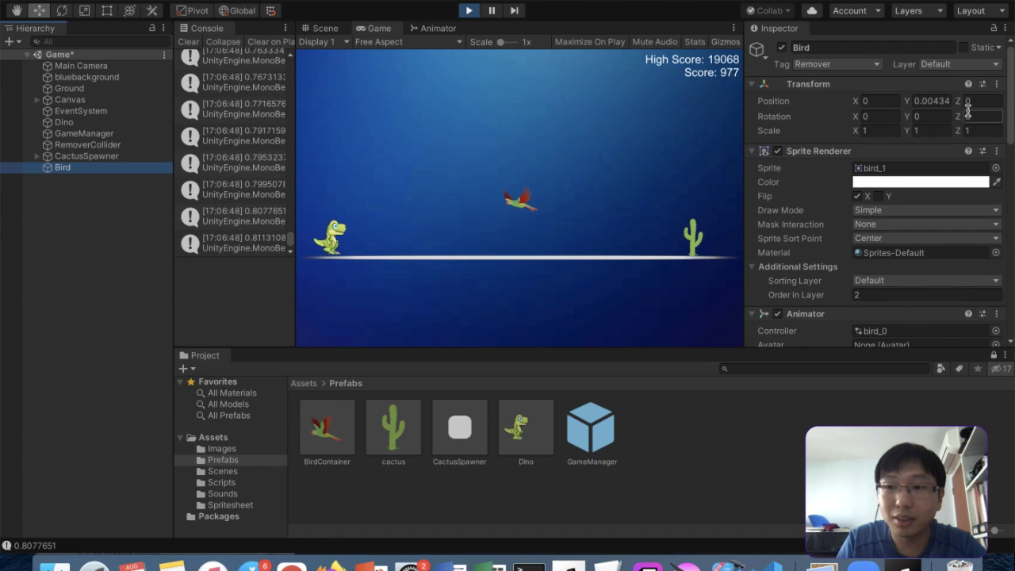
left_click(655, 160)
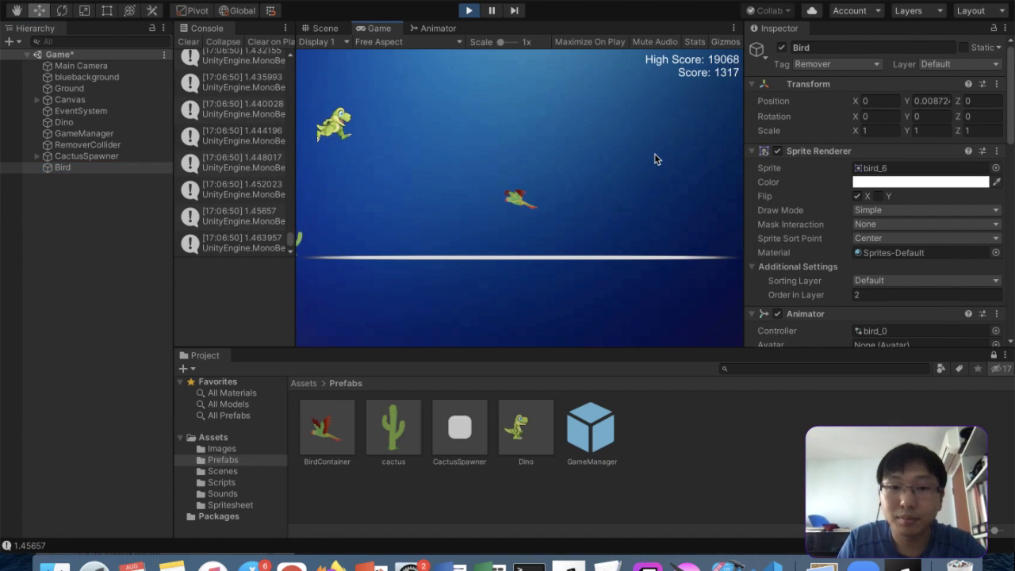
scroll(983, 307, "down", 10)
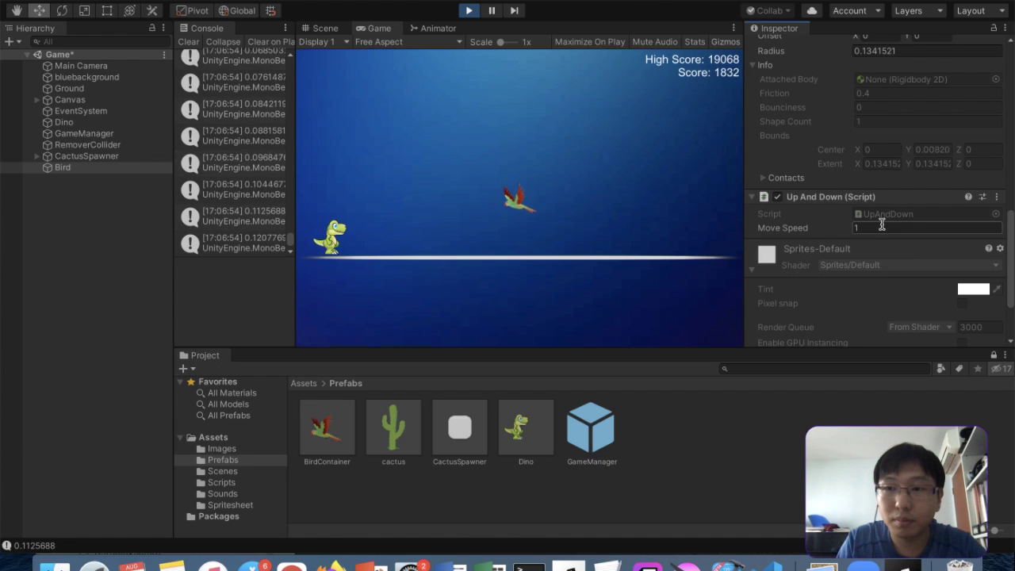
scroll(884, 222, "up", 5)
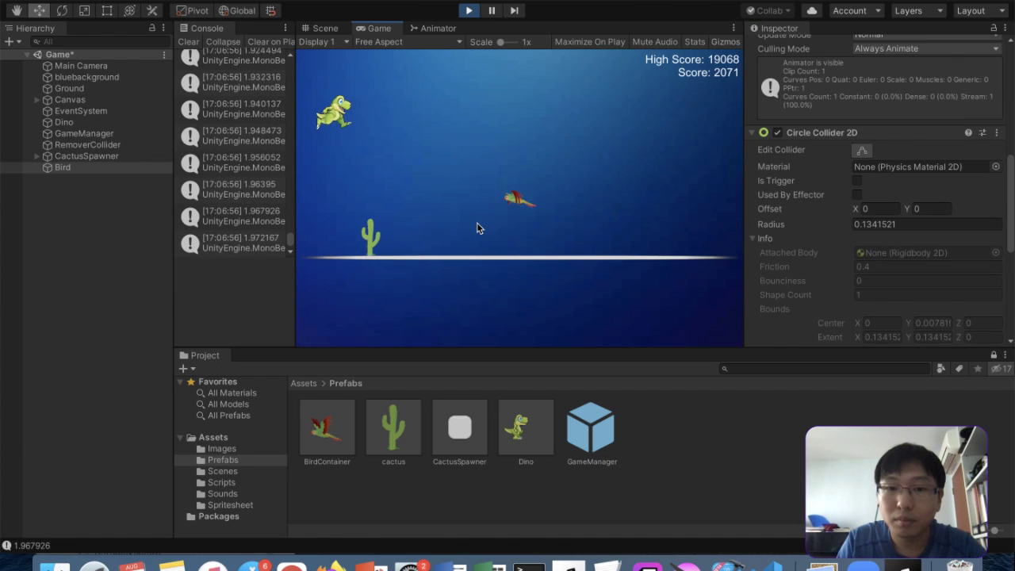
scroll(890, 158, "up", 5)
scroll(890, 154, "up", 3)
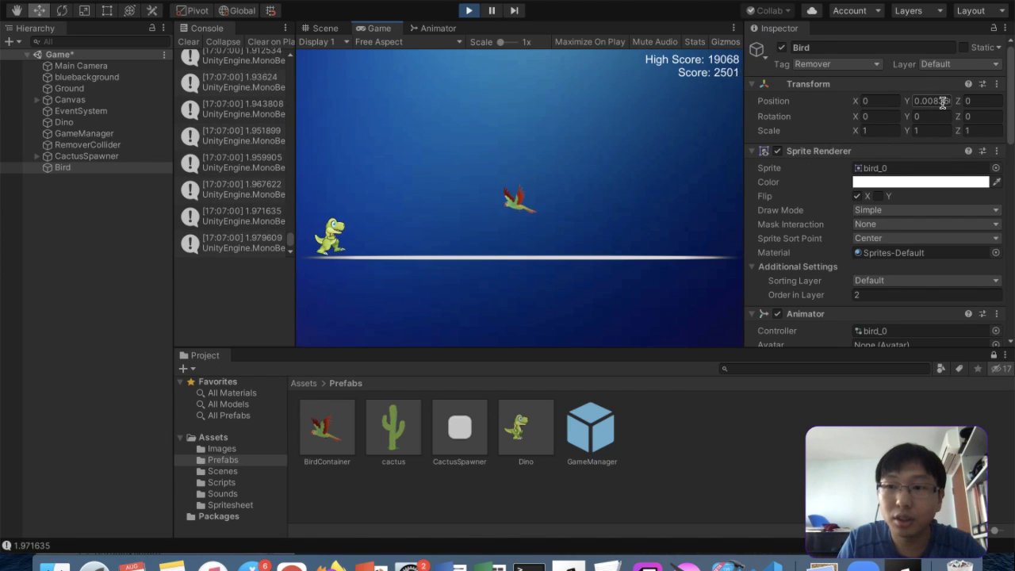
key("space")
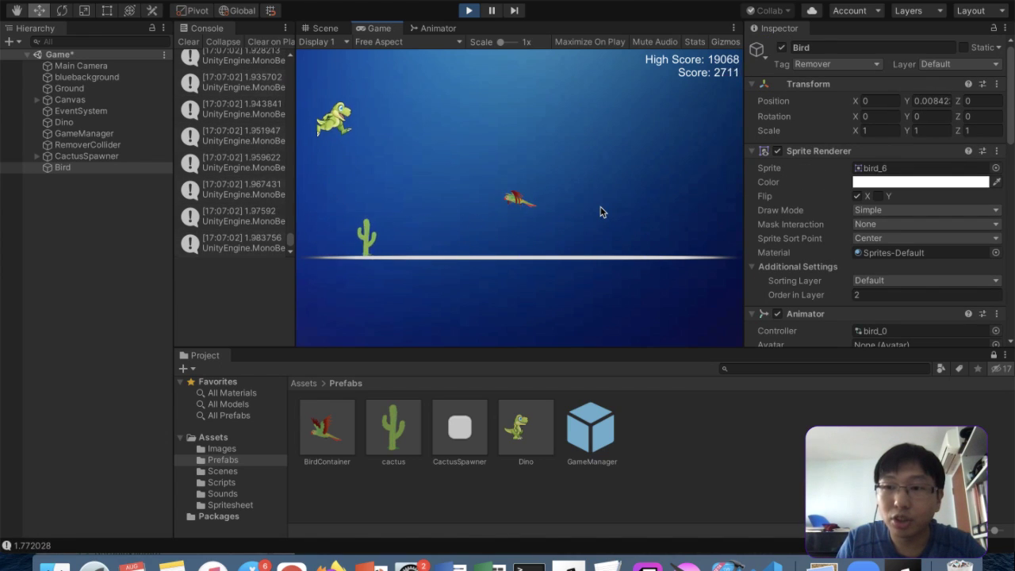
key("space")
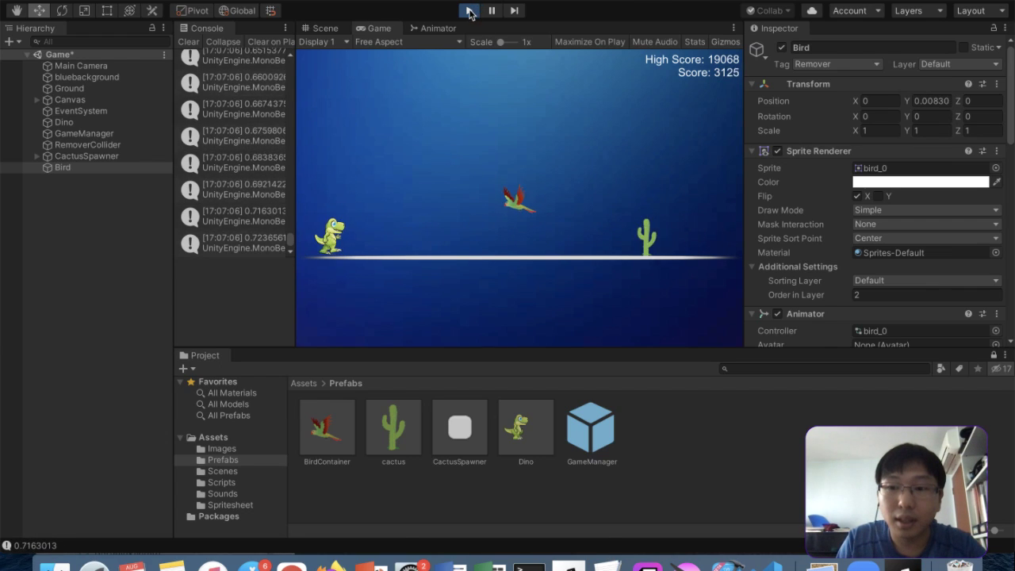
left_click(470, 10)
Set the Move Speed of the Bird's Up And Down script to 0.001 and save the scene
scroll(903, 301, "down", 10)
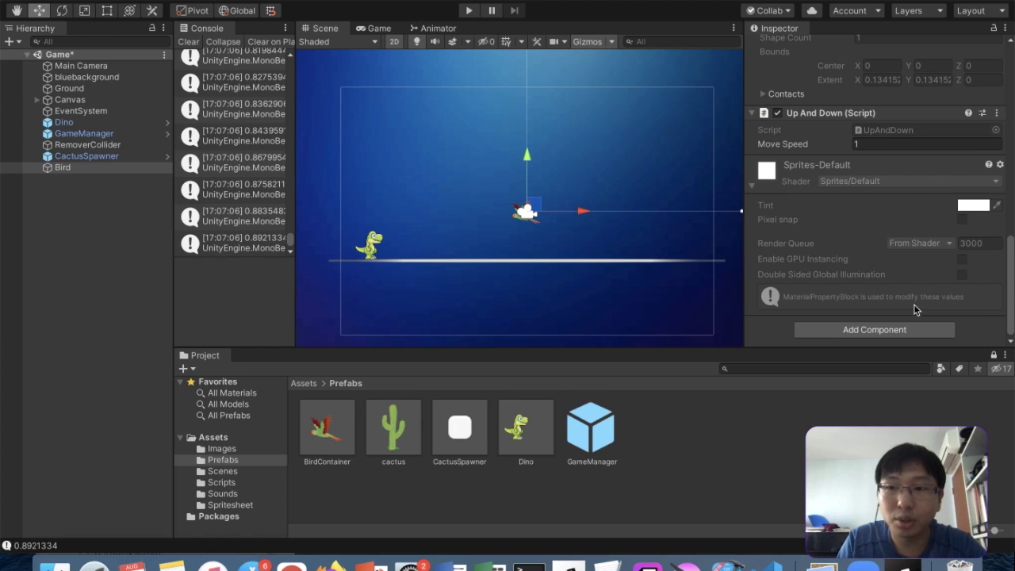
left_click(899, 147)
type("0.")
key("super+s")
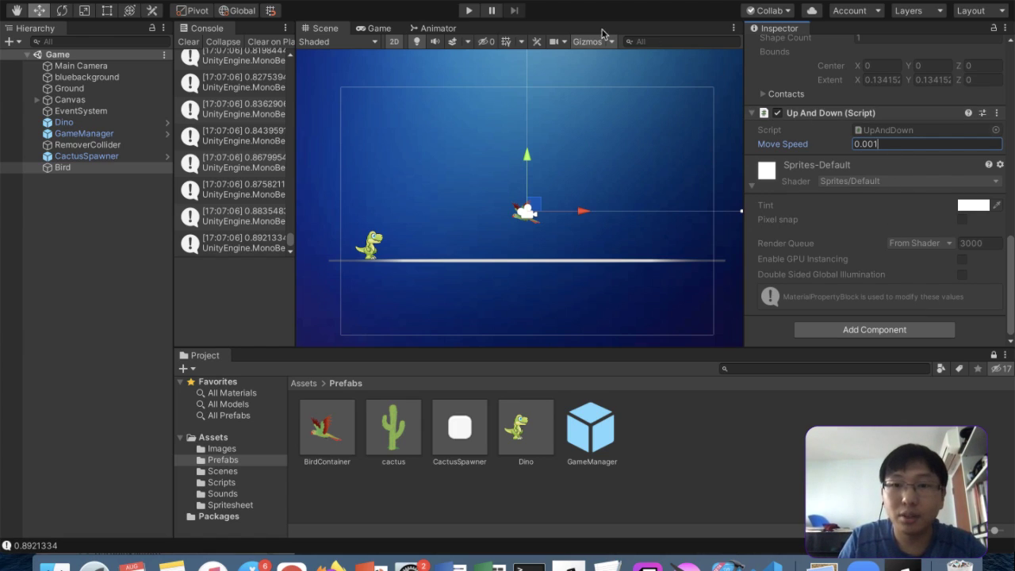
Playtest the game with the slower Move Speed, check the Bird's Y position in its Transform, and stop playback
left_click(469, 11)
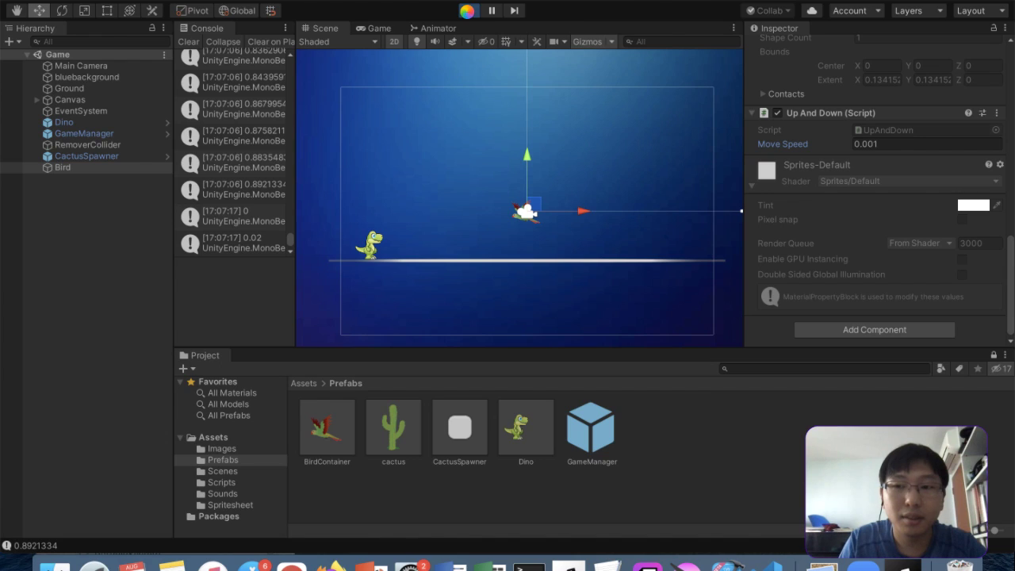
scroll(873, 147, "up", 10)
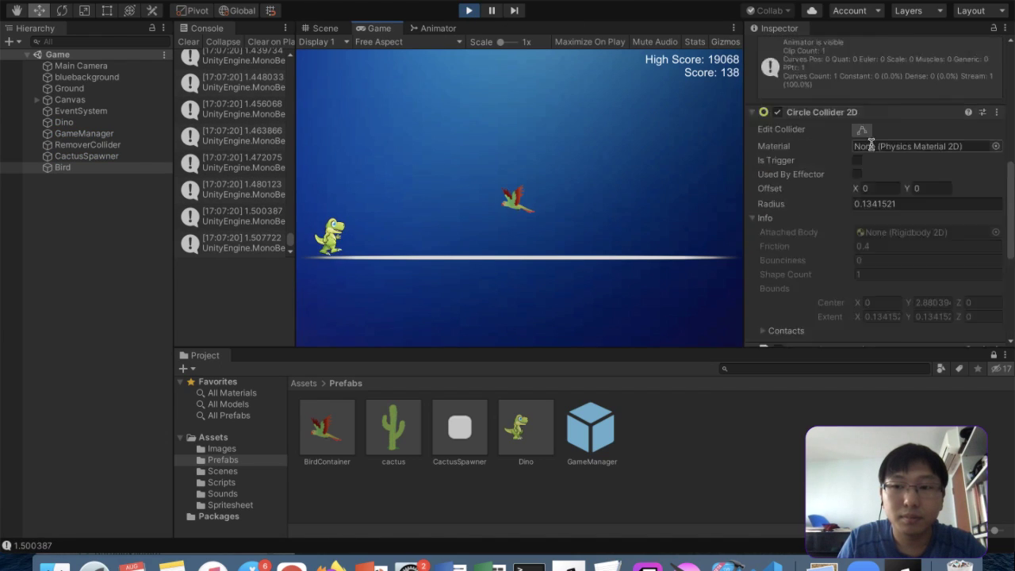
left_click(485, 175)
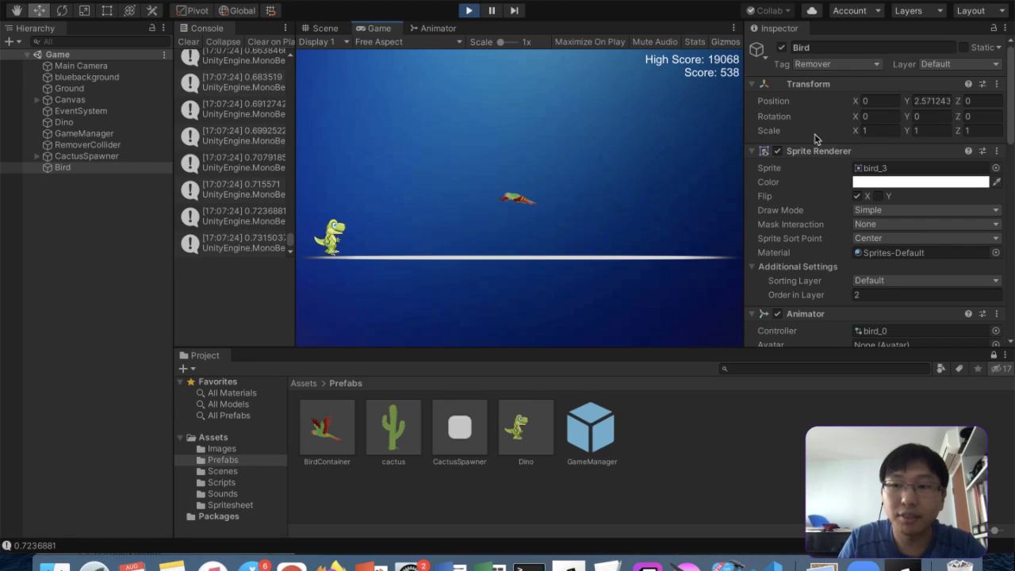
left_click(468, 10)
Review the position formula in UpAndDown's Update method against the Mathf.Sin documentation, examining the Vector3.up and Time.deltaTime terms
key("ctrl+super+f")
left_click(838, 208)
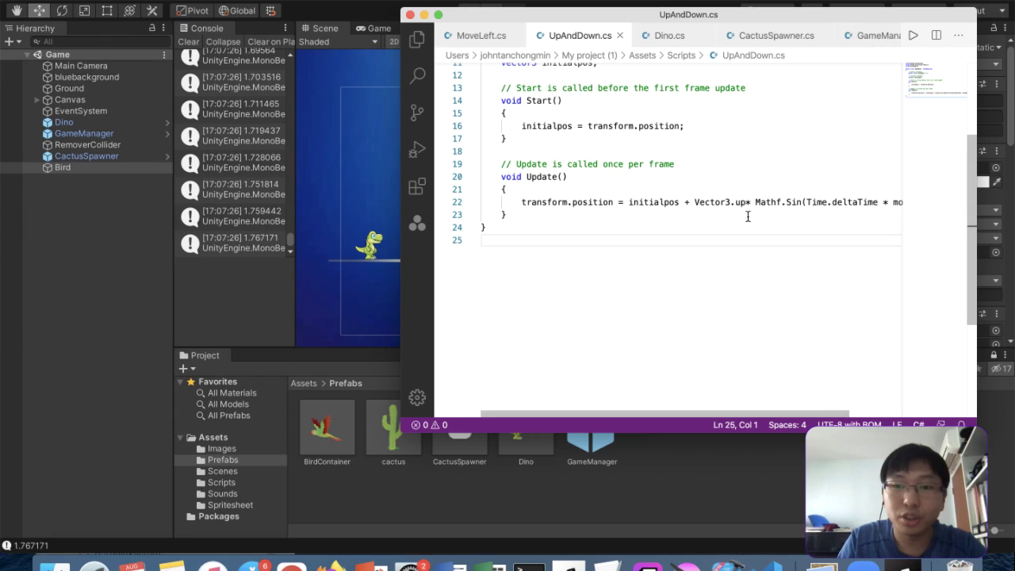
left_click_drag(694, 204, 746, 198)
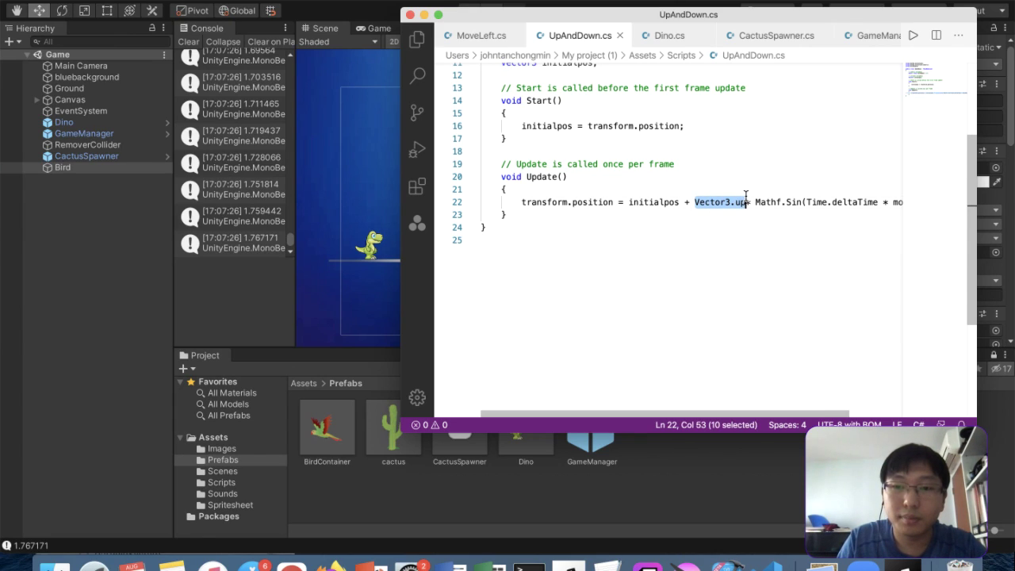
left_click(757, 201)
key("ctrl+Up")
left_click(224, 216)
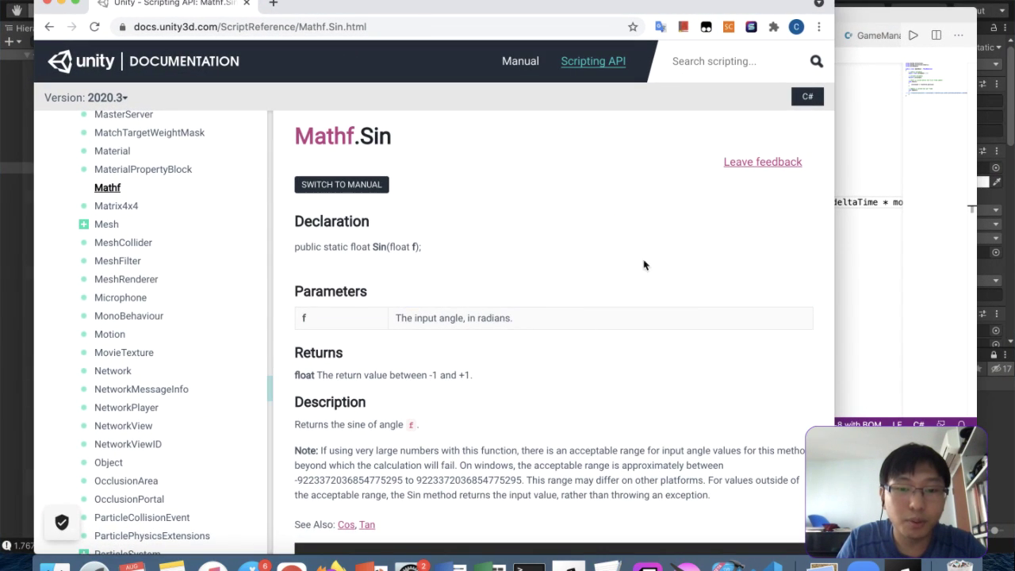
left_click(840, 223)
scroll(755, 213, "right", 3)
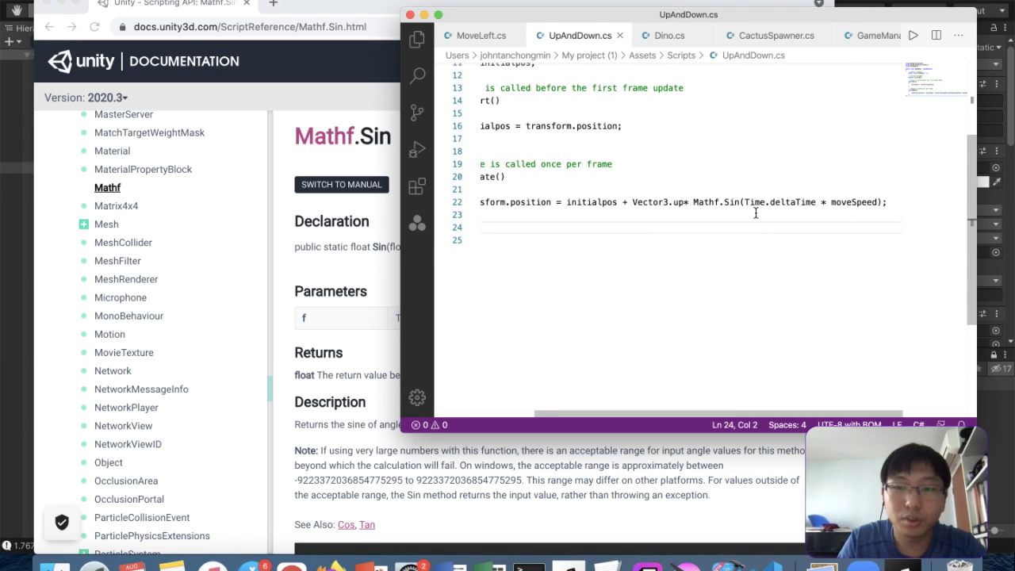
scroll(754, 212, "left", 3)
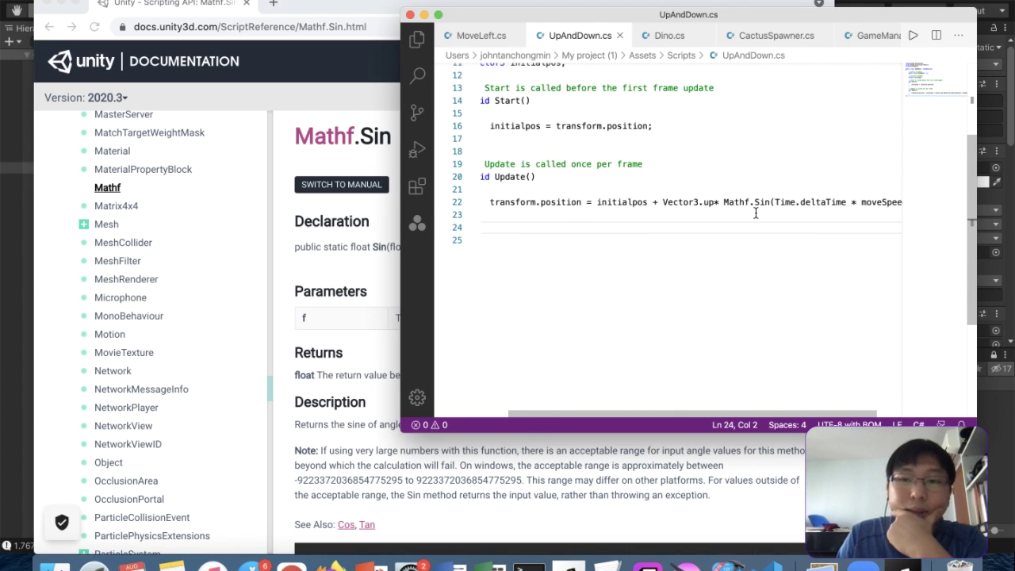
scroll(754, 212, "up", 1)
left_click_drag(694, 235, 747, 236)
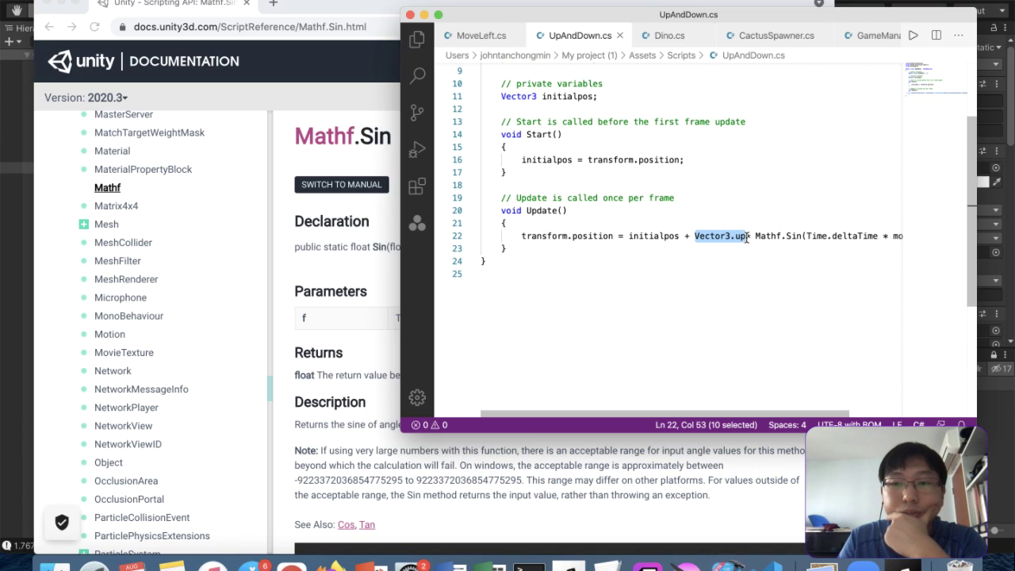
scroll(746, 235, "right", 3)
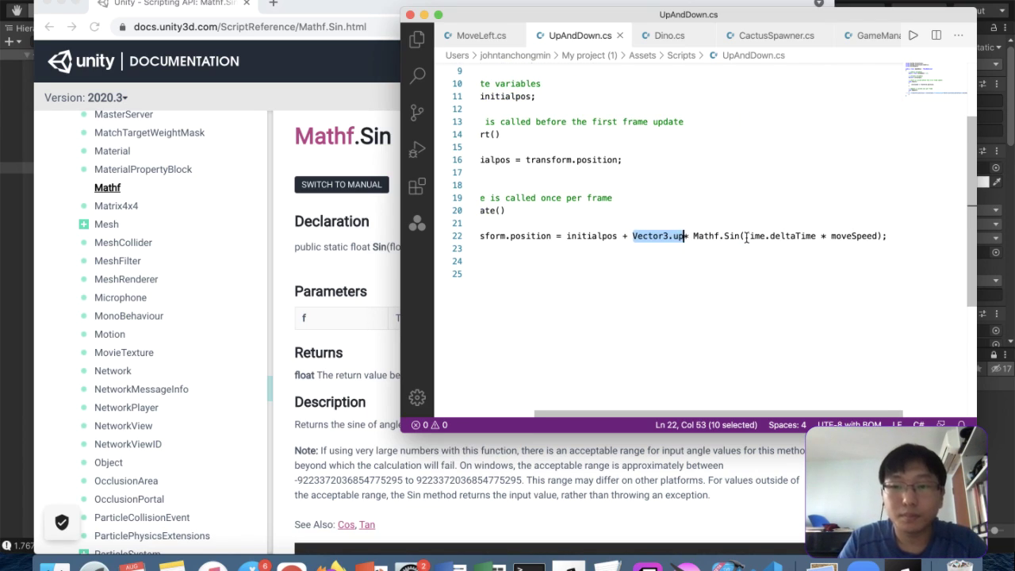
Add the line transform.position = initialpos + Vector3.up; below the sine-based position line in UpAndDown's Update method
left_click(895, 236)
key("Return")
type("transfor ")
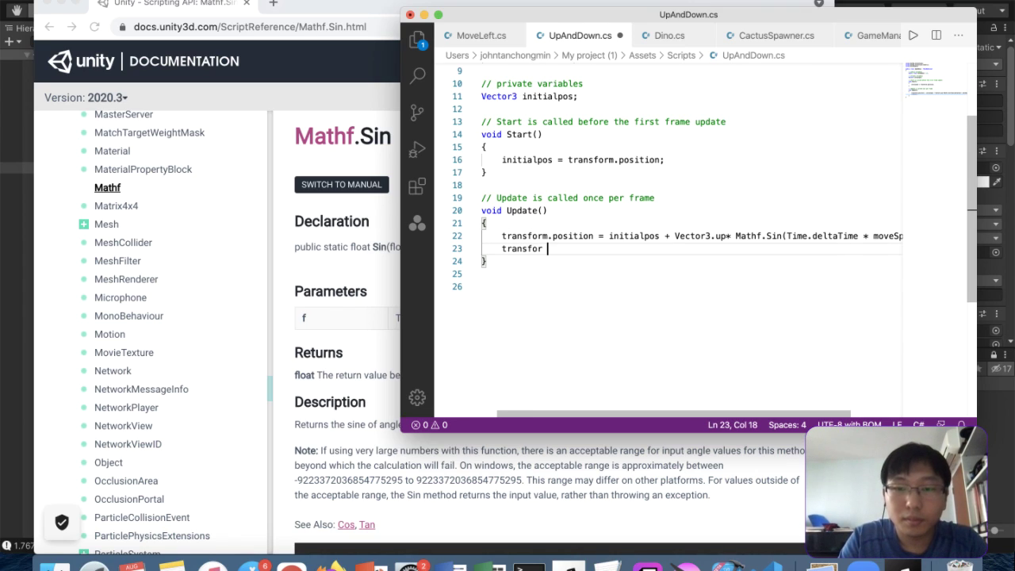
type(".pos")
key("BackSpace")
key("BackSpace")
key("BackSpace")
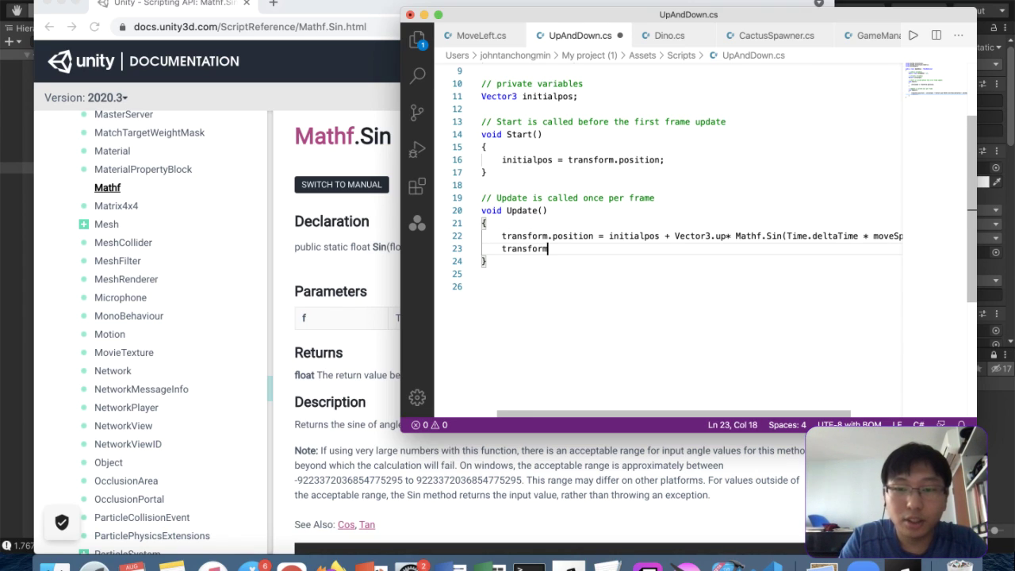
type(".position = initialpos + Ve")
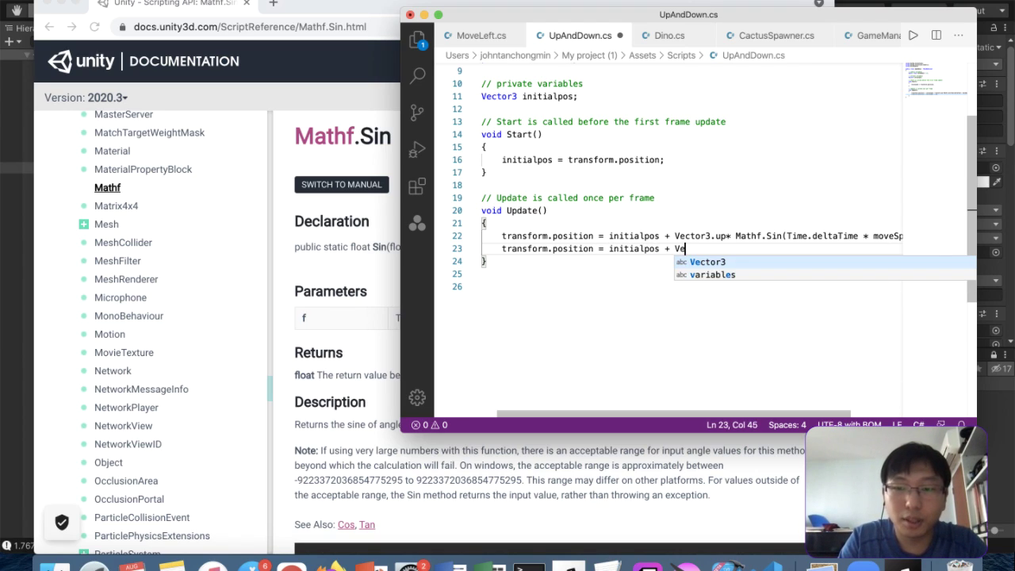
type("ctor3.up;")
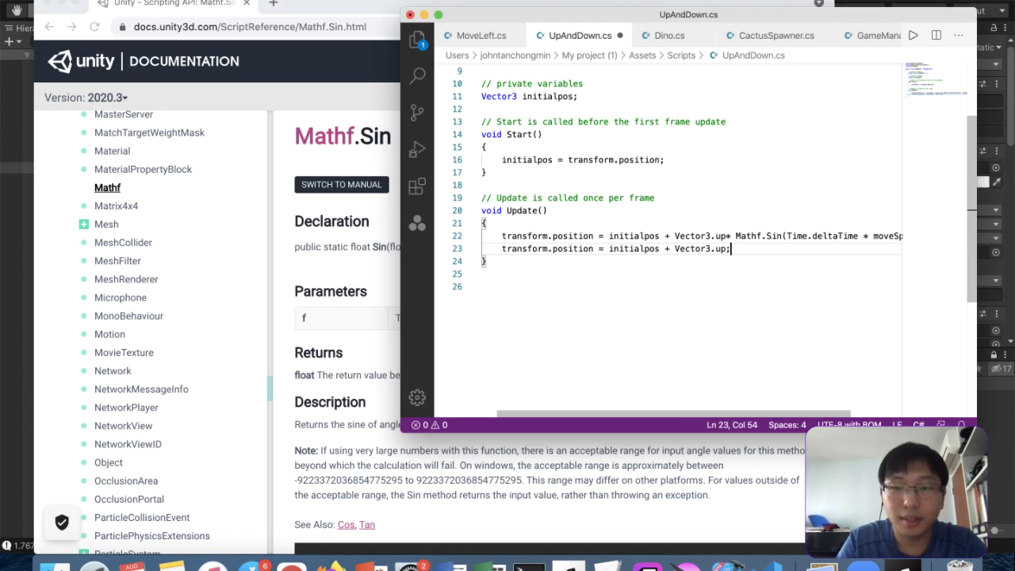
Switch to Unity, playtest the game with the Bird selected to check its position, and stop playback
key("ctrl+Up")
left_click(619, 349)
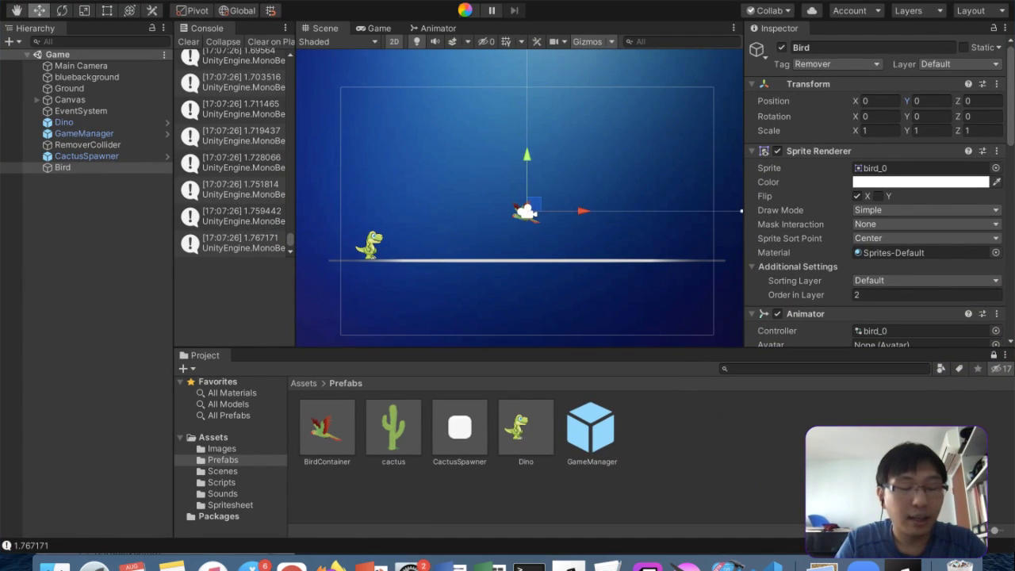
left_click(470, 11)
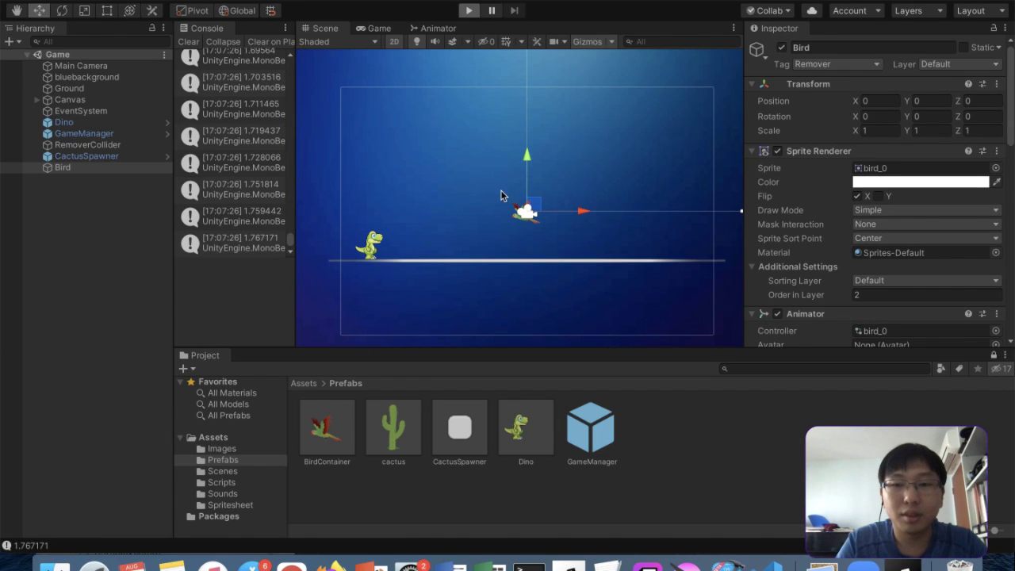
left_click(76, 167)
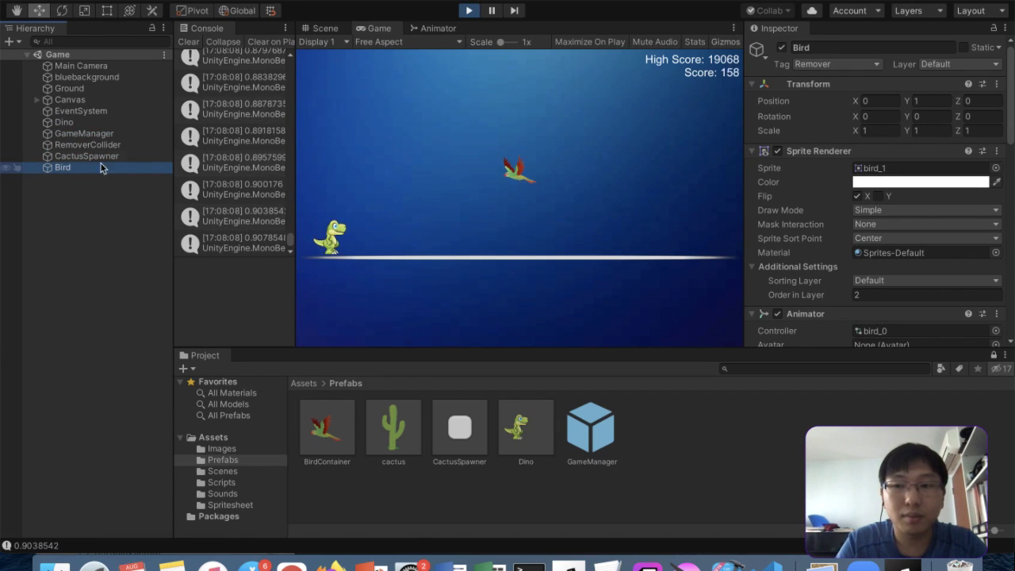
left_click(490, 11)
left_click(490, 11)
left_click(470, 10)
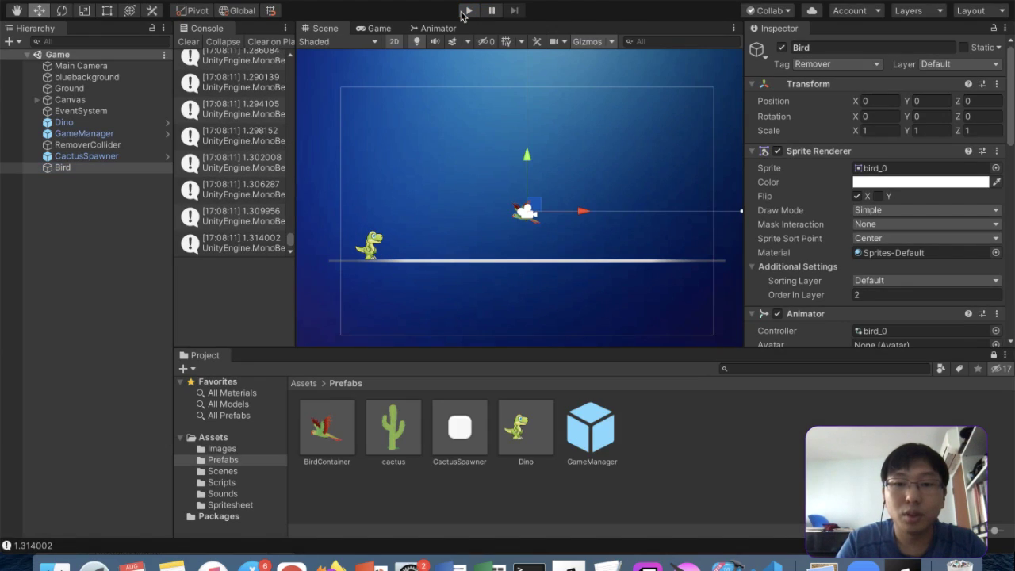
Review the Mathf.Sin term of UpAndDown's position formula against the parameter, return value and example code in the Mathf.Sin documentation
key("ctrl+super+f")
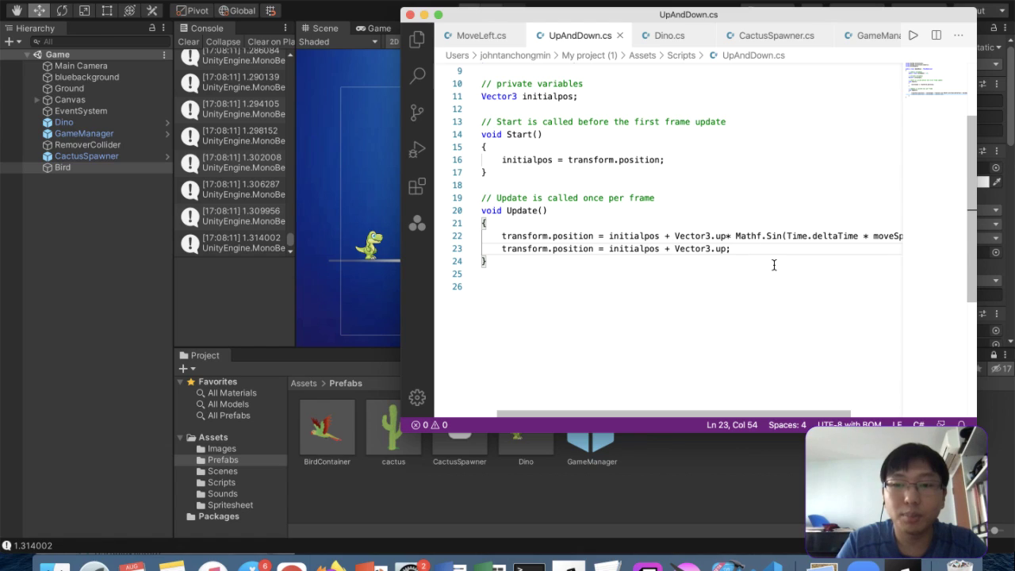
scroll(774, 265, "right", 2)
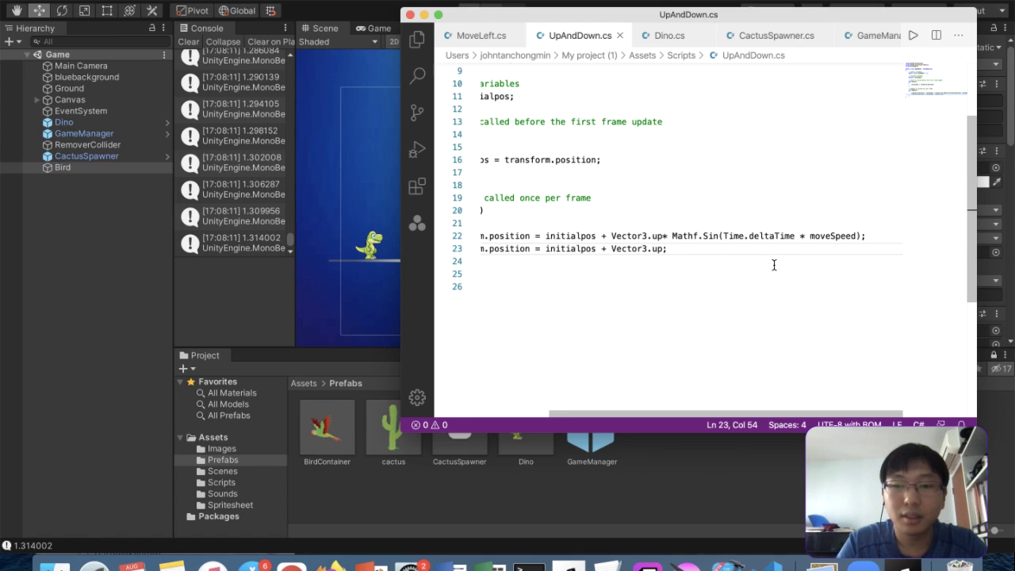
scroll(766, 257, "left", 1)
left_click_drag(695, 235, 886, 235)
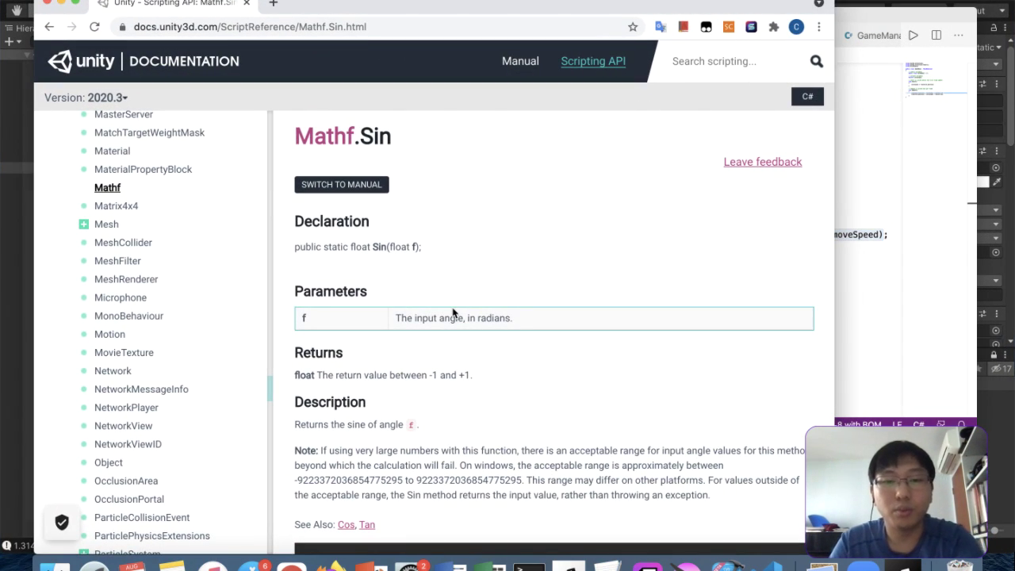
scroll(444, 312, "down", 10)
scroll(520, 355, "down", 9)
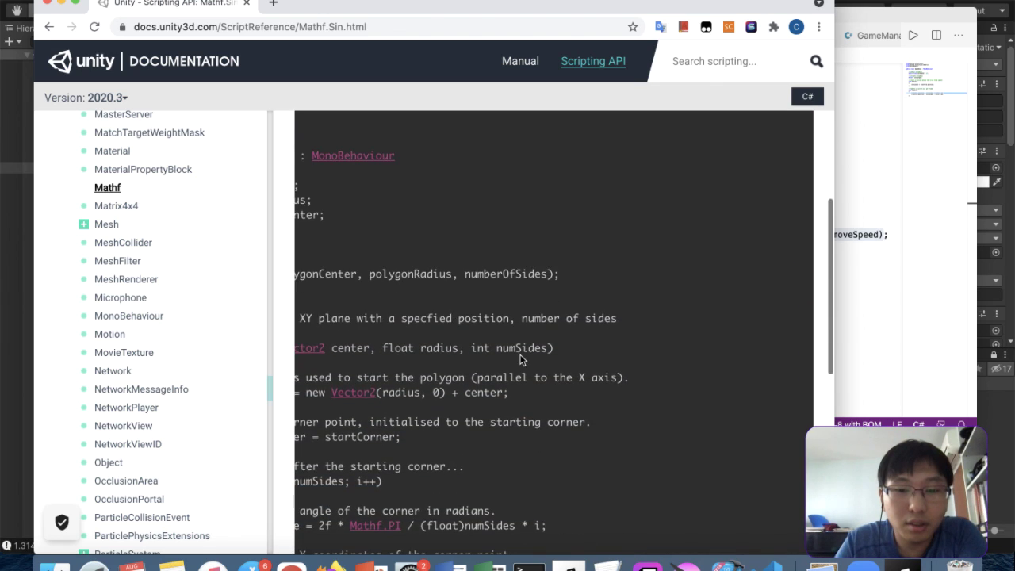
scroll(520, 355, "right", 3)
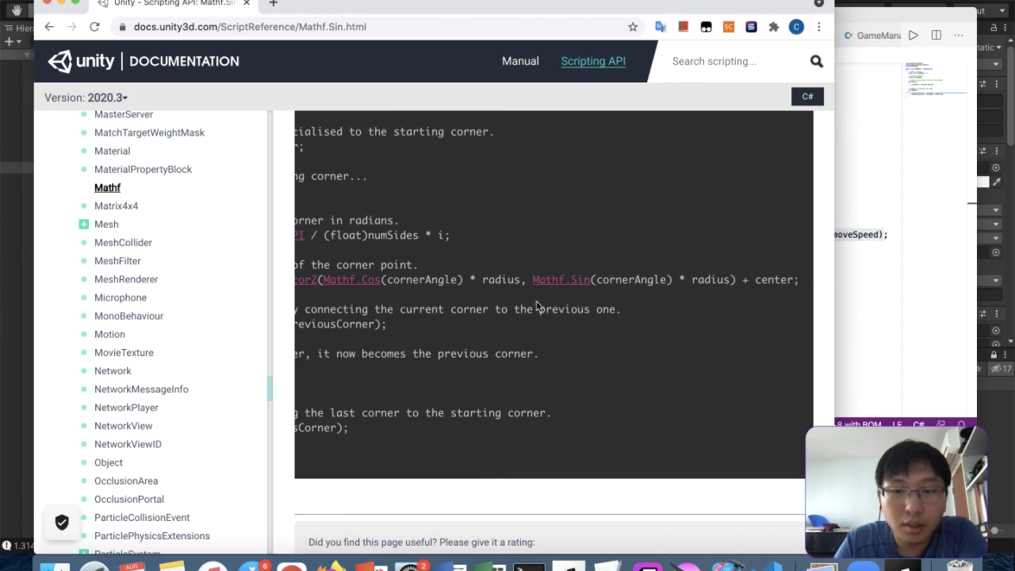
scroll(546, 283, "left", 3)
scroll(547, 283, "right", 8)
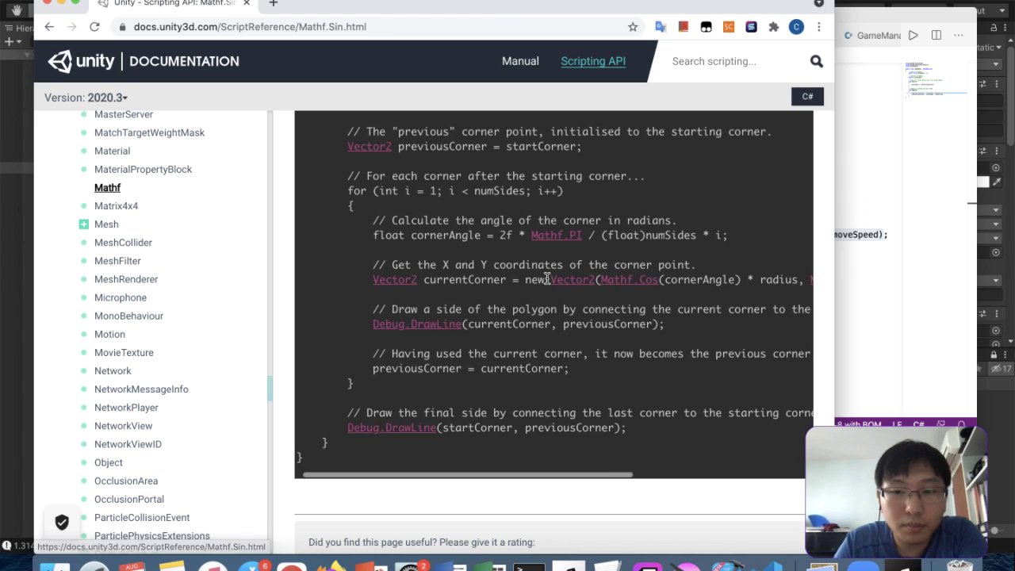
scroll(547, 283, "down", 6)
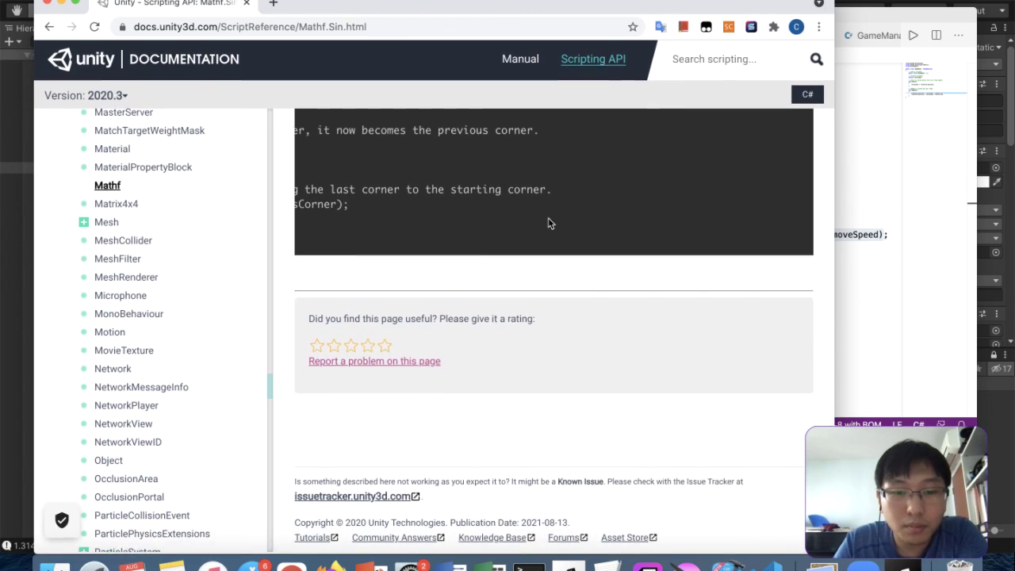
scroll(548, 222, "up", 15)
scroll(547, 223, "up", 1)
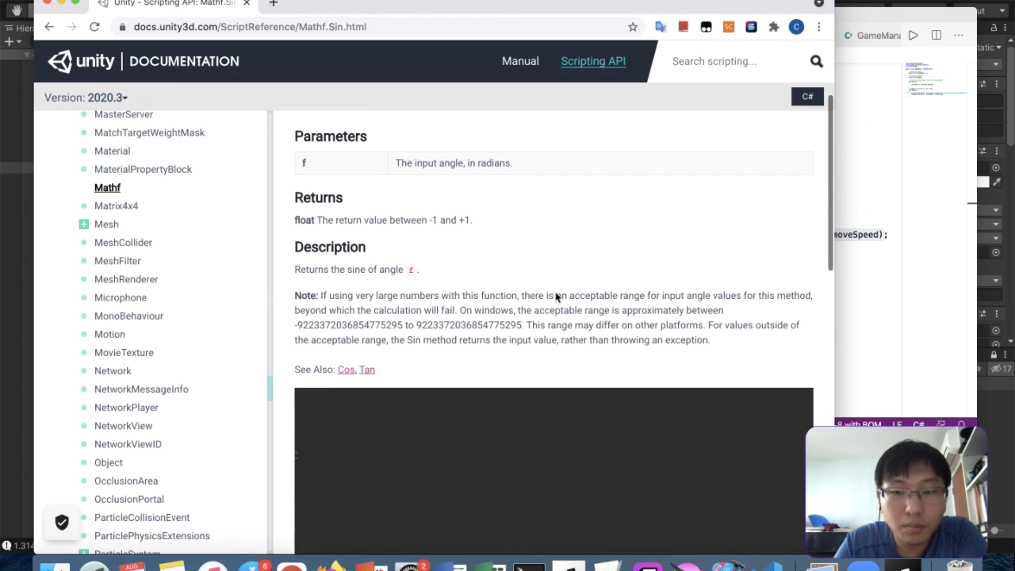
scroll(386, 297, "up", 1)
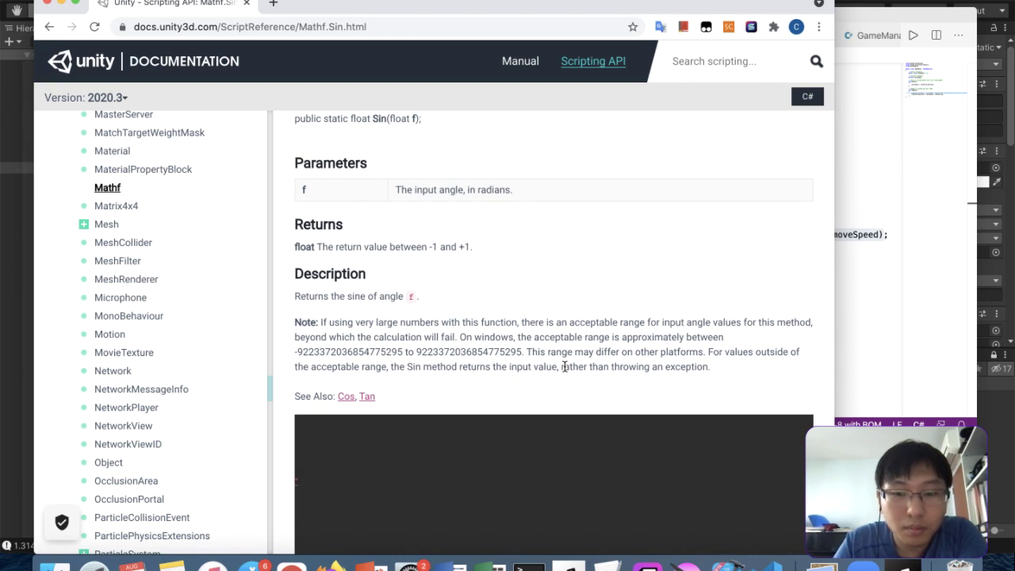
scroll(697, 368, "up", 1)
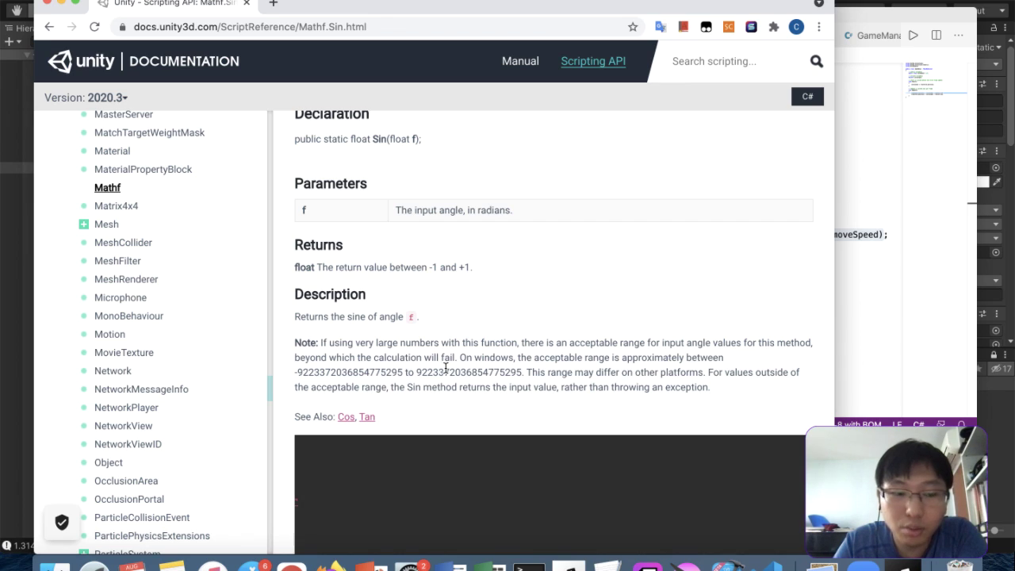
Insert print(Mathf.Sin(Time.delatTime*moveSpeed)); between the two position assignments in UpAndDown's Update method
left_click(840, 290)
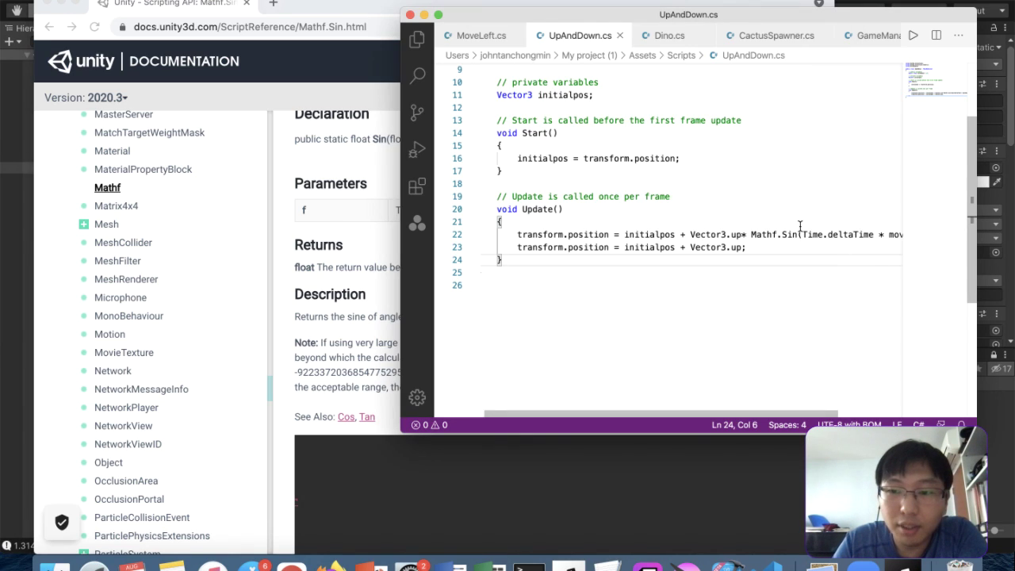
scroll(799, 226, "right", 3)
left_click_drag(734, 234, 816, 218)
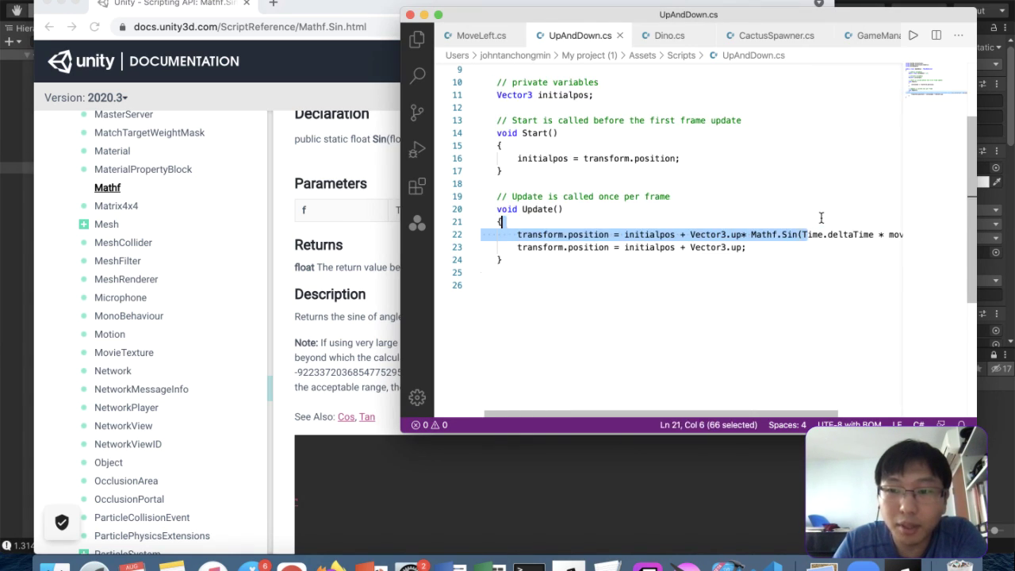
scroll(882, 222, "up", 3)
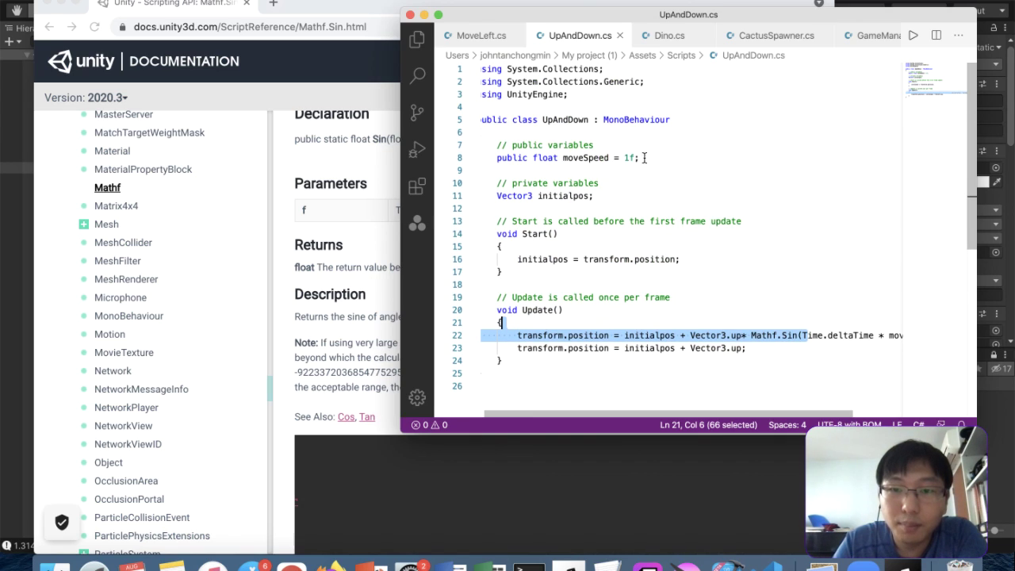
scroll(734, 236, "down", 3)
scroll(733, 236, "right", 2)
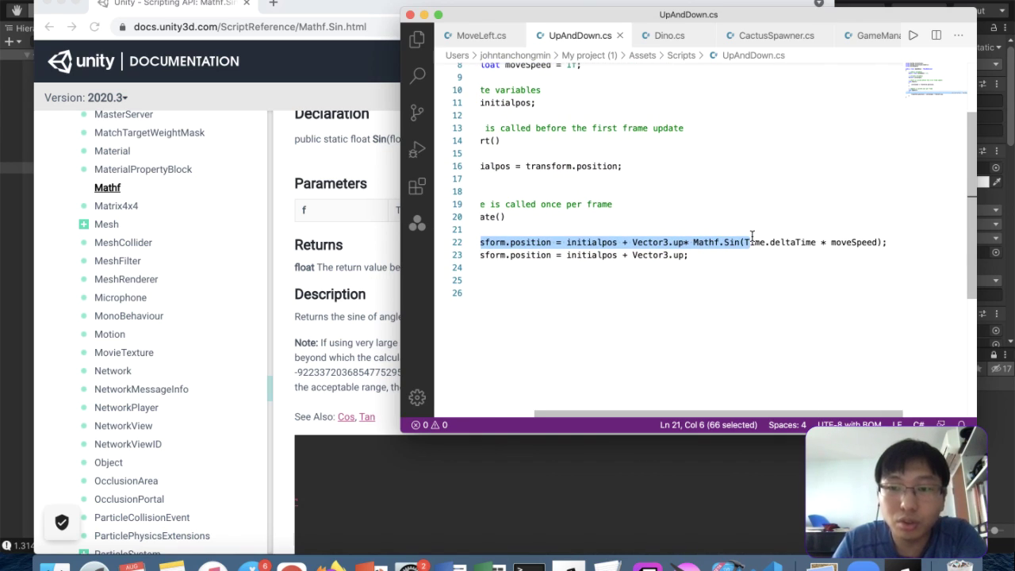
left_click(887, 242)
key("Return")
type("print(Mathf.Sin(Ti")
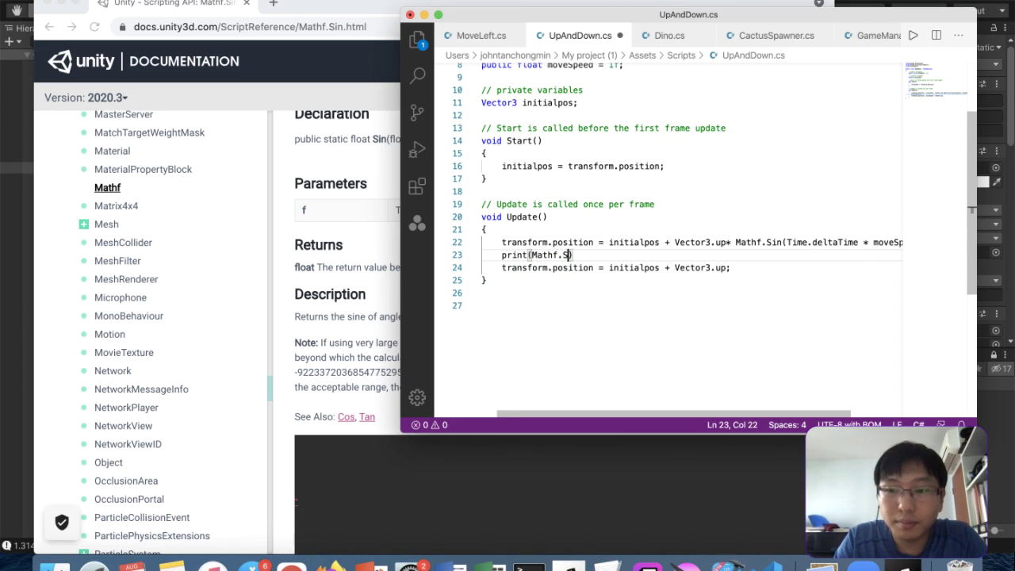
type("me.delatTie")
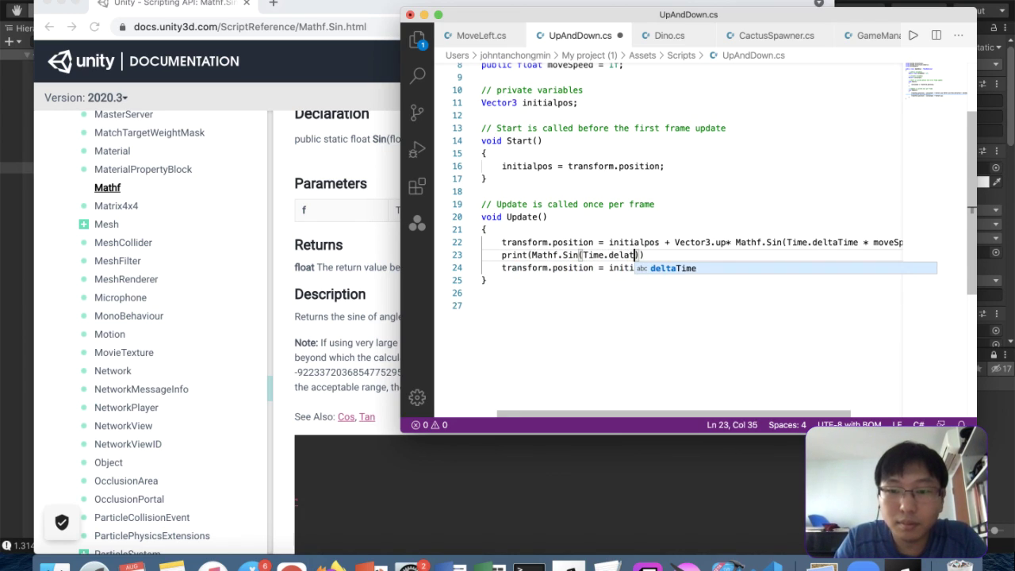
type("e*moveSpee")
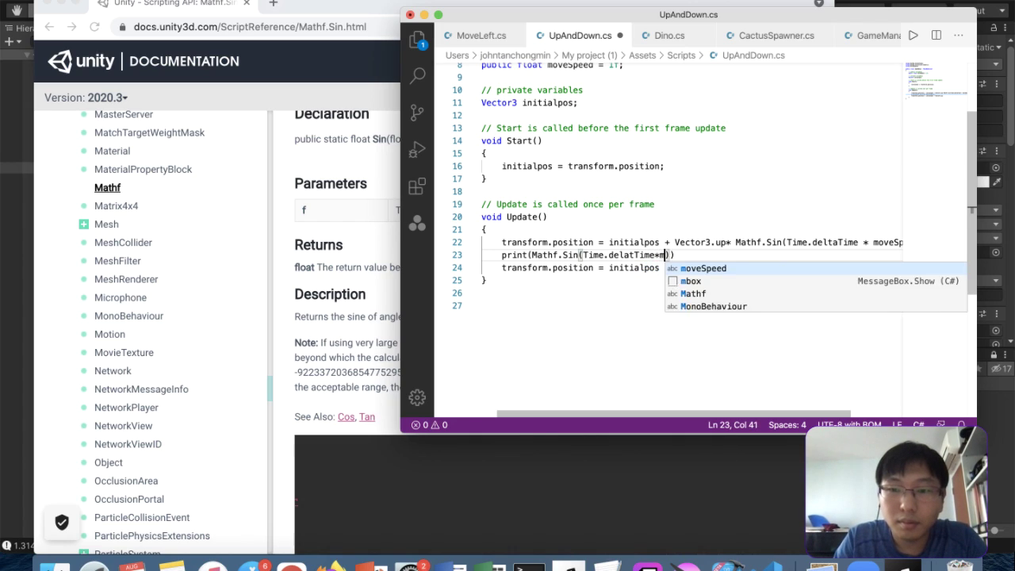
type("d));")
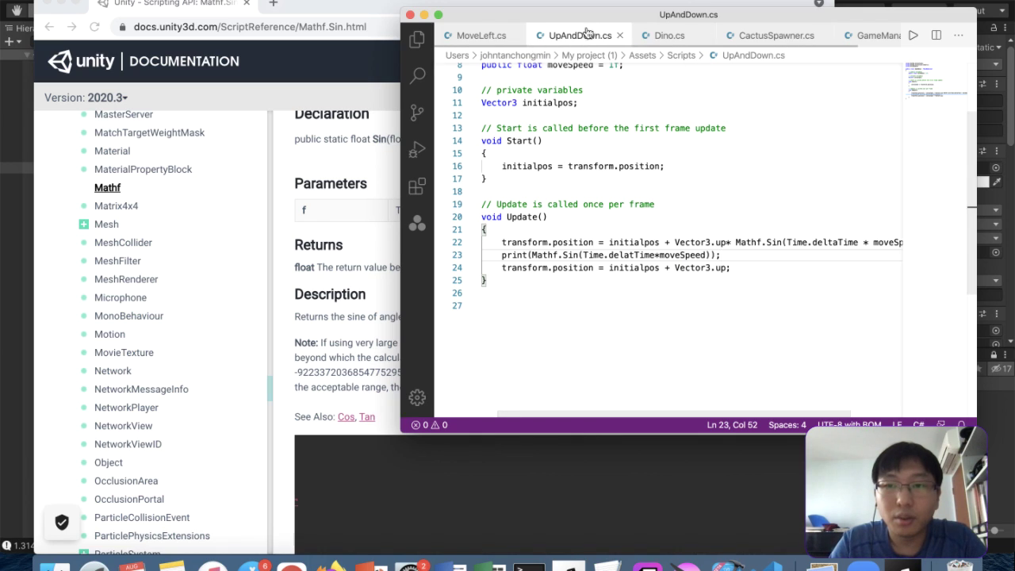
Look through the other scripts for print calls, comment out print(curTime) in CactusSpawner's Update method, and switch back to Unity
left_click(860, 40)
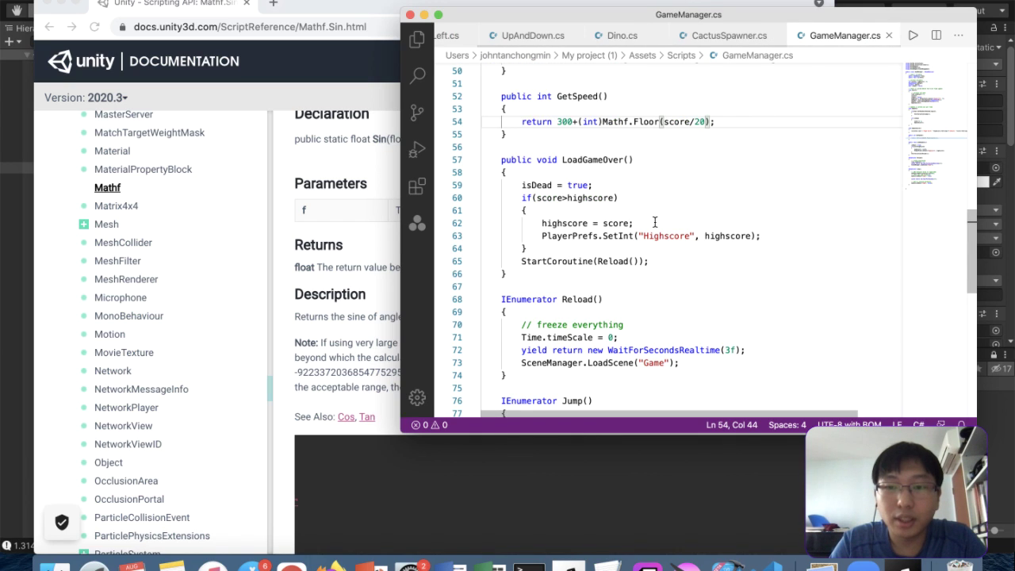
scroll(653, 220, "up", 5)
scroll(654, 221, "up", 10)
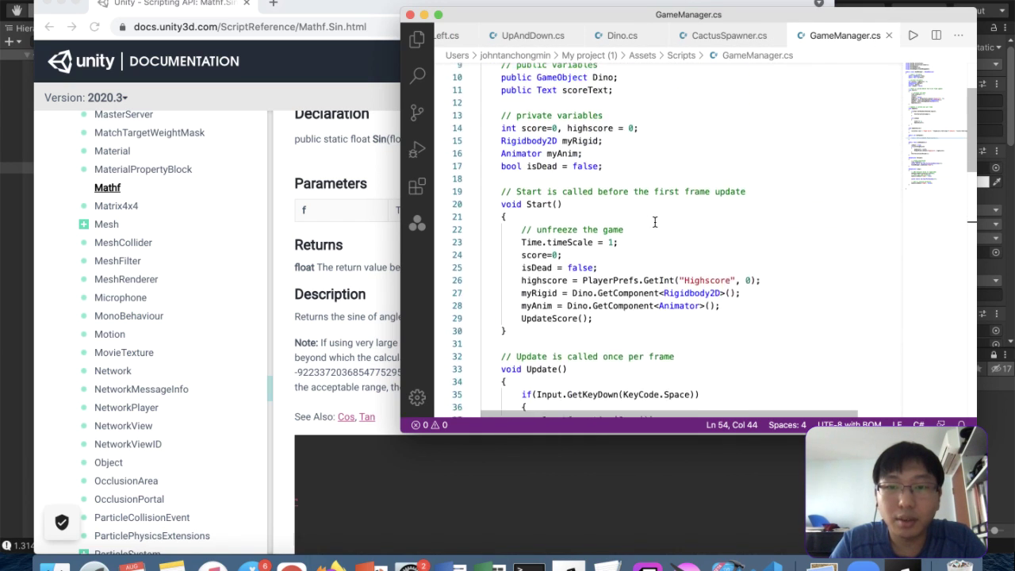
scroll(654, 221, "down", 10)
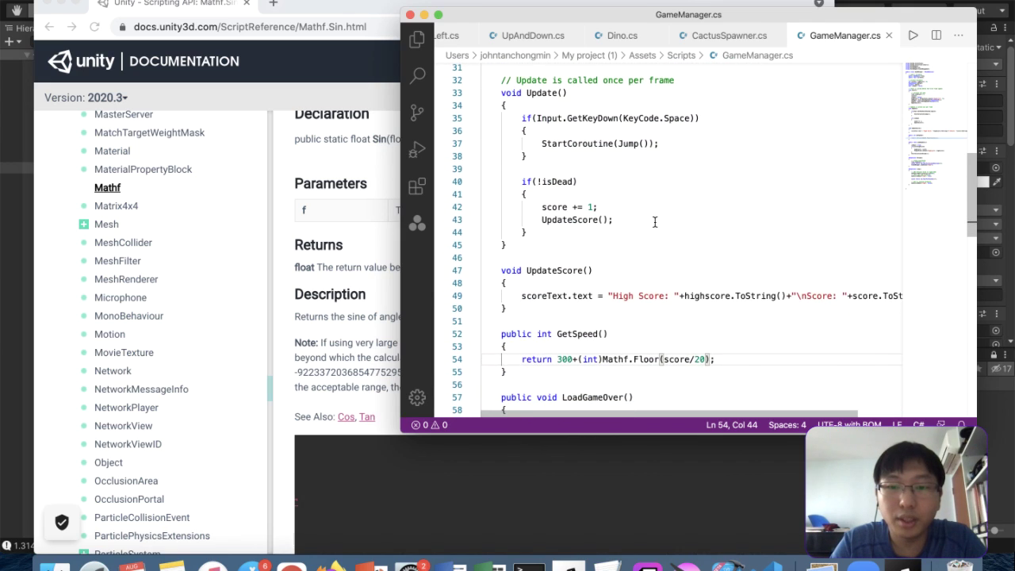
scroll(634, 192, "down", 9)
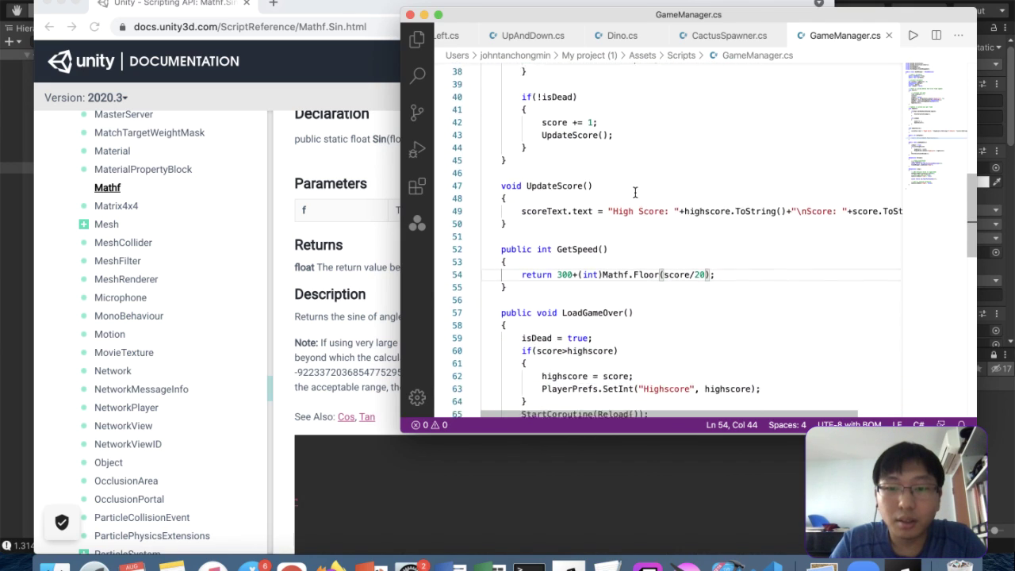
scroll(634, 192, "down", 3)
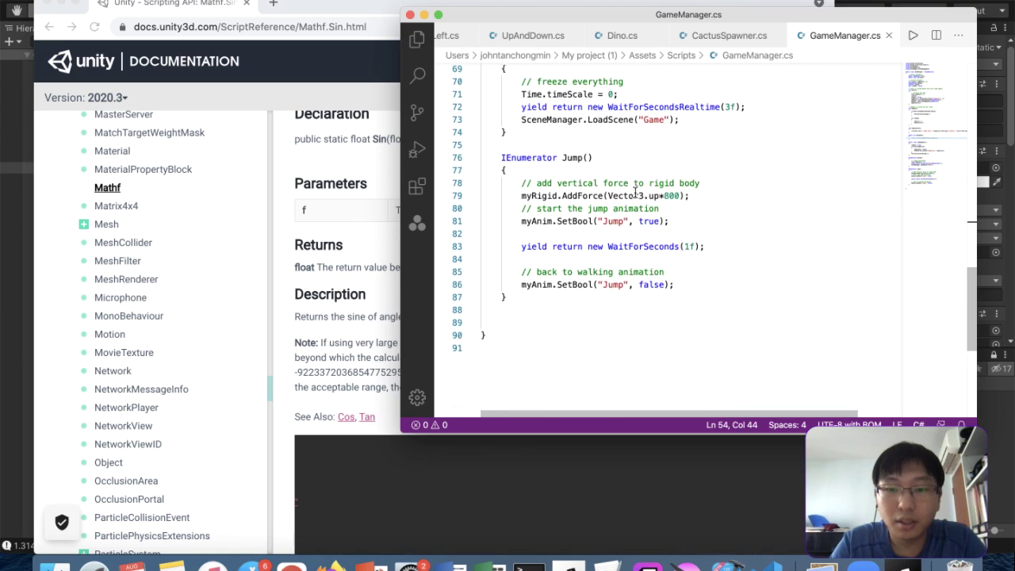
left_click(622, 35)
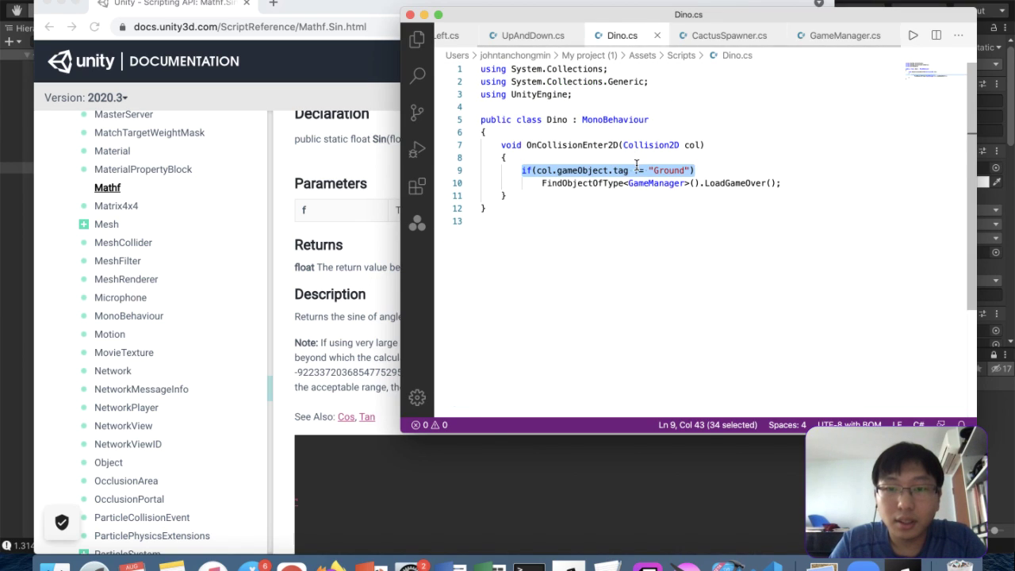
left_click(731, 35)
scroll(731, 138, "down", 2)
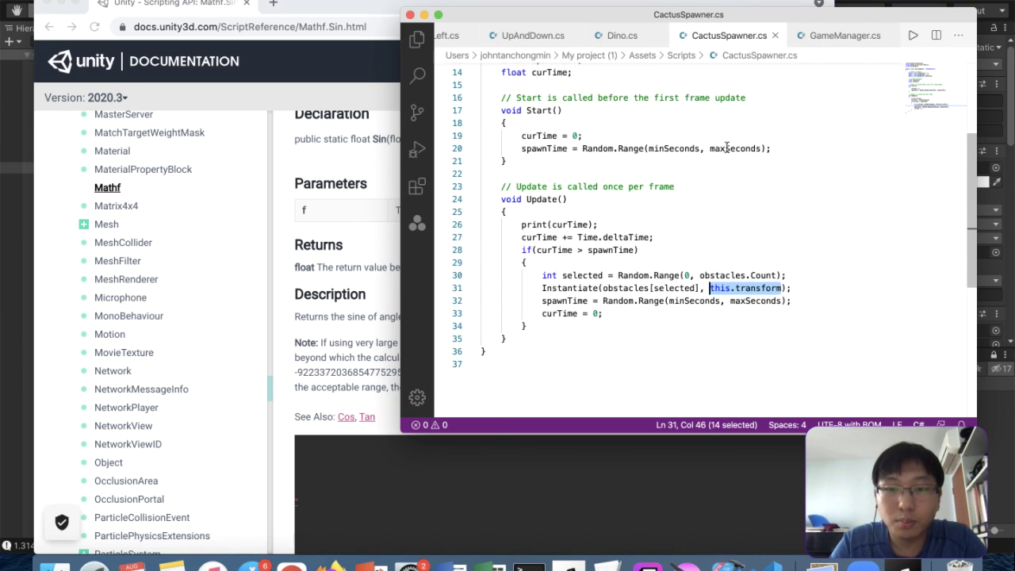
left_click(684, 224)
key("super+slash")
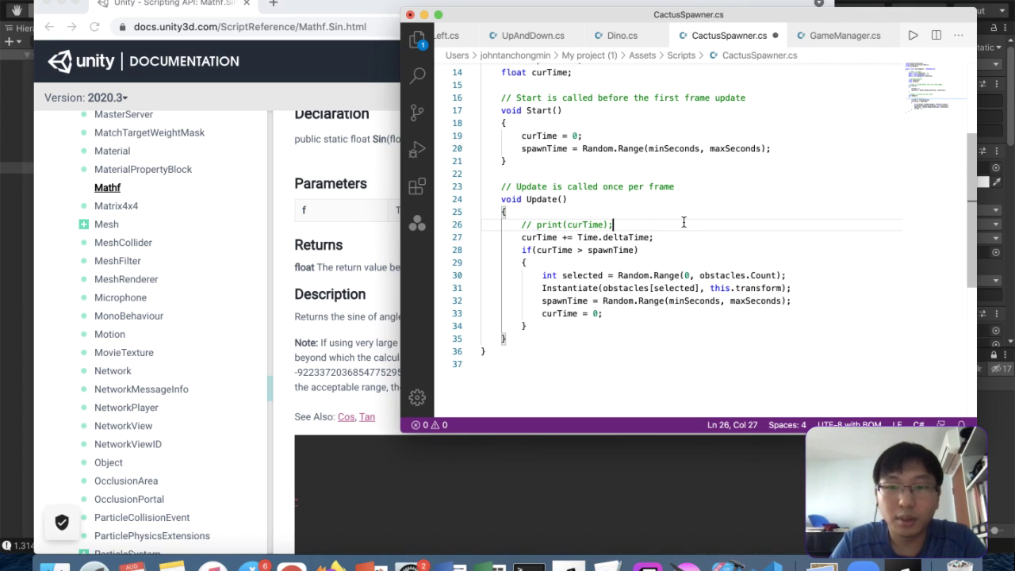
key("super+Tab")
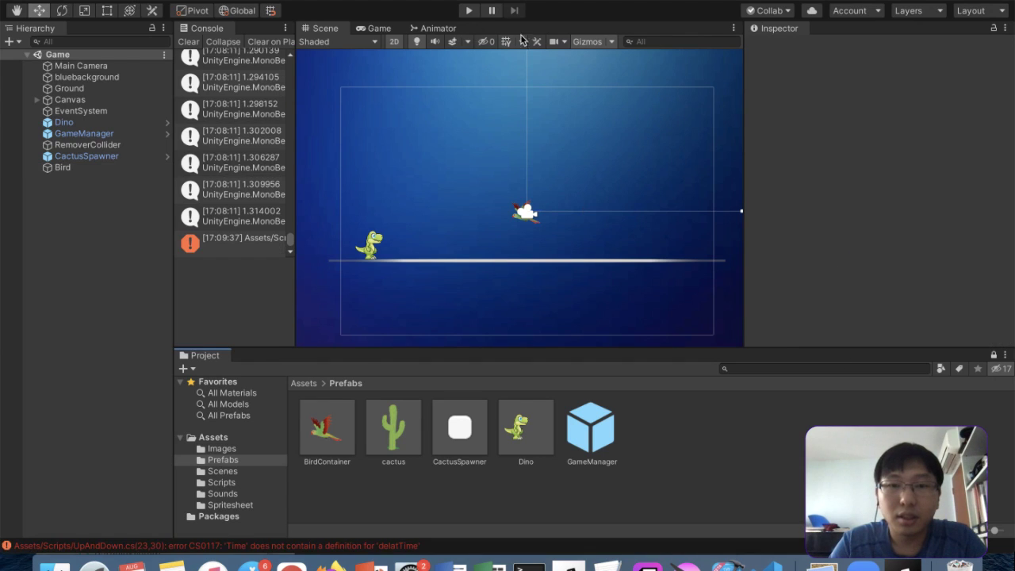
Open the details of the compile error in the Console, switch to Visual Studio Code and inspect the Update method in UpAndDown.cs
left_click(254, 243)
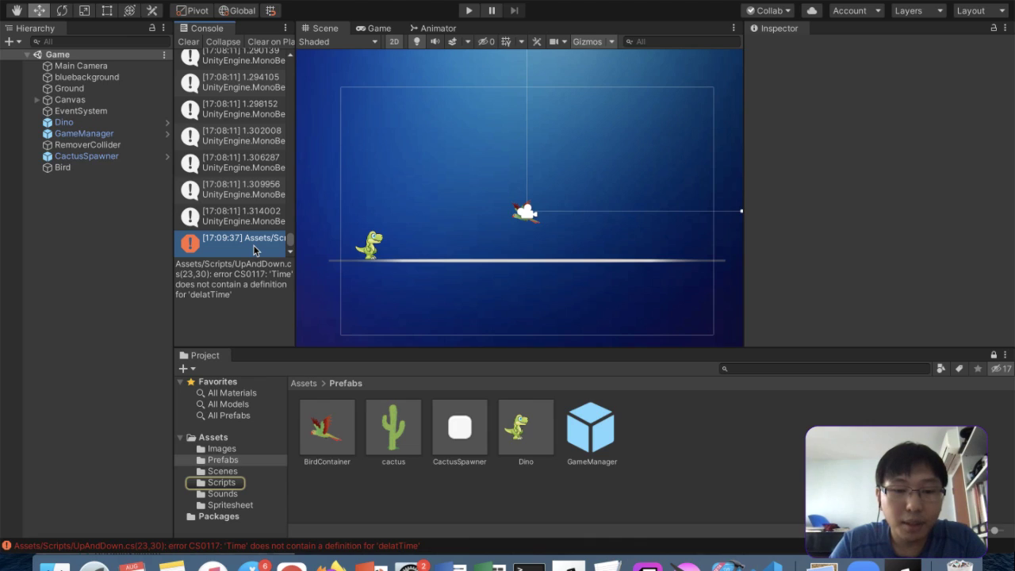
key("ctrl+Up")
left_click(714, 199)
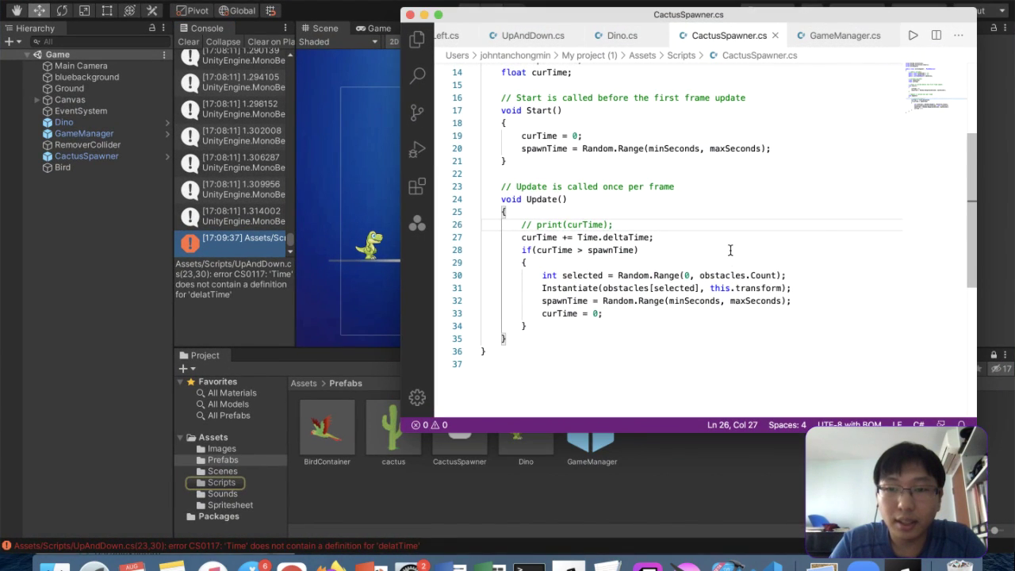
left_click(527, 35)
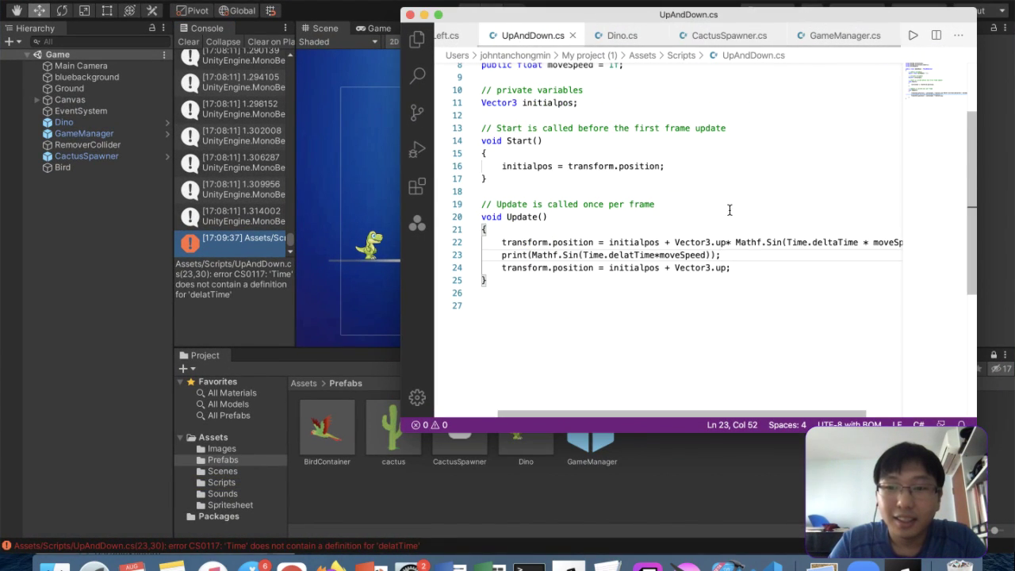
scroll(674, 269, "right", 2)
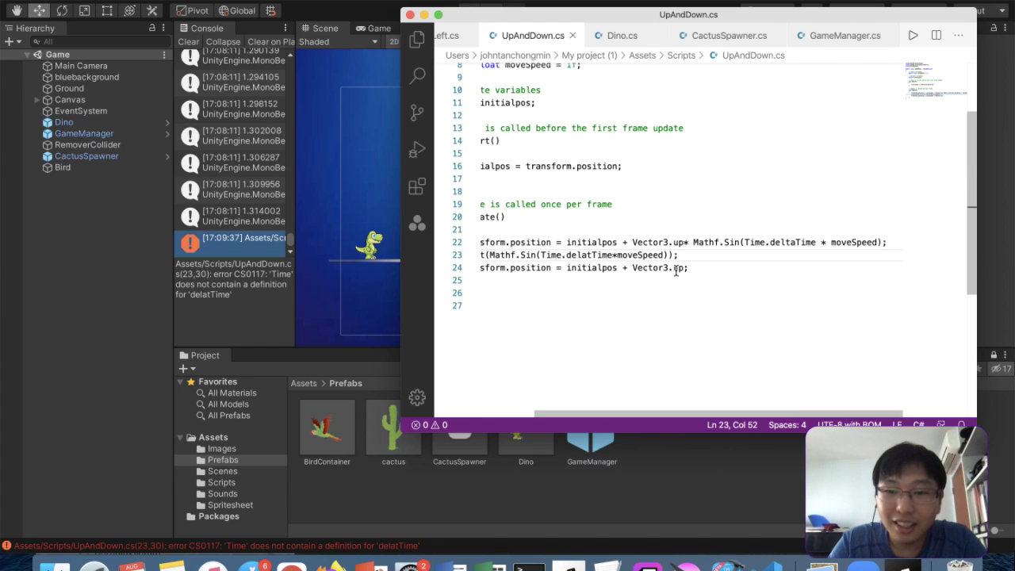
scroll(624, 270, "left", 3)
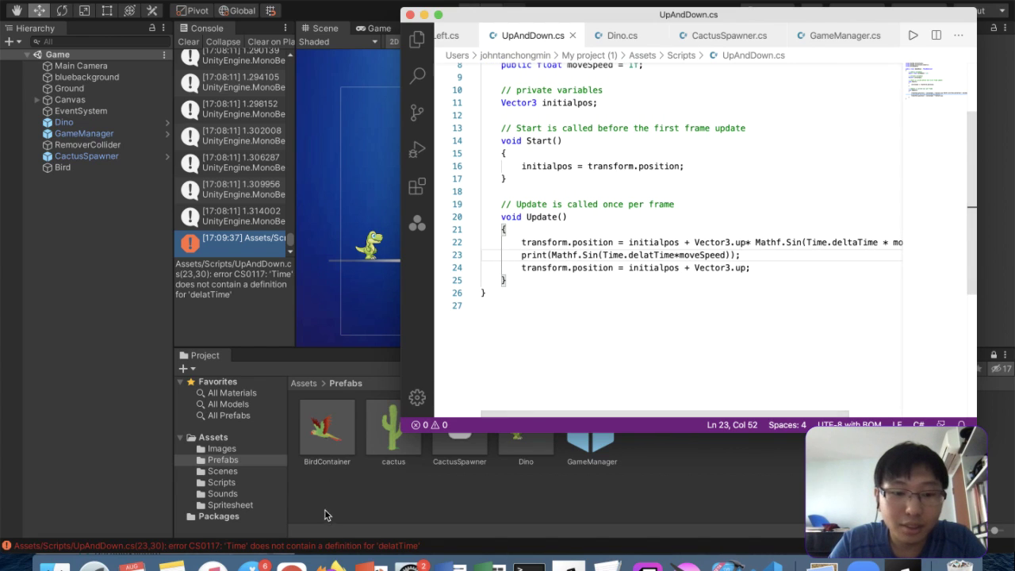
Switch to Chrome, search the web for "time.deltatime unity" in a new tab and open Unity's Time.deltaTime documentation
key("ctrl+Up")
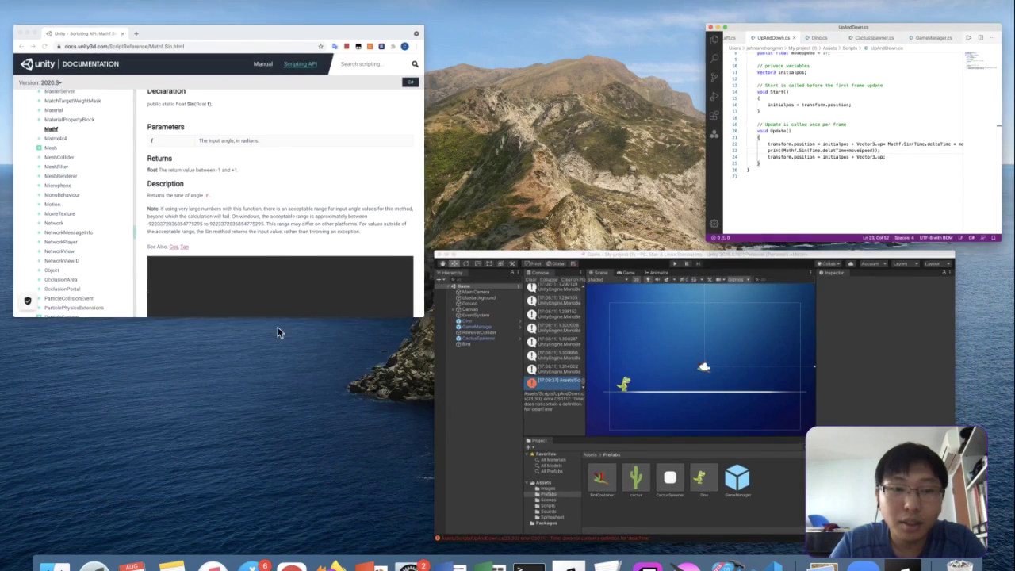
left_click(249, 229)
left_click(272, 3)
type("time")
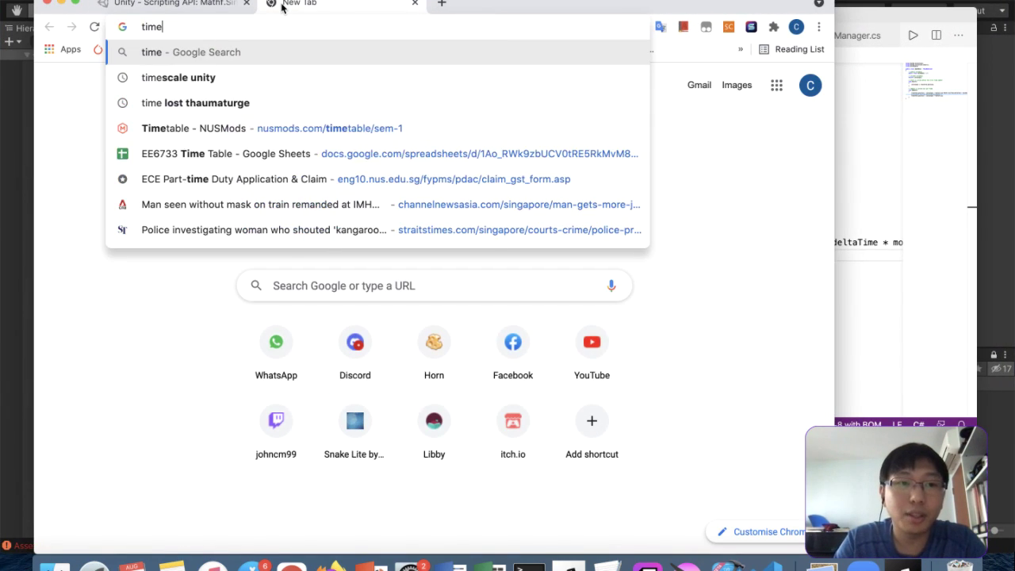
type(".deltatime unity")
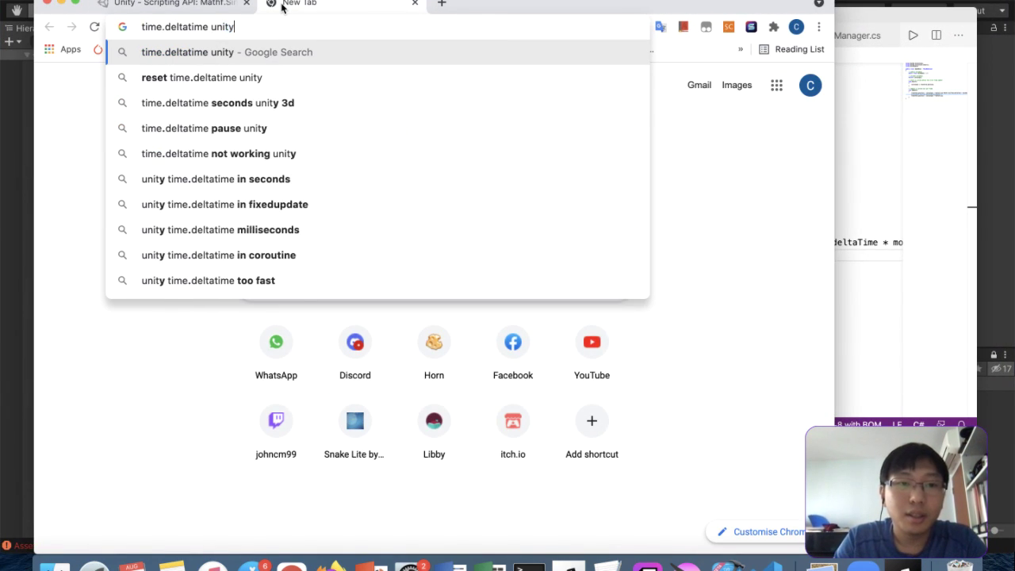
key("Return")
left_click(254, 195)
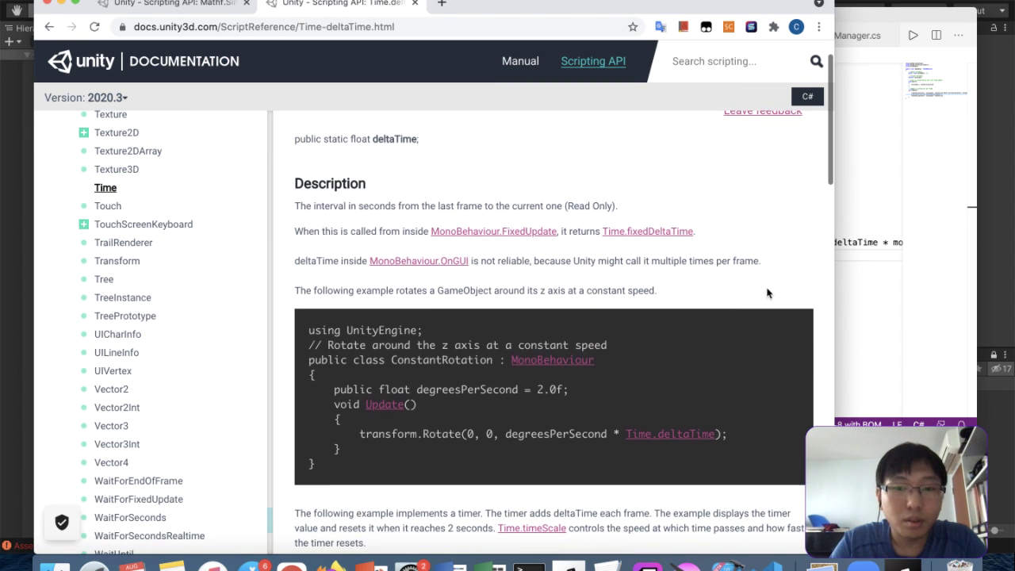
Read the Time.deltaTime description and examine its constant-rotation and timer example scripts
scroll(767, 294, "down", 3)
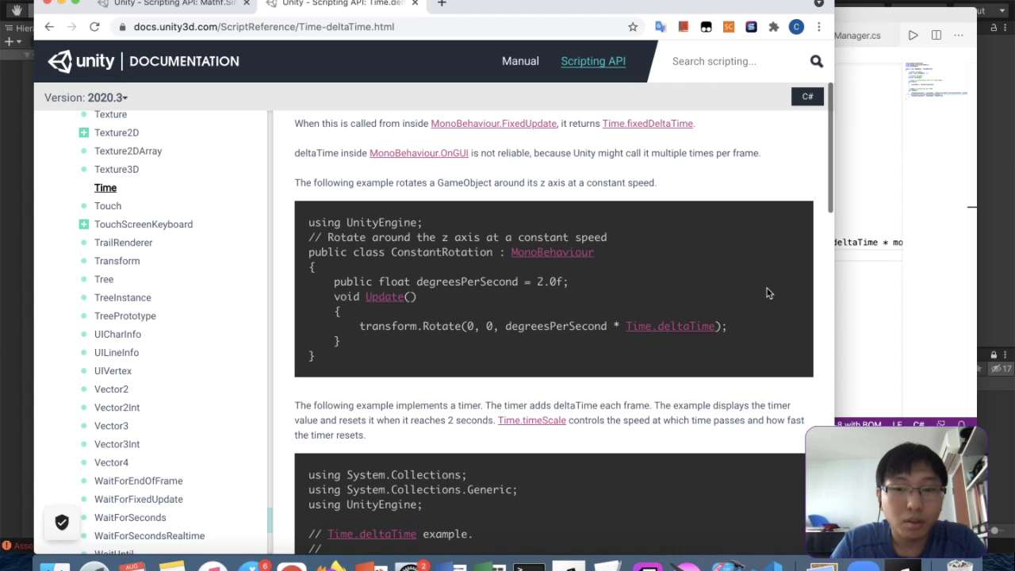
scroll(767, 294, "down", 1)
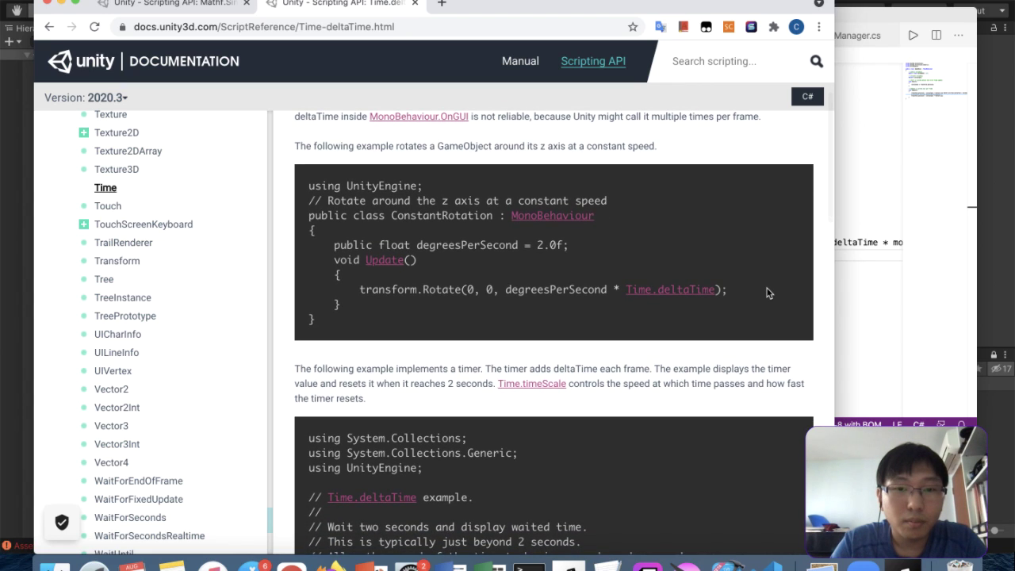
scroll(767, 293, "up", 1)
scroll(767, 293, "down", 6)
scroll(767, 294, "down", 8)
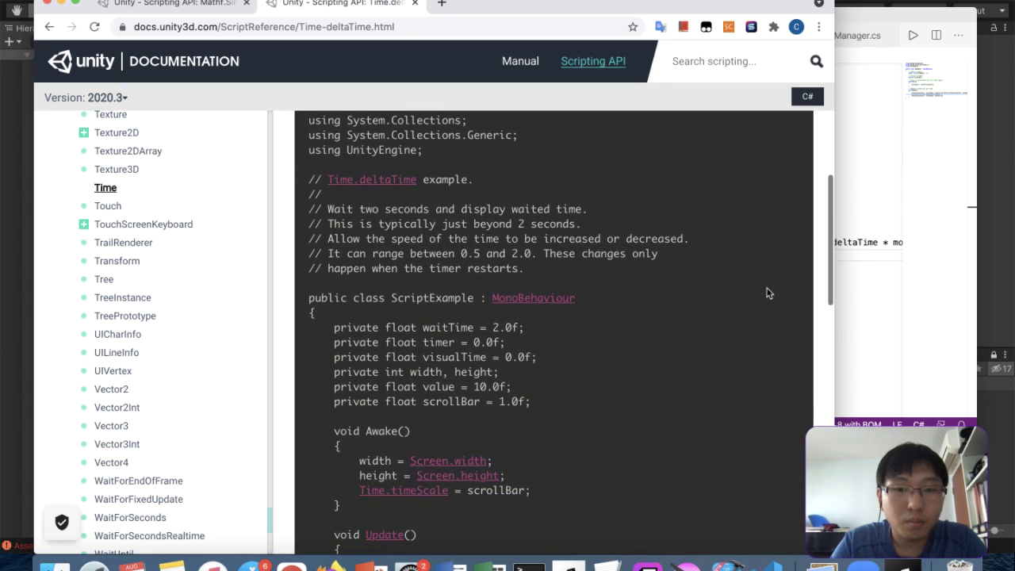
Return to UpAndDown.cs, correct the misspelled Time.delatTime in the print statement to Time.deltaTime, and switch to Unity
left_click(890, 294)
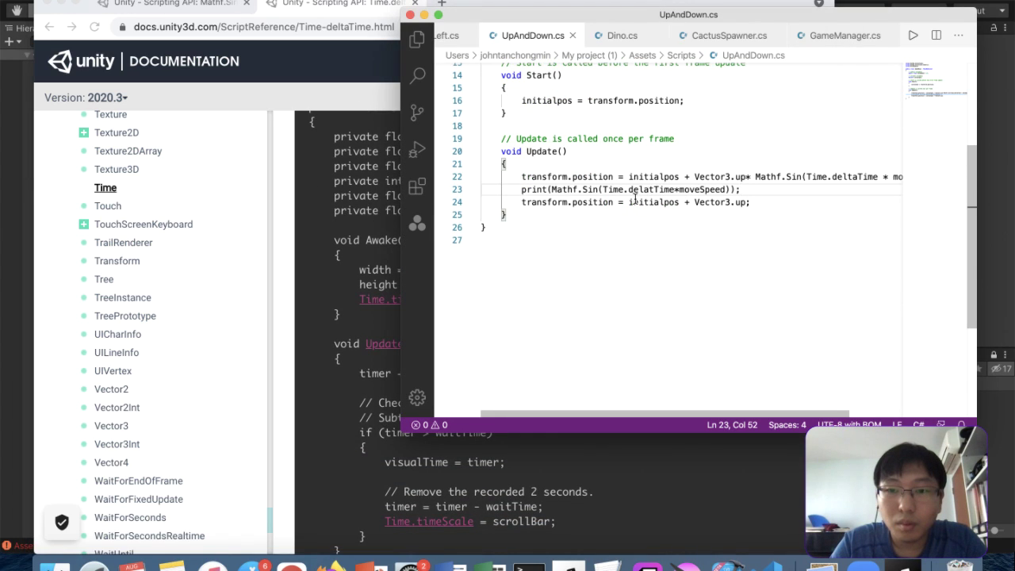
left_click(649, 188)
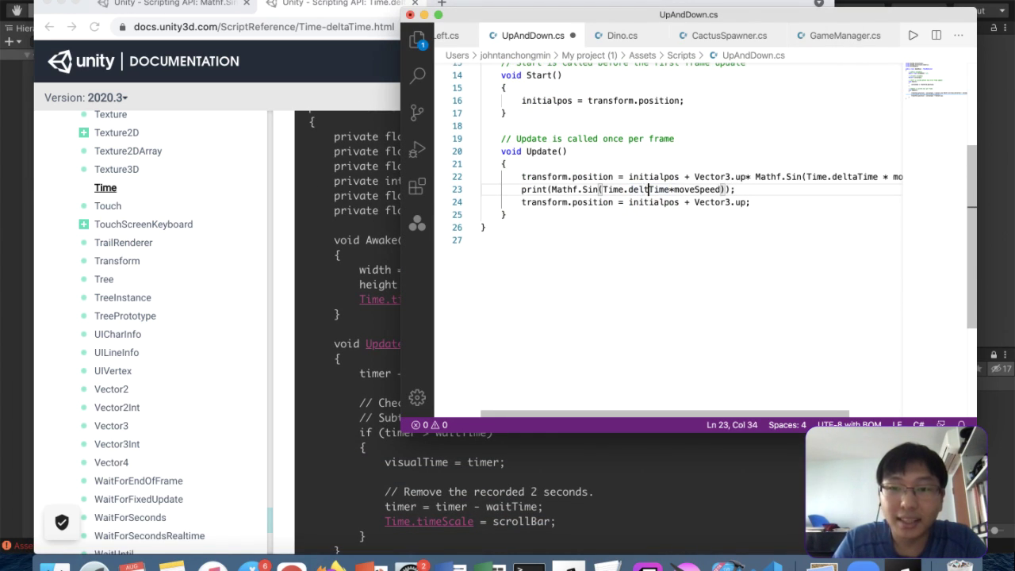
left_click(624, 312)
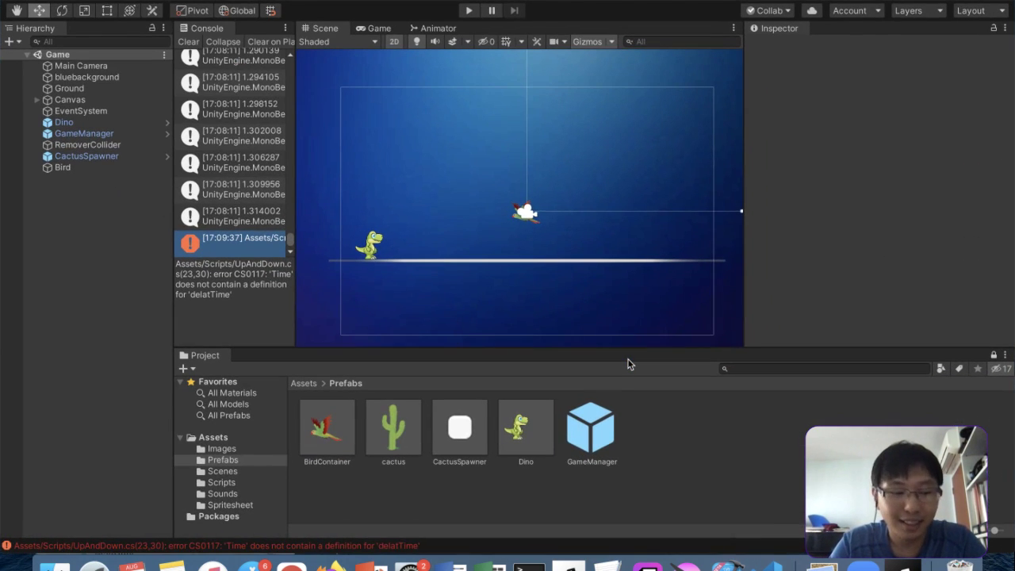
Clear the console and play-test the game, widening the console to read the printed values, and stop playing
left_click(189, 41)
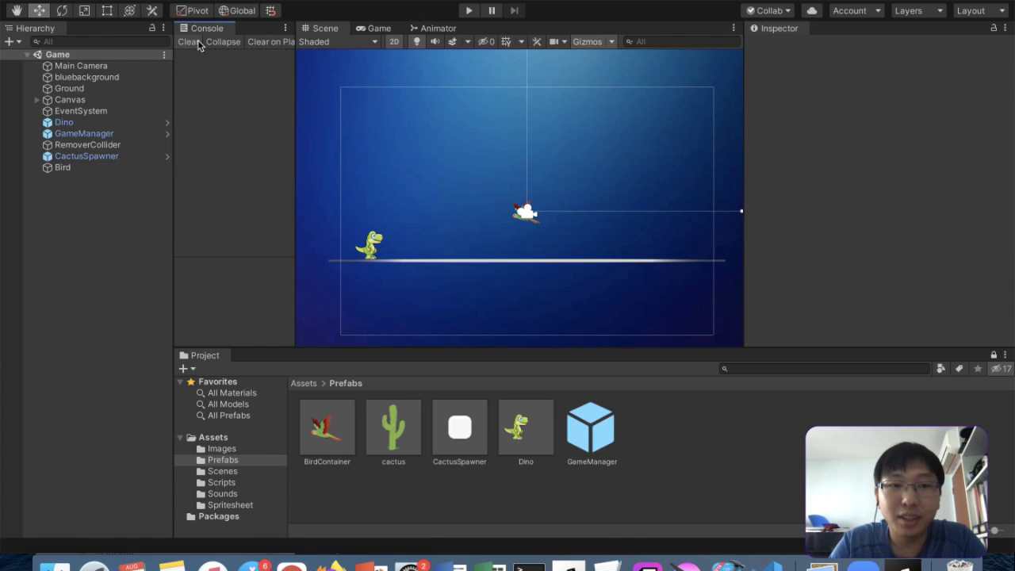
left_click(468, 11)
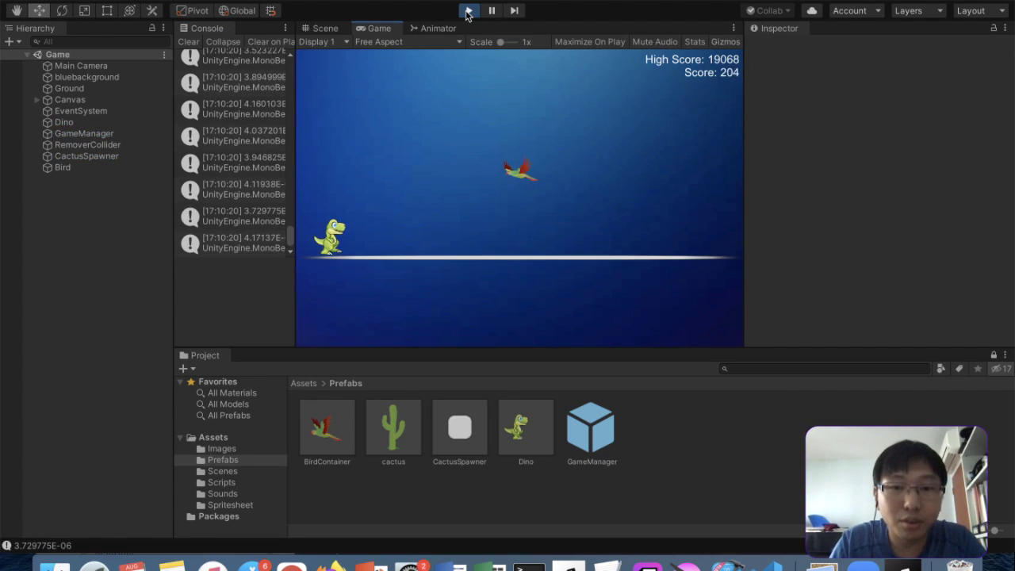
left_click_drag(296, 92, 442, 95)
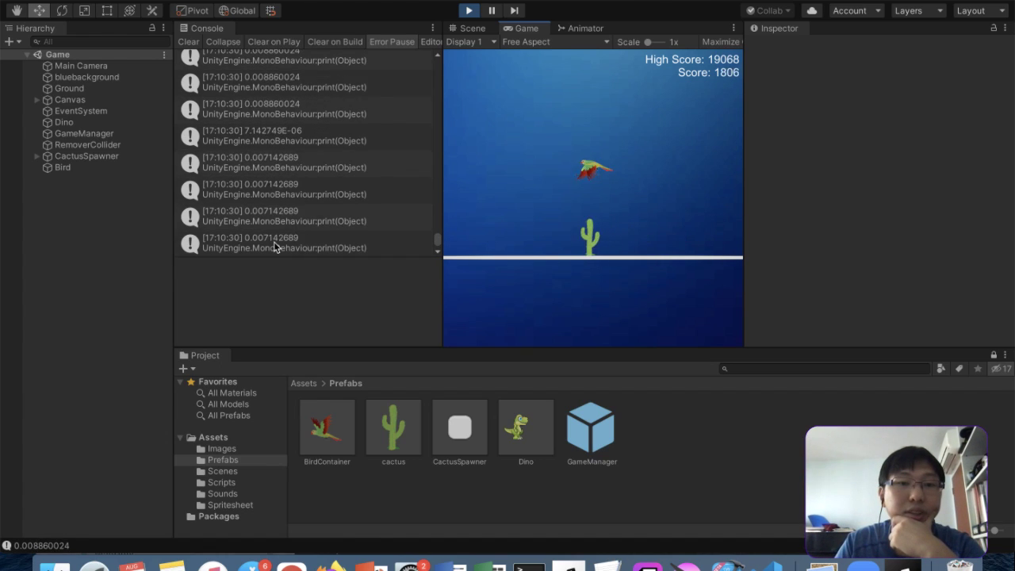
left_click(469, 10)
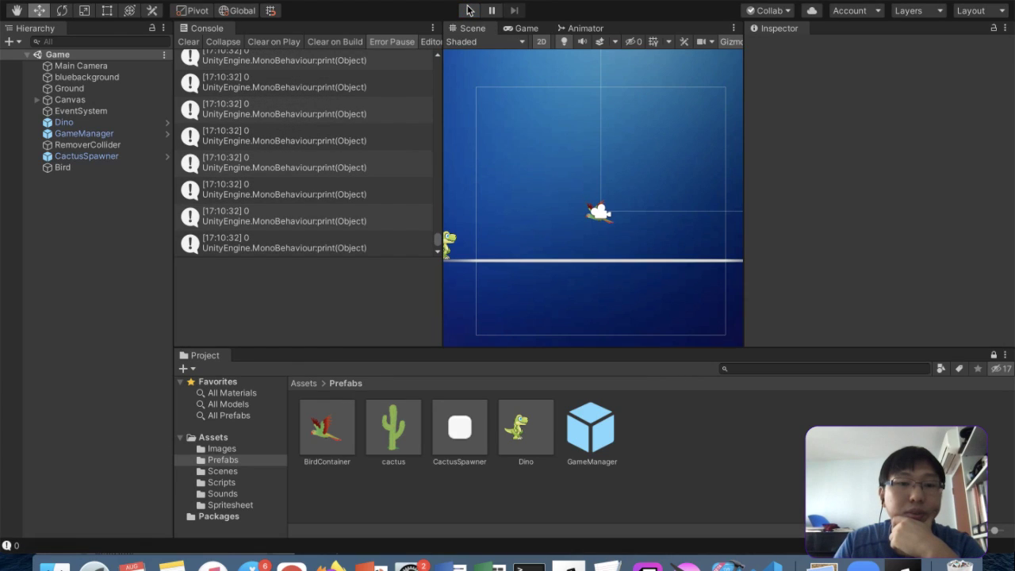
Review the UpAndDown.cs script from its variables to its Update method and return to the Unity editor
key("ctrl+Up")
left_click(706, 127)
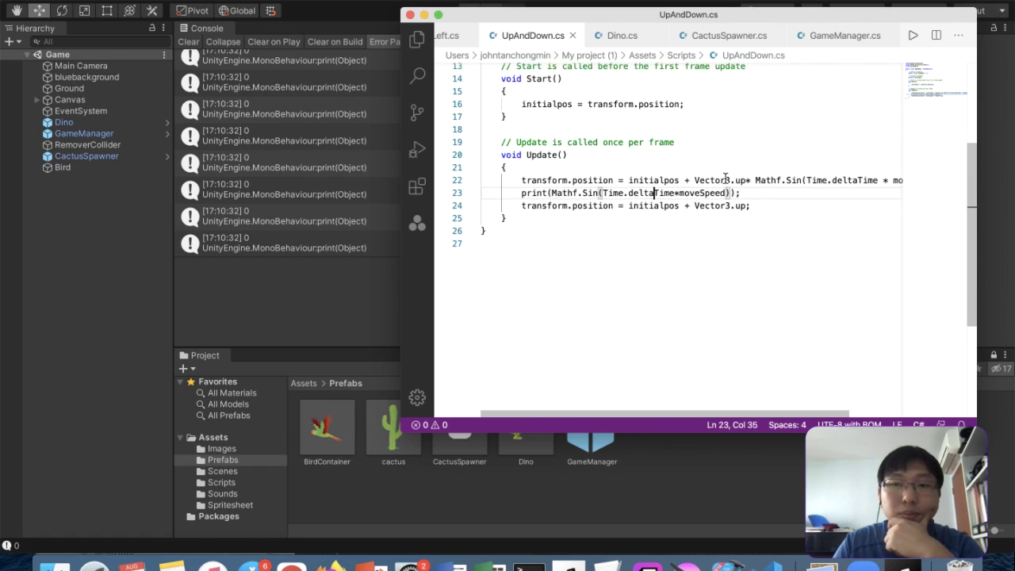
scroll(721, 179, "up", 5)
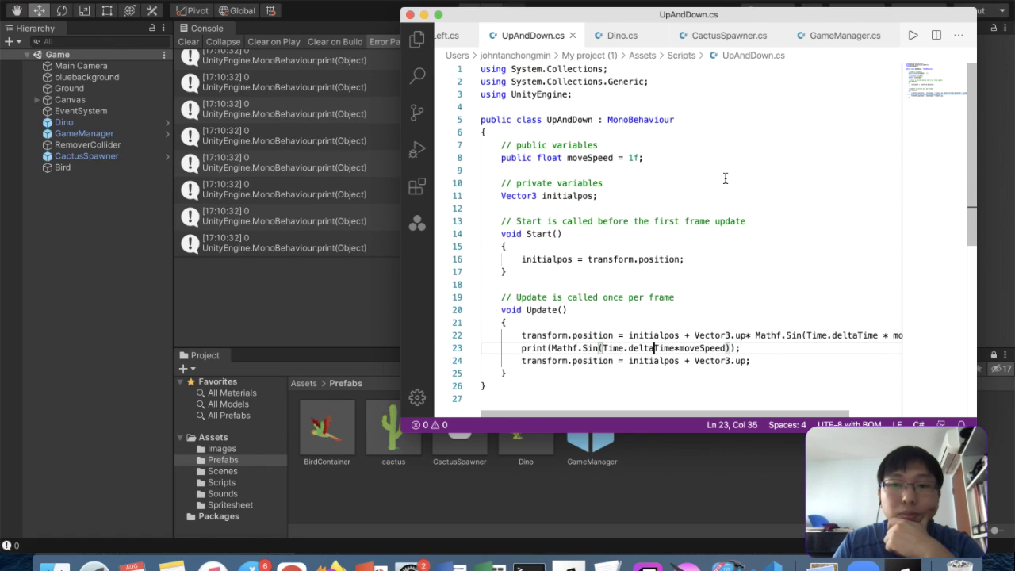
key("ctrl+Up")
left_click(509, 317)
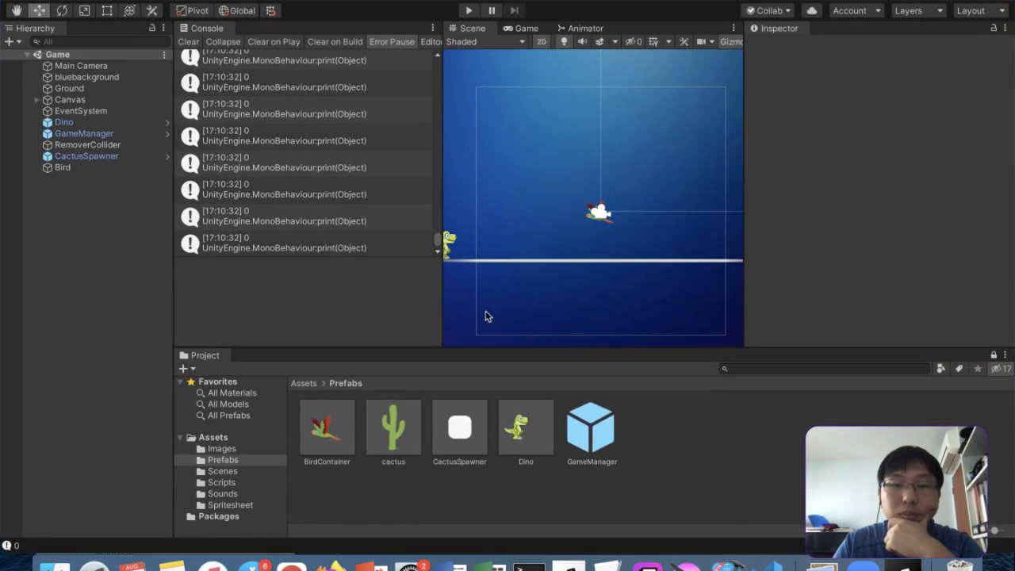
Set the Move Speed of the Bird's Up And Down script component to 10
left_click(85, 169)
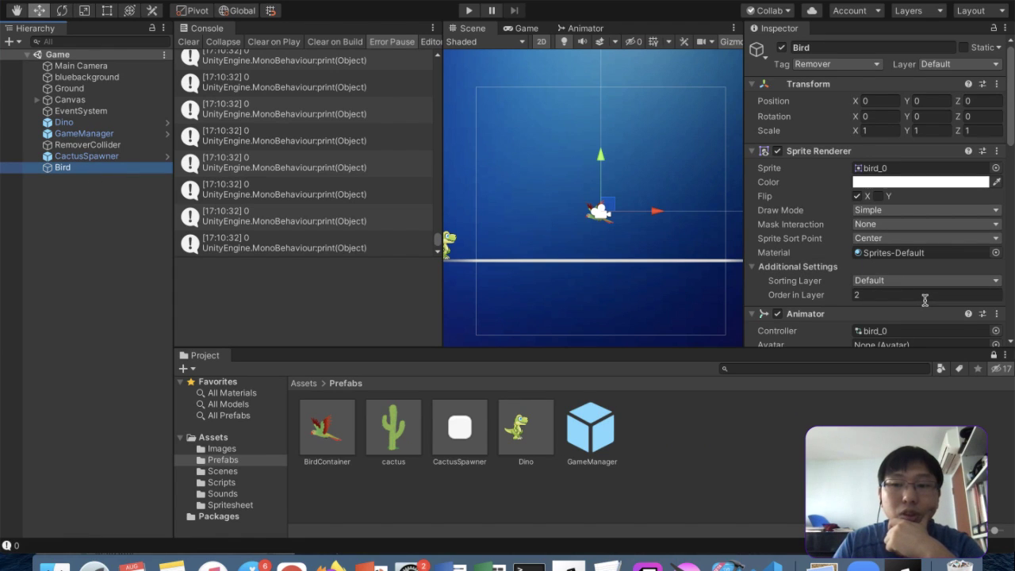
scroll(925, 299, "down", 10)
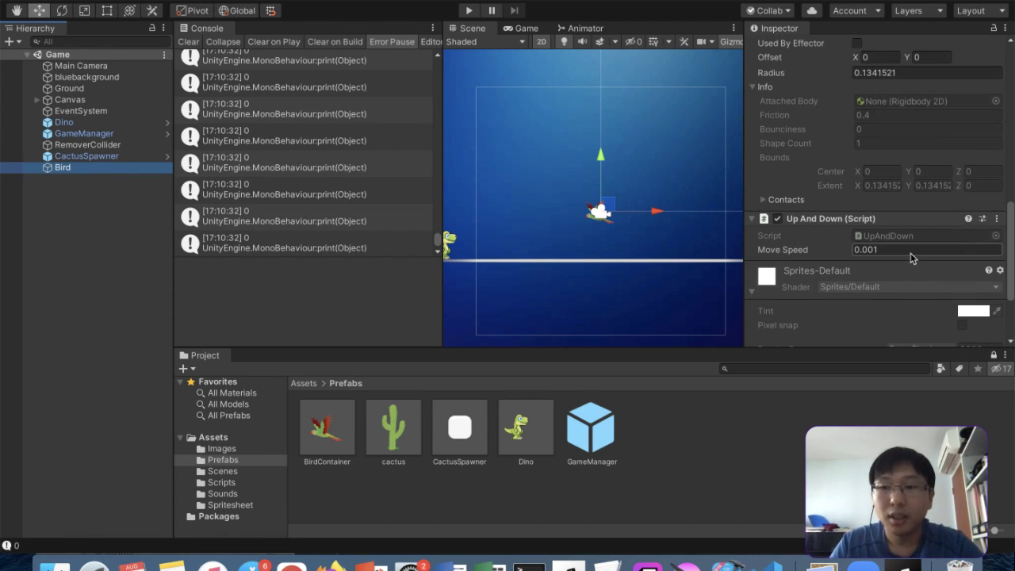
left_click(916, 250)
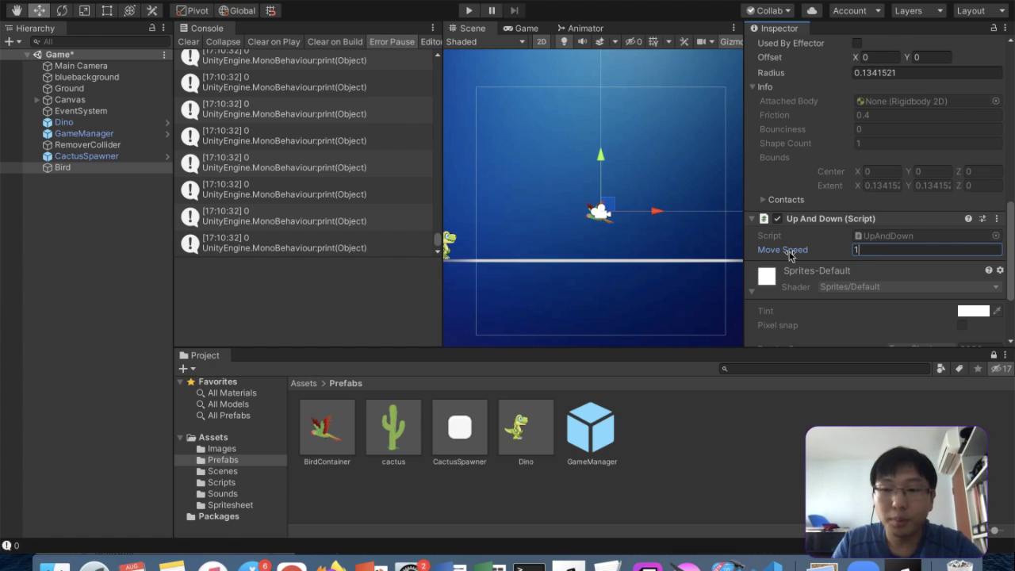
Play-test the game, watching the Bird's transform and the printed sine values, and stop playing
left_click(468, 10)
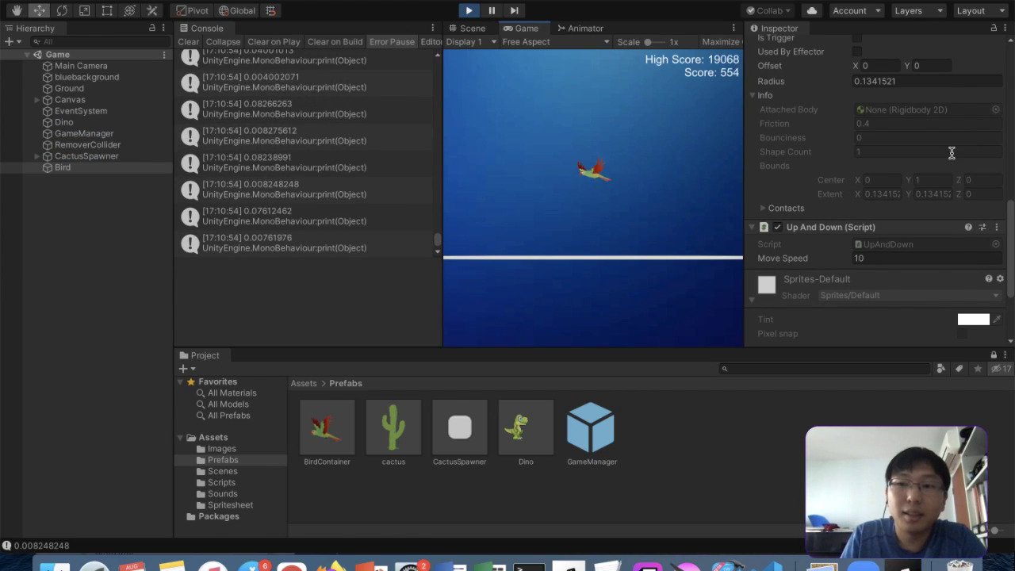
scroll(952, 152, "up", 5)
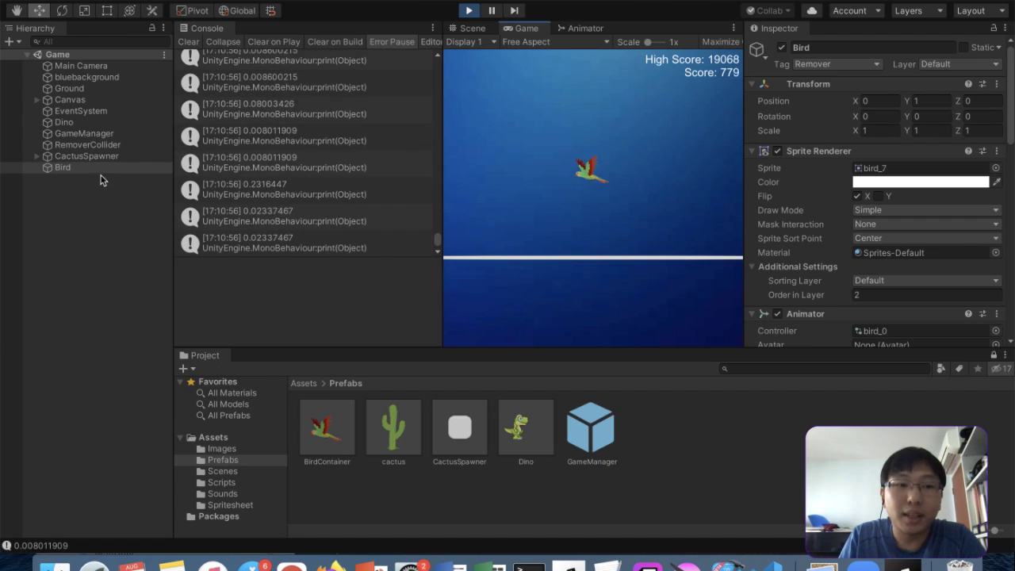
left_click(470, 11)
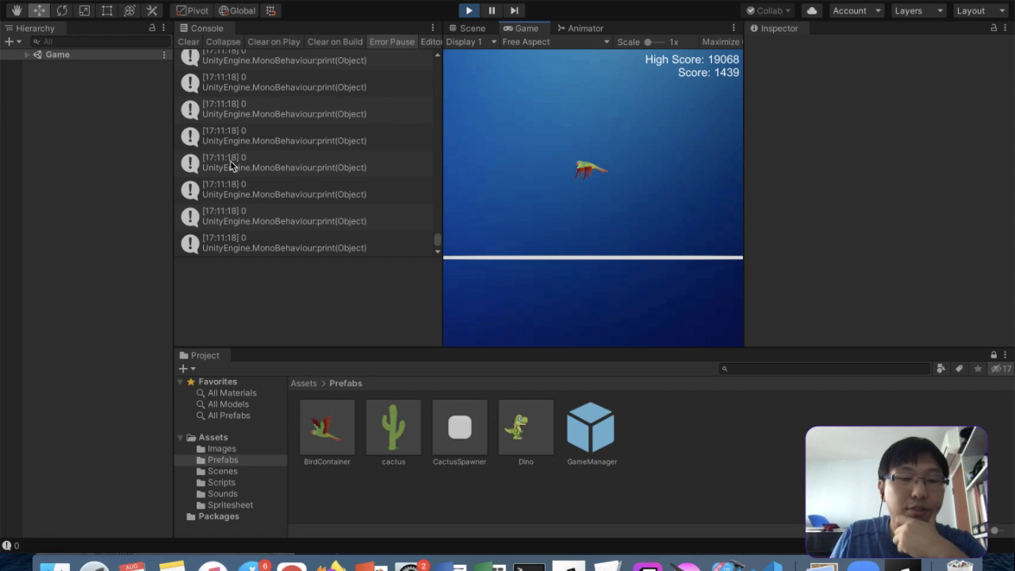
left_click(472, 9)
Switch to the browser and look through the Unity documentation page for Time.deltaTime
key("ctrl+Up")
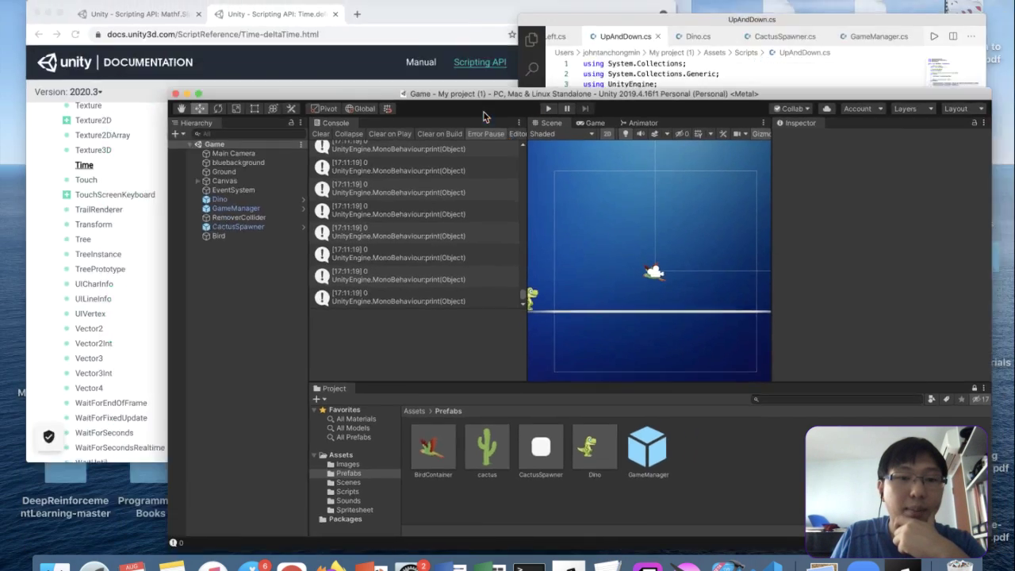
left_click(214, 158)
scroll(513, 352, "down", 8)
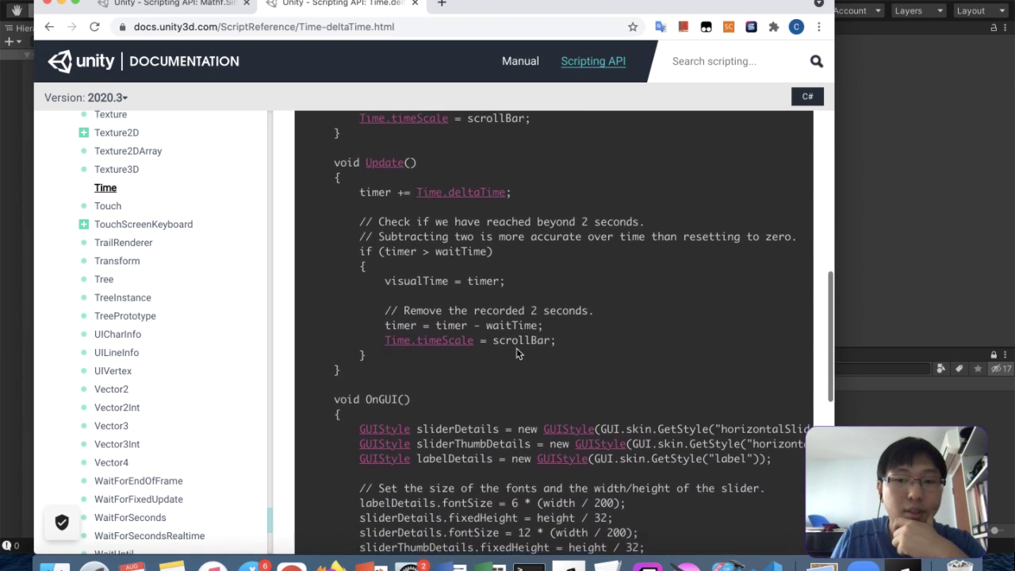
scroll(517, 352, "up", 15)
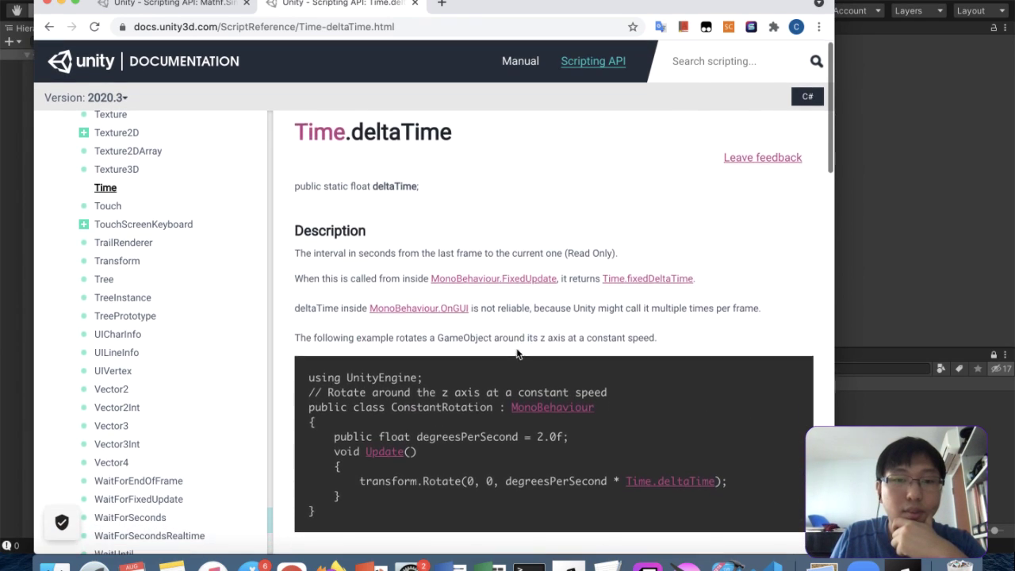
Try to search the web for "mathf.sin unity"
left_click(409, 25)
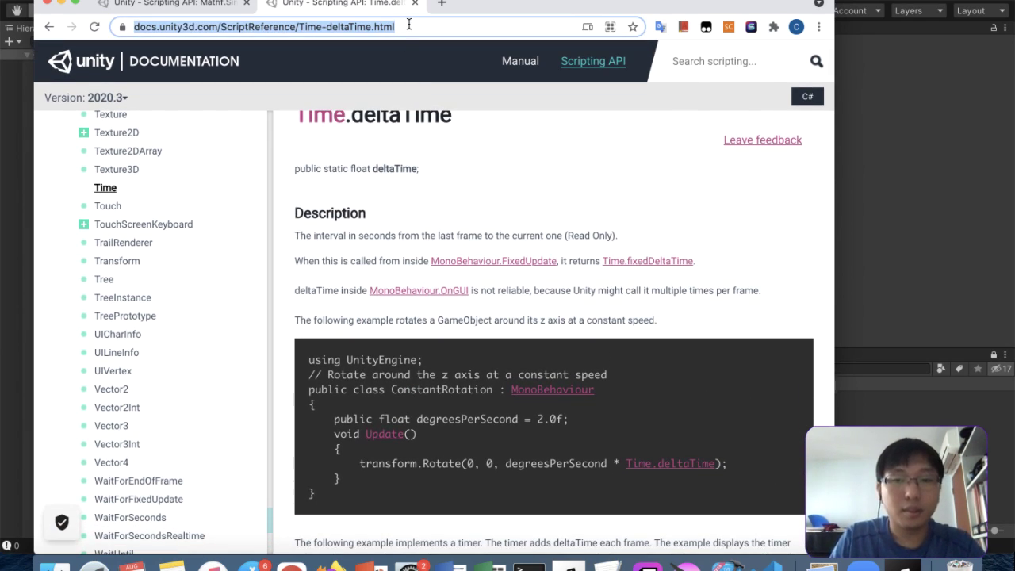
type("mathf")
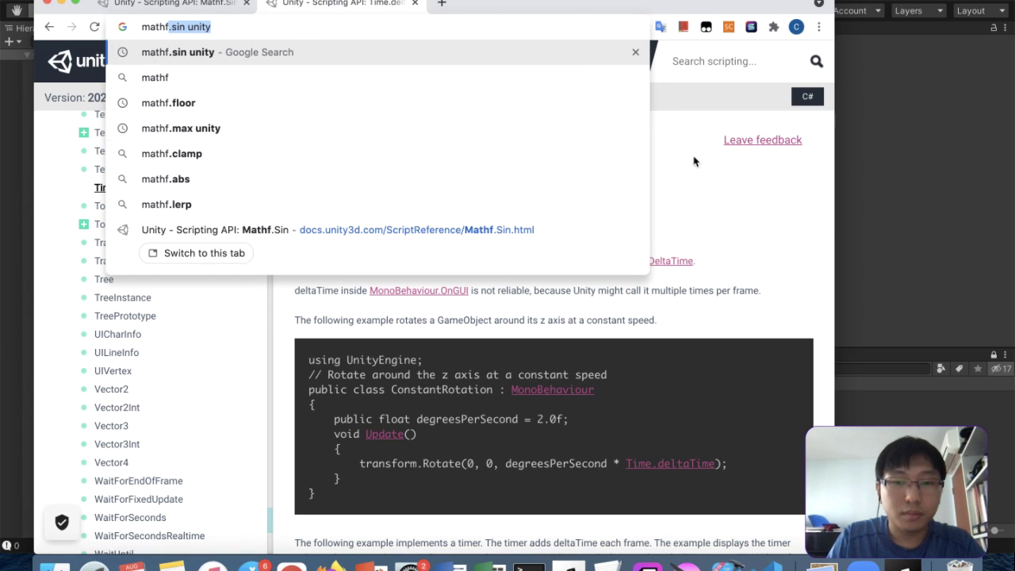
key("Return")
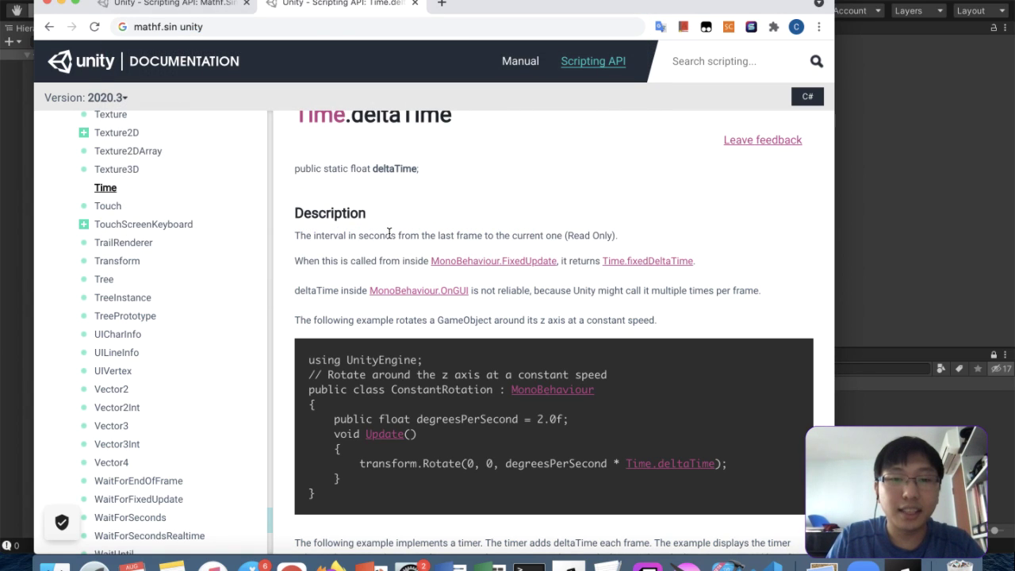
Read the description of Time.deltaTime and open the reference page of the Time class
left_click_drag(389, 233, 534, 233)
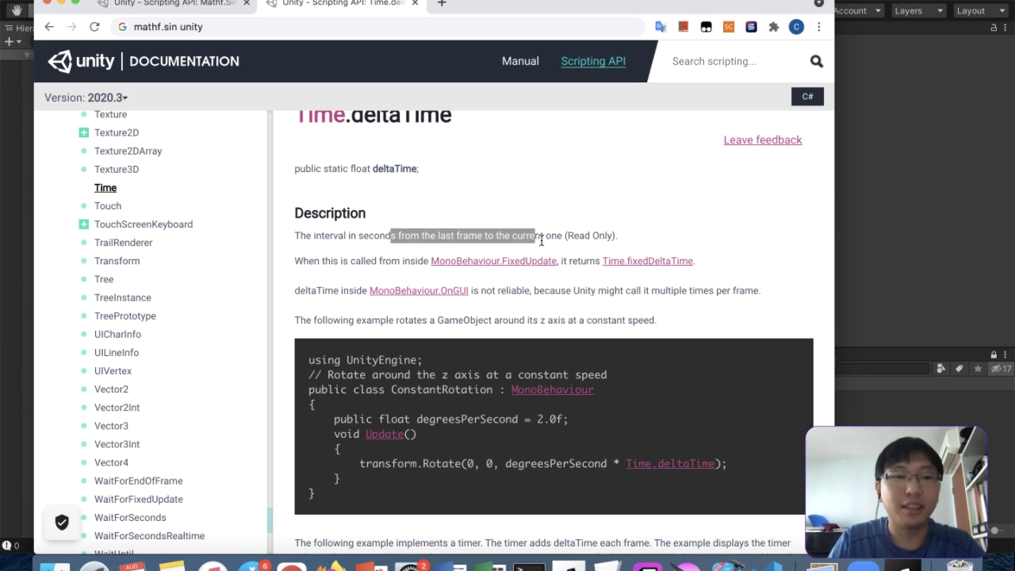
left_click(106, 189)
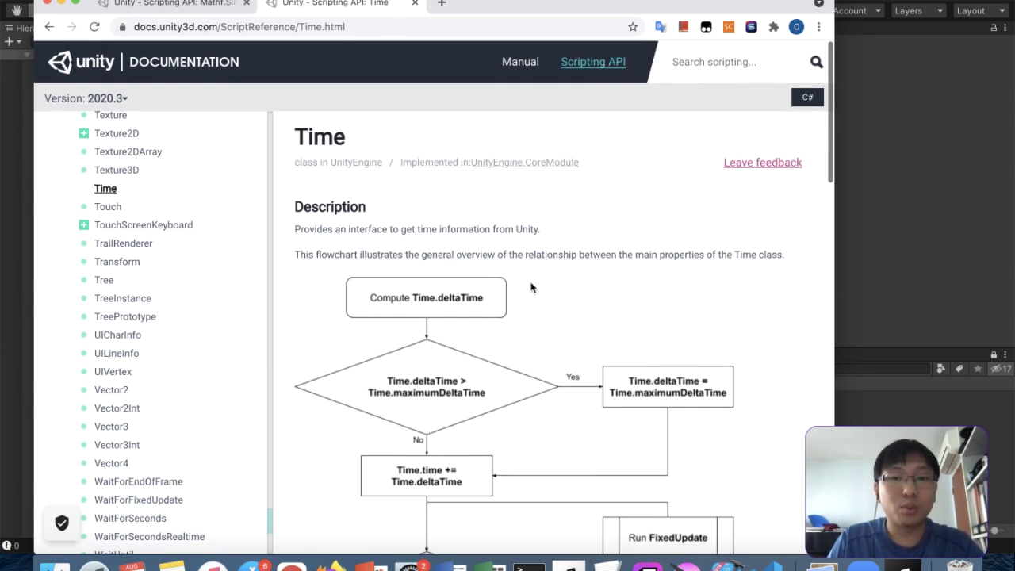
Search the web for "time.time unity", open the Time.time scripting reference page, and read its description and example
left_click(485, 24)
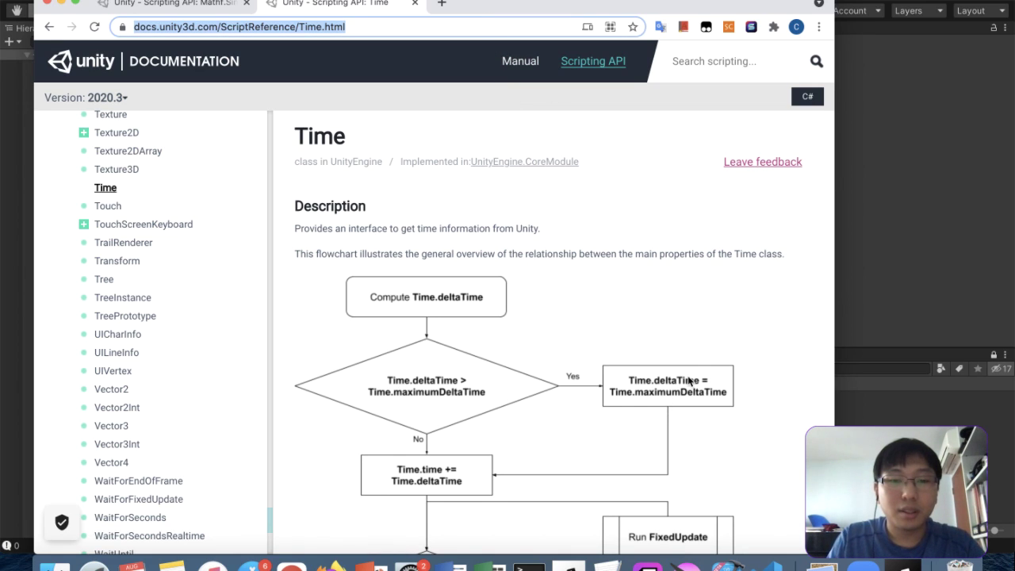
type("time elapsed")
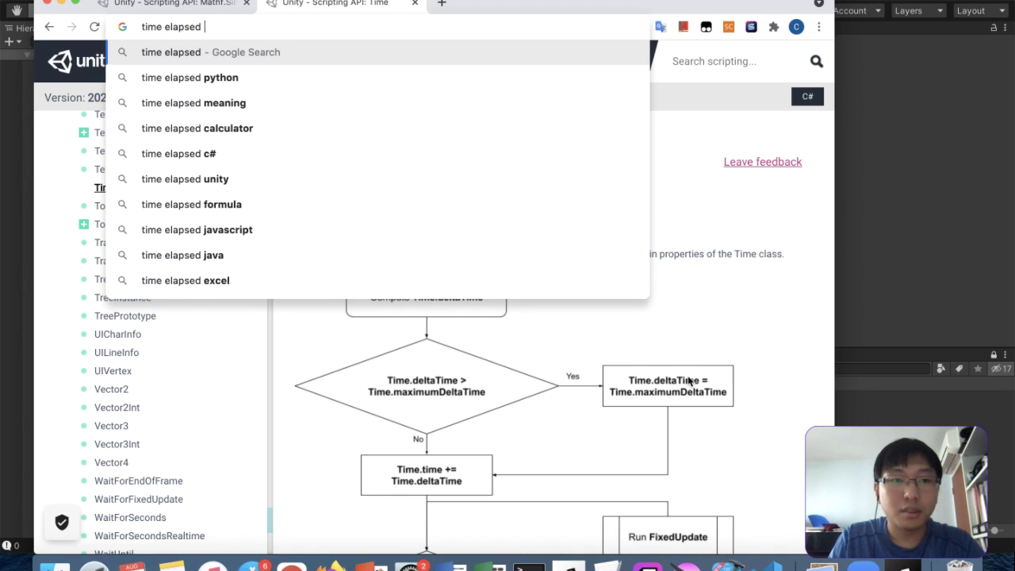
type("time.time unity")
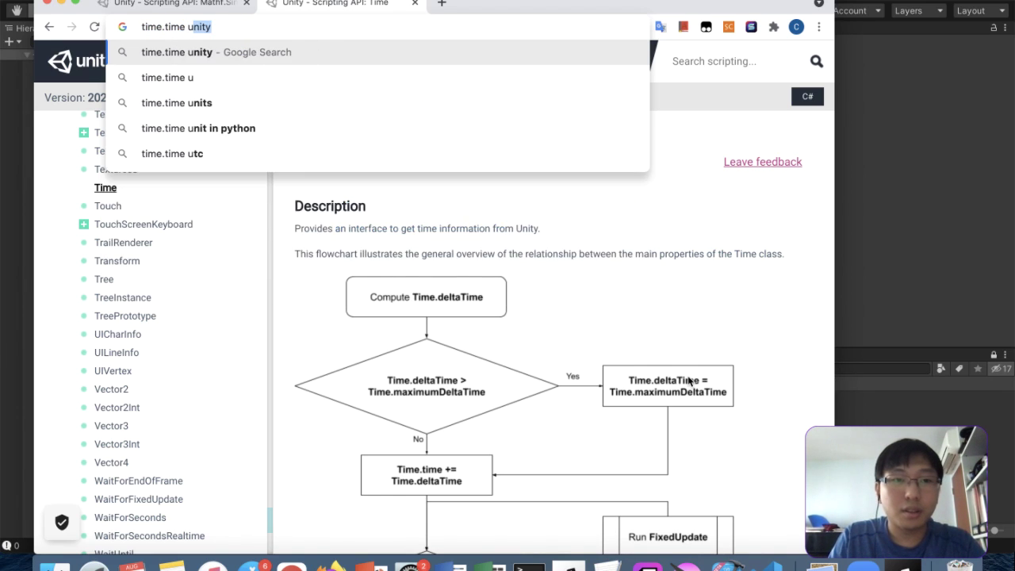
key("Return")
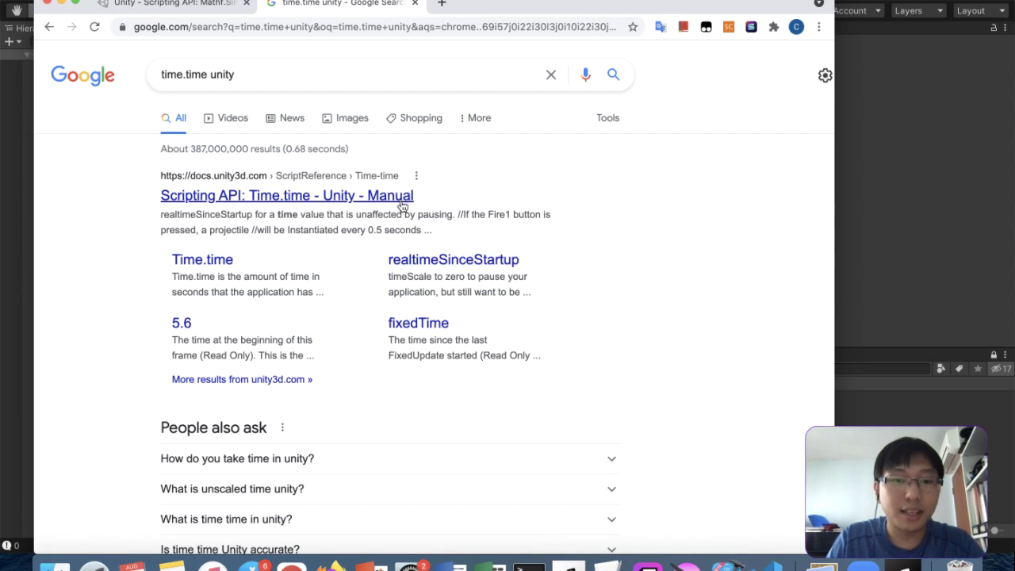
left_click(403, 198)
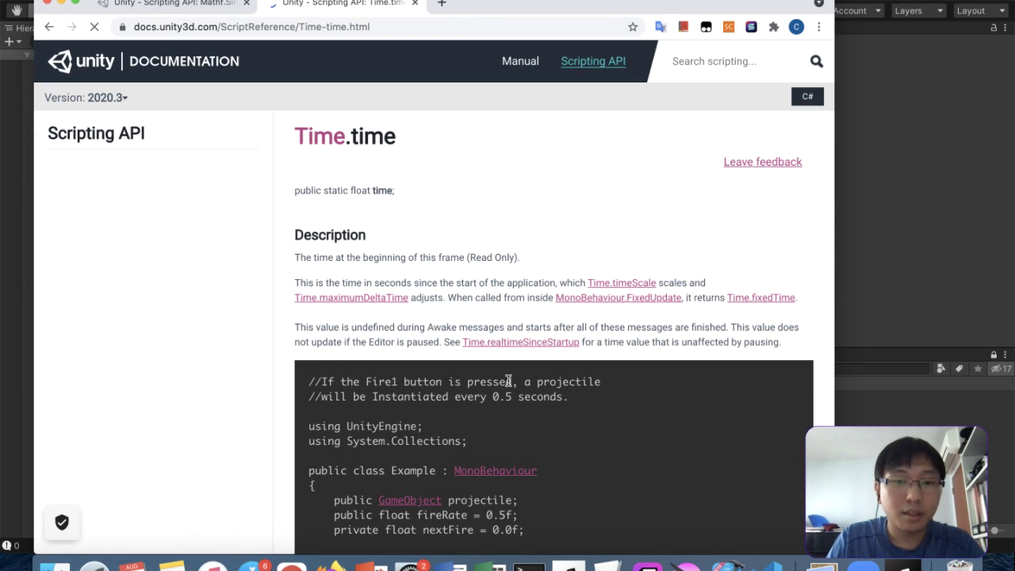
scroll(509, 381, "down", 5)
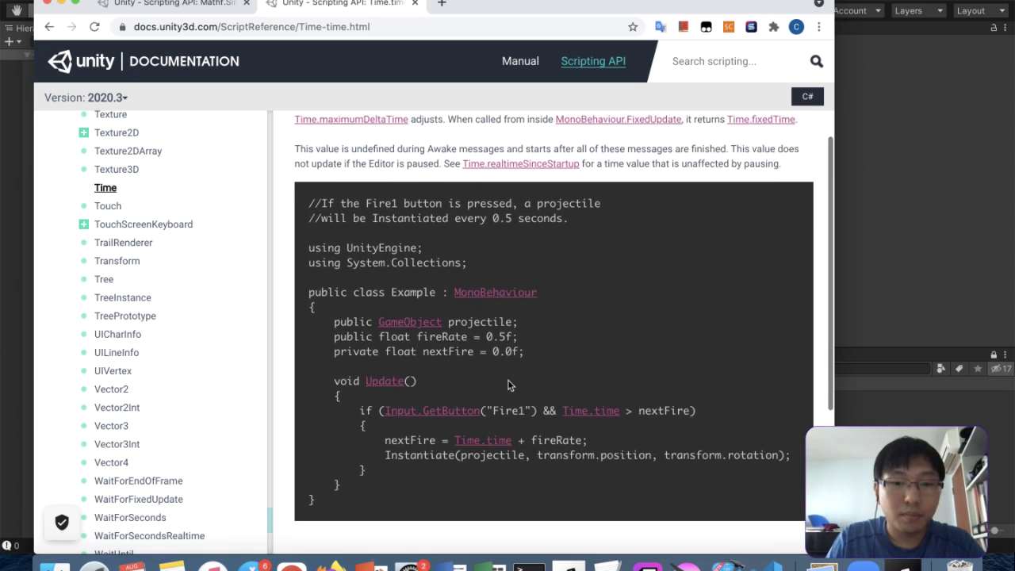
scroll(509, 381, "up", 4)
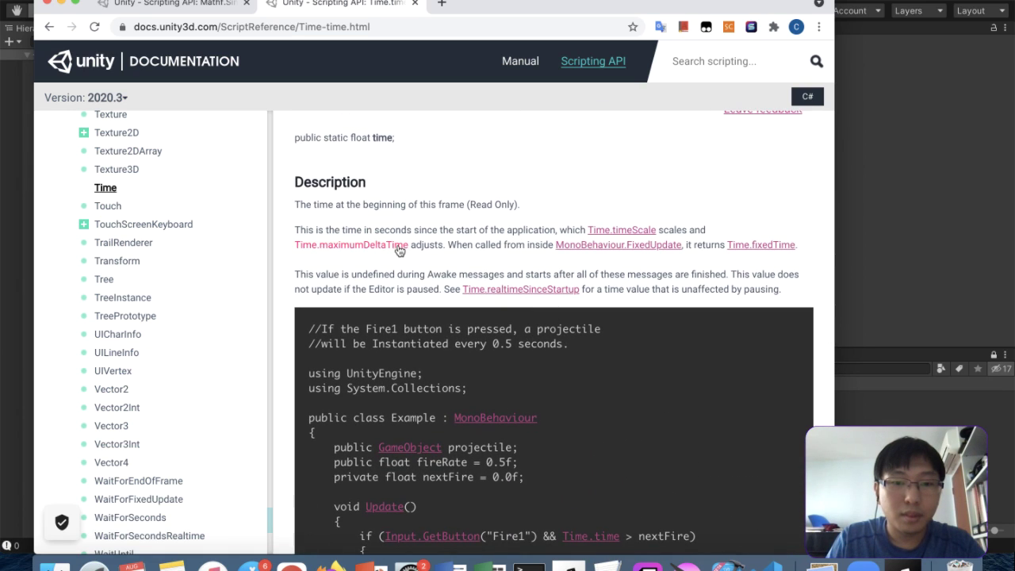
Switch to UpAndDown.cs in the code editor and replace Time.deltaTime with Time.time in the Mathf.Sin position line
key("ctrl+Up")
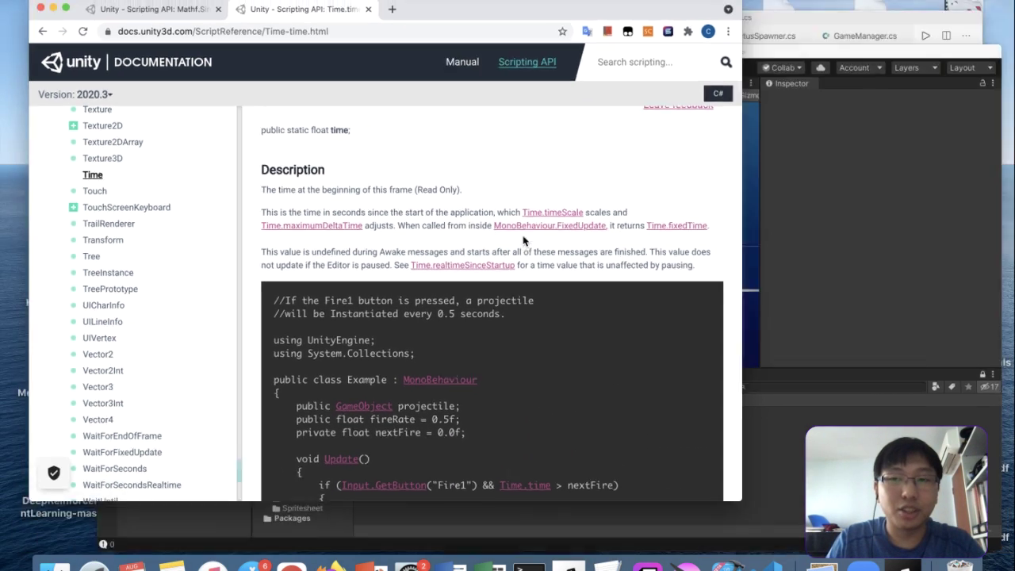
left_click(848, 127)
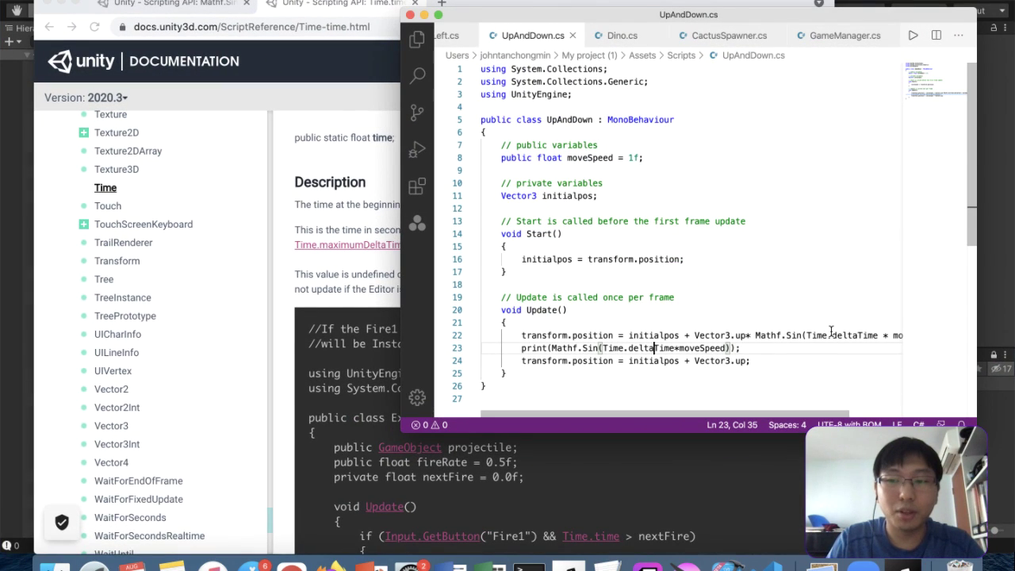
key("Delete")
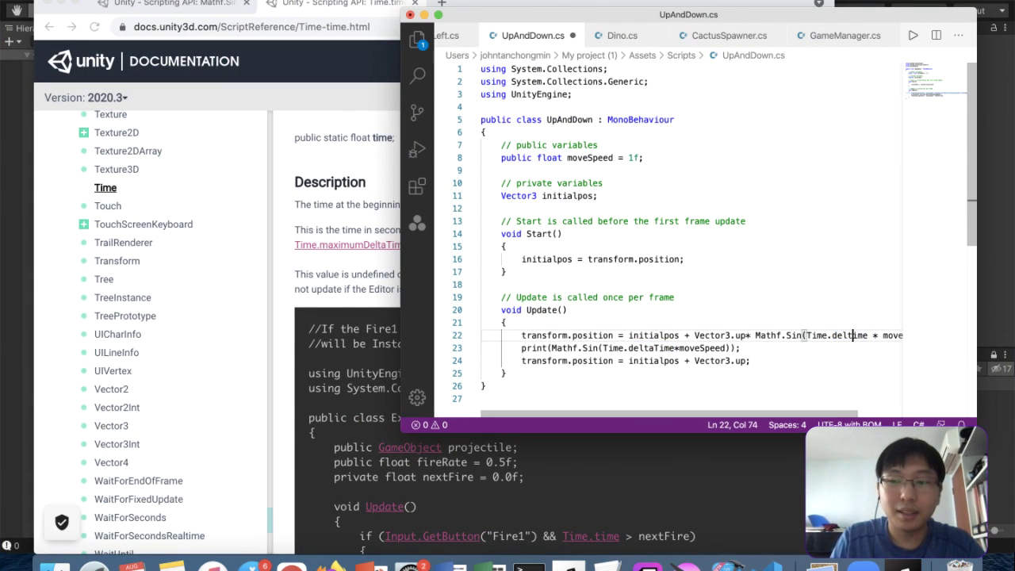
Delete the print statement and the second transform.position assignment from the Update method, and save the script
left_click_drag(802, 350, 439, 361)
key("shift+Up")
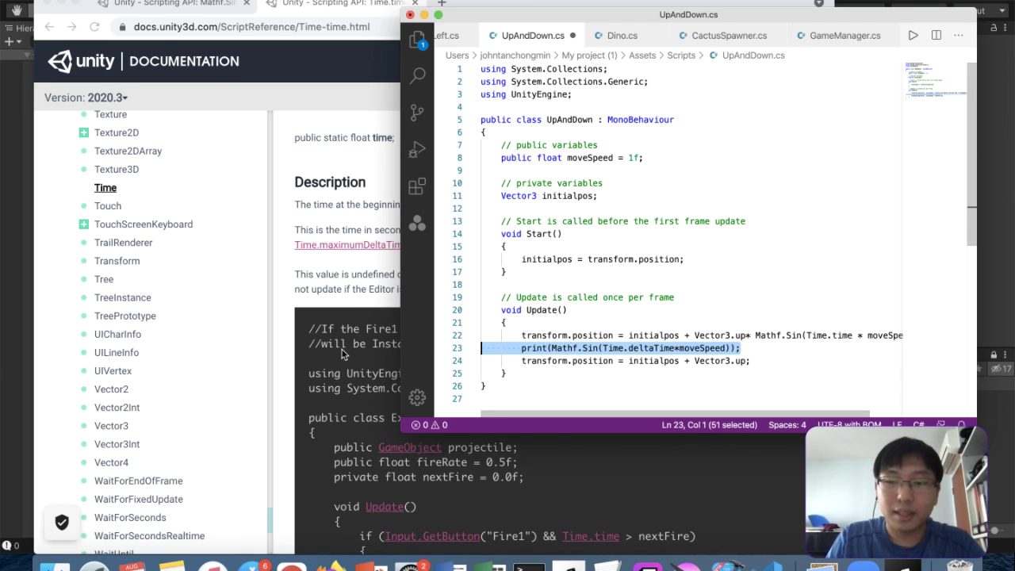
key("BackSpace")
key("BackSpace")
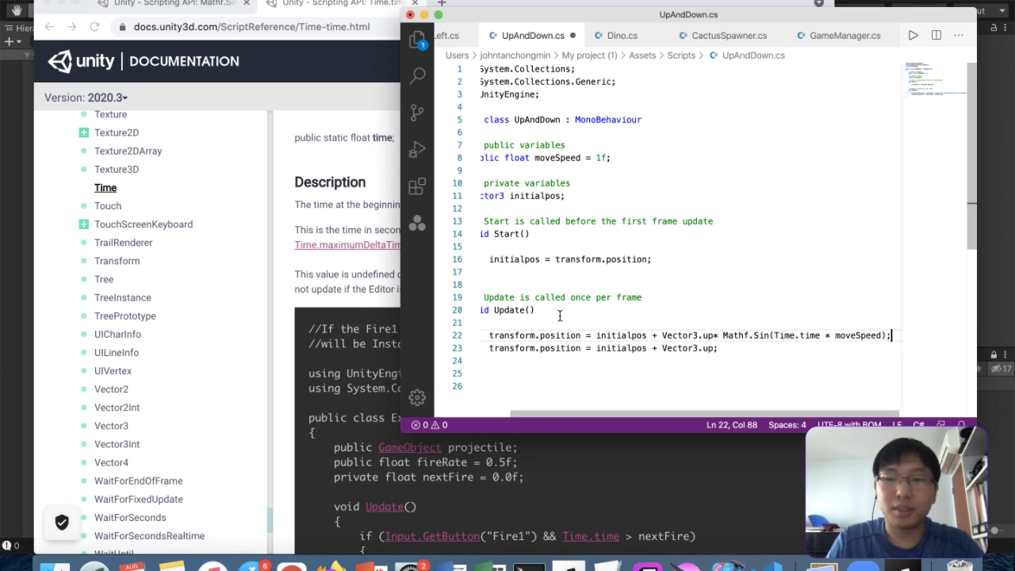
scroll(560, 315, "left", 2)
key("shift+Down")
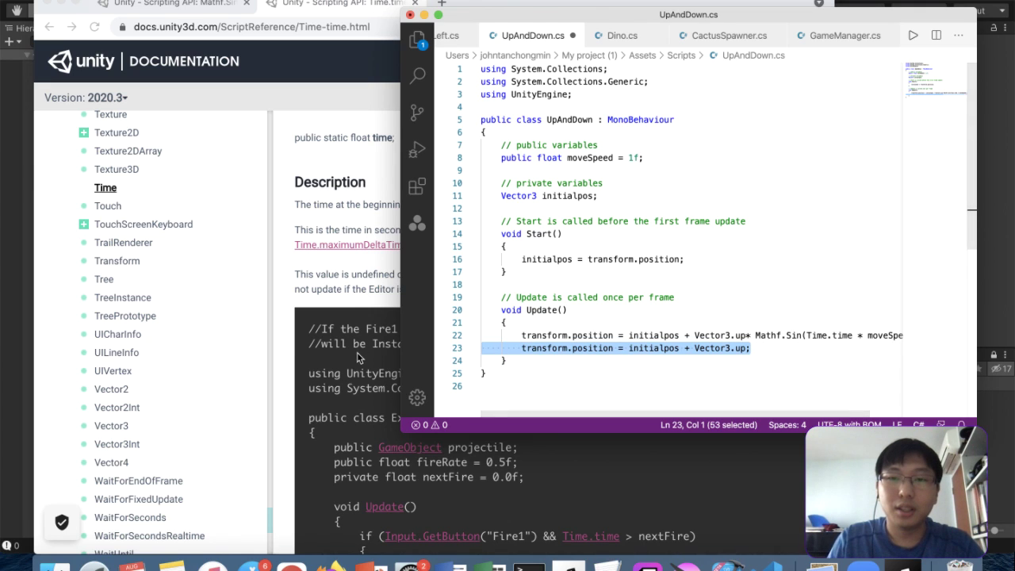
key("BackSpace")
Switch to Unity, review the Bird object's Up And Down (Script) component, and run the game
key("ctrl+Up")
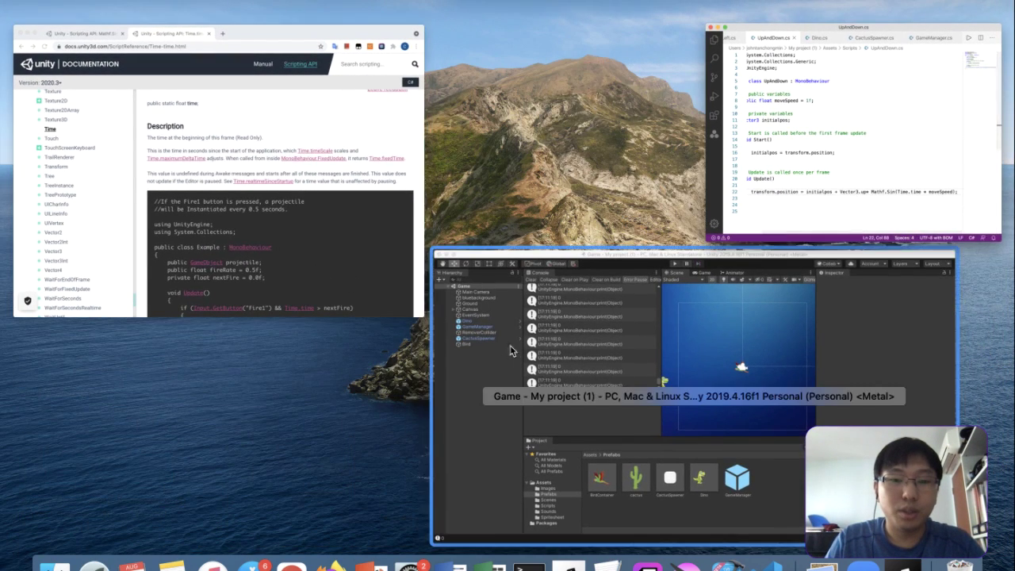
left_click(476, 285)
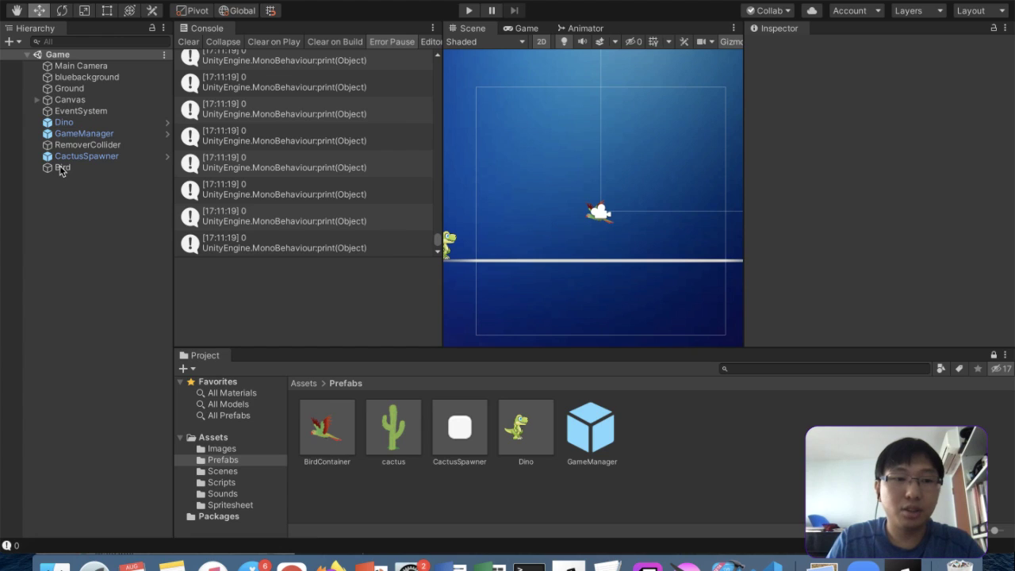
left_click(107, 169)
left_click(883, 293)
scroll(884, 277, "down", 10)
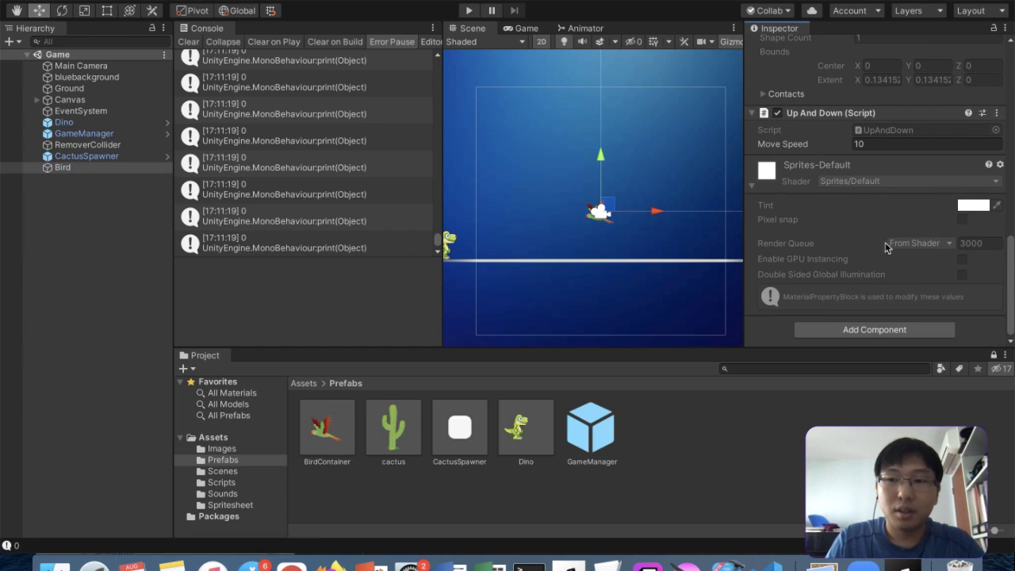
left_click(468, 11)
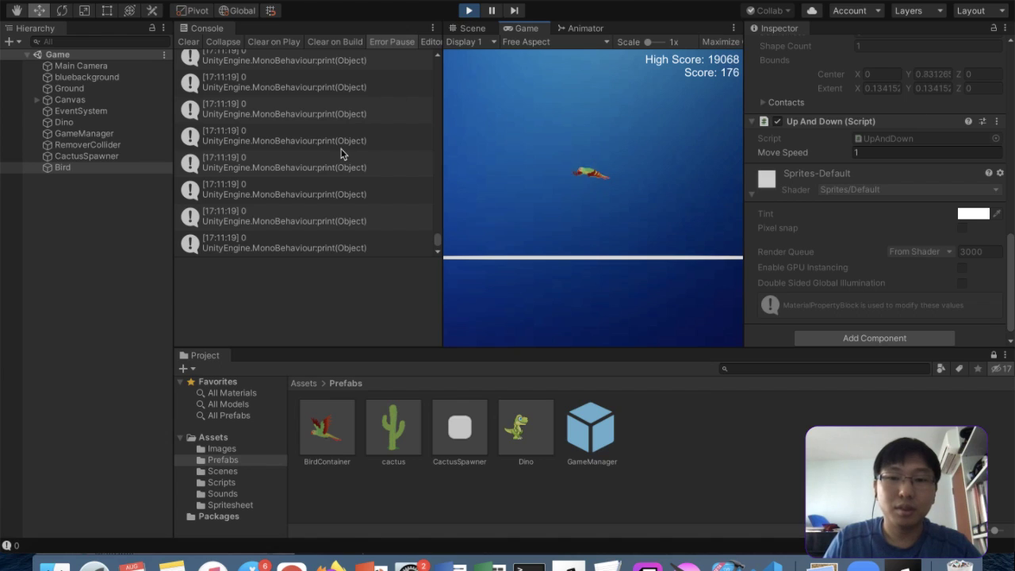
Widen the game view to watch the bird and dino in motion, and stop the game from the Scene view
left_click_drag(445, 175, 249, 190)
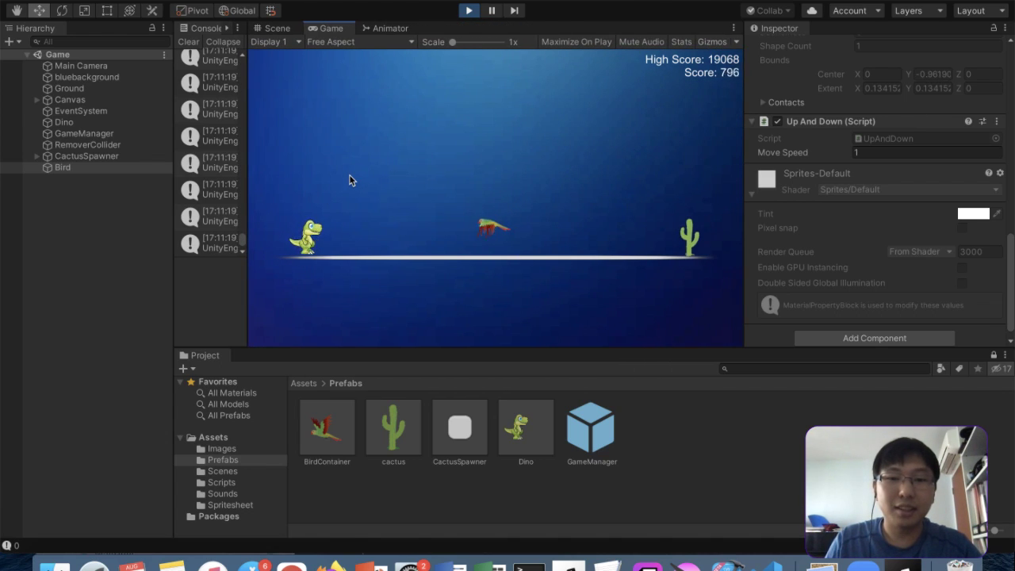
key("space")
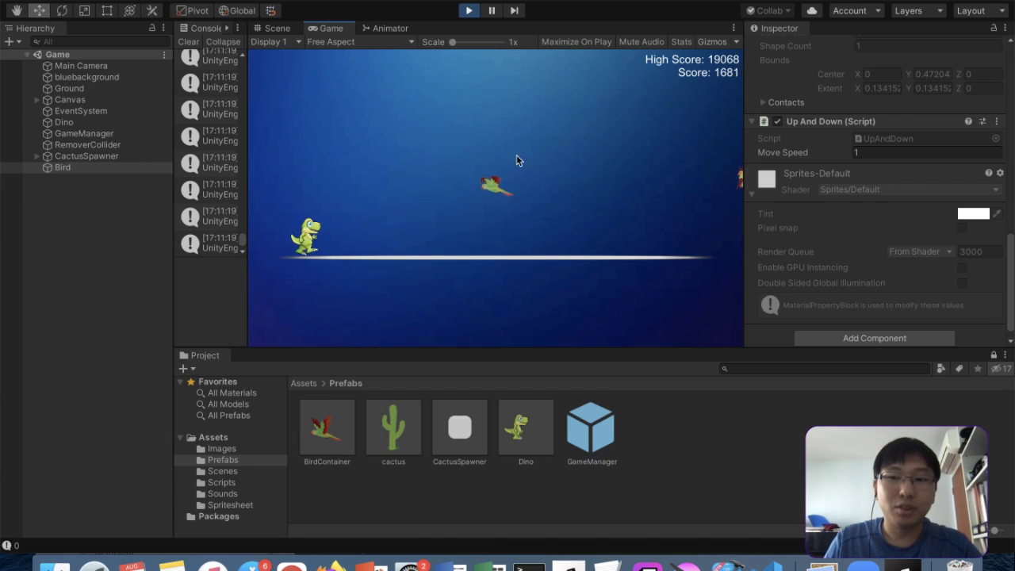
left_click_drag(743, 99, 822, 99)
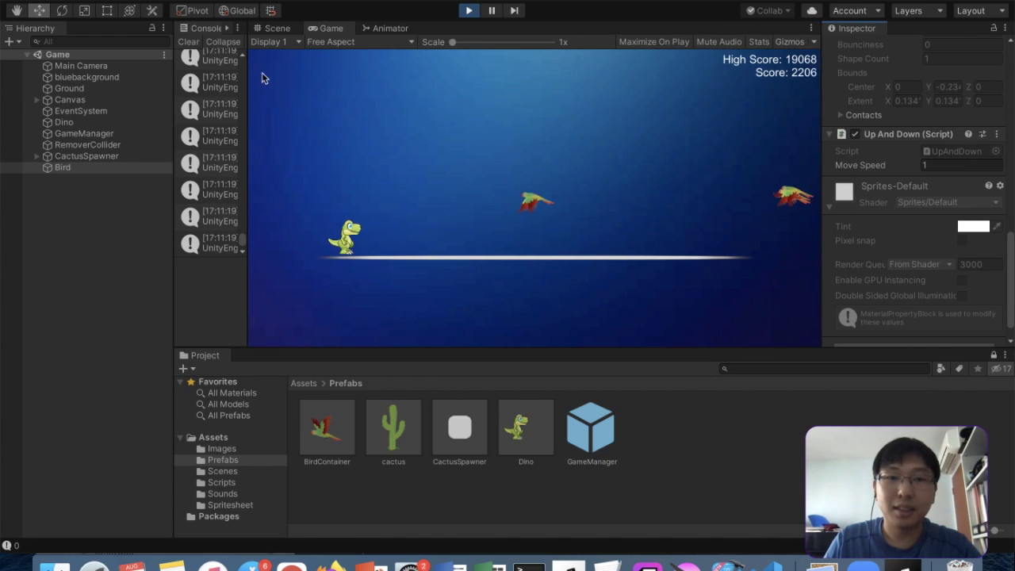
left_click(273, 28)
left_click(671, 248)
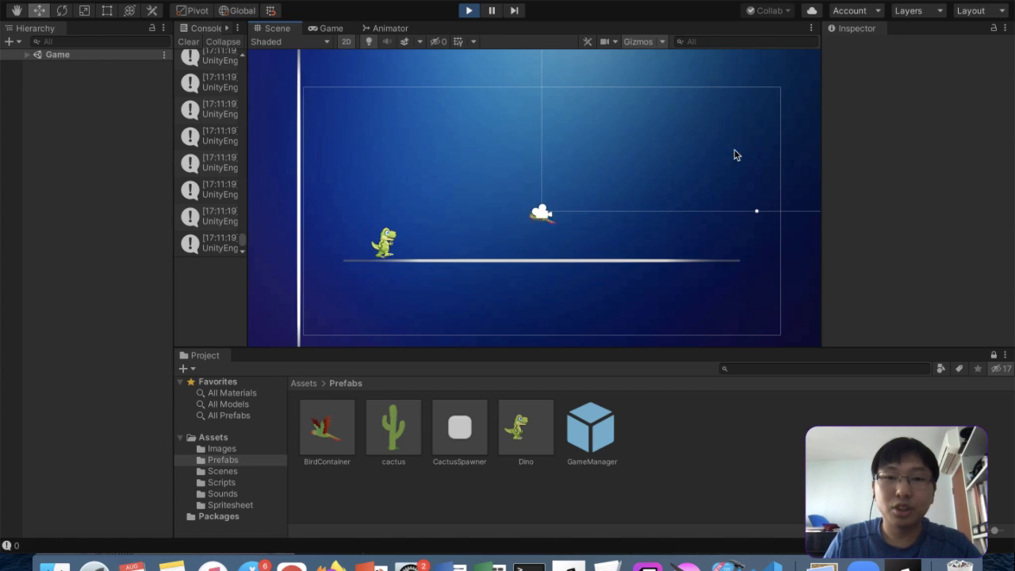
left_click(468, 11)
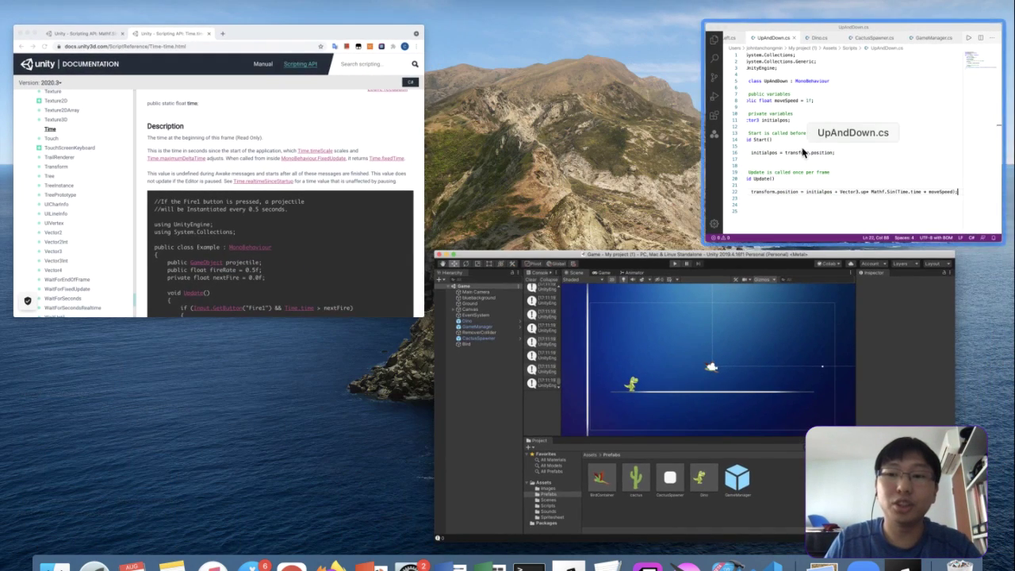
Switch to UpAndDown.cs in the code editor and review the full transform.position line in Update
left_click(802, 152)
left_click_drag(484, 337, 906, 336)
left_click(728, 345)
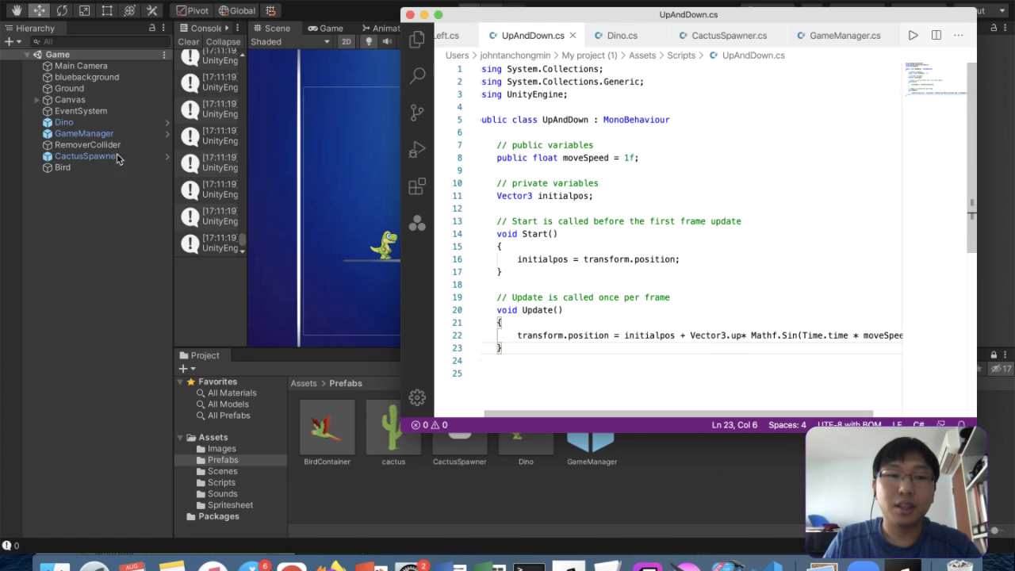
Return to Unity and delete the Bird object from the Game scene
left_click(75, 168)
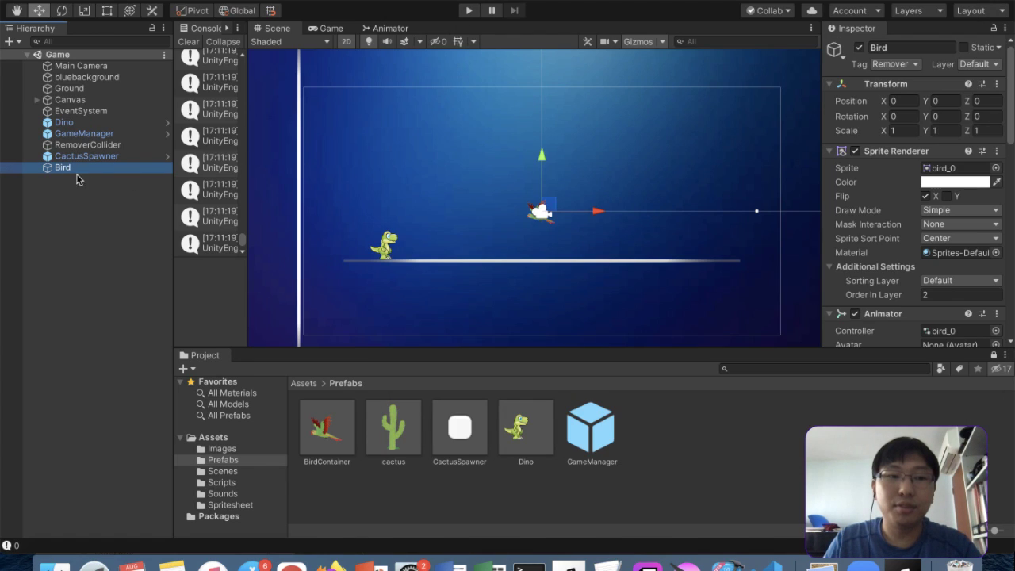
right_click(97, 170)
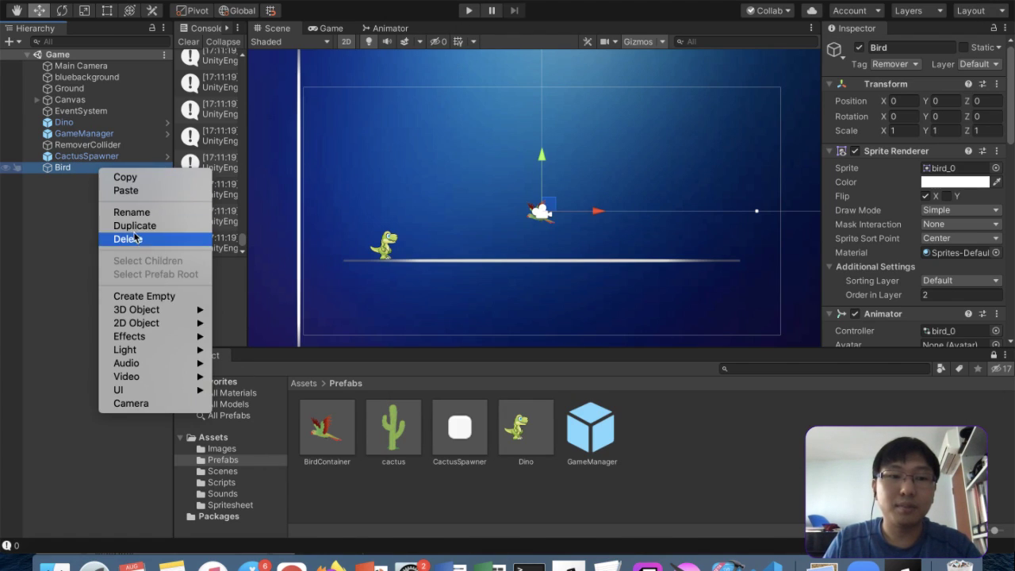
left_click(132, 236)
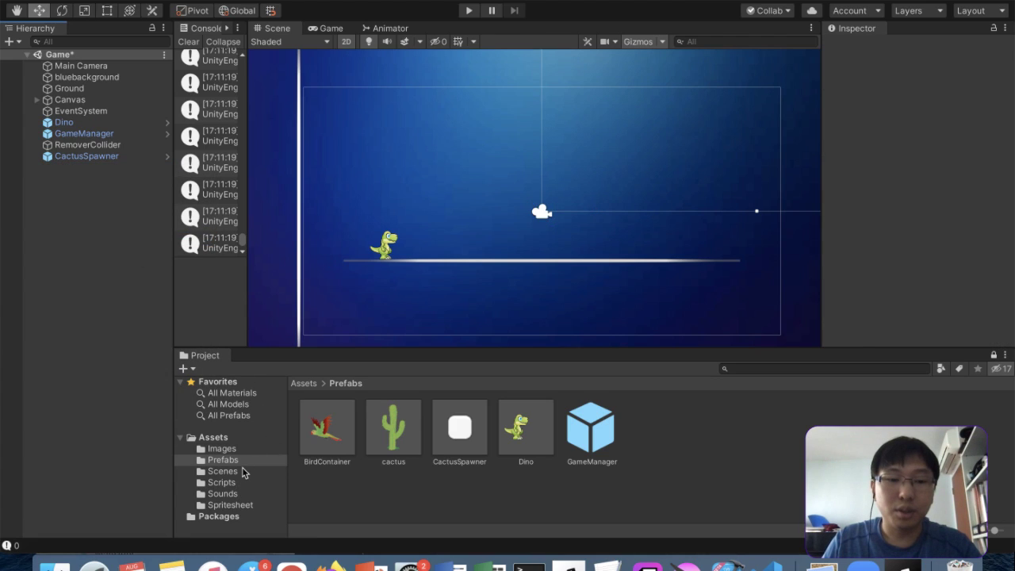
Open the BirdContainer prefab and examine its components and its child Bird's Up And Down (Script) component
left_click(346, 446)
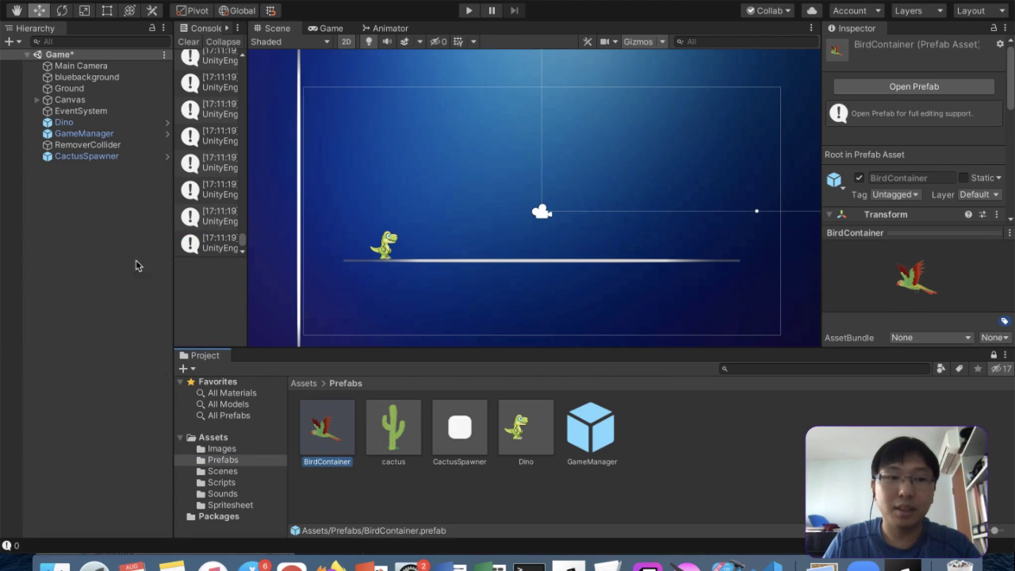
double_click(346, 454)
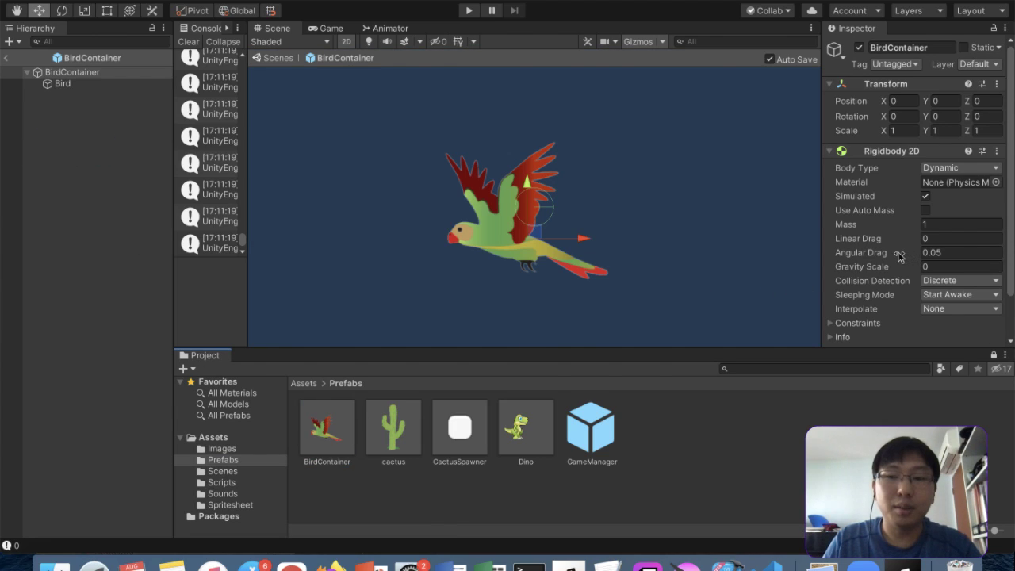
scroll(900, 256, "down", 3)
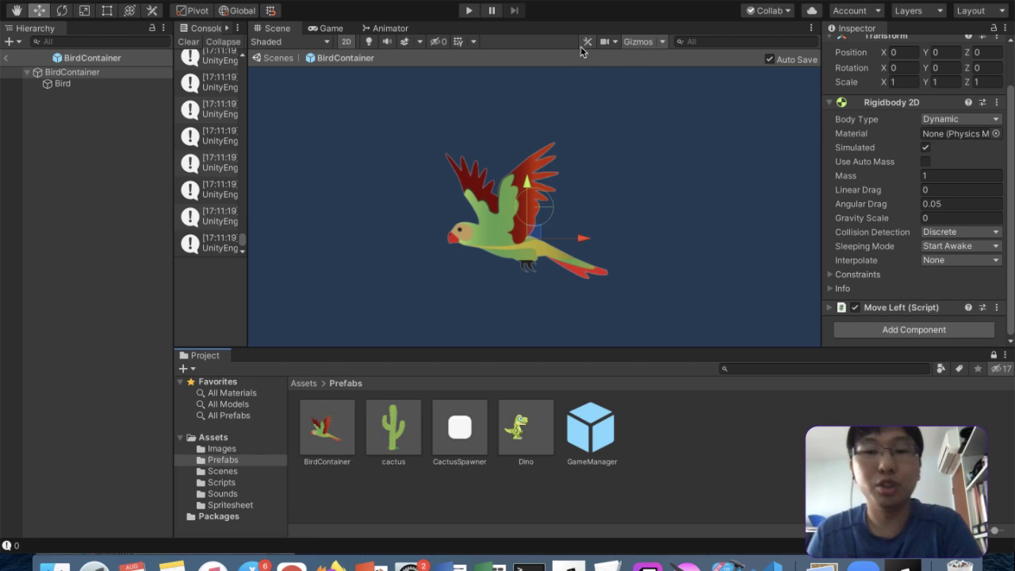
left_click(62, 83)
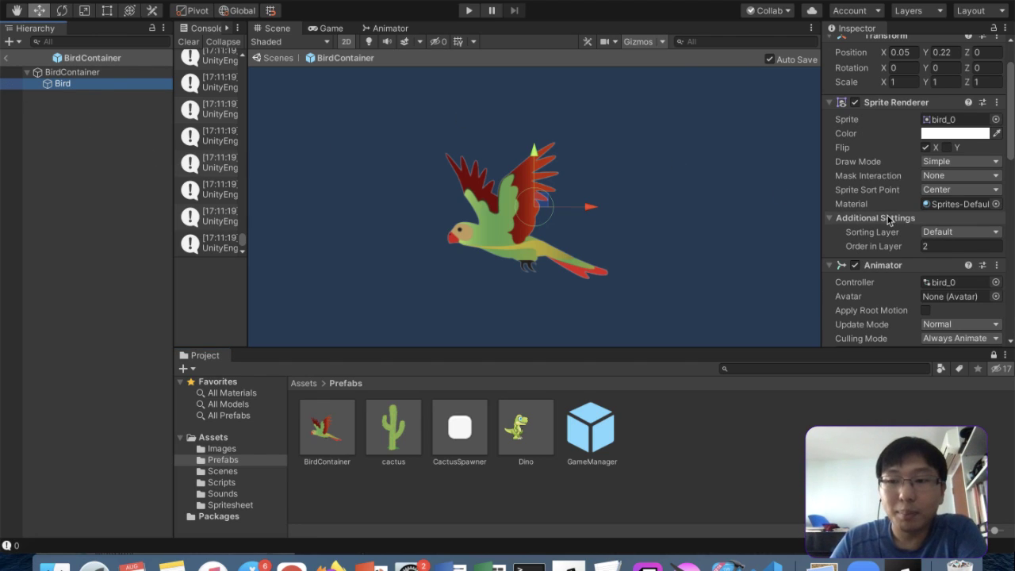
scroll(888, 220, "down", 6)
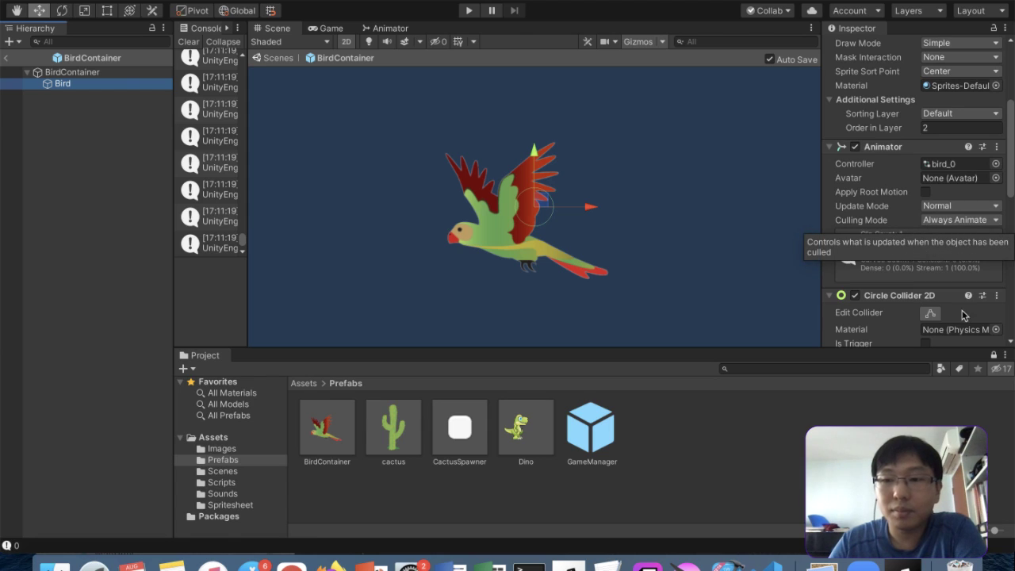
scroll(965, 314, "down", 6)
scroll(966, 314, "down", 4)
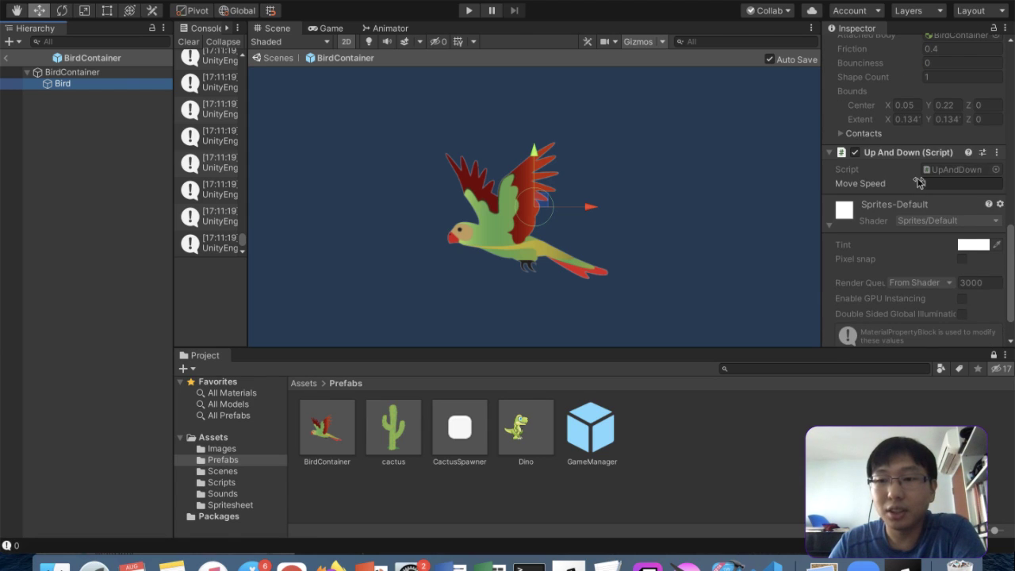
scroll(918, 182, "up", 3)
Switch to the code editor and compare the movement code in MoveLeft.cs with that in UpAndDown.cs
key("ctrl+Up")
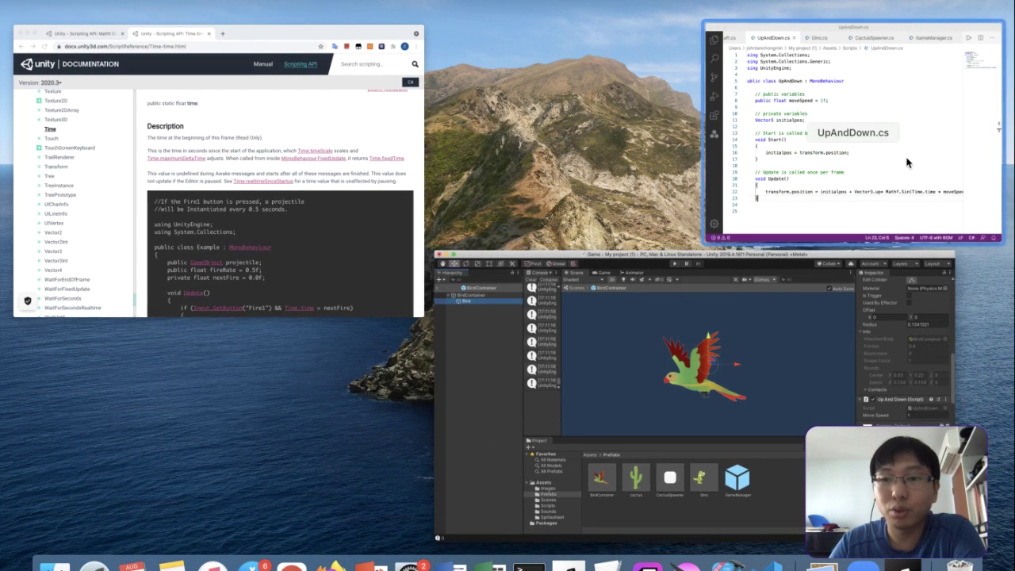
left_click(833, 127)
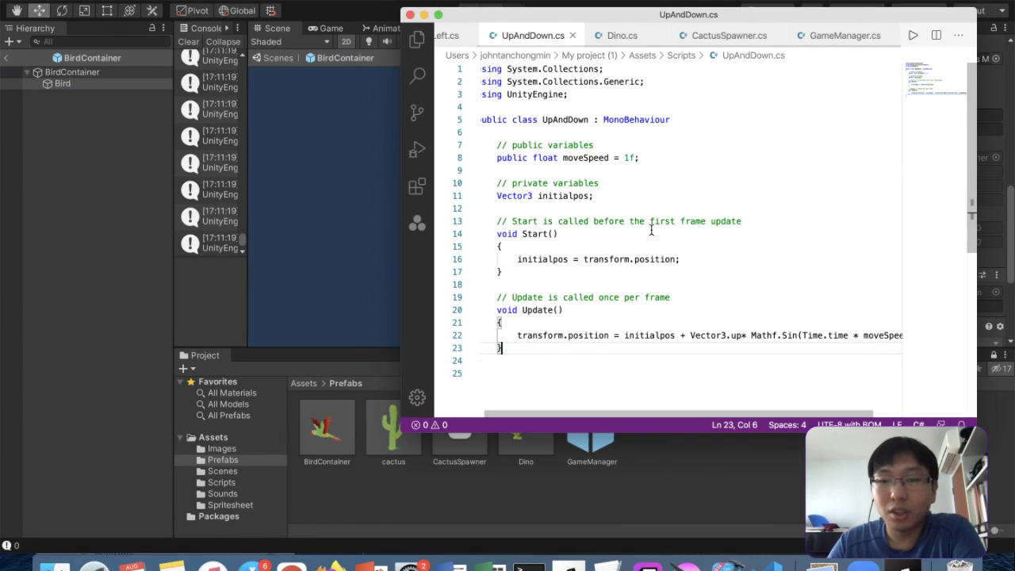
scroll(651, 230, "left", 1)
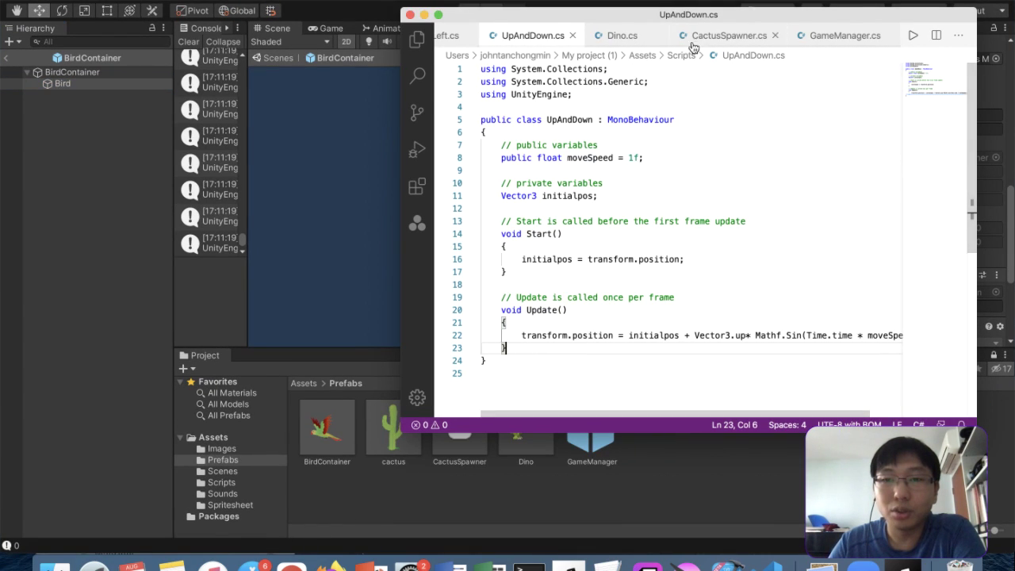
left_click(448, 36)
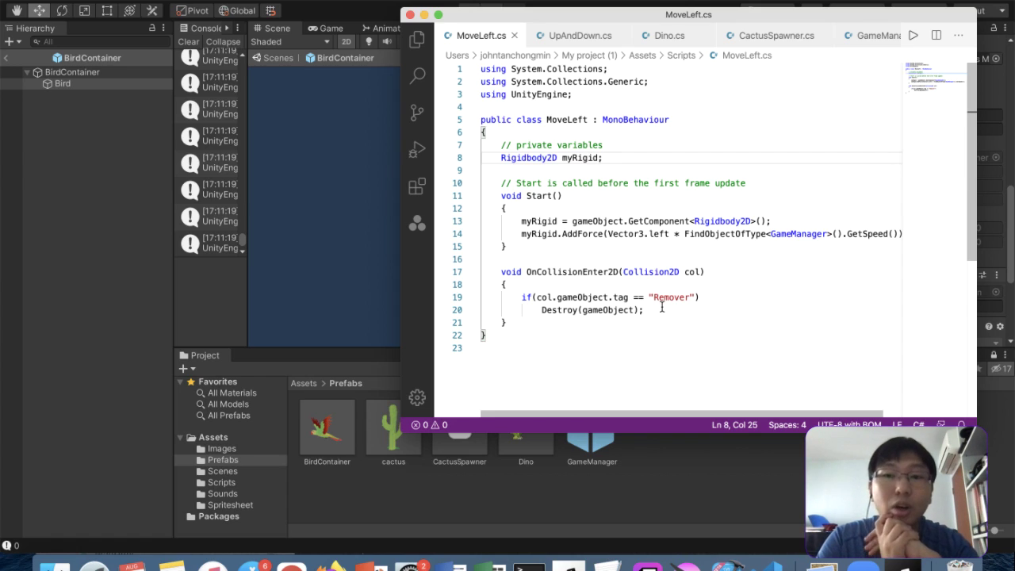
left_click(595, 36)
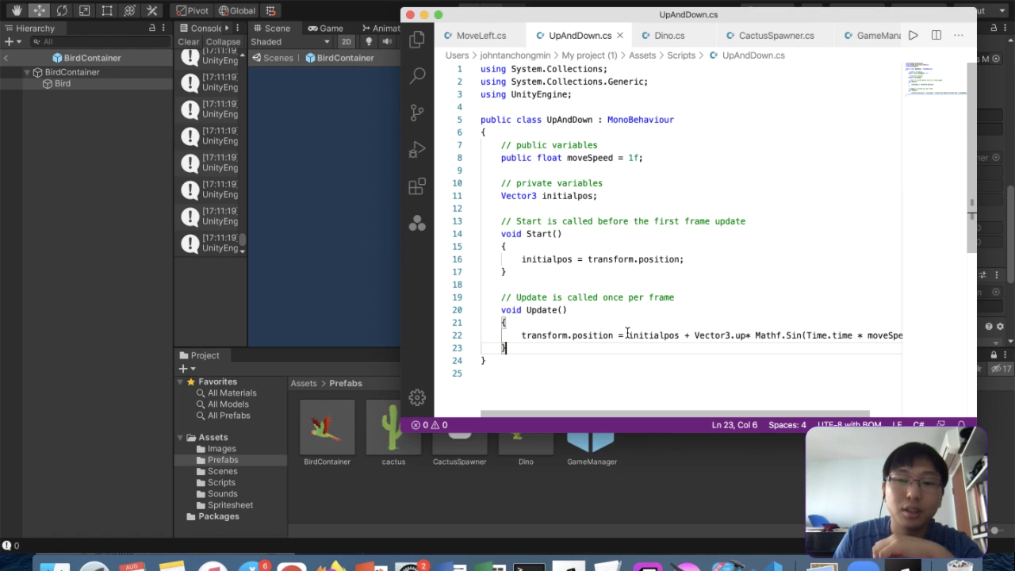
In Update's transform.position line, replace initialpos with the start of a new Vector3 whose x component is transform.position.x
left_click_drag(630, 334, 680, 334)
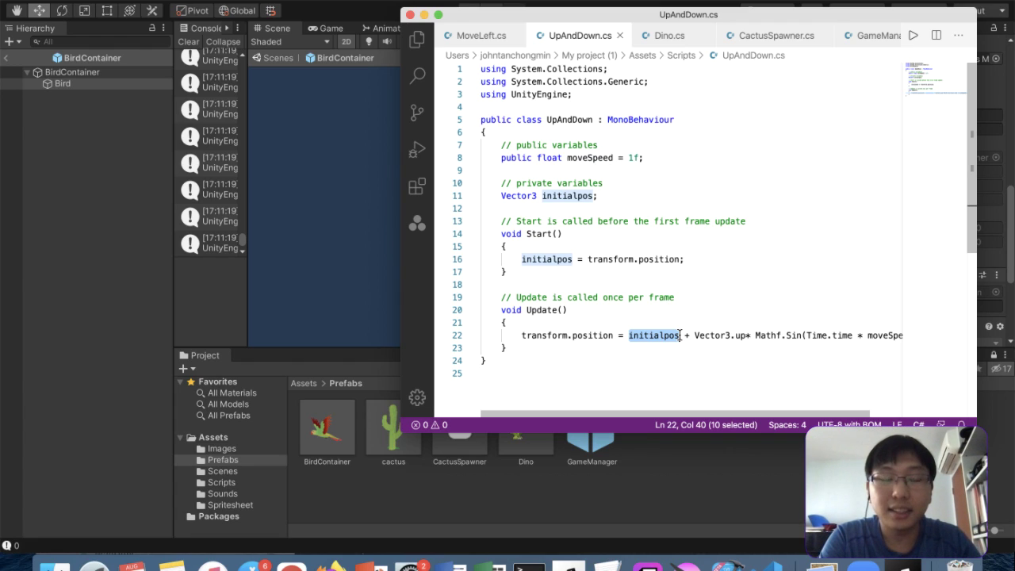
key("BackSpace")
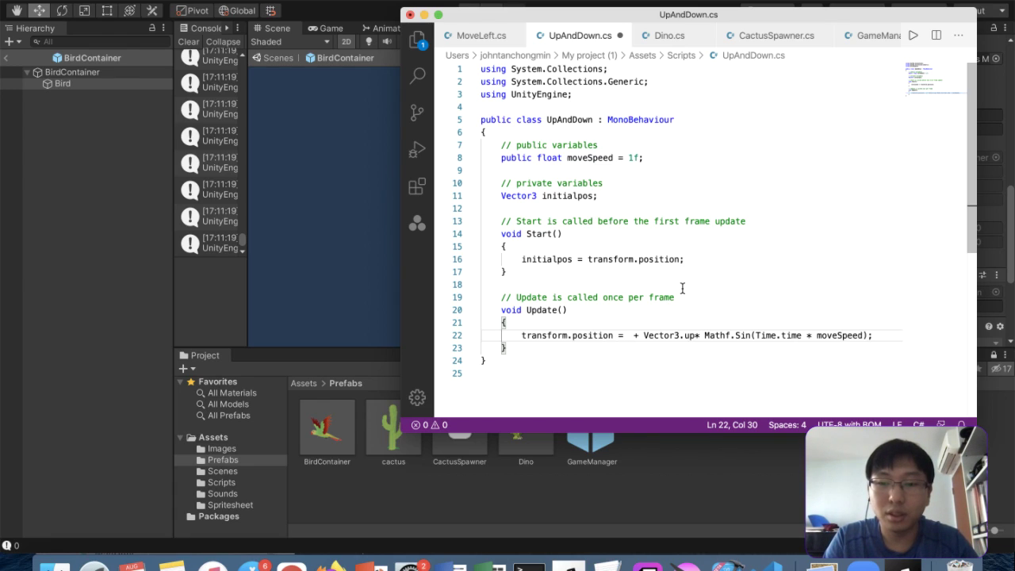
type("new")
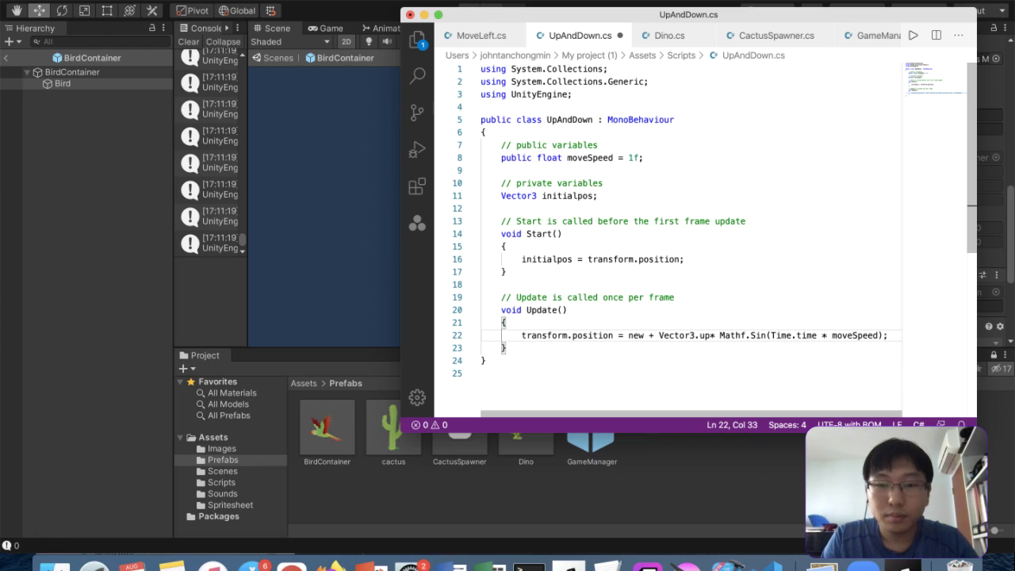
key("BackSpace")
key("BackSpace")
key("BackSpace")
type("new Ve")
type("ctor3(")
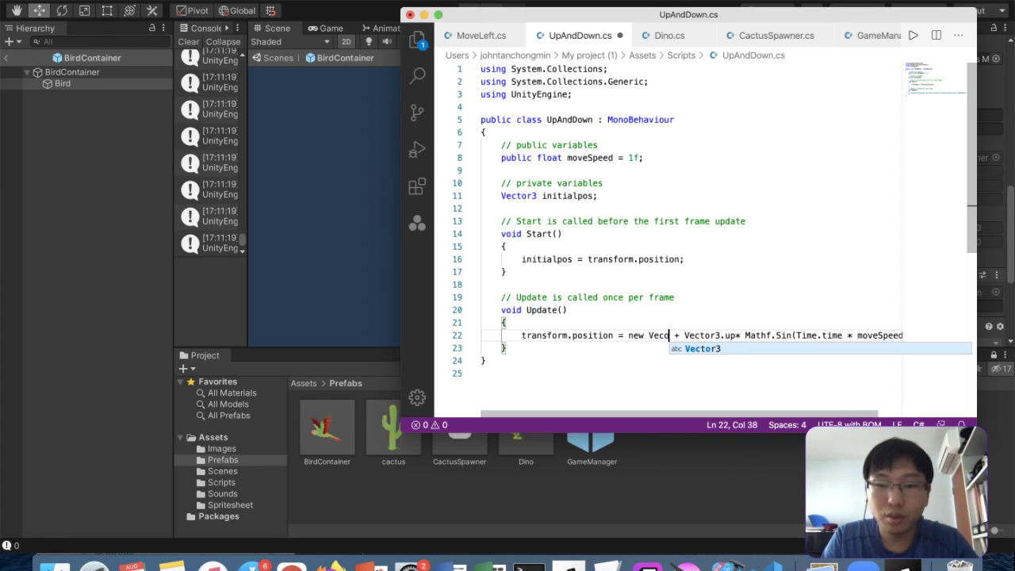
key("BackSpace")
type("transform.positio")
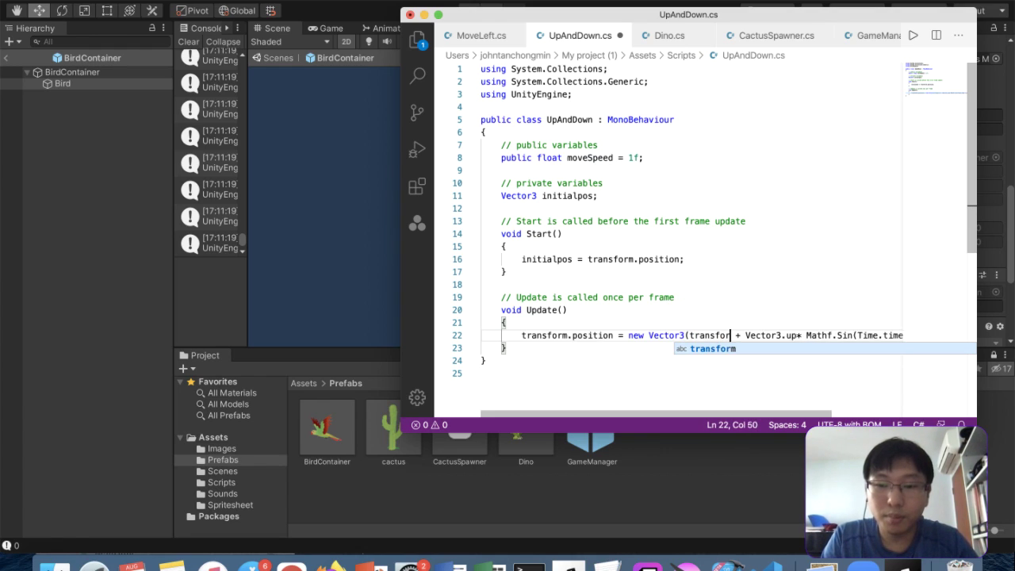
type("n.x,")
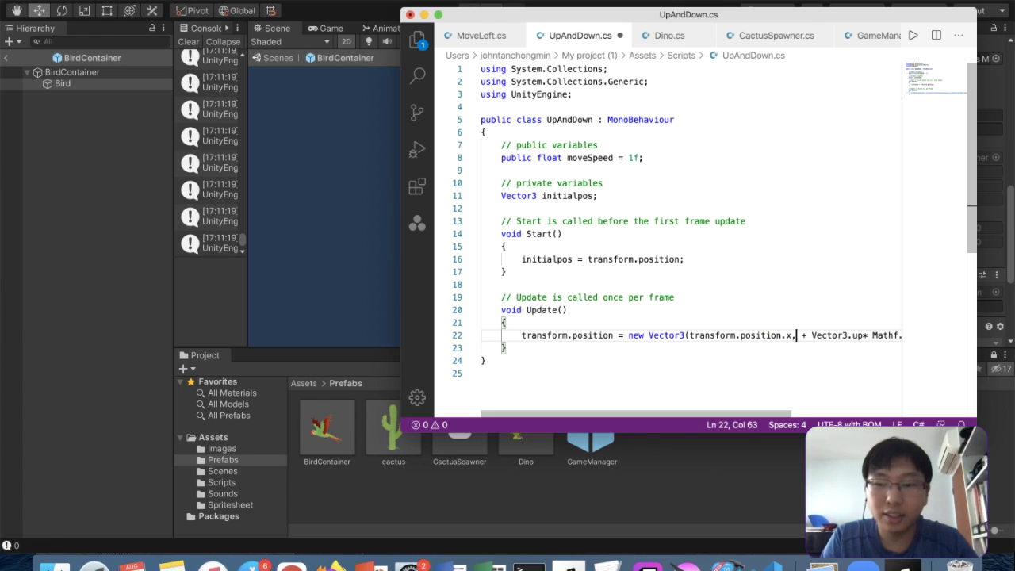
Enter initialpos.position.y as the start of the new Vector3's y component, ahead of the sine term
type("transfo")
key("BackSpace")
key("BackSpace")
key("BackSpace")
key("BackSpace")
key("BackSpace")
key("BackSpace")
key("BackSpace")
type("initialpos.")
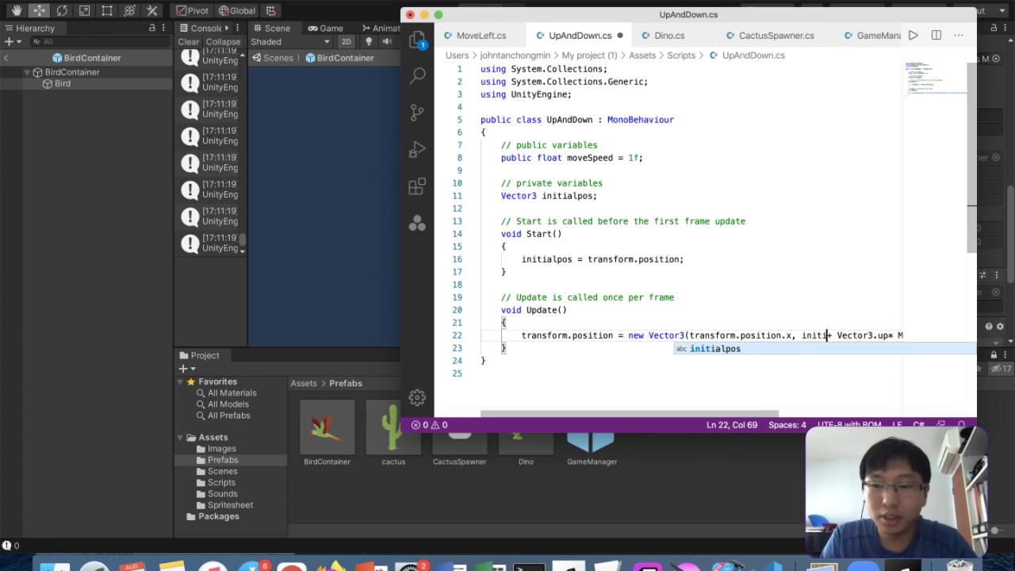
type("position.y")
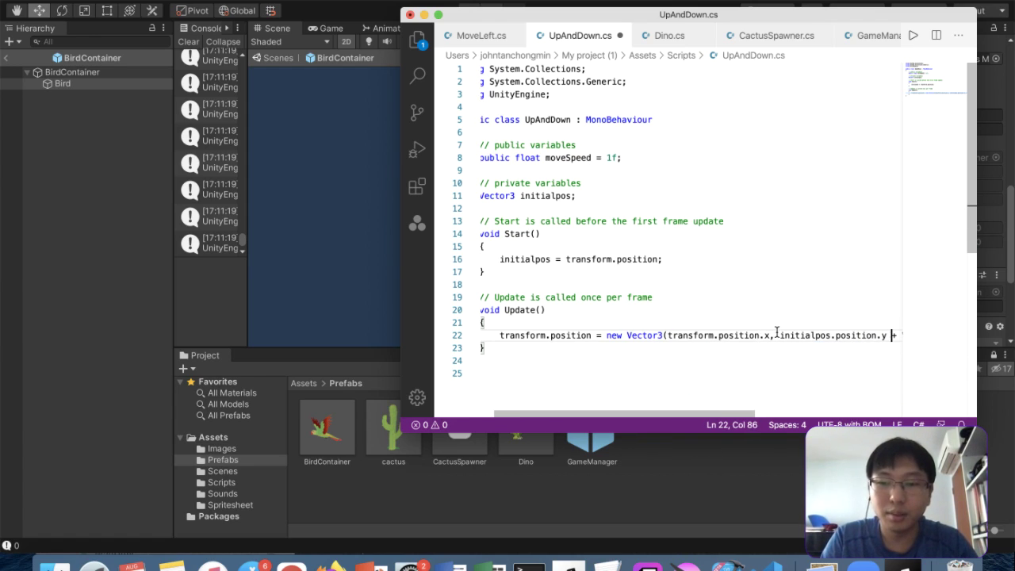
Widen the code editor window and complete the new Vector3 with 0 as its z component
left_click_drag(401, 430, 131, 514)
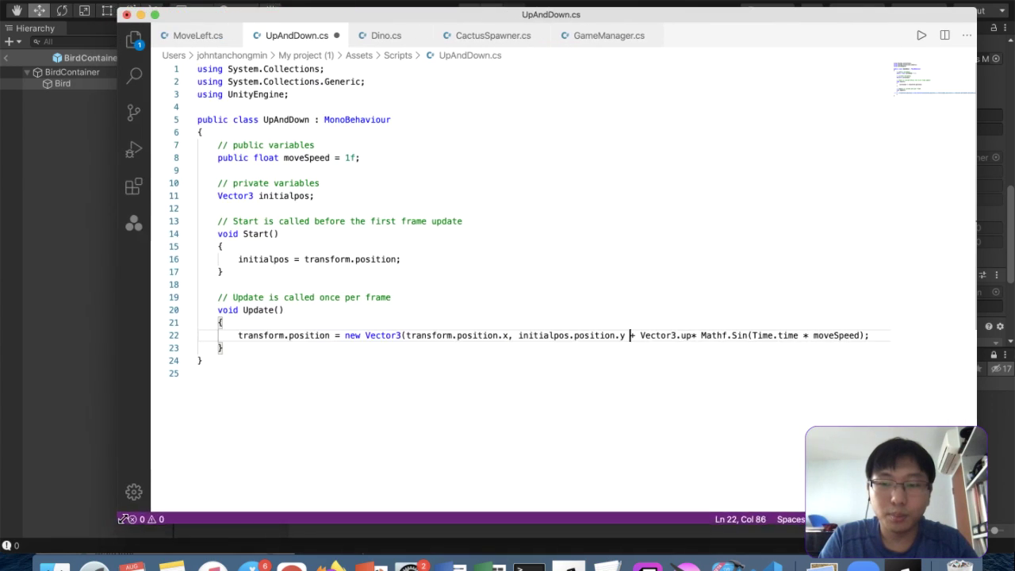
left_click(857, 335)
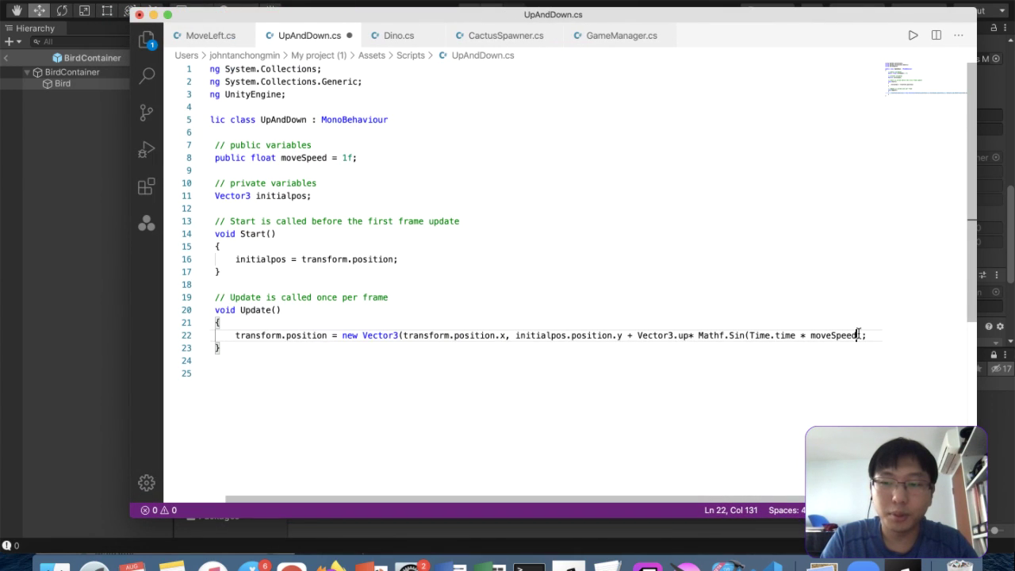
type("), 0)")
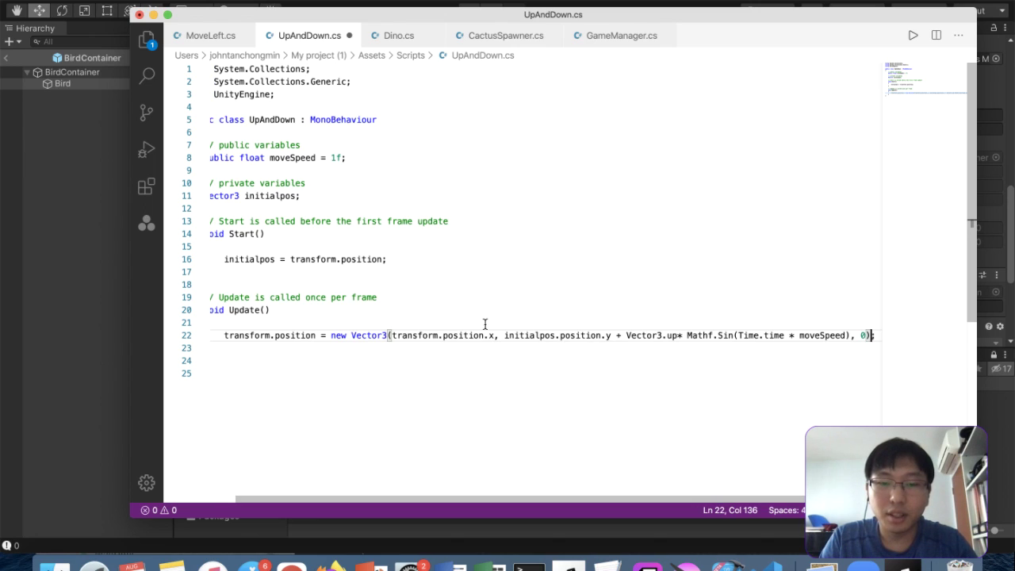
Save UpAndDown.cs with the rewritten transform.position line
left_click(504, 334)
key("ctrl+s")
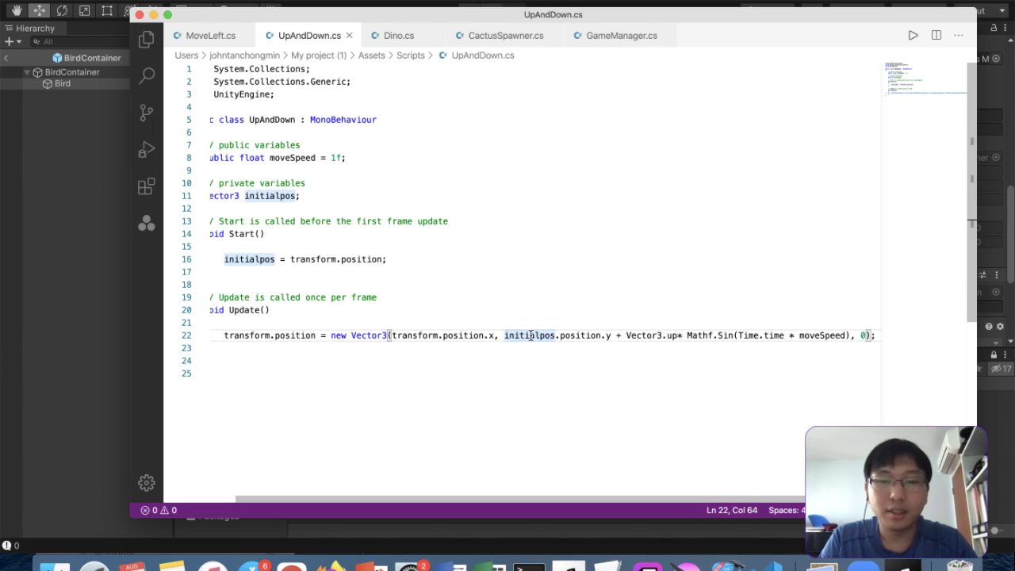
scroll(507, 339, "left", 2)
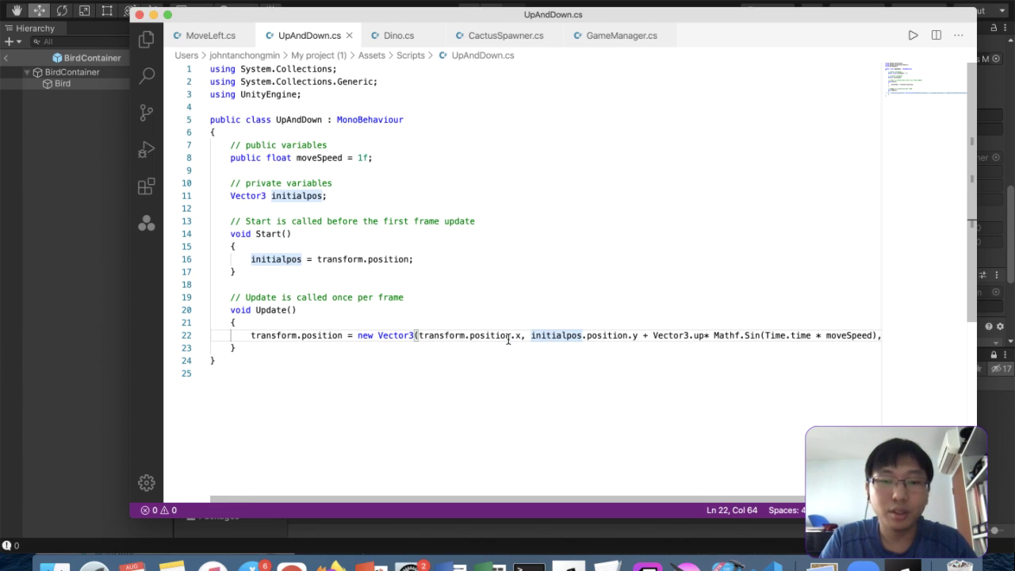
Switch to Unity, select the UpAndDown.cs compile error in the Console and widen the panel to read the full message
key("ctrl+Up")
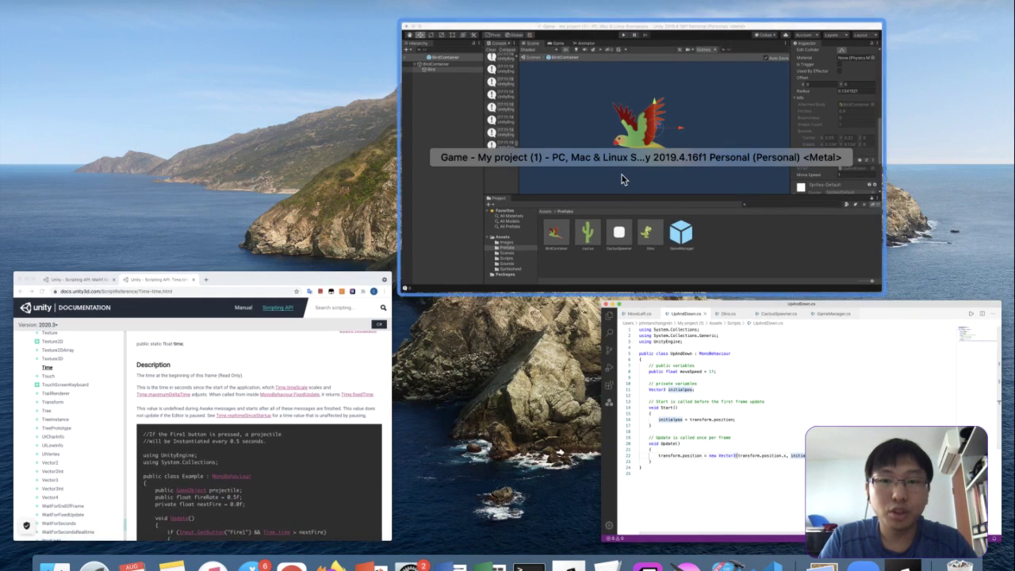
left_click(617, 162)
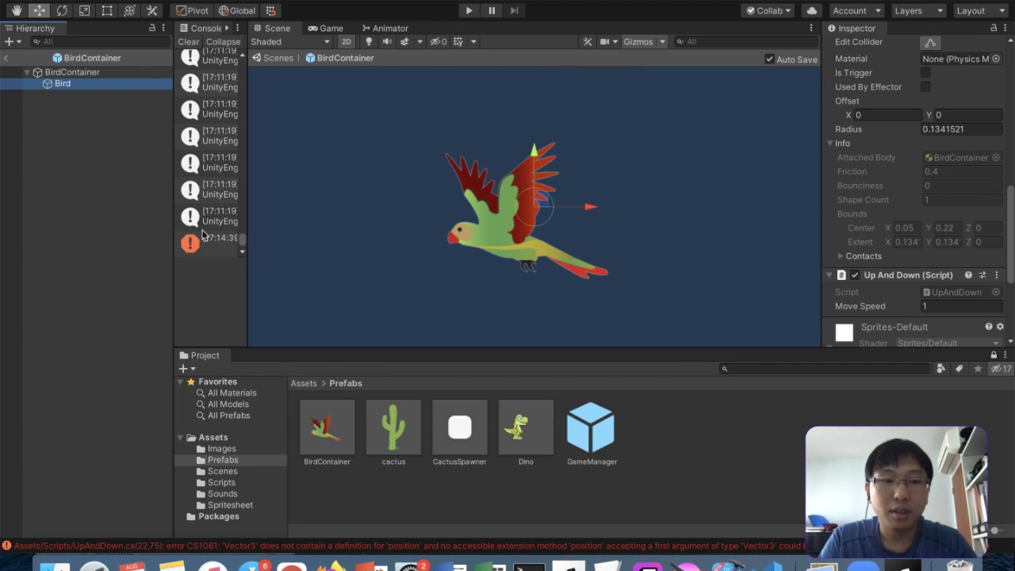
left_click(205, 247)
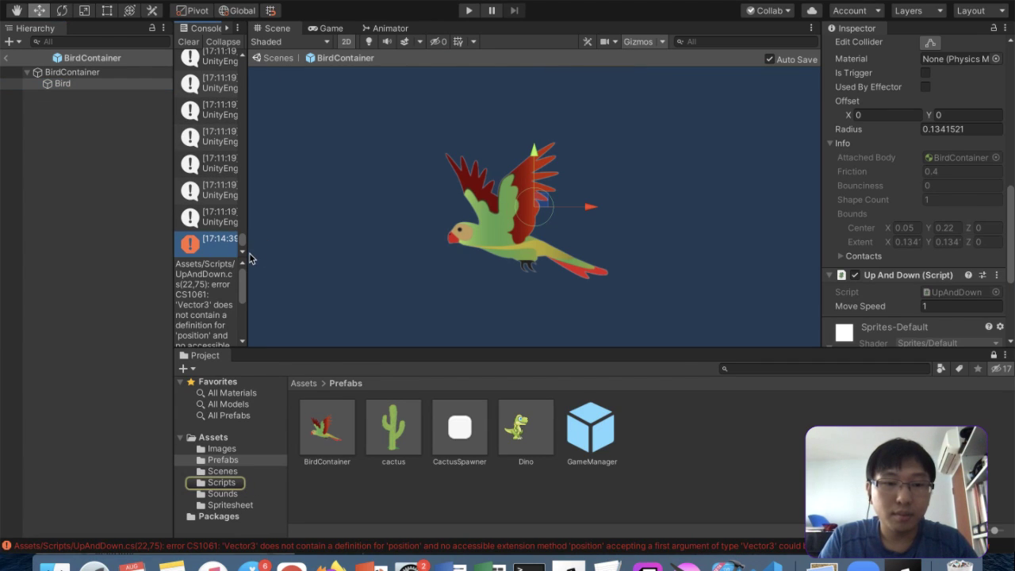
left_click_drag(249, 256, 334, 241)
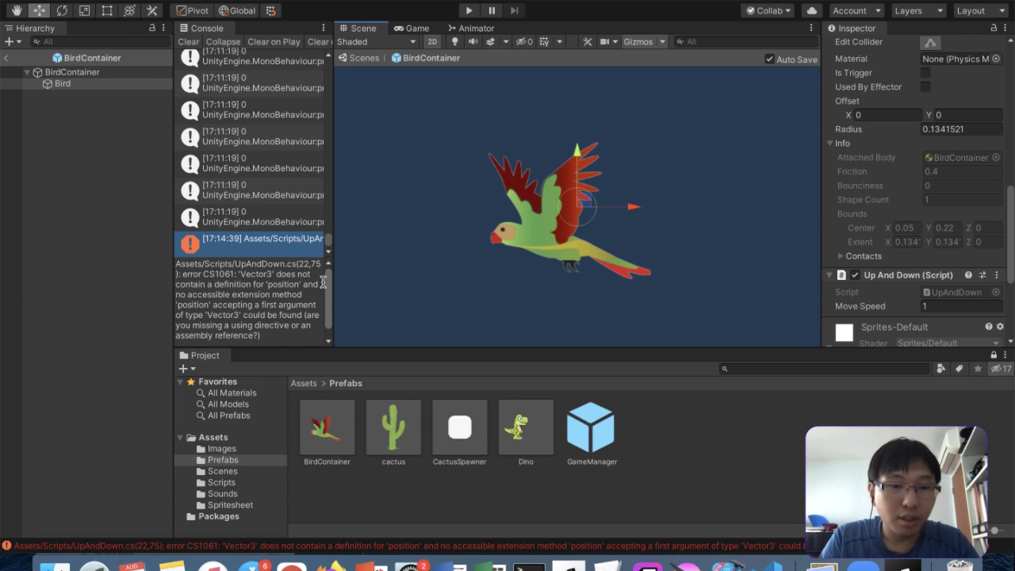
Switch to the code editor and check the declared type of initialpos in UpAndDown.cs
key("ctrl+Up")
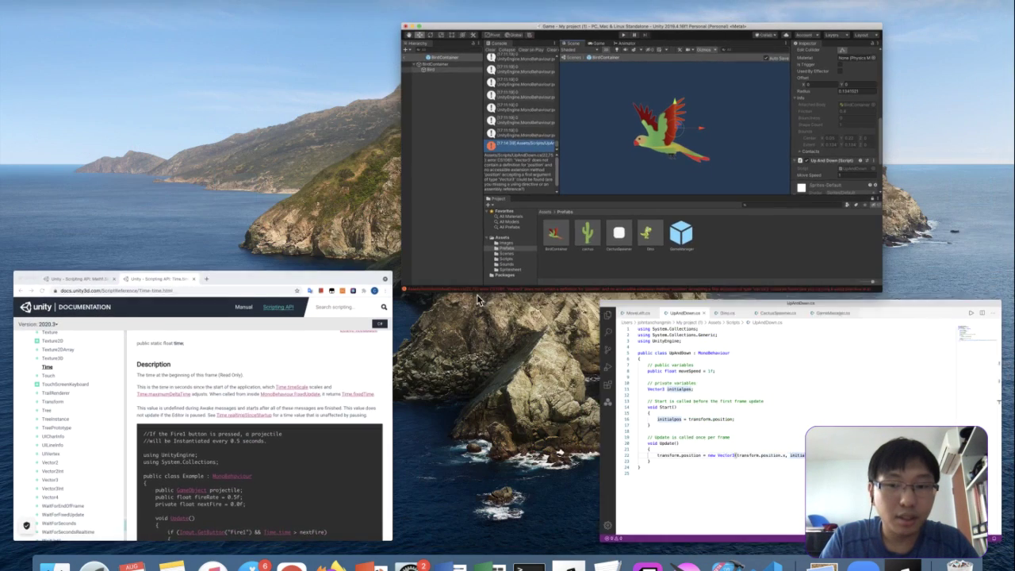
left_click(612, 354)
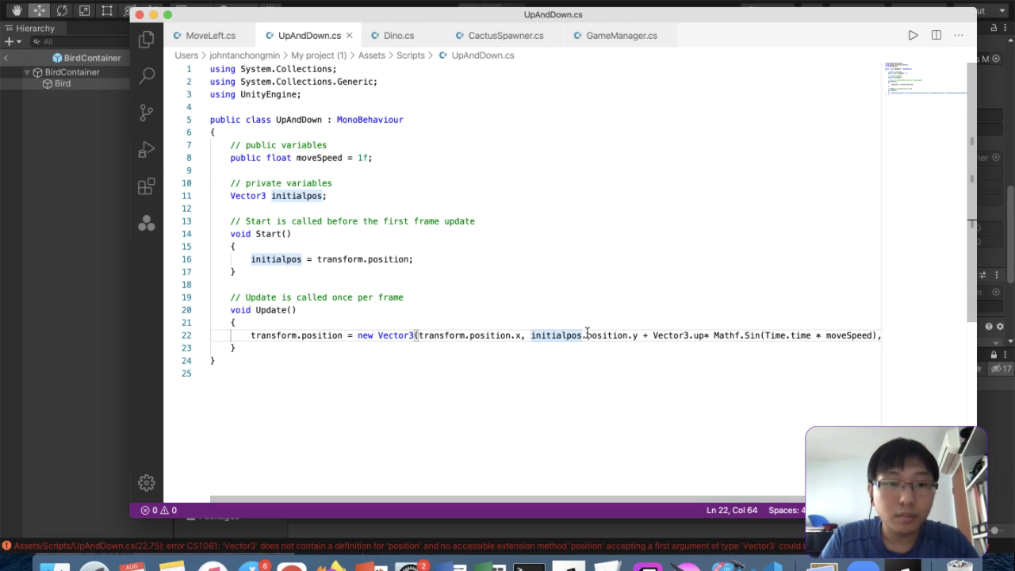
left_click_drag(266, 195, 240, 198)
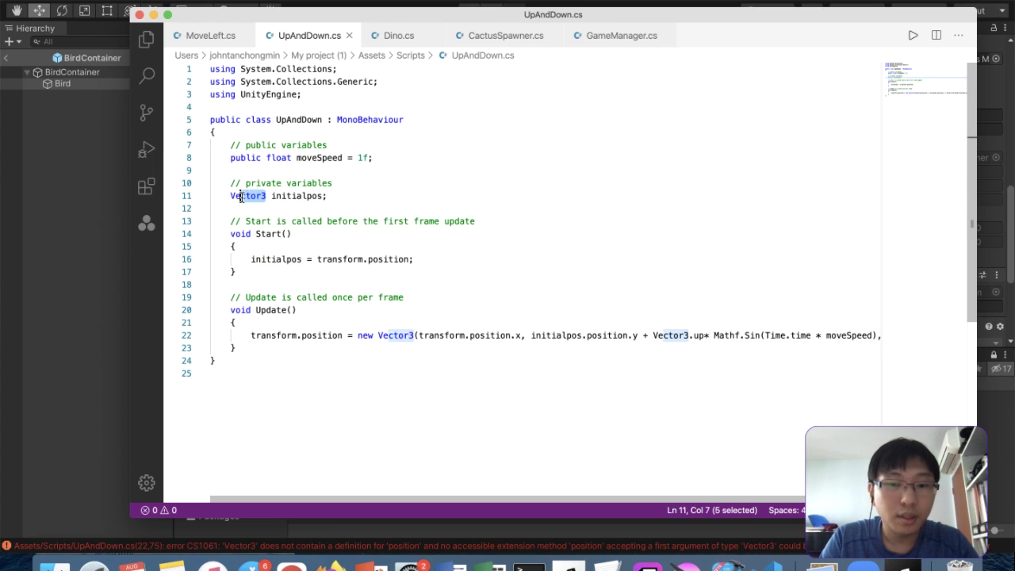
Shorten initialpos.position.y to initialpos.y in Update's new Vector3 and save the script
left_click(589, 335)
type("transform.")
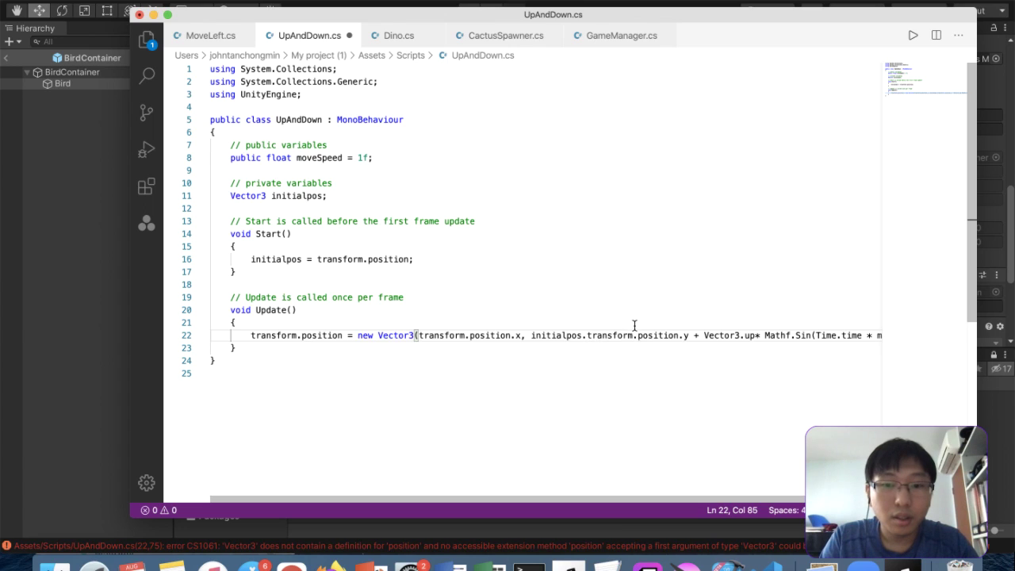
left_click_drag(585, 335, 675, 336)
key("BackSpace")
key("BackSpace")
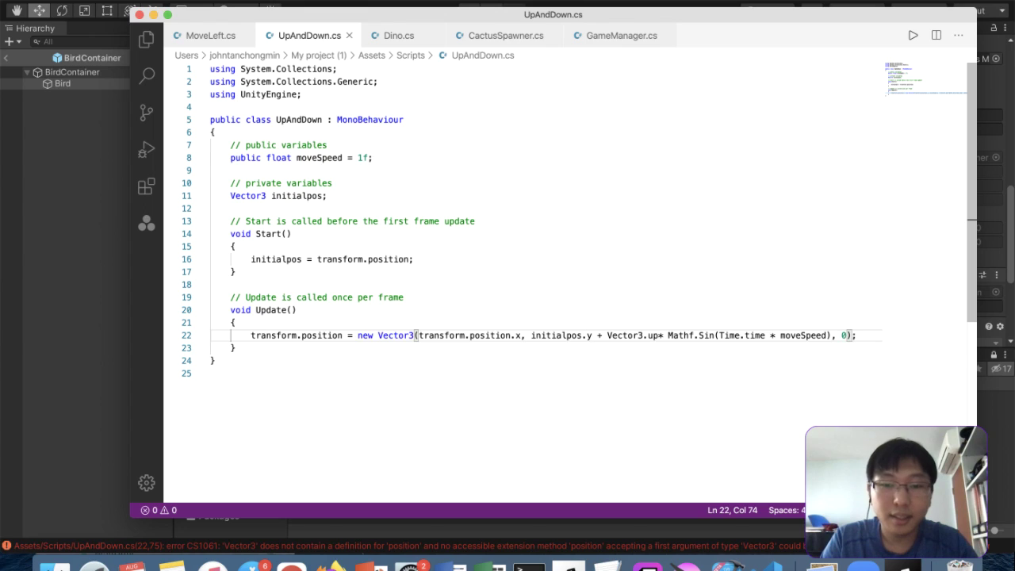
Switch to Unity, clear the Console and read the remaining UpAndDown.cs compile error
key("ctrl+Up")
left_click(623, 279)
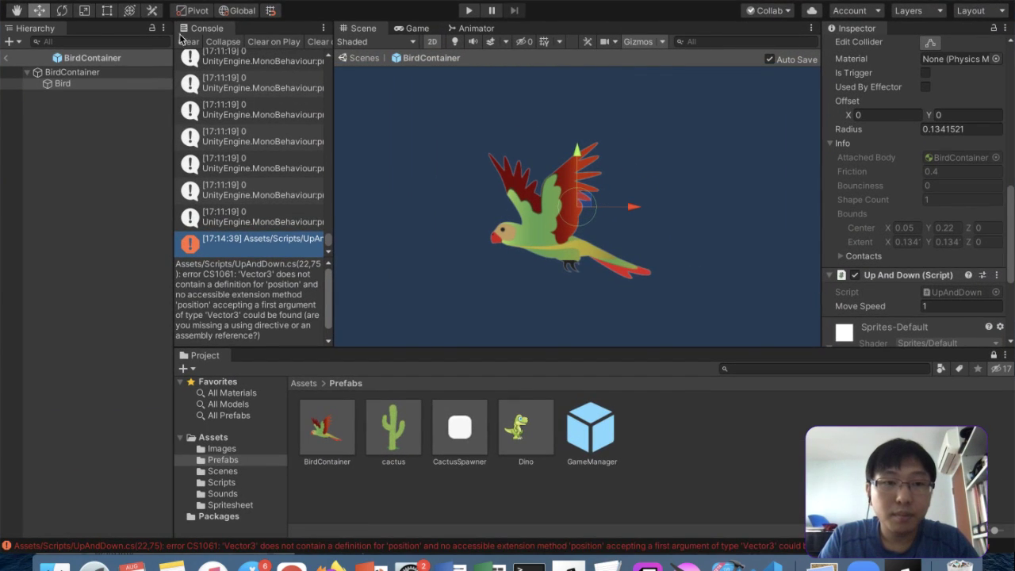
left_click(234, 69)
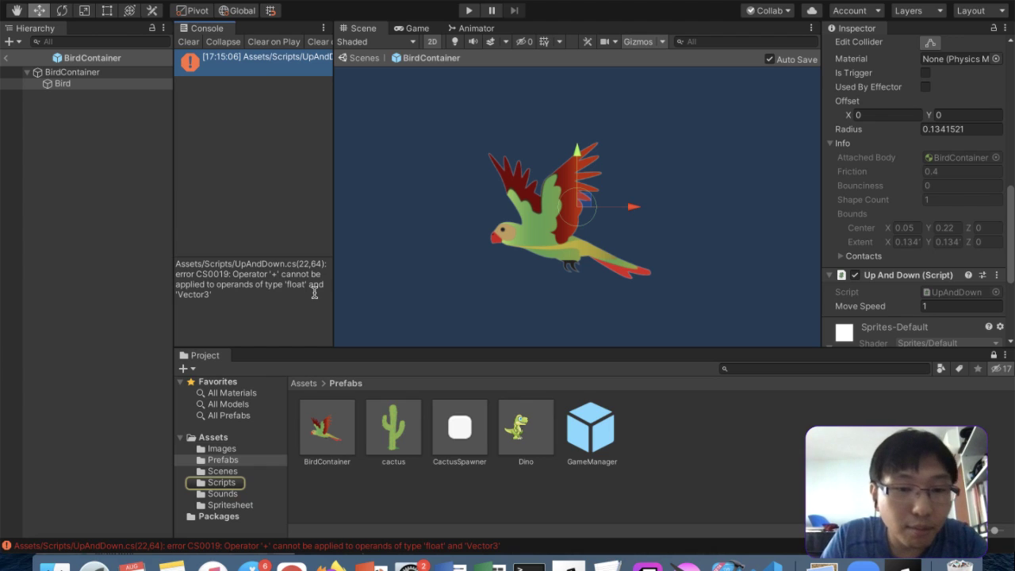
Switch to the code editor, remove the Vector3.up multiplier in front of Mathf.Sin in Update, and save the script
key("ctrl+Up")
left_click(761, 391)
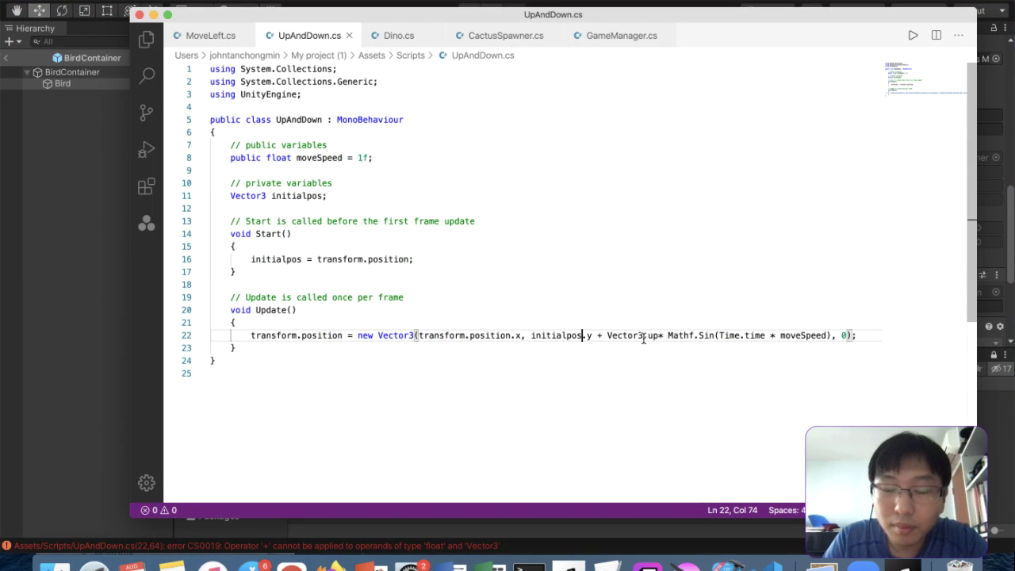
left_click_drag(608, 339, 657, 337)
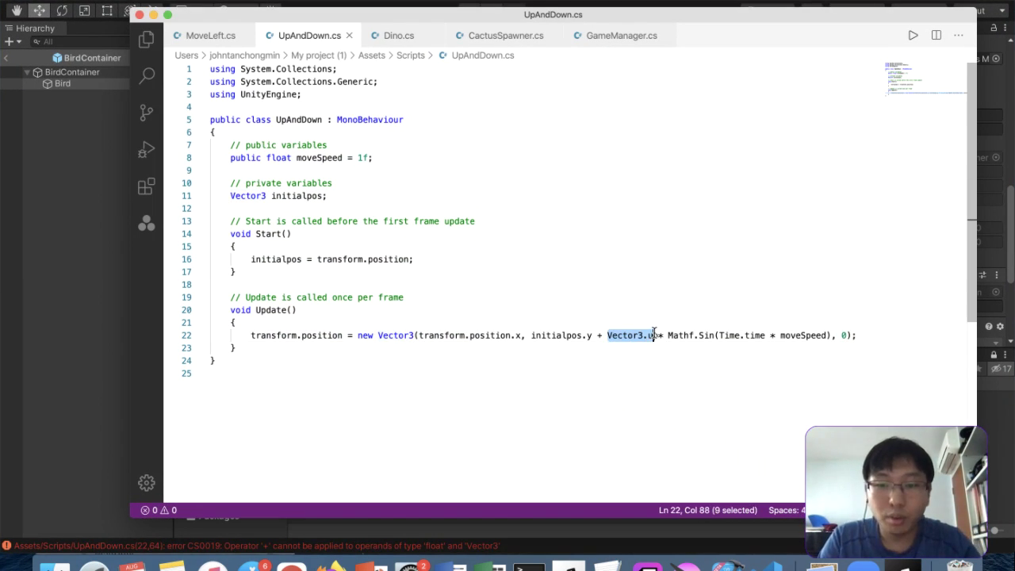
type("1")
key("Delete")
key("Delete")
key("Delete")
key("BackSpace")
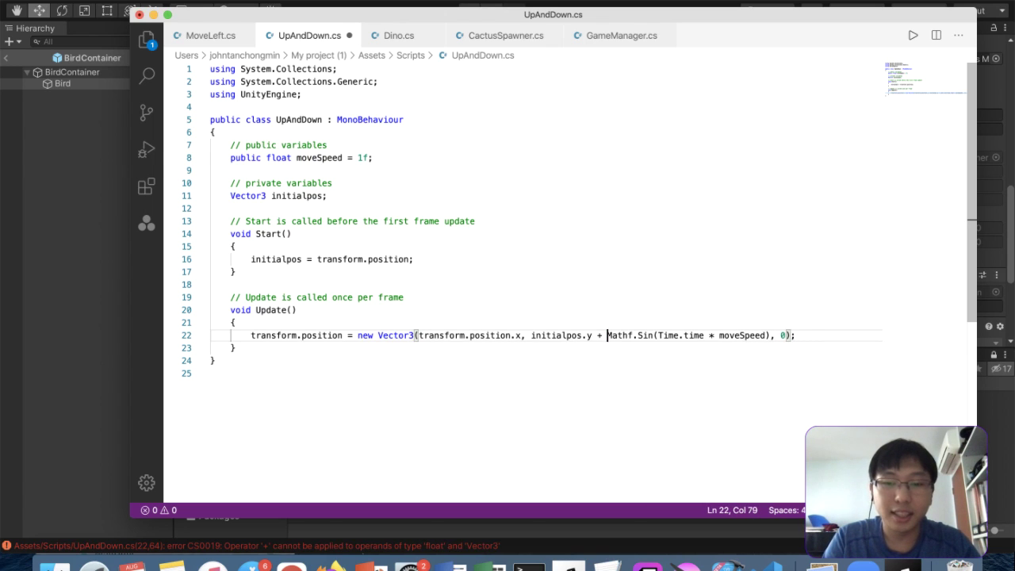
Switch to Unity, return from the BirdContainer prefab to the Game scene, save it and run the game
key("ctrl+Up")
left_click(634, 195)
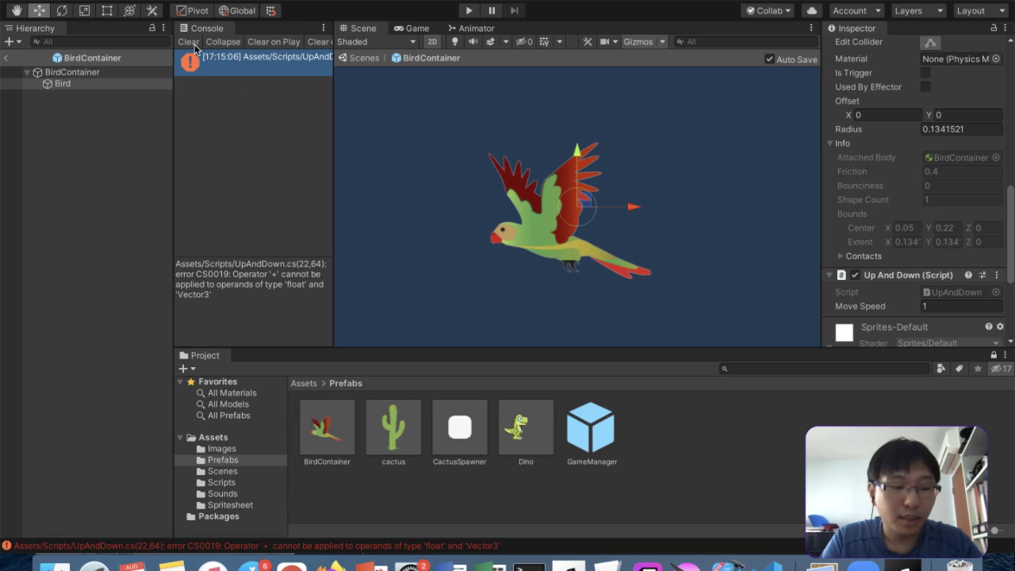
left_click(6, 58)
key("super+s")
left_click(471, 10)
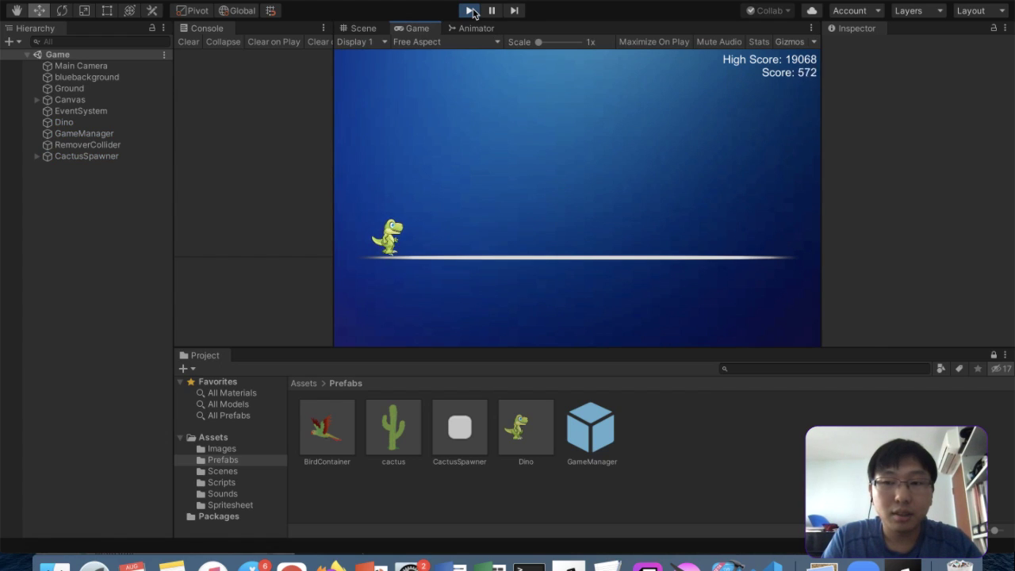
Play-test the game, making the dino jump over cacti while checking how the birds move up and down
left_click(433, 151)
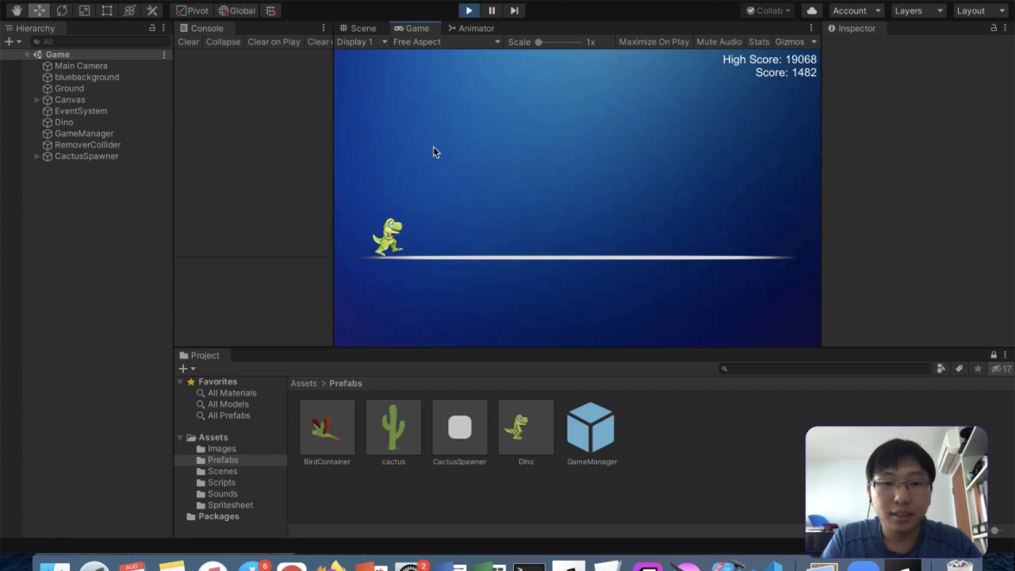
left_click(433, 148)
left_click(433, 152)
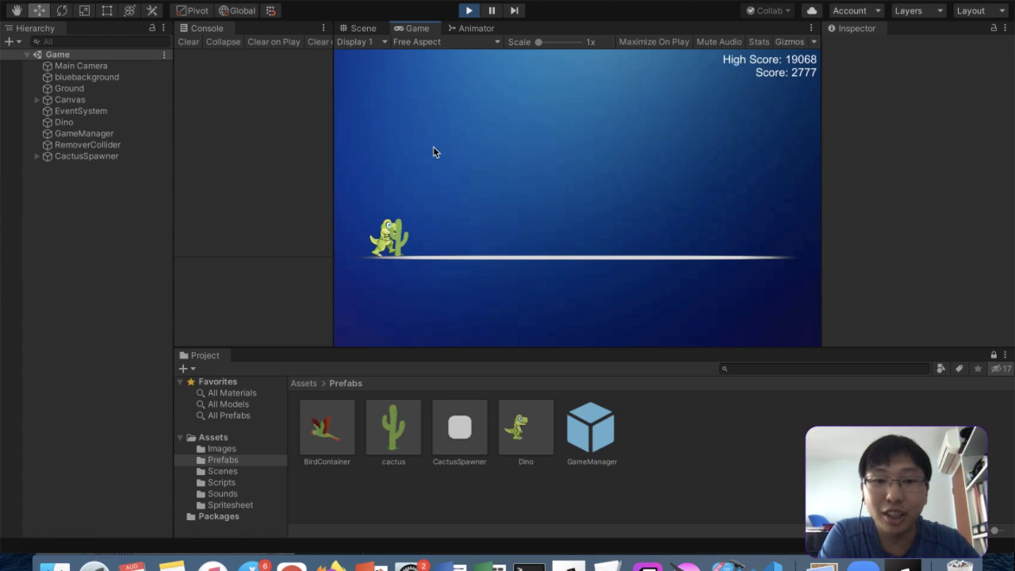
left_click(433, 147)
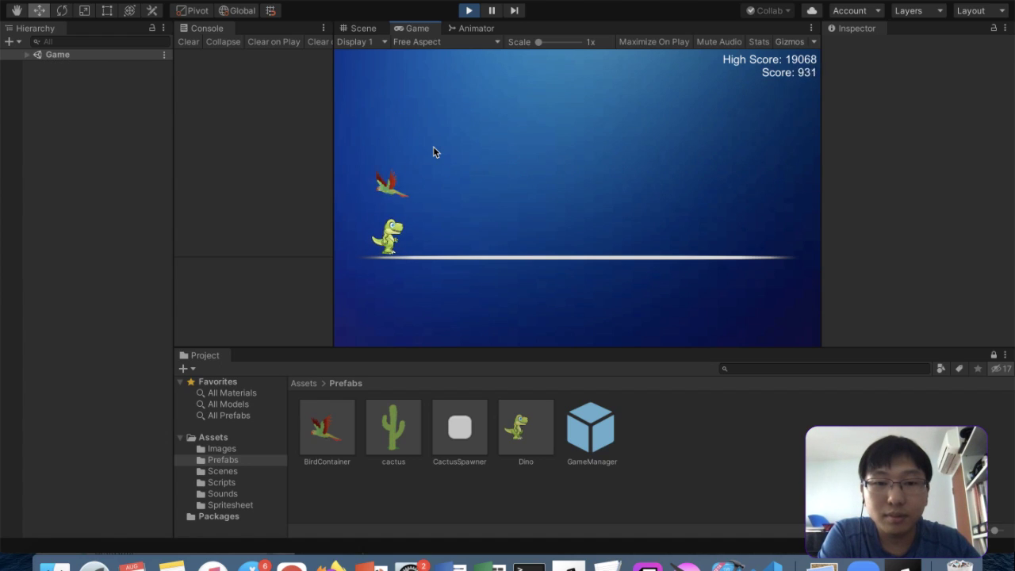
left_click(433, 148)
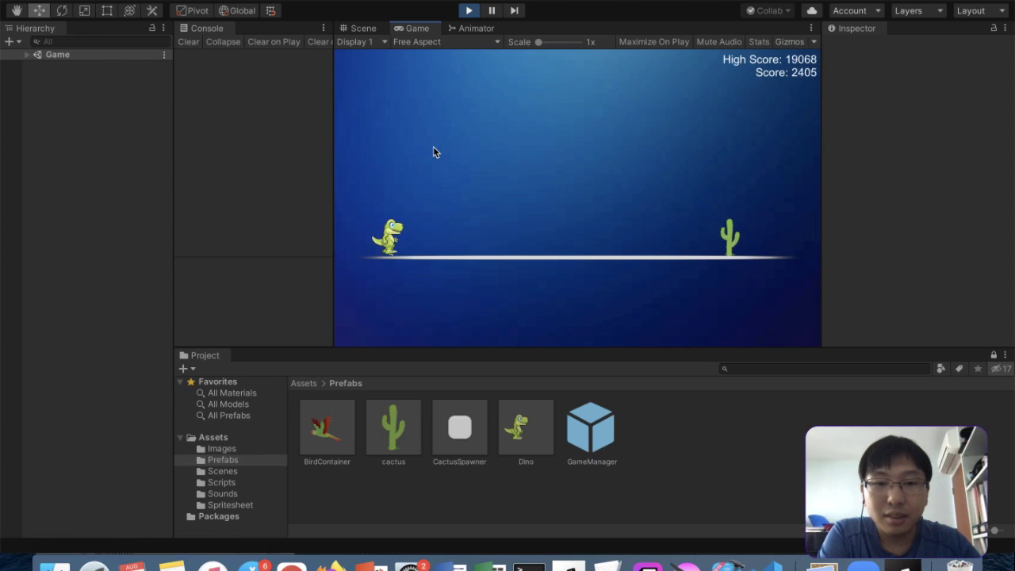
left_click(433, 151)
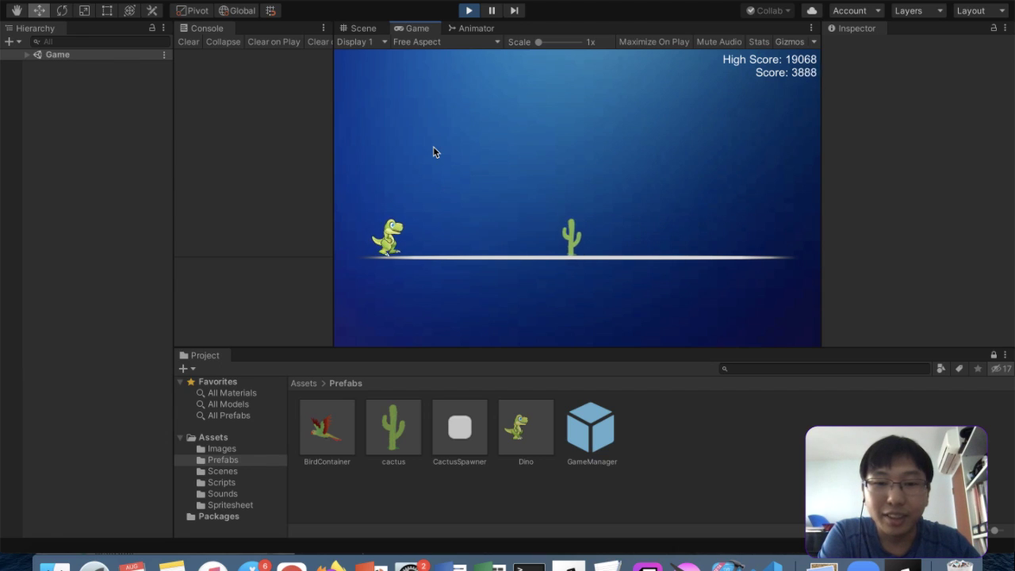
left_click(433, 148)
left_click(433, 148)
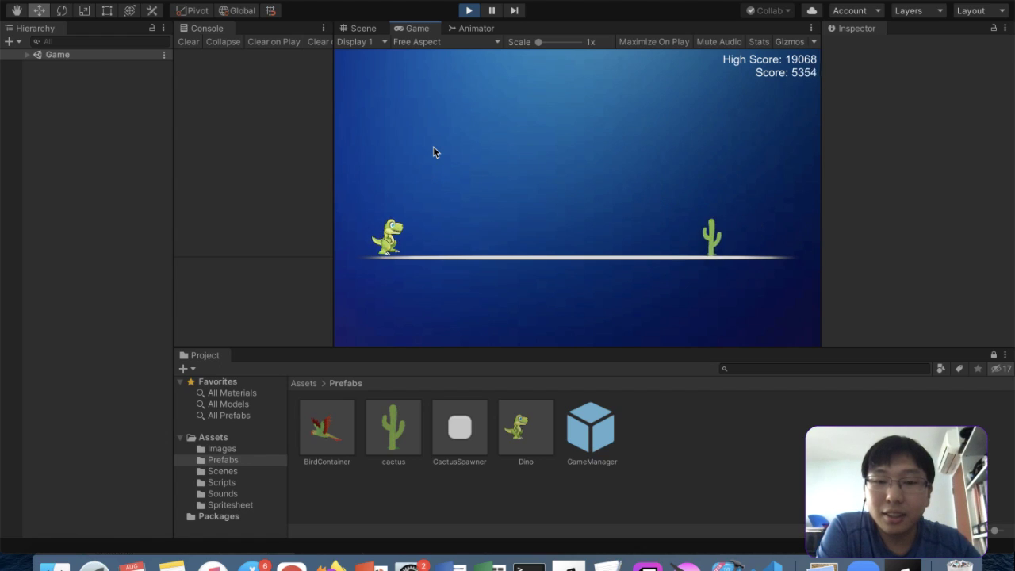
left_click(433, 147)
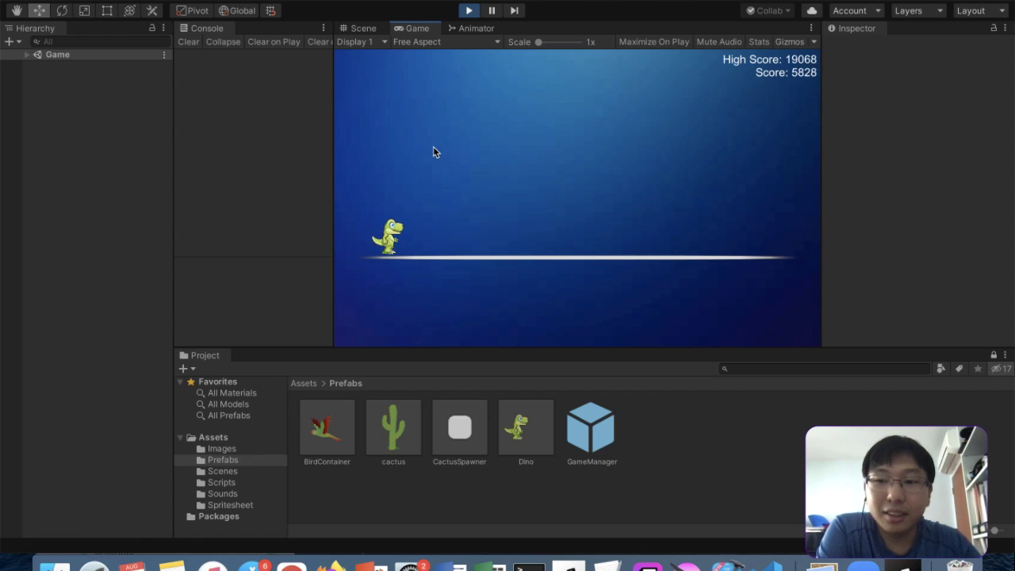
left_click(433, 147)
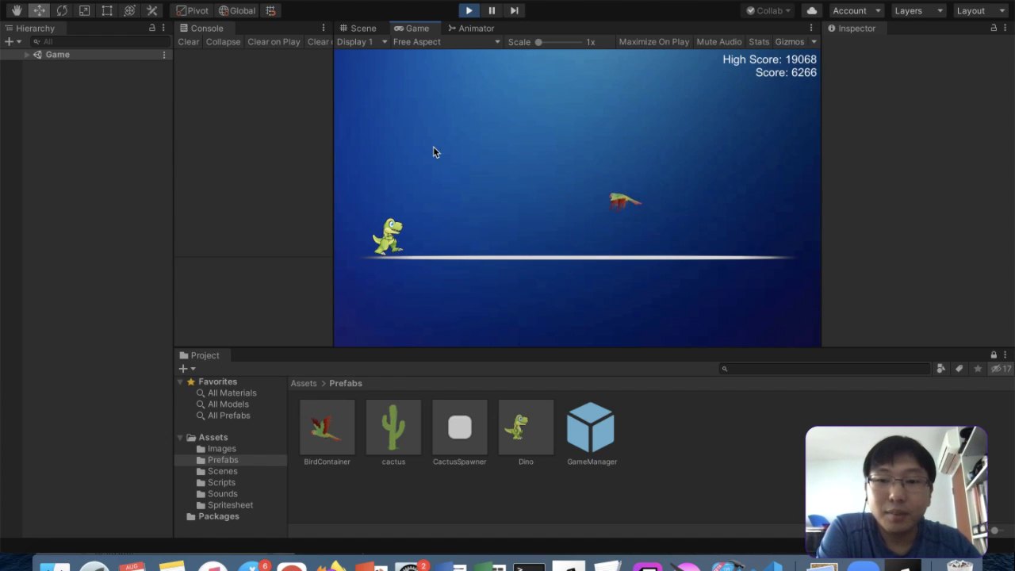
left_click(433, 151)
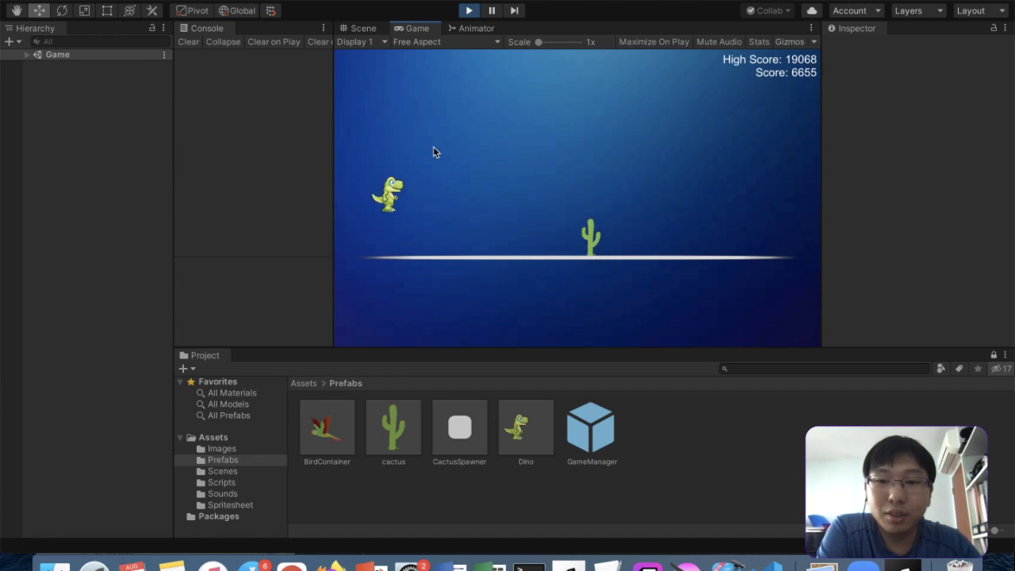
left_click(433, 151)
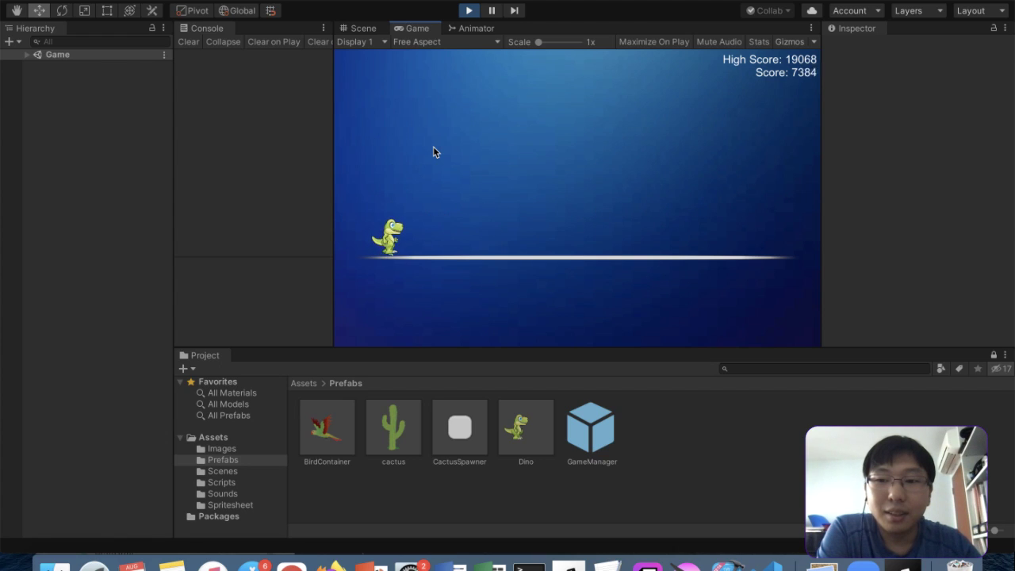
left_click(433, 147)
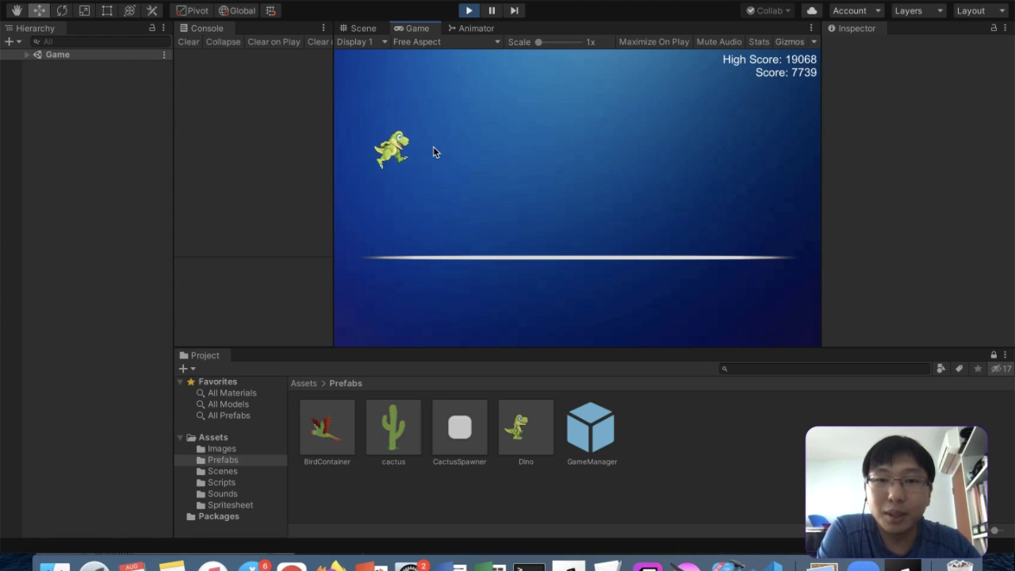
left_click(433, 152)
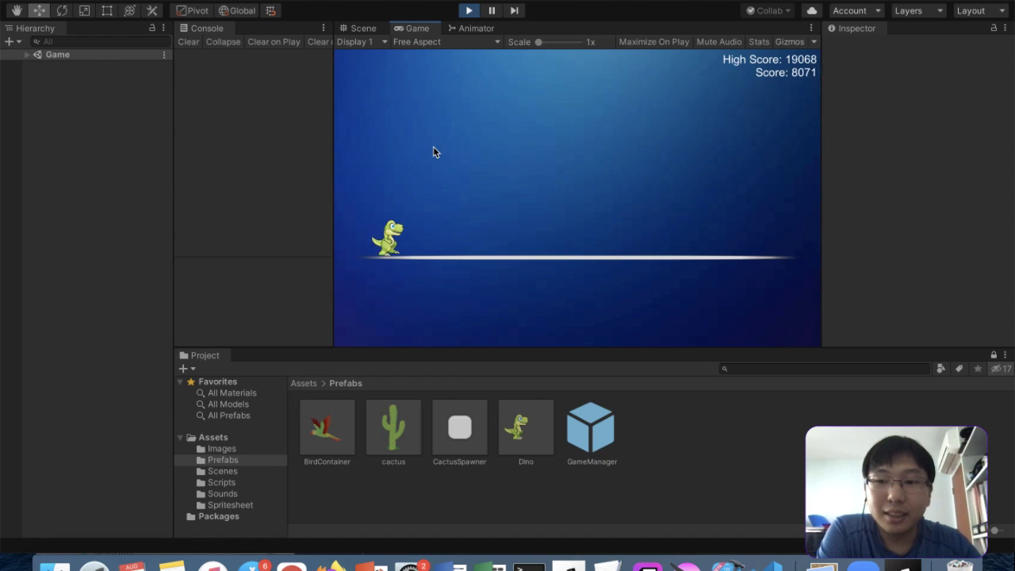
left_click(433, 152)
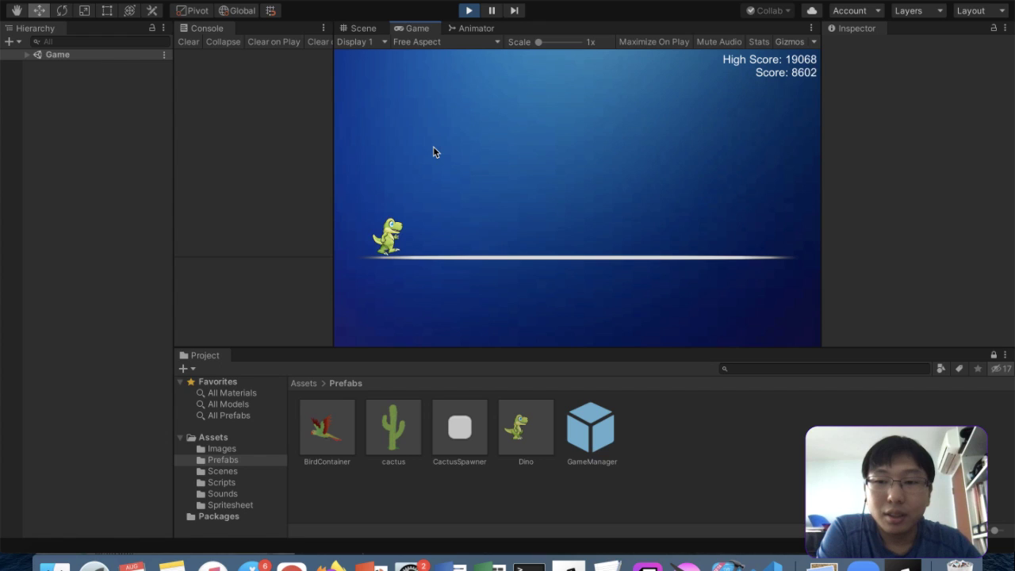
left_click(433, 152)
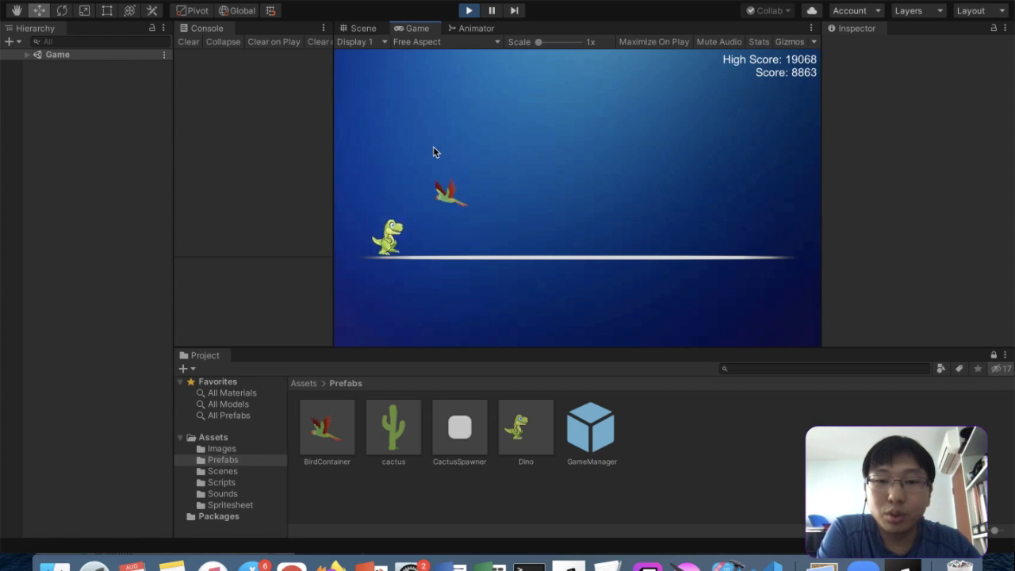
left_click(434, 151)
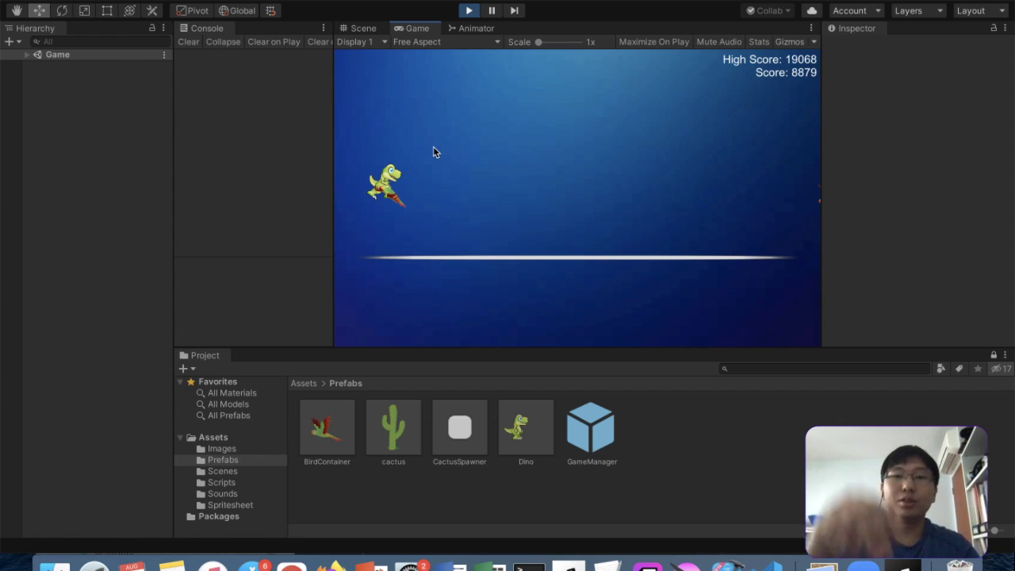
Stop the running game and switch to UpAndDown.cs in the code editor
left_click(468, 10)
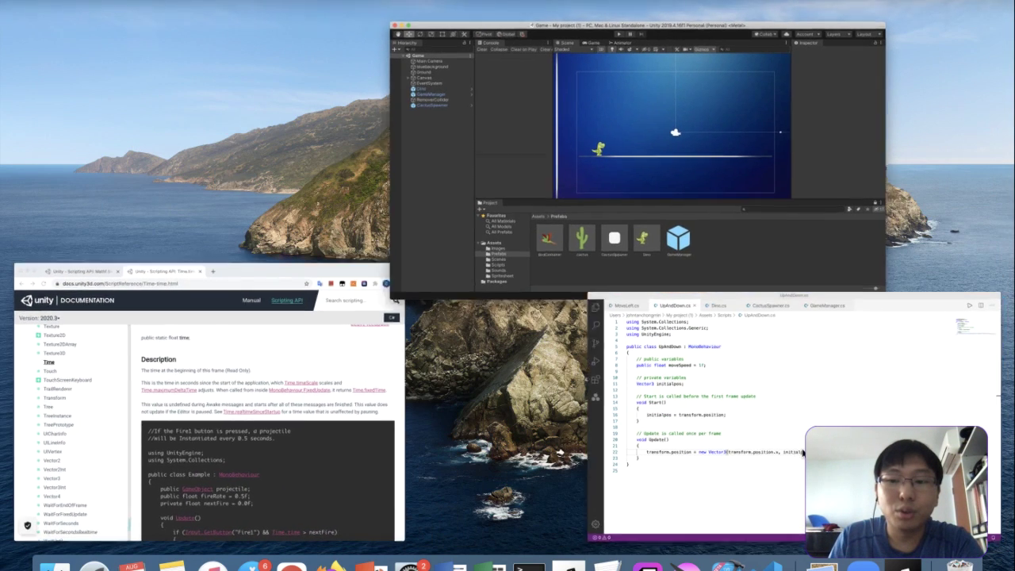
key("super+Tab")
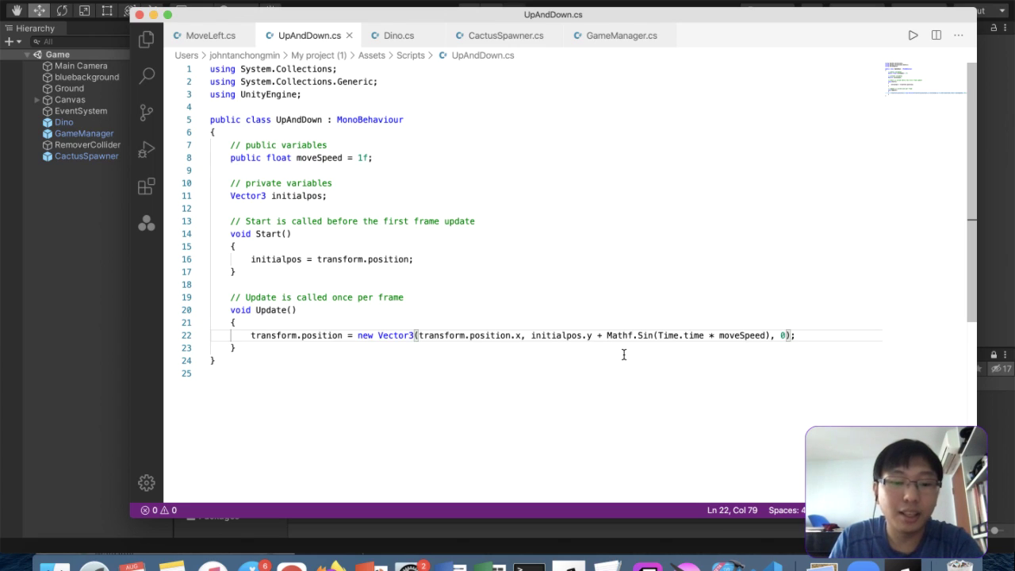
Multiply the Mathf.Sin term in Update's position line by 2, save the script and switch to Unity
type("2*")
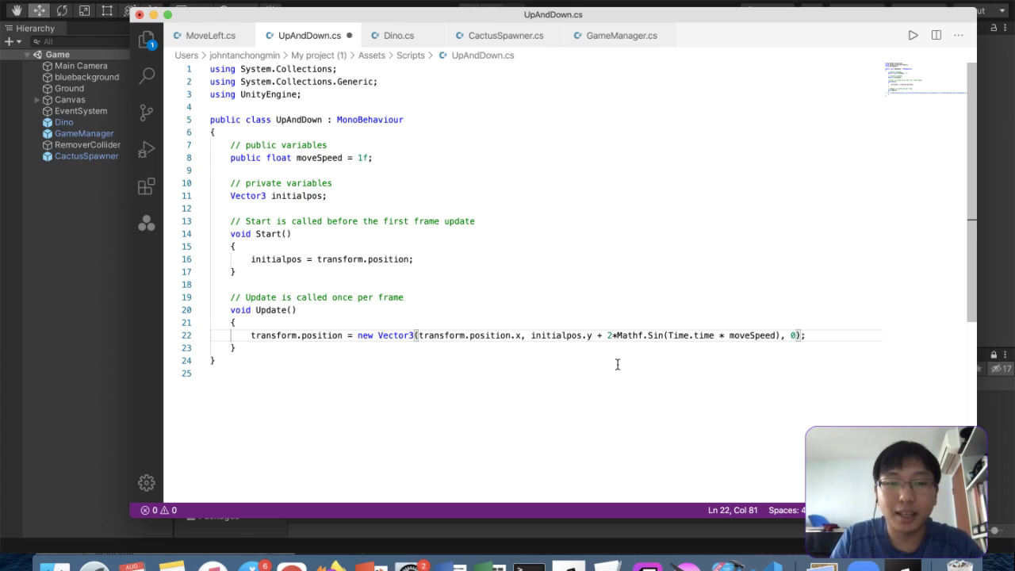
key("super+s")
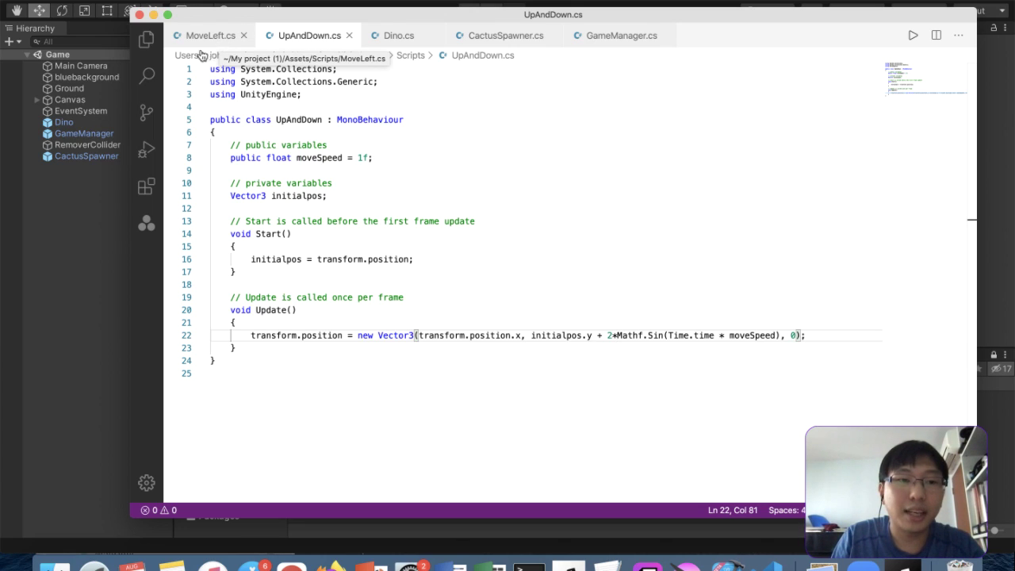
left_click(80, 159)
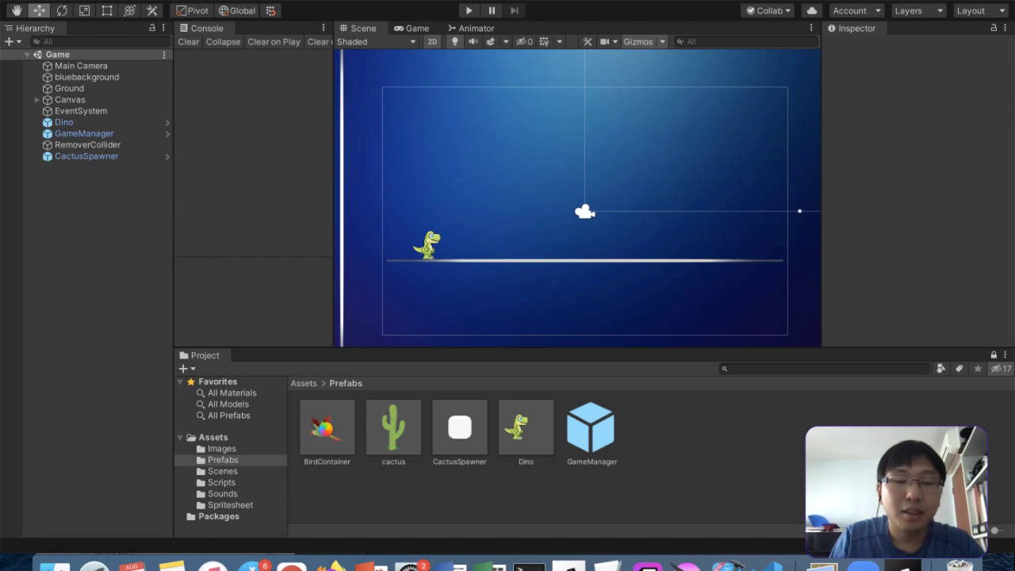
Open the BirdContainer prefab and set its Bird child's position to X 0 and Y 1
left_click(326, 429)
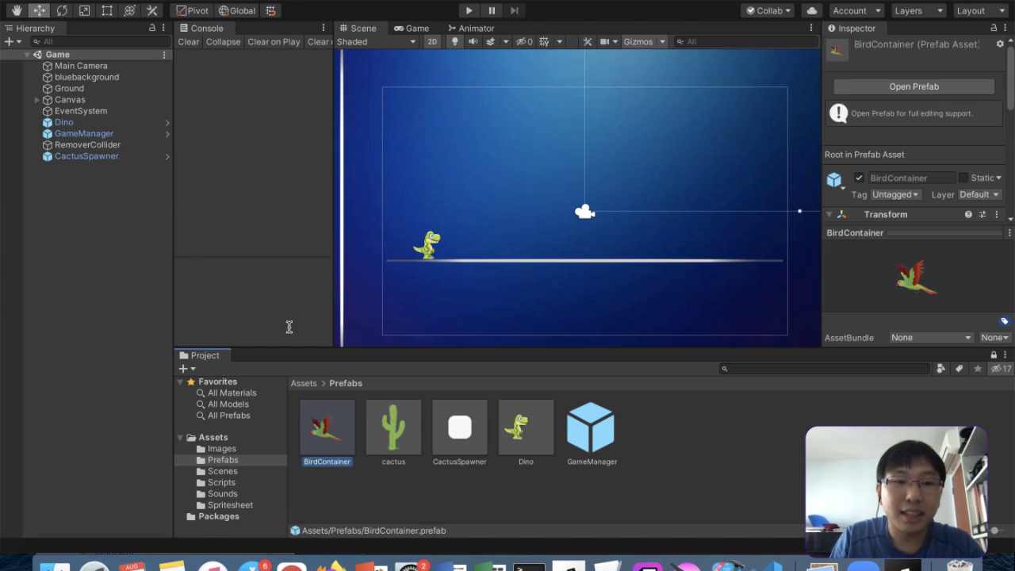
double_click(322, 432)
left_click(63, 84)
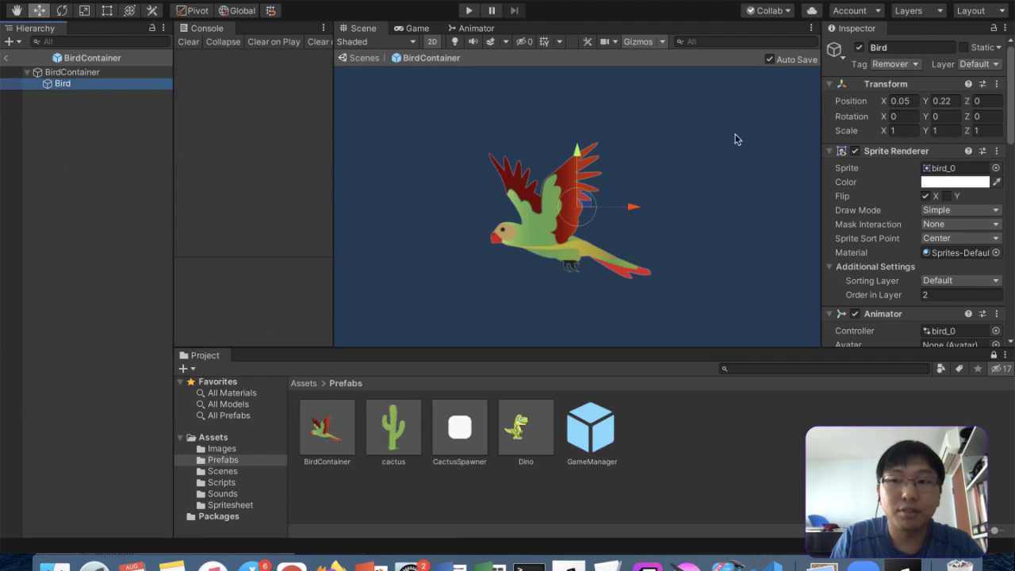
left_click(946, 102)
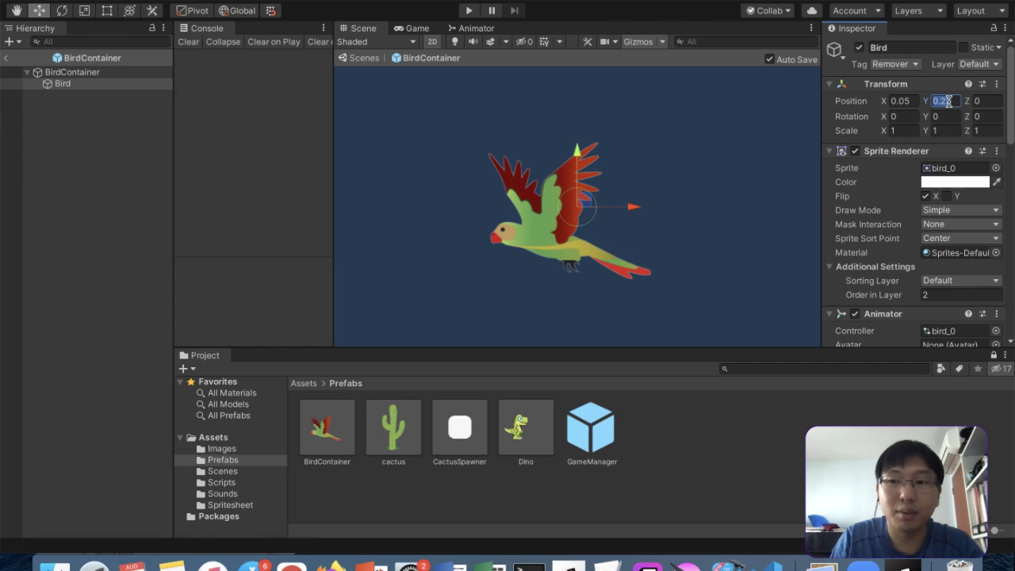
type("1")
type("0")
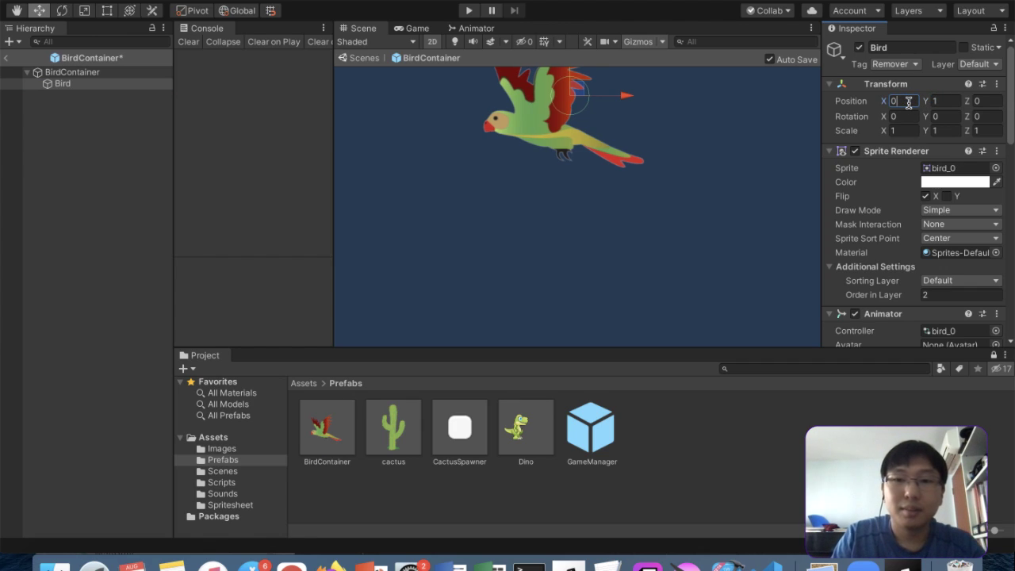
Inspect the BirdContainer root's components, return from the prefab to the Game scene and run the game
left_click(70, 72)
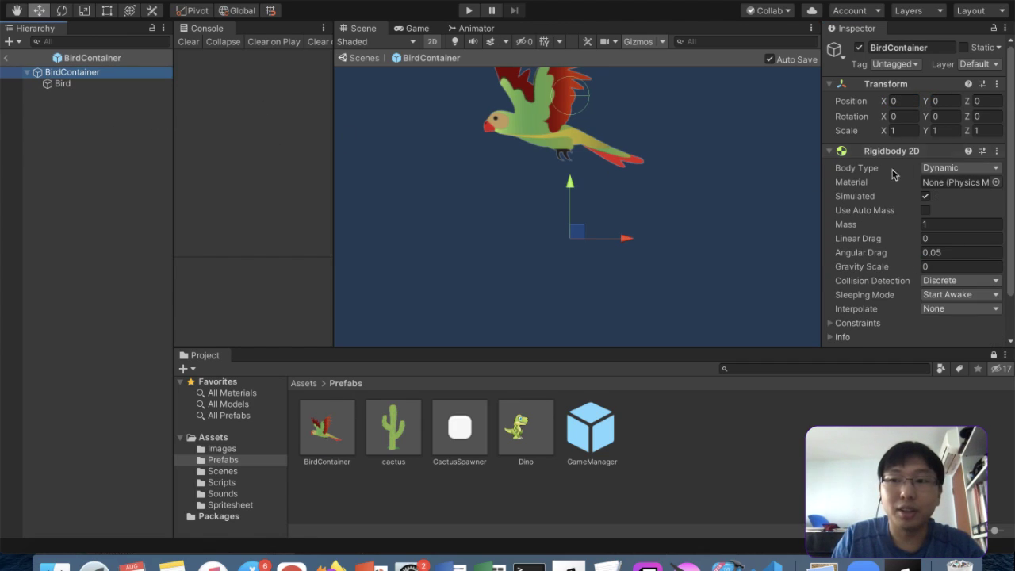
scroll(893, 184, "down", 3)
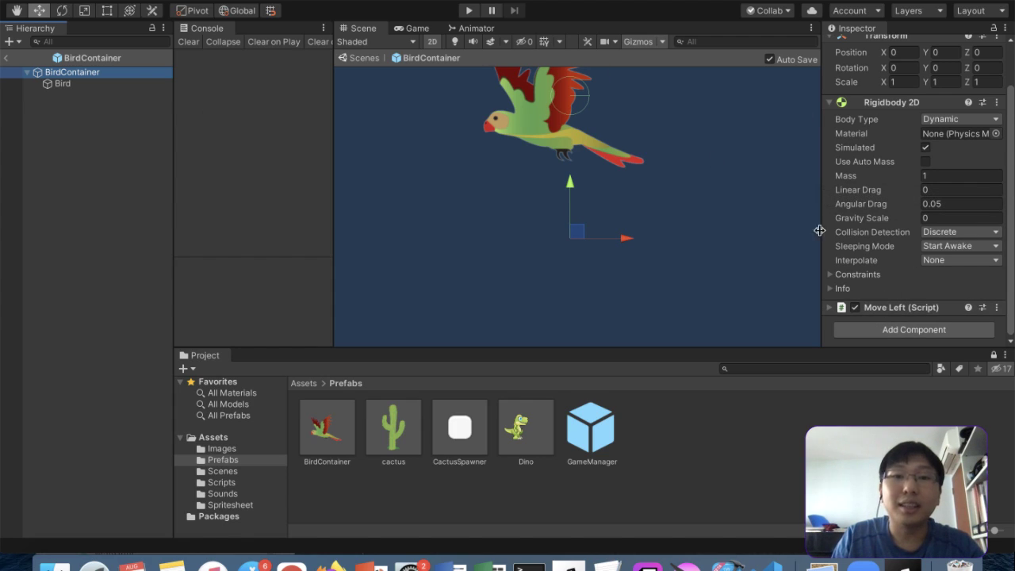
left_click(7, 60)
left_click(468, 11)
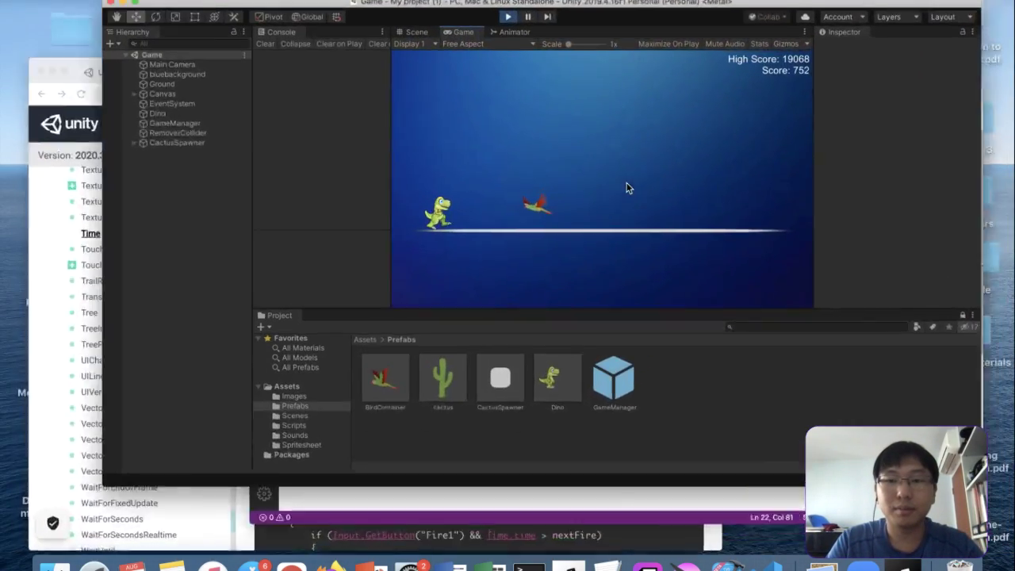
Play-test the game, making the dino jump over obstacles while checking the height and timing of the birds' vertical movement
left_click(627, 158)
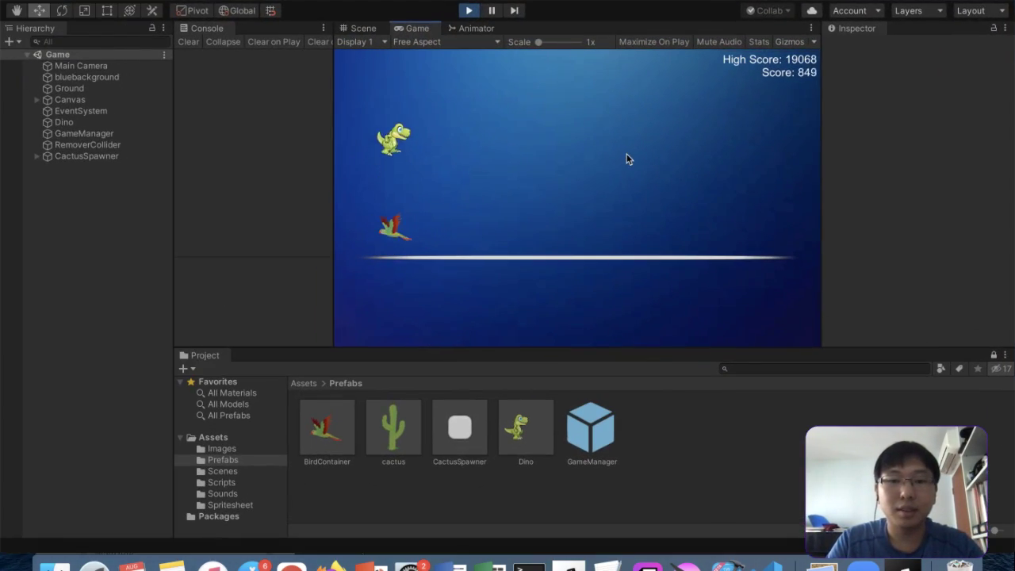
left_click(548, 276)
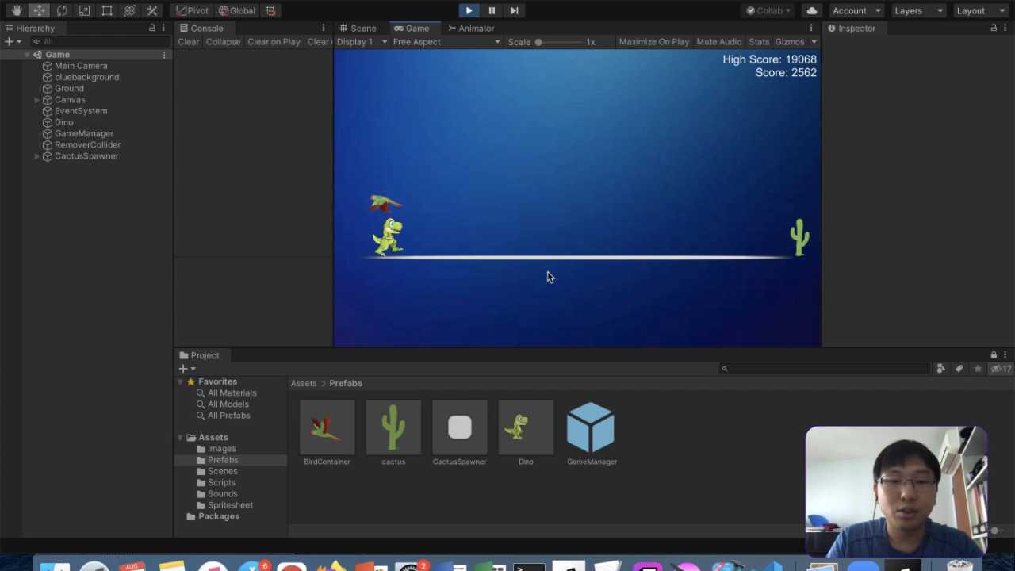
left_click(549, 276)
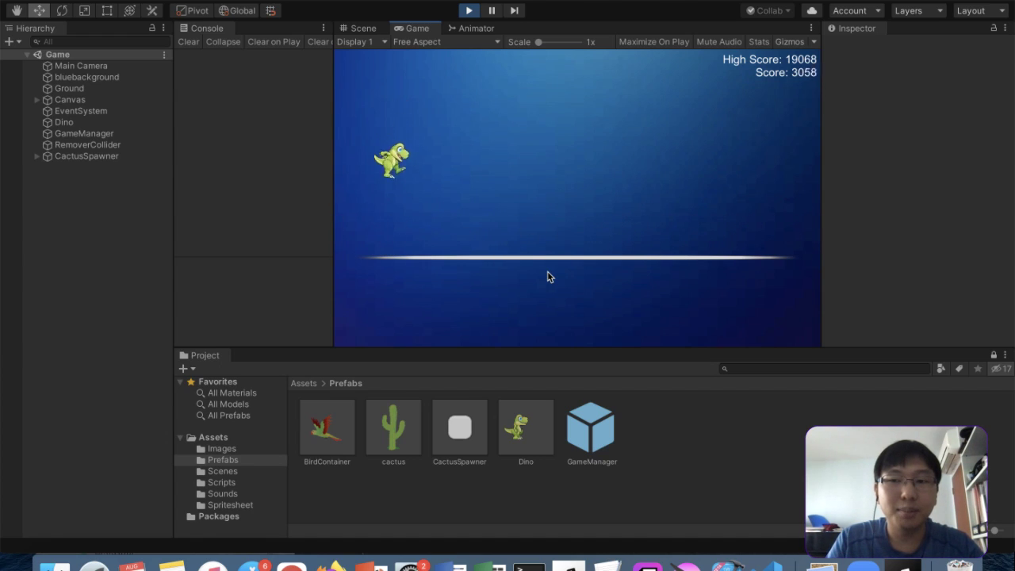
left_click(548, 276)
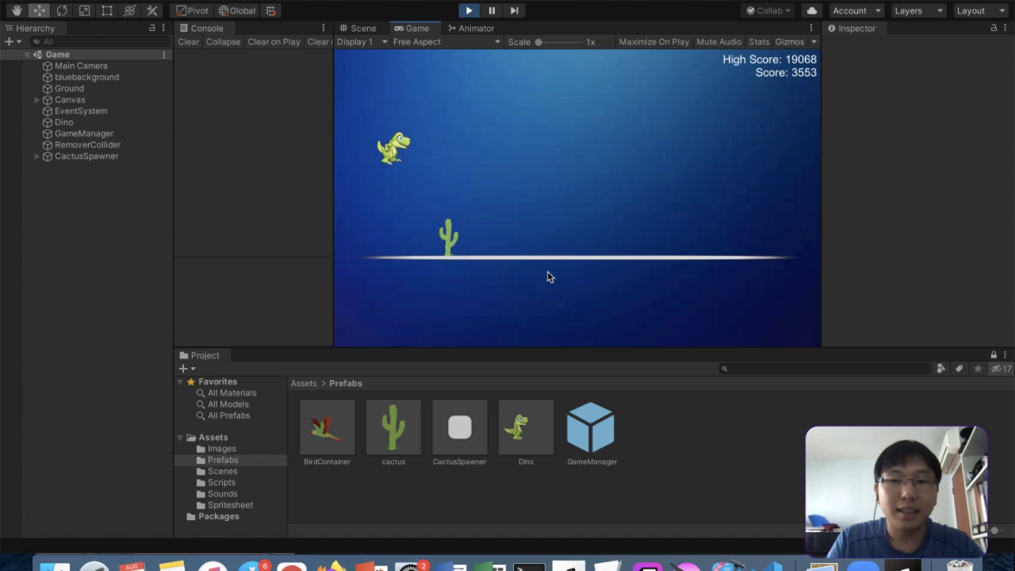
left_click(549, 276)
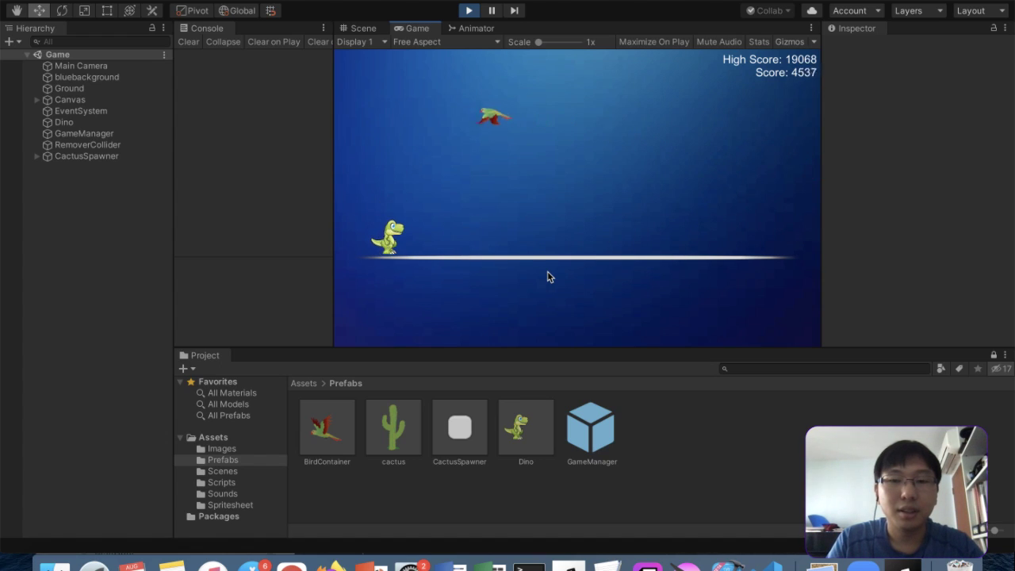
left_click(549, 276)
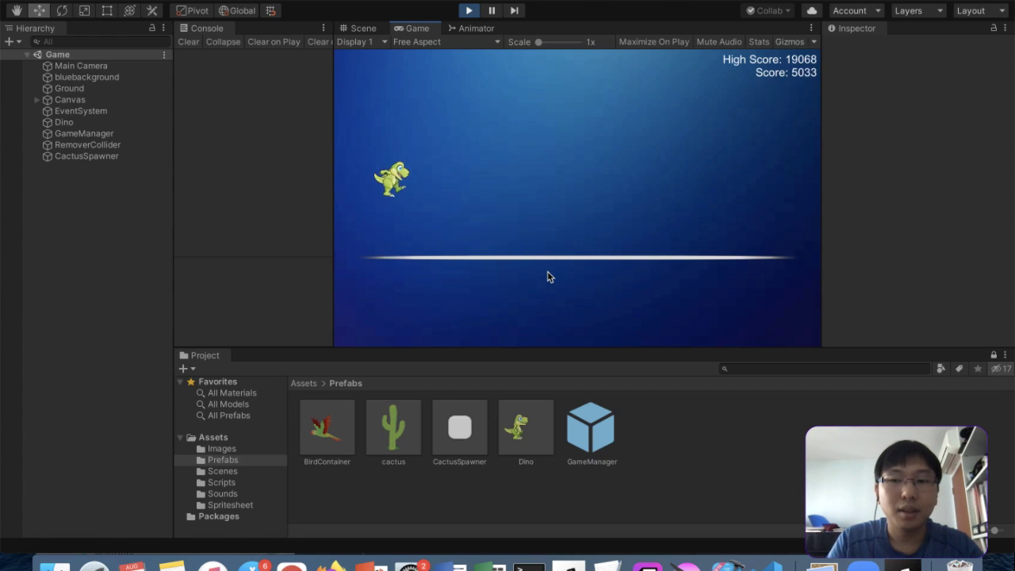
left_click(548, 276)
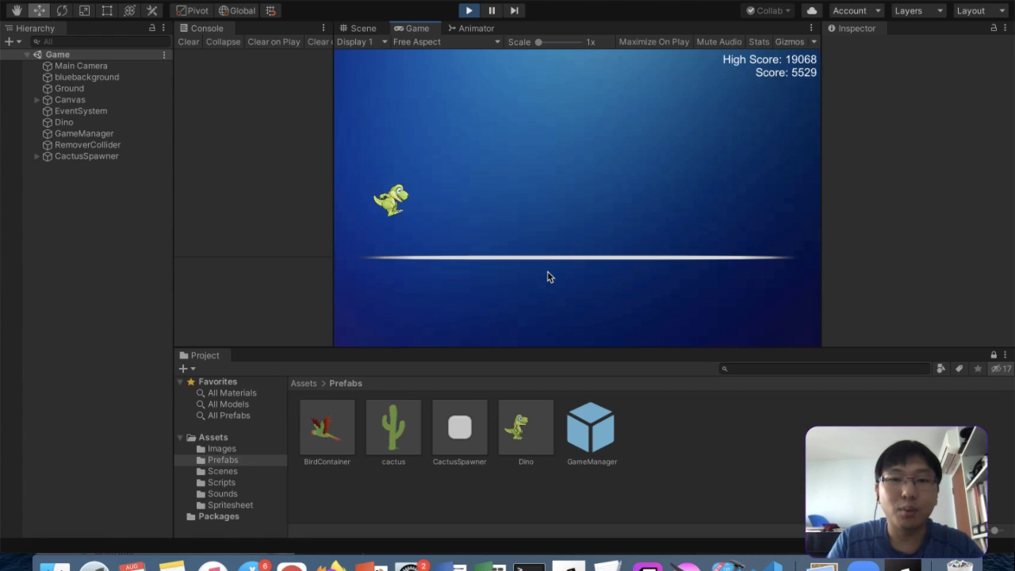
left_click(549, 276)
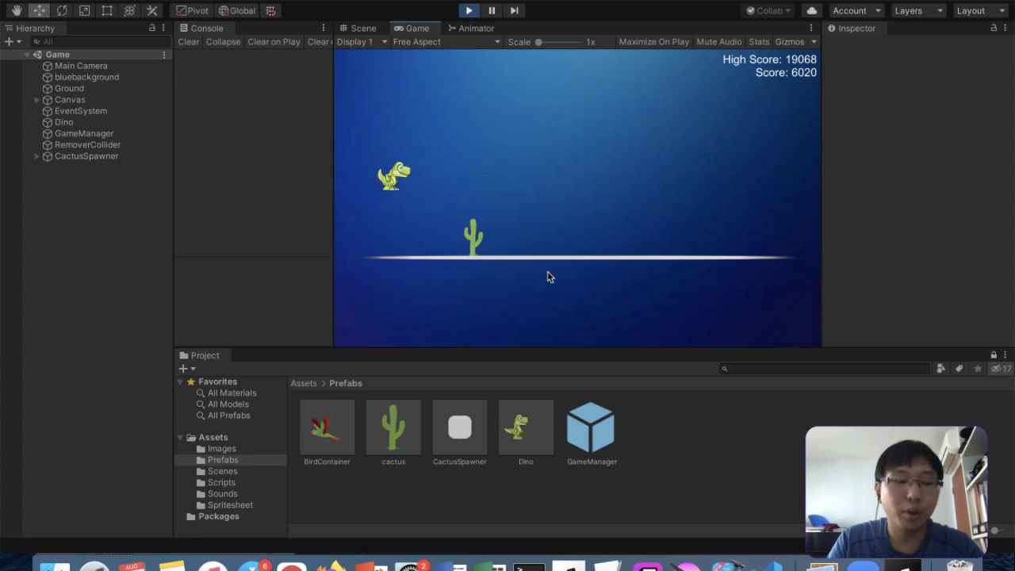
left_click(549, 276)
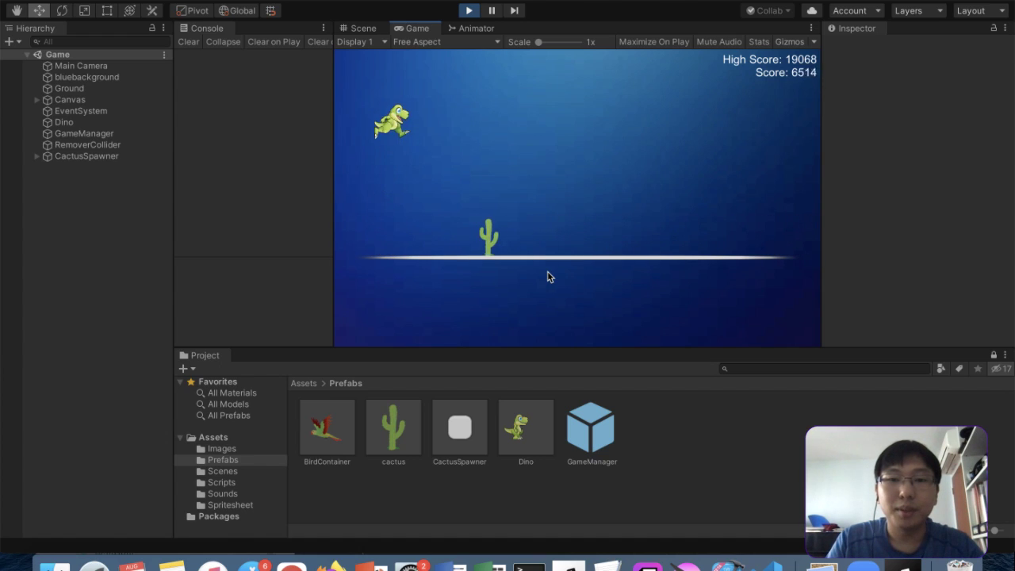
left_click(549, 276)
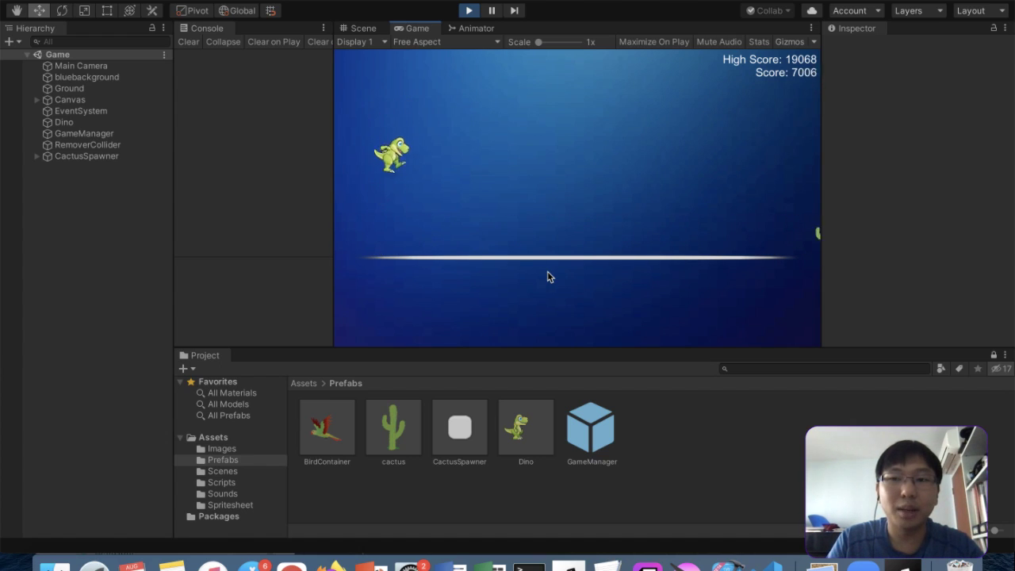
left_click(549, 276)
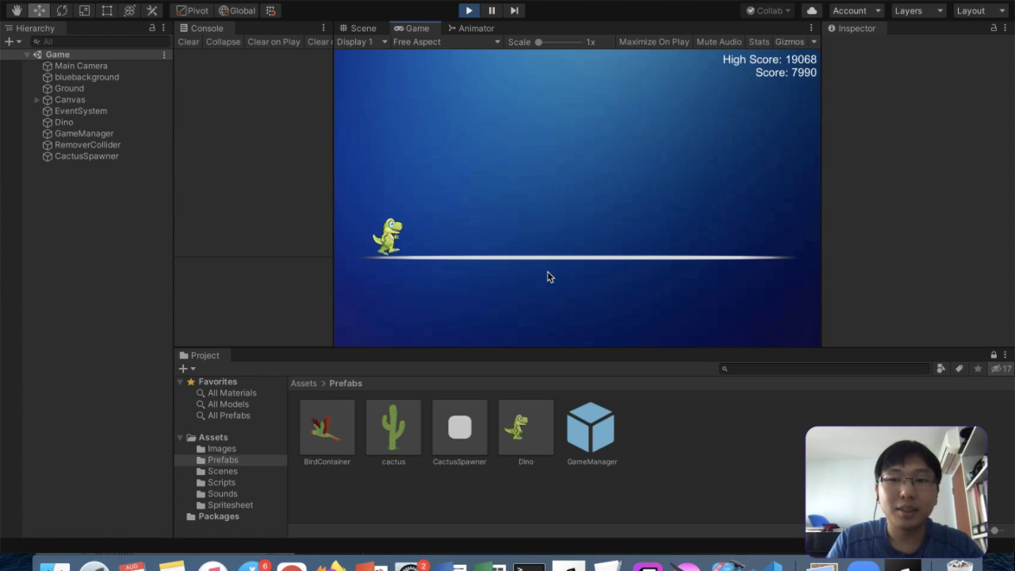
left_click(549, 275)
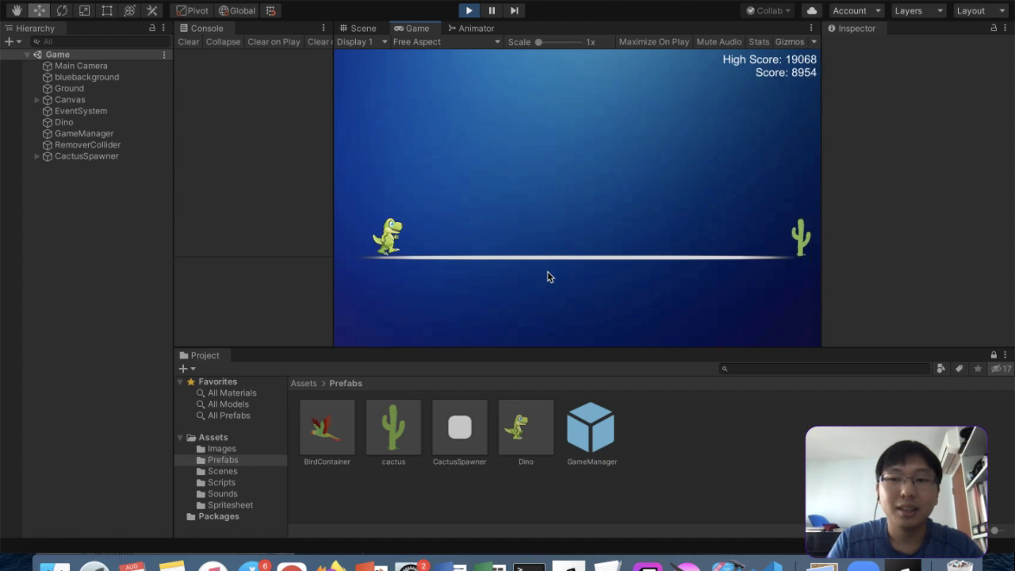
left_click(549, 275)
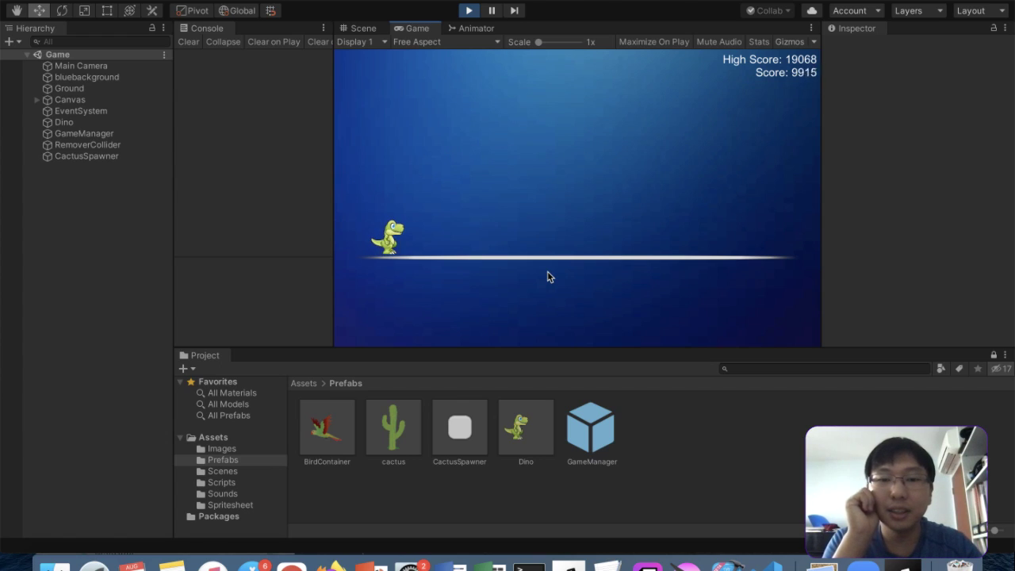
left_click(548, 276)
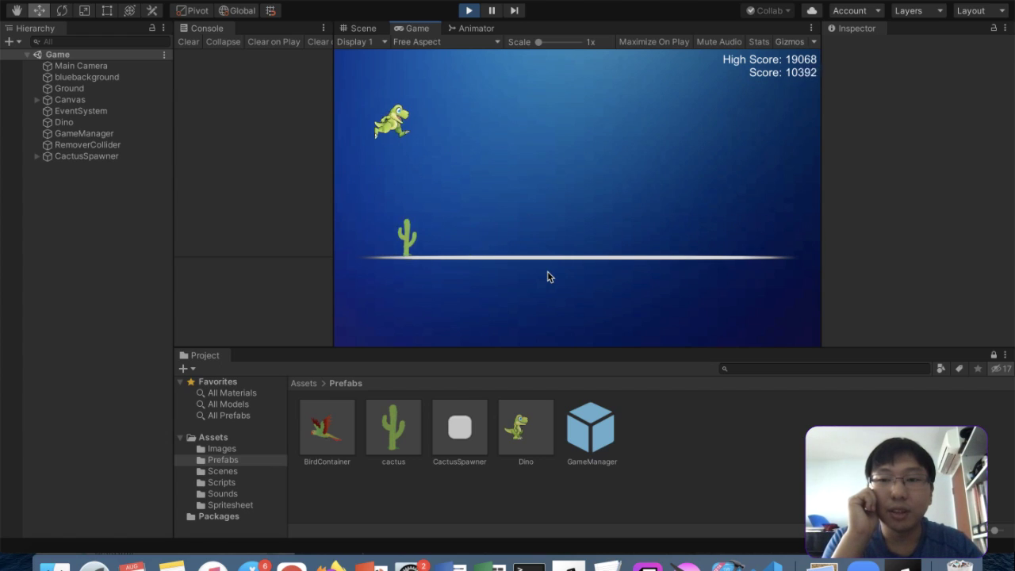
left_click(549, 276)
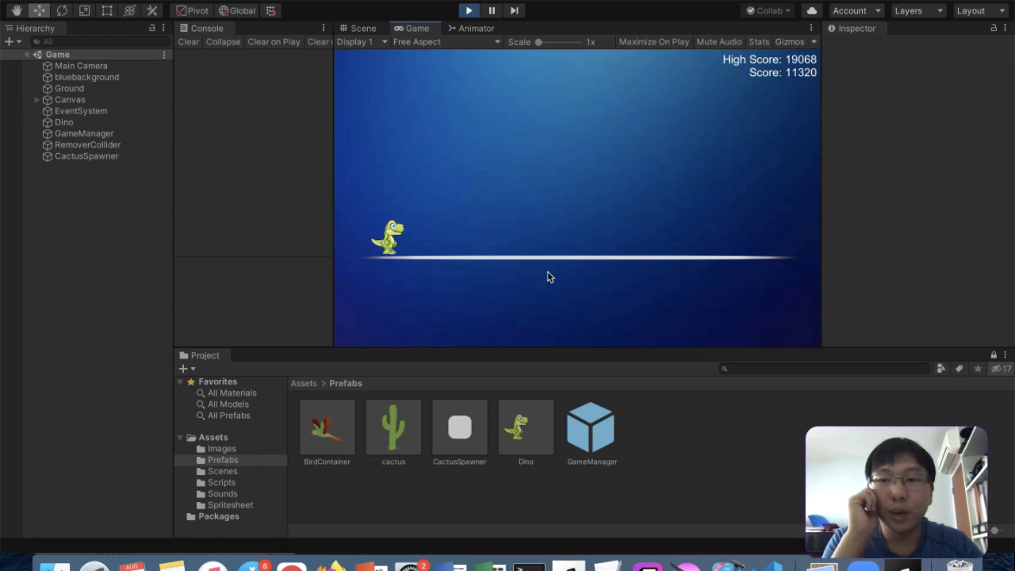
left_click(548, 276)
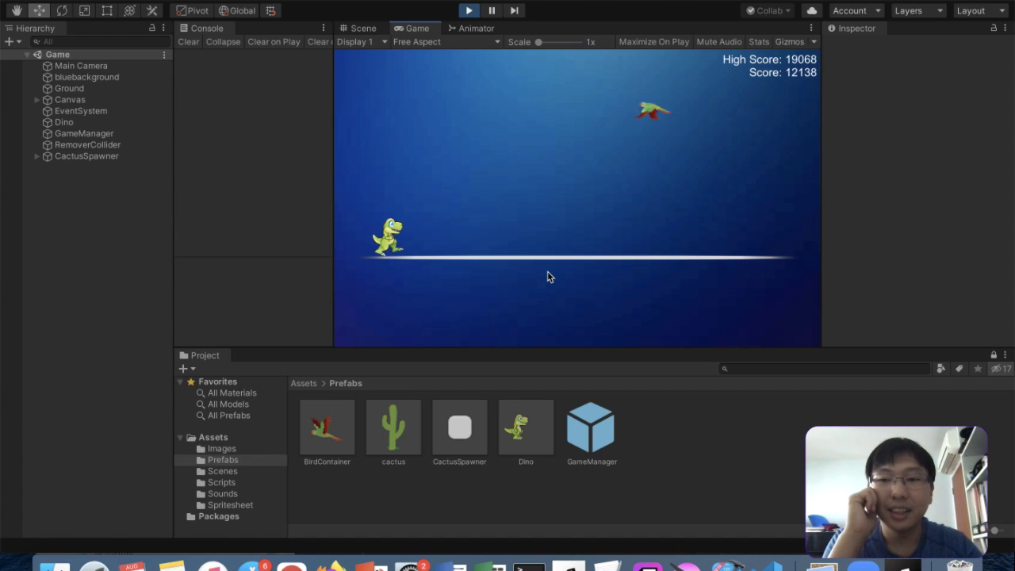
left_click(549, 276)
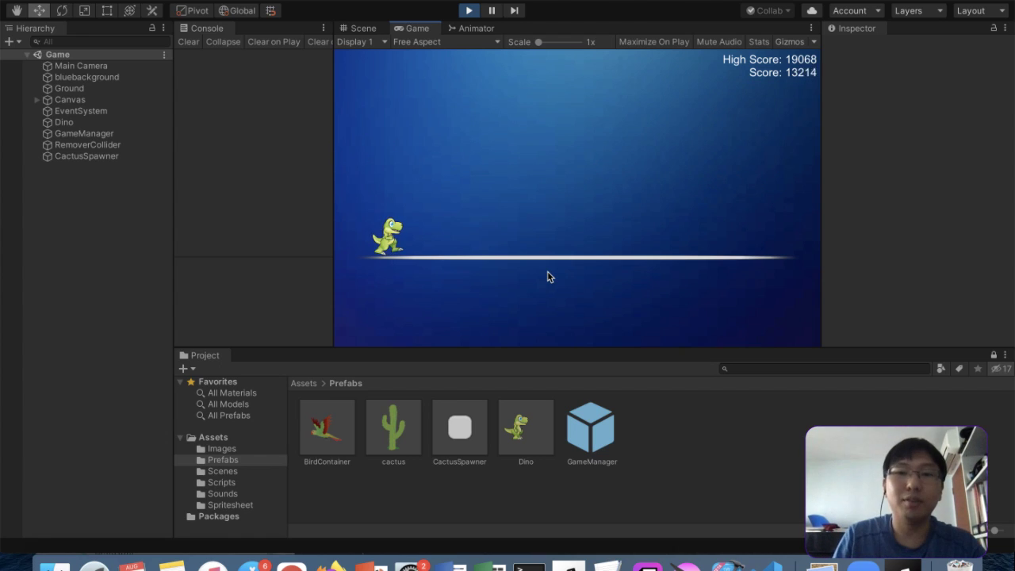
Stop the running game and bring up UpAndDown.cs in the code editor
left_click(473, 13)
key("ctrl+Up")
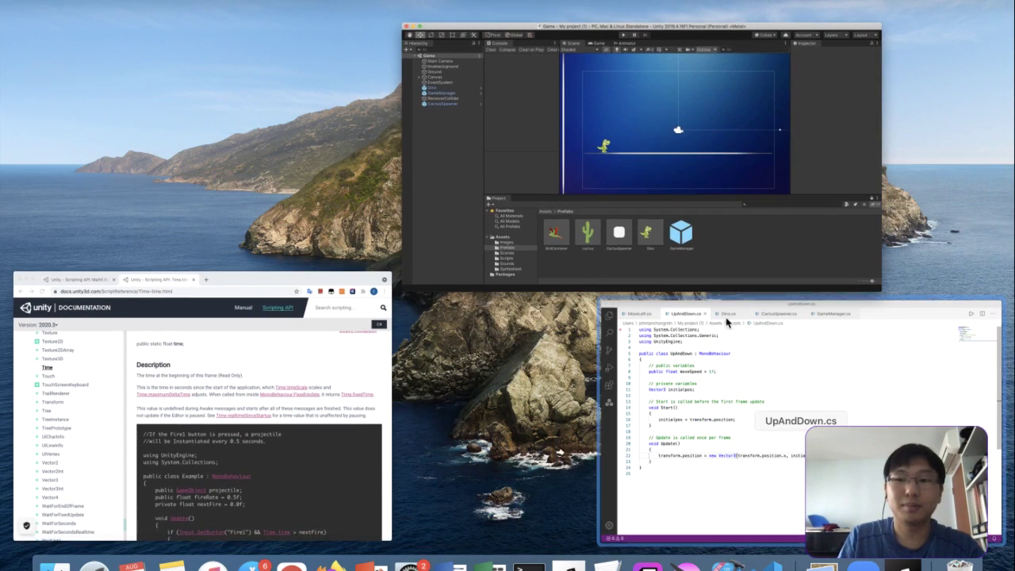
left_click(754, 412)
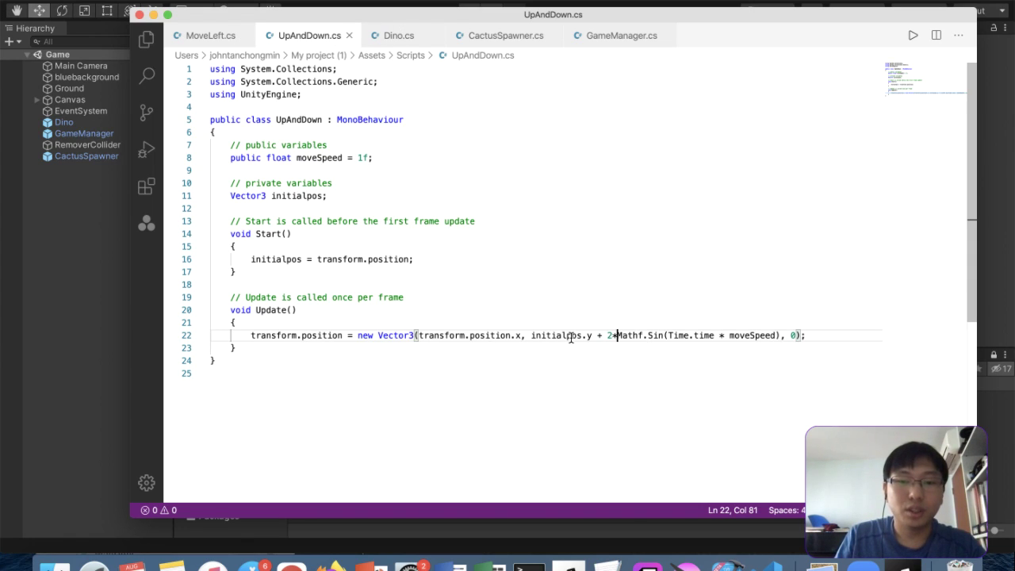
Add randomfactor to Time.time * moveSpeed inside Mathf.Sin and declare int randomfactor under the private variables
left_click_drag(669, 335, 767, 330)
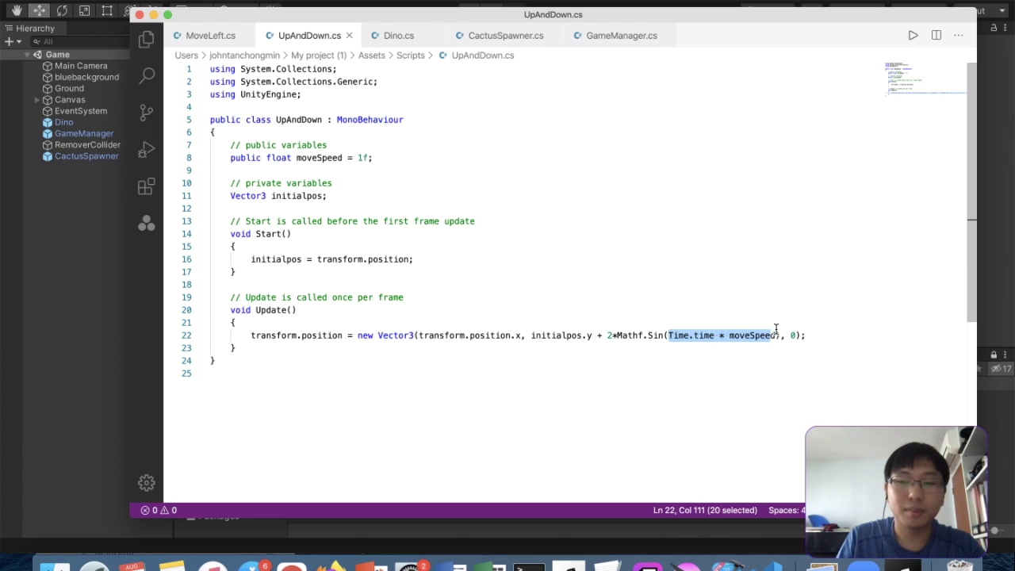
left_click(775, 334)
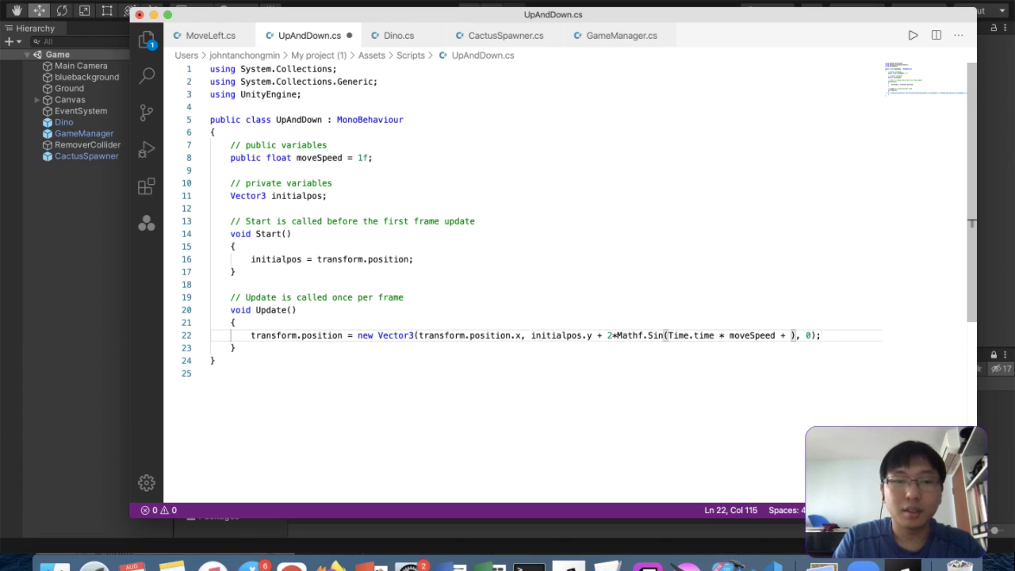
type("+ randomfactor")
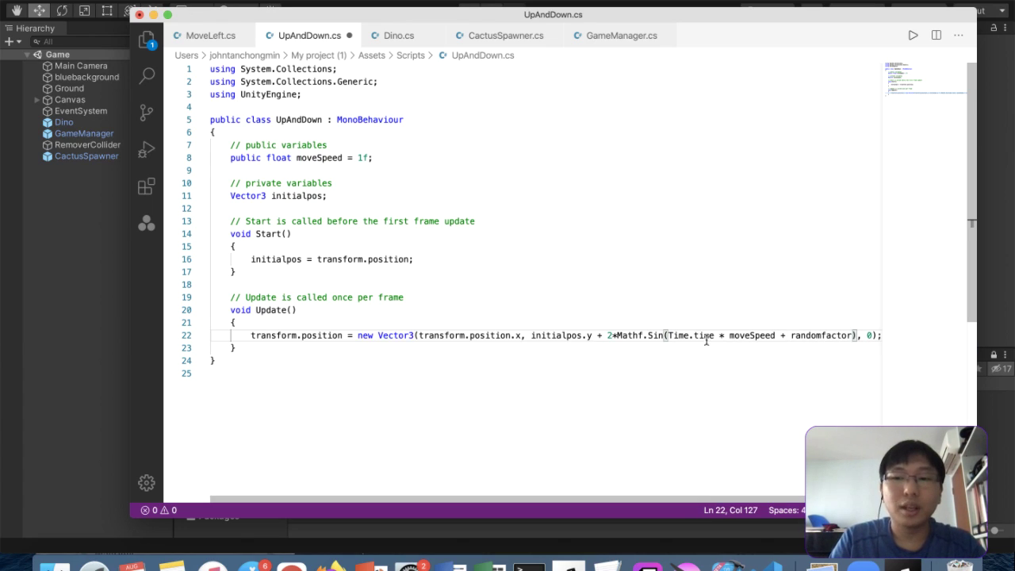
left_click(410, 196)
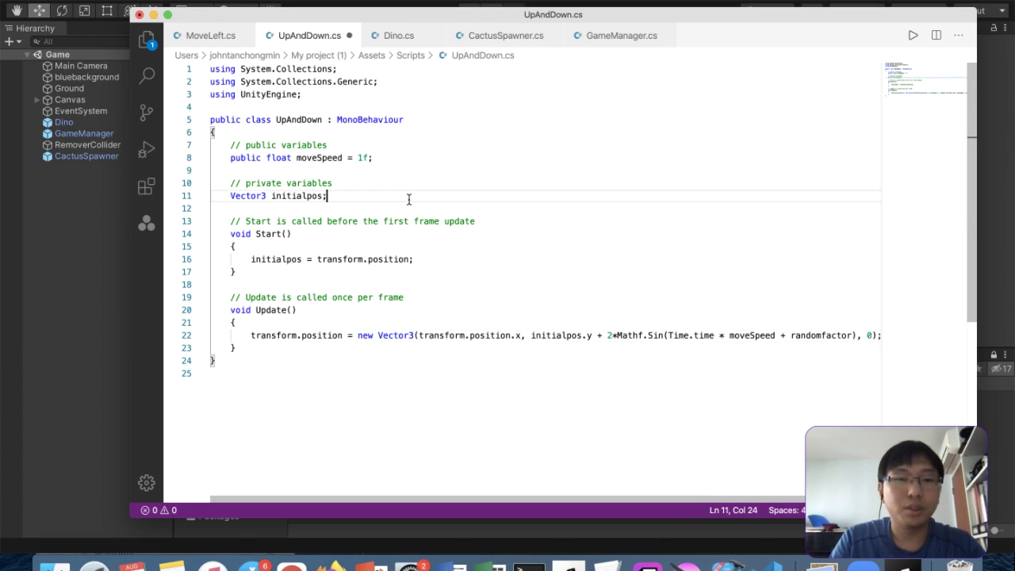
key("Return")
type("int randomfactor;")
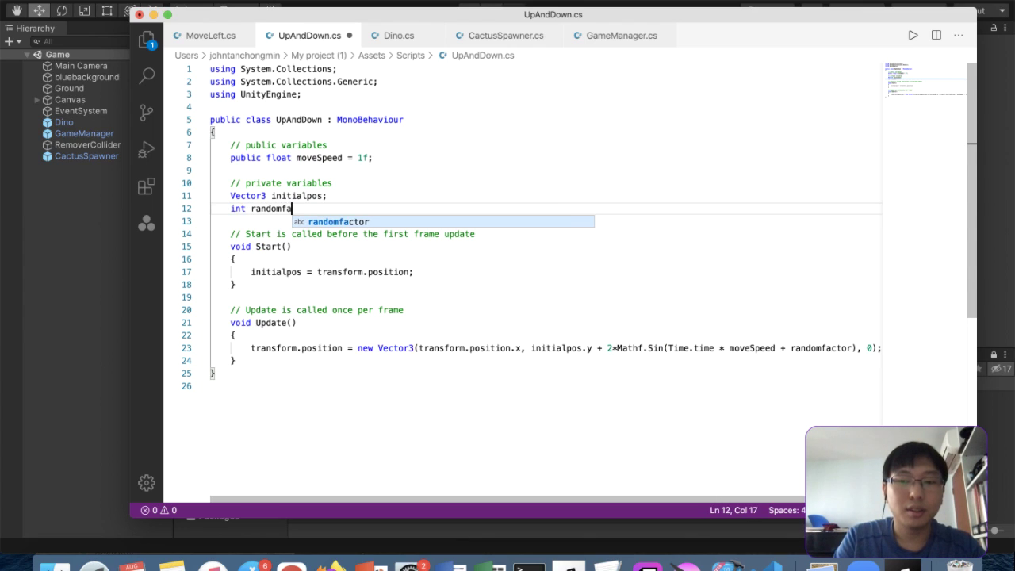
In Start(), add randomfactor = Random.Range(0,1000); below the initialpos assignment and save UpAndDown.cs
left_click(424, 271)
key("Return")
type("randomfactor = Ranf")
type("om.Ran")
key("BackSpace")
key("BackSpace")
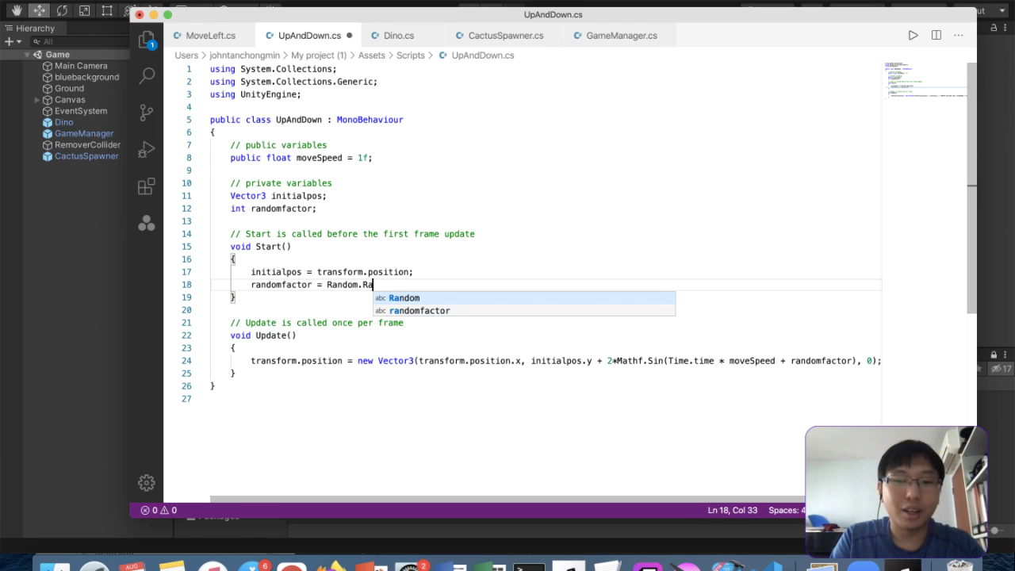
type("ange(0,1000);")
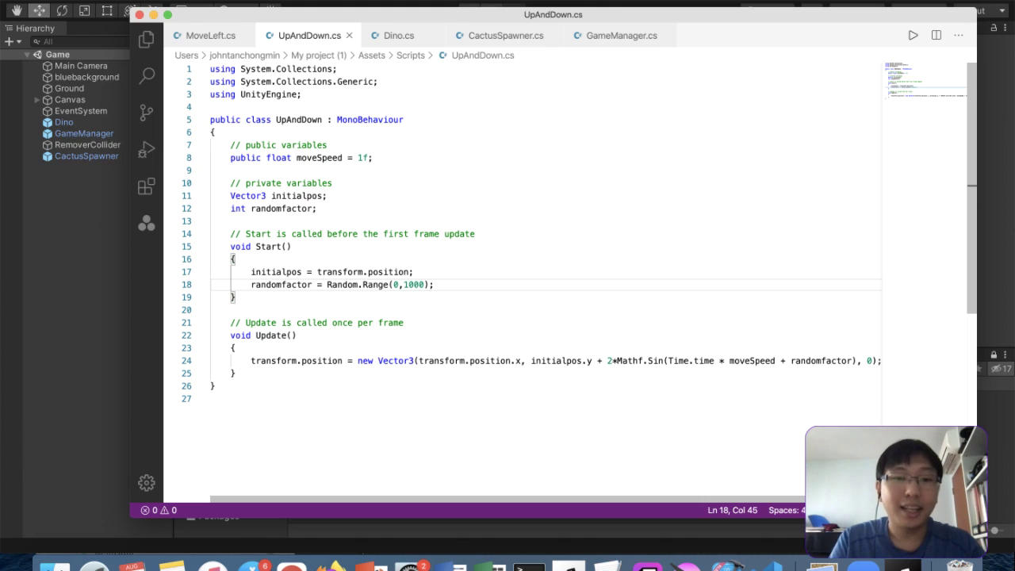
Switch to Unity, run the game and make the dino jump over obstacles while checking the birds' randomised vertical movement
left_click(67, 317)
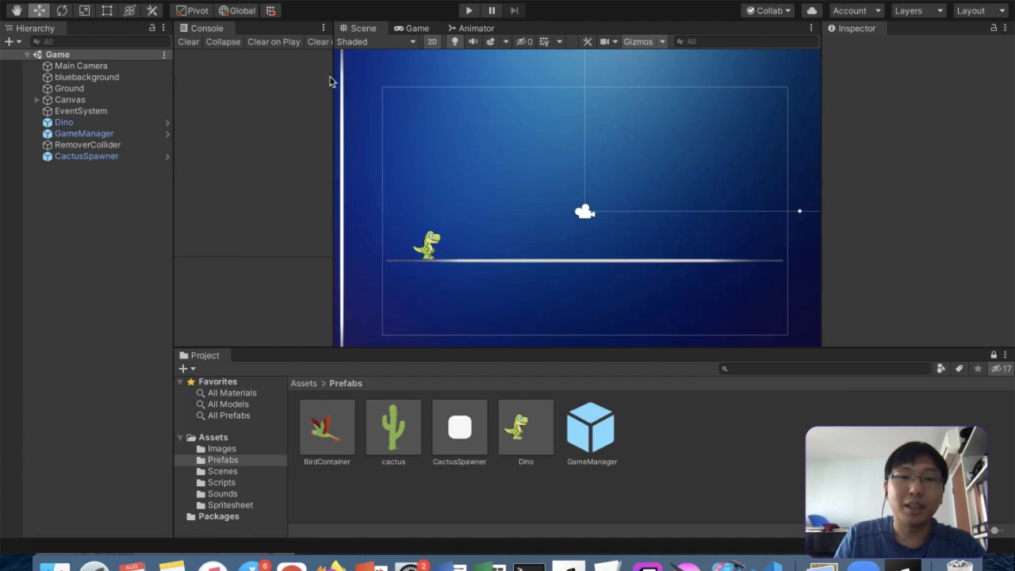
left_click(469, 11)
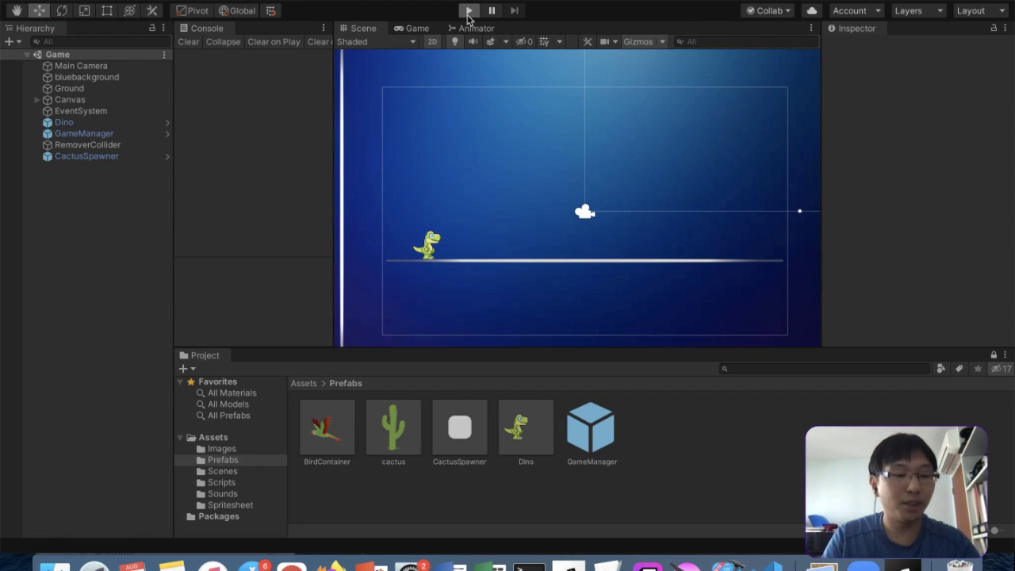
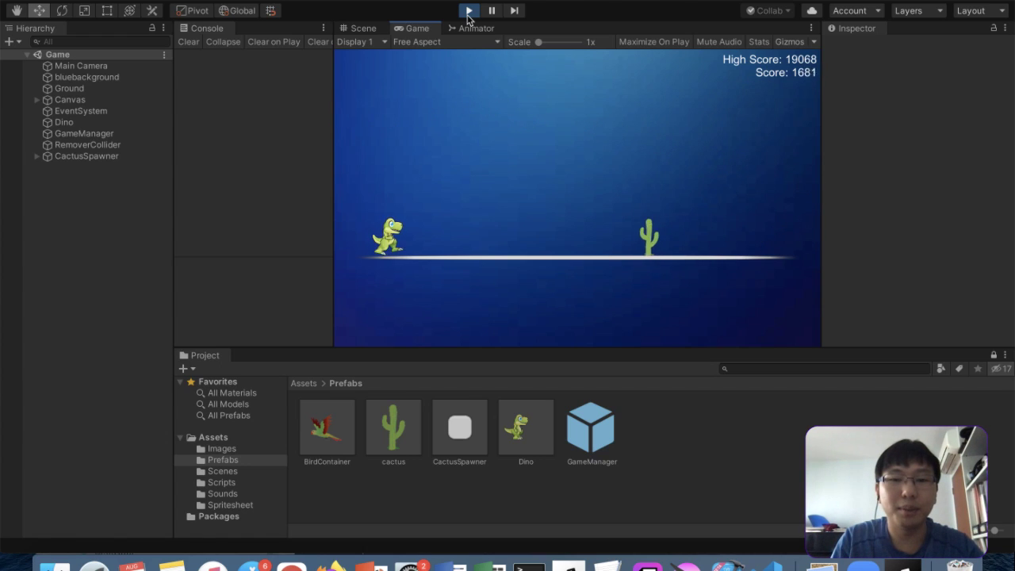
key("space")
key("space")
key("space")
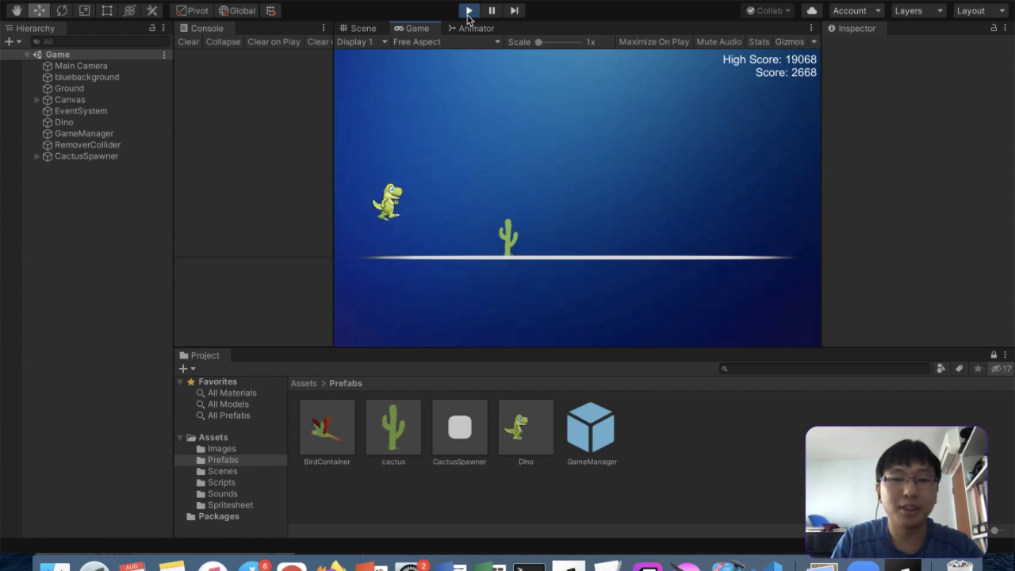
key("space")
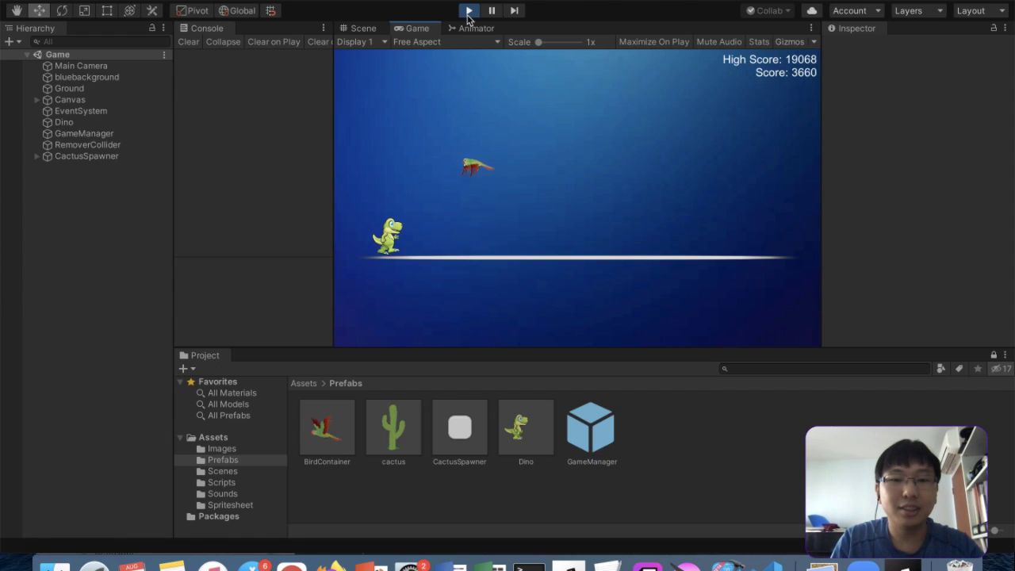
key("space")
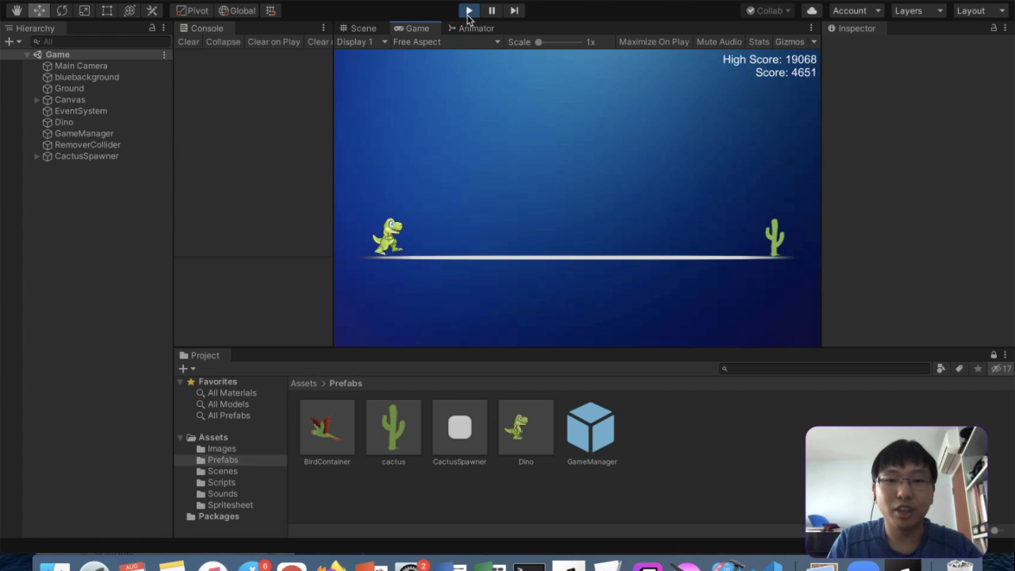
key("space")
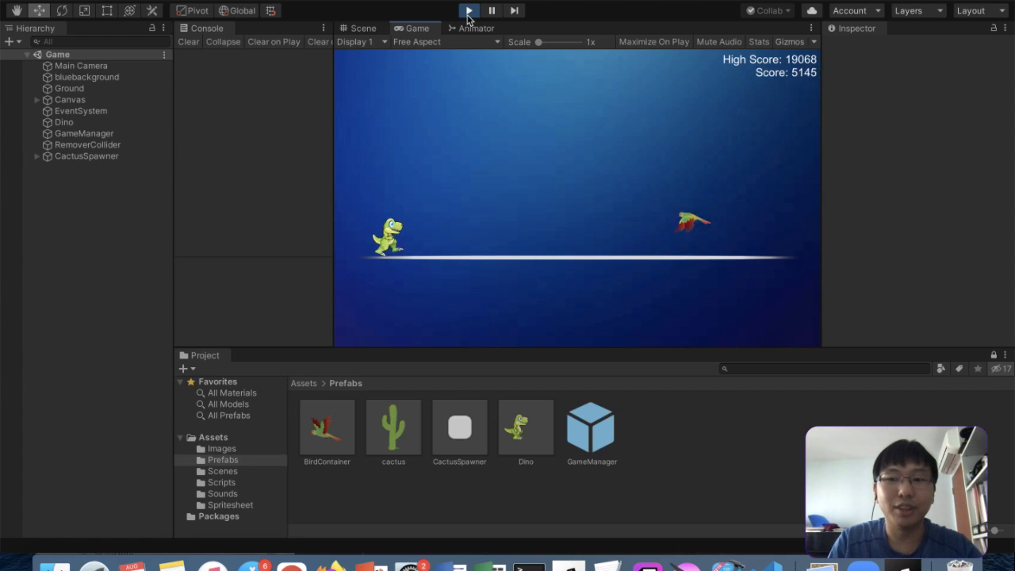
key("space")
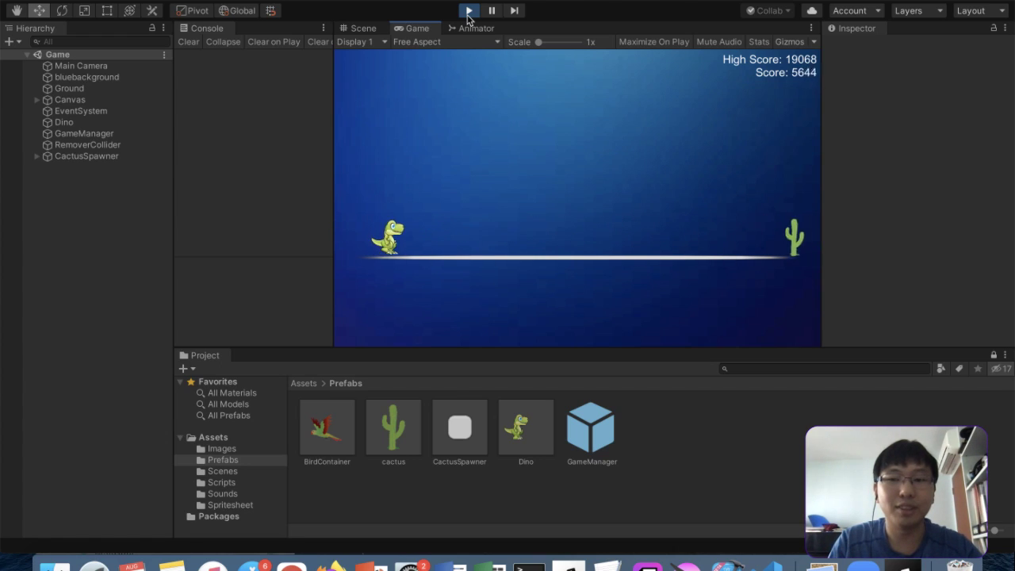
key("space")
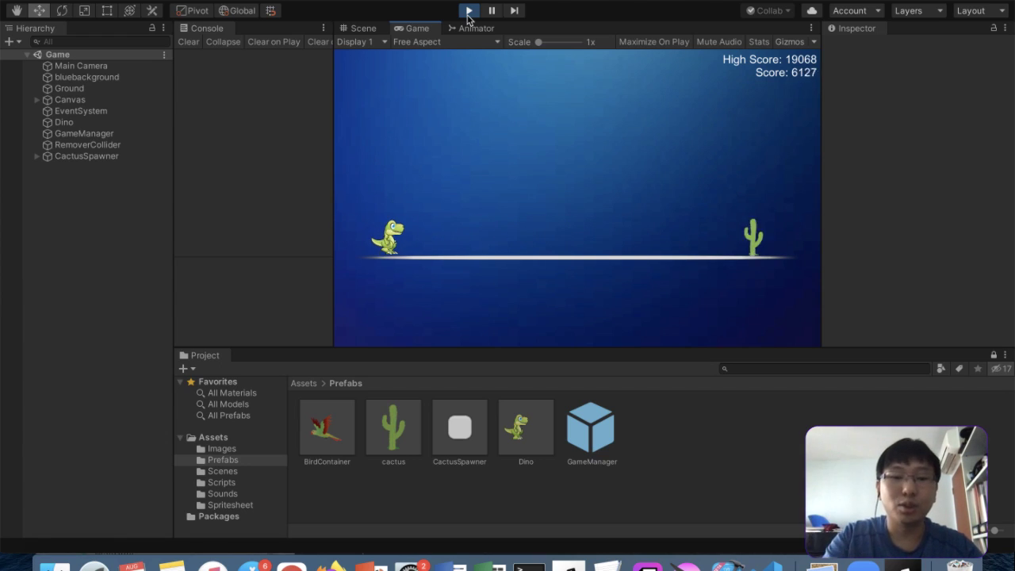
key("space")
key("space")
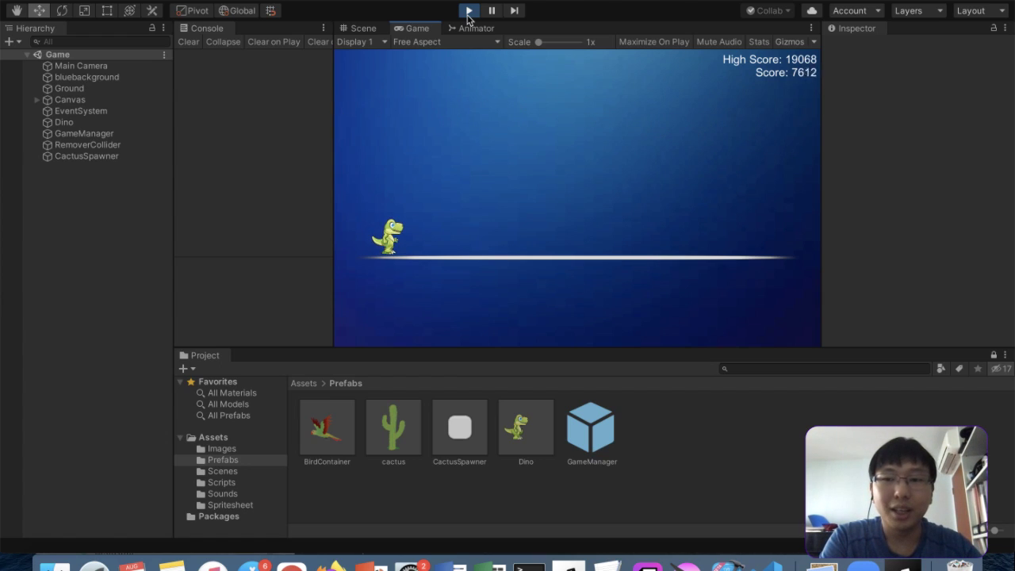
key("space")
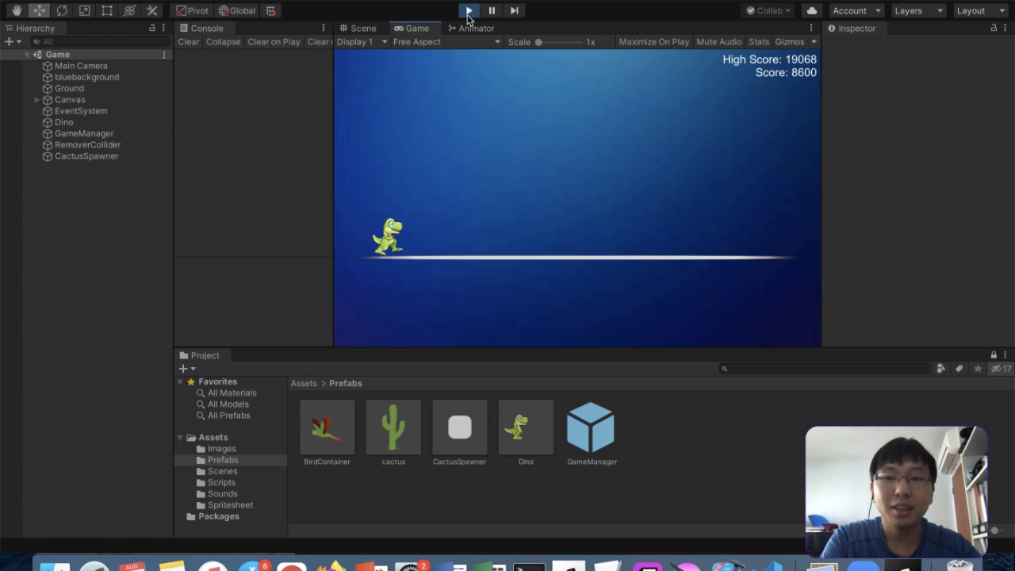
key("space")
key("space")
key("space")
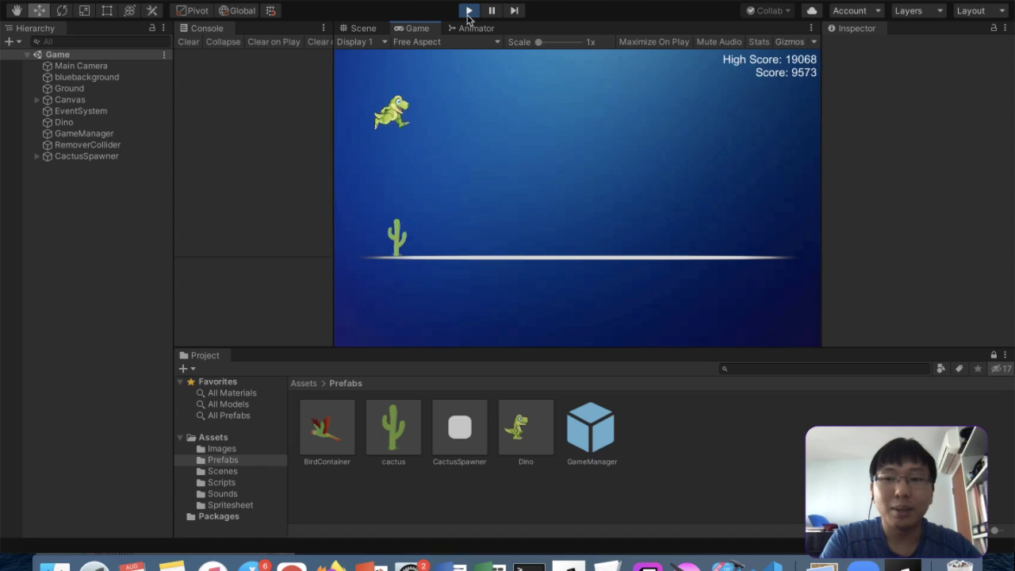
key("space")
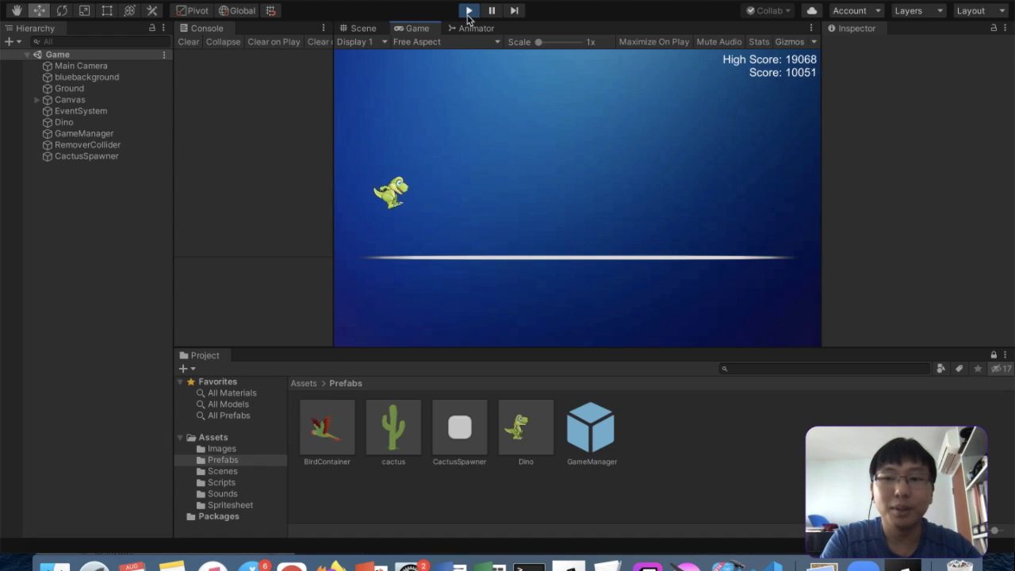
key("space")
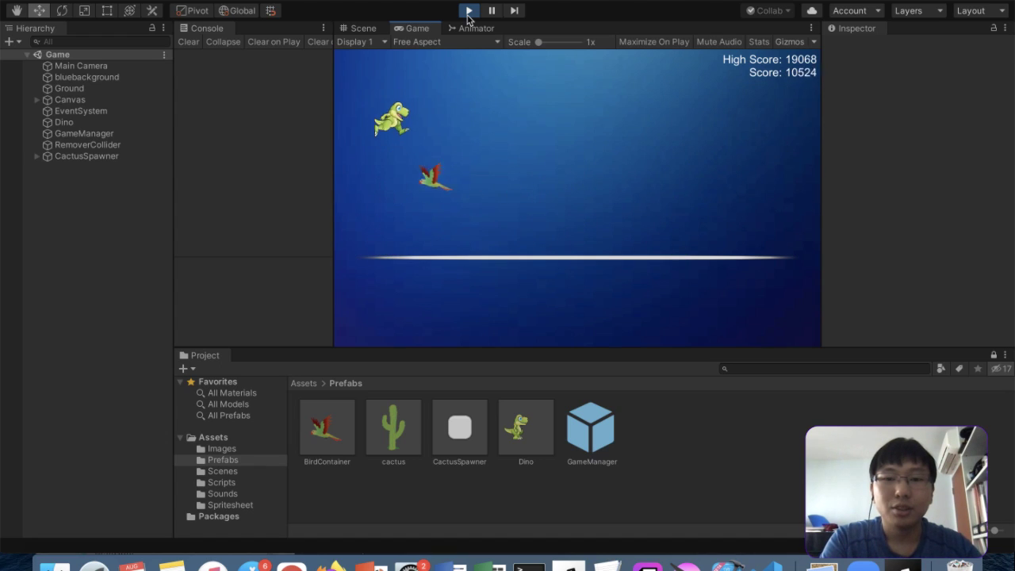
key("space")
key("space")
key("space")
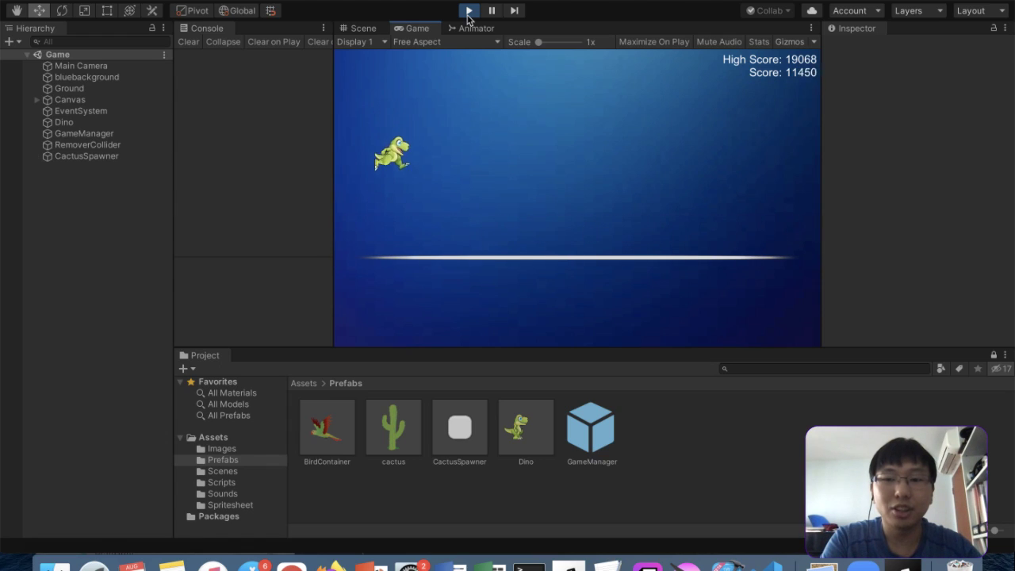
key("space")
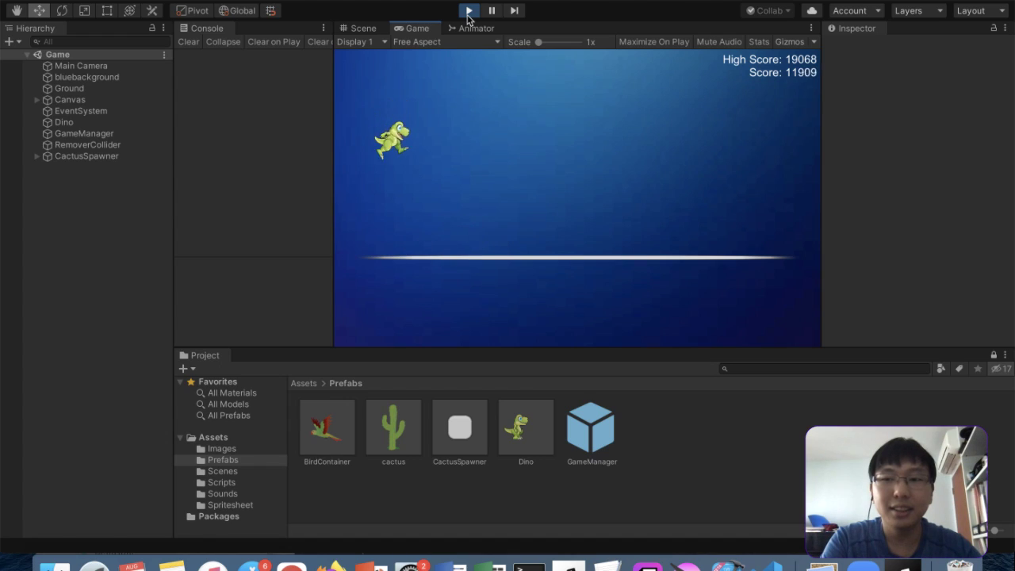
key("space")
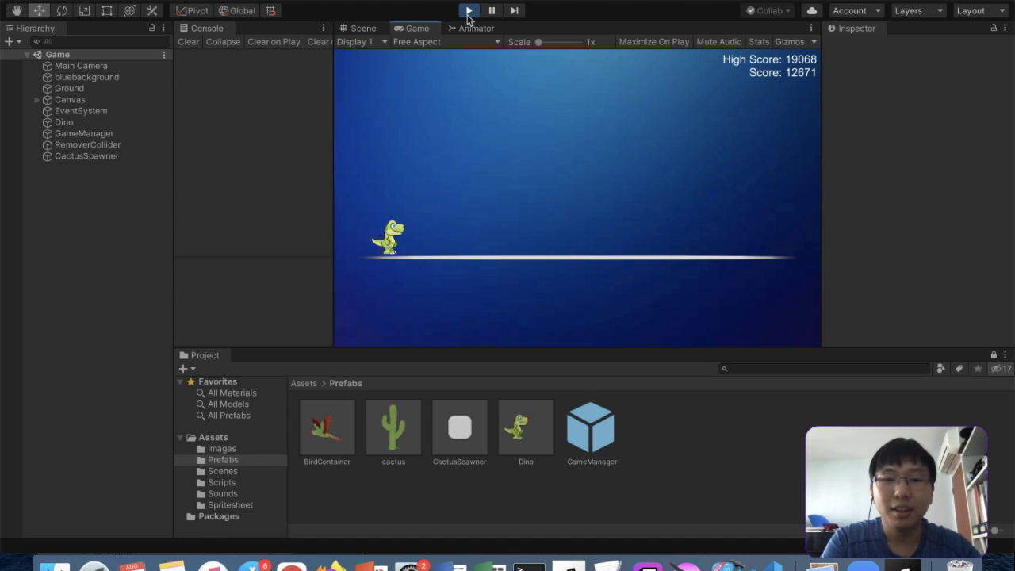
key("space")
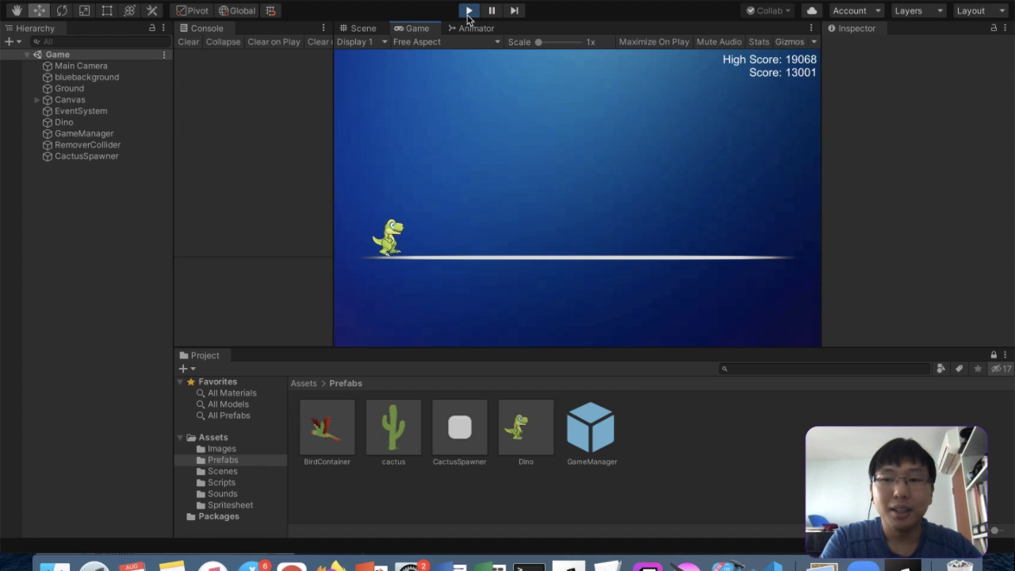
key("space")
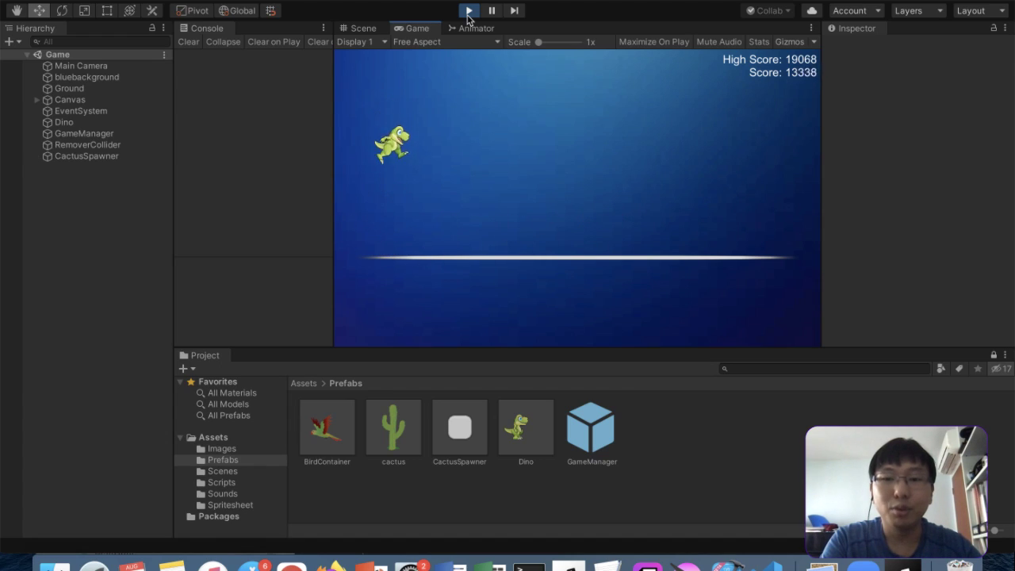
key("space")
key("space")
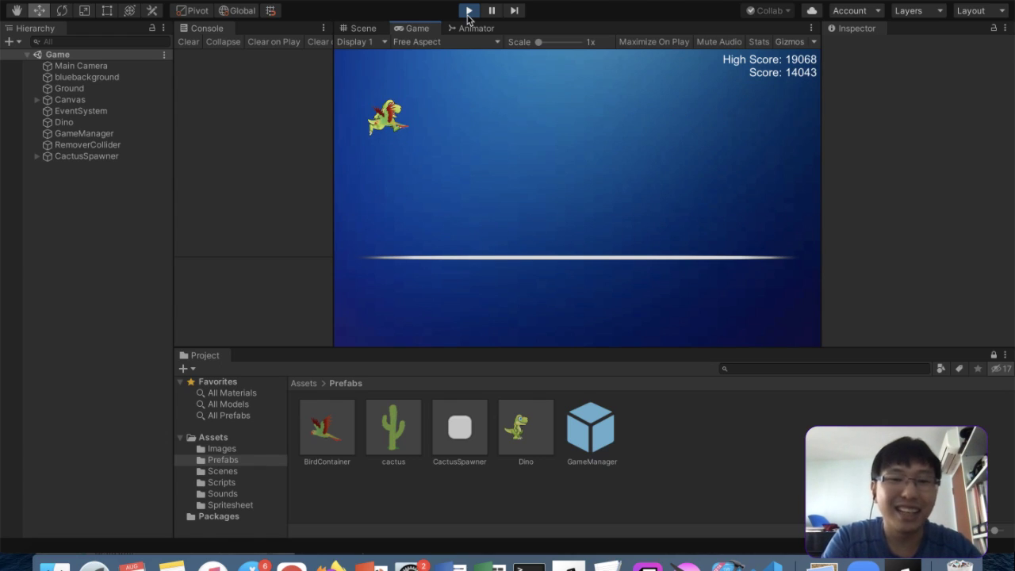
key("space")
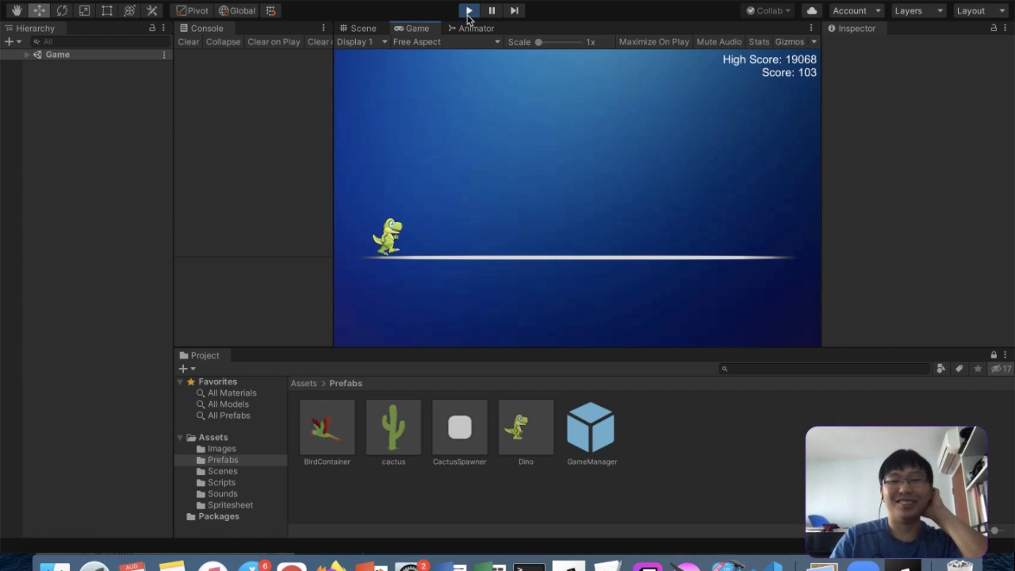
Expand the running Game scene's hierarchy and inspect the Dino object's position and components in the Scene view
left_click(27, 54)
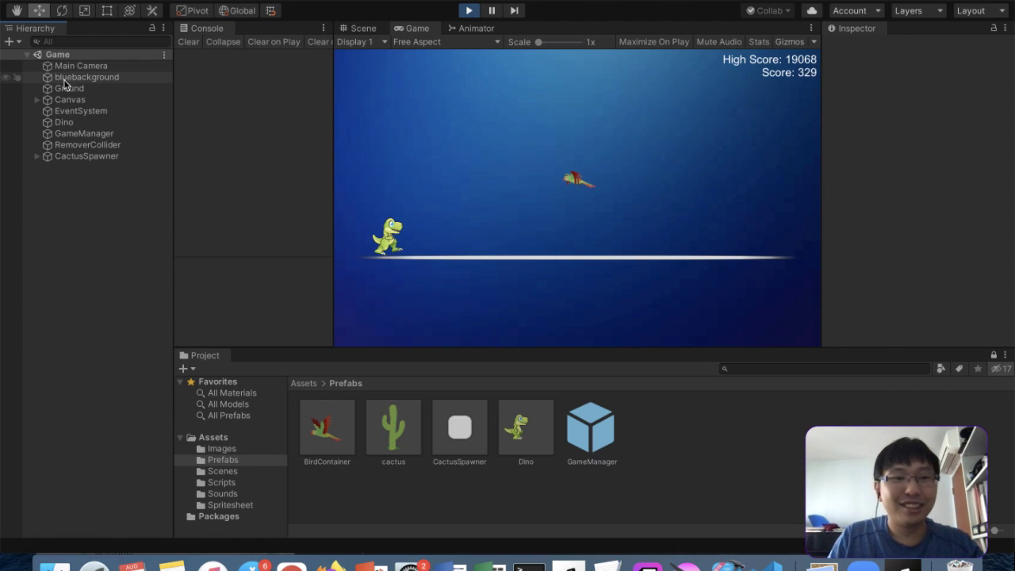
left_click(68, 122)
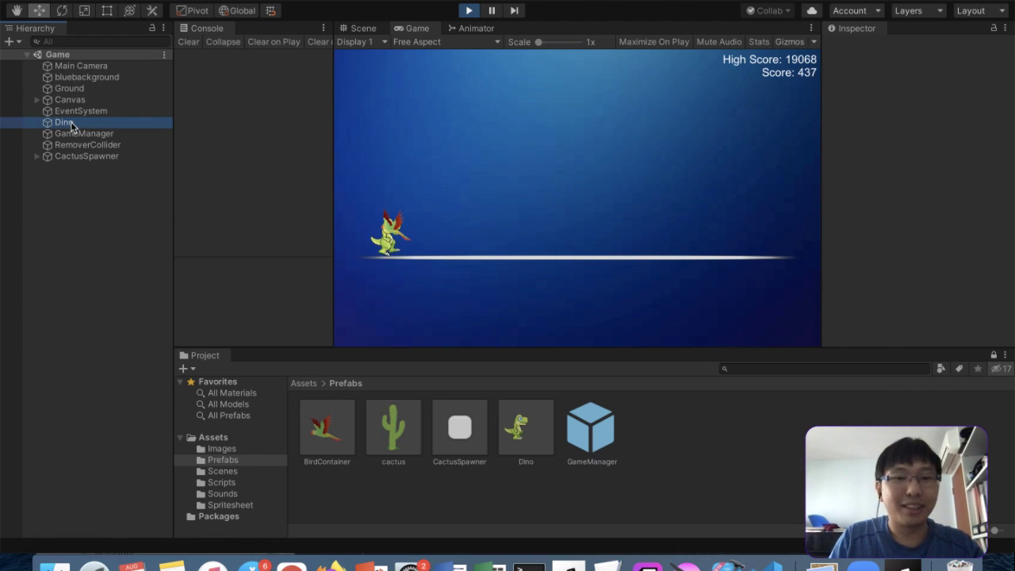
left_click(350, 29)
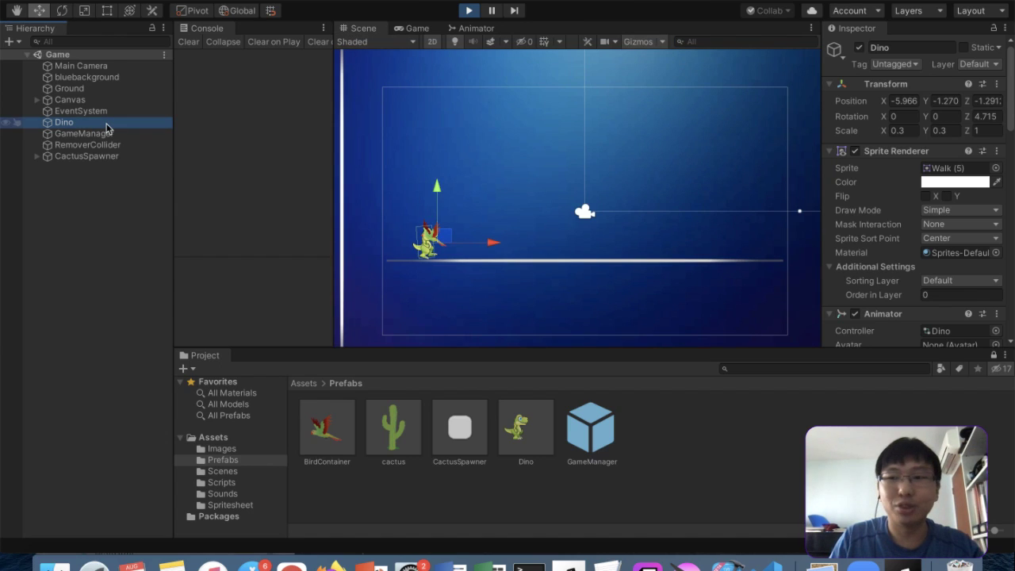
left_click(27, 54)
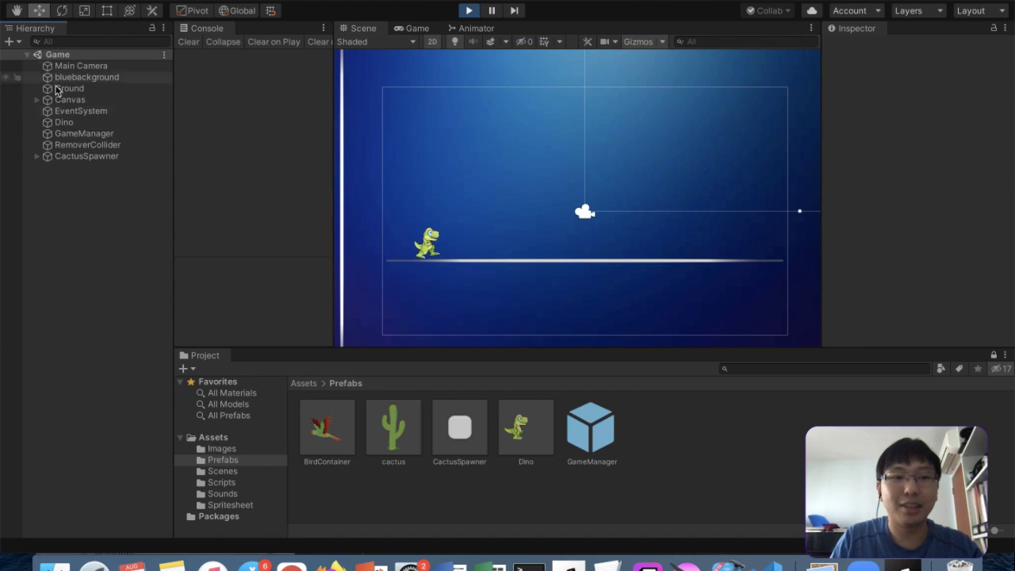
left_click(78, 123)
left_click(508, 161)
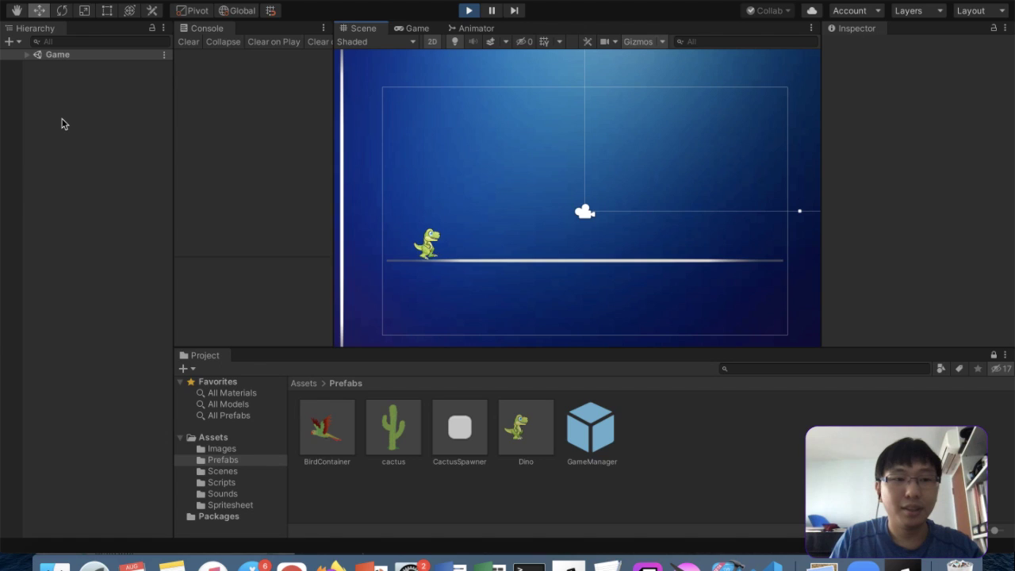
left_click(27, 55)
left_click(57, 123)
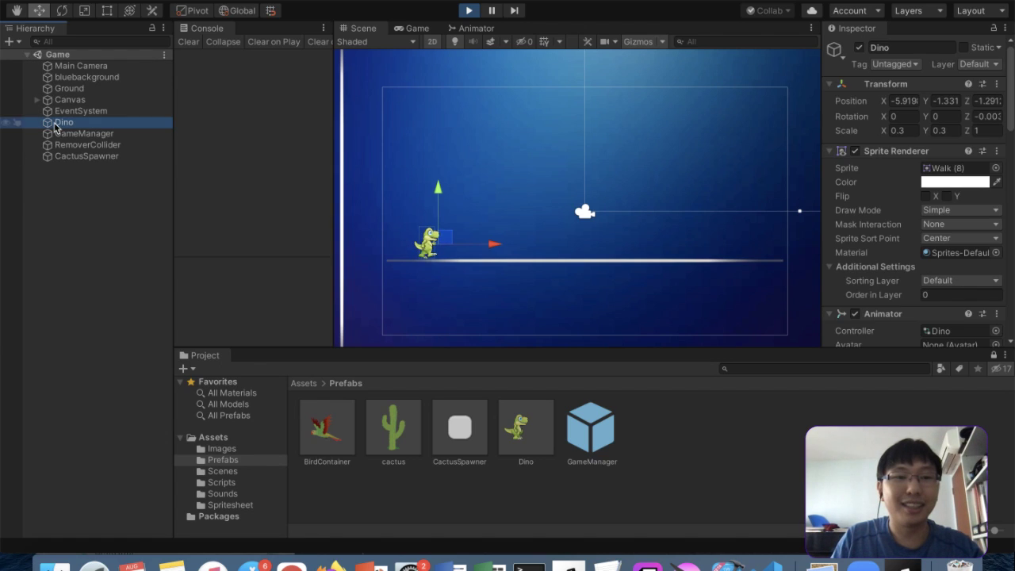
Return to the Game view and play-test several rounds, making the dino jump over cacti and birds while checking the birds' randomised flight heights
key("super+2")
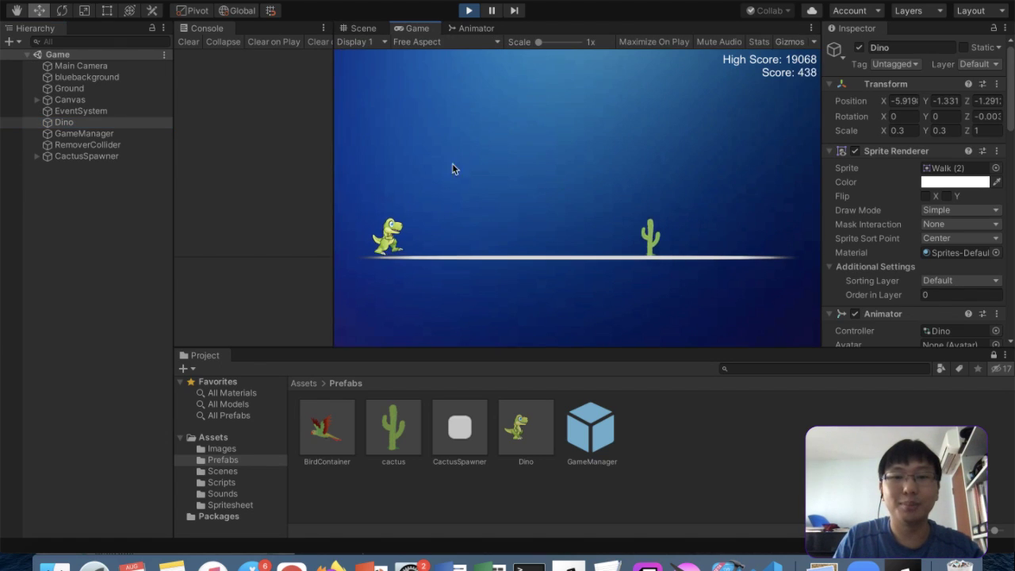
key("space")
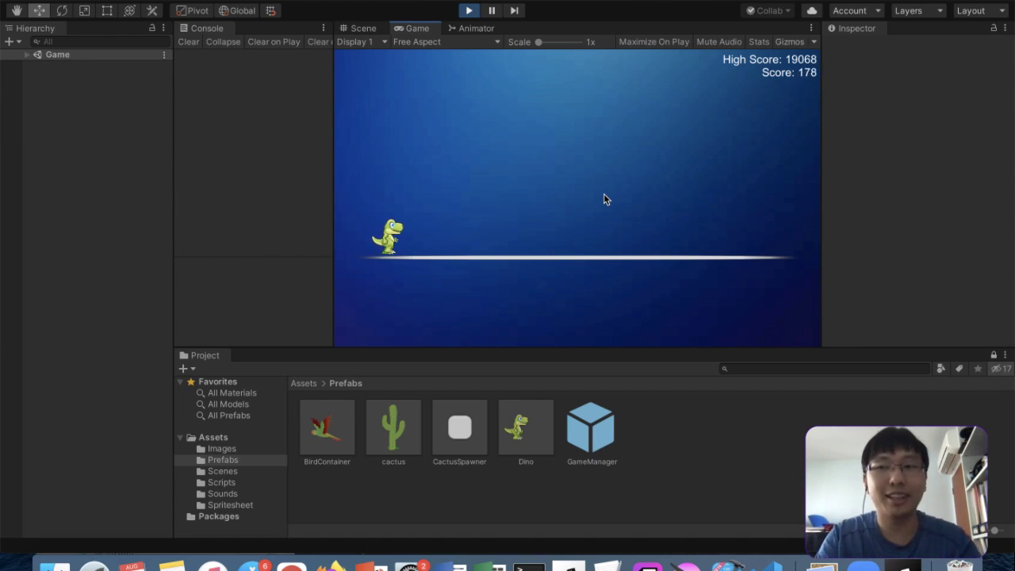
key("space")
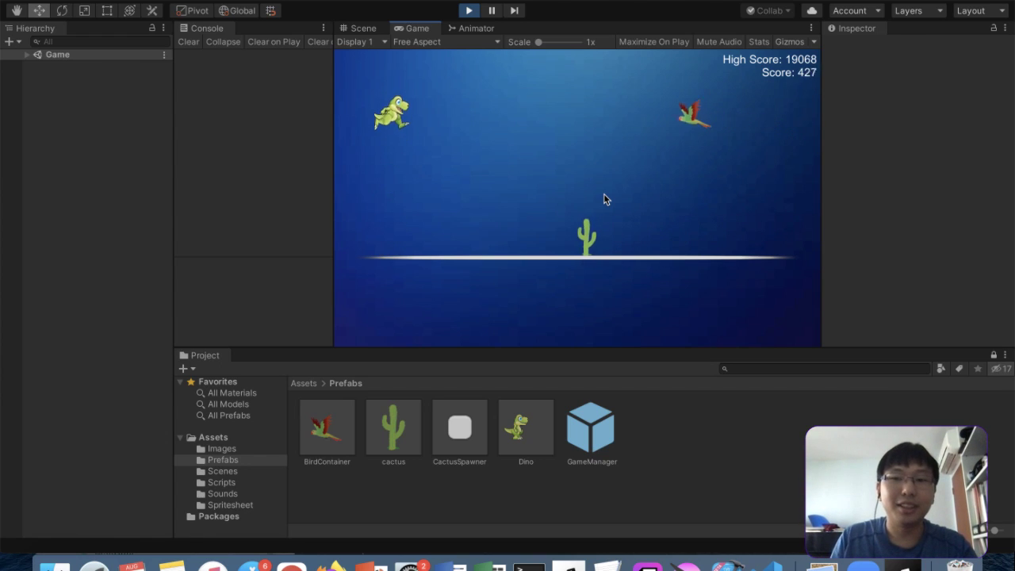
key("space")
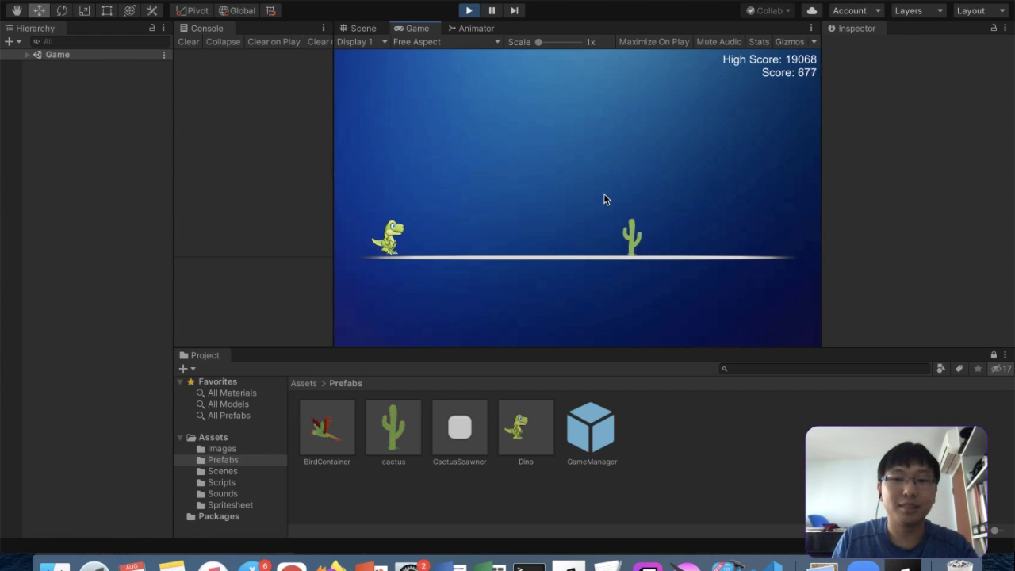
key("space")
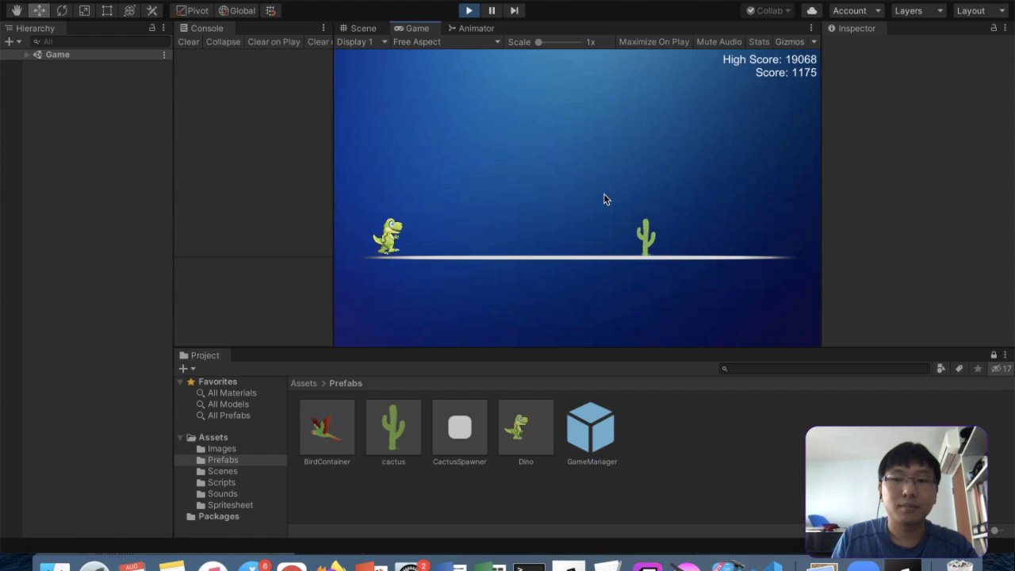
key("space")
key("space")
key("space")
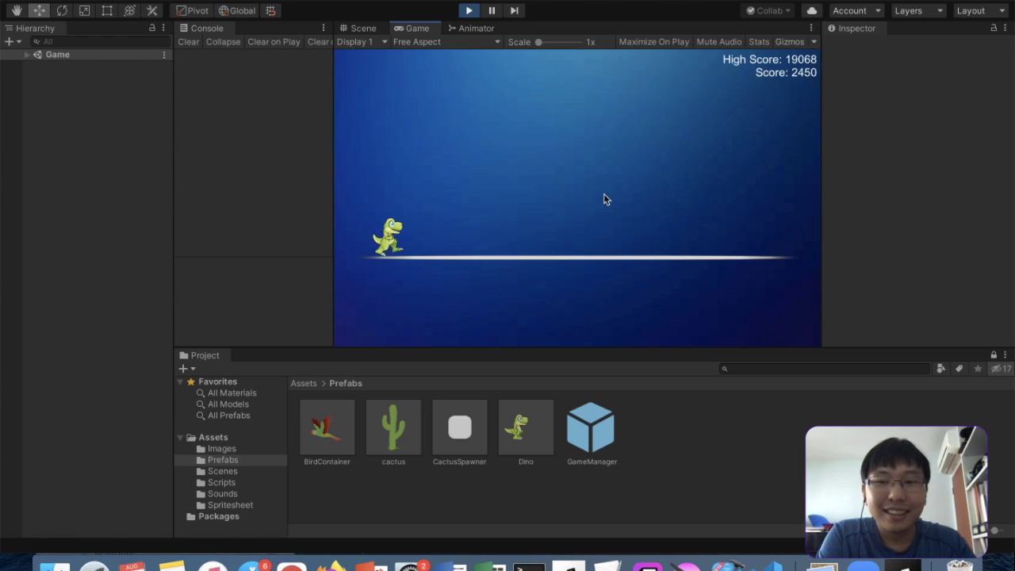
key("space")
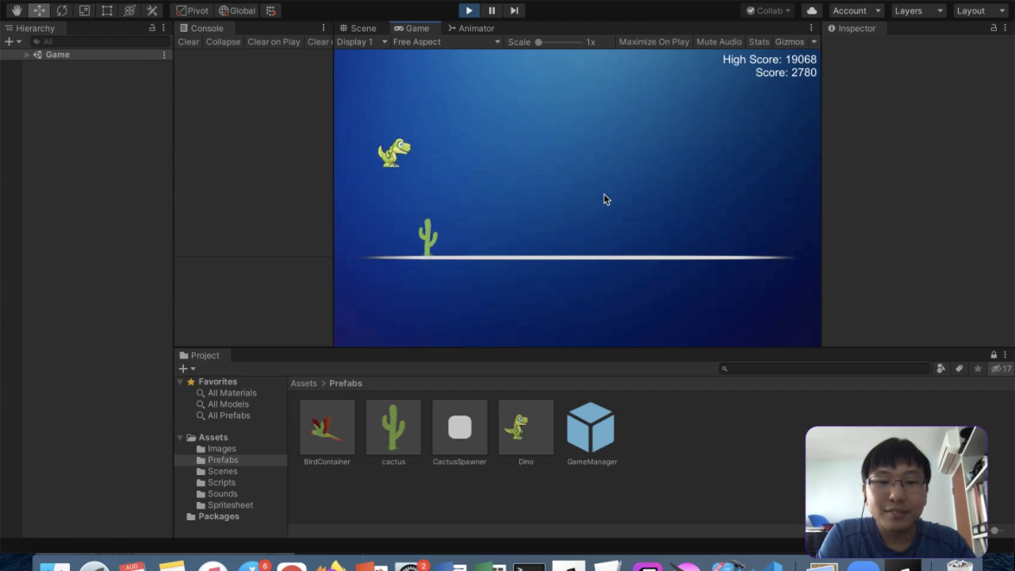
key("space")
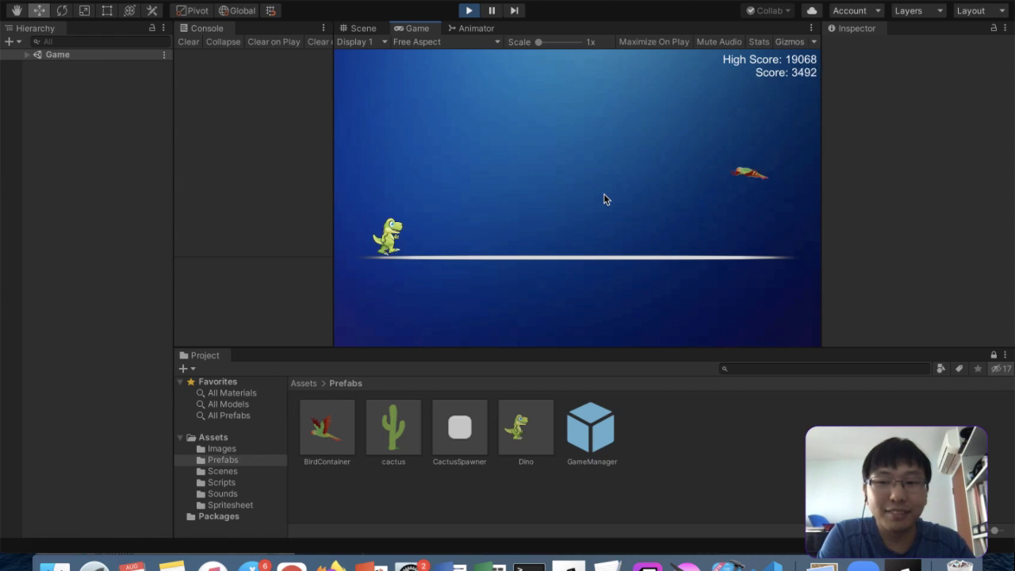
key("space")
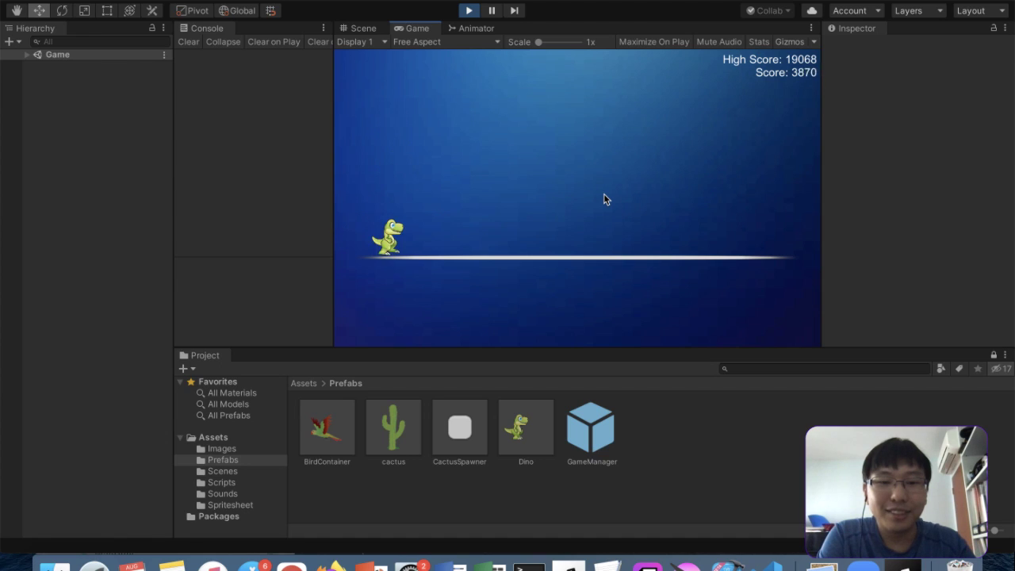
key("space")
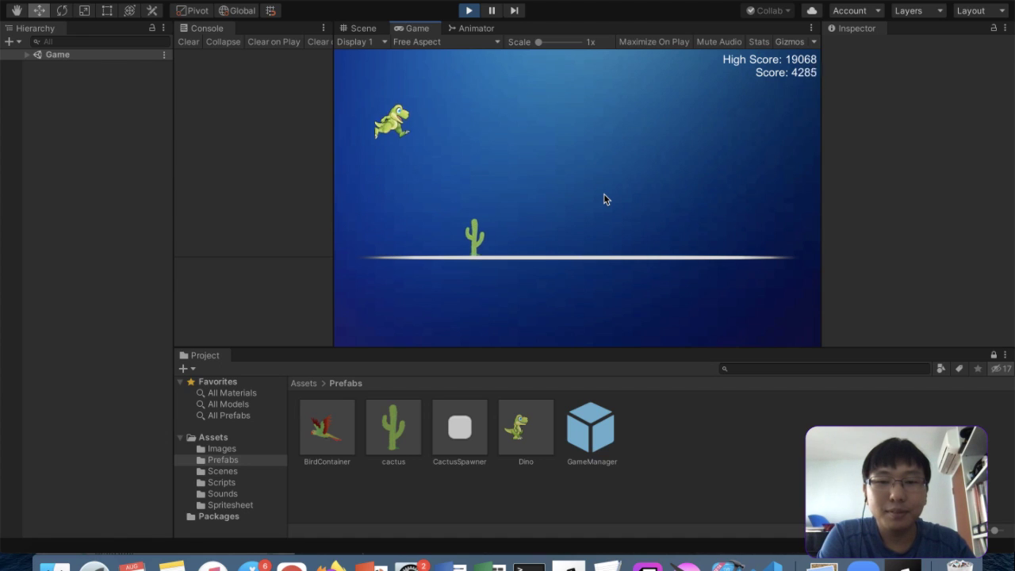
key("space")
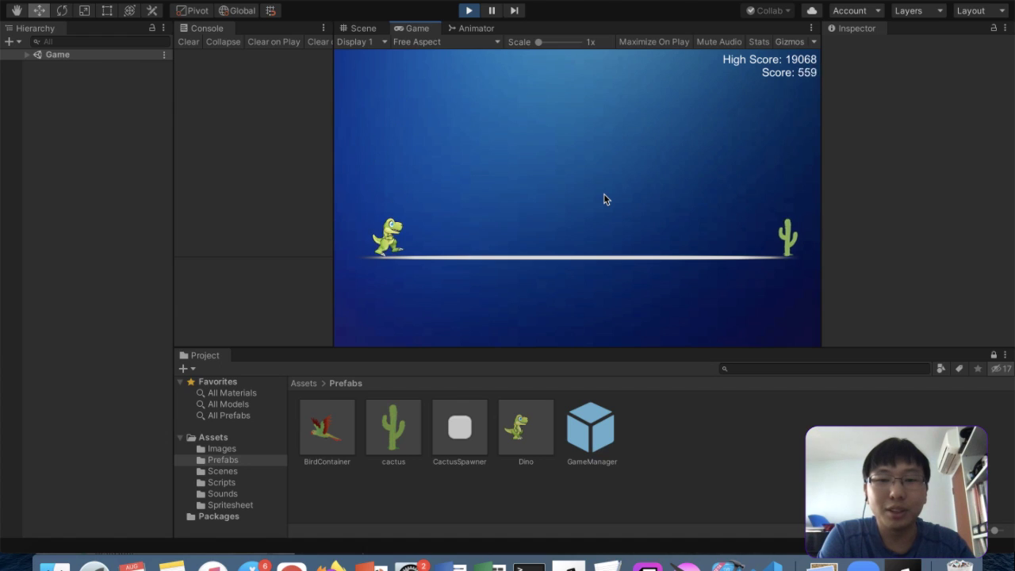
key("space")
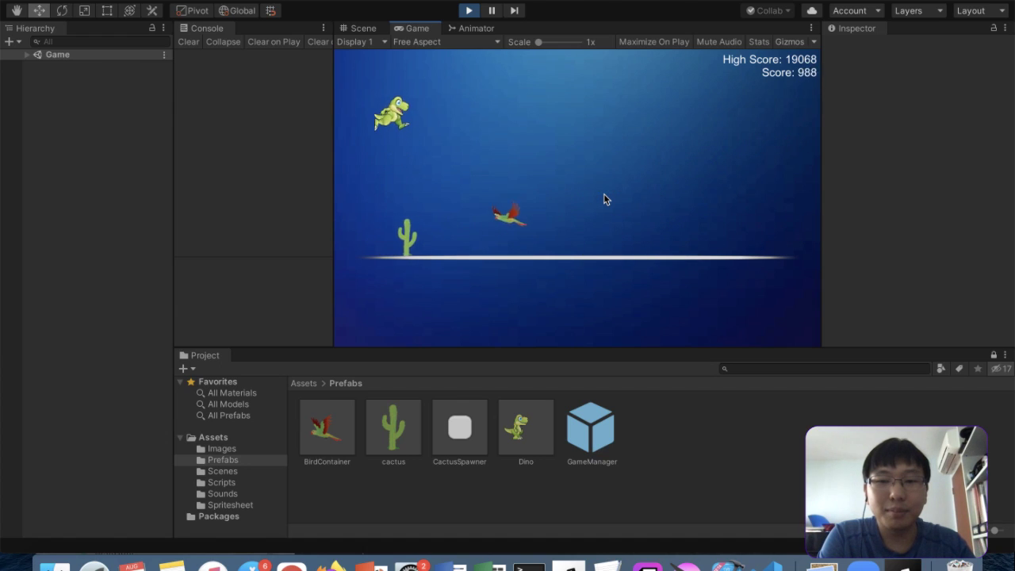
key("space")
key("space")
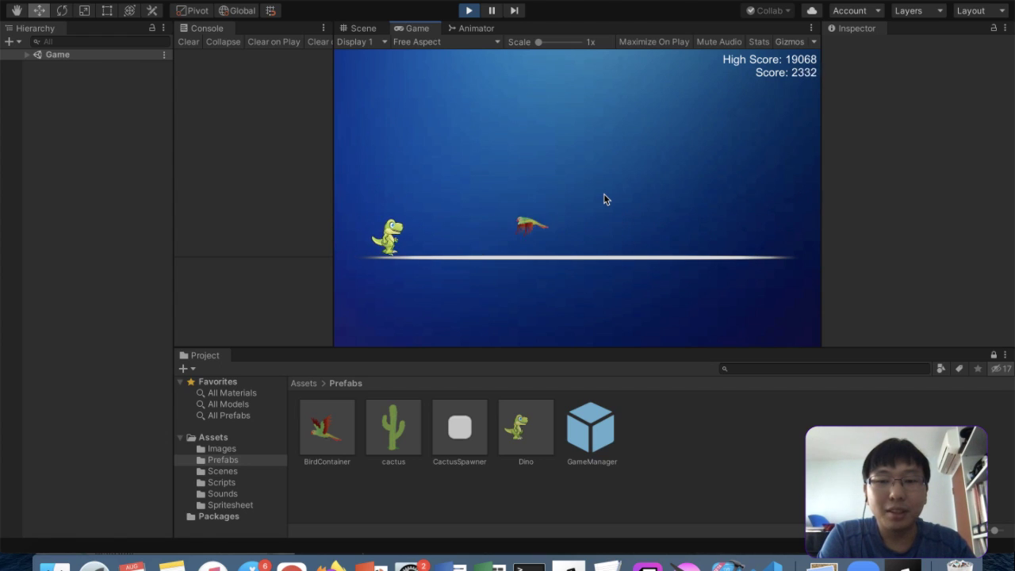
key("space")
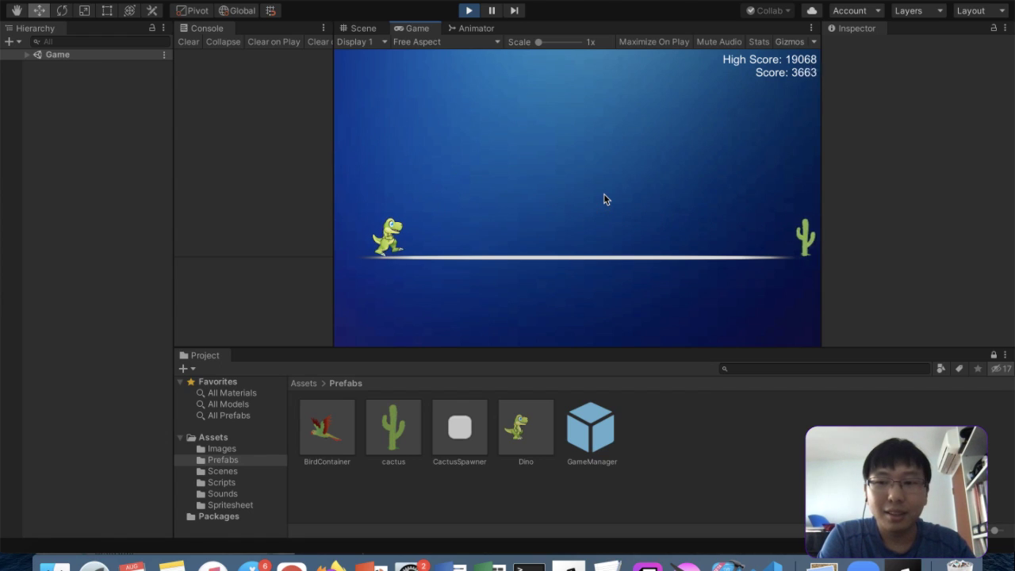
key("space")
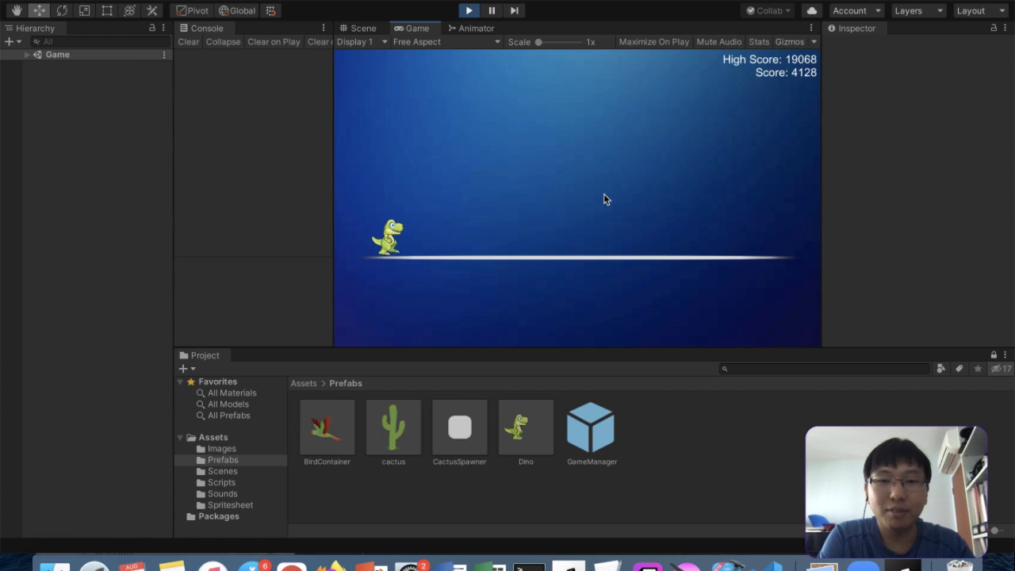
key("space")
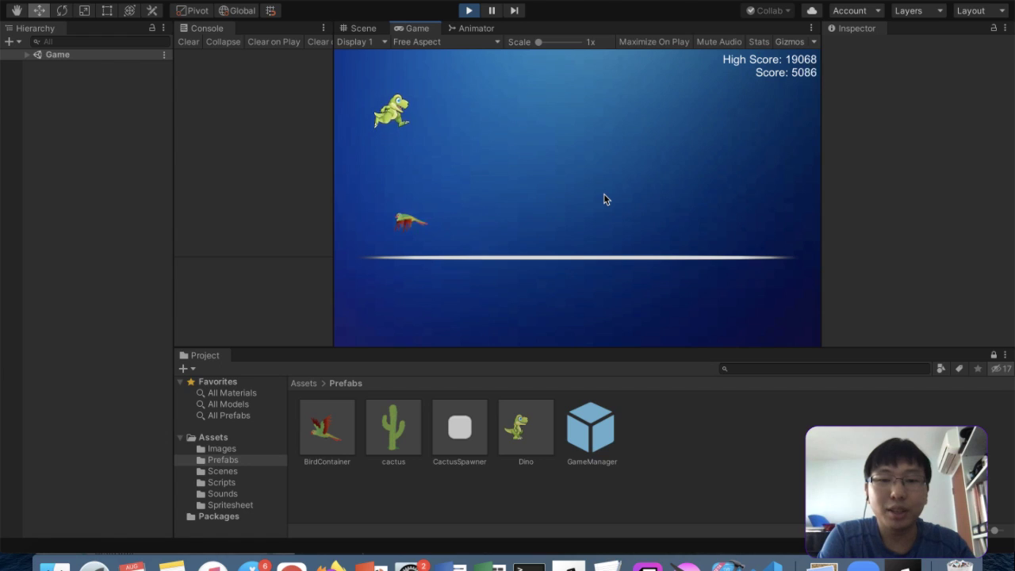
key("space")
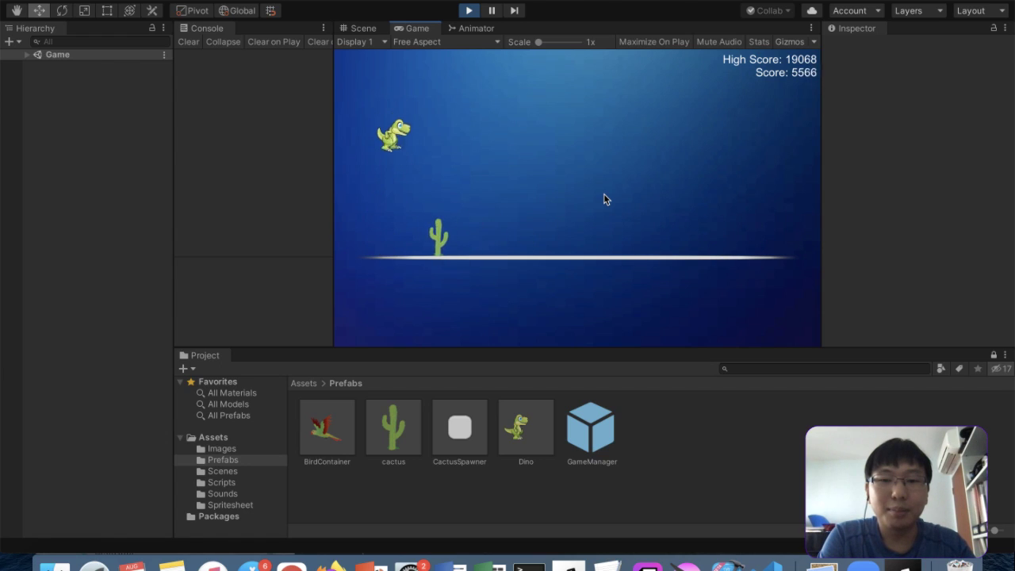
key("space")
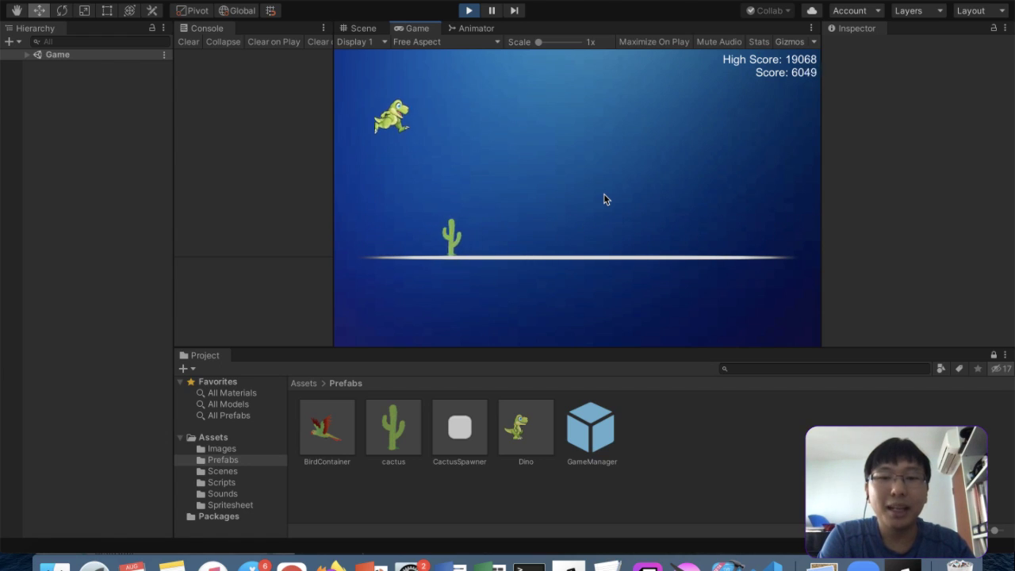
key("space")
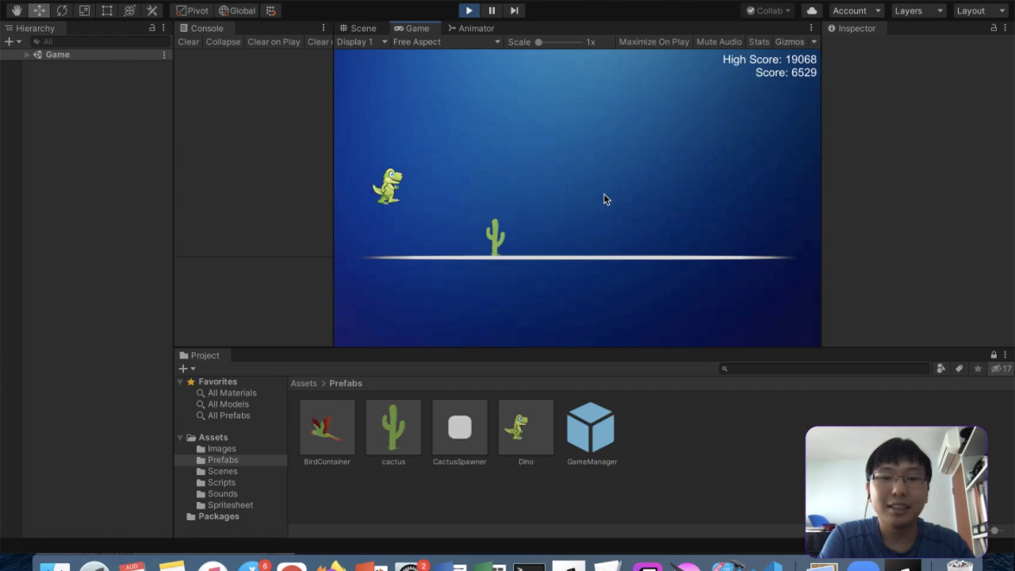
key("space")
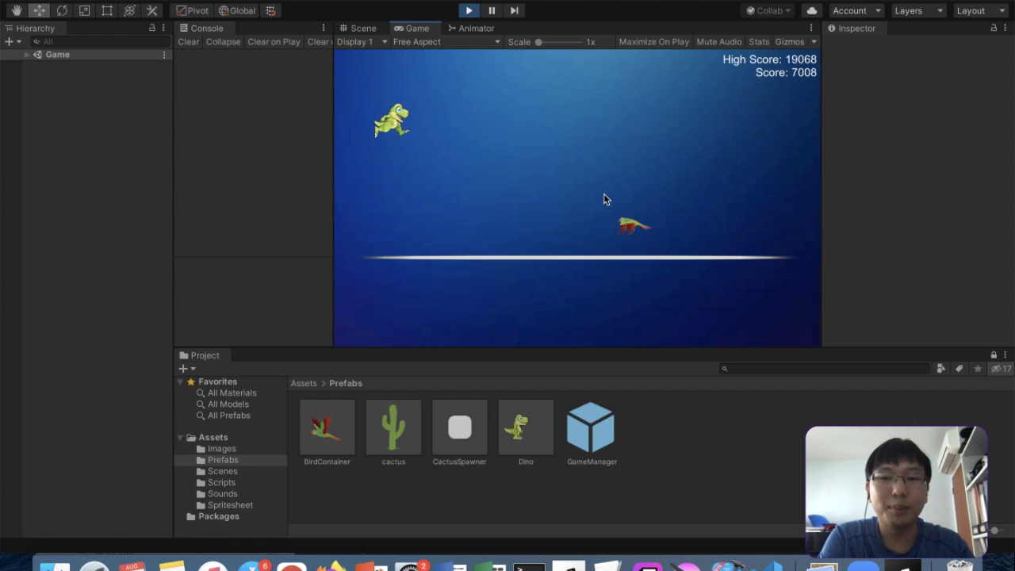
key("space")
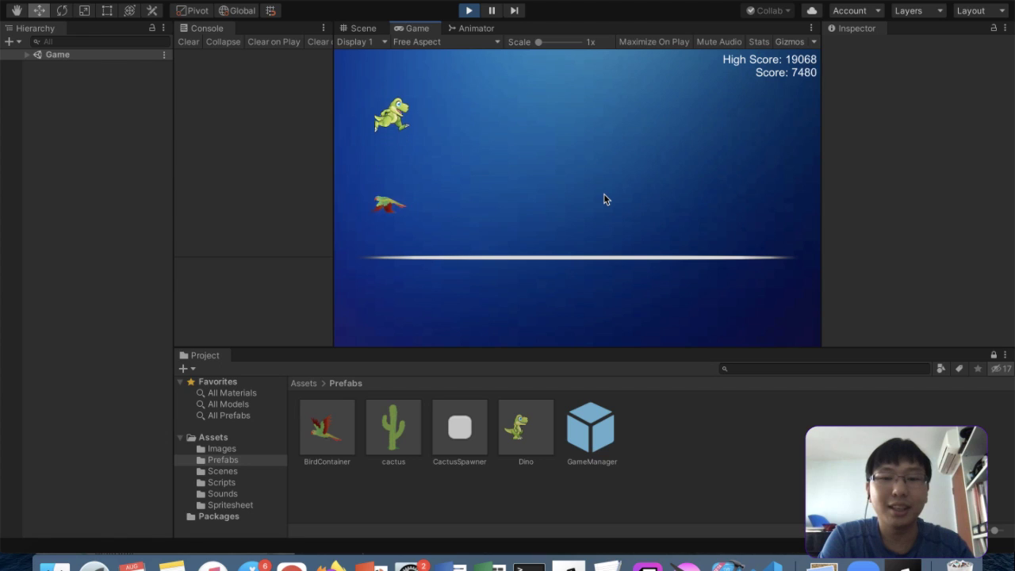
key("space")
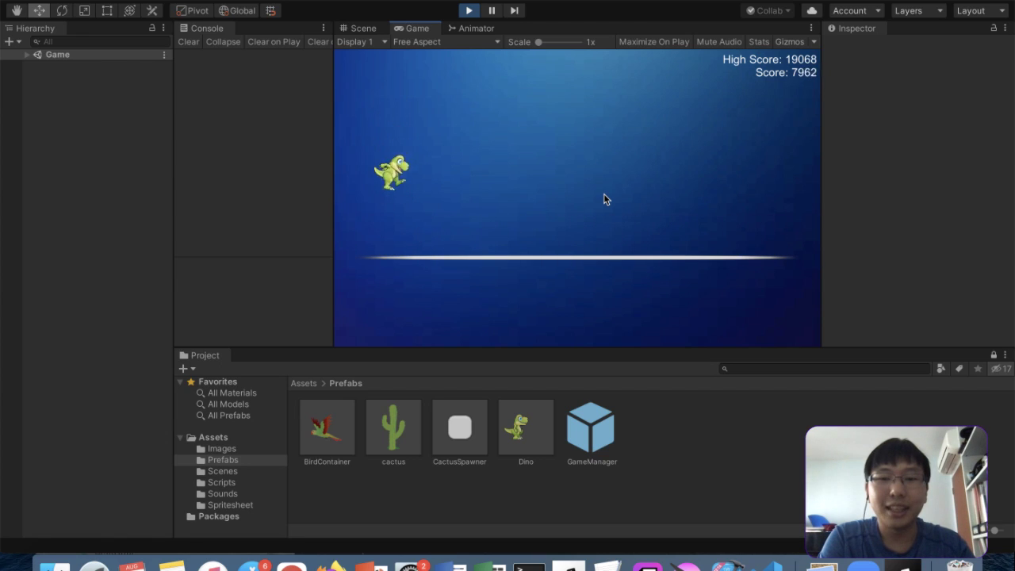
key("space")
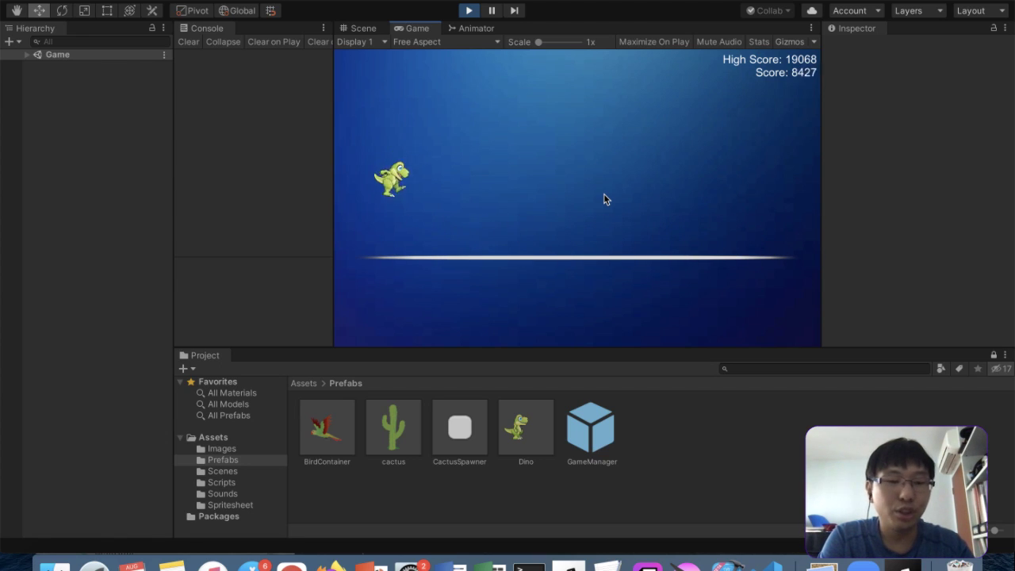
key("space")
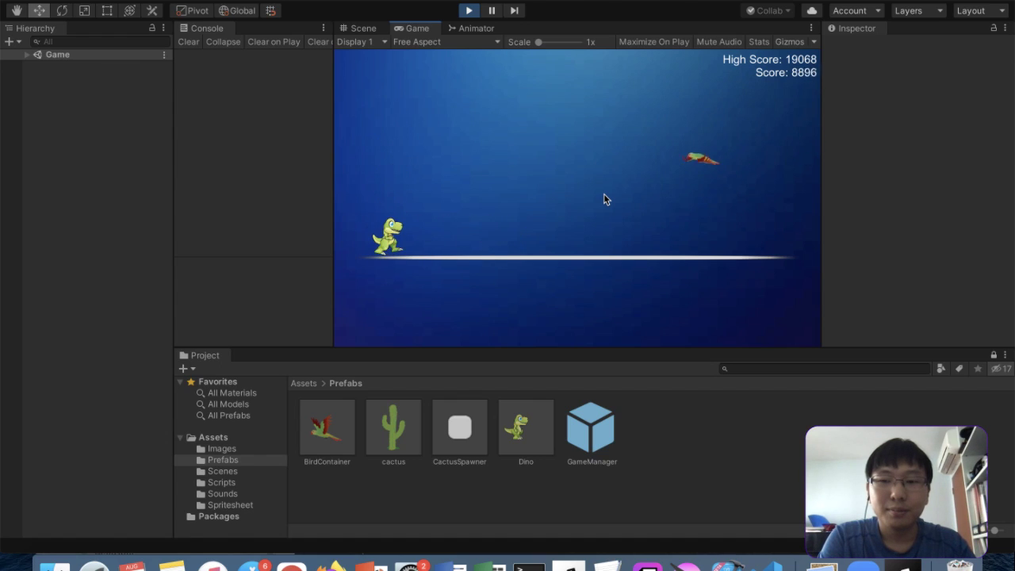
key("space")
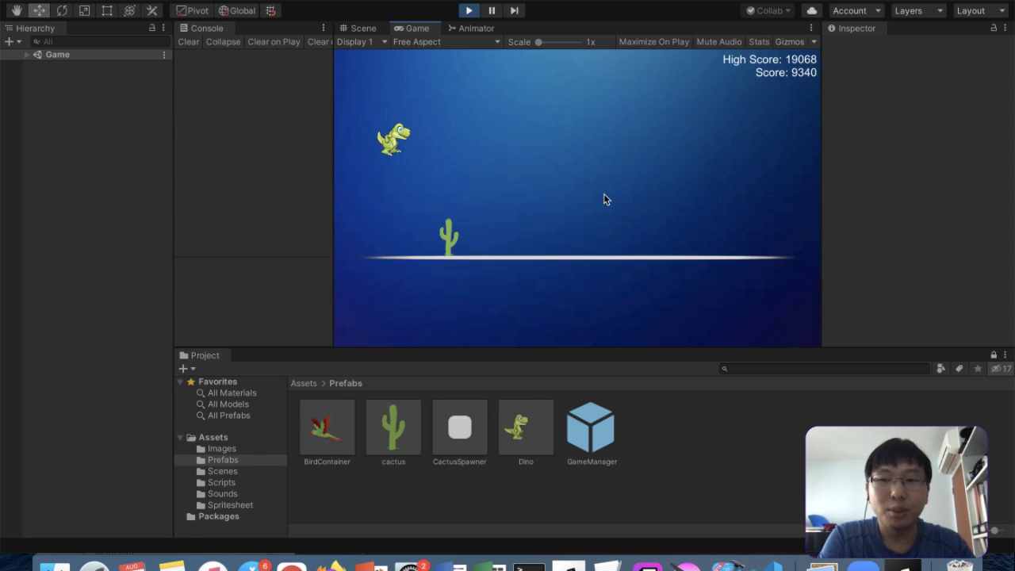
key("space")
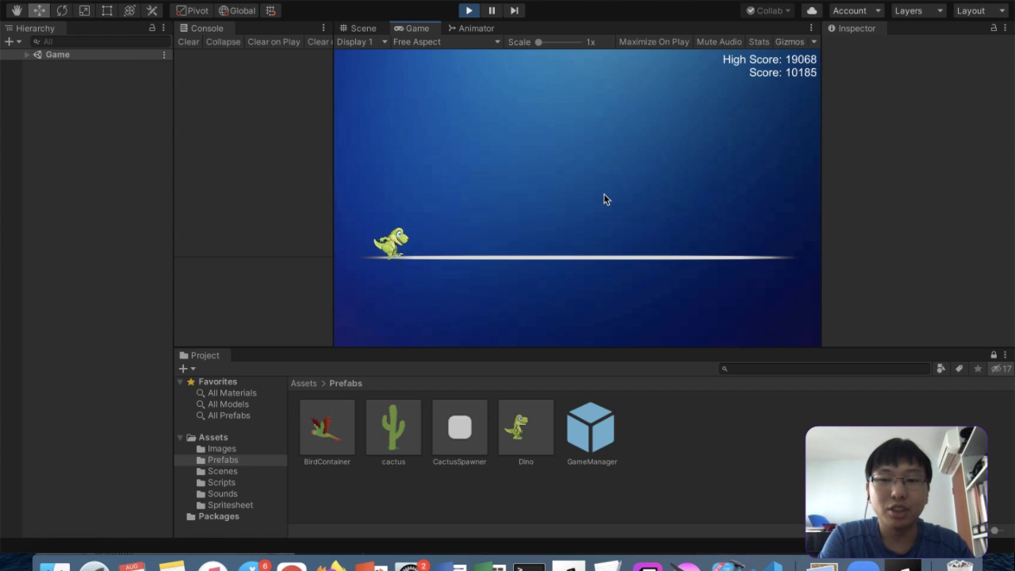
key("space")
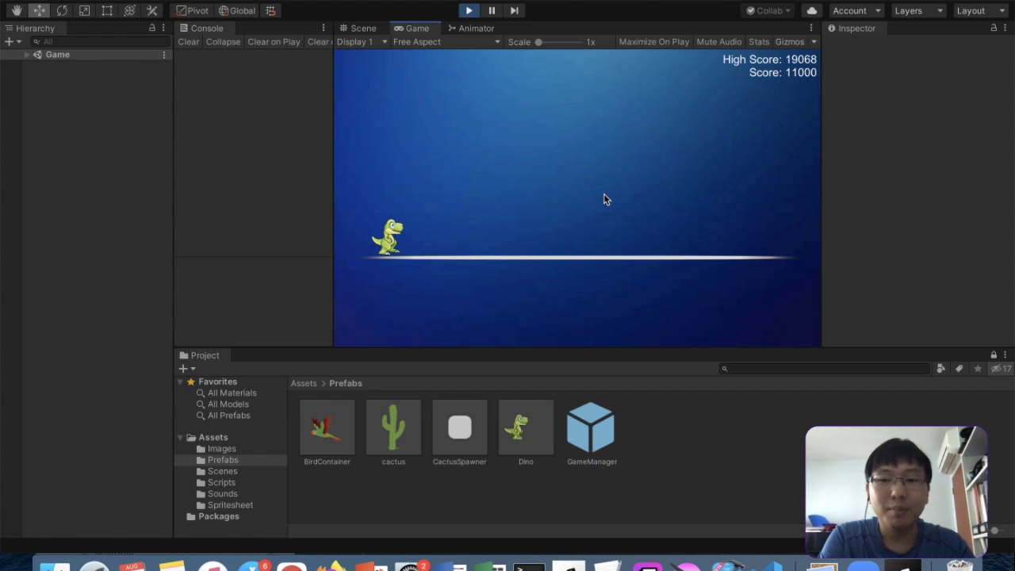
key("space")
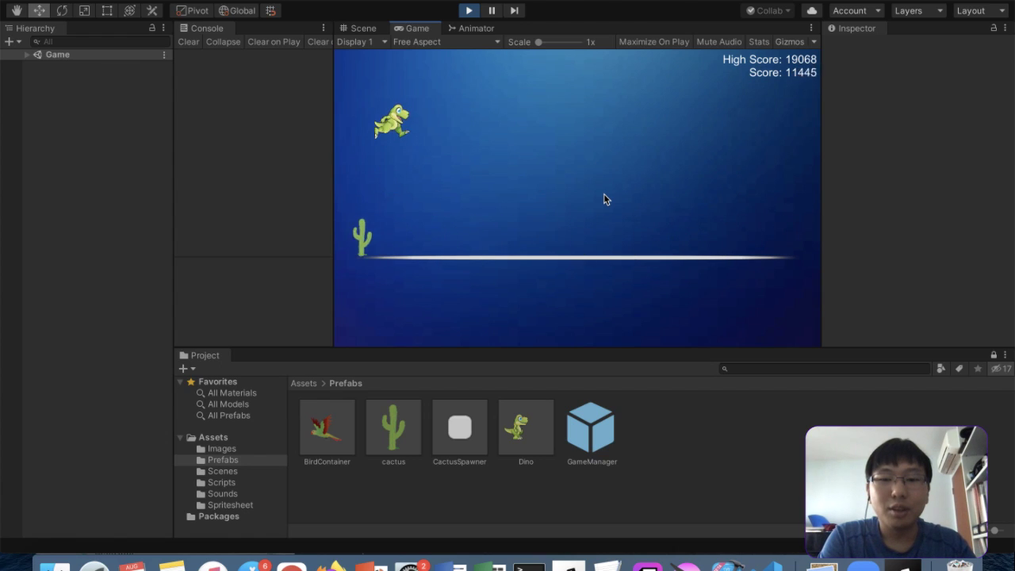
key("space")
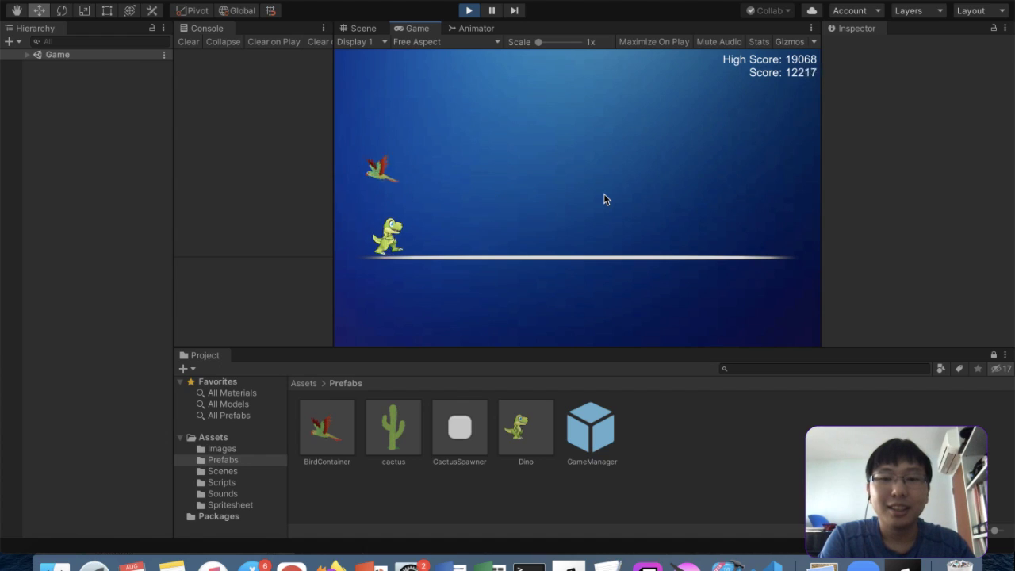
key("space")
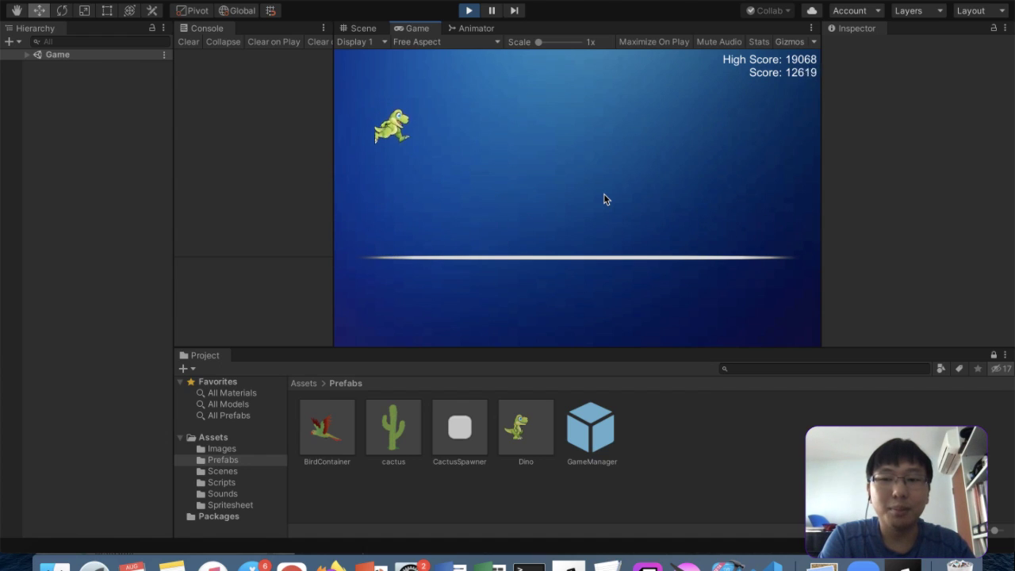
key("space")
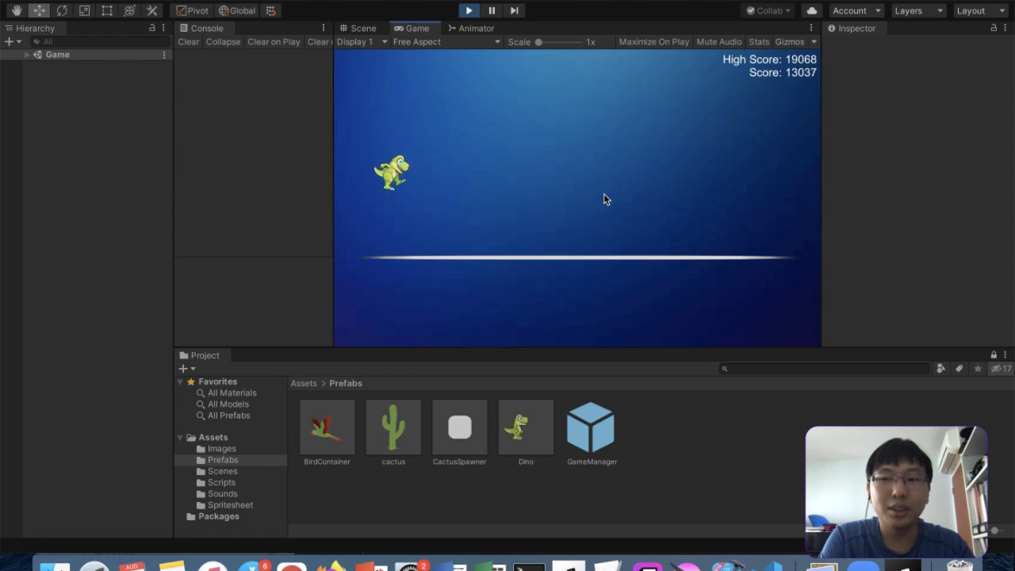
key("space")
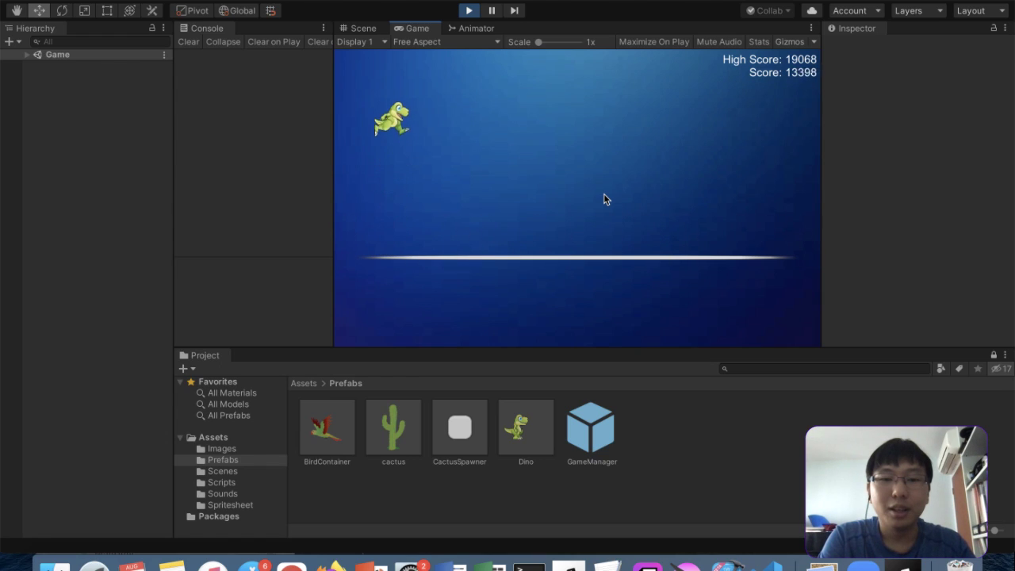
key("space")
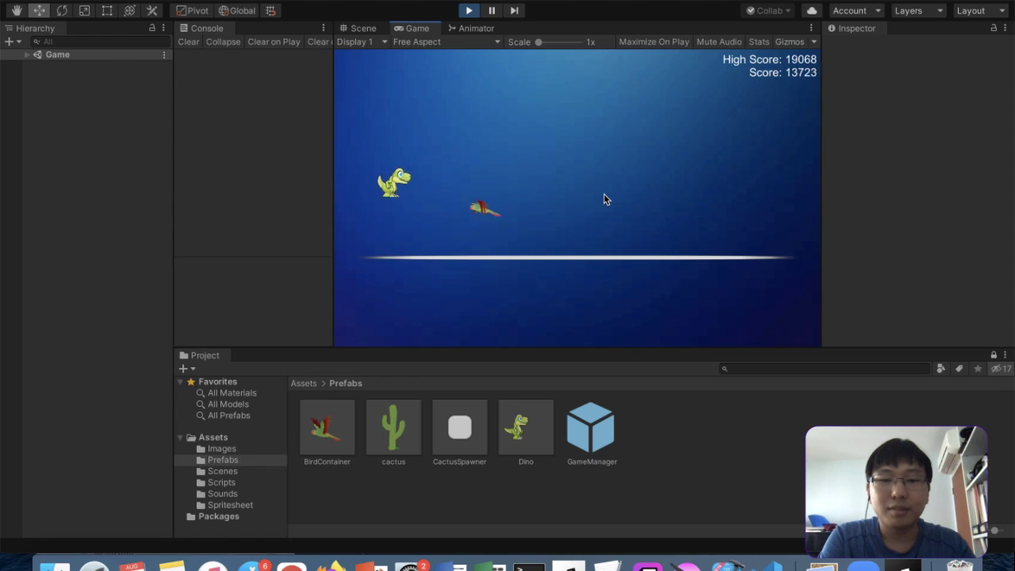
key("space")
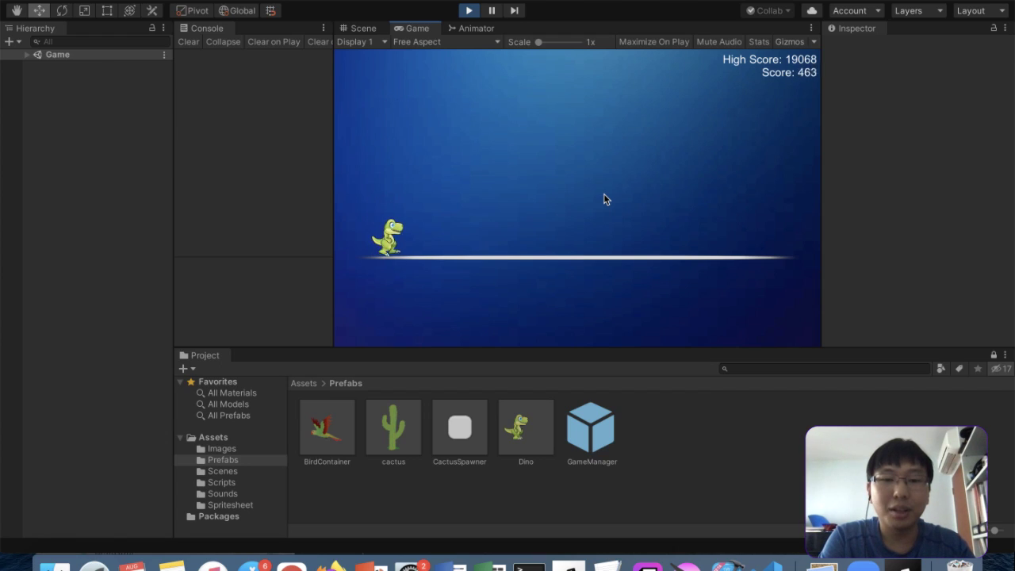
key("space")
key("space")
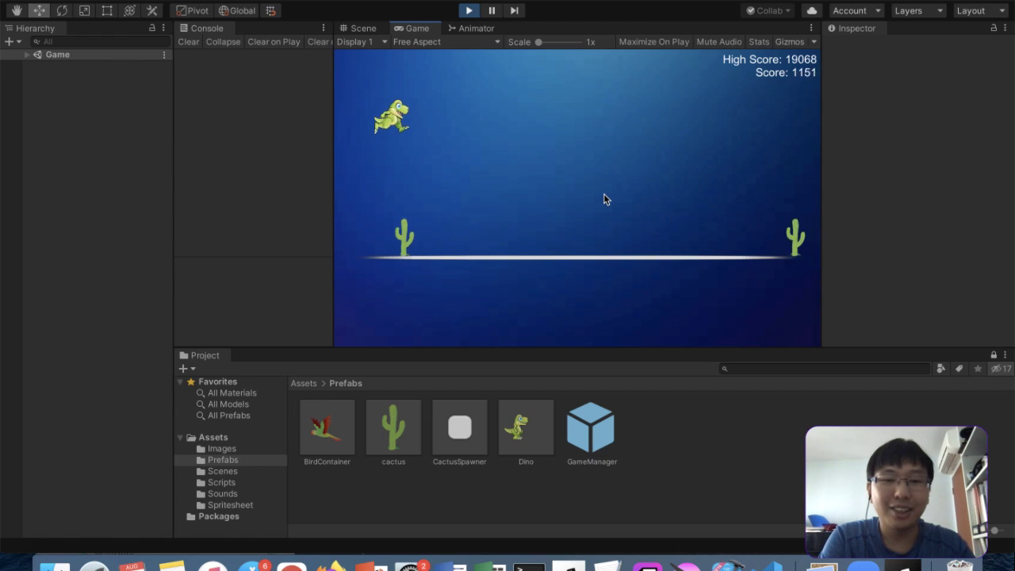
Continue play-testing, making the dino jump over cacti and birds while watching the birds' flight heights, and stop the game
key("space")
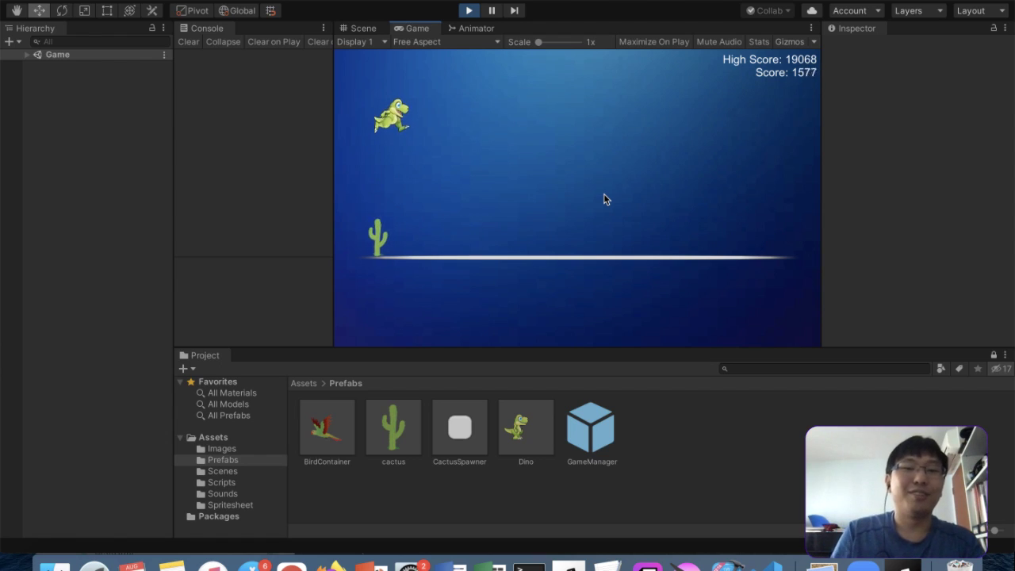
key("space")
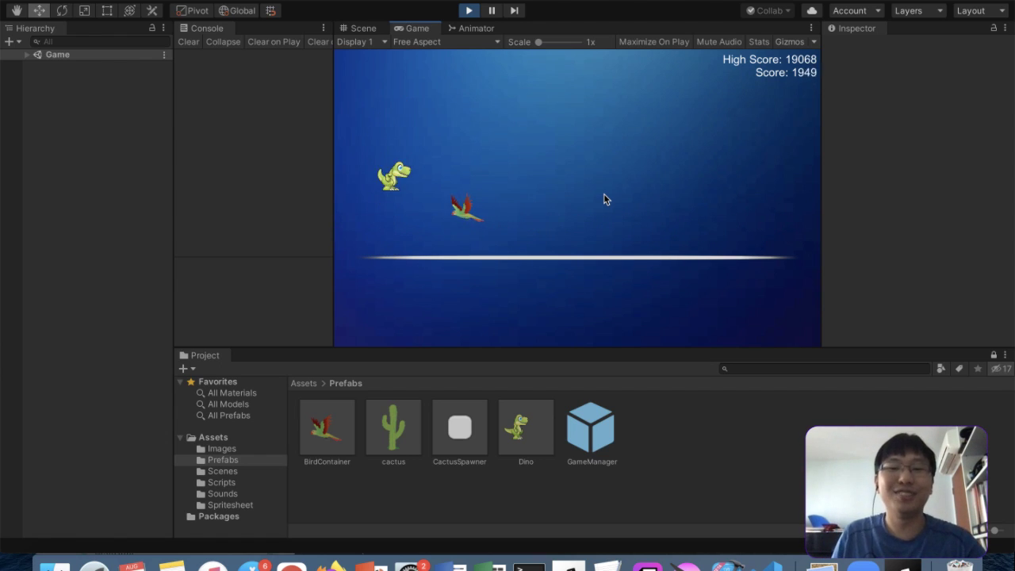
key("space")
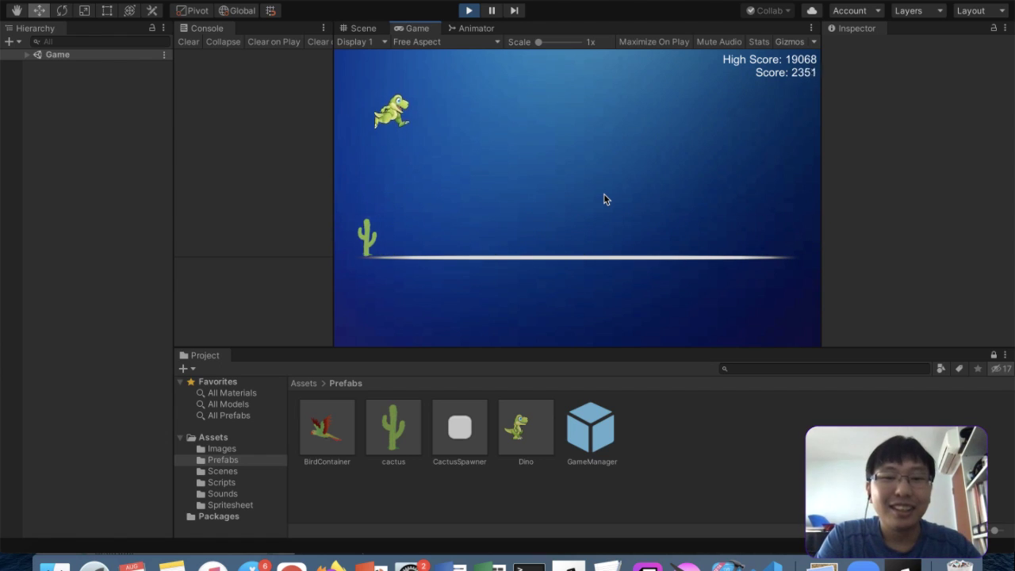
key("space")
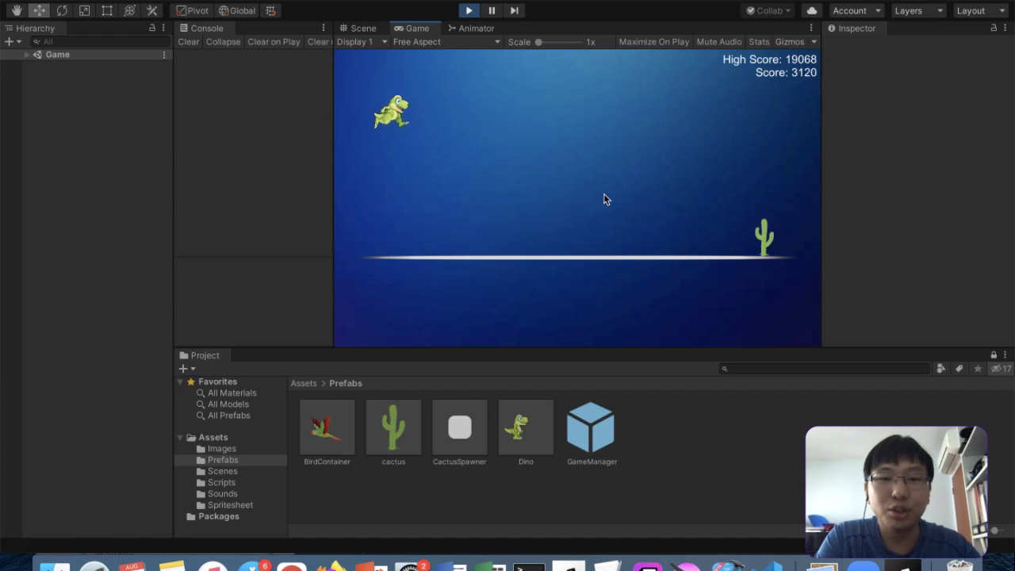
key("space")
key("space")
key("space")
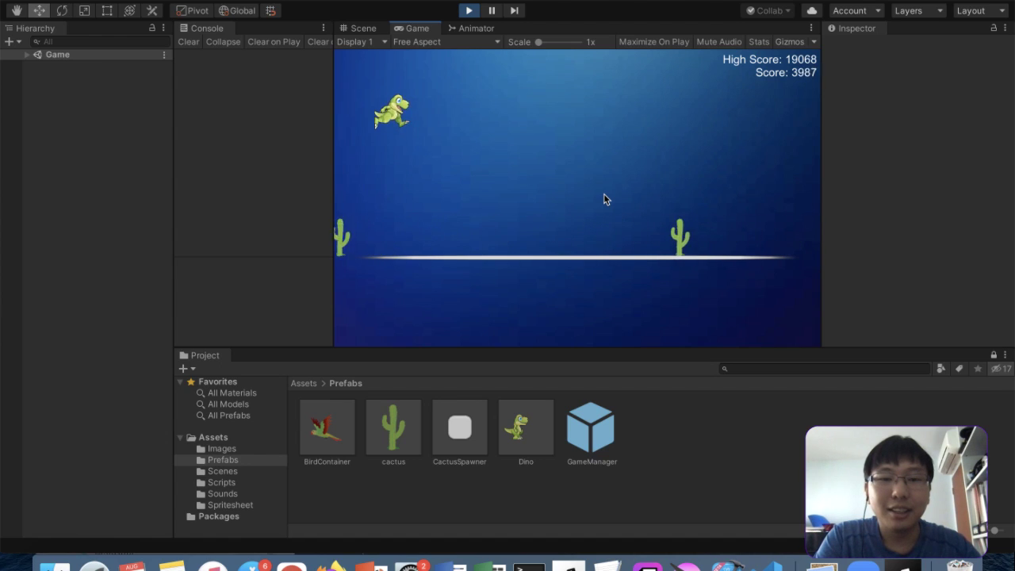
key("space")
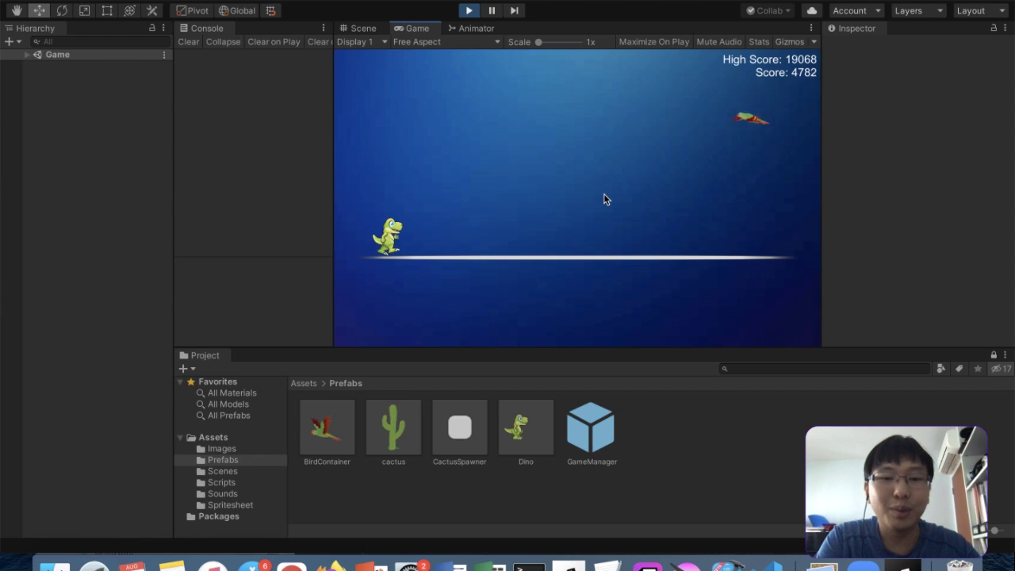
key("space")
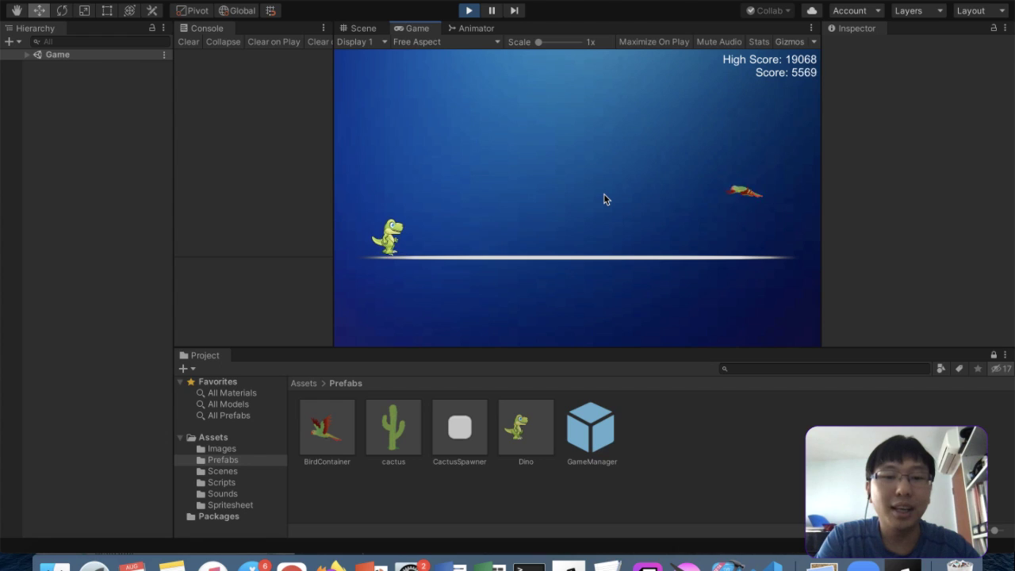
key("space")
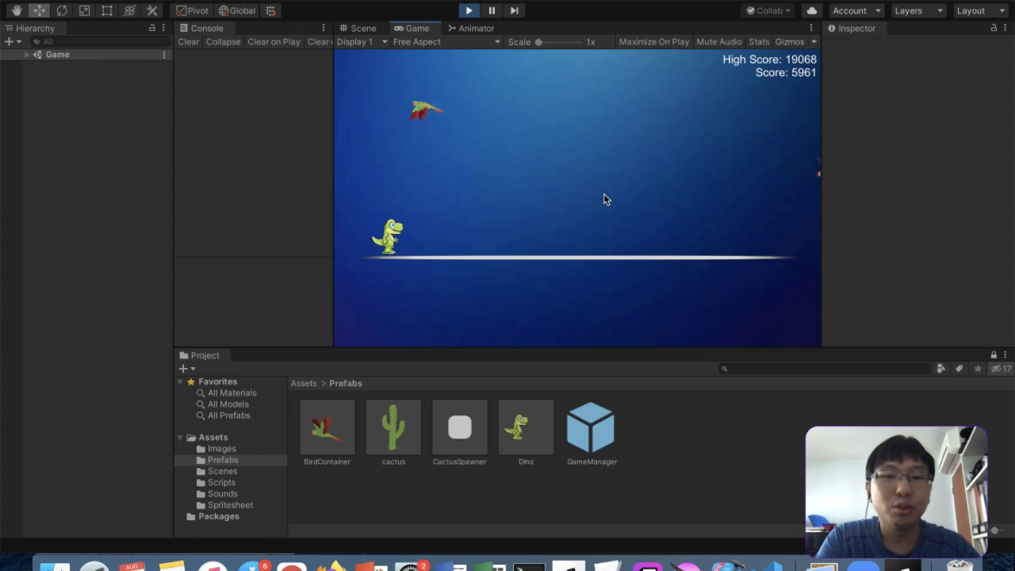
key("space")
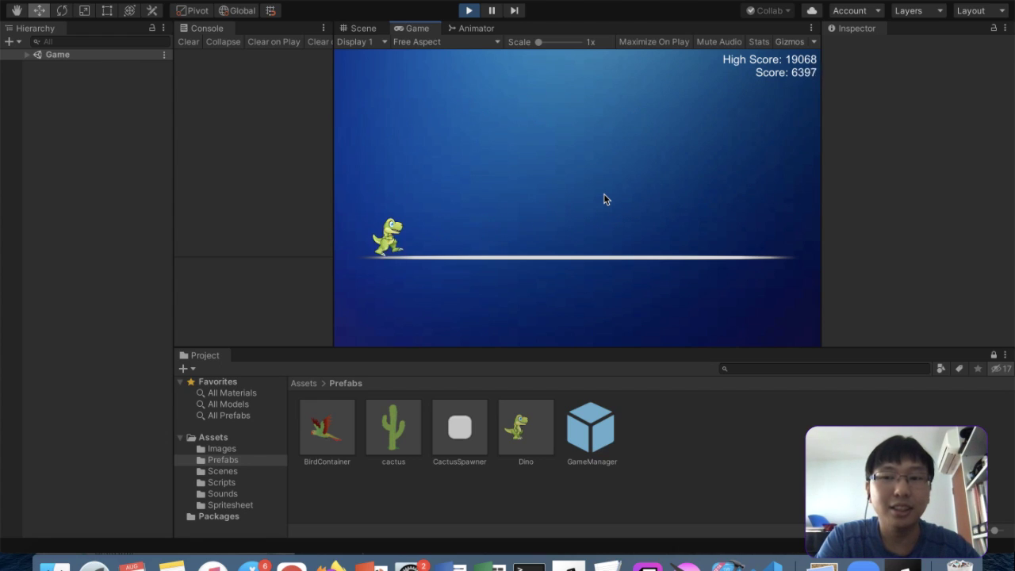
key("space")
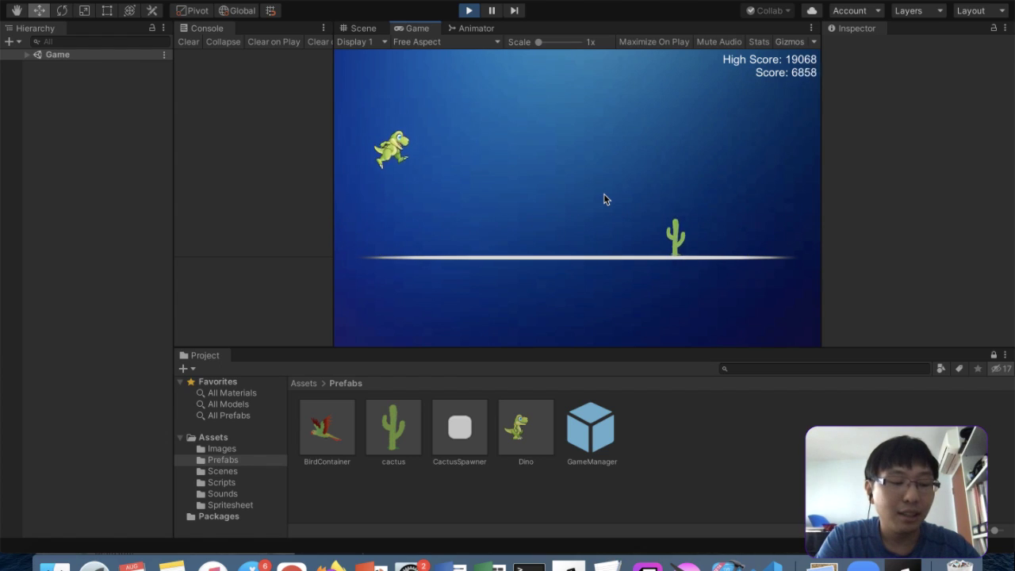
key("space")
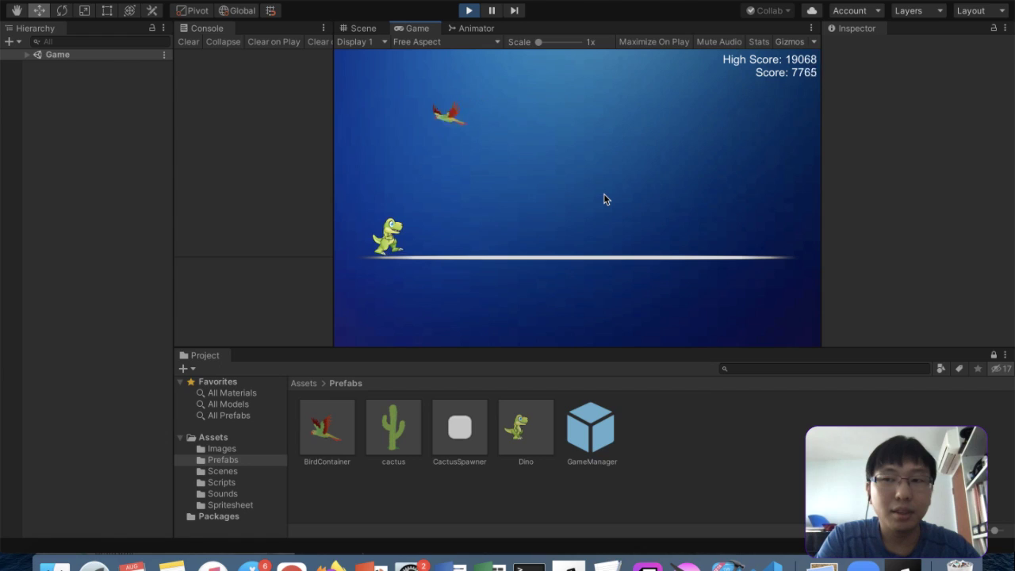
key("space")
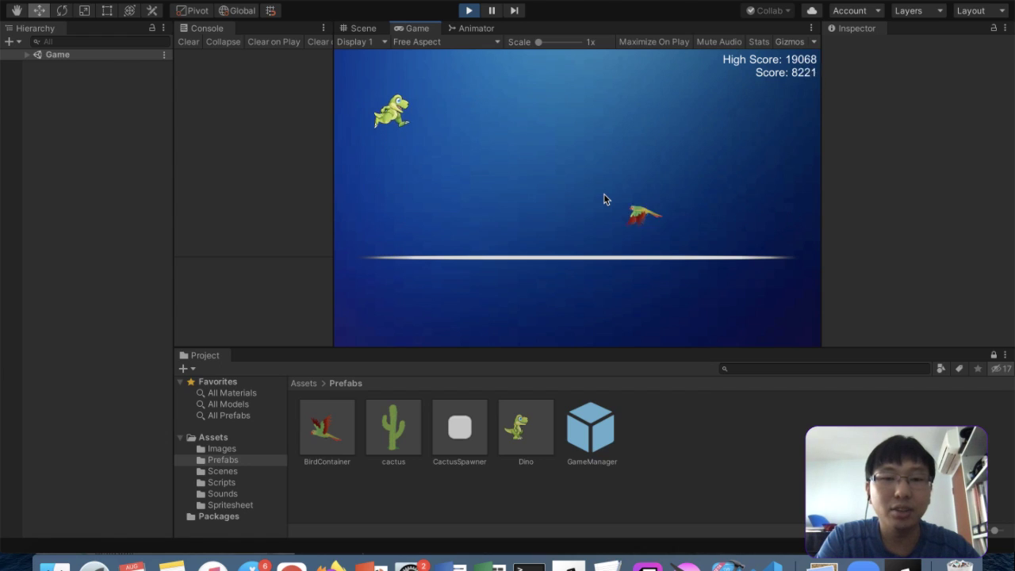
key("space")
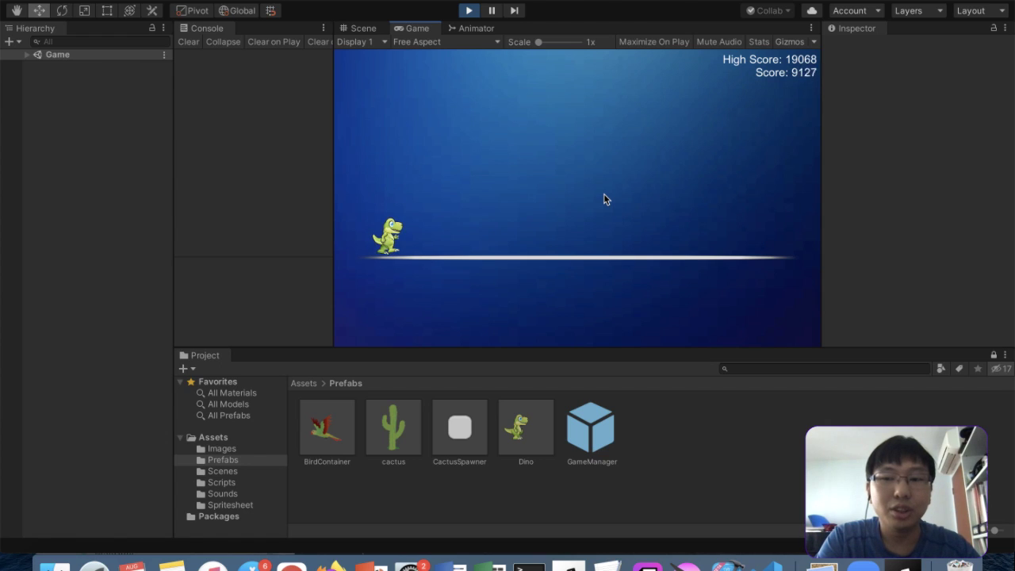
key("space")
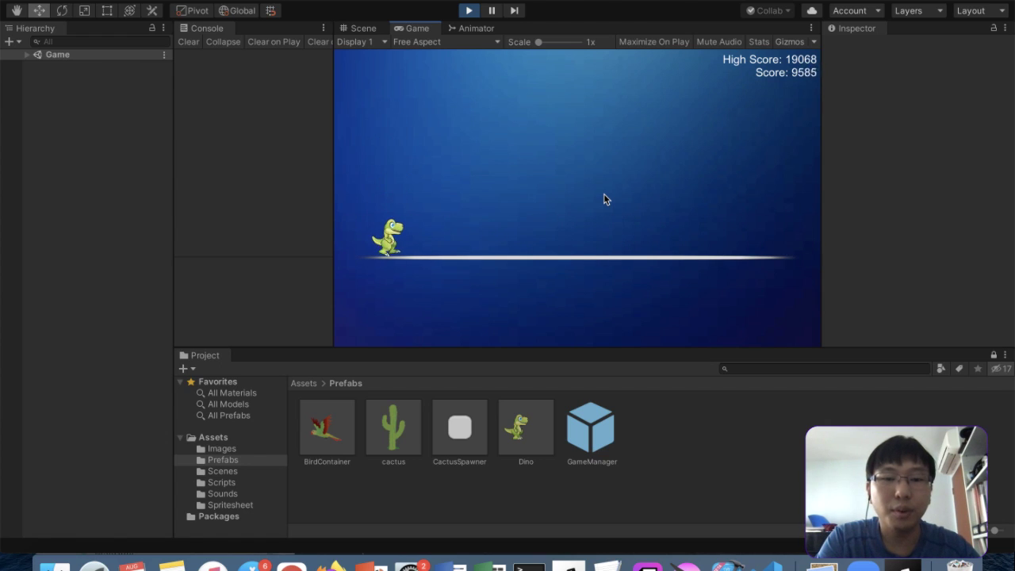
key("space")
key("space")
key("space")
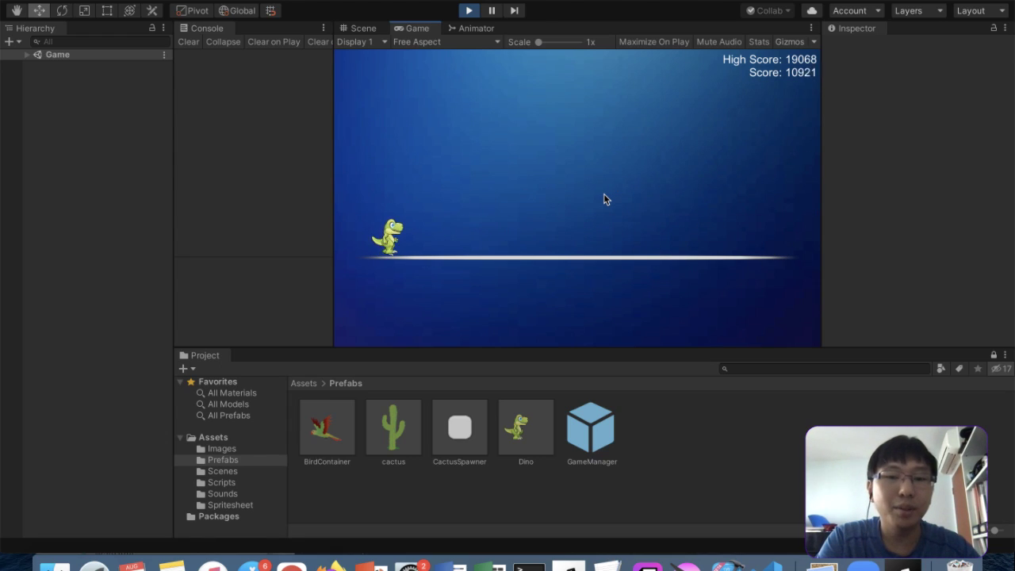
key("space")
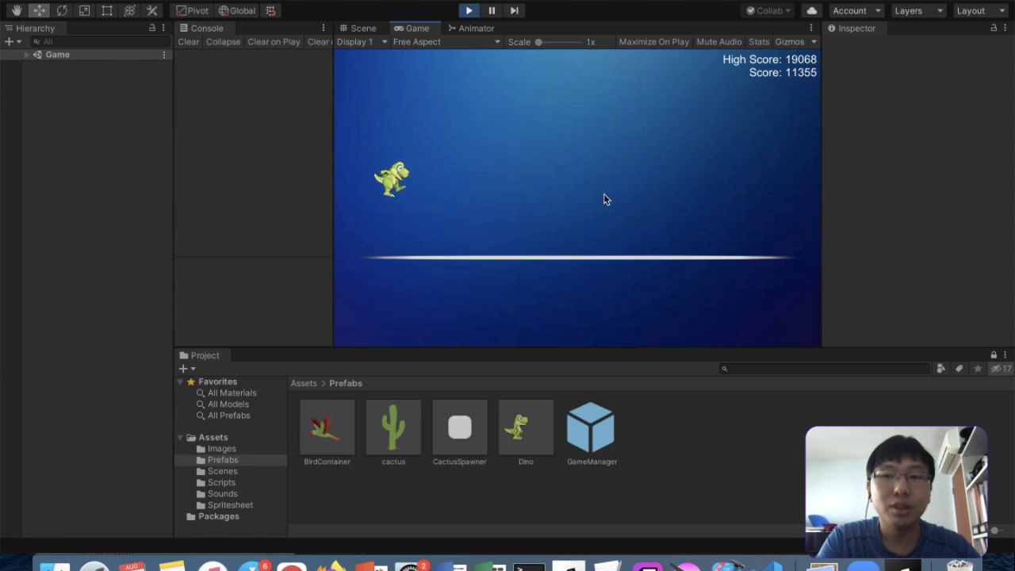
key("space")
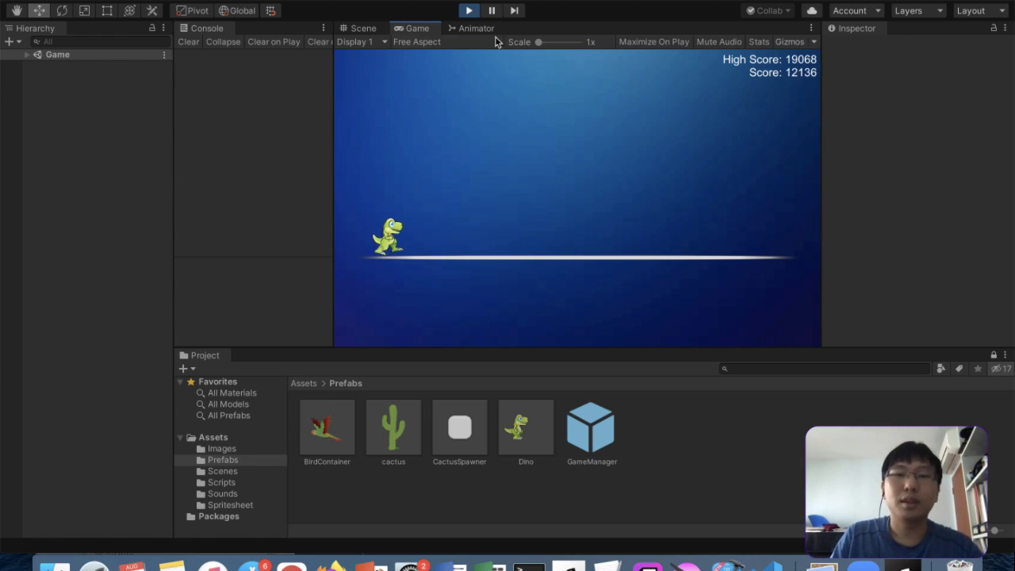
left_click(467, 10)
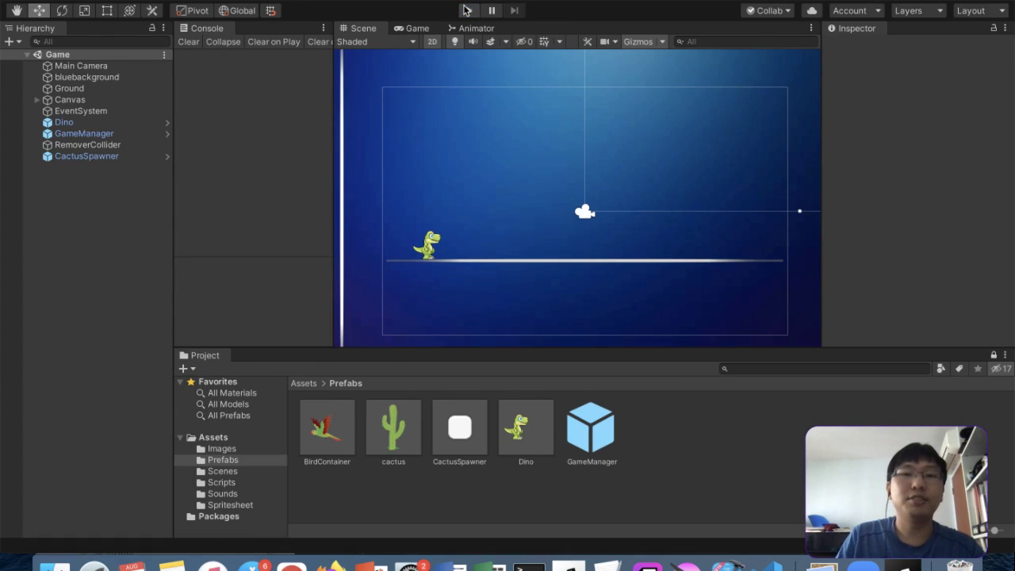
Inspect the Ground object's tag, then switch to Visual Studio Code and examine the "Ground" tag check in Dino.cs
left_click(86, 157)
left_click(107, 90)
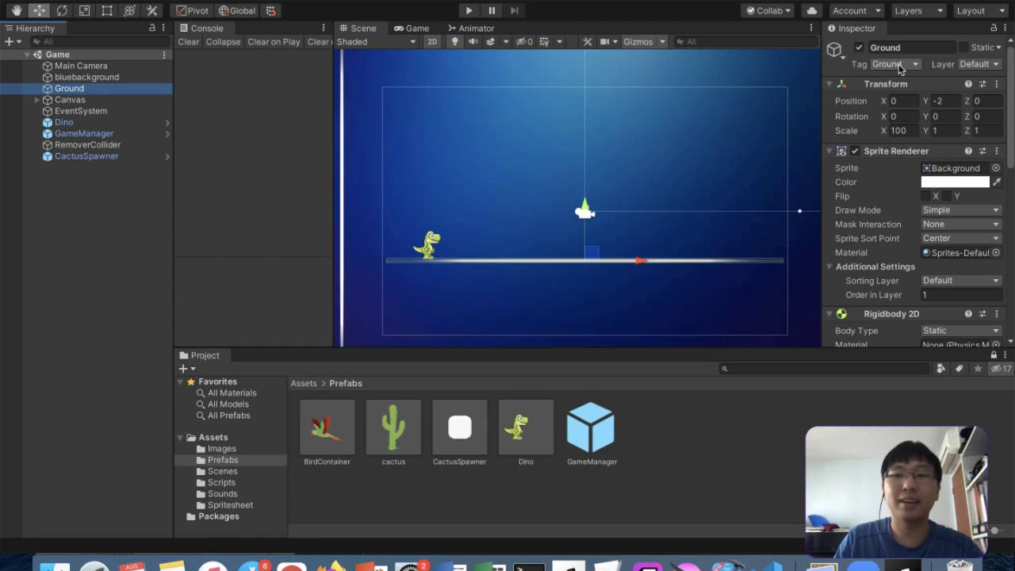
key("ctrl+super+f")
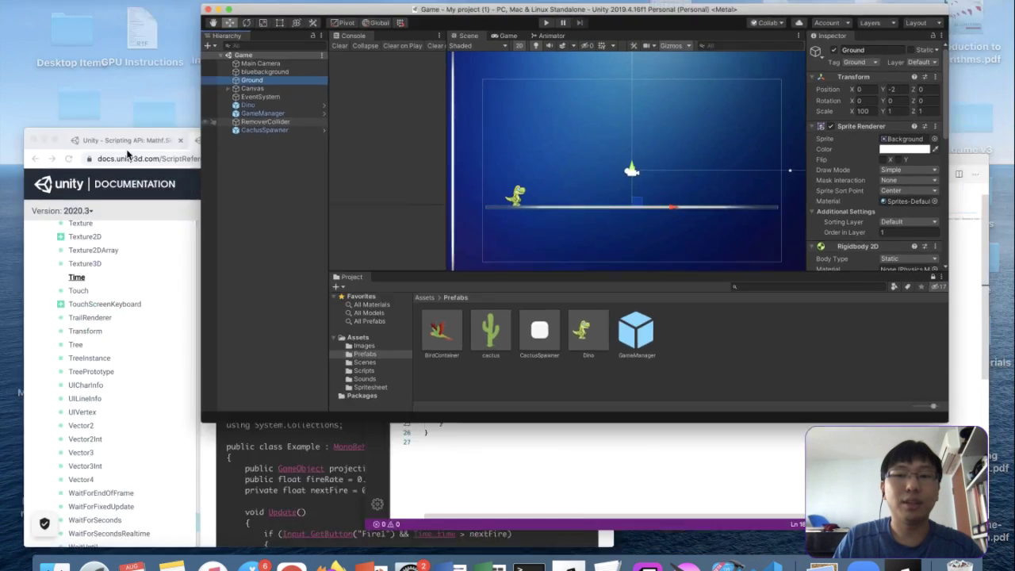
left_click(701, 355)
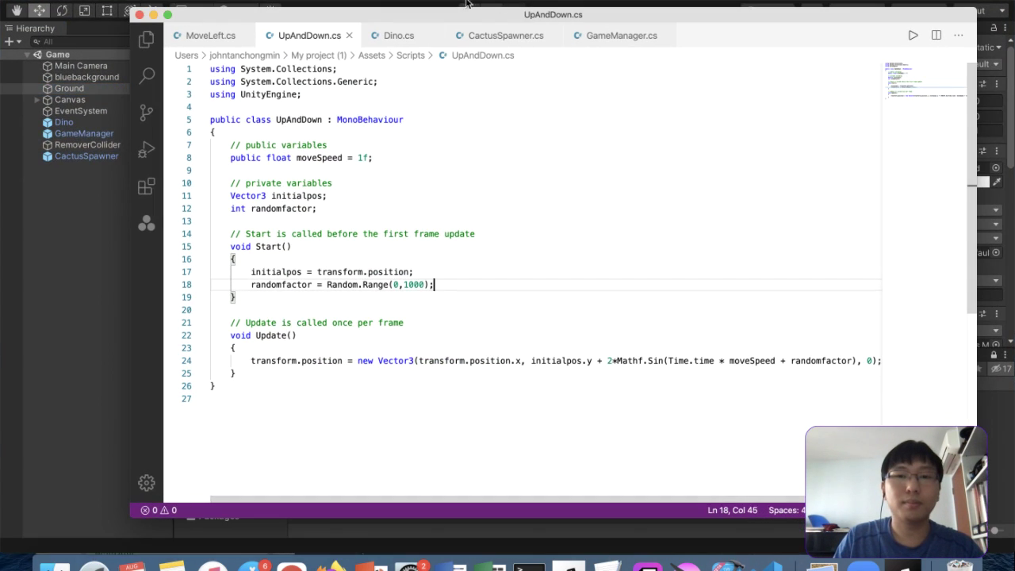
left_click(389, 36)
left_click(392, 179)
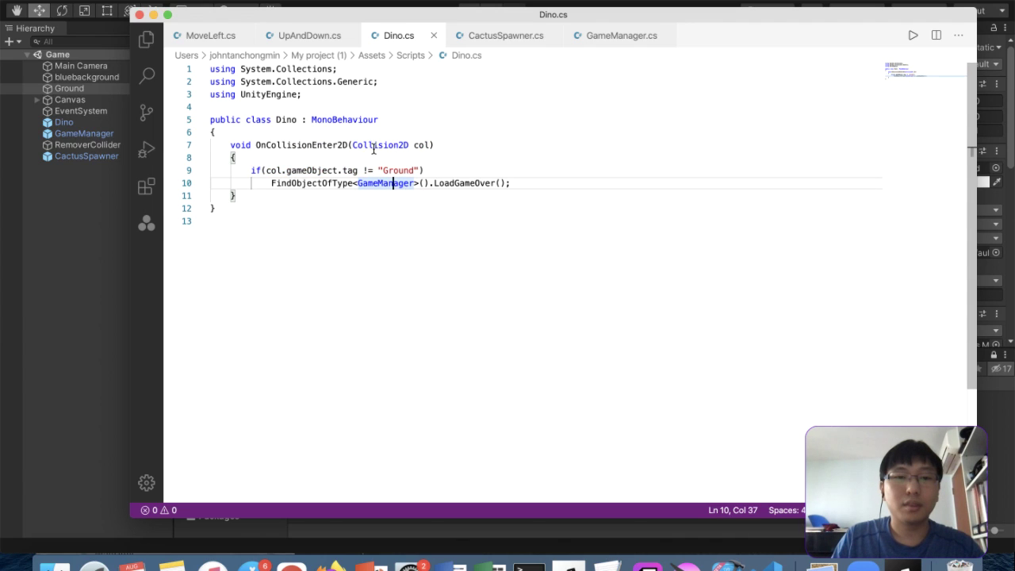
Examine LoadGameOver, Reload and Jump in GameManager.cs against Dino.cs, and highlight the public GameObject Dino declaration
left_click(601, 35)
scroll(549, 245, "up", 2)
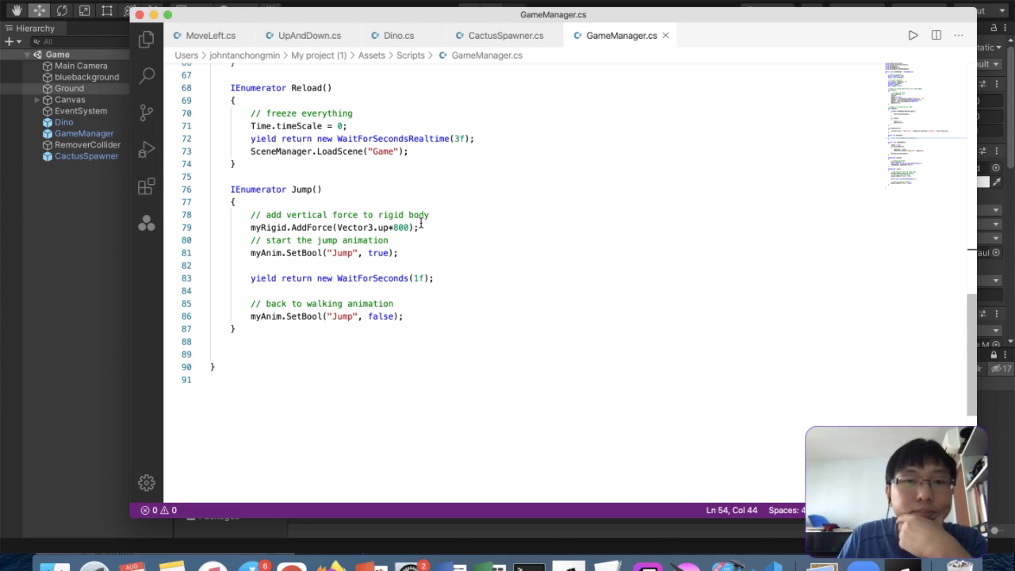
scroll(421, 225, "up", 5)
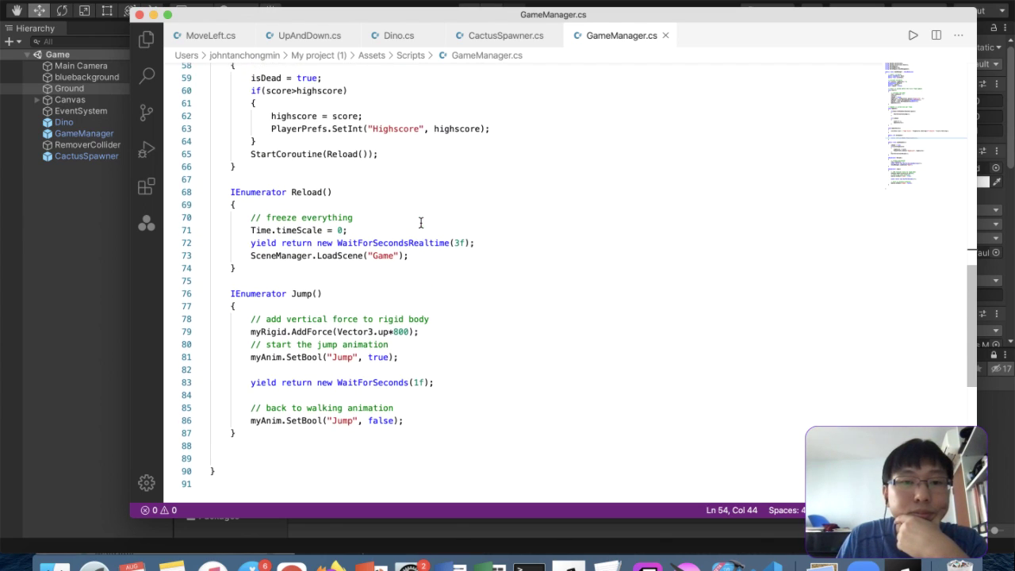
left_click(394, 36)
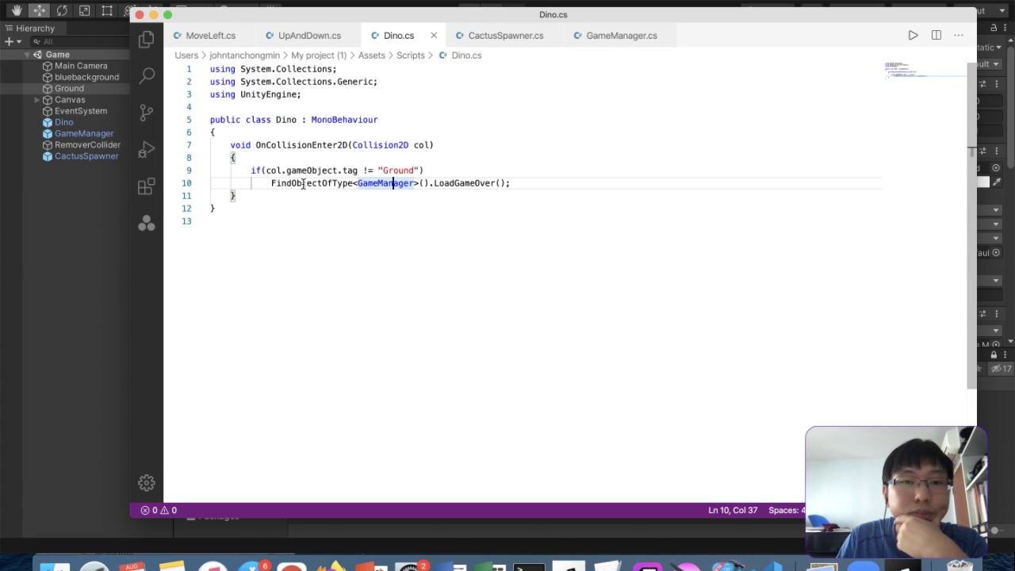
left_click(596, 36)
scroll(542, 150, "up", 2)
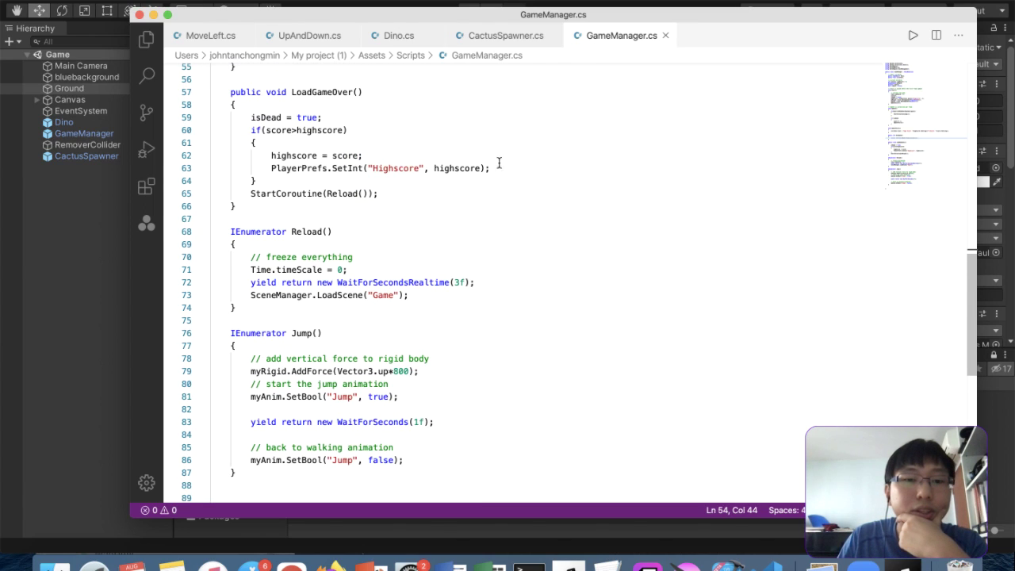
scroll(296, 341, "up", 15)
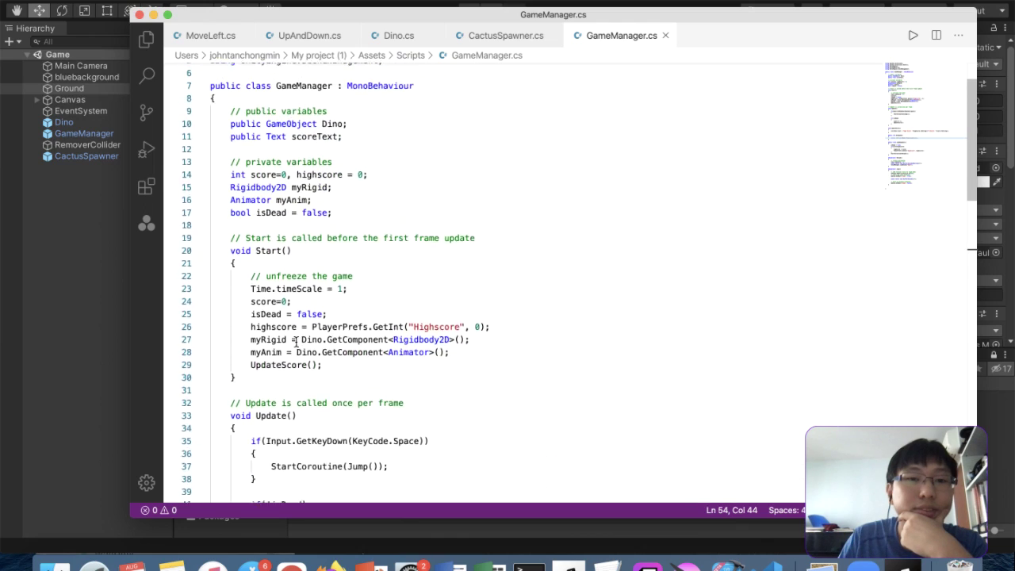
scroll(302, 325, "up", 1)
left_click_drag(359, 184, 211, 184)
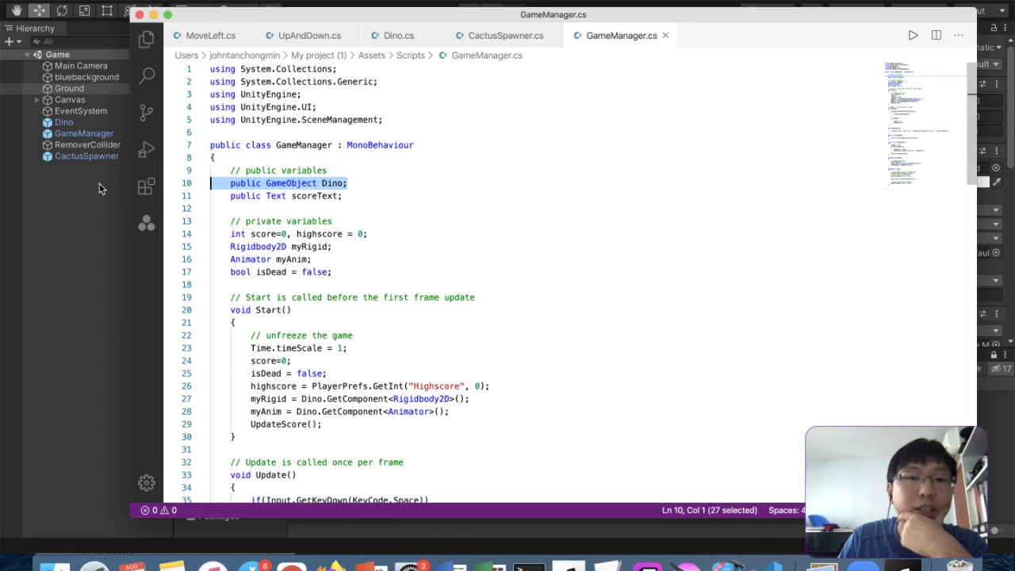
Examine in GameManager.cs where Dino, myRigid and myAnim are declared, assigned in Start and used in Jump
scroll(583, 238, "down", 7)
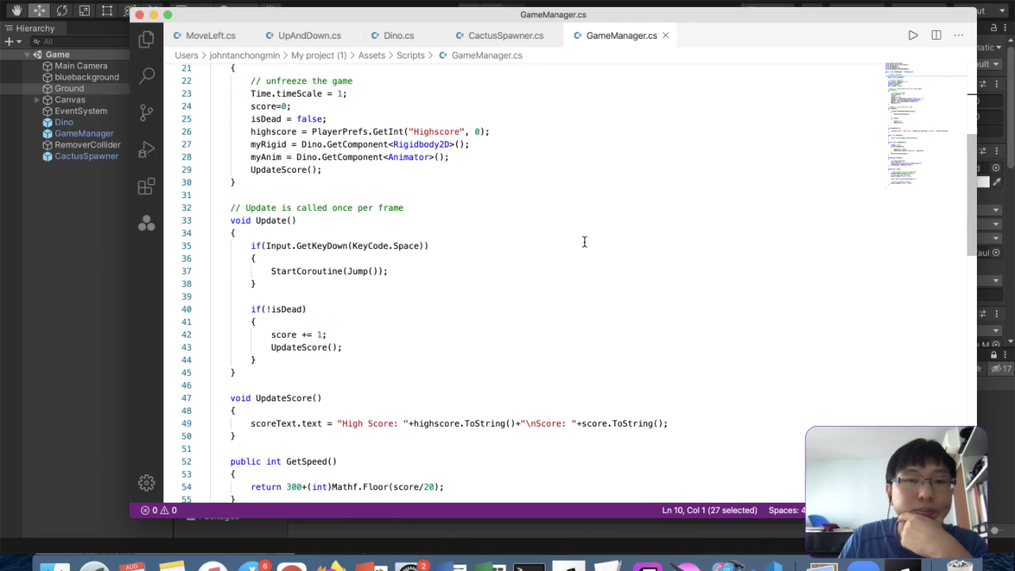
scroll(584, 242, "down", 13)
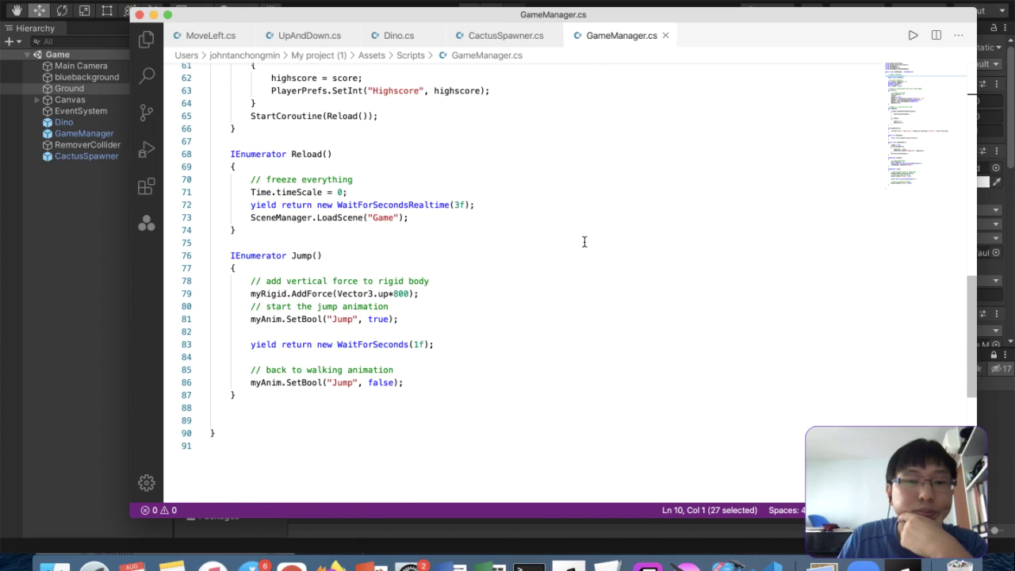
scroll(584, 242, "up", 2)
scroll(584, 242, "up", 5)
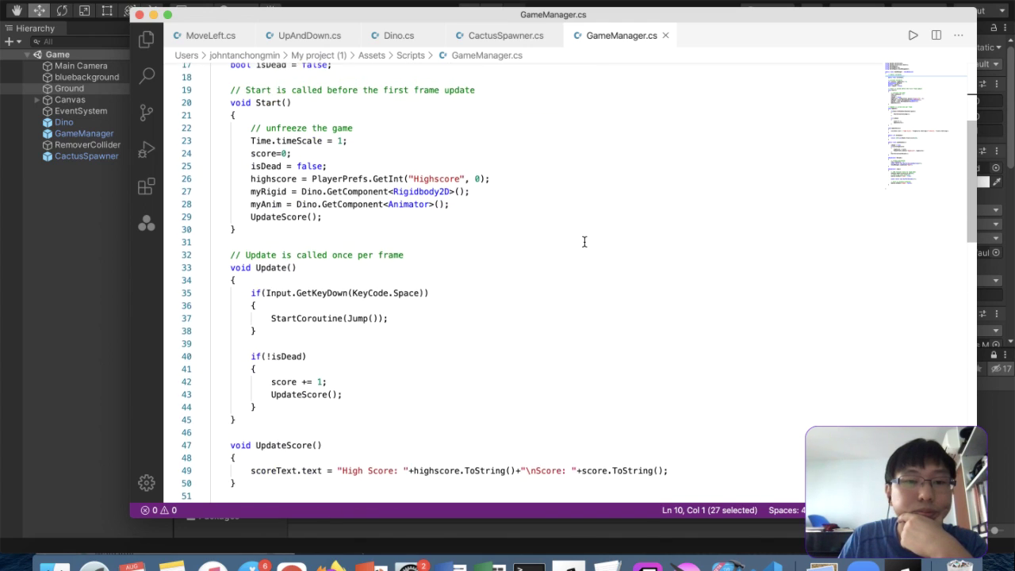
scroll(405, 238, "up", 3)
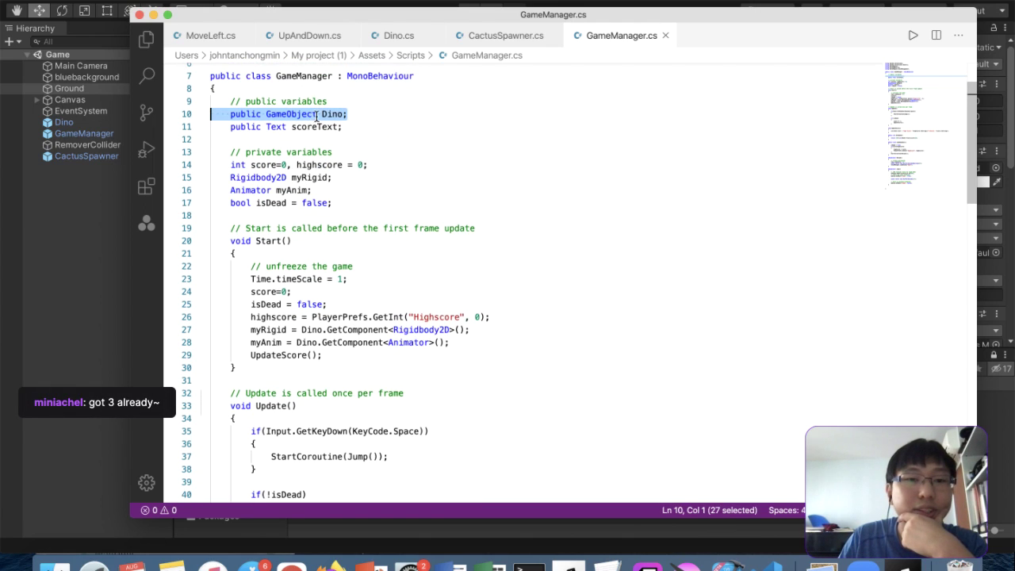
scroll(329, 111, "down", 10)
scroll(329, 112, "up", 12)
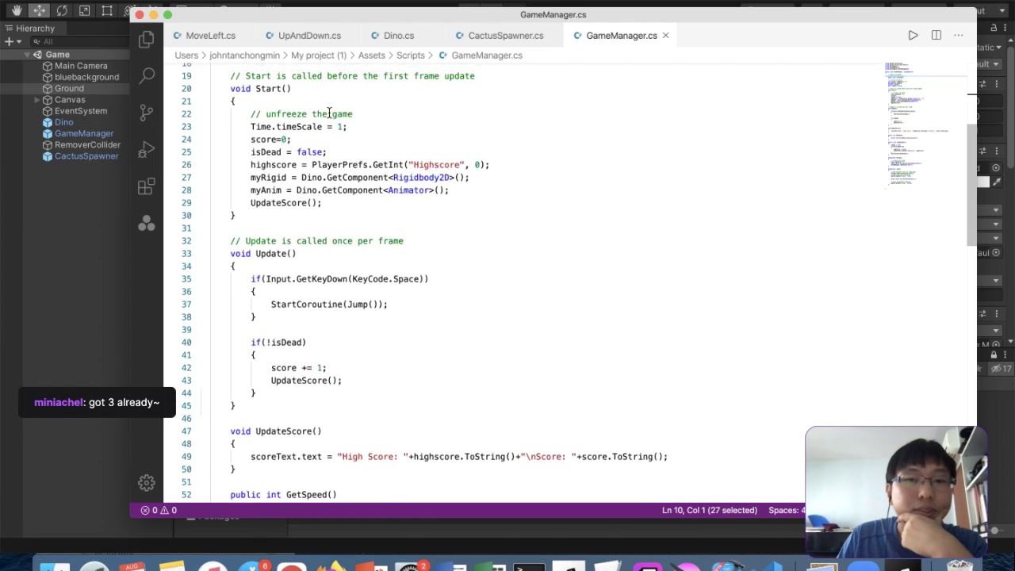
scroll(329, 112, "up", 1)
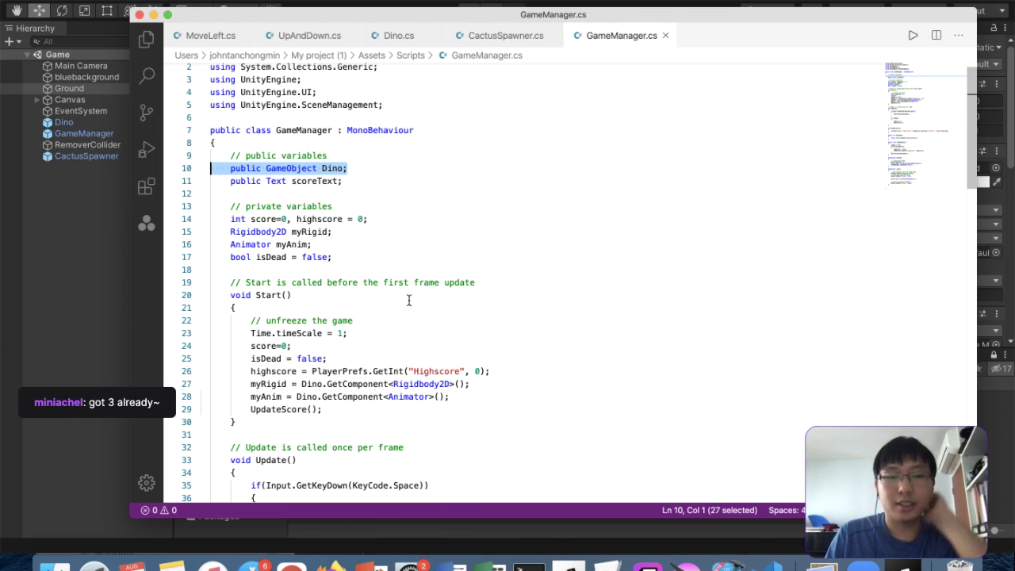
scroll(408, 300, "down", 10)
scroll(409, 299, "up", 8)
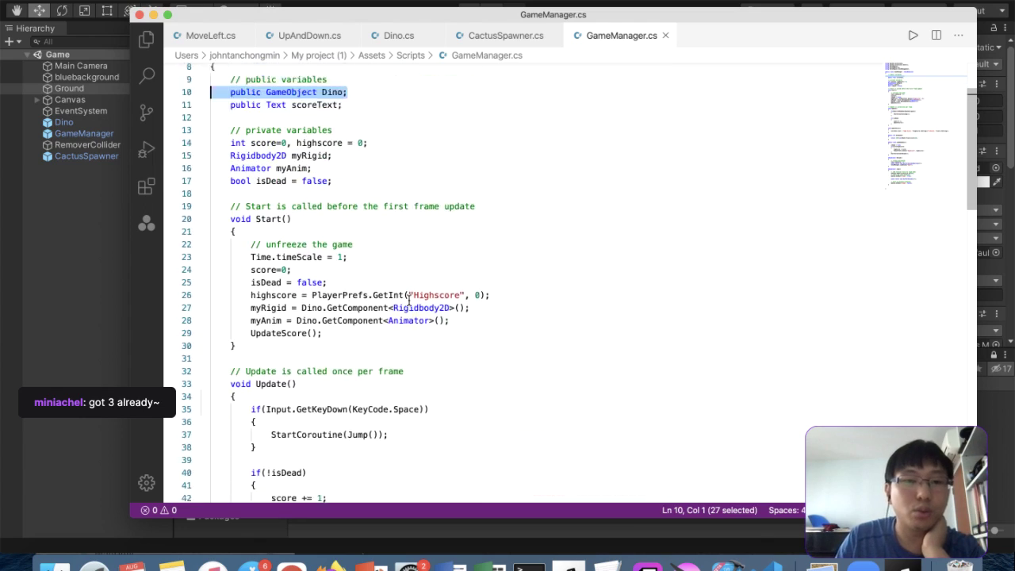
Delete the public GameObject Dino declaration from the public variables in GameManager.cs
scroll(408, 299, "up", 3)
key("BackSpace")
key("BackSpace")
Delete the Rigidbody2D myRigid and Animator myAnim declarations from the private variables in GameManager.cs
scroll(370, 218, "down", 2)
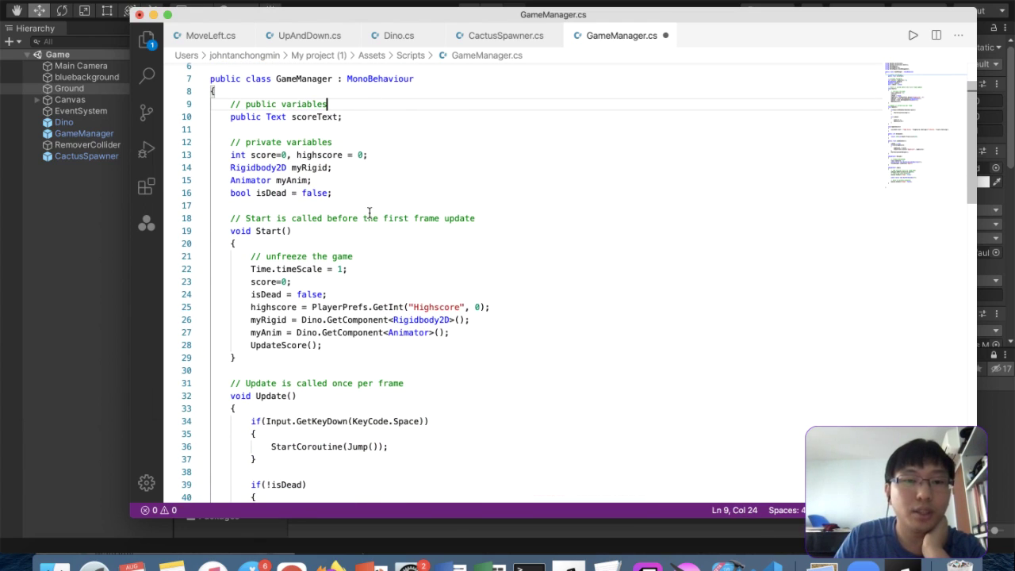
left_click_drag(373, 164, 210, 168)
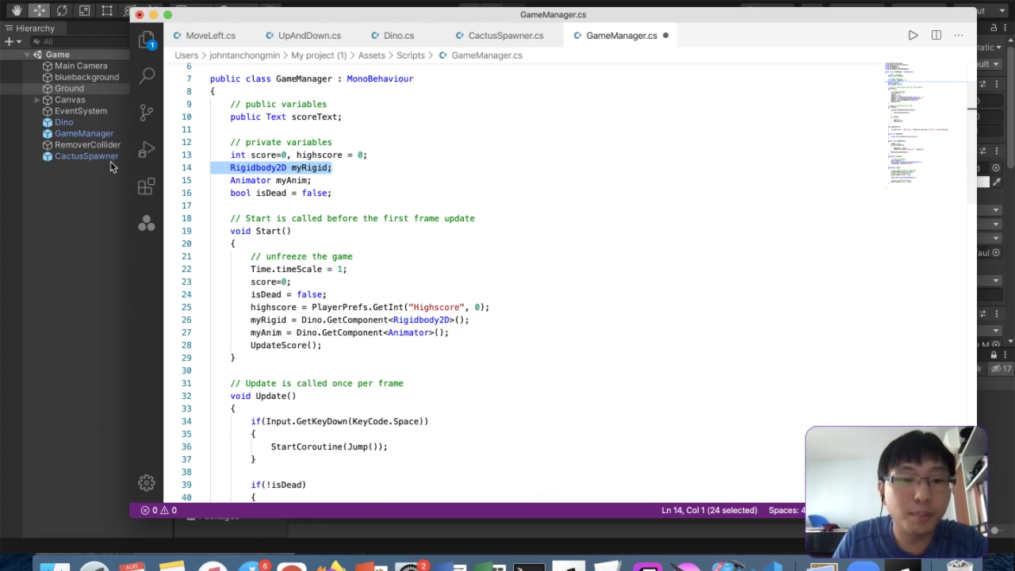
key("BackSpace")
key("BackSpace")
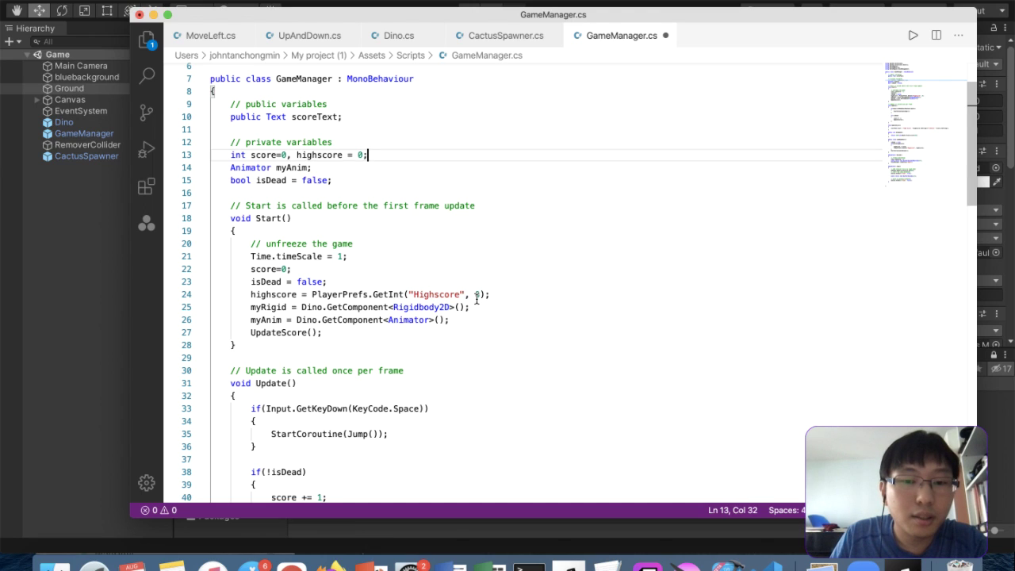
scroll(476, 298, "down", 15)
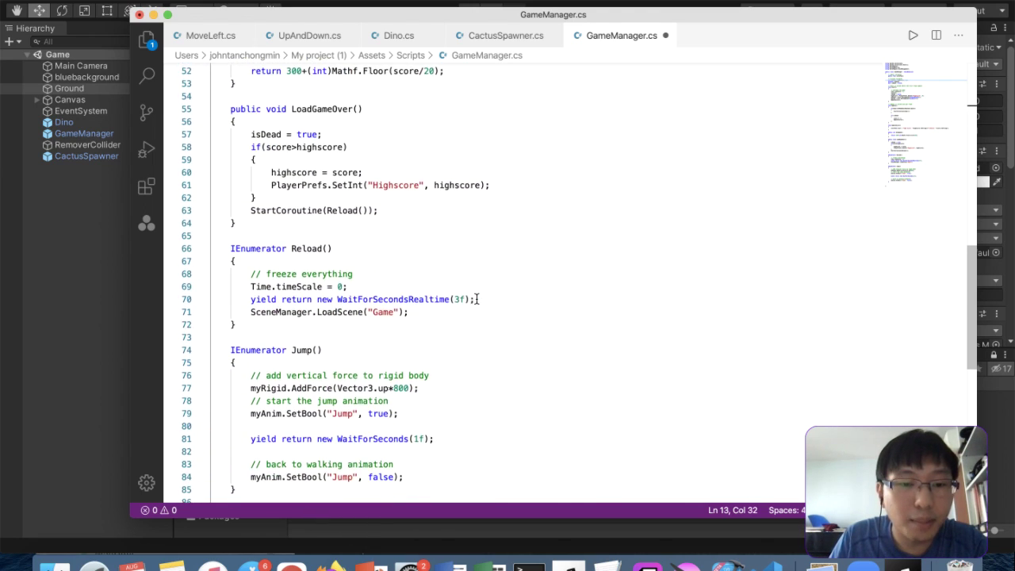
scroll(476, 300, "down", 3)
scroll(394, 355, "up", 17)
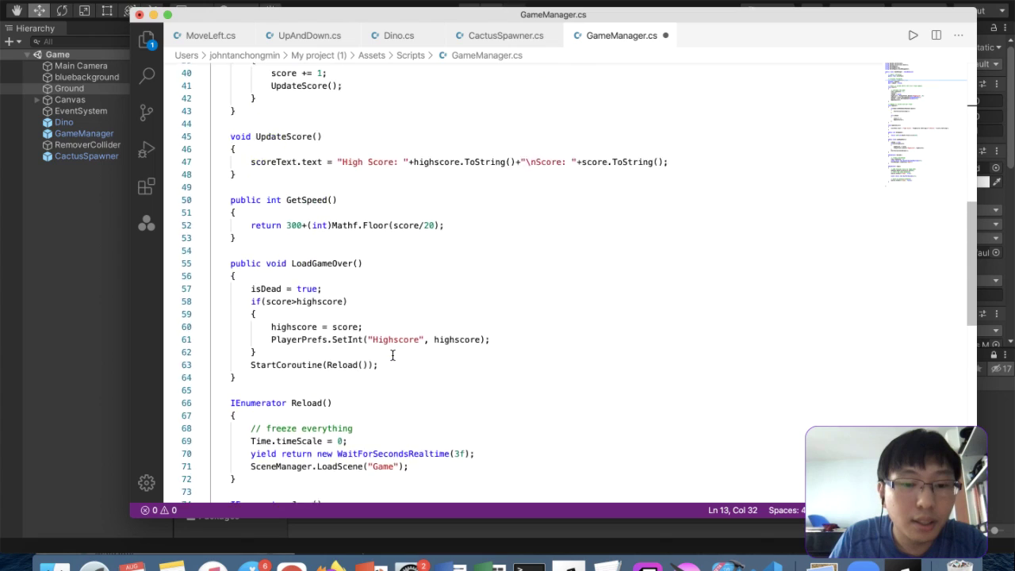
left_click_drag(389, 186, 207, 187)
key("BackSpace")
key("BackSpace")
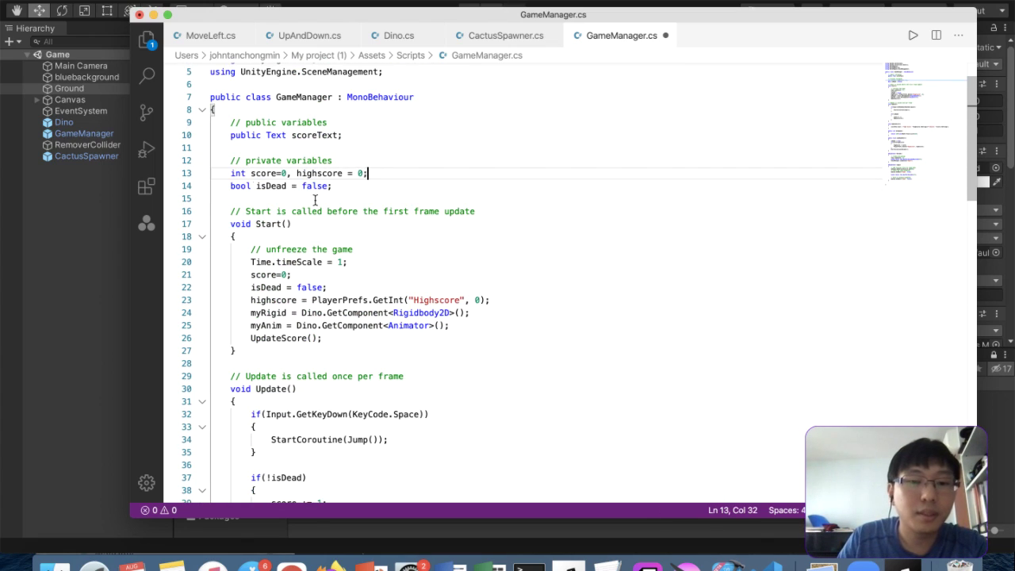
Remove the two Dino.GetComponent lines that assign myRigid and myAnim from the Start method
left_click_drag(473, 325, 169, 311)
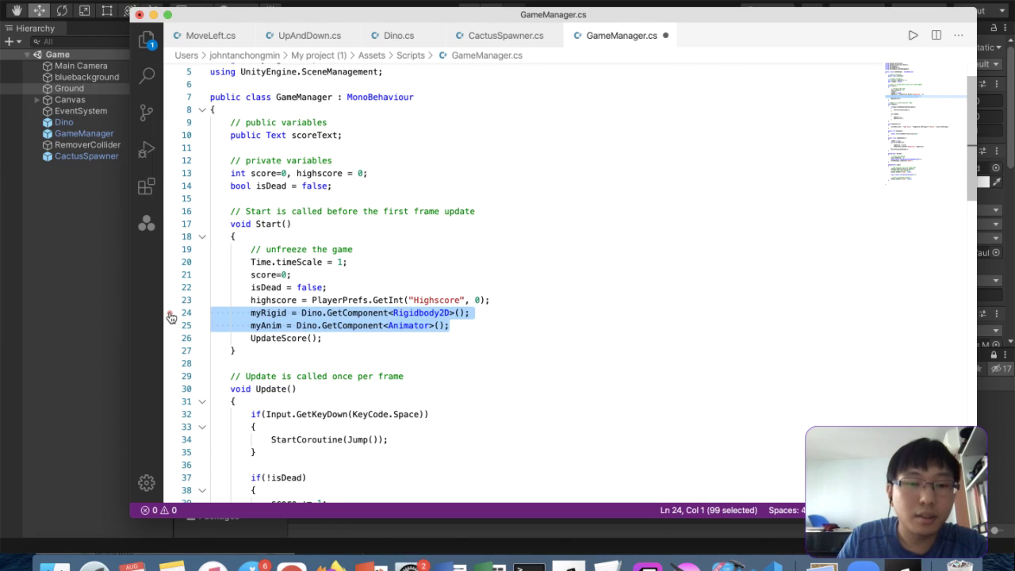
key("BackSpace")
key("BackSpace")
Copy the whole Jump coroutine at the end of GameManager.cs and delete it from that script
scroll(440, 290, "down", 10)
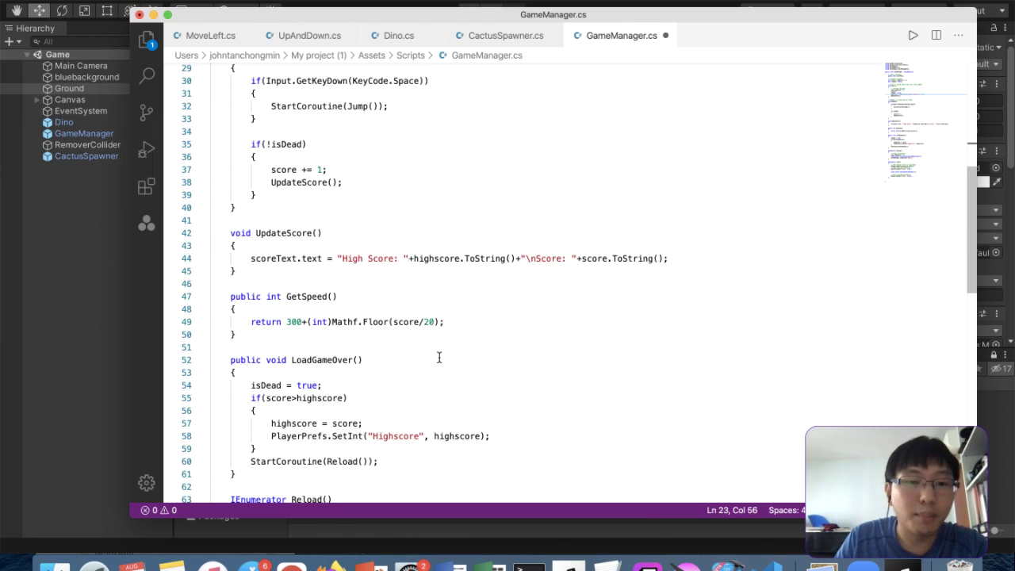
scroll(321, 298, "down", 7)
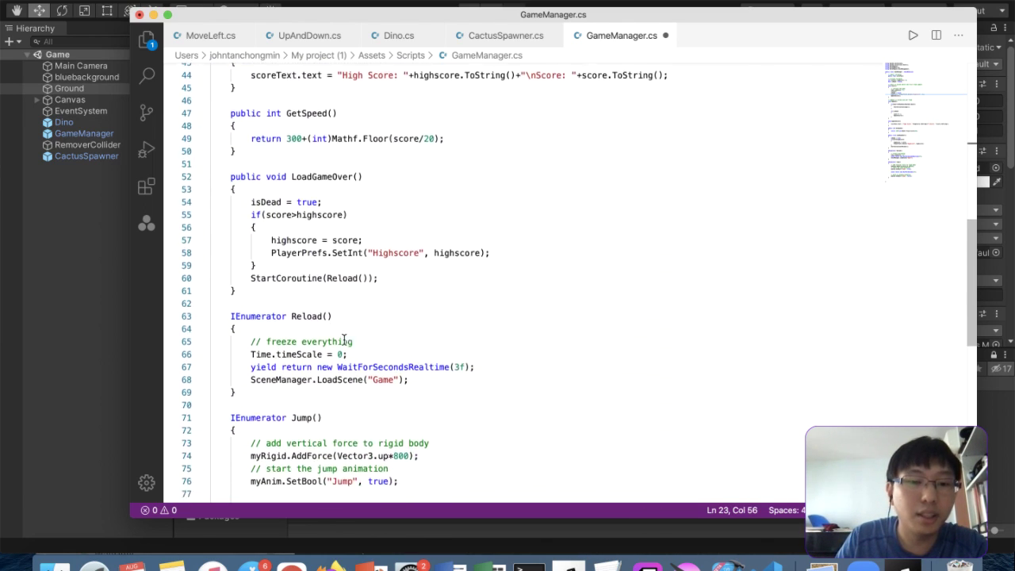
left_click(226, 281)
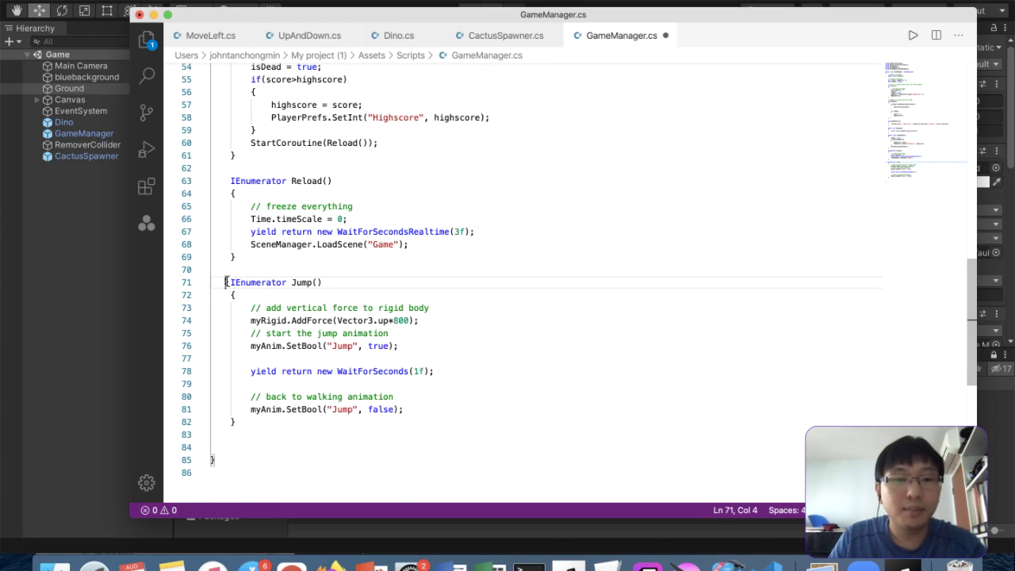
left_click_drag(270, 421, 125, 286)
key("super+c")
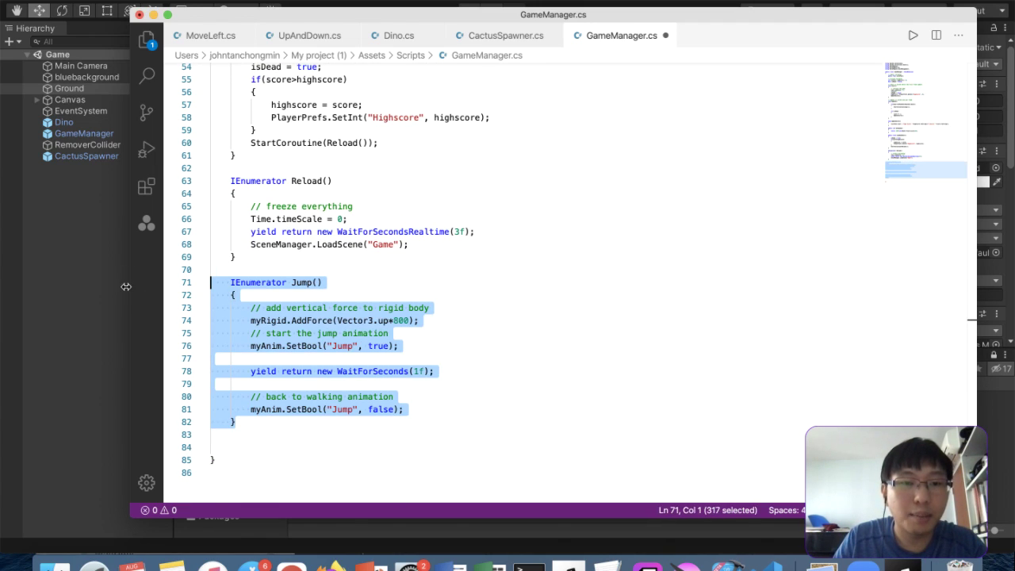
scroll(412, 269, "up", 3)
scroll(413, 271, "down", 3)
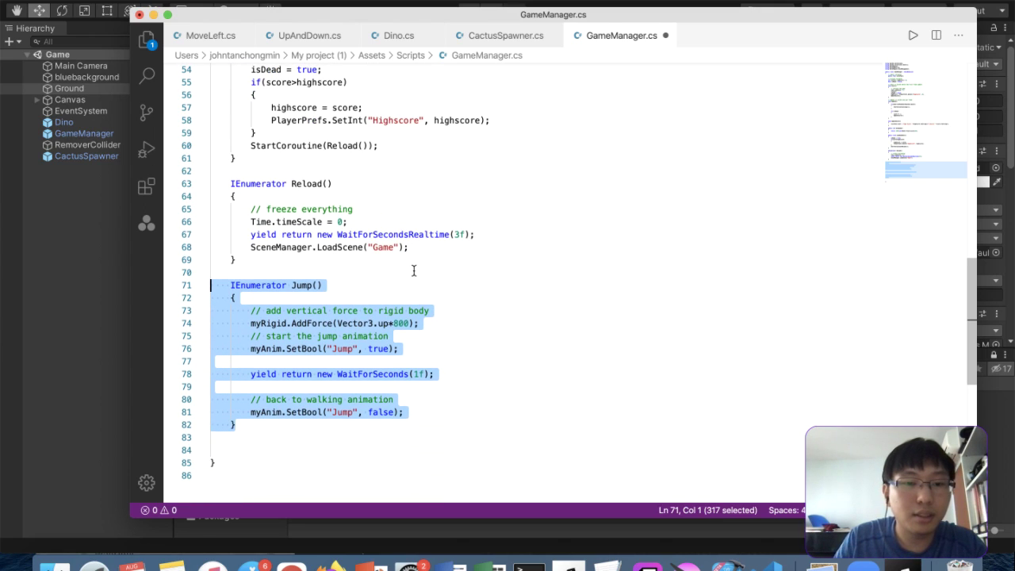
key("BackSpace")
key("BackSpace")
key("BackSpace")
scroll(413, 271, "up", 4)
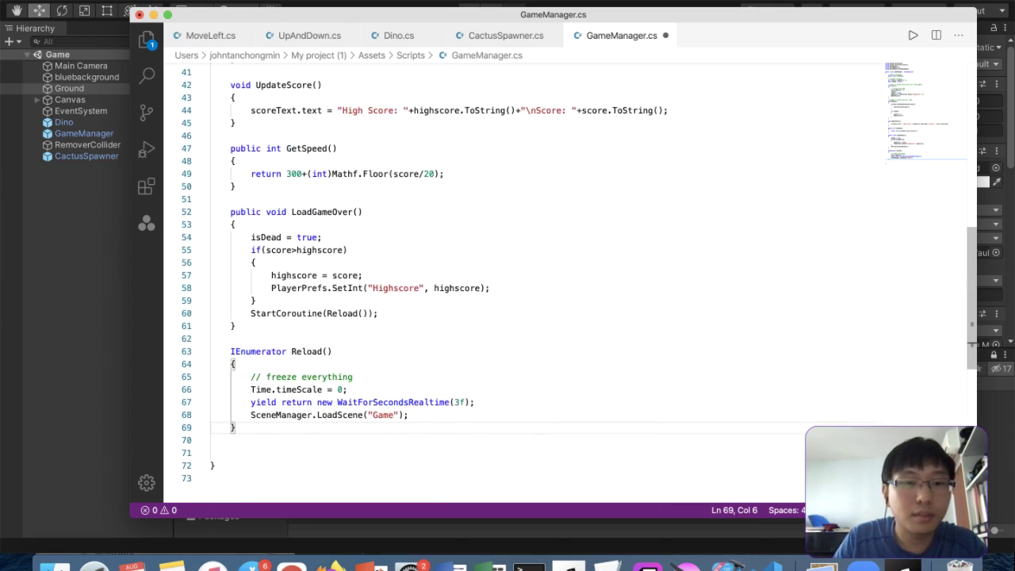
Paste the Jump coroutine below OnCollisionEnter2D in Dino.cs and align its first line with the class members
left_click(400, 36)
left_click(370, 206)
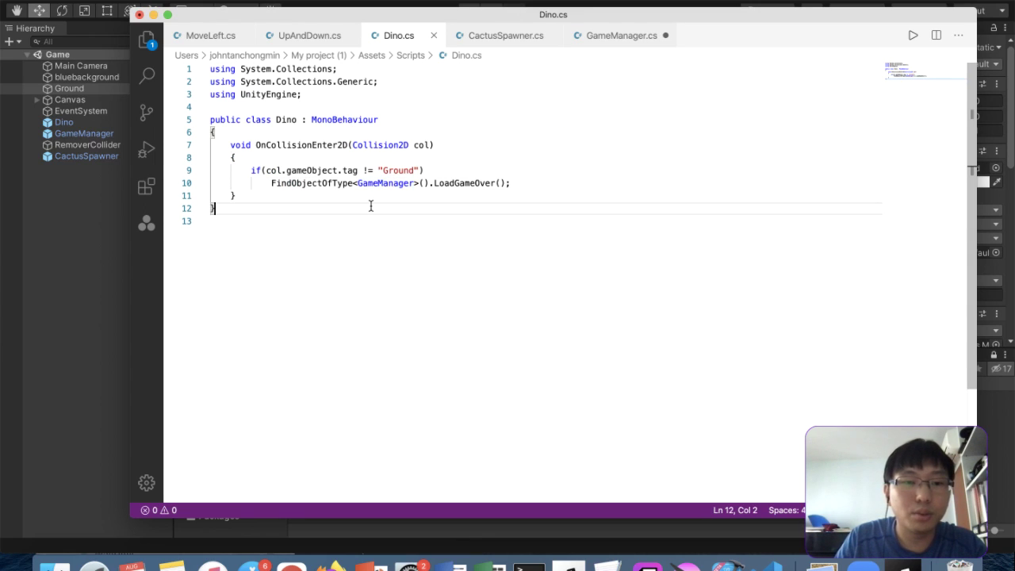
left_click(431, 199)
key("Return")
key("super+v")
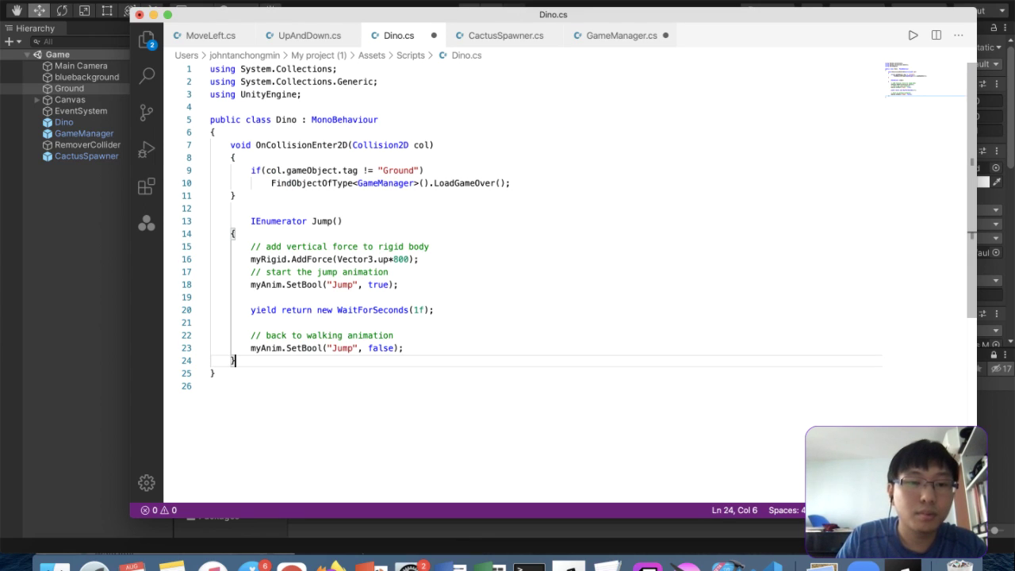
left_click(252, 222)
key("BackSpace")
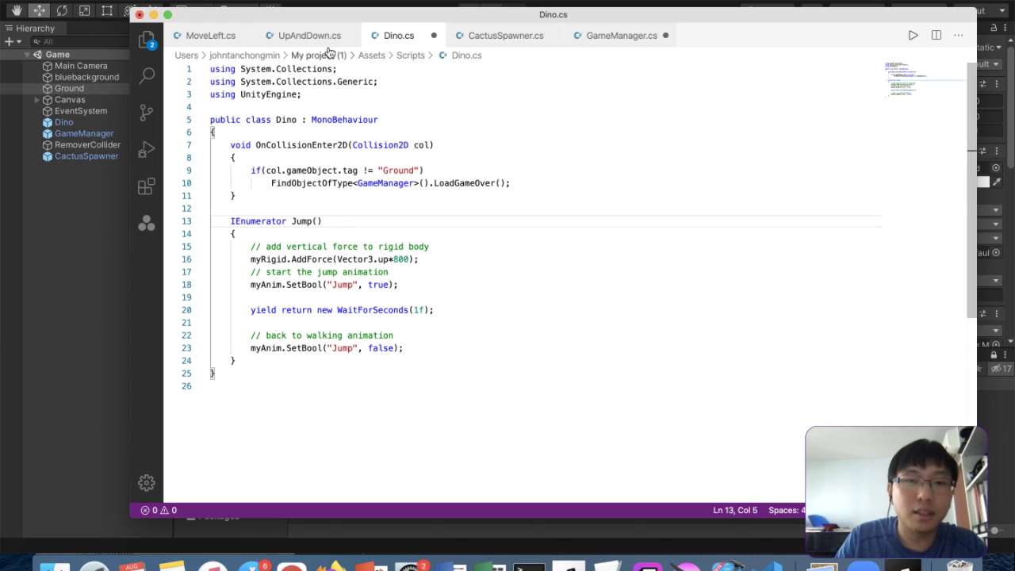
Copy the KeyCode.Space check that starts the Jump coroutine from GameManager's Update method, and delete it there with its leftover blank line
left_click(618, 35)
scroll(395, 275, "up", 5)
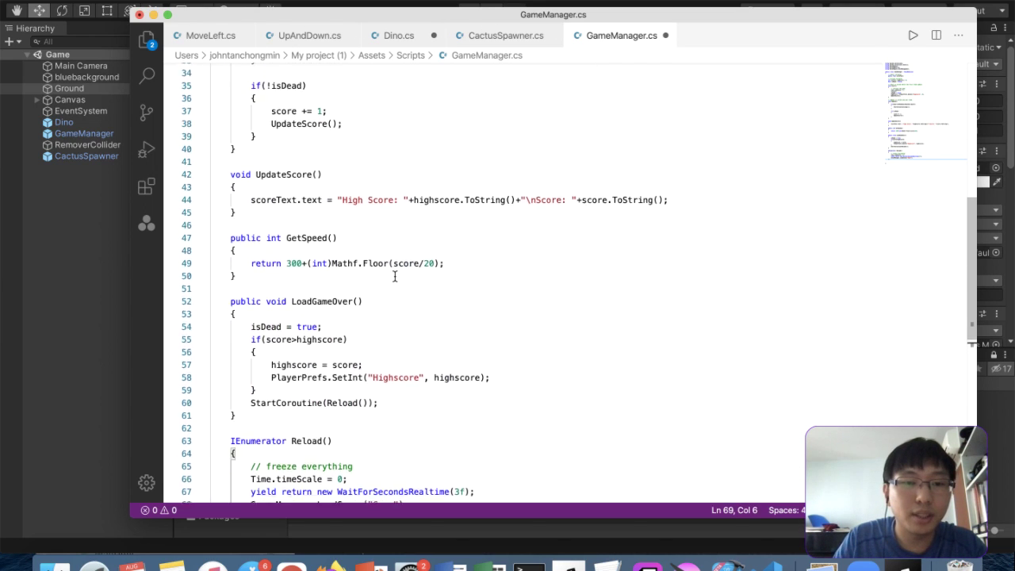
scroll(395, 276, "up", 5)
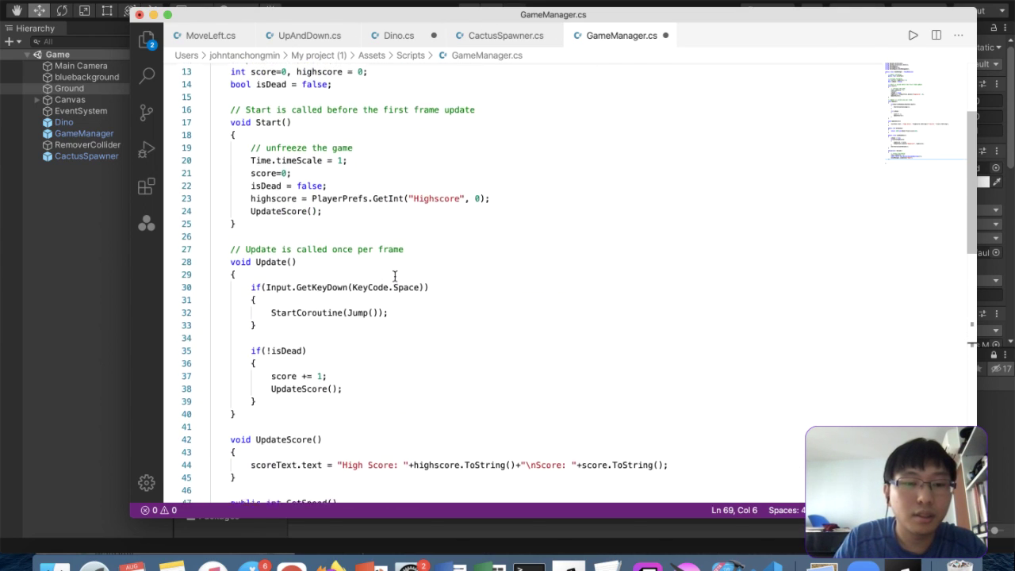
scroll(395, 276, "up", 1)
left_click_drag(334, 329, 116, 287)
key("super+c")
key("BackSpace")
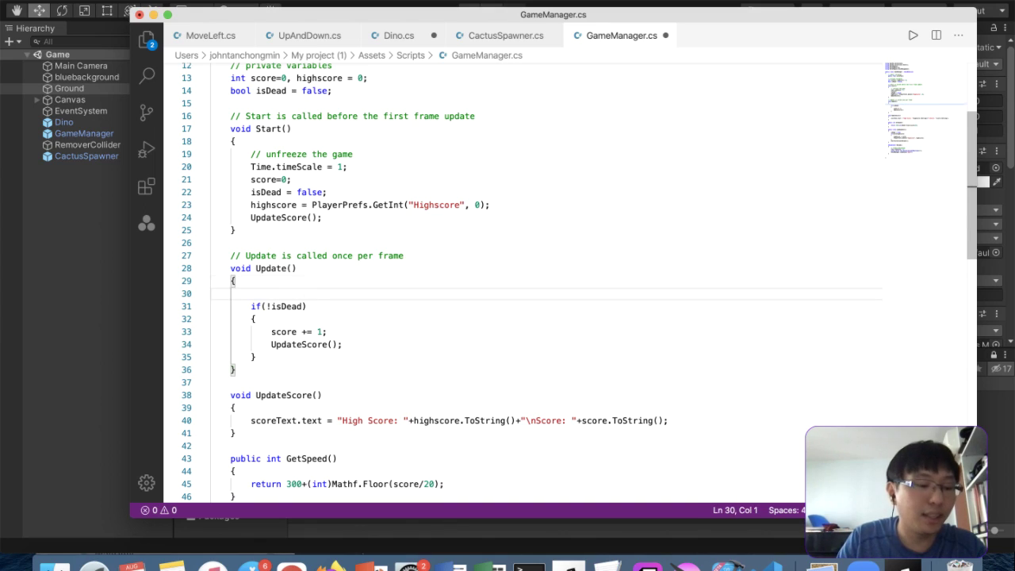
key("BackSpace")
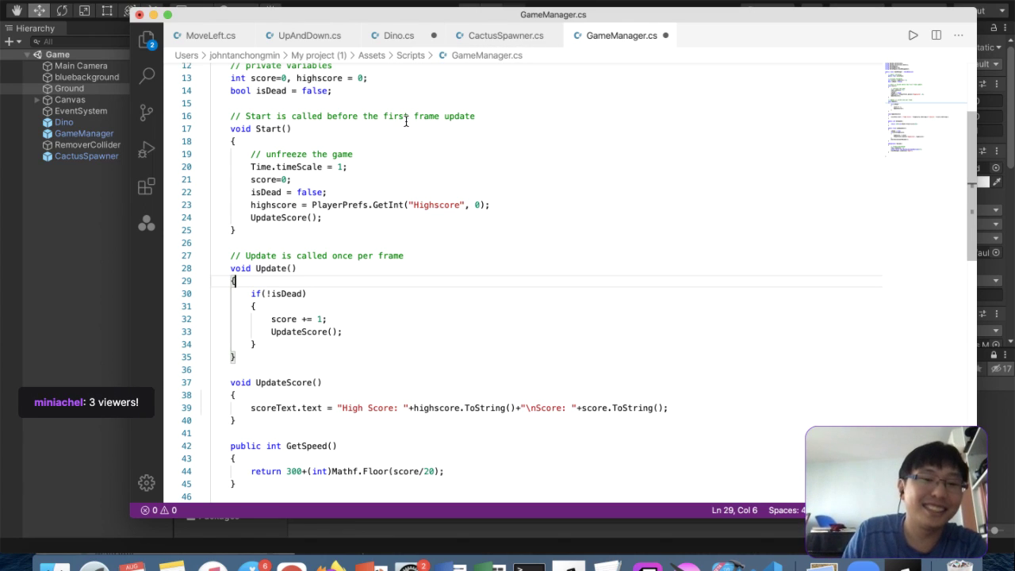
Review the remaining GameManager.cs code and save the script
scroll(407, 224, "down", 8)
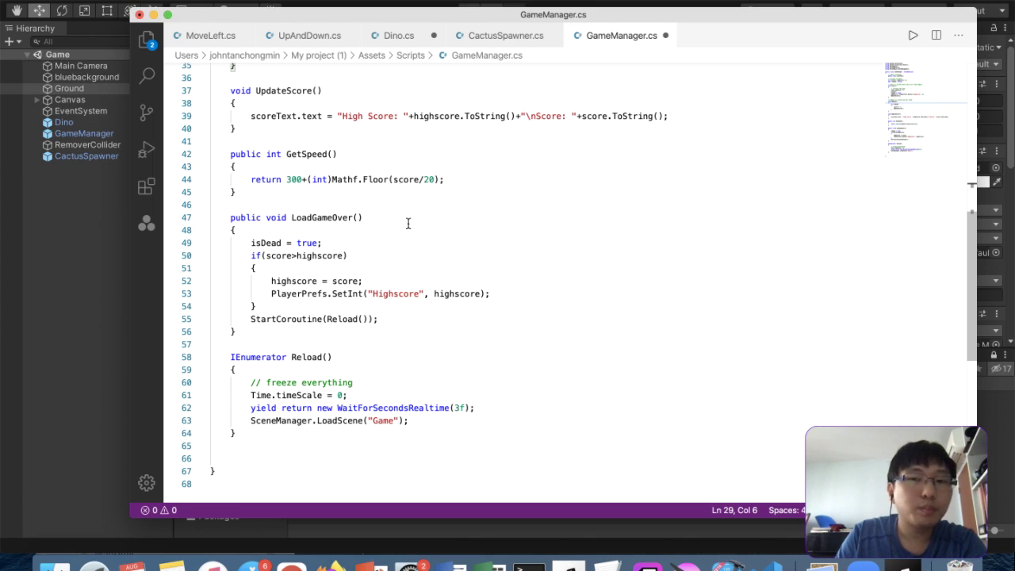
scroll(408, 224, "up", 9)
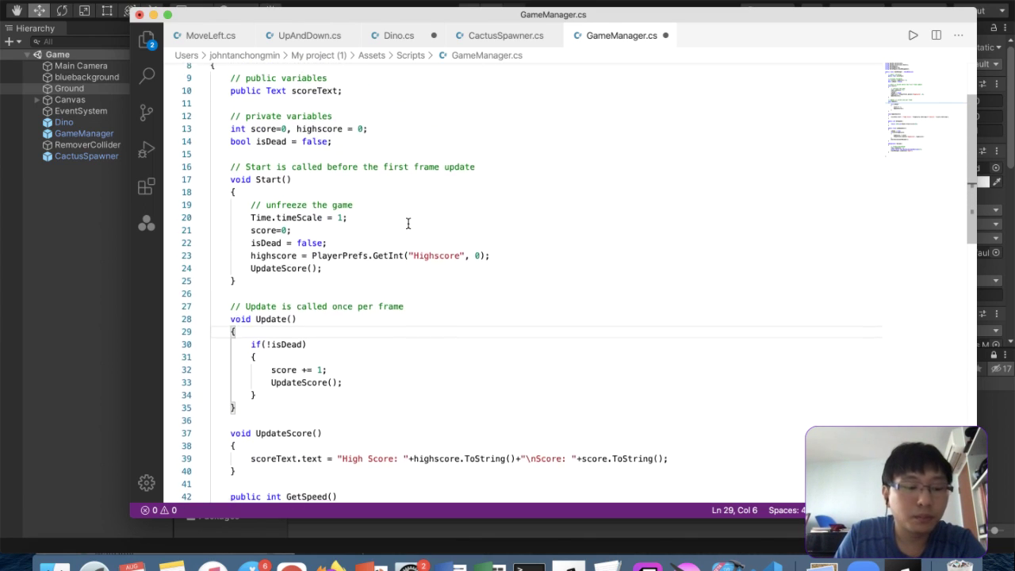
scroll(408, 223, "up", 3)
scroll(407, 224, "down", 4)
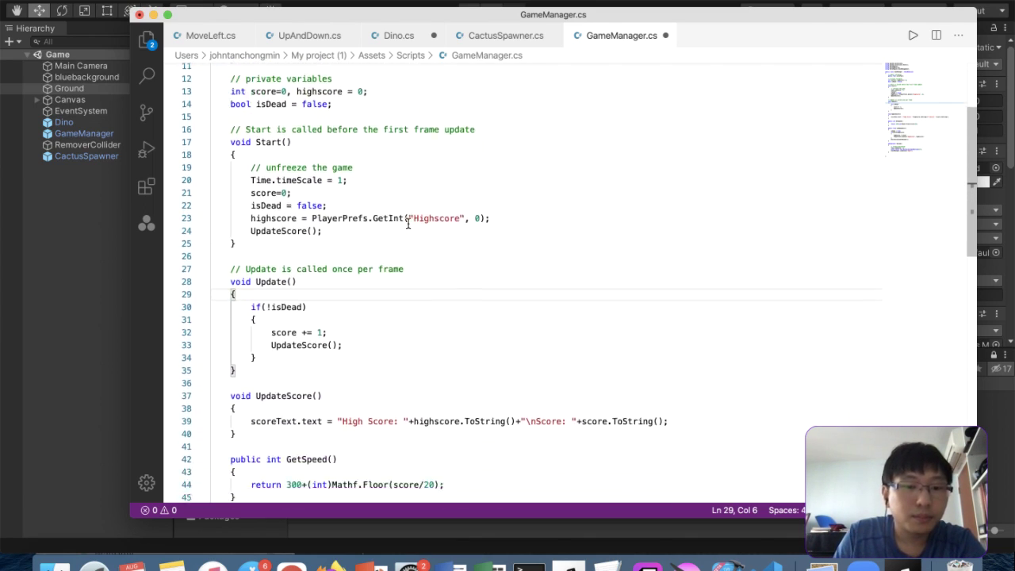
left_click(399, 216)
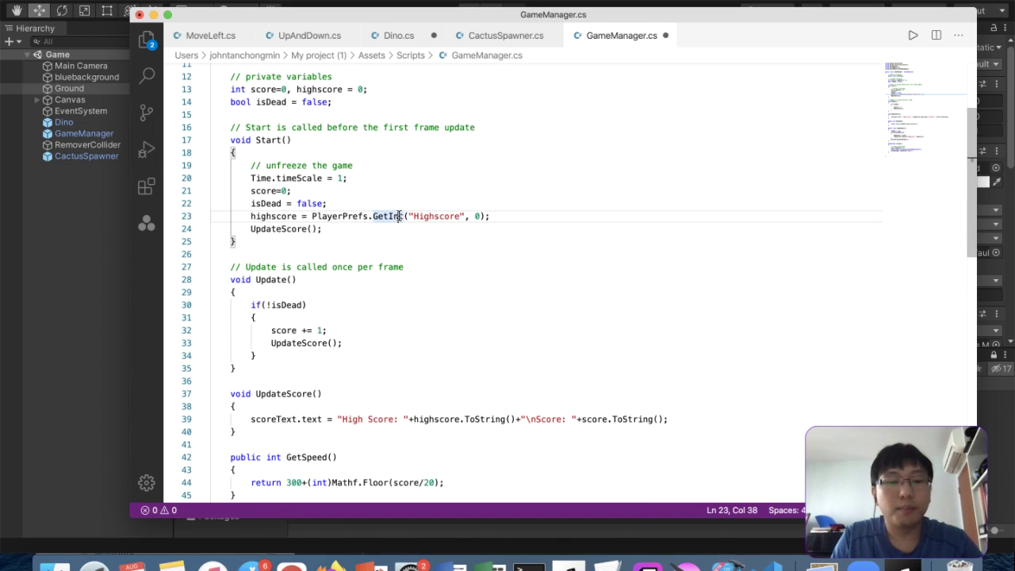
Add a void Update() method at the start of the Dino class in Dino.cs containing the copied KeyCode.Space jump check
left_click(396, 36)
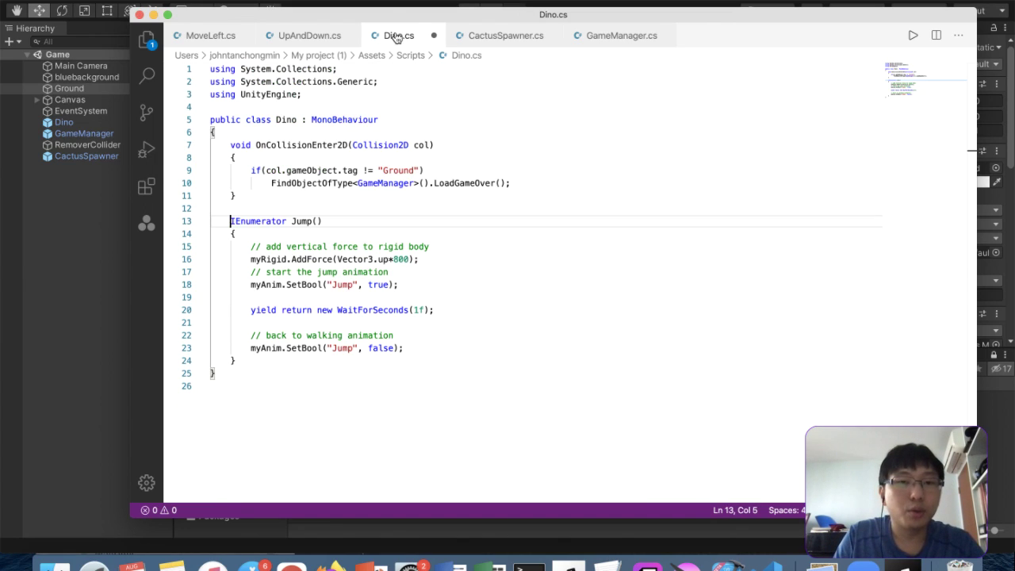
left_click(341, 131)
key("Return")
type("void Update()")
key("Return")
type("{")
key("Return")
key("super+v")
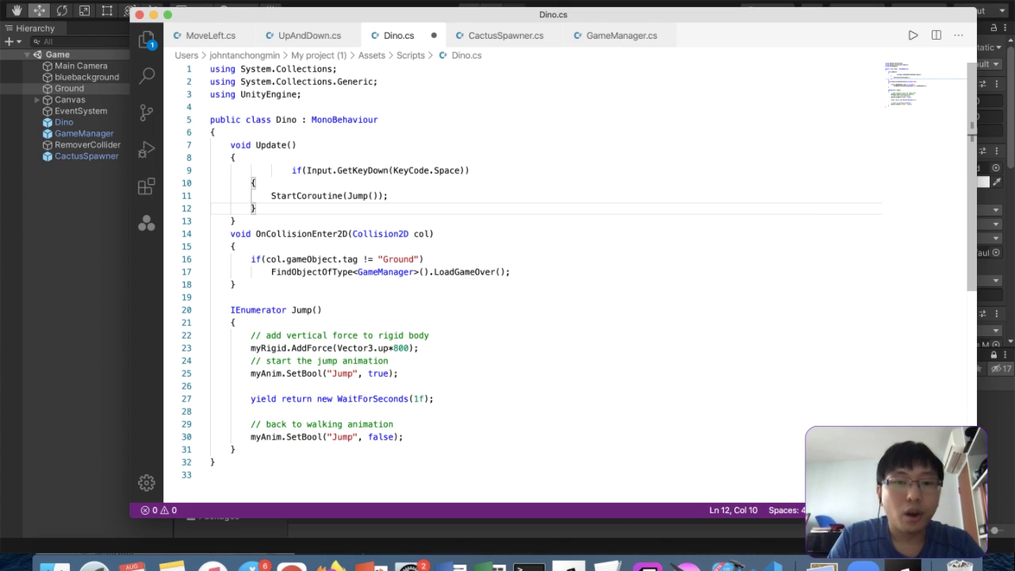
Correct the indentation of the if line in Dino's Update method and add a blank line before OnCollisionEnter2D
left_click(290, 170)
key("BackSpace")
key("BackSpace")
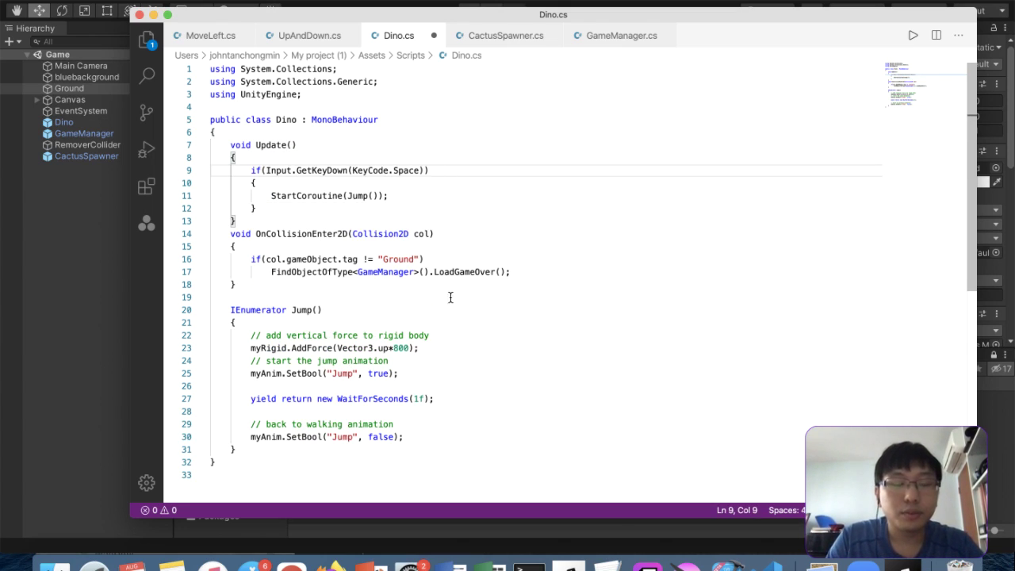
left_click(377, 223)
key("Return")
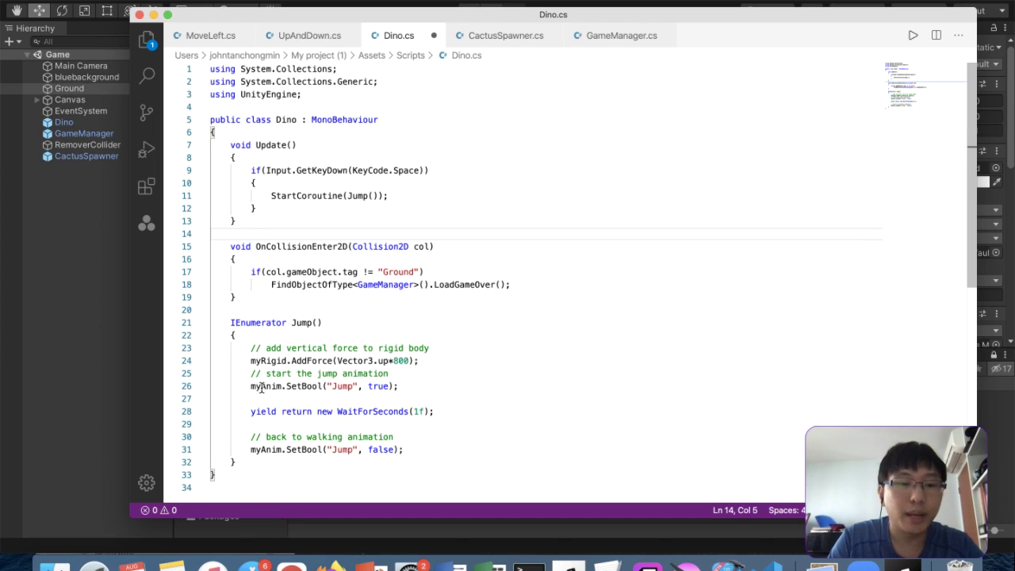
Declare a RigidBody2D variable named myRigid at the start of the Dino class, under a "// private variables" comment
left_click(371, 130)
key("Return")
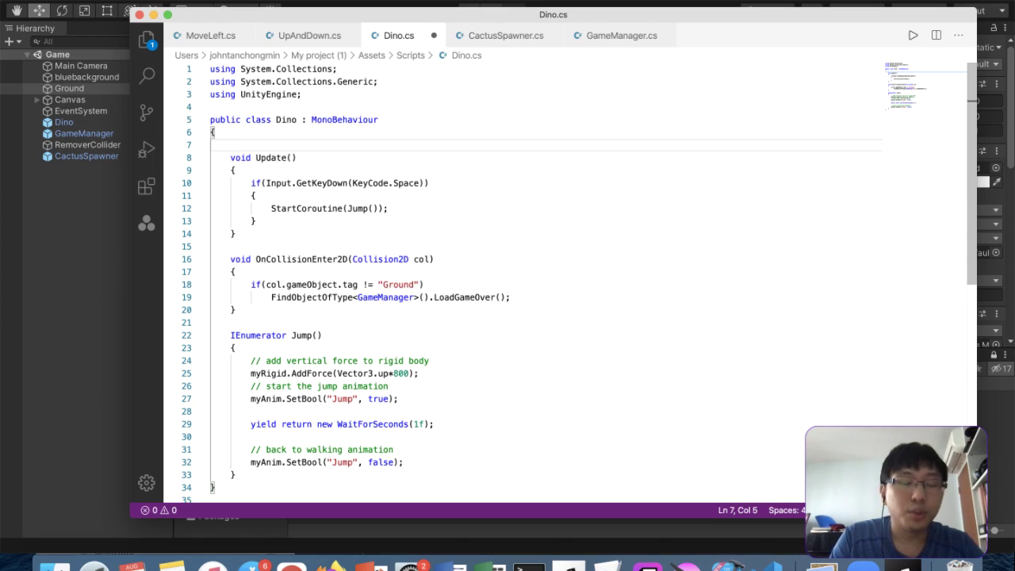
type("RigidBody")
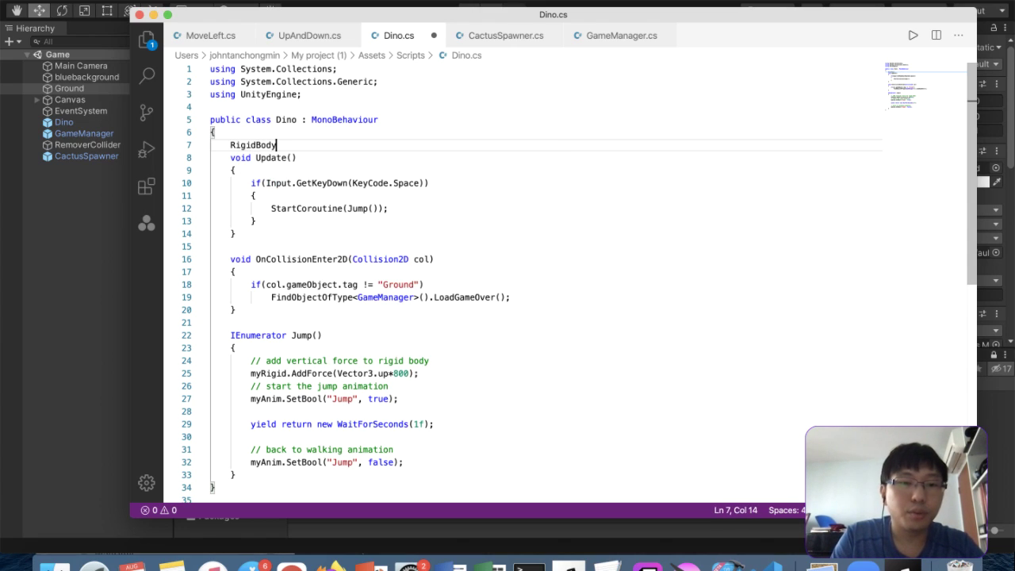
left_click(377, 129)
key("Return")
type("// private variables")
left_click(211, 157)
left_click(367, 155)
key("Return")
key("BackSpace")
key("BackSpace")
type("myRigid;")
key("Return")
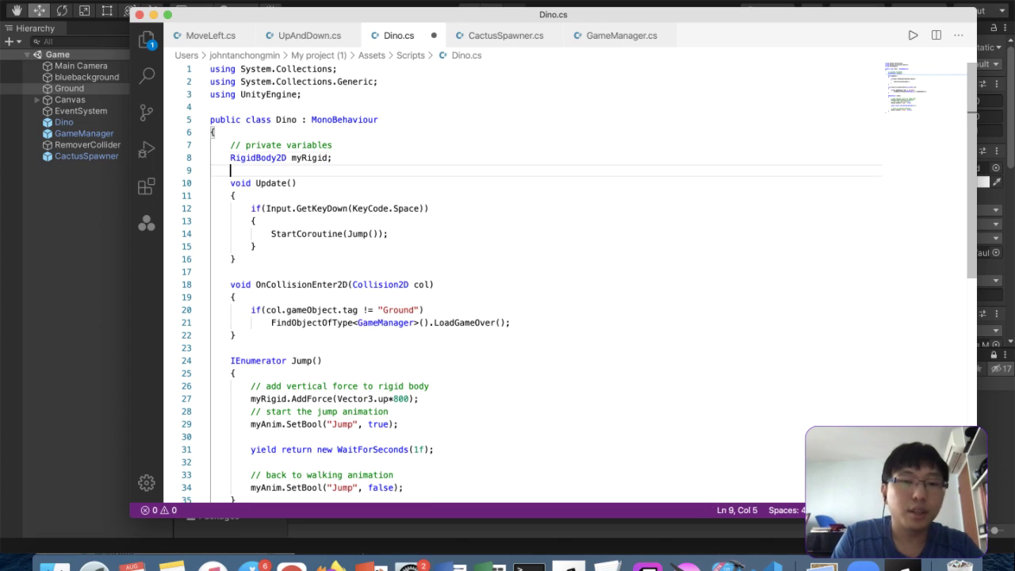
Declare an Animator variable named anim below the myRigid declaration
type("Rigid")
key("BackSpace")
key("BackSpace")
key("BackSpace")
key("BackSpace")
key("BackSpace")
type("Animator anim;")
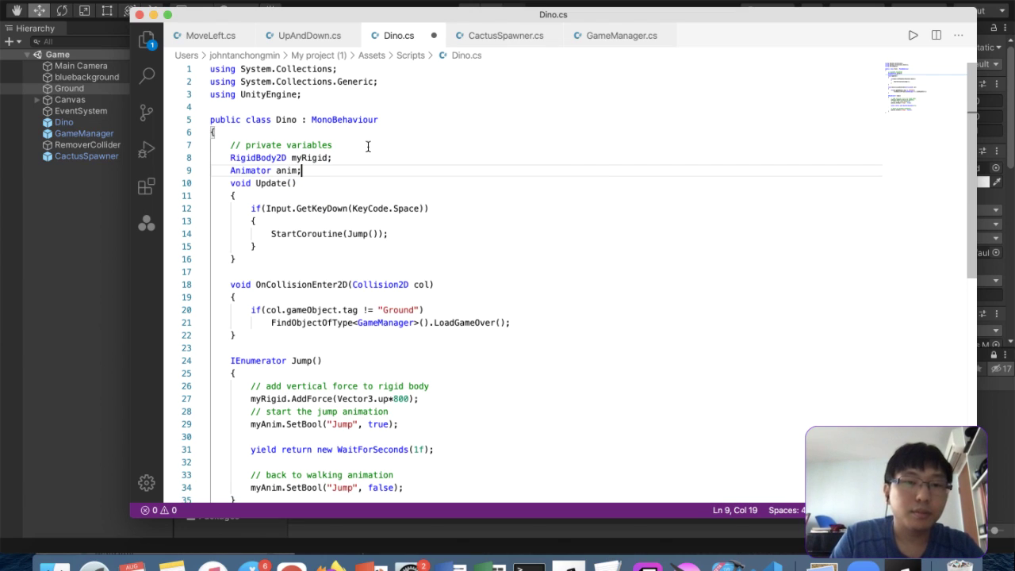
Check the variable and Start layout in GameManager.cs, and add an empty void Start() method above Update in Dino.cs
left_click(593, 36)
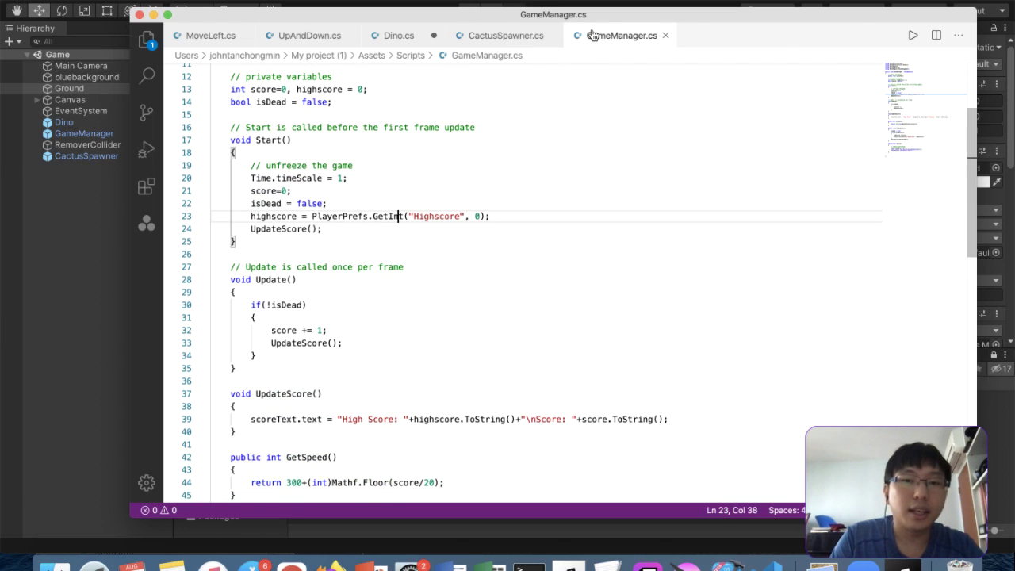
scroll(577, 187, "up", 5)
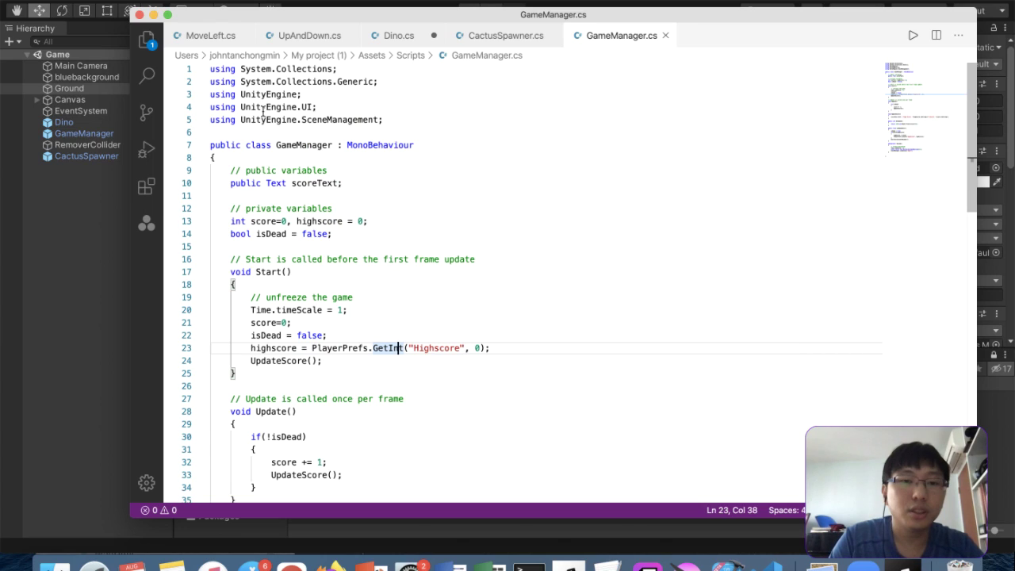
left_click(394, 40)
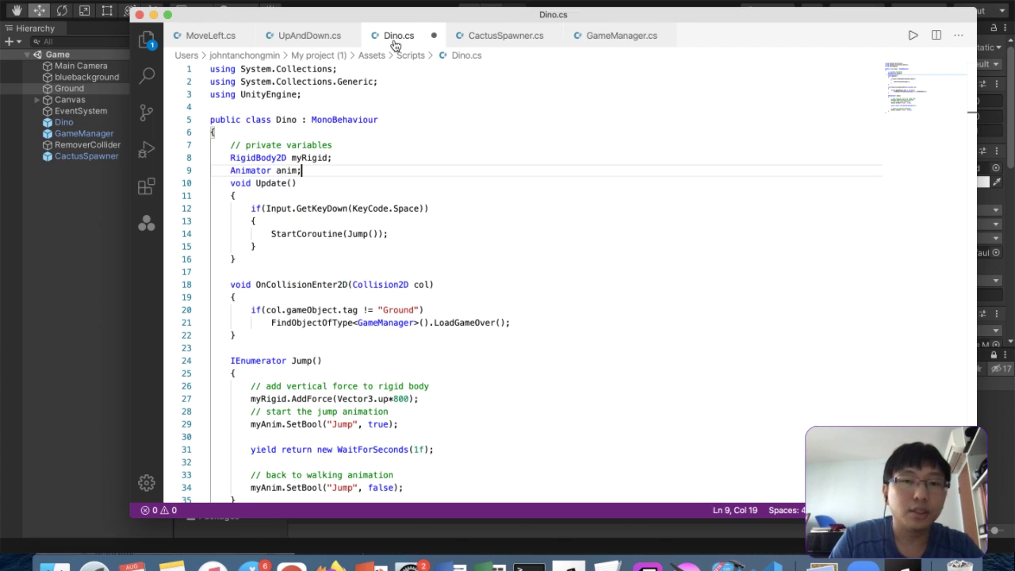
key("Return")
key("Return")
type("void Start()")
key("Return")
type("{")
key("Return")
key("Return")
key("BackSpace")
key("BackSpace")
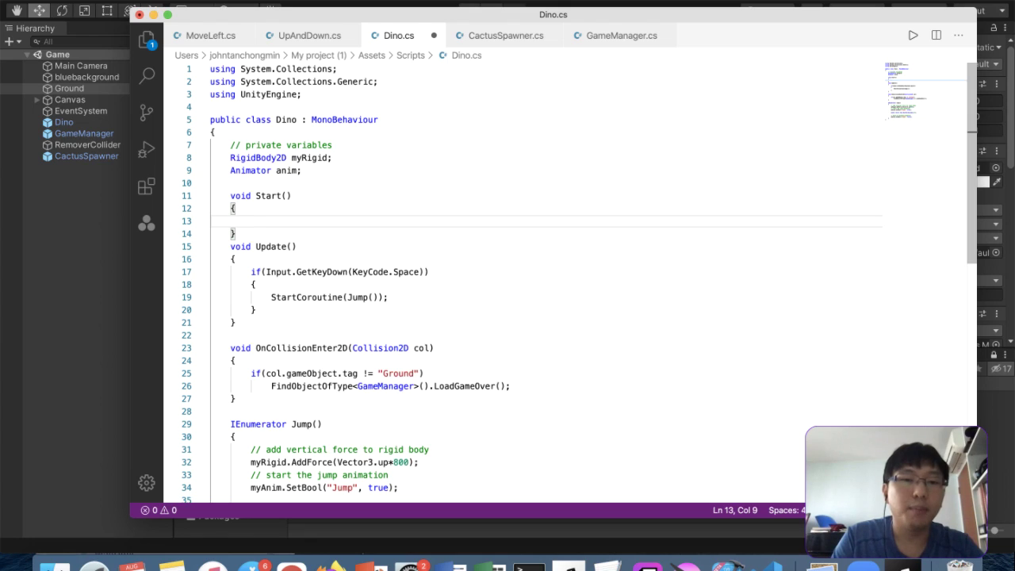
Assign GetComponent<RigidBody2D>() to myRigid inside Dino's Start method
type("myRigid = GetComponent")
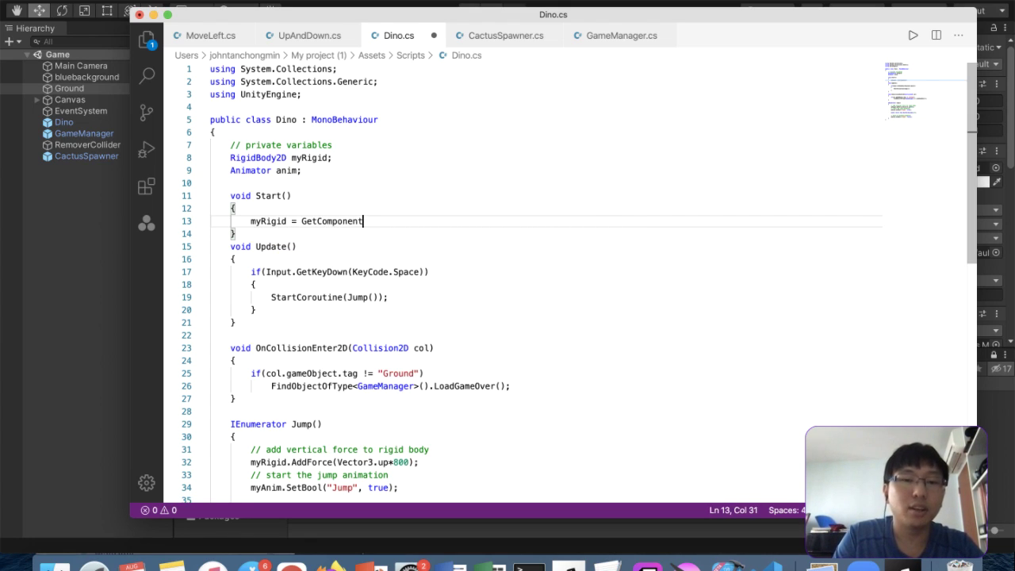
type("<Rigi")
key("Tab")
type(">();")
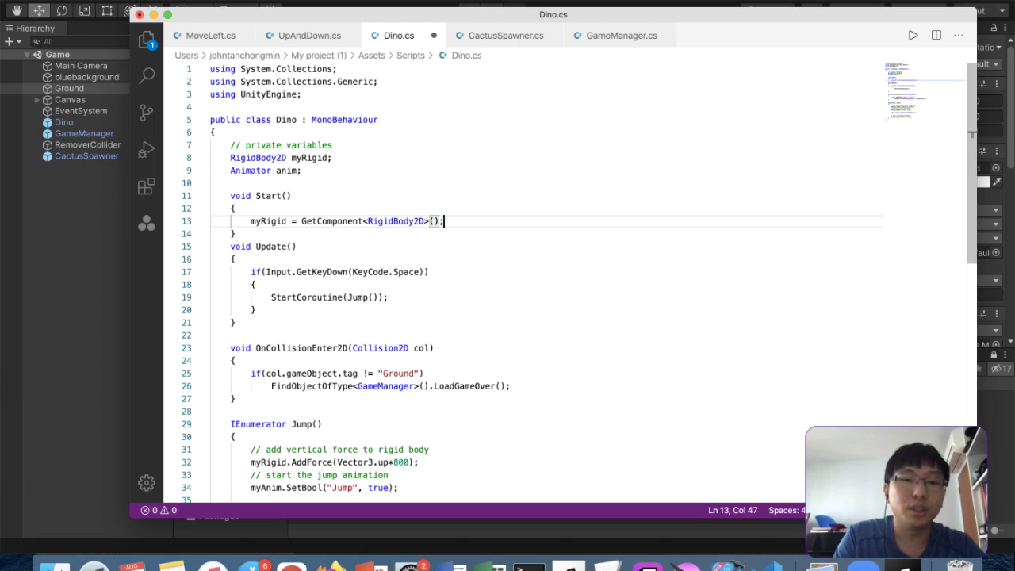
Begin a myAnim line in the Start method and rename the declared Animator variable to myAnim to match
key("Return")
type("myAnim")
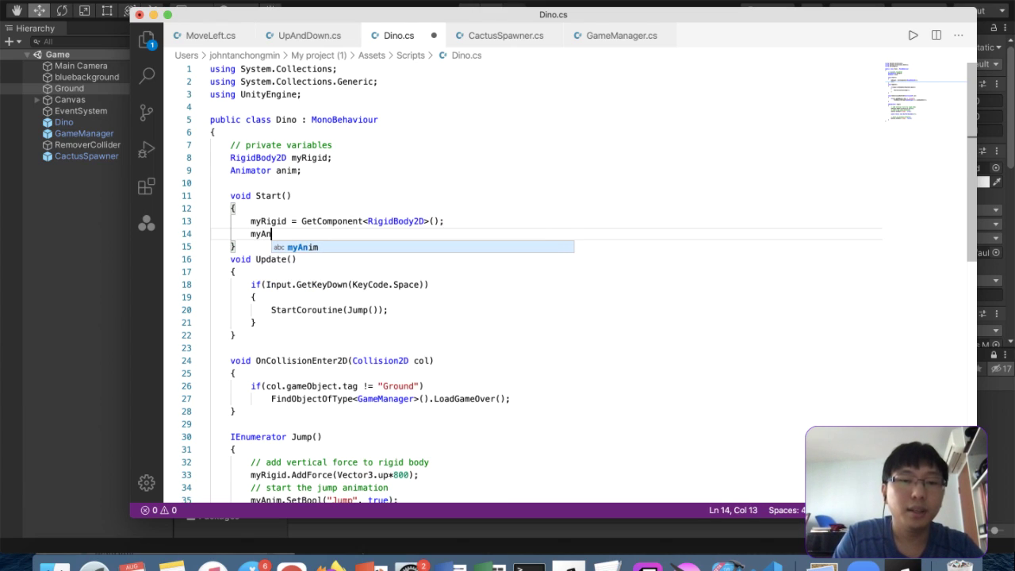
left_click(296, 170)
key("BackSpace")
key("BackSpace")
key("BackSpace")
key("BackSpace")
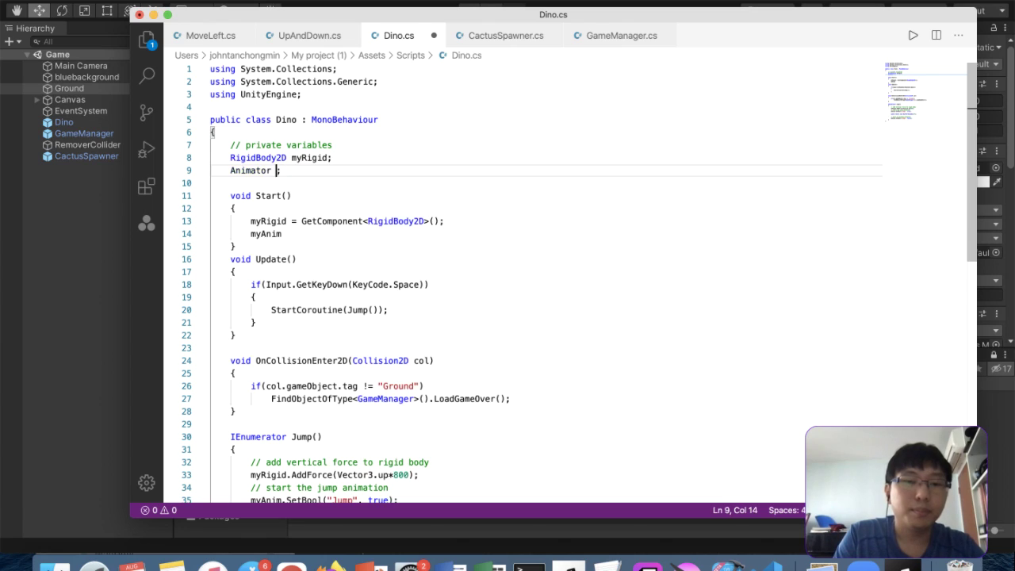
type("myAnim")
Complete the myAnim line in Start with = GetComponent<Animator>(); and add a blank line before Update
left_click(276, 233)
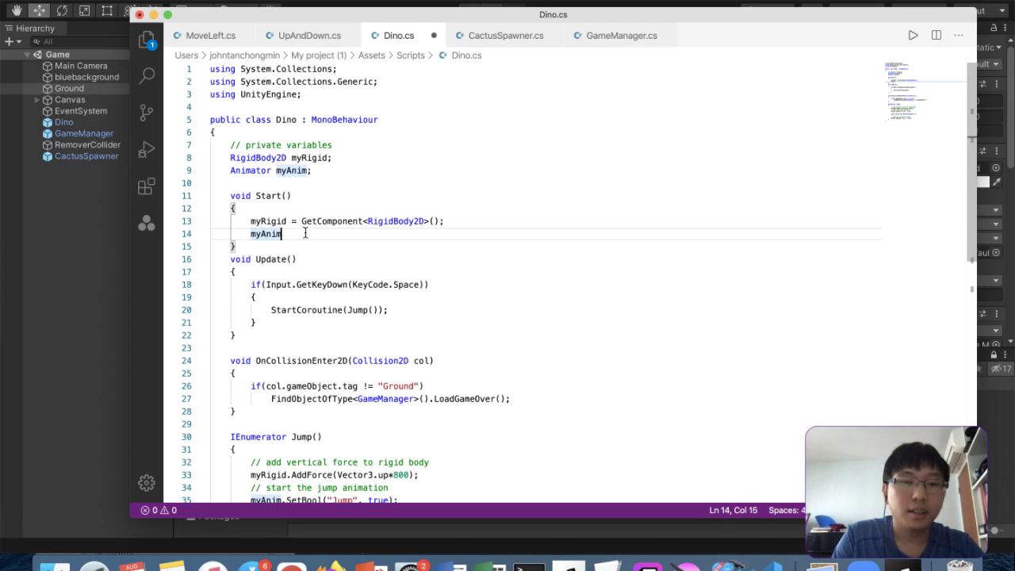
type("= Get")
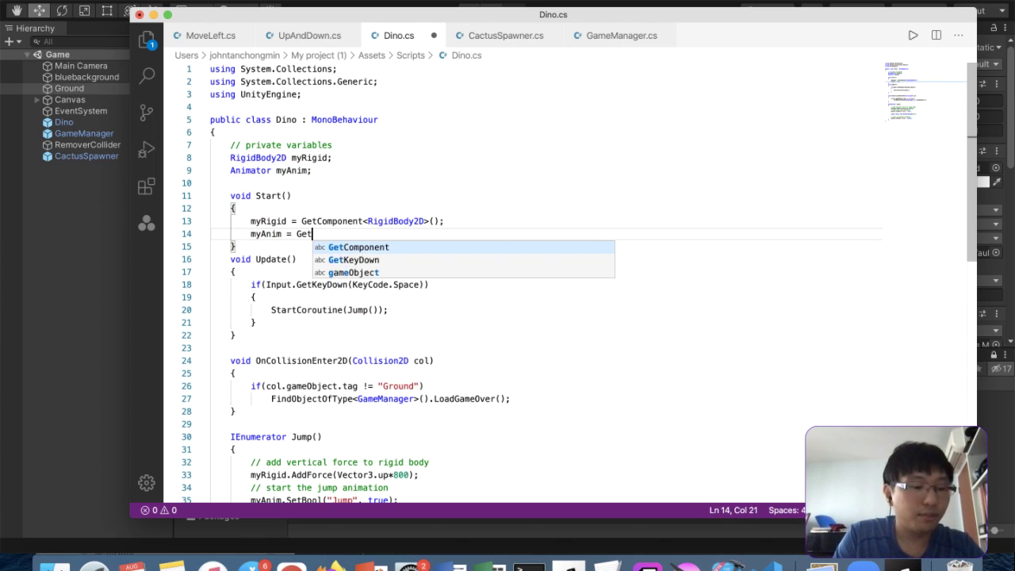
type("Component<Ani")
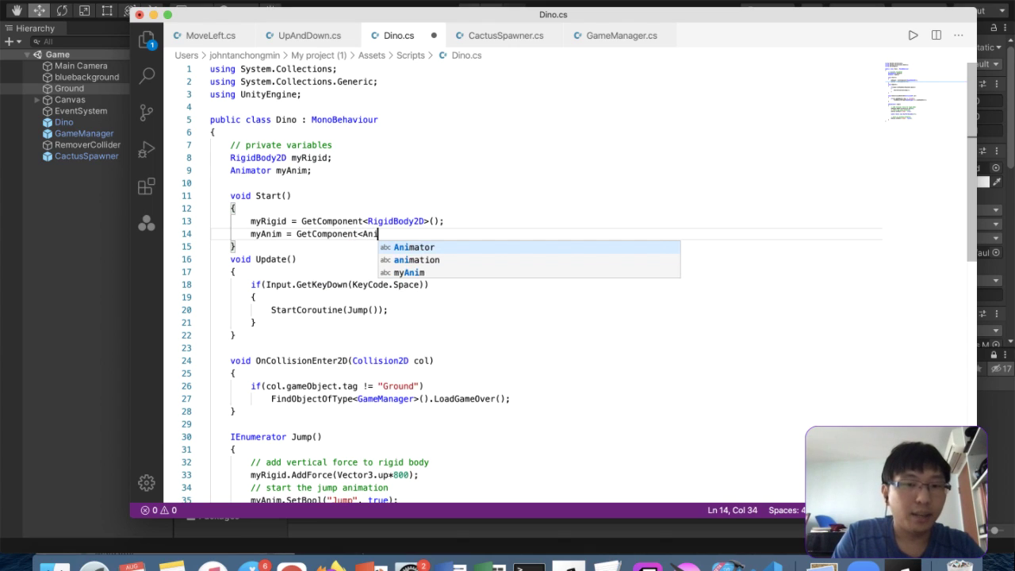
type("mator>();")
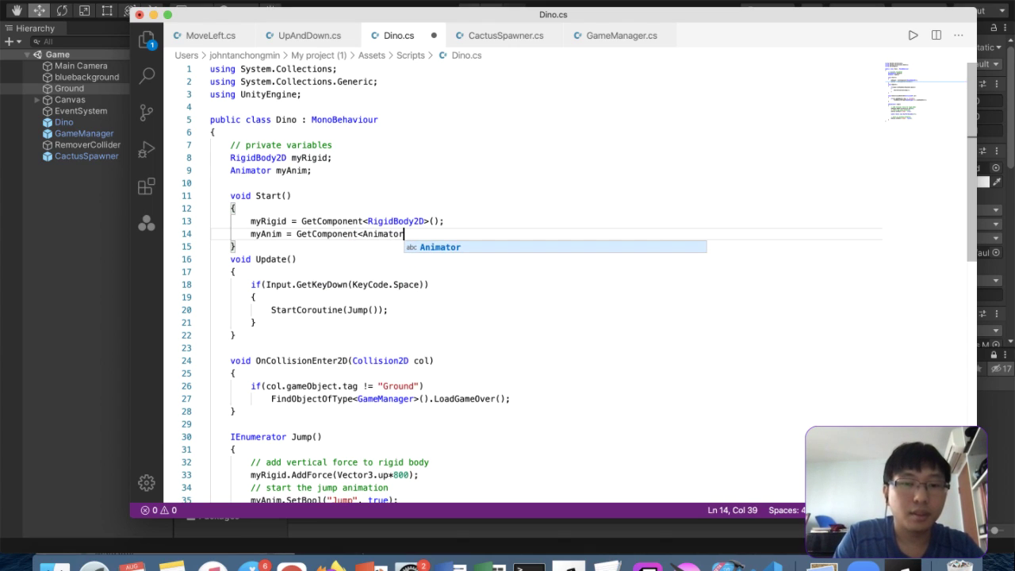
left_click(300, 248)
key("Return")
Check the rest of Dino.cs down to the Jump coroutine and save the script
scroll(329, 329, "down", 3)
scroll(329, 329, "down", 2)
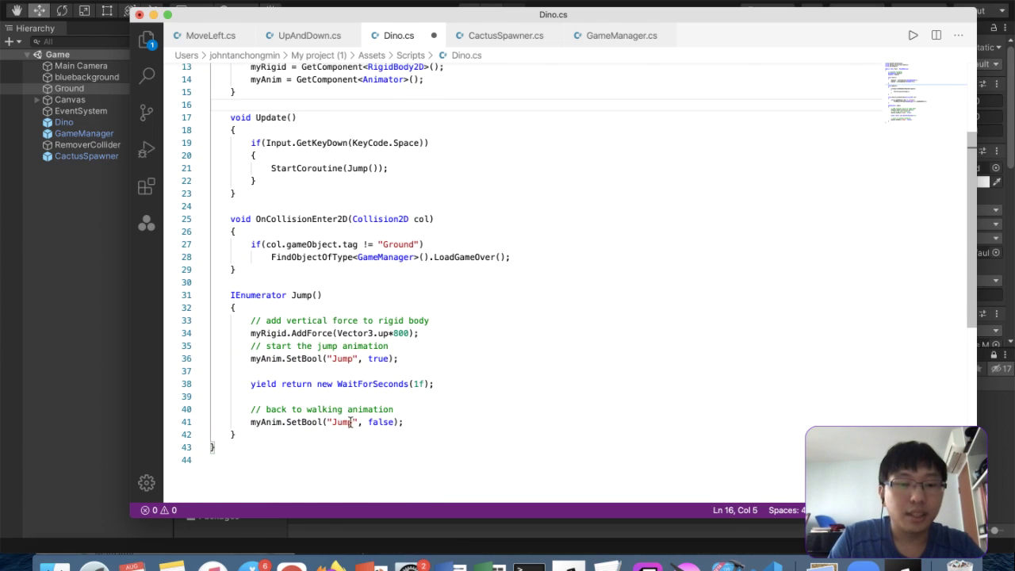
key("super+s")
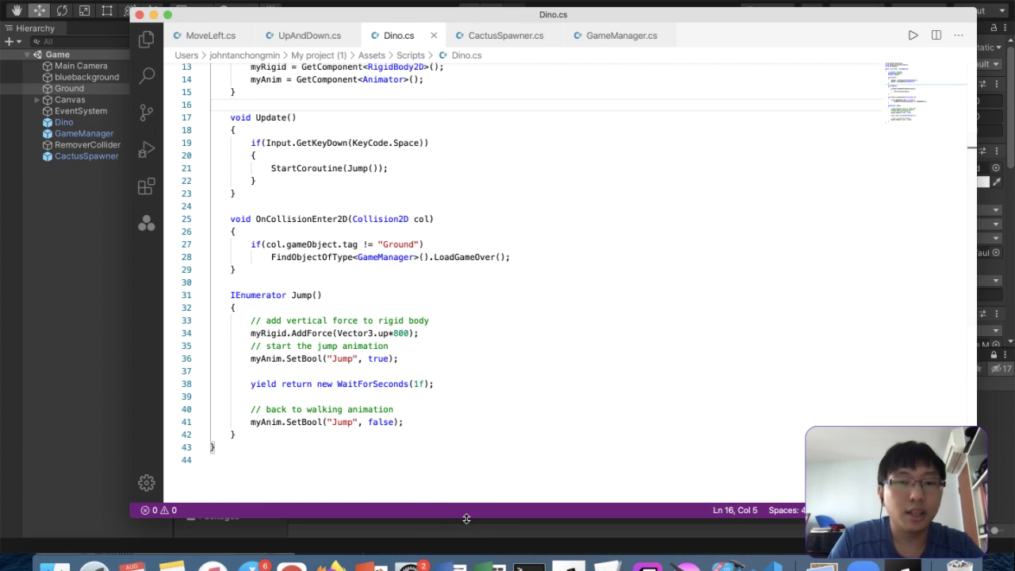
Switch to Unity and open the Dino.cs compile error from the Console in the code editor
left_click(90, 356)
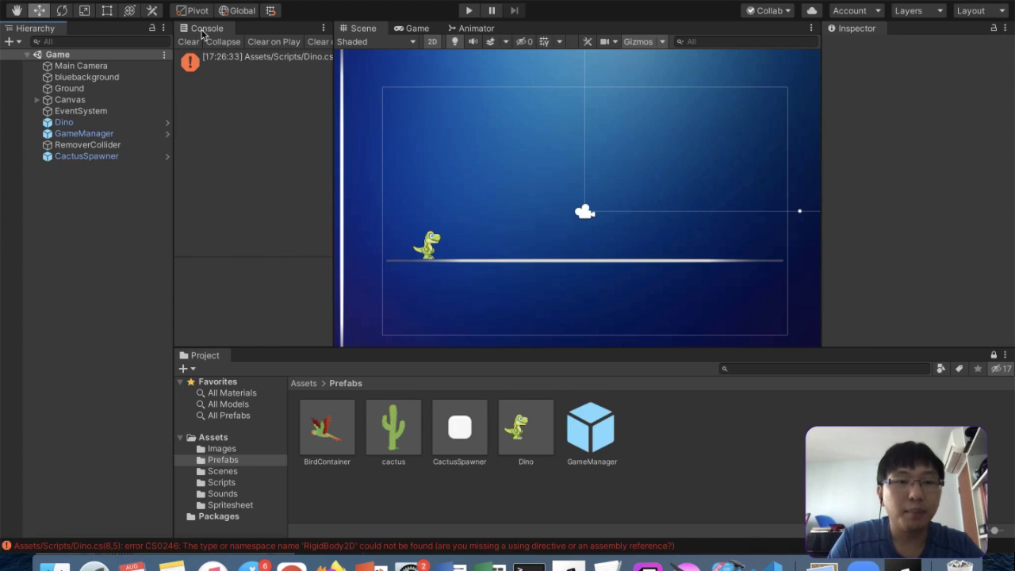
left_click(194, 59)
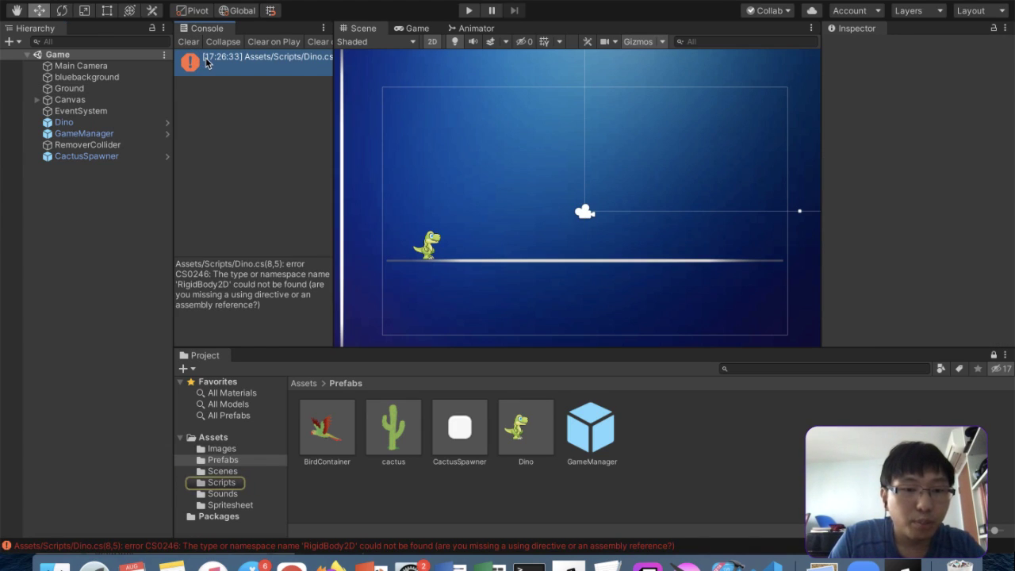
double_click(206, 63)
Correct RigidBody2D to Rigidbody2D in the myRigid declaration and its GetComponent call, and save Dino.cs
scroll(371, 169, "up", 4)
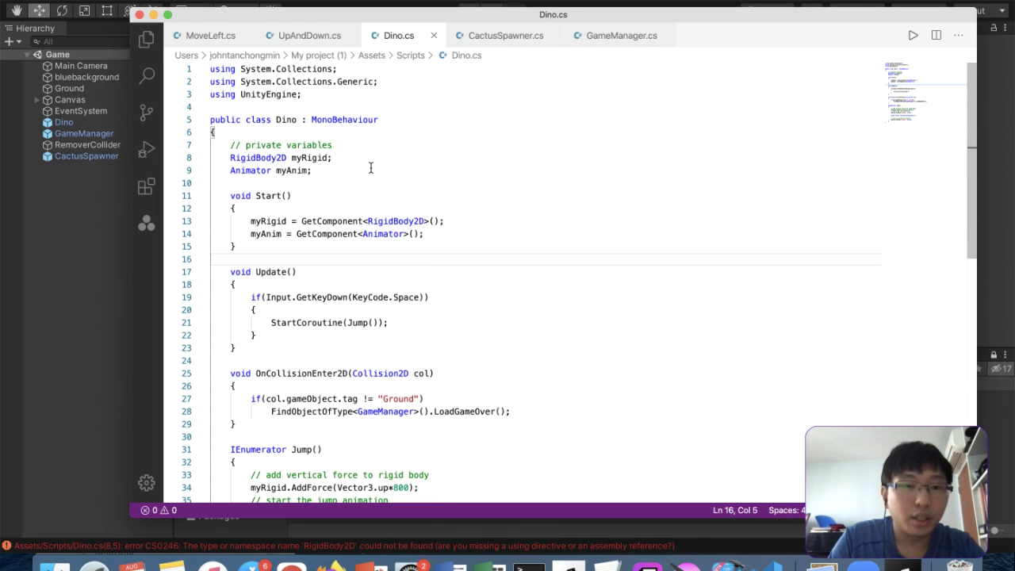
left_click(261, 158)
key("BackSpace")
type("b")
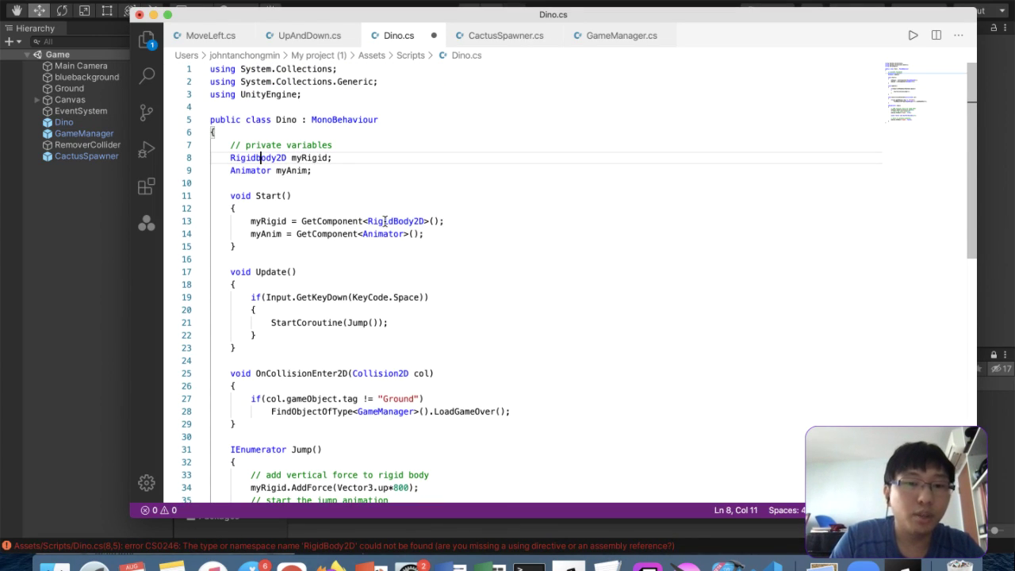
left_click(393, 217)
key("BackSpace")
type("b")
key("super+s")
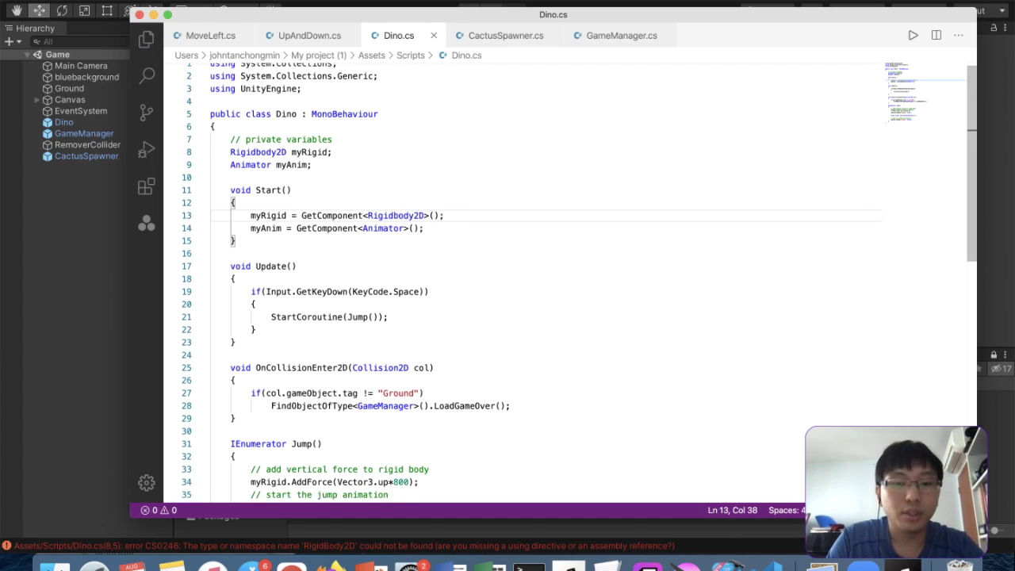
Switch back to Unity and clear the Console messages
scroll(393, 216, "down", 7)
left_click(117, 333)
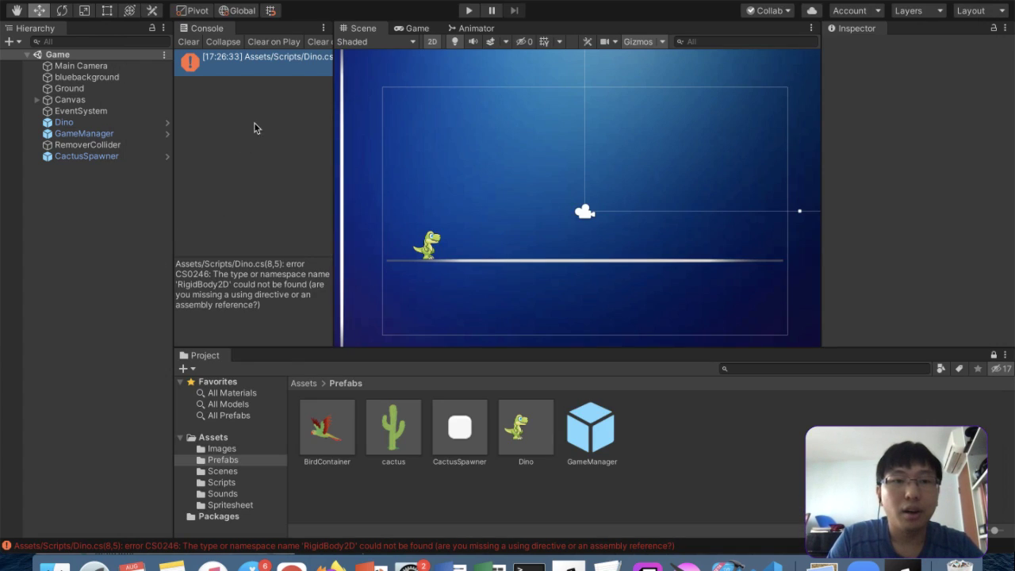
left_click(188, 42)
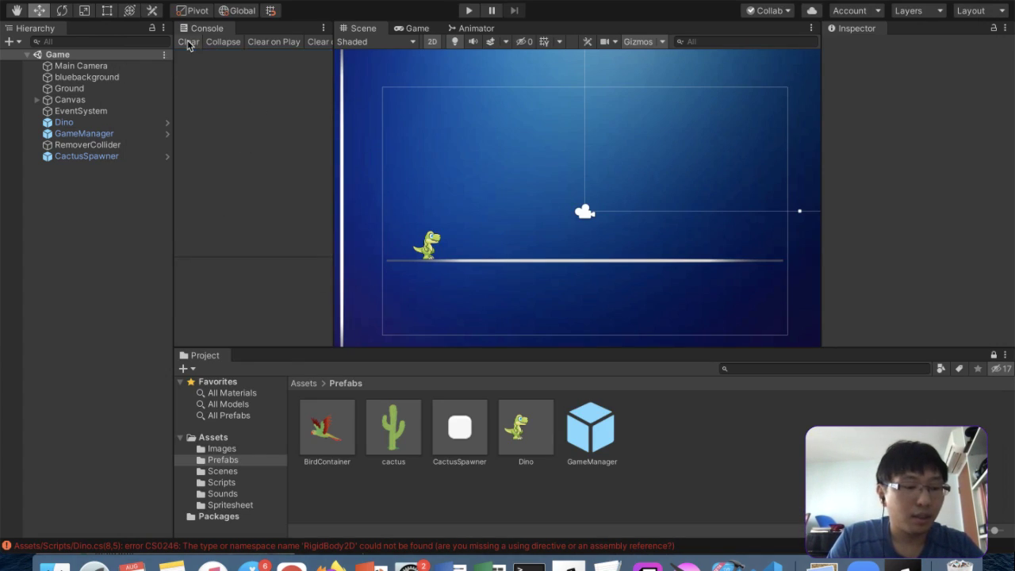
Run the game in Play mode and make the dino jump repeatedly over the cacti and birds to test the refactored script
left_click(470, 10)
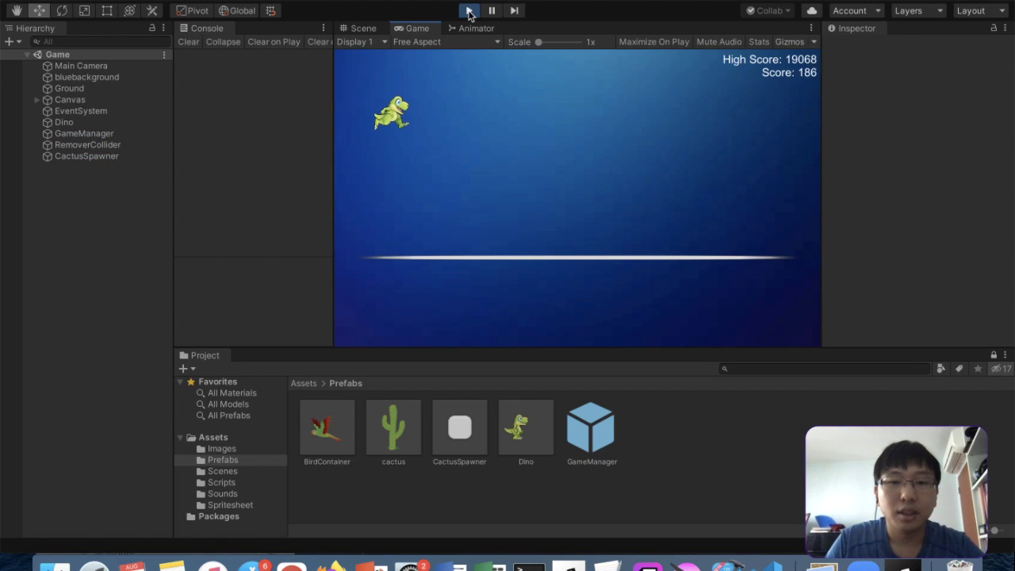
key("space")
key("space")
key("space")
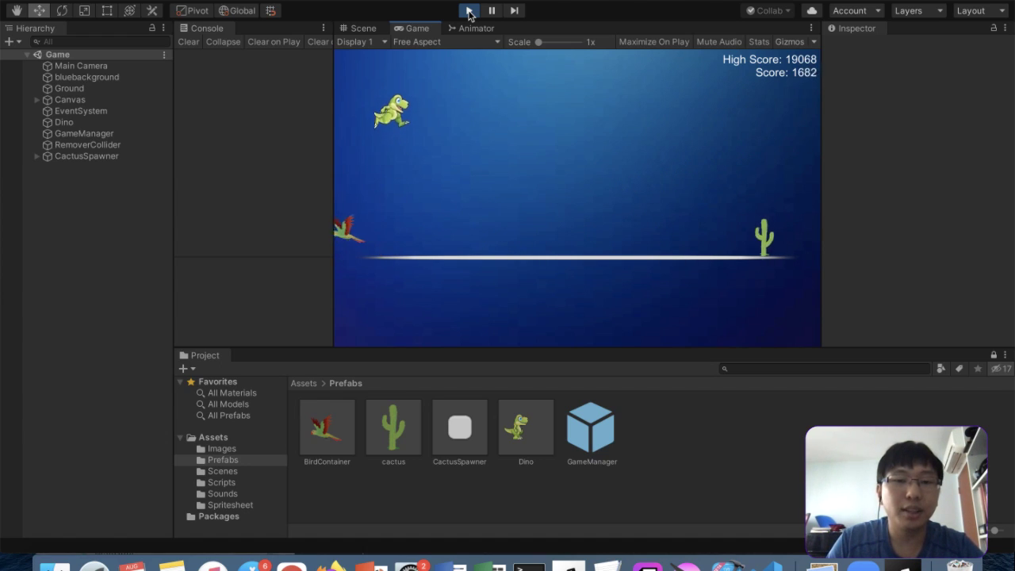
key("space")
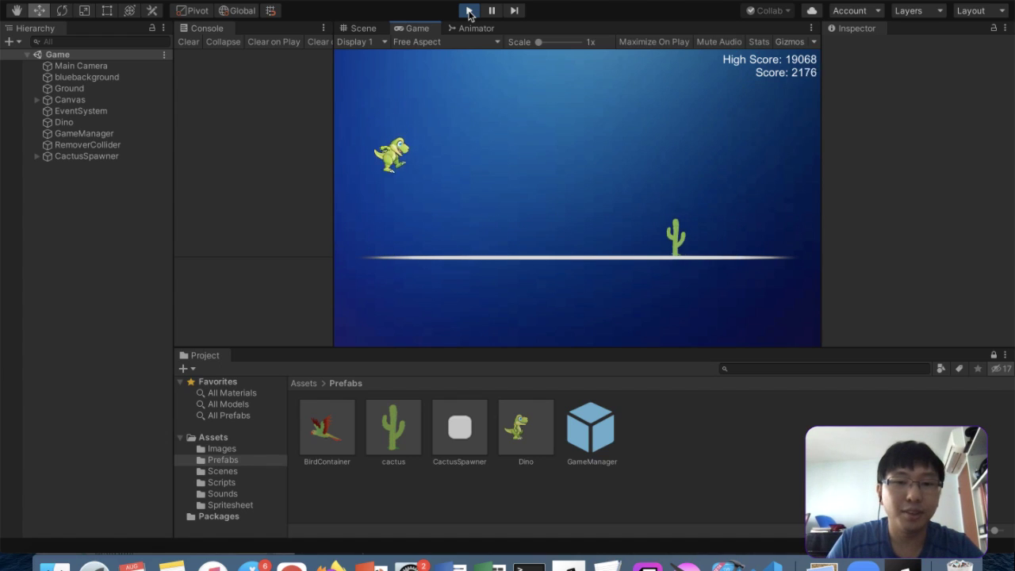
key("space")
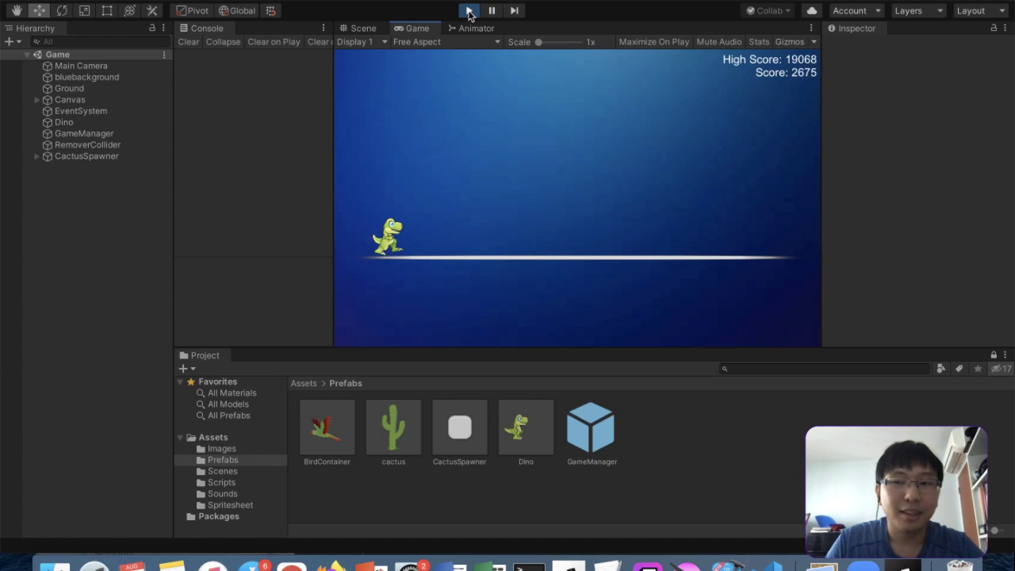
key("space")
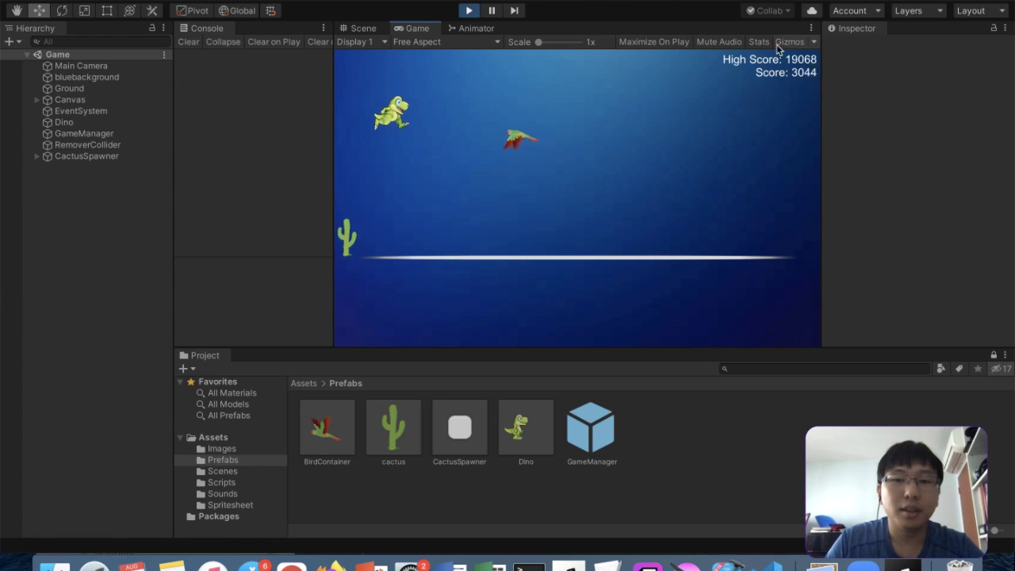
key("space")
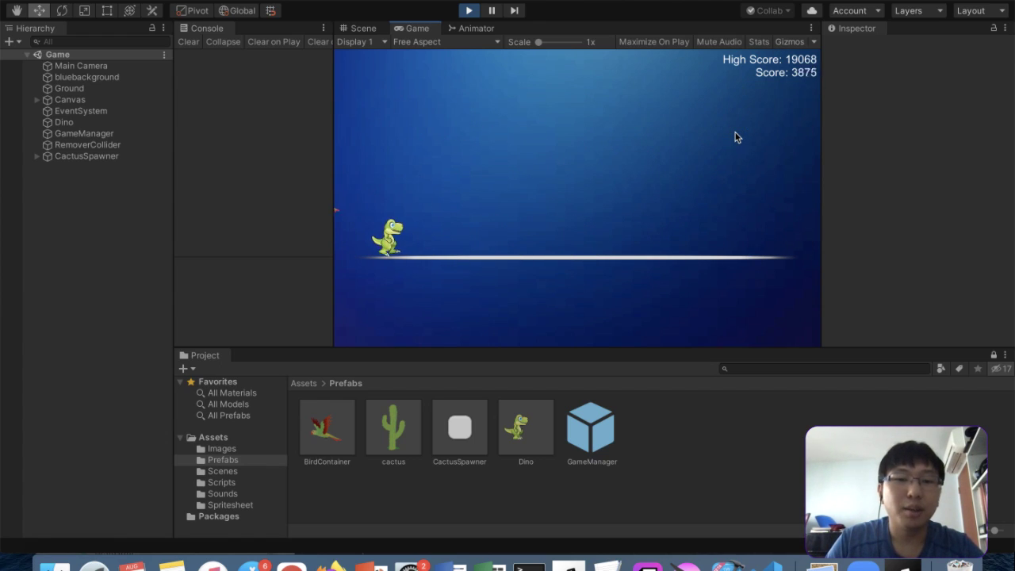
key("space")
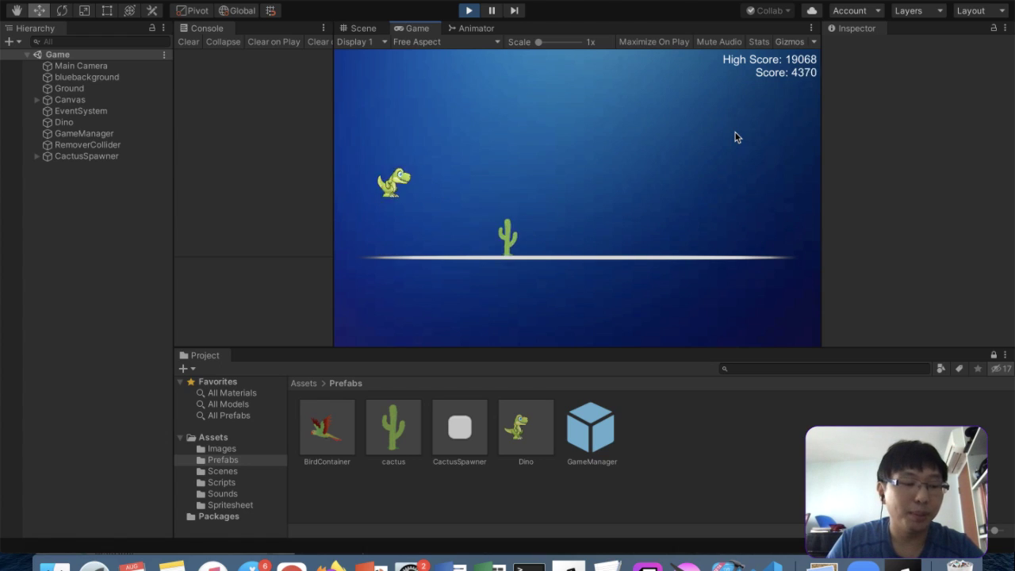
key("space")
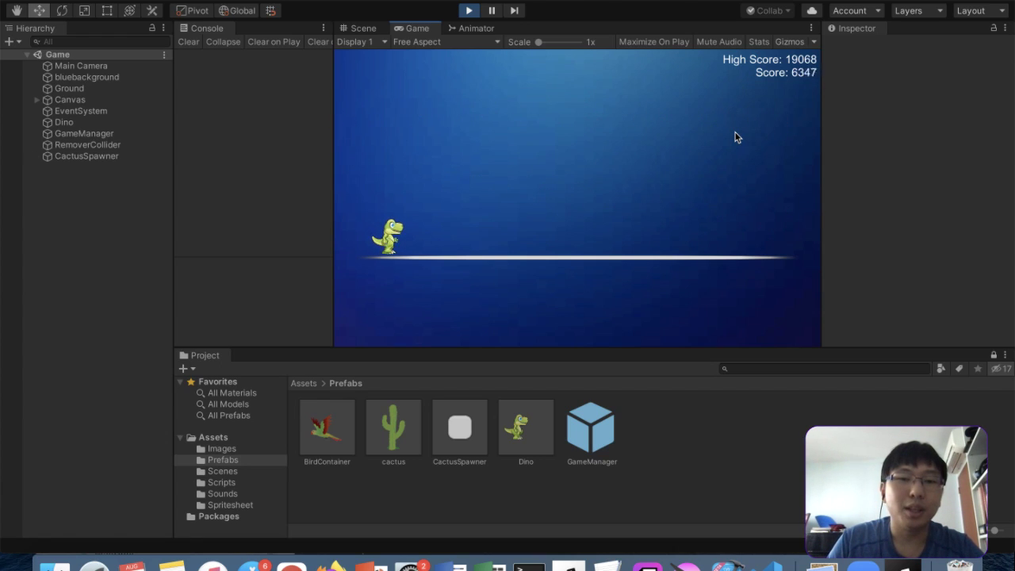
key("space")
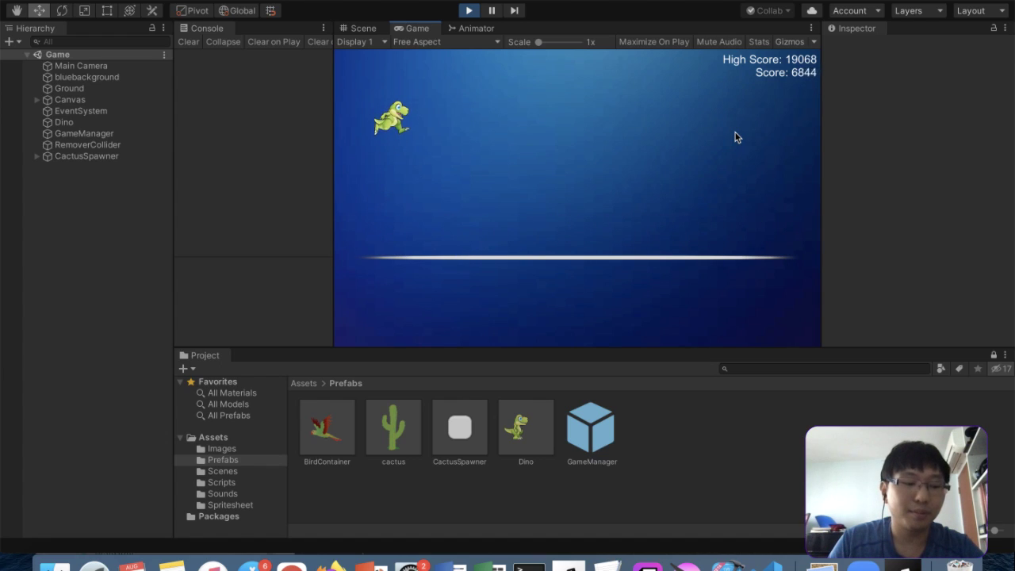
key("space")
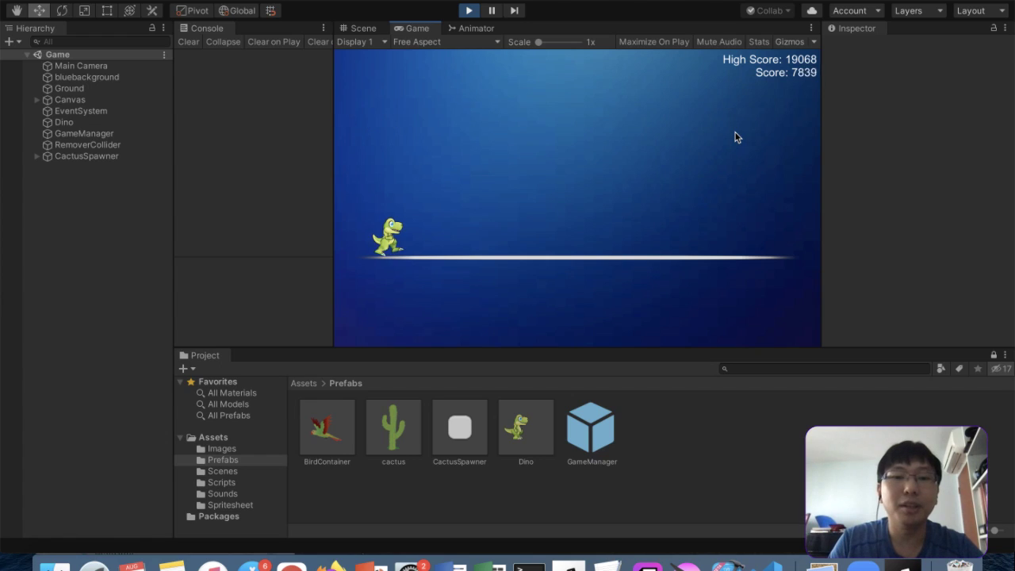
Keep the dino jumping over the oncoming cacti and birds until the run ends in a collision, and exit Play mode
key("space")
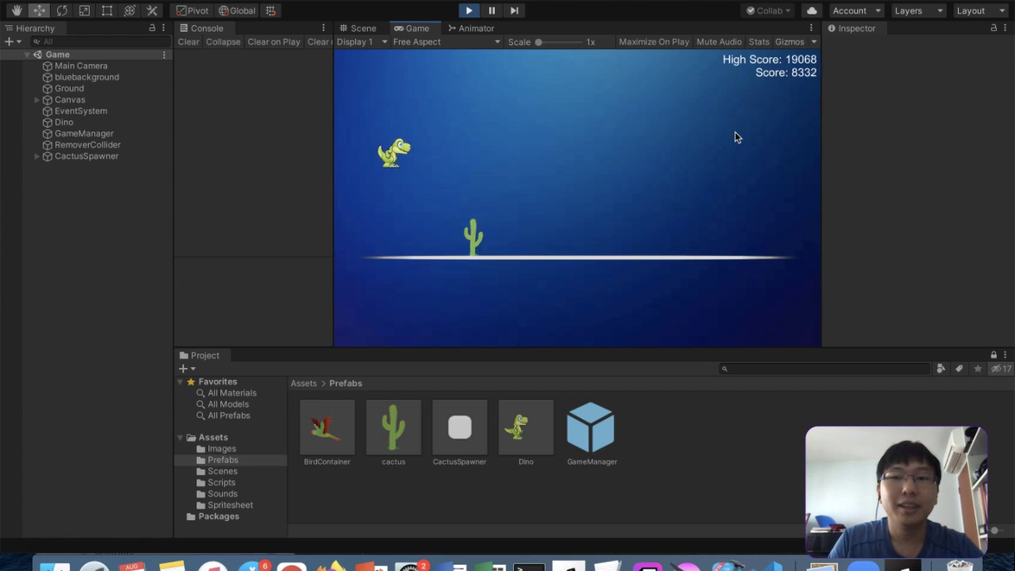
key("space")
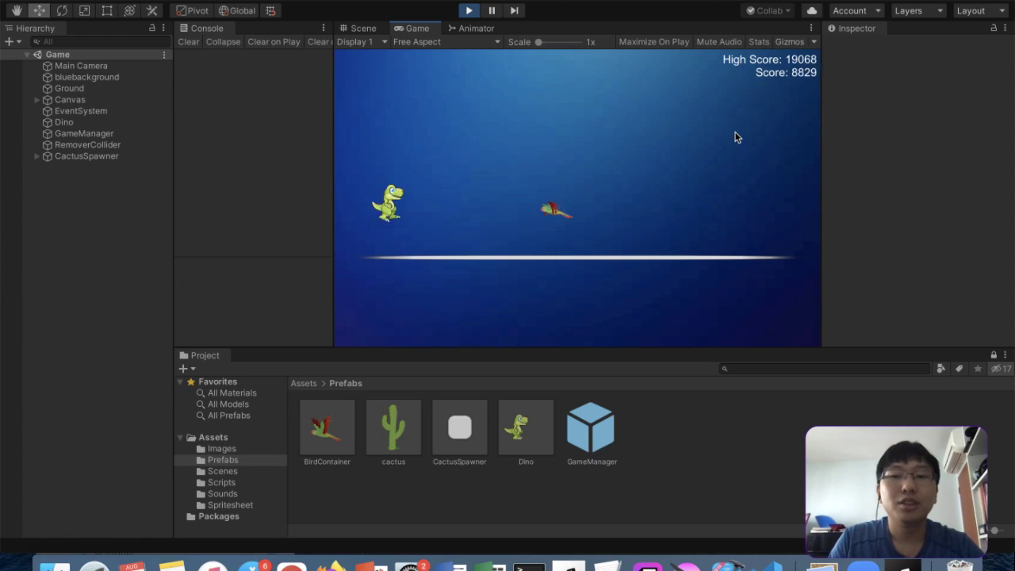
key("space")
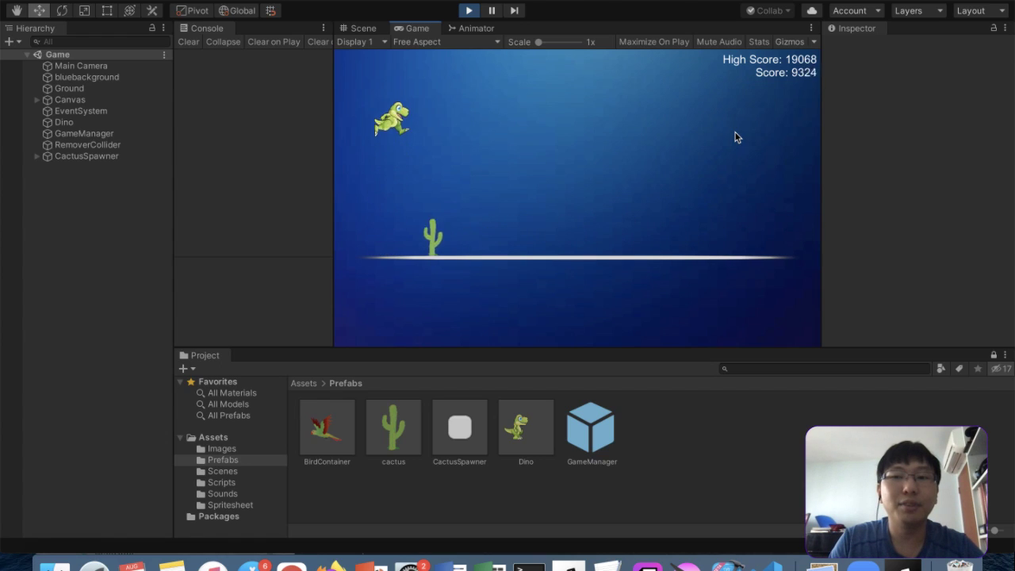
key("space")
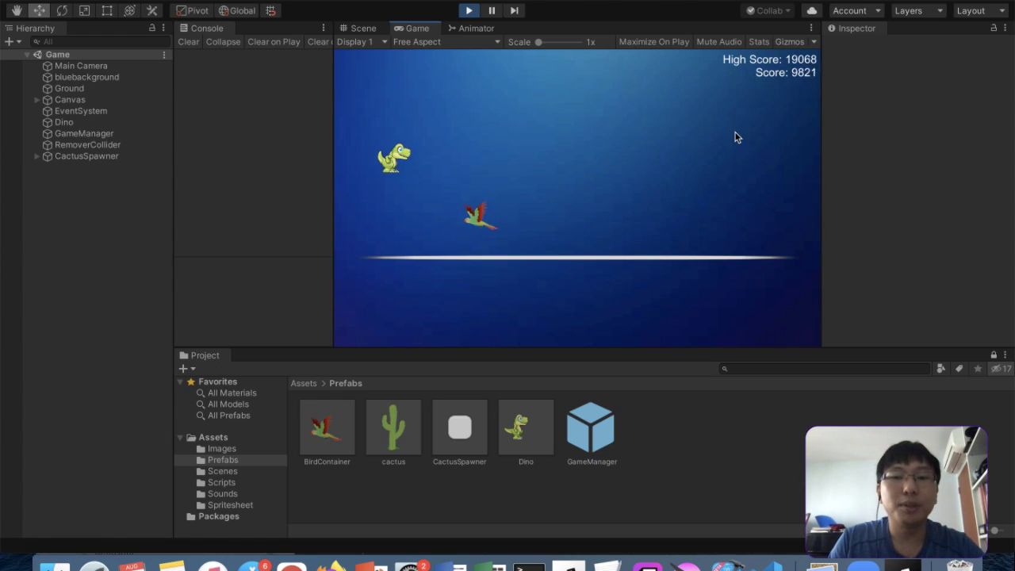
key("space")
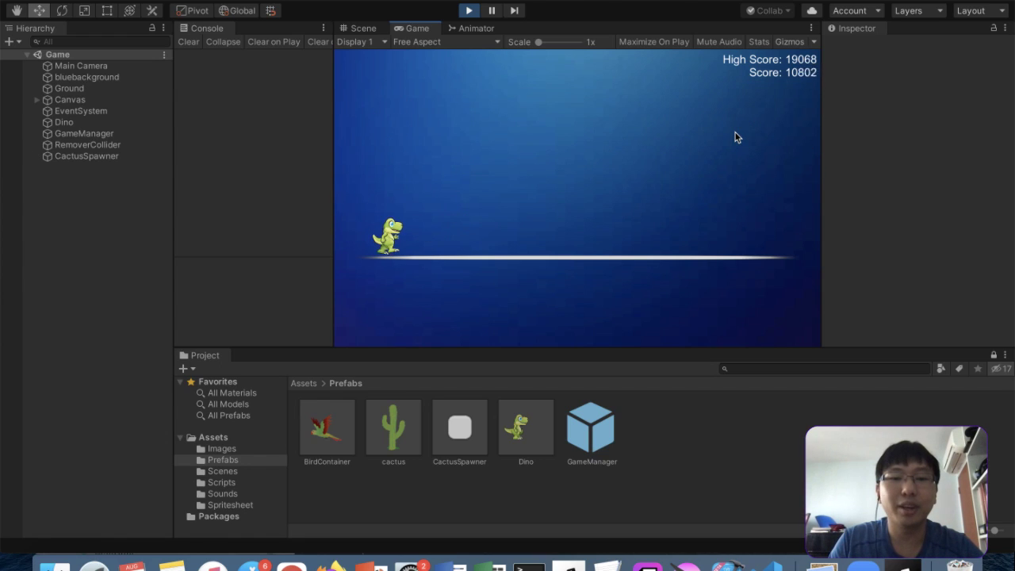
key("space")
key("space")
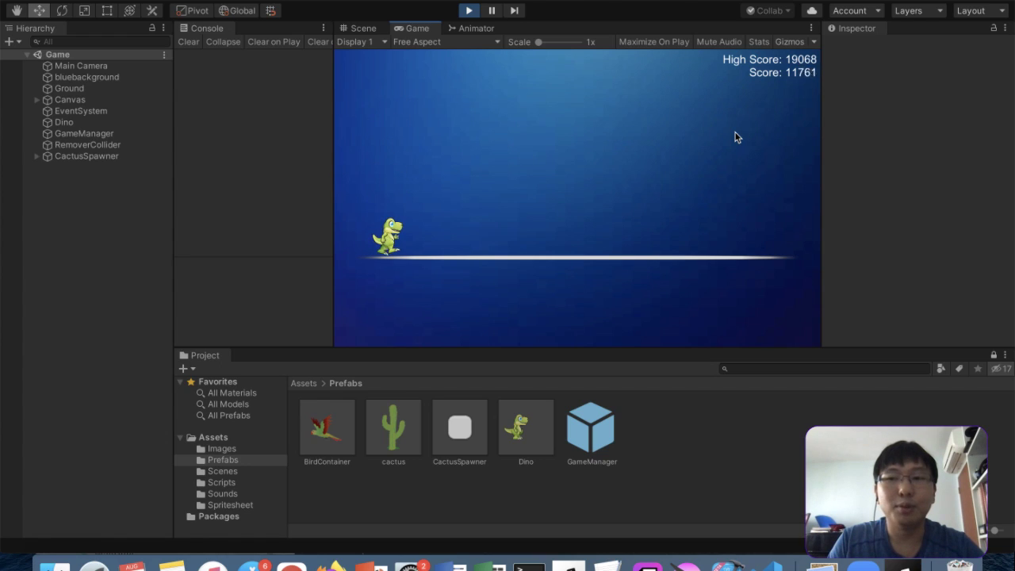
key("space")
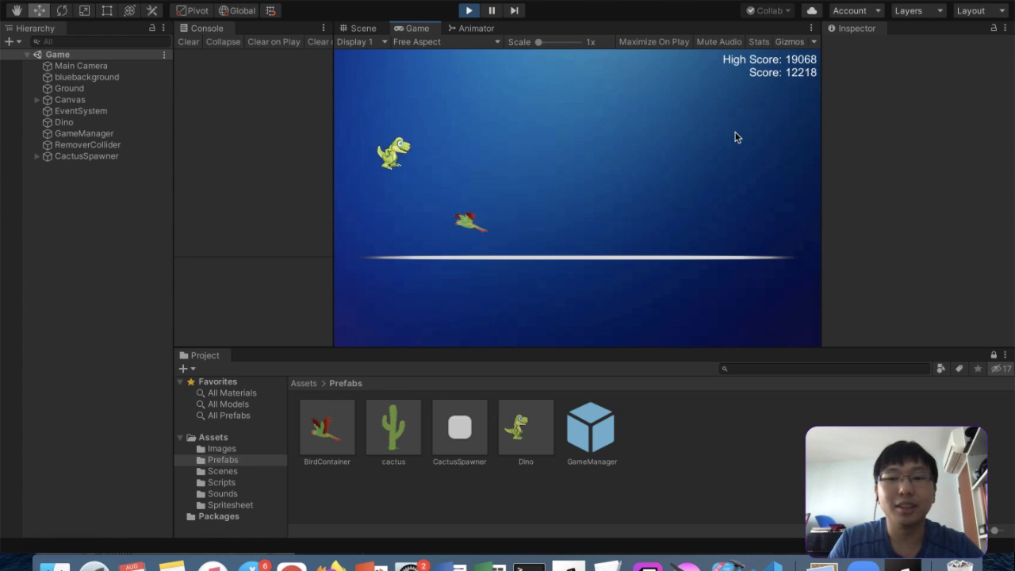
key("space")
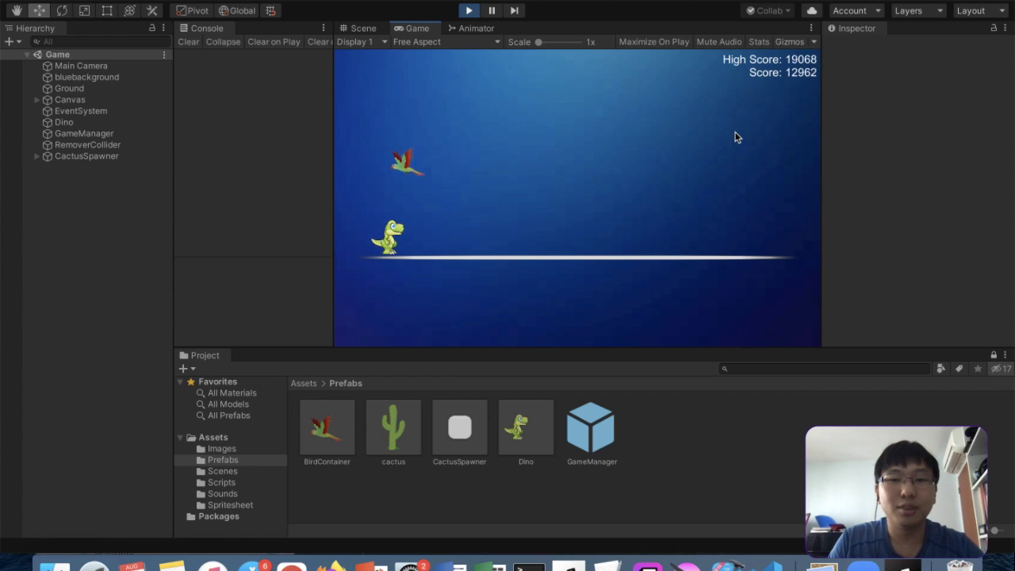
key("space")
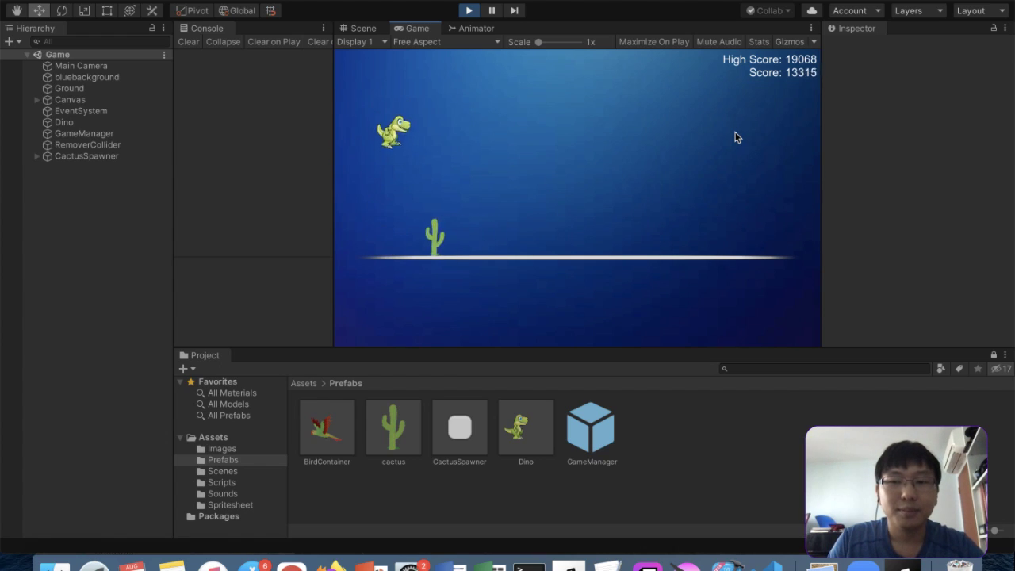
key("space")
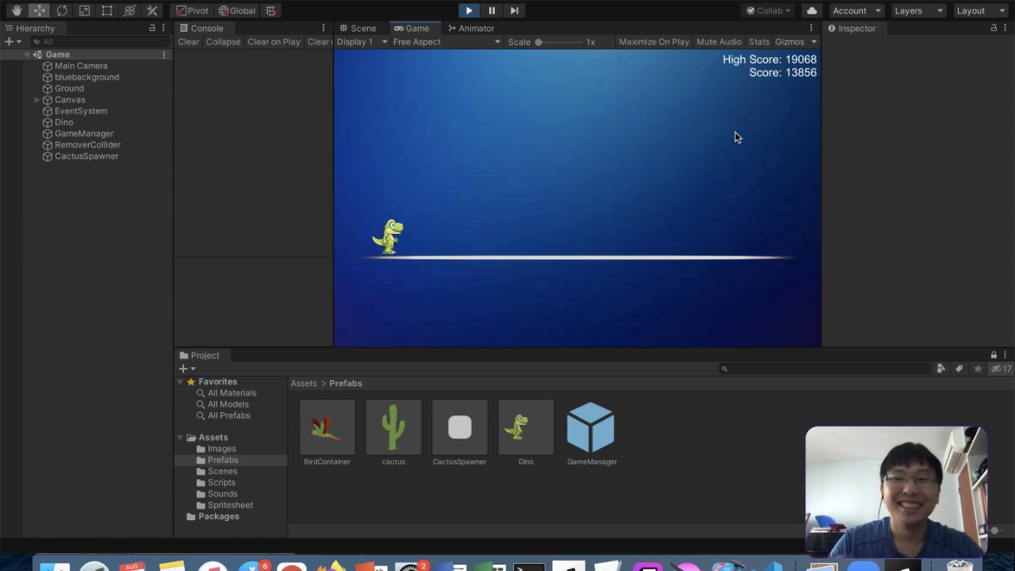
key("space")
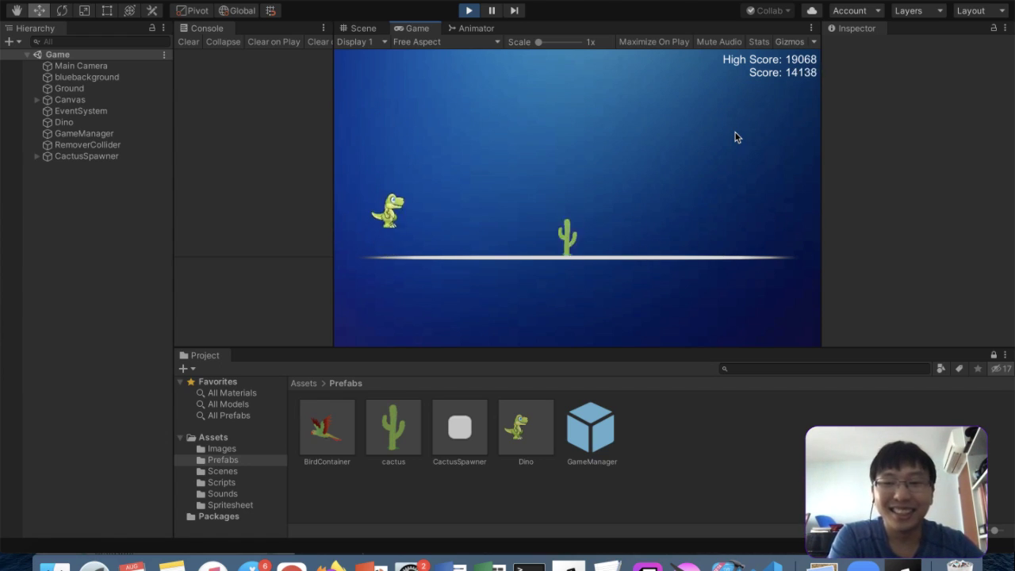
key("space")
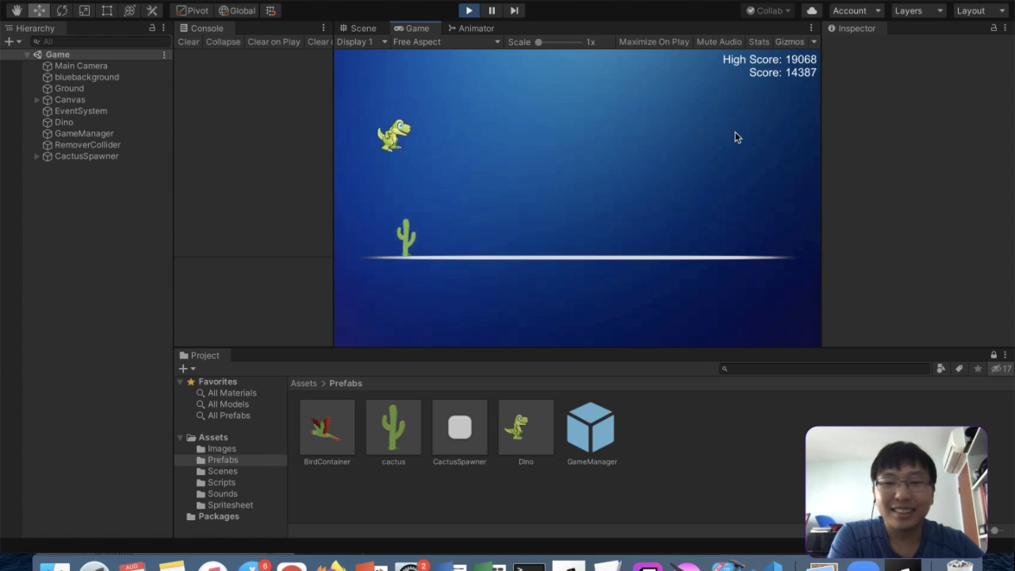
key("space")
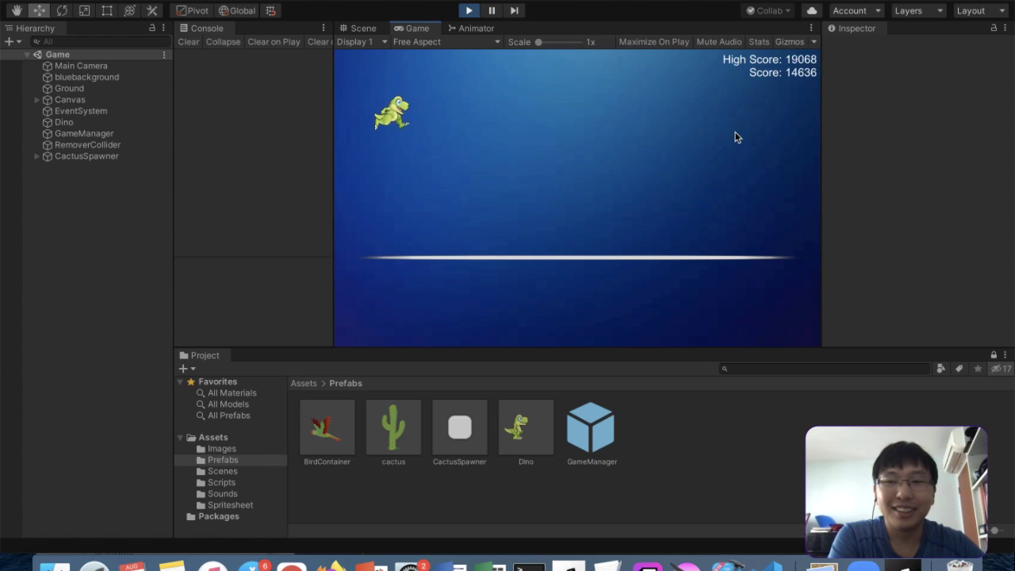
key("space")
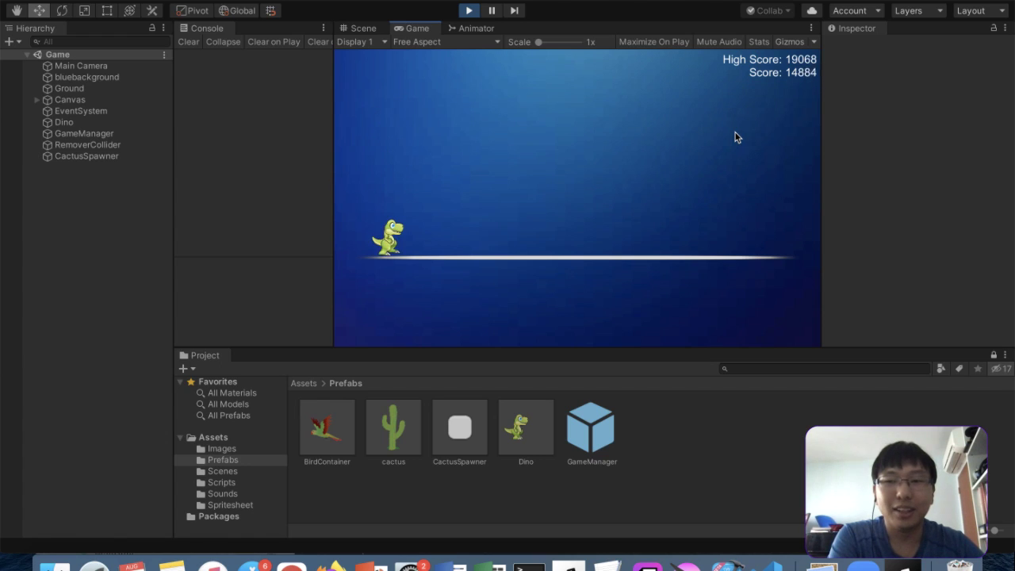
key("space")
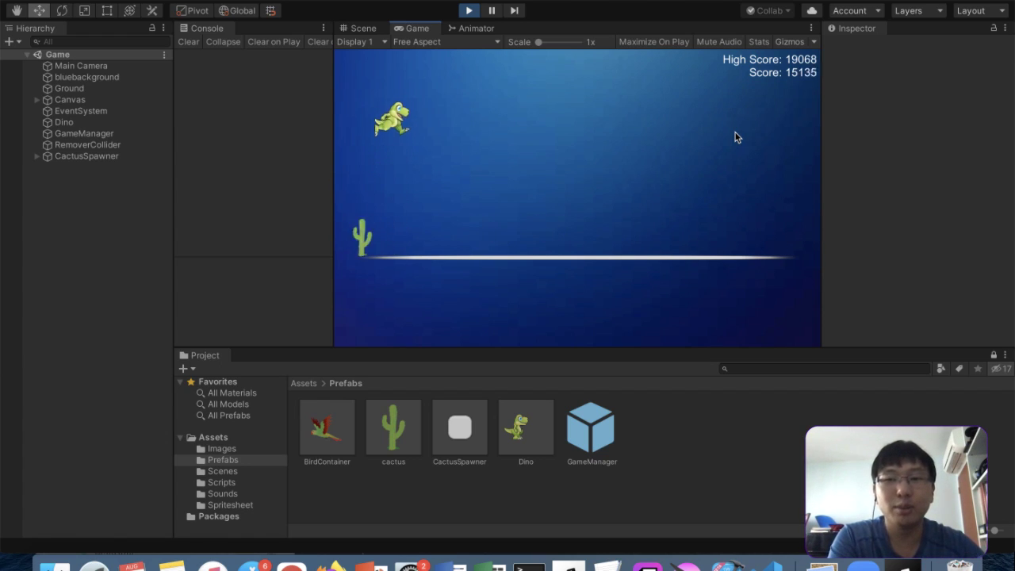
key("space")
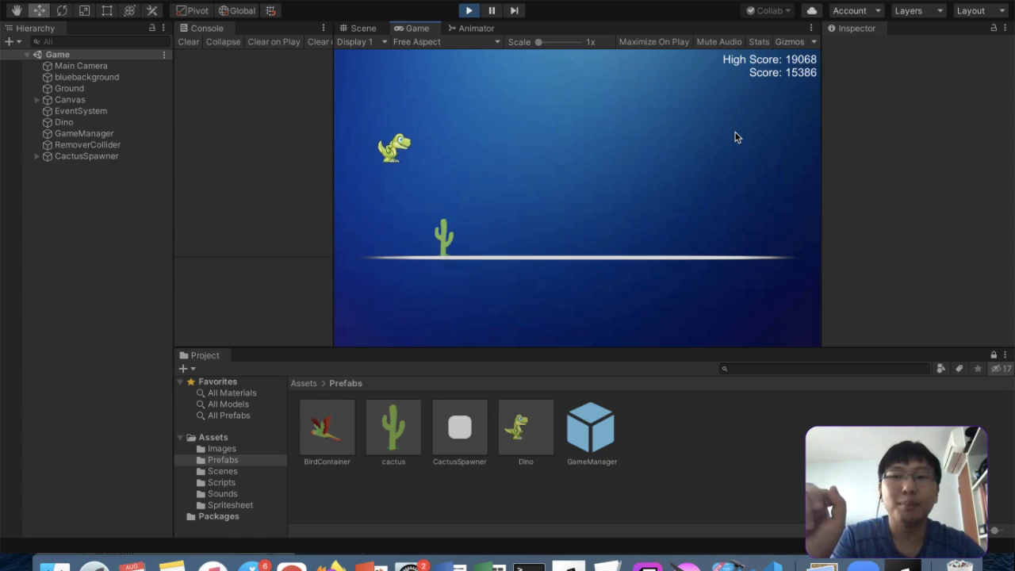
key("space")
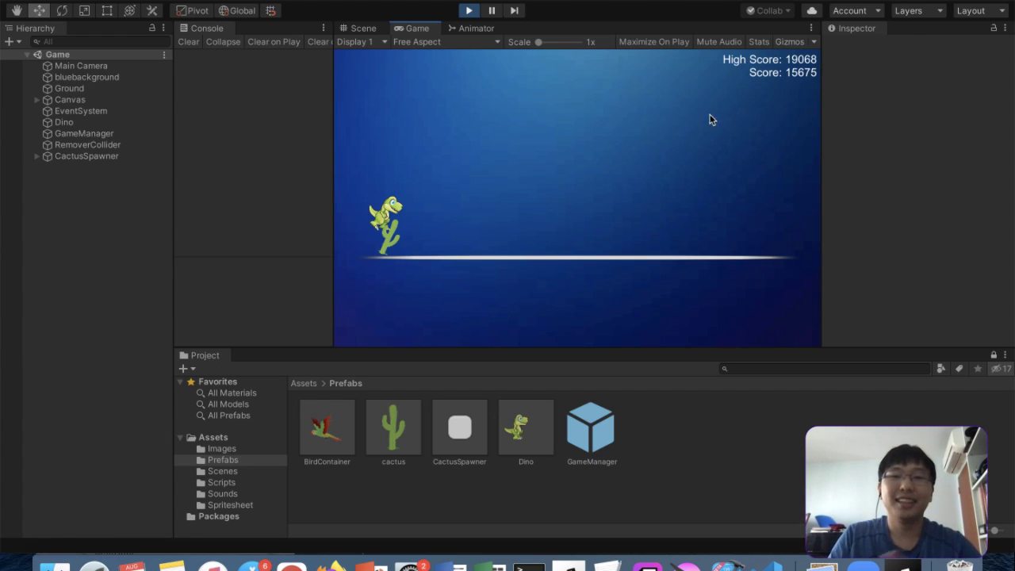
key("space")
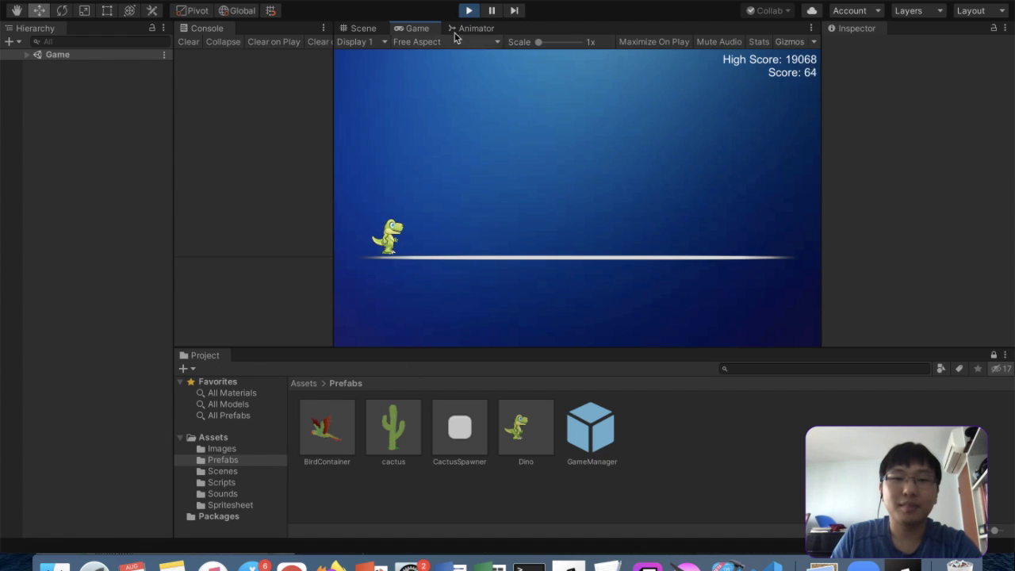
left_click(469, 10)
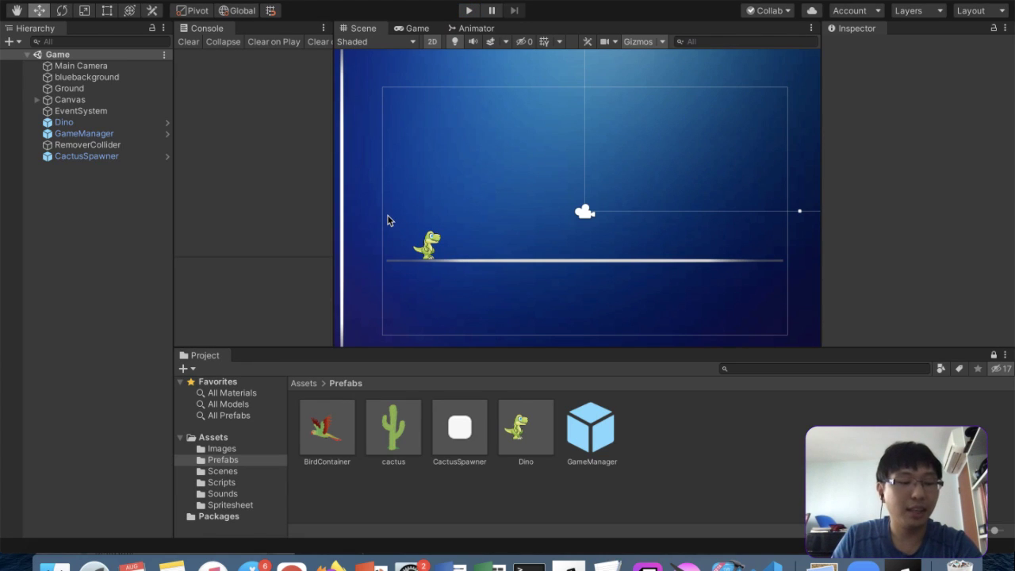
Select the CactusSpawner object, and switch to Visual Studio Code to review the Update, collision and Jump code in Dino.cs
left_click(103, 158)
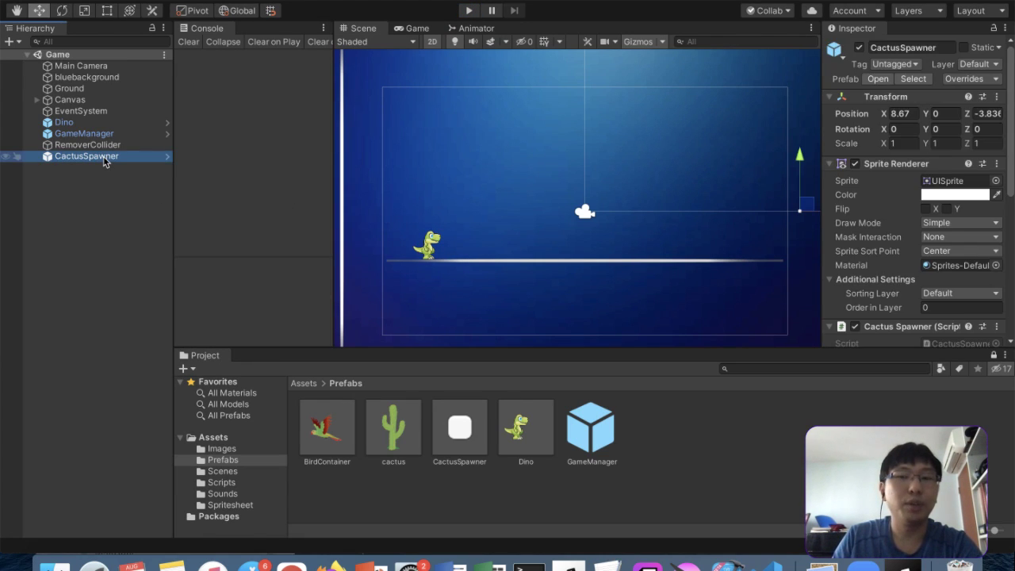
key("super+ctrl+f")
left_click(642, 317)
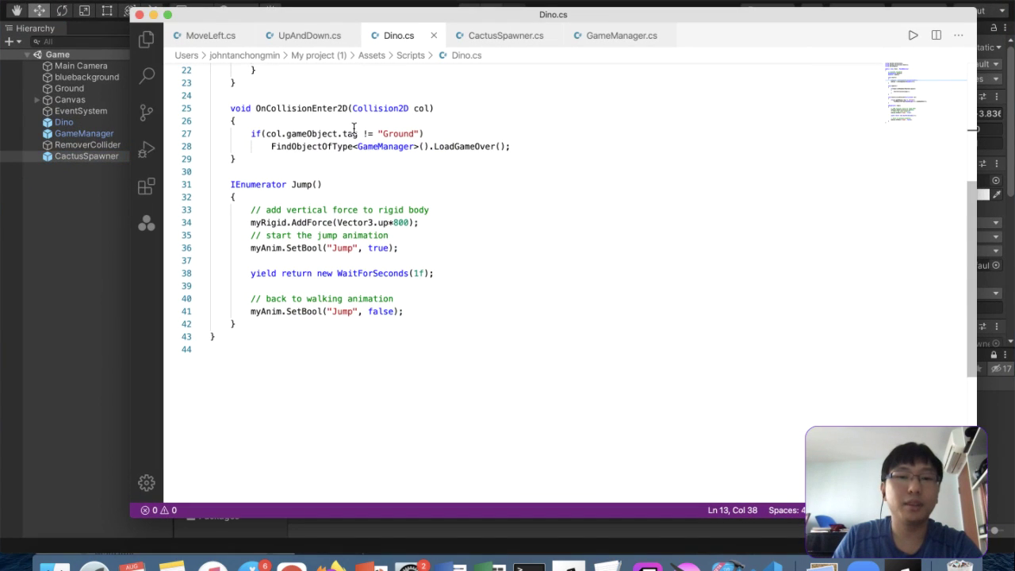
scroll(347, 132, "up", 3)
scroll(412, 199, "up", 2)
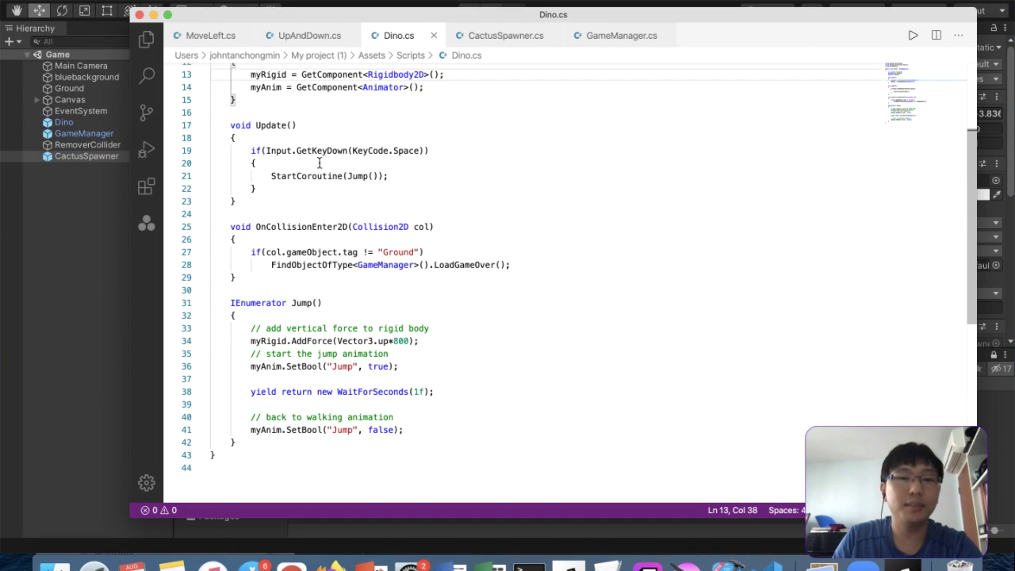
Append the && operator to the Space-key condition in the Update method of Dino.cs
left_click_drag(262, 151, 444, 151)
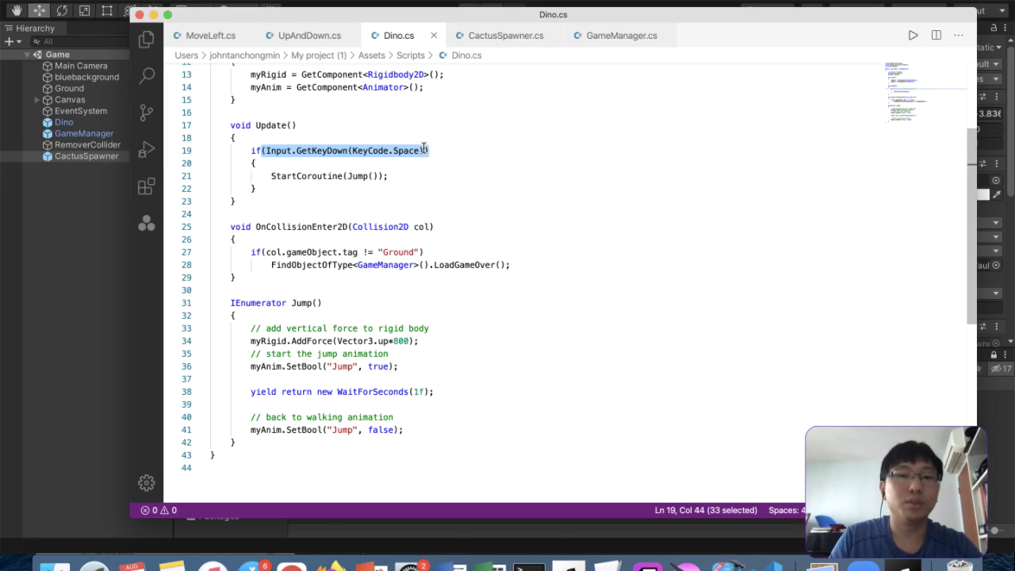
left_click(424, 149)
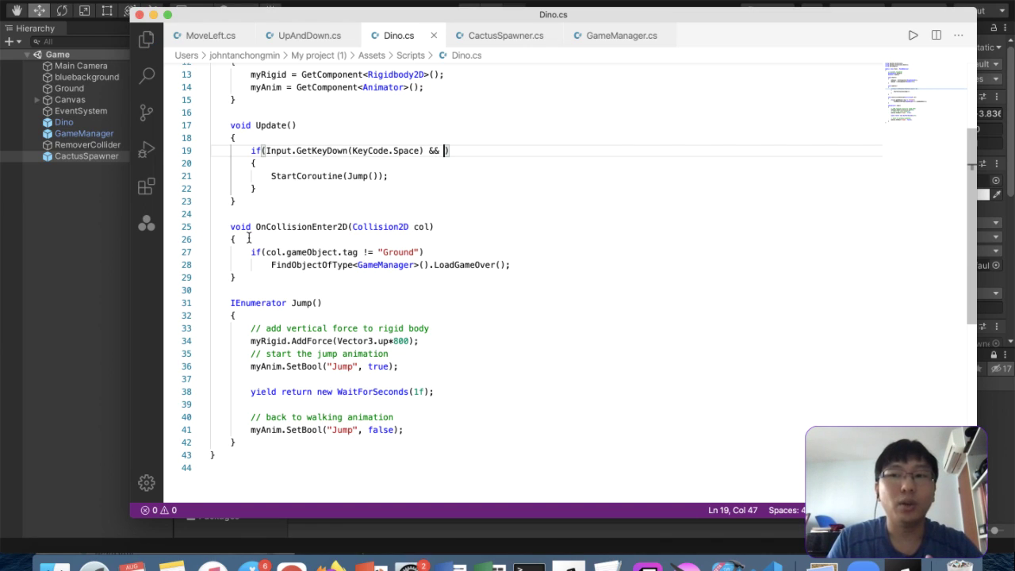
Switch to the browser, search the web for "istouchinglayers unity", and read the Collider2D.IsTouchingLayers reference page
key("ctrl+Up")
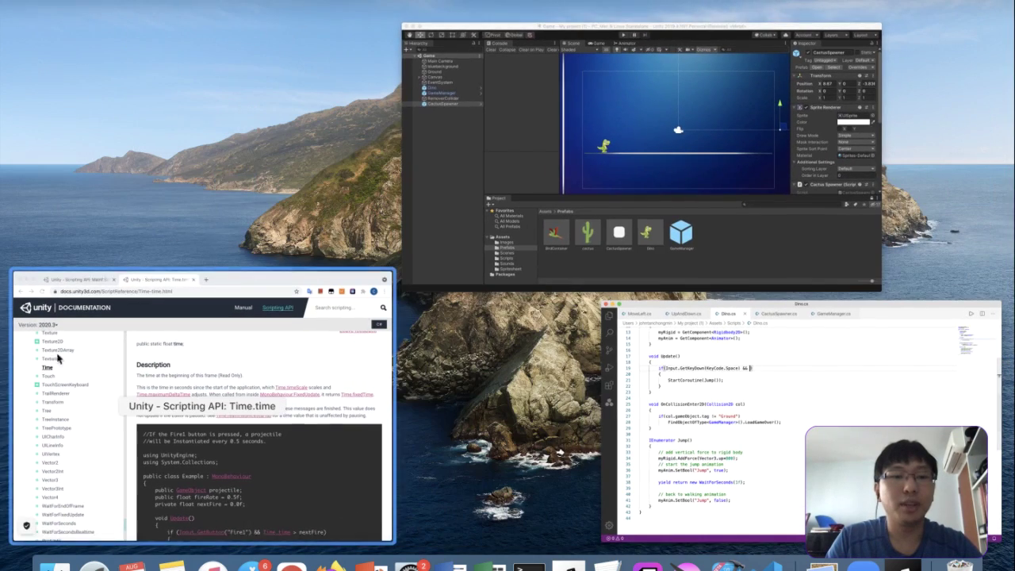
left_click(238, 357)
left_click(327, 27)
type("istou")
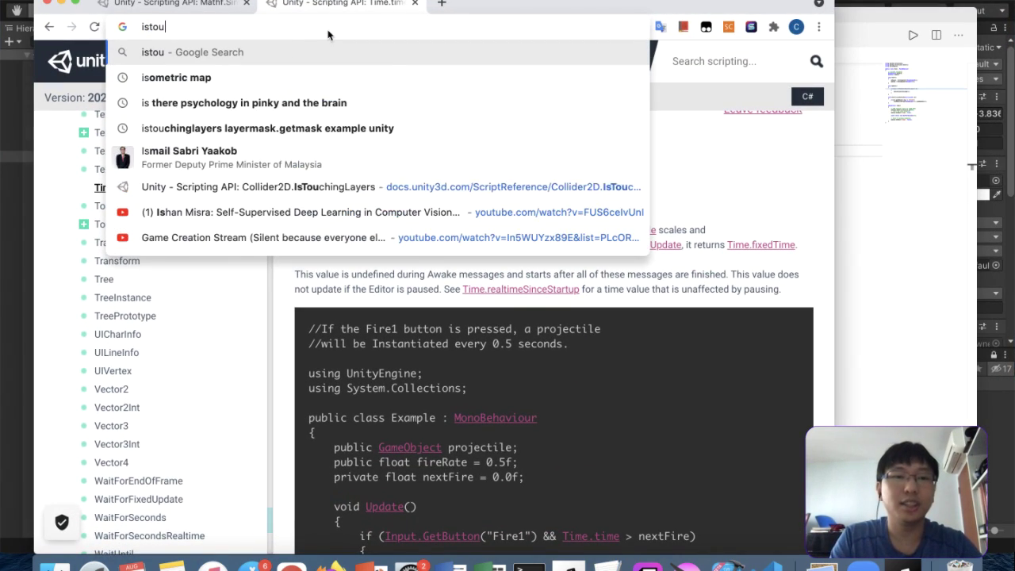
type("chinglayers unity")
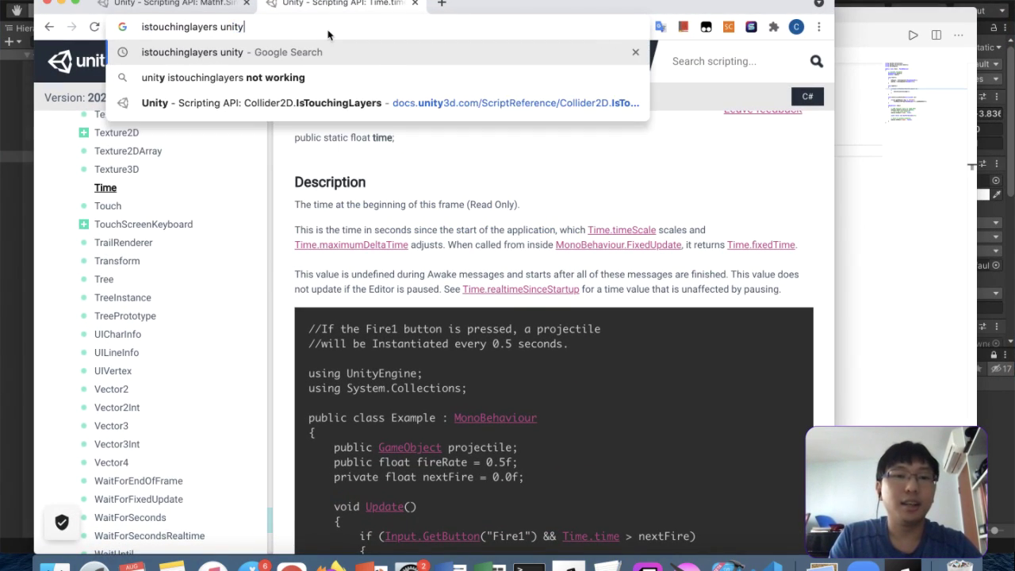
key("Return")
left_click(270, 198)
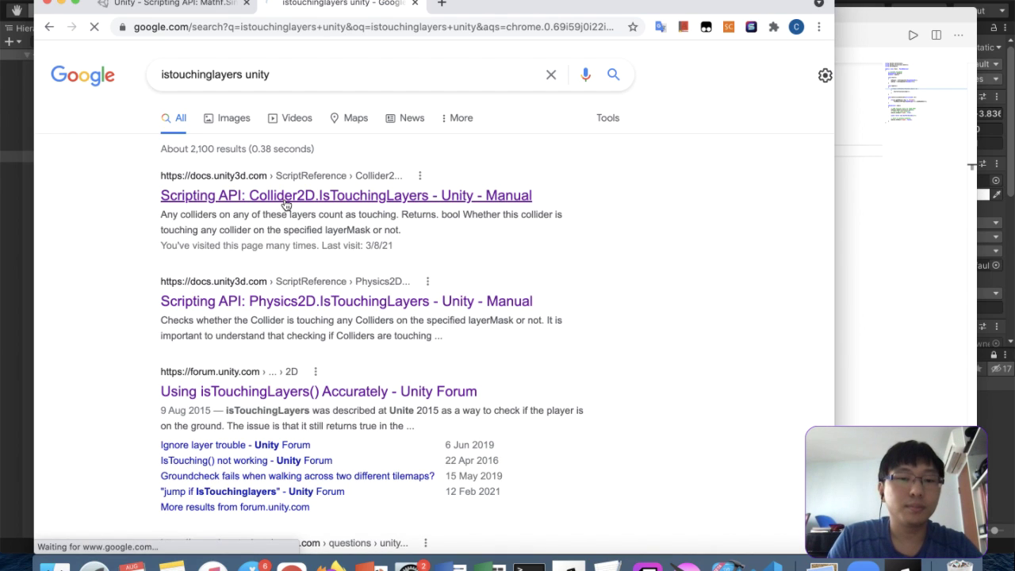
scroll(441, 314, "down", 5)
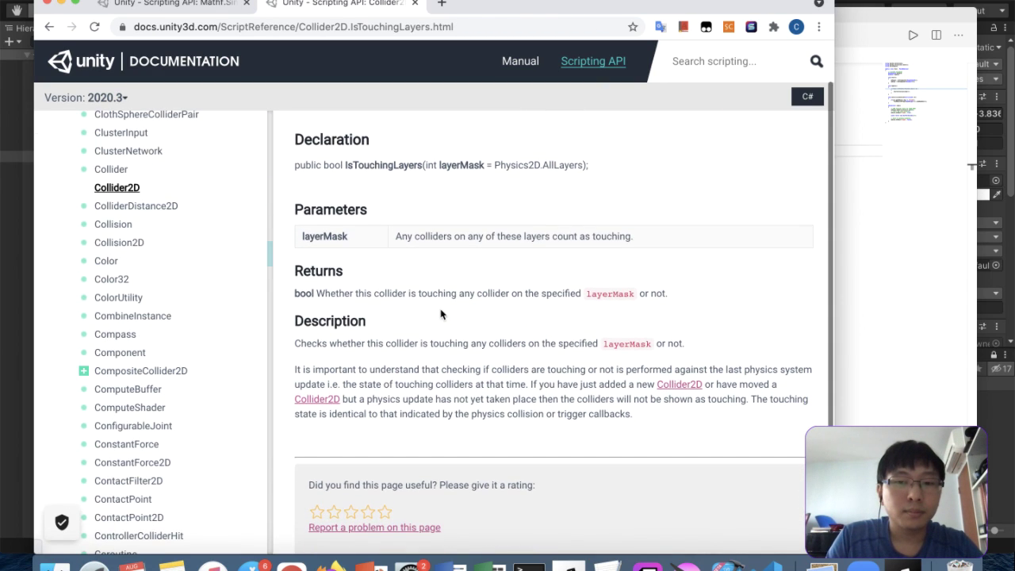
scroll(448, 285, "up", 4)
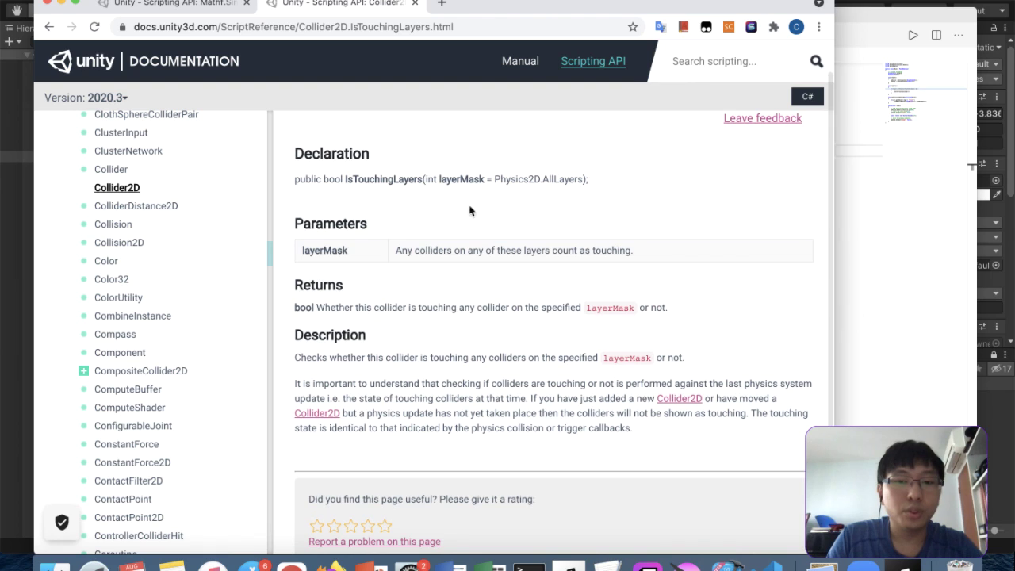
scroll(487, 197, "up", 2)
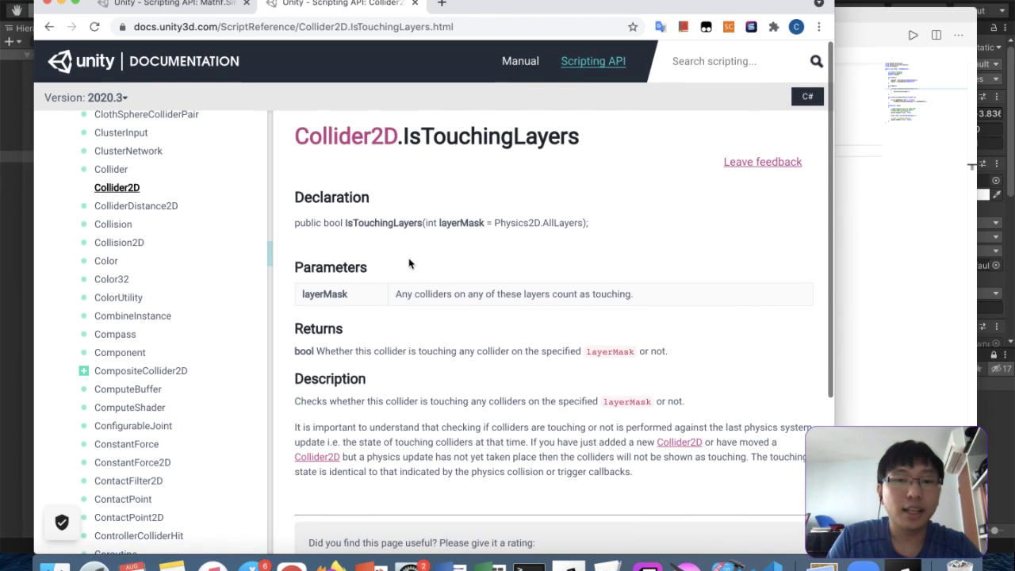
scroll(436, 242, "down", 5)
scroll(439, 290, "up", 5)
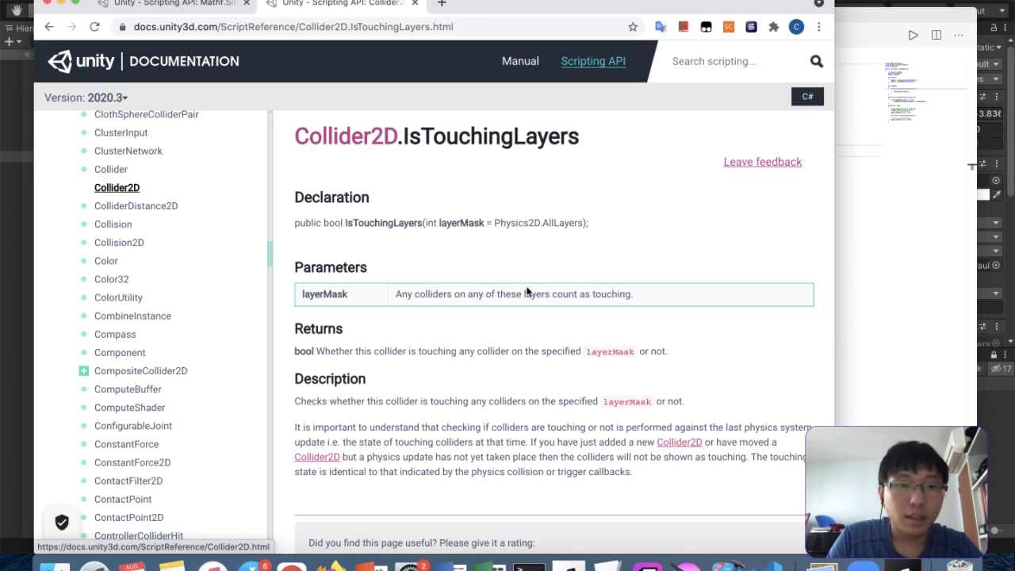
Return to the search results, open the Physics2D.IsTouchingLayers reference, and examine the parameters in its declaration
scroll(526, 290, "left", 5)
left_click(358, 390)
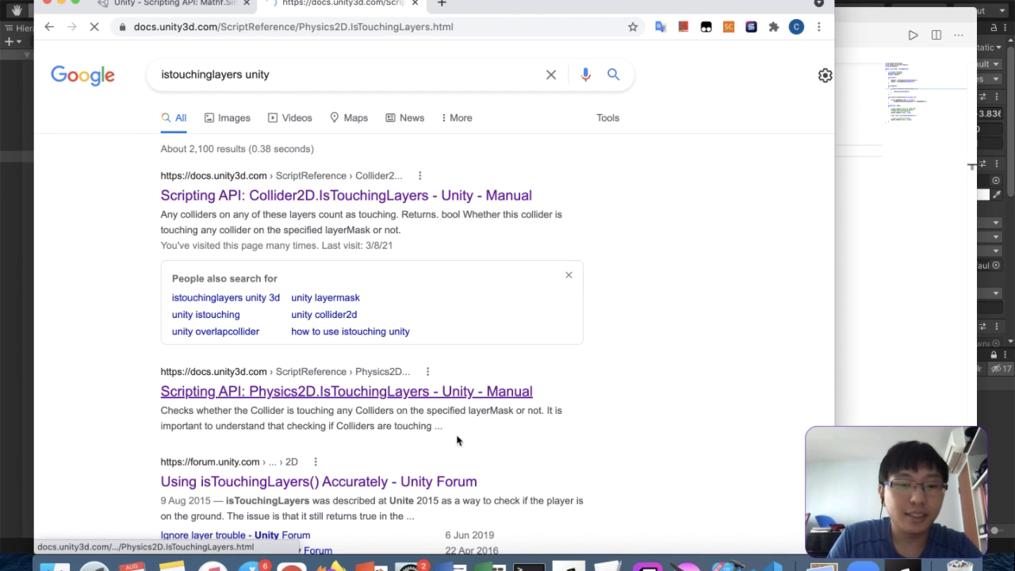
scroll(483, 353, "down", 2)
scroll(483, 352, "up", 5)
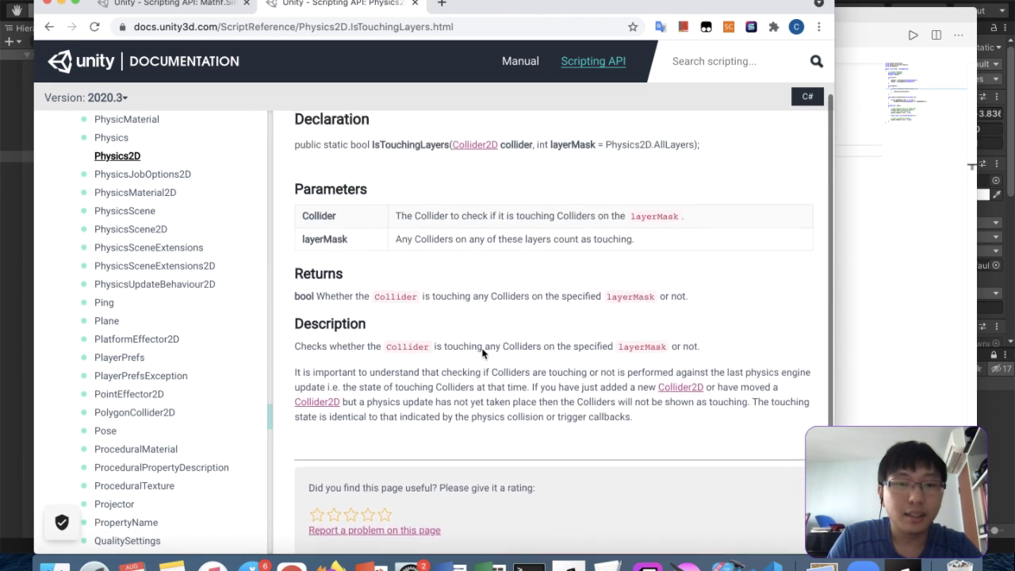
scroll(483, 352, "down", 1)
scroll(483, 353, "up", 1)
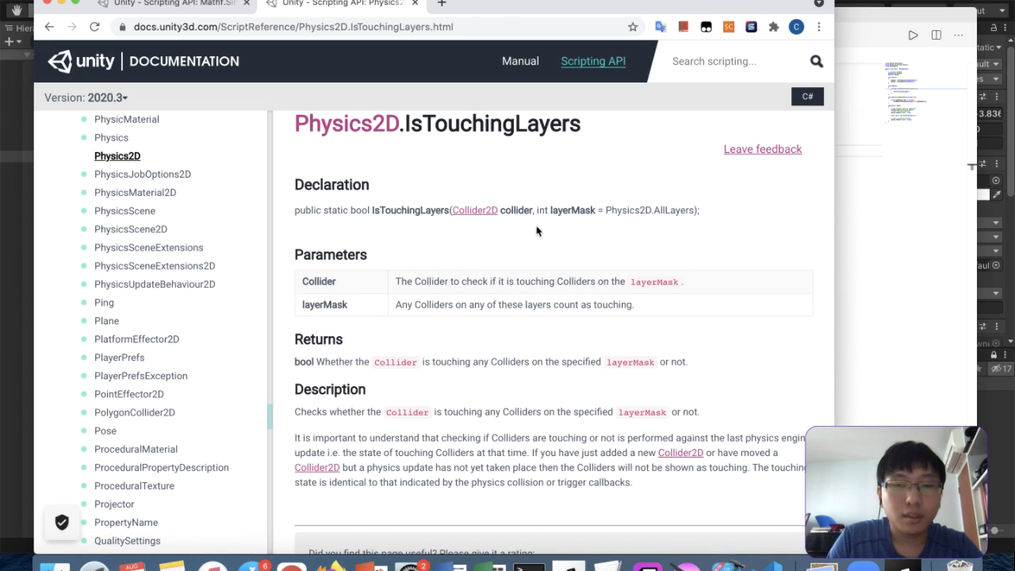
left_click_drag(529, 212, 506, 209)
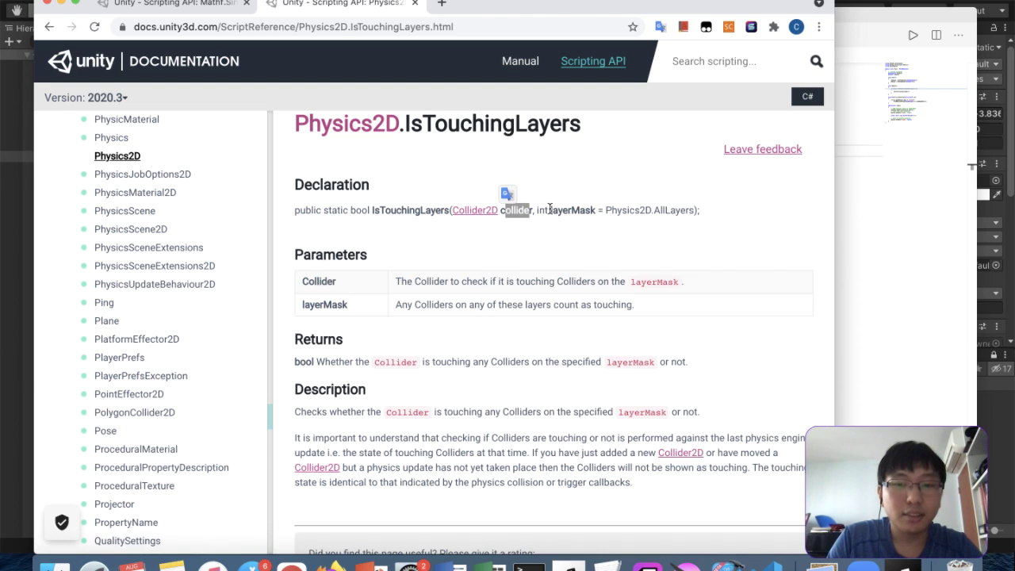
Switch back to Dino.cs and begin a Collider variable declaration on a new line below Animator myAnim
left_click(873, 209)
left_click(869, 201)
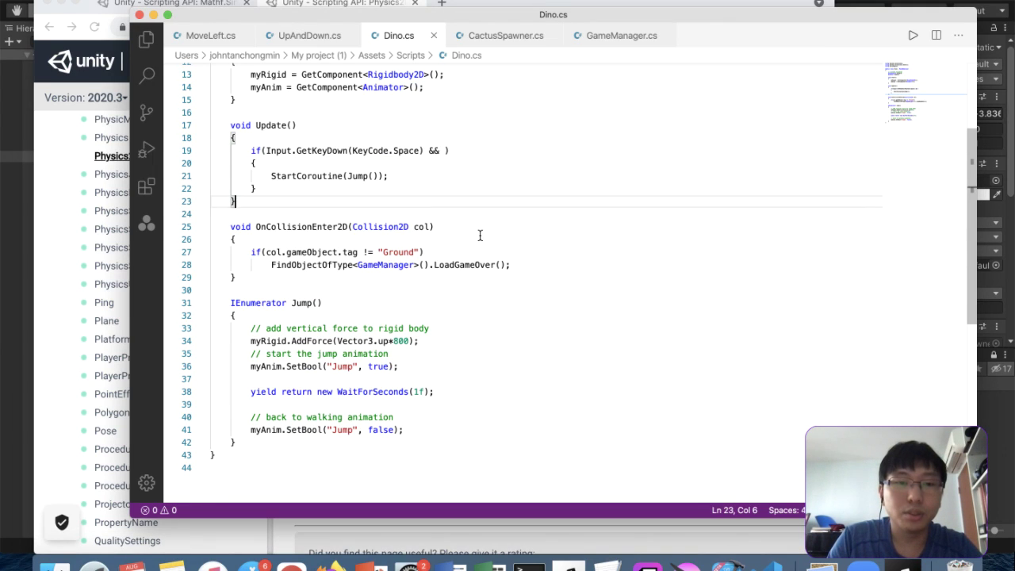
scroll(476, 233, "up", 4)
left_click(422, 177)
key("Return")
type("Collider")
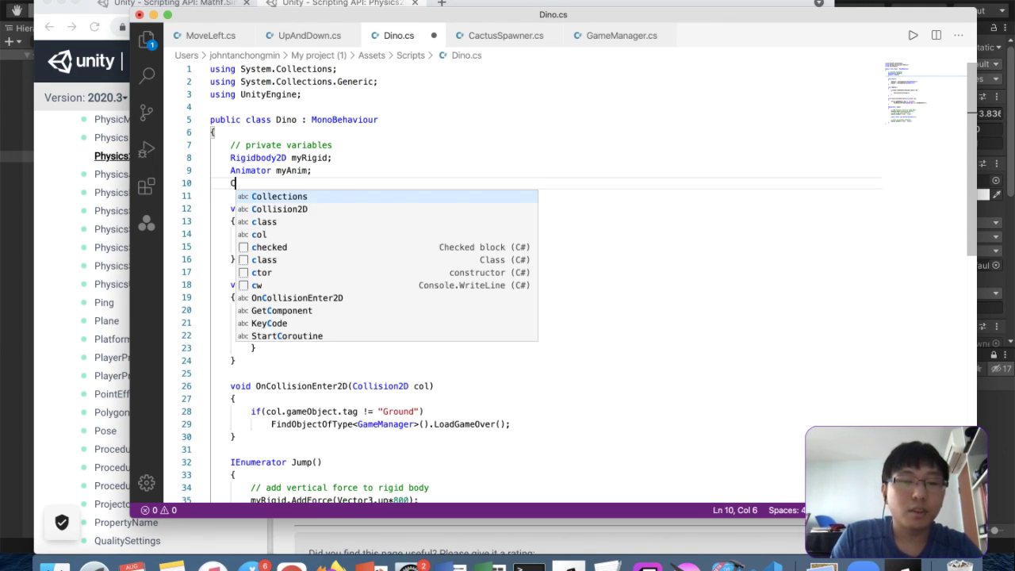
Switch to Unity and check in the Dino object's components which type of collider it uses
left_click(9, 310)
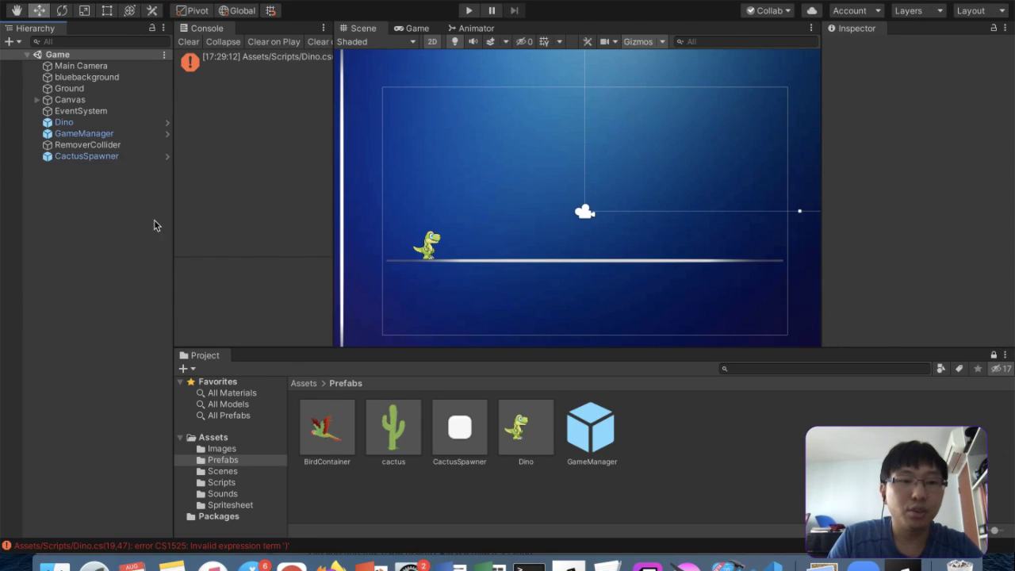
left_click(80, 132)
left_click(87, 124)
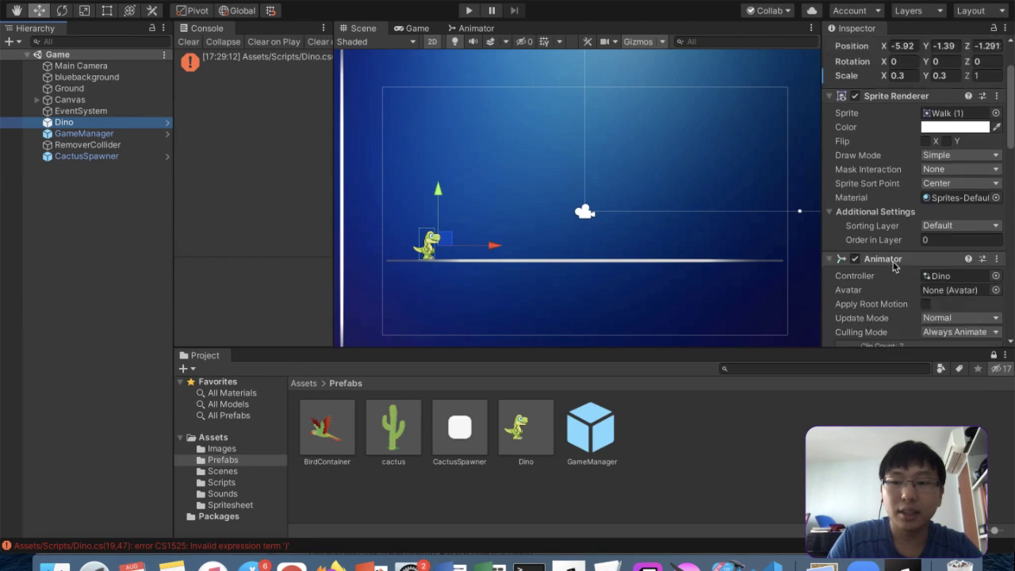
scroll(896, 268, "down", 10)
scroll(893, 231, "down", 2)
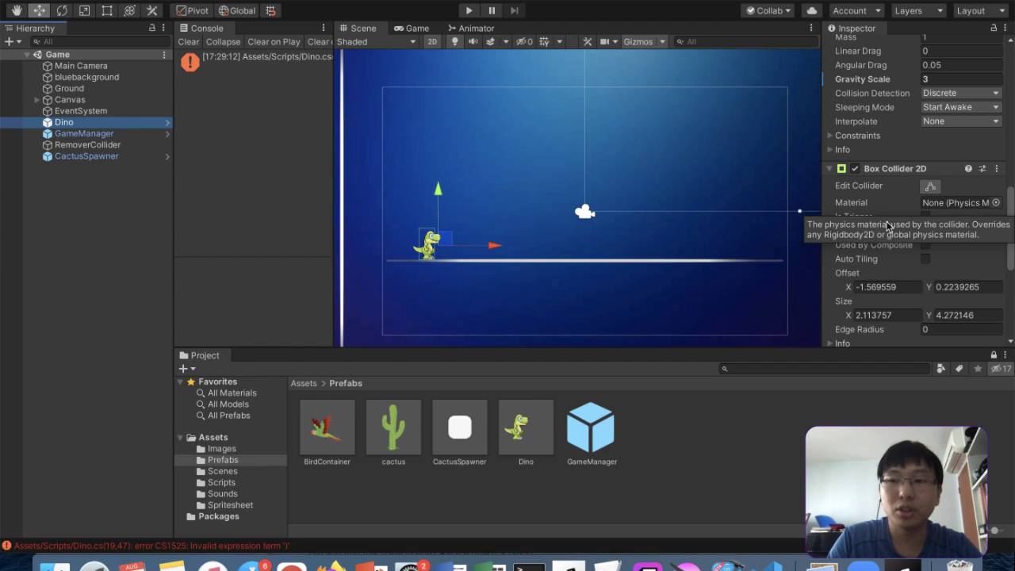
Switch back to Dino.cs and replace the unfinished Collider line with the declaration BoxCollider2D myBox;
key("ctrl+Up")
left_click(668, 425)
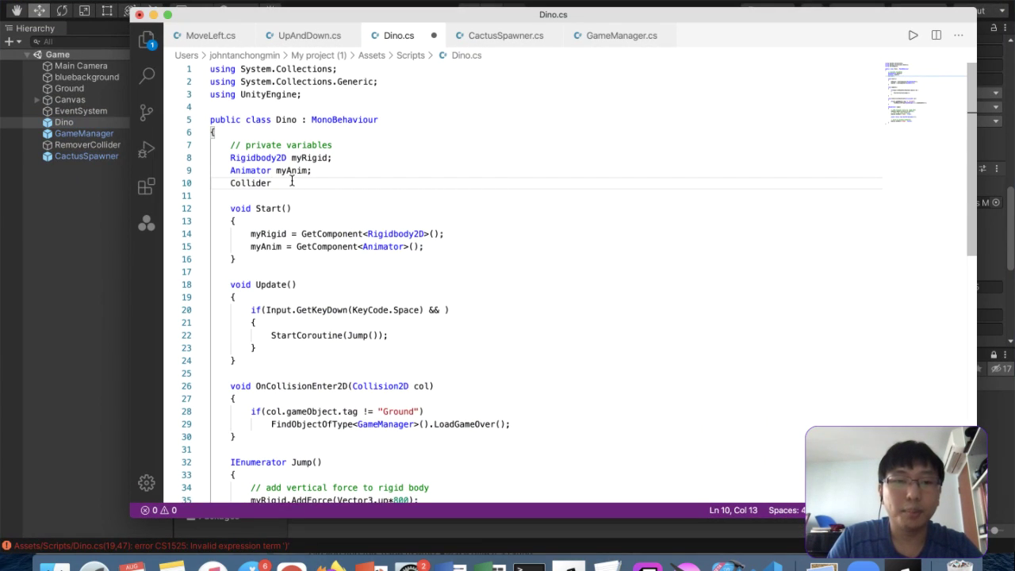
left_click_drag(292, 181, 214, 182)
type("Box")
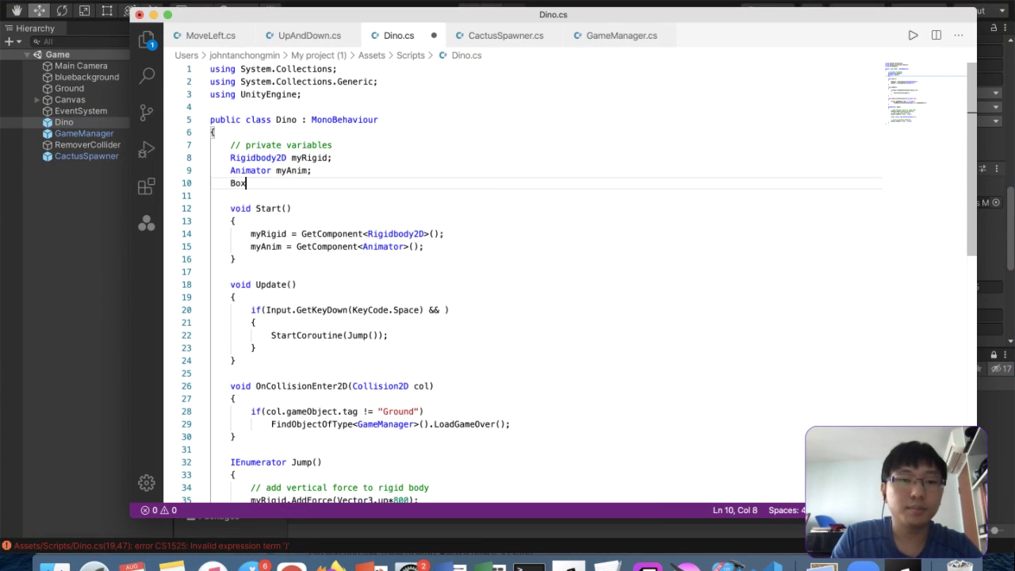
type("myBox;")
Add myBox = GetComponent<BoxCollider2D>(); at the end of the Start method
left_click(443, 248)
key("Return")
type("myBox ")
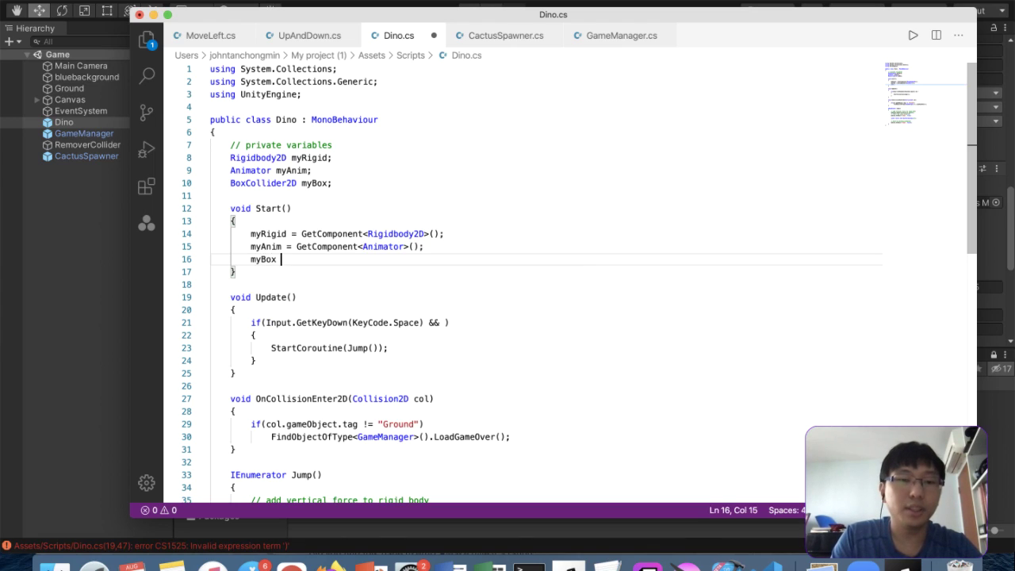
type("= GetCom")
key("BackSpace")
key("BackSpace")
key("BackSpace")
type("Component<")
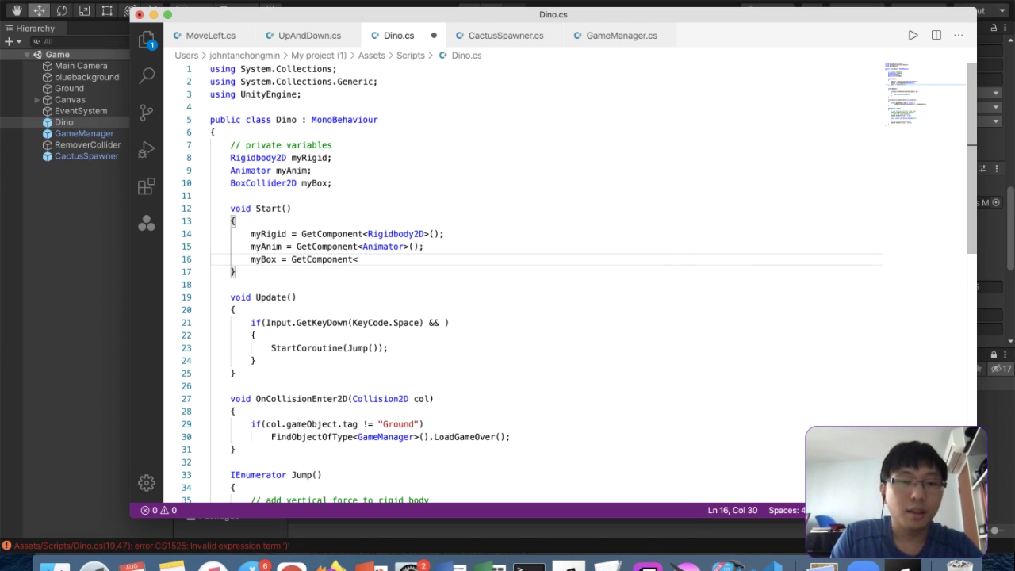
type("BoxColl")
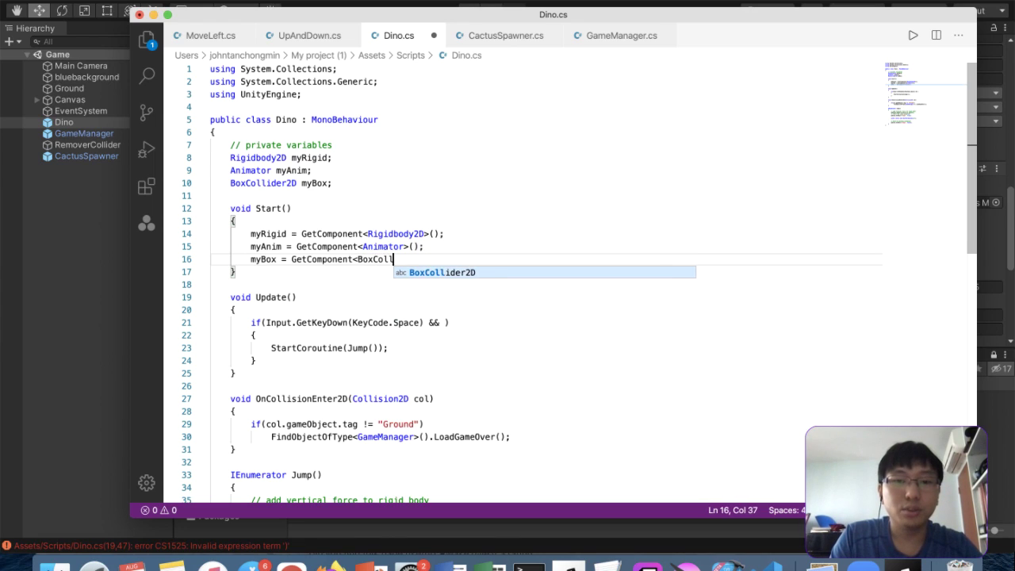
type("ider2D>();")
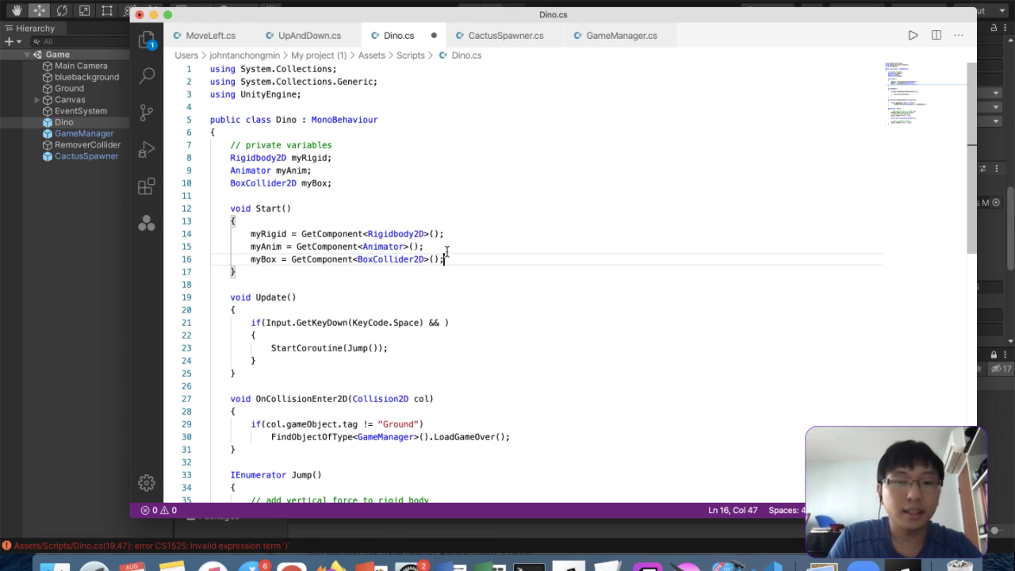
Extend the Space-key condition in Update after && with IsTouchingLayer(myBox,)
scroll(389, 262, "down", 8)
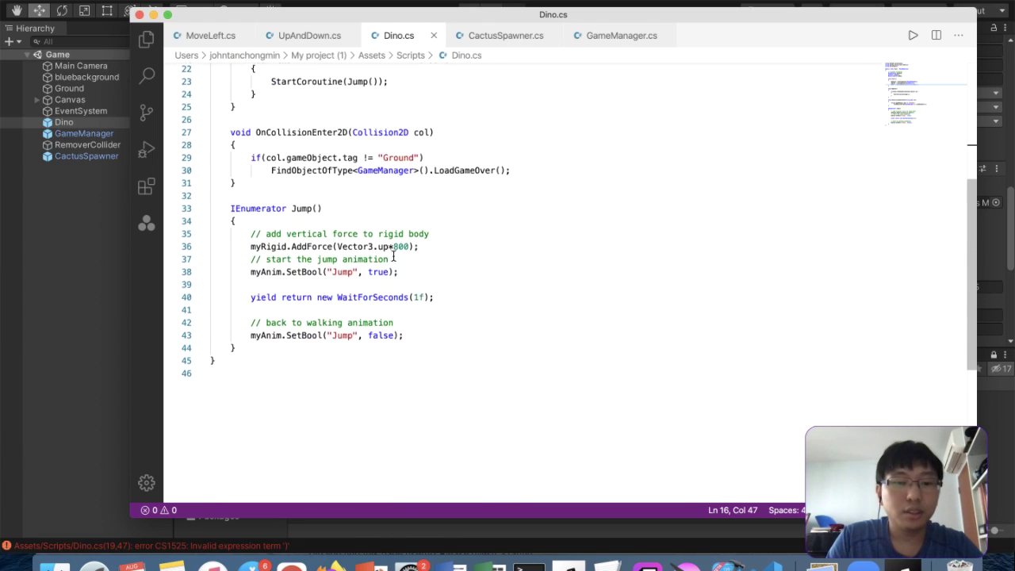
scroll(412, 197, "up", 5)
left_click(446, 154)
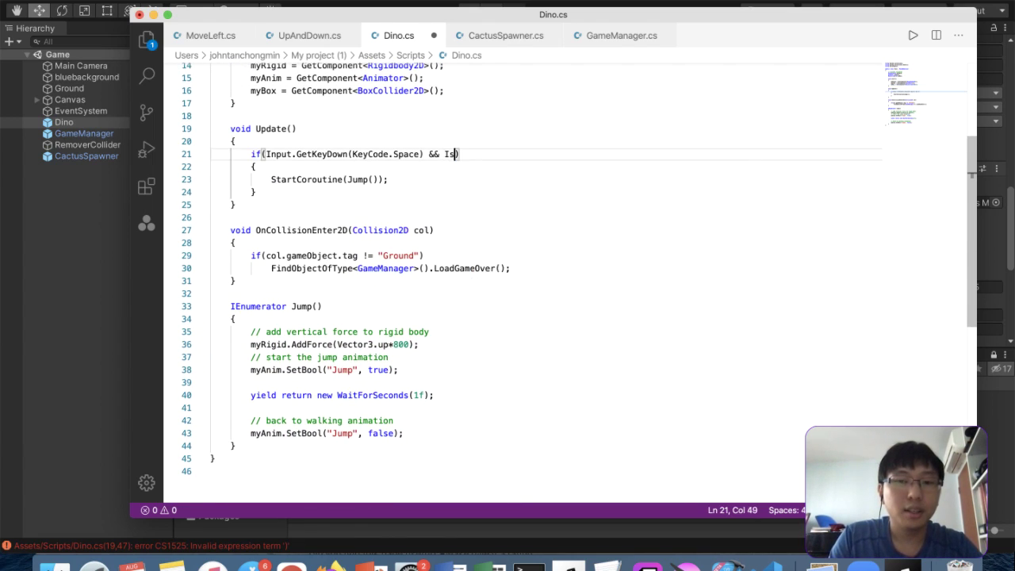
type("IsTouchingLayer(")
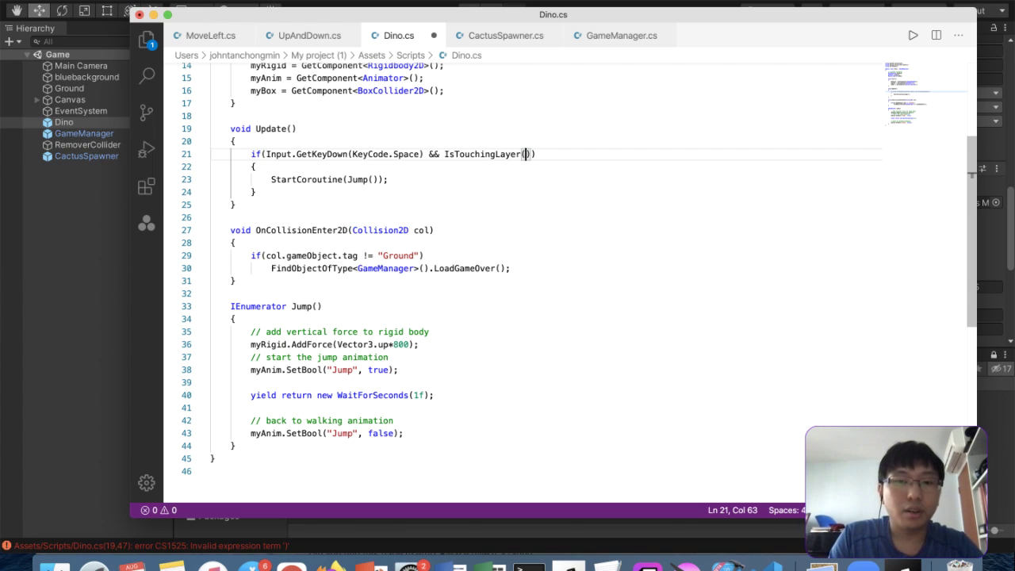
type("myBox,")
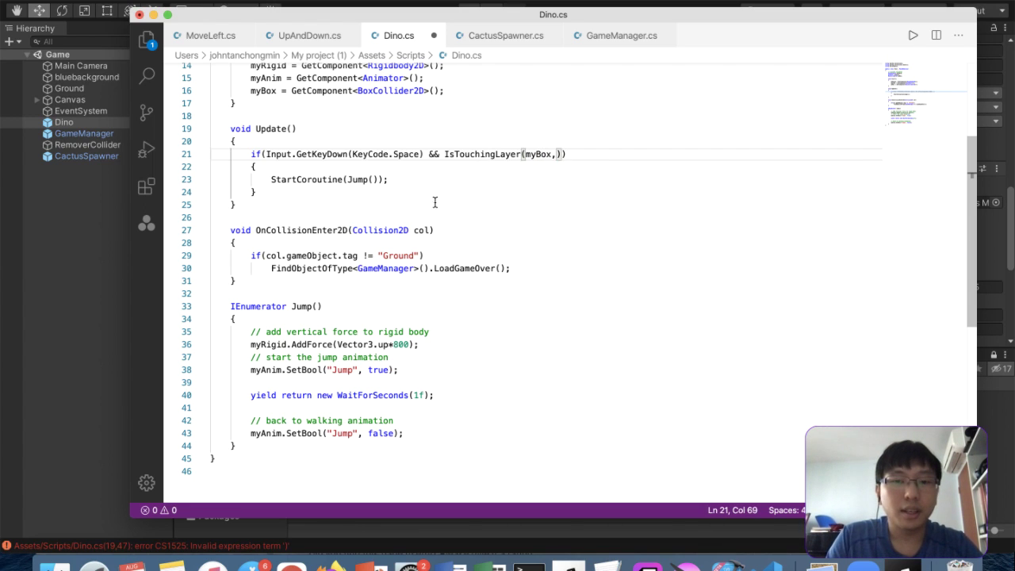
Switch to the browser's Physics2D.IsTouchingLayers reference and check what its layerMask parameter expects
key("ctrl+Up")
left_click(202, 353)
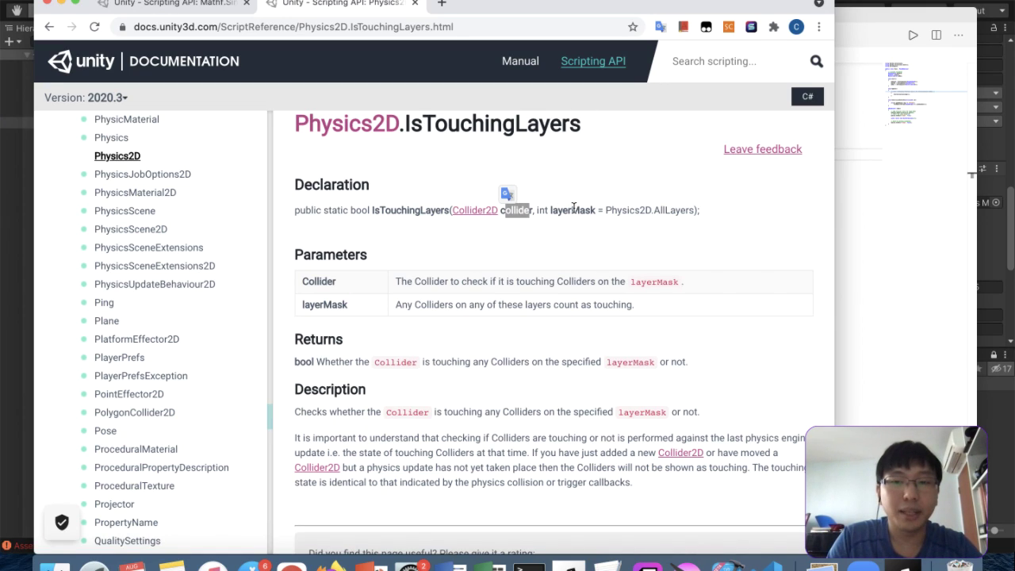
left_click(663, 289)
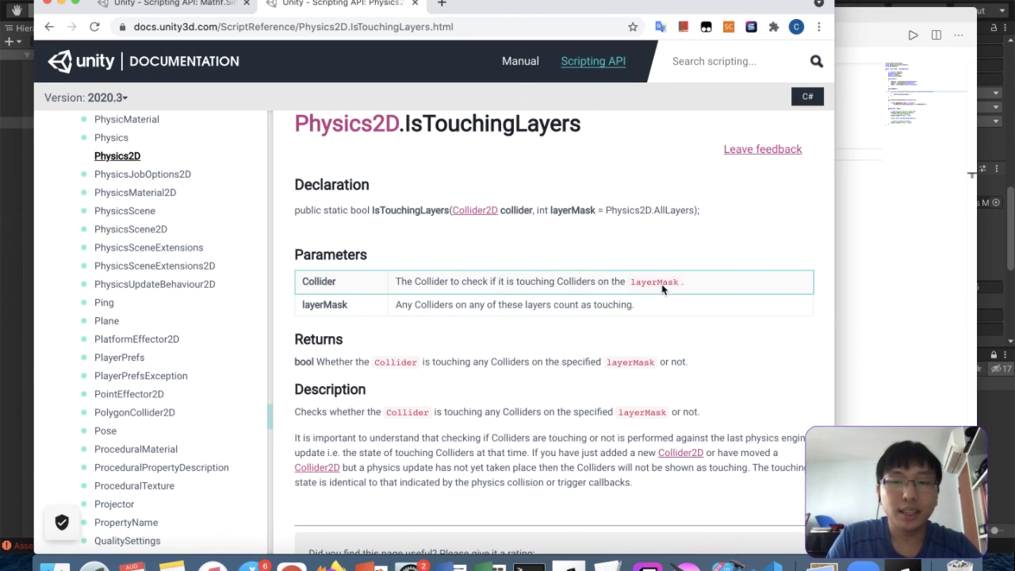
Search for "layermask unity" in a new browser tab and read the LayerMask.GetMask reference with its code example
left_click(442, 4)
type("layermask uni")
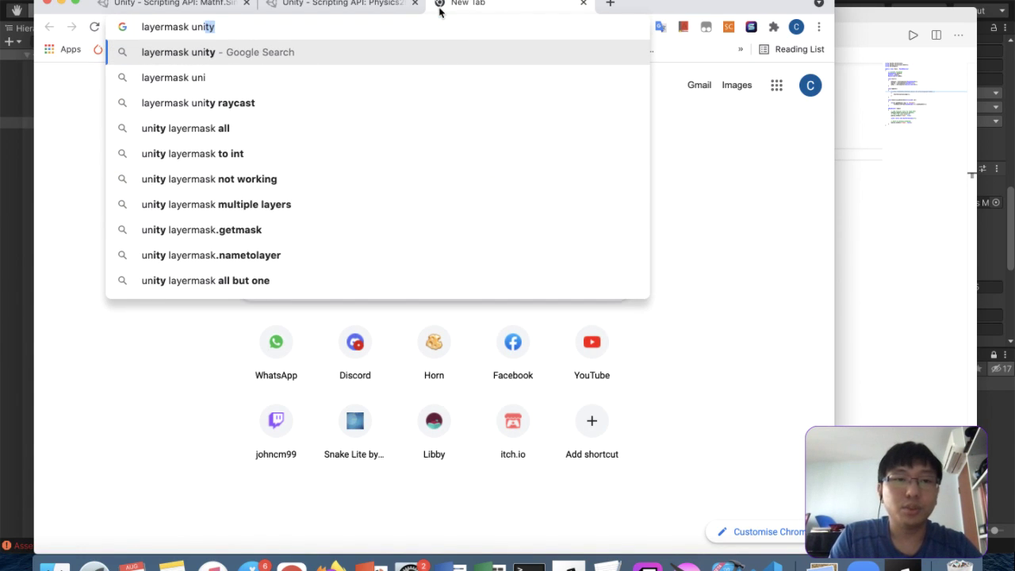
key("Return")
left_click(271, 260)
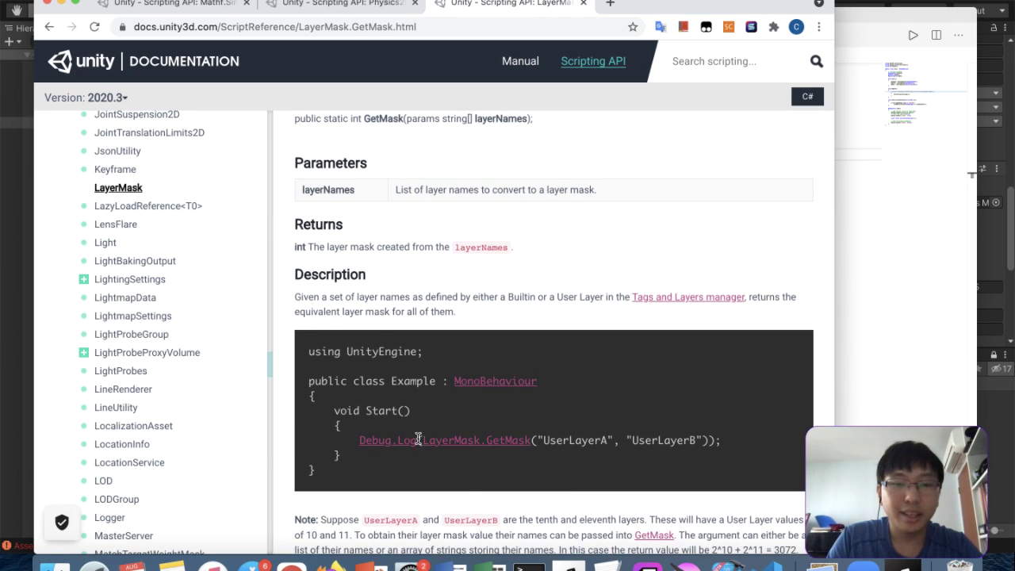
scroll(529, 454, "up", 1)
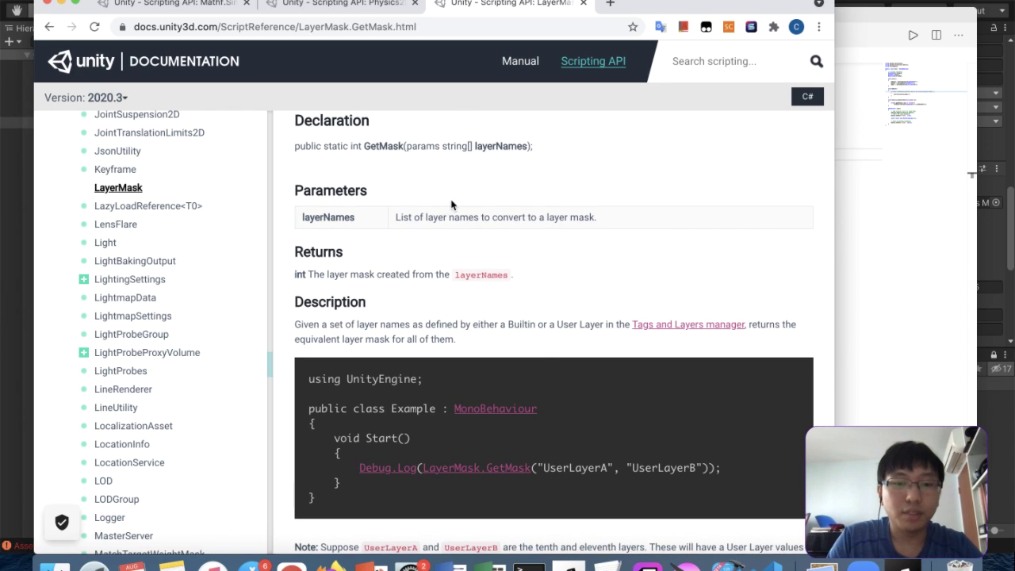
scroll(452, 205, "down", 5)
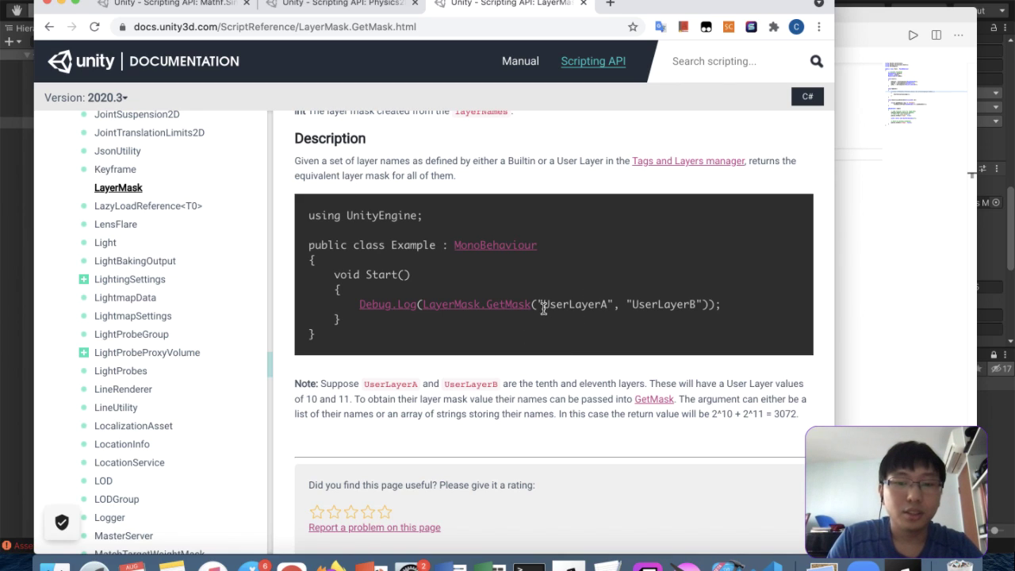
In Dino.cs, complete the jump condition's second half as IsTouchingLayers(myBox, LayerMask.GetMask("Ground")) and close the if statement's parenthesis
left_click_drag(538, 304, 703, 302)
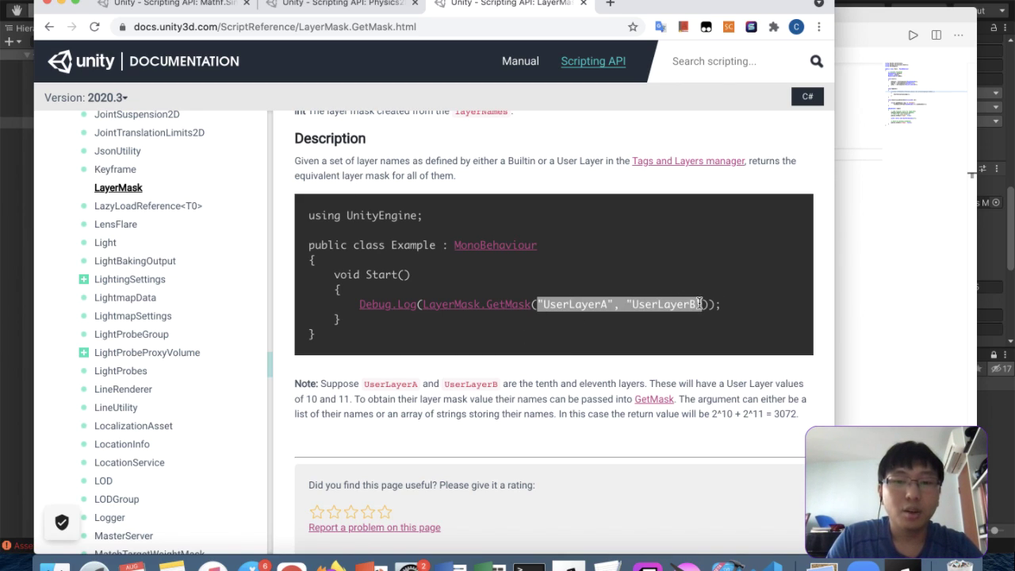
scroll(699, 303, "up", 4)
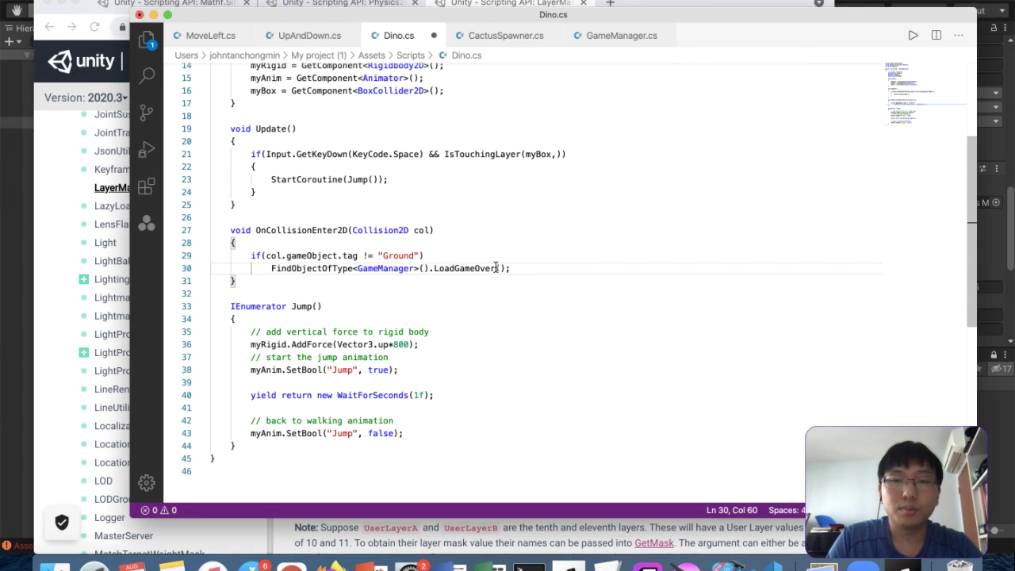
left_click(519, 160)
type("rs")
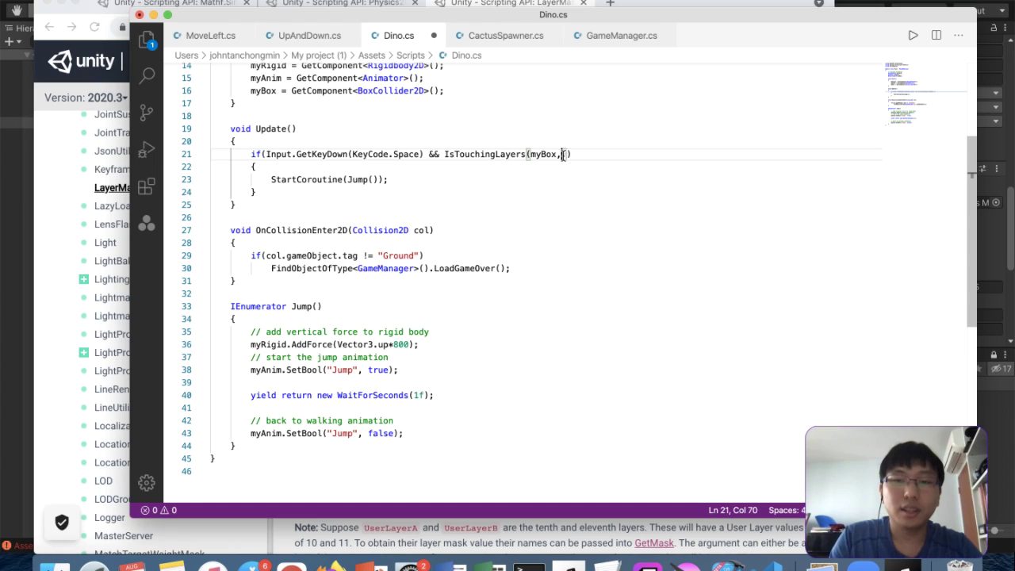
type(" LayerMask")
type(".GetMas(")
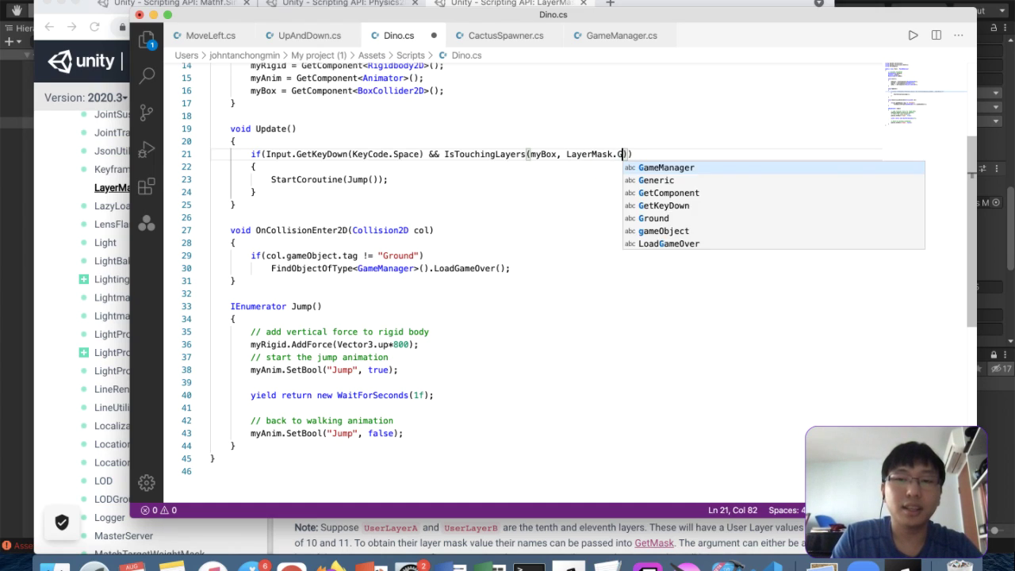
type("(\"Ground\"))")
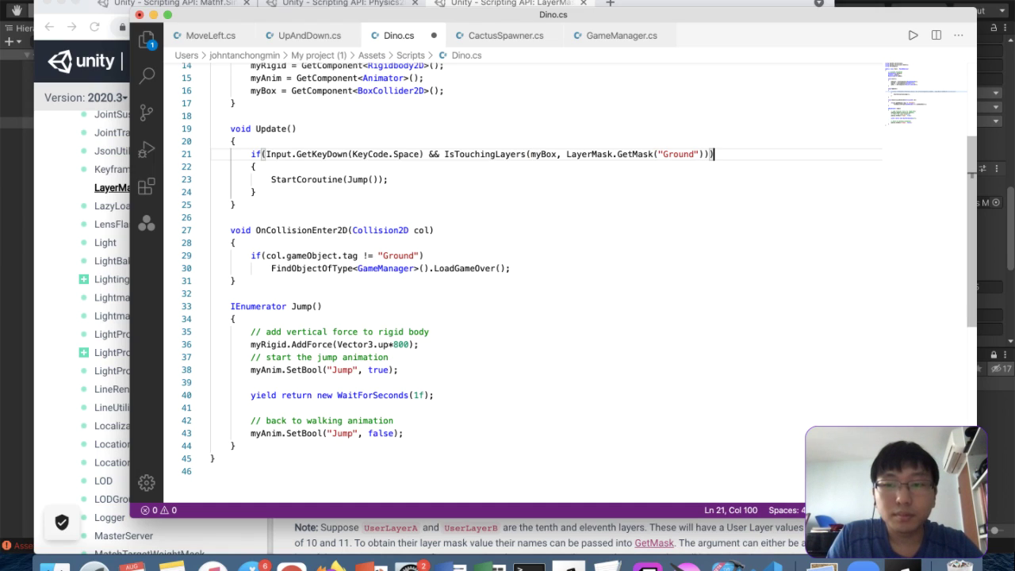
key("BackSpace")
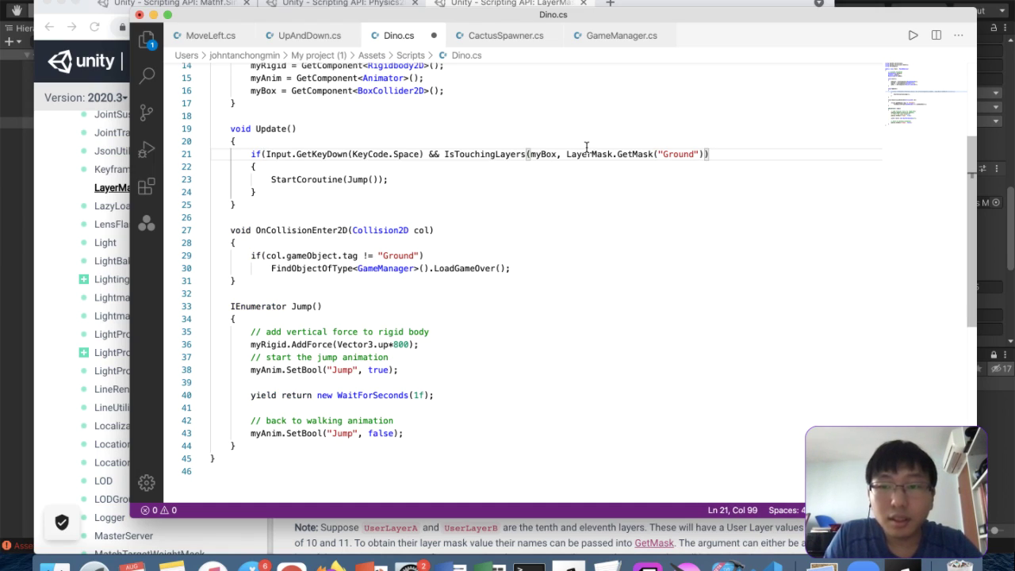
left_click_drag(525, 157, 702, 154)
left_click(721, 154)
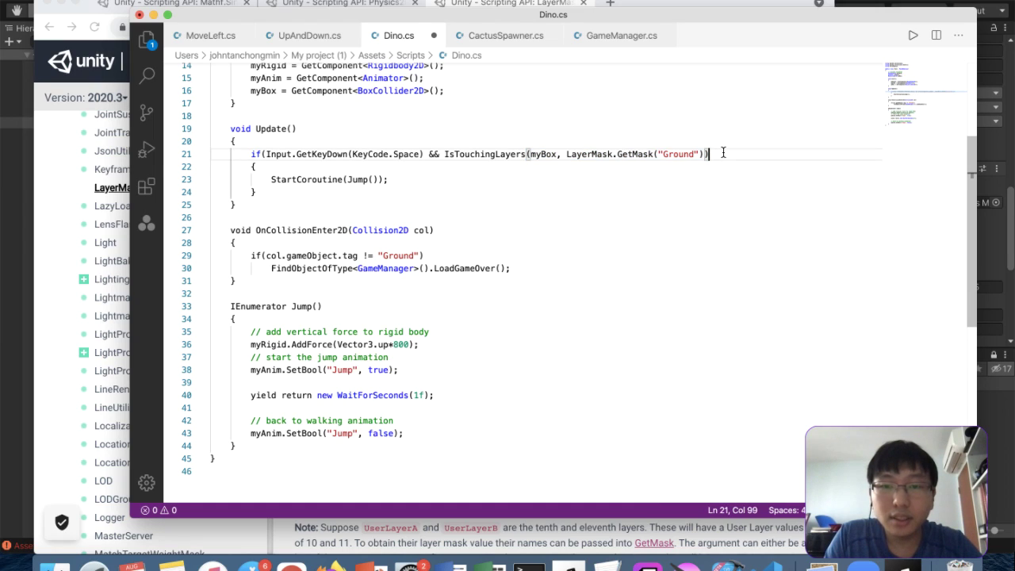
type(")")
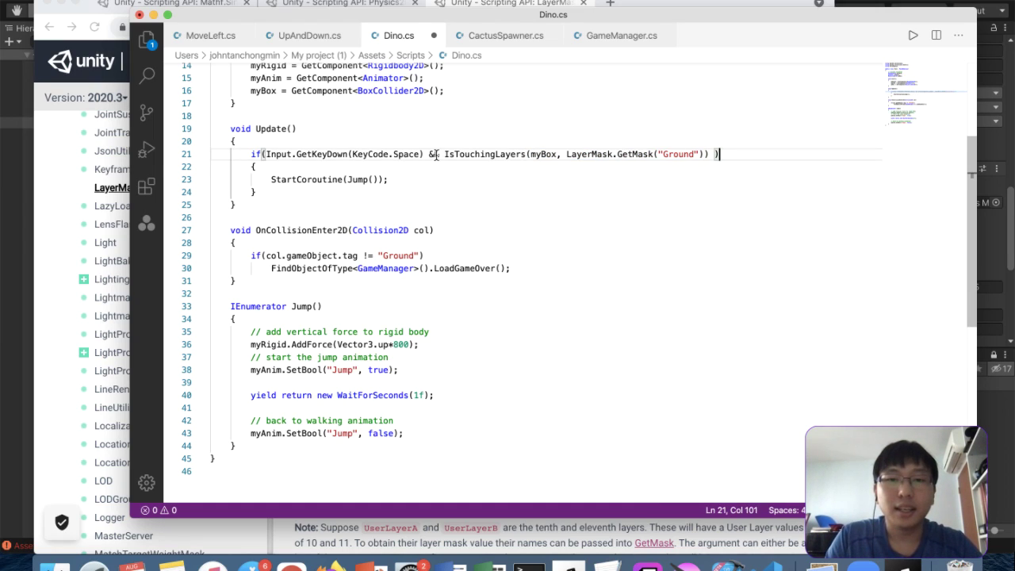
left_click_drag(446, 156, 711, 149)
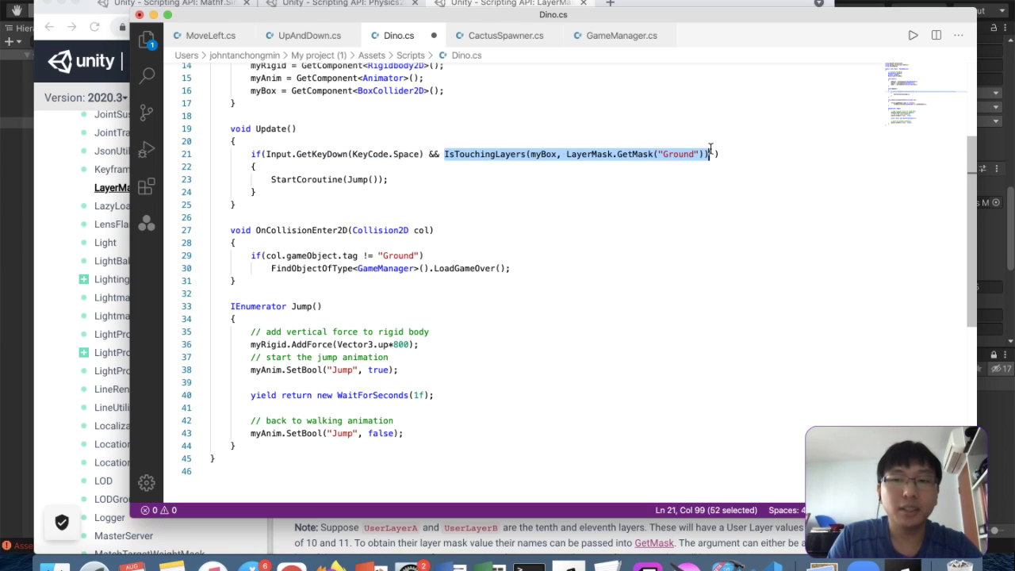
Add the comment "// only jump if you are pressing space and are not touching the ground" above the if statement in Update and save
left_click(644, 141)
key("Return")
type("// only")
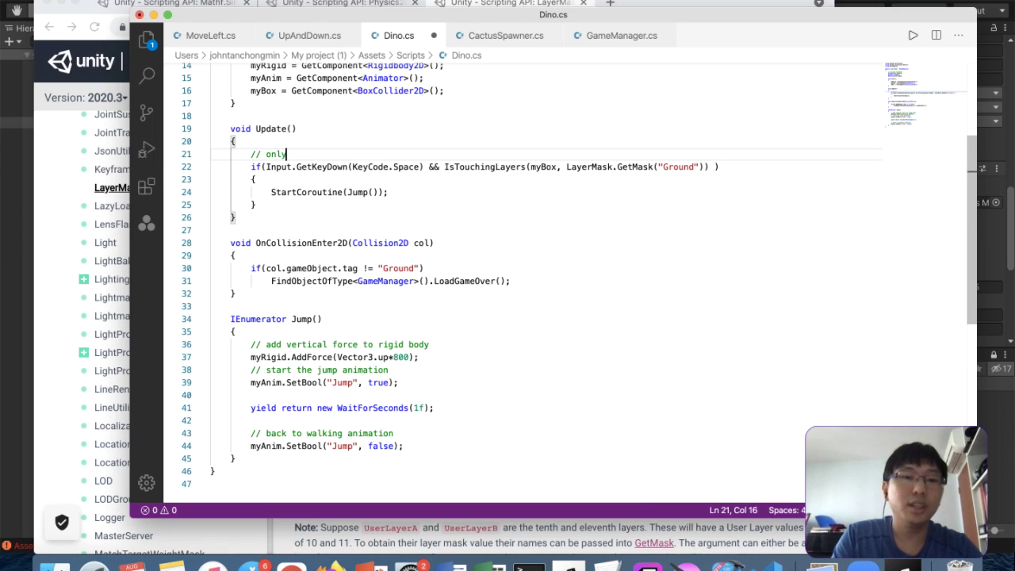
type(" jump if your")
key("BackSpace")
key("BackSpace")
type("a")
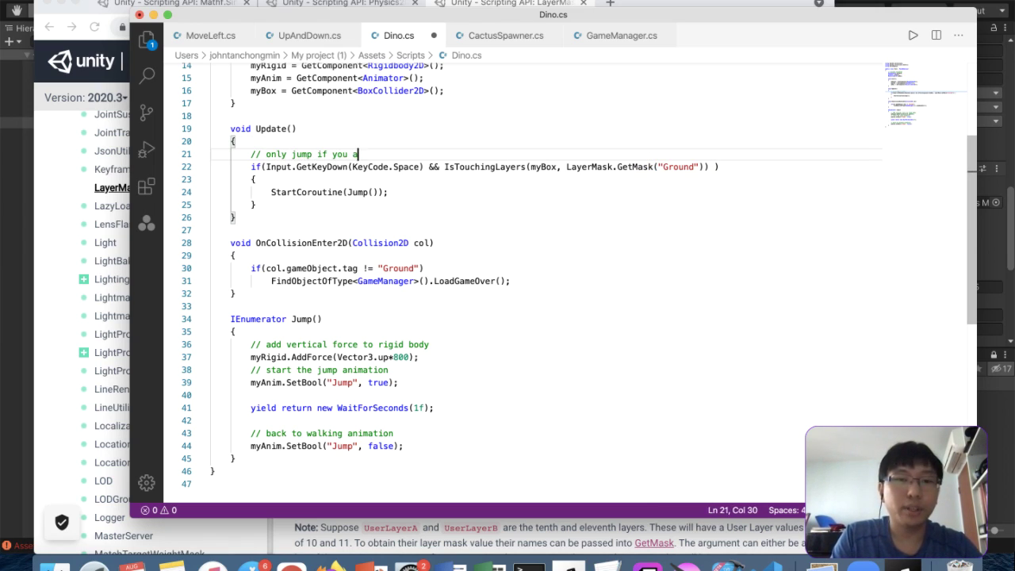
type("re pressing spa")
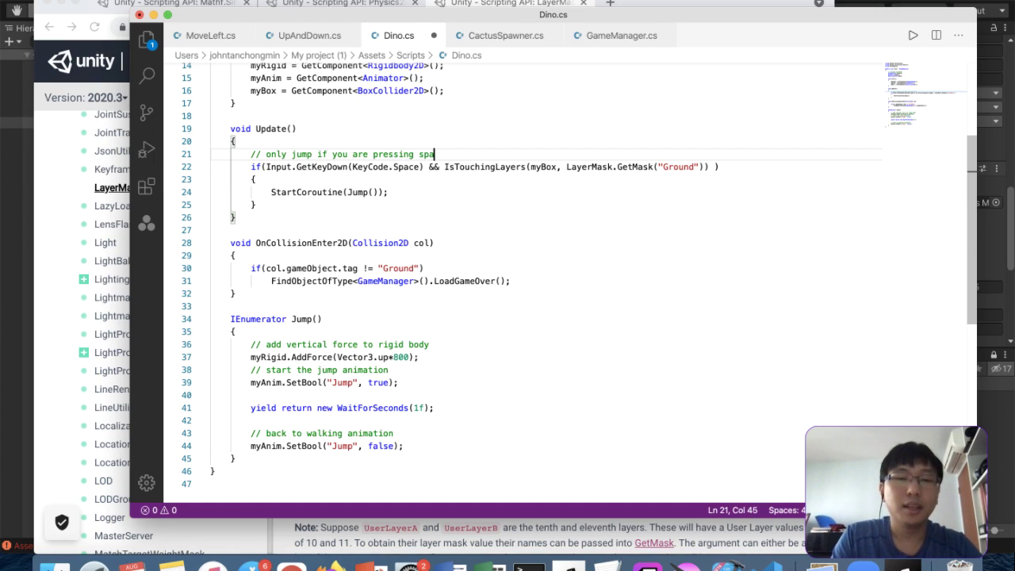
type("ce and are not touching thr ground")
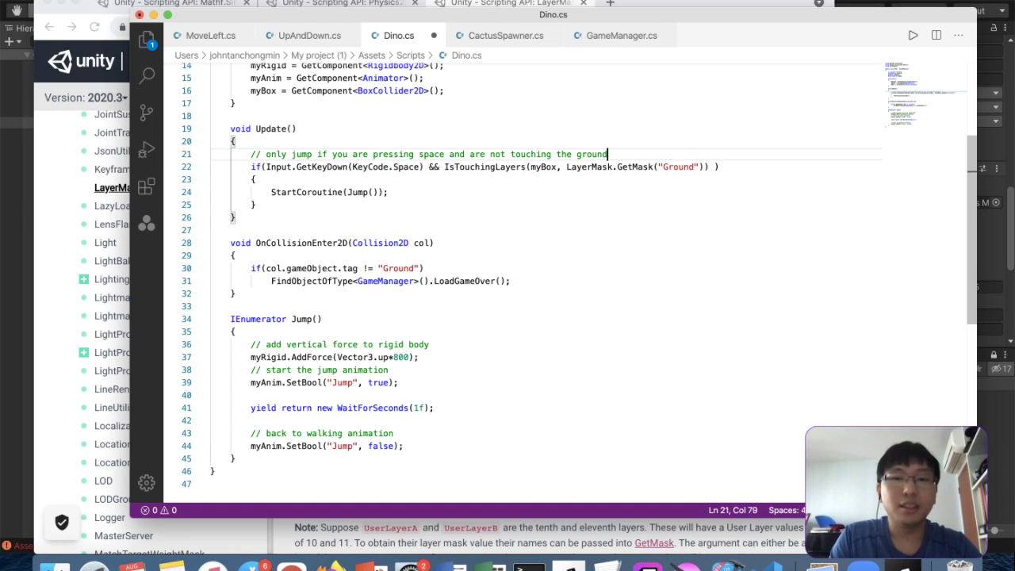
key("super+s")
Remove the word "not" from the jump comment in Update and save Dino.cs
left_click(521, 164)
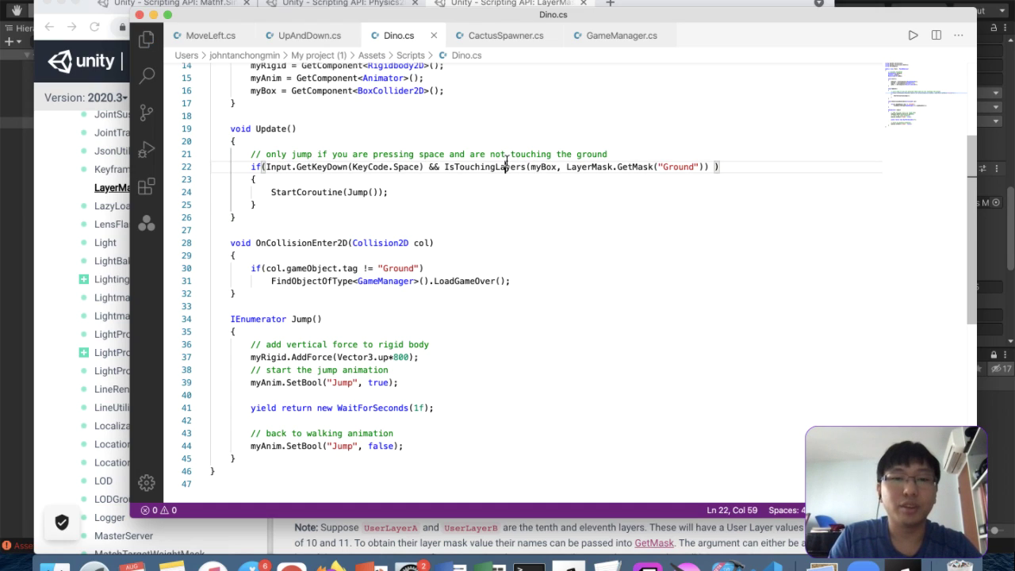
left_click(506, 155)
key("BackSpace")
key("BackSpace")
key("BackSpace")
key("BackSpace")
key("super+s")
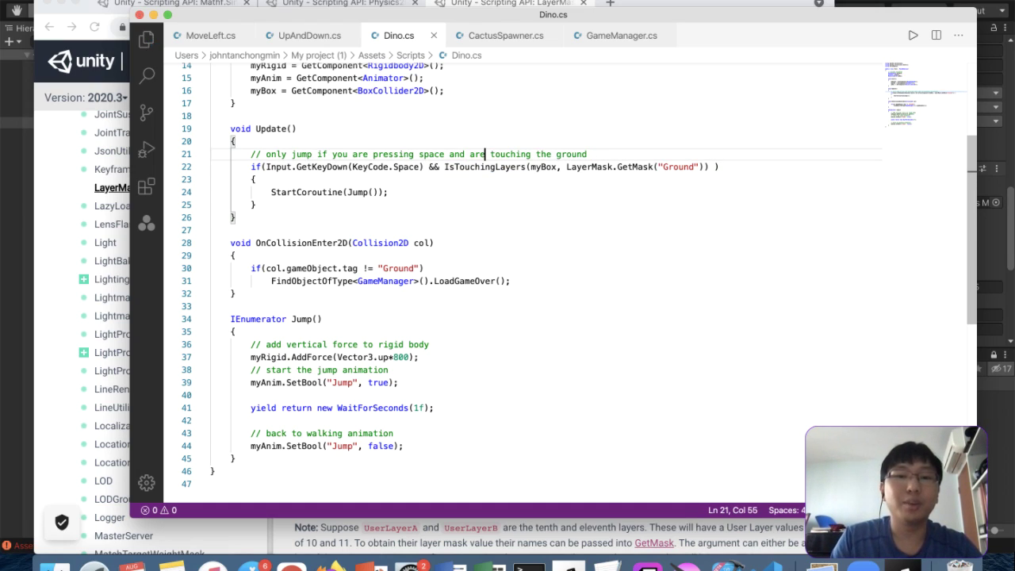
Switch to Unity to read the Dino.cs console error and check the browser's Physics2D.IsTouchingLayers and Physics2D reference pages
left_click(3, 357)
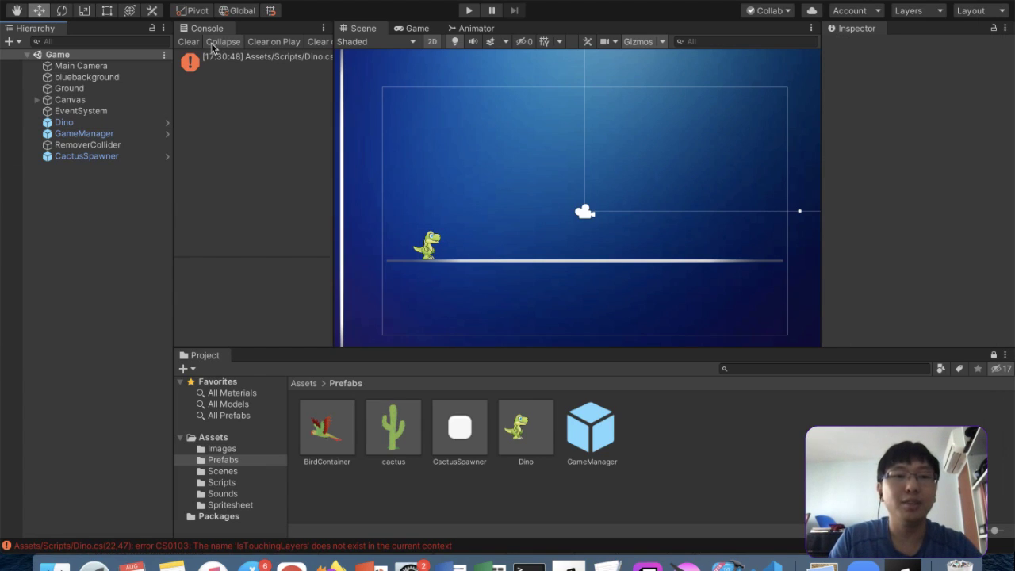
left_click(202, 65)
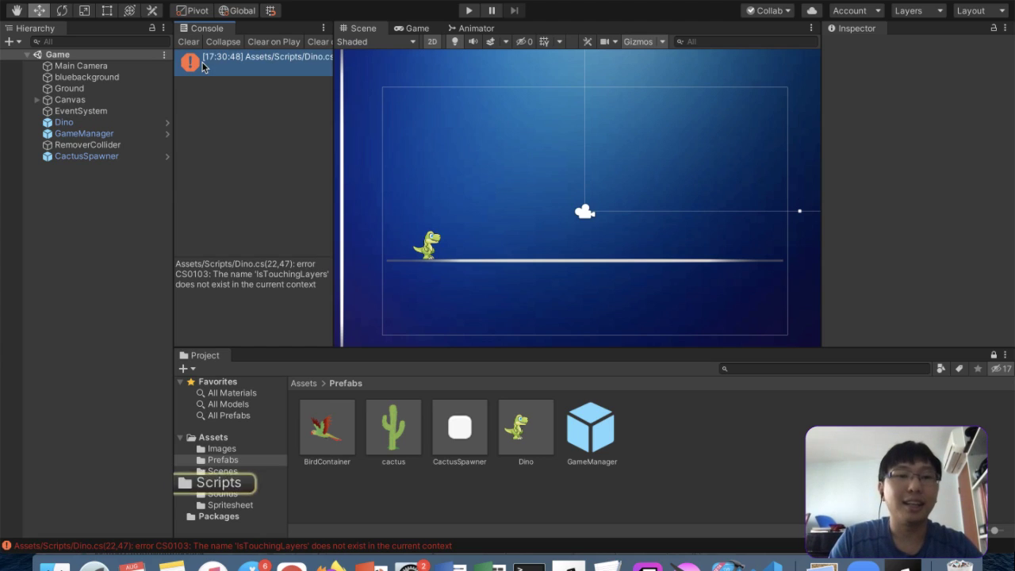
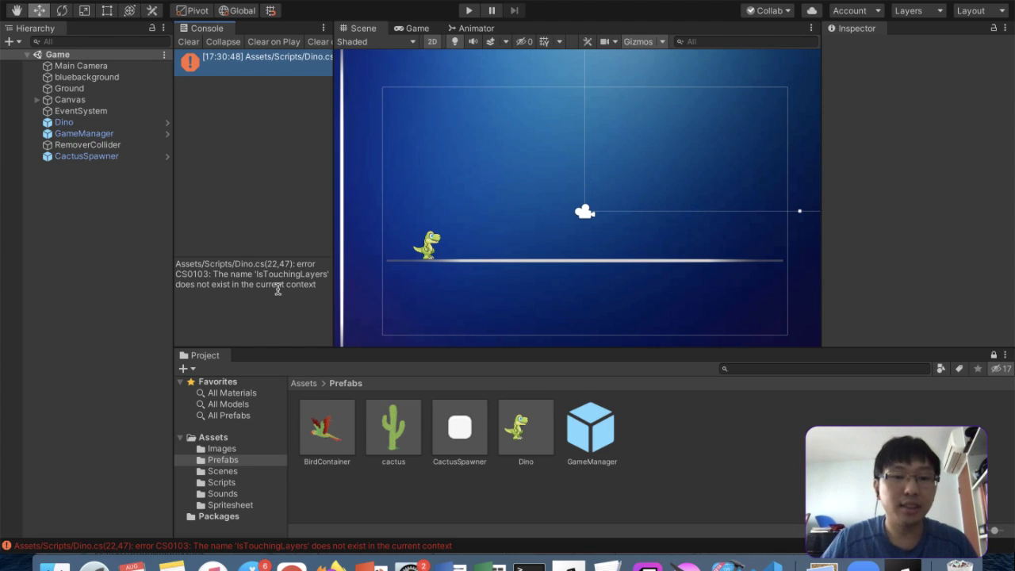
key("ctrl+Up")
left_click(204, 407)
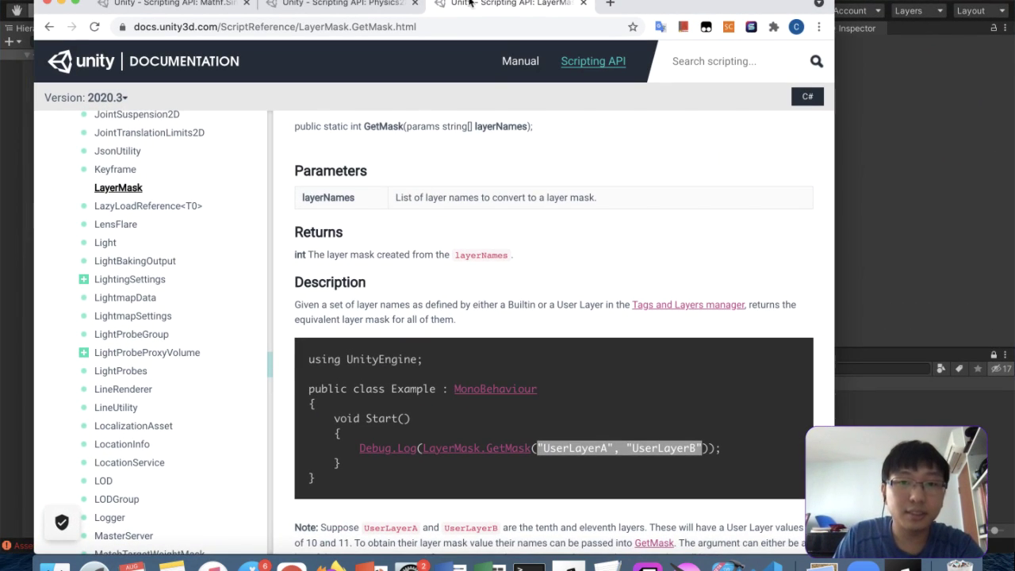
left_click(348, 5)
scroll(454, 184, "up", 1)
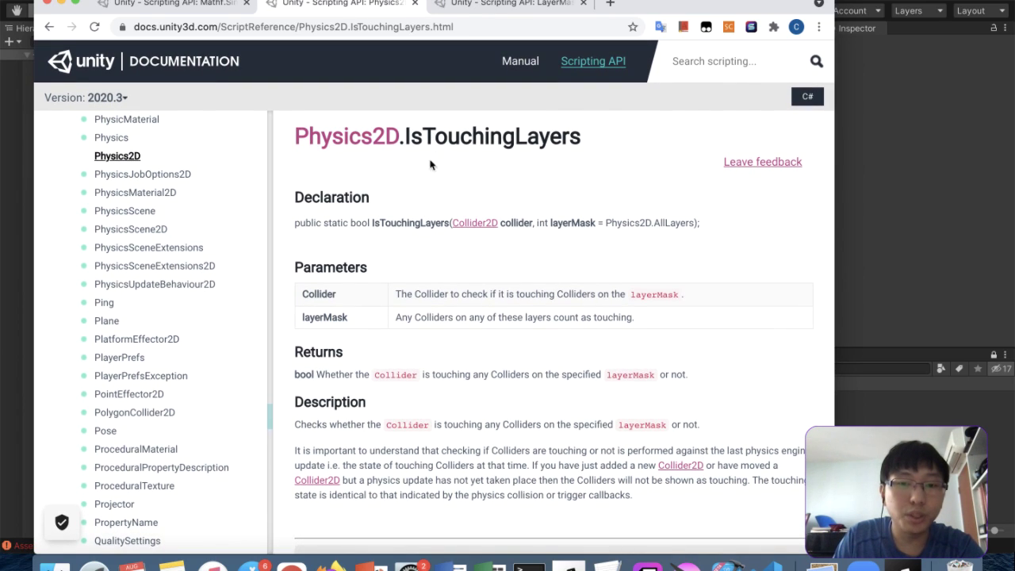
left_click(384, 141)
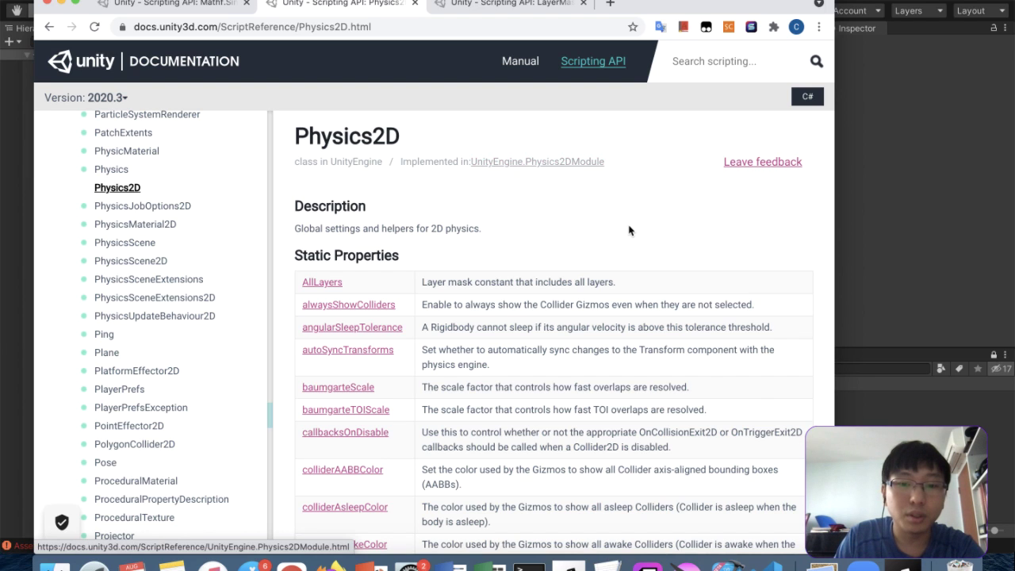
scroll(630, 229, "down", 2)
scroll(630, 230, "up", 2)
Return to the "istouchinglayers unity" search results and read the forum thread "Using isTouchingLayers() Accurately" through its code example calling the method on collider2d
scroll(630, 229, "left", 5)
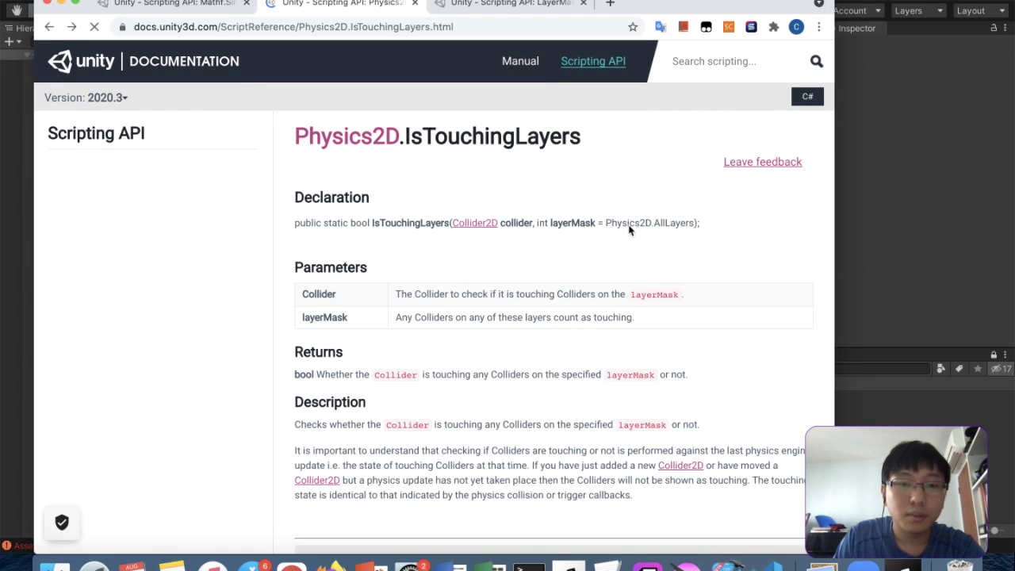
scroll(629, 229, "left", 5)
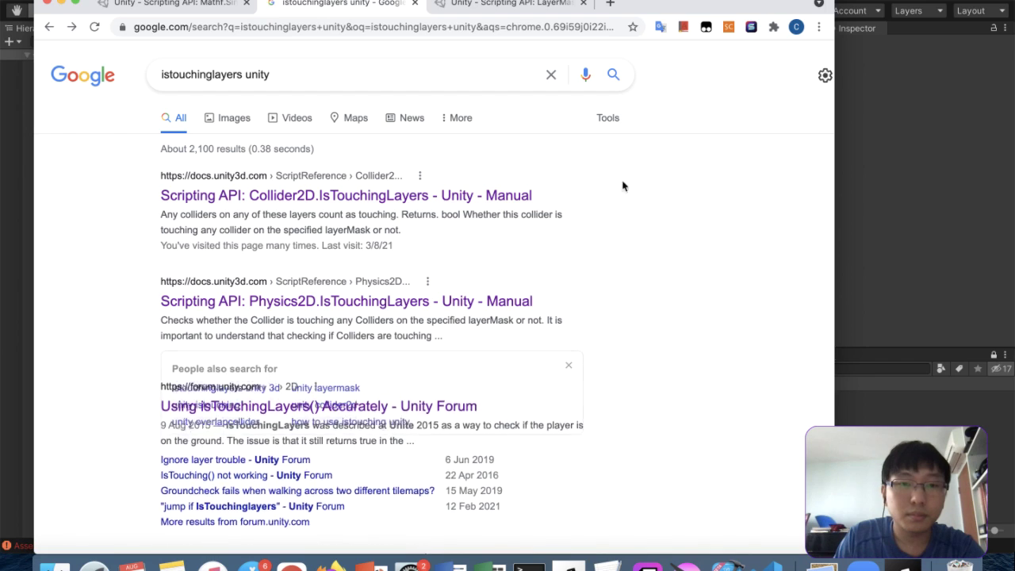
scroll(444, 290, "down", 3)
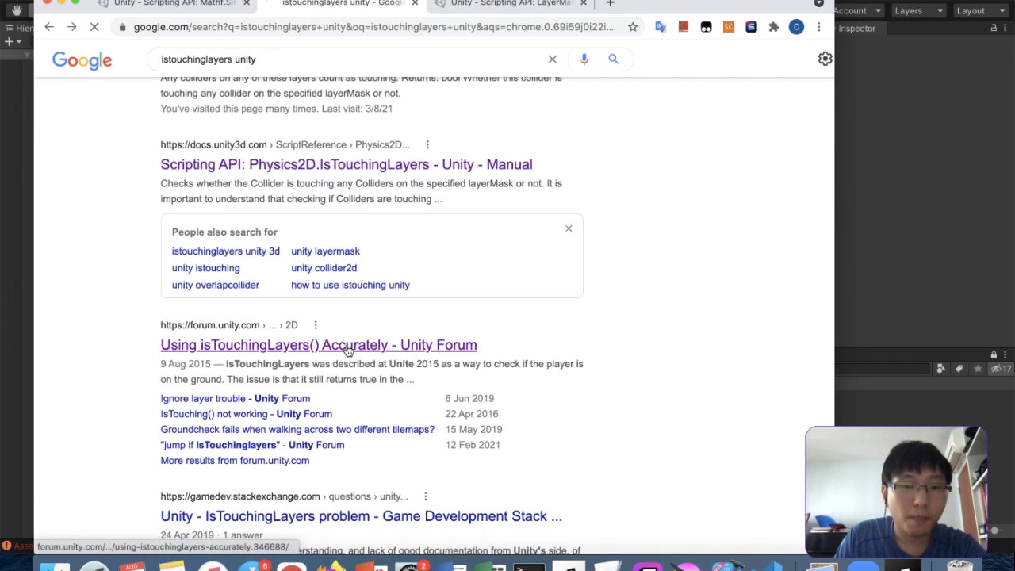
left_click(349, 345)
scroll(564, 394, "down", 2)
scroll(564, 394, "down", 8)
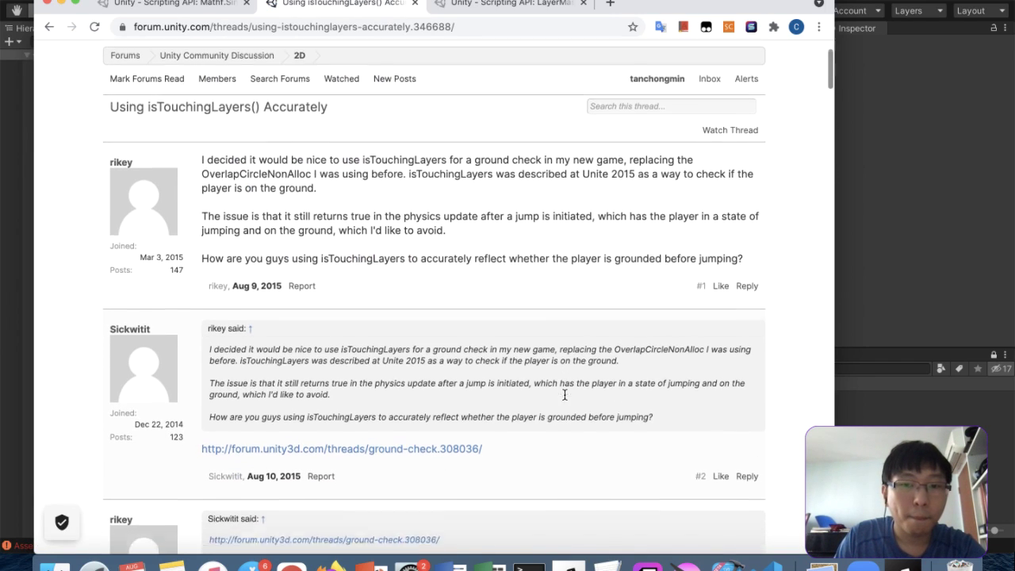
scroll(564, 399, "down", 12)
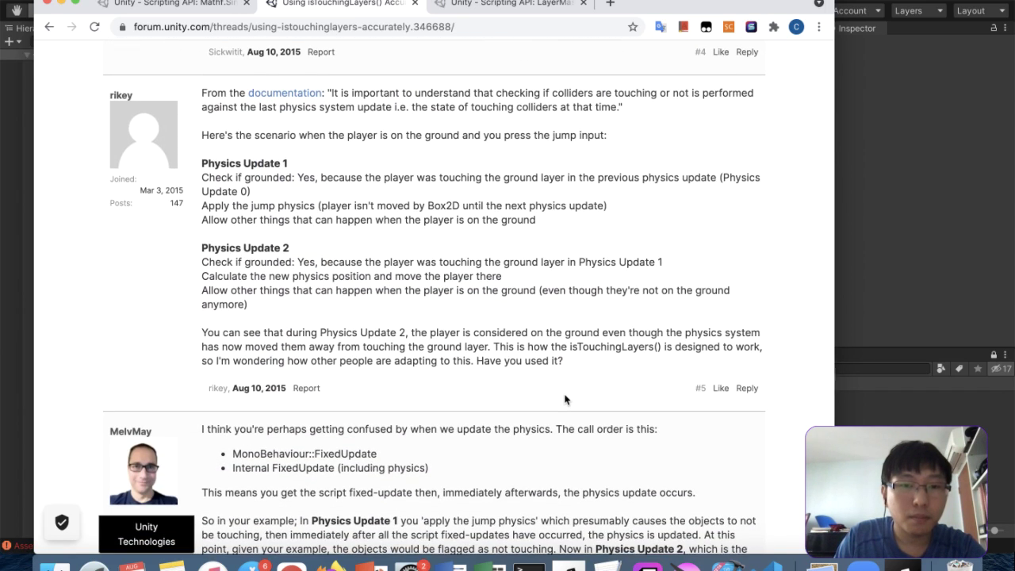
scroll(564, 398, "down", 3)
scroll(564, 399, "down", 5)
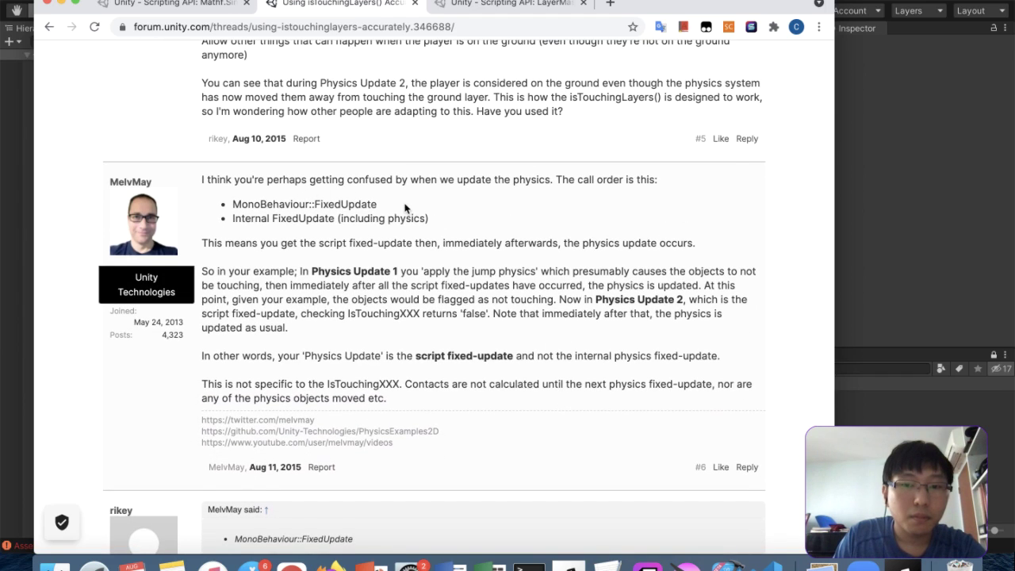
scroll(404, 208, "down", 1)
scroll(465, 239, "down", 2)
scroll(465, 237, "down", 5)
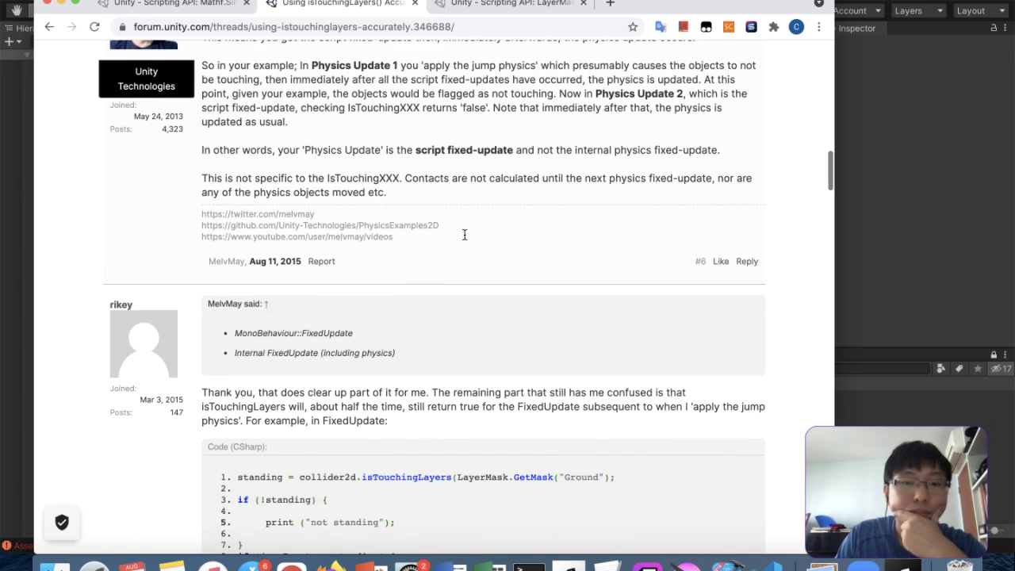
scroll(464, 234, "down", 1)
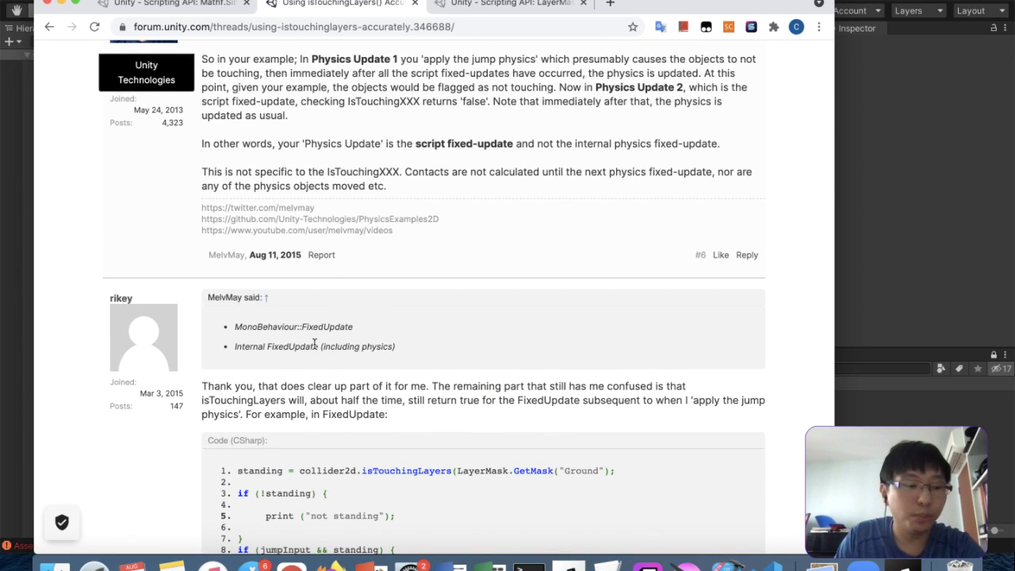
scroll(373, 362, "down", 2)
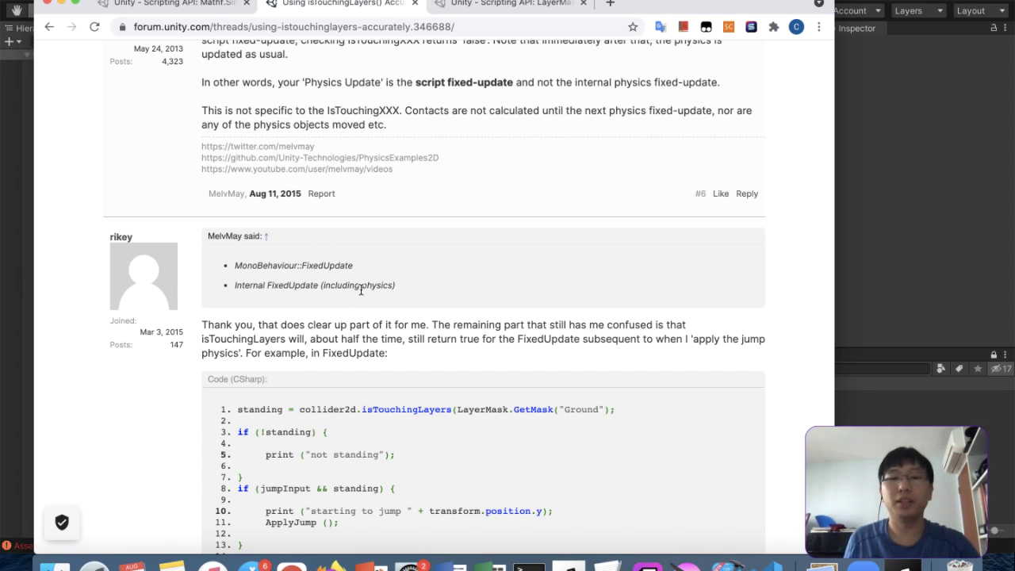
scroll(361, 290, "down", 5)
scroll(360, 291, "down", 3)
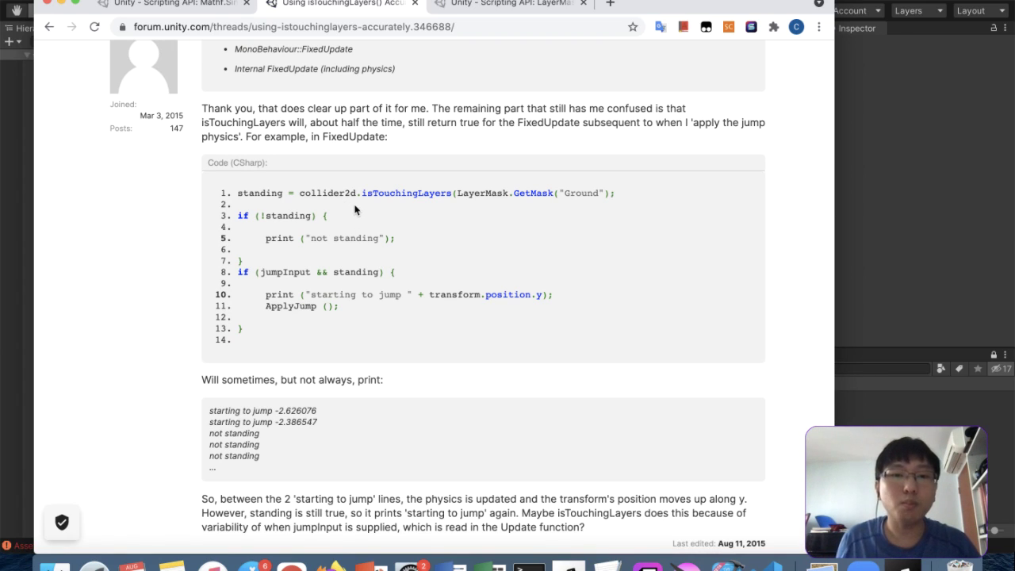
left_click_drag(301, 194, 364, 197)
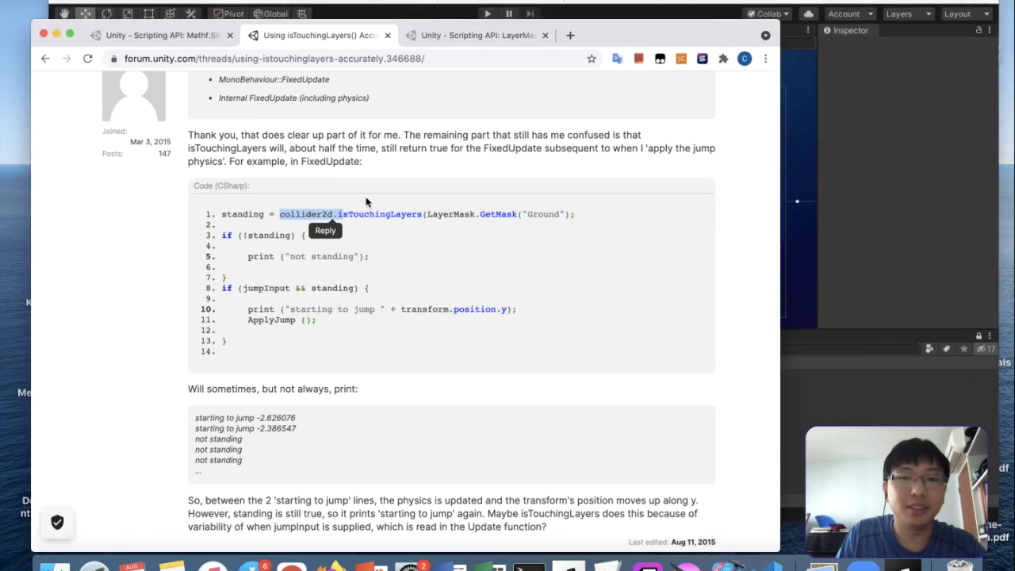
Switch to Dino.cs in the code editor and rewrite the ground check as myBox.IsTouchingLayers(LayerMask.GetMask("Ground")), dropping myBox from the arguments
key("ctrl+Up")
left_click(754, 412)
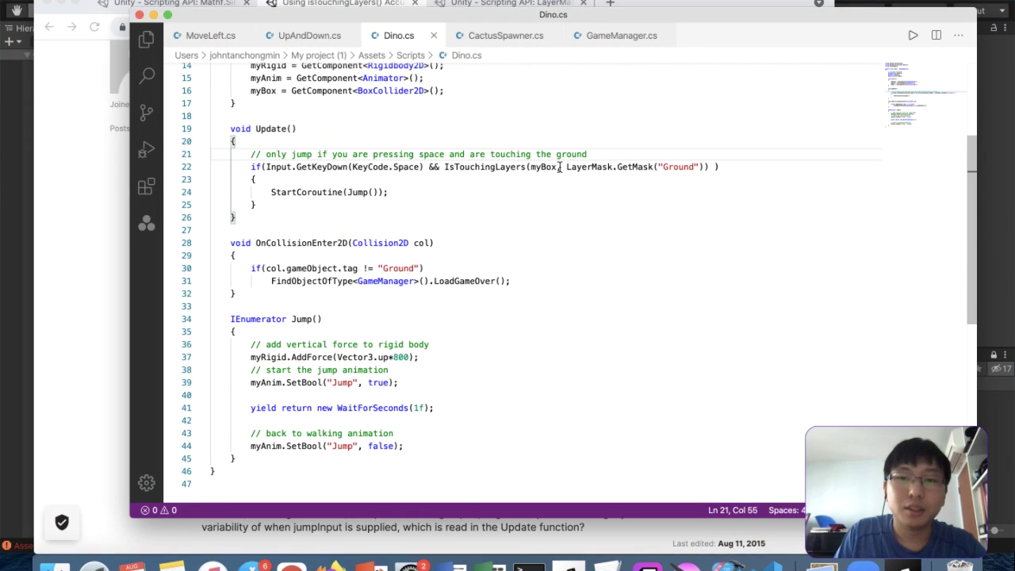
left_click_drag(566, 164, 530, 167)
key("BackSpace")
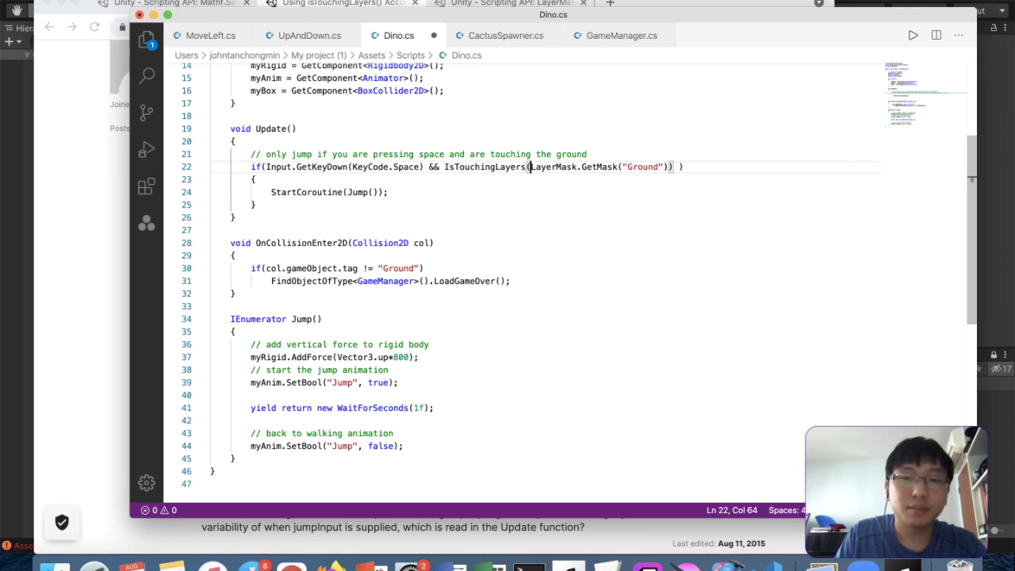
left_click(442, 167)
type("myBox.")
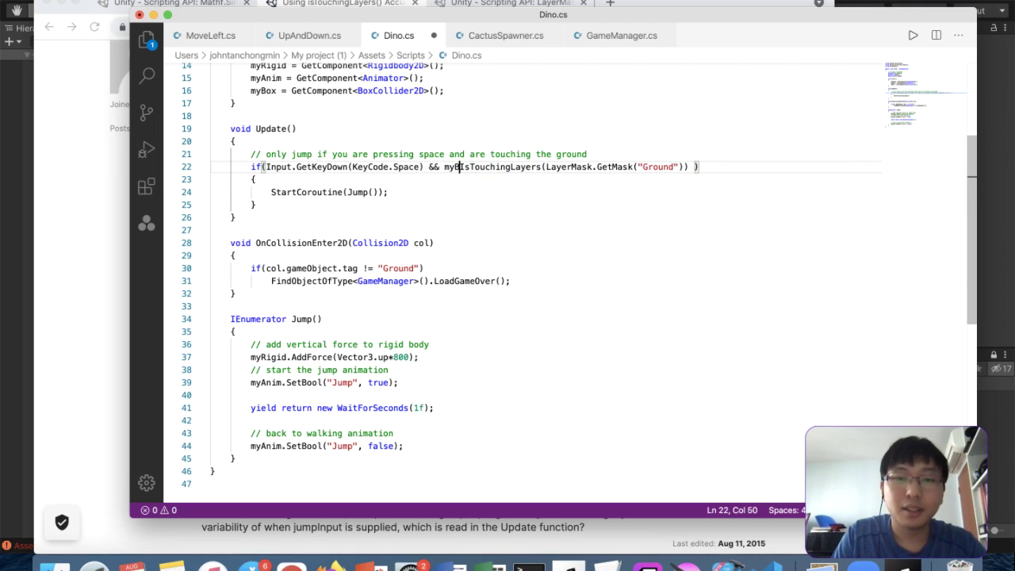
Save Dino.cs, then switch to the browser's forum thread and check its collider2d.isTouchingLayers example and the replies below it
key("ctrl+s")
left_click(56, 275)
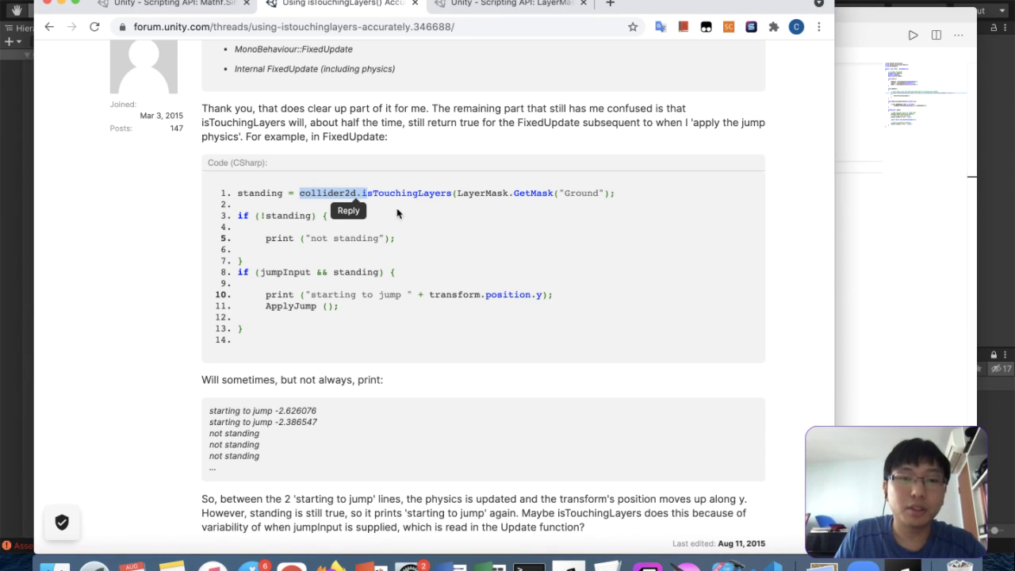
scroll(382, 187, "up", 2)
scroll(382, 187, "down", 10)
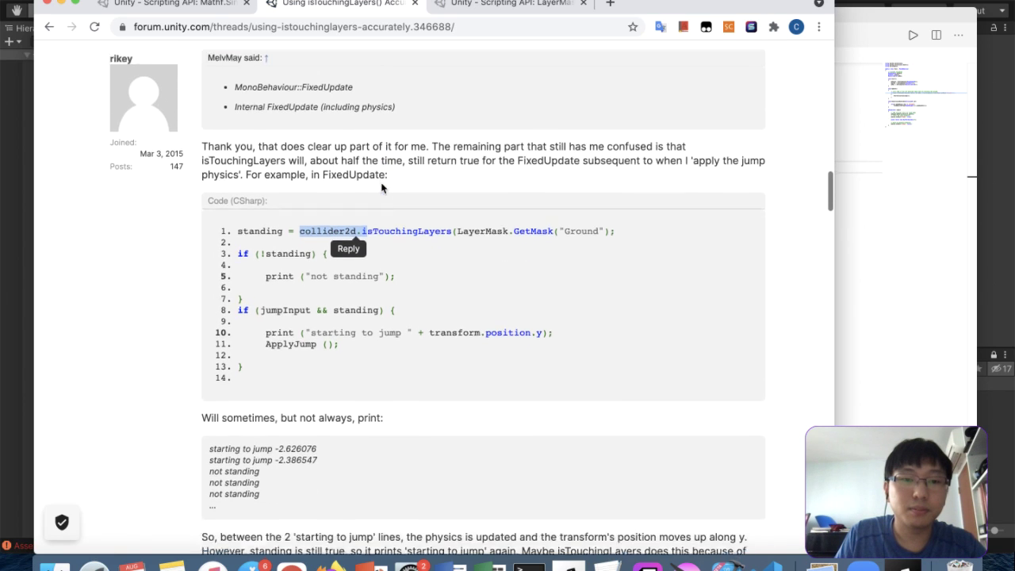
scroll(382, 187, "down", 5)
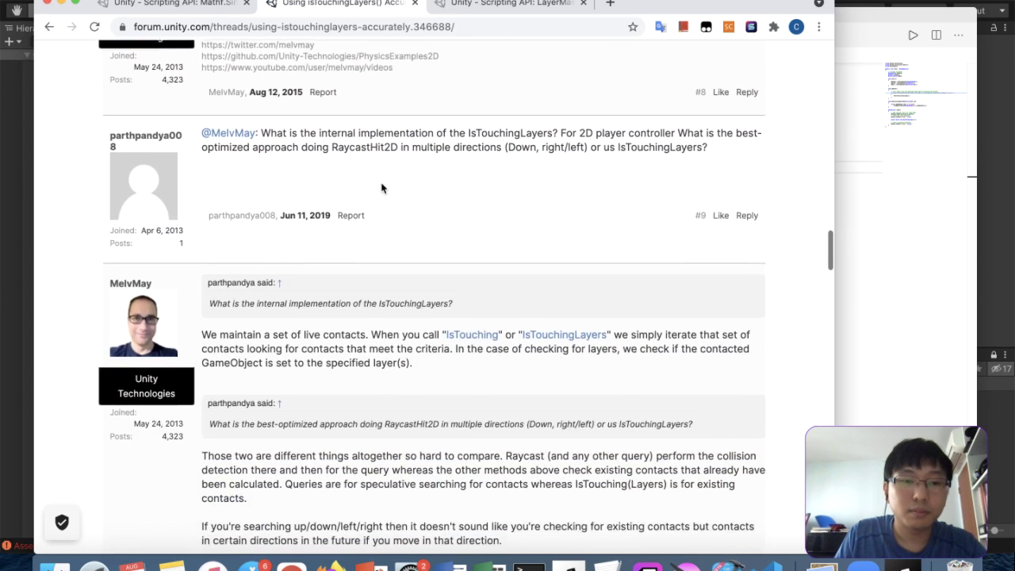
Switch back to Dino.cs and change the ground check to call myBox.isTouchingLayers with a lowercase i
left_click(875, 243)
left_click(479, 167)
key("BackSpace")
type("i")
Switch to Unity and read the full text of the Dino.cs compile error in the console
key("ctrl+Up")
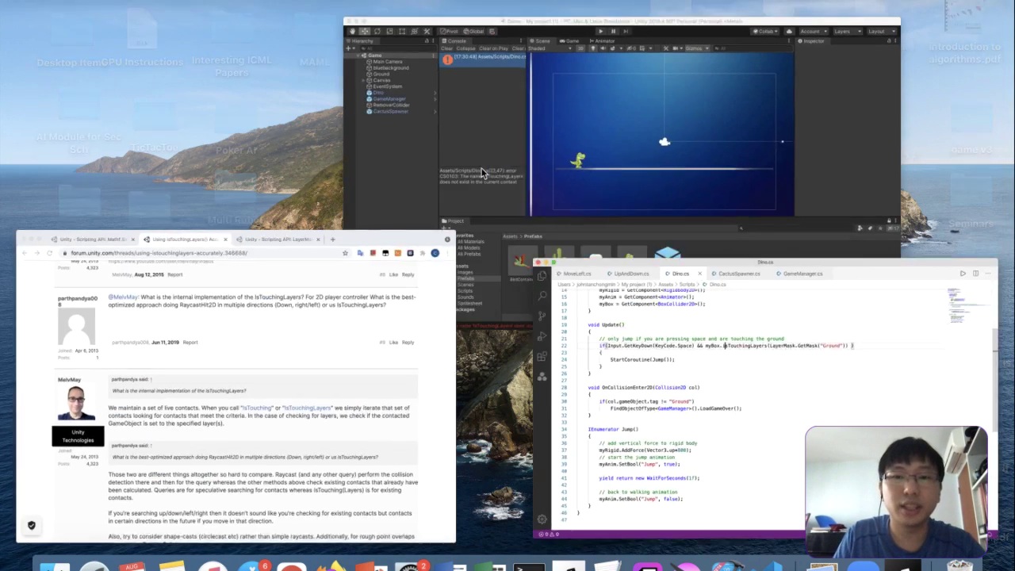
left_click(544, 129)
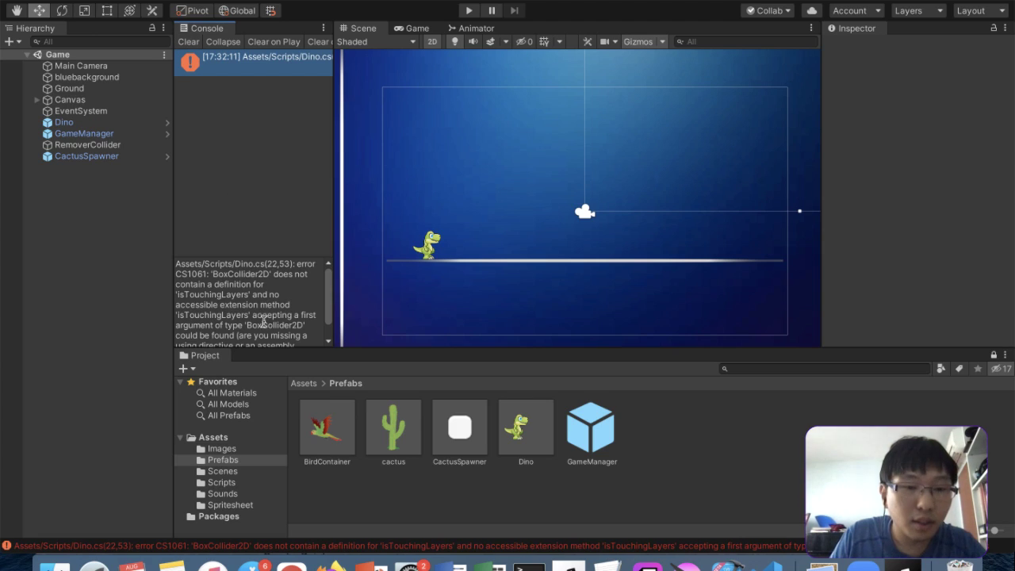
scroll(263, 321, "down", 2)
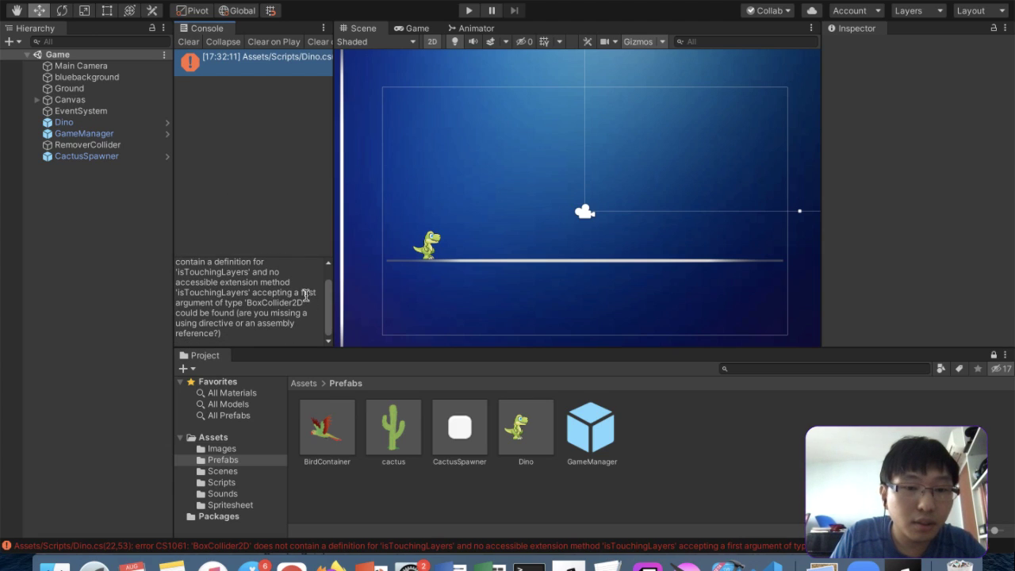
scroll(264, 307, "up", 1)
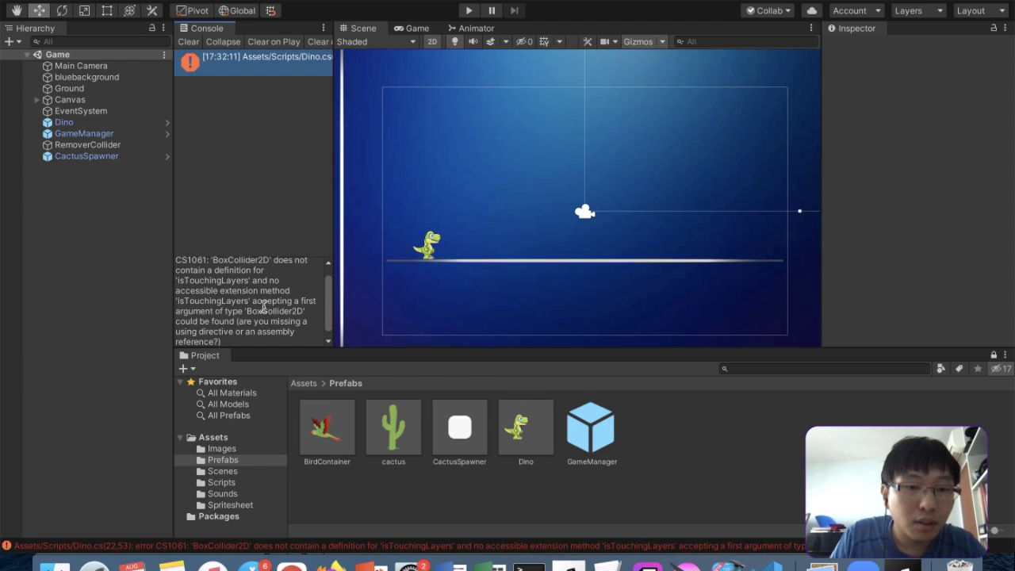
scroll(264, 309, "down", 1)
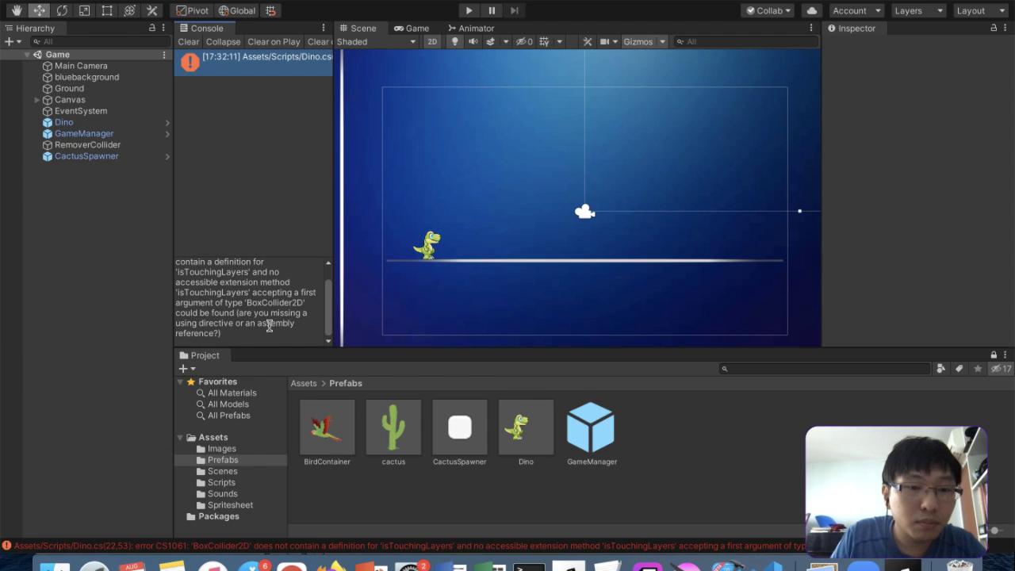
scroll(269, 325, "up", 2)
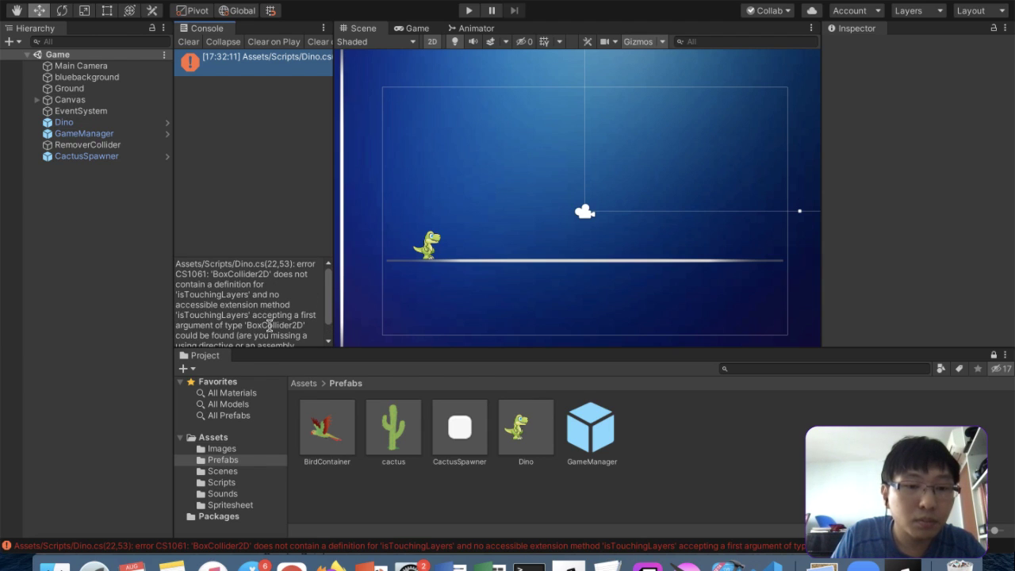
Return to the "Using isTouchingLayers() Accurately" thread in the browser and reread its code example and earlier posts up to the opening question
key("ctrl+Up")
left_click(268, 325)
scroll(454, 328, "up", 4)
scroll(454, 327, "up", 10)
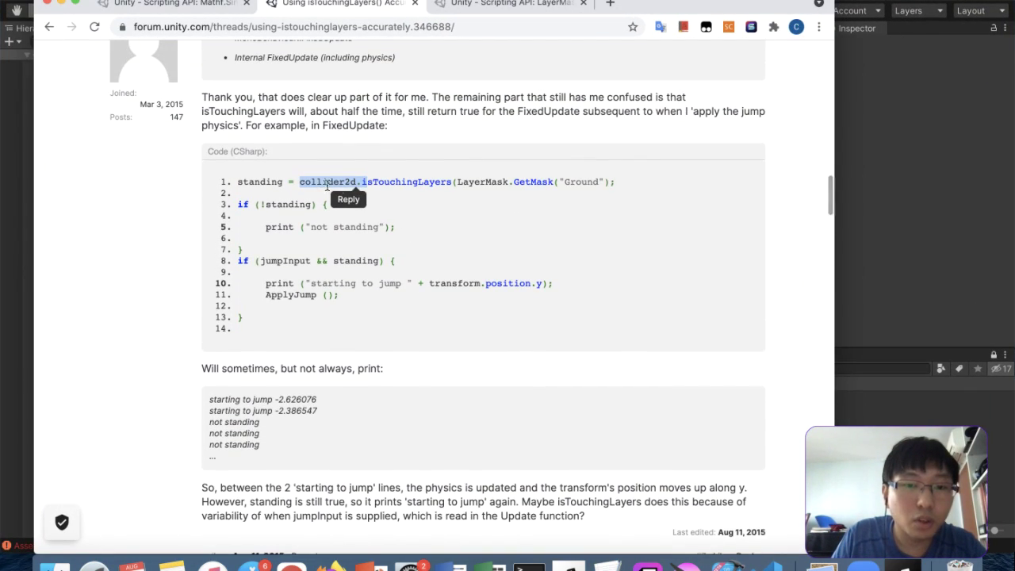
scroll(437, 184, "up", 3)
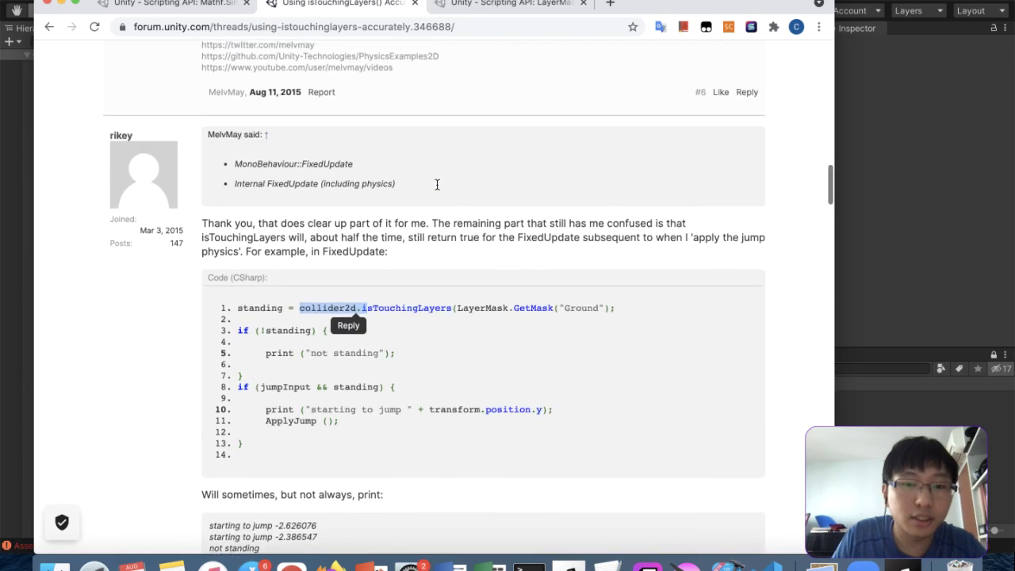
scroll(437, 189, "up", 5)
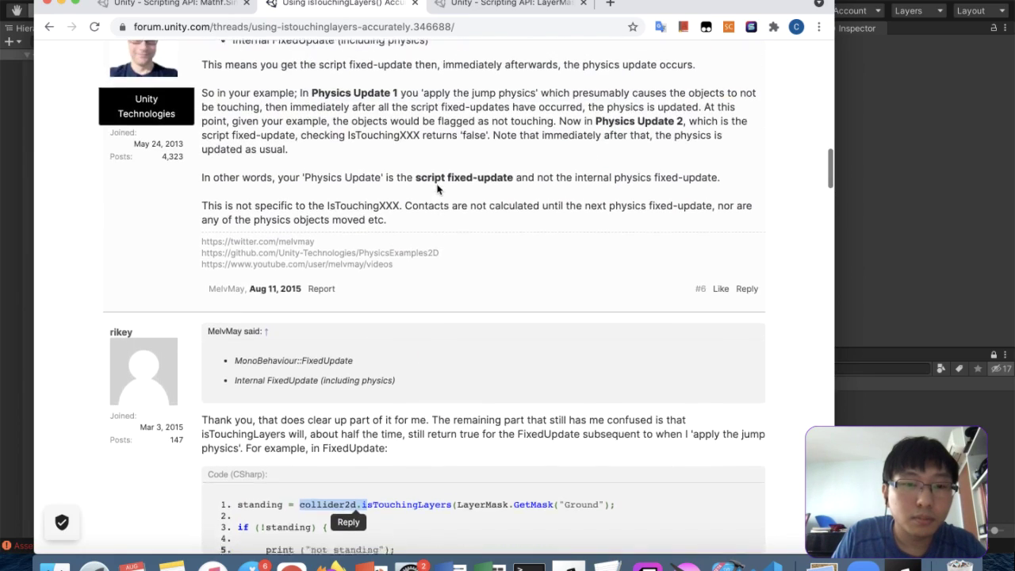
scroll(437, 189, "down", 5)
scroll(437, 189, "up", 10)
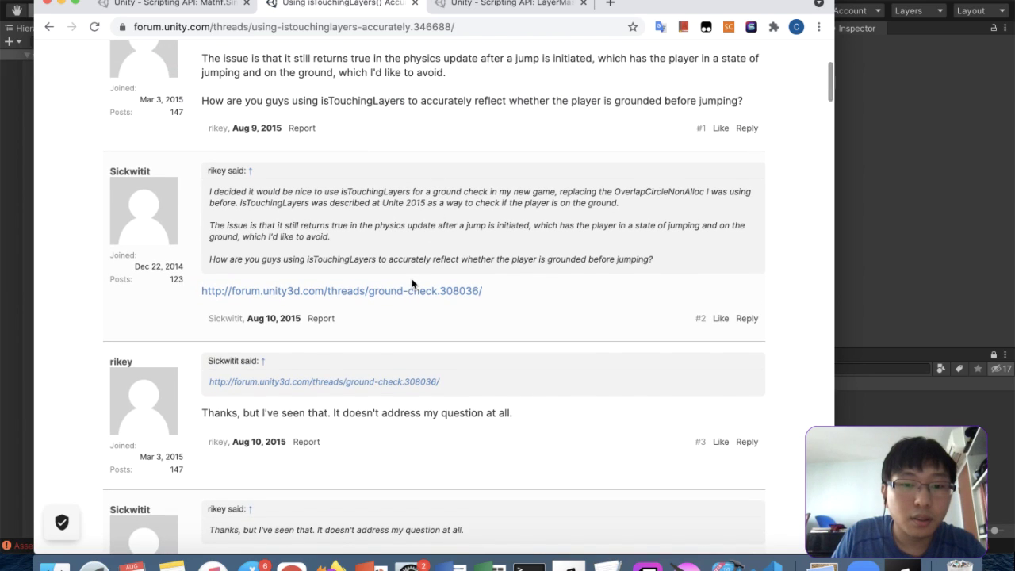
scroll(412, 286, "up", 5)
scroll(412, 271, "down", 7)
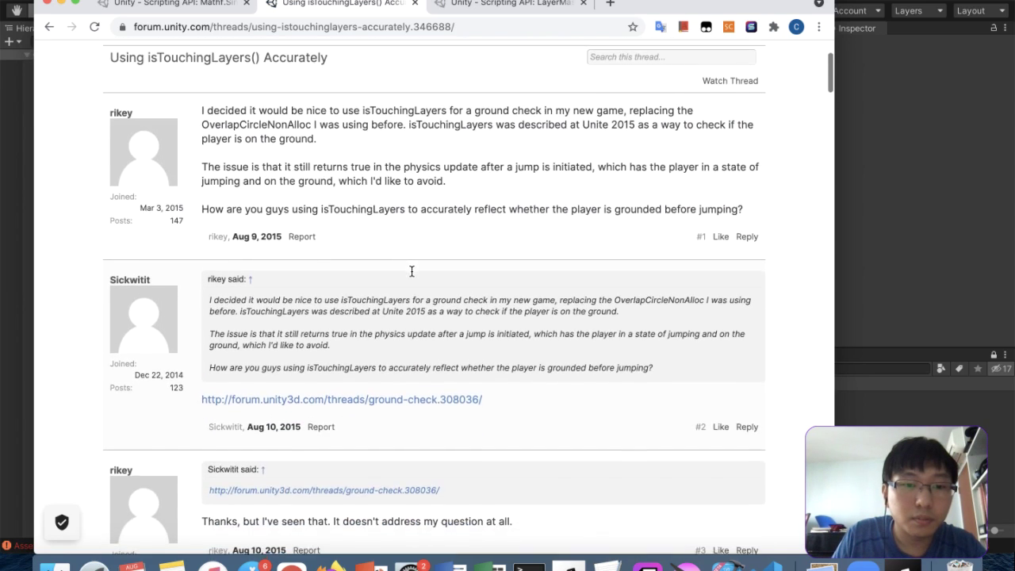
Open the linked "Ground check" forum thread and read its IsTouchingLayers code attempts and the reply about using LayerMask.GetMask
left_click(428, 199)
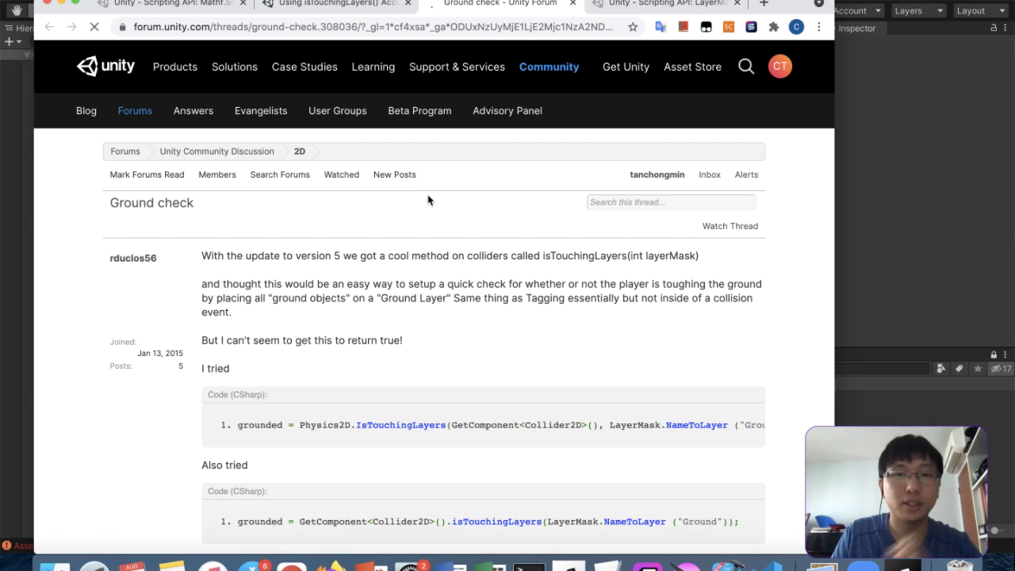
scroll(428, 200, "down", 1)
scroll(421, 206, "down", 4)
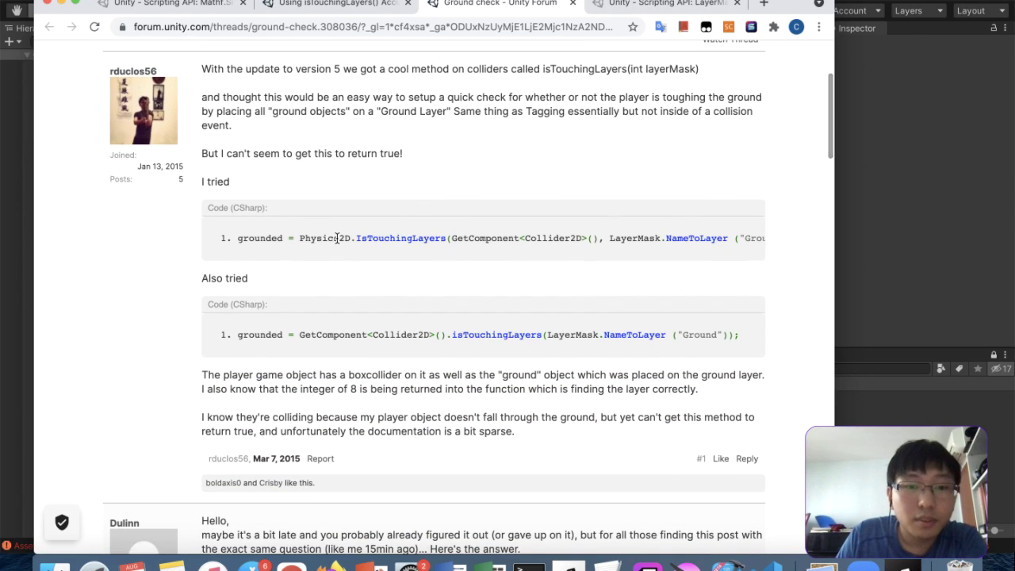
scroll(348, 236, "down", 1)
scroll(348, 235, "down", 5)
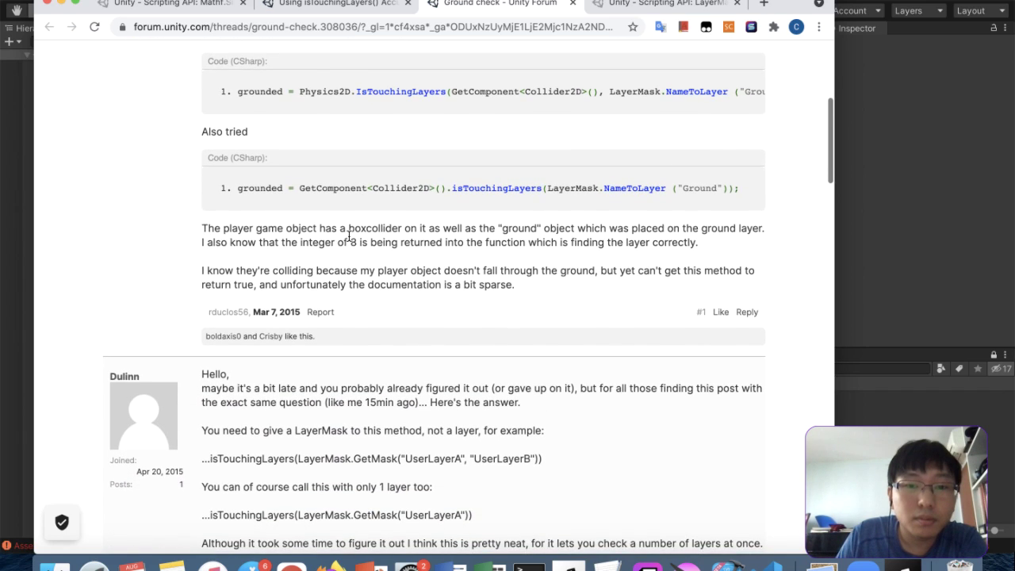
scroll(349, 240, "down", 3)
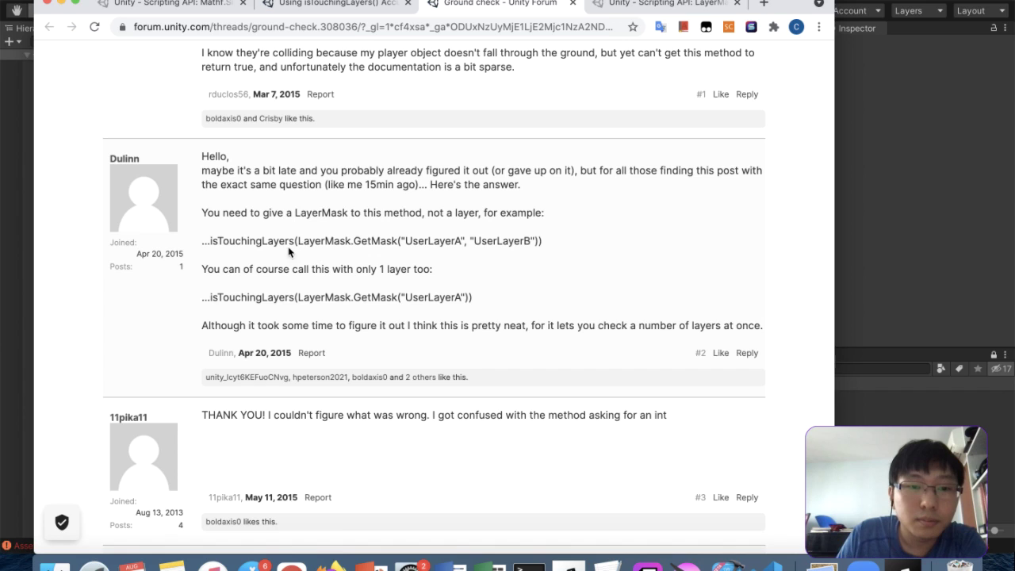
scroll(354, 252, "down", 2)
scroll(354, 252, "up", 5)
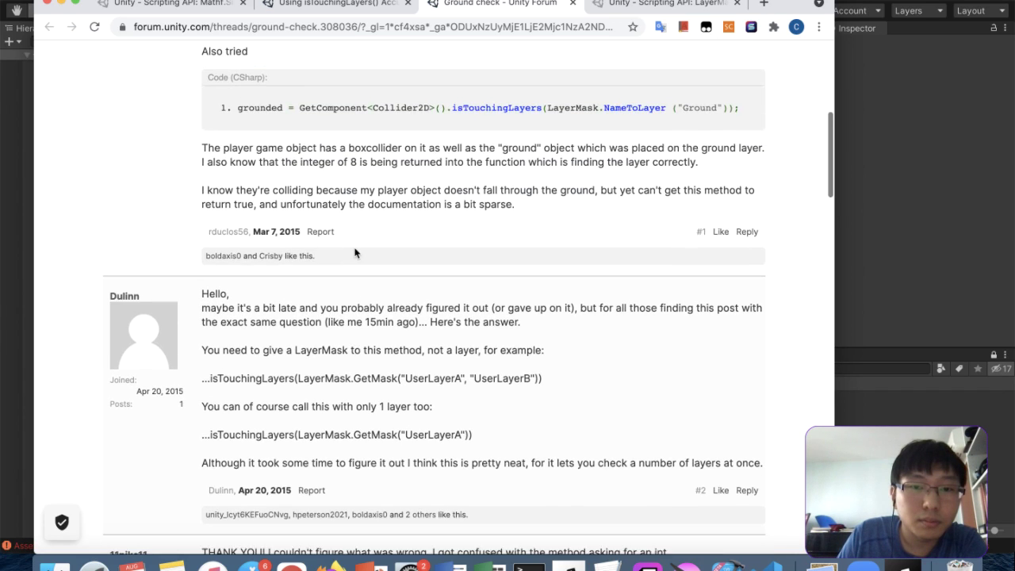
scroll(354, 252, "up", 2)
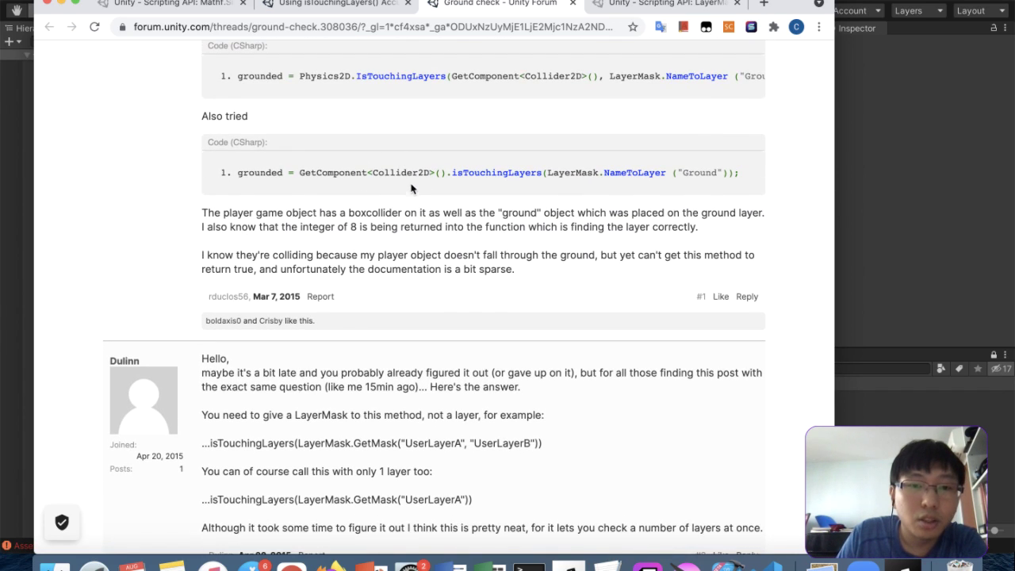
Switch to Unity, select the Dino object and examine its Box Collider 2D component settings
left_click(3, 332)
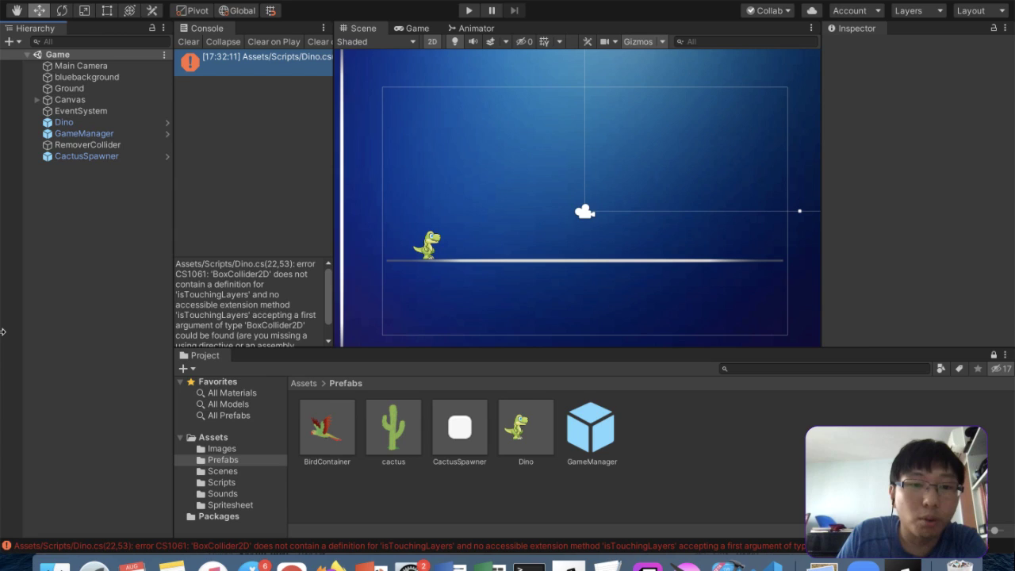
left_click(83, 133)
left_click(75, 122)
scroll(888, 238, "down", 8)
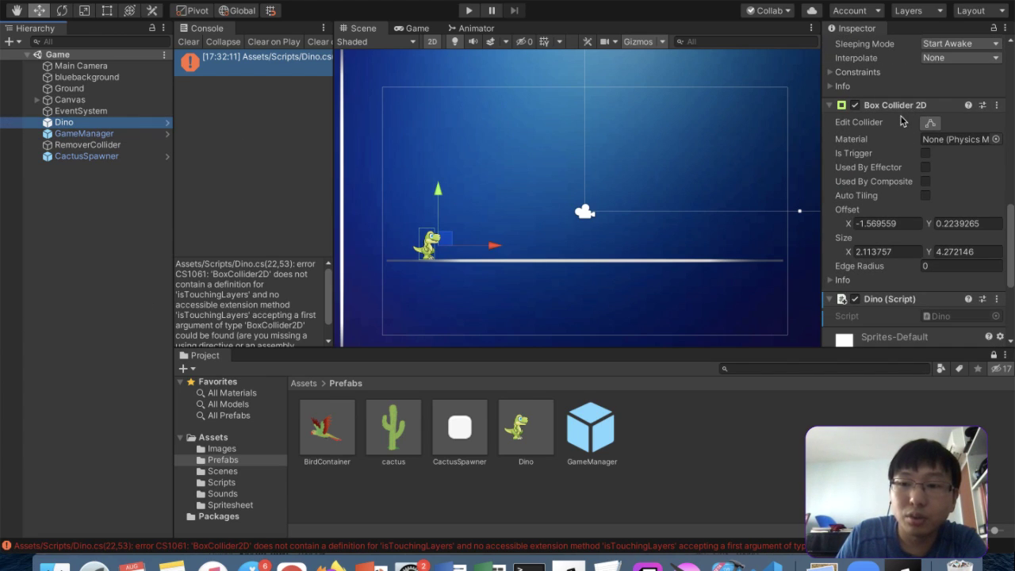
scroll(901, 120, "down", 4)
scroll(900, 120, "up", 5)
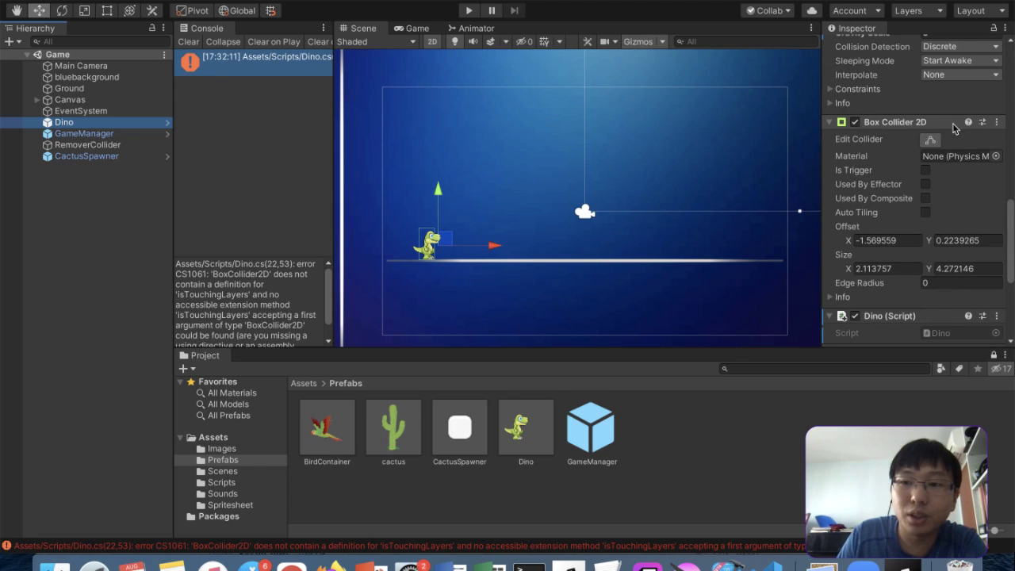
Search the components that can be added to Dino for "collider2d"
scroll(935, 293, "down", 5)
left_click(924, 330)
type("co")
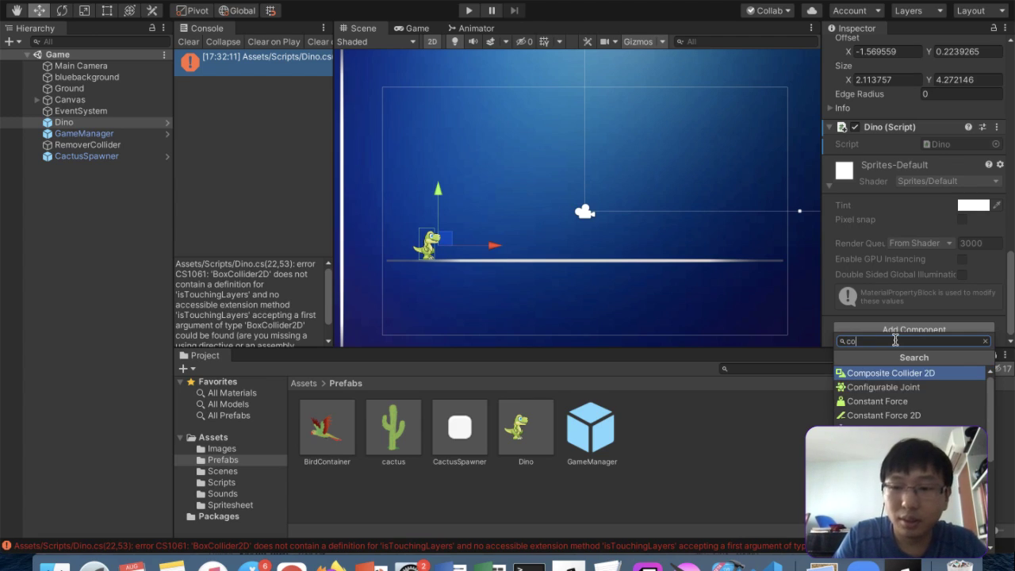
type("llider2d")
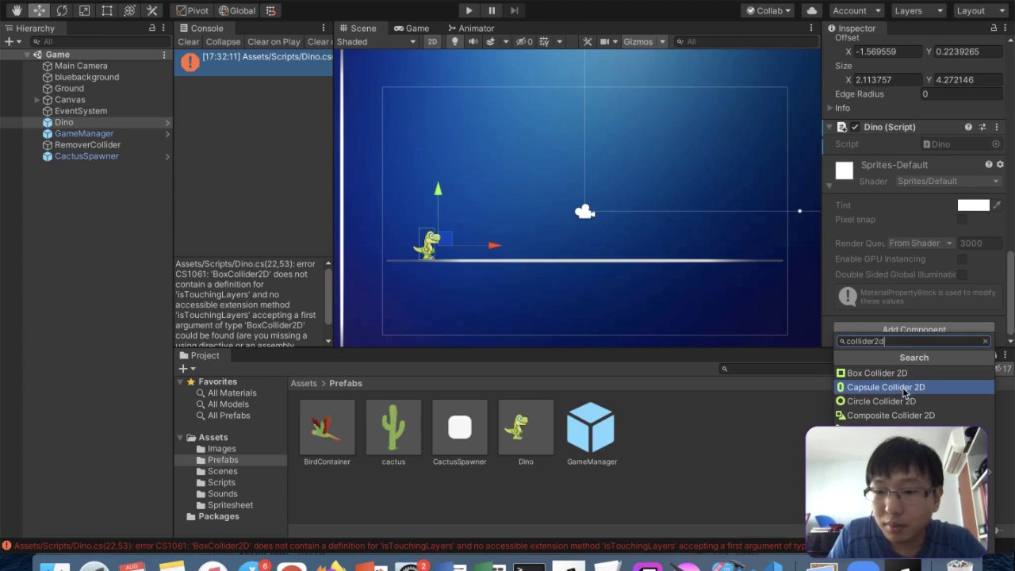
Switch to Dino.cs and change the myBox assignment in Start to GetComponent<Collider2D>()
key("ctrl+super+f")
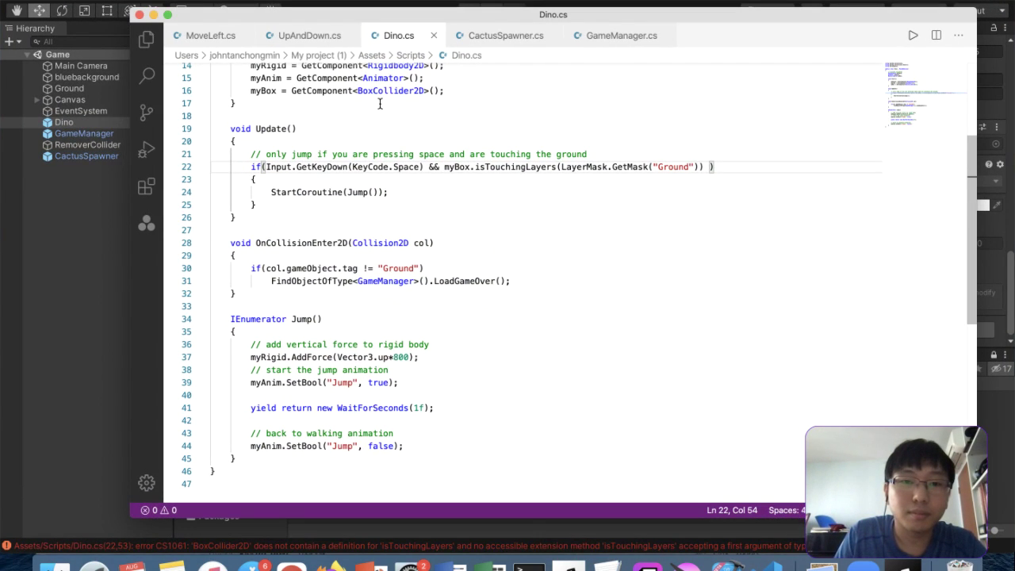
left_click(373, 93)
key("BackSpace")
key("BackSpace")
key("BackSpace")
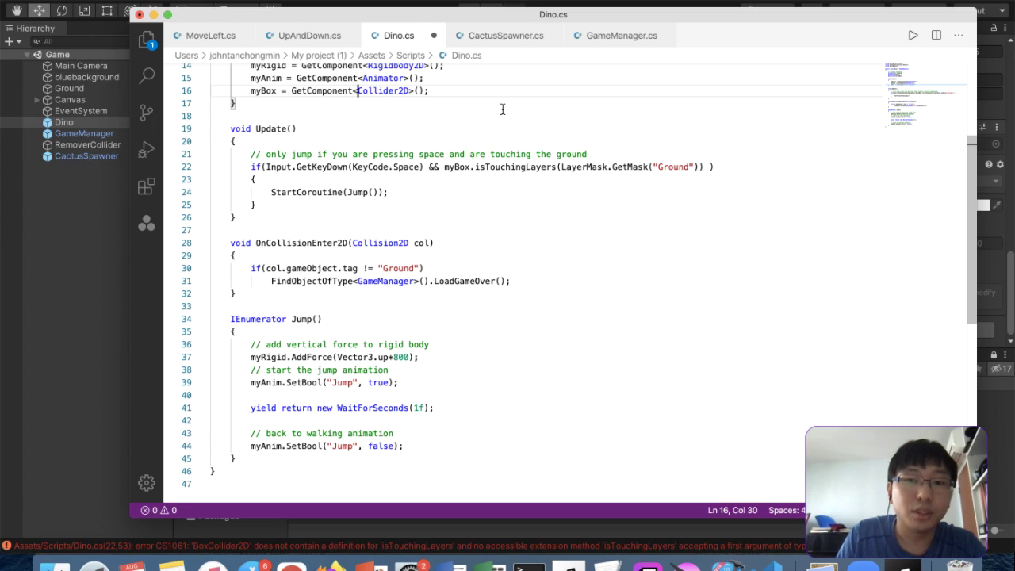
Change the myBox variable declaration to type Collider2D and save Dino.cs
scroll(399, 150, "up", 5)
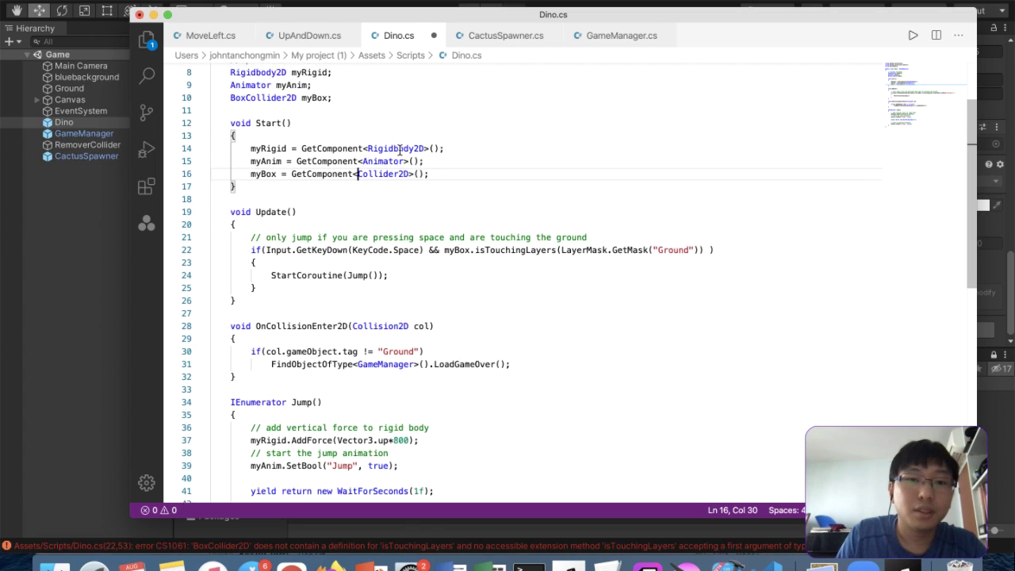
left_click(249, 117)
key("BackSpace")
key("BackSpace")
key("BackSpace")
key("ctrl+s")
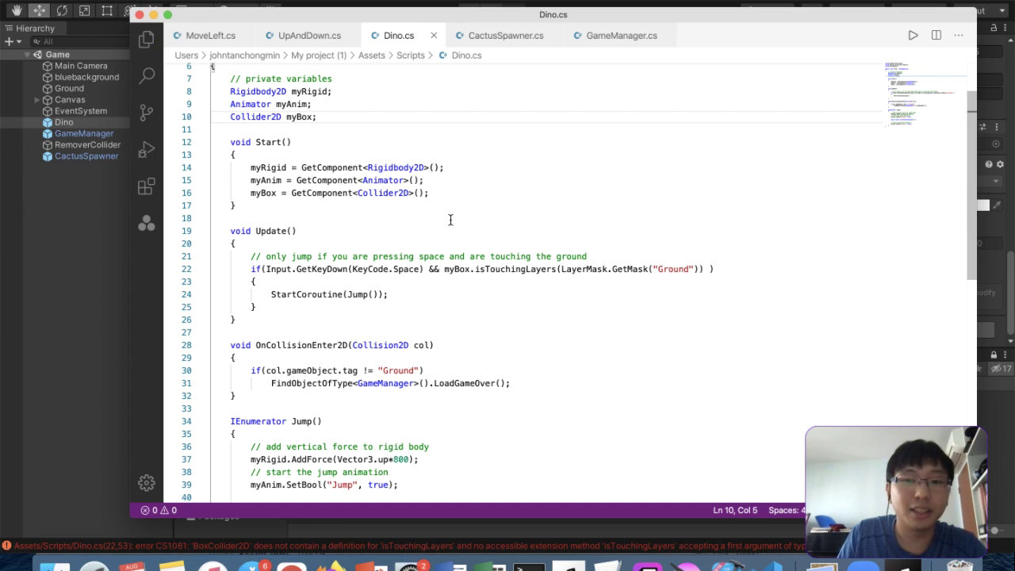
Switch to Unity, clear the console and read the recompiled Dino.cs error
key("ctrl+Up")
left_click(446, 143)
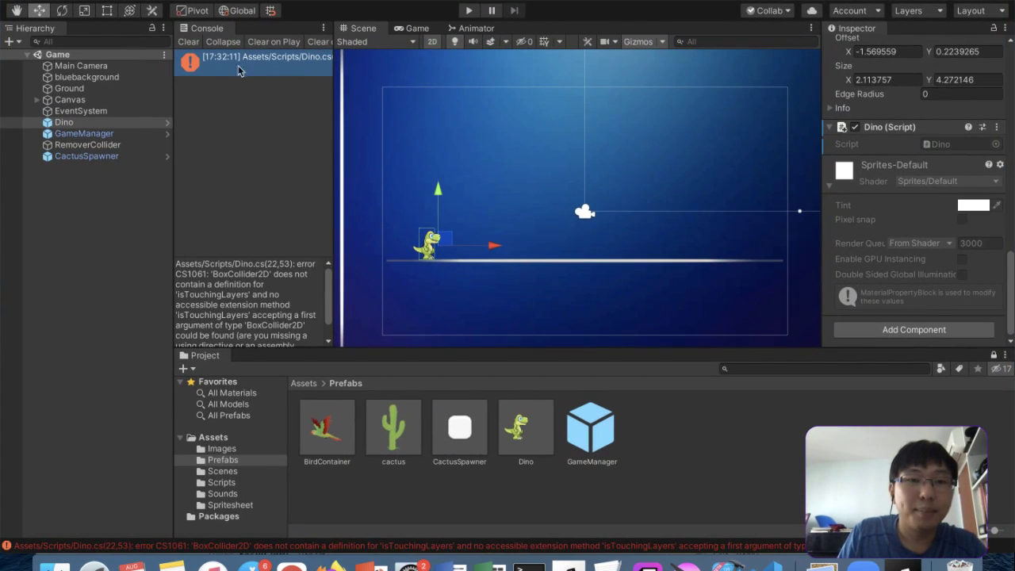
left_click(193, 49)
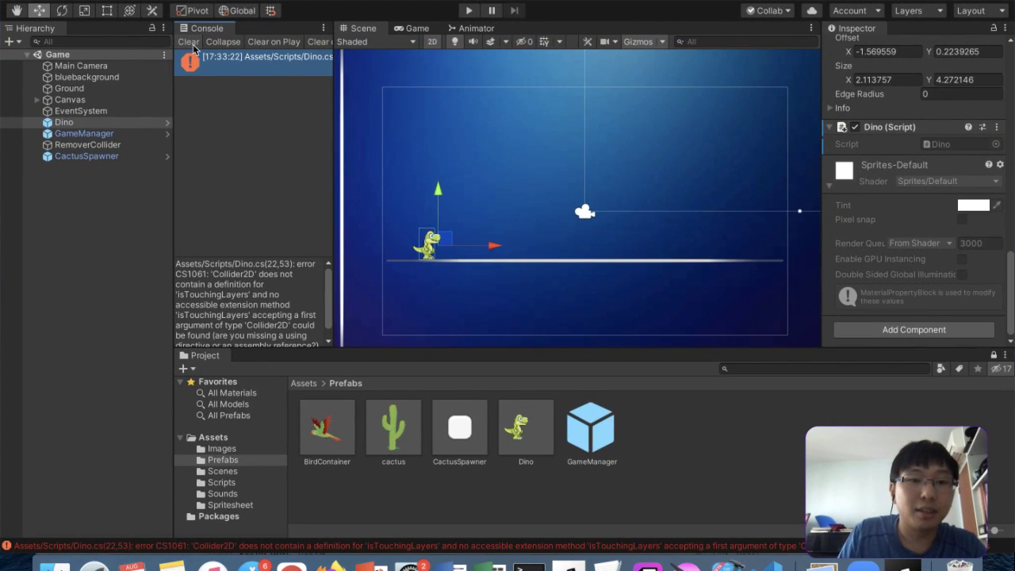
scroll(294, 339, "down", 1)
Switch to the browser and search Google for "collider2d istouchinglayers" in a new tab
key("ctrl+Up")
left_click(294, 339)
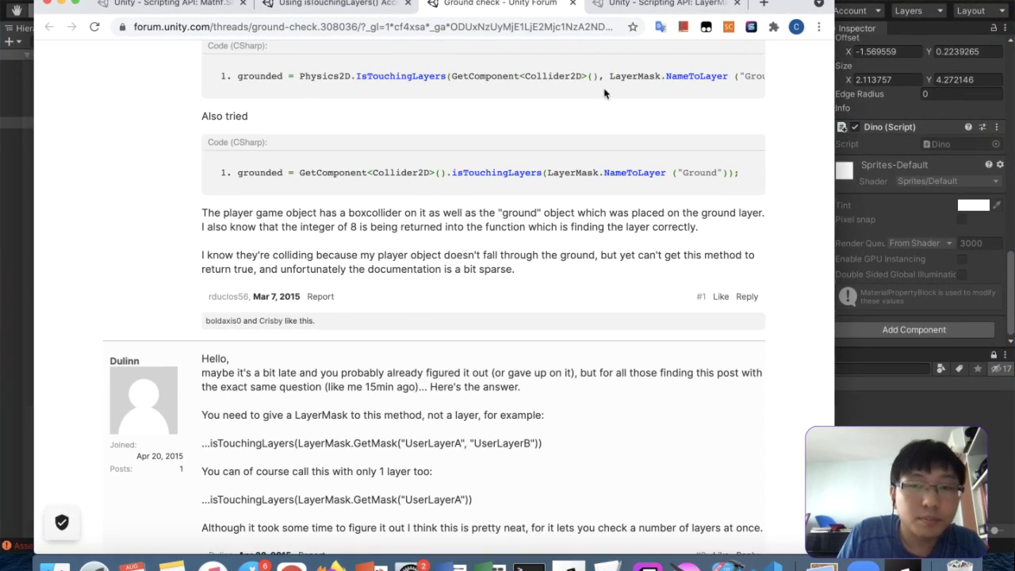
left_click(656, 4)
left_click(764, 4)
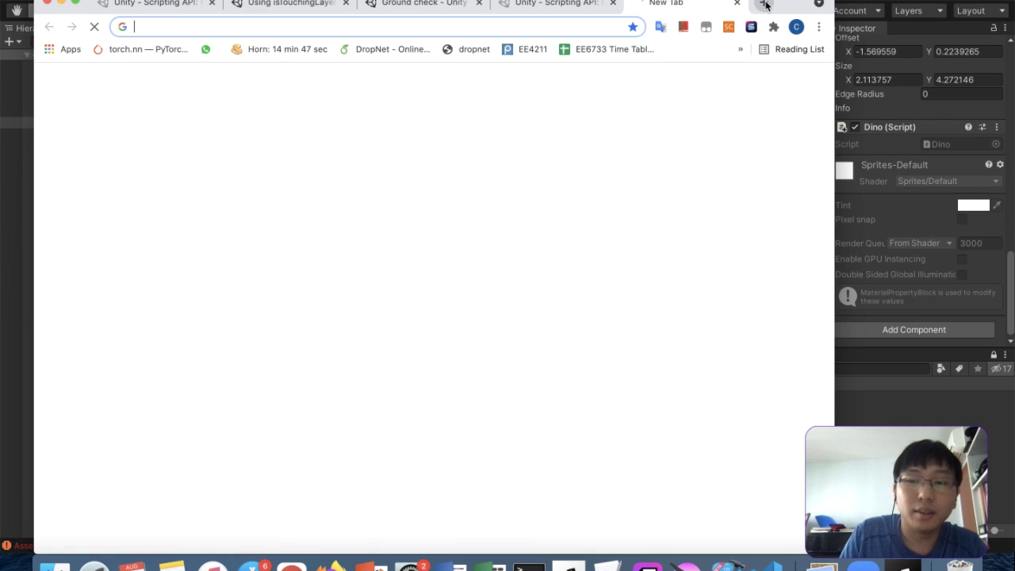
type("collider2d istouching")
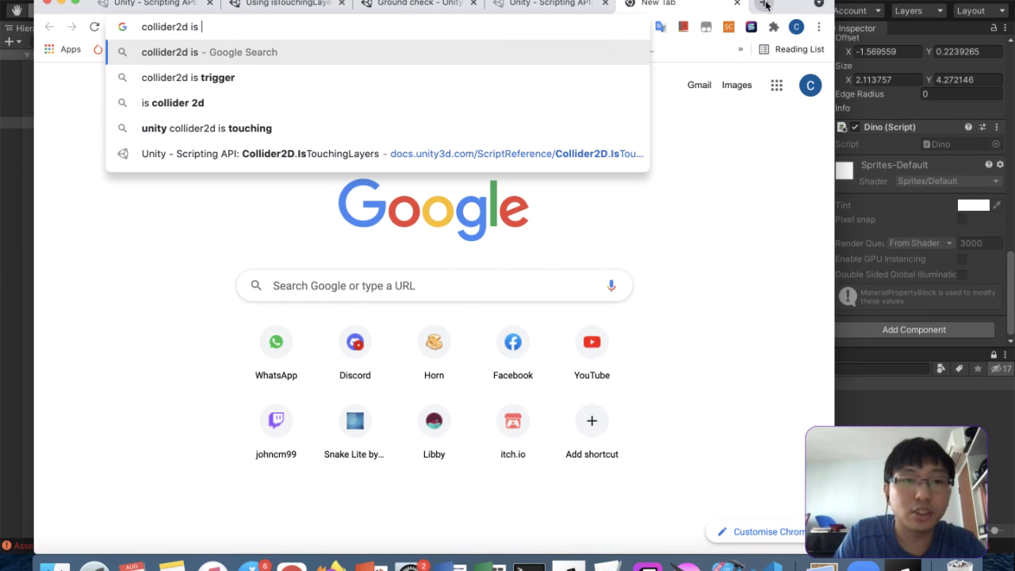
type("yers")
key("Return")
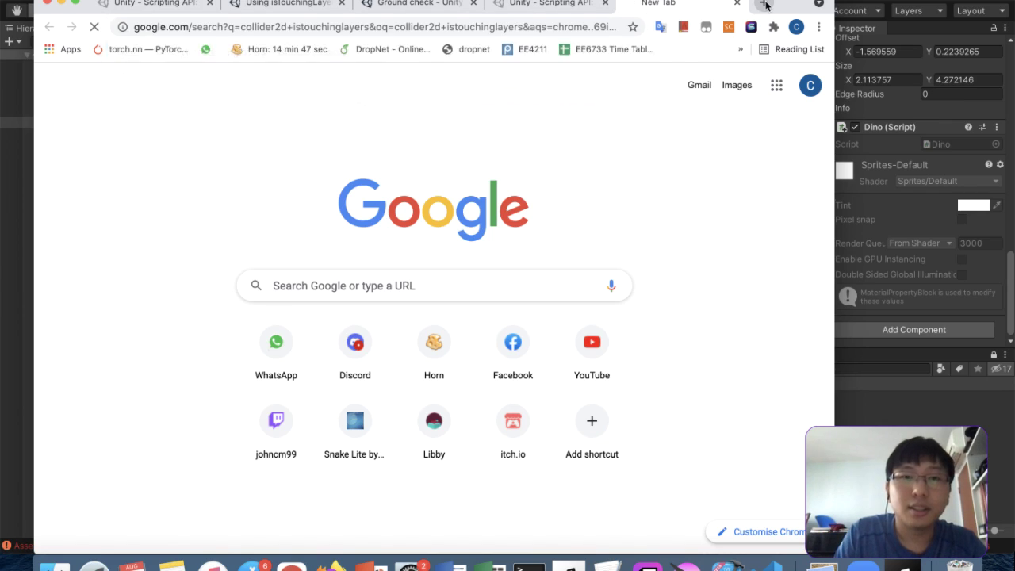
Open the "jump if IsTouchinglayers" forum thread from the search results and read the replies about the ground check
scroll(394, 315, "down", 3)
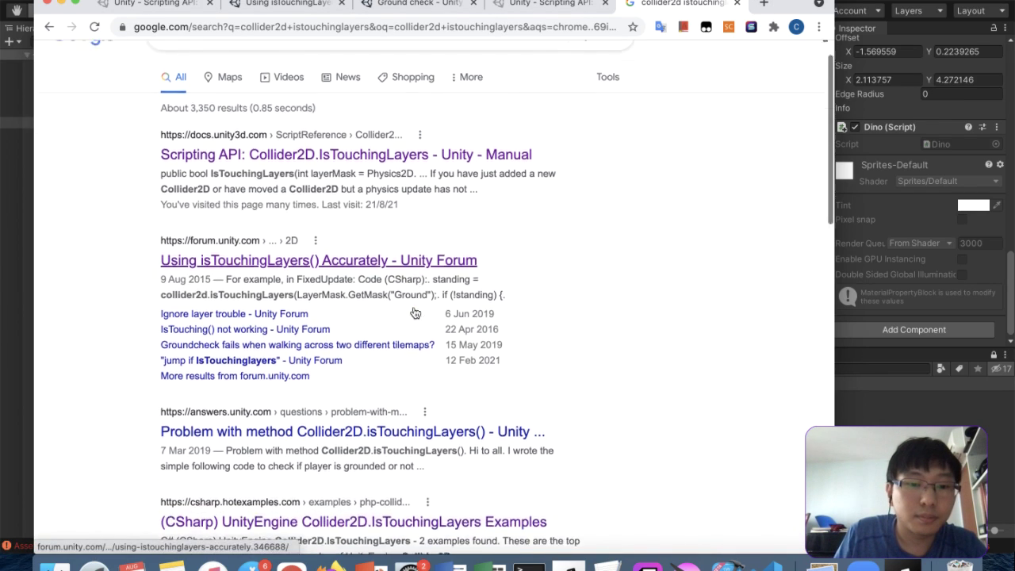
left_click(285, 284)
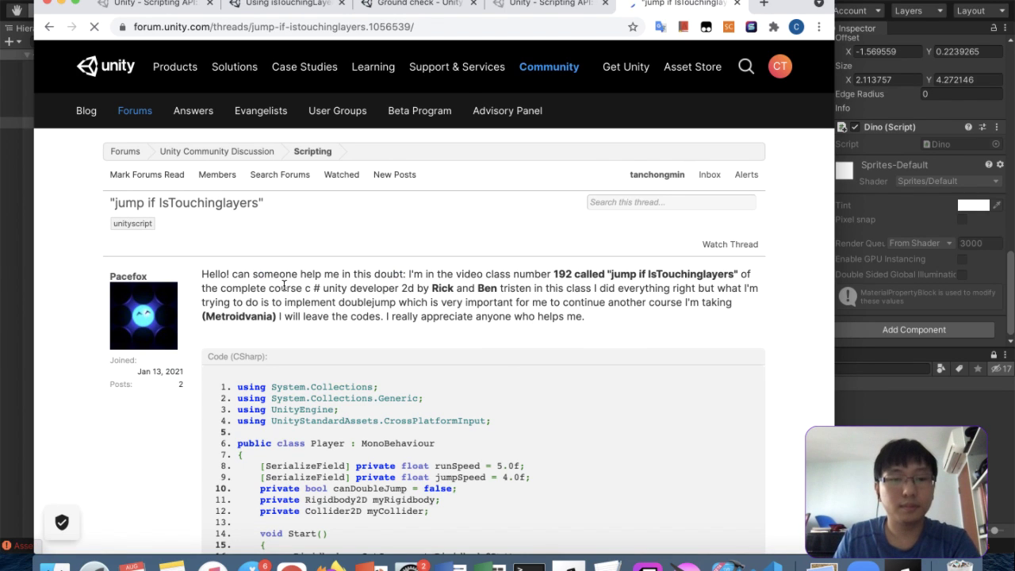
scroll(528, 356, "down", 5)
scroll(528, 356, "down", 10)
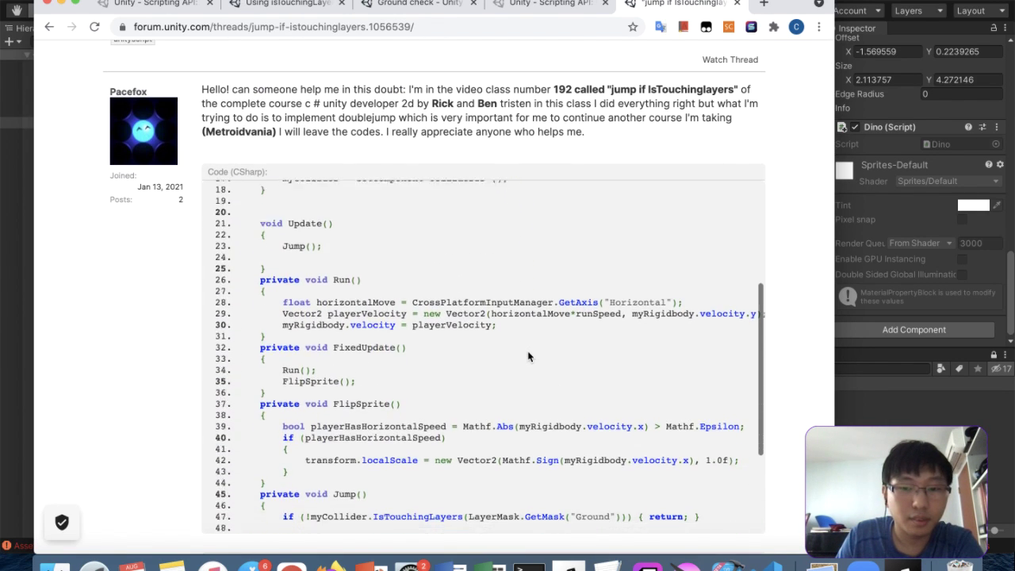
scroll(529, 357, "down", 5)
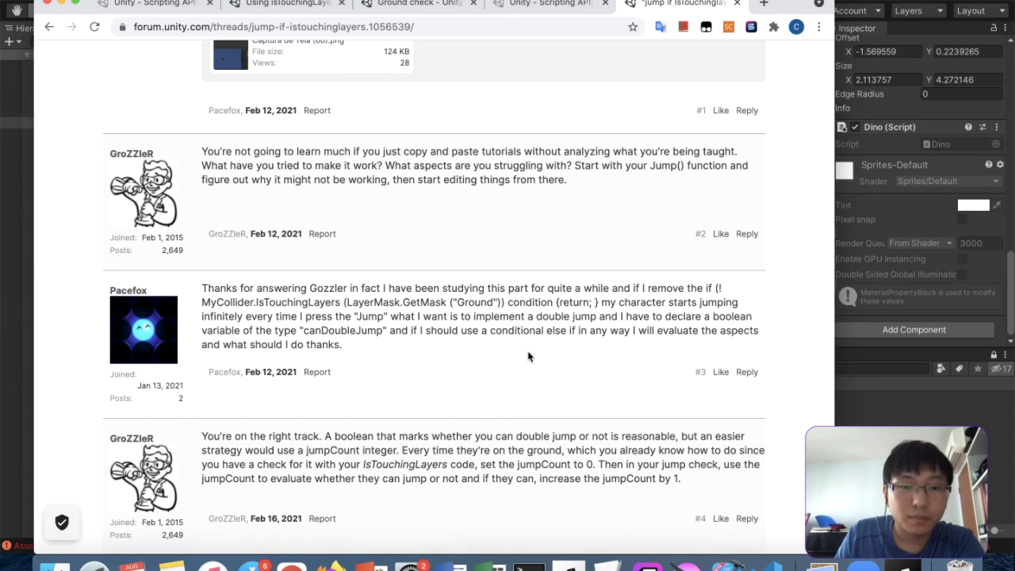
scroll(528, 357, "down", 2)
double_click(252, 242)
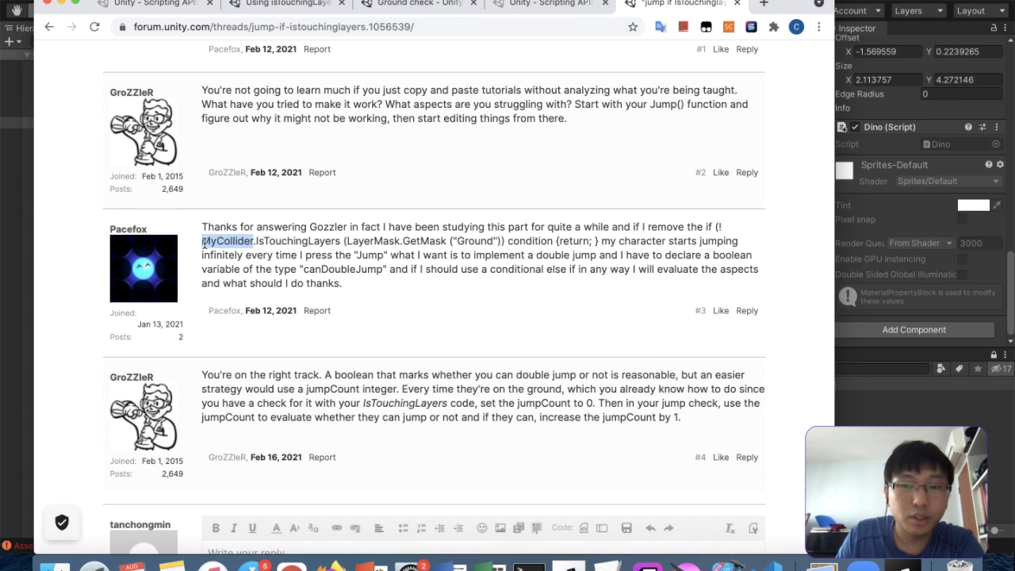
scroll(672, 296, "down", 5)
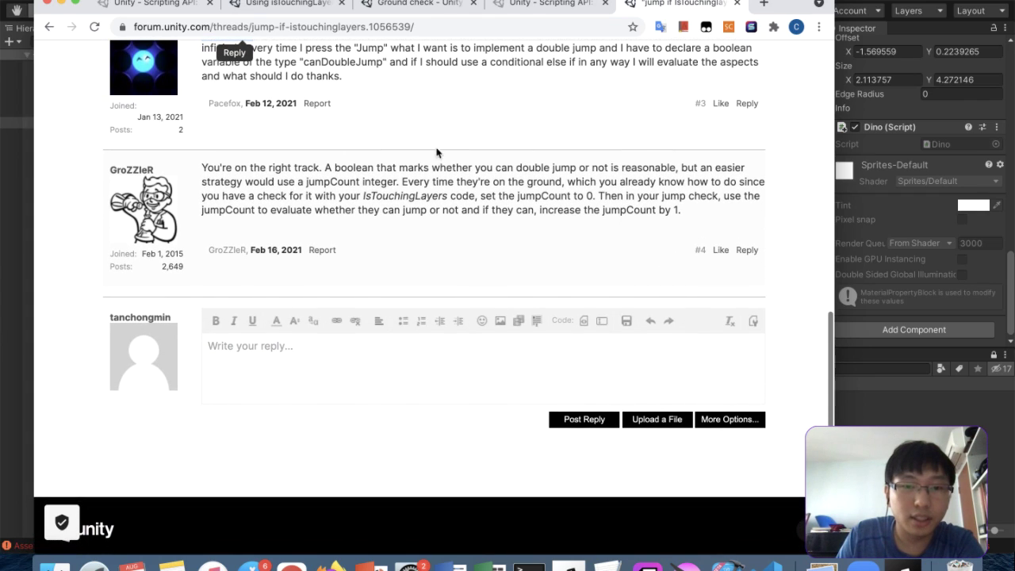
scroll(500, 214, "up", 1)
left_click(602, 231)
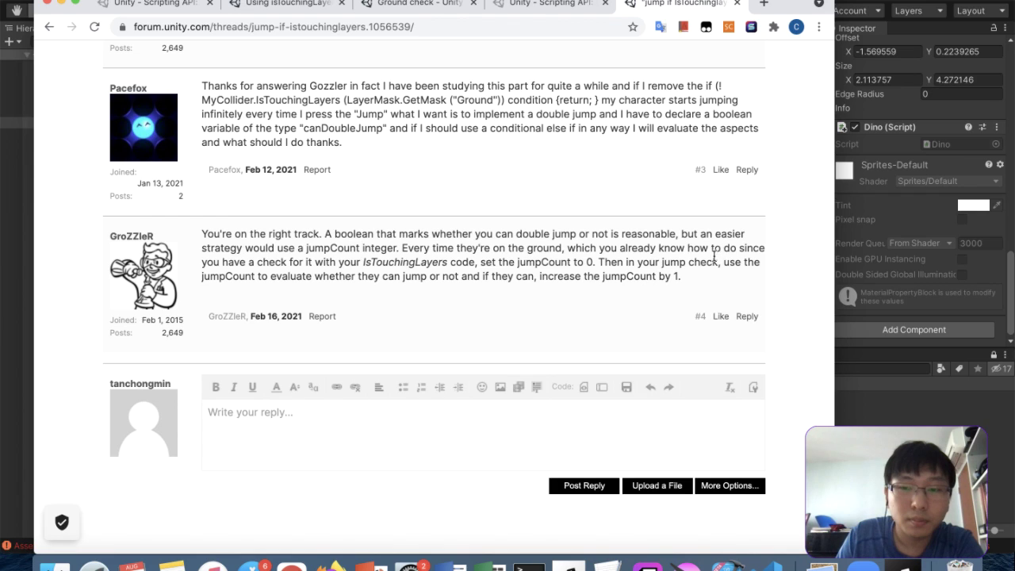
Examine the thread's sample code for how myCollider is declared, assigned in Start and used in Jump
scroll(685, 289, "up", 10)
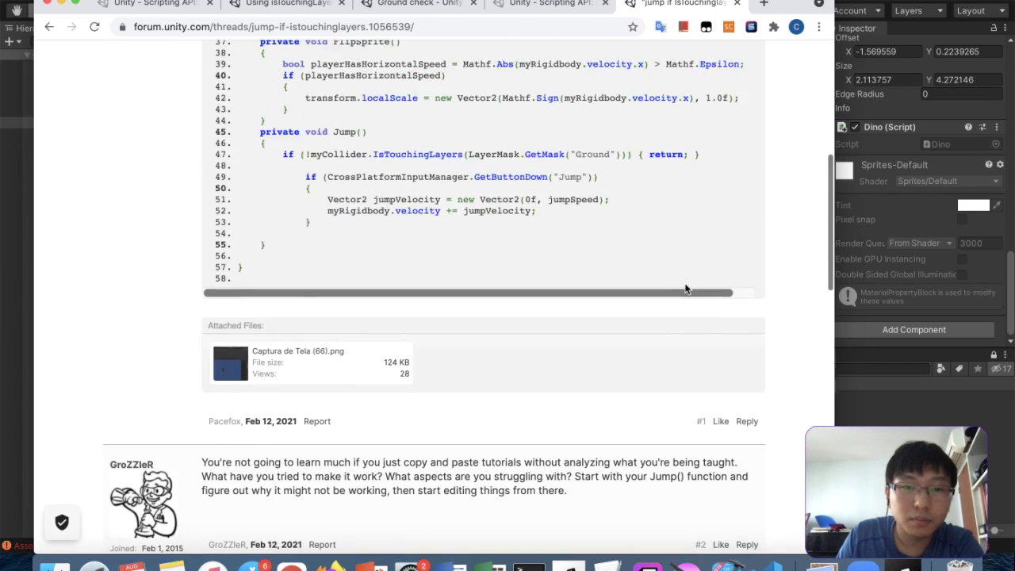
scroll(158, 249, "up", 3)
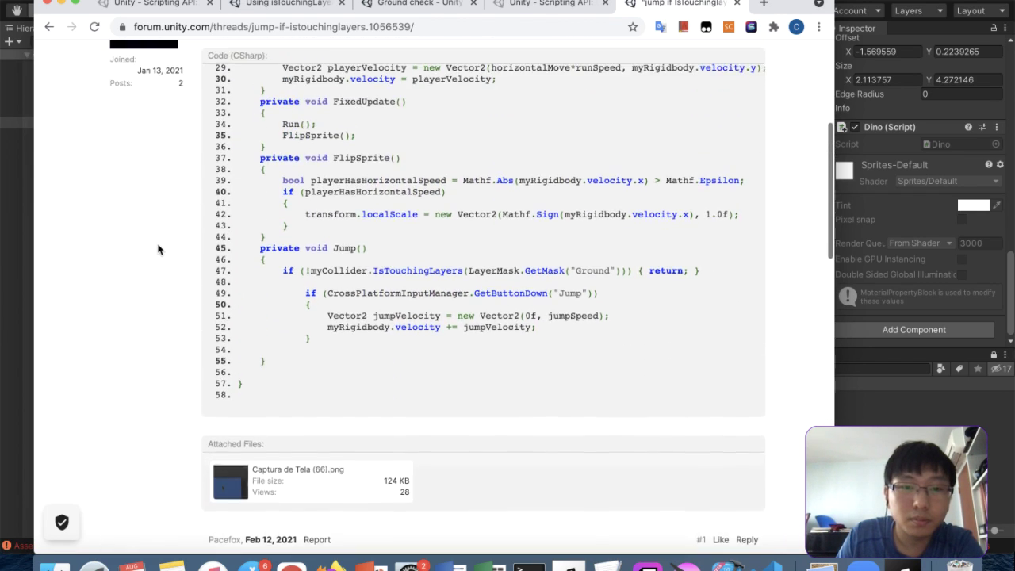
scroll(374, 333, "up", 4)
scroll(380, 321, "up", 2)
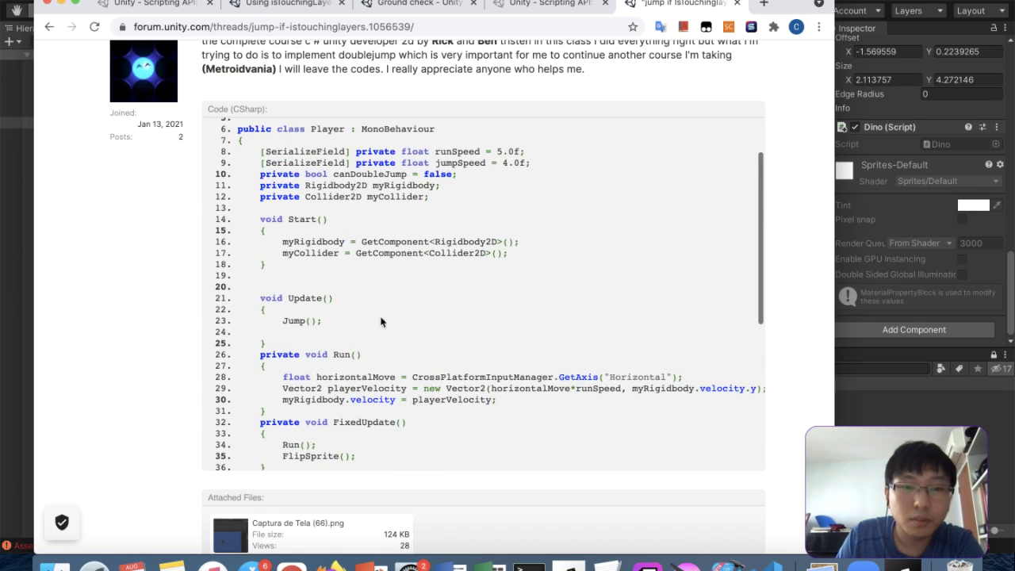
left_click_drag(357, 252, 512, 254)
left_click_drag(306, 196, 442, 201)
left_click(543, 219)
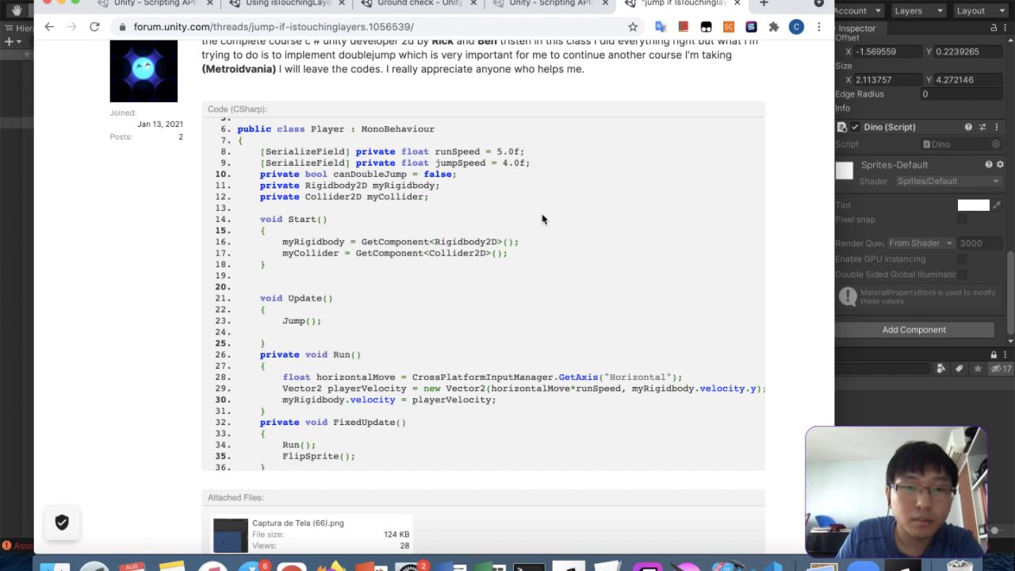
Compare Dino.cs with the thread's Jump code and correct the method name in the jump condition to IsTouchingLayers
key("ctrl+Up")
left_click(775, 407)
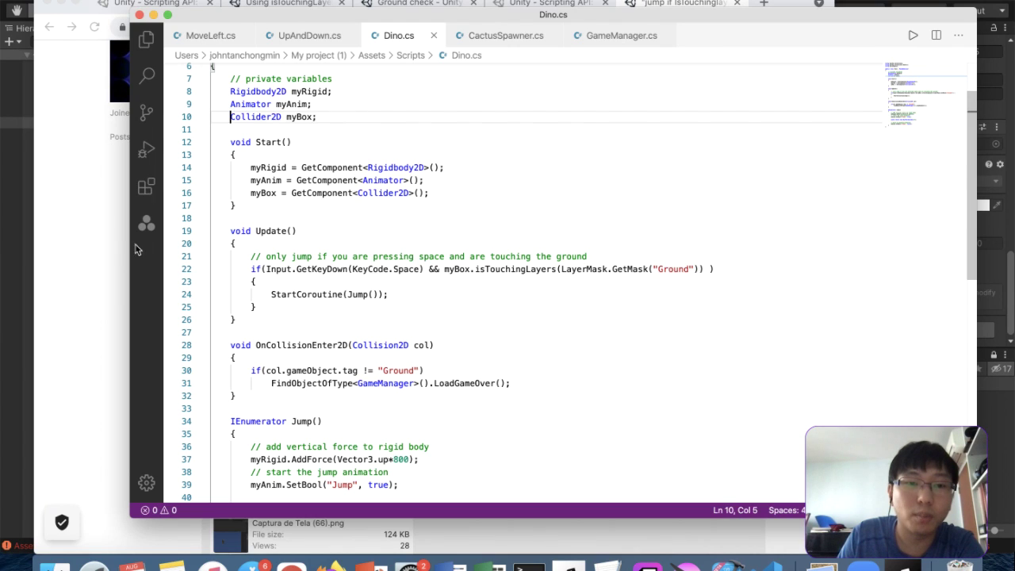
key("super+Tab")
scroll(483, 268, "down", 5)
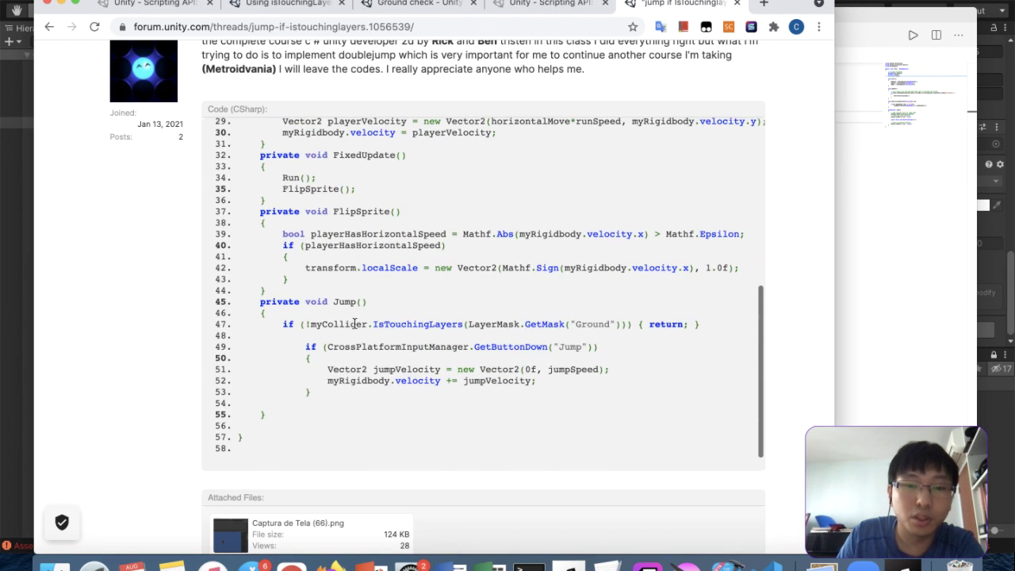
left_click(846, 273)
key("BackSpace")
type("I")
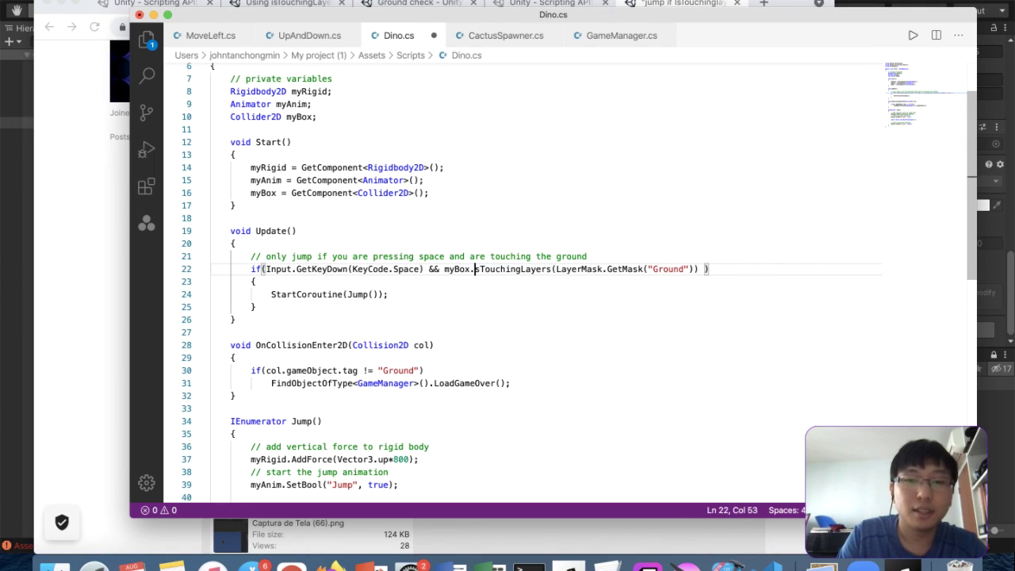
Switch to Unity and run the game with the recompiled Dino script
left_click(97, 339)
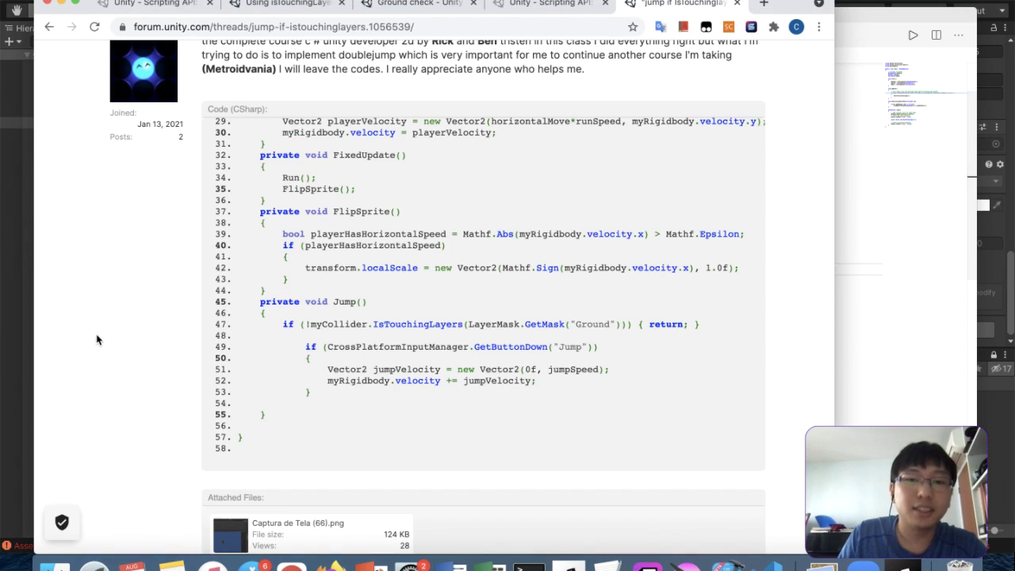
key("ctrl+Up")
left_click(412, 249)
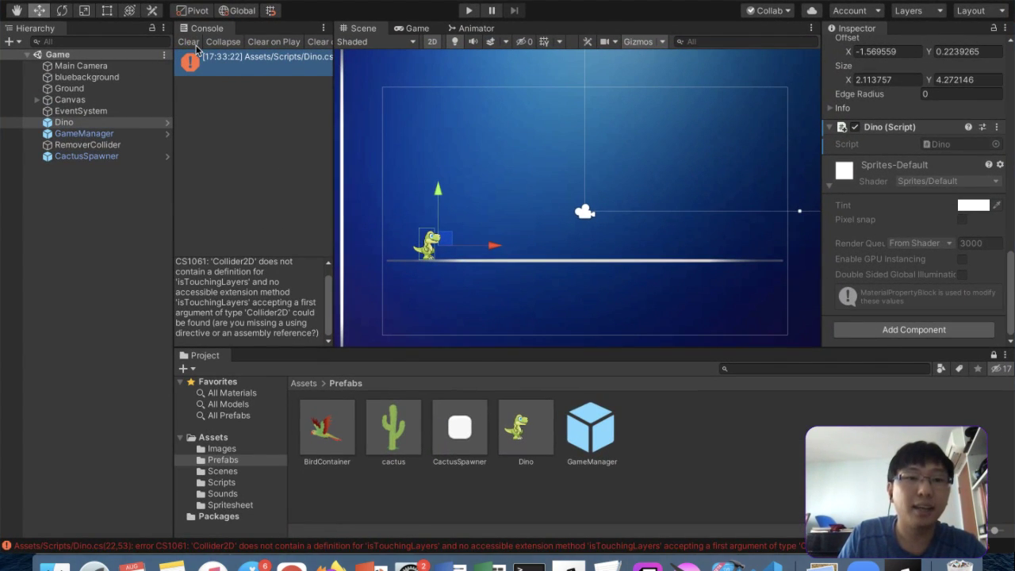
left_click(469, 11)
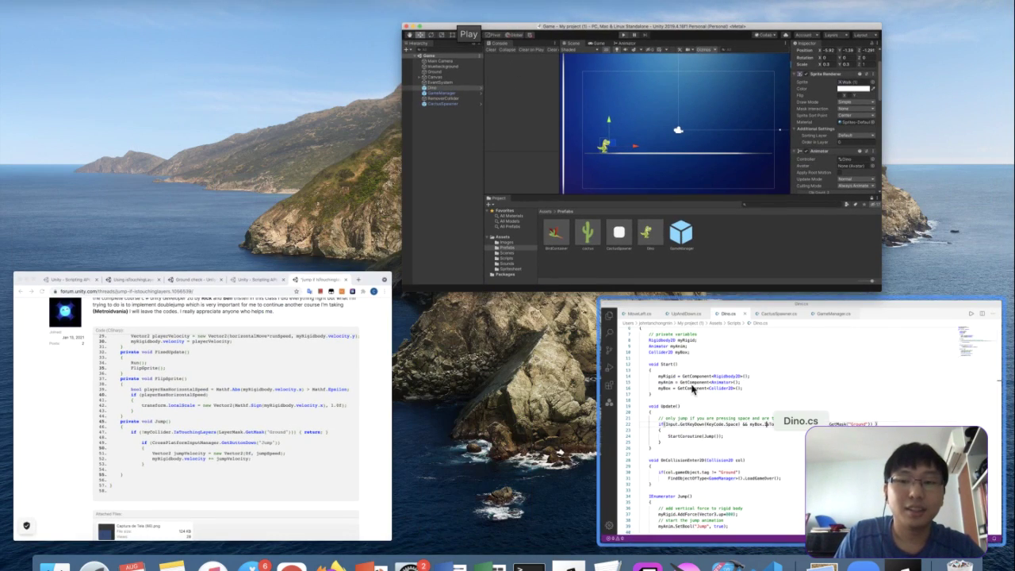
Review the LayerMask.GetMask("Ground") argument in Dino.cs's jump condition and check it against the Unity scene objects
left_click(692, 387)
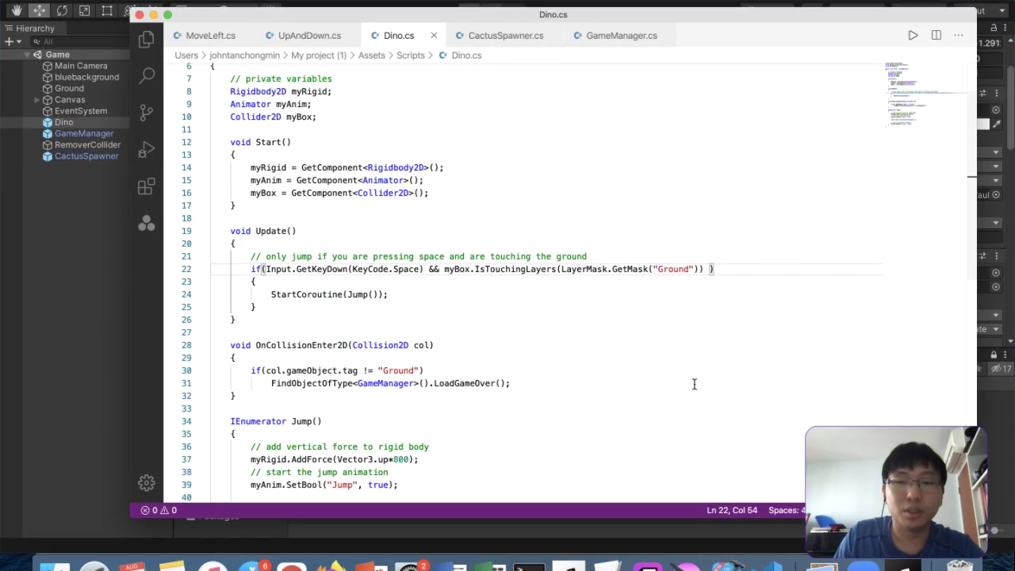
left_click_drag(562, 270, 700, 268)
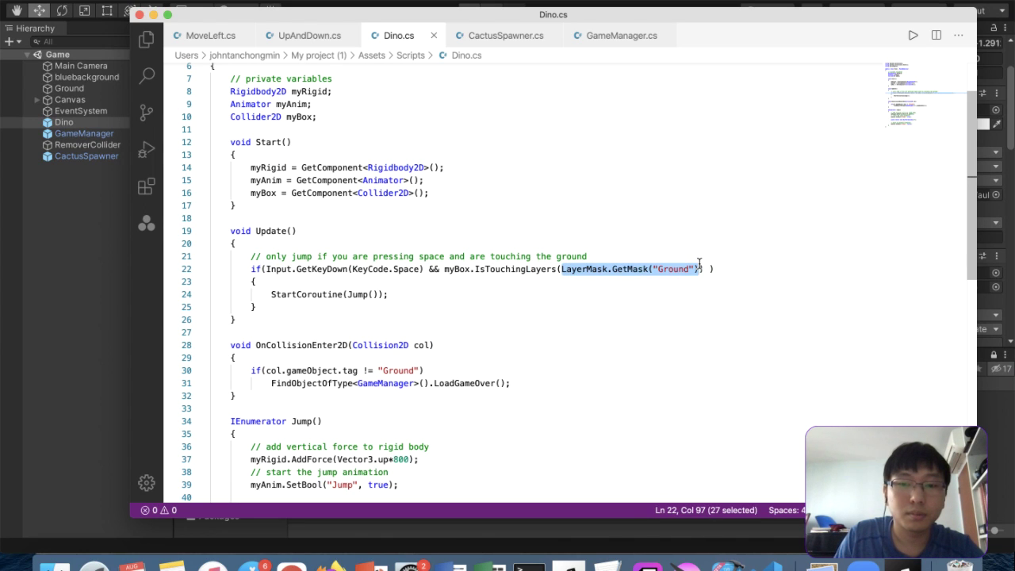
key("ctrl+Up")
left_click(697, 268)
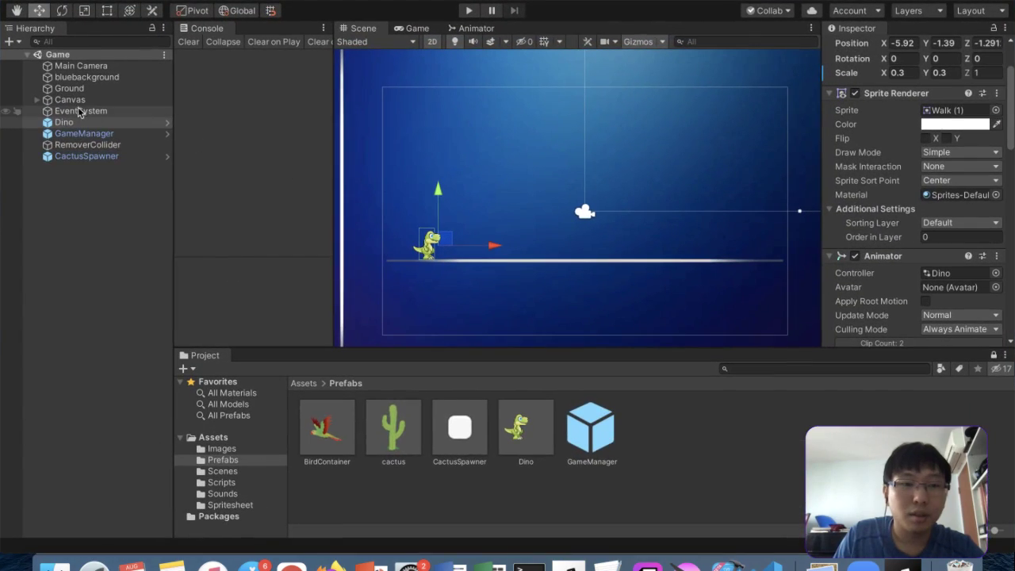
key("ctrl+Up")
left_click(759, 483)
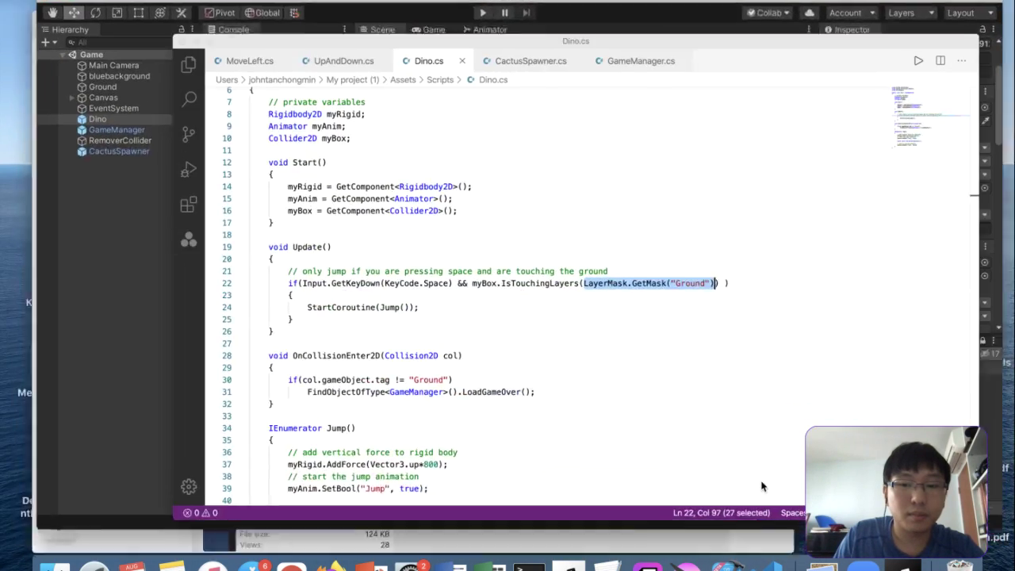
left_click(432, 245)
key("Return")
type("if(")
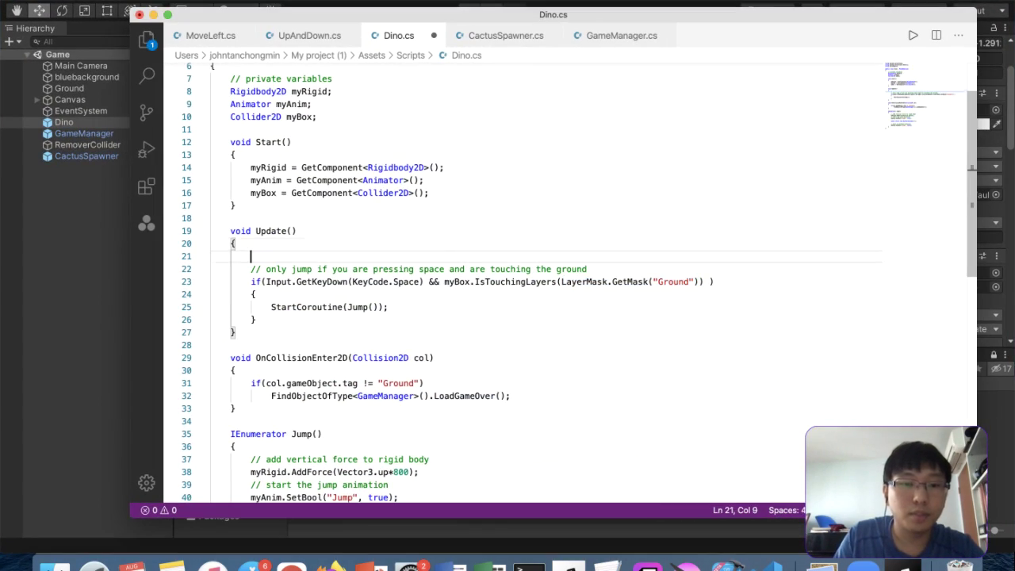
key("BackSpace")
key("BackSpace")
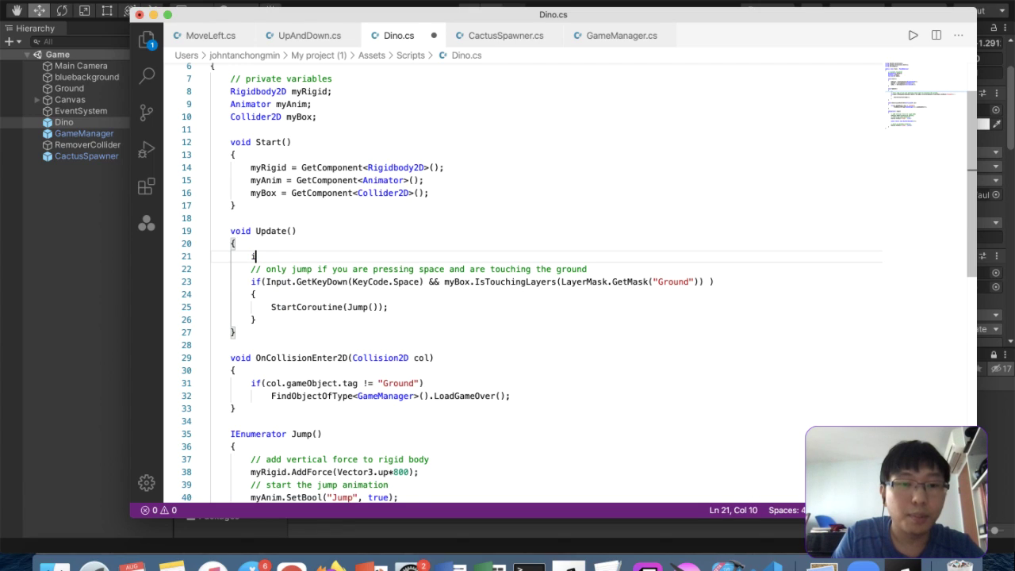
Change both the myBox declaration and its GetComponent type in Start to BoxCollider2D, and save Dino.cs
left_click(231, 117)
type("Box")
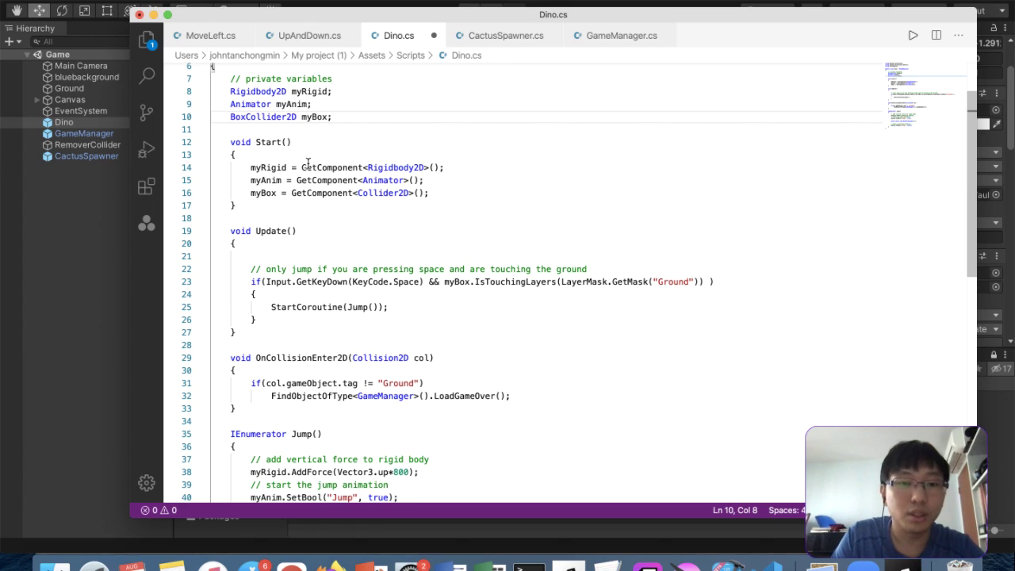
left_click(355, 194)
type("Box")
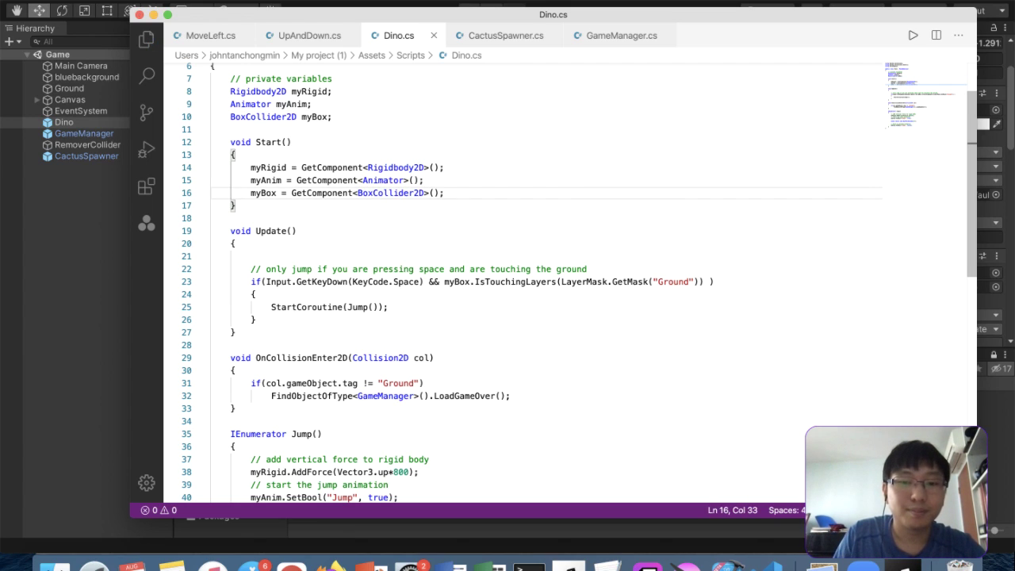
Switch to Unity, play-test the game and inspect the Dino object's components while it runs
left_click(123, 342)
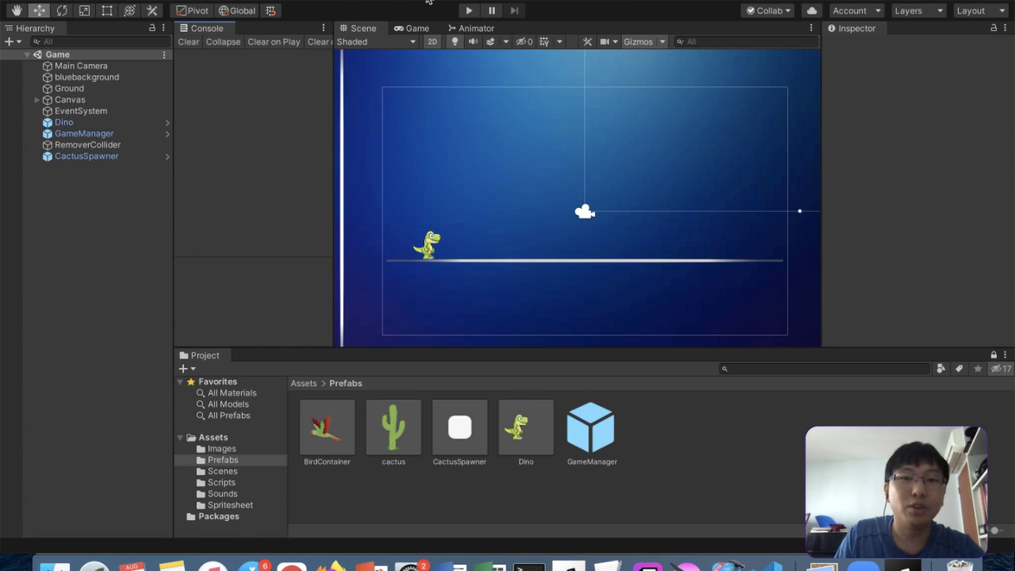
left_click(471, 11)
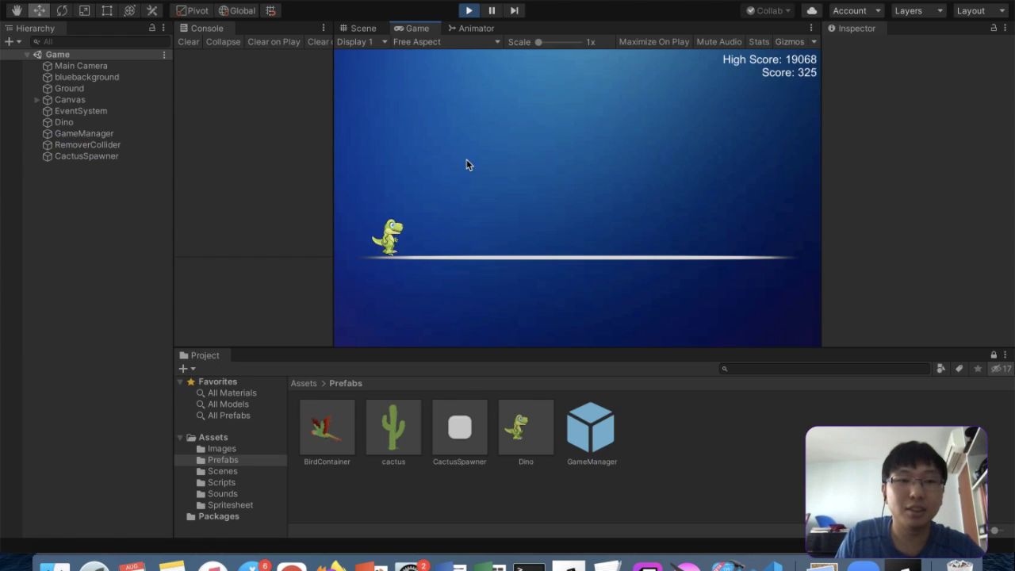
left_click(76, 122)
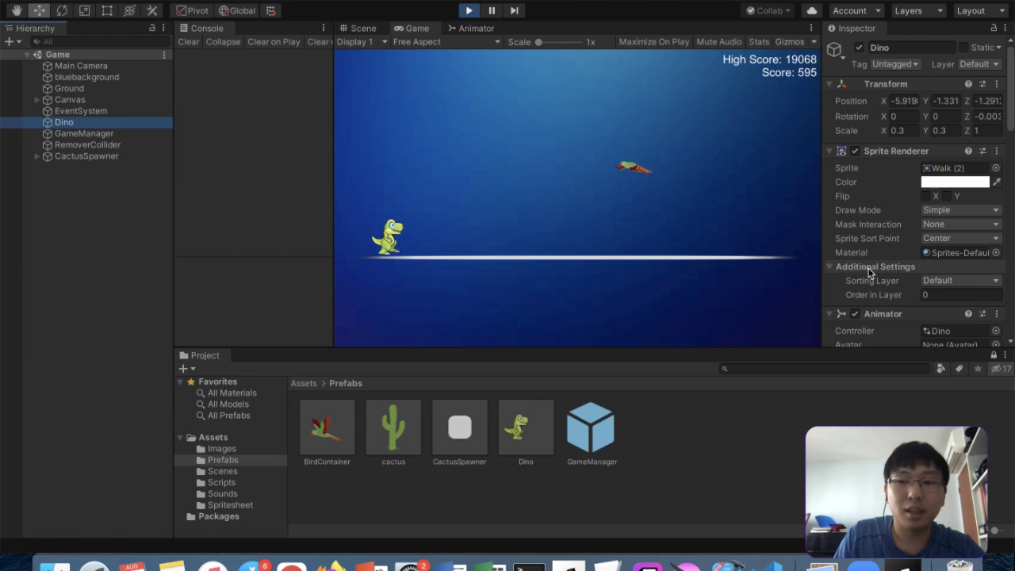
scroll(865, 273, "down", 10)
left_click(532, 241)
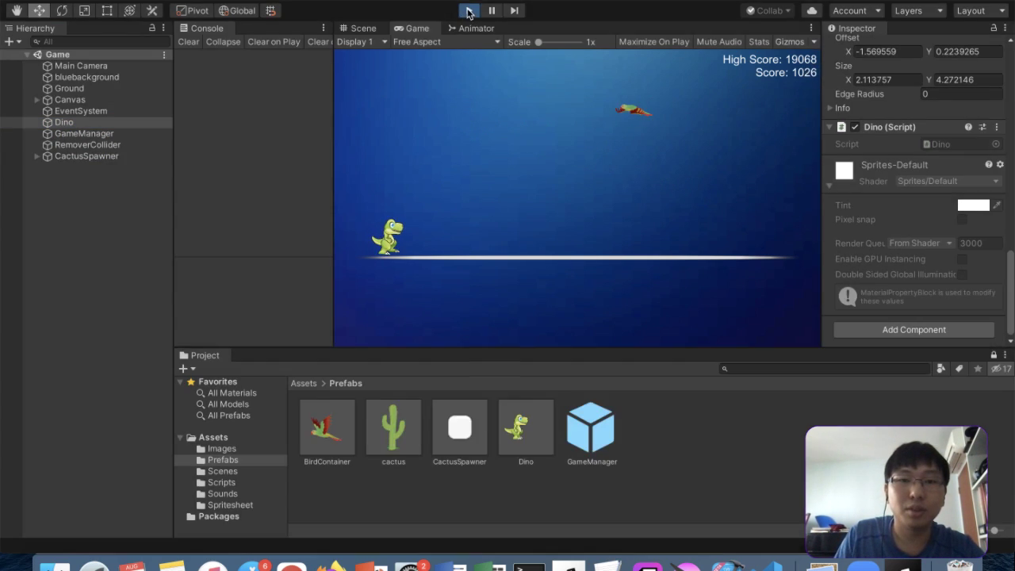
Switch back to Dino.cs and review the myBox.IsTouchingLayers(LayerMask.GetMask("Ground")) part of the jump condition
key("ctrl+Up")
left_click(689, 300)
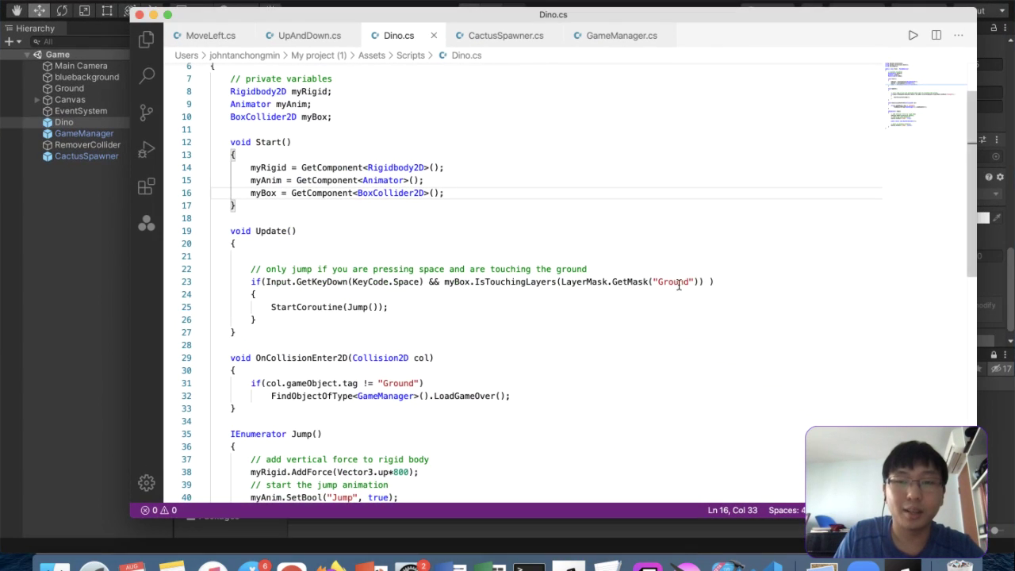
left_click_drag(449, 281, 704, 276)
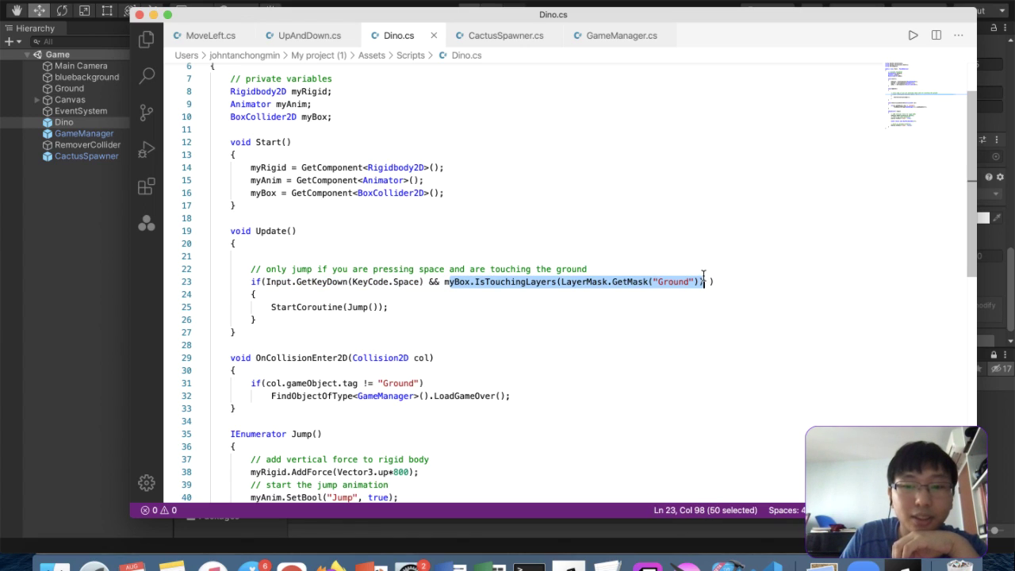
left_click(703, 278)
Switch to Unity and, from the Ground object's layer settings, name User Layer 8 "Ground"
left_click(11, 313)
left_click(80, 156)
left_click(91, 134)
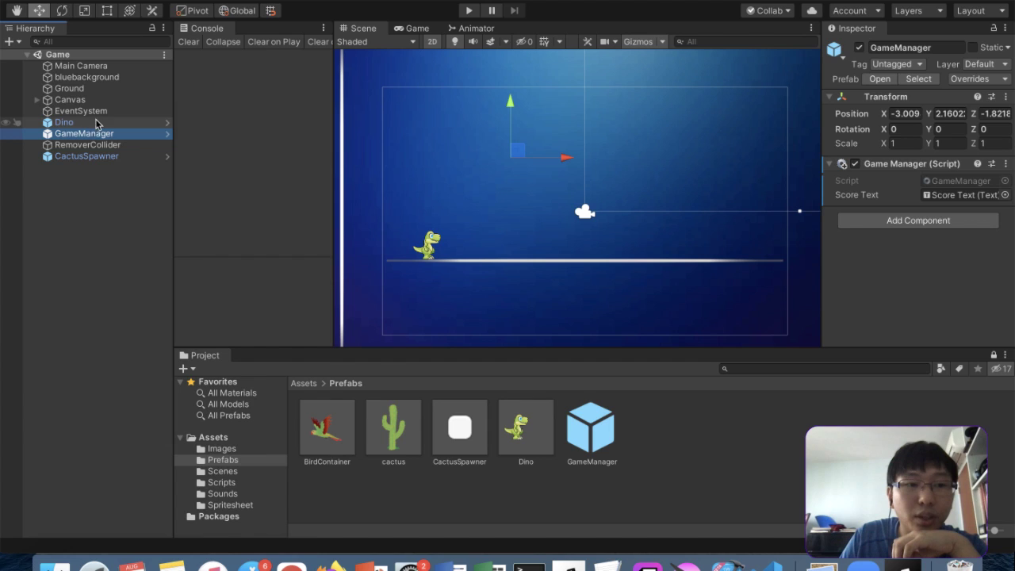
left_click(105, 89)
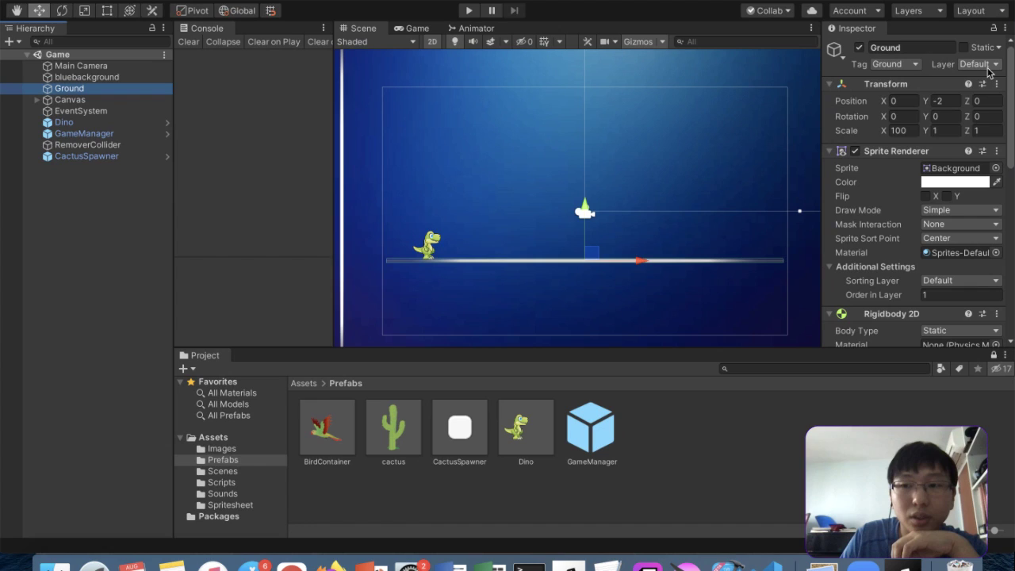
left_click(987, 67)
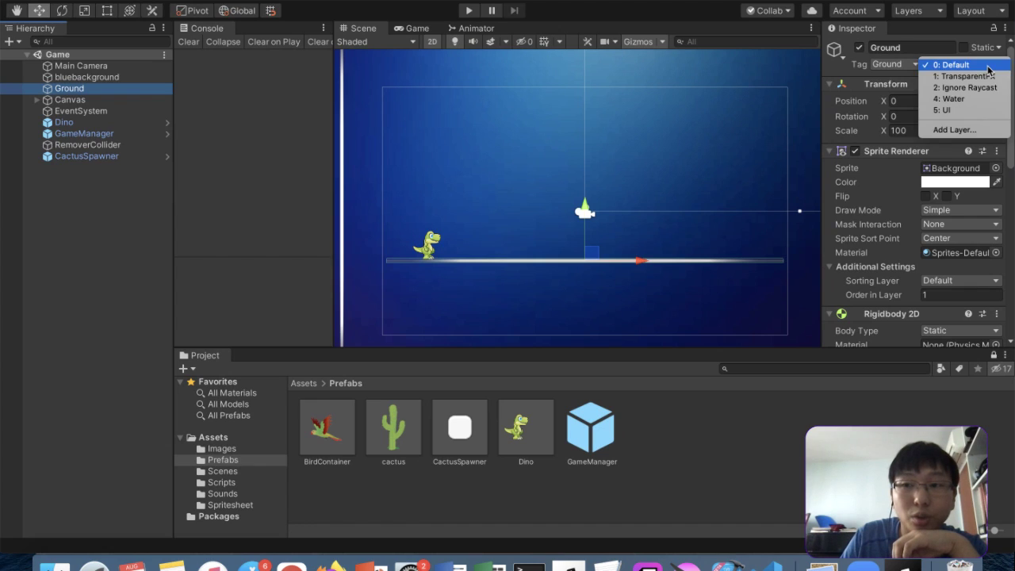
left_click(964, 130)
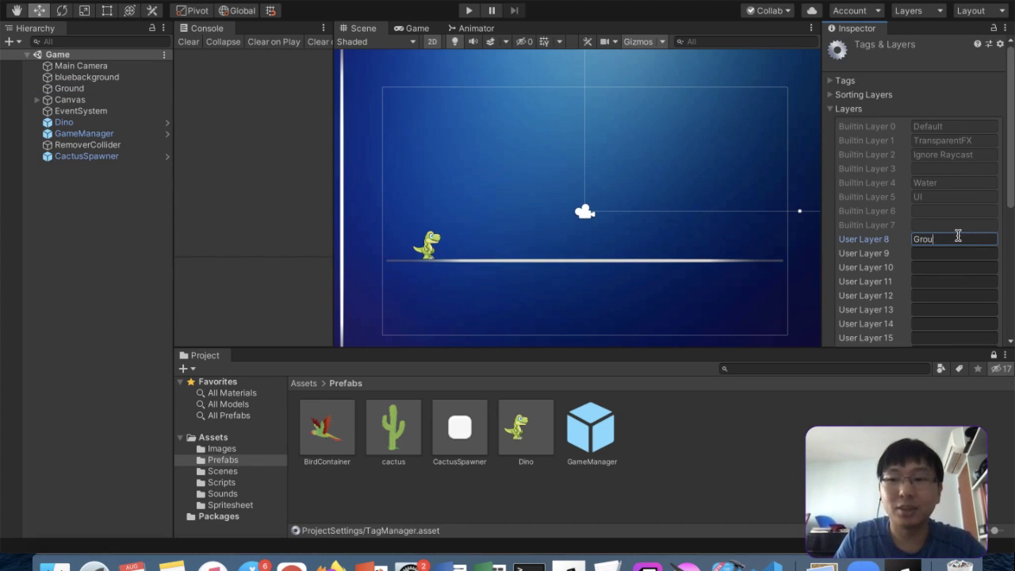
scroll(956, 233, "down", 5)
scroll(956, 233, "up", 5)
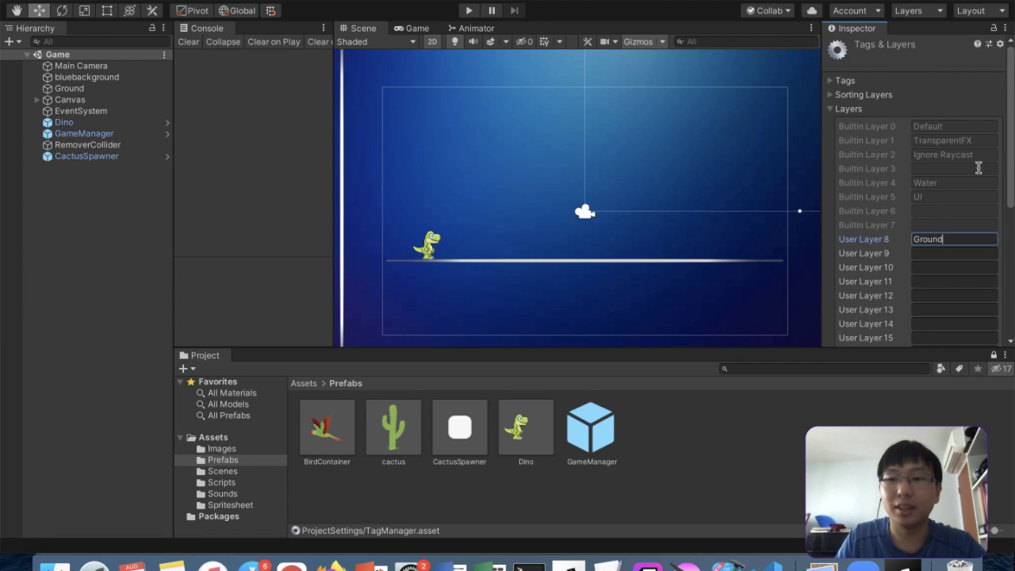
left_click(951, 111)
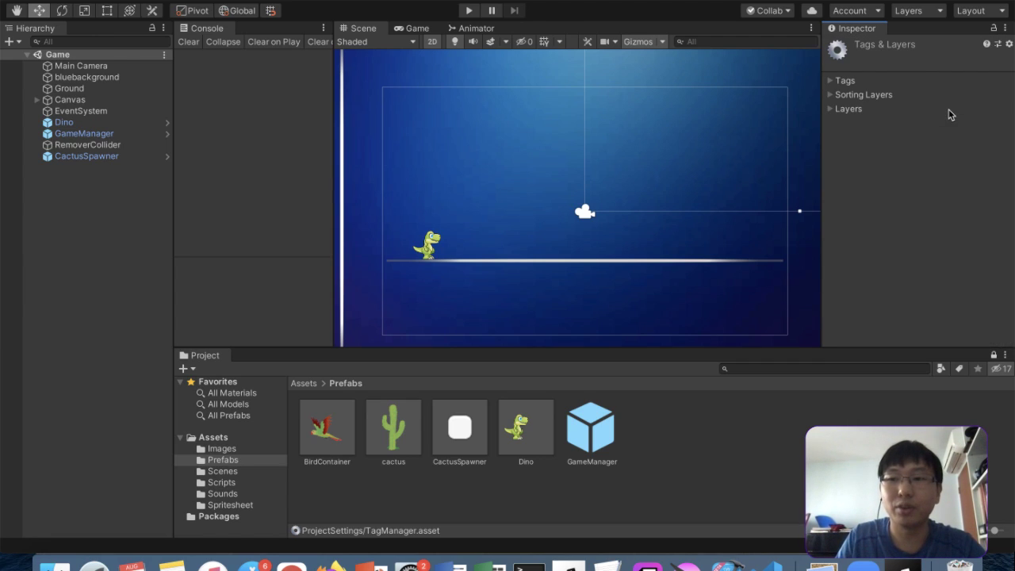
Assign the Ground layer to the Ground object
left_click(119, 88)
left_click(987, 65)
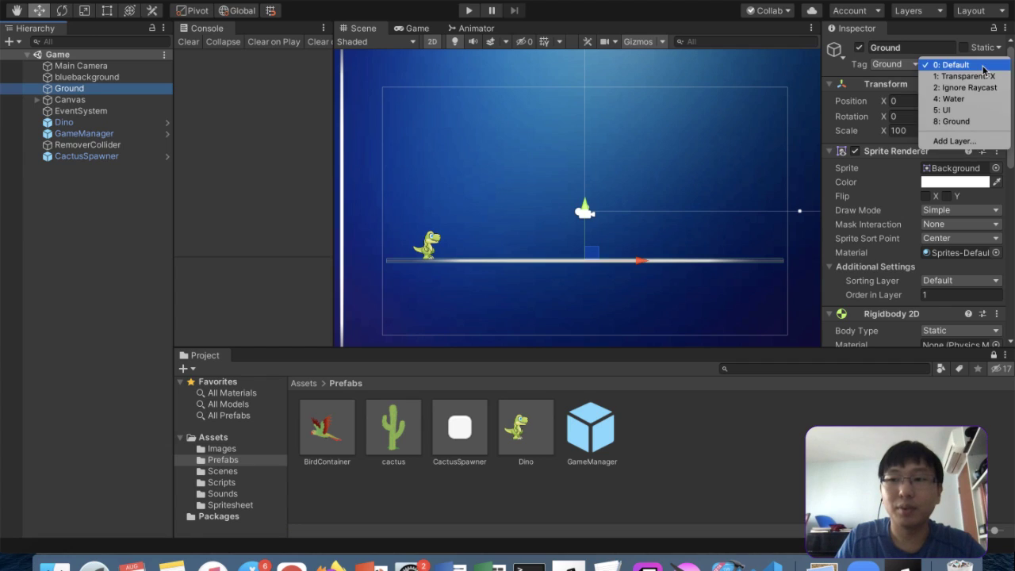
left_click(976, 121)
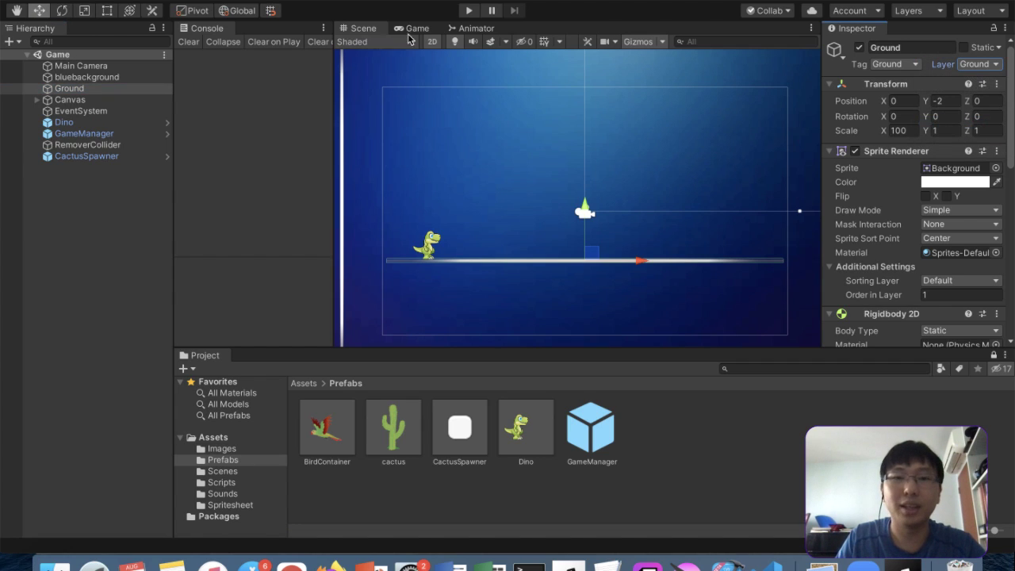
Play-test the game, making the dinosaur jump repeatedly from the ground and in mid-air, and stop the run
left_click(470, 10)
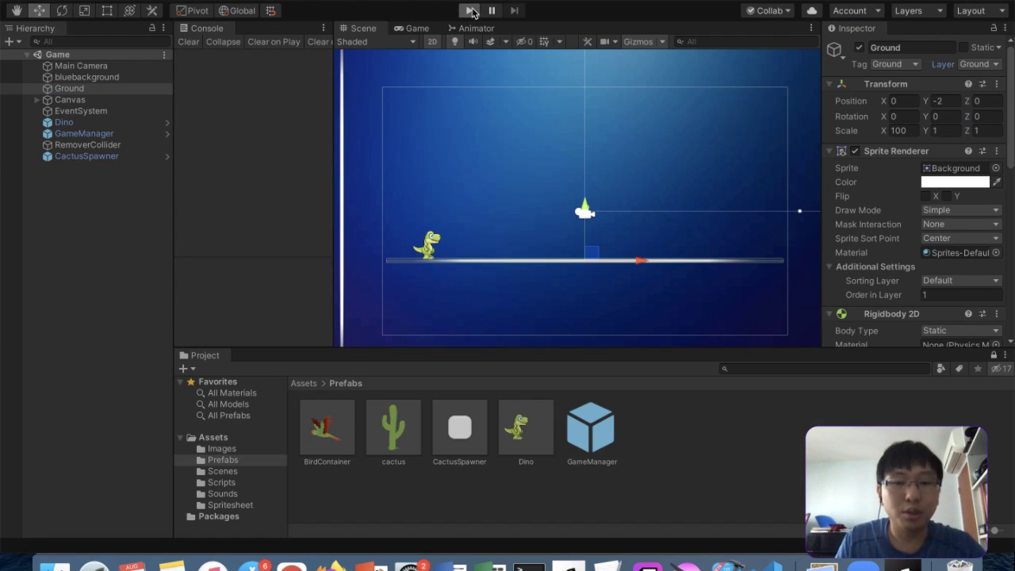
key("space")
key("space")
key("space")
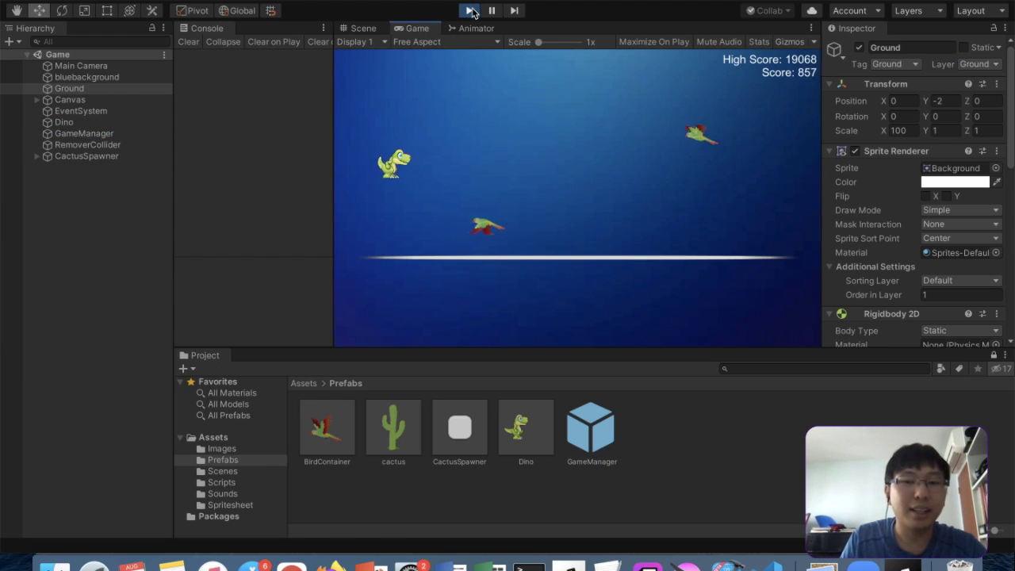
key("space")
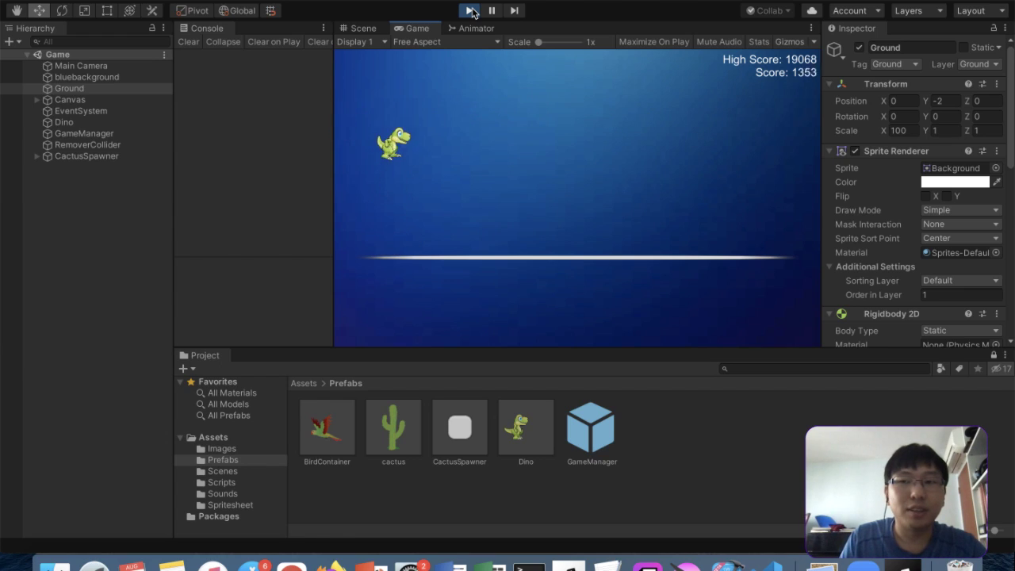
key("space")
key("space")
key("space")
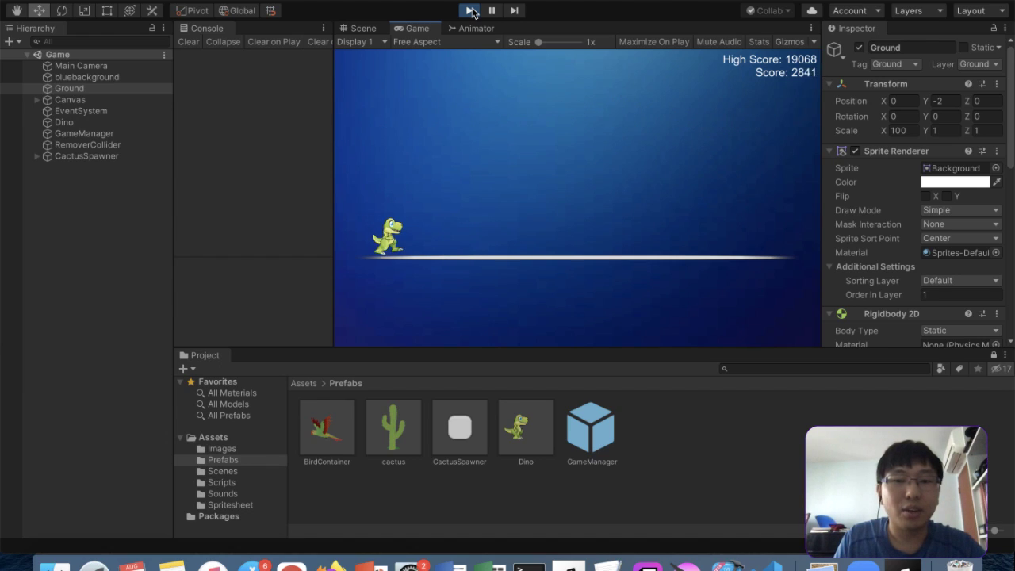
key("space")
key("space")
key("space")
key("space")
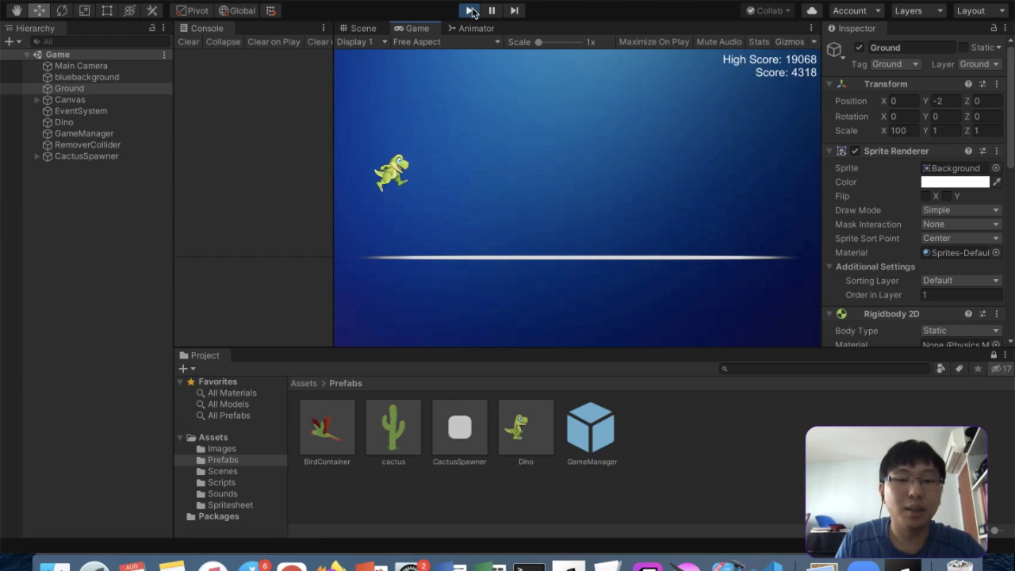
key("space")
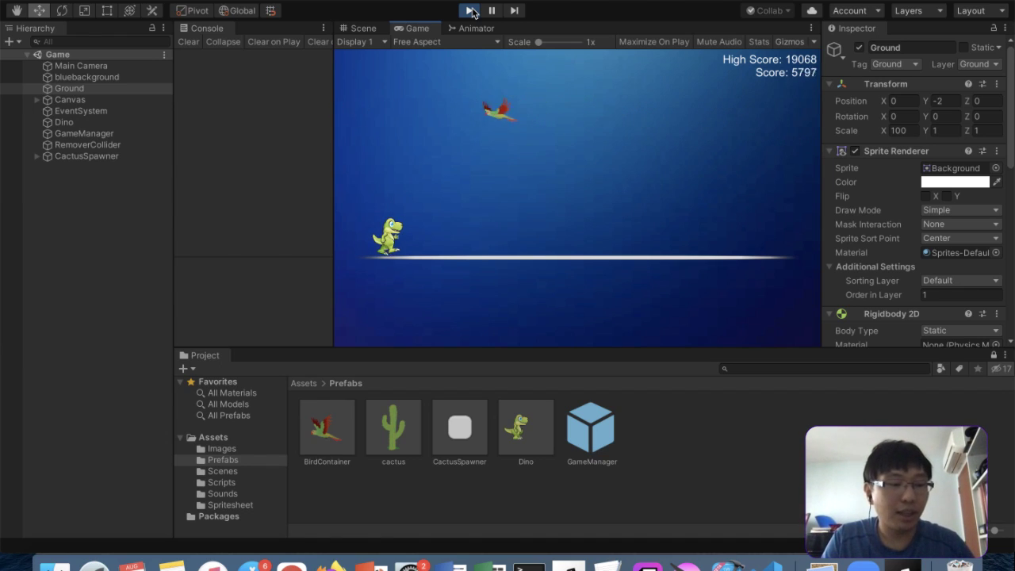
key("space")
key("space")
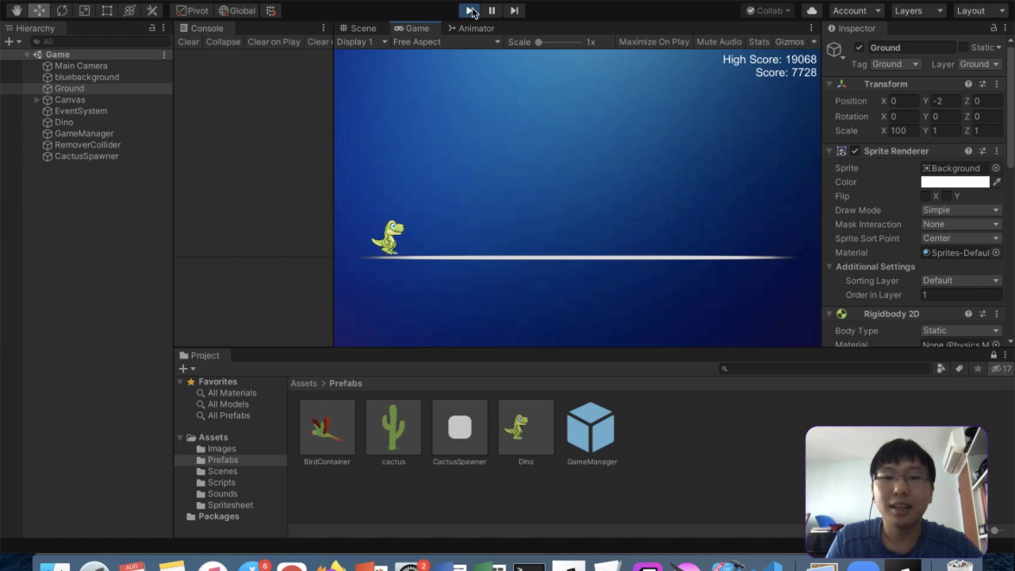
key("space")
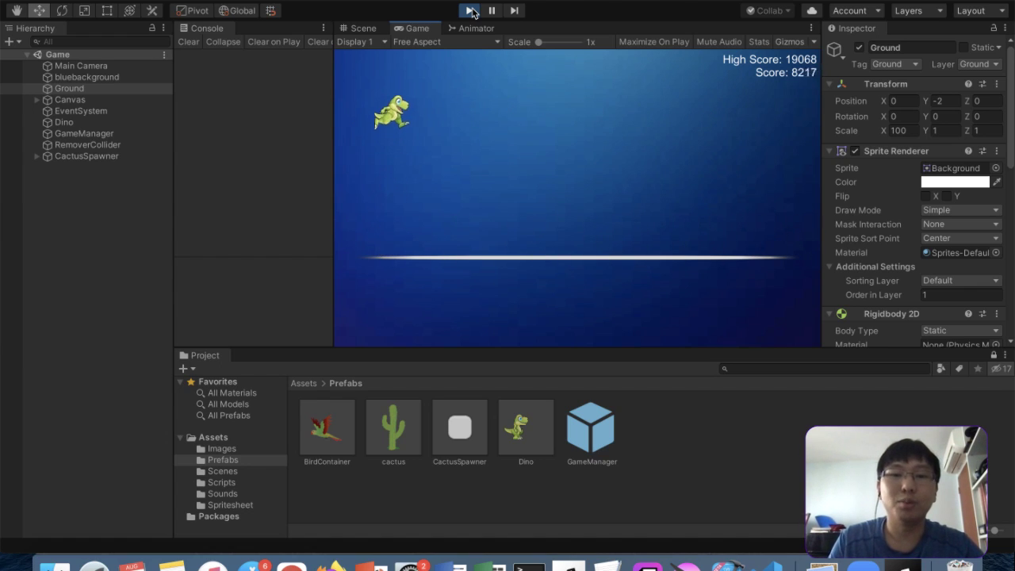
key("space")
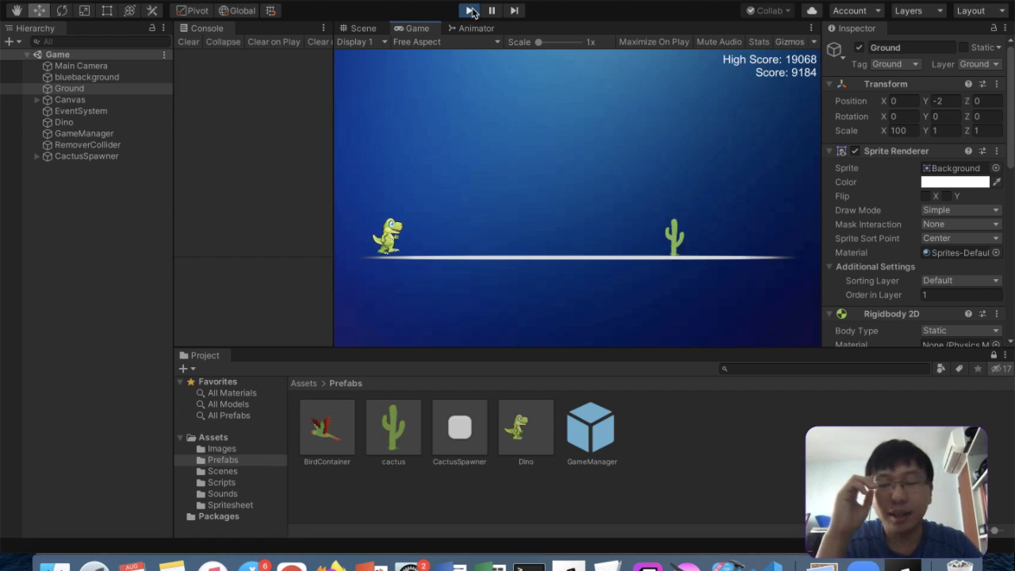
key("space")
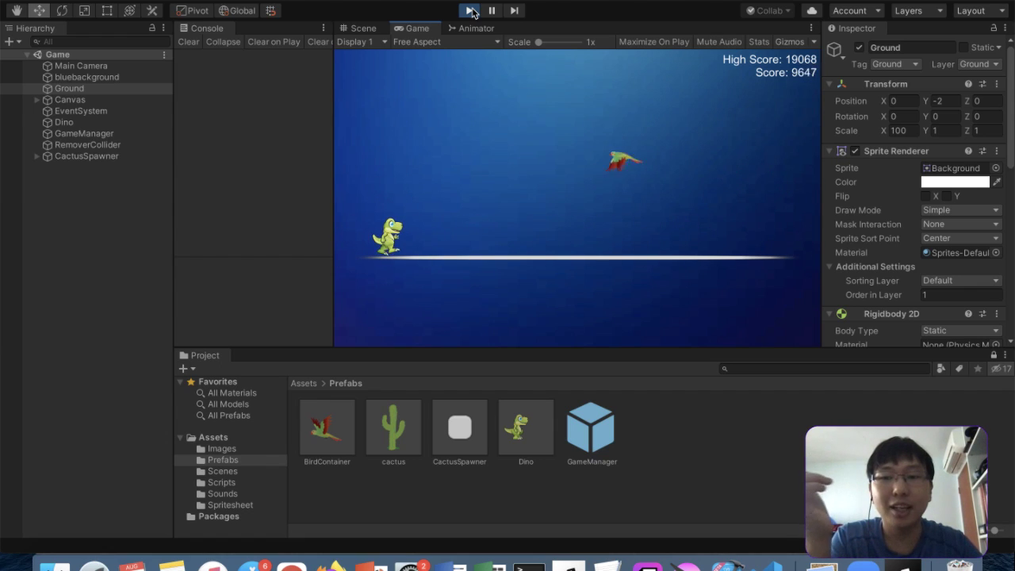
key("space")
key("space")
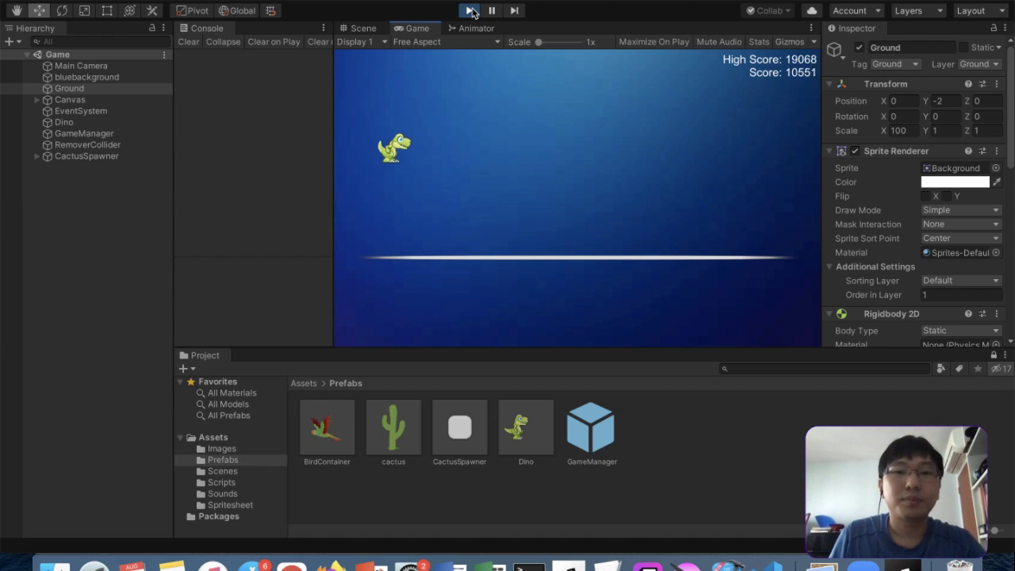
left_click(470, 10)
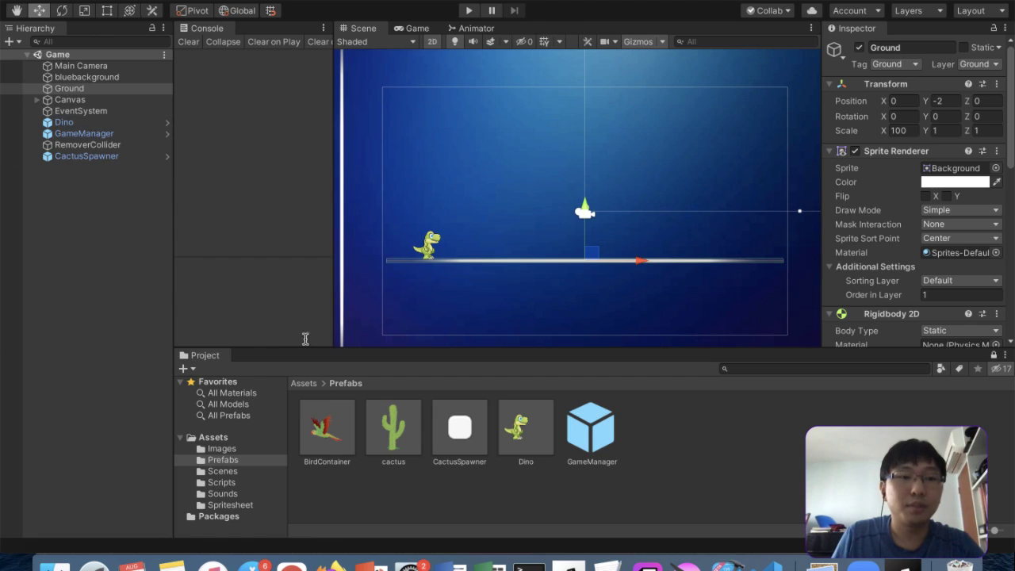
Open the cactus prefab for editing and look over its sprite in the scene view
left_click(388, 429)
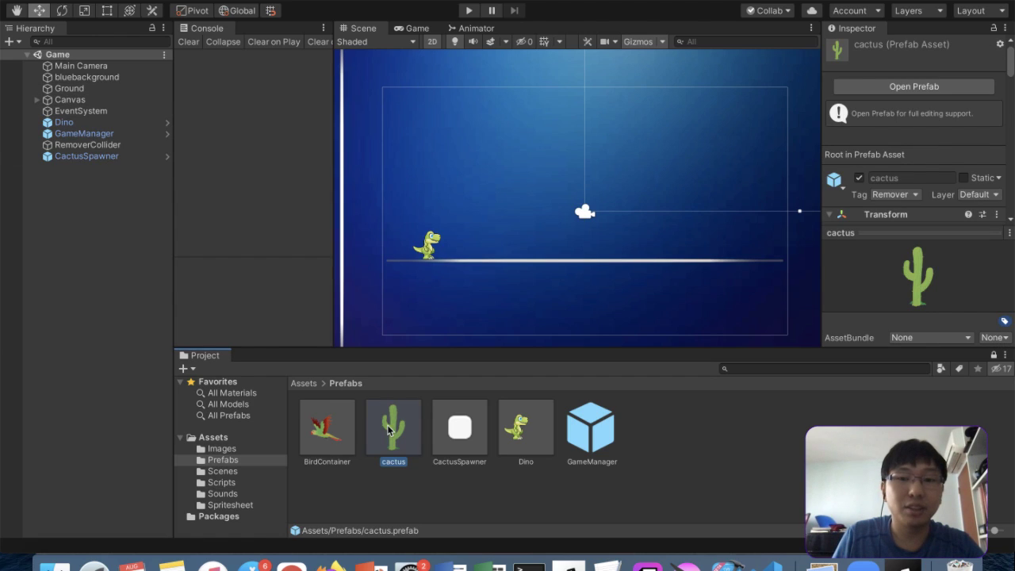
left_click(72, 158)
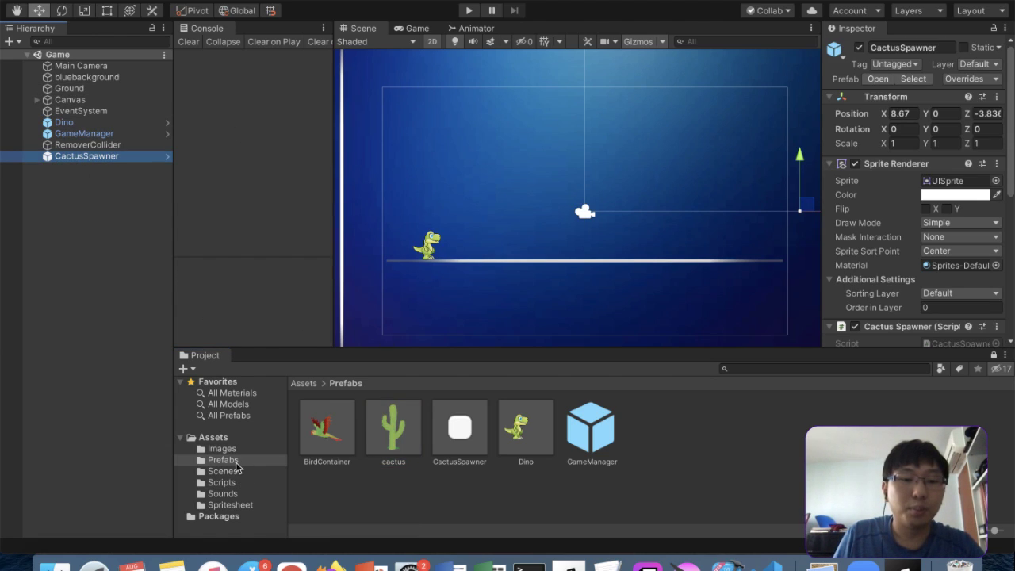
left_click(235, 463)
double_click(400, 422)
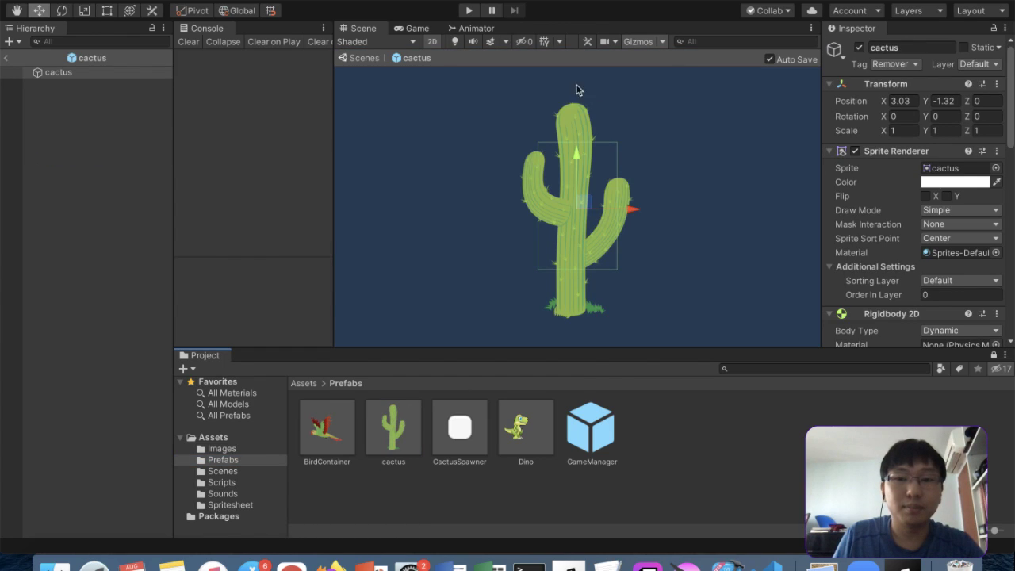
scroll(671, 295, "down", 5)
scroll(671, 295, "up", 5)
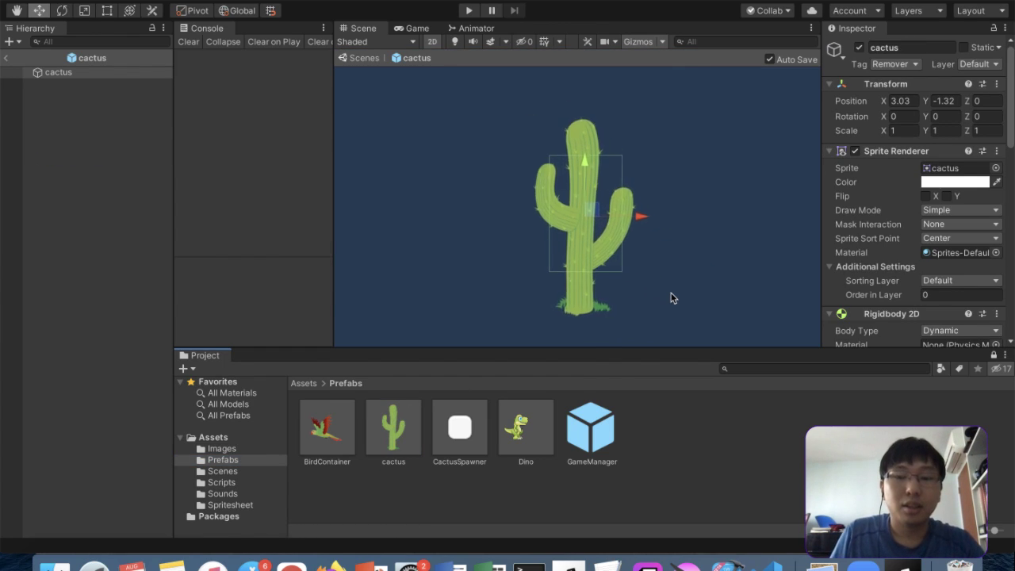
scroll(671, 298, "down", 1)
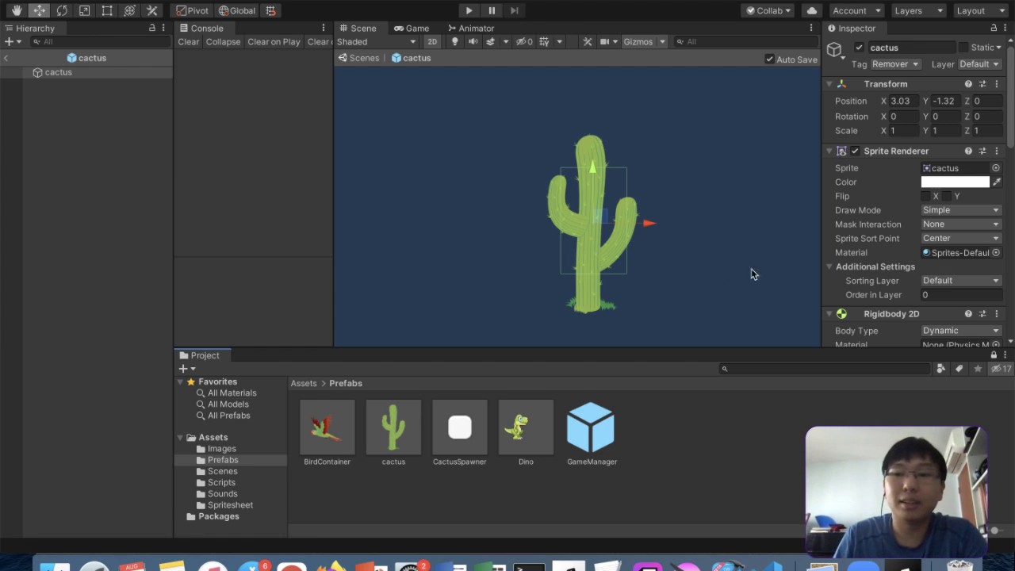
Try adding a Horizontal Layout Group component to the cactus prefab, and remove it again
scroll(887, 271, "down", 10)
left_click(885, 327)
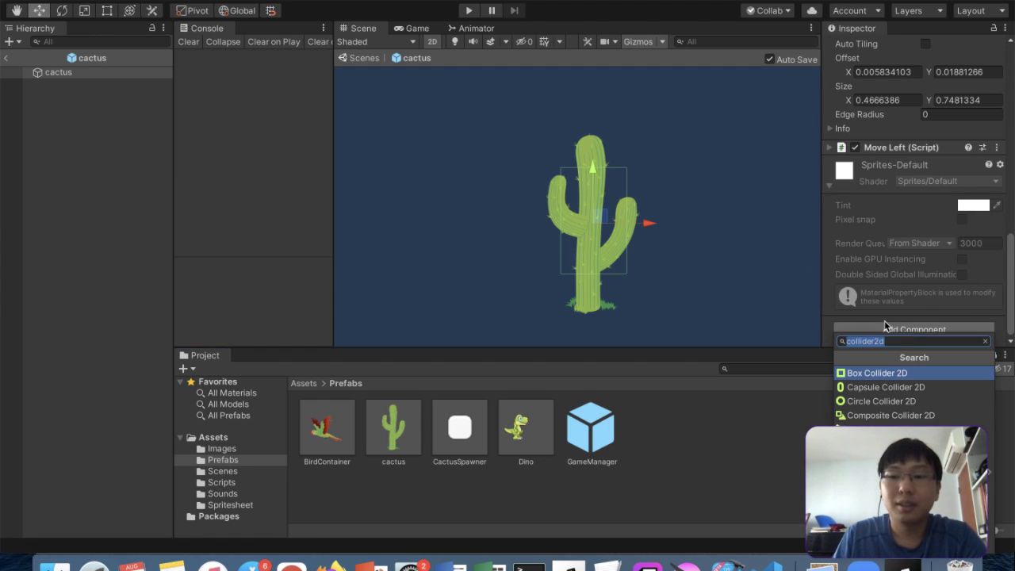
type("horizon")
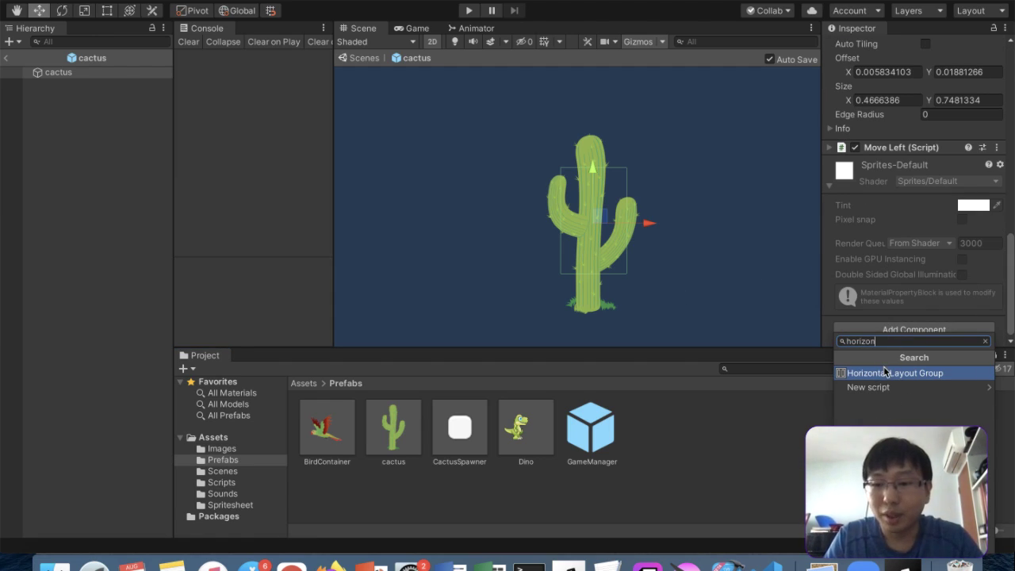
left_click(888, 373)
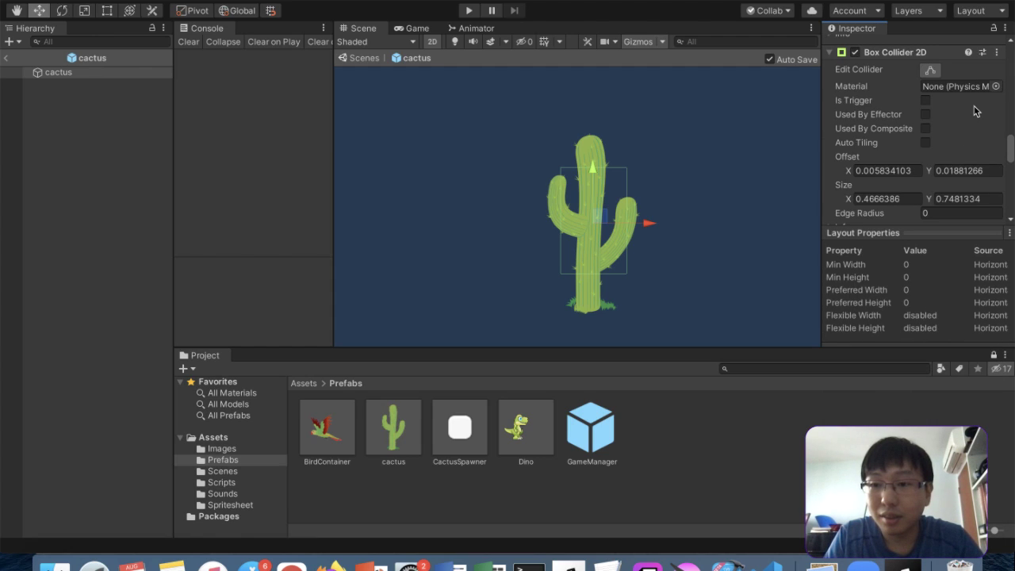
scroll(974, 105, "down", 5)
scroll(983, 95, "up", 2)
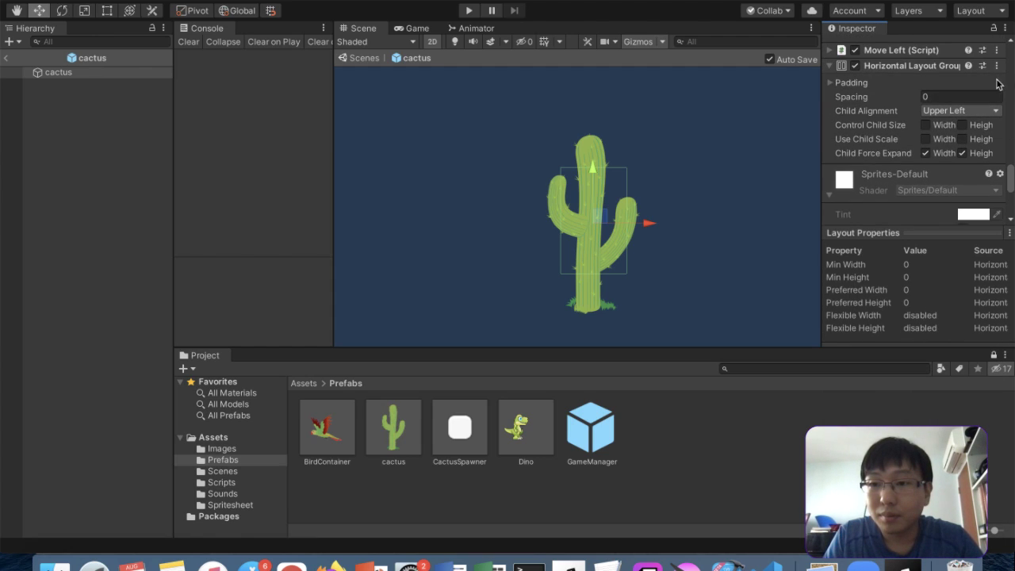
left_click(997, 66)
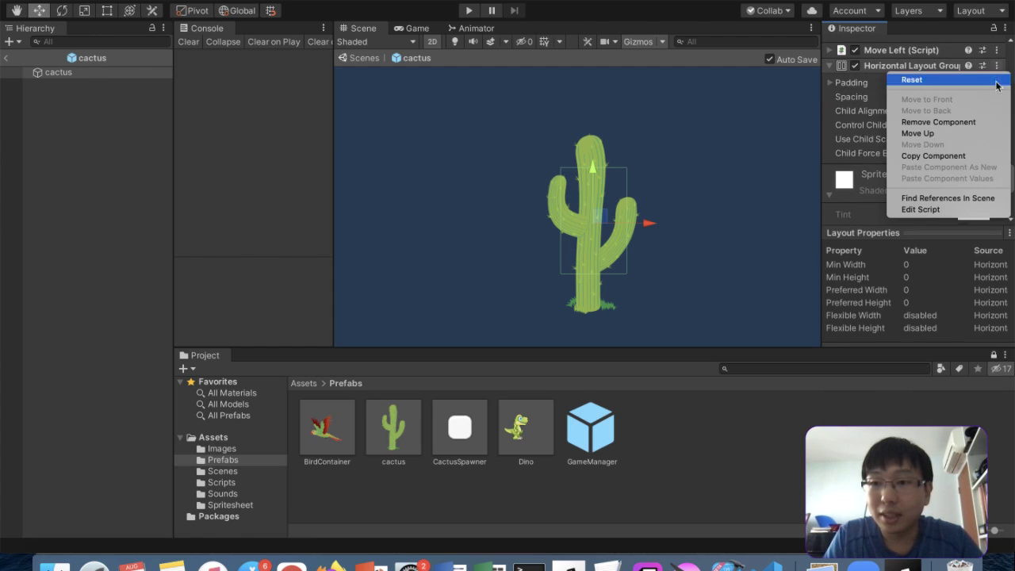
left_click(966, 122)
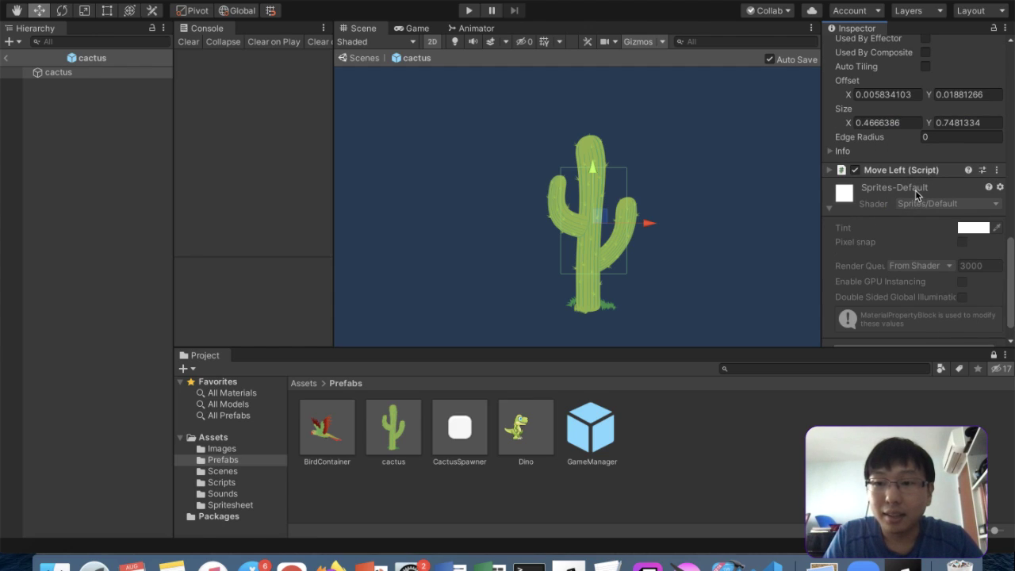
Leave the cactus prefab and create an empty GameObject in the Game scene
left_click(423, 445)
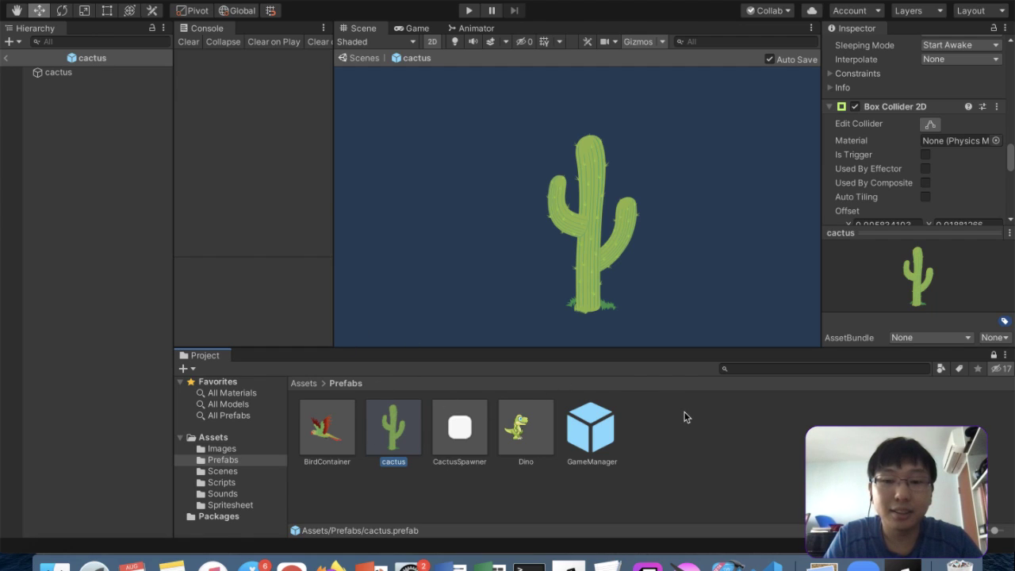
left_click(7, 59)
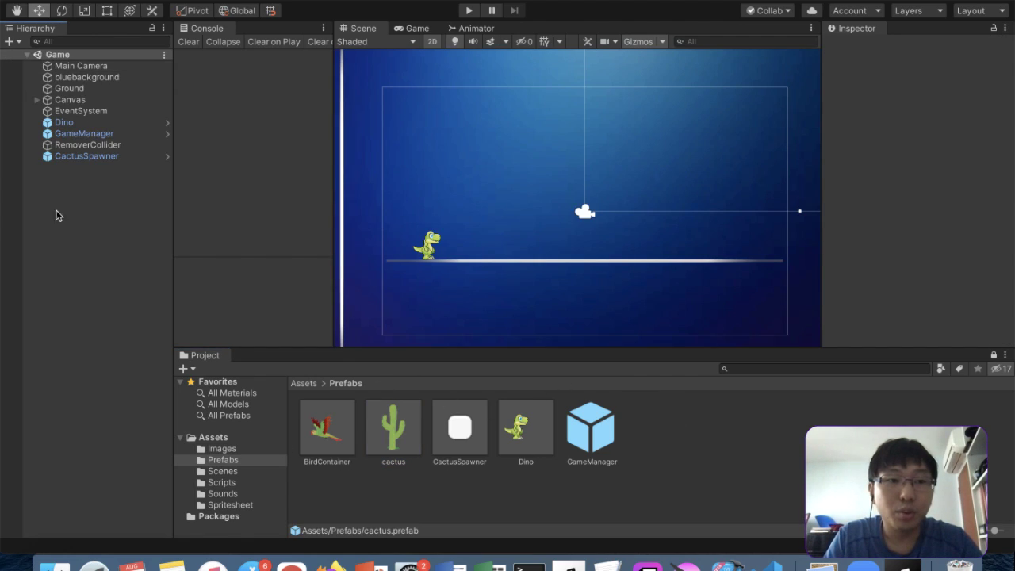
right_click(58, 216)
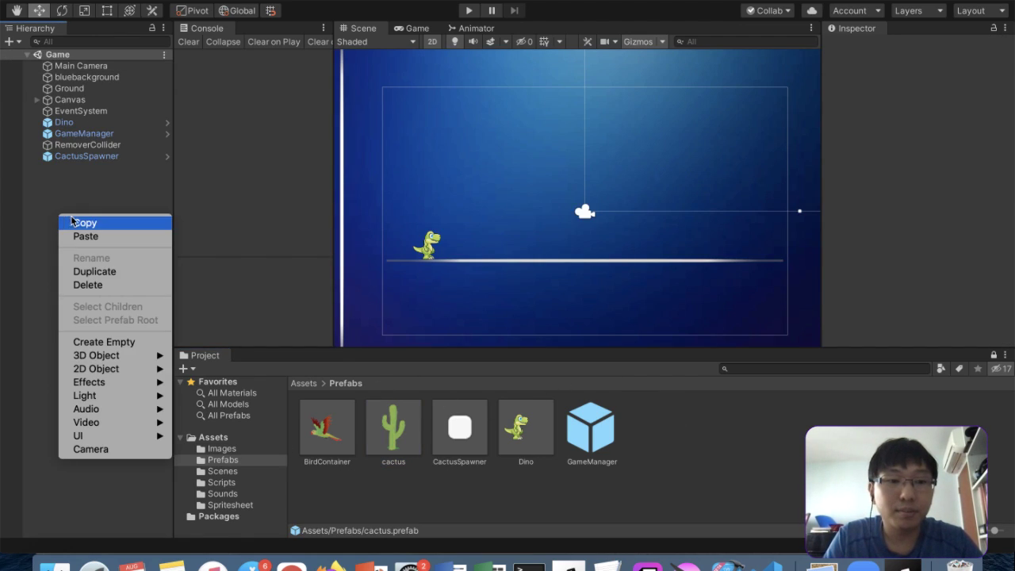
left_click(75, 341)
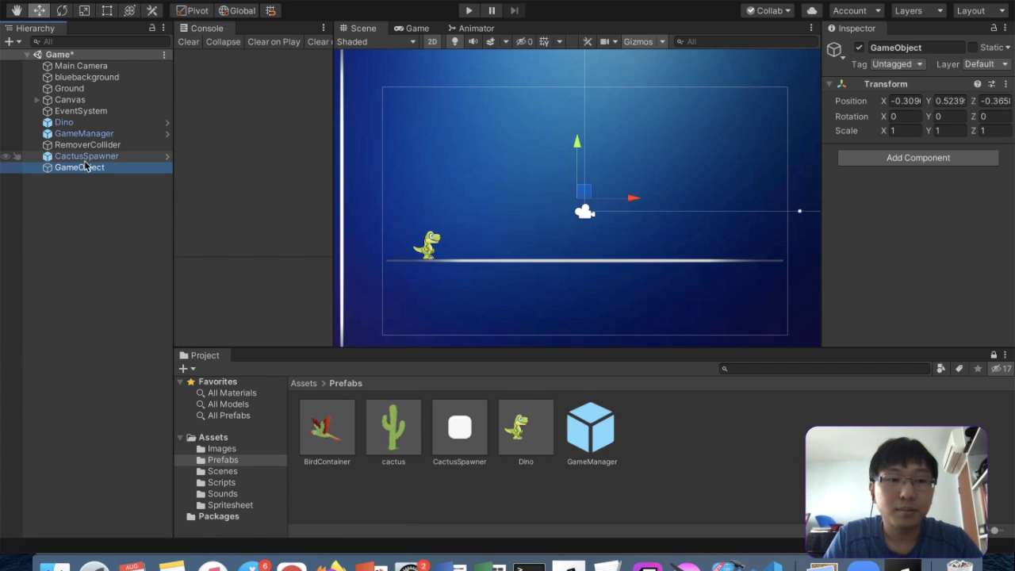
Rename the new empty GameObject to CactusContainer and reset its position
left_click(895, 48)
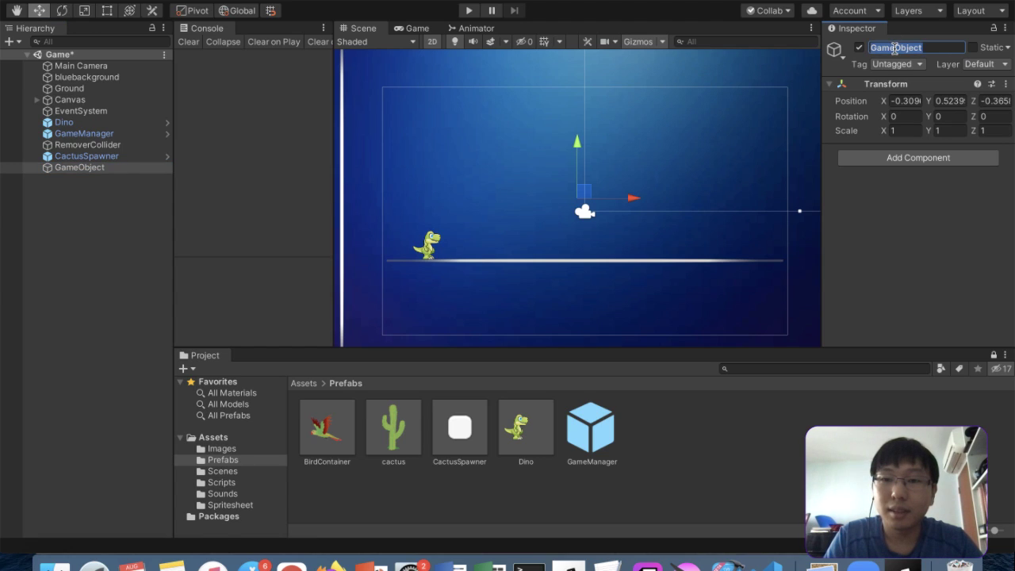
type("CactusContainer")
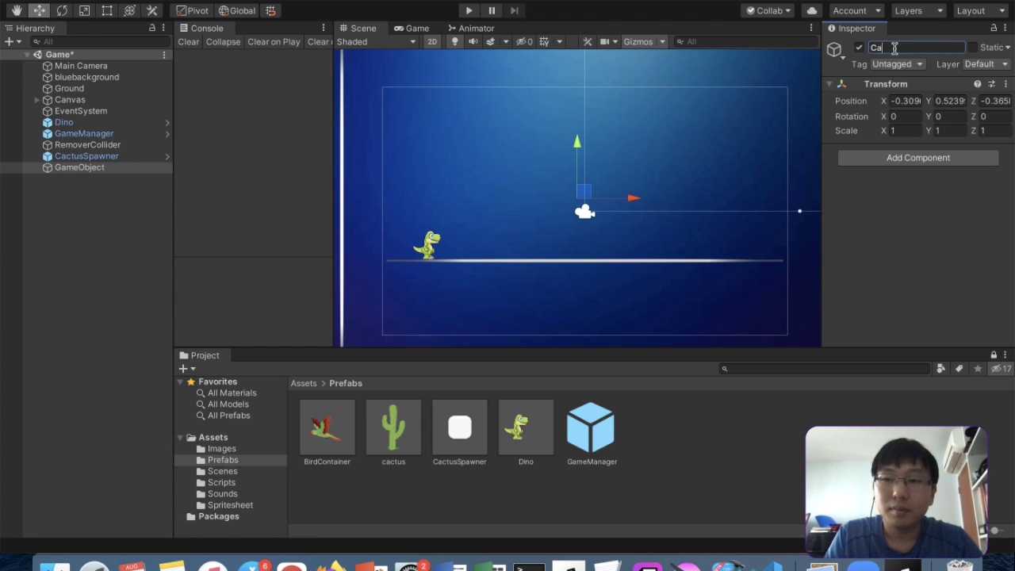
left_click(1005, 83)
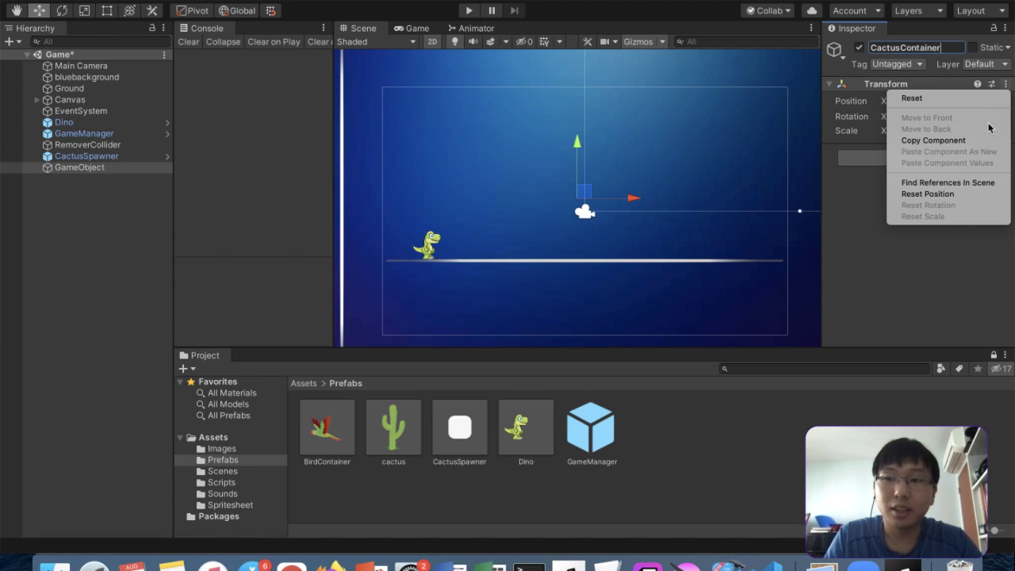
left_click(958, 194)
Nest a cactus prefab in CactusContainer and give the container a Horizontal Layout Group with Middle Center child alignment
left_click_drag(413, 439, 100, 172)
left_click(101, 171)
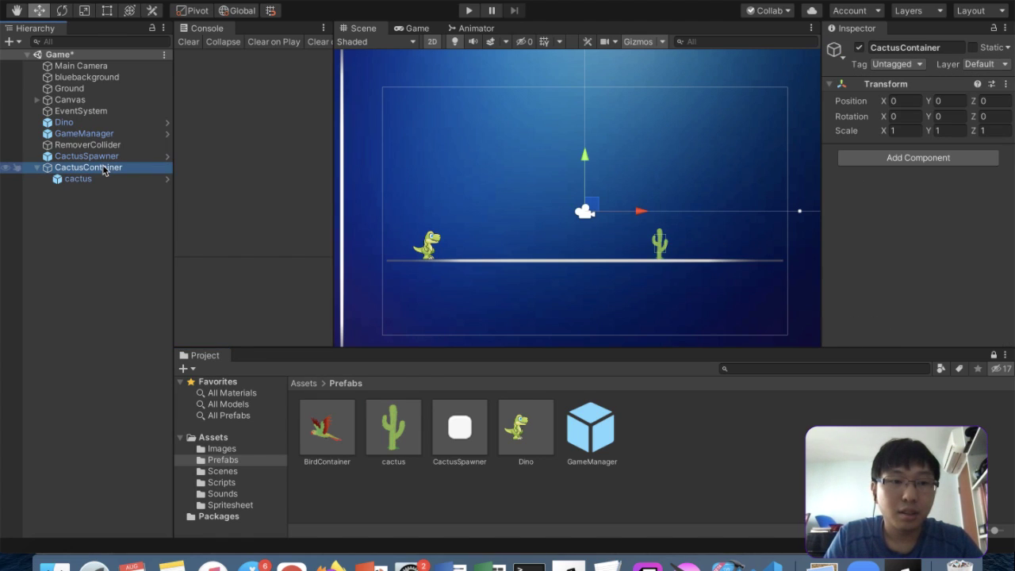
left_click(980, 159)
type("horiz")
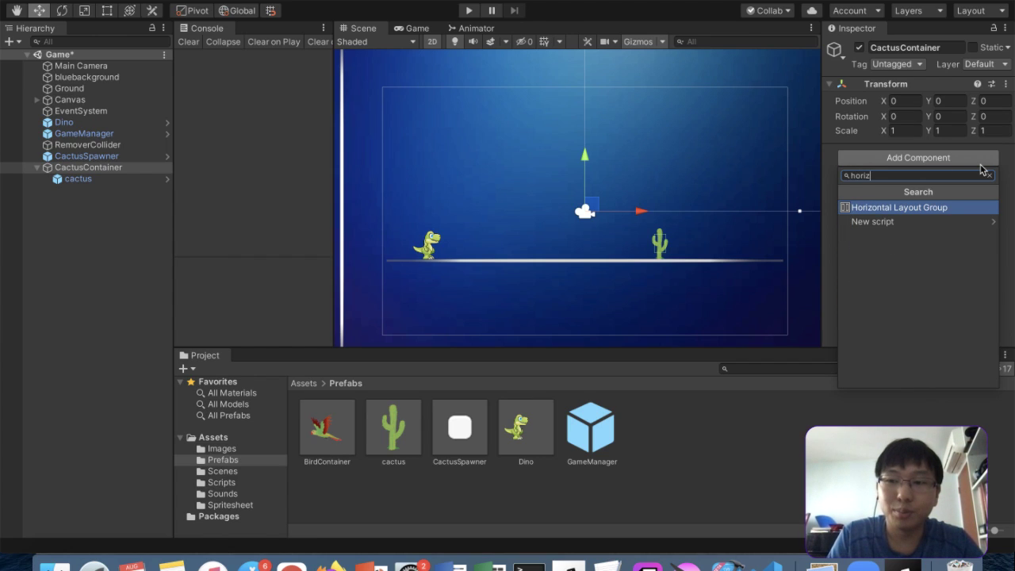
left_click(960, 211)
scroll(951, 191, "down", 5)
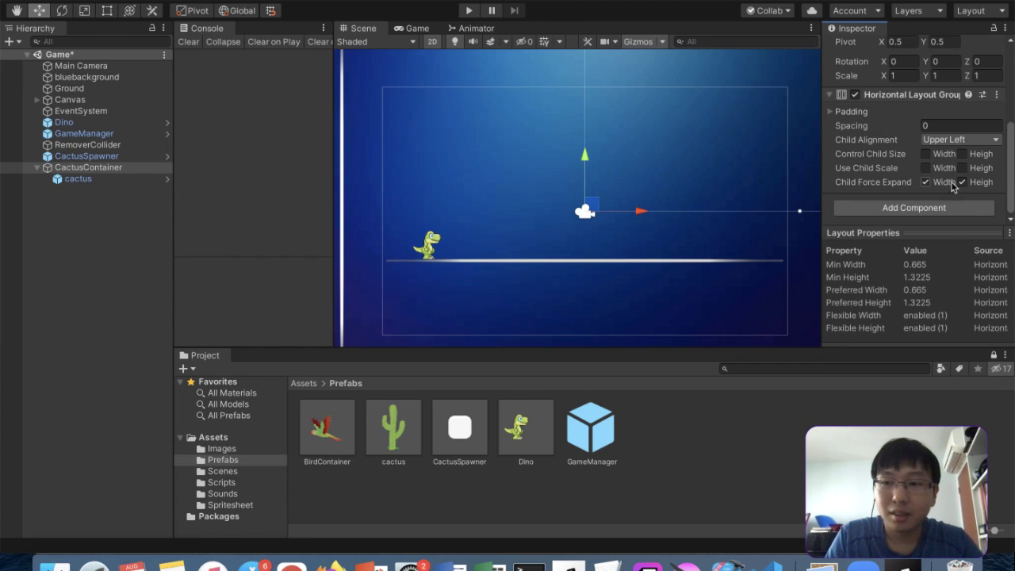
left_click(956, 139)
left_click(957, 187)
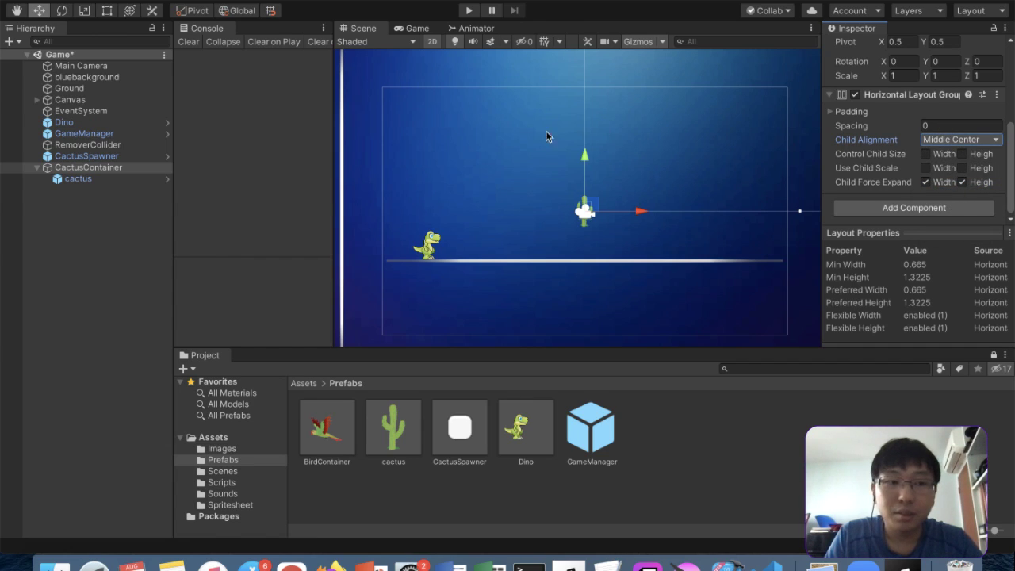
Look up the cactus prefab's vertical position and set CactusContainer's Pos Y to -1.32
scroll(912, 158, "up", 5)
left_click(121, 179)
left_click(117, 169)
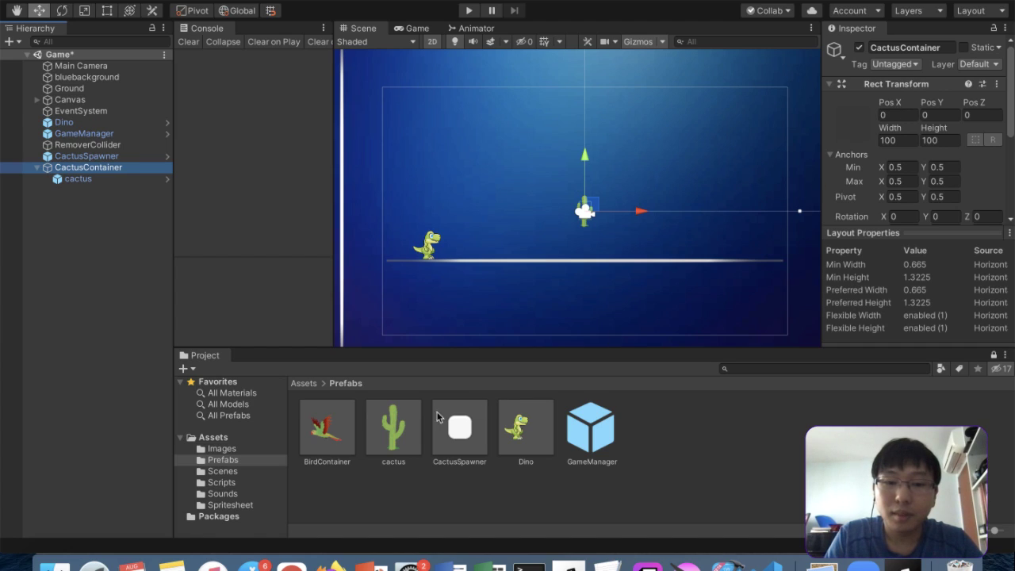
left_click(389, 423)
left_click(900, 87)
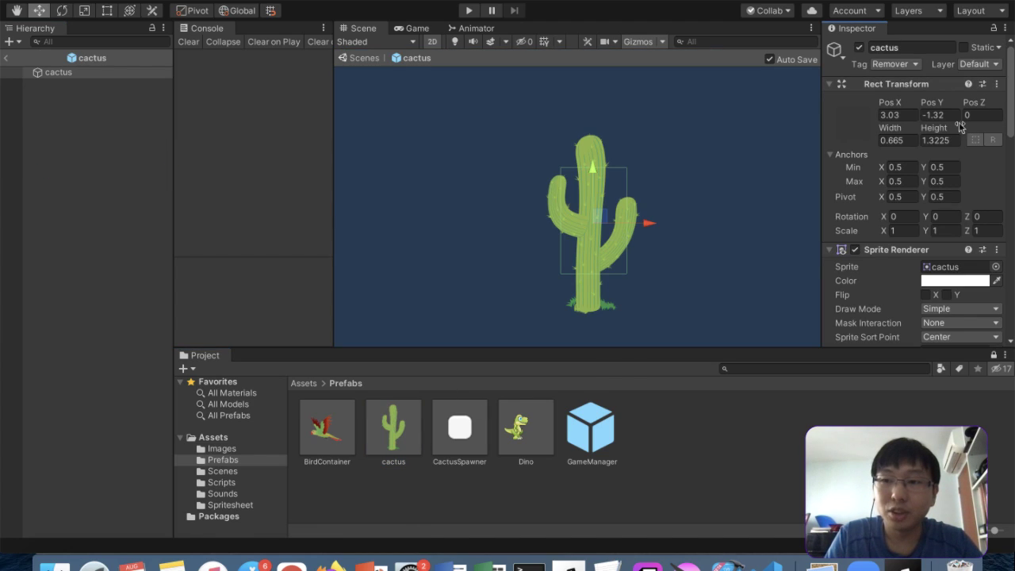
left_click(6, 58)
left_click(63, 168)
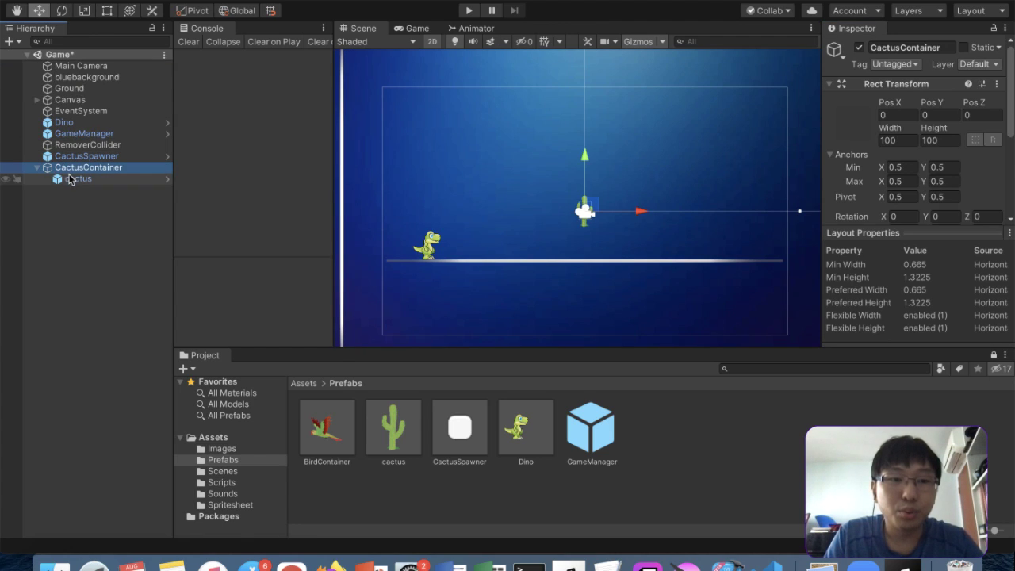
left_click(929, 114)
type("-1.32")
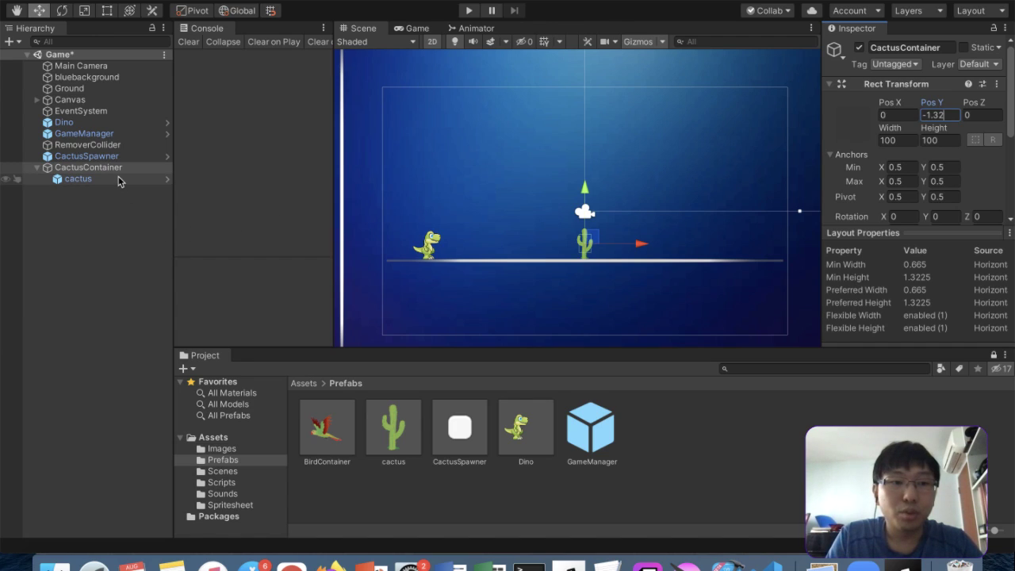
Duplicate the cactus twice inside CactusContainer and go through the copies
left_click(119, 182)
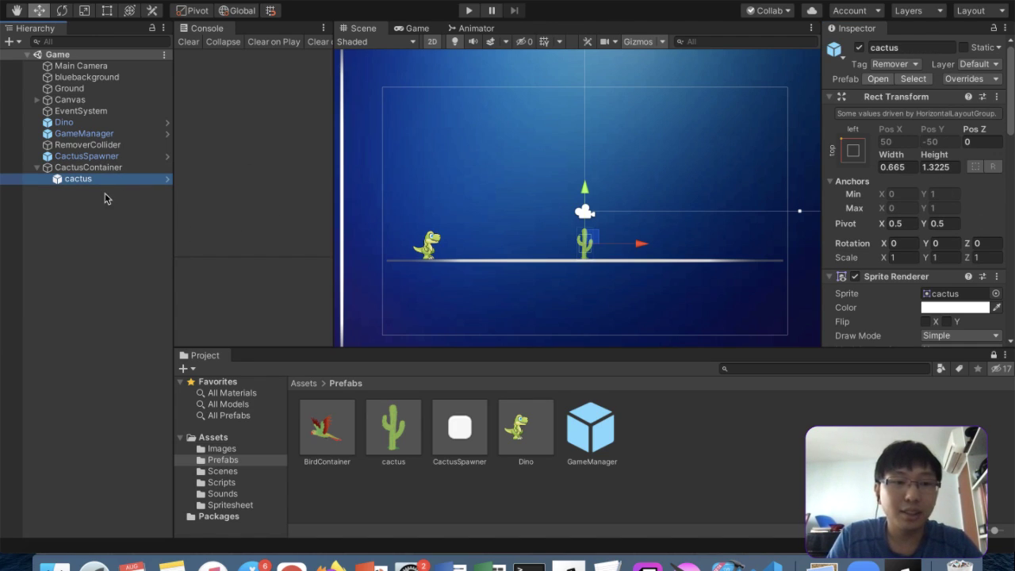
key("super+d")
key("super+d")
left_click(96, 183)
key("Down")
key("Down")
key("Up")
key("Up")
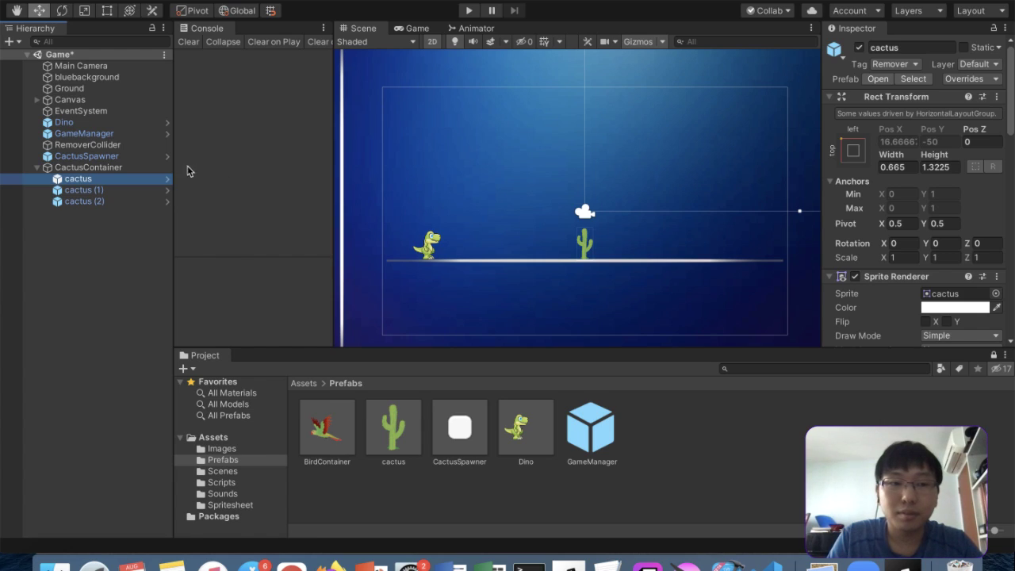
Examine CactusContainer's layout group padding and spacing settings, and check each of the three cacti inside it
left_click(98, 168)
scroll(960, 203, "down", 5)
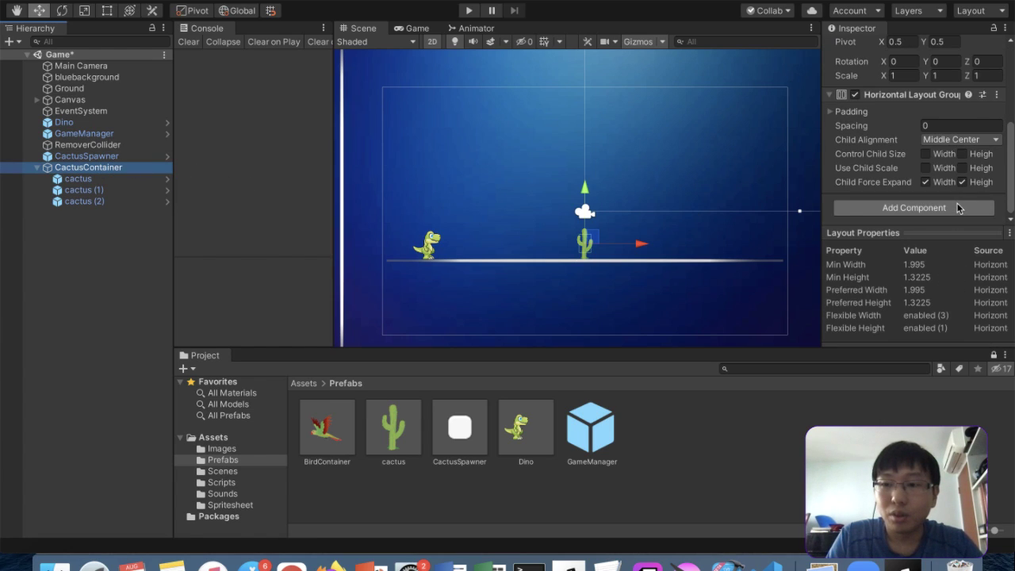
left_click(831, 112)
scroll(892, 176, "down", 2)
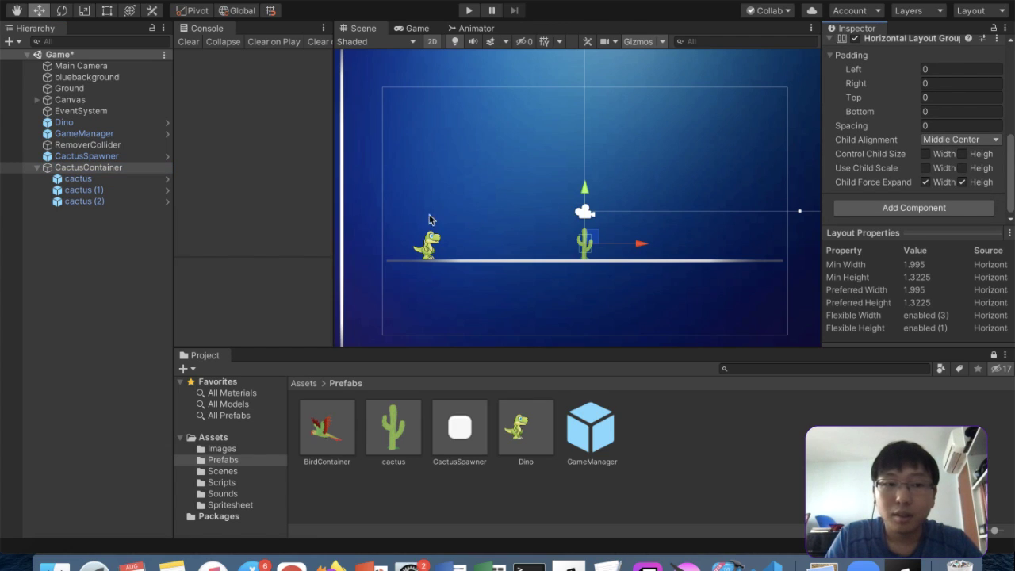
left_click(127, 190)
left_click(119, 179)
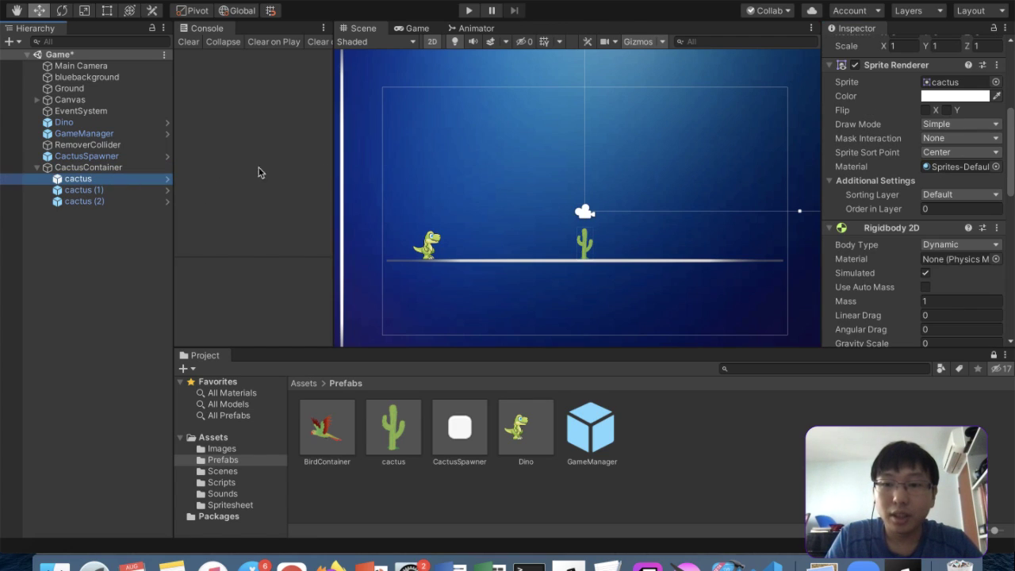
left_click(117, 190)
left_click(113, 201)
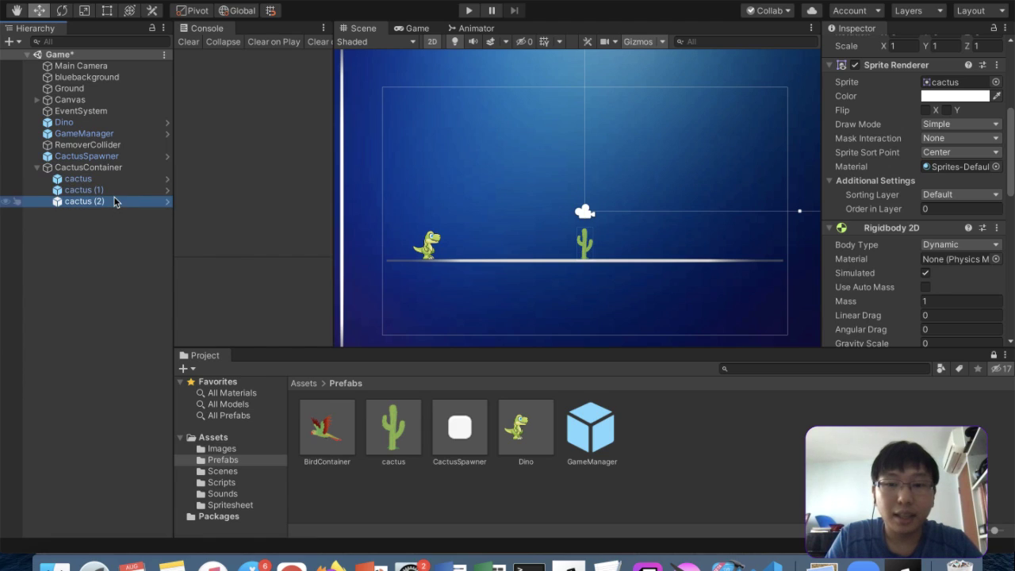
Delete the two duplicated cacti from CactusContainer, keeping the original cactus
left_click(114, 189)
key("super+BackSpace")
left_click(111, 189)
key("super+BackSpace")
left_click(112, 182)
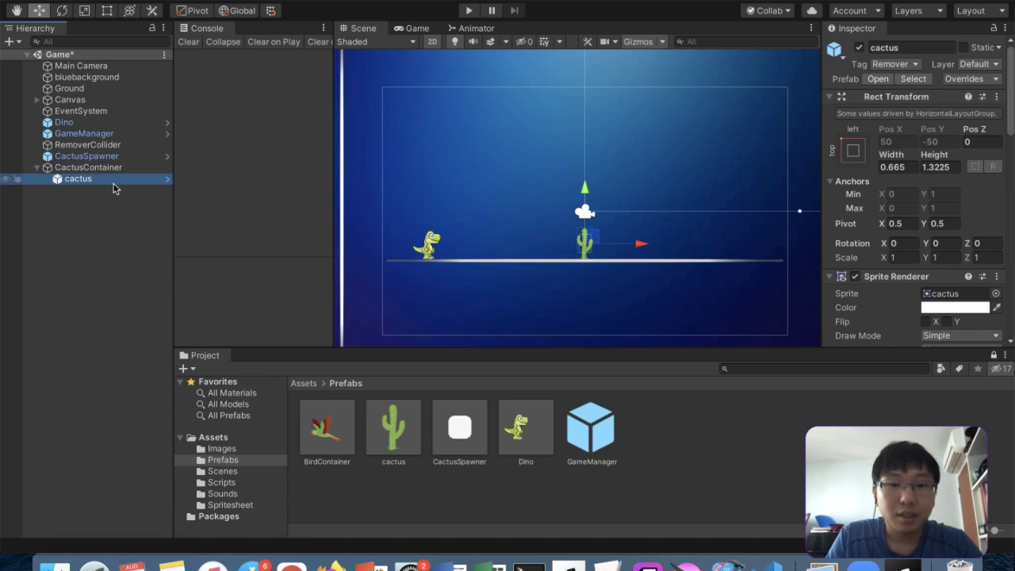
Duplicate the remaining cactus once and compare the placement of the two cacti
key("super+d")
left_click(111, 180)
left_click(111, 190)
left_click(111, 179)
left_click(113, 191)
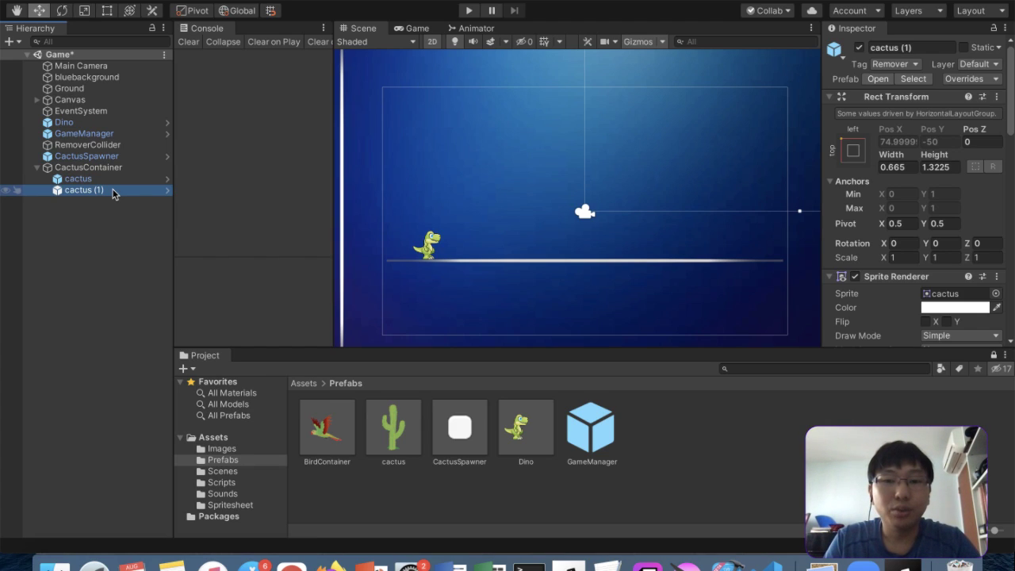
Delete CactusContainer with its cacti from the scene and select the cactus prefab asset
right_click(118, 168)
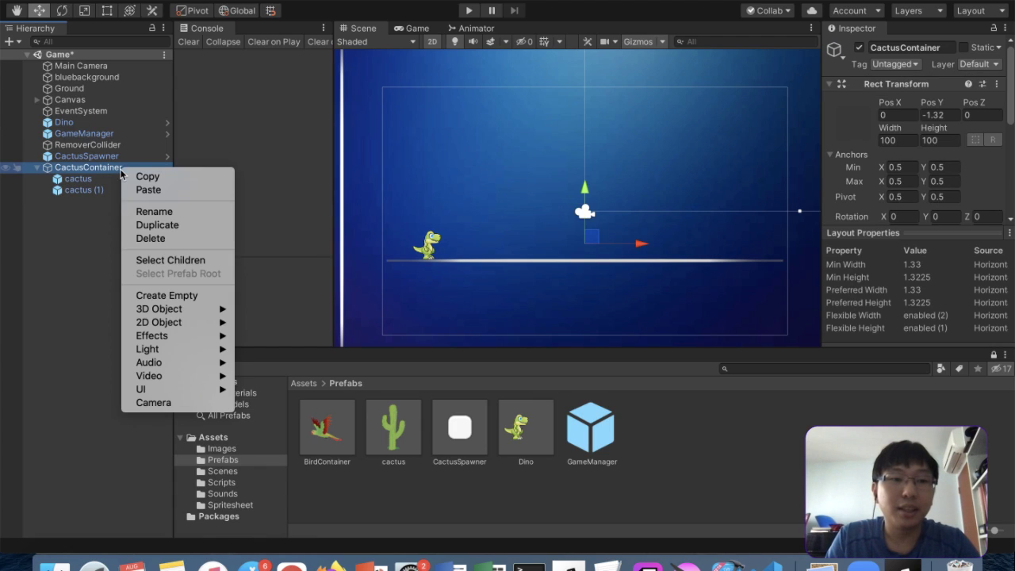
left_click(151, 238)
left_click(390, 417)
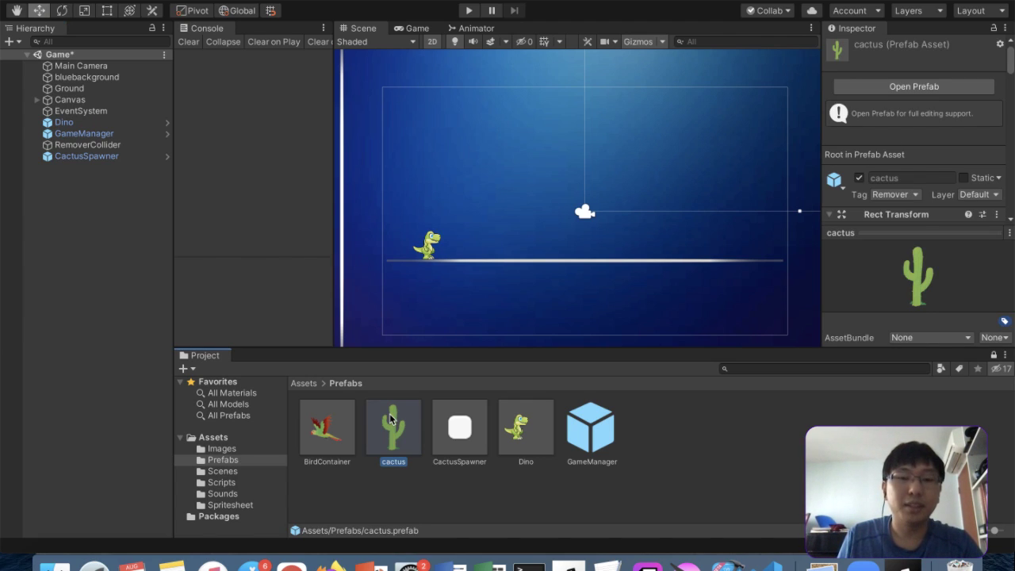
Narrow the Unity window to uncover the desktop, switch to Krita and open cactus.png from the desktop
left_click_drag(1012, 259, 884, 267)
left_click(954, 332)
left_click_drag(977, 333, 827, 341)
left_click(896, 405)
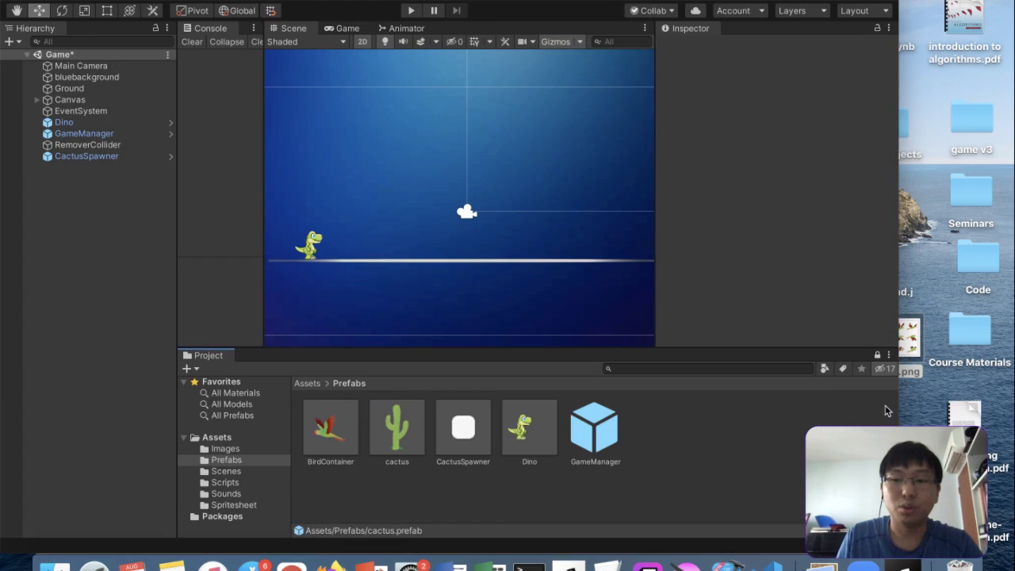
left_click_drag(890, 408, 822, 408)
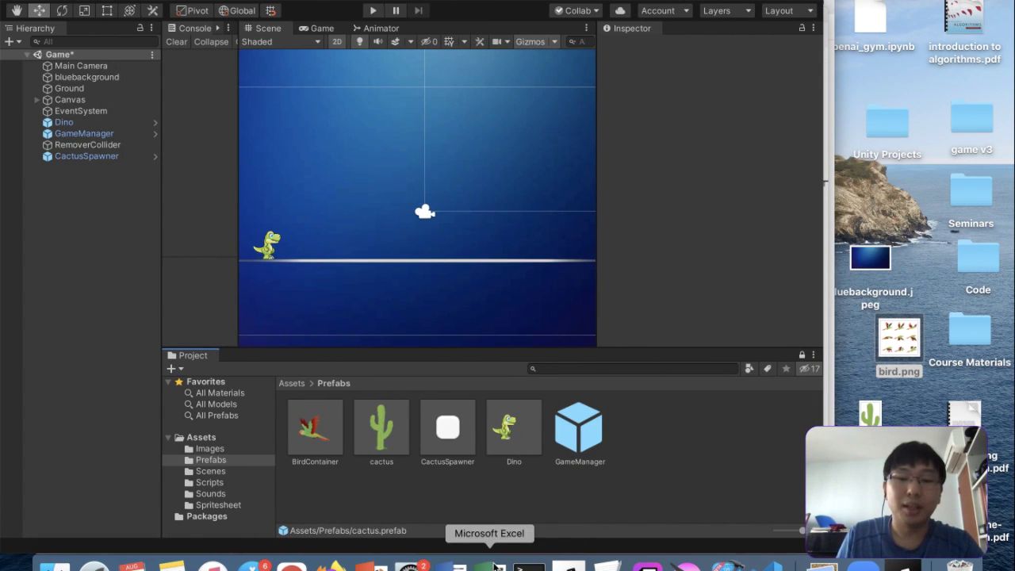
left_click(688, 564)
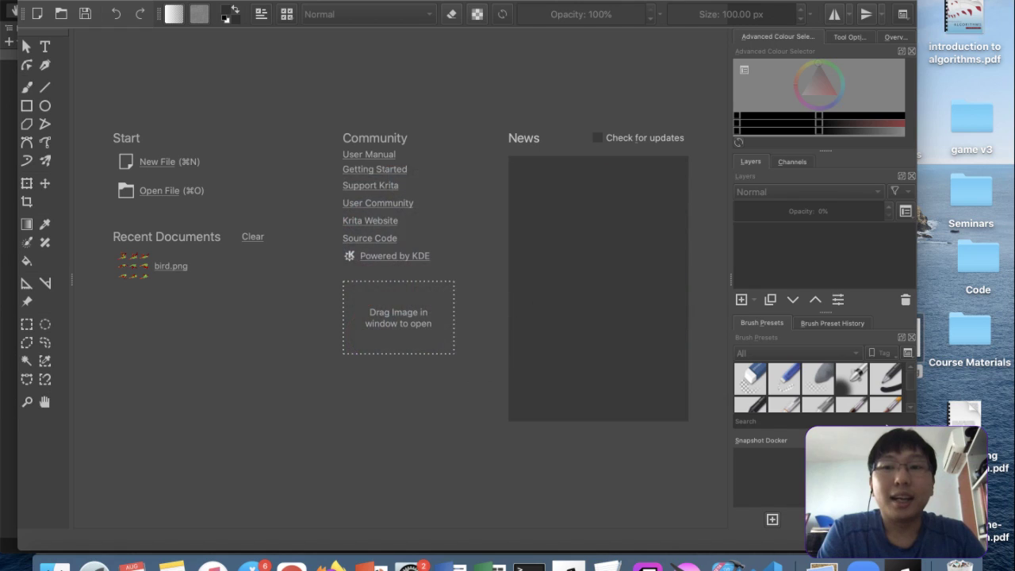
left_click_drag(912, 414, 876, 410)
left_click(892, 418)
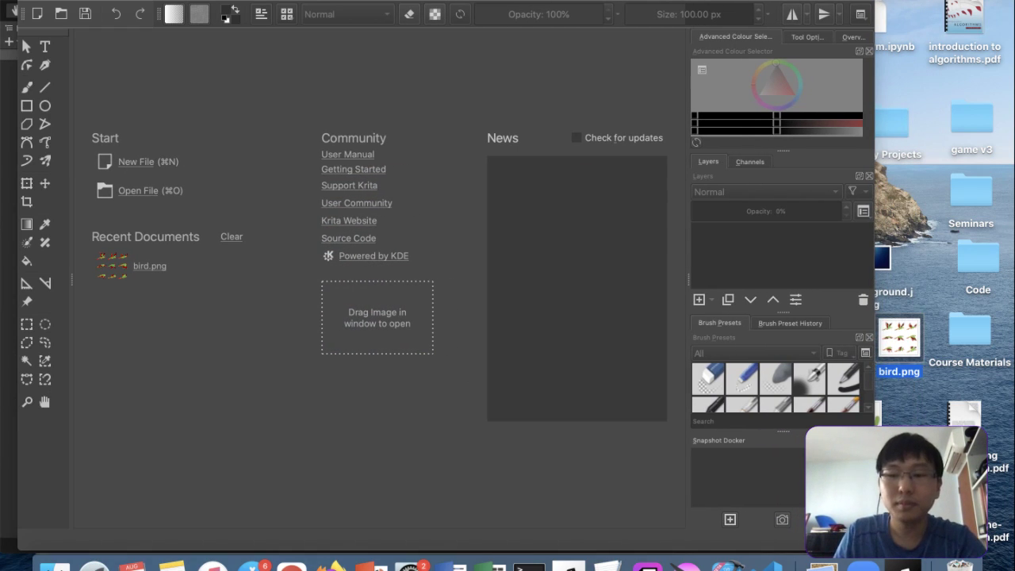
left_click_drag(902, 405, 303, 369)
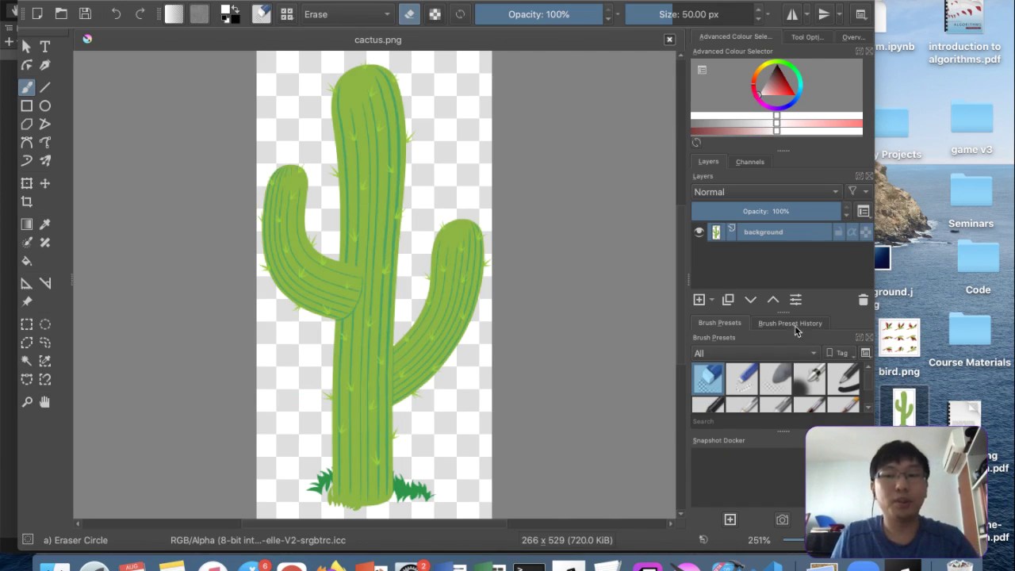
Try inserting cactus.png as a new layer, and undo the eraser stroke made across the cactus
left_click_drag(892, 397, 523, 329)
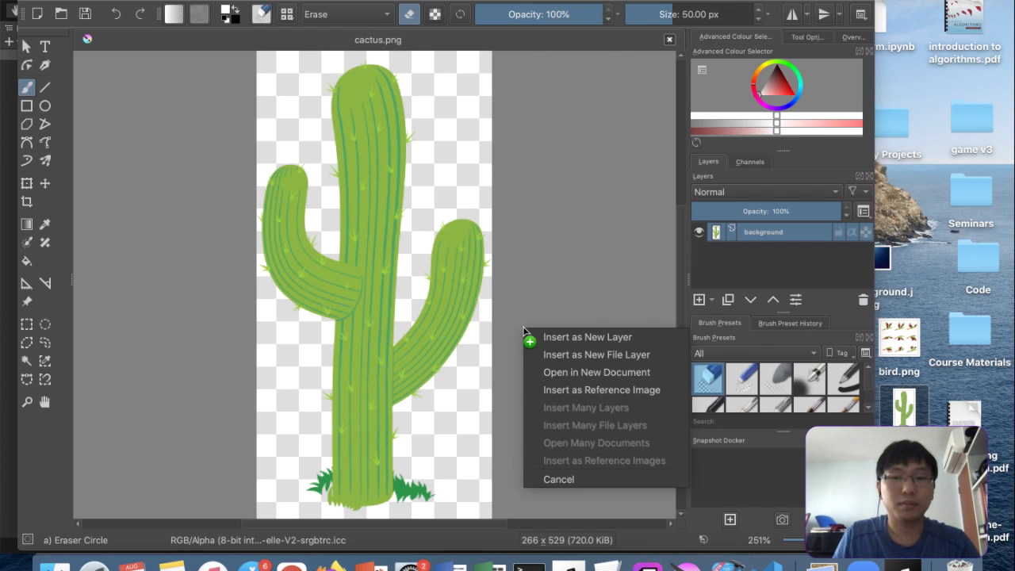
left_click(560, 340)
scroll(583, 267, "down", 5)
scroll(583, 267, "down", 5, "ctrl")
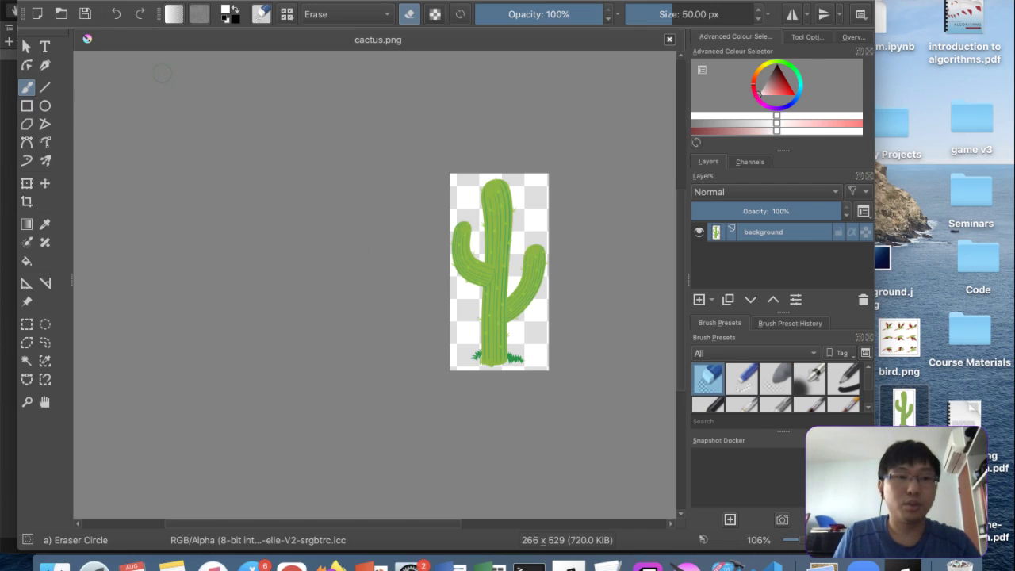
mouse_move(414, 149)
left_mouse_down()
mouse_move(521, 222)
mouse_move(538, 352)
left_mouse_up()
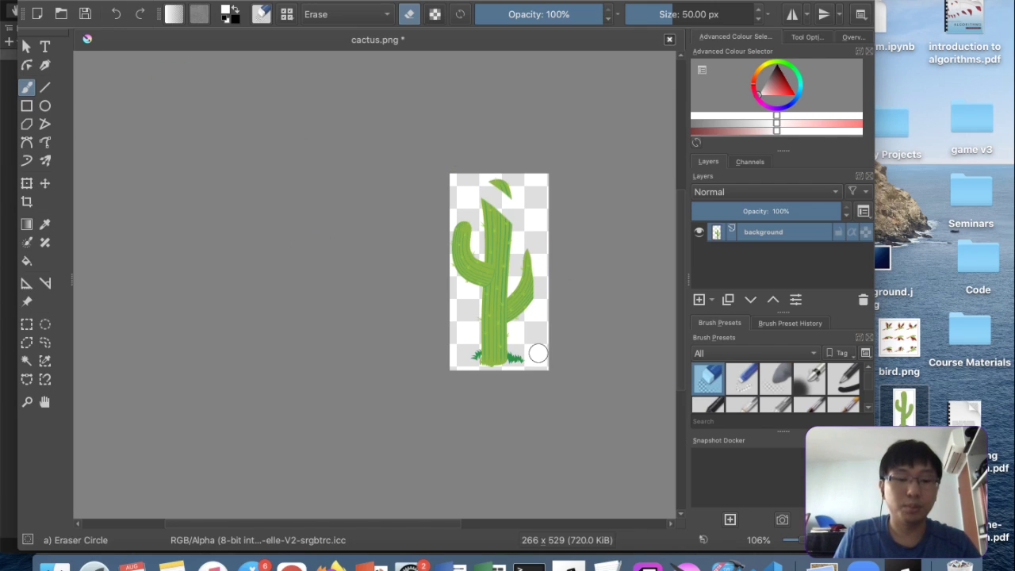
key("super+z")
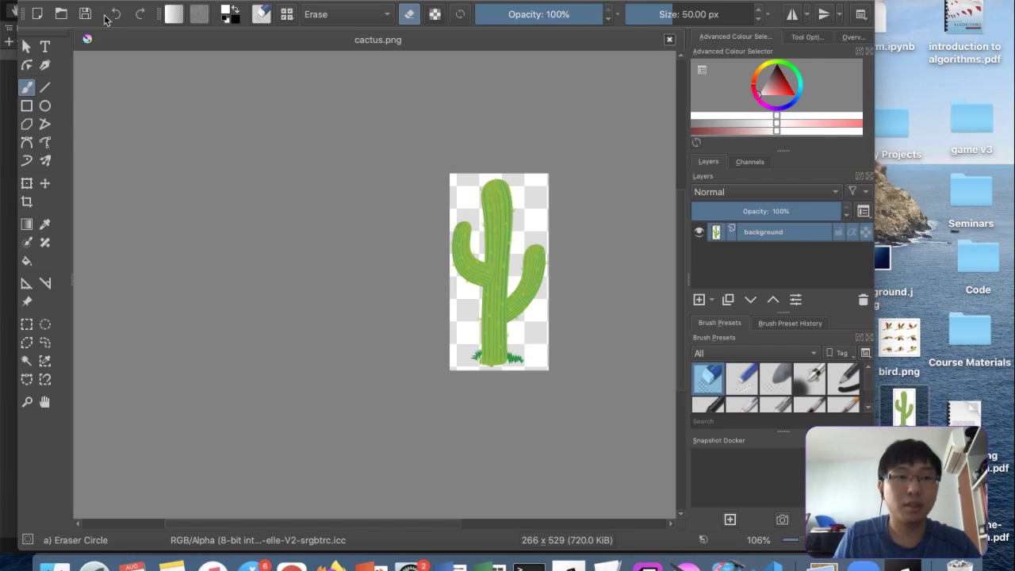
Insert cactus.png as a new layer and add a copy of the background layer to the image
left_click_drag(902, 422, 376, 299)
left_click(417, 310)
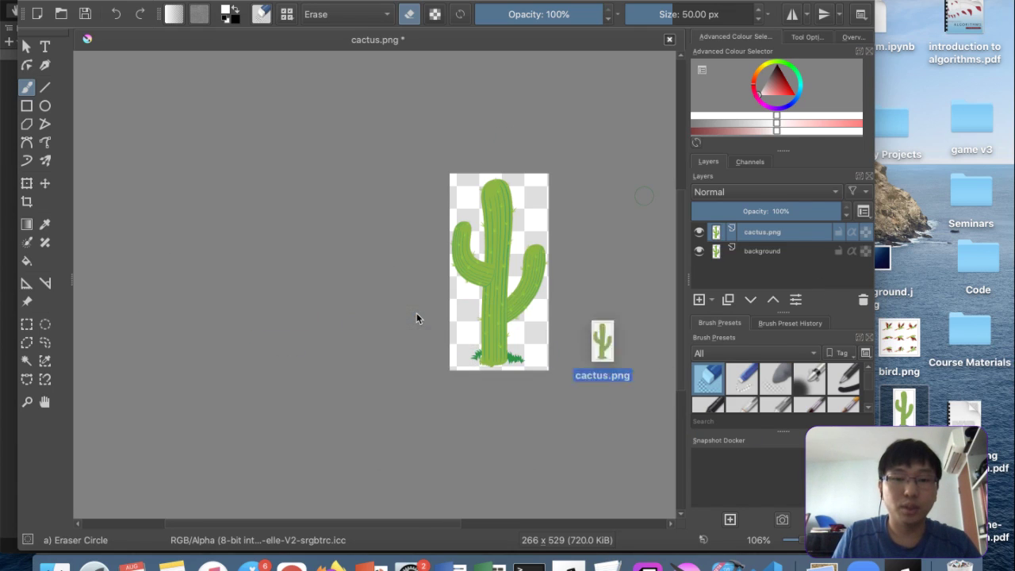
left_click(790, 254)
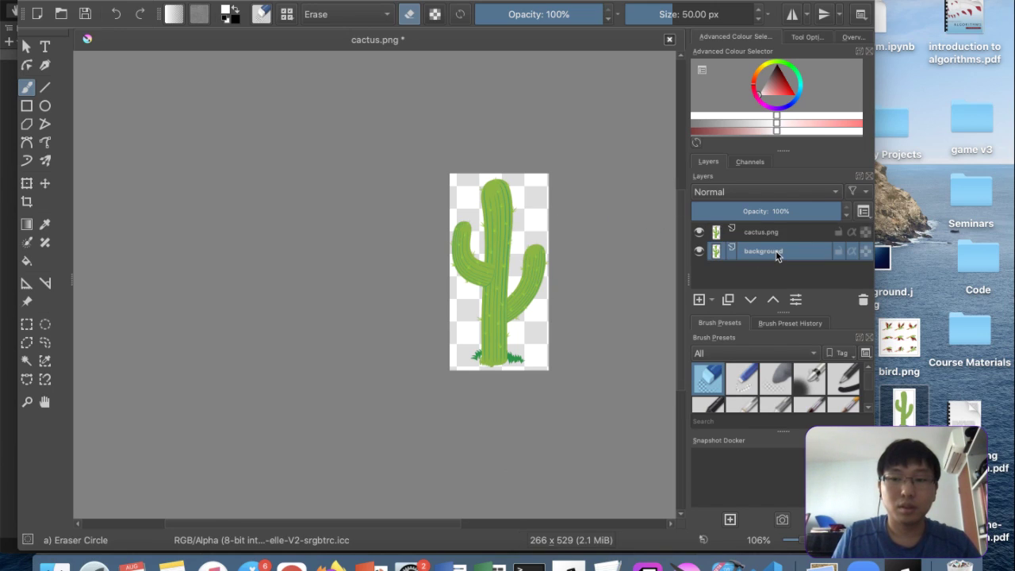
left_click_drag(781, 253, 336, 308)
left_click_drag(904, 406, 337, 374)
left_click(348, 315)
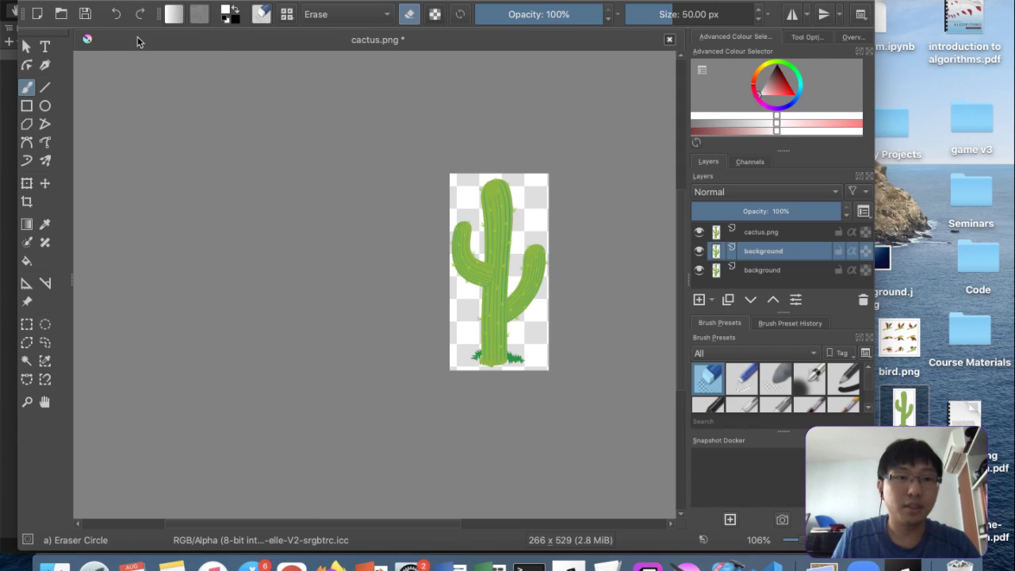
Try filling the copied background layer with a pattern, and select the cactus.png layer
left_click(119, 0)
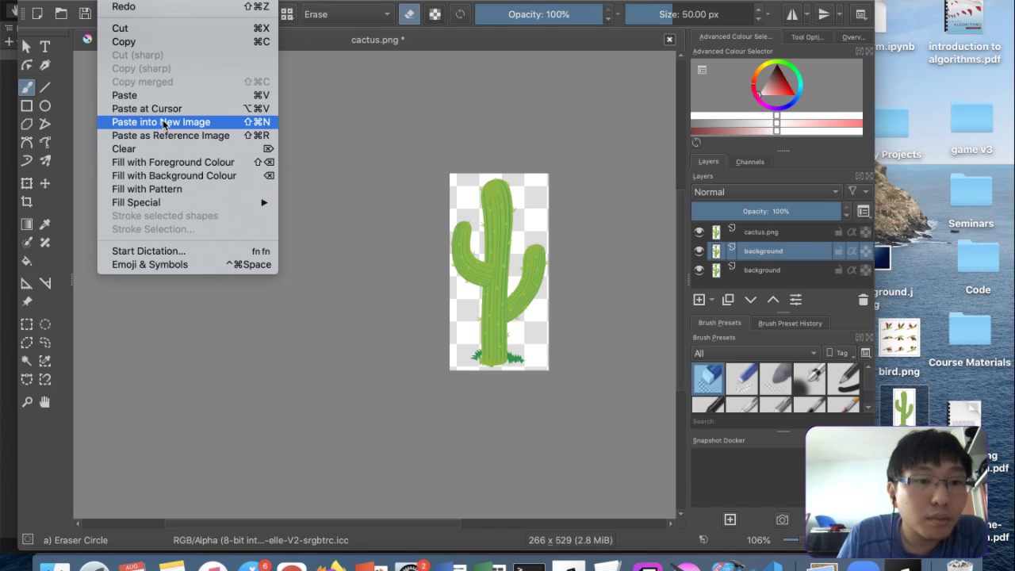
left_click(166, 189)
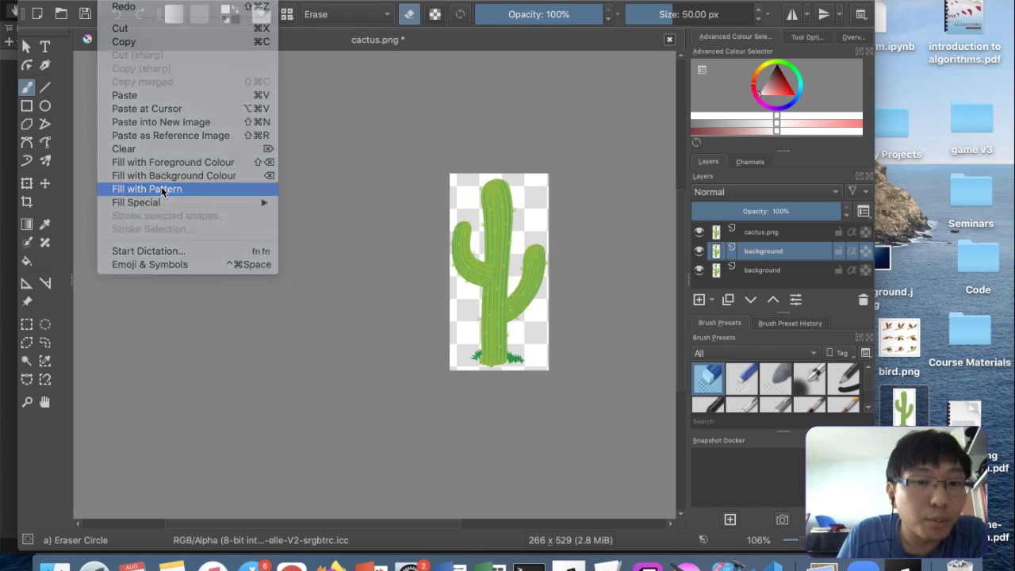
left_click(763, 231)
Close cactus.png without saving its changes and reopen the original file from the desktop
left_click(669, 39)
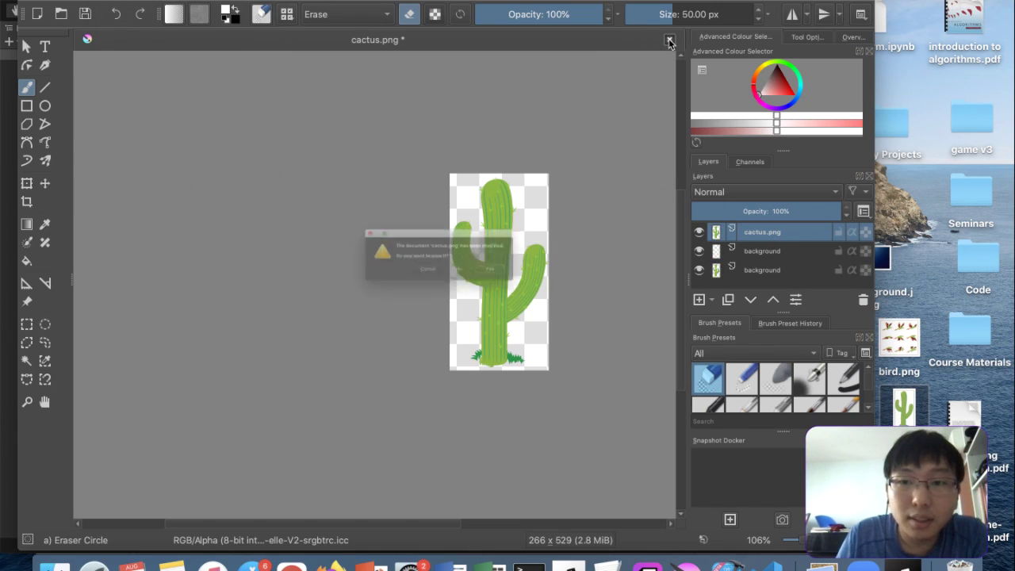
left_click(476, 281)
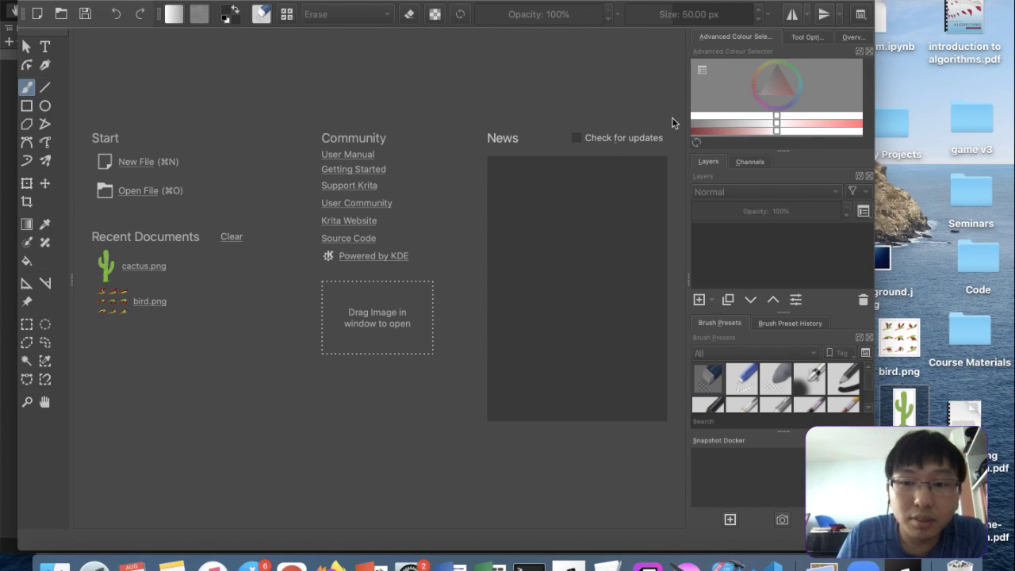
left_click_drag(910, 418, 441, 300)
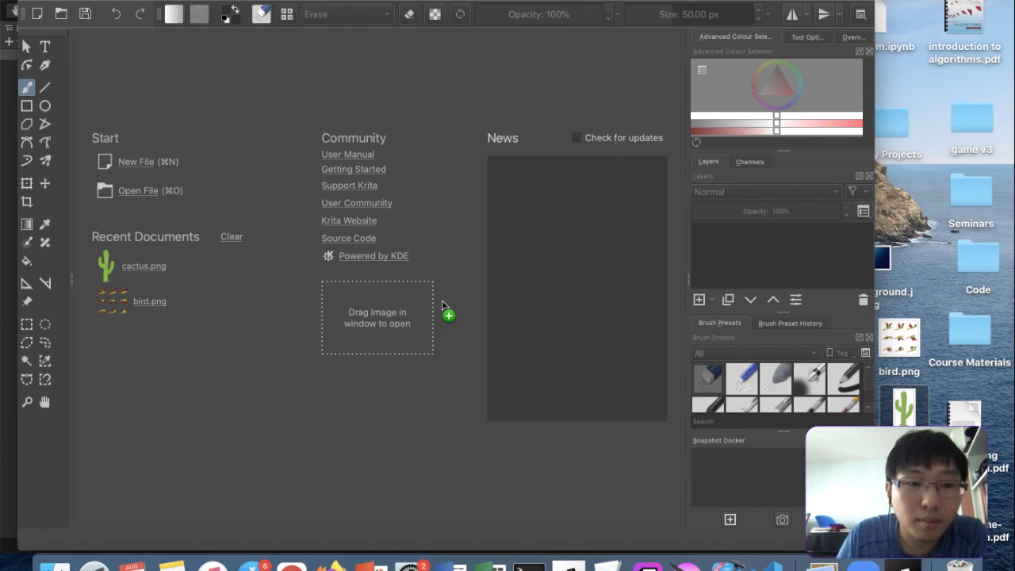
left_click(139, 0)
mouse_move(179, 0)
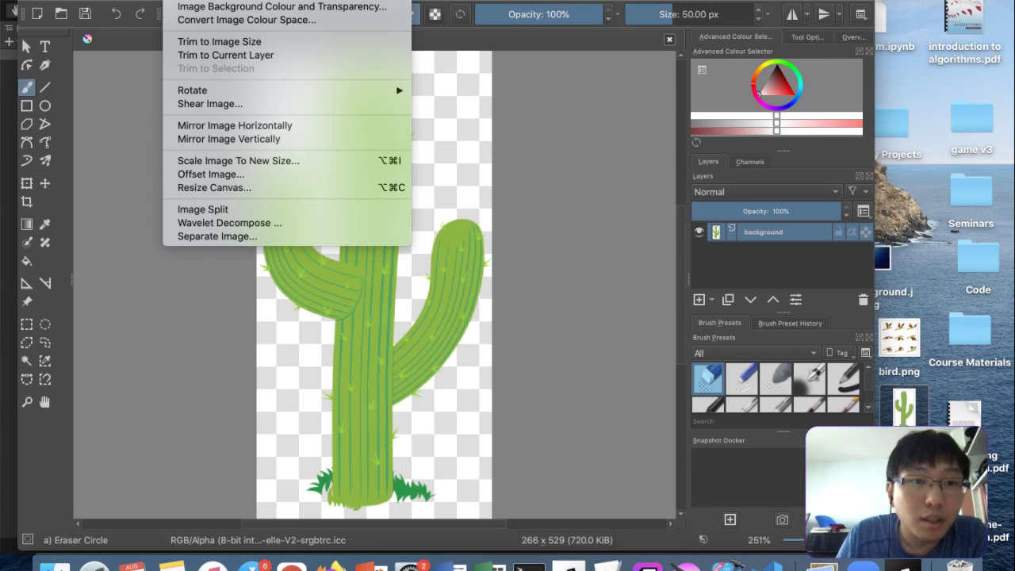
mouse_move(230, 96)
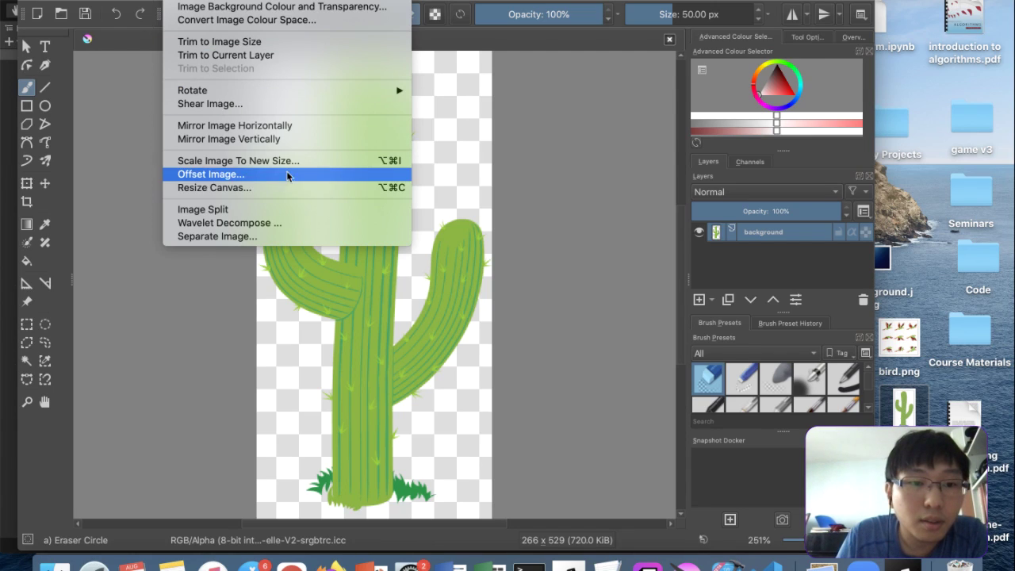
mouse_move(312, 92)
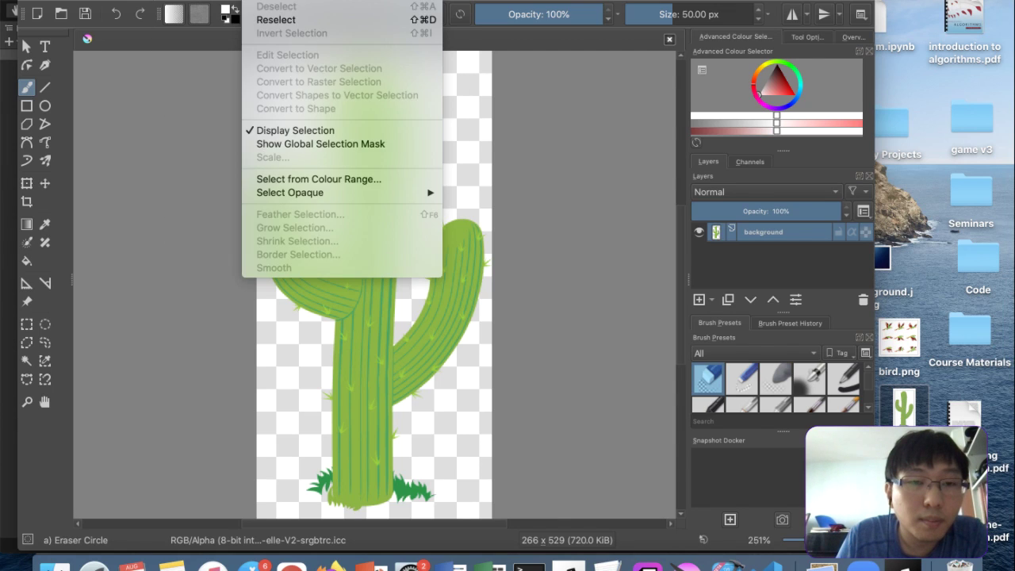
mouse_move(301, 0)
mouse_move(380, 0)
left_click(186, 0)
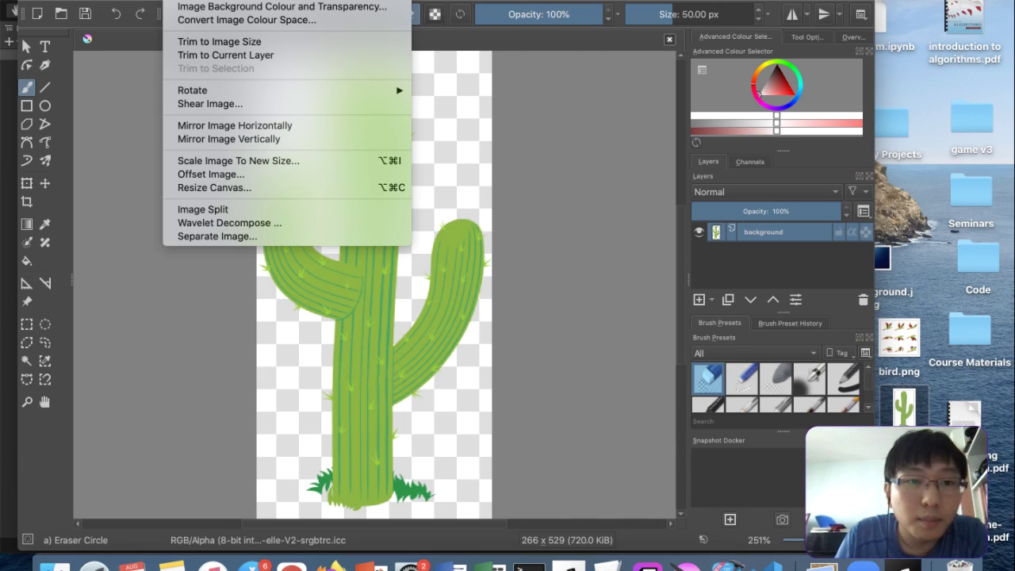
Switch to Chrome and search in a new tab for "krita duplicate image"
mouse_move(222, 0)
key("ctrl+Up")
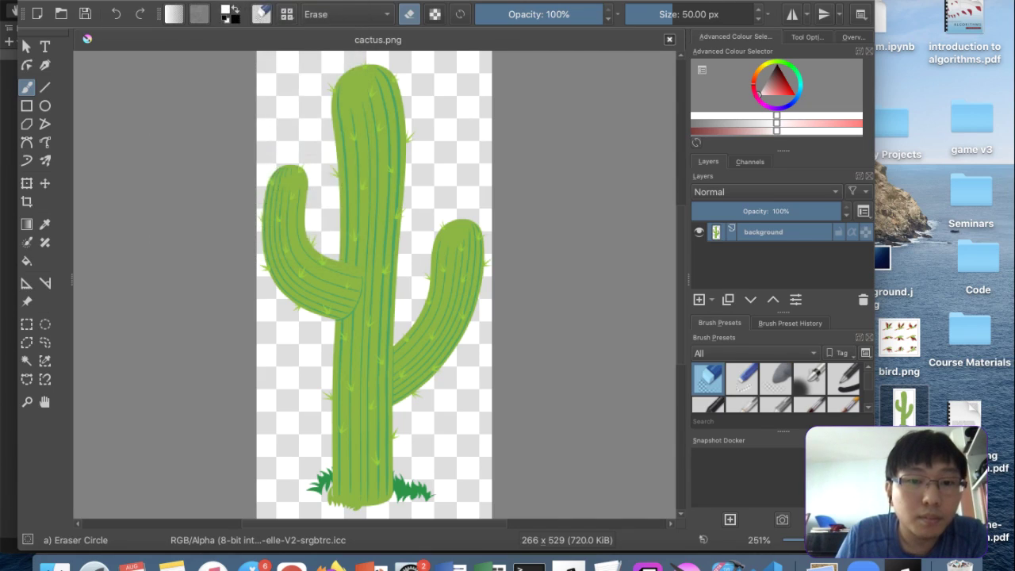
left_click(169, 428)
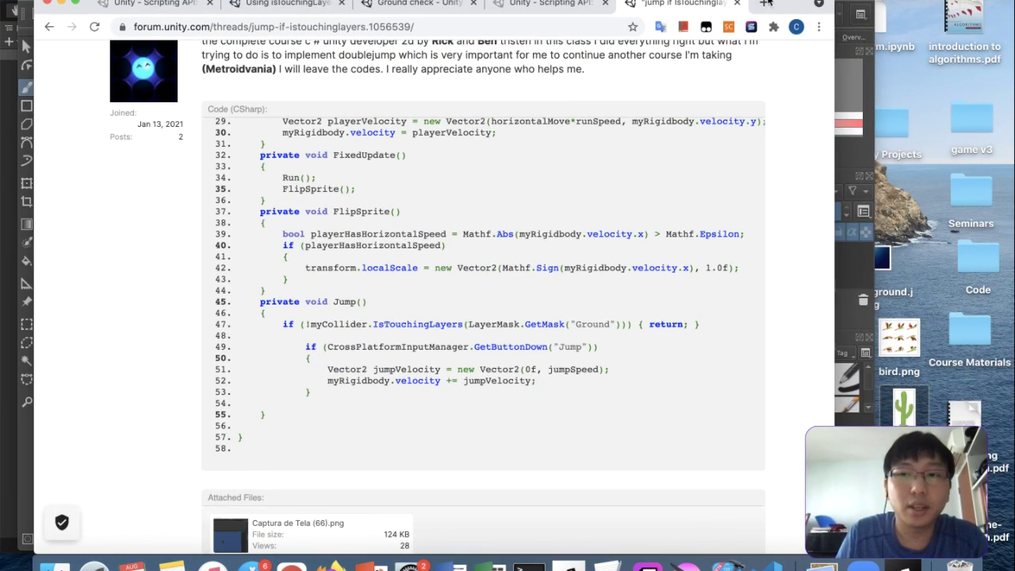
left_click(766, 3)
type("krita dup")
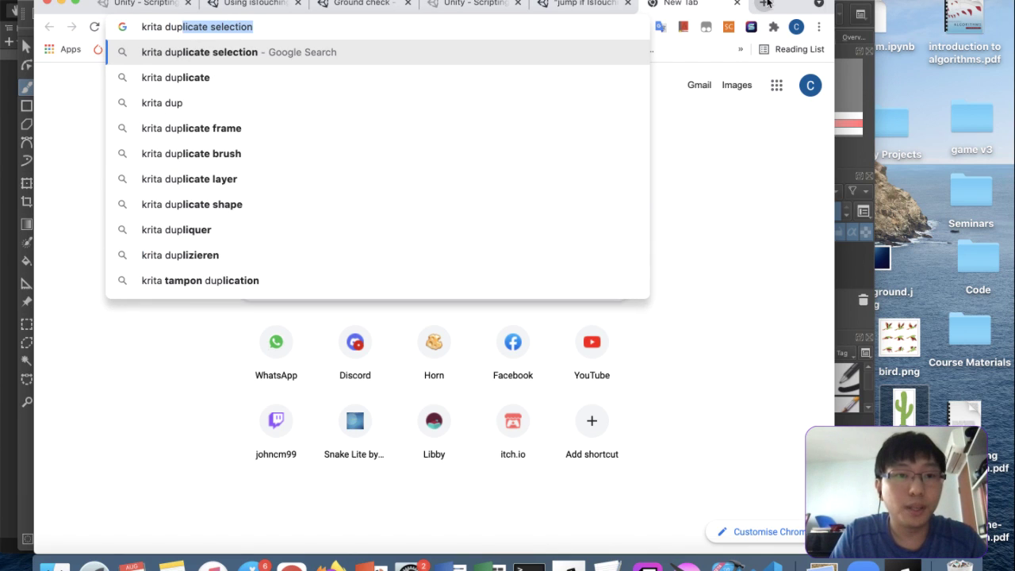
type("licate image")
key("Return")
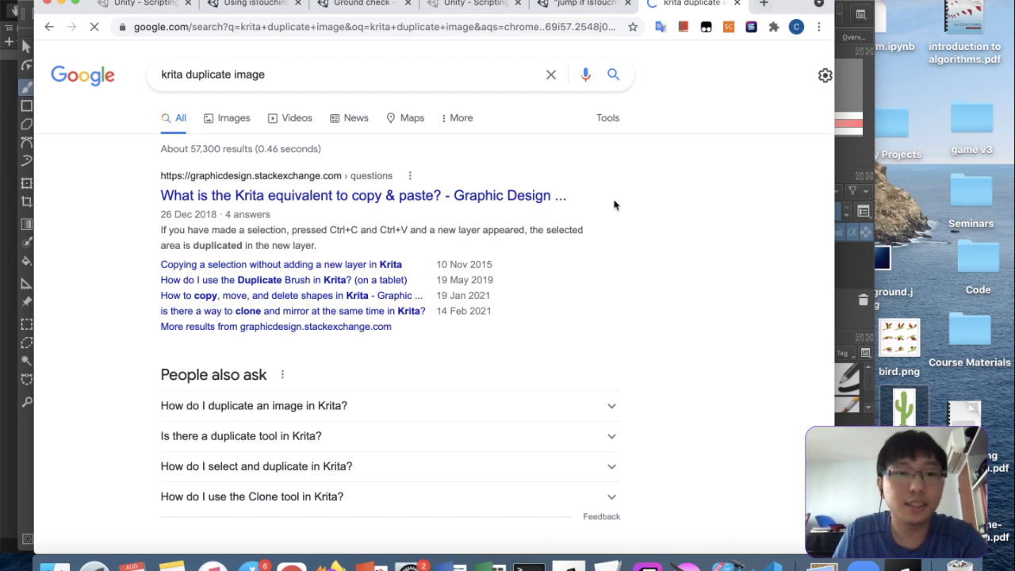
Open the Stack Exchange question on Krita's equivalent to copy and paste and read its answers on duplicating image content
left_click(449, 200)
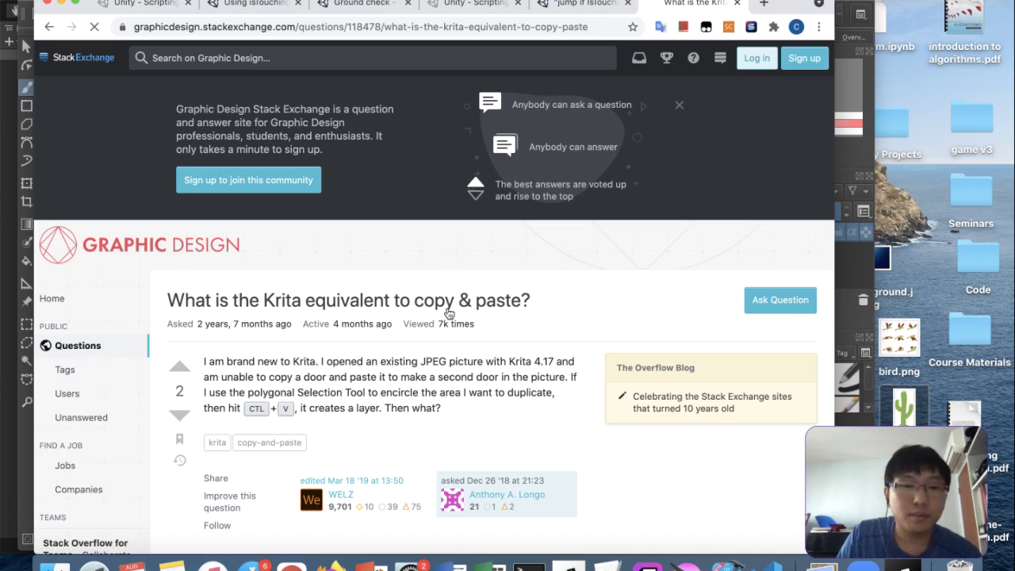
scroll(449, 314, "down", 8)
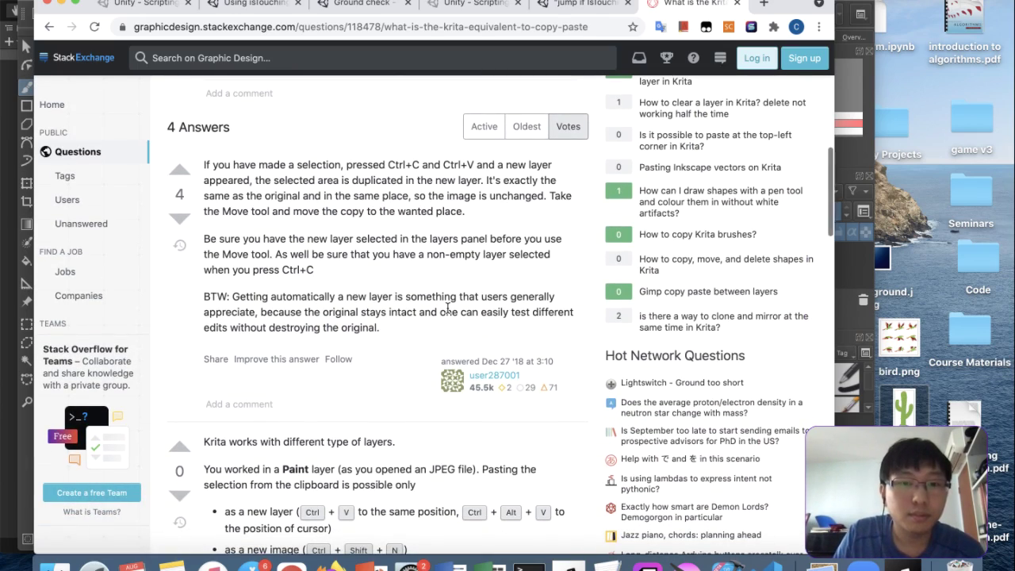
scroll(449, 311, "down", 5)
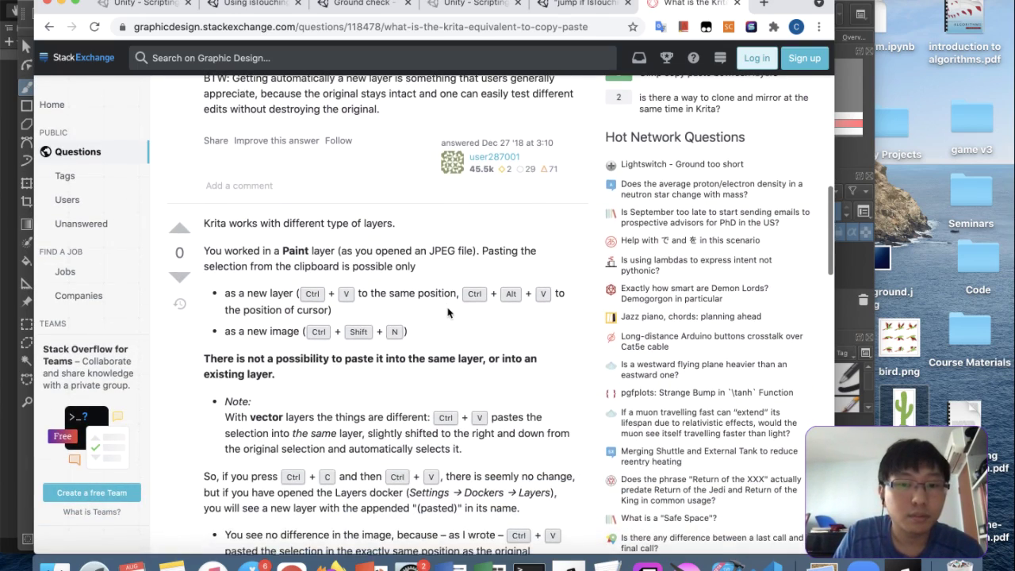
scroll(447, 313, "down", 5)
scroll(449, 312, "down", 1)
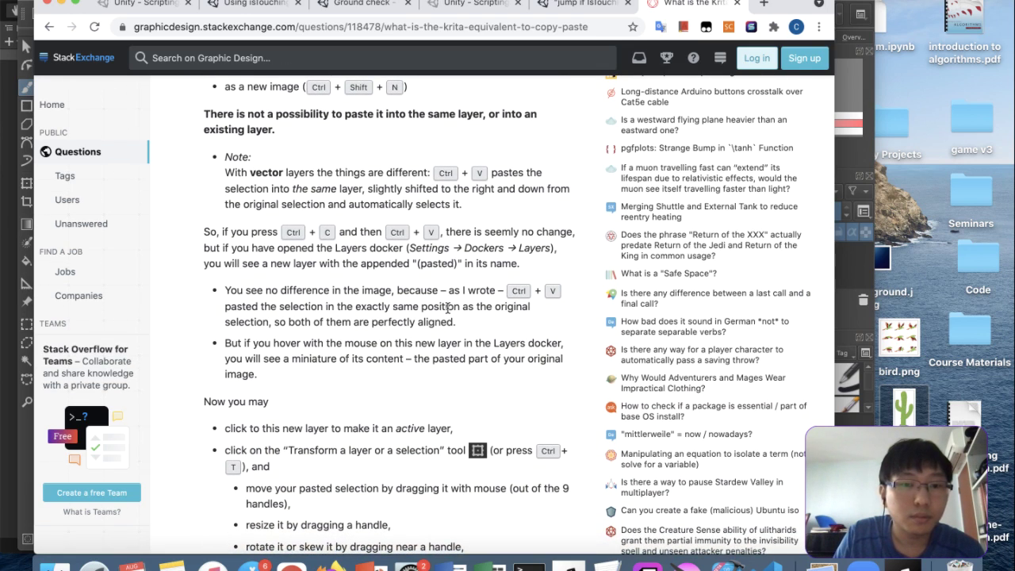
scroll(448, 309, "down", 6)
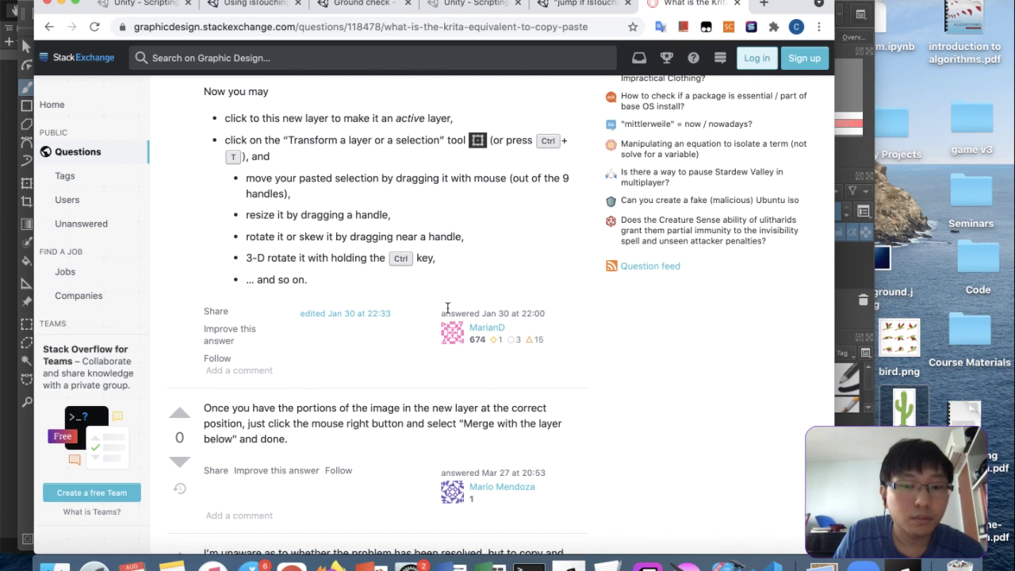
scroll(447, 307, "down", 6)
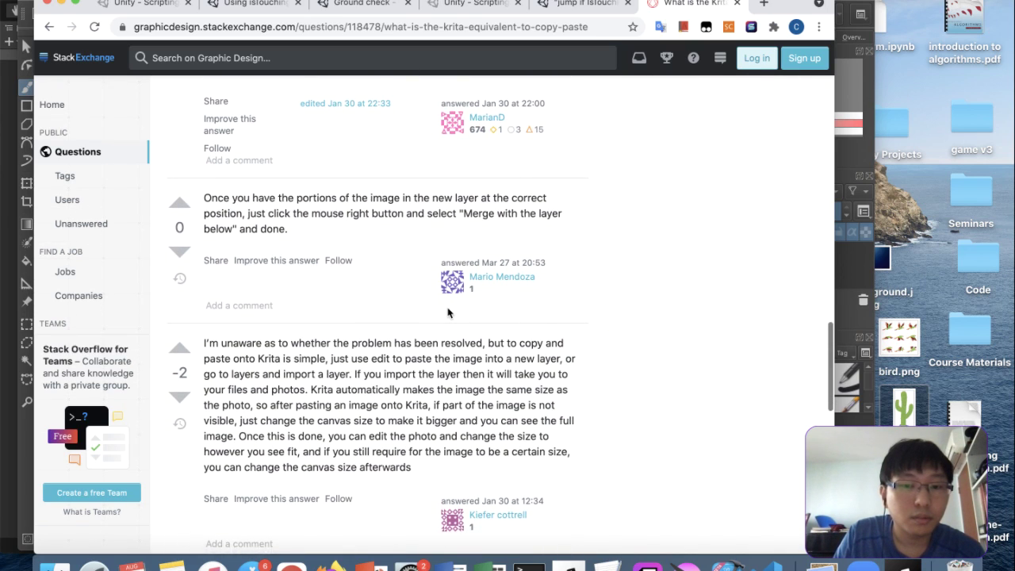
scroll(448, 312, "down", 1)
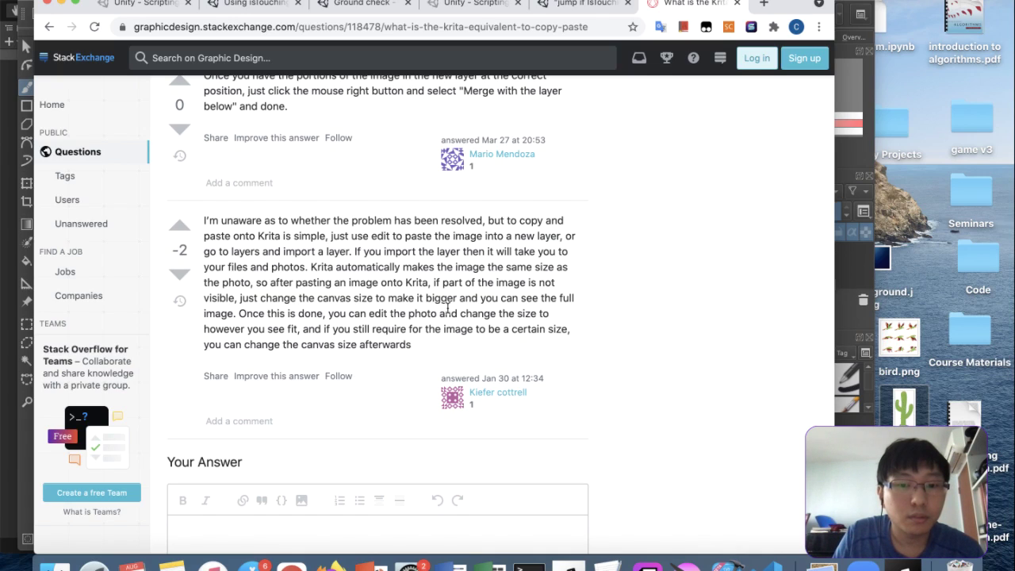
scroll(447, 307, "up", 15)
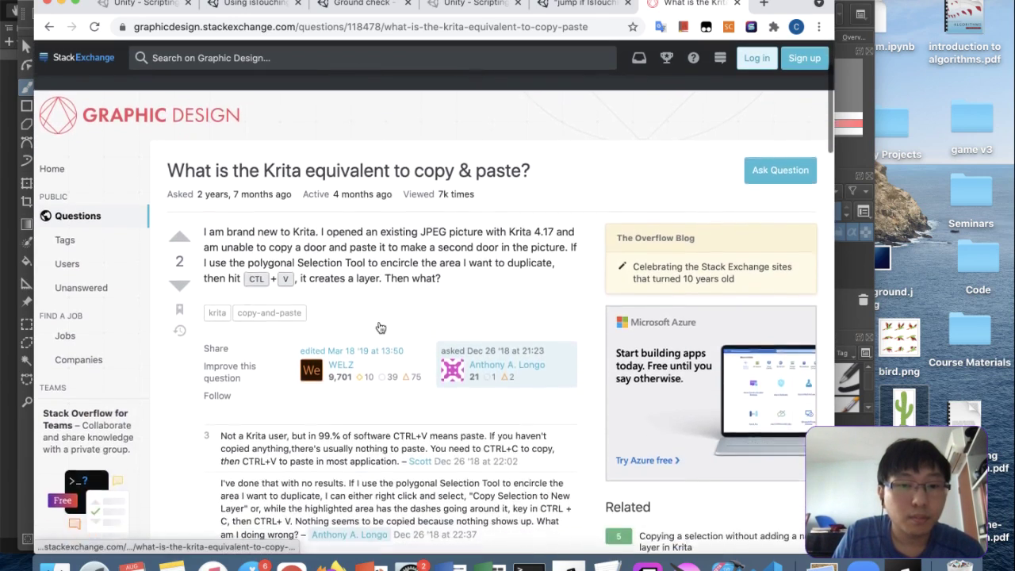
scroll(479, 215, "down", 5)
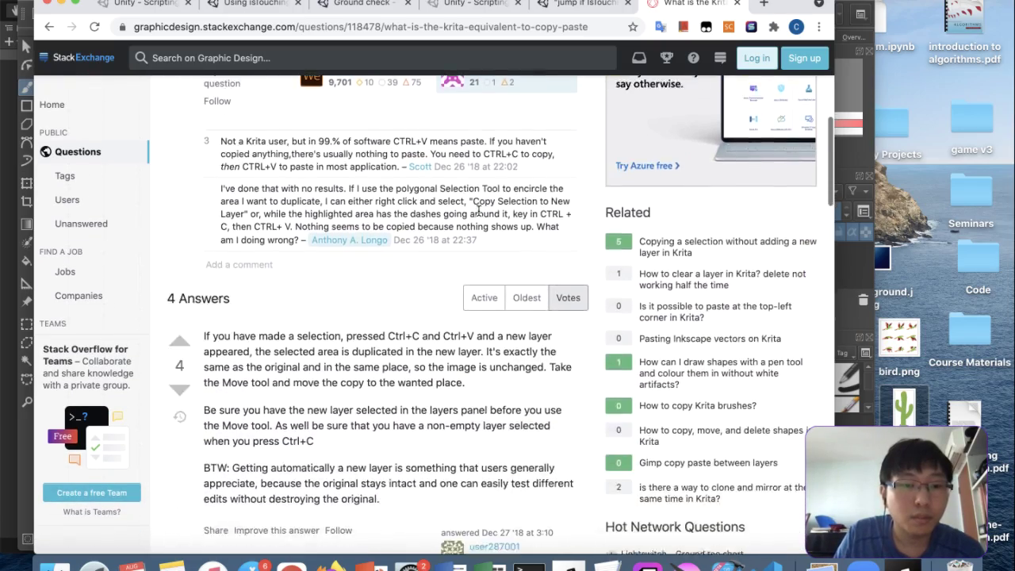
Switch back to Krita and duplicate the background layer of cactus.png
key("ctrl+Up")
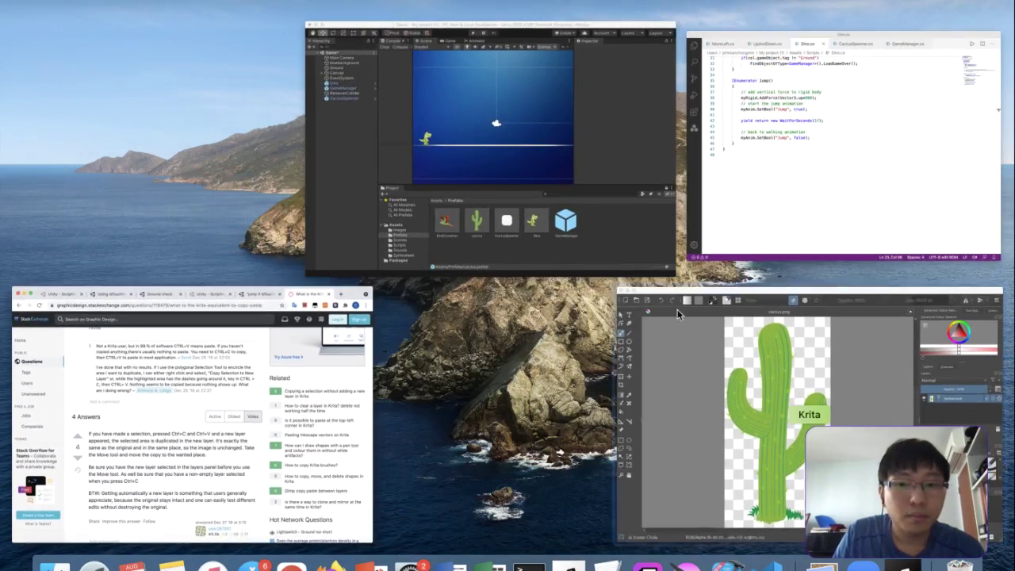
left_click(809, 415)
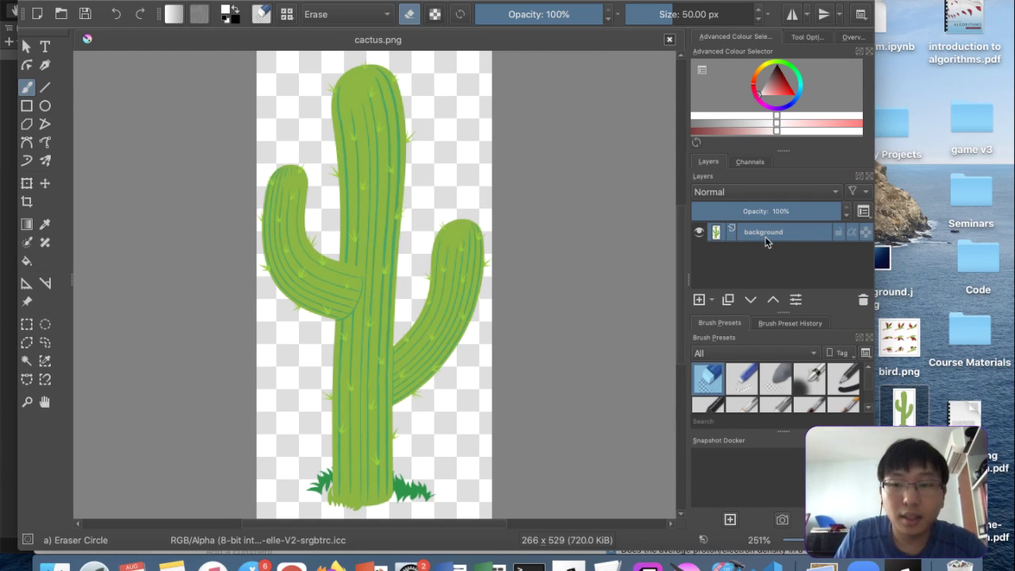
key("super+j")
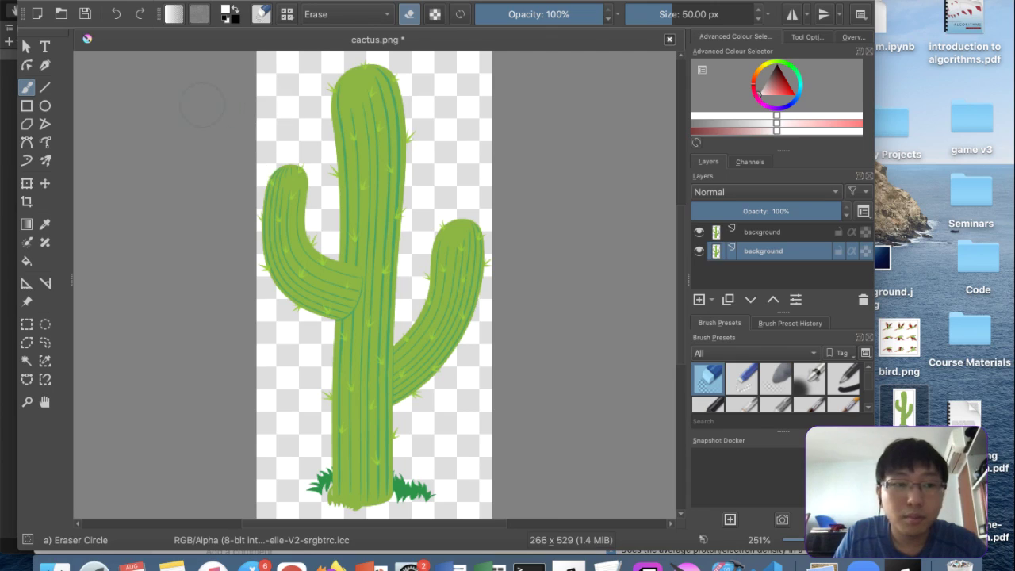
Transform the lower background layer by moving its cactus beside the original, beyond the canvas's right edge and at about the same height
left_click(27, 184)
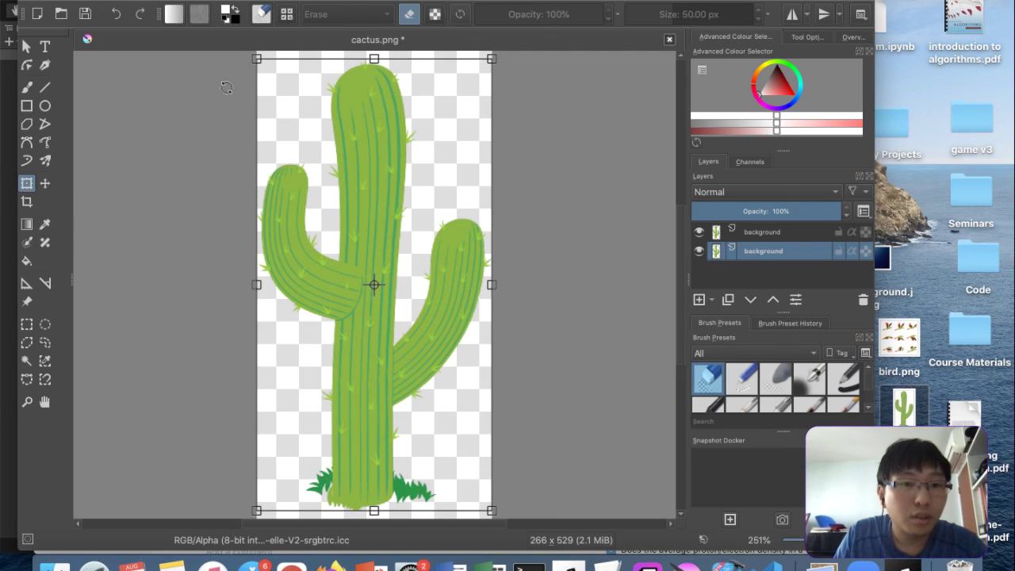
left_click_drag(332, 114, 569, 124)
scroll(569, 125, "down", 10)
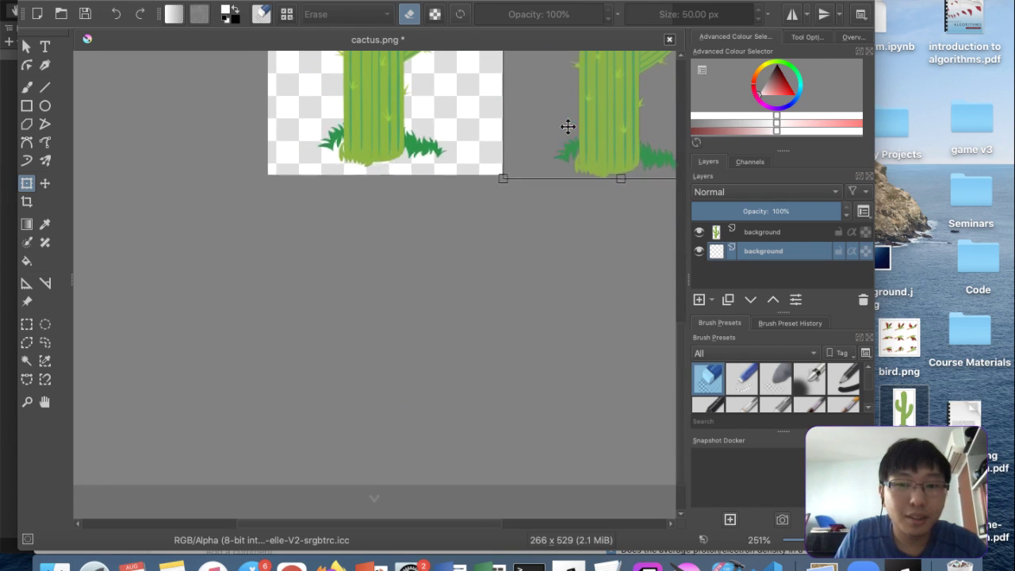
scroll(490, 237, "up", 10)
scroll(612, 283, "right", 2)
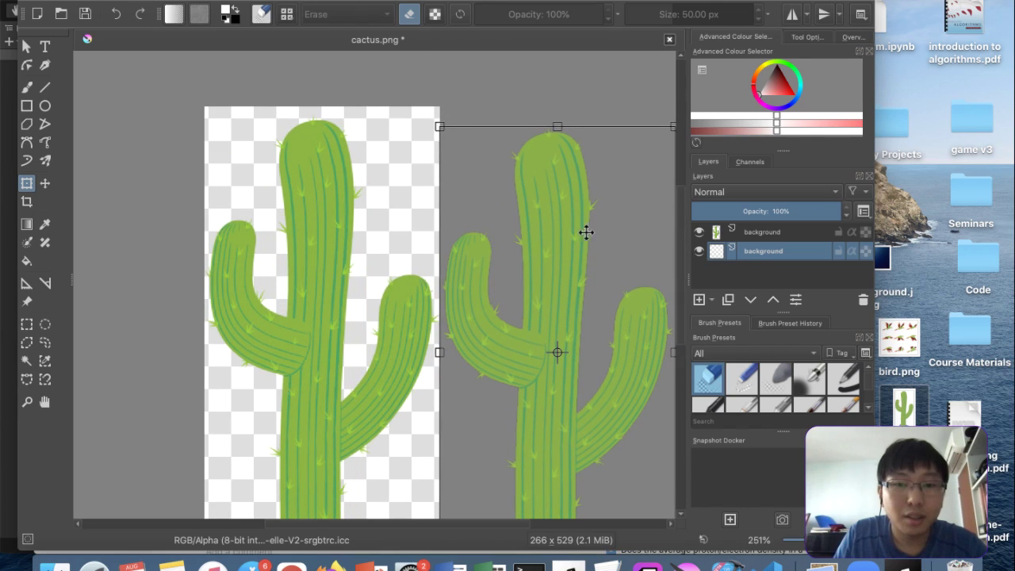
left_click_drag(588, 215, 588, 216)
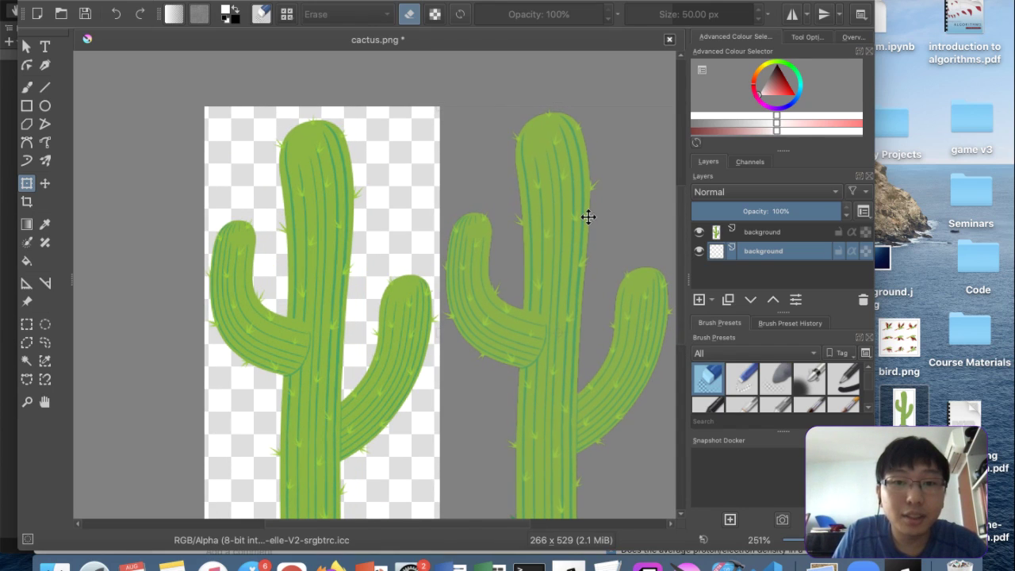
scroll(654, 254, "down", 3)
scroll(655, 254, "right", 5)
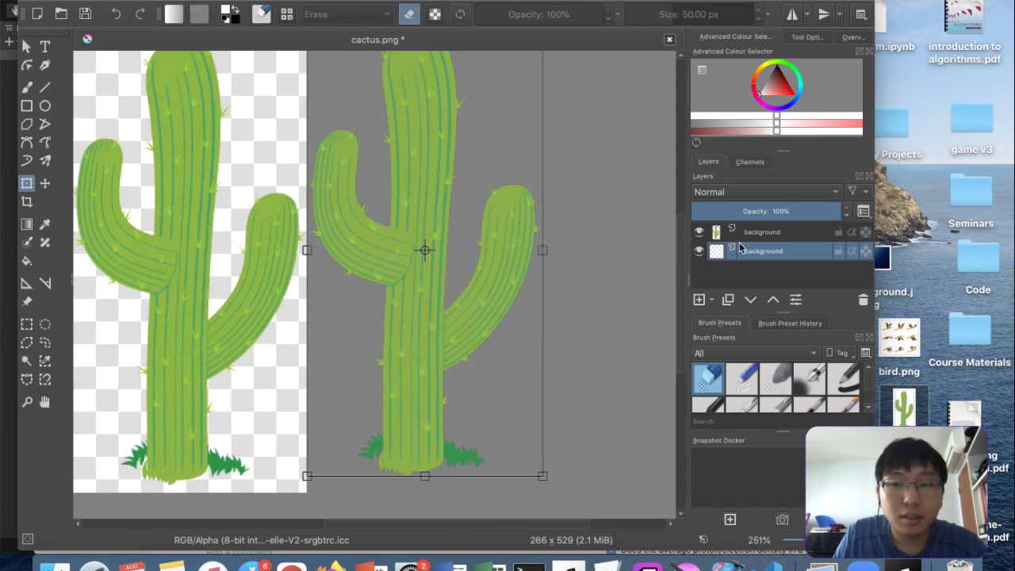
Examine the upper and lower background layers in turn, showing the lower one's transform frame again, and activate the Fill tool
left_click(778, 238)
scroll(488, 332, "down", 5)
scroll(488, 332, "left", 2)
scroll(488, 332, "up", 4)
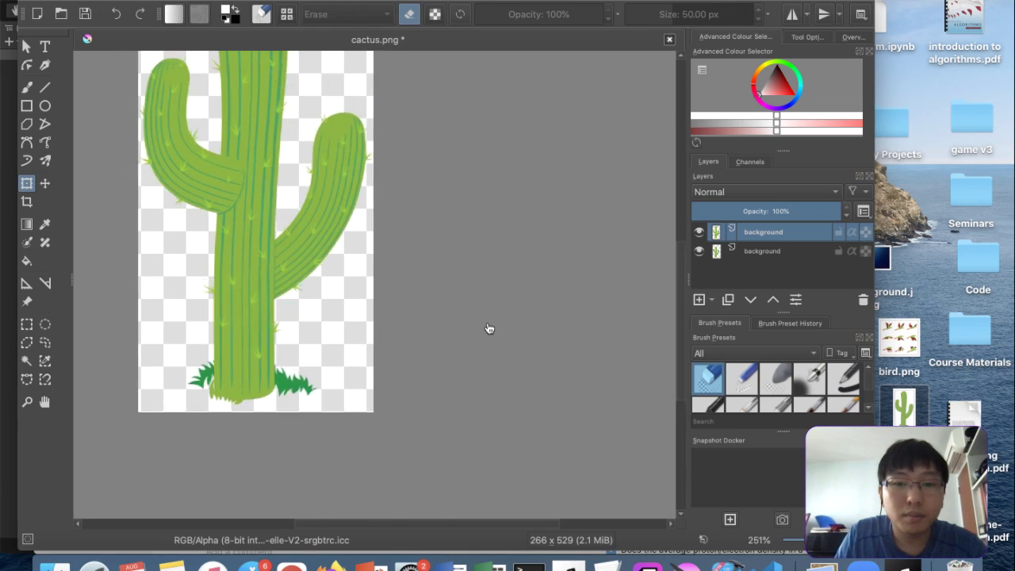
left_click(767, 254)
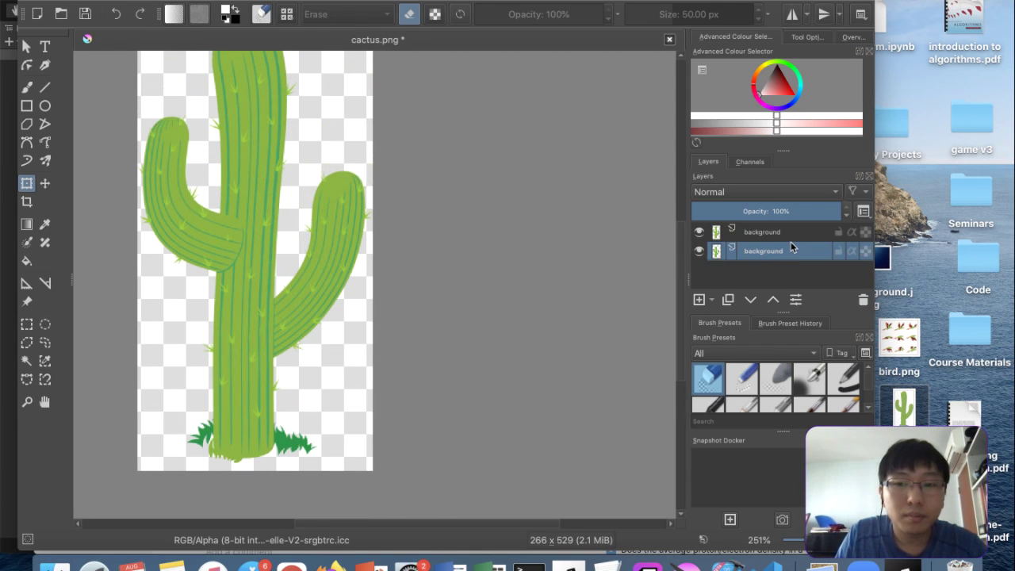
left_click(217, 192)
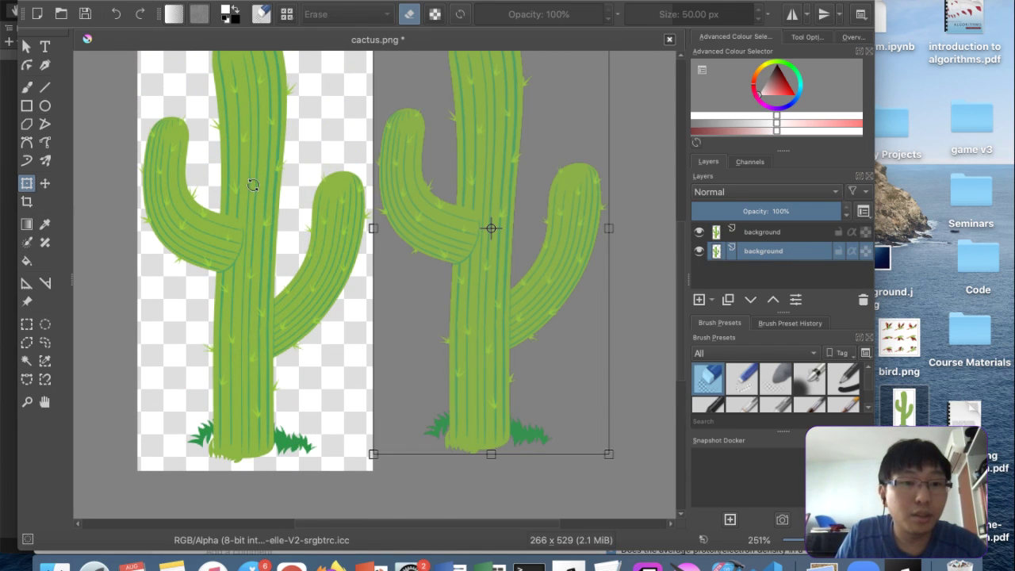
scroll(499, 198, "up", 3)
scroll(499, 198, "left", 1)
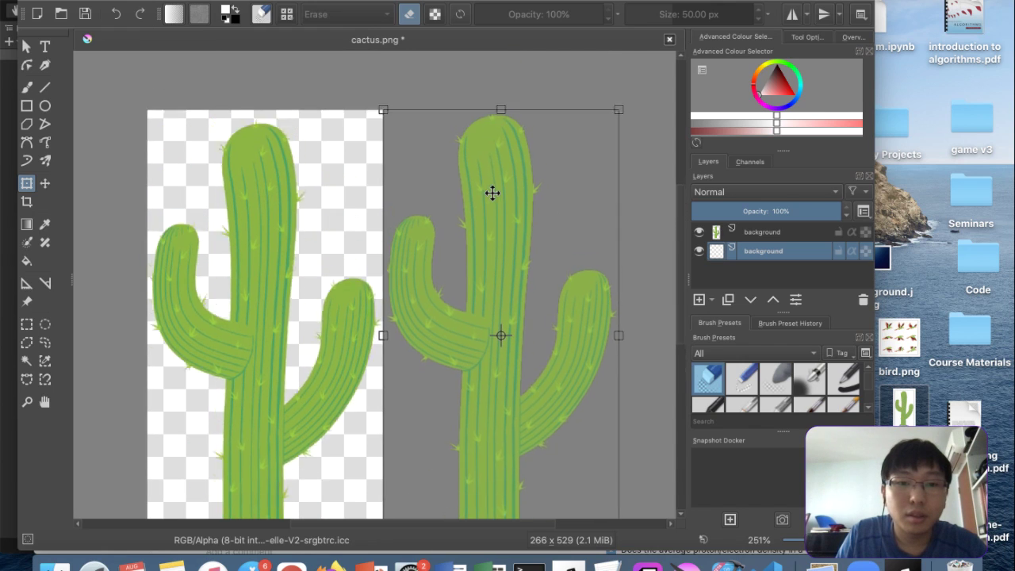
left_click(26, 263)
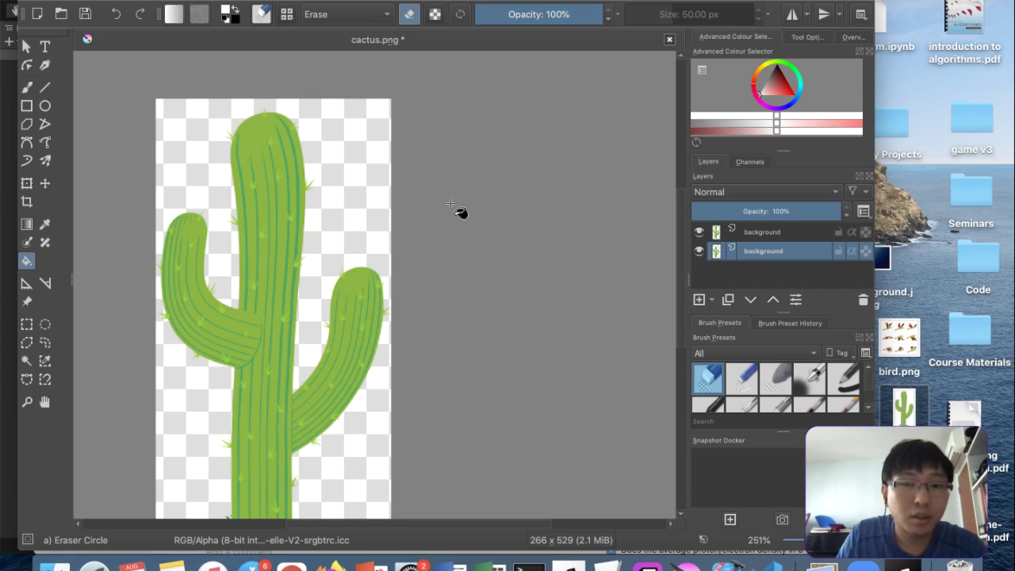
Try to stretch the lower background layer's copied cactus across the original by its transform frame
double_click(716, 252)
key("Return")
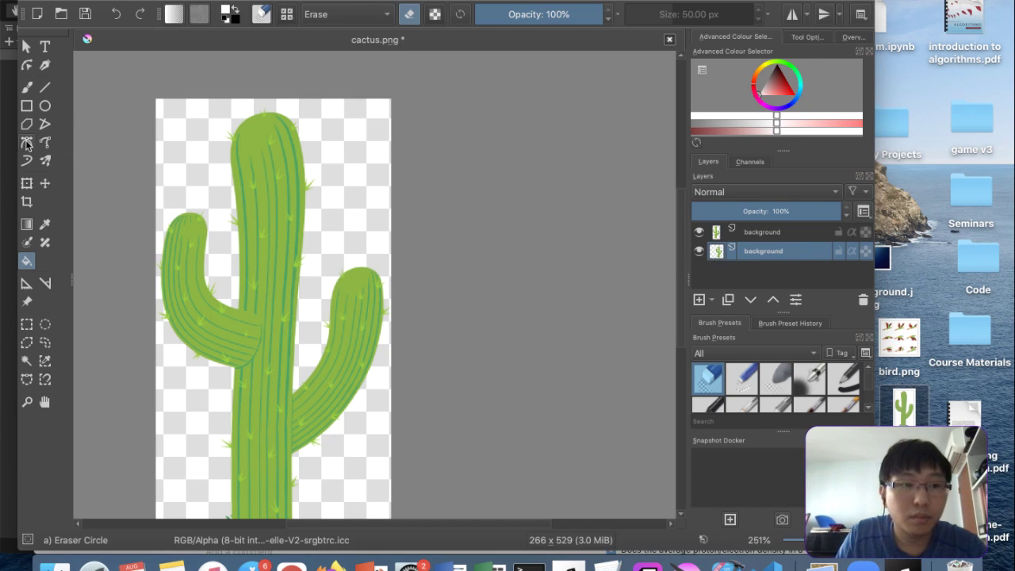
left_click(27, 185)
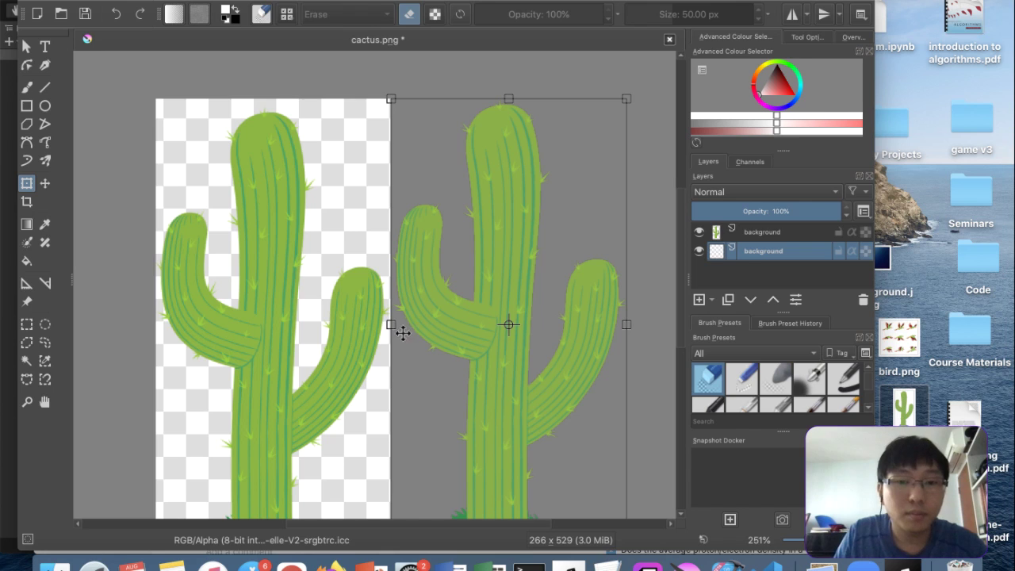
left_click_drag(391, 325, 256, 328)
key("super+z")
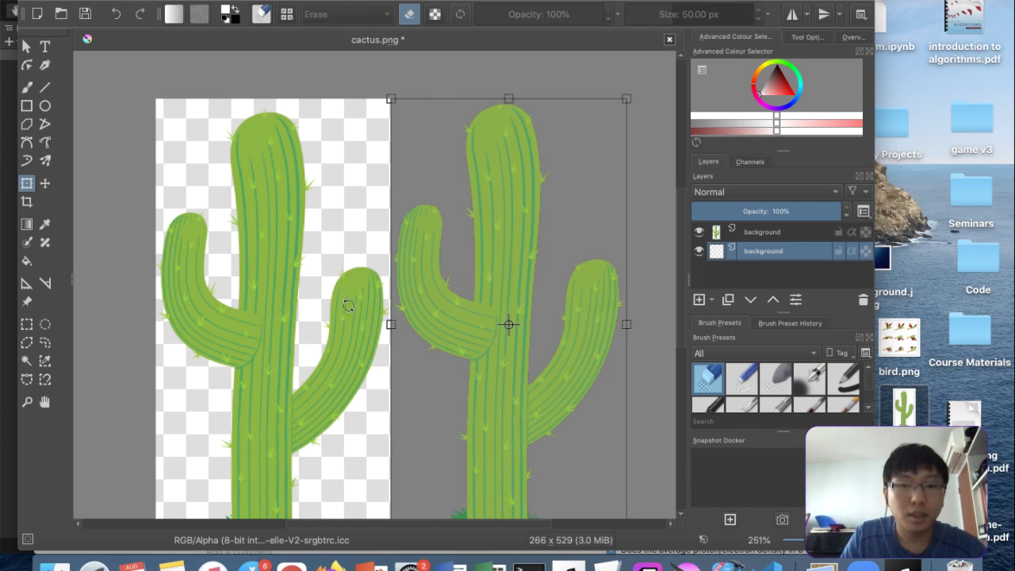
Apply the lower background layer's transform and shift its cactus slightly down to line up with the original
scroll(392, 304, "down", 3)
scroll(393, 303, "down", 2)
scroll(385, 301, "down", 4, "ctrl")
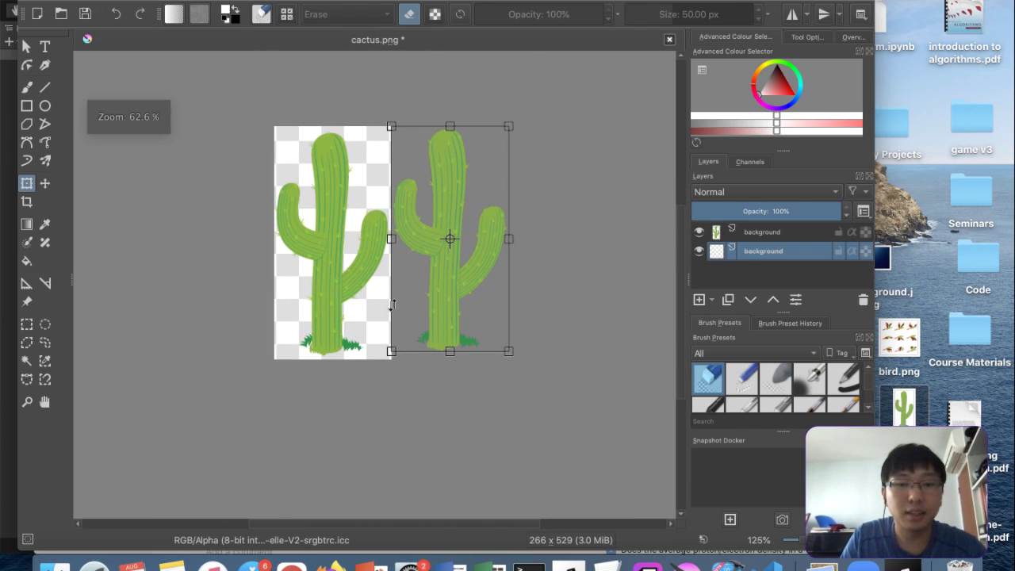
key("Return")
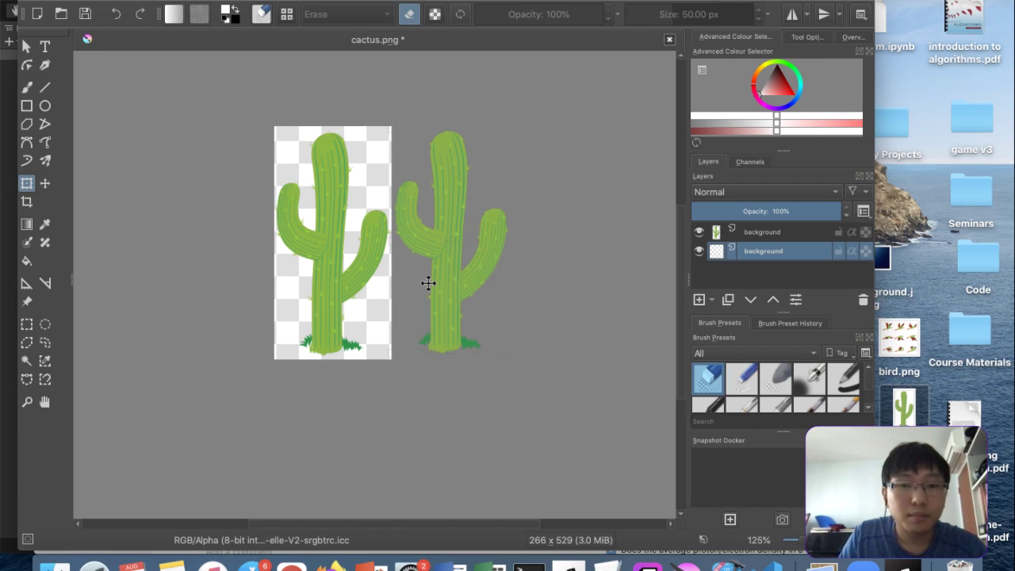
left_click_drag(452, 311, 452, 314)
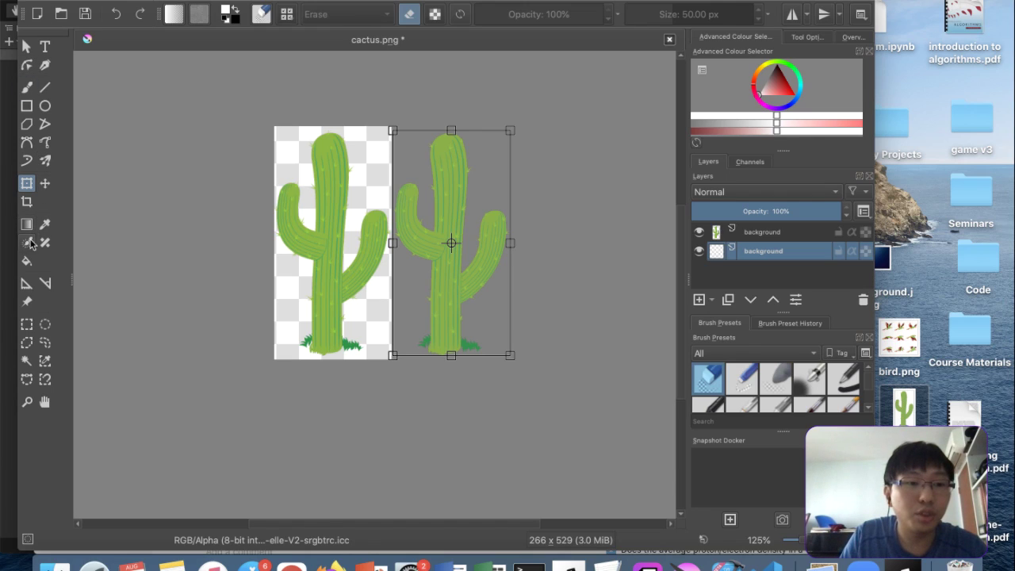
Activate the Fill tool with the Eraser Small preset, and quit Krita
left_click(26, 263)
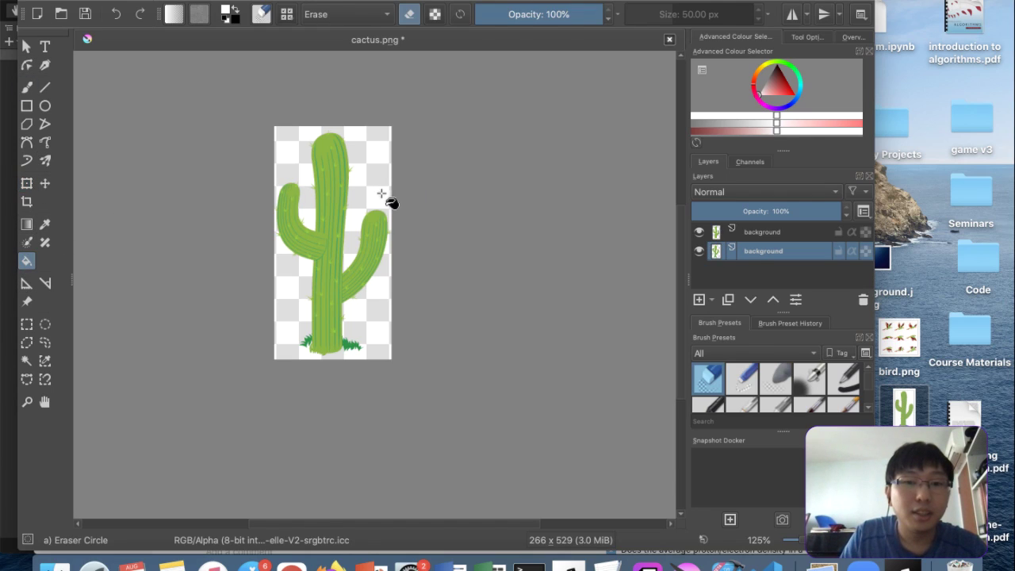
left_click(742, 373)
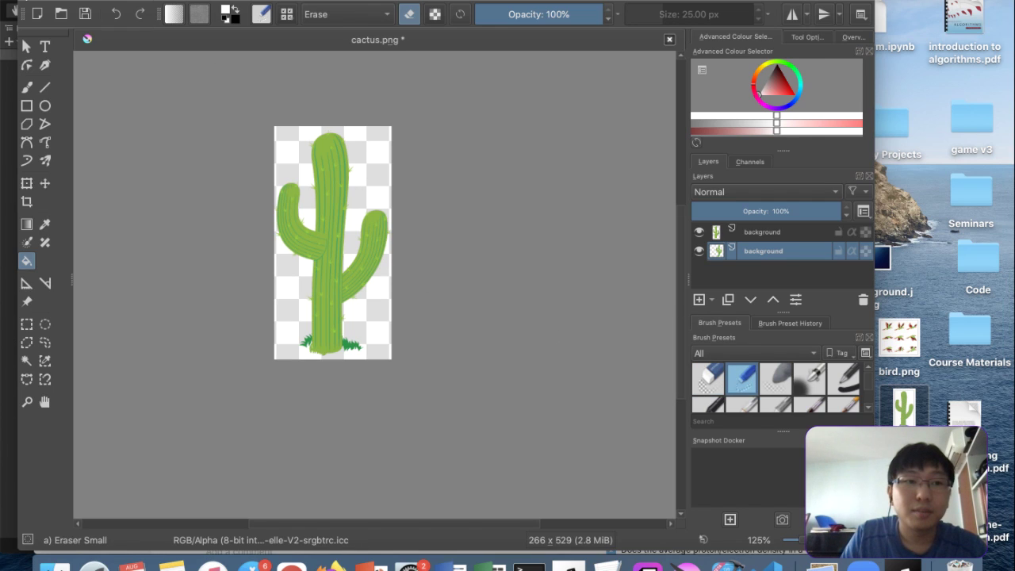
key("super+q")
left_click(481, 283)
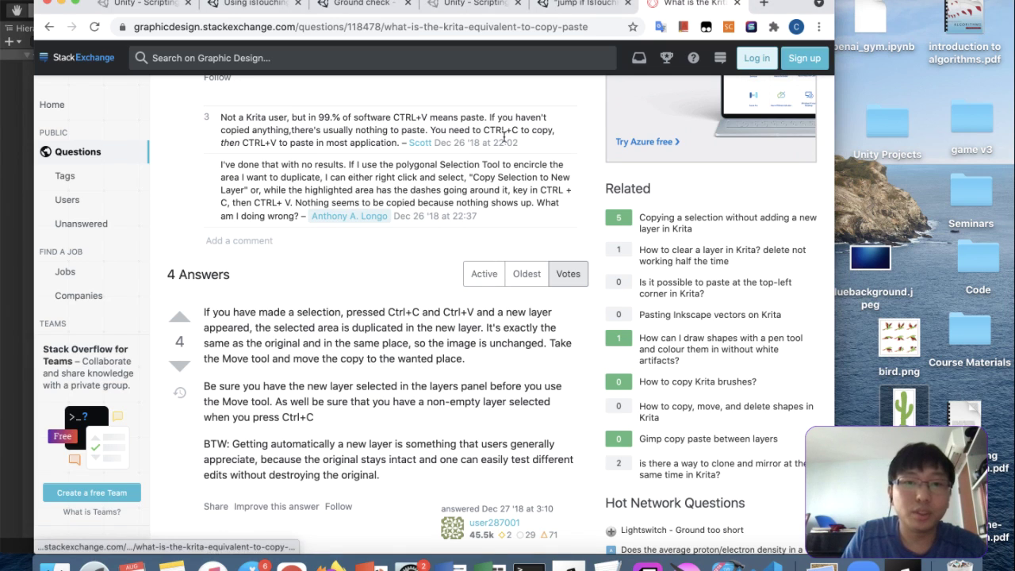
Search Google for "cactus free image" in the browser and show the image results
left_click(534, 25)
type("cactus free im")
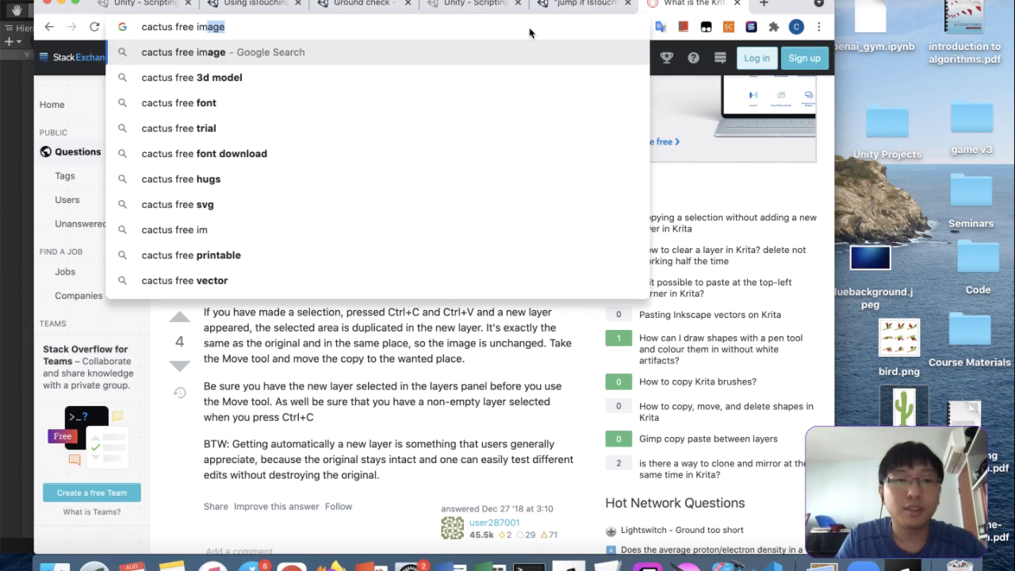
type("age")
key("Return")
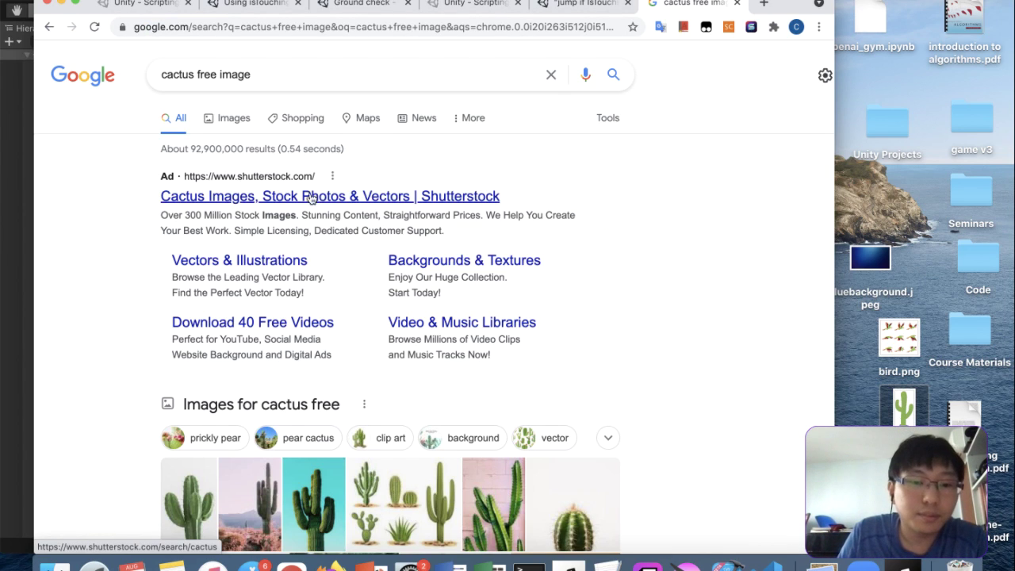
left_click(241, 127)
Examine the image results for a free cactus picture suitable as a grouped obstacle, and return to the first results
scroll(521, 277, "down", 2)
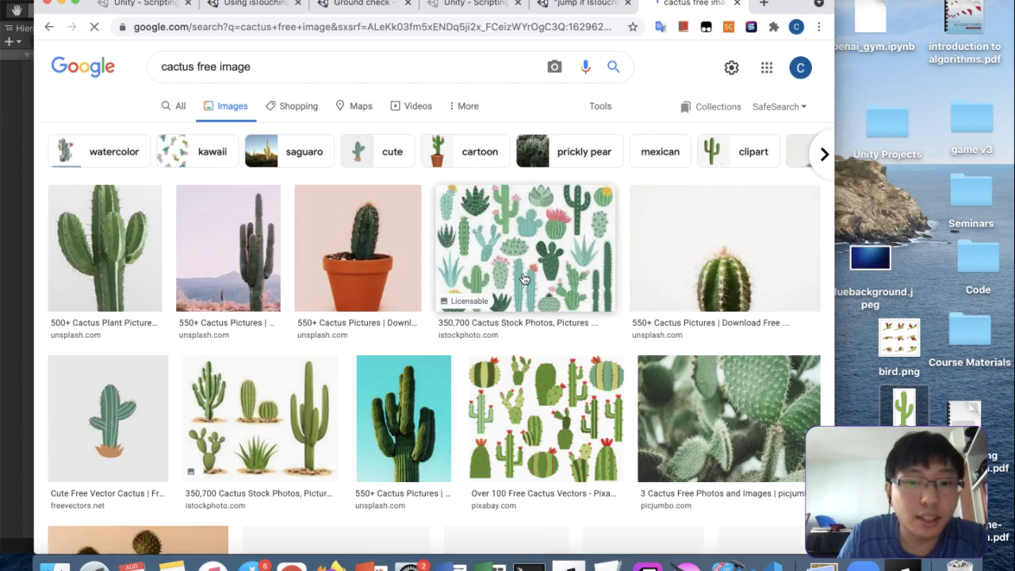
scroll(523, 277, "down", 8)
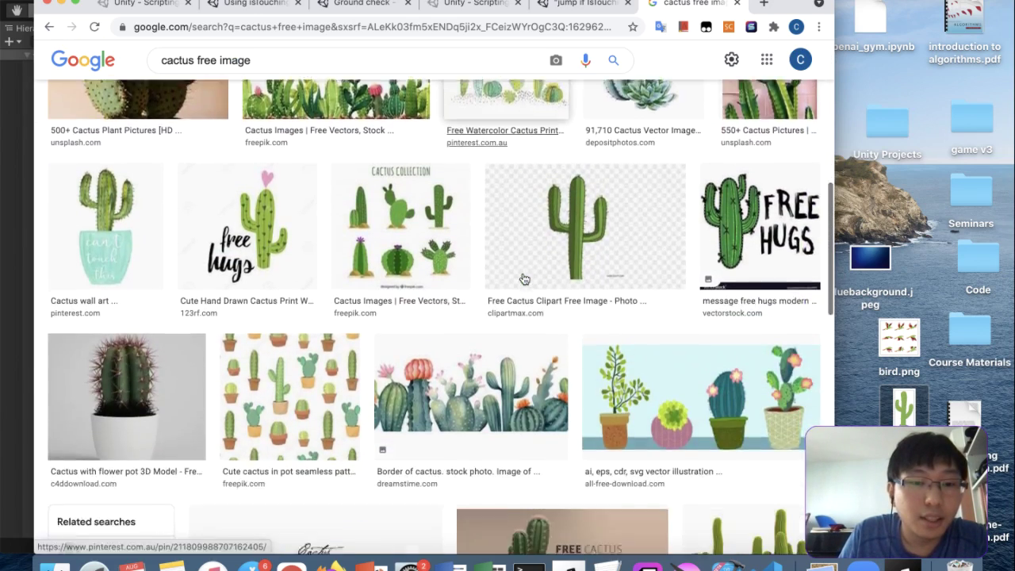
scroll(523, 280, "down", 8)
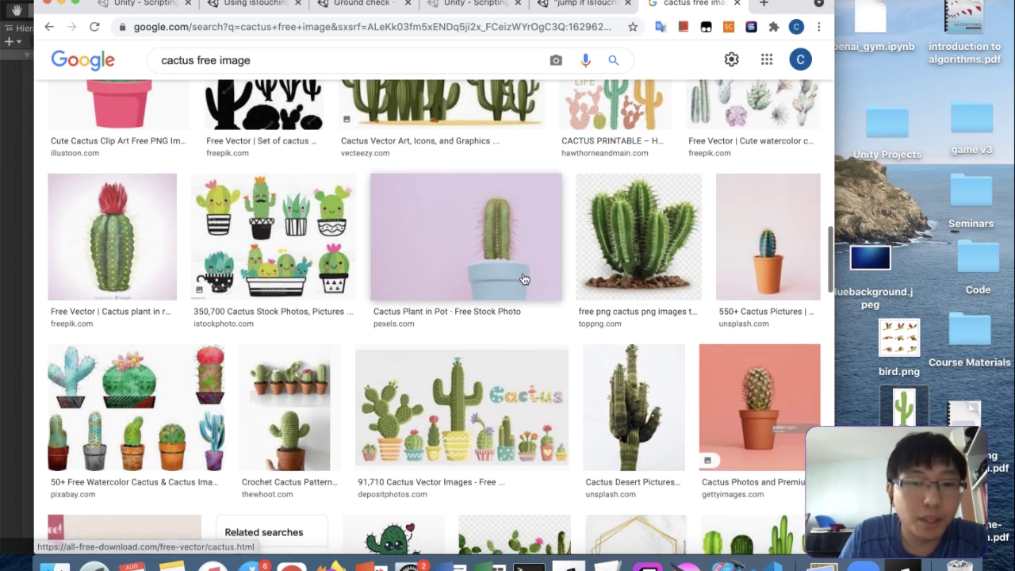
scroll(524, 279, "down", 6)
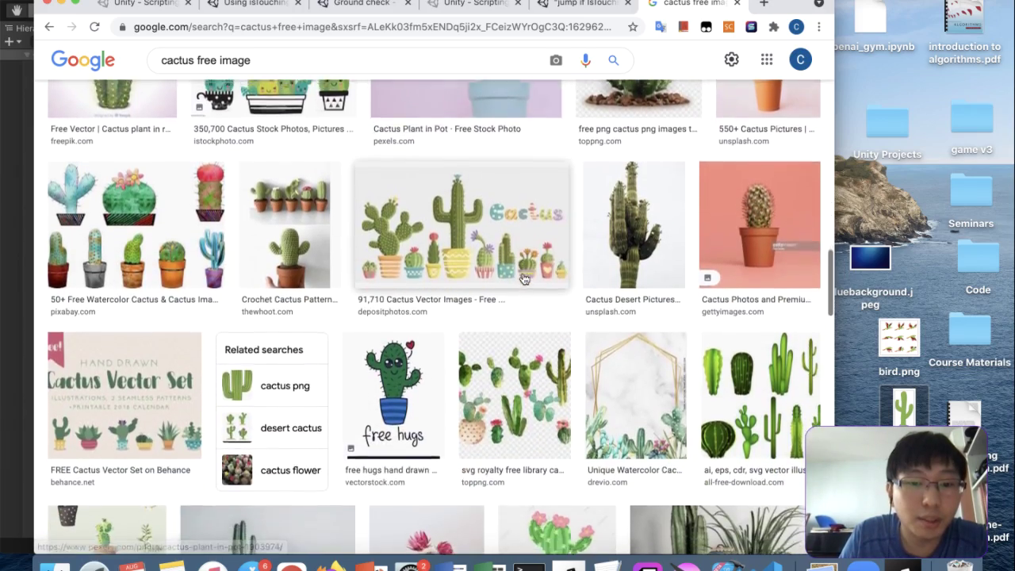
scroll(523, 277, "down", 7)
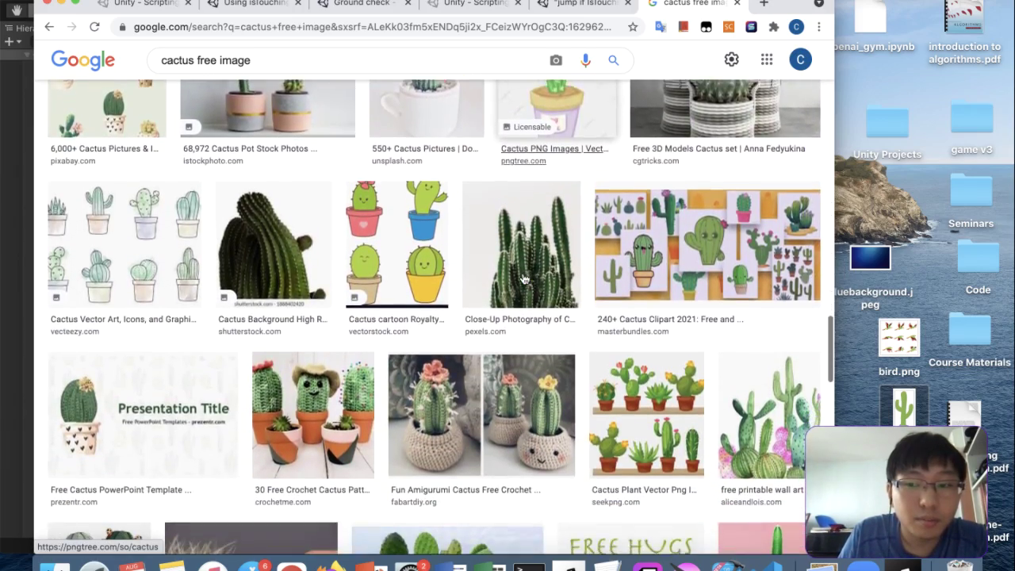
scroll(523, 277, "down", 6)
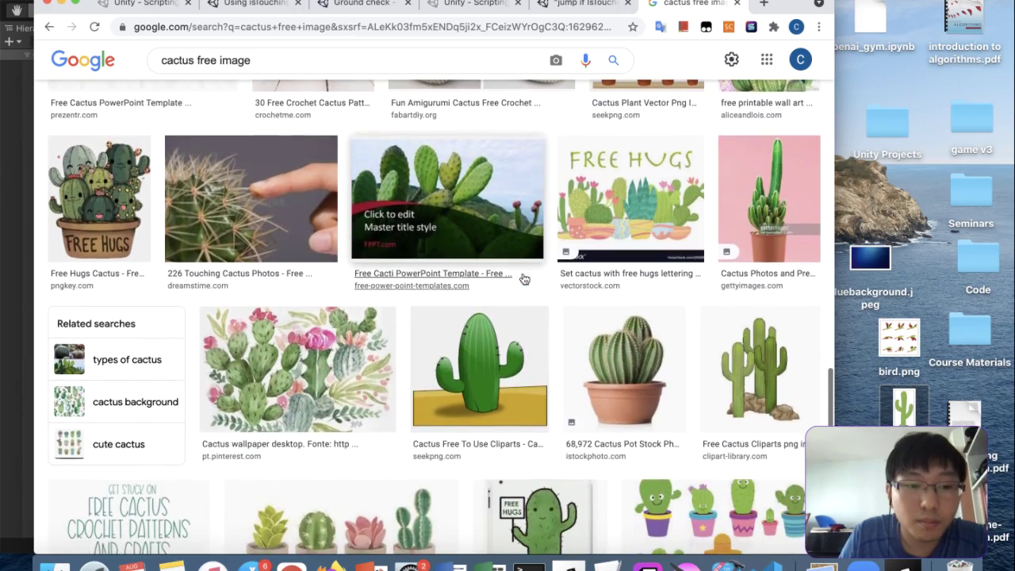
scroll(524, 279, "down", 7)
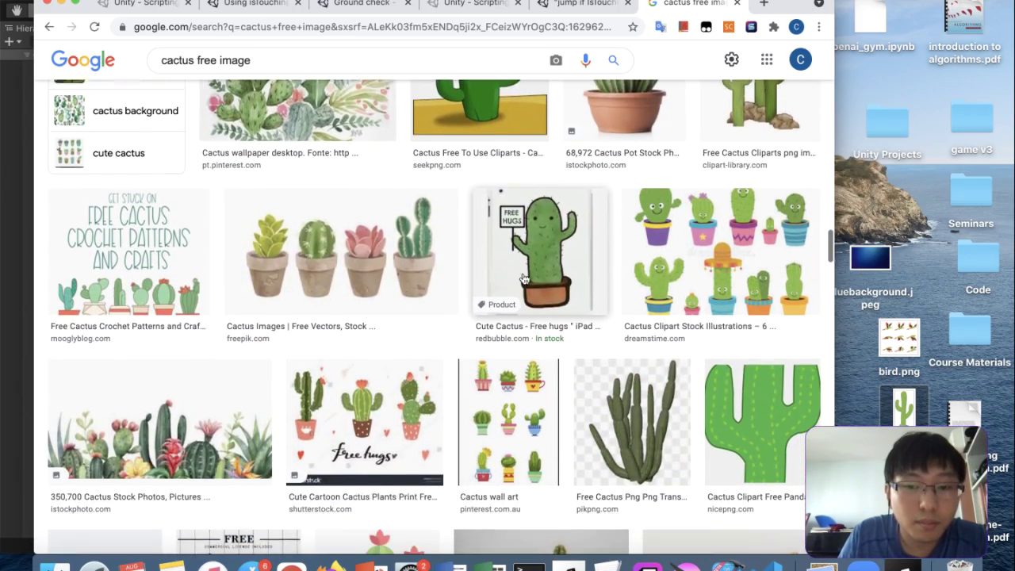
scroll(524, 279, "up", 15)
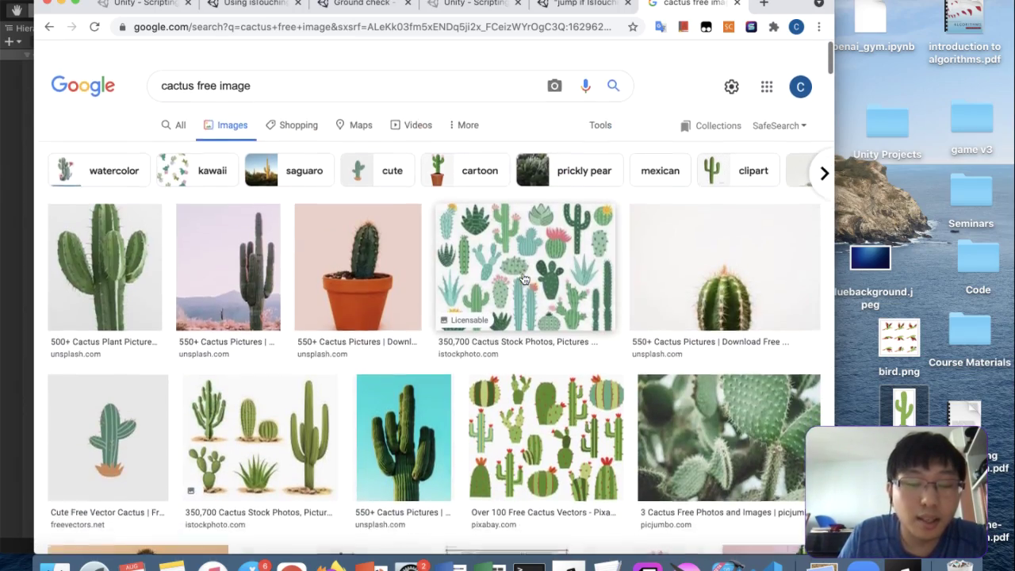
Switch to Unity, add two cactus prefab instances to the Game scene and place the second beside the first at X 3.77
key("ctrl+Up")
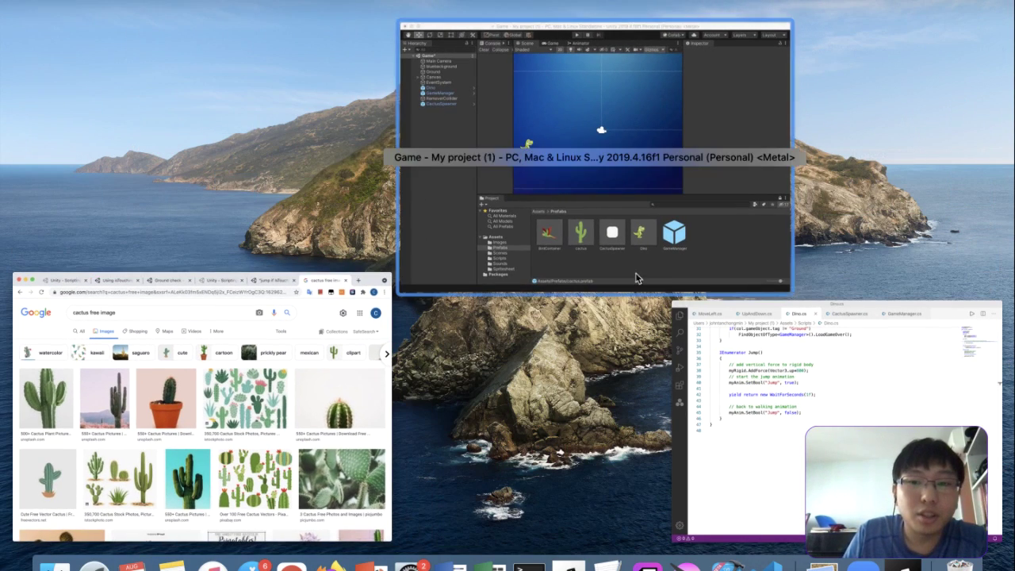
left_click(700, 159)
left_click(379, 426)
left_click(87, 158)
left_click_drag(383, 448, 79, 171)
left_click_drag(406, 444, 93, 222)
left_click(109, 181)
left_click_drag(505, 240, 525, 242)
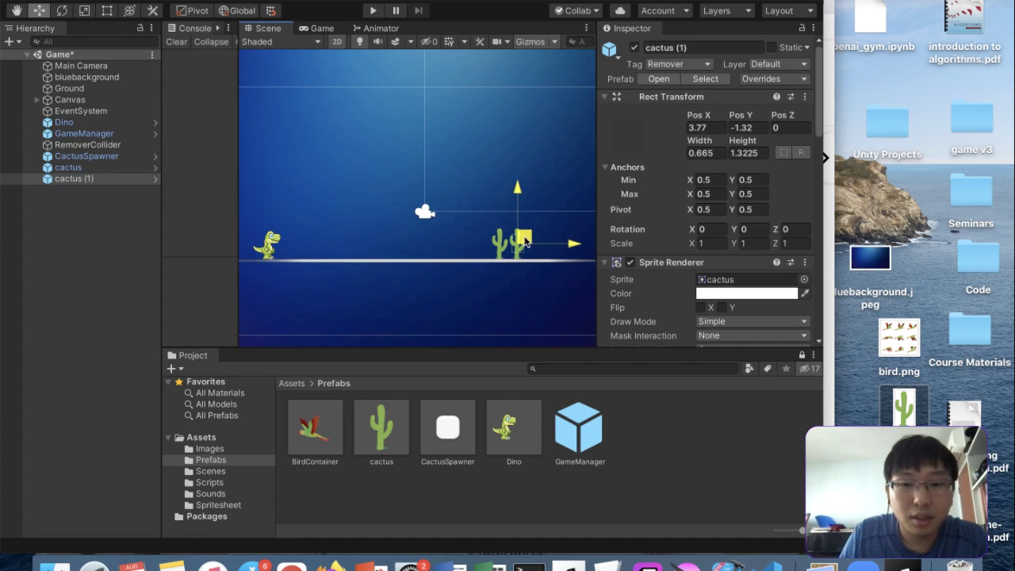
Switch to the browser, search Google for "is there horizontal layout group for game objects" and scan the results
key("ctrl+Up")
left_click(357, 318)
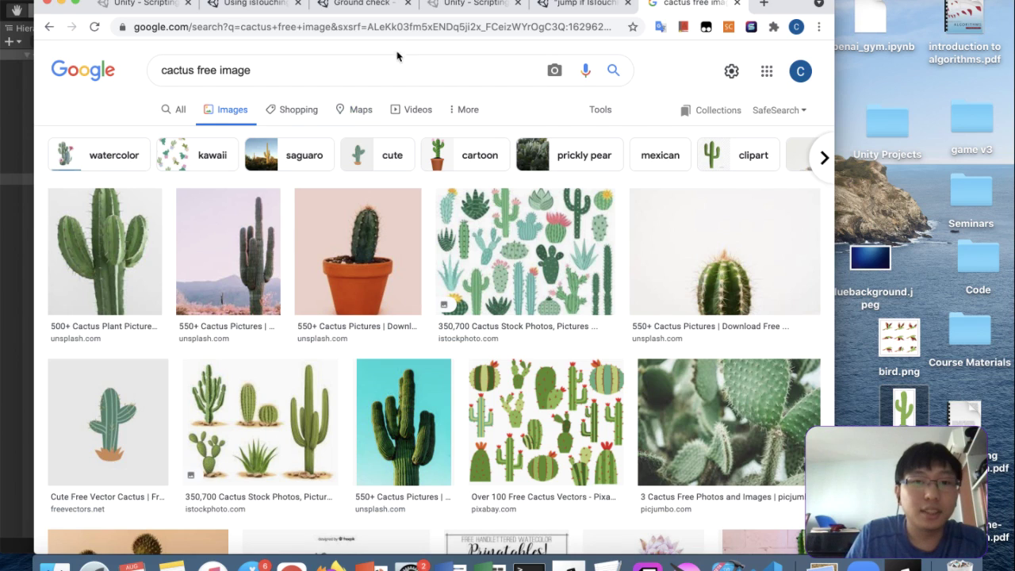
left_click(413, 29)
type("is there ho")
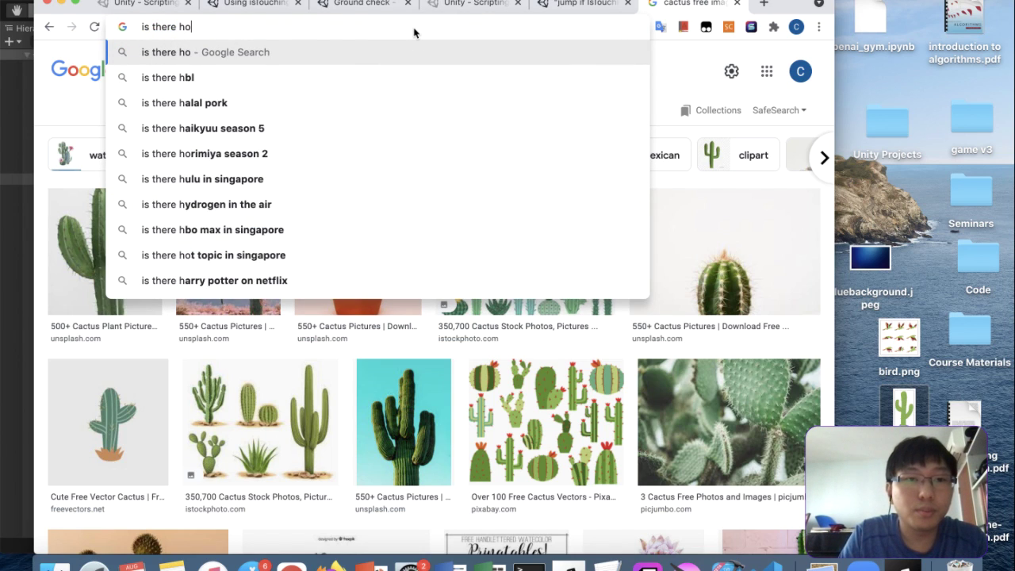
type("rizontal layout ")
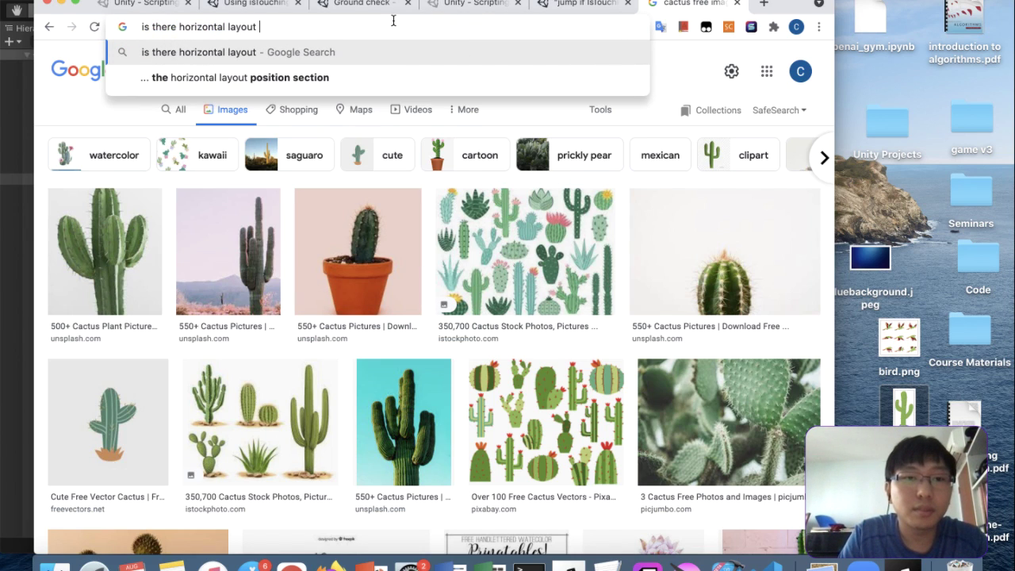
type("group for game ob")
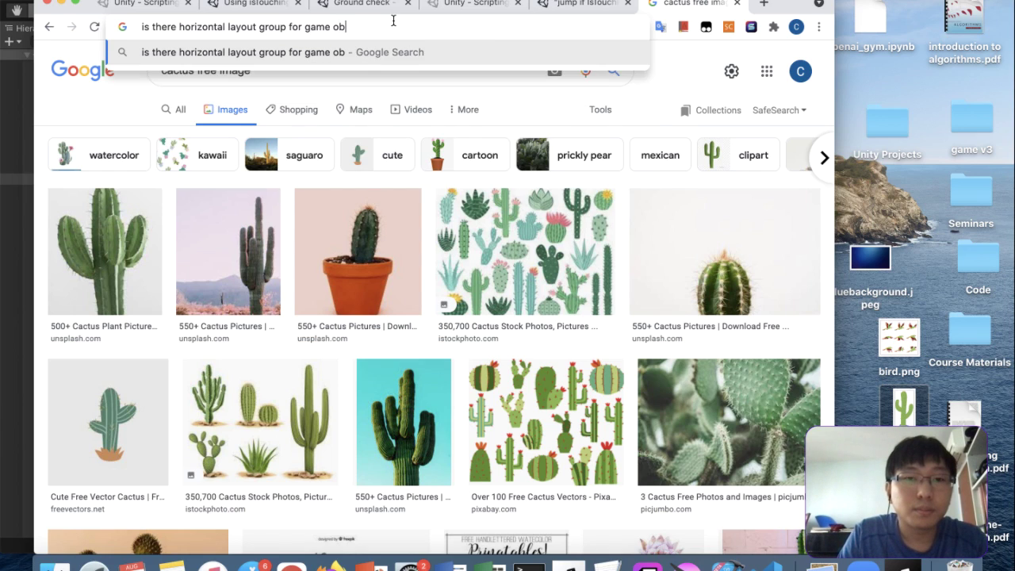
type("jects")
key("Return")
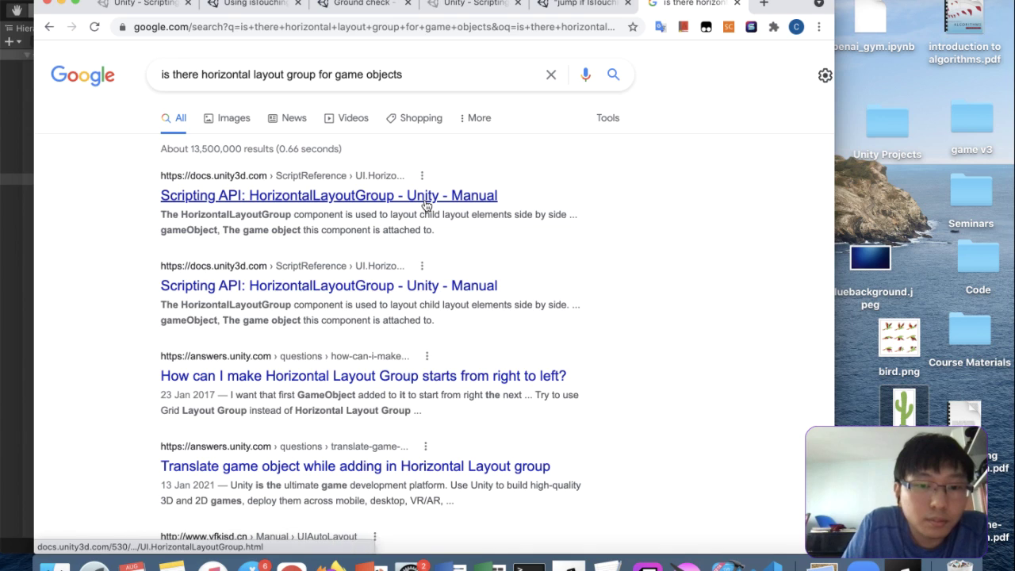
scroll(375, 320, "down", 1)
scroll(378, 324, "up", 1)
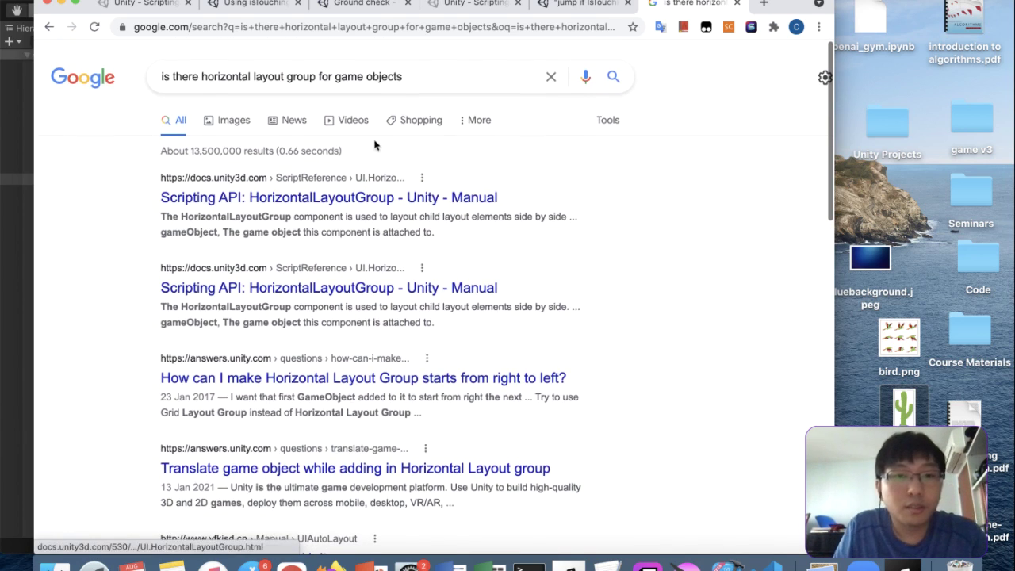
Refine the search to "is there horizontal layout group for sprites"
left_click_drag(333, 73, 517, 68)
type("sprites")
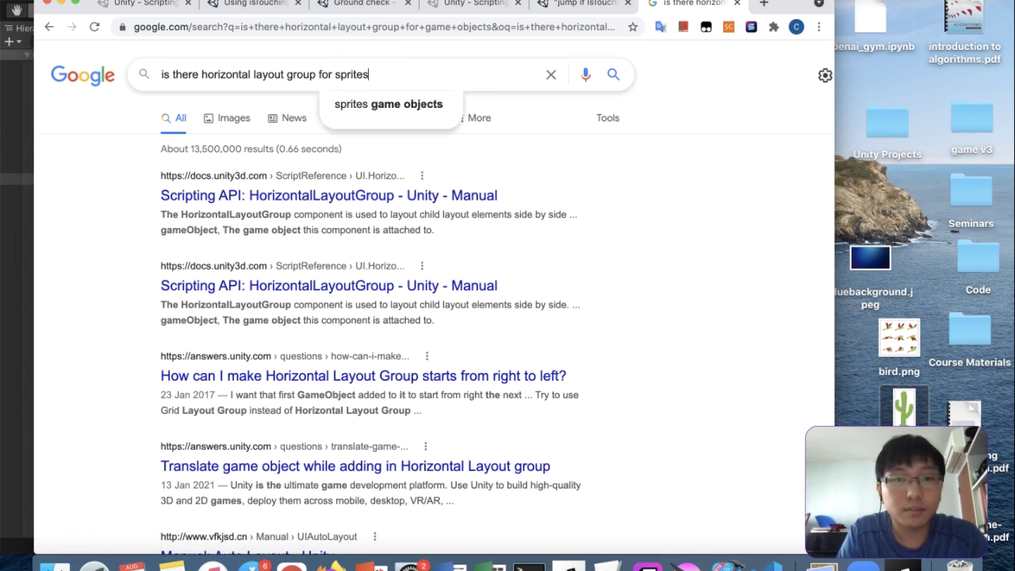
key("Return")
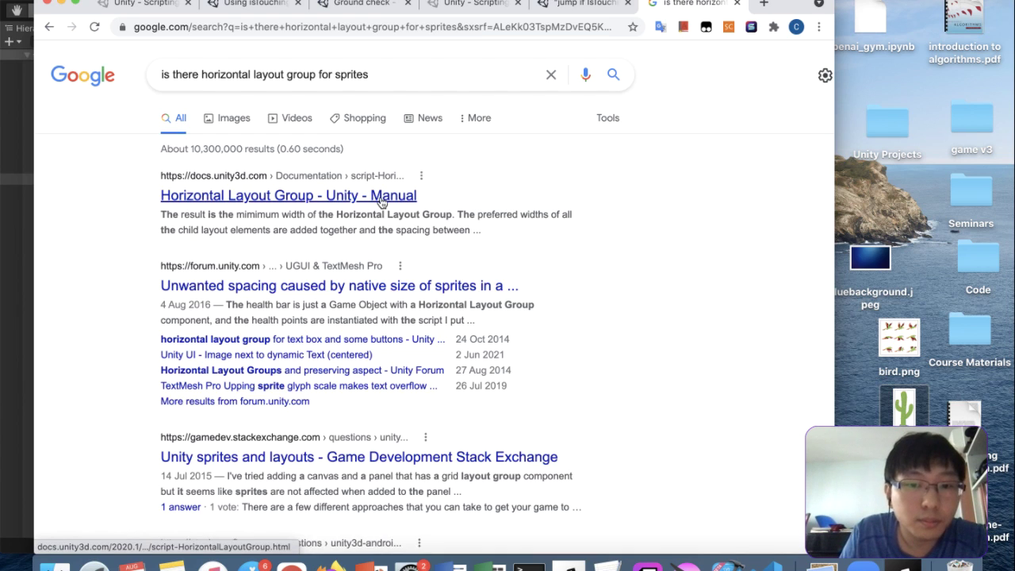
Open the Unity Manual page on Horizontal Layout Group and read its description and properties
left_click(381, 200)
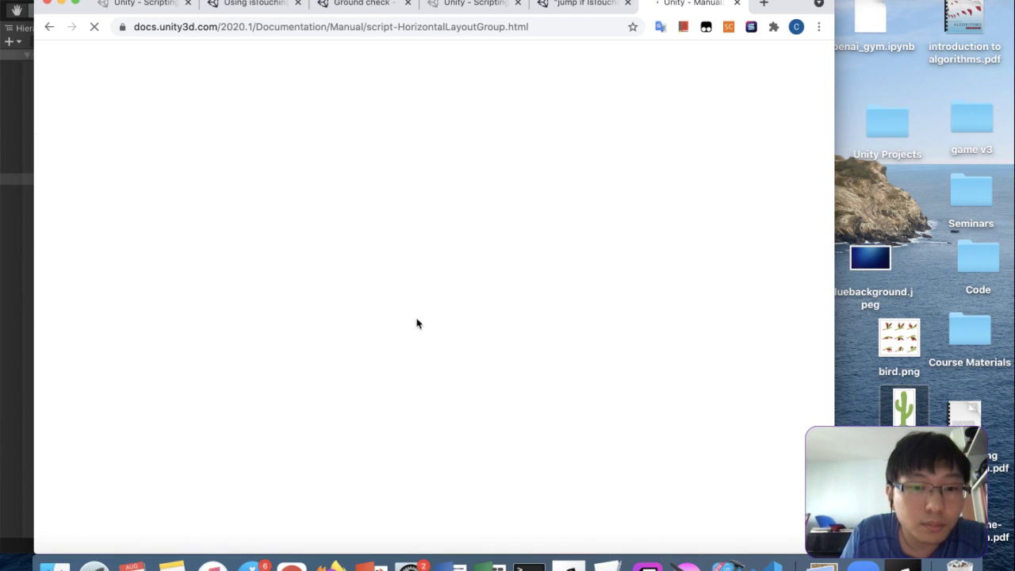
scroll(444, 301, "down", 2)
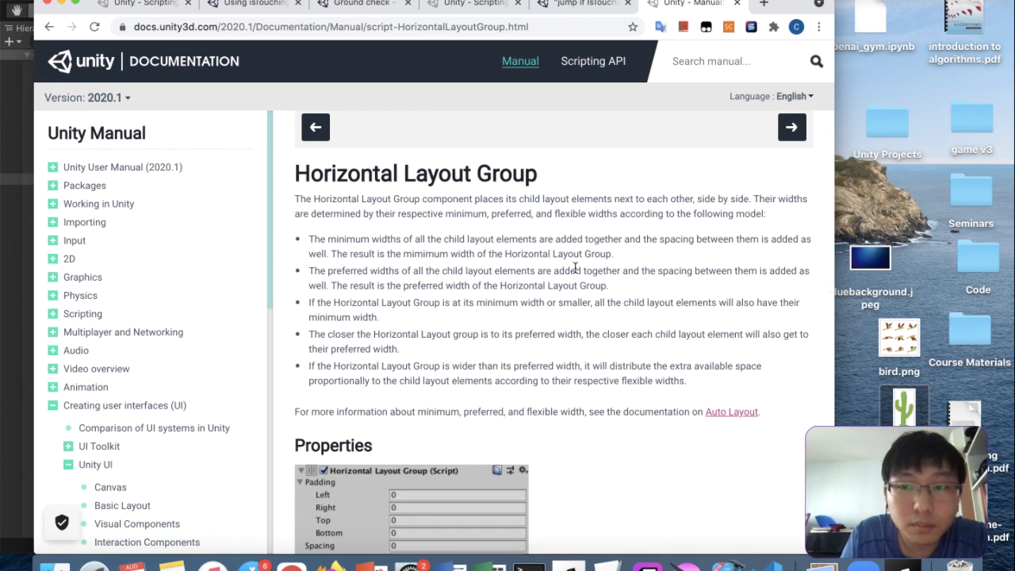
scroll(618, 274, "down", 5)
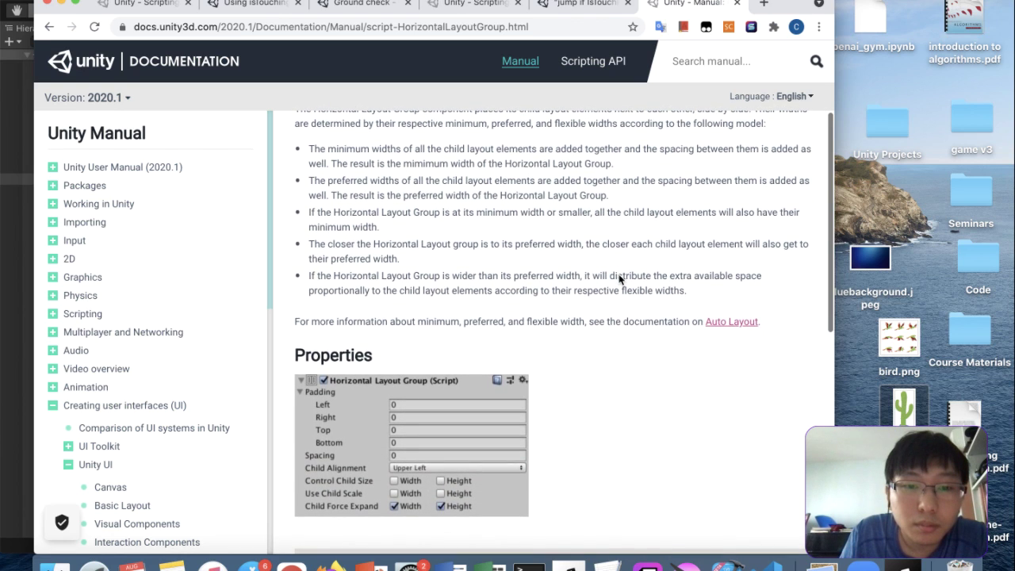
scroll(619, 276, "down", 10)
scroll(619, 278, "up", 10)
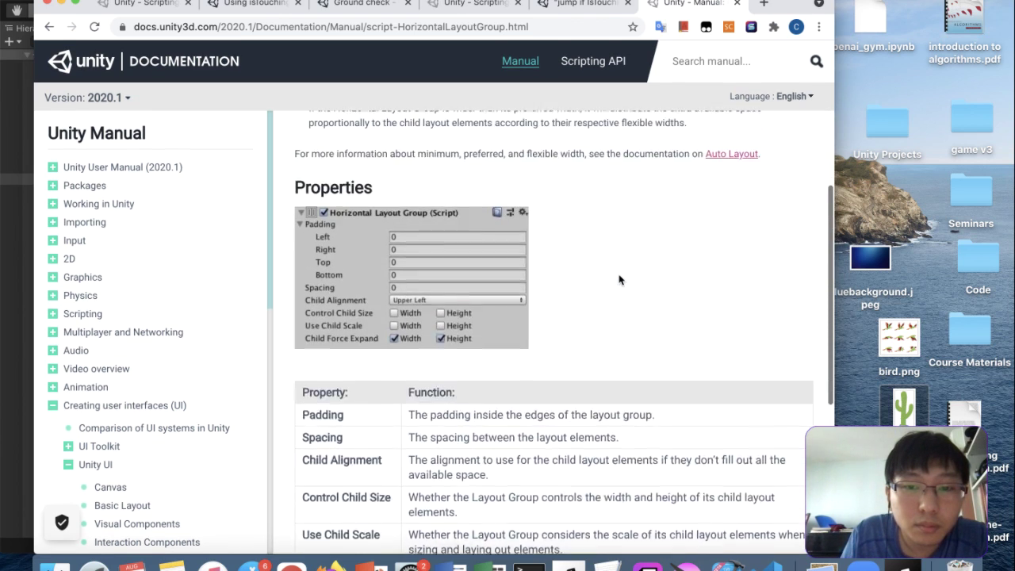
scroll(619, 279, "up", 3)
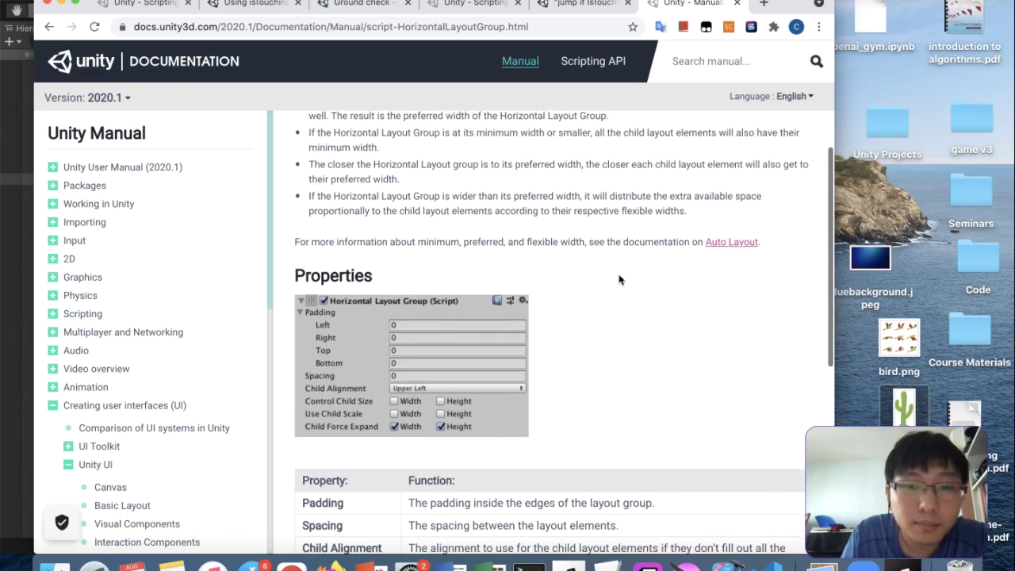
scroll(619, 279, "up", 2)
scroll(618, 274, "up", 3)
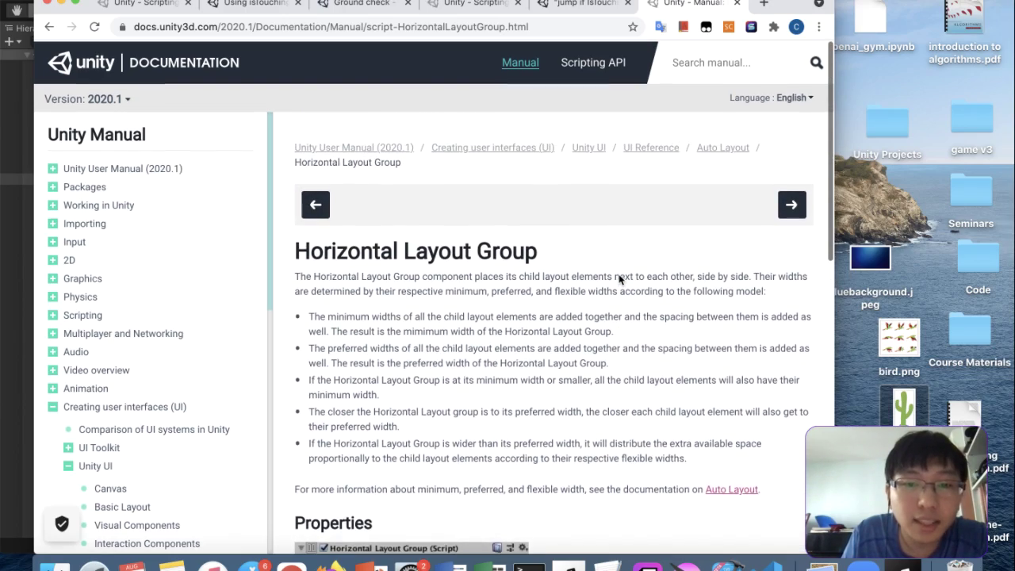
Switch to Unity and create an empty game object at the root of the Game scene
key("ctrl+Up")
left_click(629, 221)
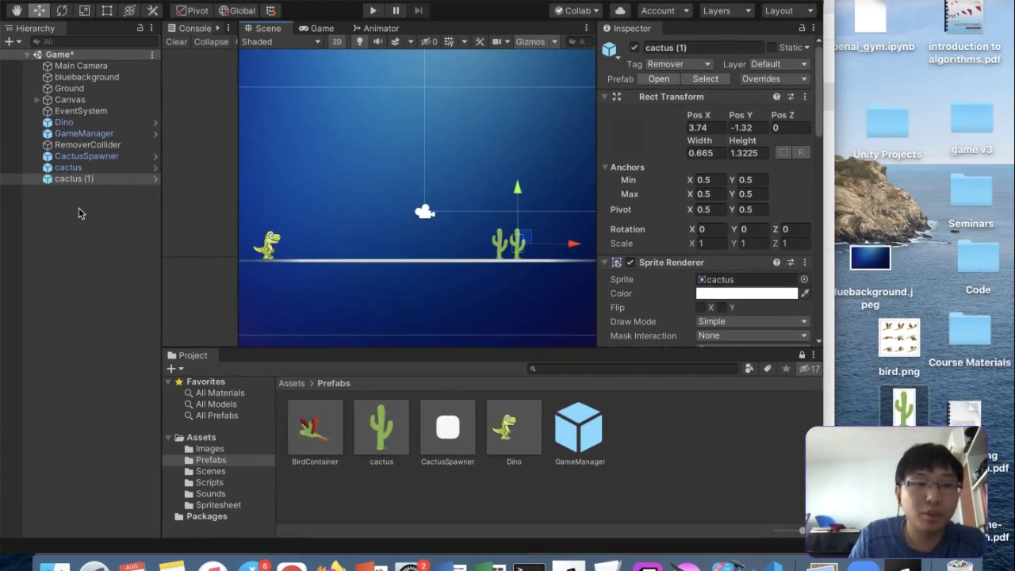
left_click(74, 229)
right_click(76, 226)
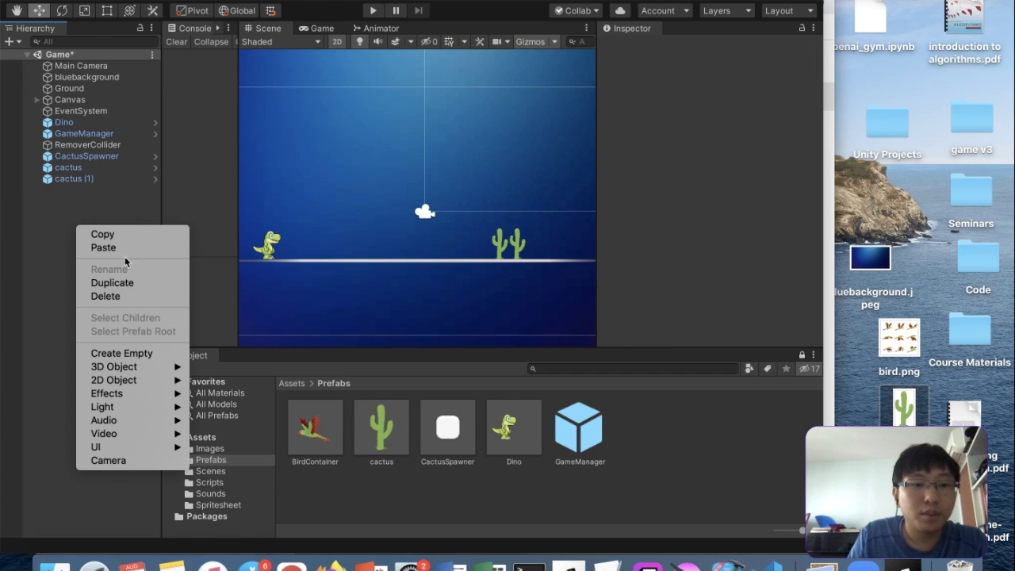
left_click(120, 354)
Add a Horizontal Layout Group component to the new GameObject and set its Child Alignment to Middle Center
left_click(698, 157)
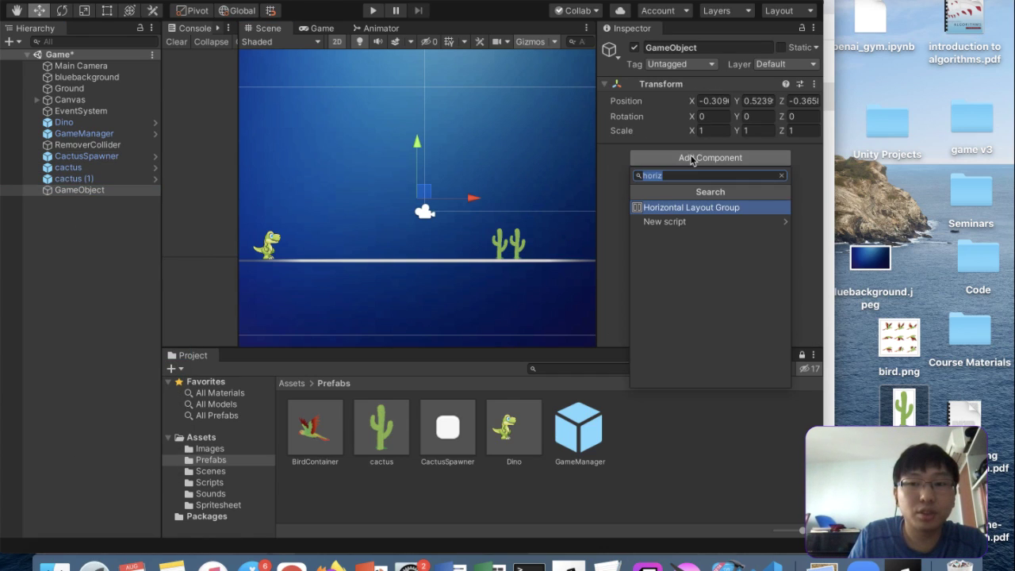
left_click(727, 208)
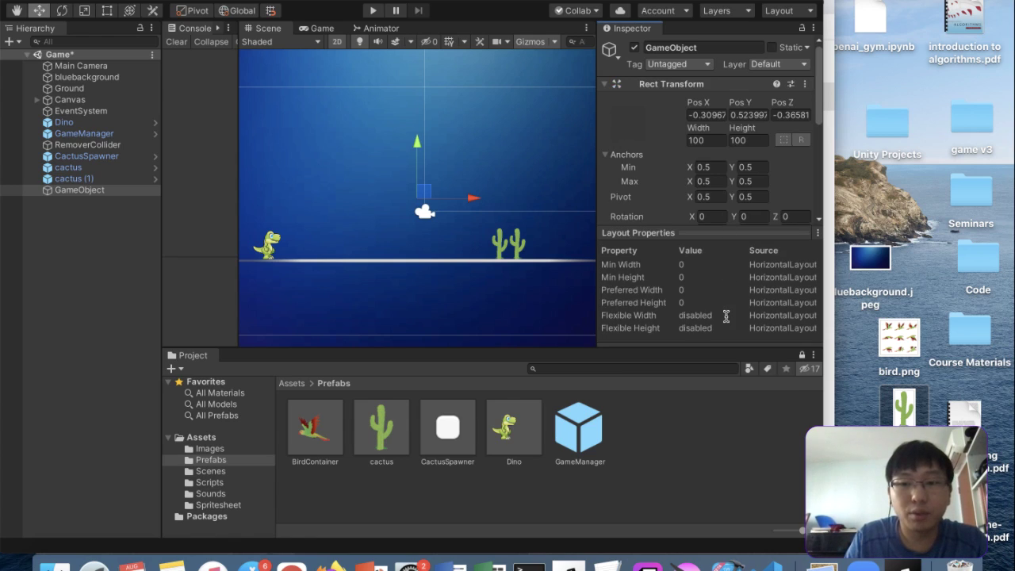
scroll(752, 202, "down", 5)
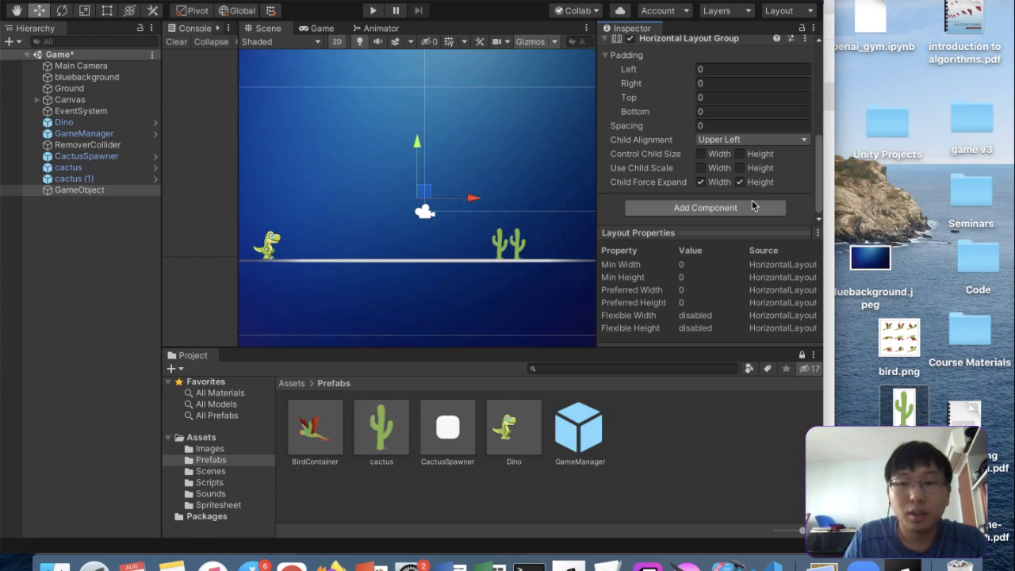
left_click(708, 139)
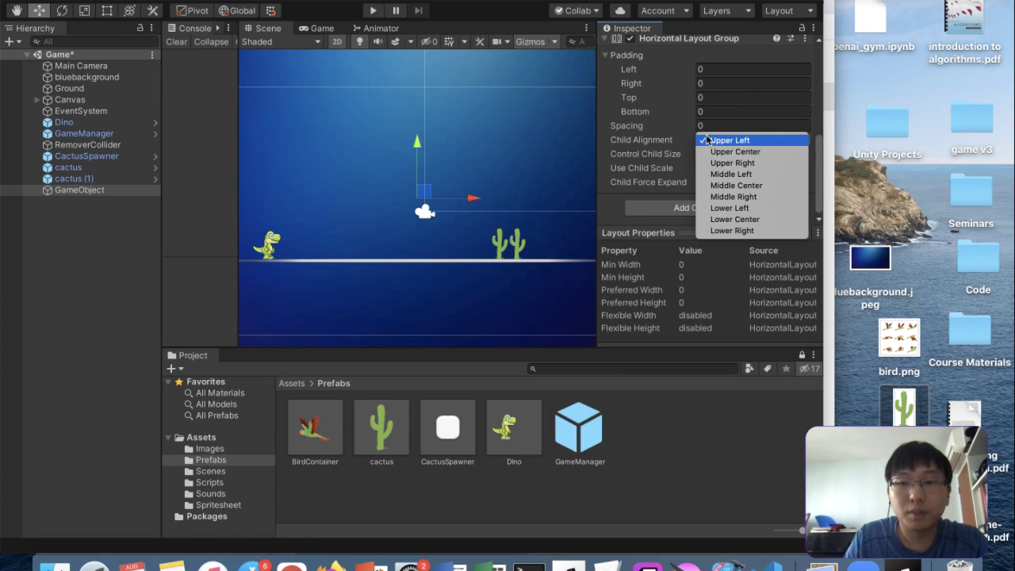
left_click(736, 185)
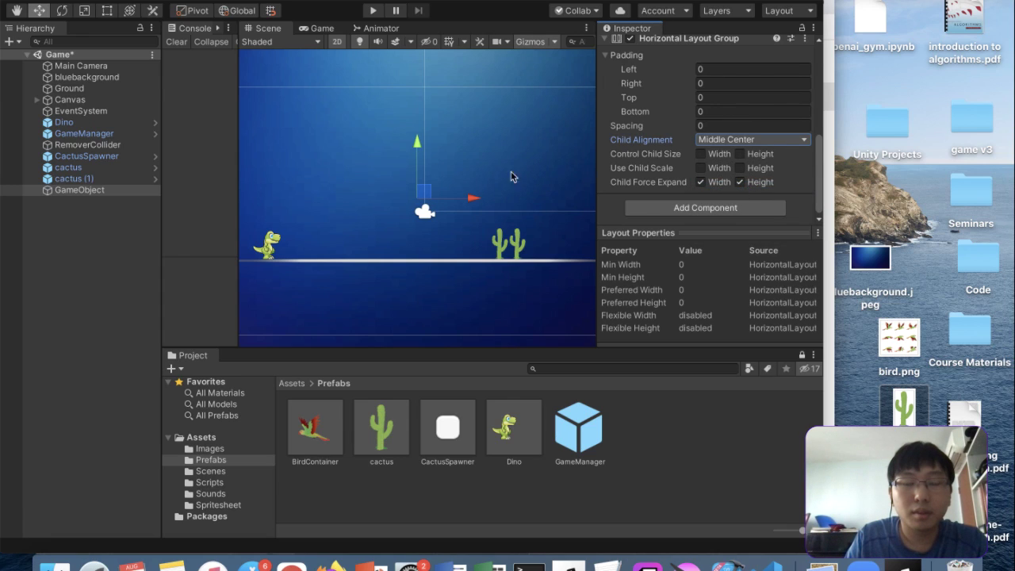
Nest both cactus instances under the new GameObject and check the components of cactus (1)
left_click(109, 168)
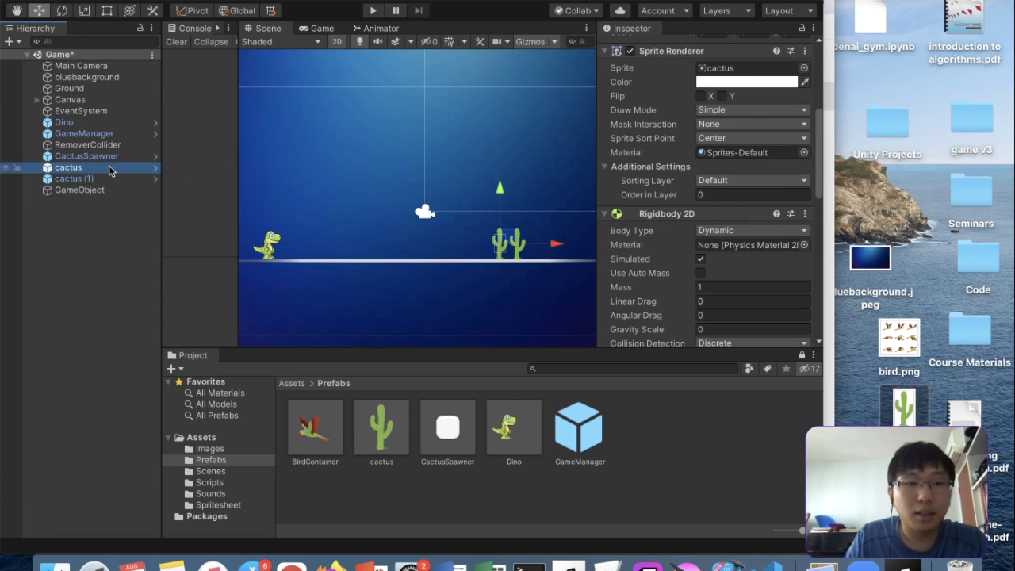
scroll(753, 227, "up", 5)
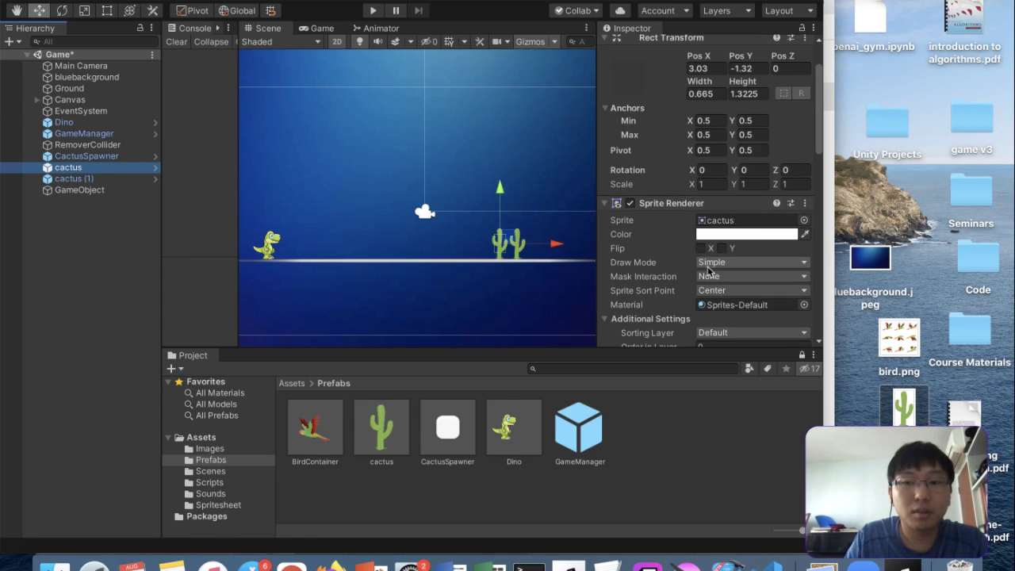
scroll(592, 204, "down", 1)
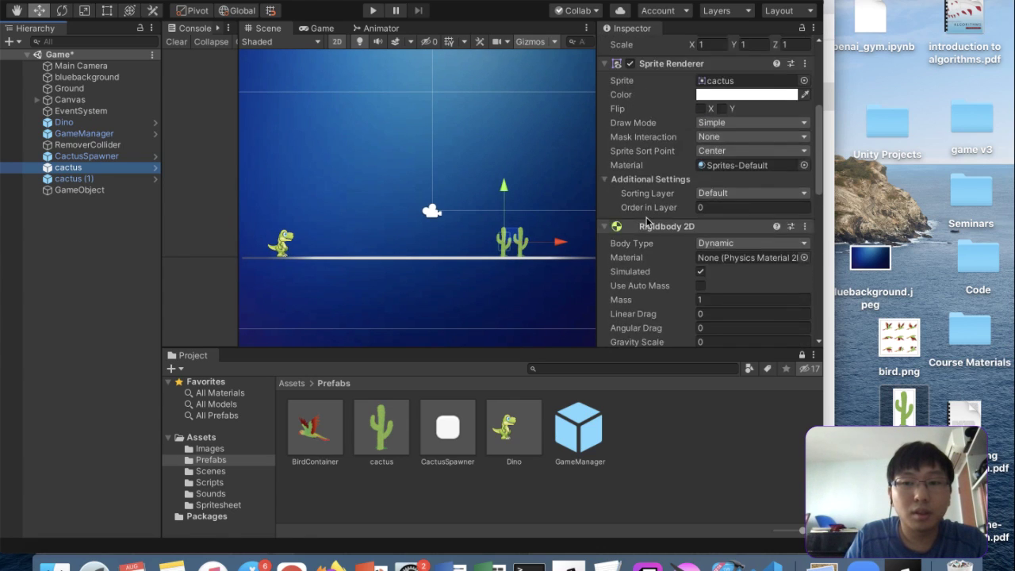
scroll(638, 220, "up", 1)
left_click_drag(64, 169, 90, 187)
left_click(90, 169)
left_click(107, 167)
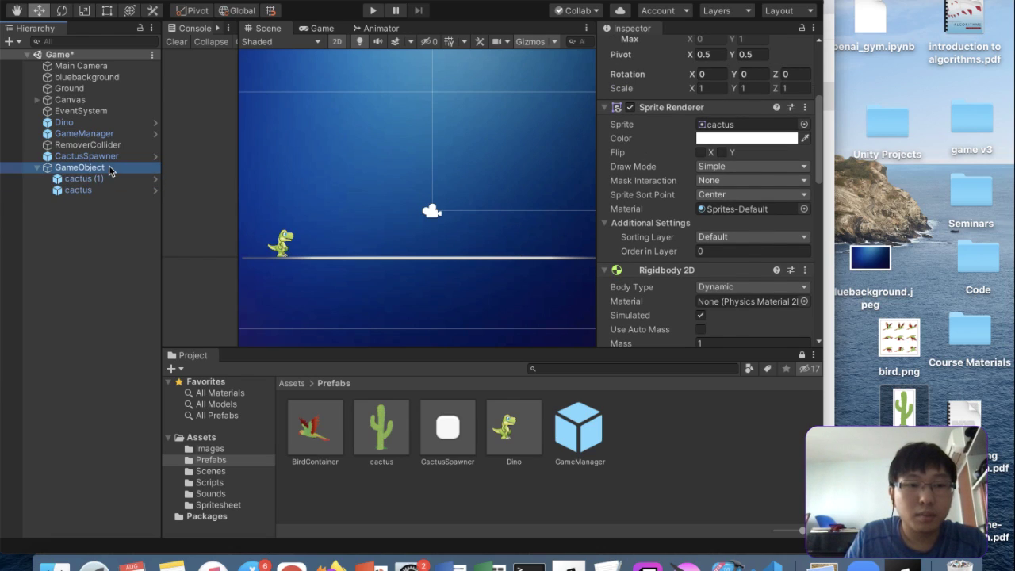
left_click(108, 179)
scroll(759, 241, "down", 10)
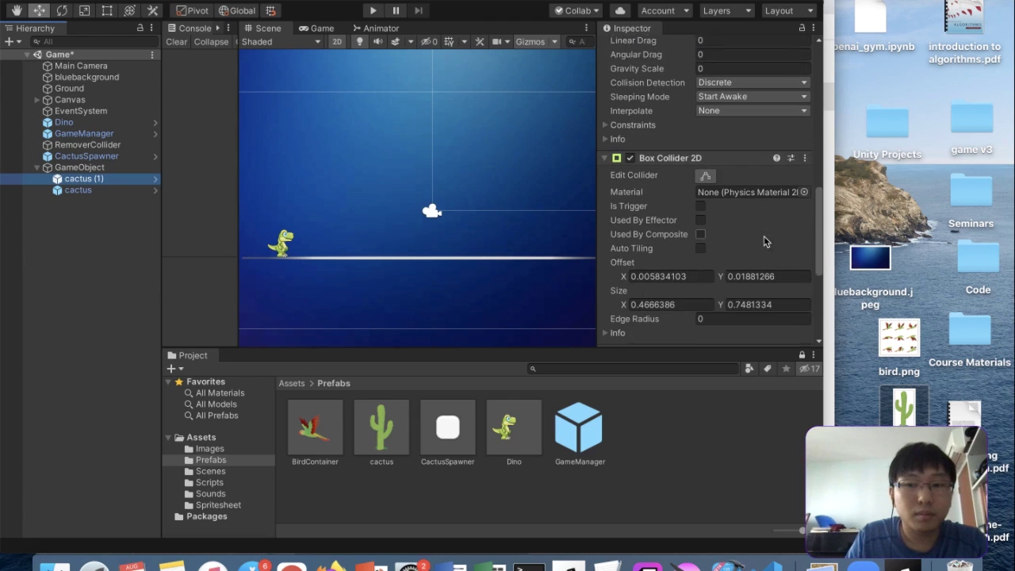
Remove the Horizontal Layout Group component from the parent GameObject
left_click(132, 169)
scroll(775, 159, "up", 4)
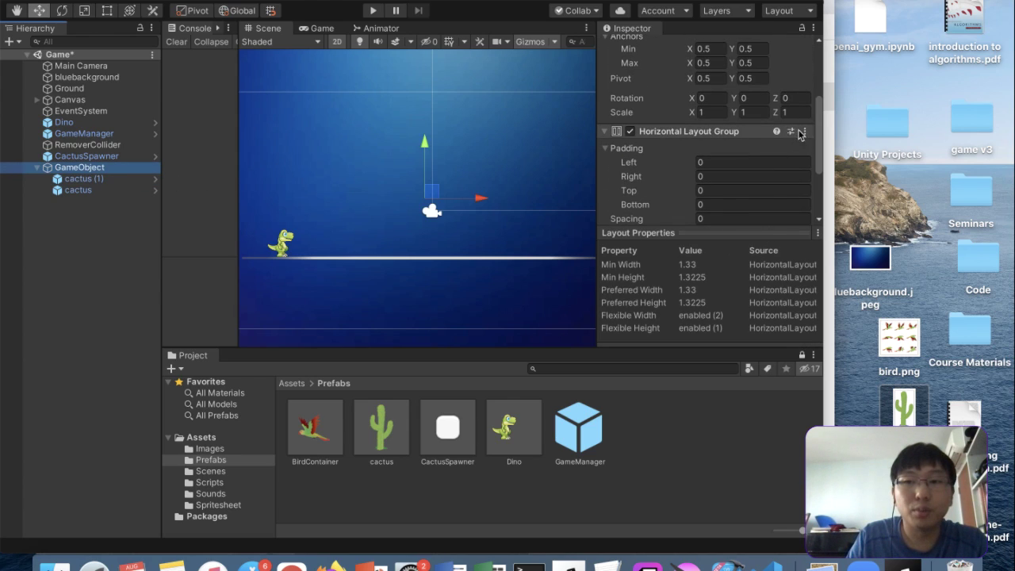
left_click(803, 132)
left_click(845, 188)
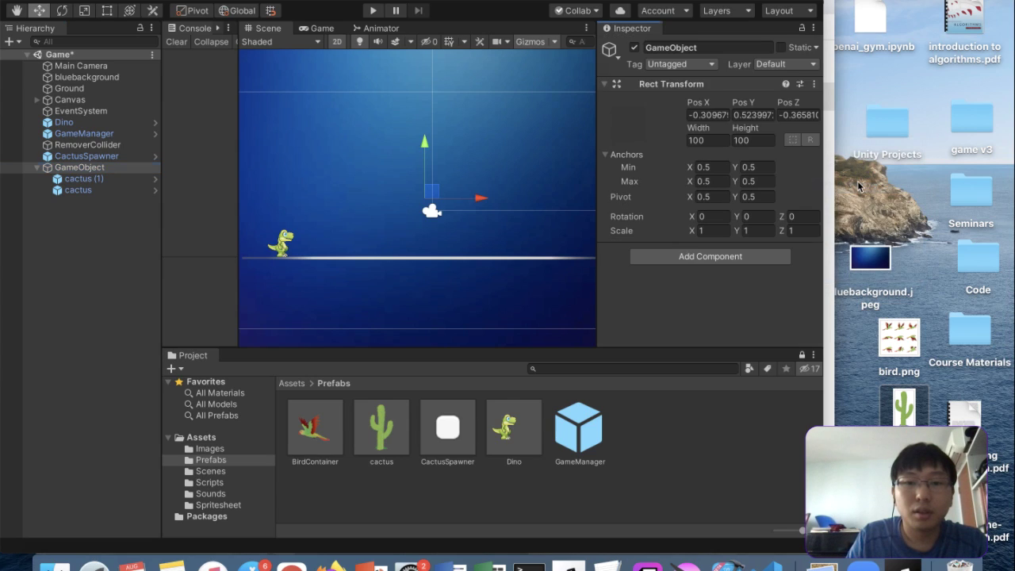
Reorder the GameObject's children so that cactus comes before cactus (1)
left_click(87, 178)
left_click_drag(126, 187, 115, 198)
left_click(110, 168)
left_click(102, 179)
left_click(119, 169)
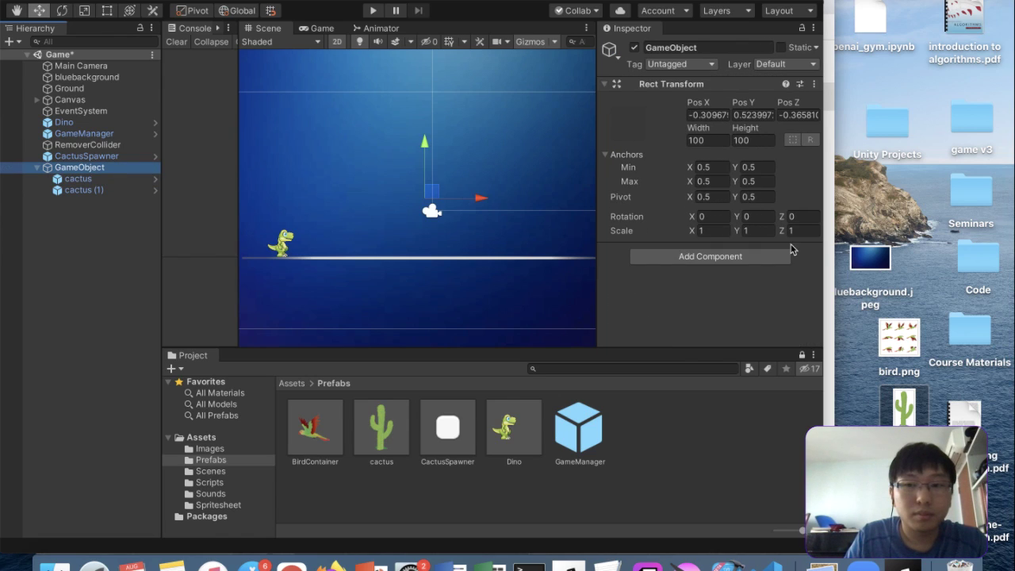
Frame the child cactus in the scene and reset its Rect Transform
left_click(101, 181)
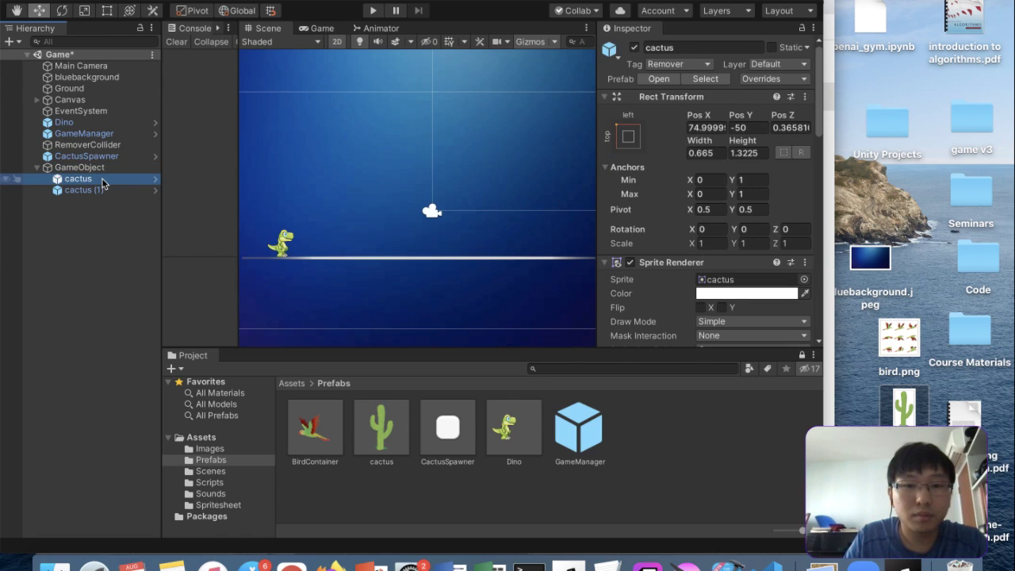
double_click(102, 180)
scroll(356, 225, "down", 10)
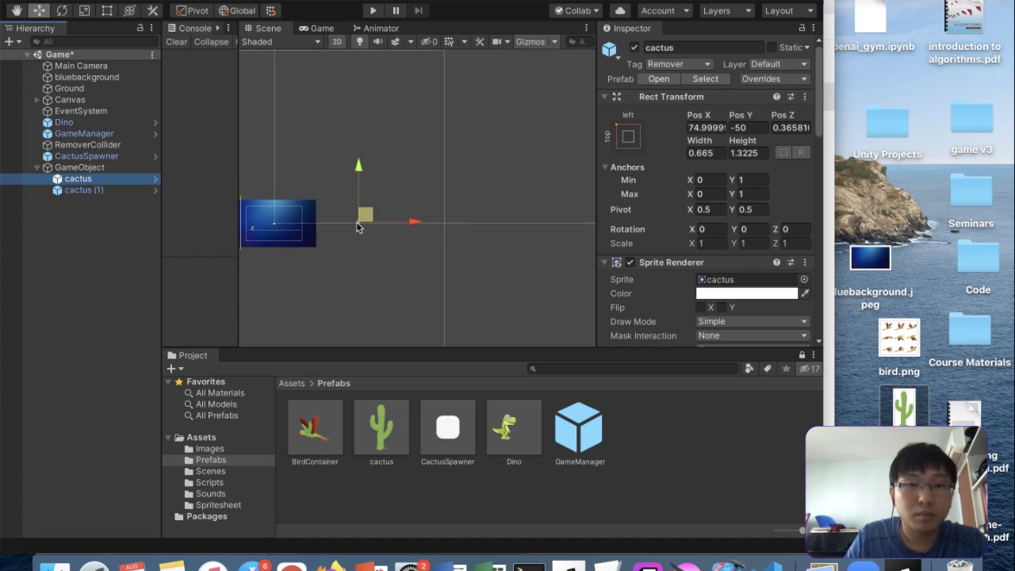
left_click(805, 96)
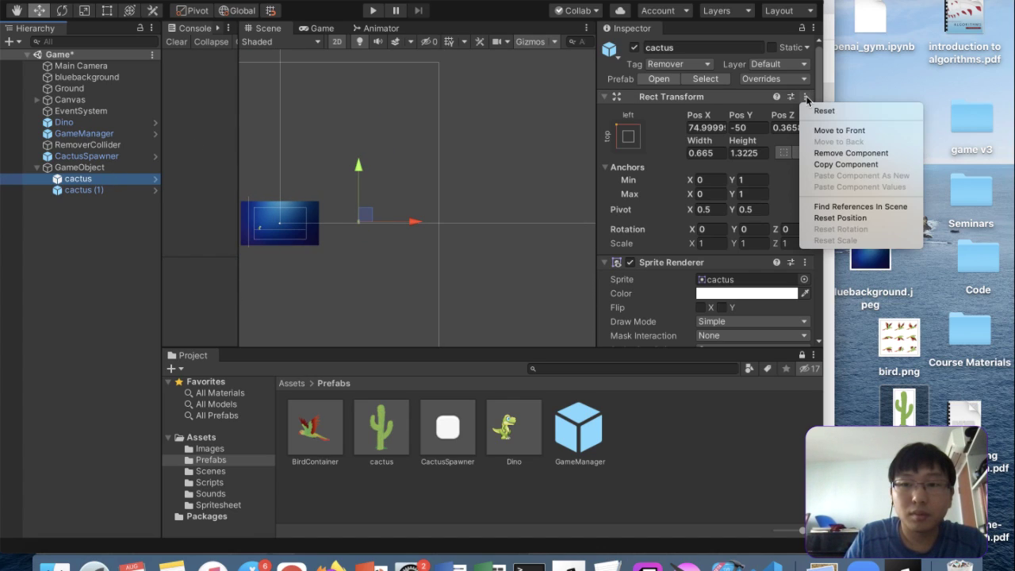
left_click(846, 111)
Reset the Rect Transform of cactus (1)
left_click(103, 191)
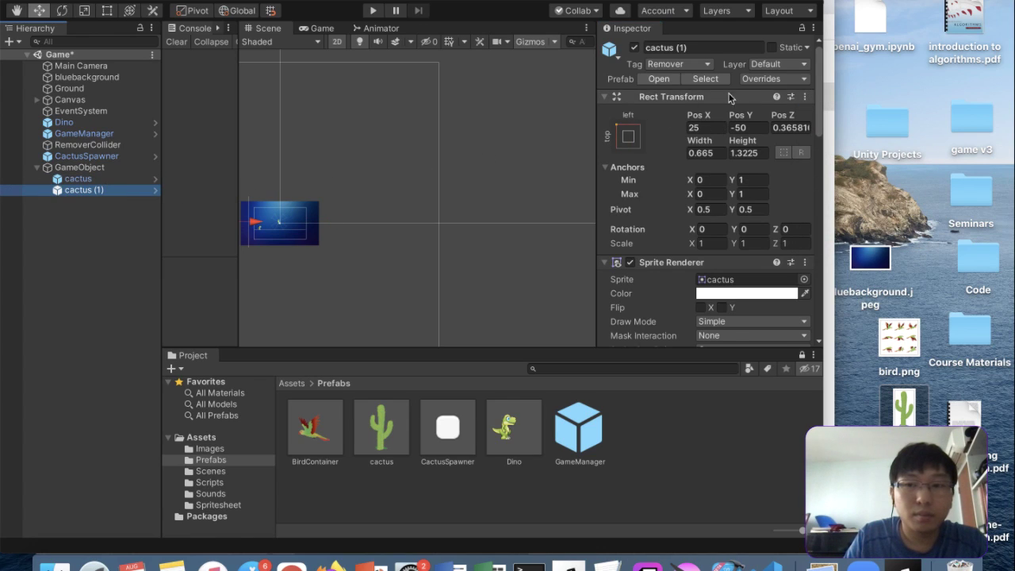
left_click(804, 101)
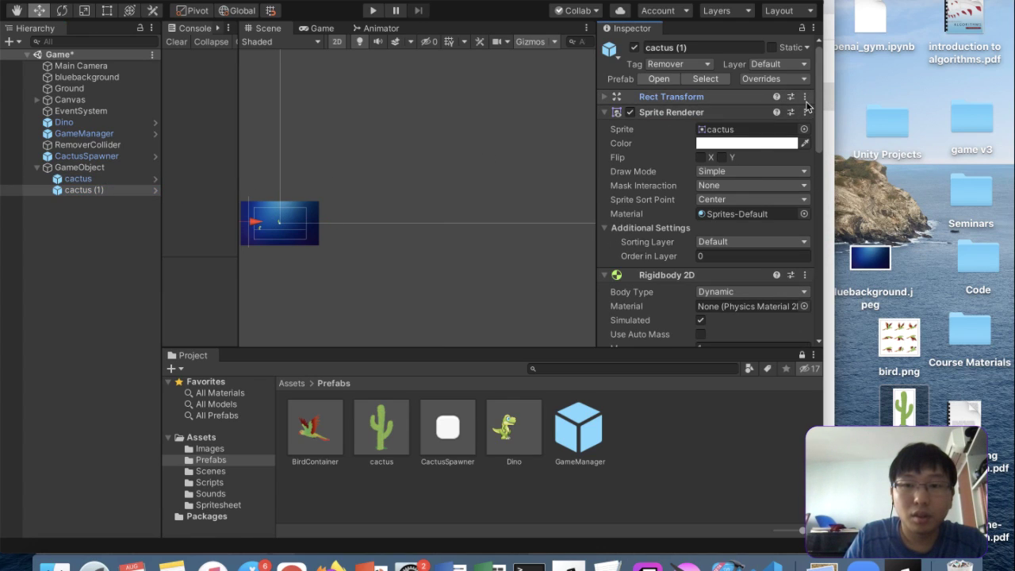
left_click(634, 98)
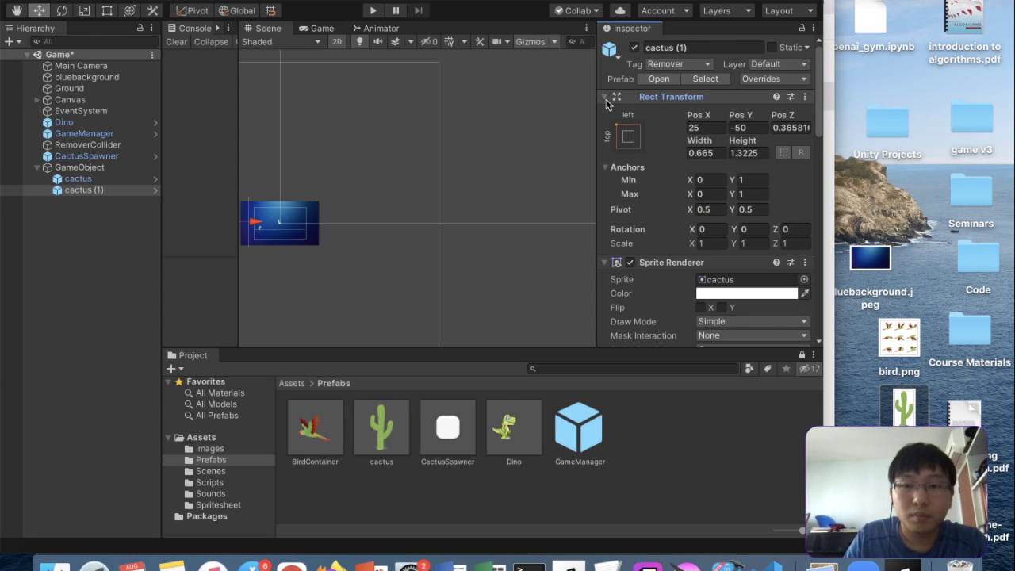
left_click(805, 96)
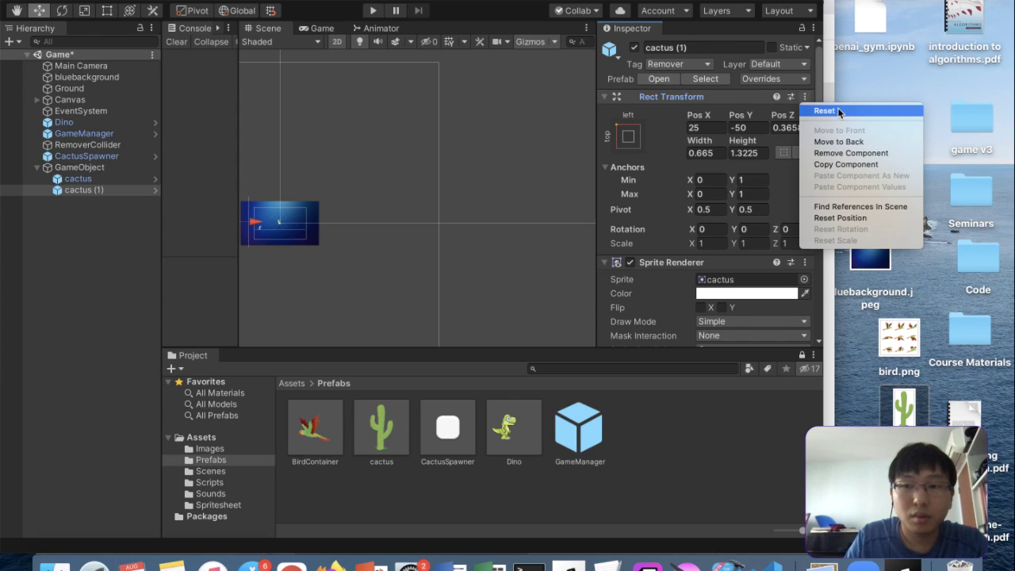
left_click(838, 110)
Reset the parent GameObject's Rect Transform and set its Pos Y to -1.36 so the cacti stand on the ground
double_click(79, 167)
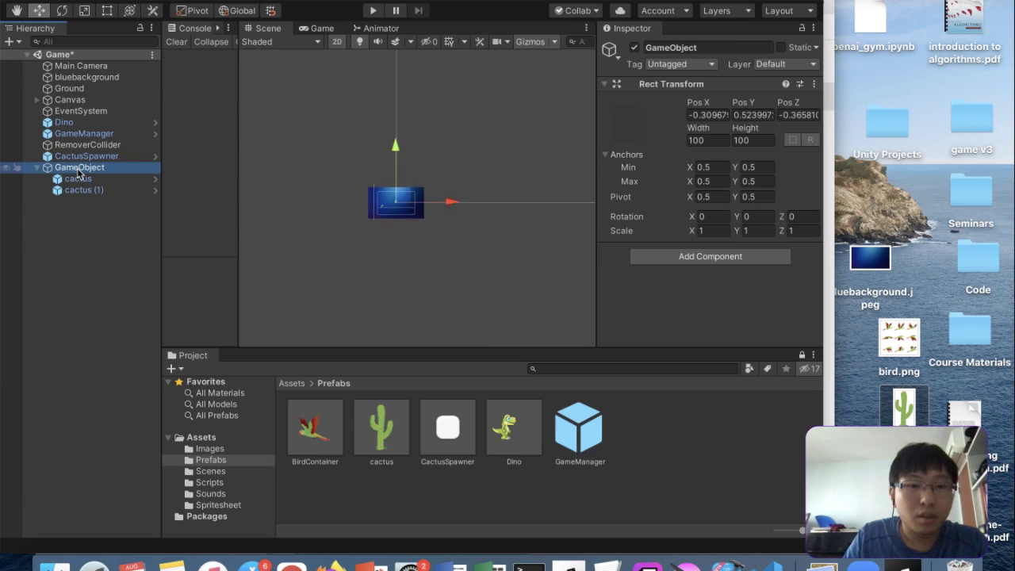
scroll(408, 238, "up", 5)
scroll(407, 238, "up", 3)
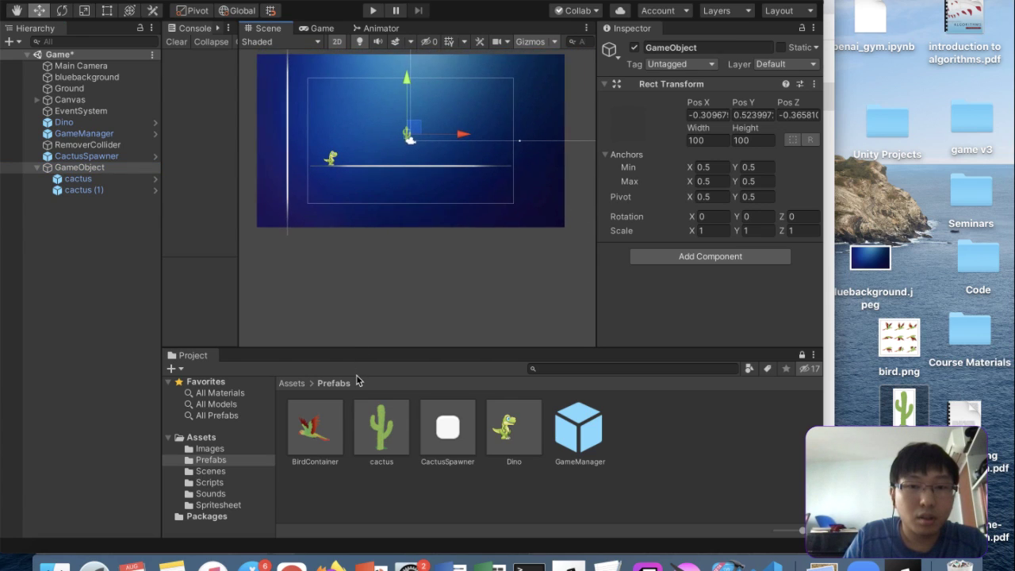
scroll(404, 208, "up", 2)
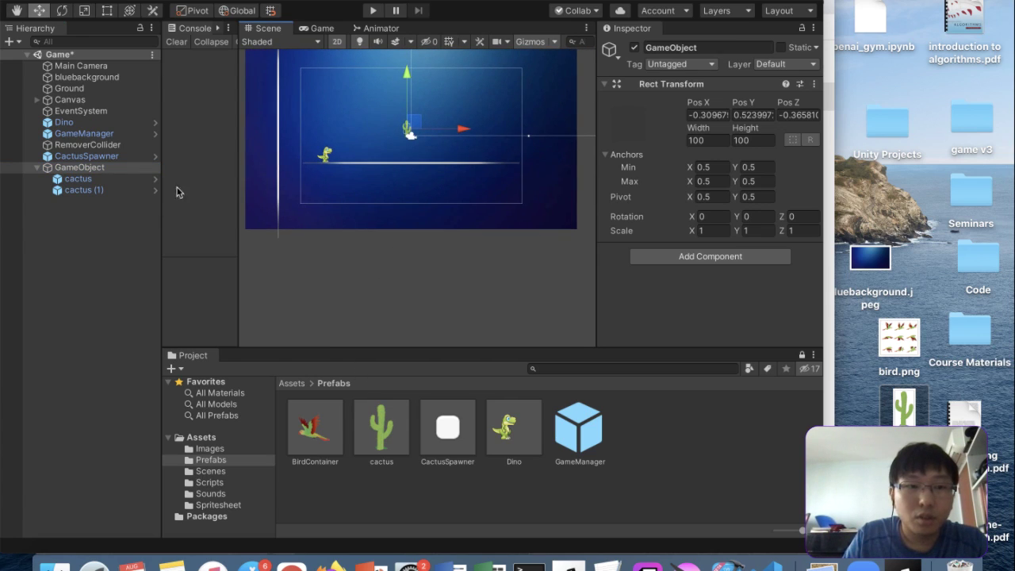
left_click(814, 84)
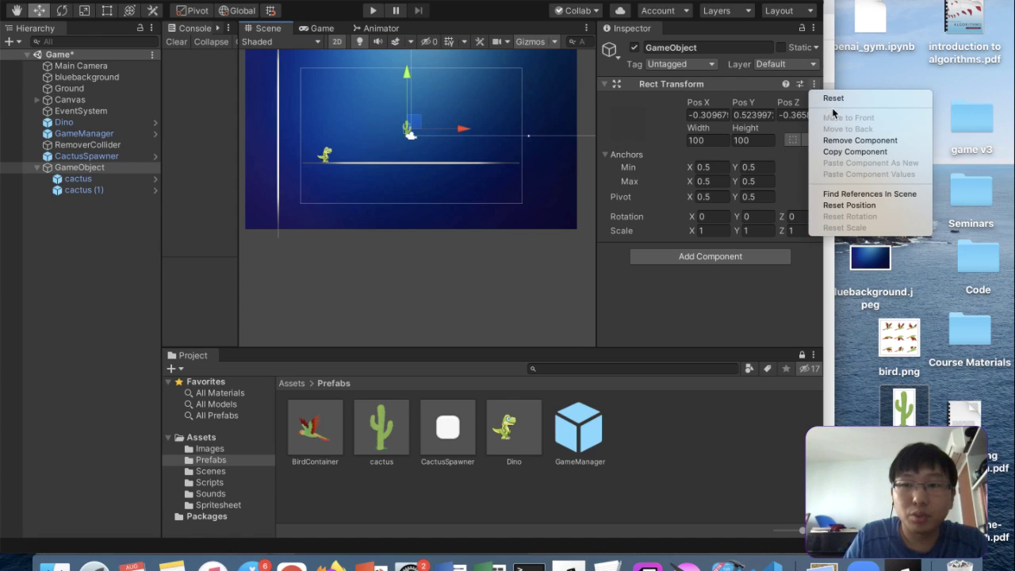
left_click(833, 98)
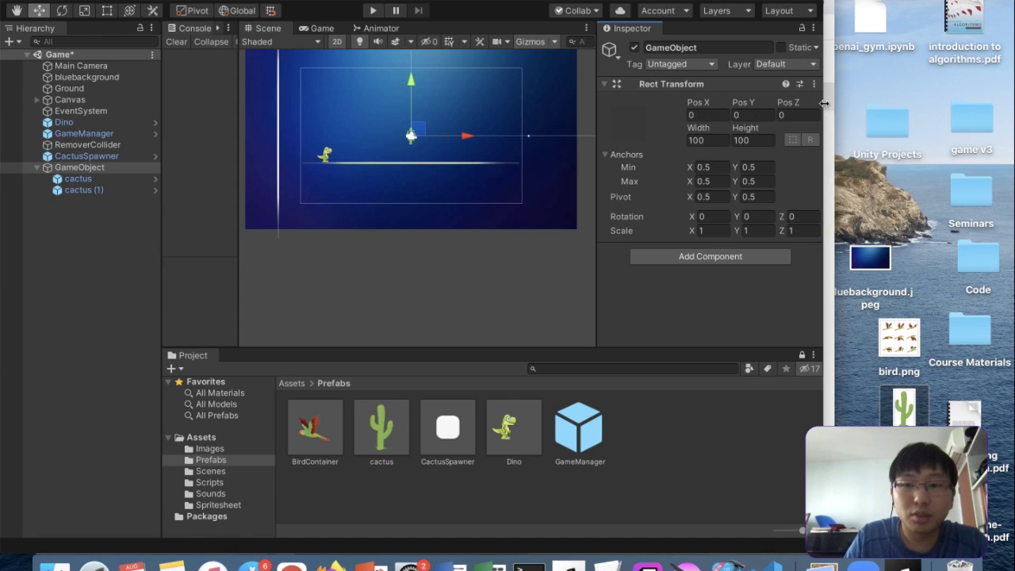
left_click(743, 116)
type("-1.36")
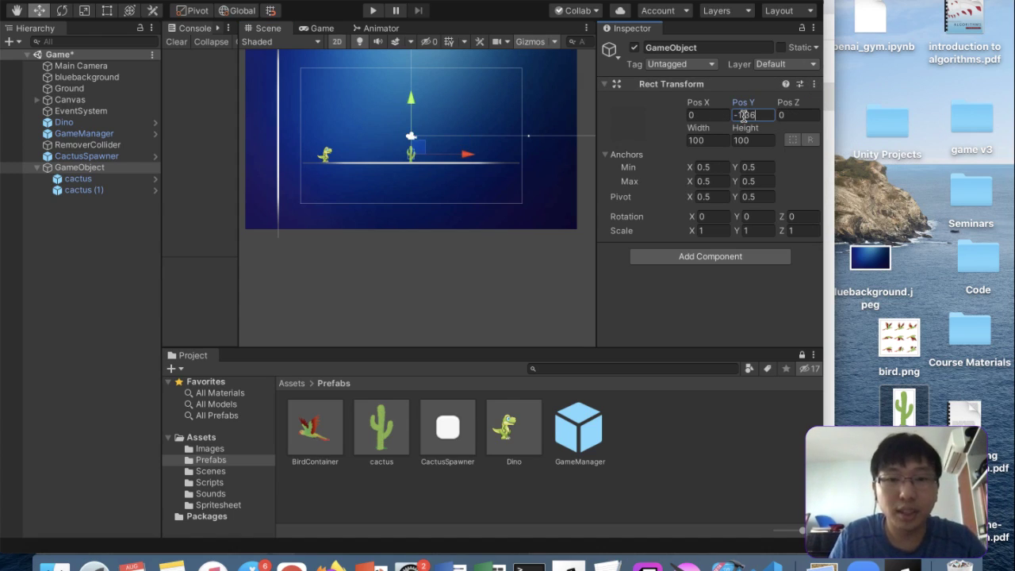
scroll(401, 168, "up", 5)
scroll(487, 159, "down", 2)
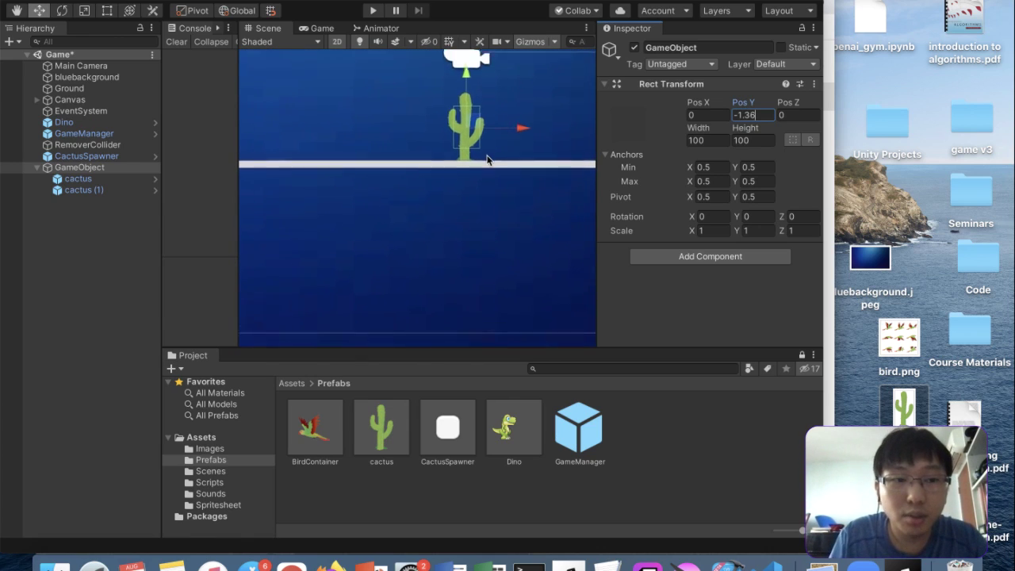
Rename the GameObject's two children as Cactus1 and Cactus2
left_click(75, 181)
left_click(79, 168)
left_click(78, 179)
left_click(706, 47)
type("Cactus1")
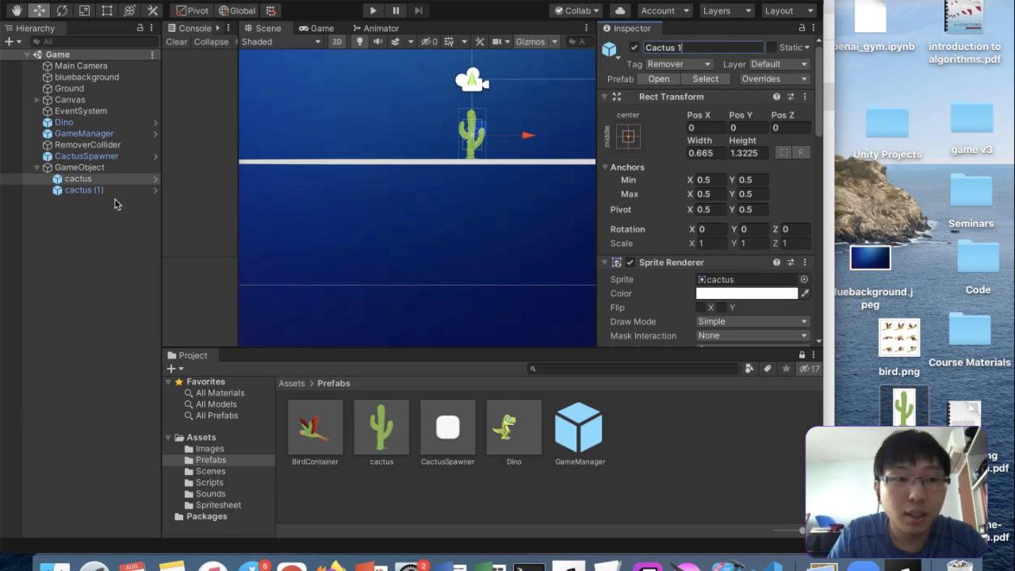
left_click(77, 190)
left_click(673, 47)
type("Cac")
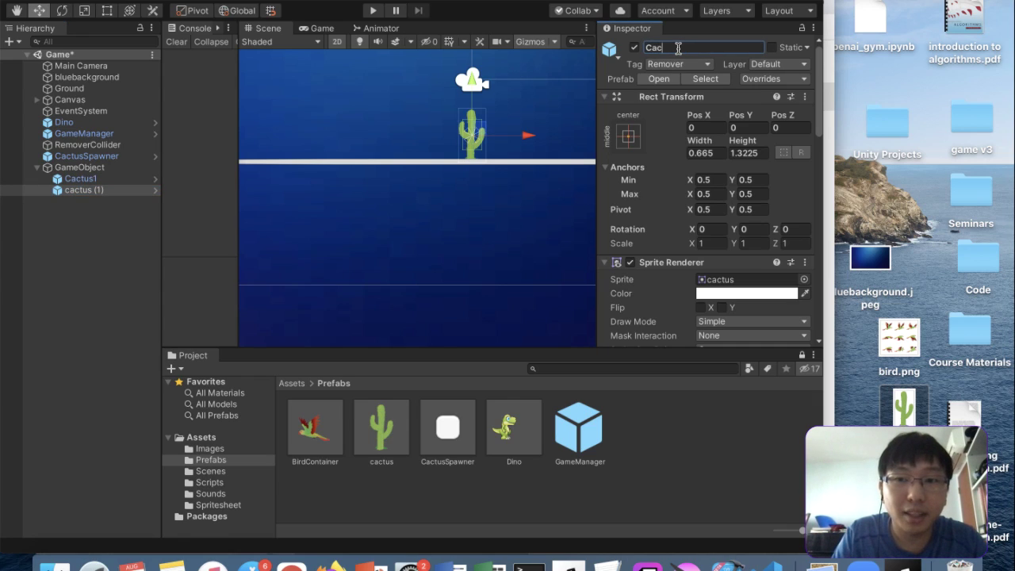
left_click(119, 179)
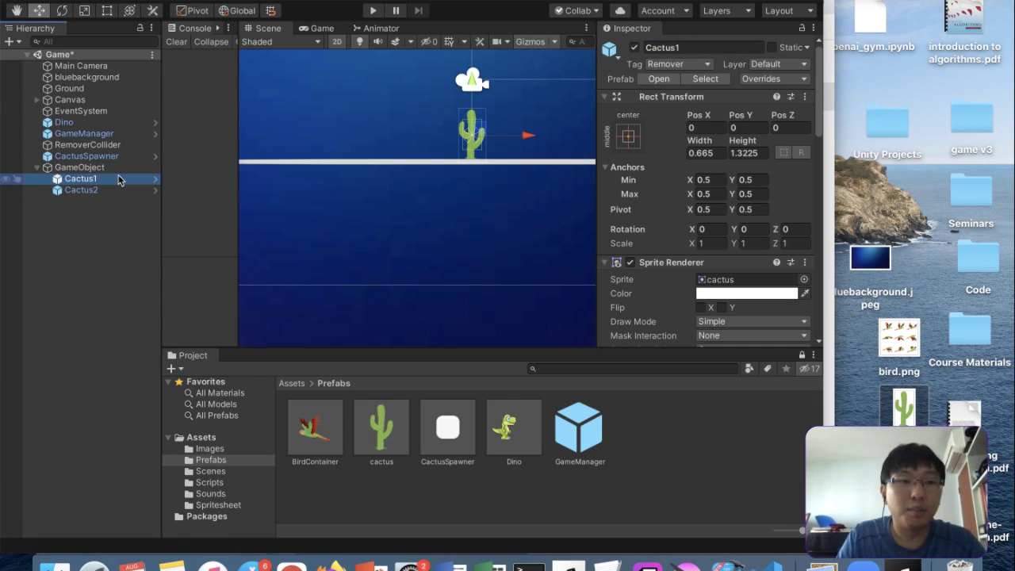
left_click(96, 169)
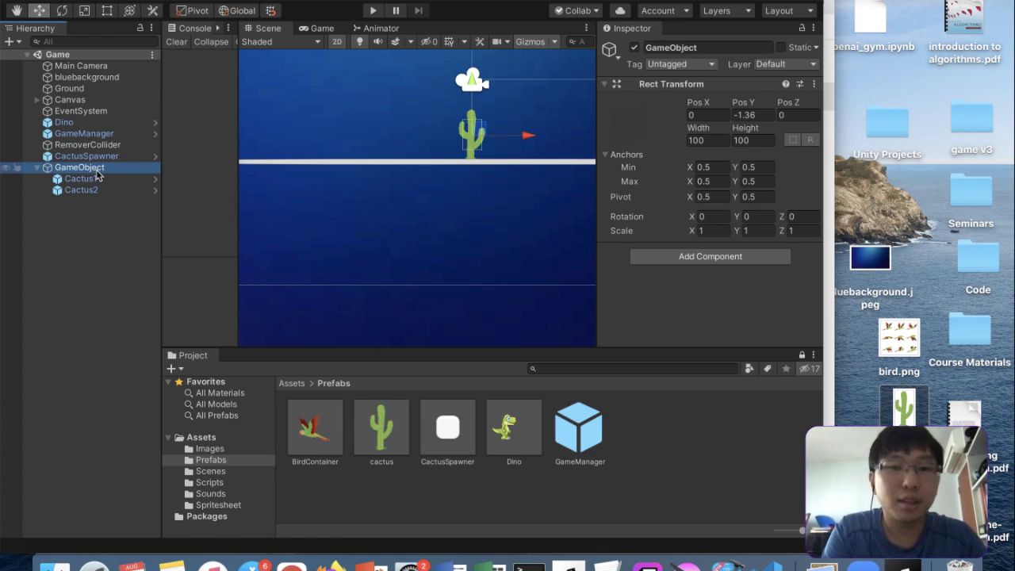
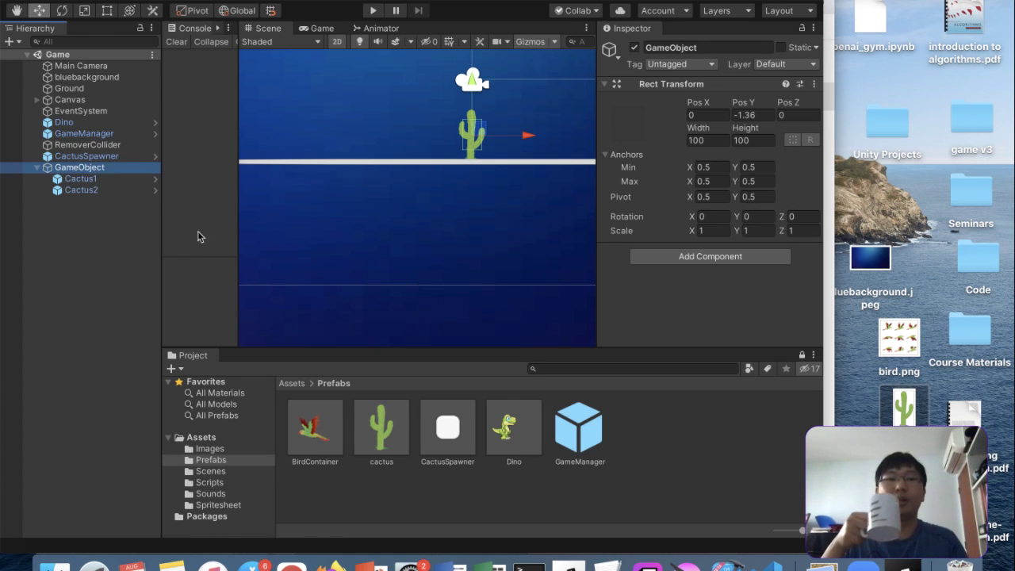
scroll(317, 204, "down", 2)
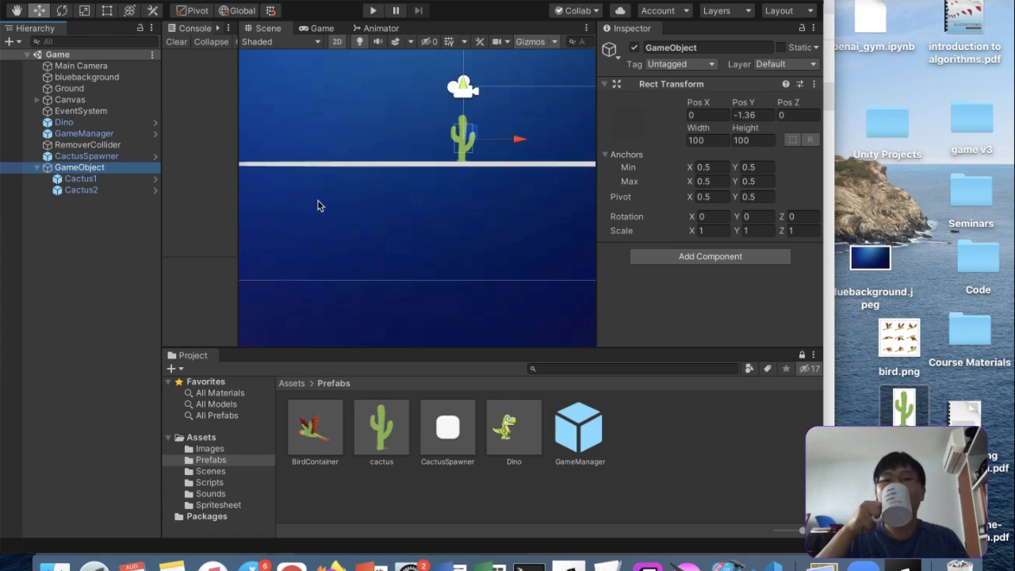
Set the Pos X of Cactus1 to -1 to offset it from the other cactus in the group
left_click(82, 180)
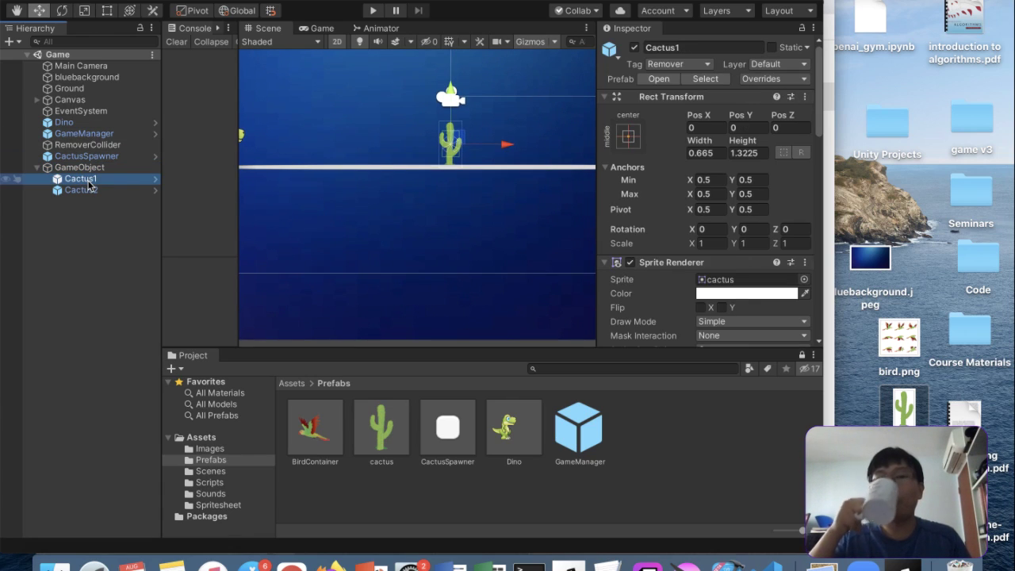
left_click(741, 127)
type("-1")
key("BackSpace")
key("BackSpace")
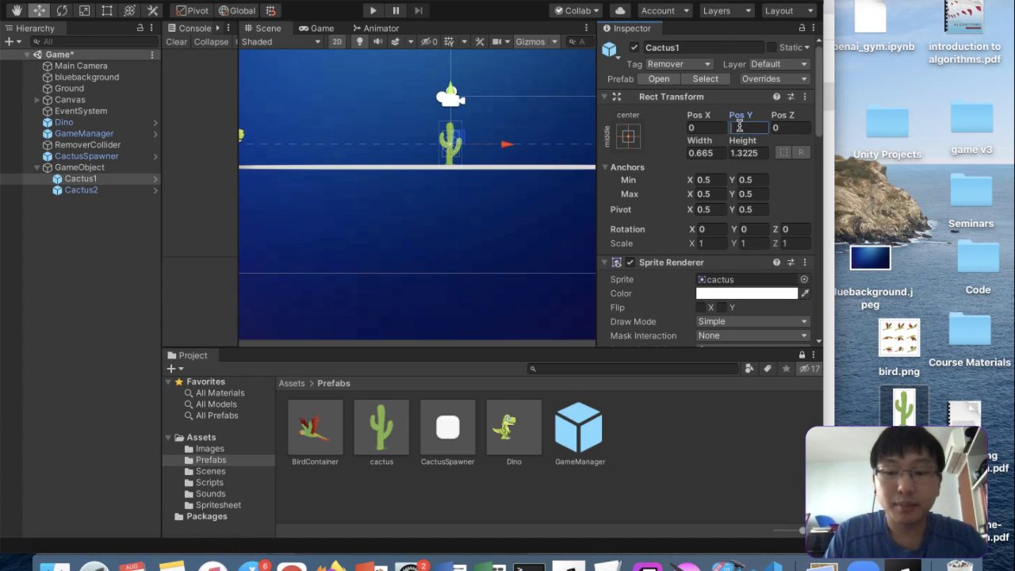
left_click(711, 127)
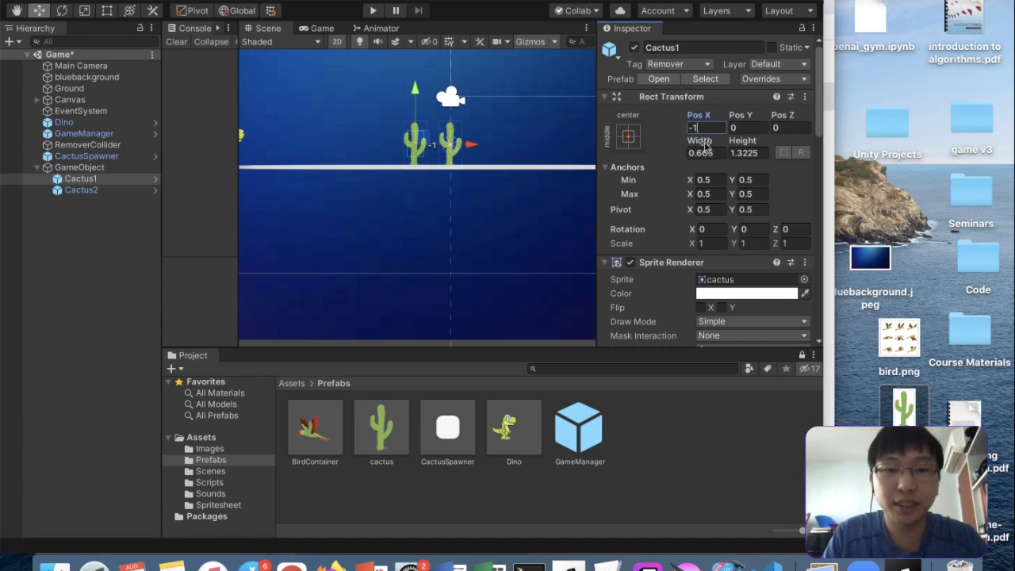
Bring Cactus1 closer to Cactus2 by setting its Pos X to -0.7
left_click(124, 199)
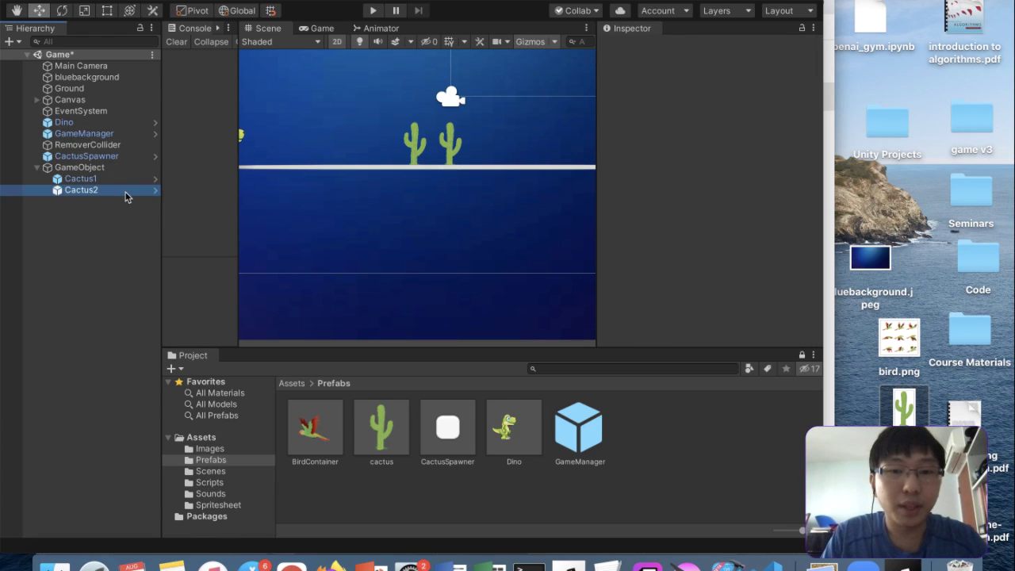
left_click(125, 191)
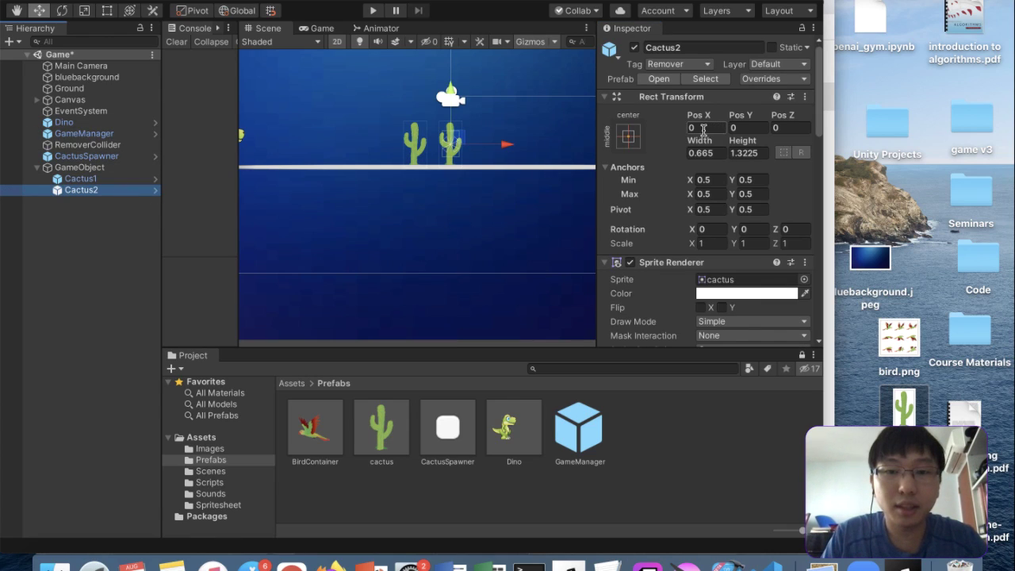
left_click(123, 181)
left_click(707, 129)
type("-0.8")
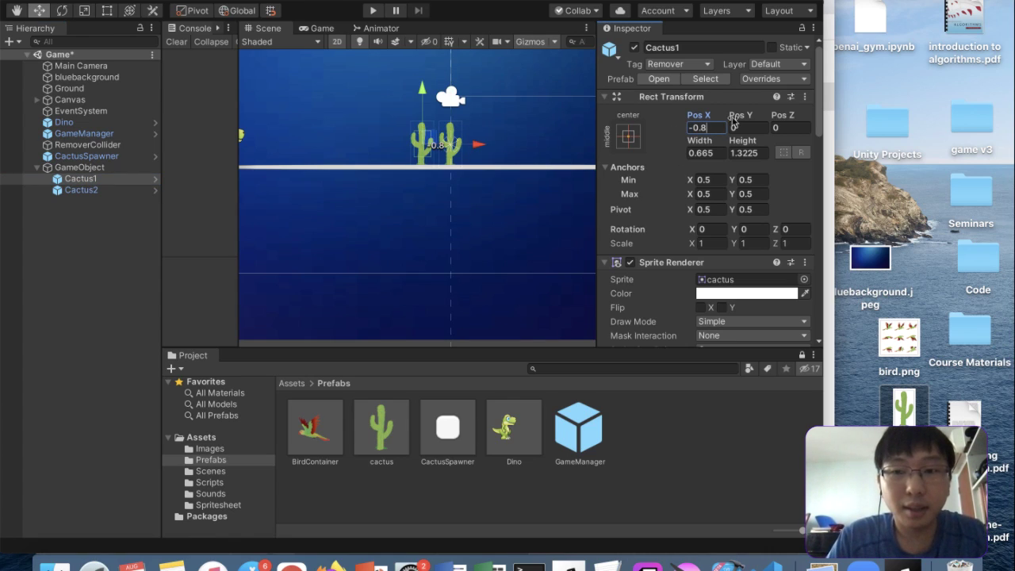
key("BackSpace")
type("7")
key("BackSpace")
type("7")
key("BackSpace")
type("8")
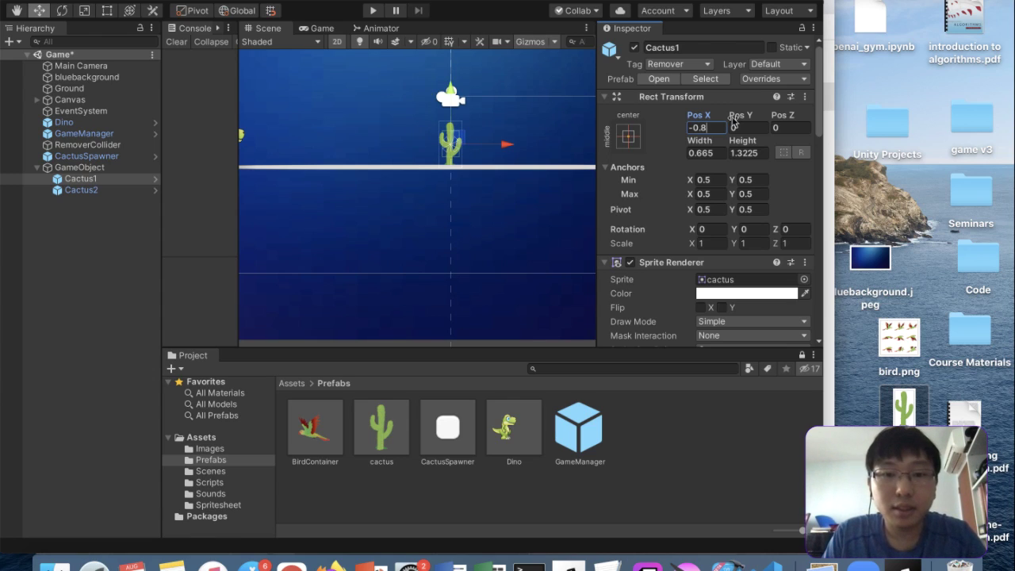
Duplicate Cactus1 inside the parent GameObject and rename the copy as Cactus3
left_click(109, 181)
key("super+d")
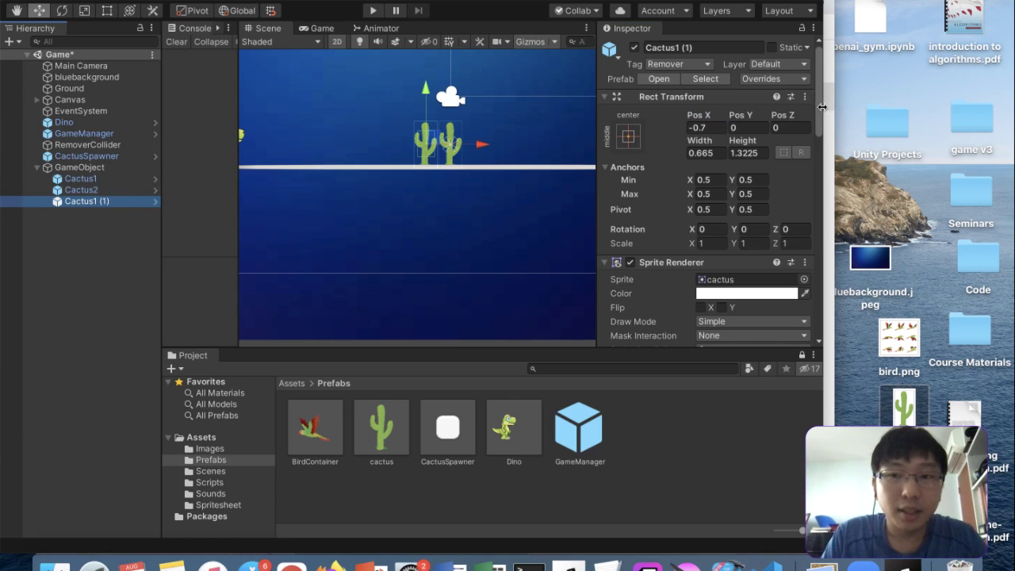
left_click(722, 48)
type("Cac")
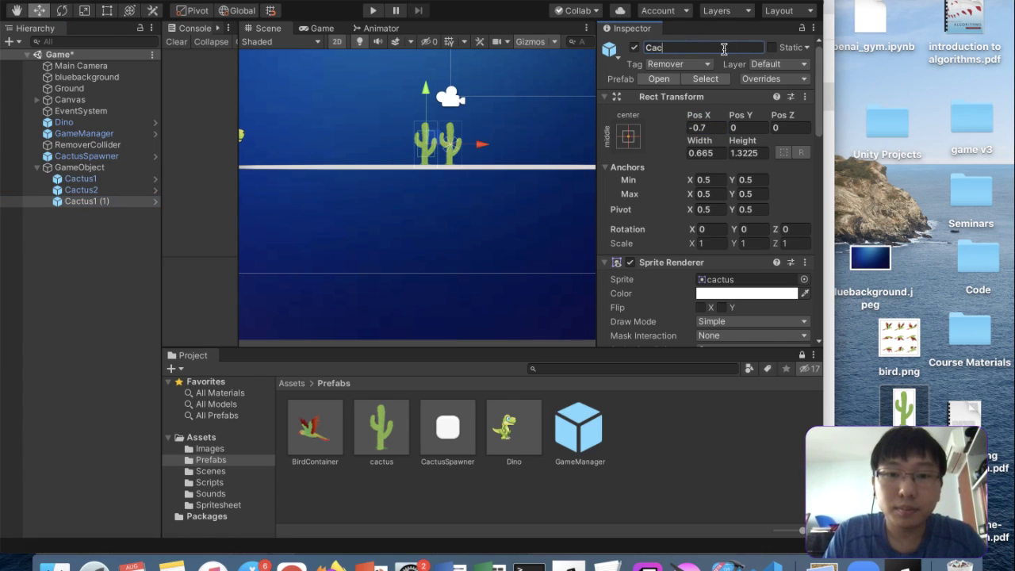
Set the Pos X of Cactus3 to 0.7 so it stands on the opposite side of Cactus2 from Cactus1
left_click(115, 191)
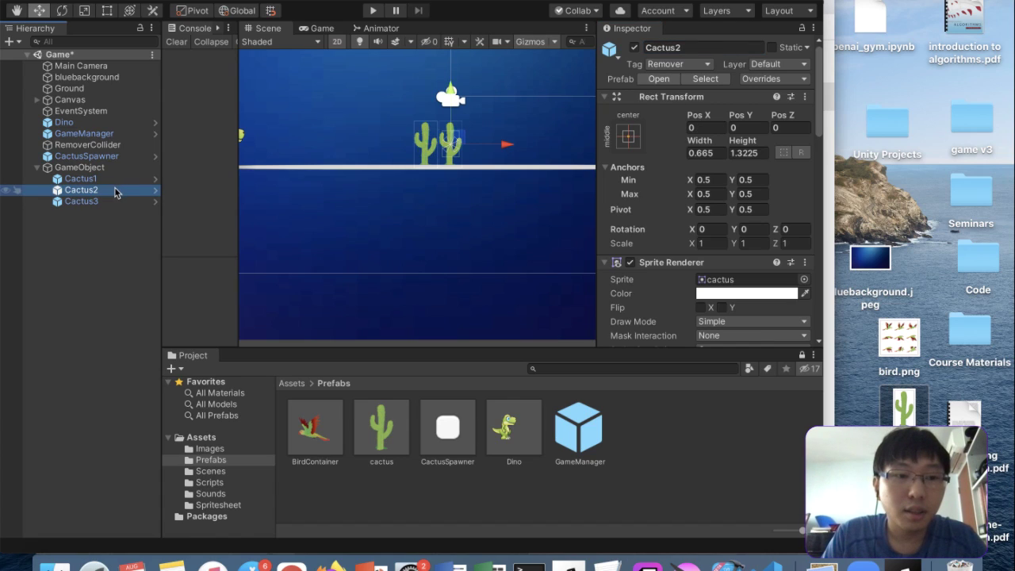
left_click(108, 203)
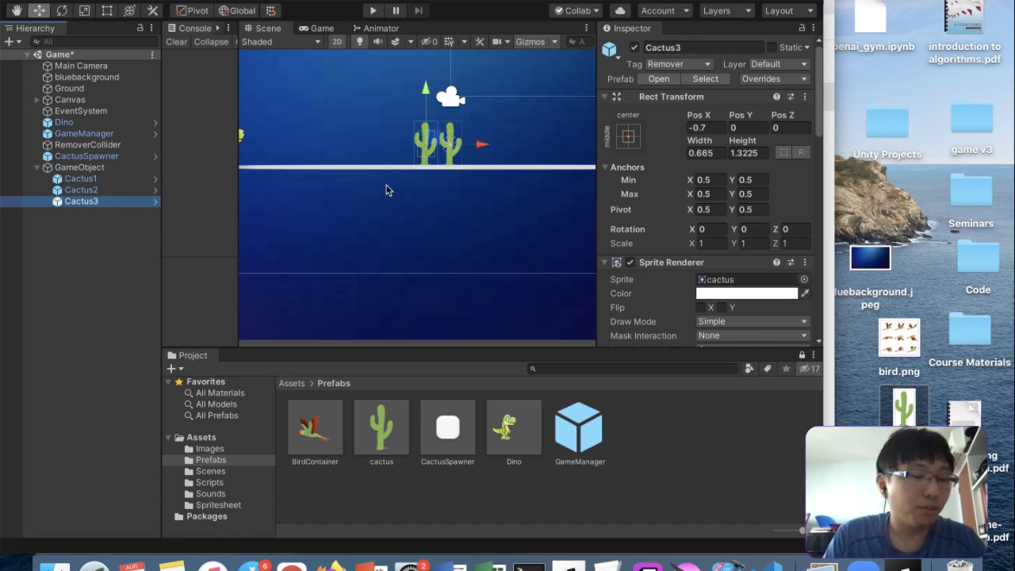
left_click(716, 130)
type("0.7")
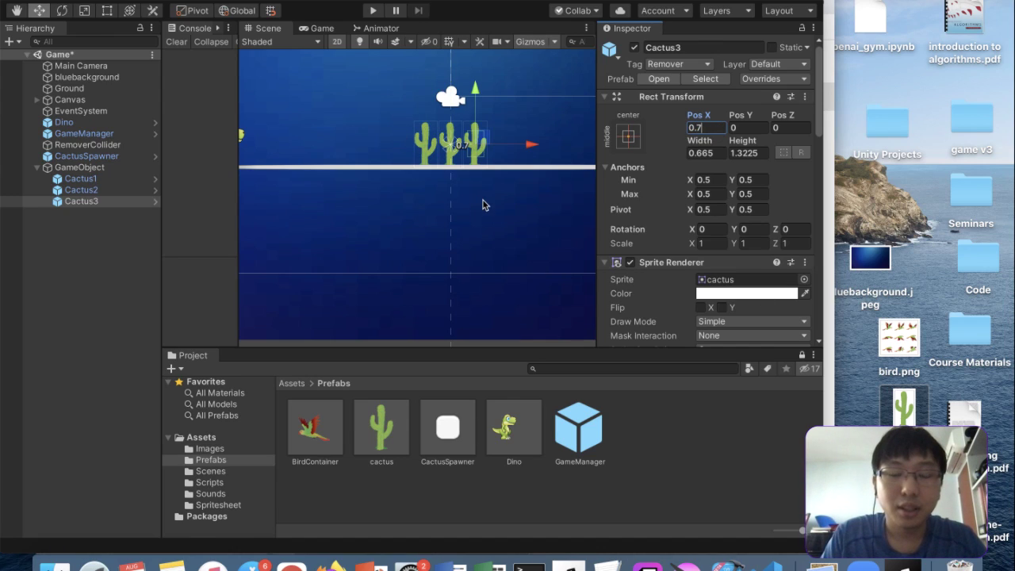
Flip the Cactus2 sprite horizontally along X
left_click(81, 190)
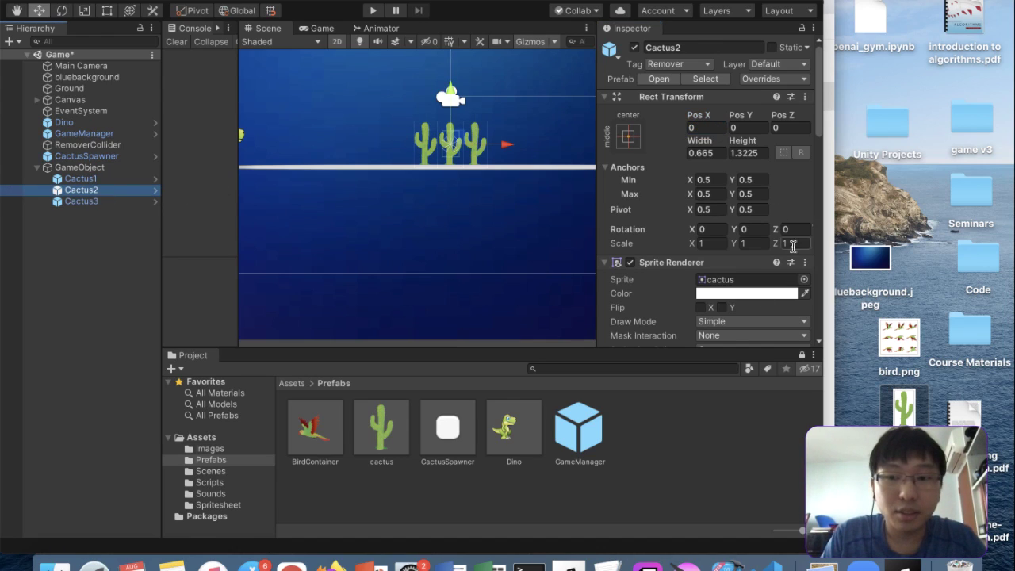
left_click(701, 308)
scroll(510, 162, "up", 3)
scroll(510, 163, "down", 4)
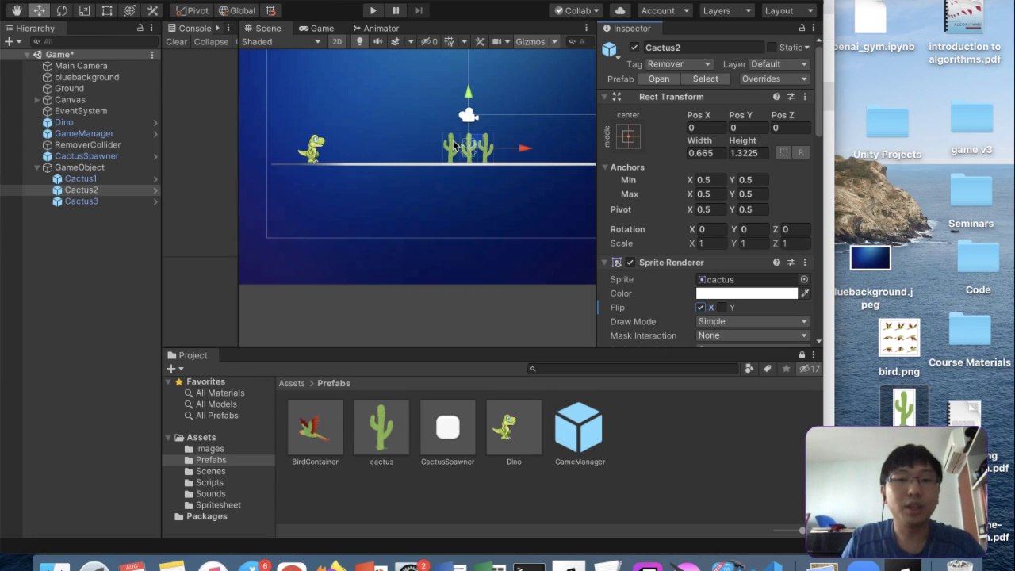
Rename the parent GameObject holding the three cacti as CactusContainer
left_click(103, 176)
left_click(110, 170)
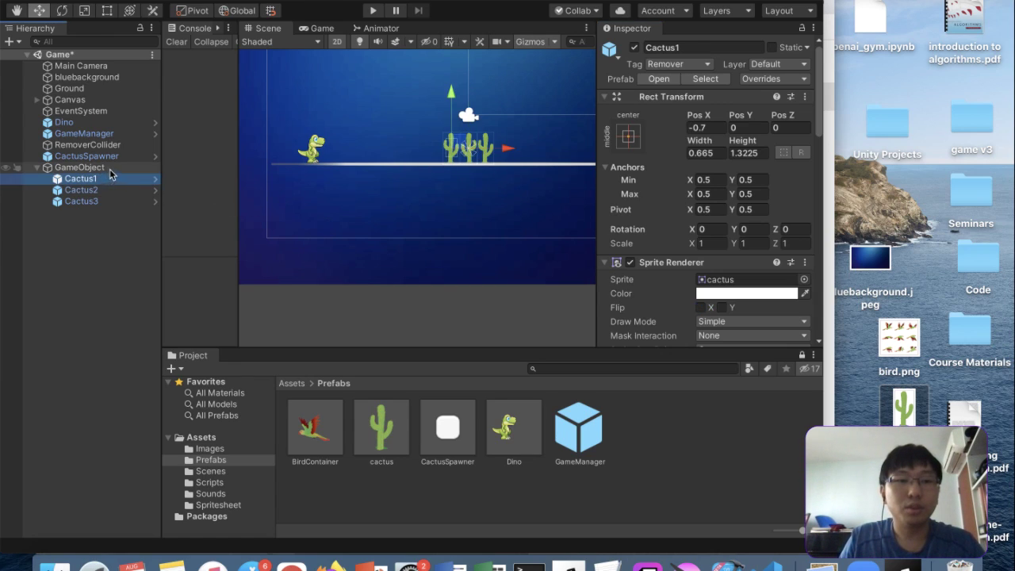
left_click(741, 47)
type("Ca")
type("ctusSpw")
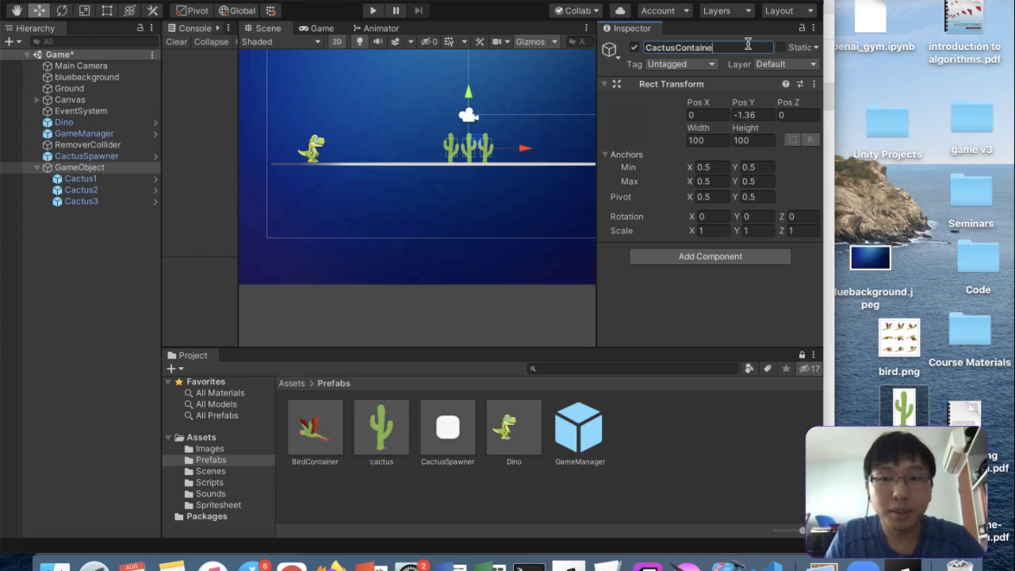
Examine the Rigidbody 2D and Box Collider 2D settings of Cactus1 and compare the container with its child cacti
left_click(69, 179)
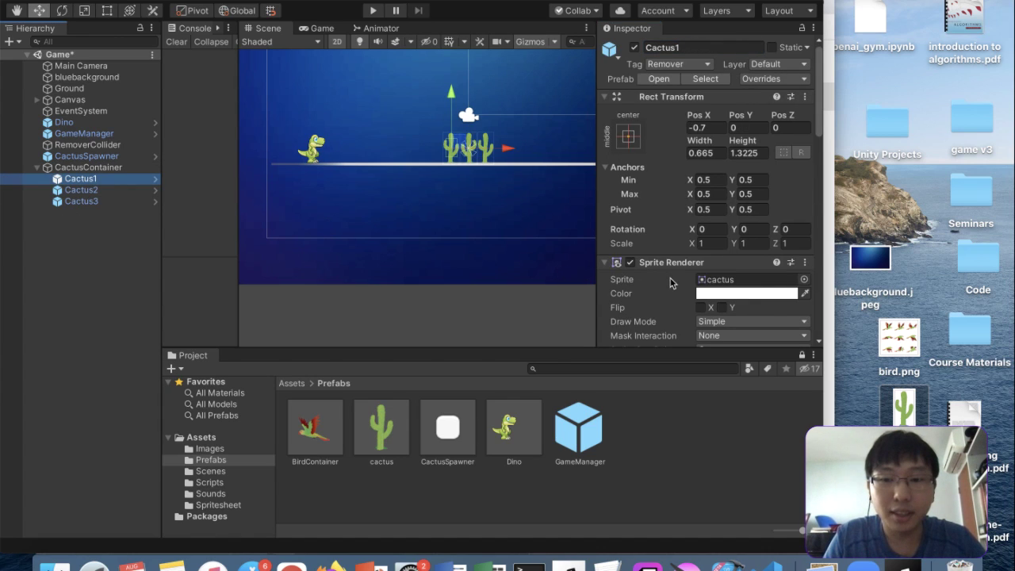
scroll(670, 283, "down", 10)
scroll(729, 238, "up", 6)
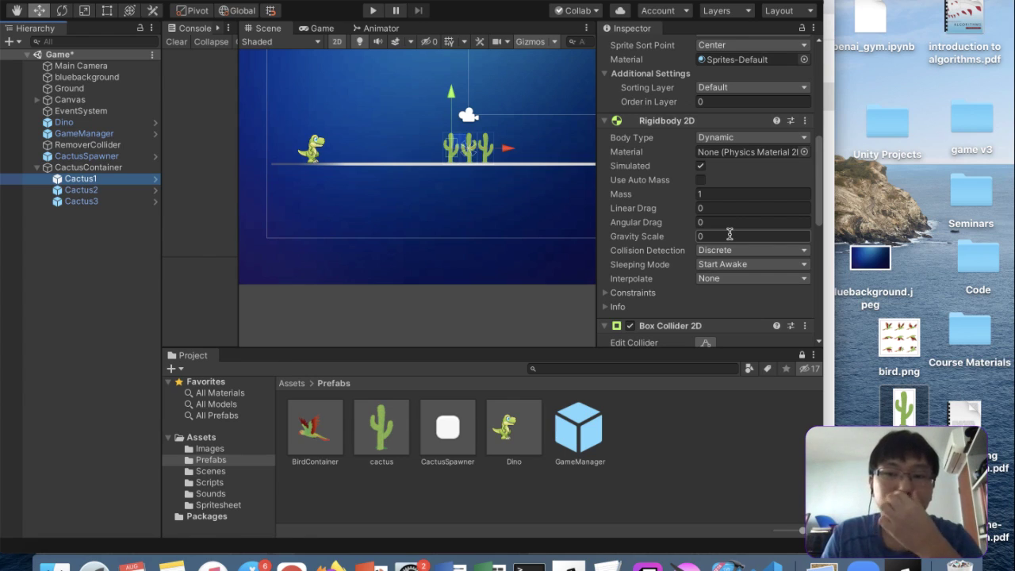
scroll(730, 235, "up", 10)
scroll(650, 214, "down", 15)
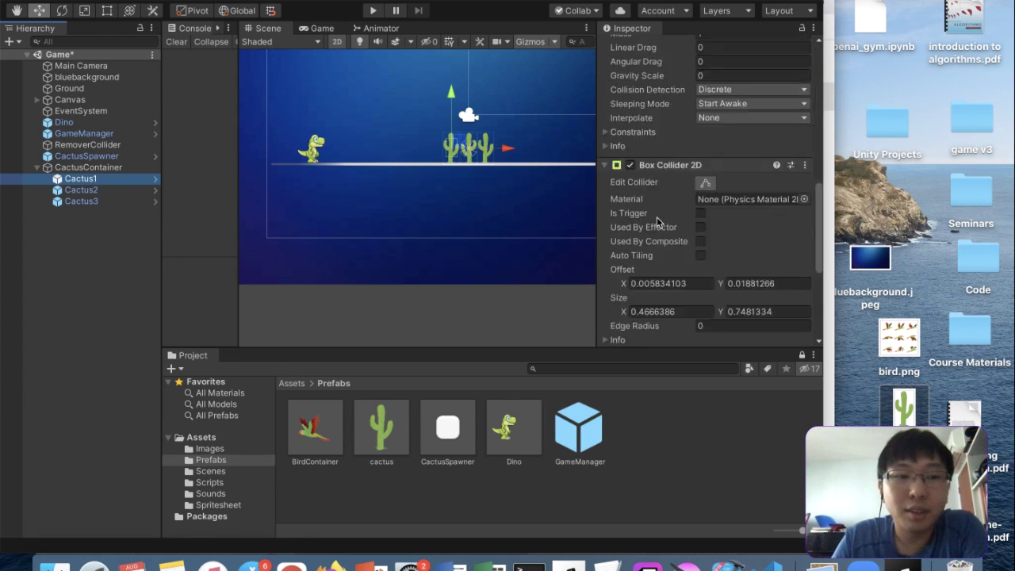
scroll(657, 222, "down", 5)
left_click(71, 168)
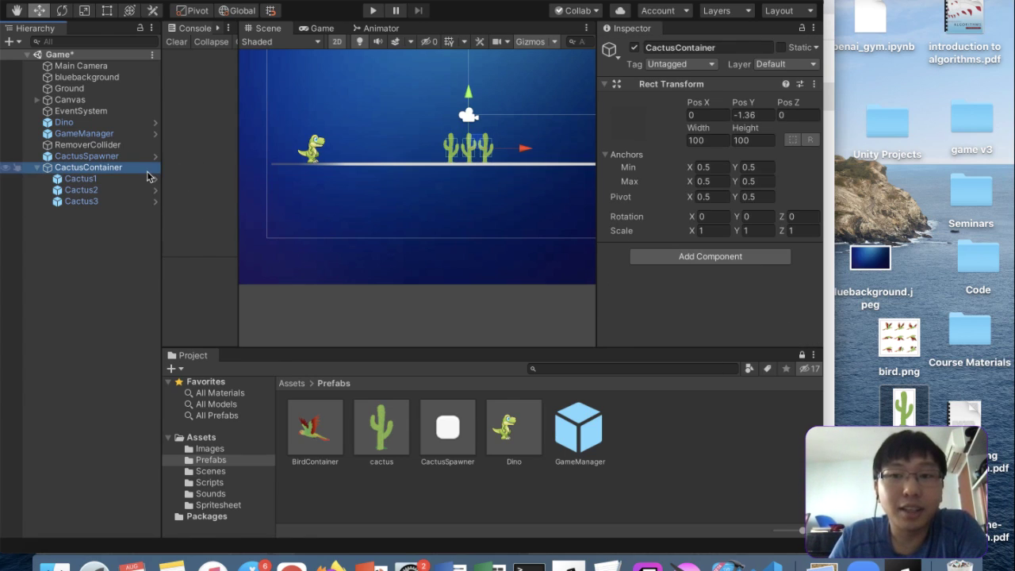
left_click(119, 180)
left_click(118, 190)
left_click(99, 200)
left_click(102, 179)
Save CactusContainer as a prefab in the Prefabs folder and delete its instance from the scene
left_click(105, 167)
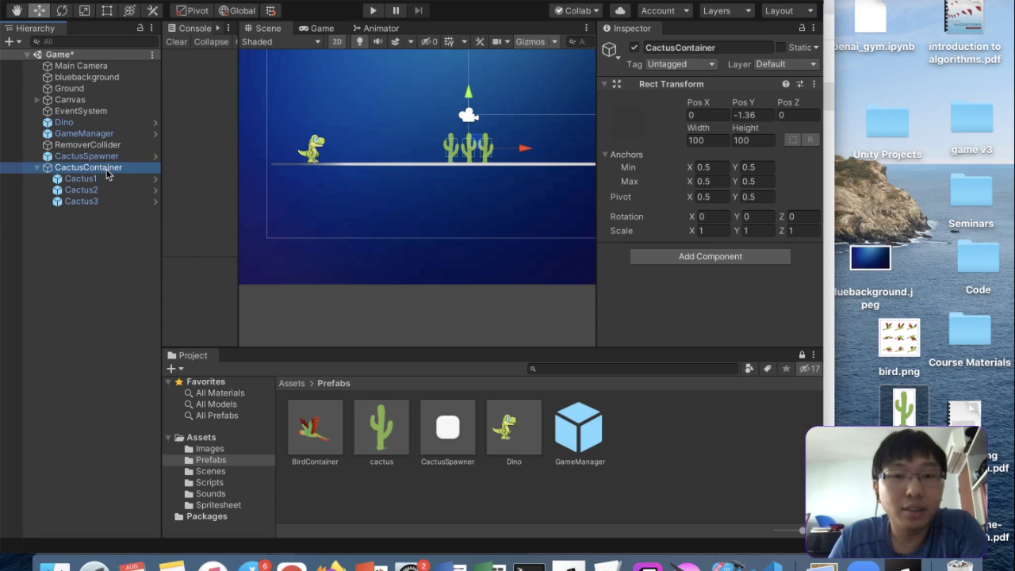
left_click_drag(105, 175, 658, 459)
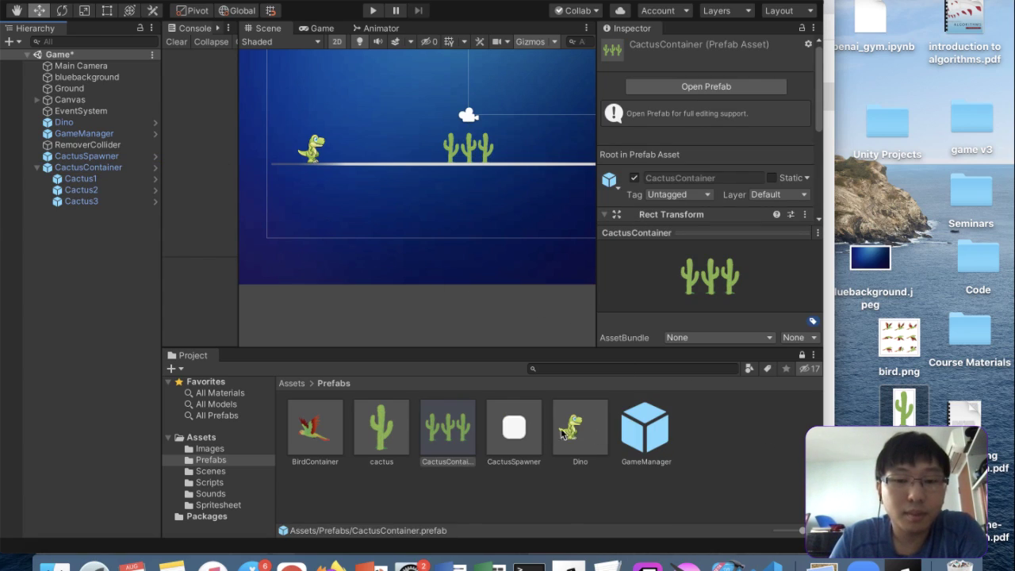
left_click(75, 170)
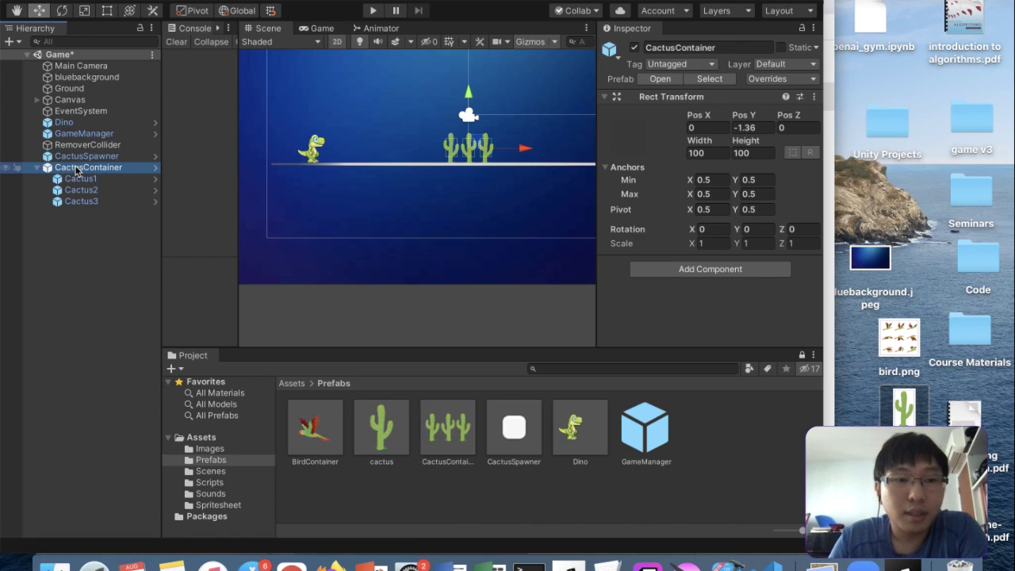
right_click(74, 166)
left_click(133, 235)
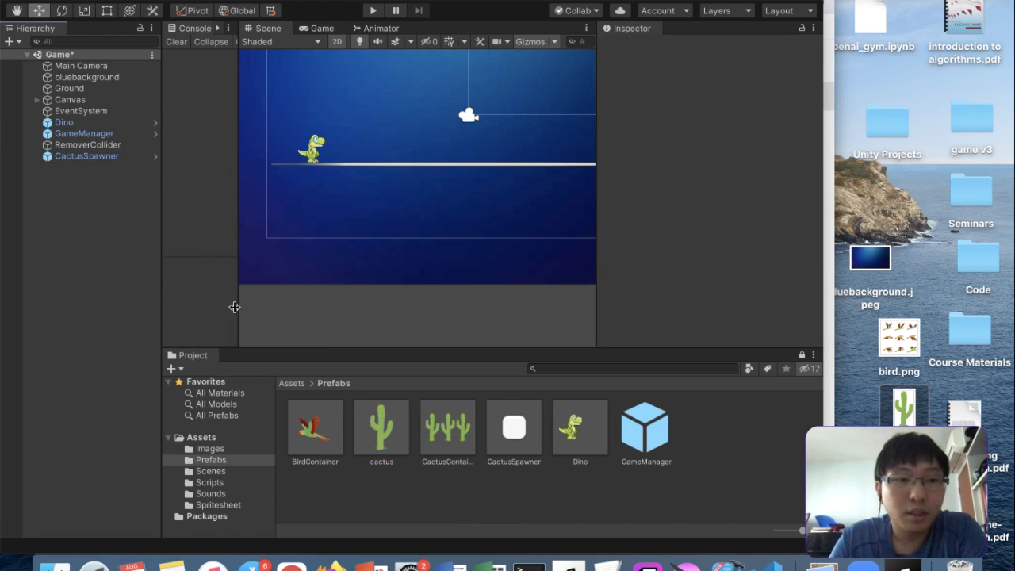
Examine the CactusSpawner prefab's script settings and its Obstacles list
left_click(635, 435)
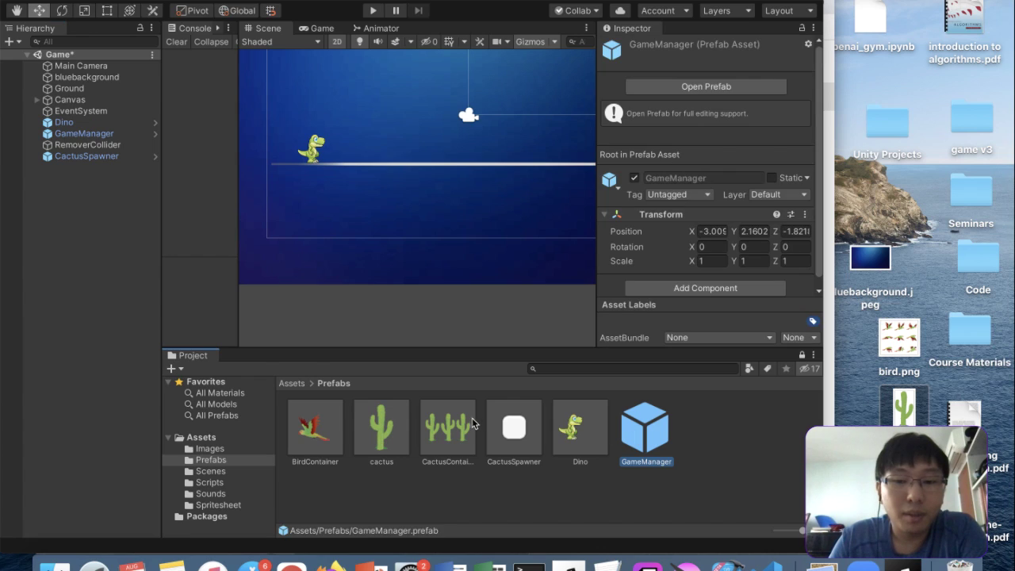
left_click(472, 424)
left_click(536, 406)
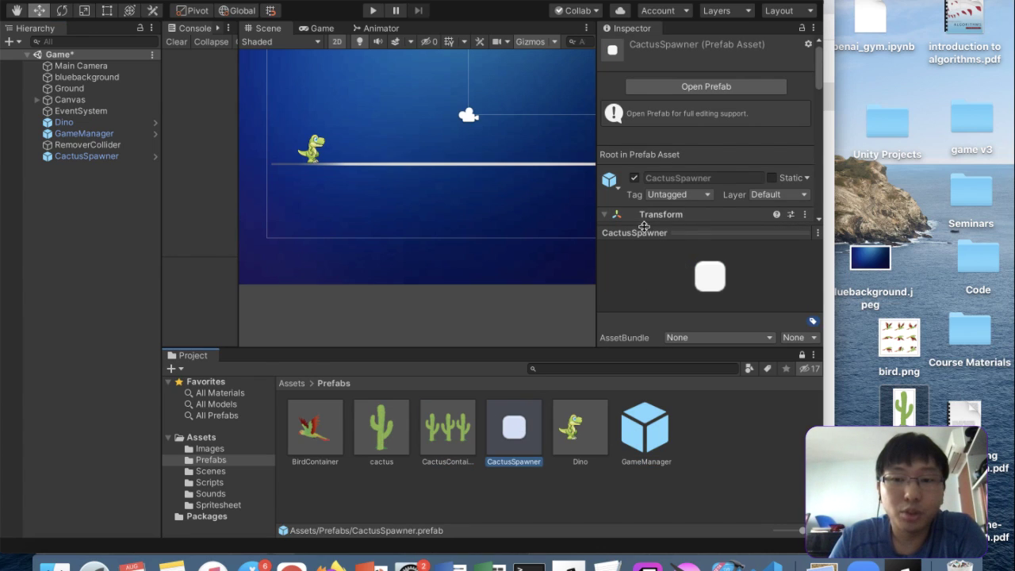
scroll(635, 199, "down", 5)
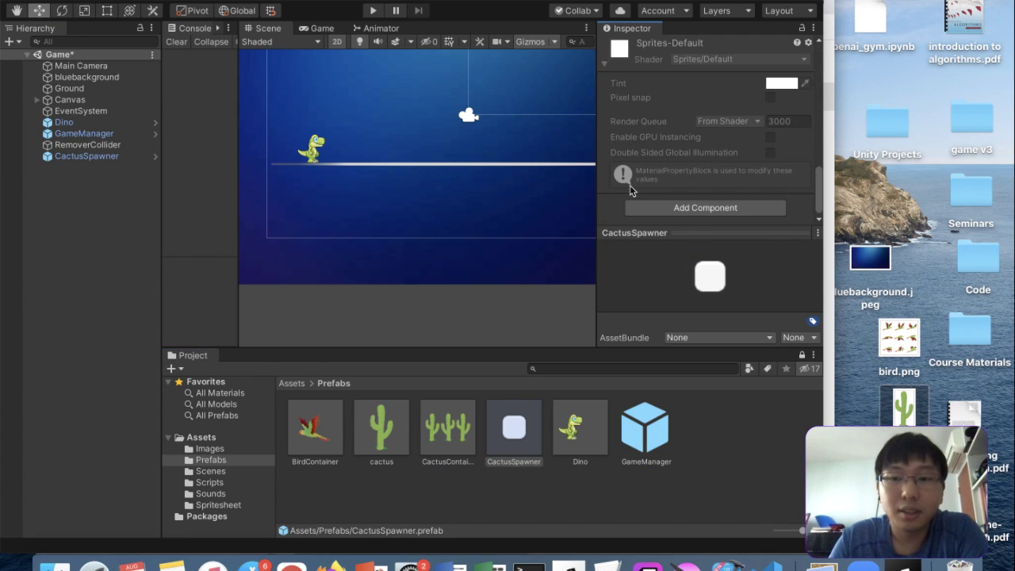
scroll(630, 190, "up", 3)
left_click(521, 440)
scroll(697, 159, "down", 3)
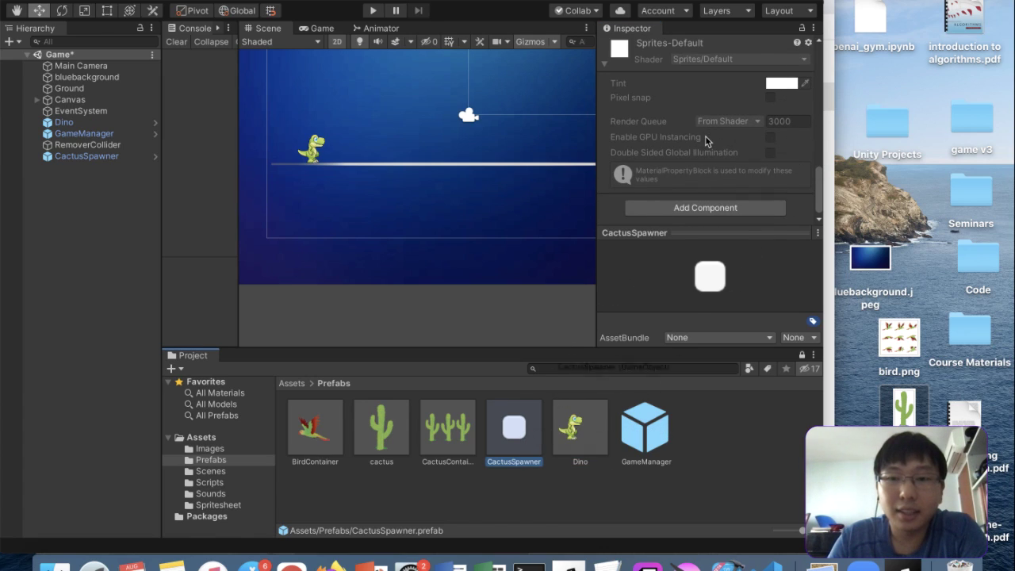
scroll(704, 135, "up", 6)
scroll(707, 99, "down", 4)
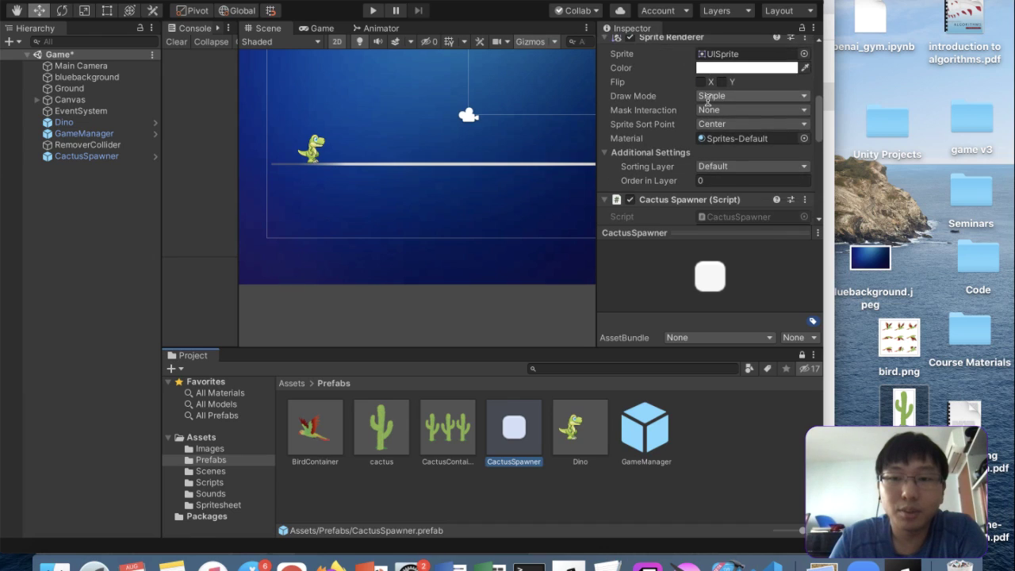
scroll(688, 151, "down", 4)
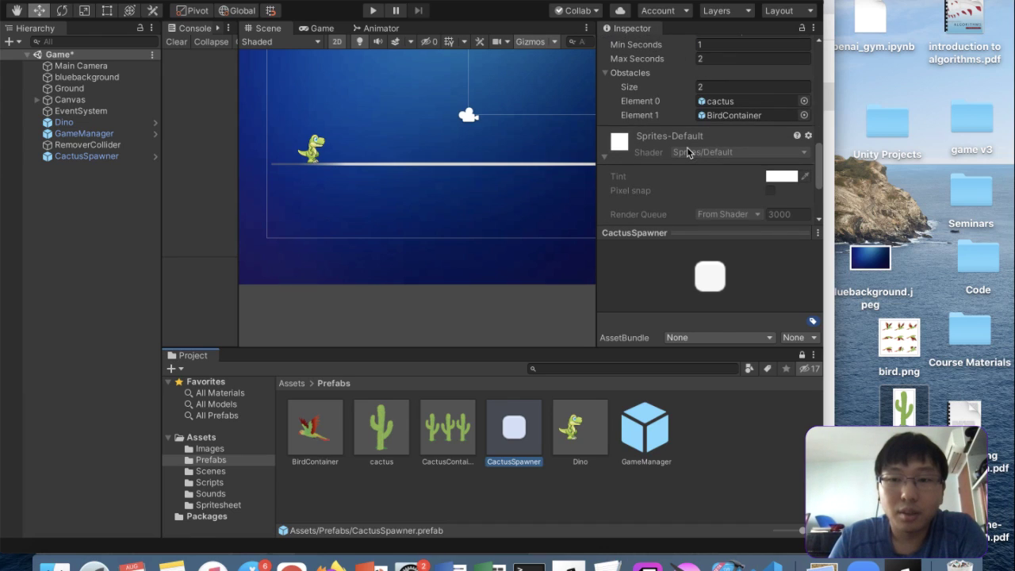
left_click_drag(452, 462, 517, 441)
Widen the Unity editor window to use the full width of the screen
left_click(490, 193)
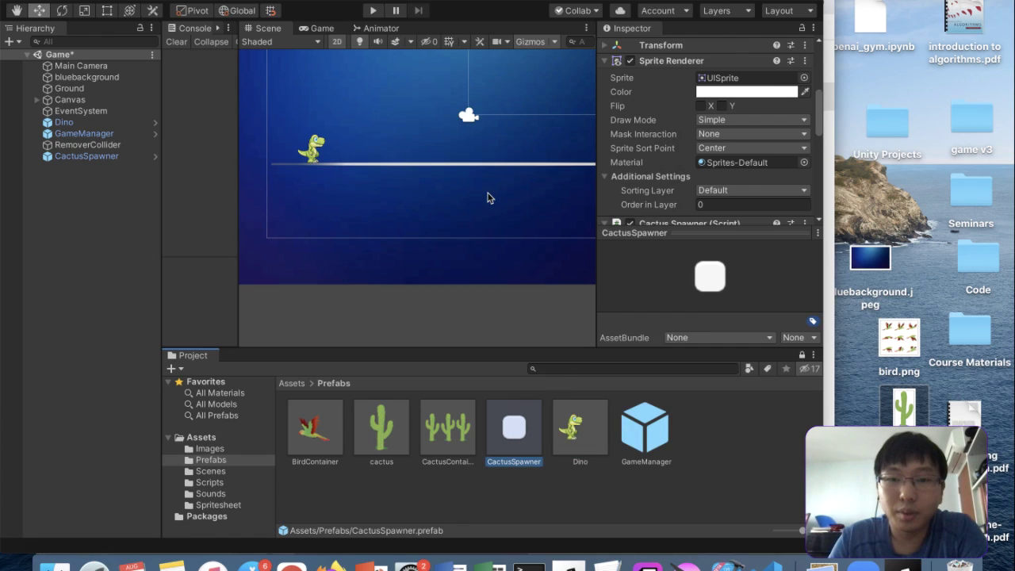
left_click(835, 182)
key("ctrl+Up")
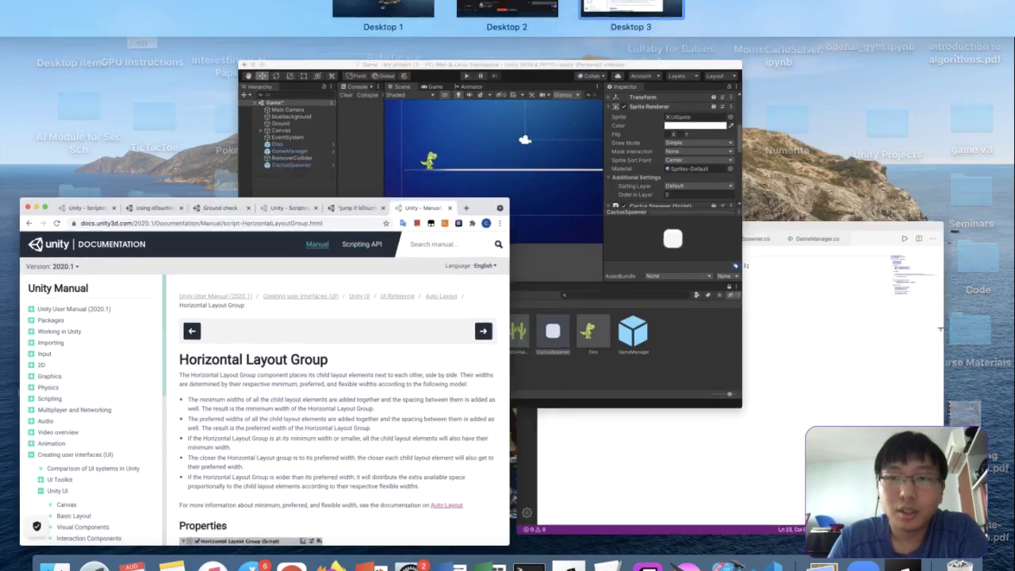
key("ctrl+Up")
key("ctrl+Up")
left_click(555, 222)
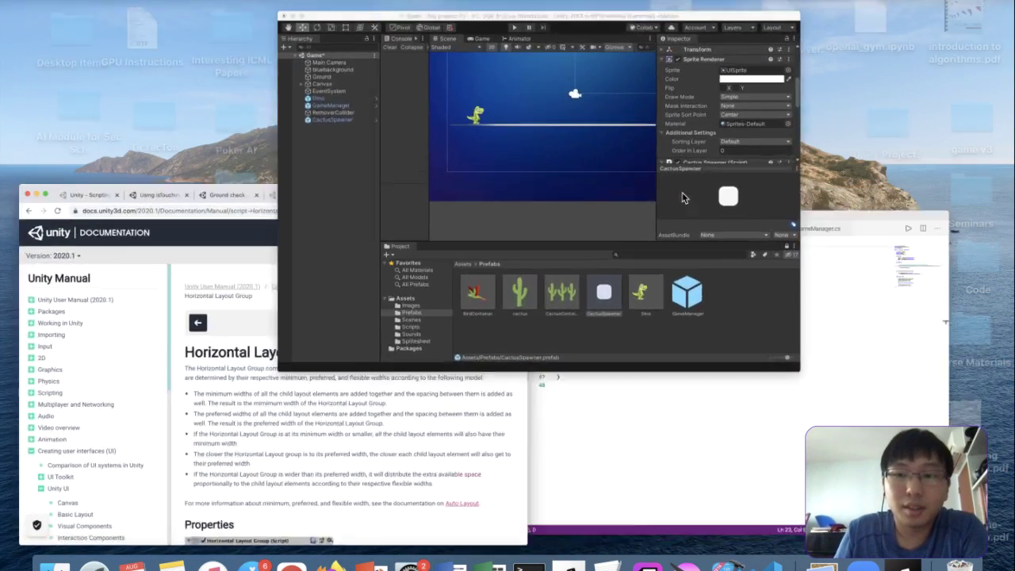
left_click_drag(820, 183, 1014, 183)
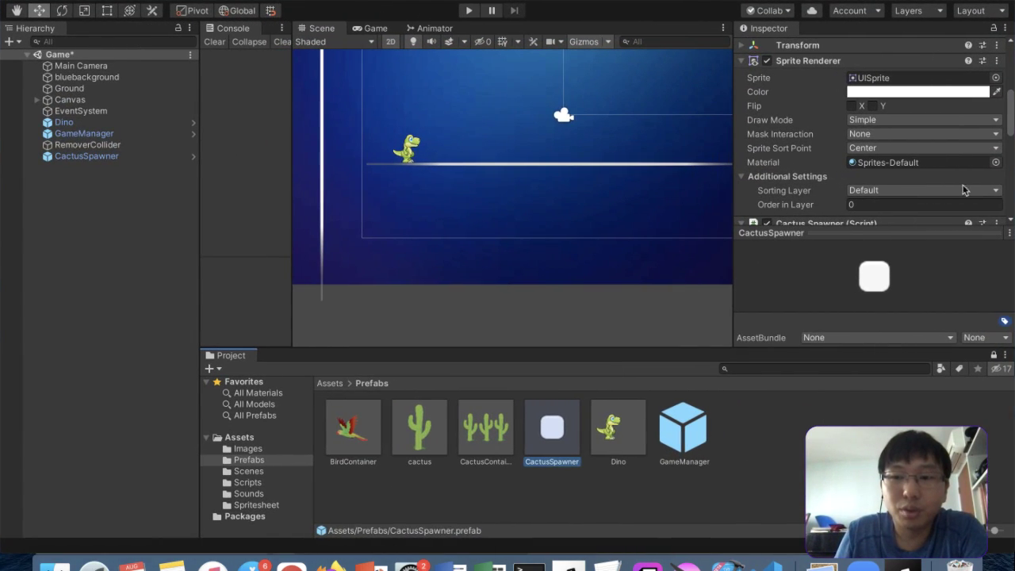
Assign the CactusContainer prefab to Element 0 of the CactusSpawner's Obstacles list
scroll(868, 200, "down", 5)
left_click_drag(848, 231, 847, 321)
left_click_drag(486, 441, 922, 158)
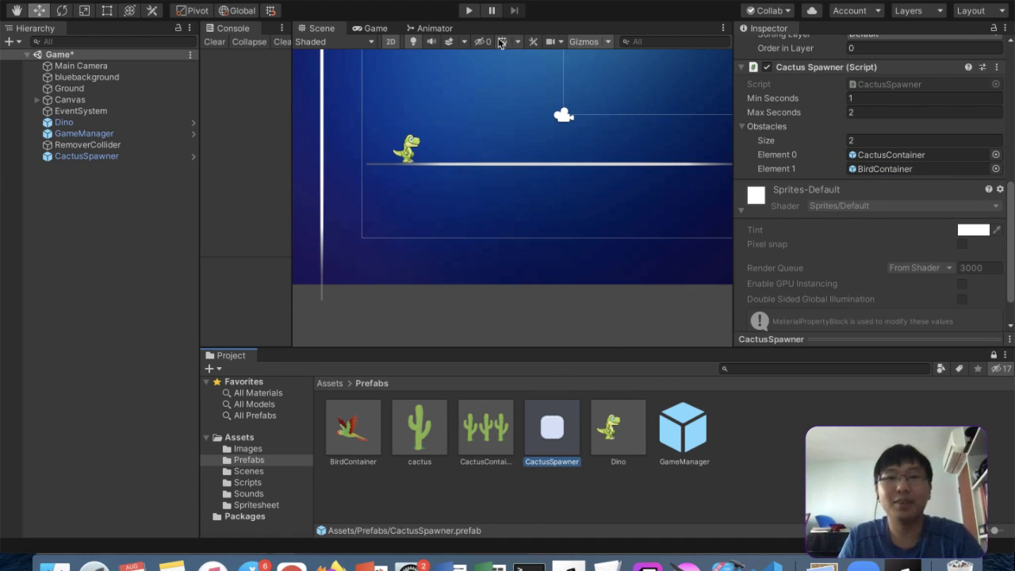
Play-test the game, making the dino jump over the triple cacti and birds, and stop play mode
left_click(468, 11)
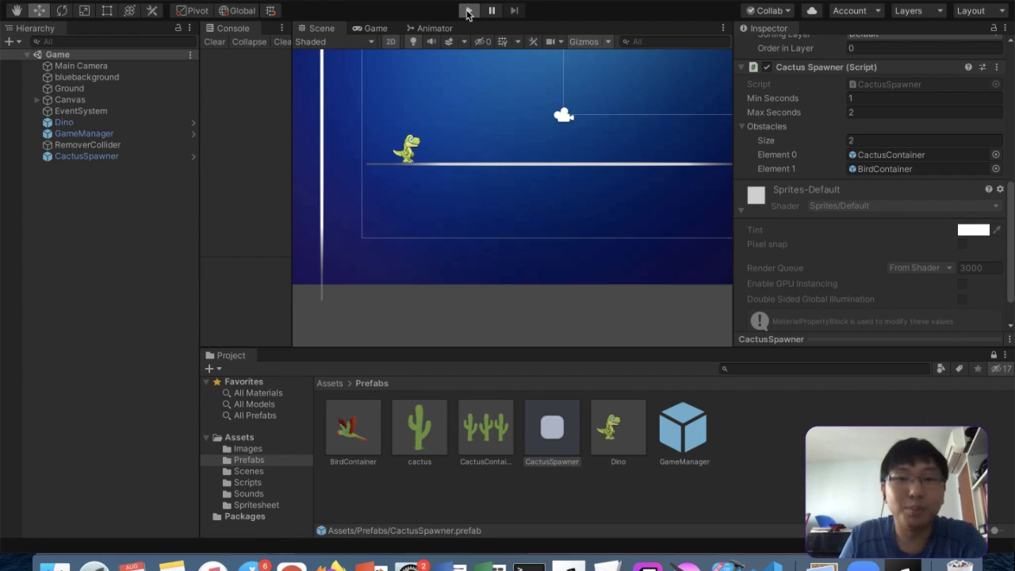
left_click(416, 251)
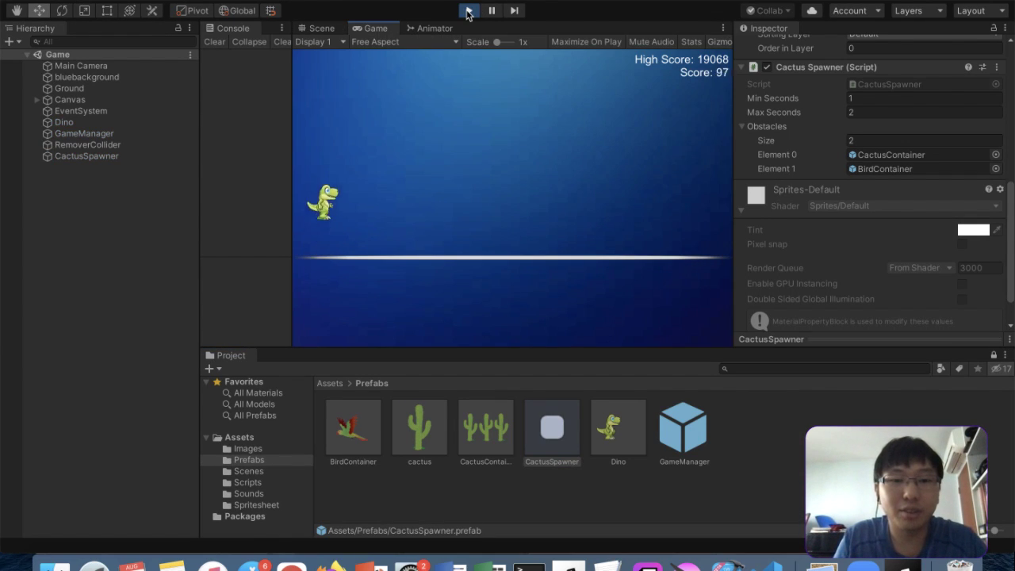
left_click(419, 237)
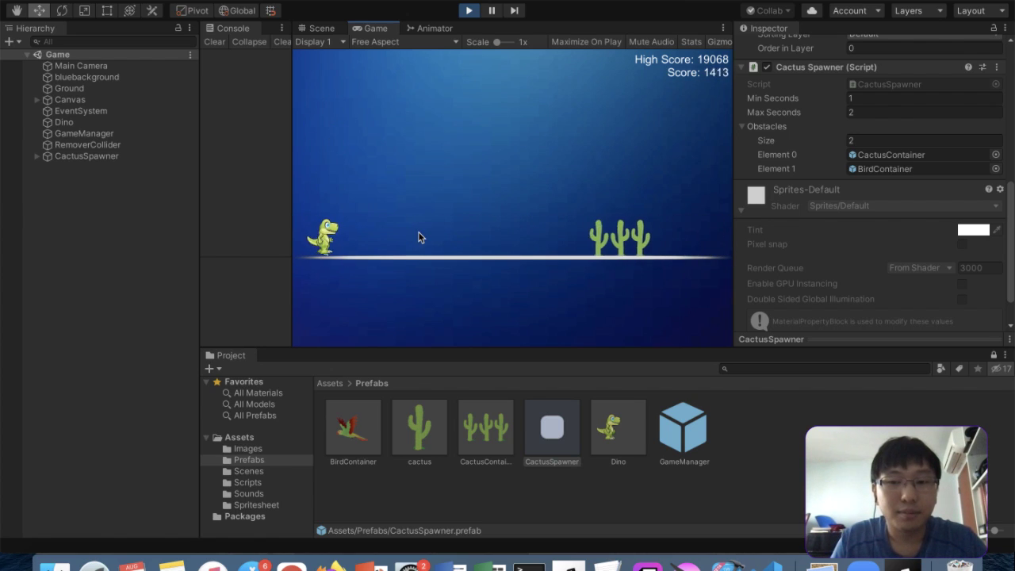
left_click(418, 237)
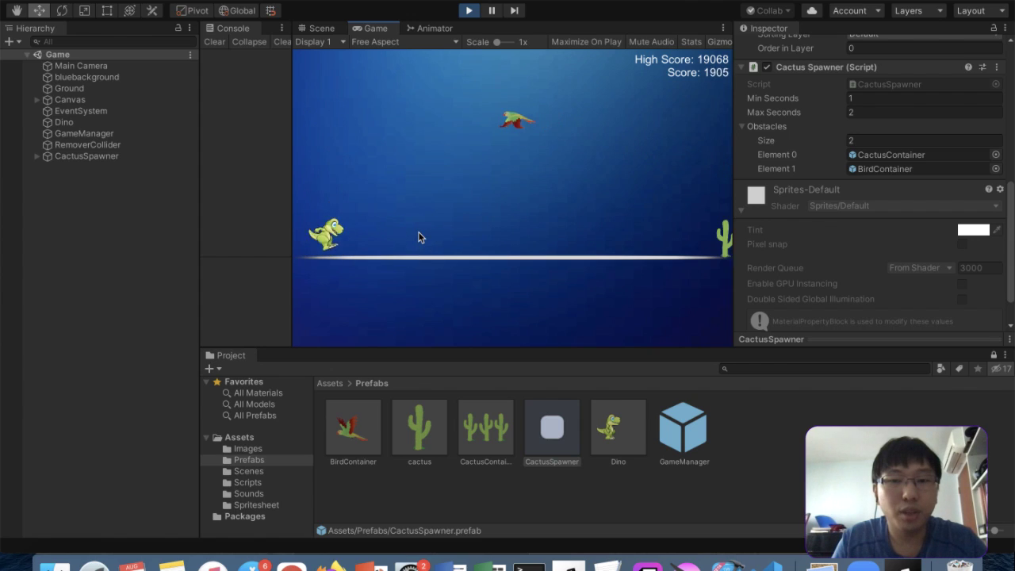
left_click(419, 238)
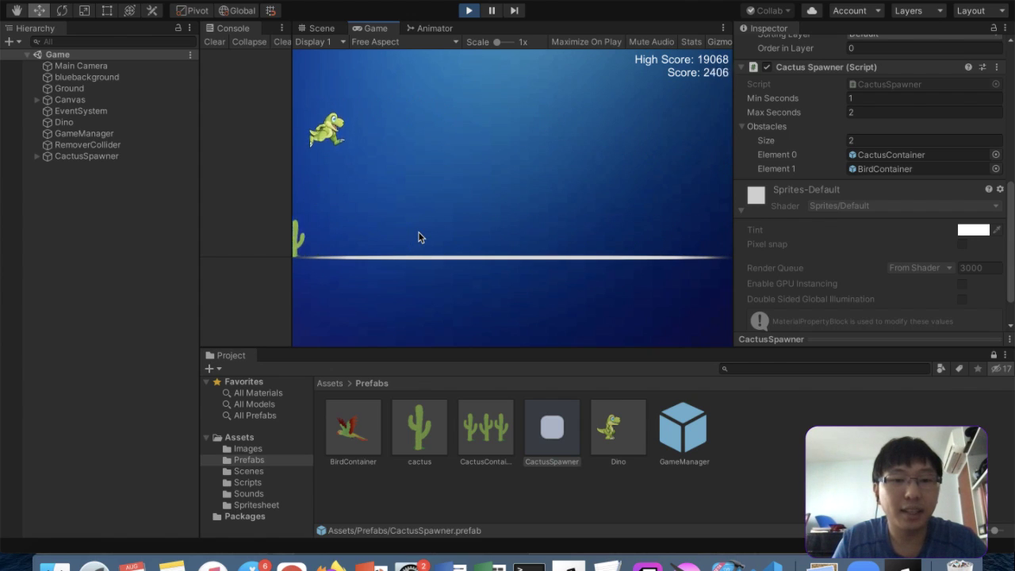
key("space")
key("space")
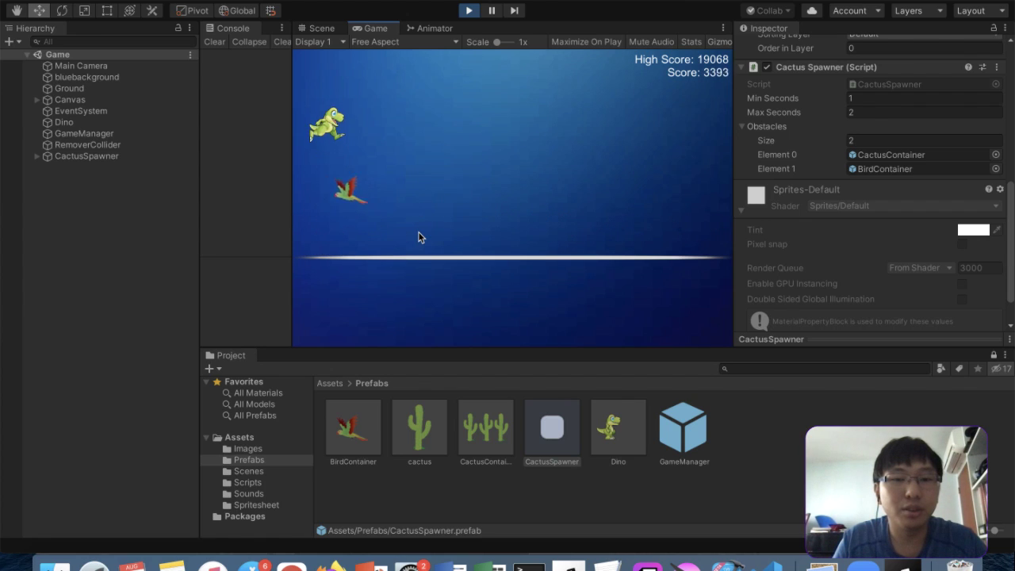
key("space")
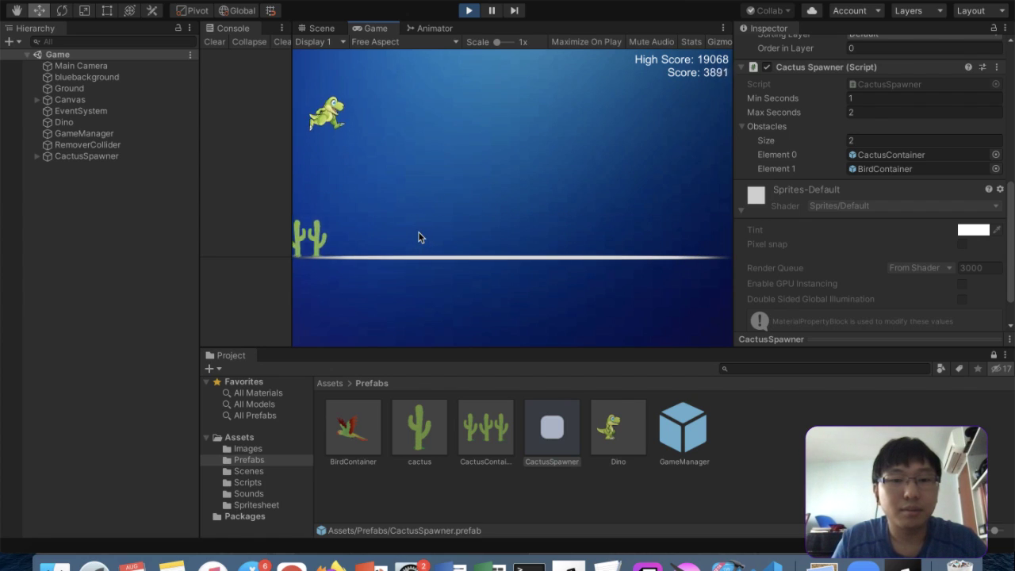
left_click(469, 11)
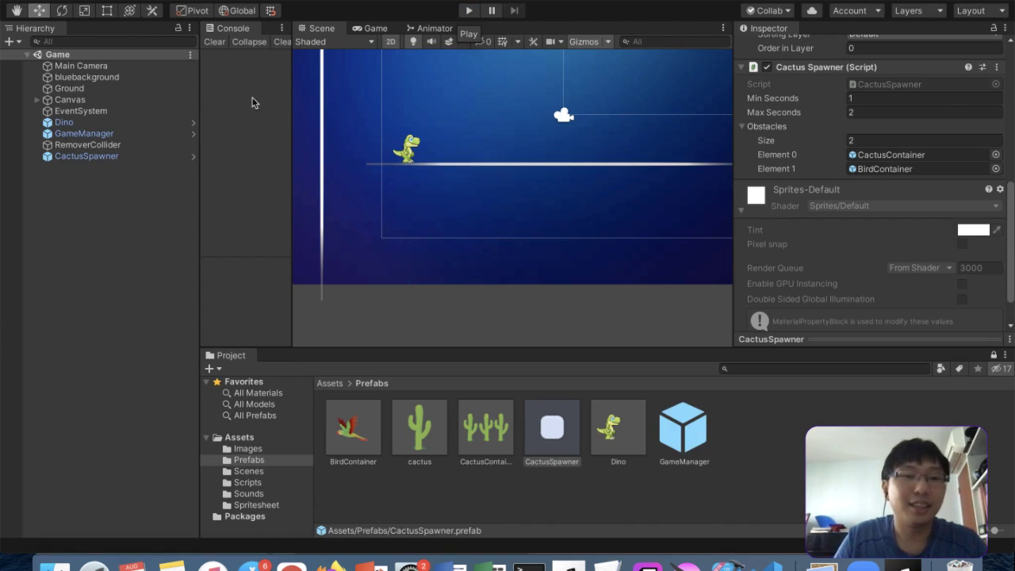
Place an instance of the CactusContainer prefab in the Game scene and select it
left_click(89, 168)
left_click_drag(466, 426, 114, 188)
left_click(118, 169)
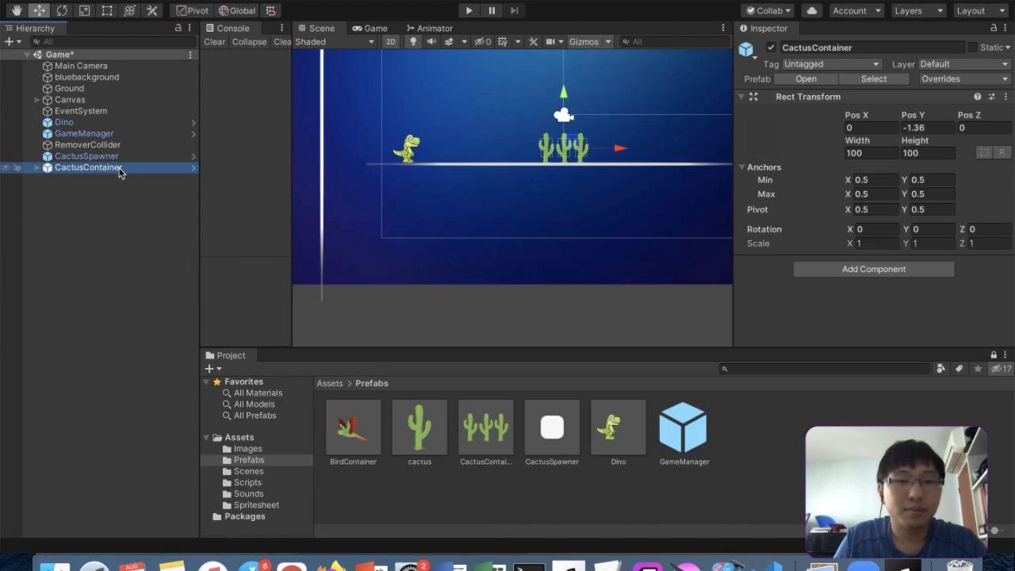
Duplicate Cactus3 inside CactusContainer and rename the copy as Cactus4
left_click(37, 167)
left_click(82, 201)
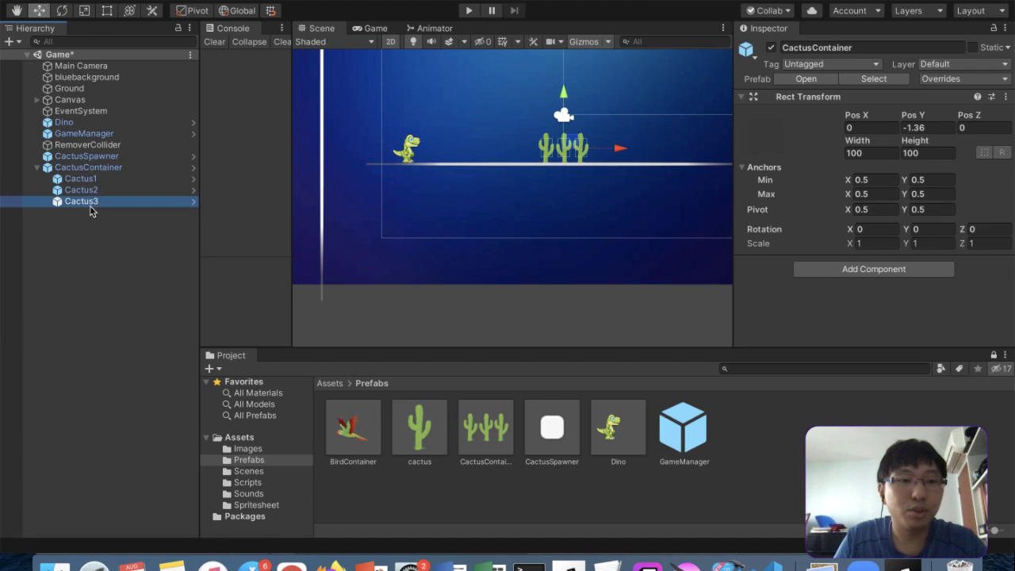
key("super+d")
left_click(848, 49)
type("Cactus4")
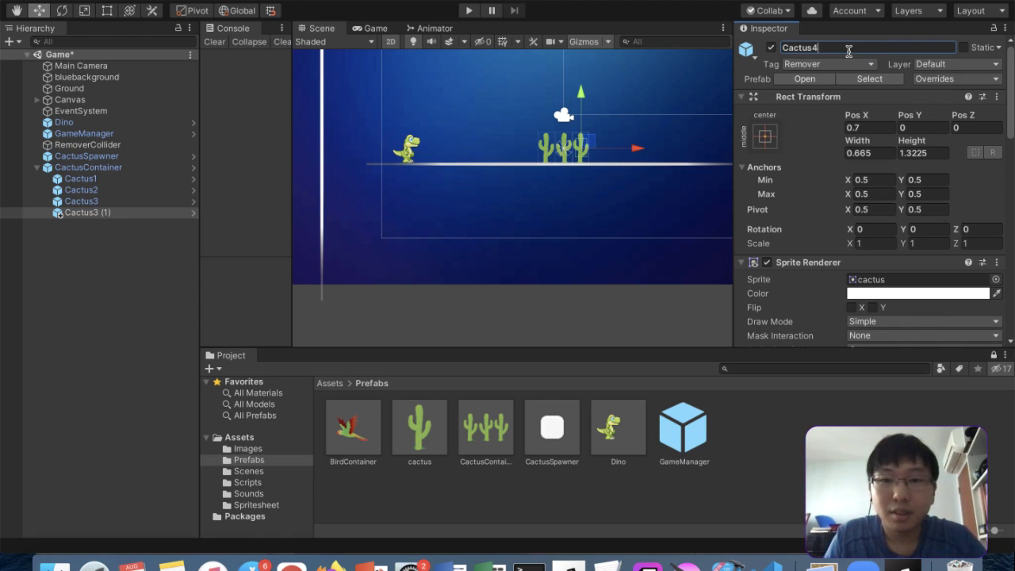
key("Return")
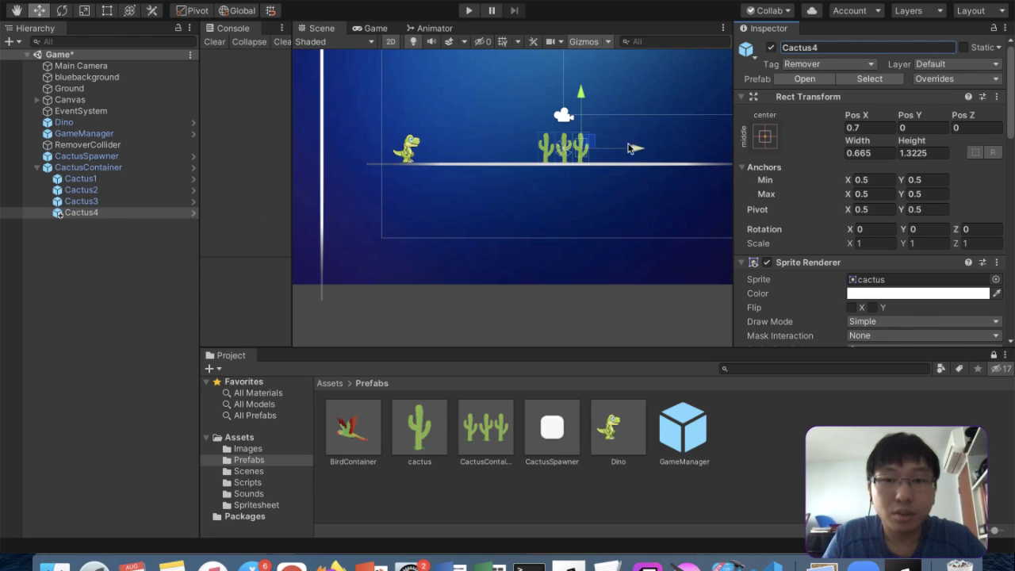
Set Cactus4's X position to 1.4 and flip its sprite along X
left_click(868, 128)
type("1.4")
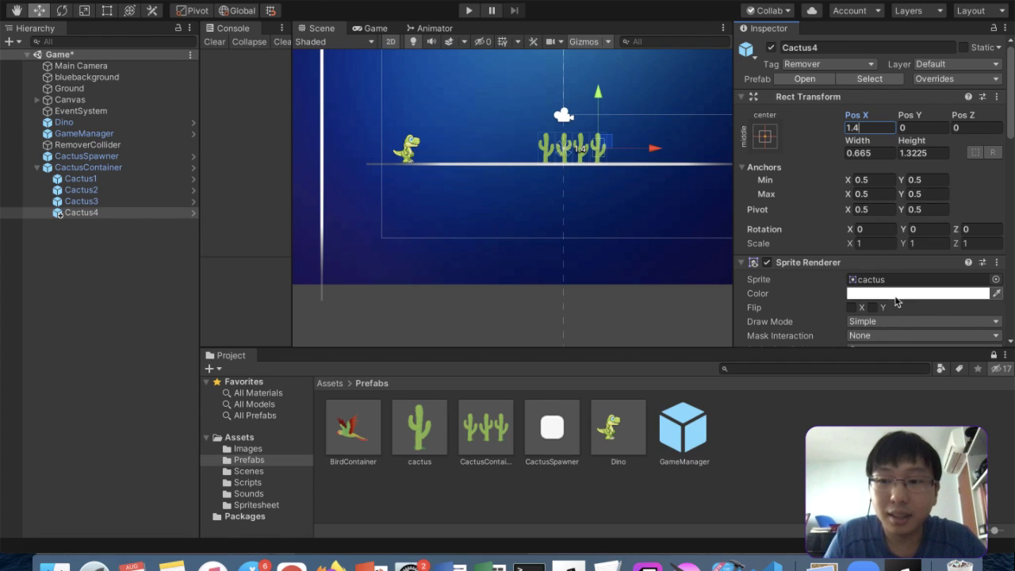
left_click(851, 308)
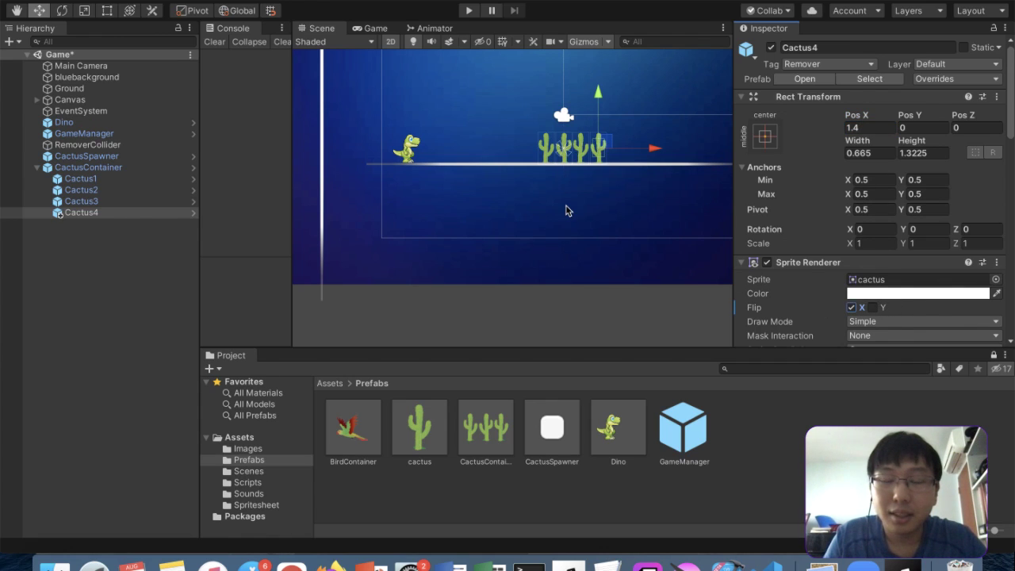
scroll(566, 209, "up", 3)
scroll(567, 208, "down", 5)
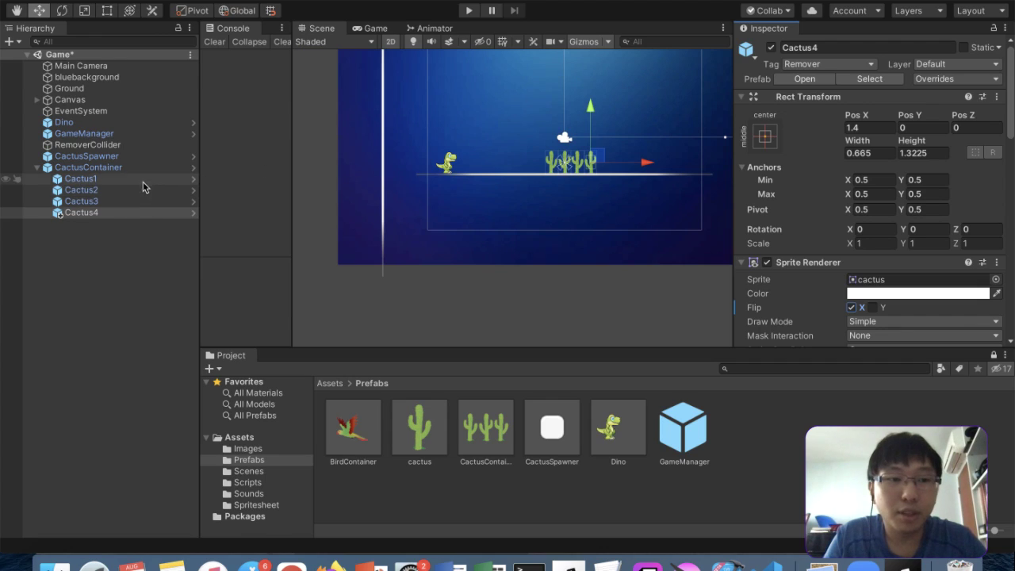
Apply all overrides of the CactusContainer instance to its prefab
left_click(144, 170)
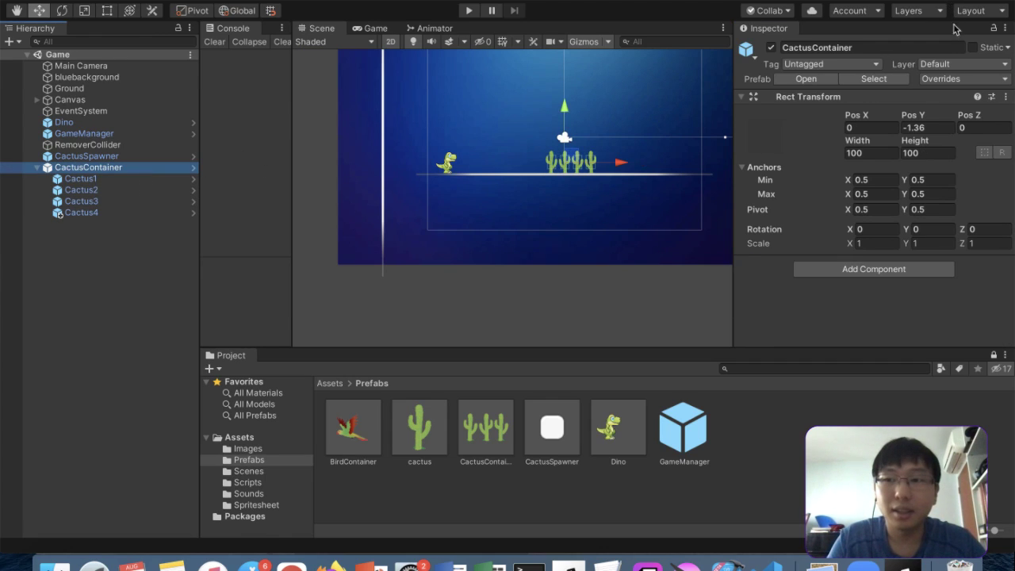
left_click(961, 78)
left_click(964, 190)
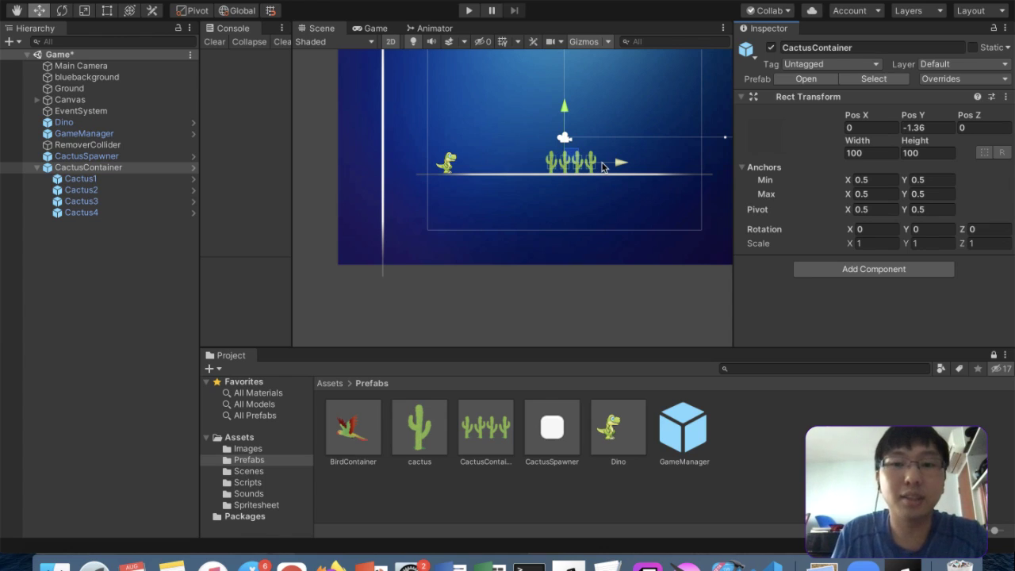
Create a C# script named CactusAppear in the Scripts folder and try to attach it to CactusContainer
left_click(257, 482)
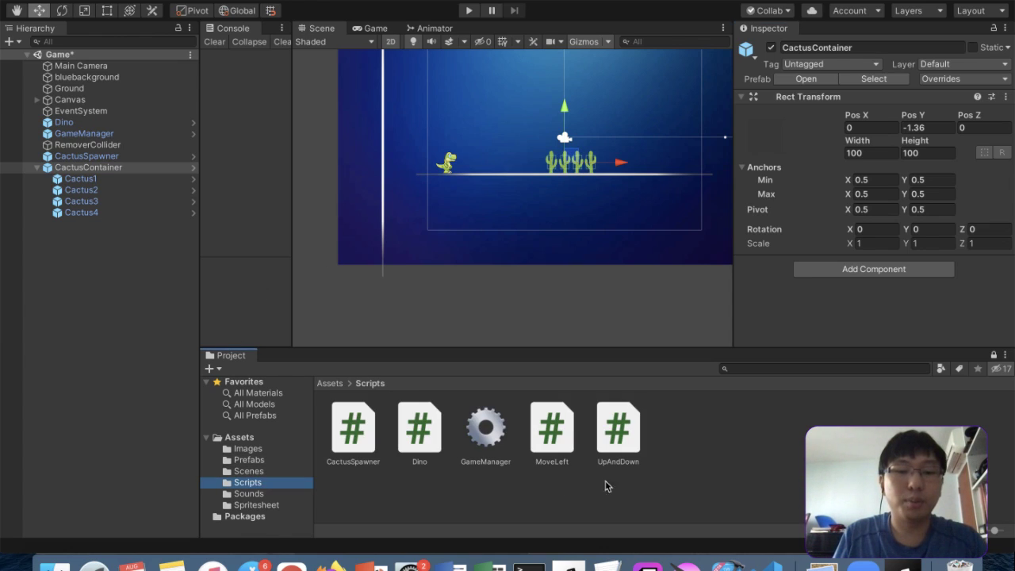
right_click(747, 460)
mouse_move(791, 211)
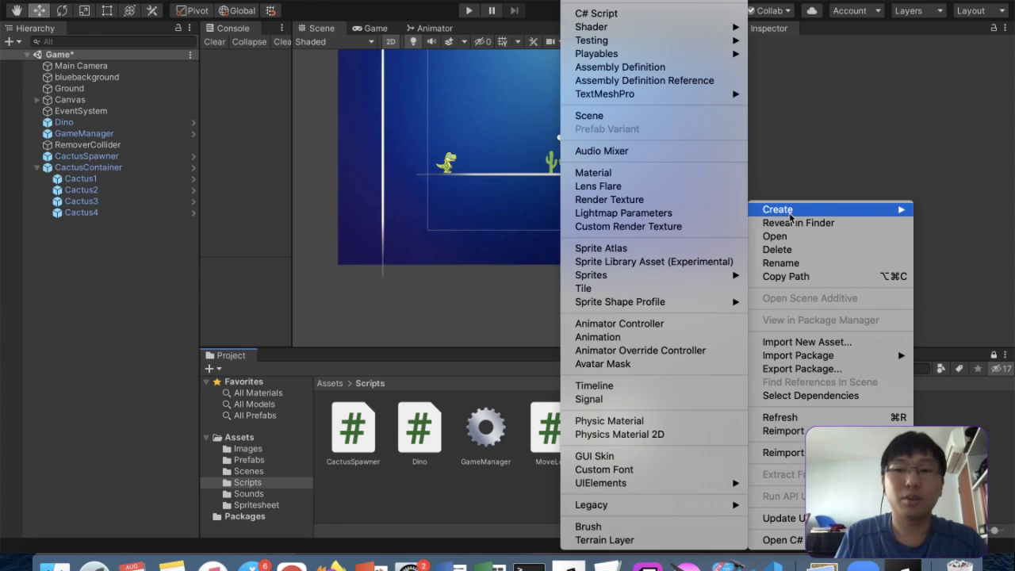
left_click(680, 15)
type("CactusAppear")
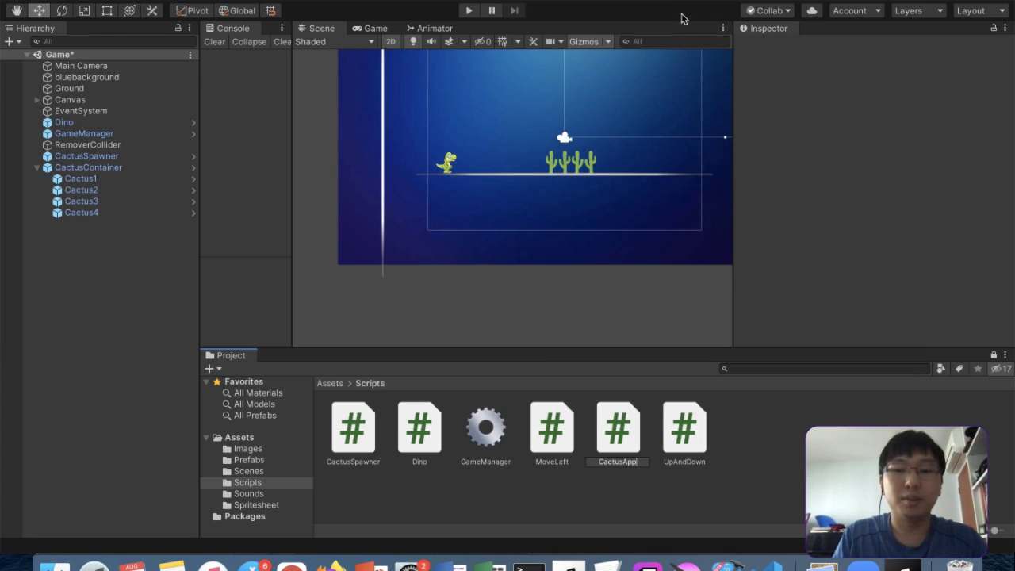
key("Return")
left_click_drag(353, 450, 118, 171)
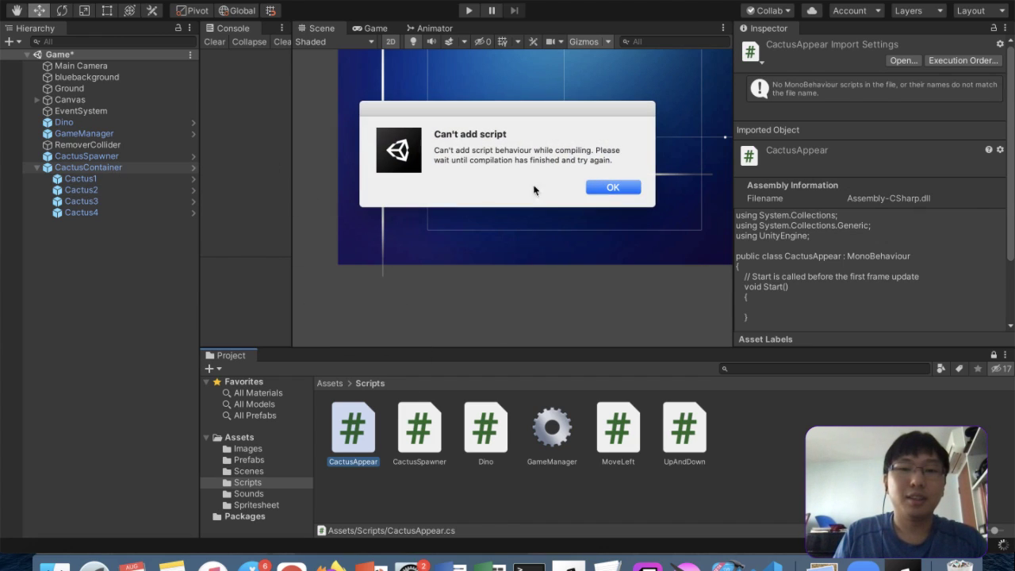
left_click(622, 189)
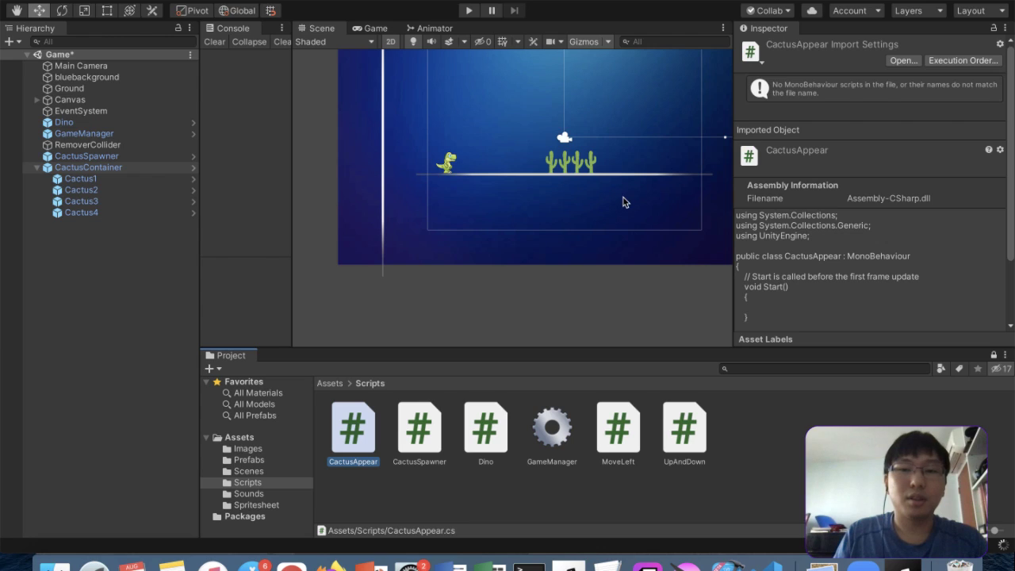
Open the CactusAppear script in the code editor and declare public GameObject cactus; at the start of the class
double_click(358, 450)
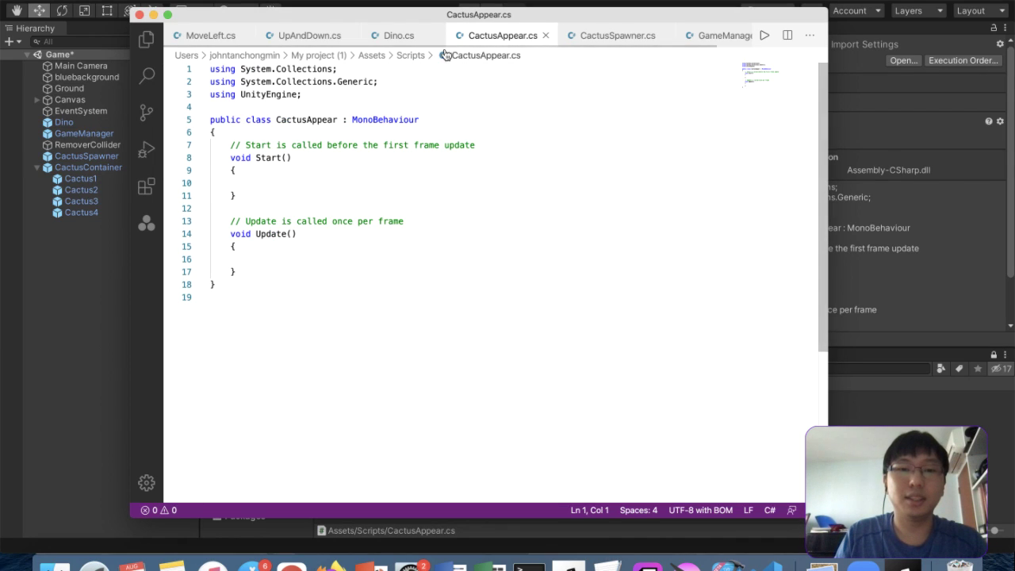
left_click_drag(465, 8, 664, 10)
left_click(550, 128)
key("Return")
type("public ")
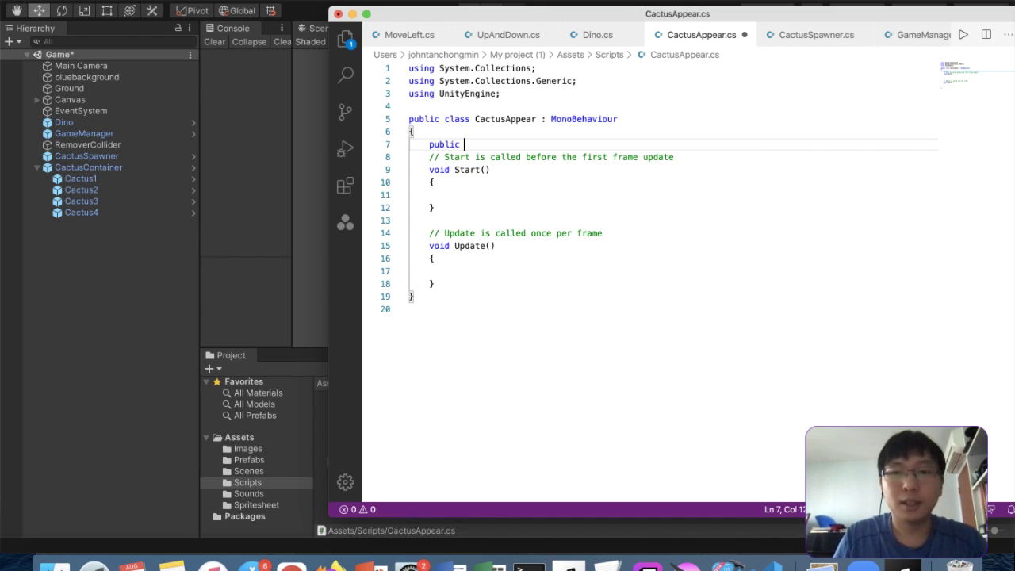
type("GameObject Ca")
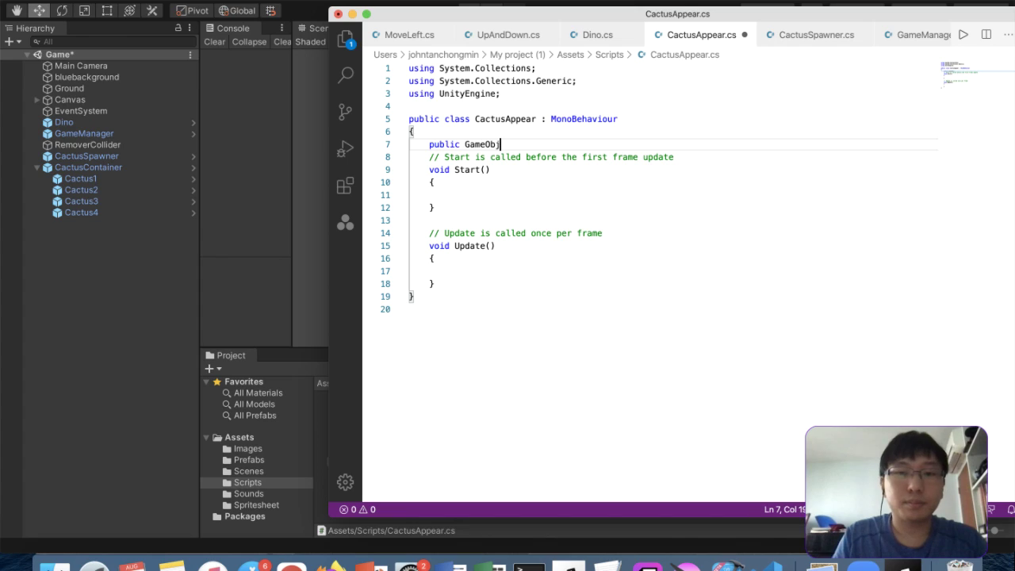
key("BackSpace")
key("BackSpace")
type("cactus;")
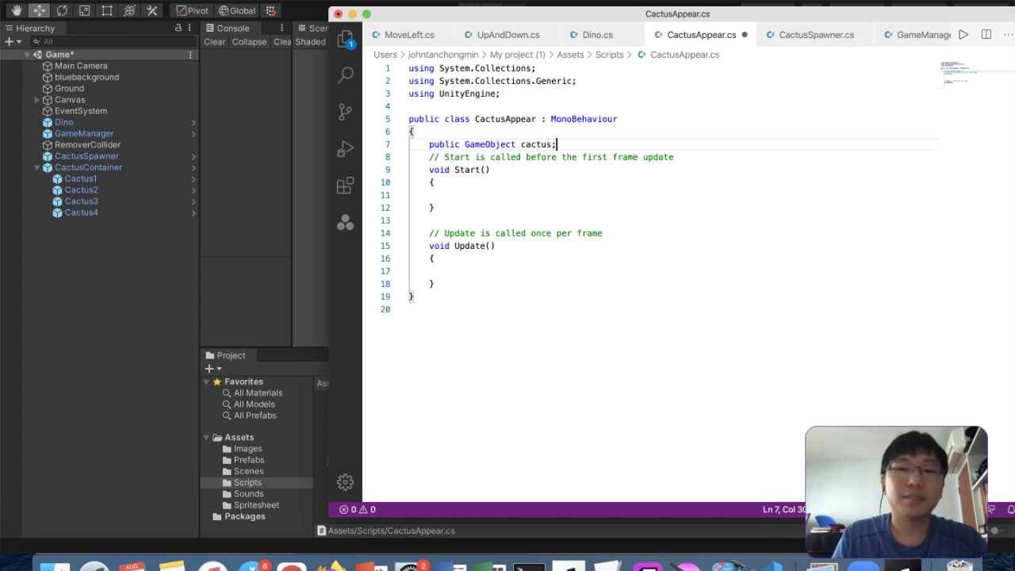
key("Return")
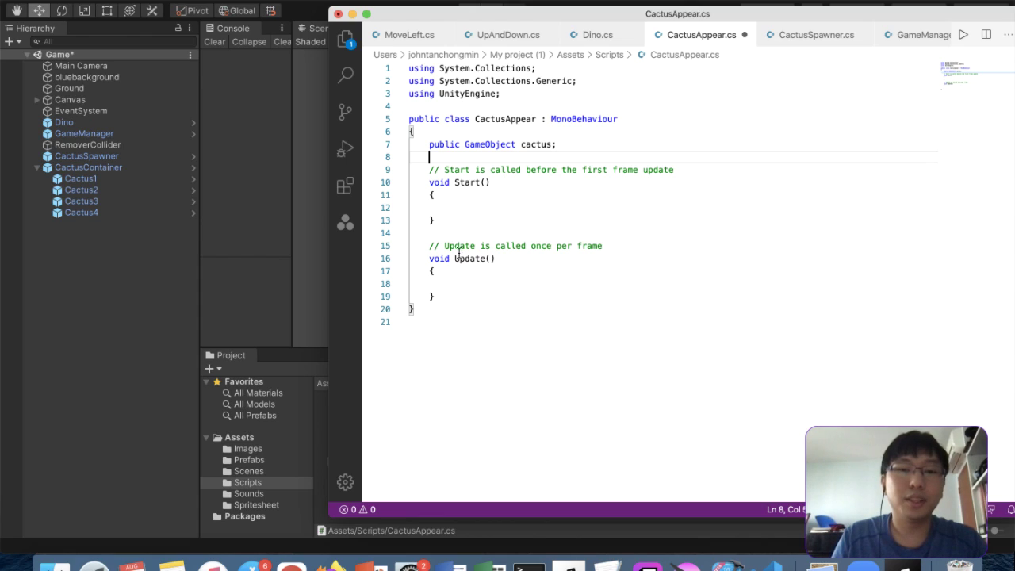
left_click(514, 205)
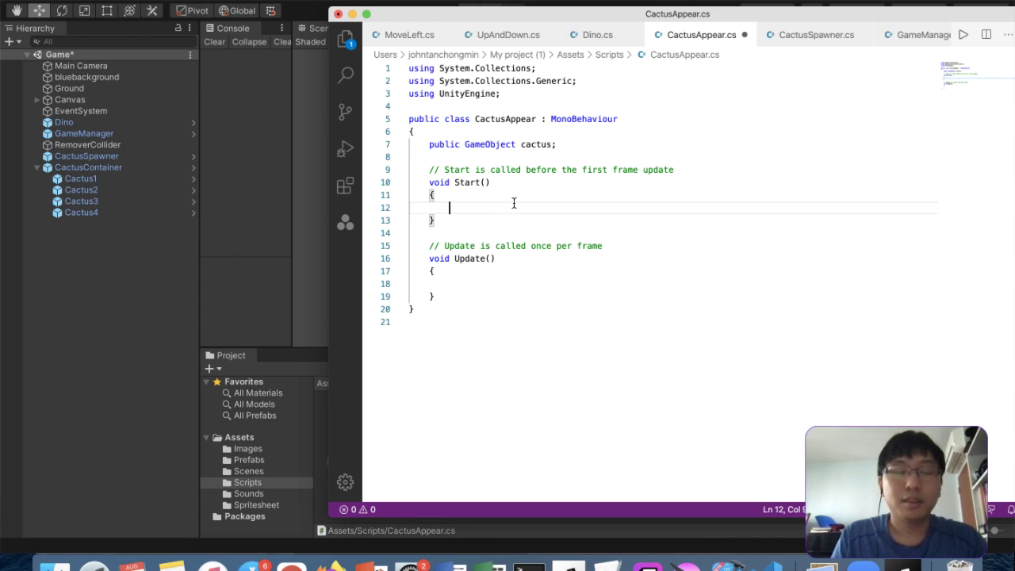
type("#")
key("BackSpace")
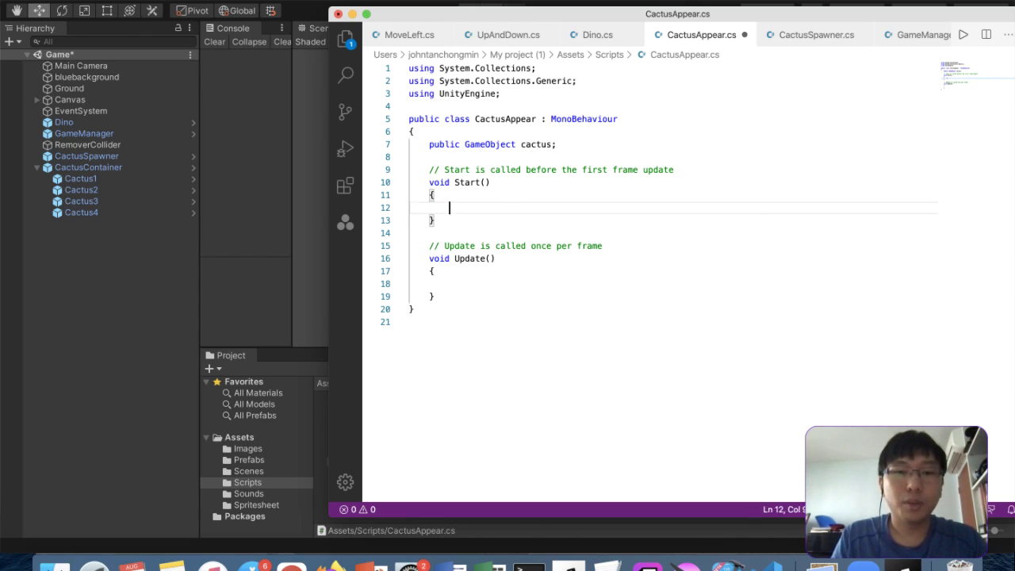
Add the comment "// public variables" above the cactus declaration
left_click(576, 146)
left_click(587, 130)
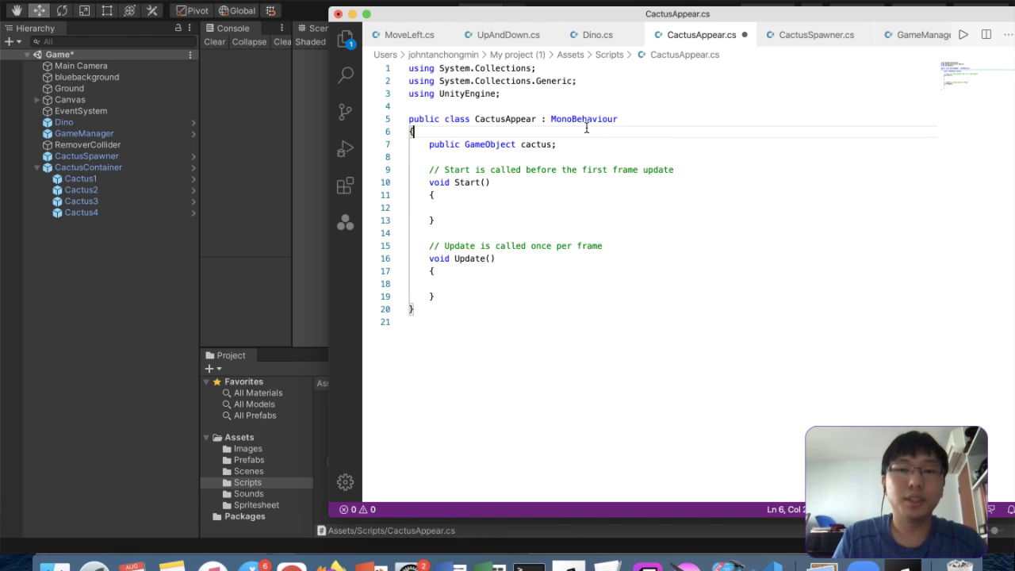
key("Return")
type("// public variables")
Below the cactus declaration, add the comment "// private variables" and declare int numcactus;
left_click(616, 153)
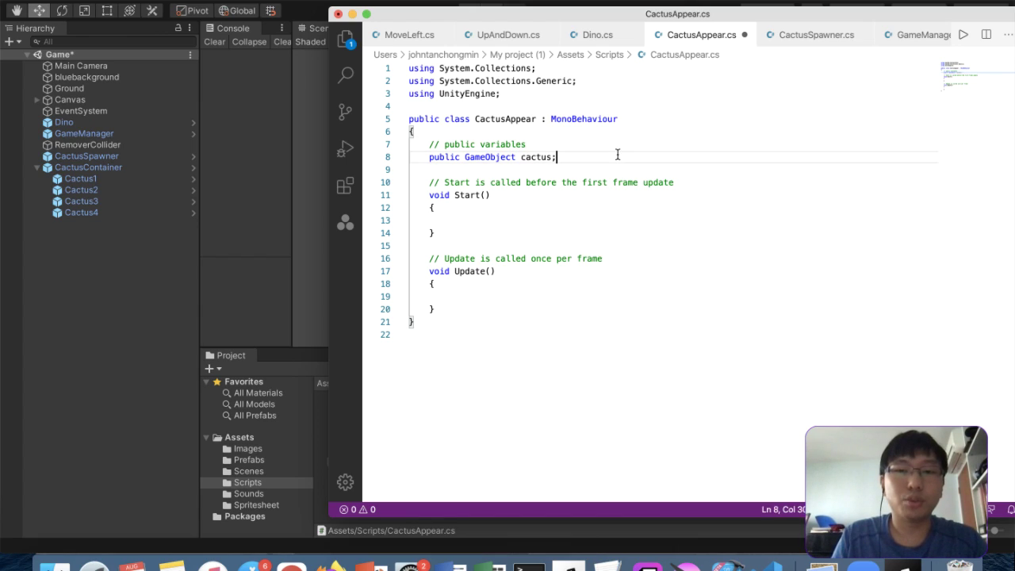
key("Return")
key("Return")
type("// private variables")
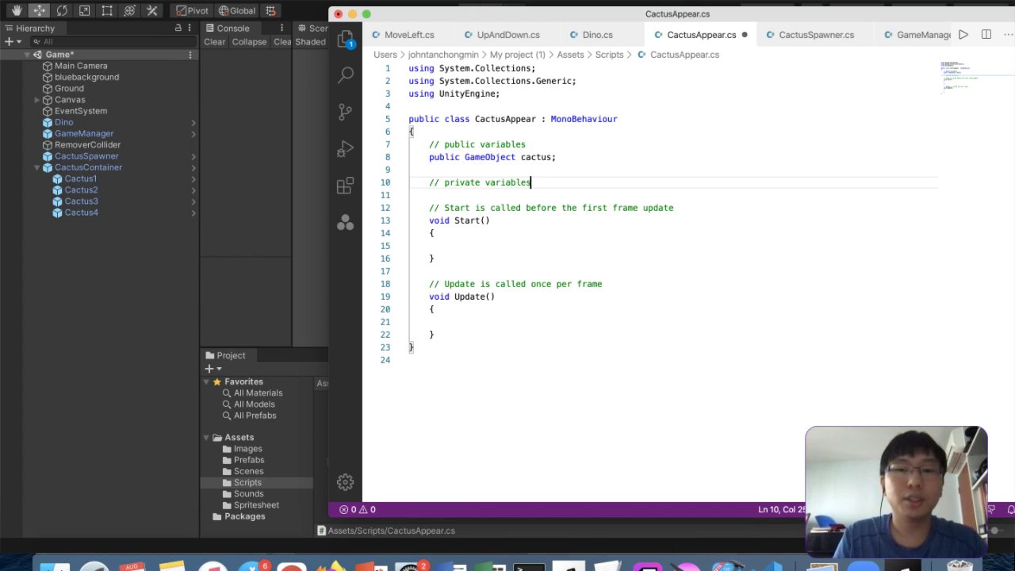
key("Return")
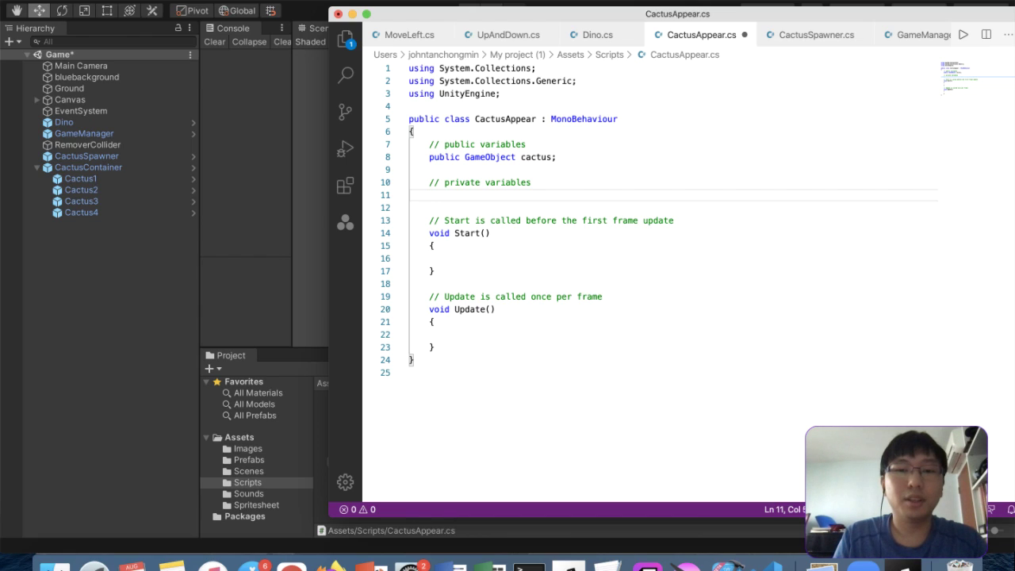
type("int numcactus;")
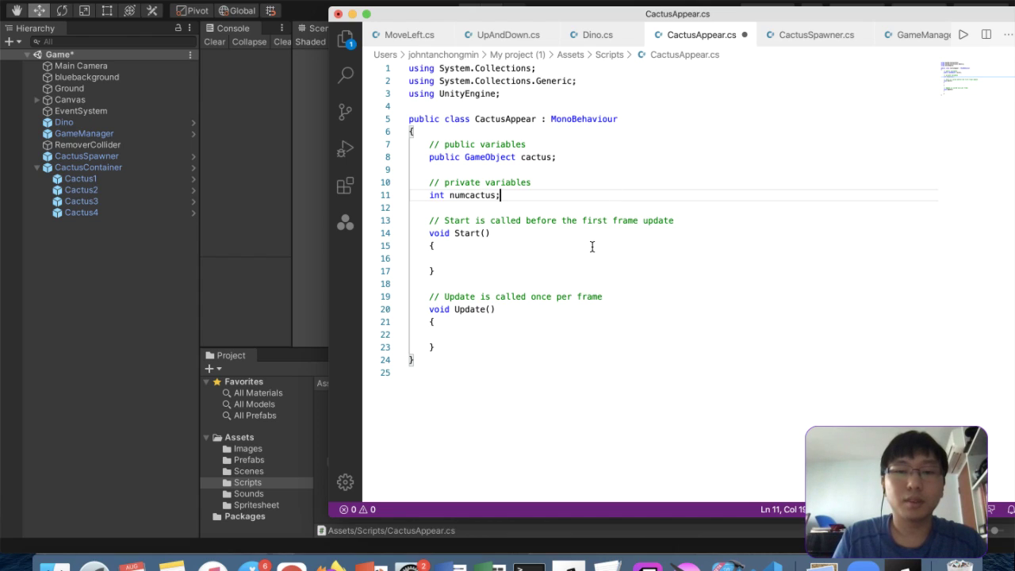
Delete the Update method with its comment and initialise numcactus to 0
left_click_drag(471, 346, 383, 297)
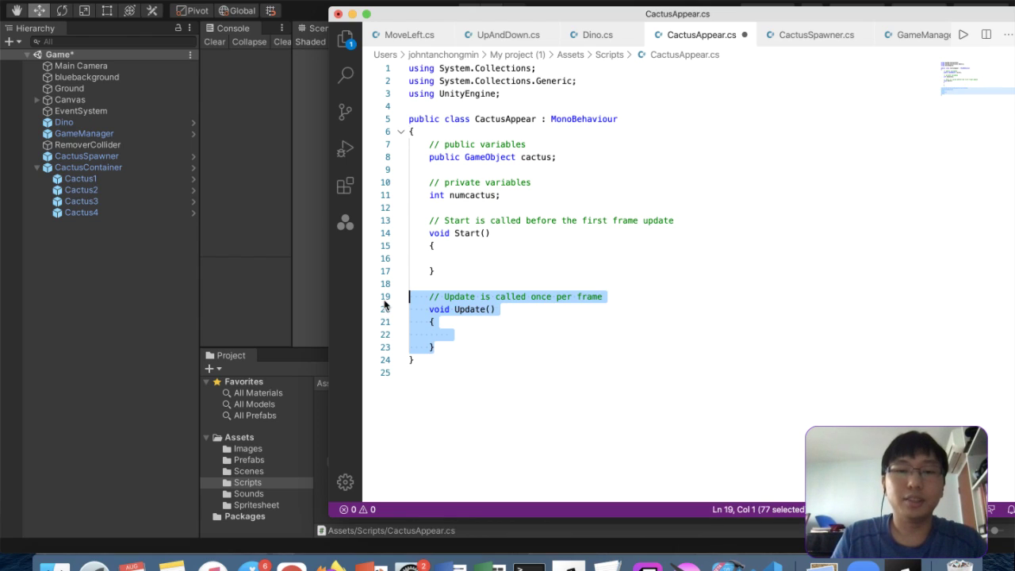
key("BackSpace")
key("BackSpace")
left_click(496, 195)
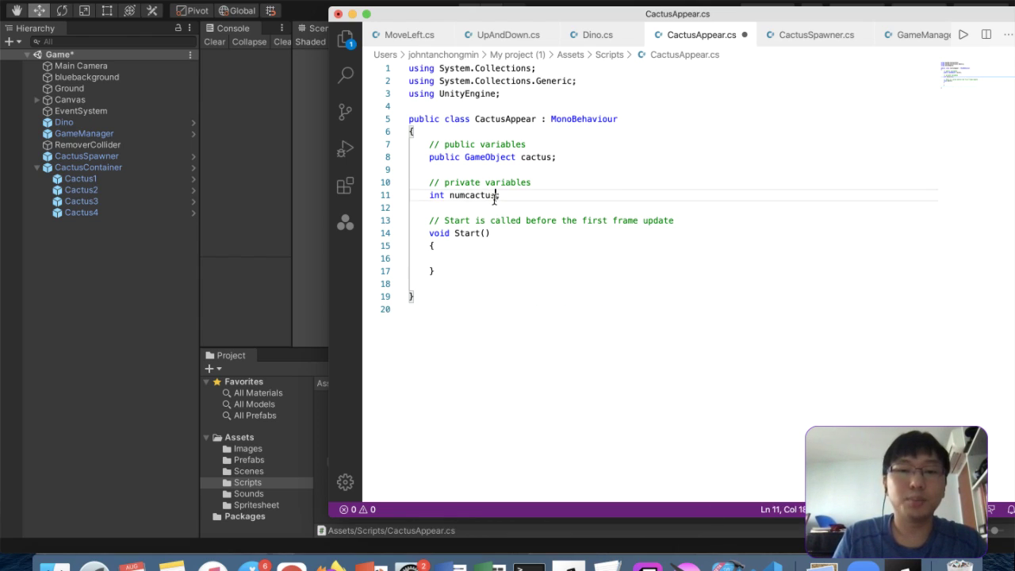
type("= 0")
Write the call Random.Range(0,cactus.Count) inside the Start method
left_click(480, 256)
type("Random.Ran")
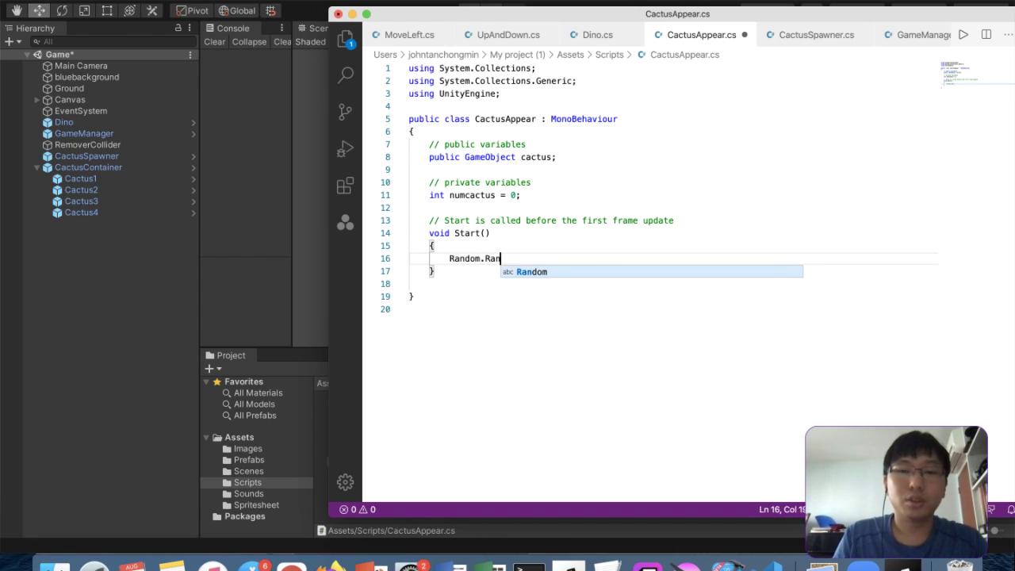
type("ge(1,")
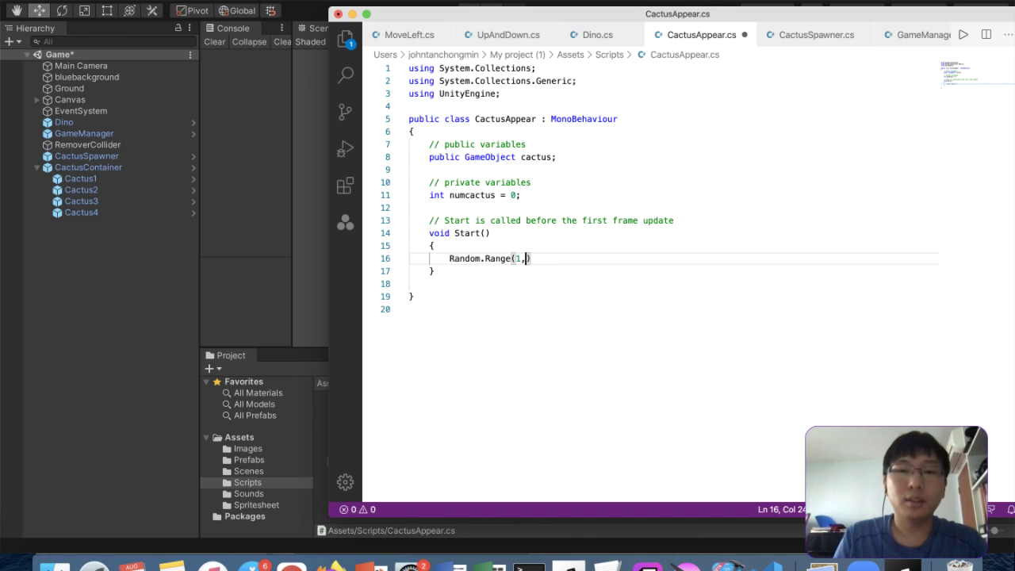
type("cact")
key("BackSpace")
key("BackSpace")
key("BackSpace")
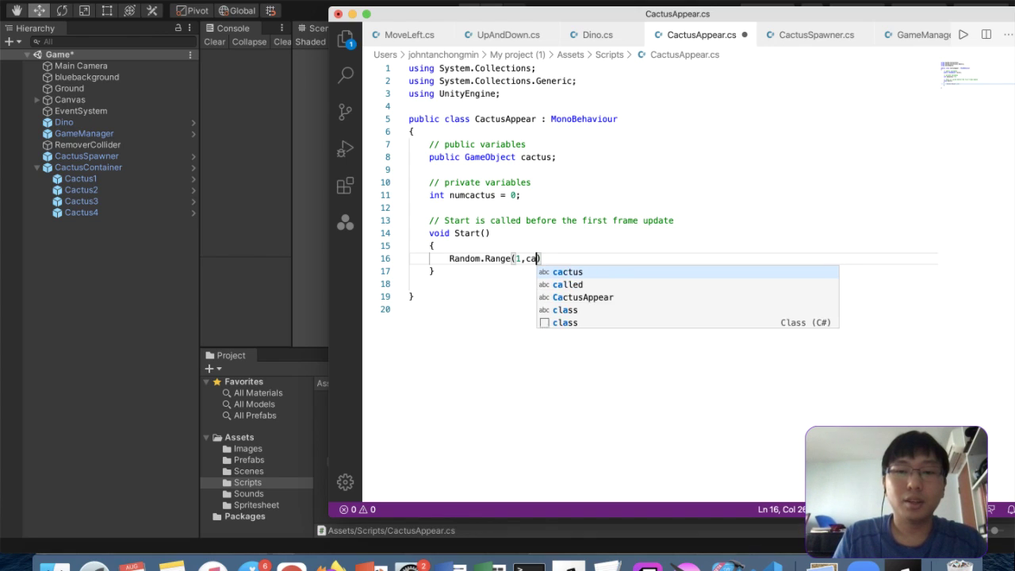
key("BackSpace")
key("BackSpace")
key("BackSpace")
type("0,ca")
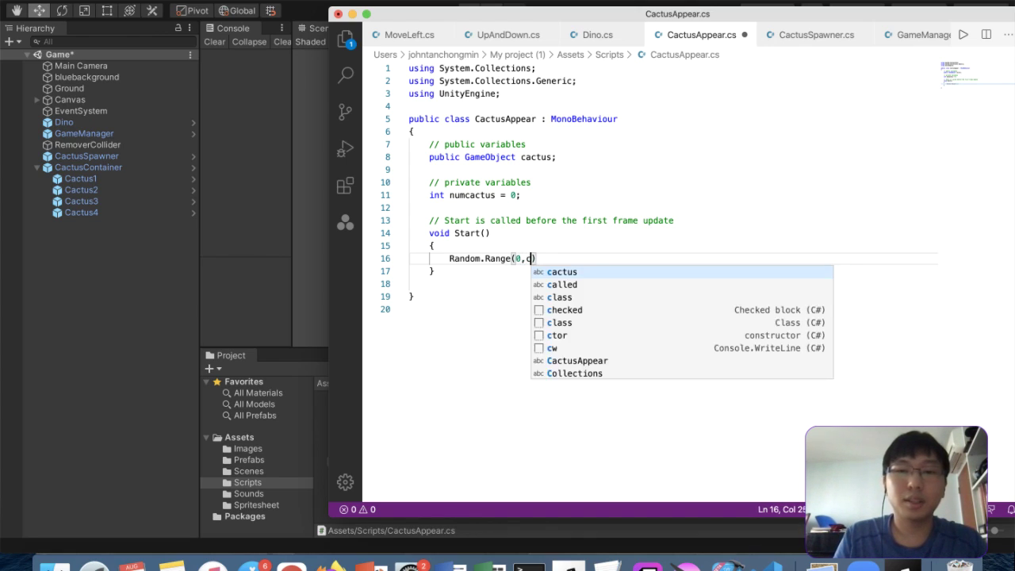
type("ctus.")
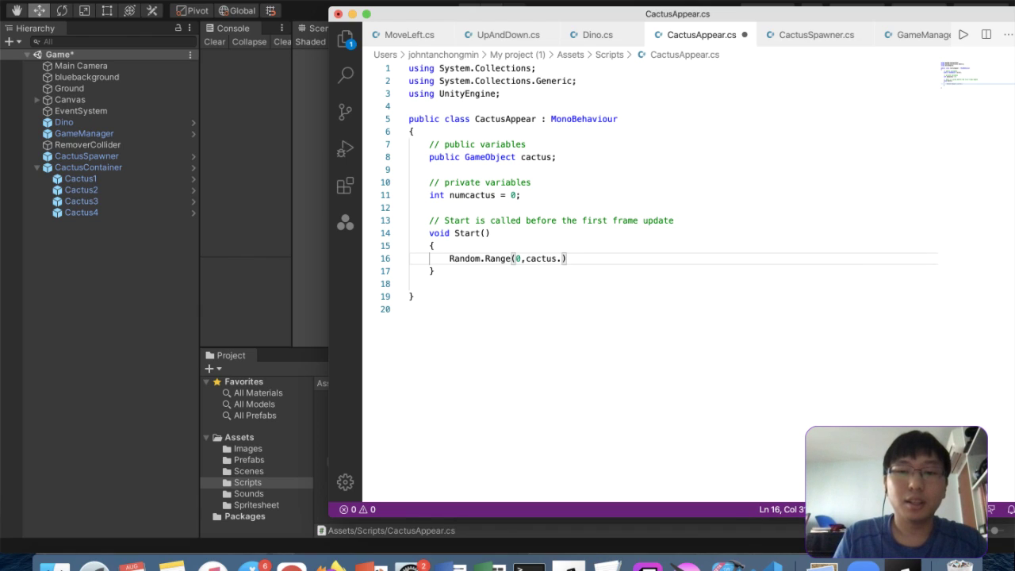
type("Cou nt")
key("BackSpace")
key("BackSpace")
key("BackSpace")
type("nt")
Change the type of the public cactus variable to List<GameObject>
left_click(464, 157)
type("List<")
left_click(543, 157)
type(">")
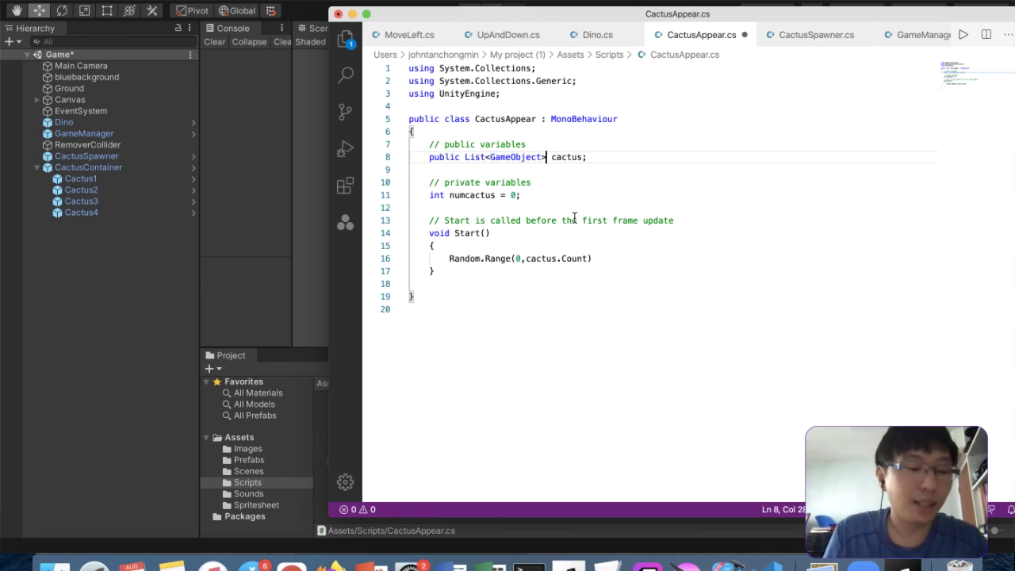
End the Random.Range call in Start with a semicolon and assign its result to numcactus
left_click(599, 259)
type(";")
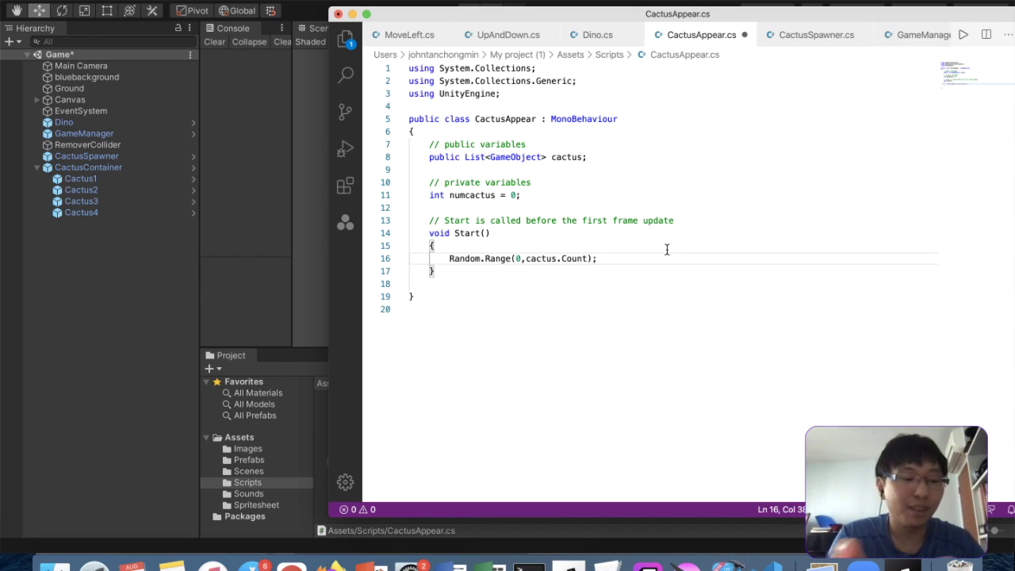
left_click(642, 248)
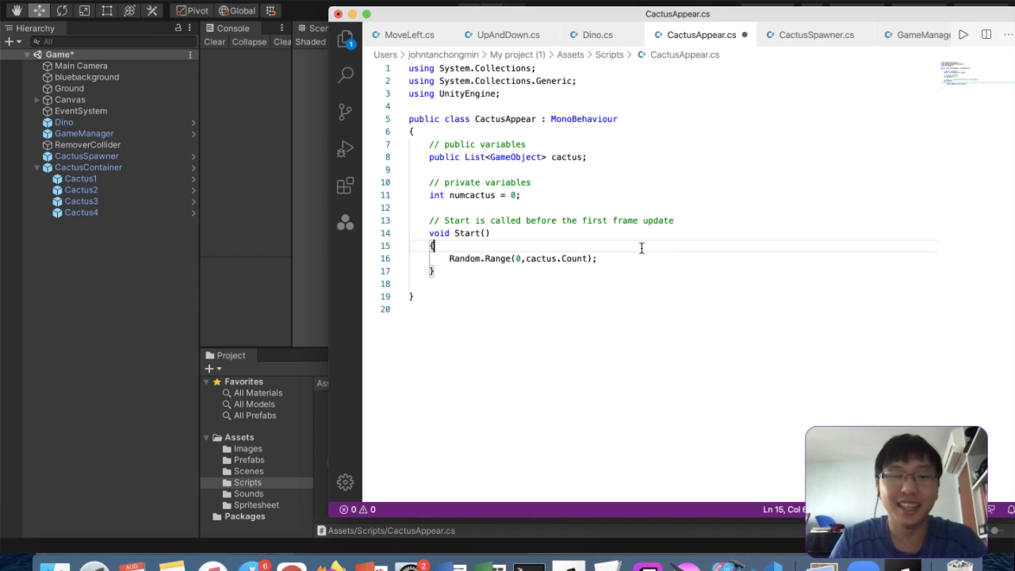
left_click(447, 267)
left_click(449, 258)
type("numcactus =")
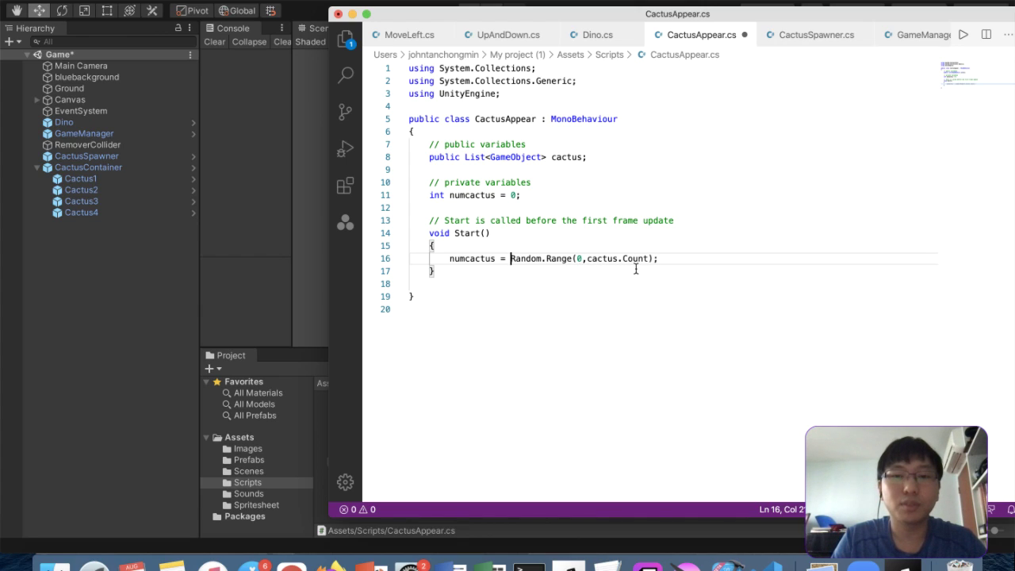
Add the comment "// display only the cactus in the range" on a new line below the numcactus assignment
left_click(659, 259)
key("Return")
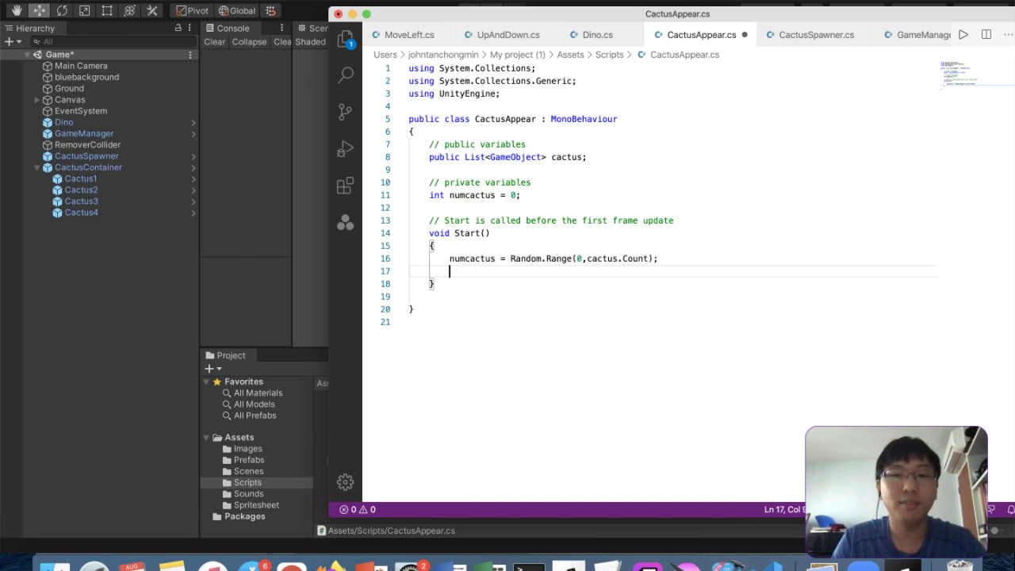
type("// display only the cactus in the range")
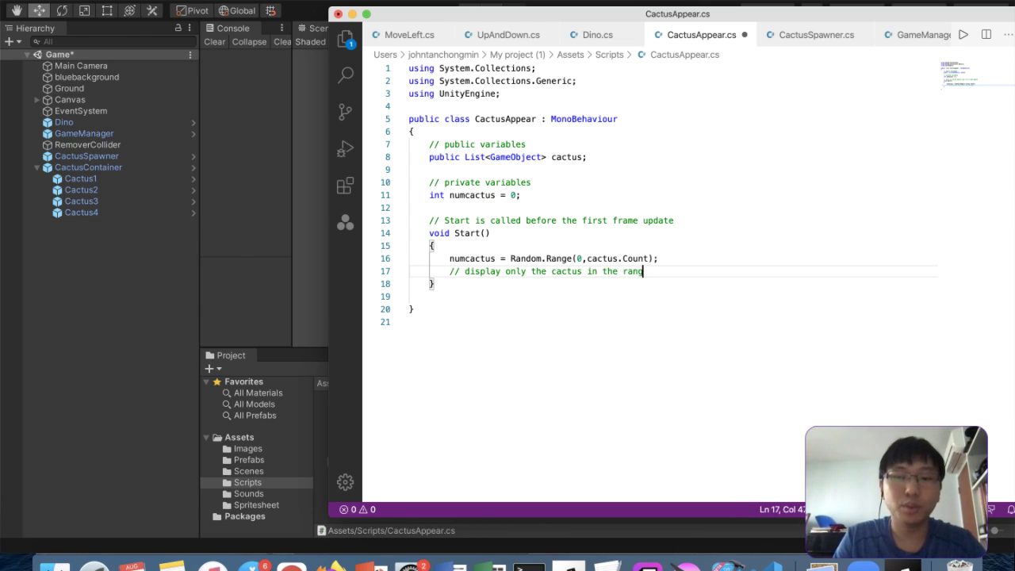
Add the loop header for(int i=0;i<cactus.Count;i++) below the comment in the Start method
key("Return")
type("for")
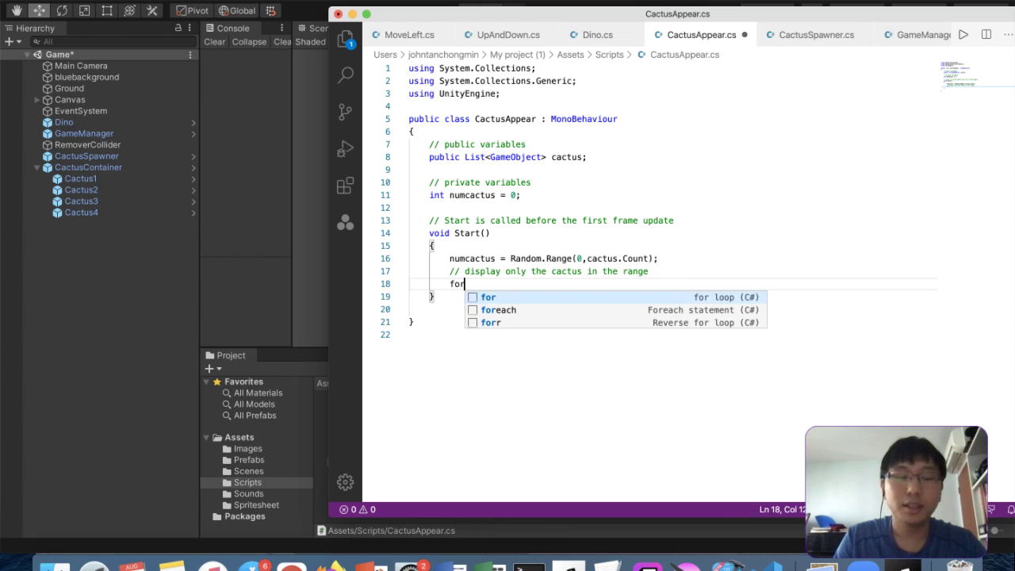
type("(int i=0;i<")
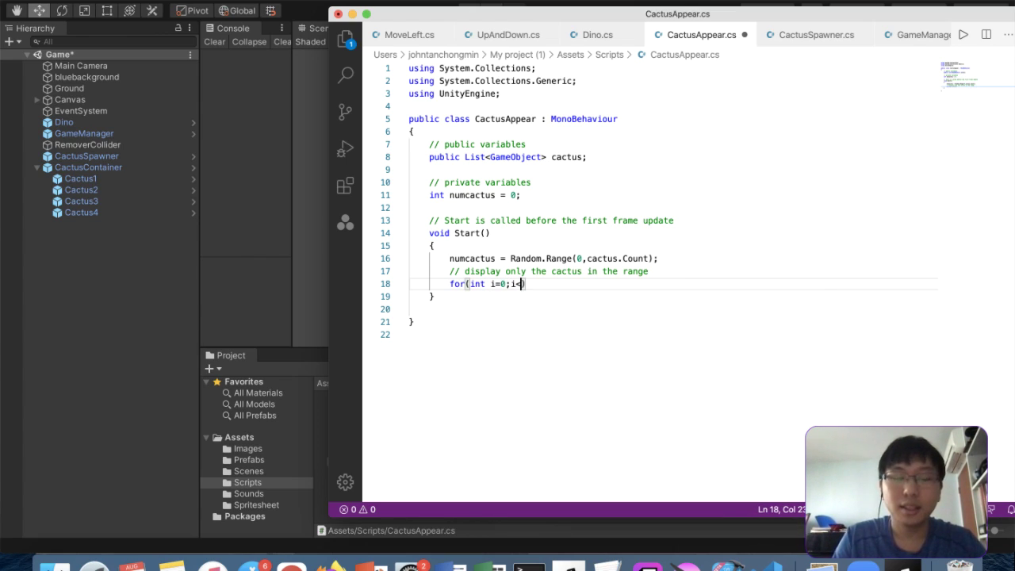
type("cactus.Count;i++)")
key("Return")
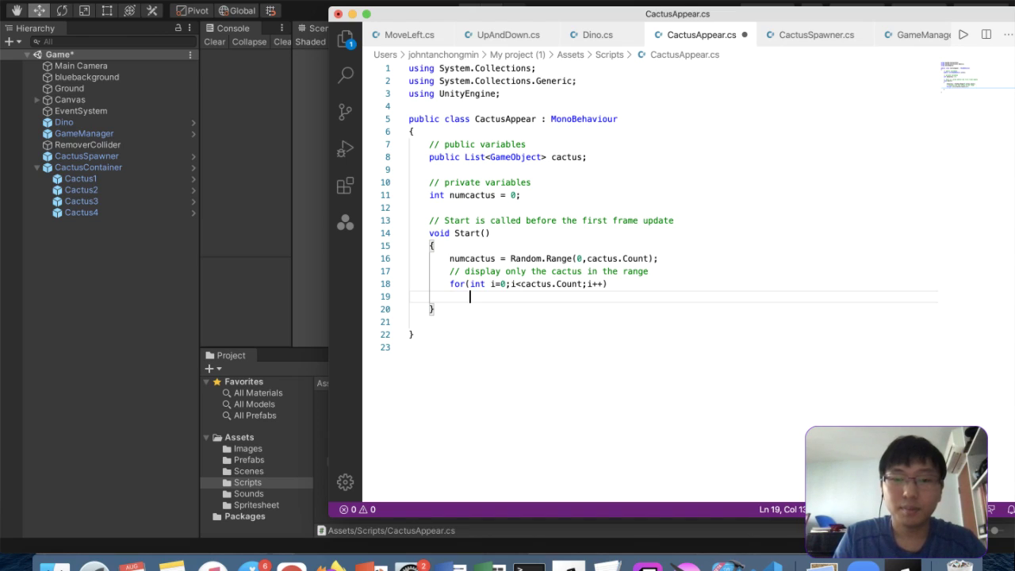
Open the for loop's body with braces and write the condition if(i<=numcactus) inside it
type("{")
key("Return")
type("if(")
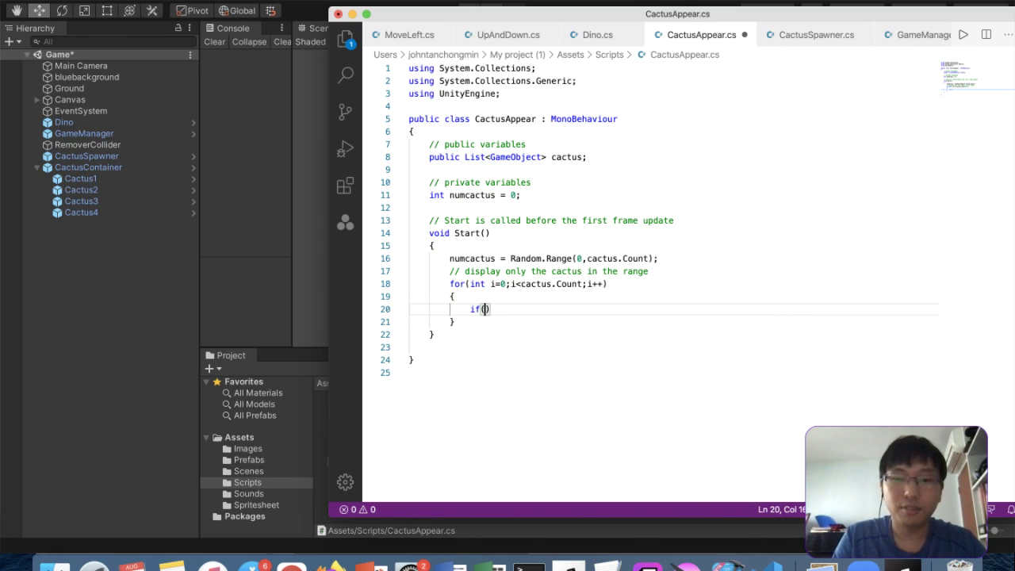
type("i<numcac")
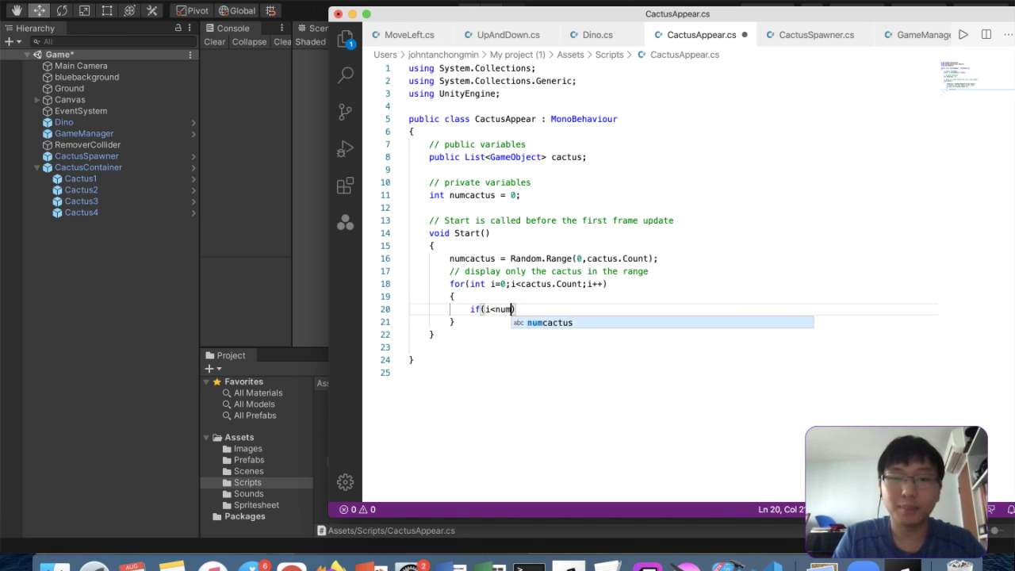
type("tus")
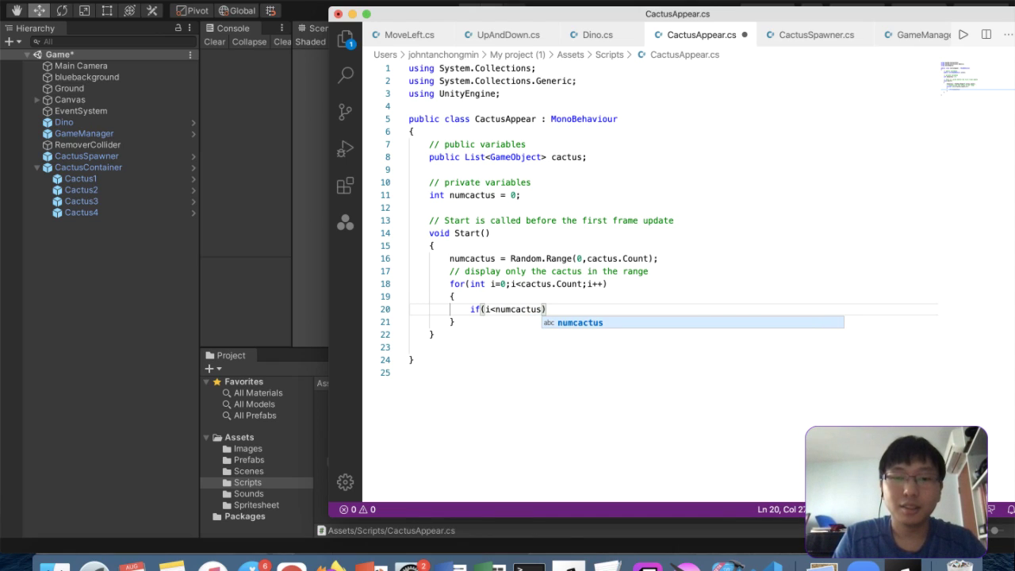
left_click(494, 316)
type("=num")
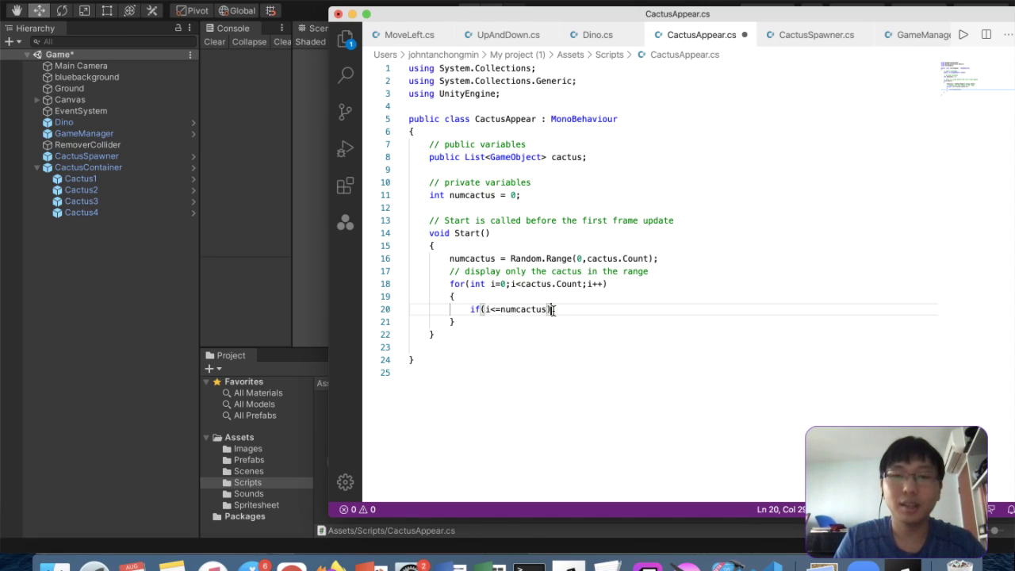
Complete the condition with cactus[i].SetActive(true); and an else branch calling cactus[i].SetActive(false);, and save the script
type("cactus)cactus.SetActive(true);")
key("Return")
type("else cactus")
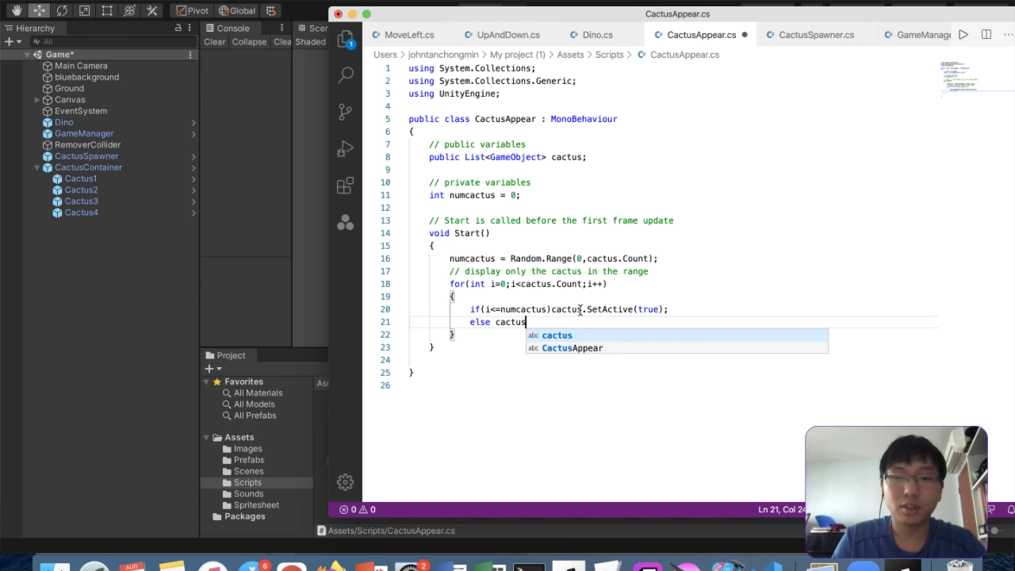
left_click(582, 310)
type("[i]")
left_click(582, 324)
type("[i].SetActive(false)")
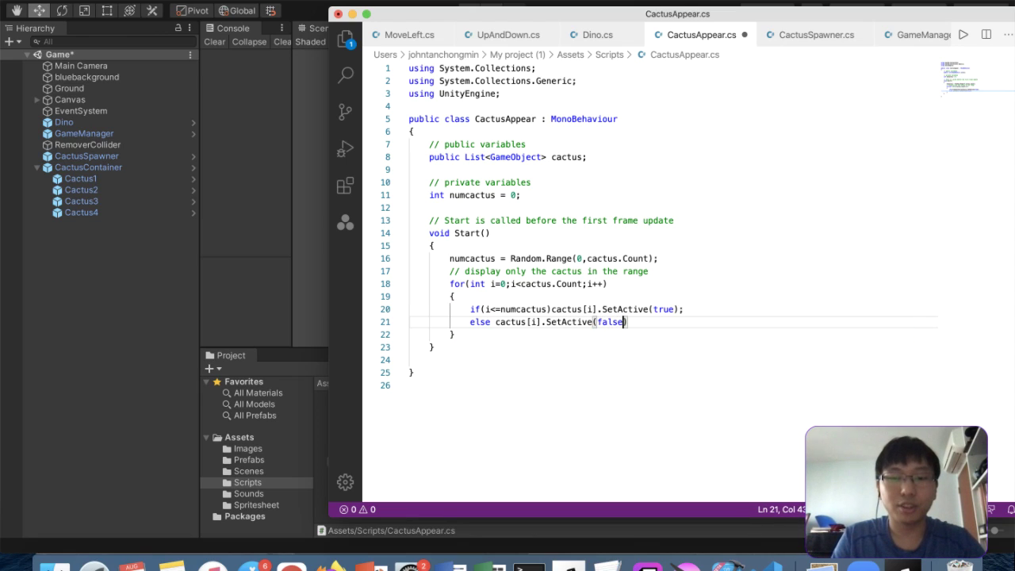
type(";")
key("super+s")
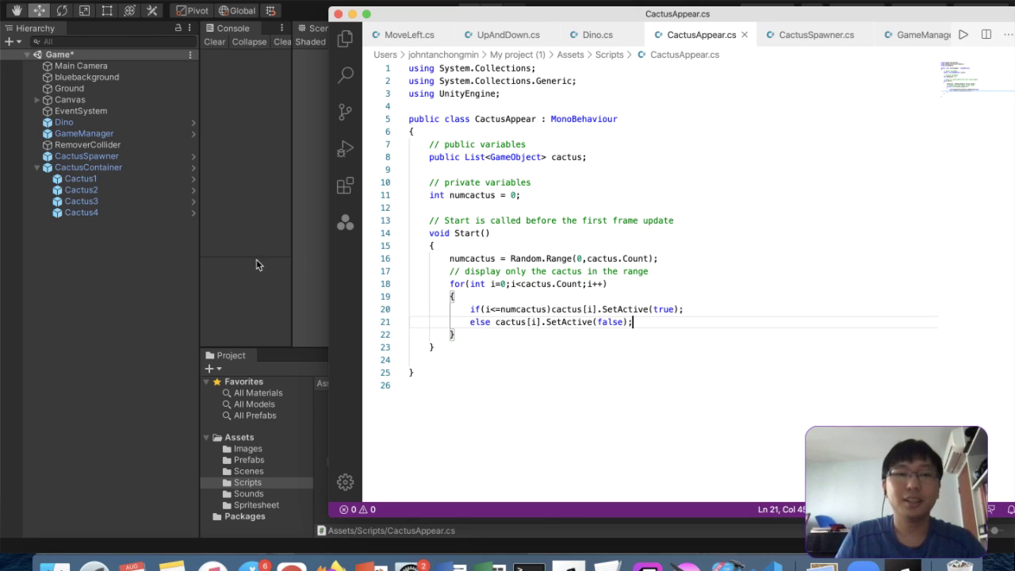
Switch to Unity, attach the CactusAppear script to CactusContainer, and set its Cactus list size to 4
left_click(216, 268)
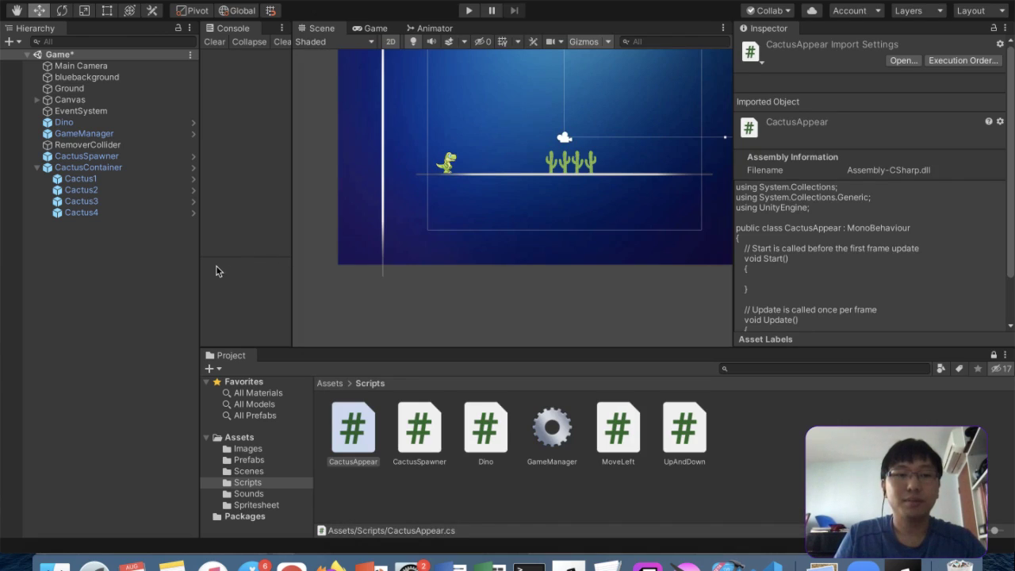
left_click(105, 169)
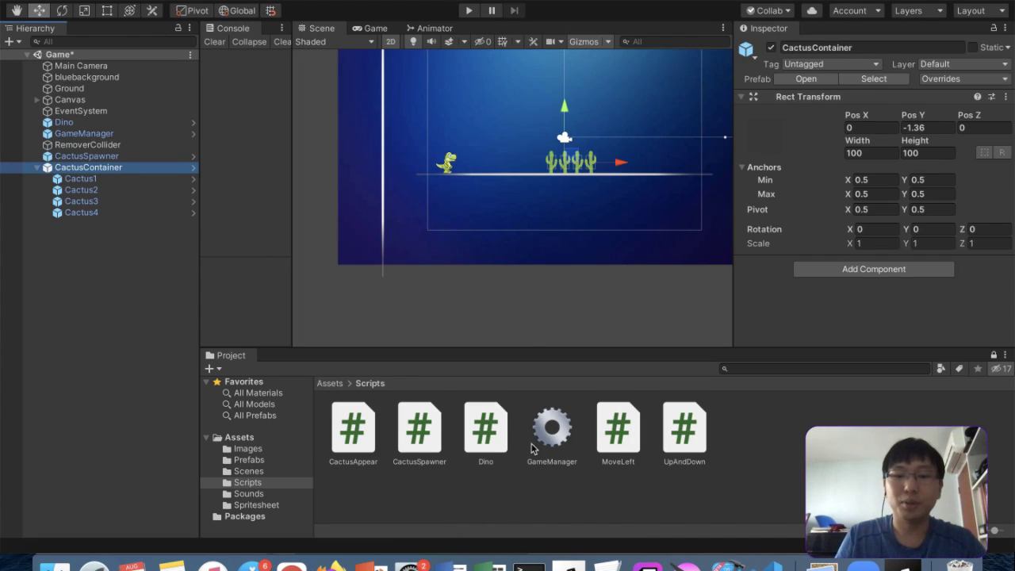
left_click_drag(354, 446, 829, 276)
left_click(749, 294)
left_click(859, 310)
key("Return")
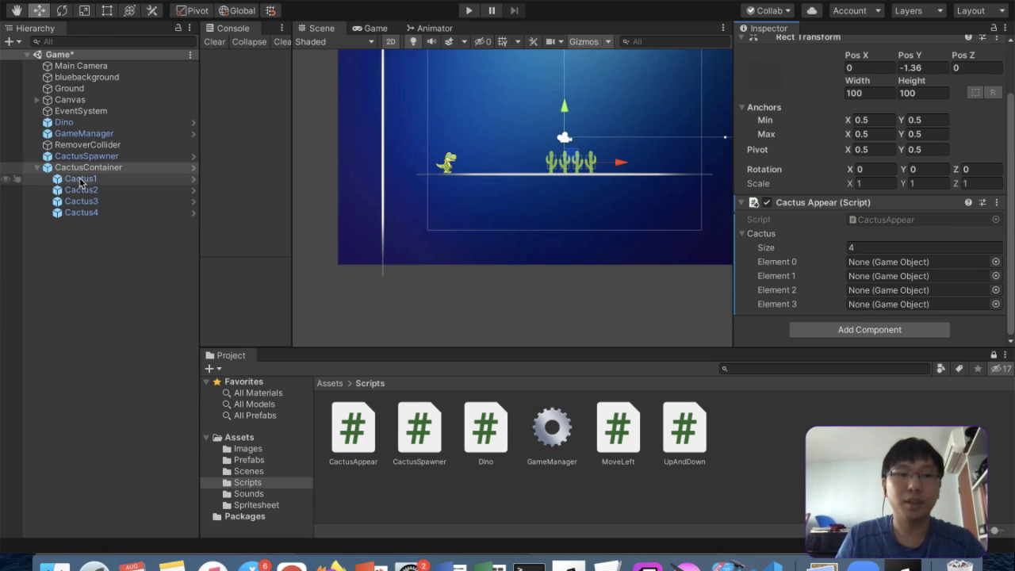
Assign Cactus1, Cactus2, Cactus3 and Cactus4 to Elements 0 to 3 of the Cactus list
left_click_drag(84, 179, 872, 261)
left_click_drag(81, 190, 920, 276)
left_click_drag(83, 202, 880, 290)
left_click_drag(79, 213, 872, 303)
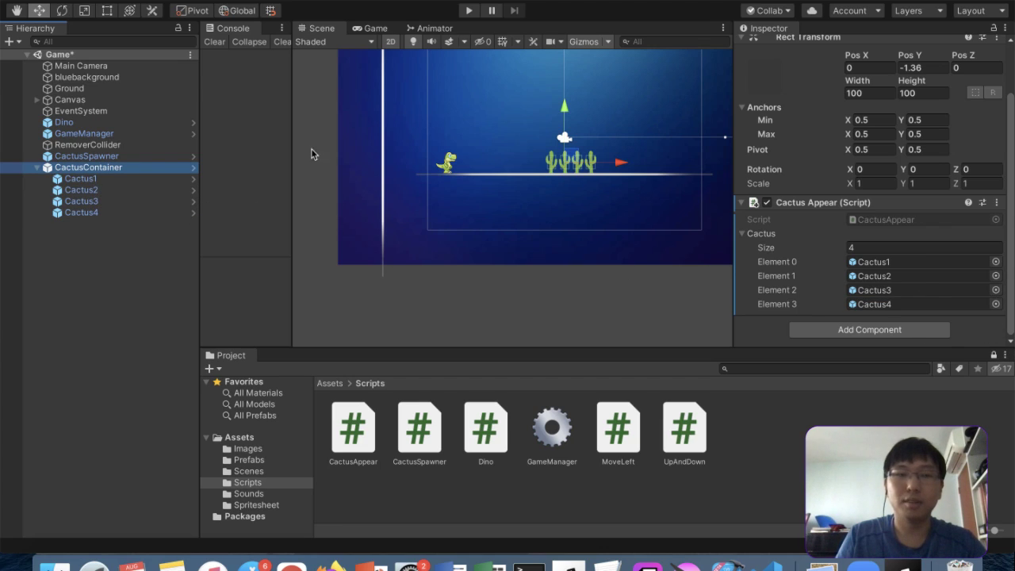
Apply the CactusContainer instance's overrides to its prefab and delete the instance from the scene
scroll(802, 156, "up", 2)
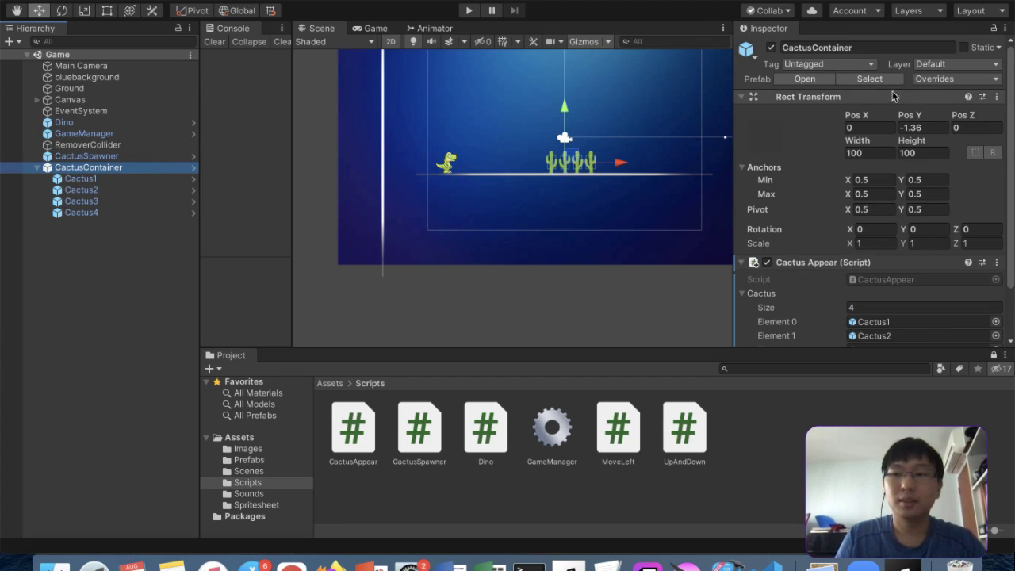
left_click(936, 80)
left_click(948, 190)
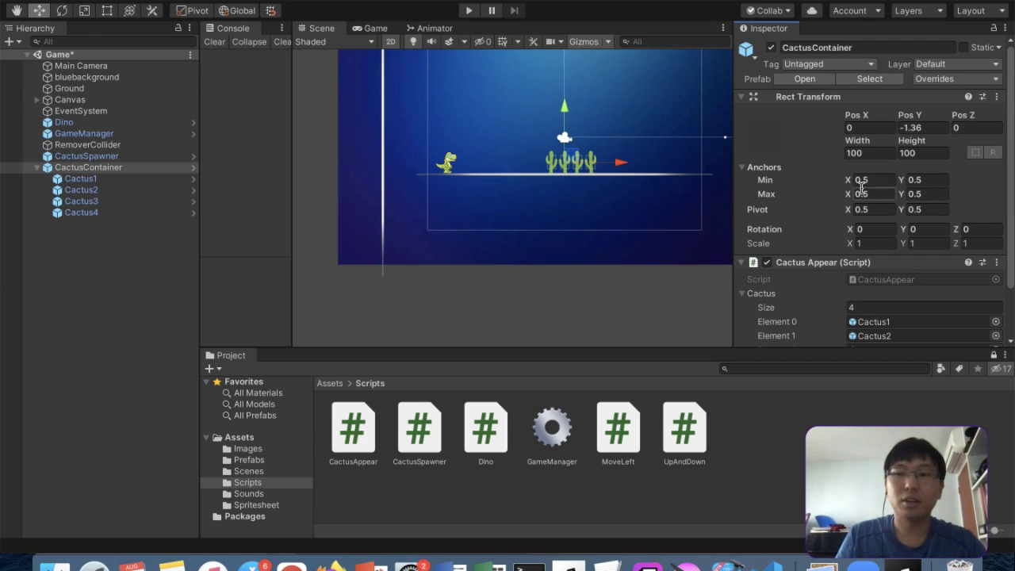
right_click(79, 171)
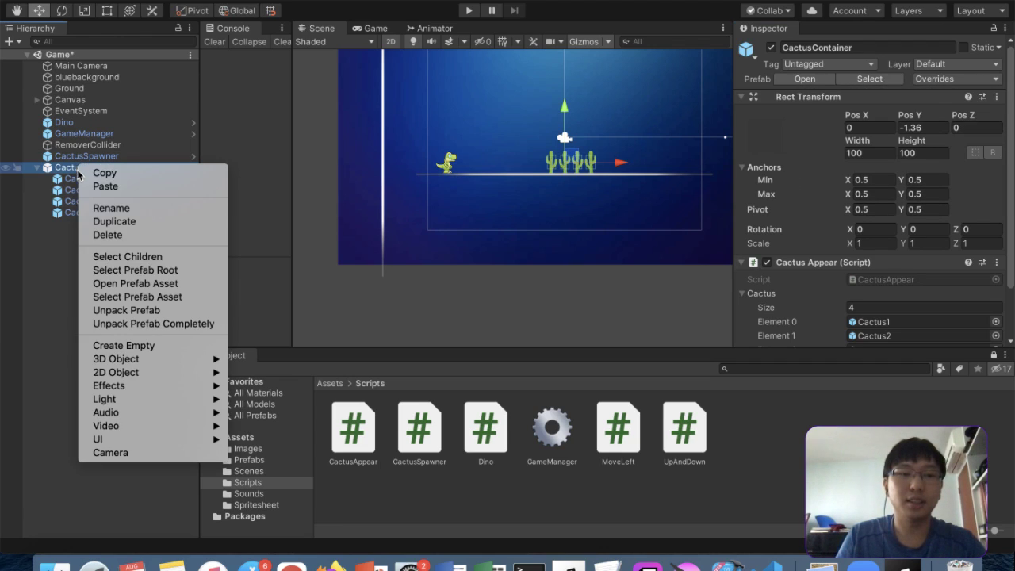
left_click(141, 236)
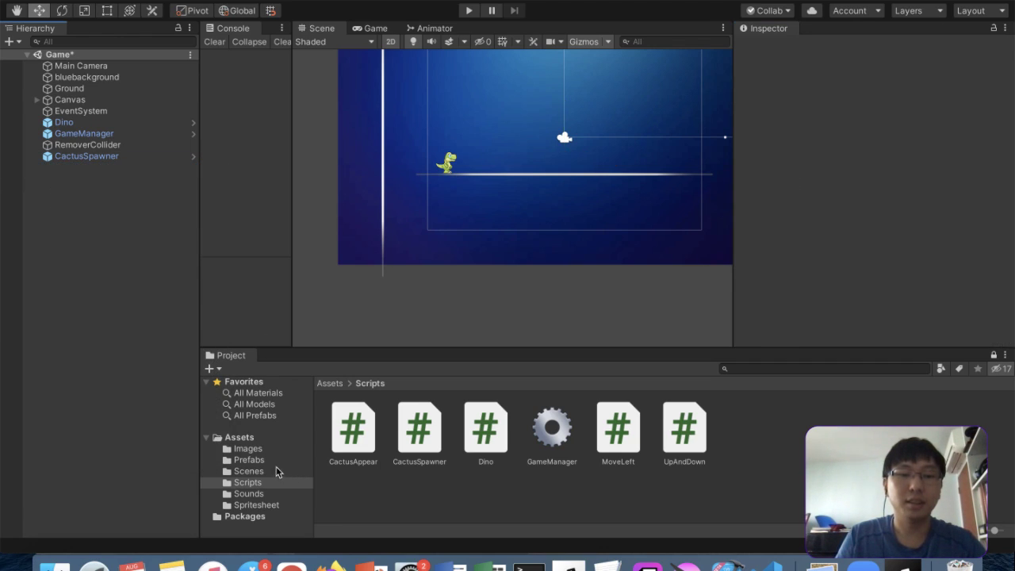
Check the Cactus Appear component and its list elements on the CactusContainer prefab in the Prefabs folder
left_click(249, 460)
left_click(486, 444)
scroll(866, 266, "down", 5)
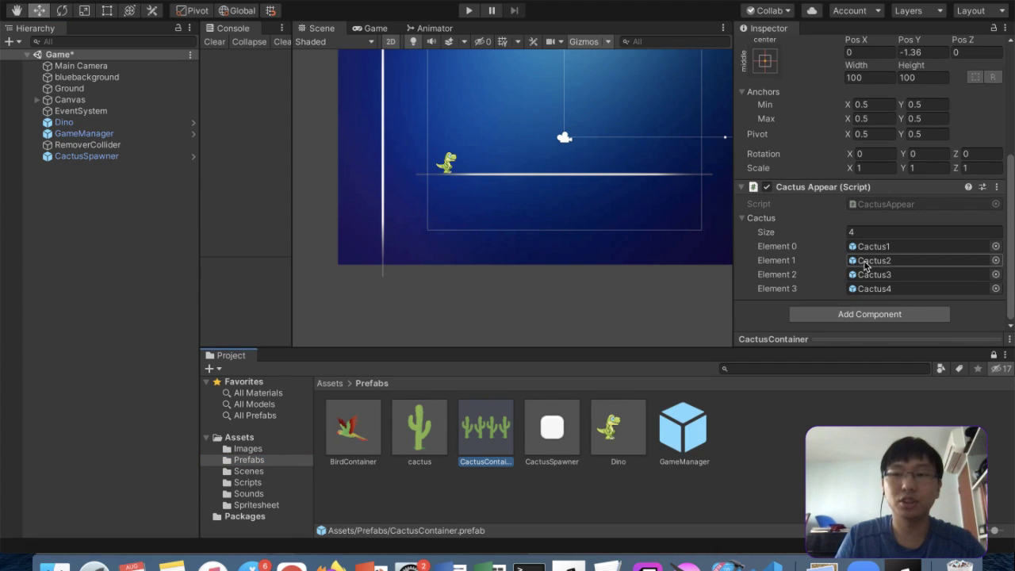
Playtest the game, jumping the dino over obstacles to check the random cactus groups, and stop play mode
left_click(467, 11)
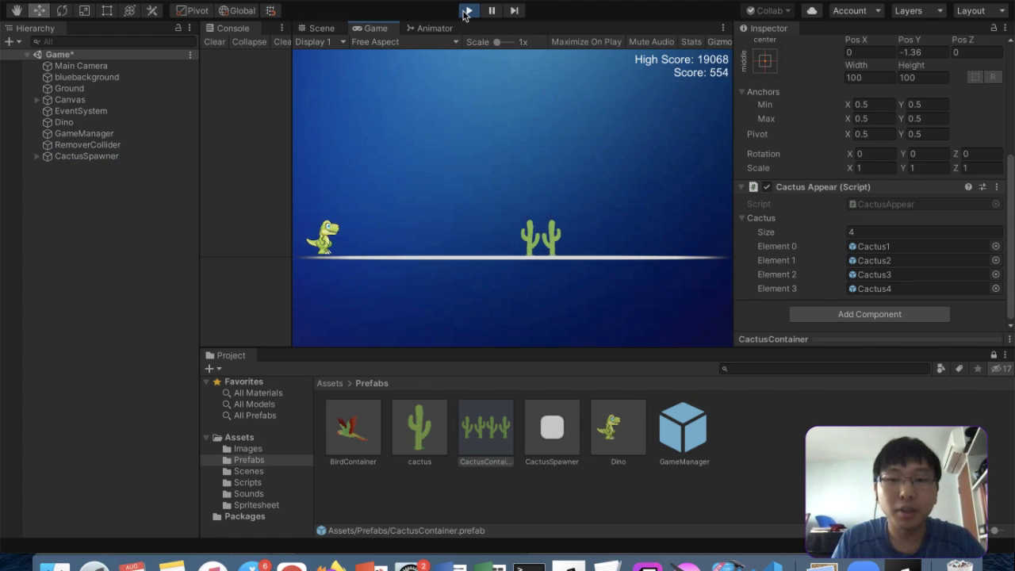
key("space")
key("space")
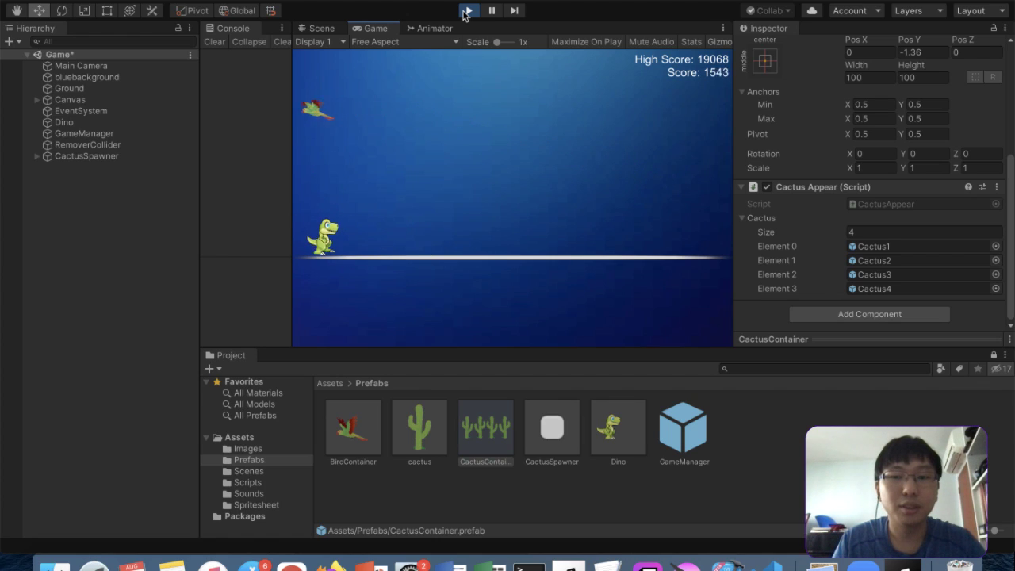
key("space")
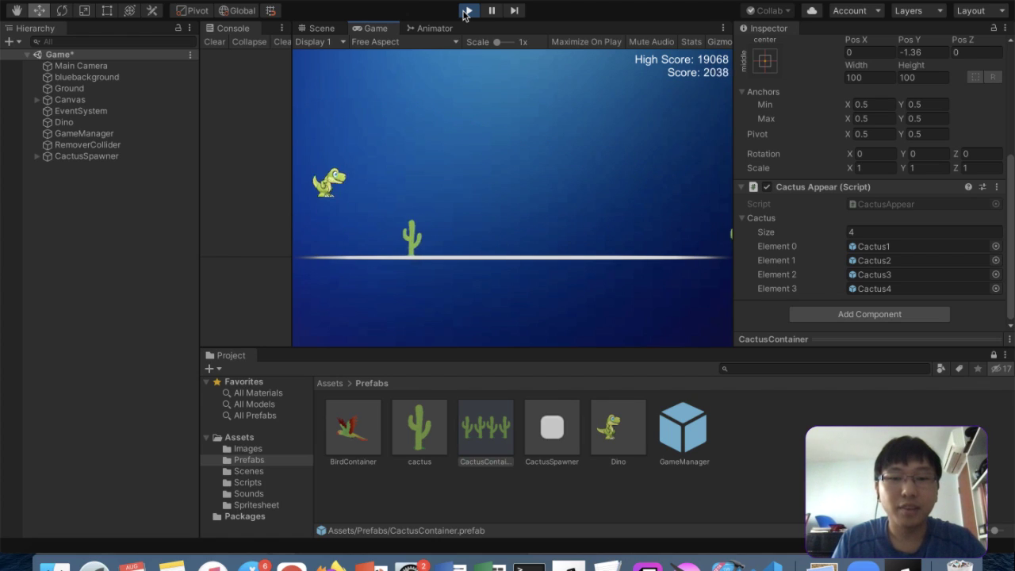
key("space")
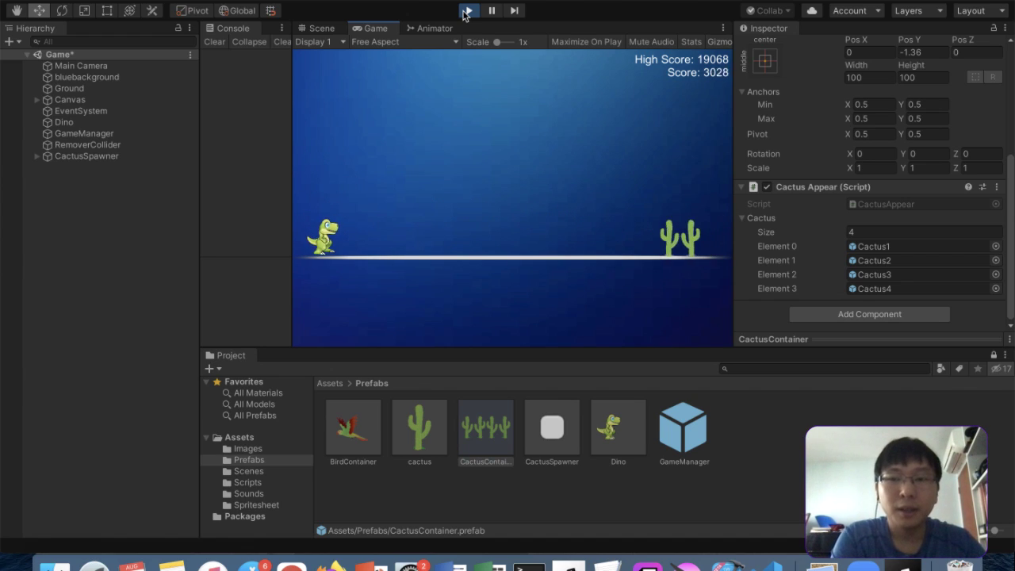
key("space")
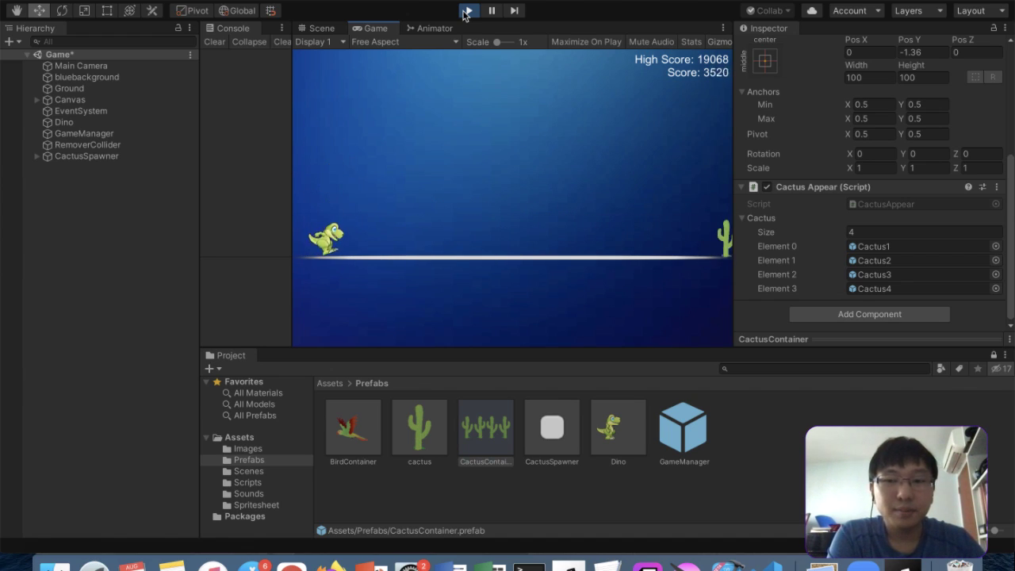
key("space")
key("space")
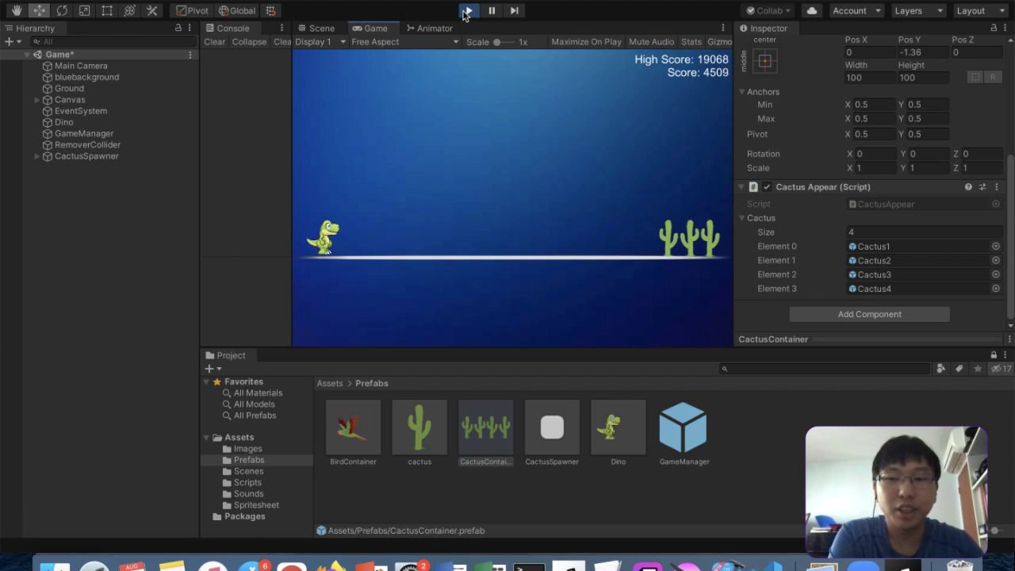
key("space")
key("space")
key("space")
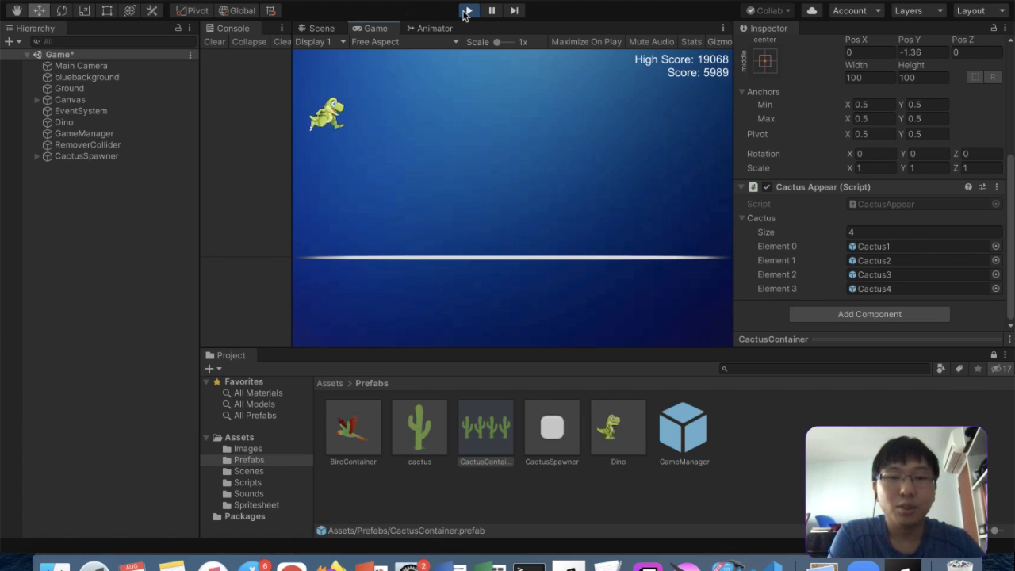
key("space")
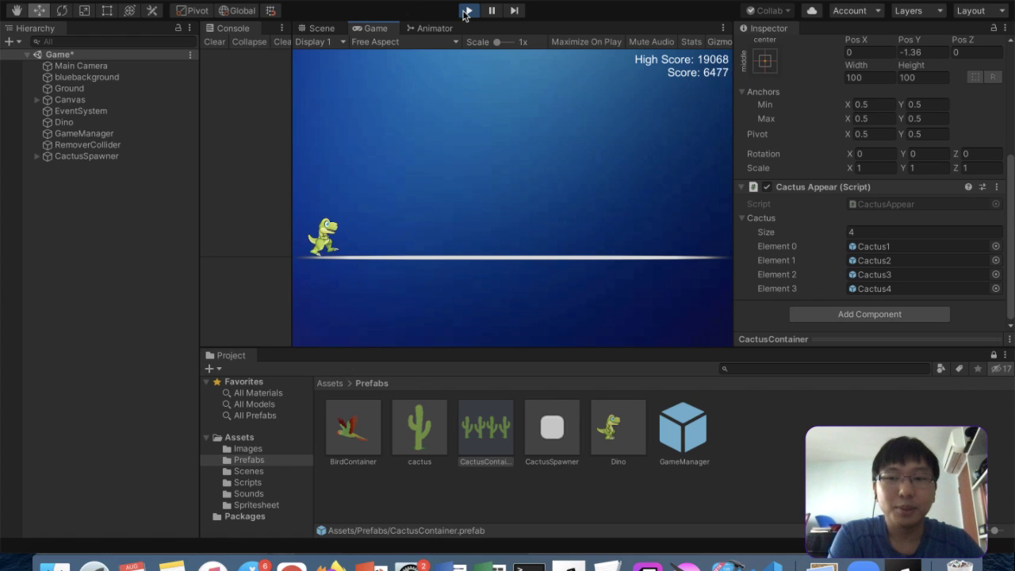
key("space")
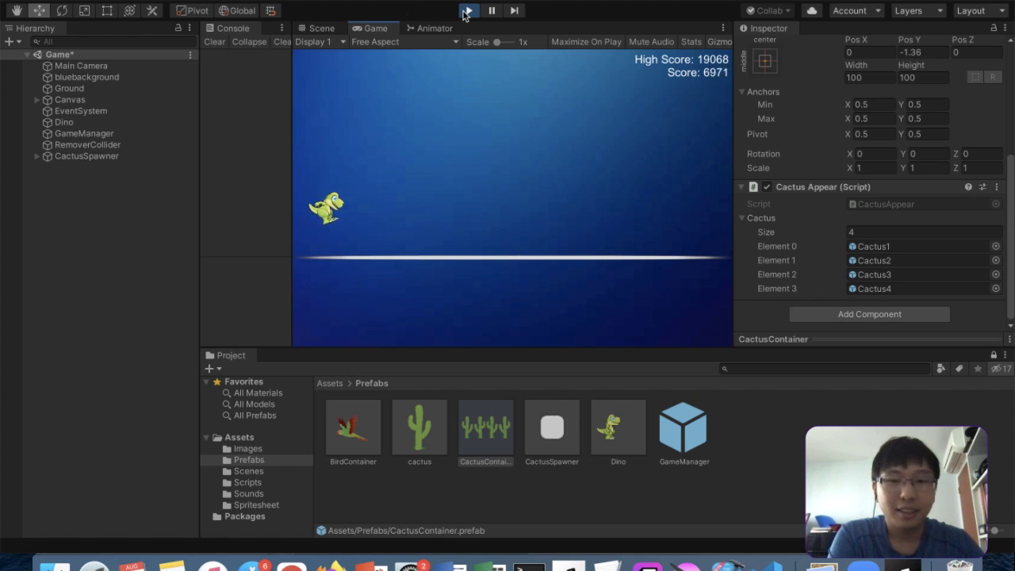
key("space")
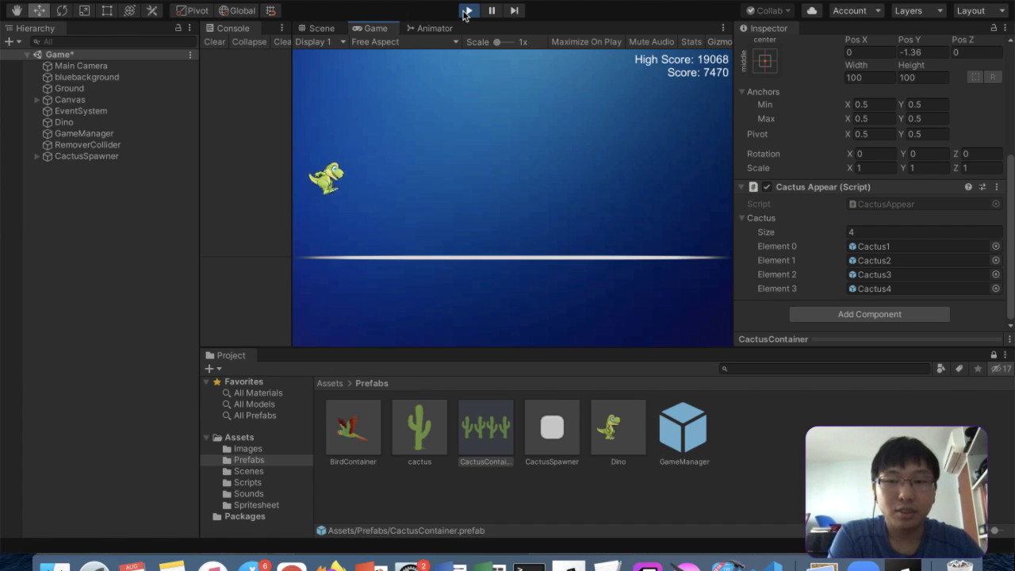
key("space")
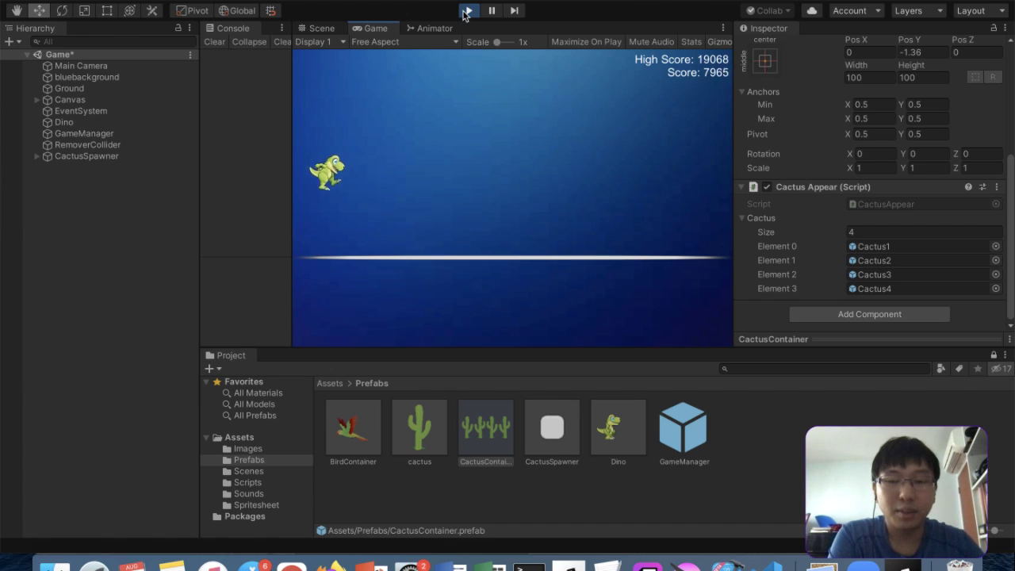
key("space")
key("space")
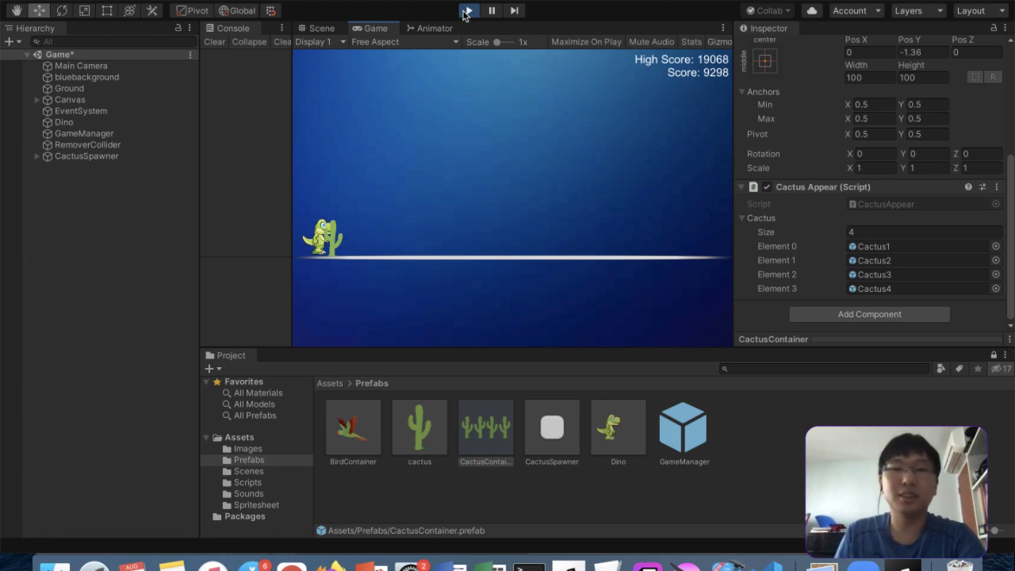
left_click(467, 11)
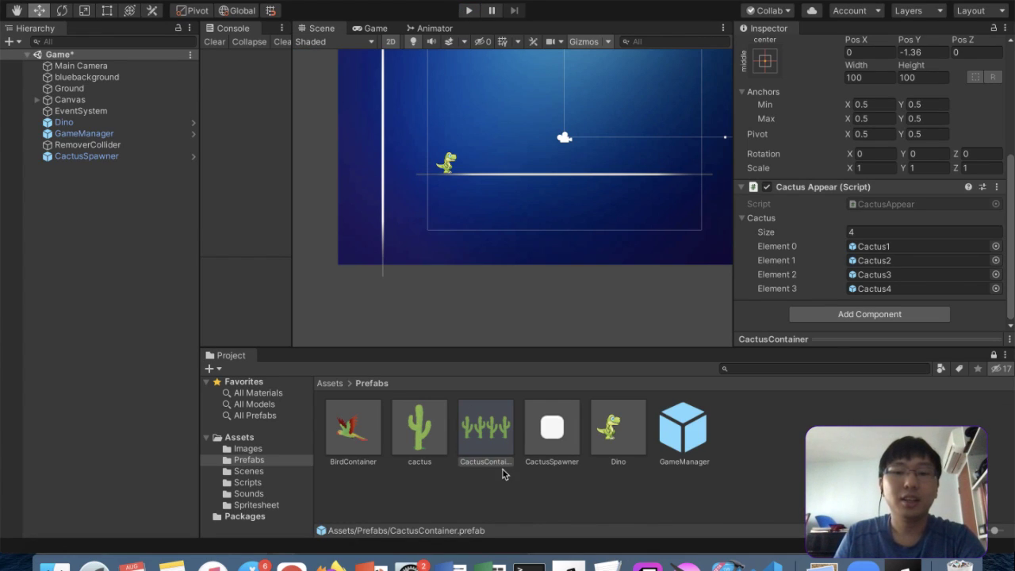
Select the cactus prefab, switch to Chrome and run a Google image search for "cactus free image"
left_click(420, 428)
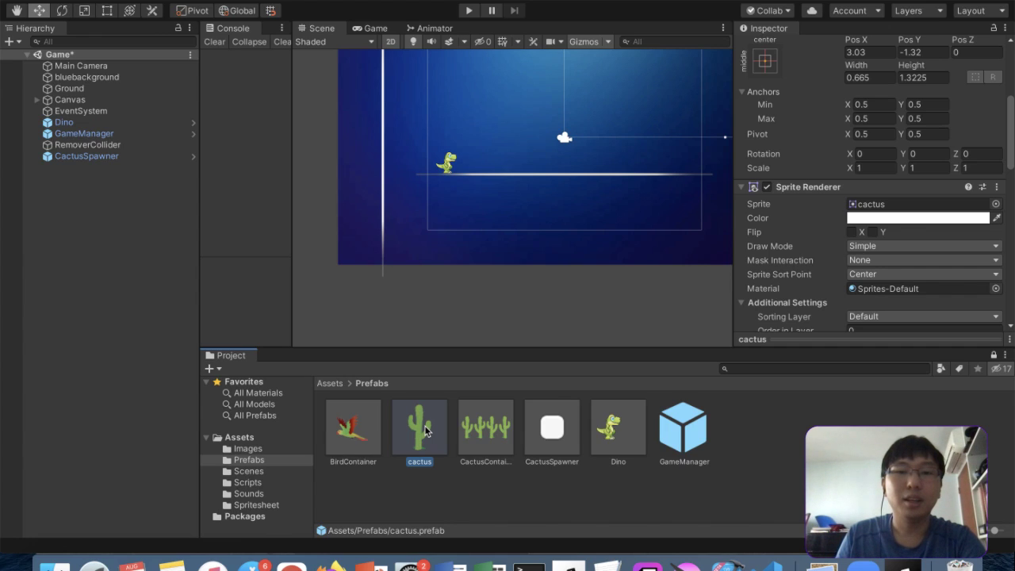
key("ctrl+Up")
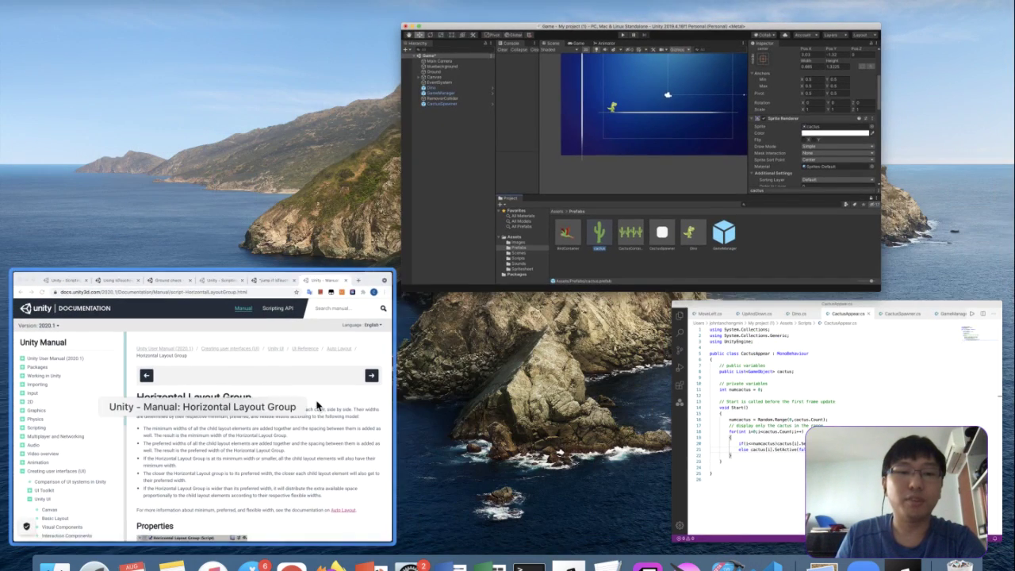
left_click(317, 404)
left_click(598, 8)
left_click(537, 26)
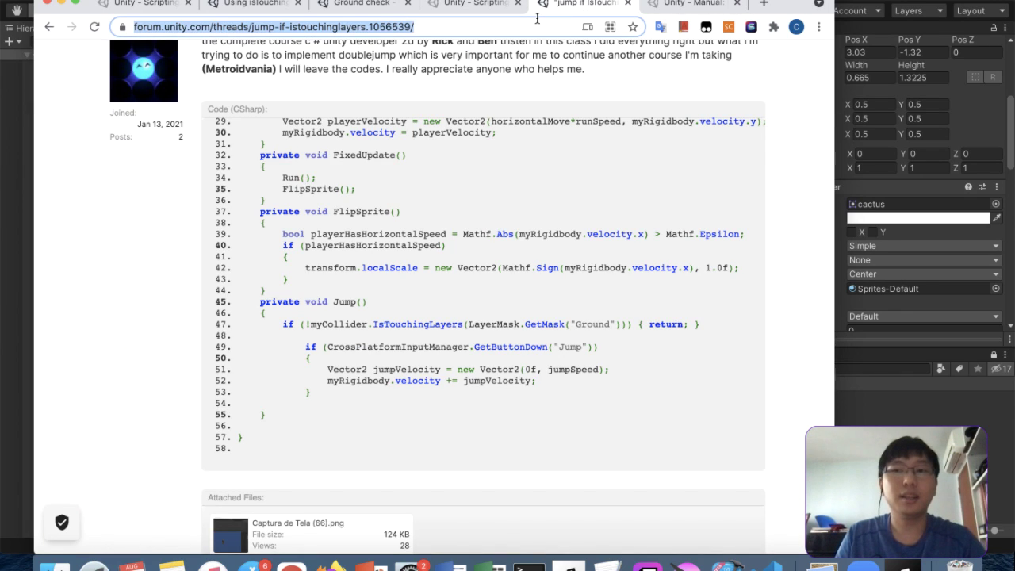
type("cactus free ima")
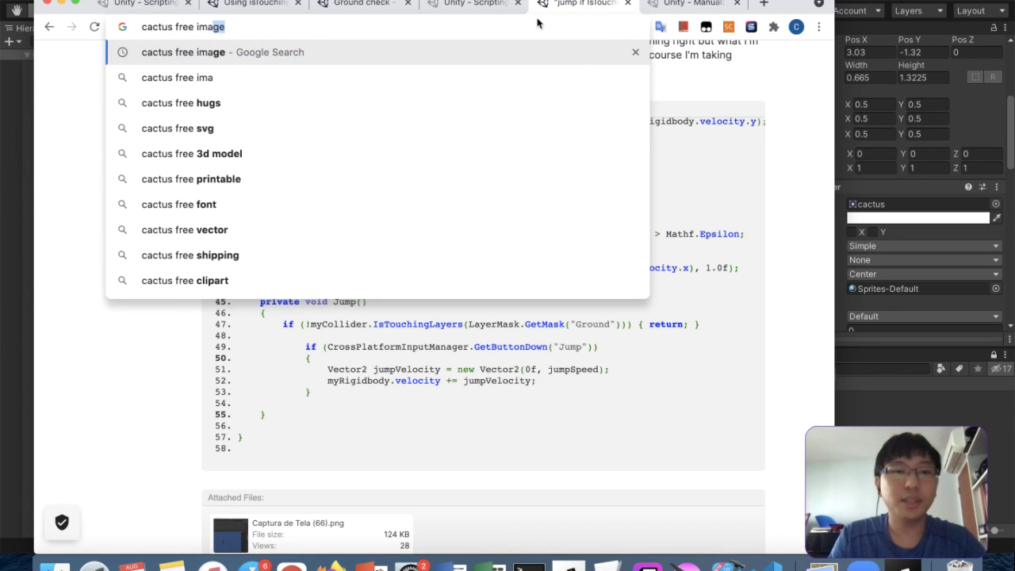
key("Return")
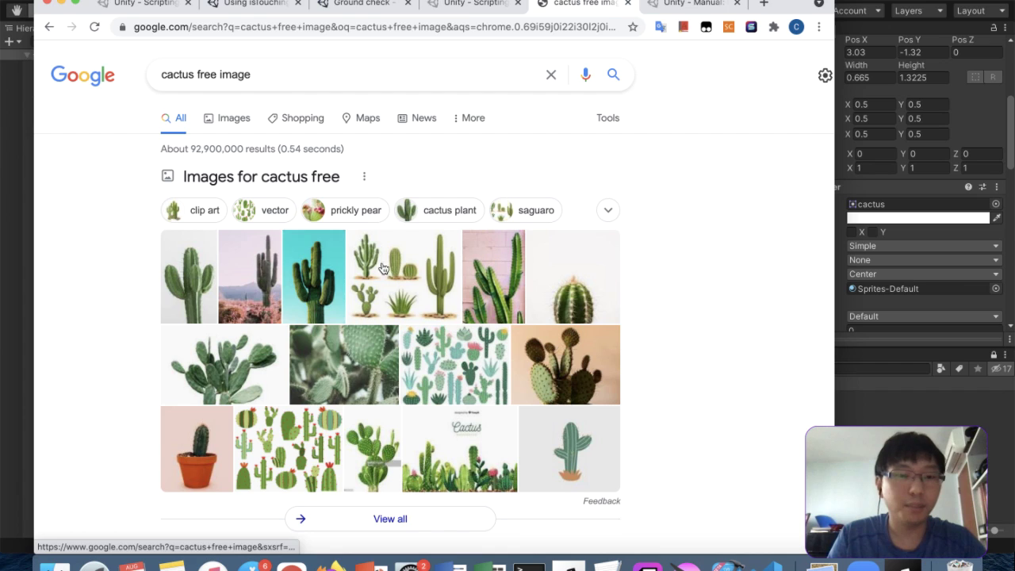
left_click(217, 115)
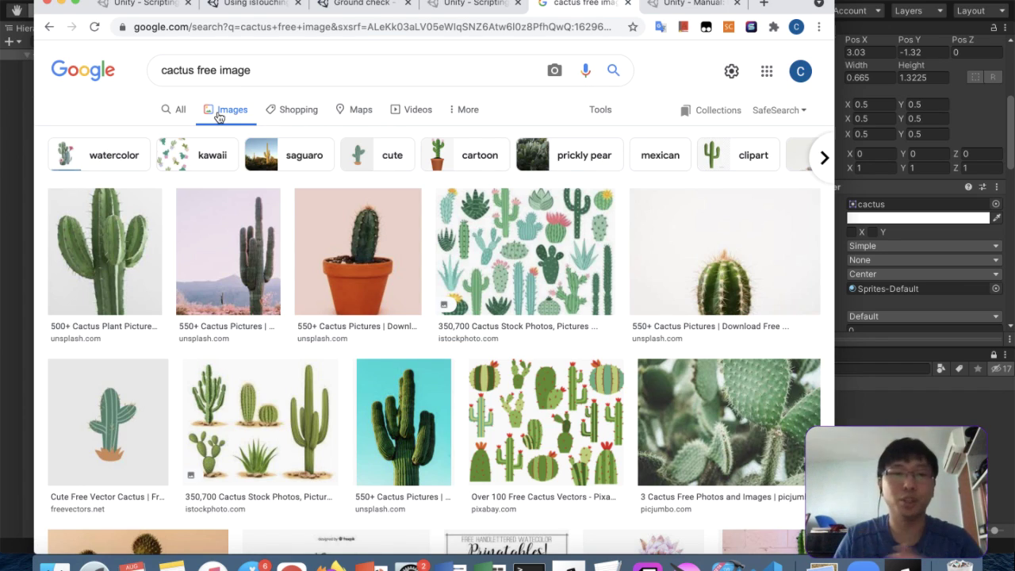
Open the ClipartMax "Free Cactus Clipart" result and examine its full-size cactus image
scroll(319, 179, "down", 6)
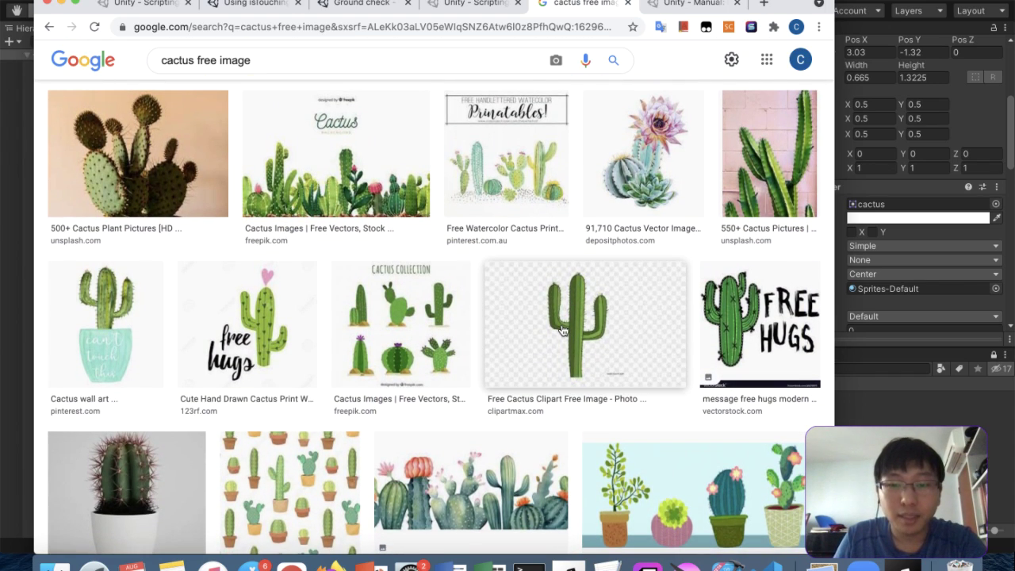
left_click(599, 341)
scroll(714, 230, "up", 5)
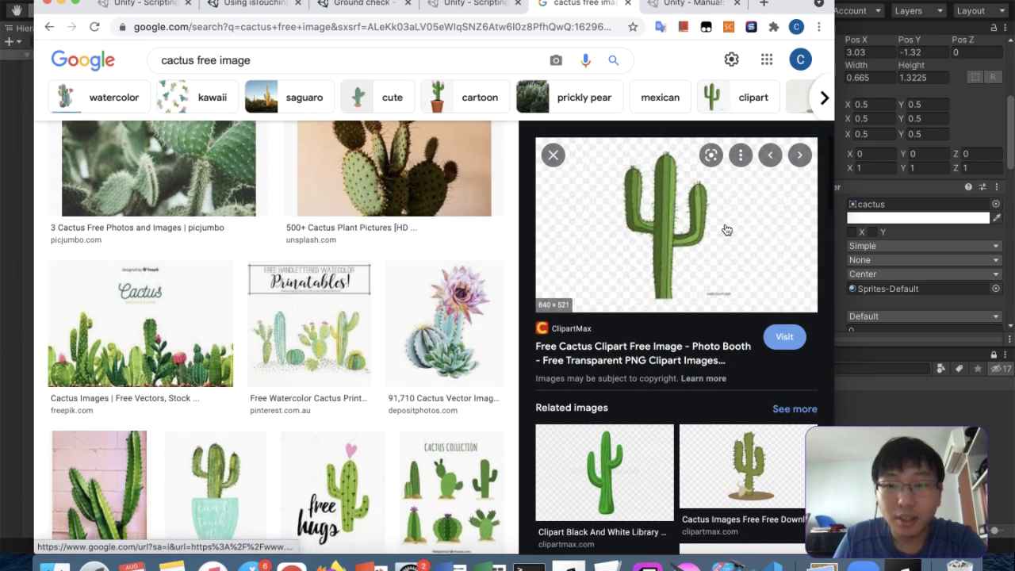
left_click(680, 249)
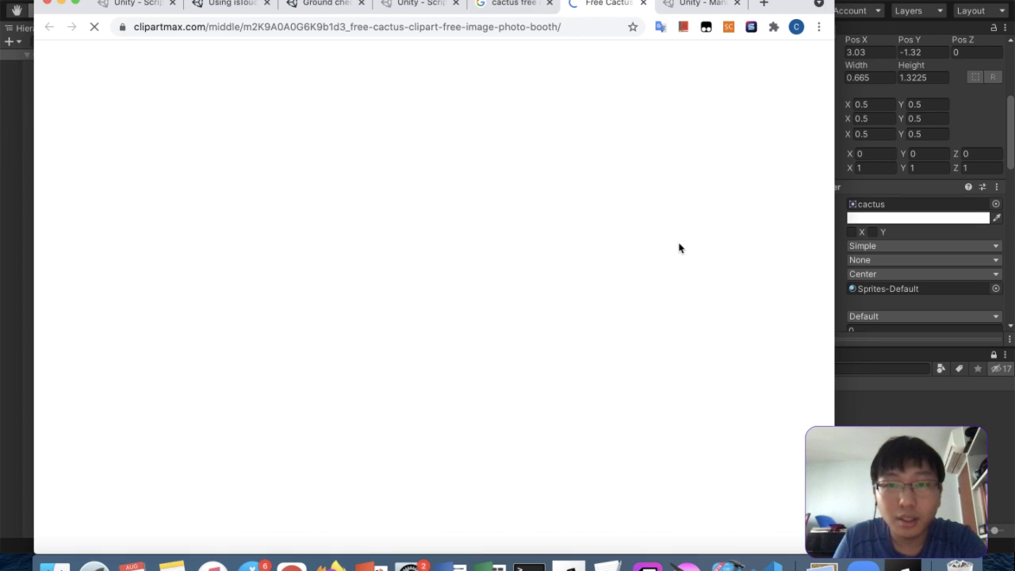
scroll(605, 333, "down", 3)
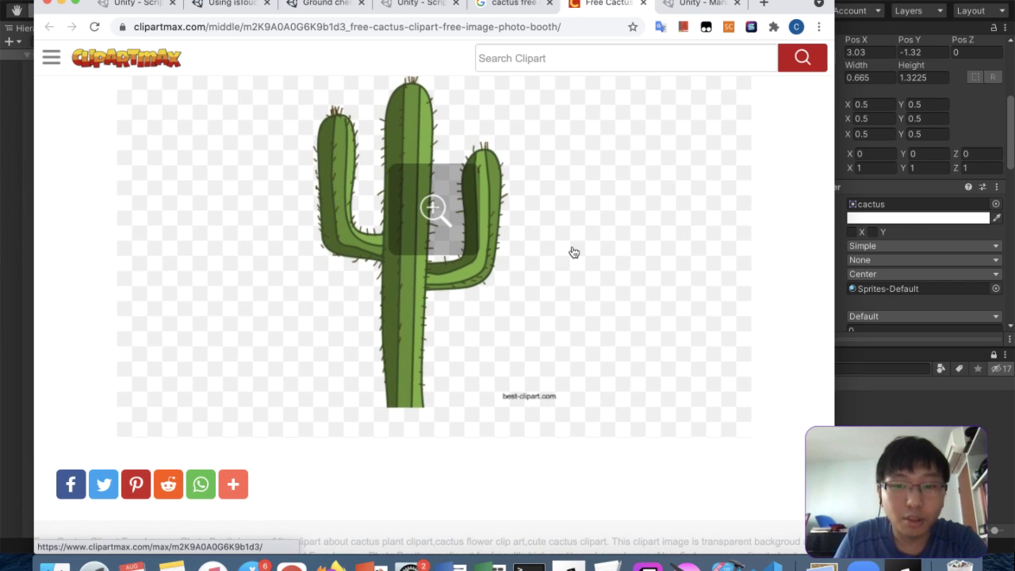
left_click(489, 261)
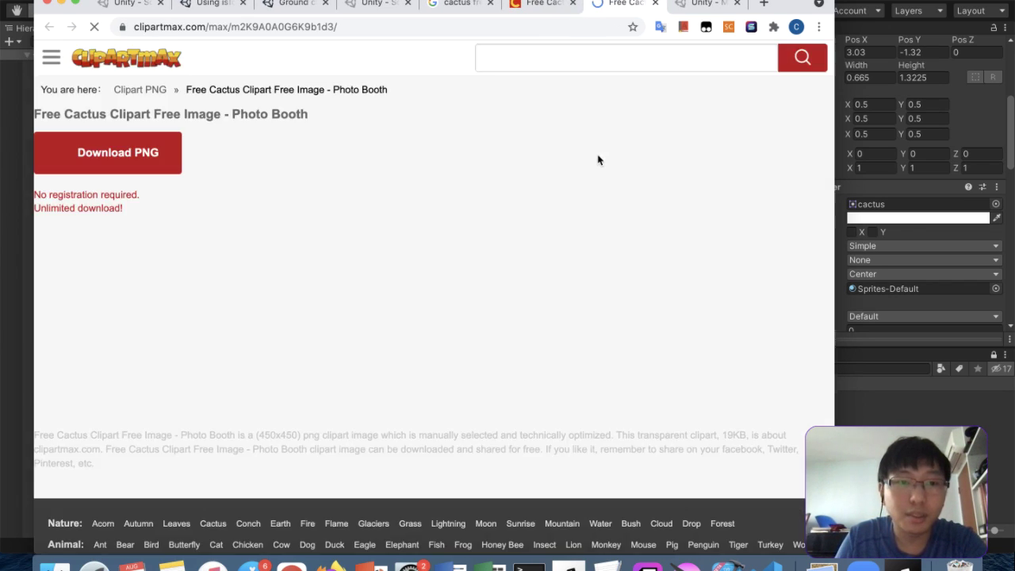
scroll(587, 327, "down", 3)
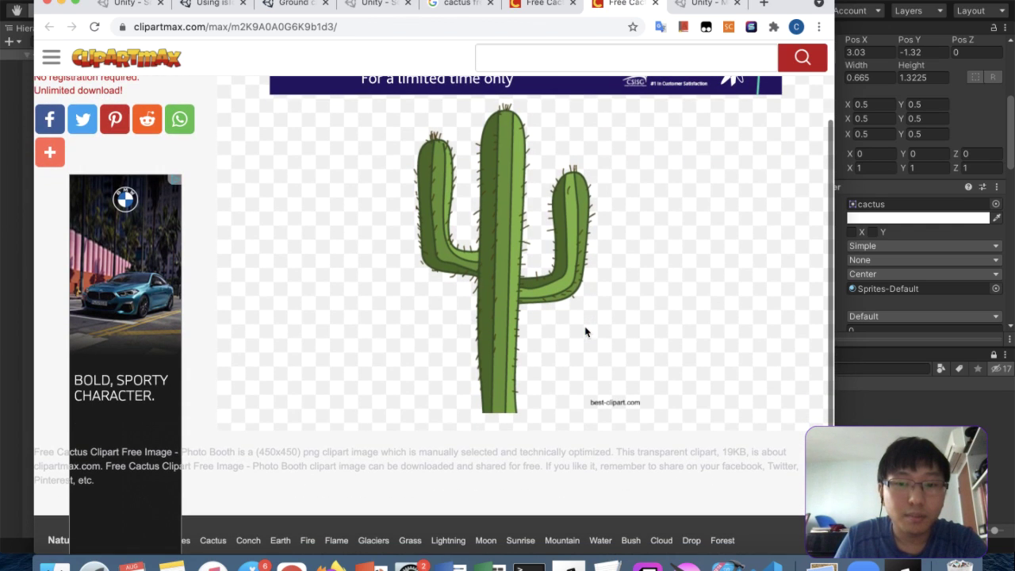
scroll(524, 274, "up", 1)
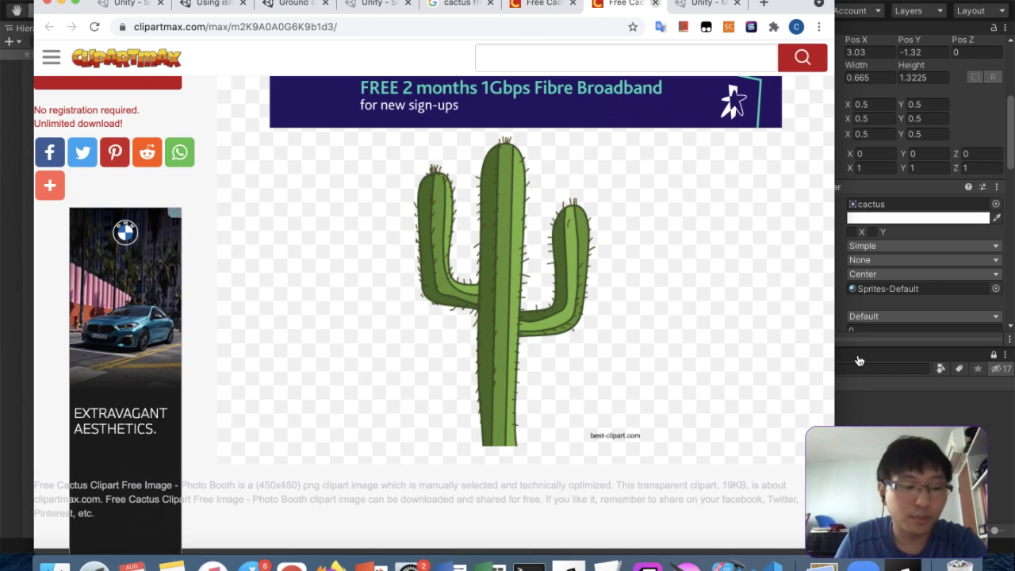
Check the existing cactus prefab in Unity and return to the cactus image results in Chrome
key("super+Tab")
left_click(434, 438)
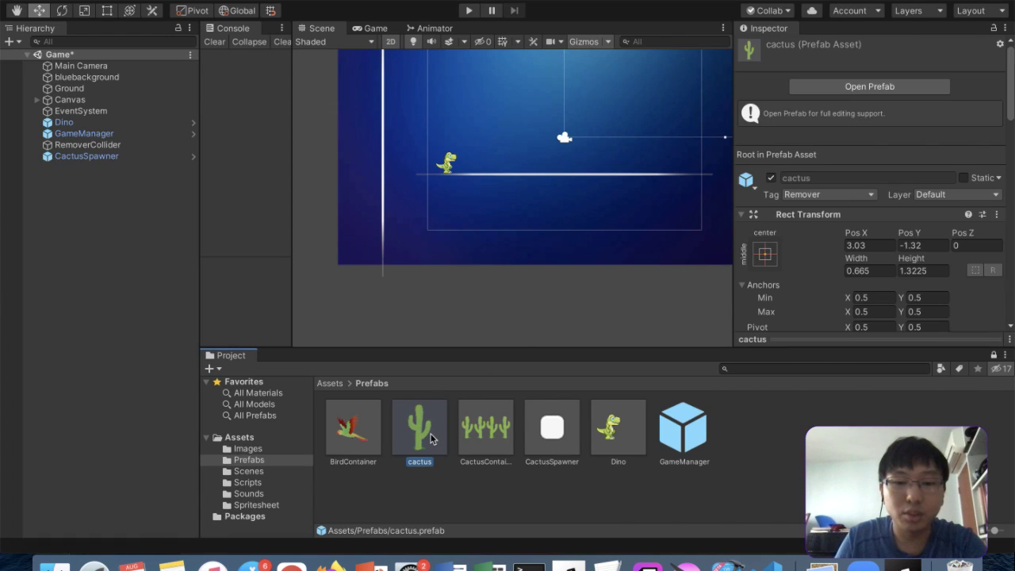
key("ctrl+Up")
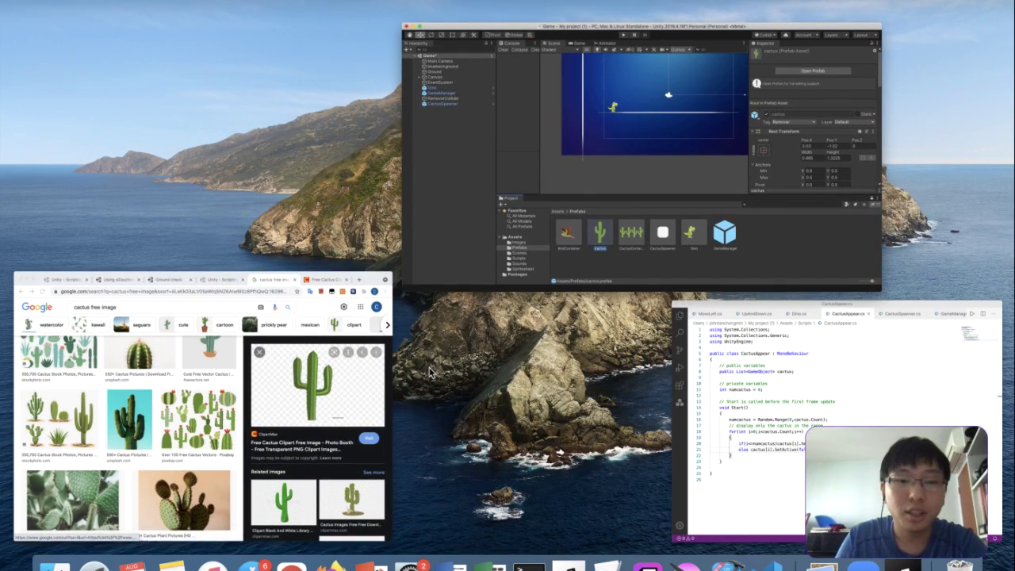
left_click(316, 385)
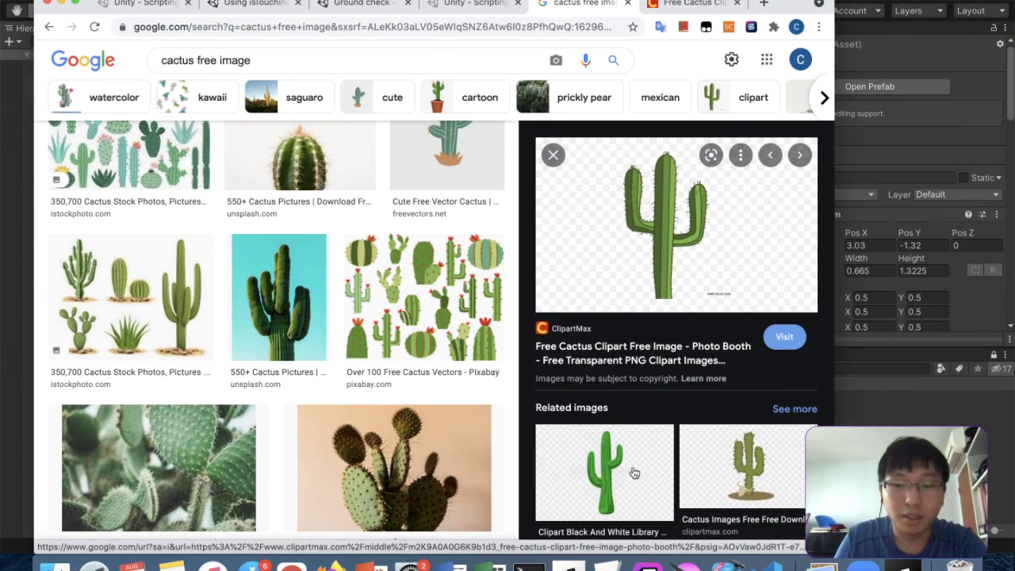
Browse the related cactus images and open the preview of the smiling potted cactus from PinClipart
scroll(635, 477, "down", 6)
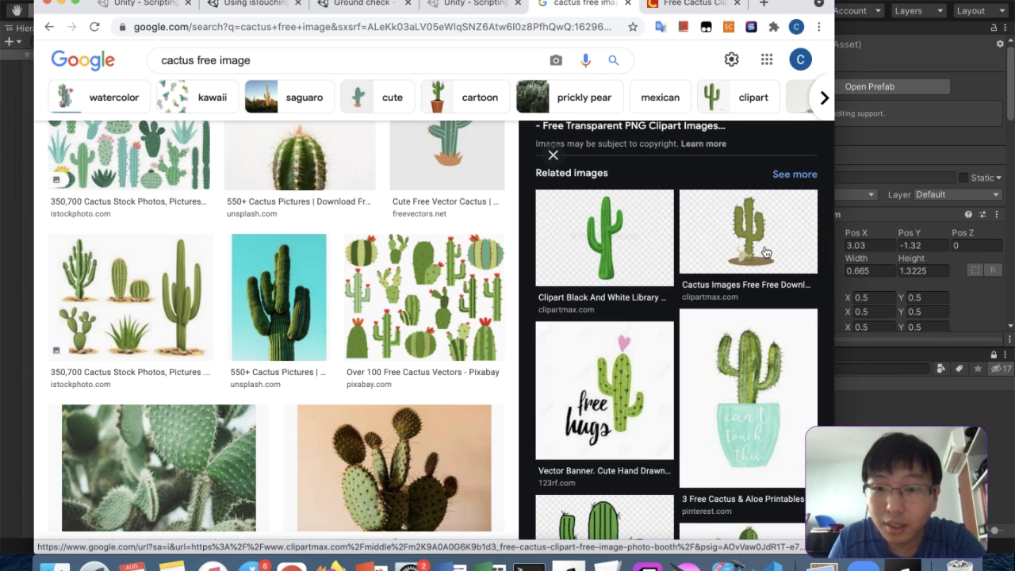
scroll(626, 285, "down", 7)
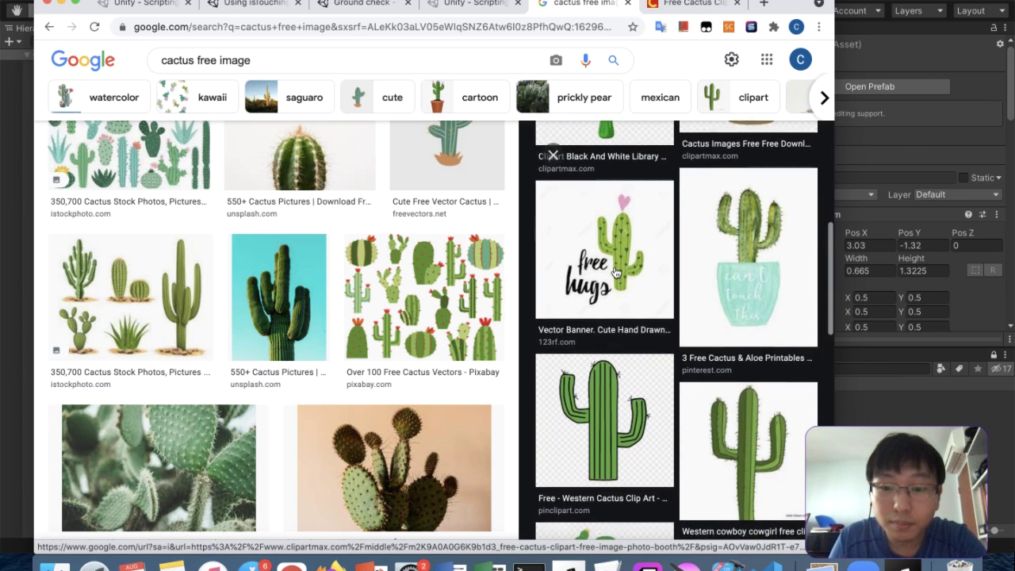
scroll(647, 311, "down", 3)
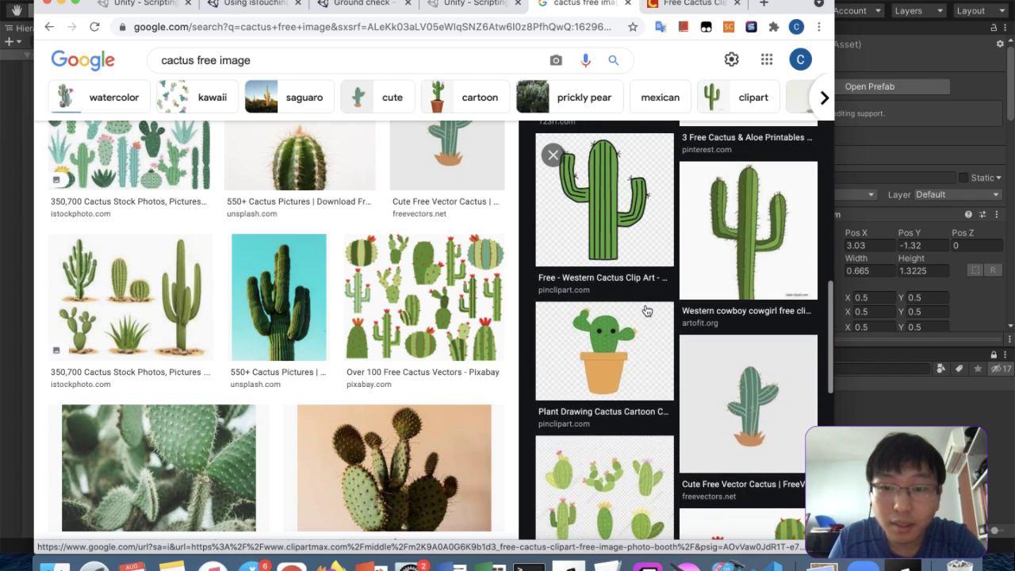
scroll(665, 287, "down", 2)
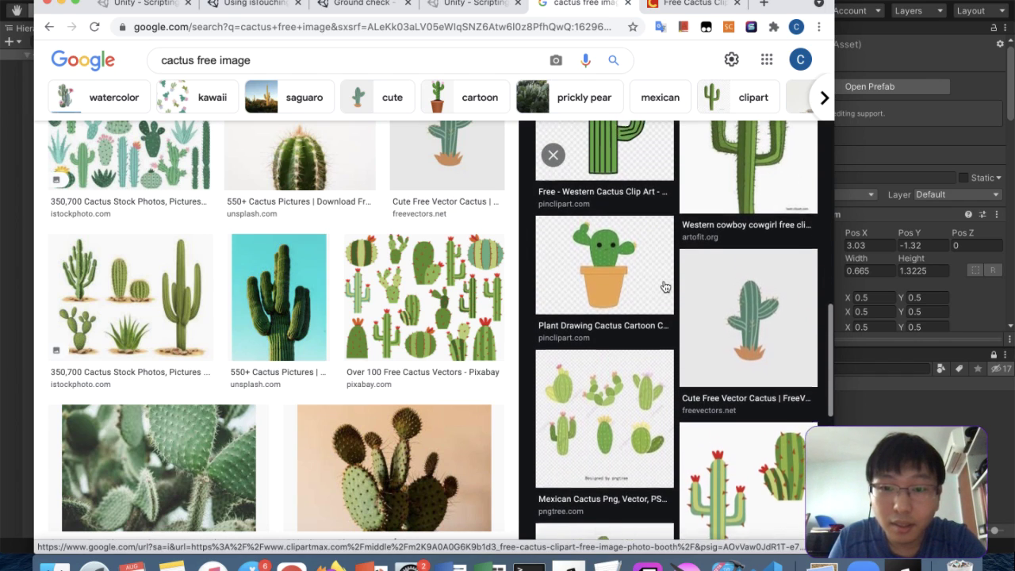
scroll(663, 288, "up", 1)
left_click(631, 307)
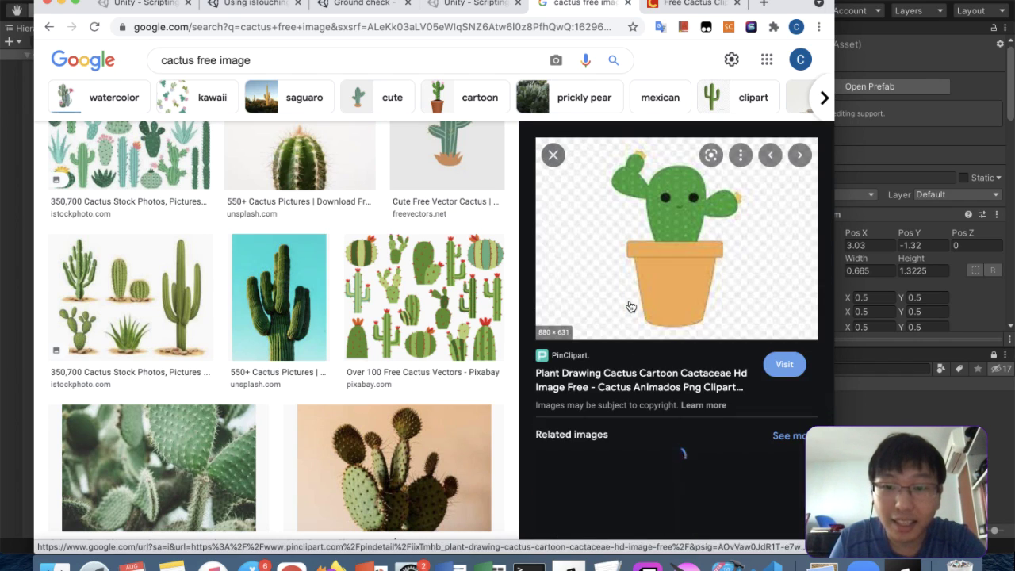
Save the potted cactus image to the Desktop as a PNG named cactusbig
right_click(727, 272)
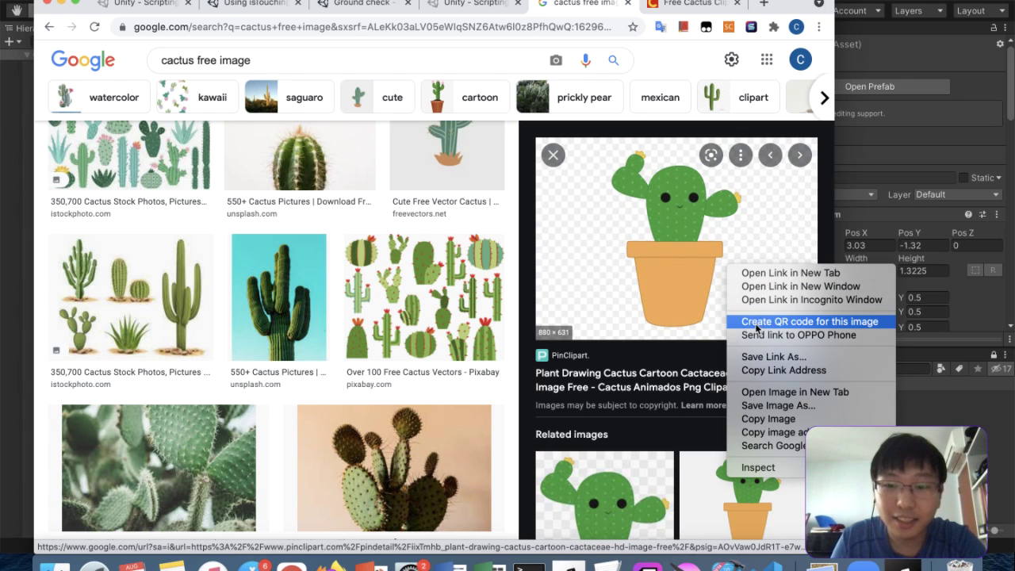
left_click(784, 406)
type("cactusbig")
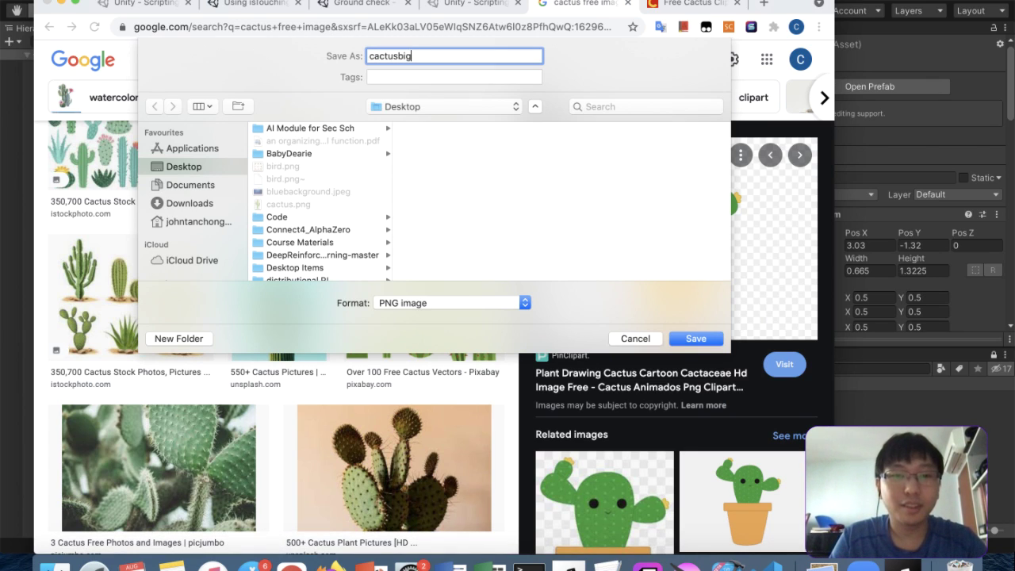
key("Return")
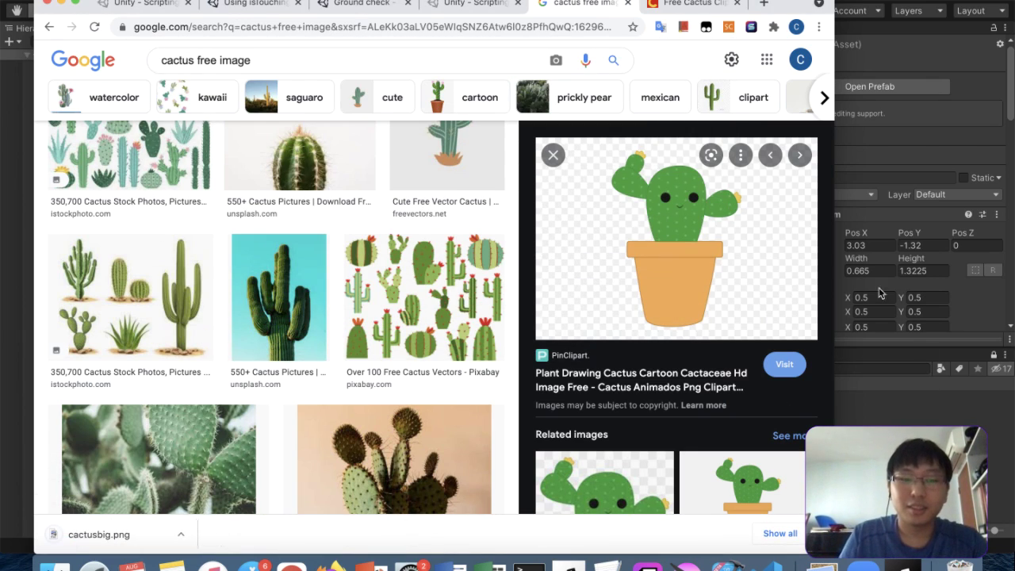
Shrink the Unity window so that part of the desktop with its files is uncovered
left_click_drag(1012, 149, 886, 65)
left_click(971, 27)
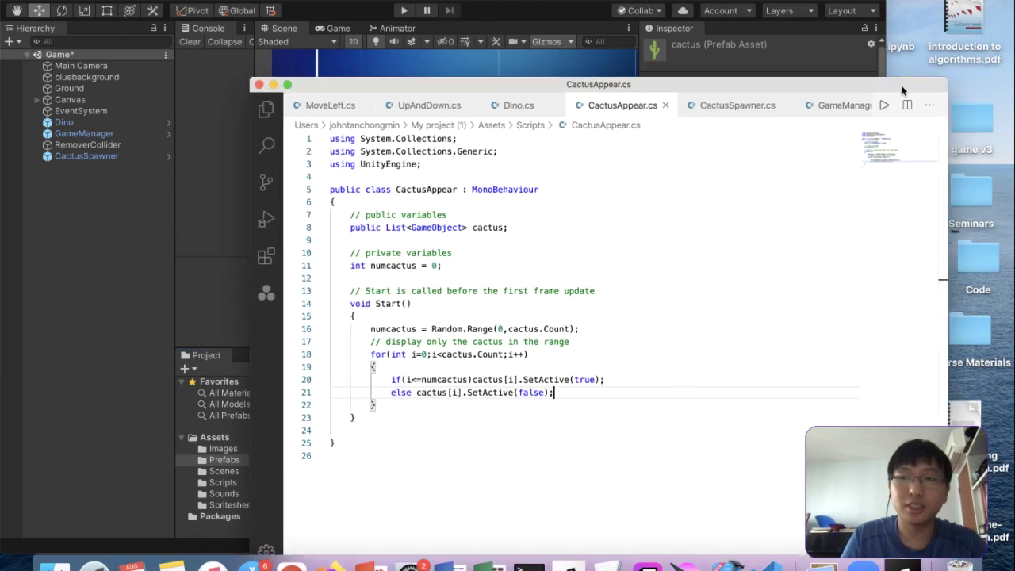
key("ctrl+Up")
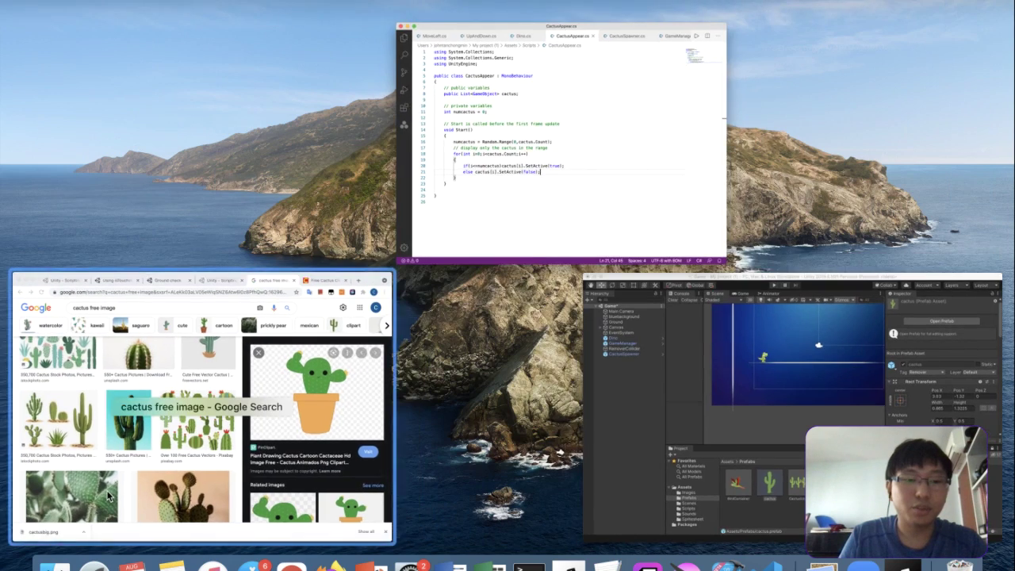
left_click(150, 391)
left_click_drag(98, 534, 735, 226)
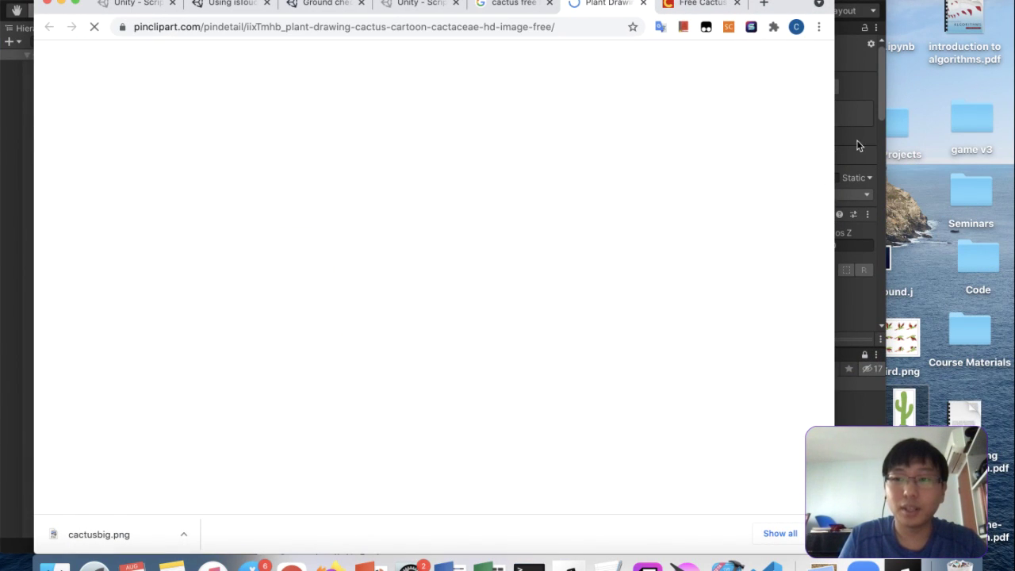
left_click(641, 3)
Import cactusbig.png from the desktop into Unity's Prefabs folder and delete the imported copy
key("super+Tab")
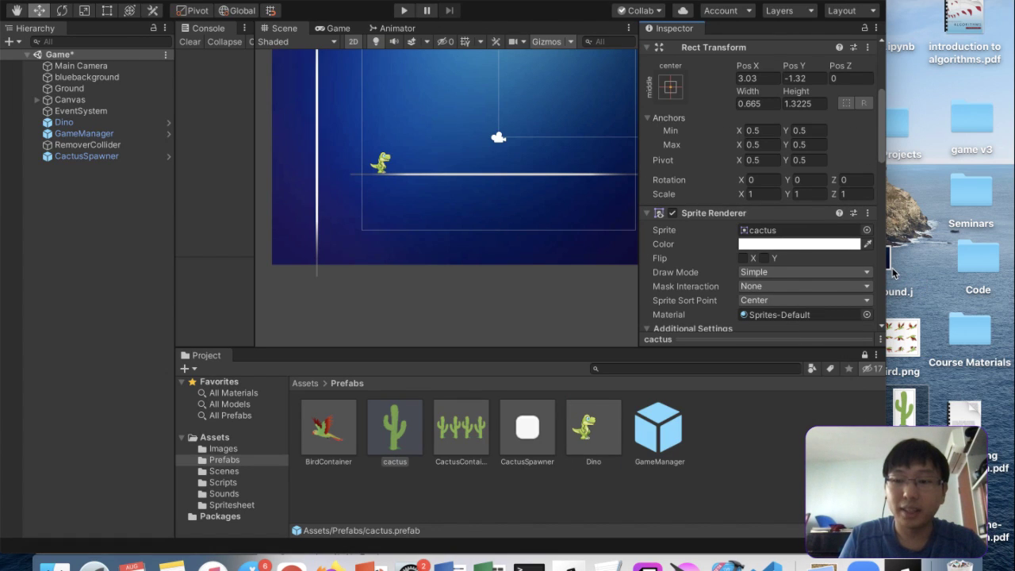
key("F11")
left_click(918, 249)
left_click_drag(917, 249, 658, 503)
key("F11")
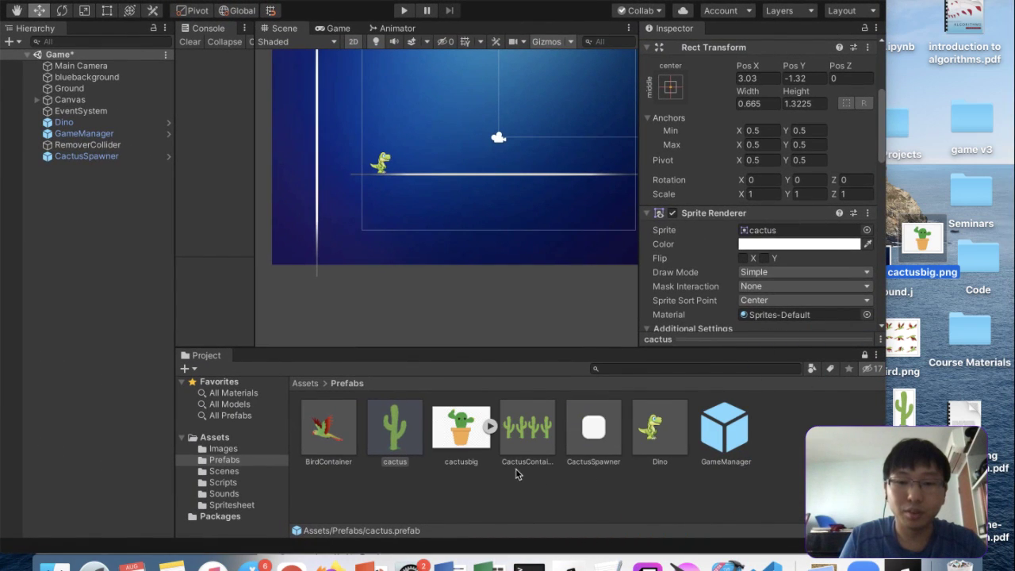
left_click(465, 440)
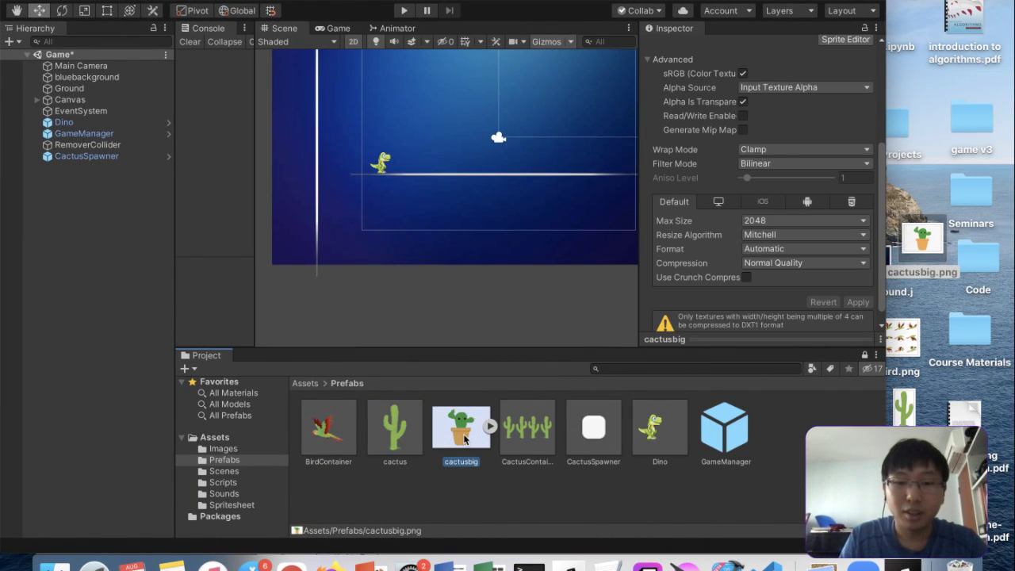
key("super+BackSpace")
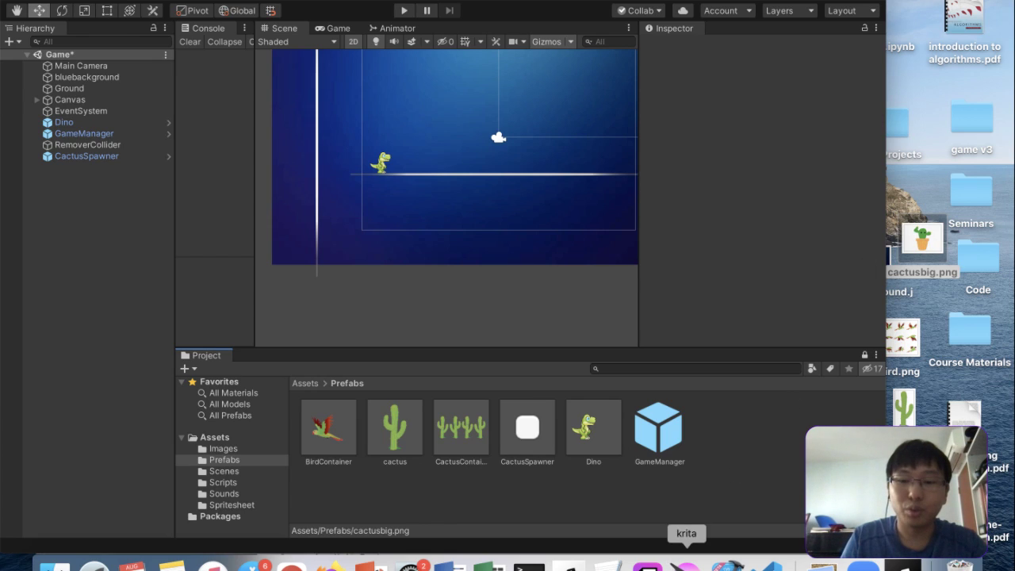
Launch Krita and open cactusbig.png from the desktop in it
left_click(679, 565)
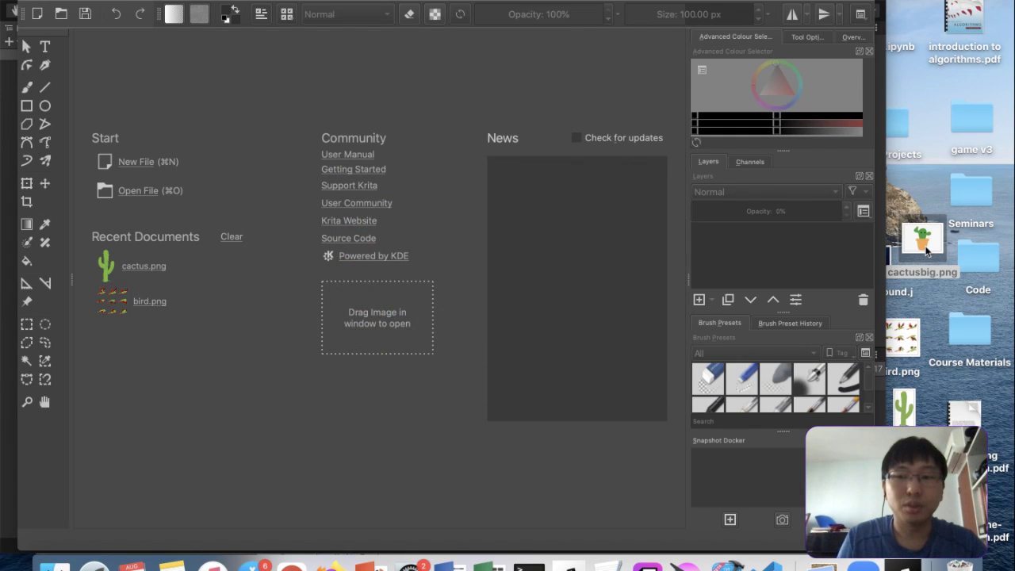
left_click_drag(926, 251, 393, 276)
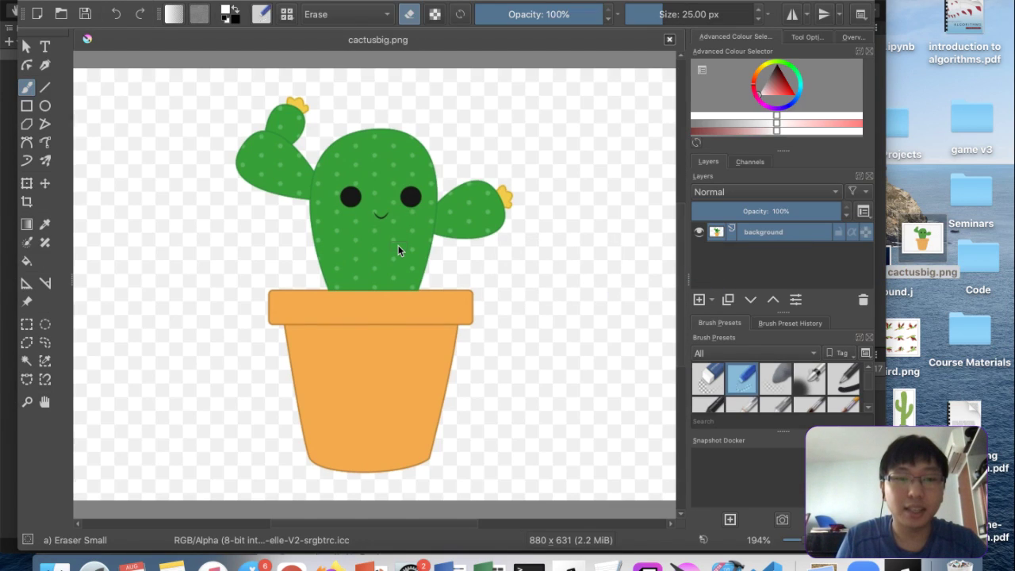
Erase the white background around the potted cactus with the Fill tool and the Eraser Circle brush preset
left_click(24, 264)
left_click(708, 379)
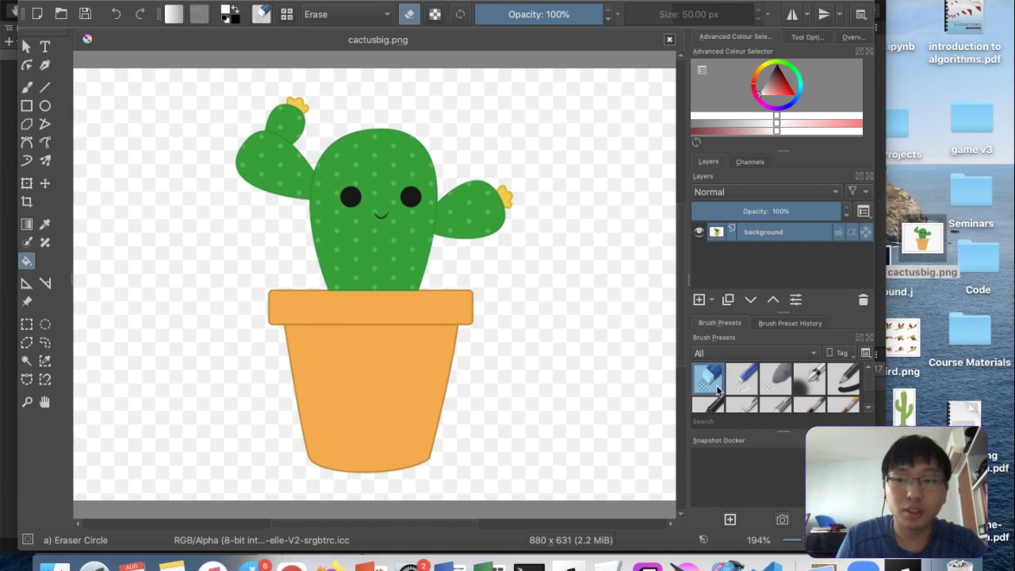
left_click(630, 386)
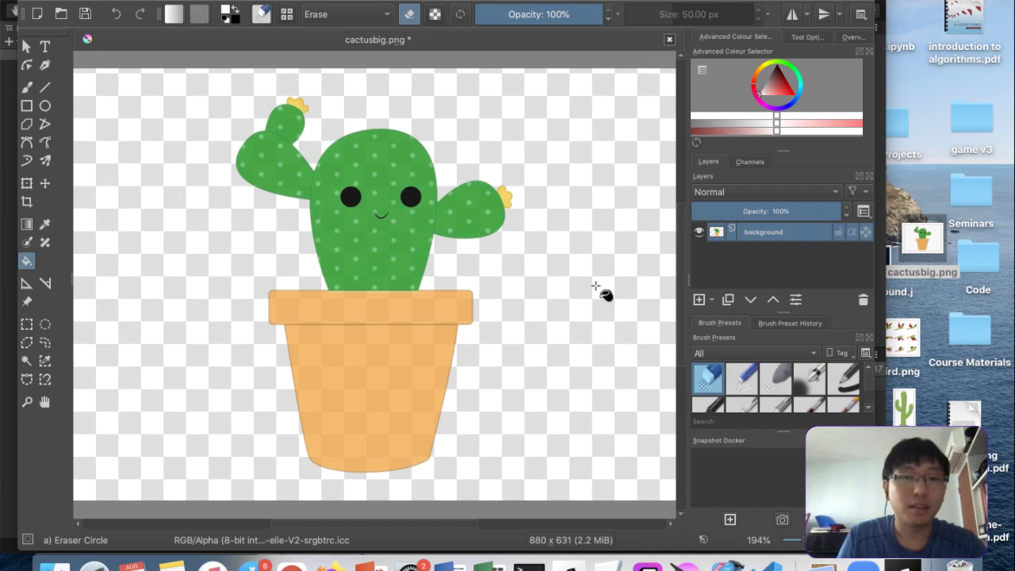
Save the erased cactusbig.png at 80% JPEG quality and import it from the desktop into Unity's Prefabs folder
key("super+s")
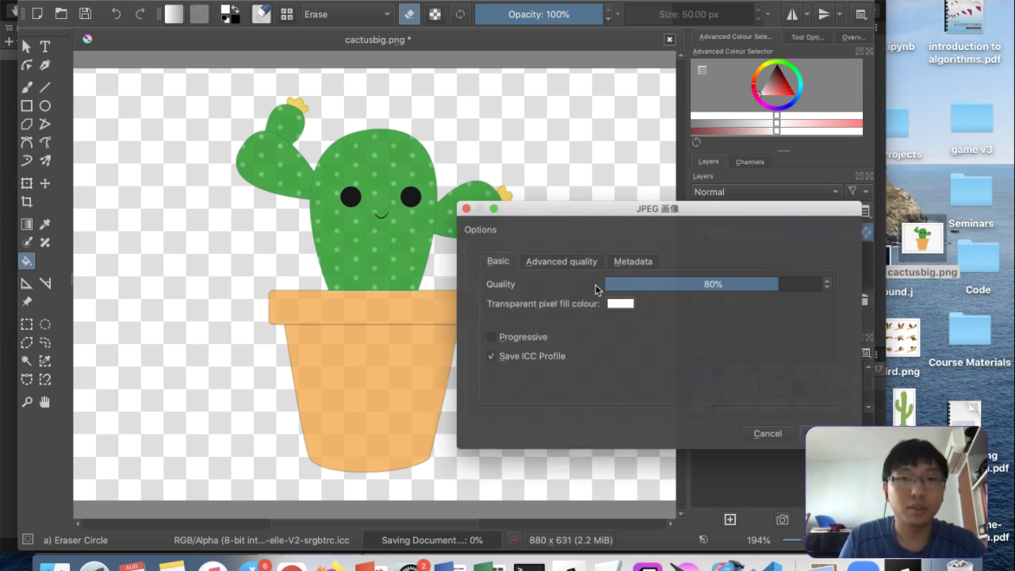
left_click(829, 436)
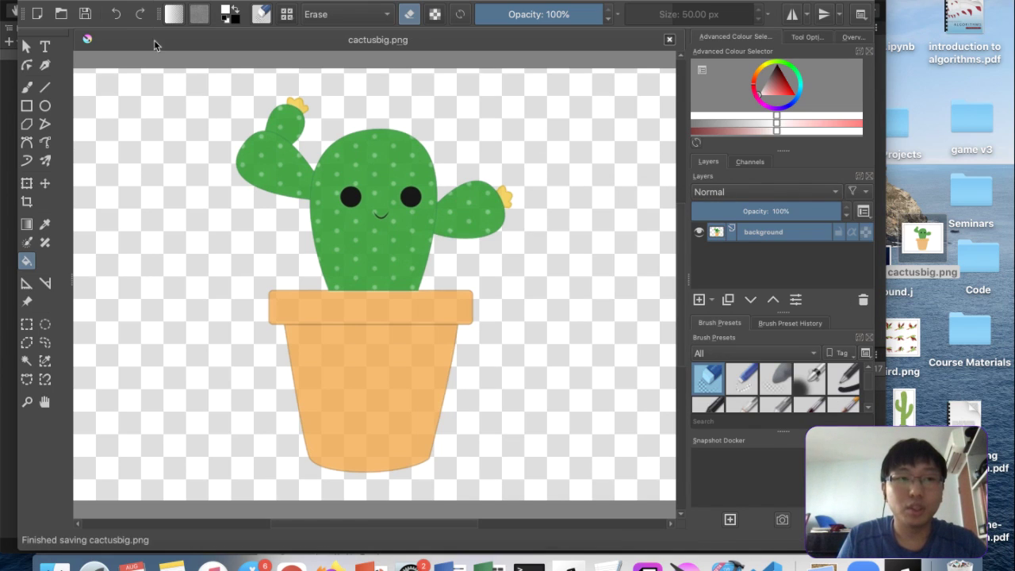
key("super+Tab")
left_click_drag(937, 254, 740, 445)
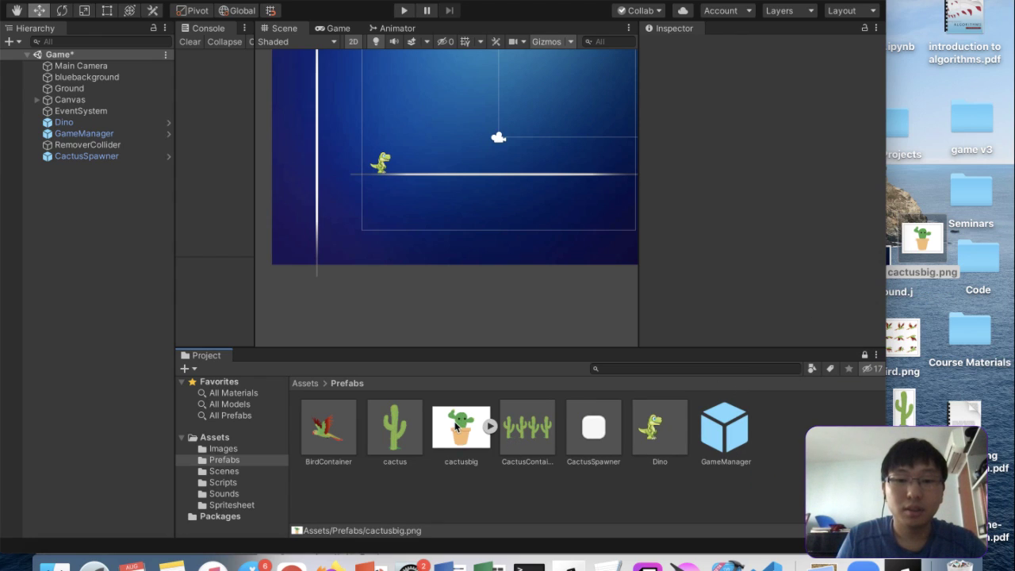
left_click(459, 428)
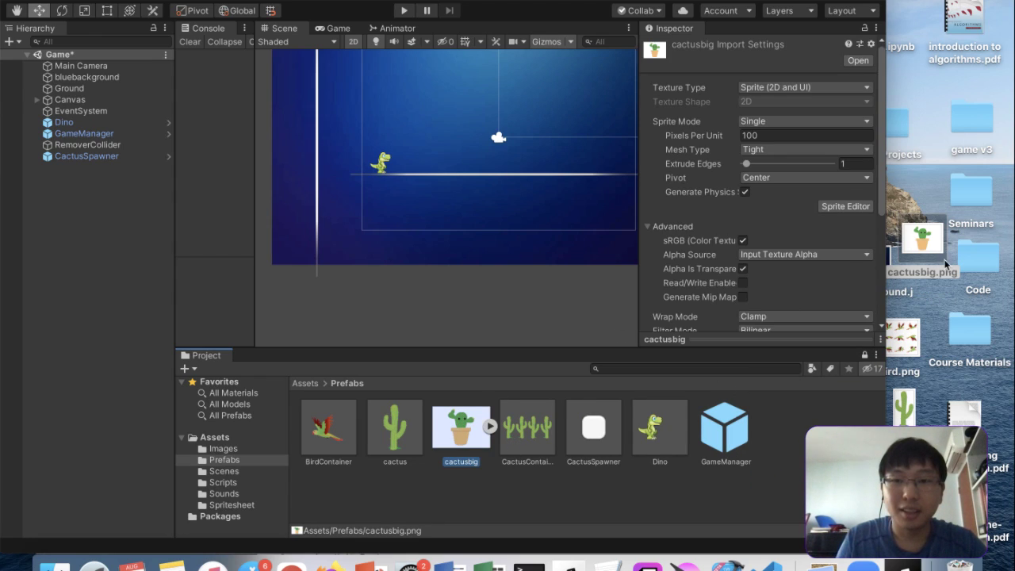
left_click(917, 230)
left_click_drag(917, 231, 683, 564)
Delete the imported cactusbig from Unity's Prefabs folder and reopen cactusbig.png from the desktop in Krita
left_click(492, 428)
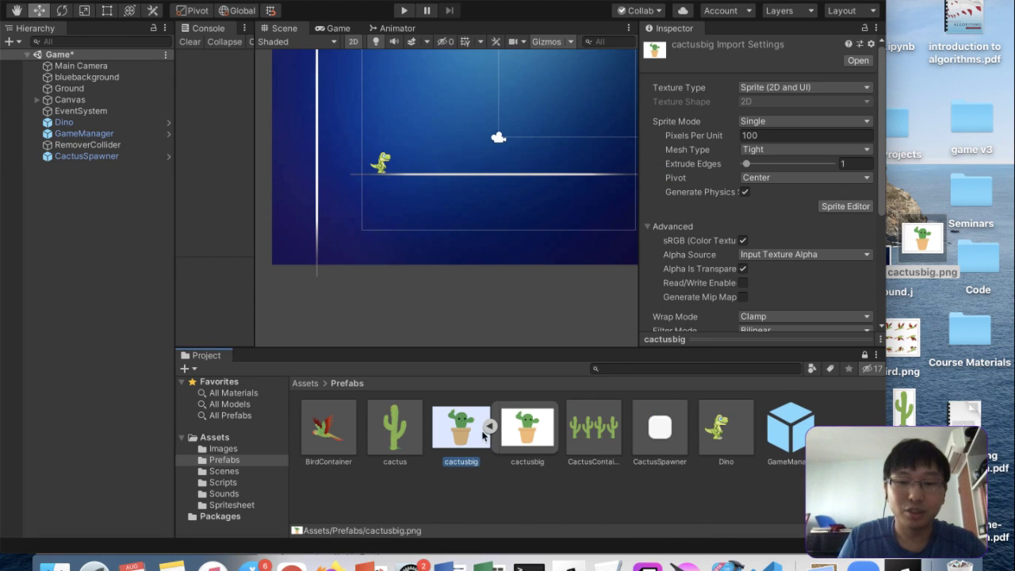
right_click(468, 442)
left_click(515, 251)
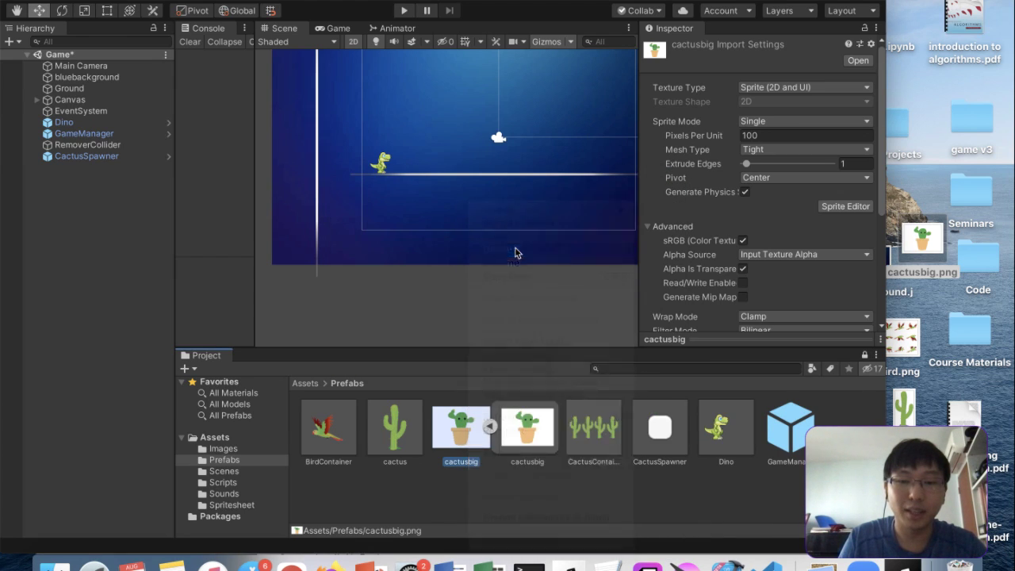
left_click(611, 189)
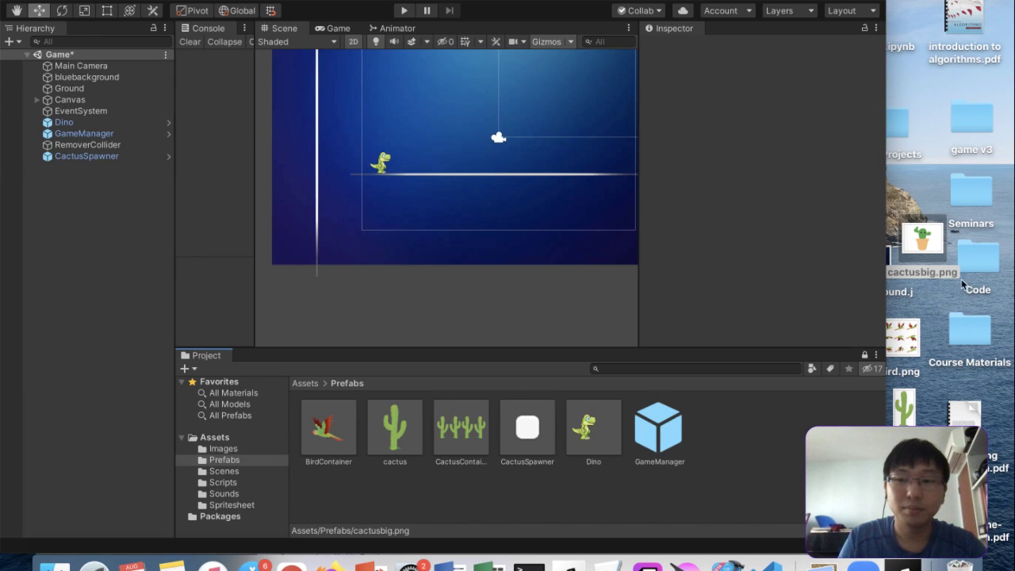
left_click(686, 563)
left_click_drag(922, 242, 438, 288)
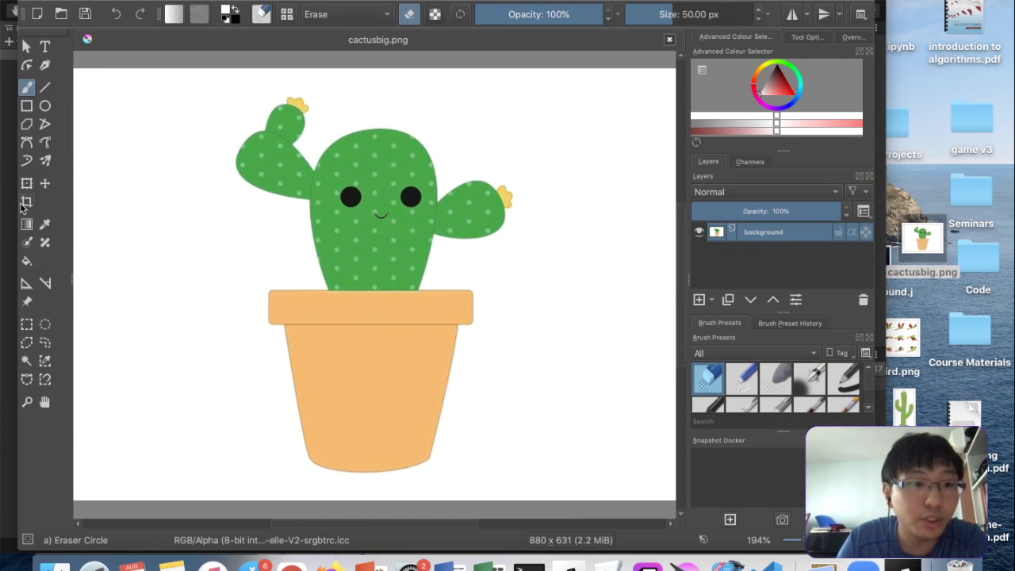
Erase the white background with the Fill tool and try filling the faded pot in dark orange with the Basic-3 Flow preset
left_click(29, 261)
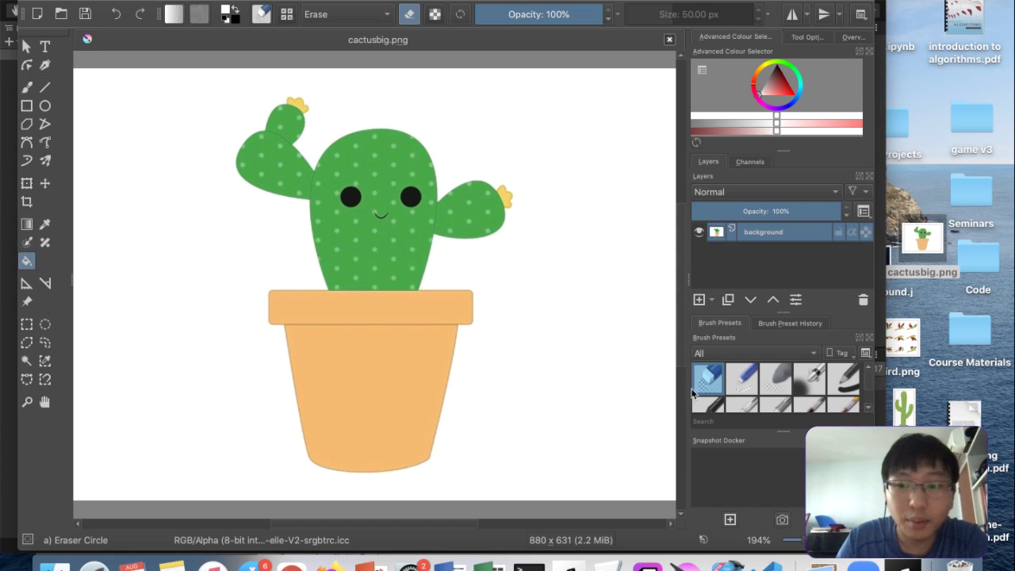
left_click(604, 378)
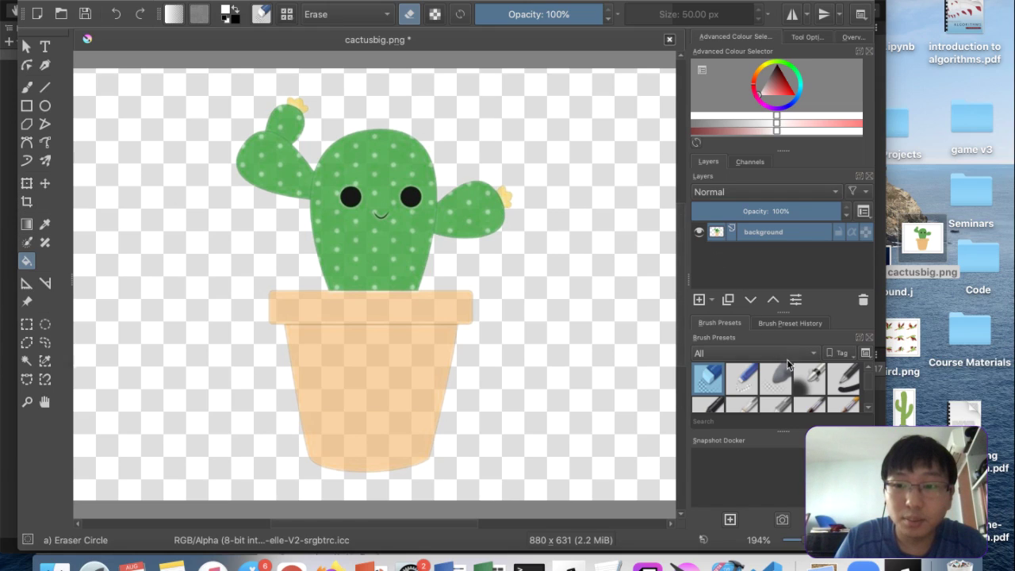
scroll(782, 400, "down", 4)
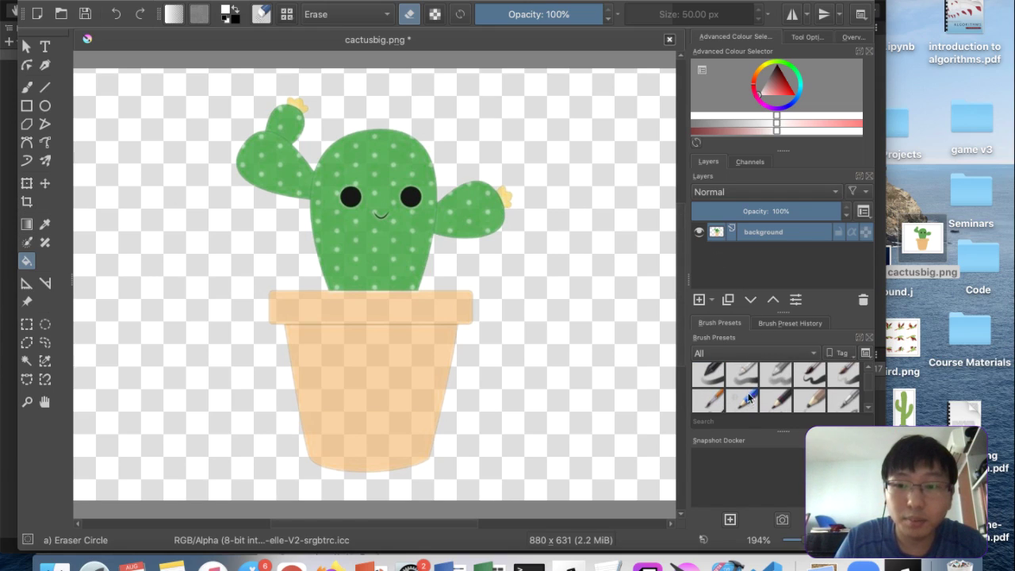
left_click(749, 376)
left_click_drag(778, 99, 815, 87)
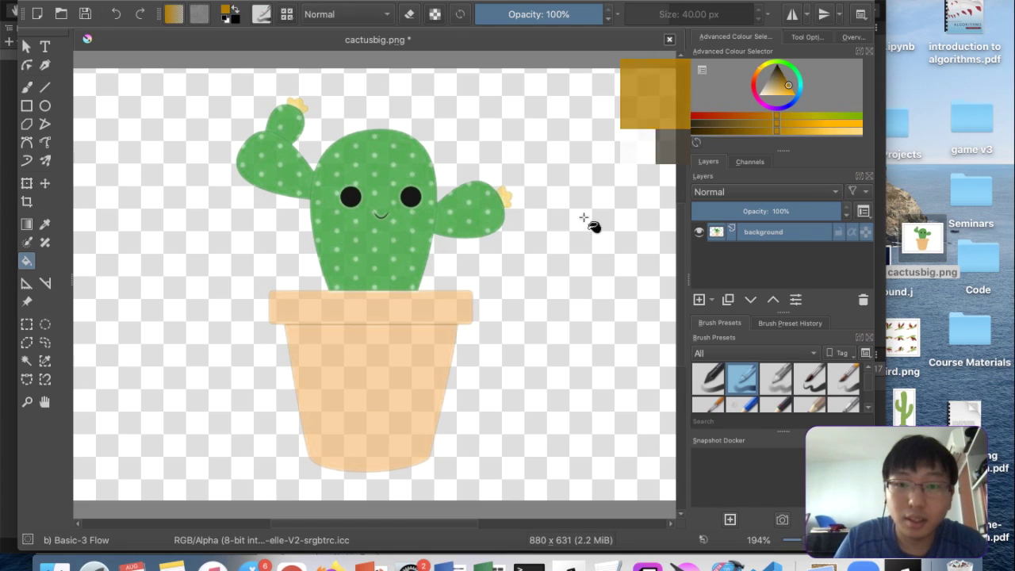
left_click(396, 305)
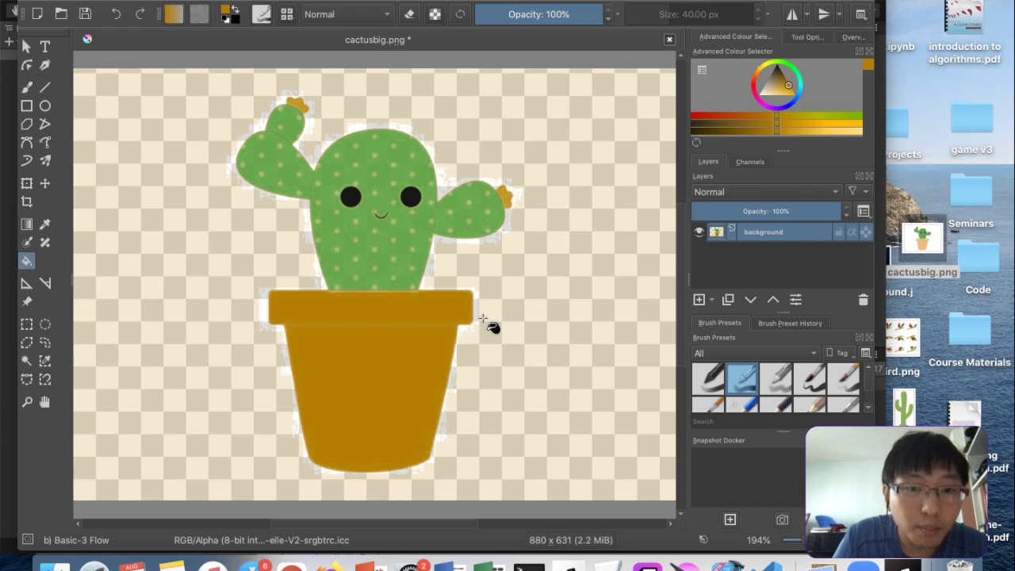
key("super+z")
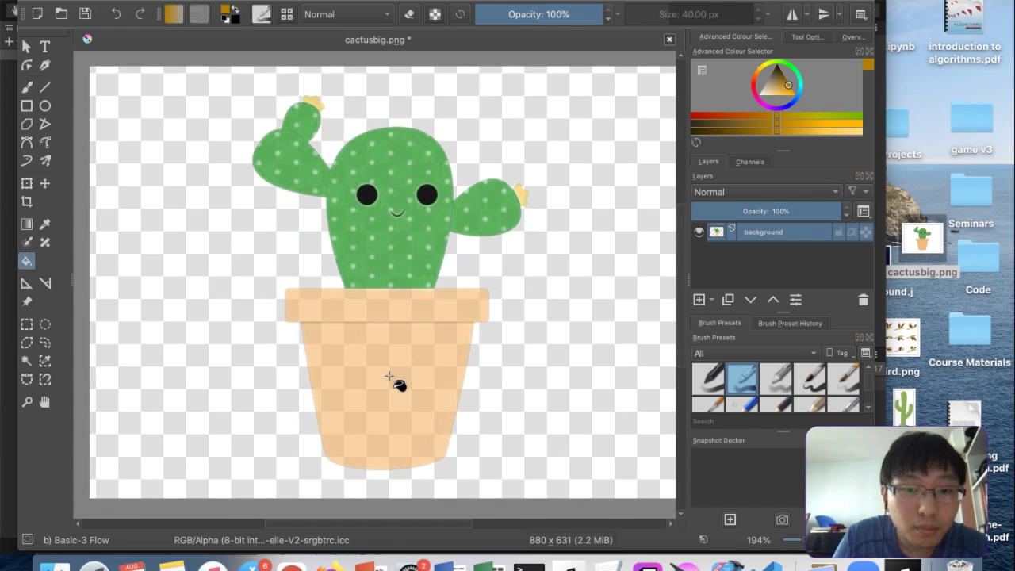
left_click(398, 363)
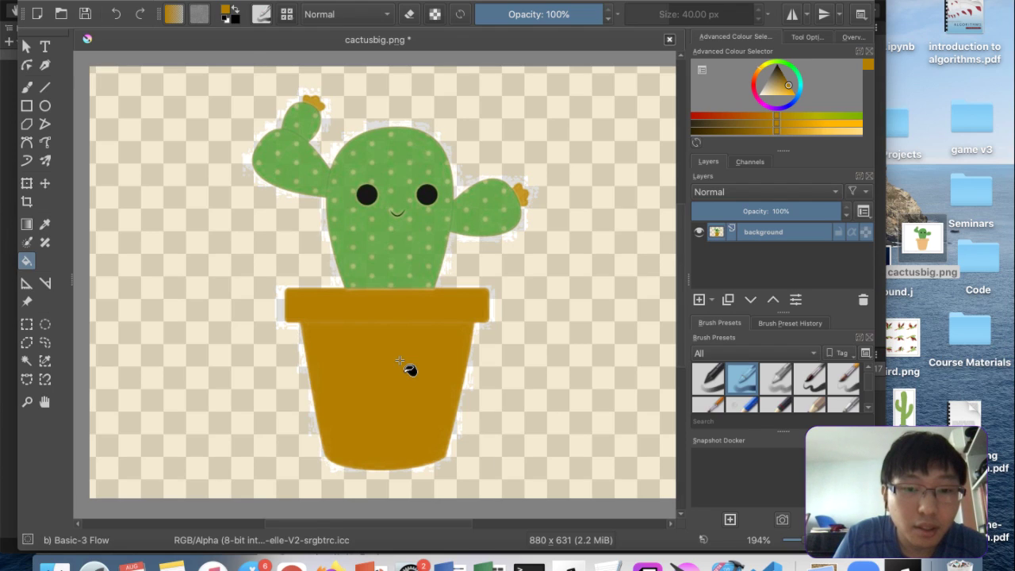
key("ctrl+z")
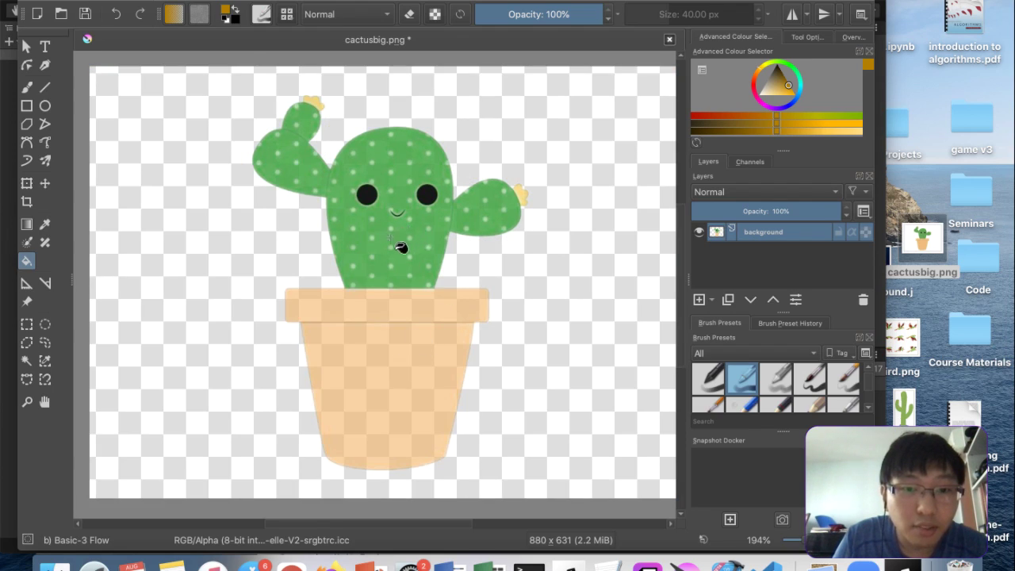
Undo the background erasure and try to trace the pot's outline with the Magnetic Selection tool
left_click(27, 186)
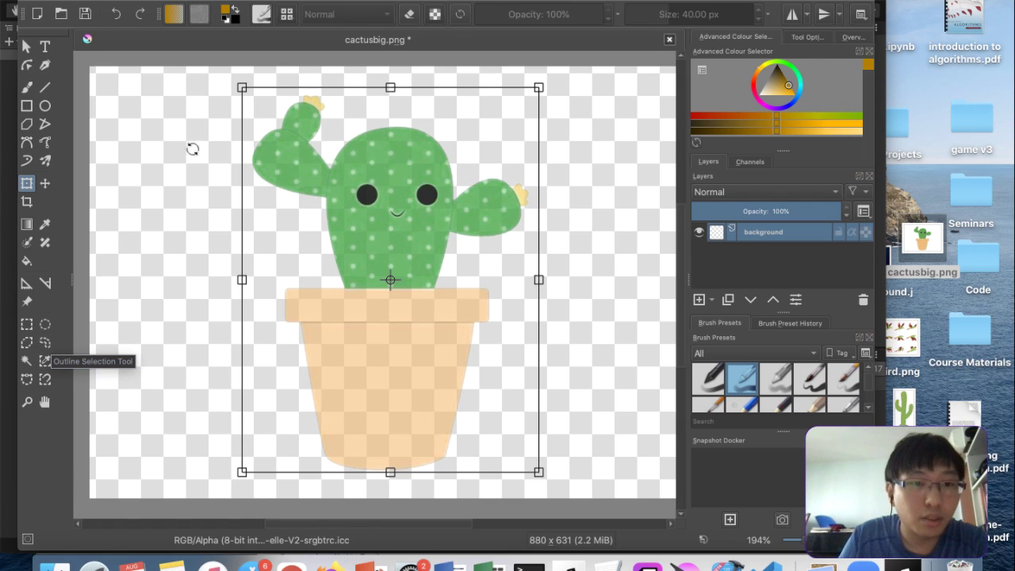
key("Escape")
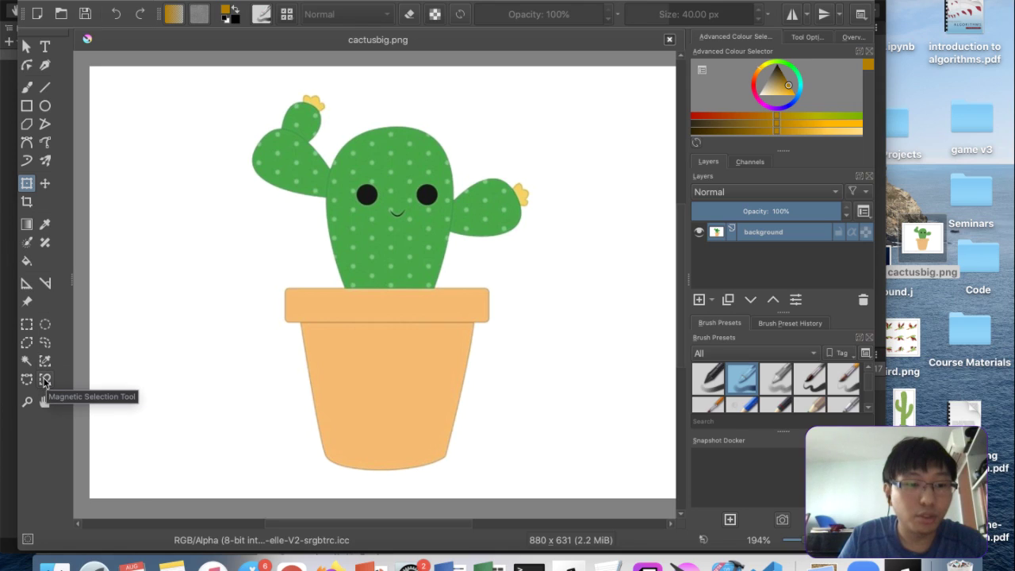
left_click(45, 382)
left_click(378, 337)
mouse_move(293, 303)
left_mouse_down()
mouse_move(289, 339)
mouse_move(403, 462)
left_mouse_up()
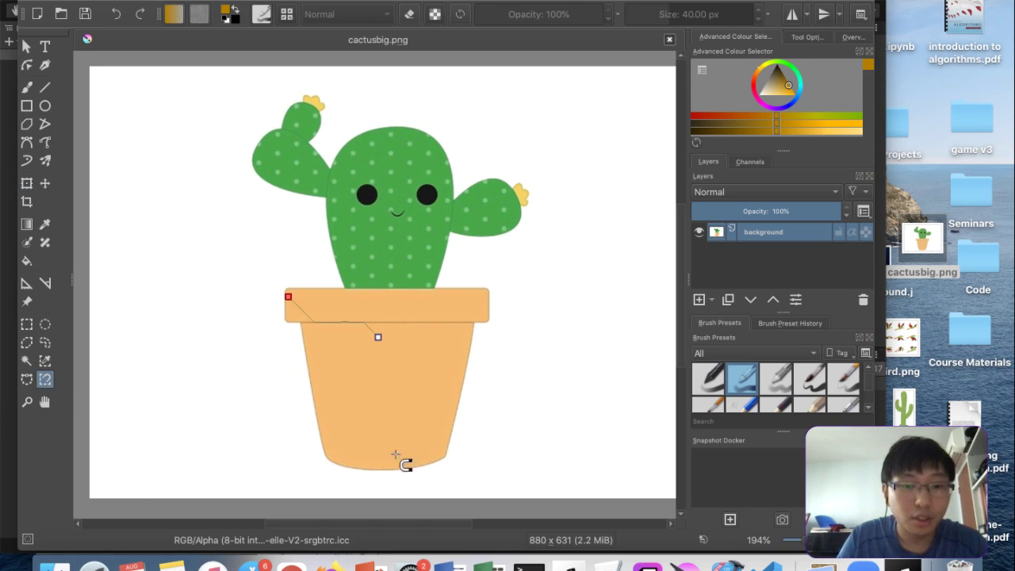
key("Escape")
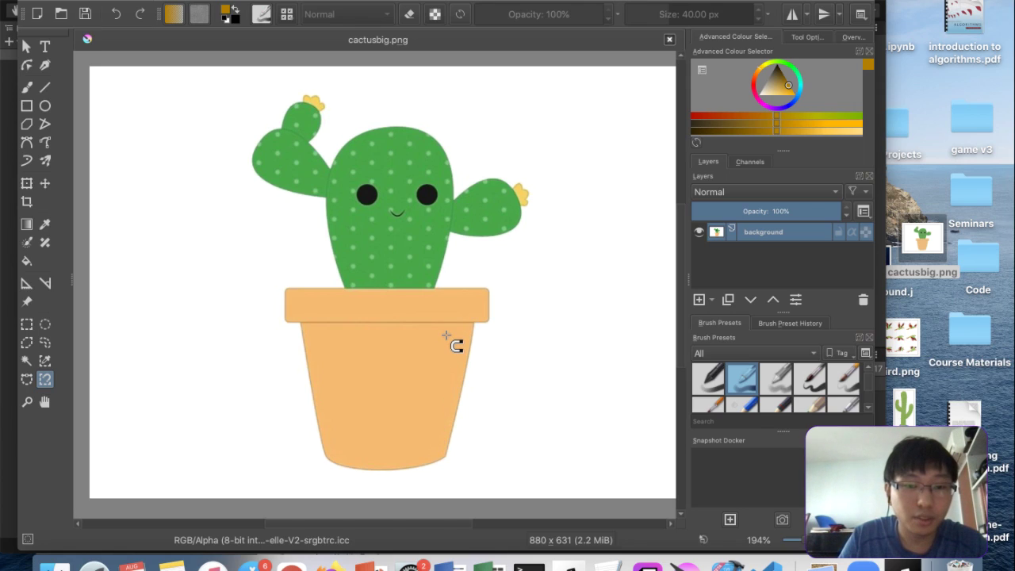
mouse_move(282, 292)
left_mouse_down()
mouse_move(331, 430)
mouse_move(335, 480)
mouse_move(449, 467)
mouse_move(468, 428)
mouse_move(483, 333)
left_mouse_up()
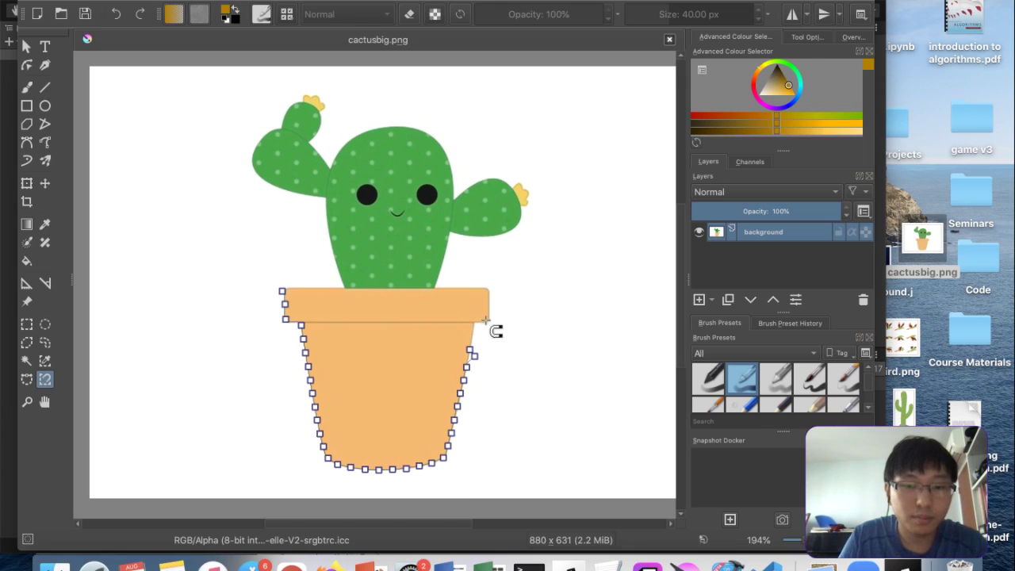
key("Escape")
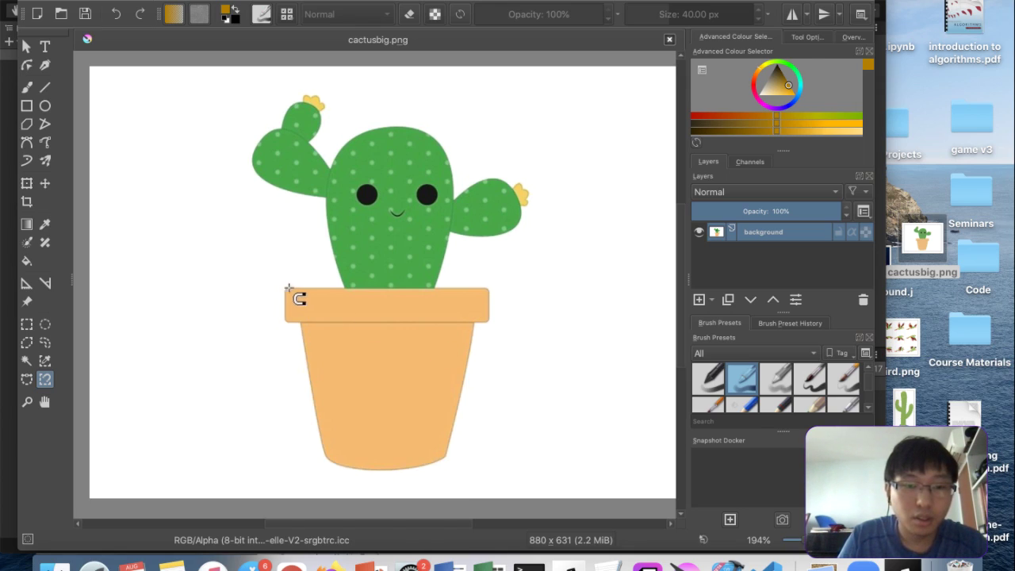
Trace the whole potted cactus with the Magnetic Selection tool and try to isolate it by clearing and duplicating the background layer
mouse_move(281, 290)
left_mouse_down()
mouse_move(306, 338)
mouse_move(312, 399)
mouse_move(334, 463)
mouse_move(349, 474)
mouse_move(427, 467)
mouse_move(447, 454)
mouse_move(475, 327)
mouse_move(490, 318)
mouse_move(488, 286)
mouse_move(434, 287)
mouse_move(450, 231)
mouse_move(510, 231)
mouse_move(530, 190)
mouse_move(516, 180)
mouse_move(460, 208)
mouse_move(442, 147)
mouse_move(379, 135)
mouse_move(333, 176)
mouse_move(309, 137)
mouse_move(322, 93)
mouse_move(282, 97)
mouse_move(241, 150)
mouse_move(246, 173)
mouse_move(335, 204)
mouse_move(333, 266)
mouse_move(347, 290)
mouse_move(287, 290)
left_mouse_up()
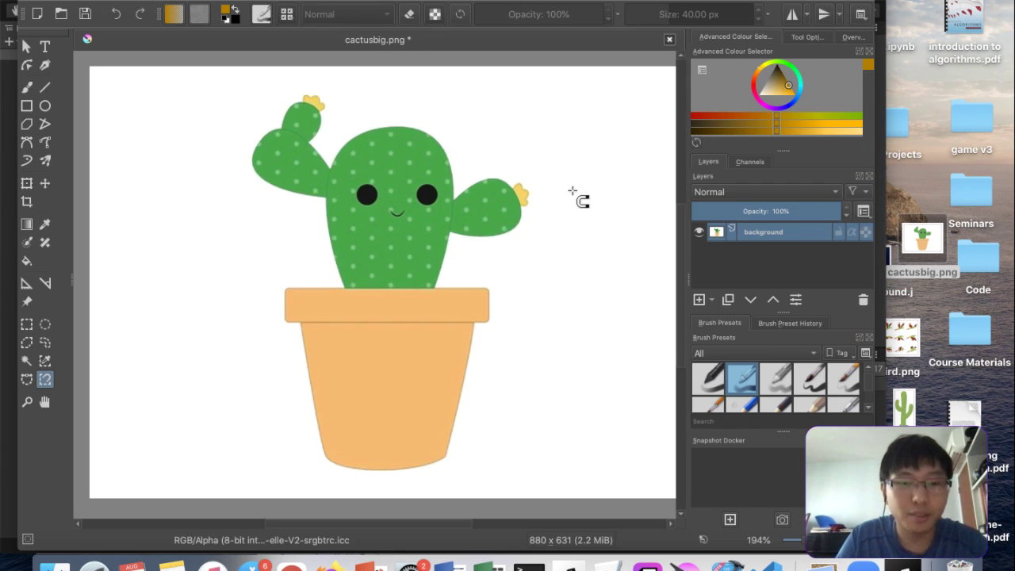
key("Delete")
key("ctrl+z")
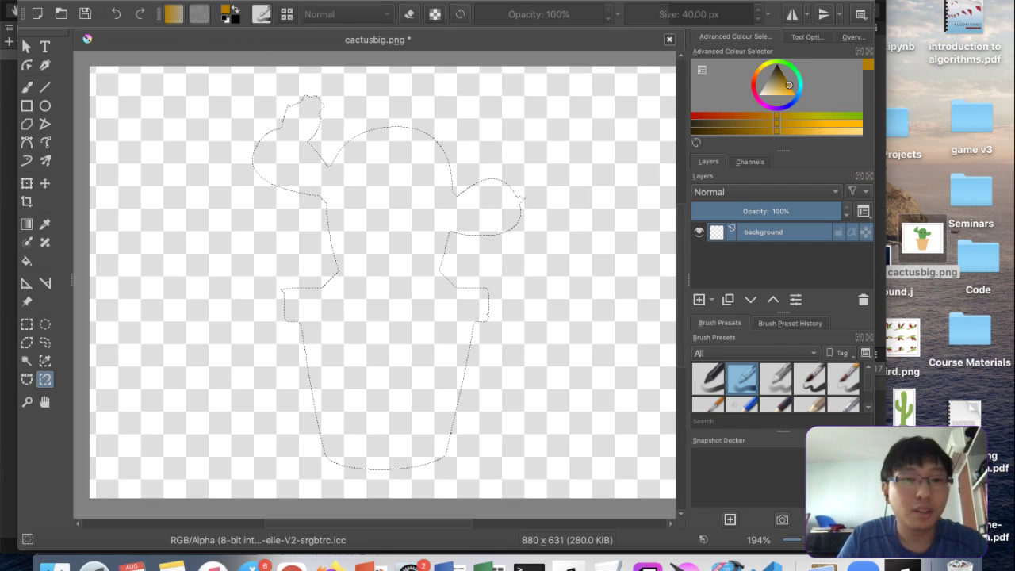
key("ctrl+alt+j")
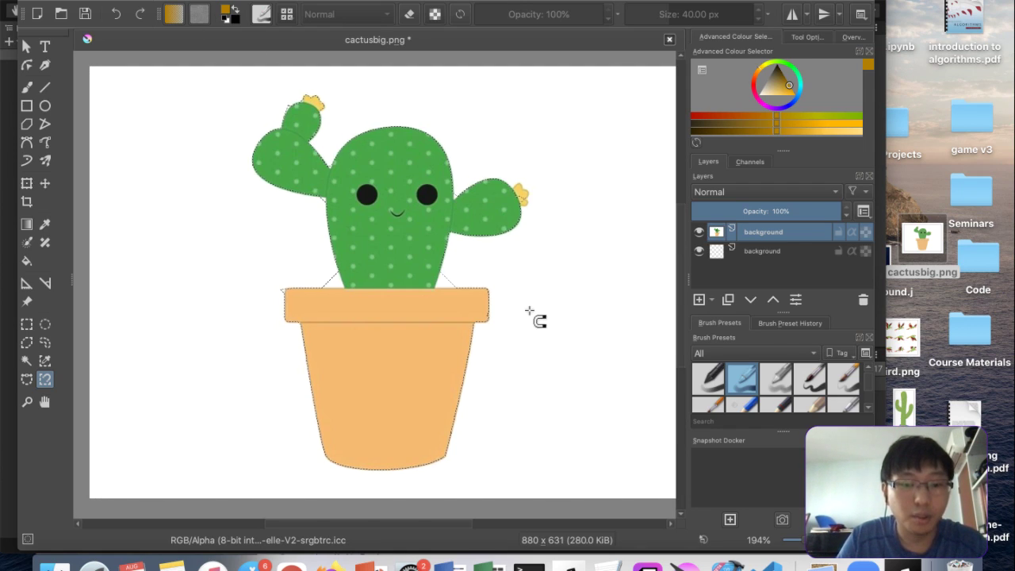
key("shift+Delete")
key("ctrl+z")
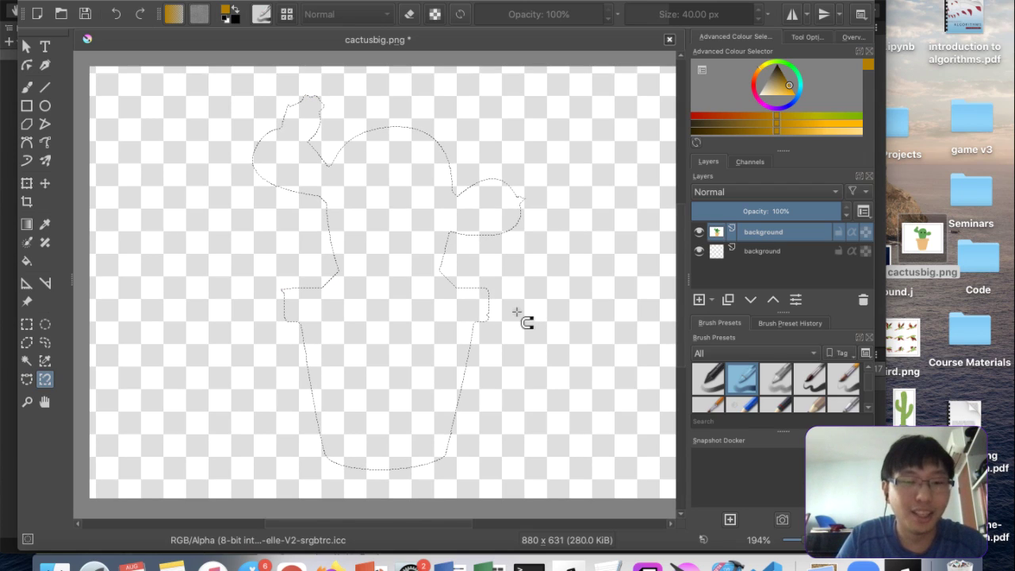
key("ctrl+j")
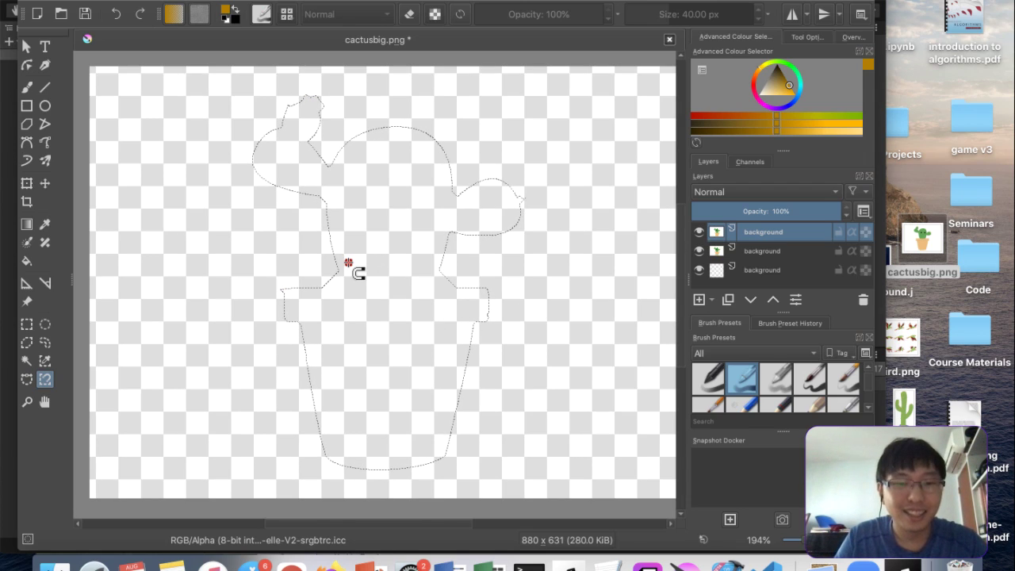
key("ctrl+shift+e")
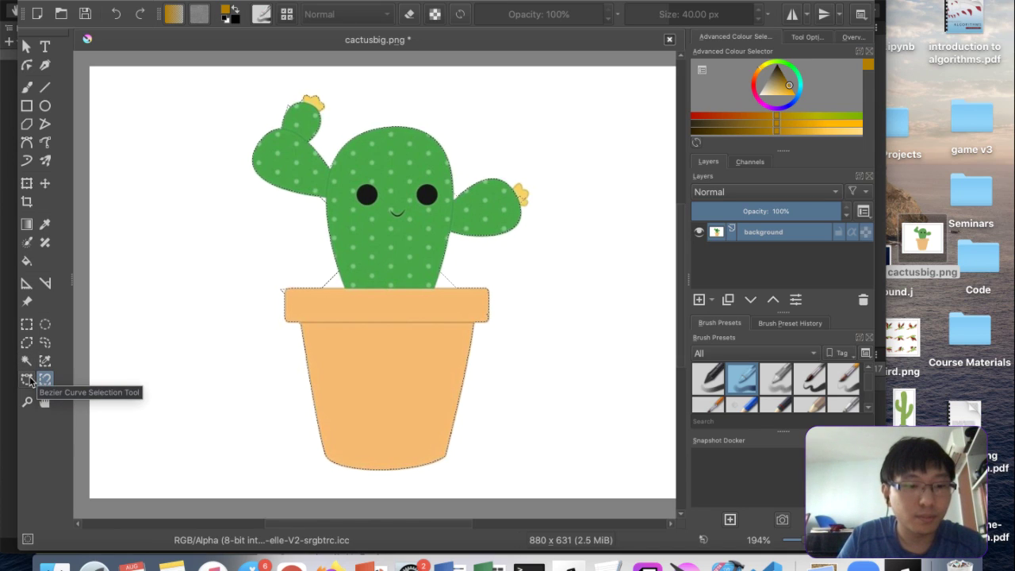
Select the white background around the potted cactus by its colour and clear it to transparency
left_click(46, 360)
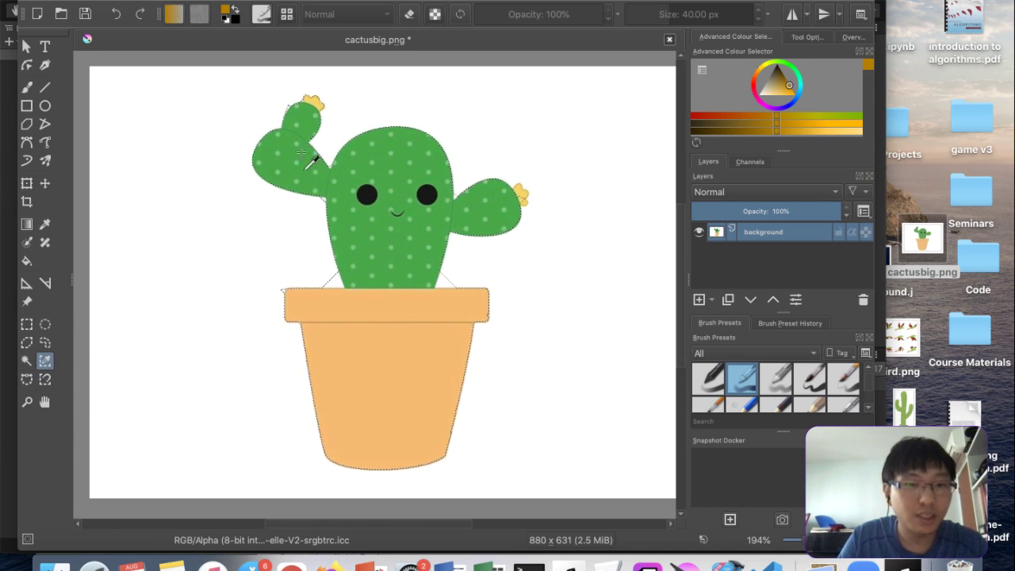
left_click_drag(315, 97, 446, 153)
key("ctrl+z")
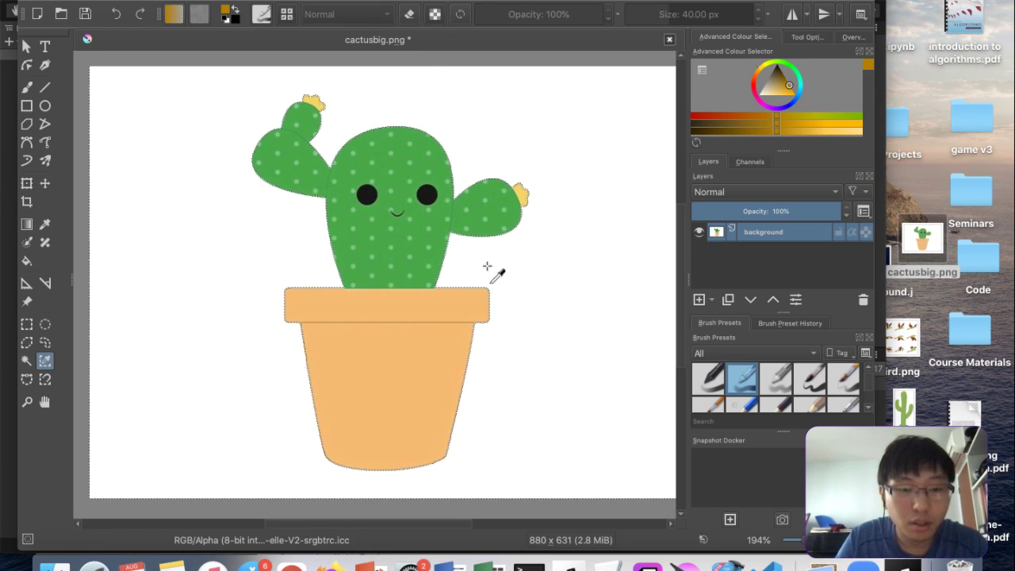
key("Delete")
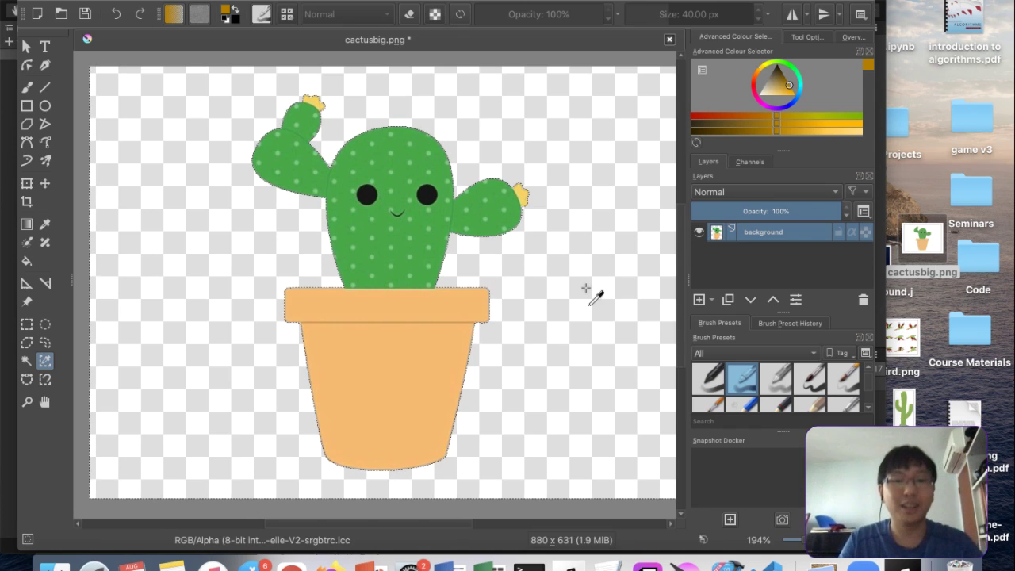
Save the edited potted cactus as cactusbig.png in PNG format, keeping the alpha channel for transparency
key("ctrl+s")
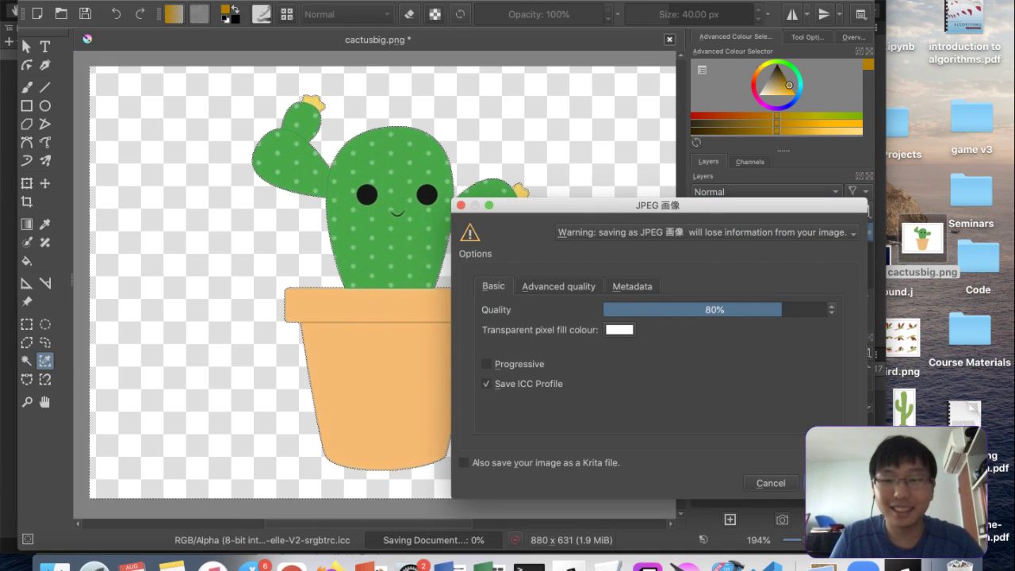
left_click(768, 483)
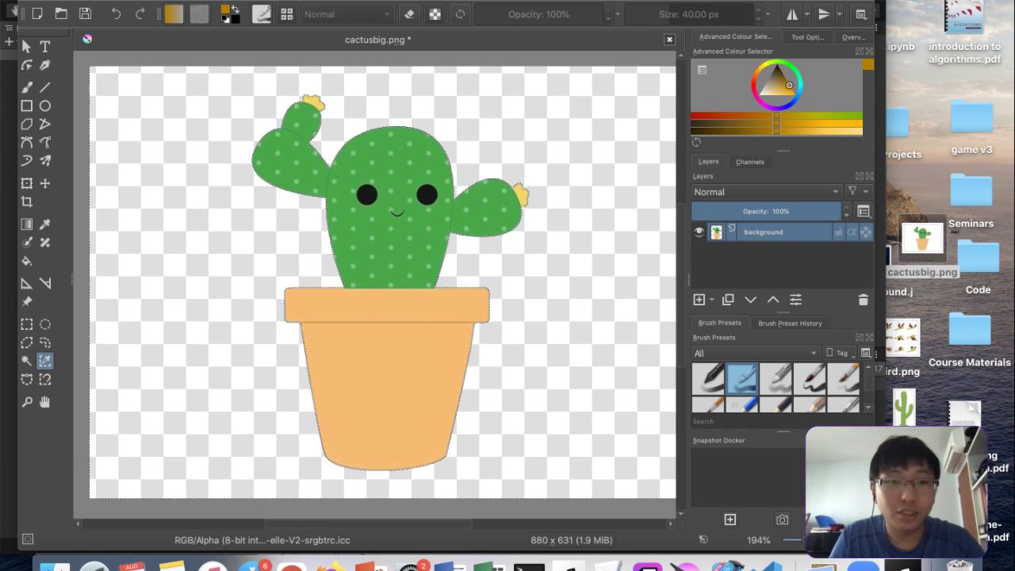
left_click(44, 0)
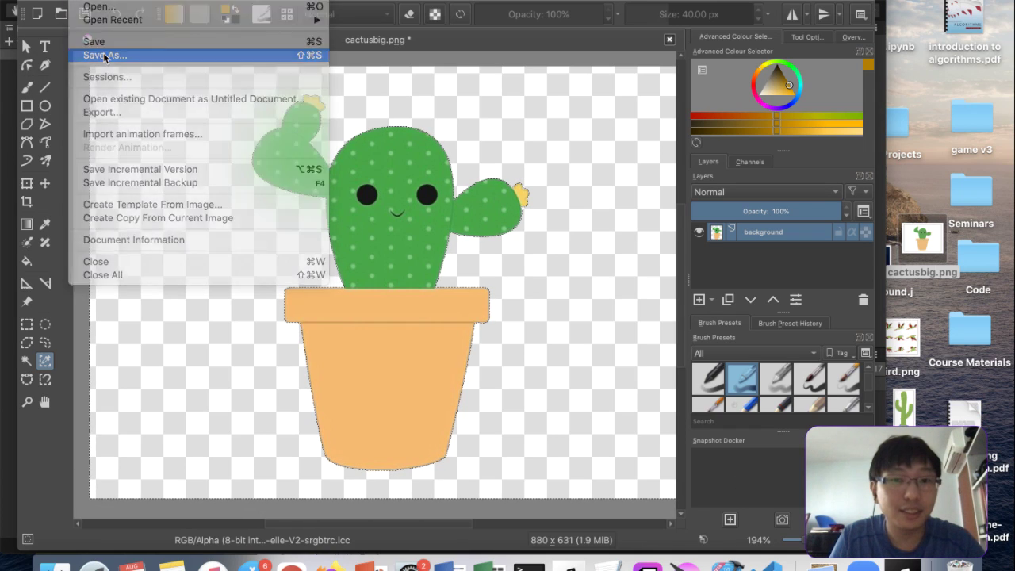
left_click(104, 56)
left_click(566, 323)
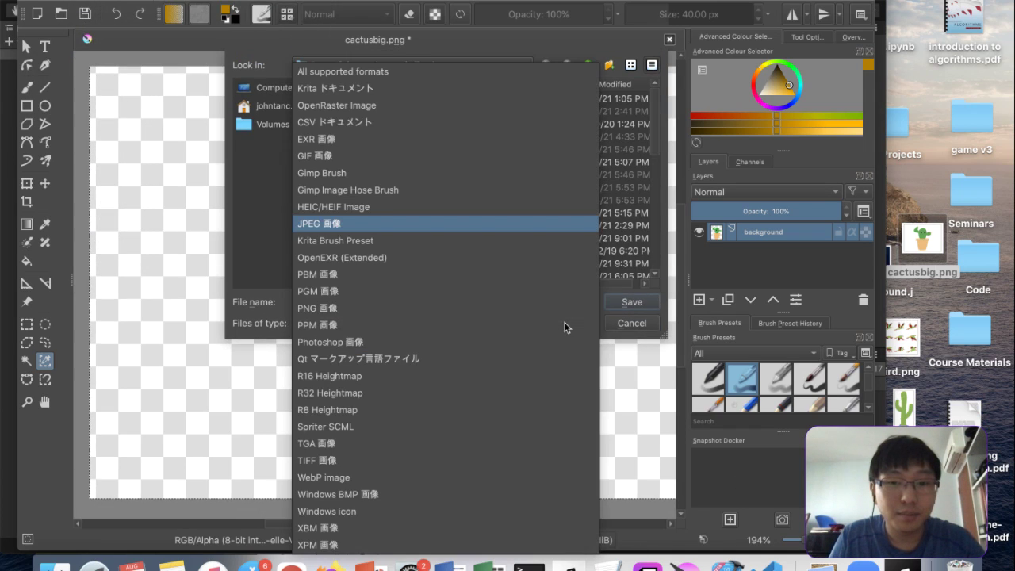
left_click(535, 313)
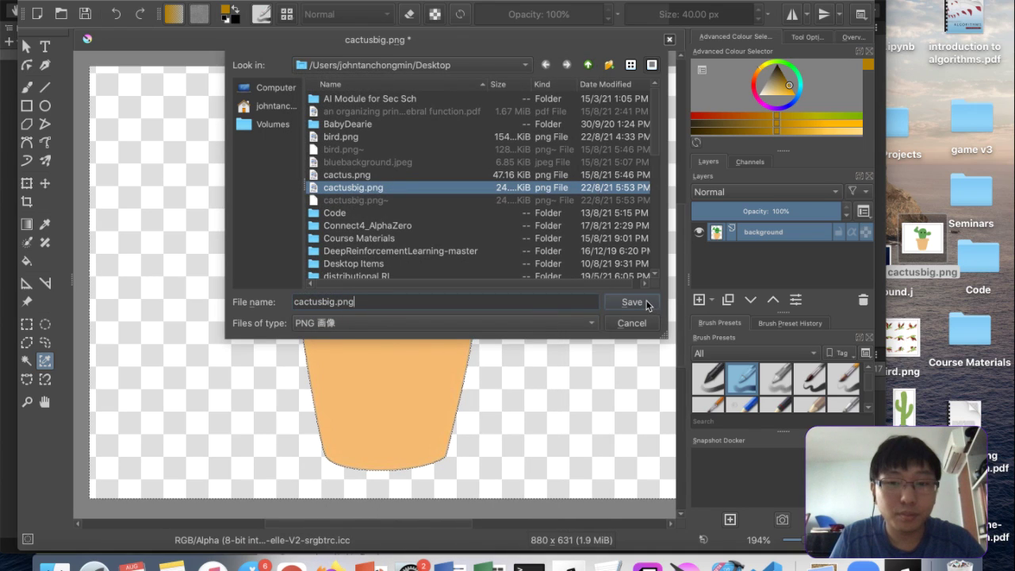
left_click(645, 299)
left_click(501, 200)
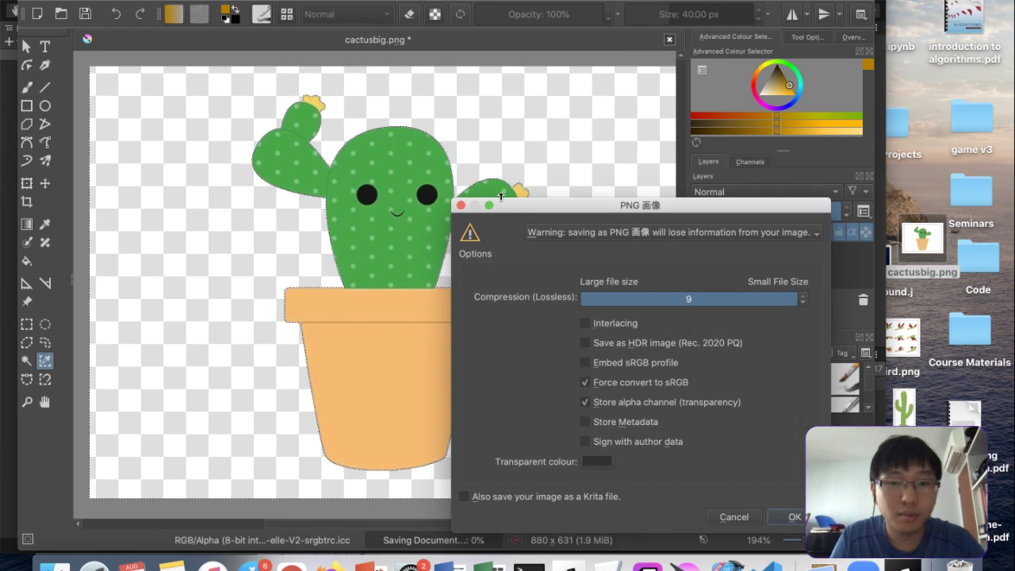
left_click(794, 517)
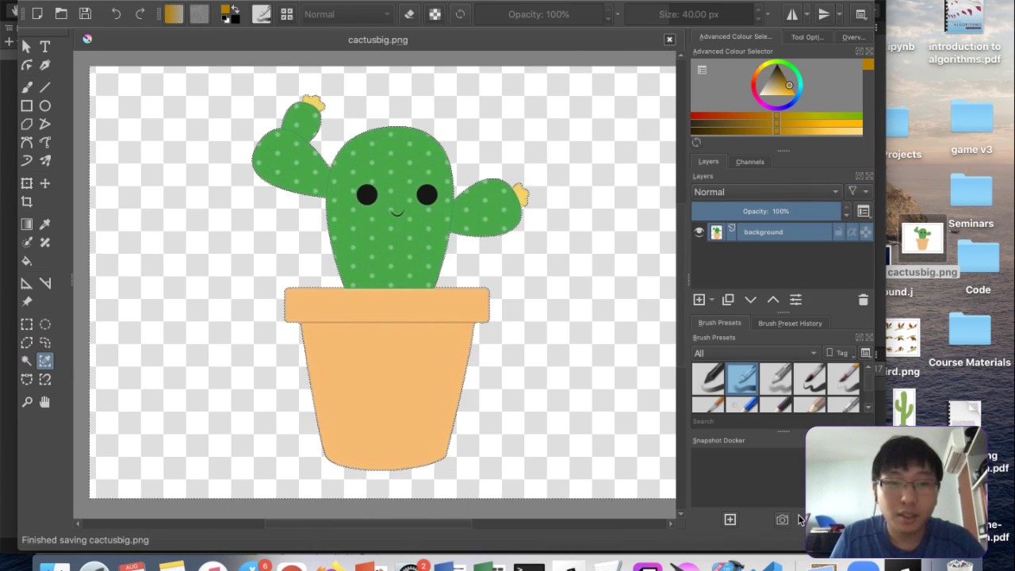
Switch to Unity and import cactusbig.png from the desktop into the project's Prefabs folder
left_click(32, 2)
key("F11")
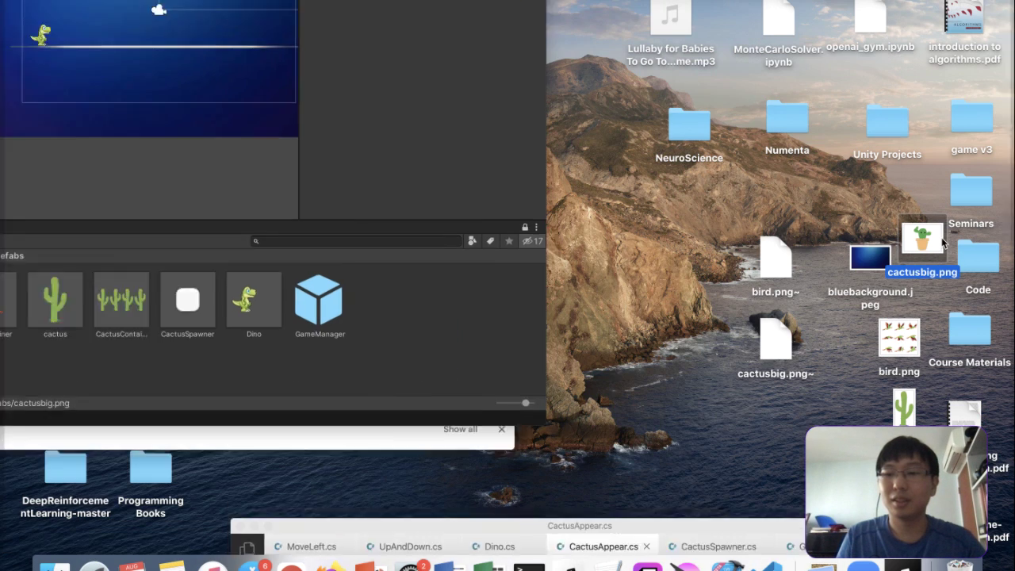
key("F11")
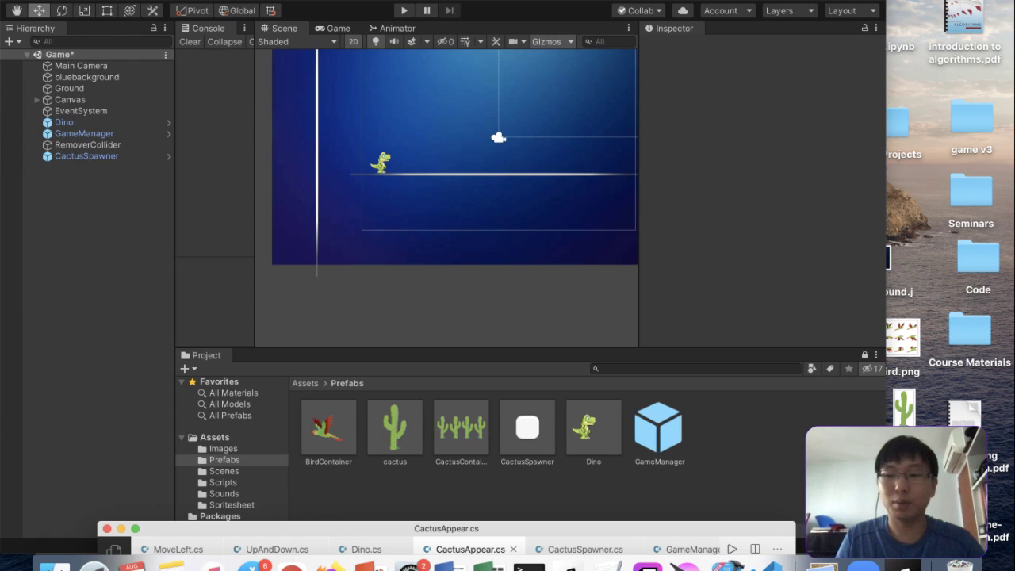
left_click_drag(817, 444, 755, 439)
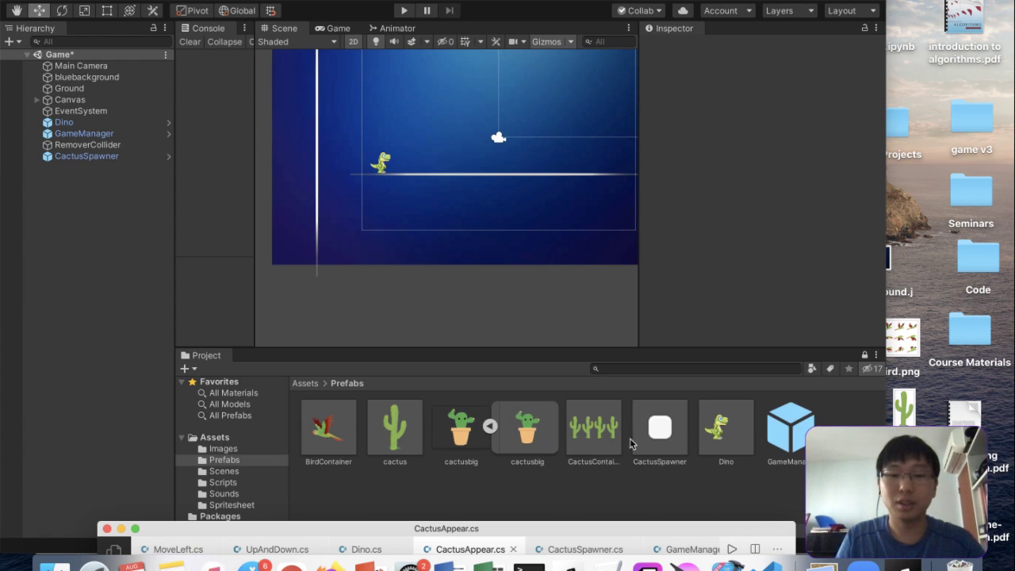
Preview the imported cactusbig image and add the sprite to the Game scene as an object
double_click(526, 432)
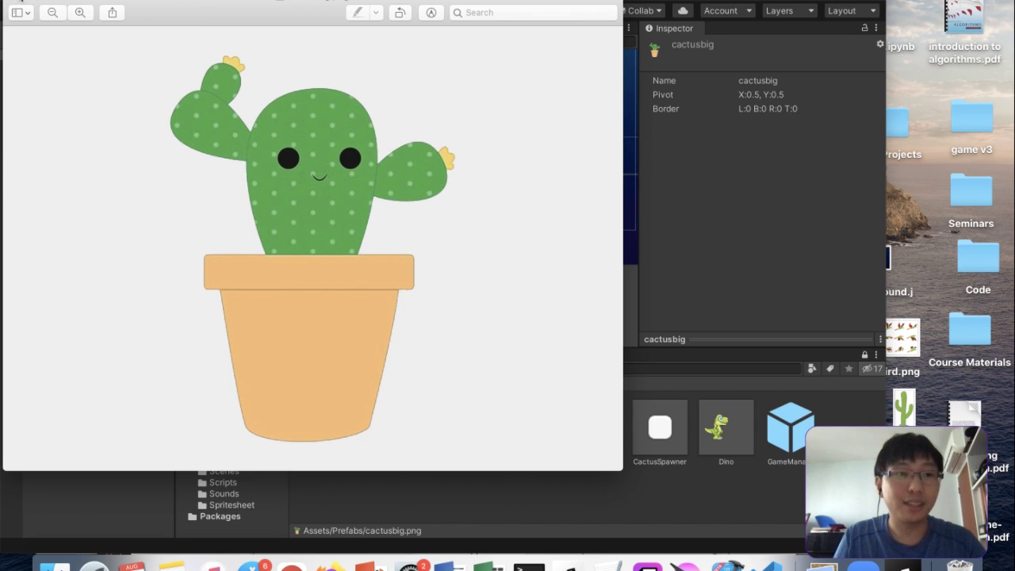
key("super+w")
left_click_drag(522, 435, 100, 210)
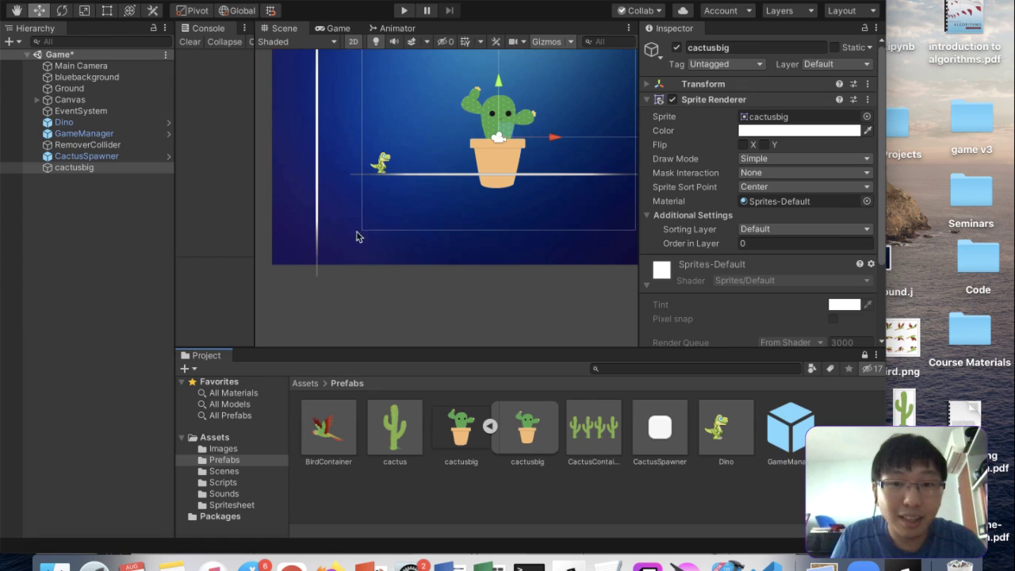
scroll(482, 205, "down", 3)
Set the cactusbig texture's Pixels Per Unit to 200 and apply the import settings
left_click(111, 169)
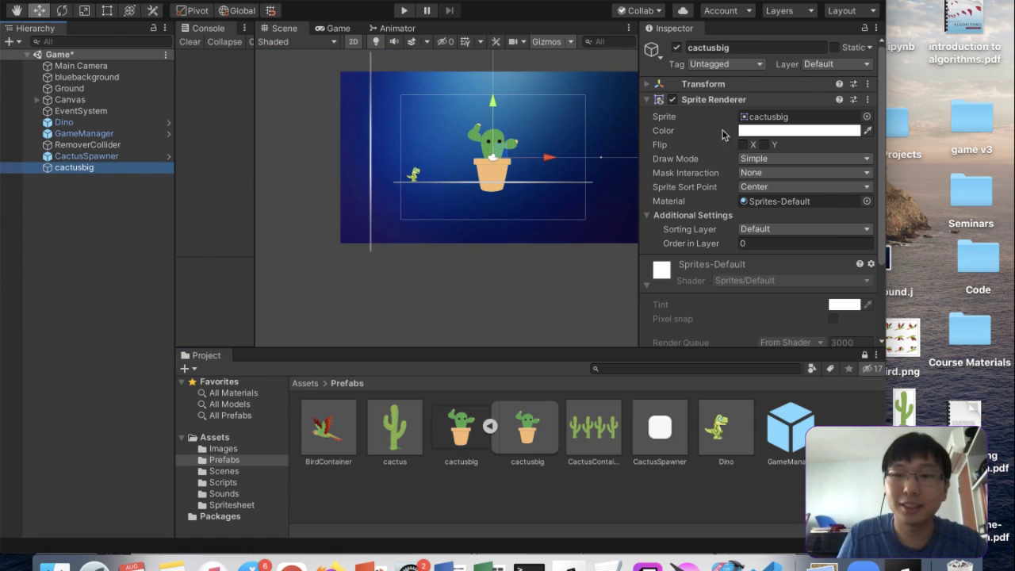
left_click(753, 84)
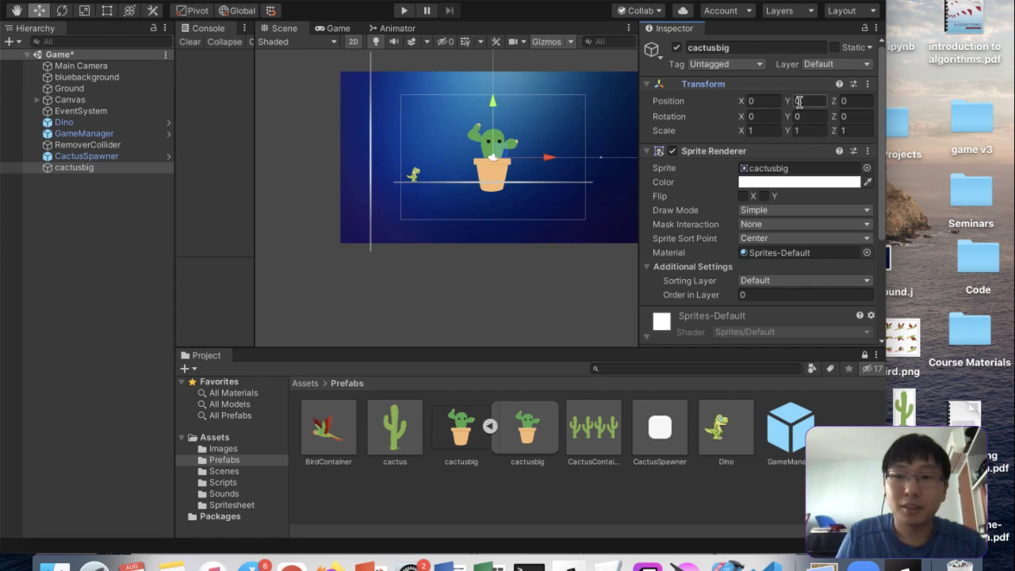
left_click(466, 437)
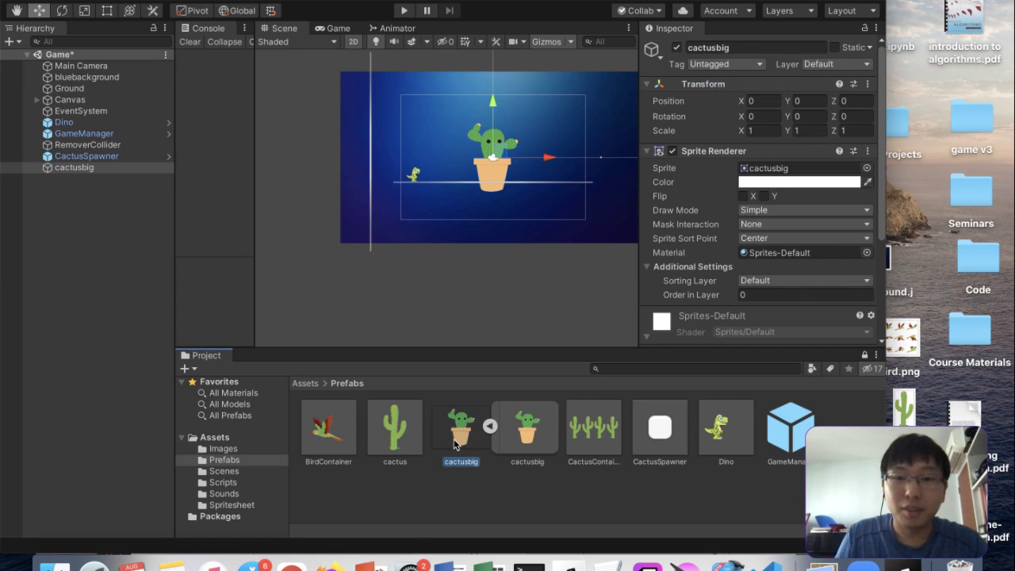
left_click(755, 135)
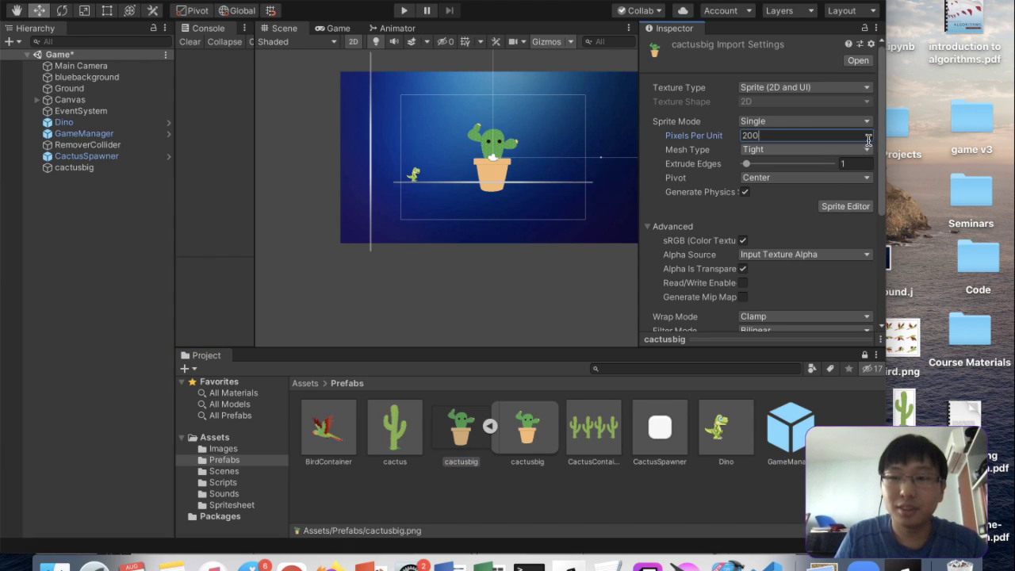
scroll(847, 191, "down", 5)
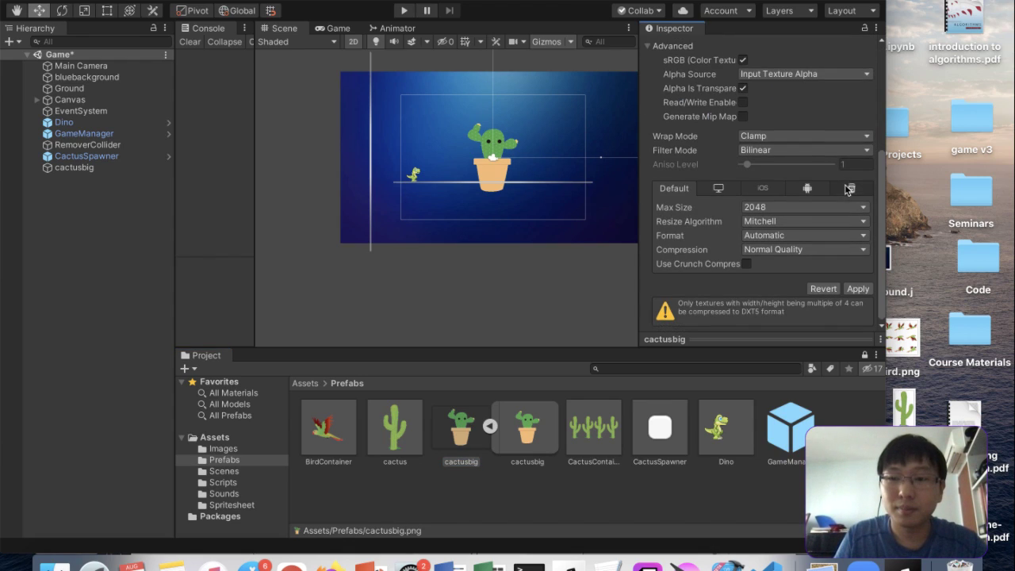
left_click(855, 289)
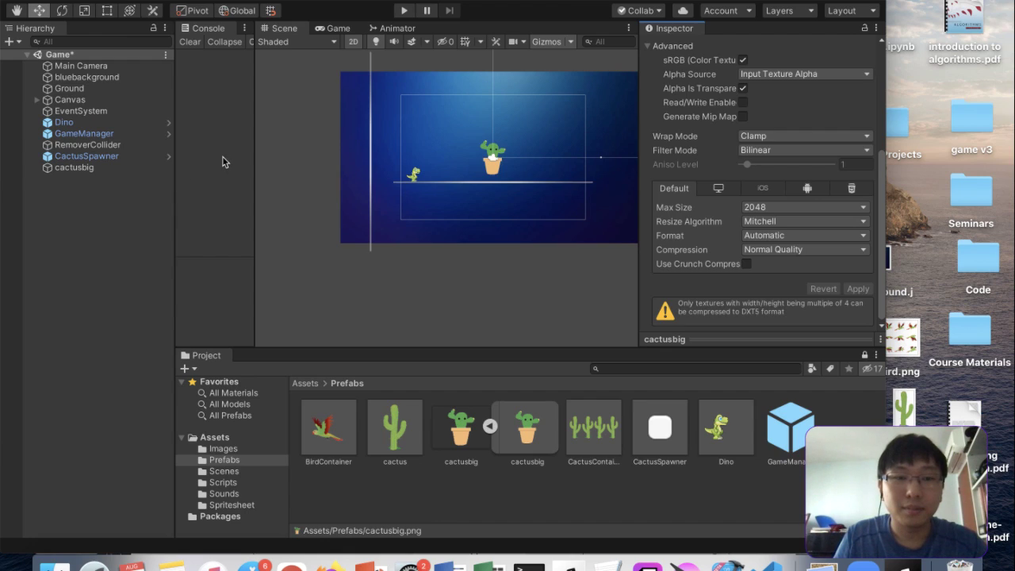
Try Y positions of -1.36 and -0.36 for the cactusbig object relative to the ground line
left_click(90, 169)
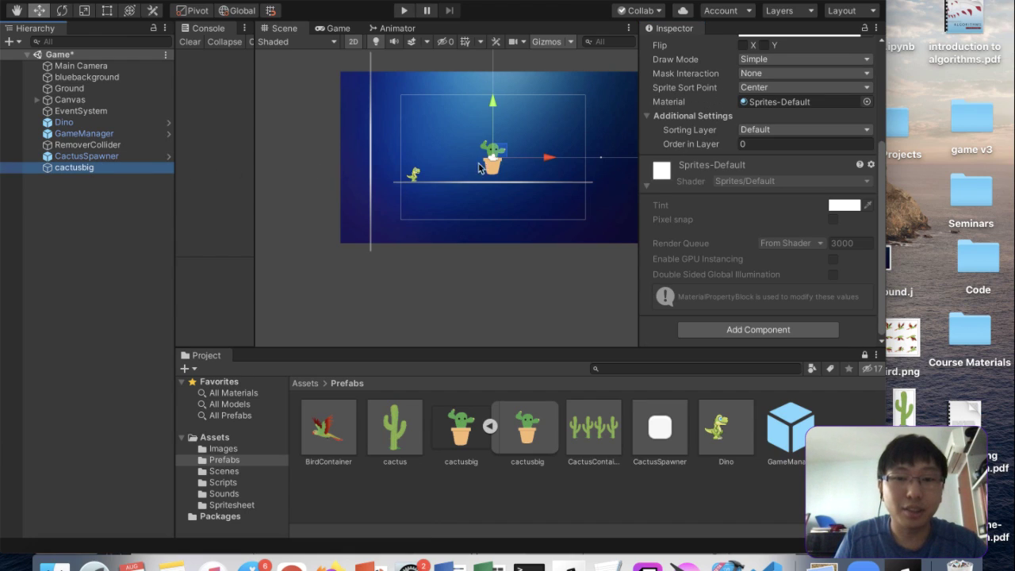
scroll(784, 112, "up", 4)
left_click(802, 101)
type("-1.36")
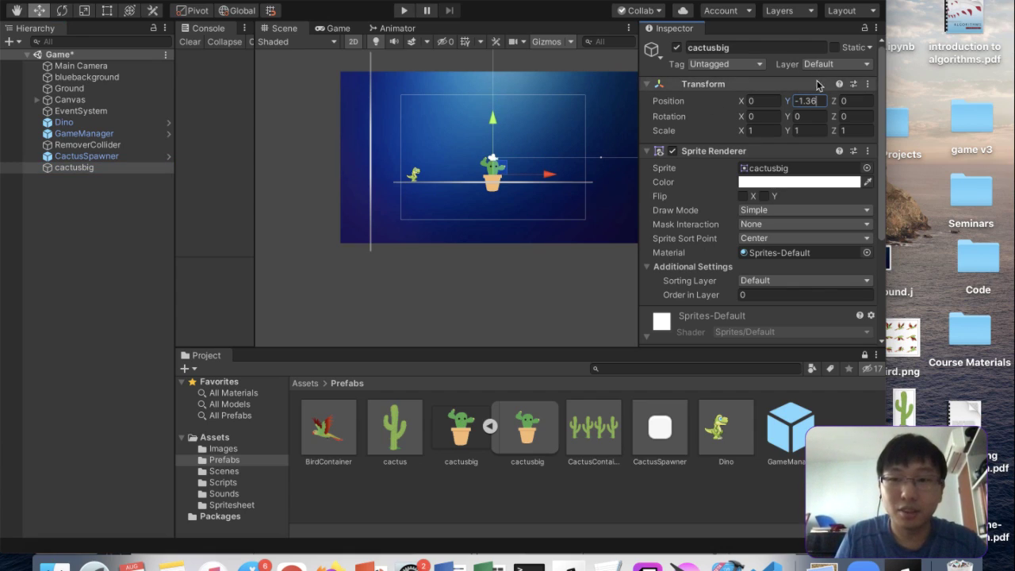
key("Return")
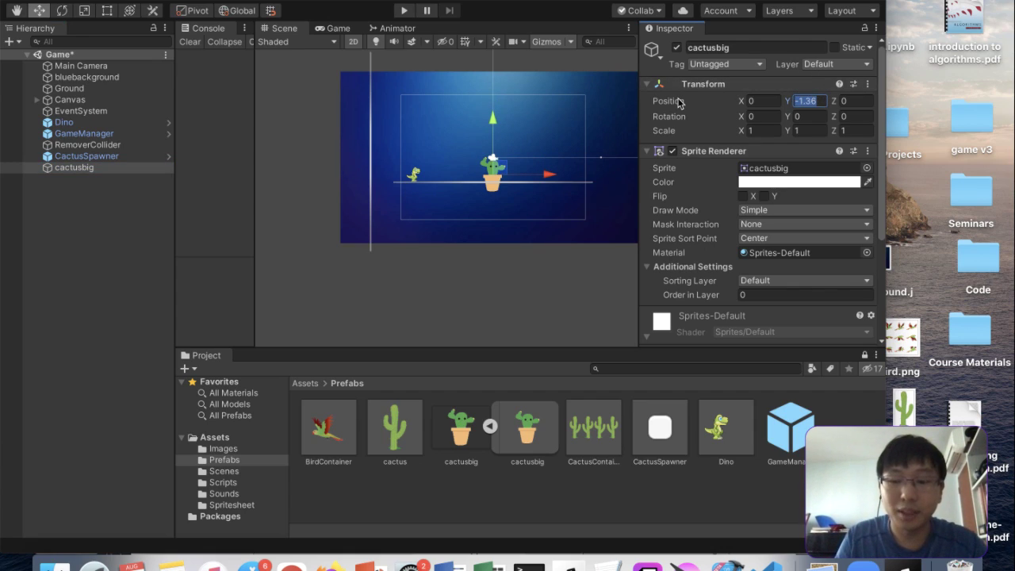
type("0")
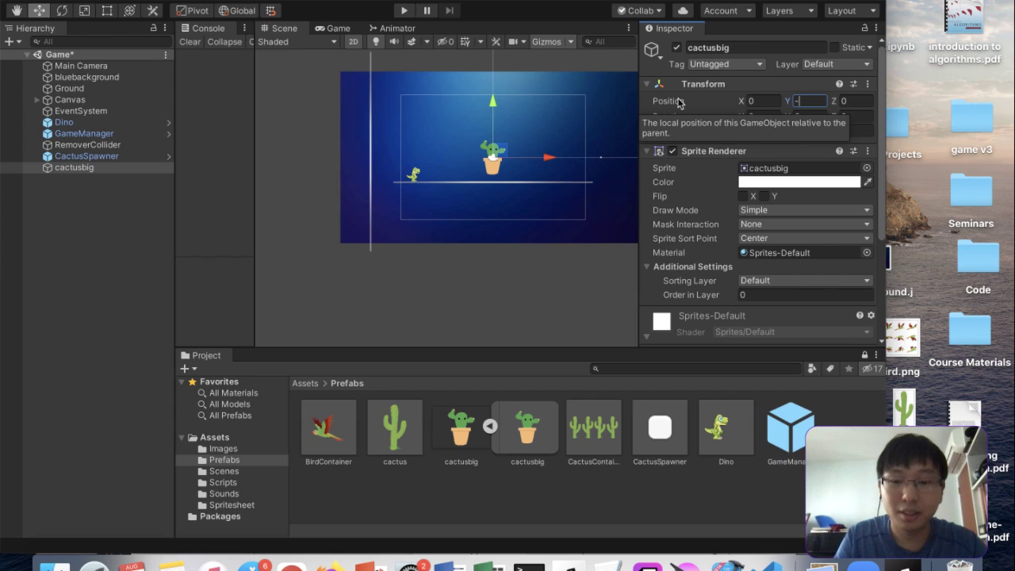
type(".36")
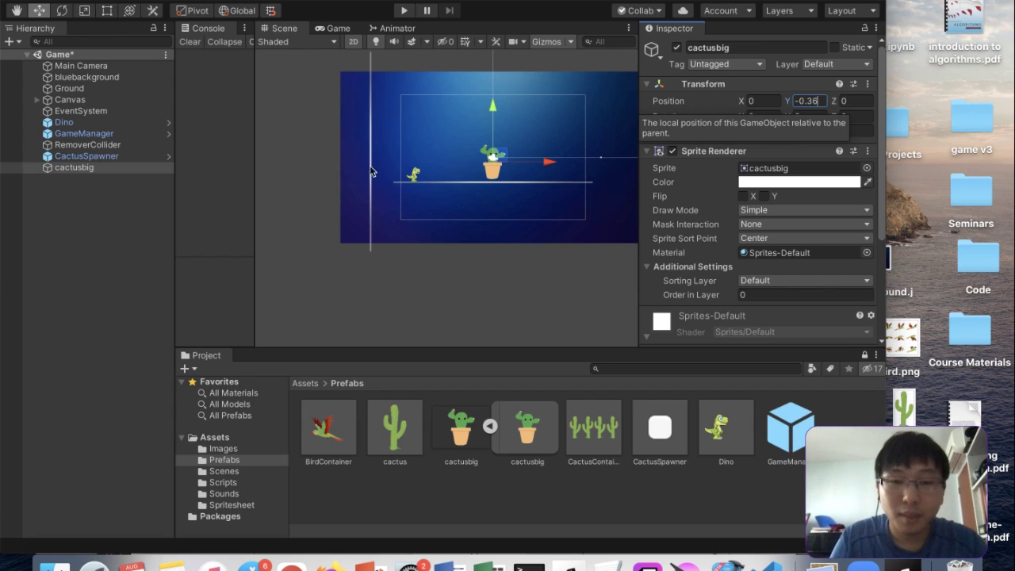
scroll(502, 169, "up", 6)
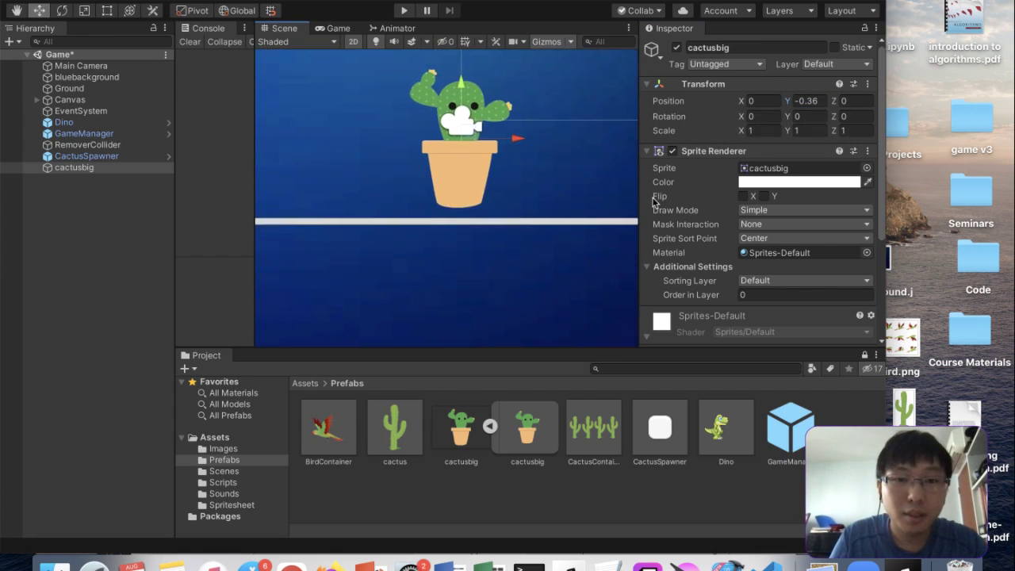
scroll(535, 228, "down", 4)
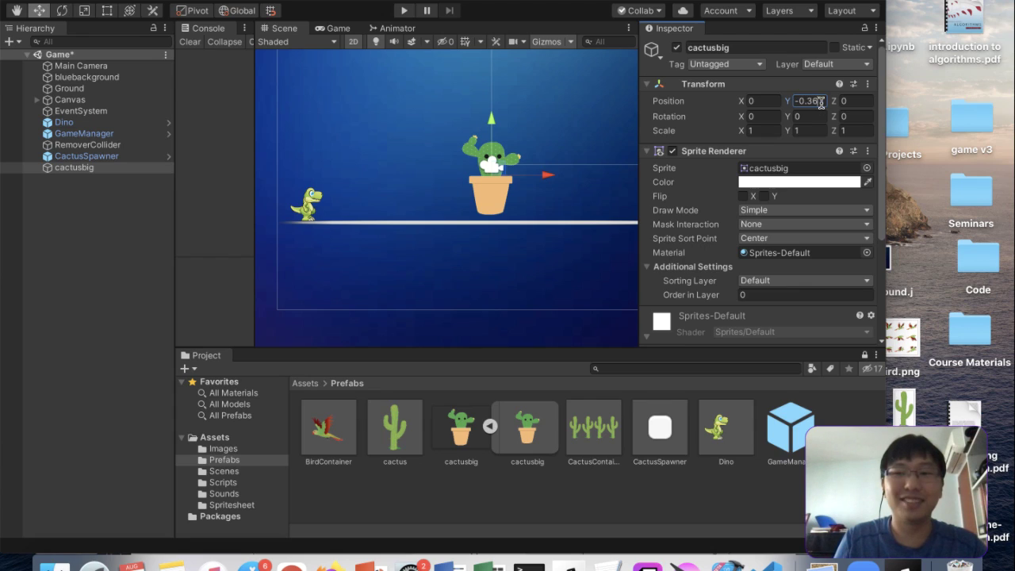
Fine-tune the cactusbig object's Y position through -0.5 and -0.6, settling on -0.55
key("BackSpace")
key("BackSpace")
type("5")
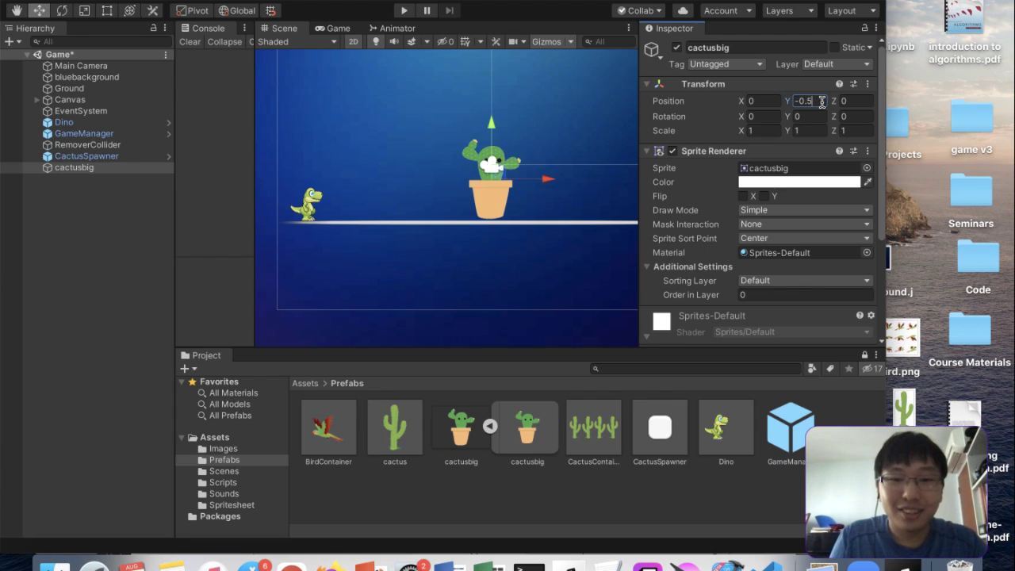
type("6")
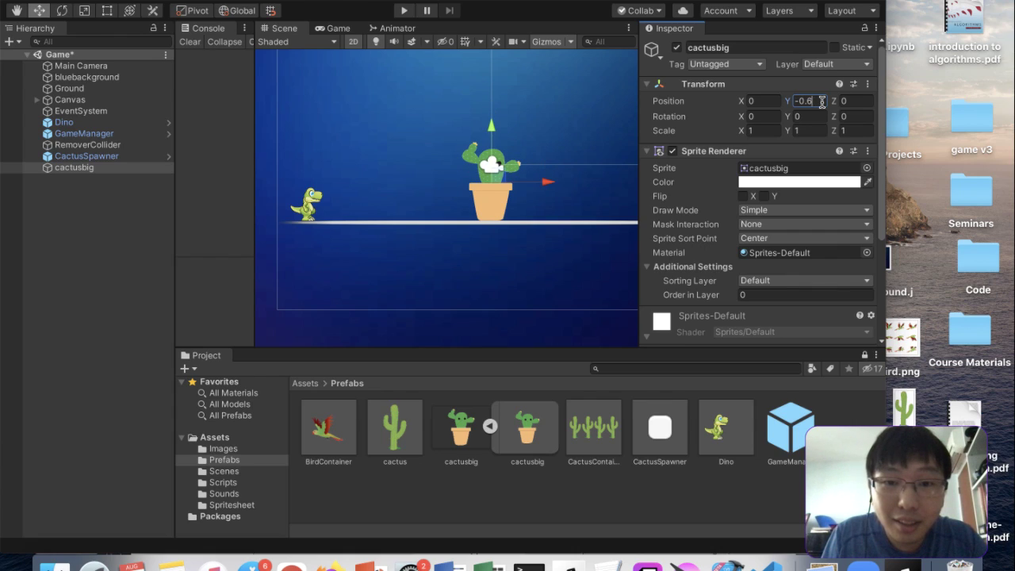
key("BackSpace")
type("55")
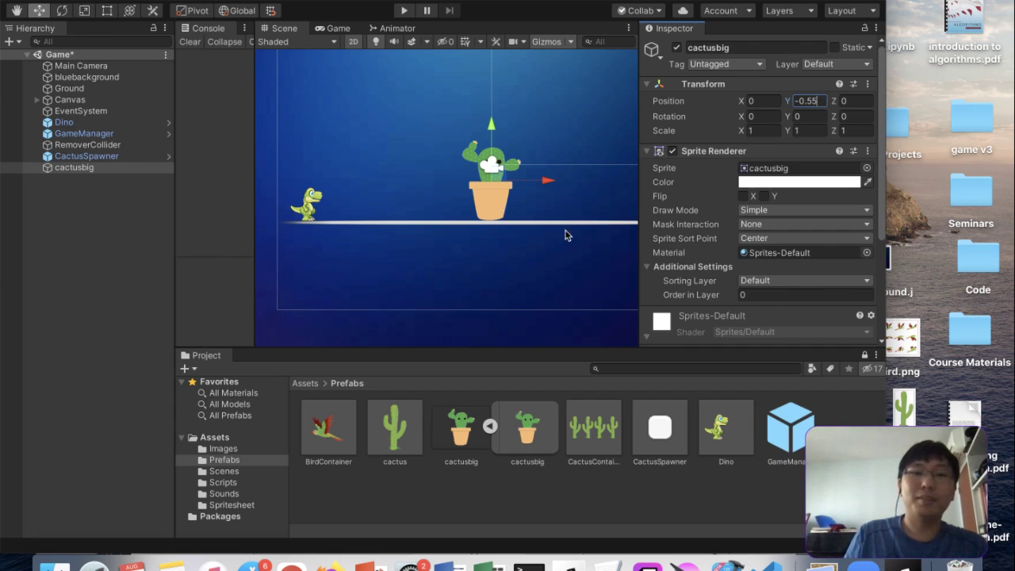
Compare the cactus prefab's Sprite Renderer, Rigidbody 2D, Box Collider 2D and script components with those of the cactusbig object
left_click(106, 170)
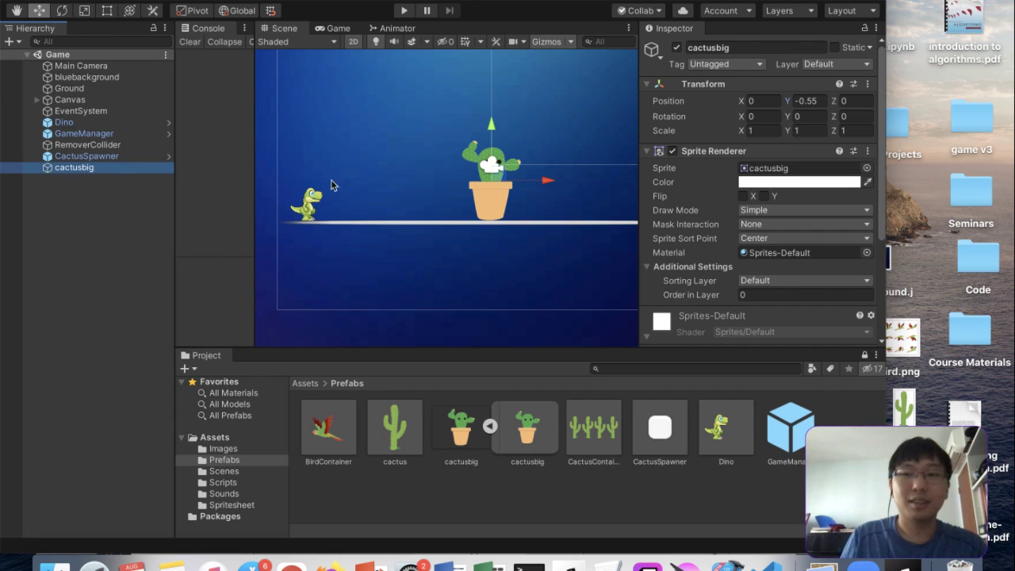
scroll(783, 258, "down", 5)
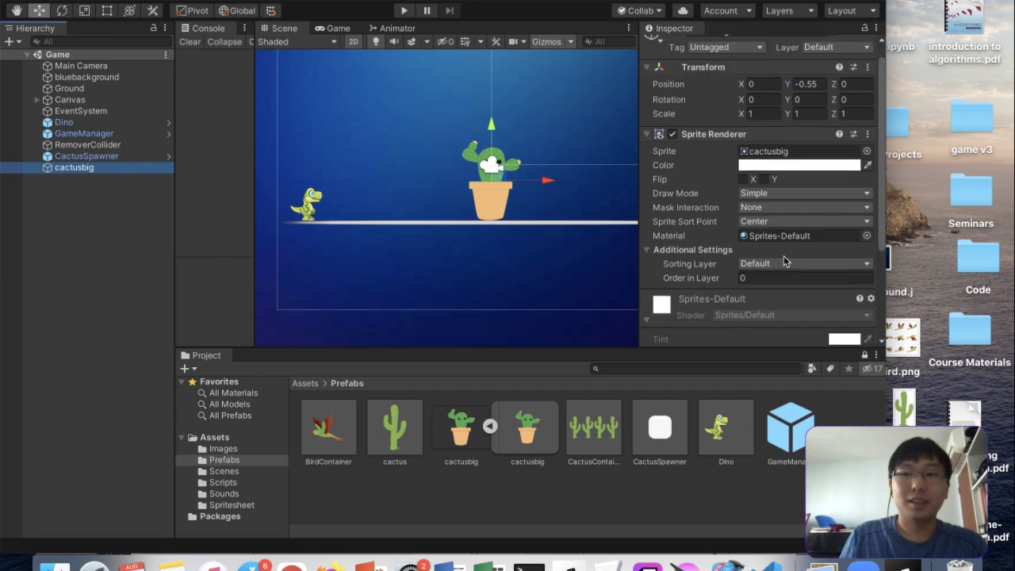
left_click(394, 433)
scroll(788, 309, "down", 15)
scroll(793, 120, "up", 5)
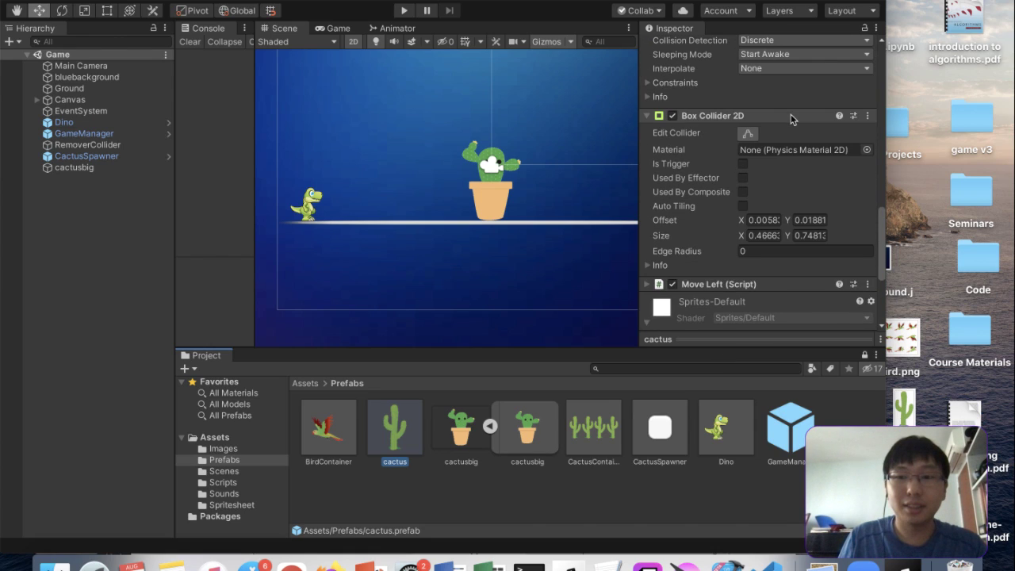
scroll(794, 173, "up", 8)
scroll(795, 174, "down", 6)
scroll(794, 174, "down", 6)
scroll(762, 173, "up", 5)
scroll(763, 173, "up", 10)
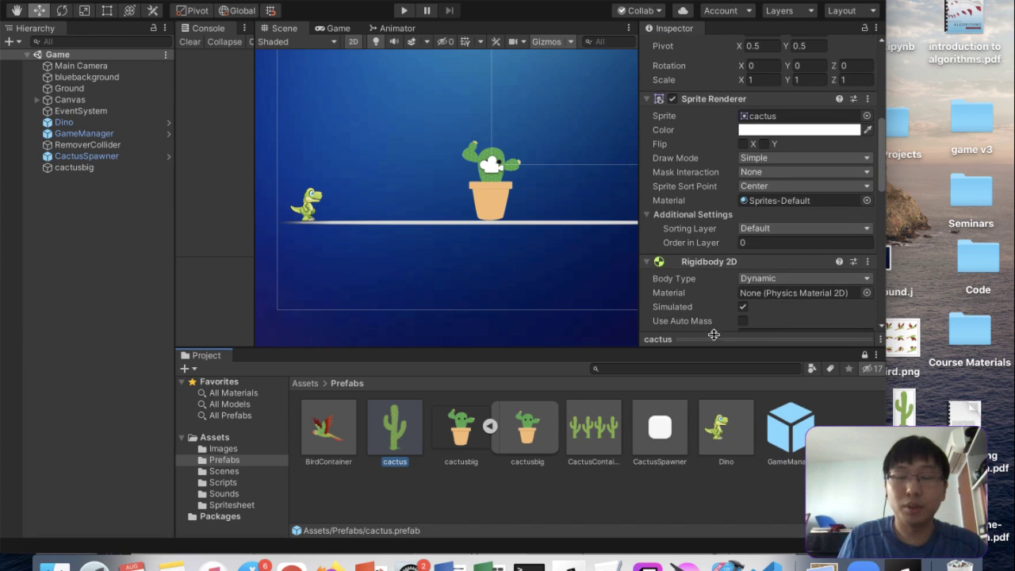
scroll(720, 302, "down", 6)
scroll(720, 301, "down", 8)
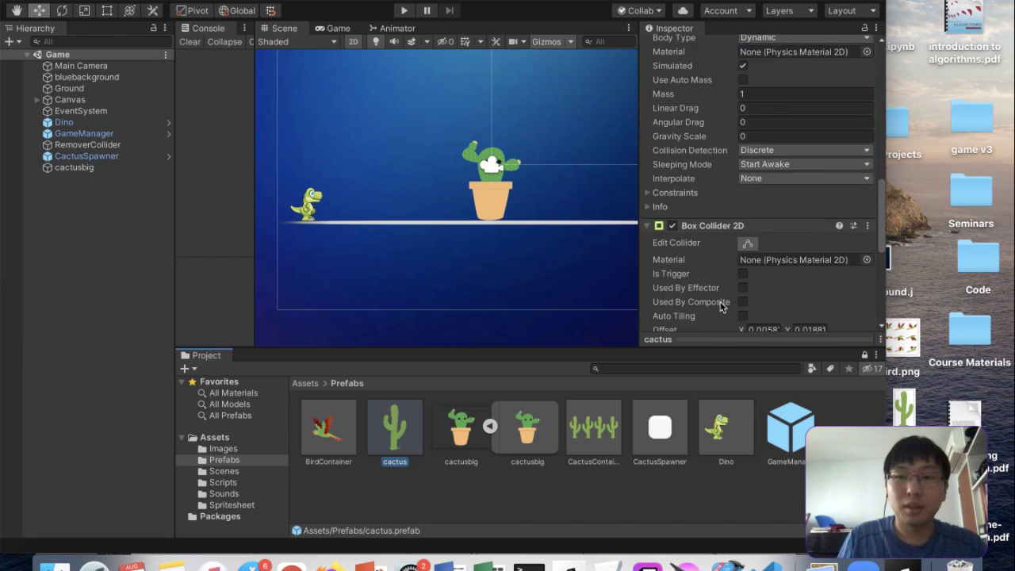
scroll(720, 302, "up", 8)
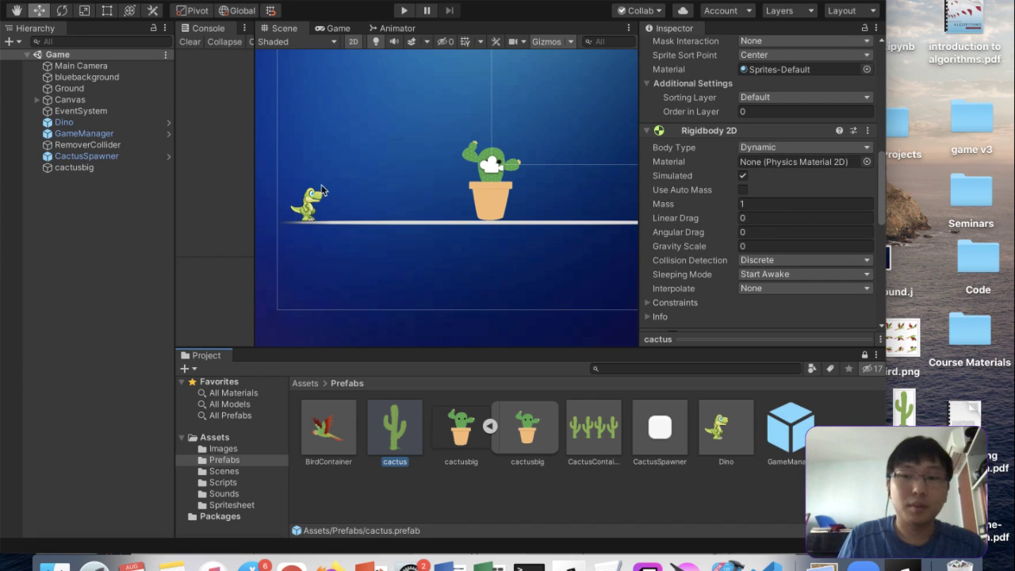
left_click(76, 167)
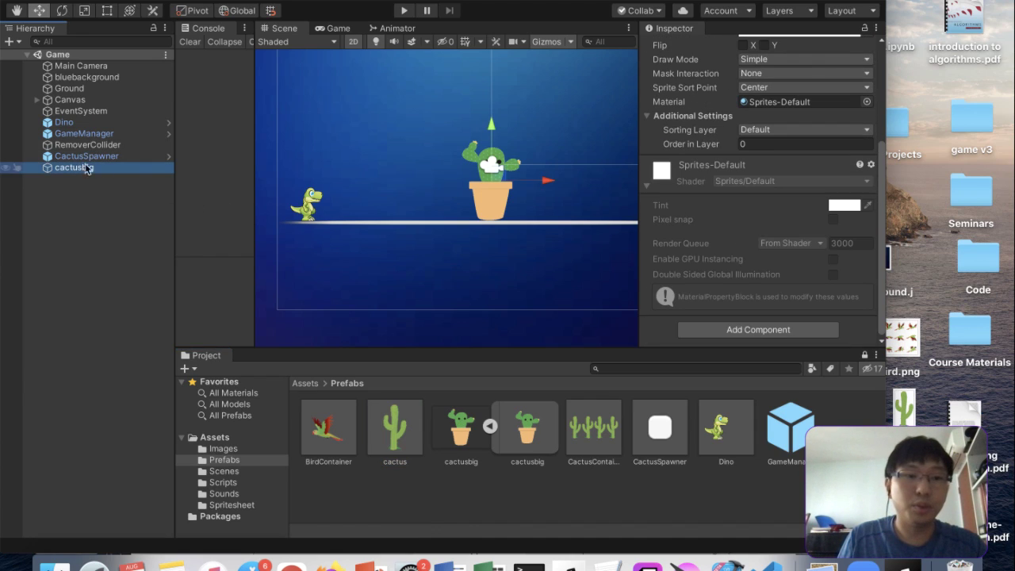
Add a Rigidbody 2D component to the cactusbig object and set its Gravity Scale to 0
left_click(757, 329)
type("rigid")
left_click(717, 387)
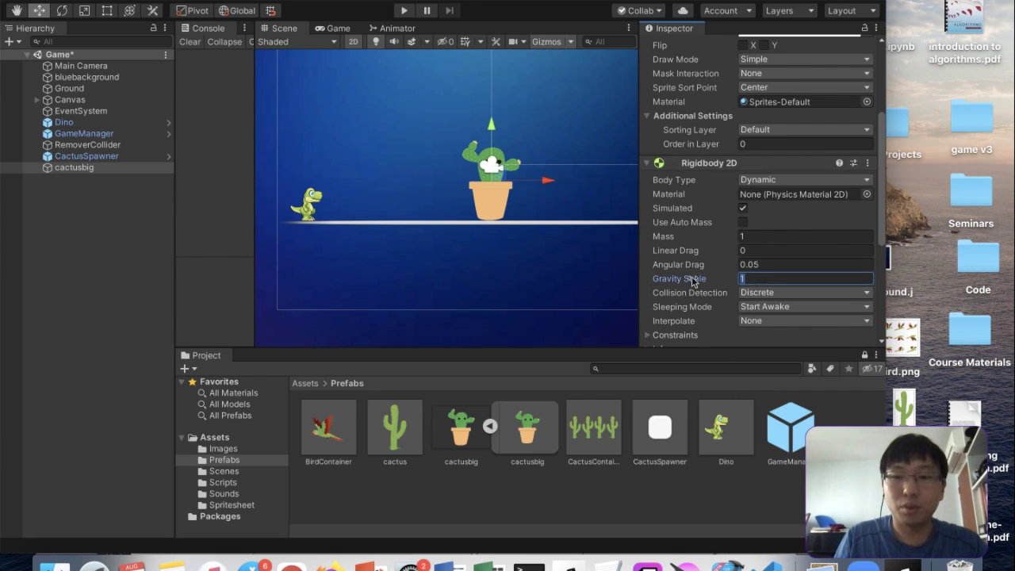
type("0")
Try an Edge Collider 2D component on the cactusbig object and remove it again
scroll(691, 281, "down", 5)
left_click(737, 330)
type("box")
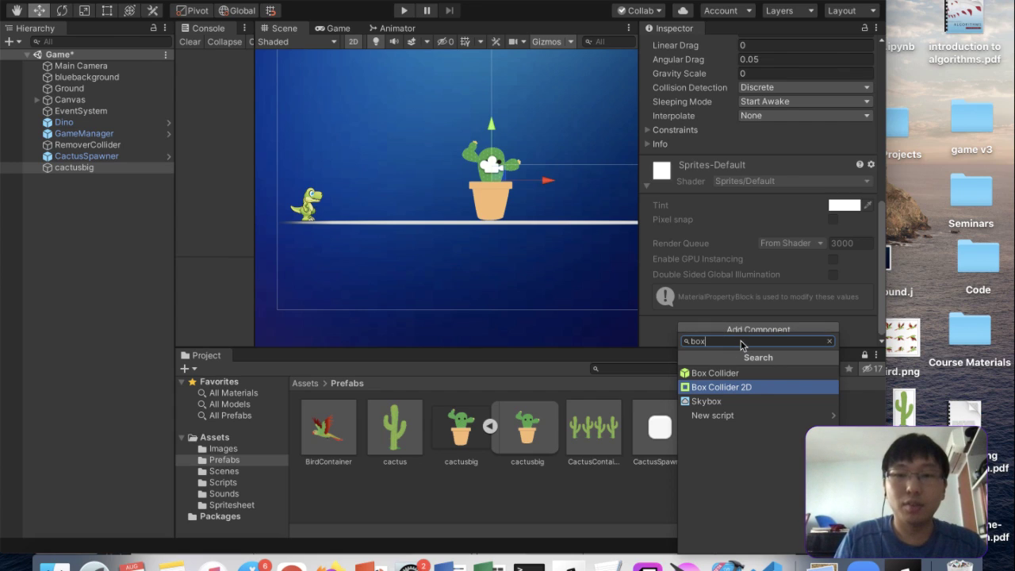
key("BackSpace")
key("BackSpace")
key("BackSpace")
type("collider")
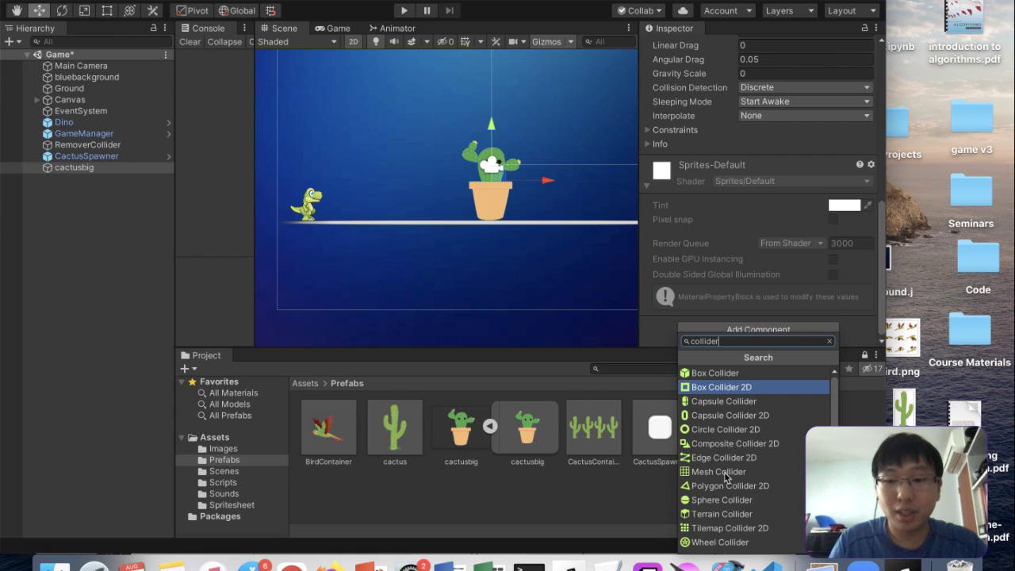
scroll(725, 476, "down", 1)
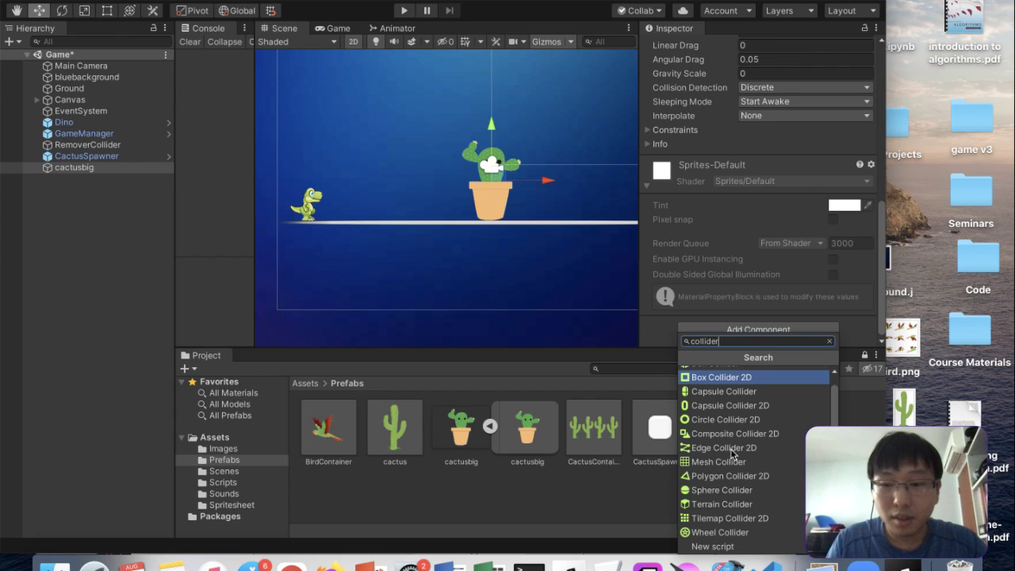
left_click(730, 450)
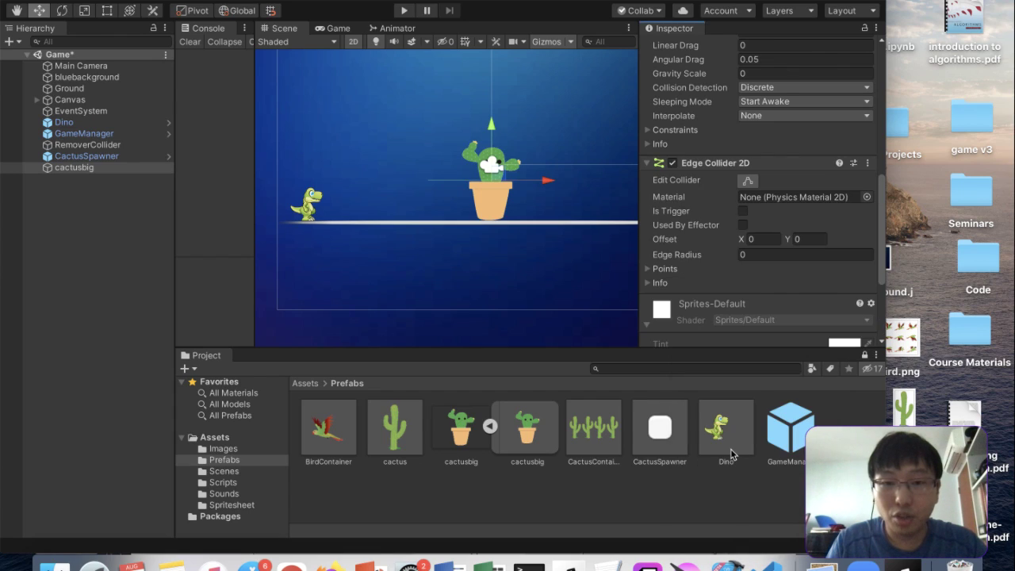
left_click(867, 163)
left_click(912, 219)
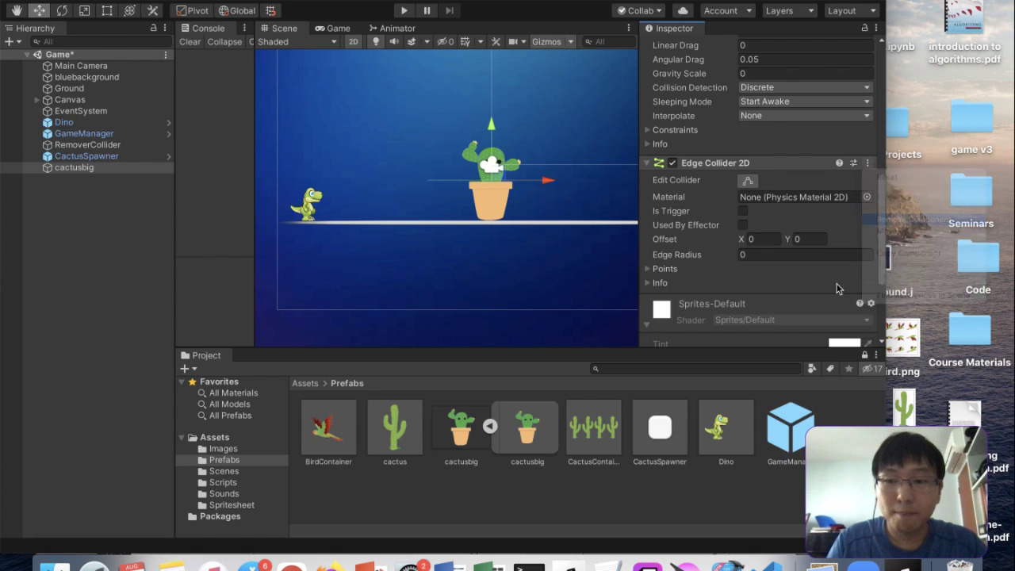
Add a Polygon Collider 2D component to the cactusbig object
scroll(761, 302, "down", 1)
left_click(747, 329)
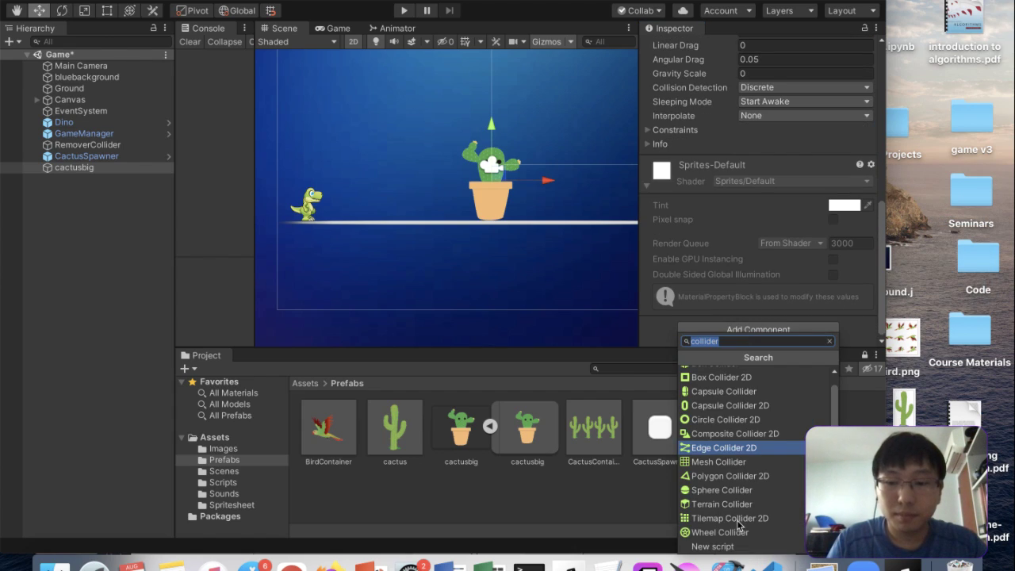
left_click(742, 476)
Examine how closely the polygon collider's outline follows the cactus arms and the pot
scroll(470, 178, "up", 5)
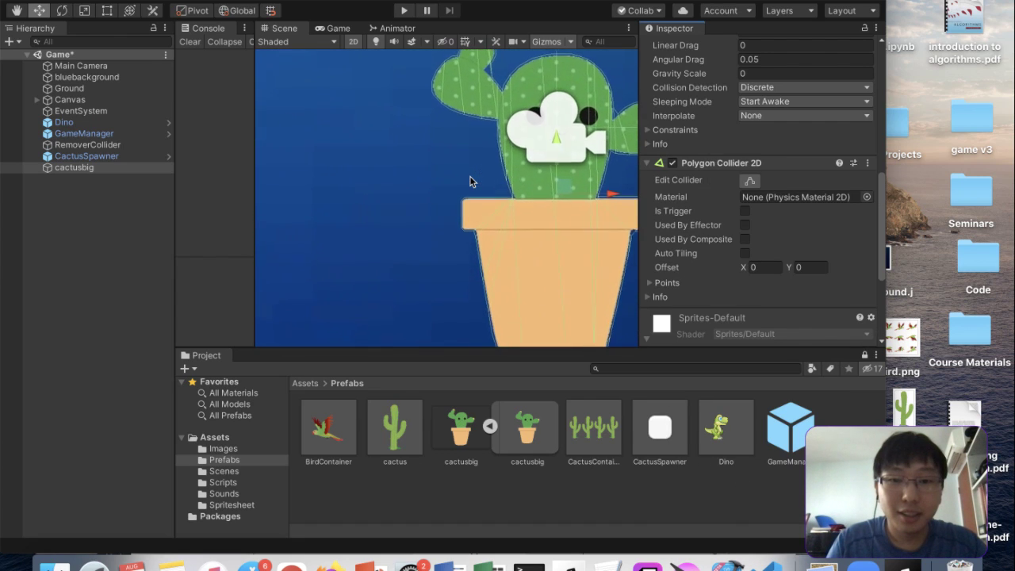
scroll(470, 177, "down", 3)
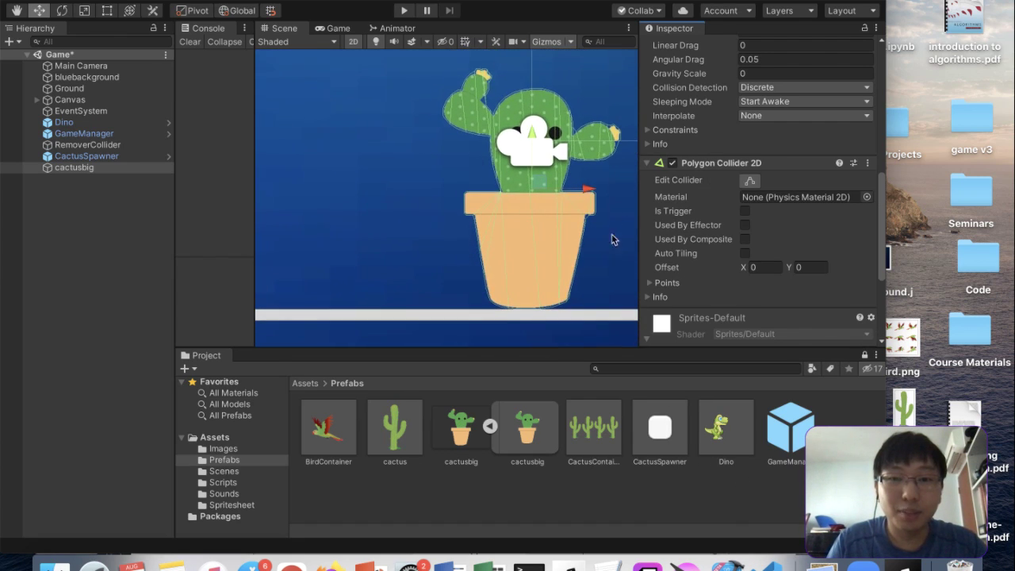
scroll(496, 160, "down", 1)
scroll(496, 160, "down", 1)
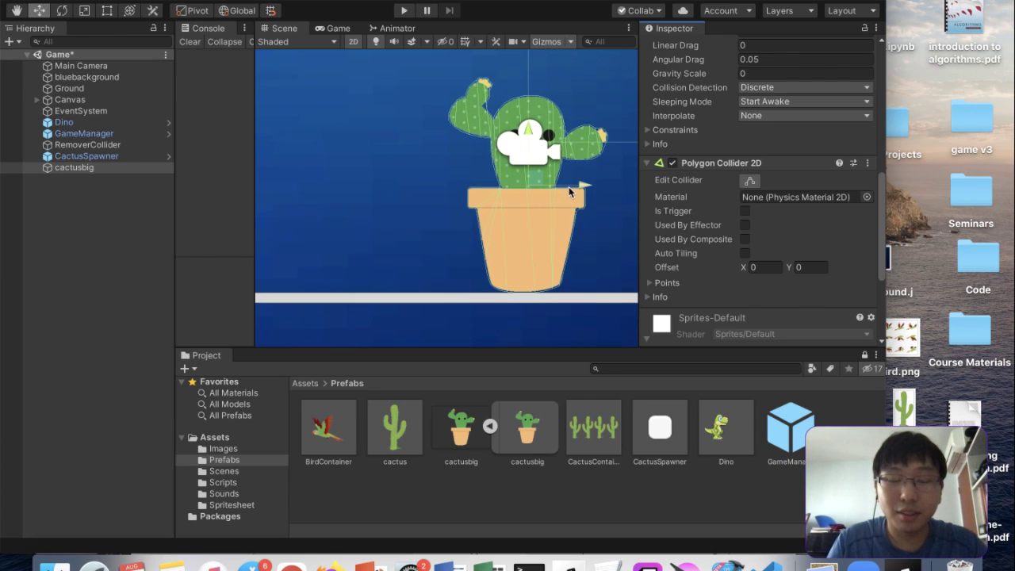
scroll(569, 192, "up", 4)
middle_click_drag(600, 154, 555, 166)
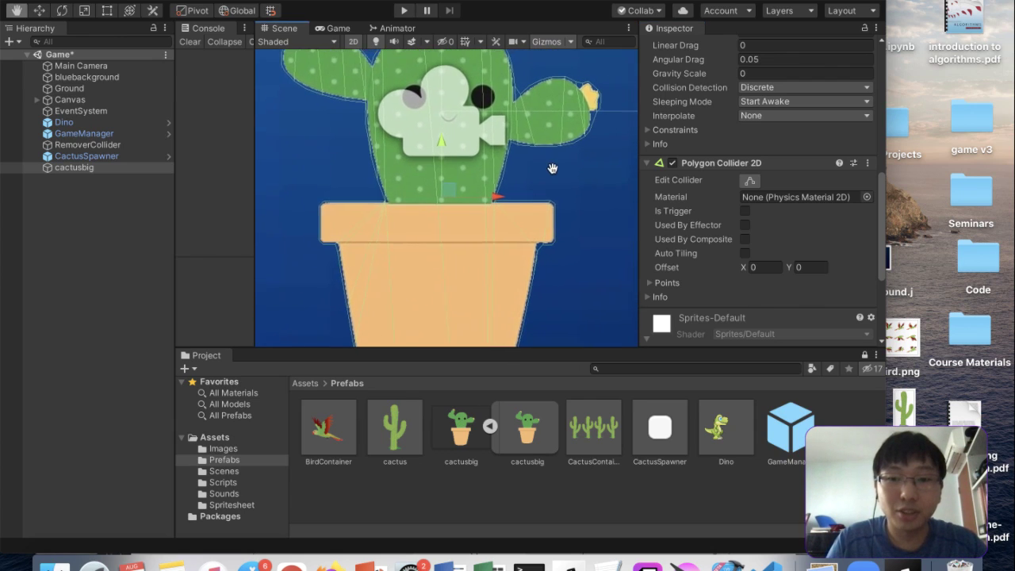
scroll(539, 176, "down", 5)
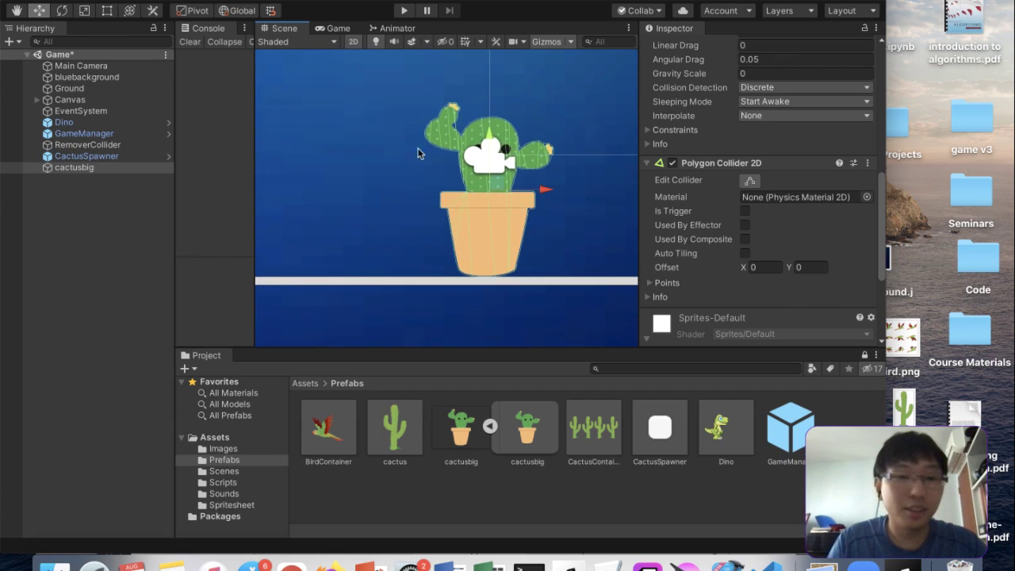
scroll(469, 84, "down", 4)
middle_click_drag(469, 84, 475, 148)
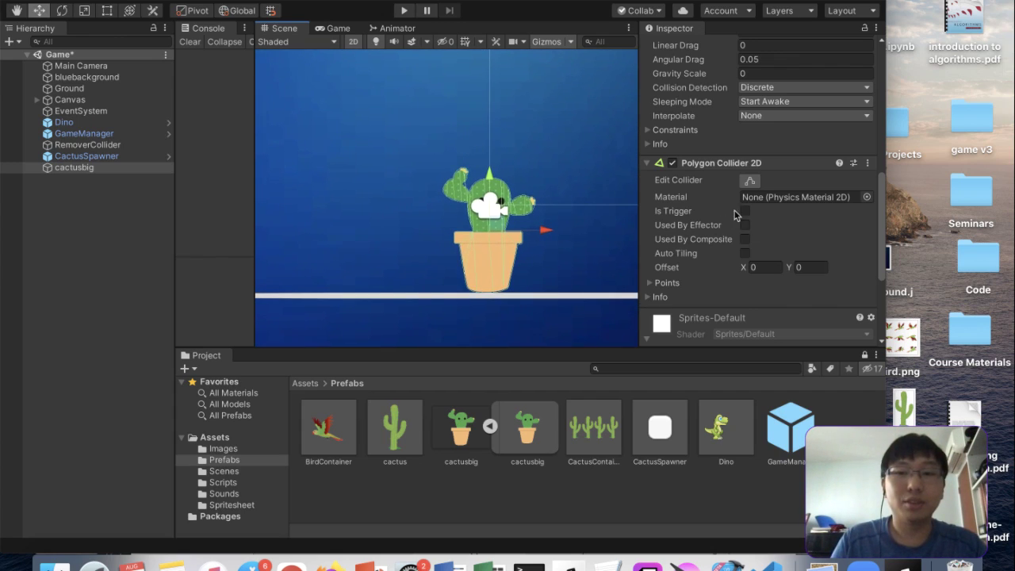
Enable collider editing on the Polygon Collider 2D and inspect its outline points along the pot's edge, leaving them unedited
left_click(750, 185)
left_click(750, 185)
left_click(750, 185)
scroll(550, 264, "up", 2)
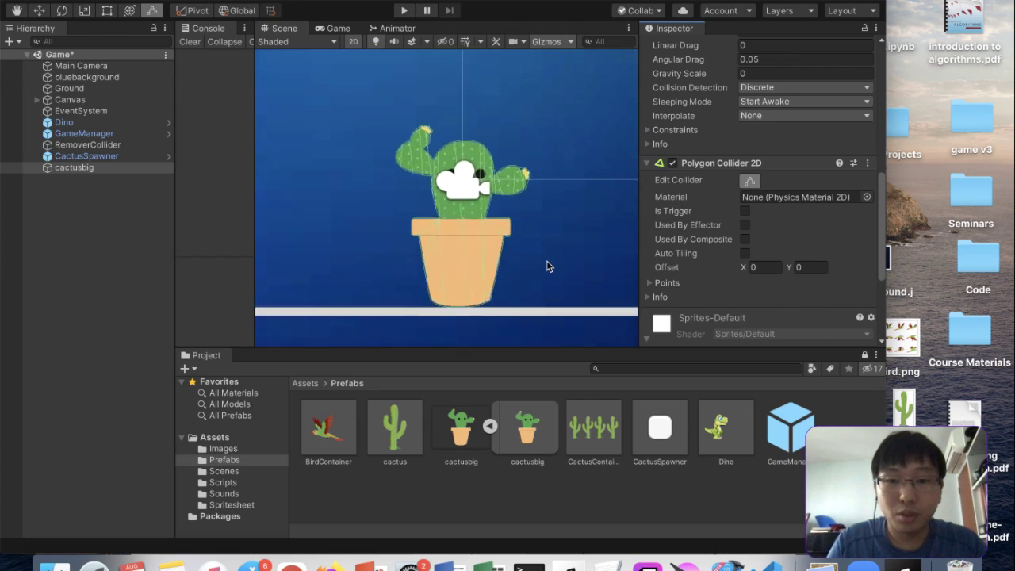
scroll(549, 267, "up", 5)
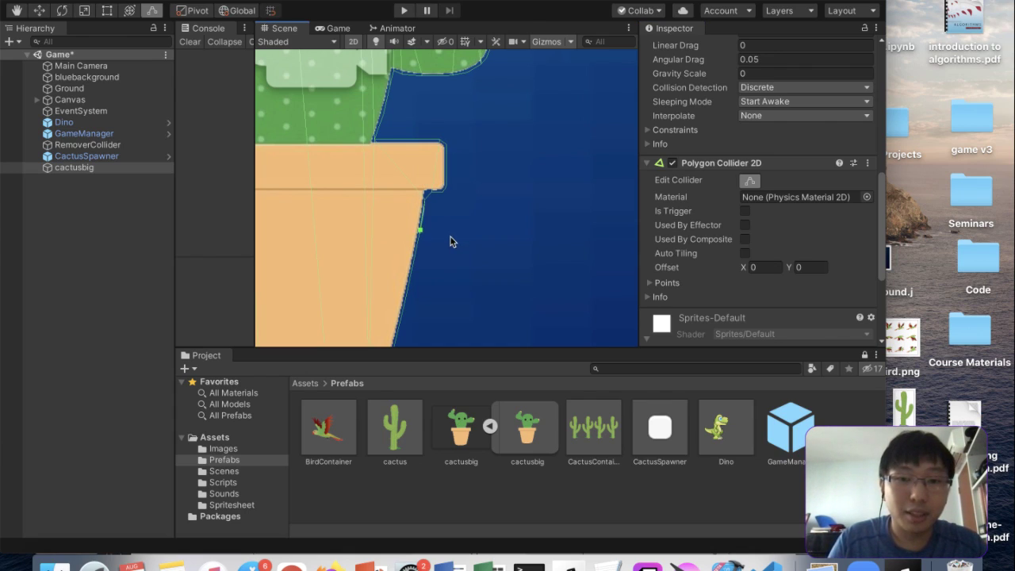
scroll(450, 241, "down", 6)
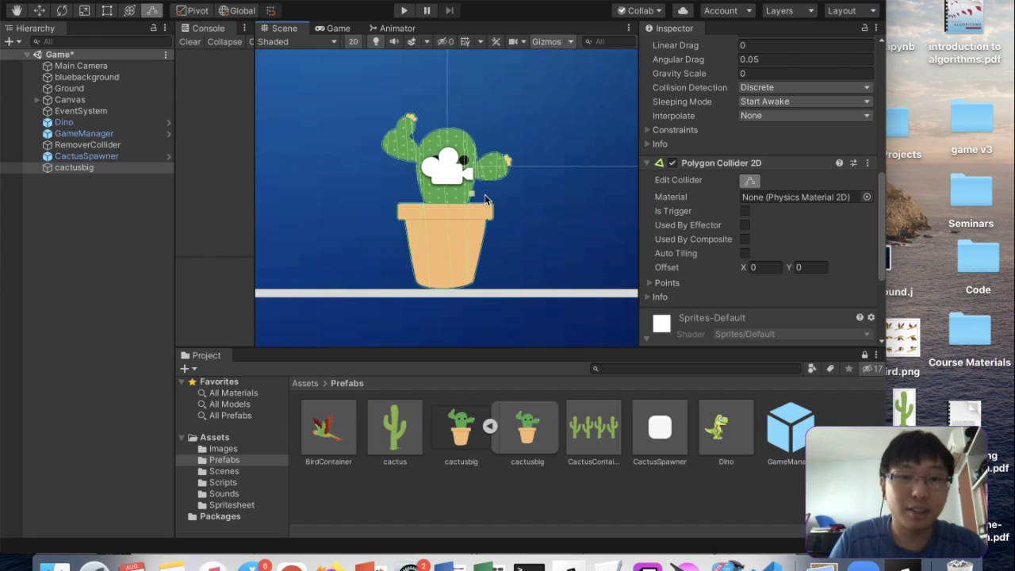
scroll(486, 199, "down", 4)
left_click(105, 184)
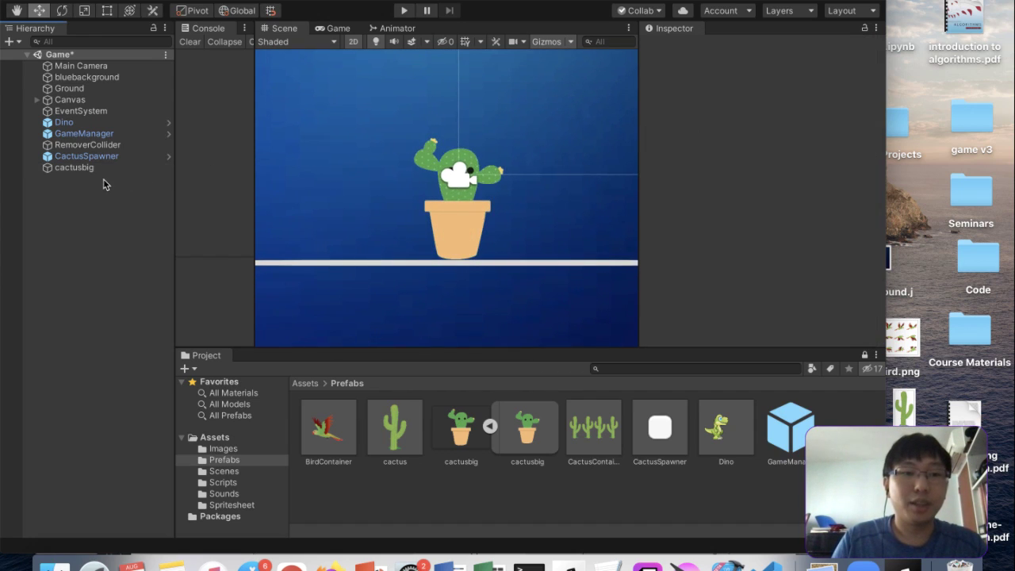
Add the Move Left script component to the cactusbig object
left_click(112, 169)
scroll(737, 135, "down", 10)
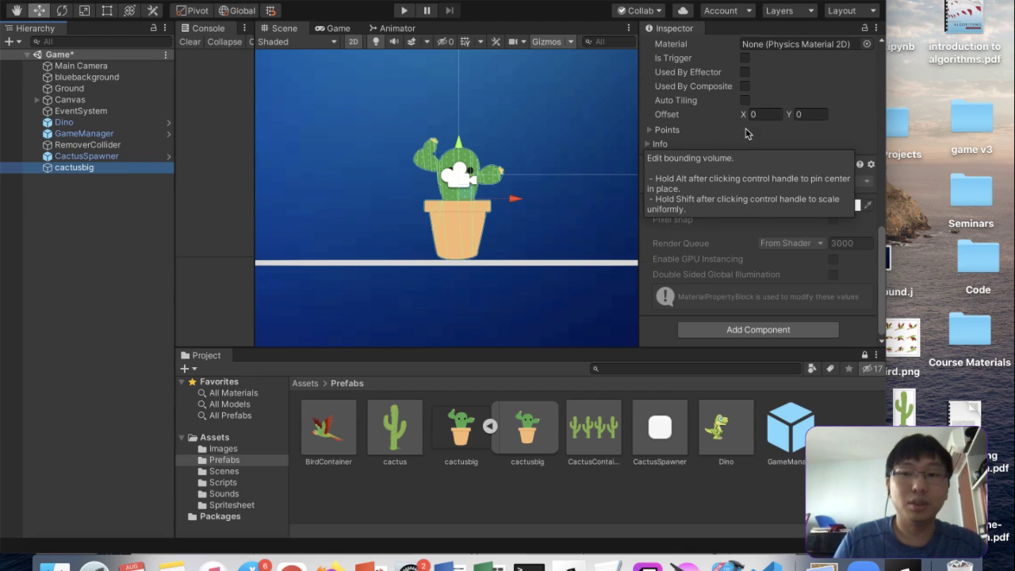
left_click(730, 330)
type("move")
left_click(717, 376)
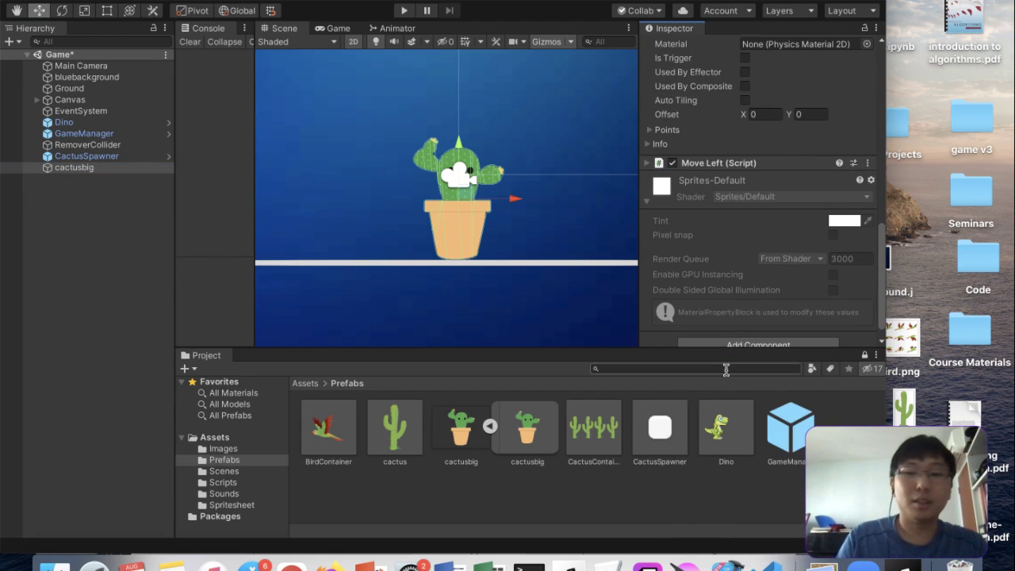
Turn the cactusbig object into a prefab in the Prefabs folder and remove the original from the scene
scroll(731, 264, "up", 10)
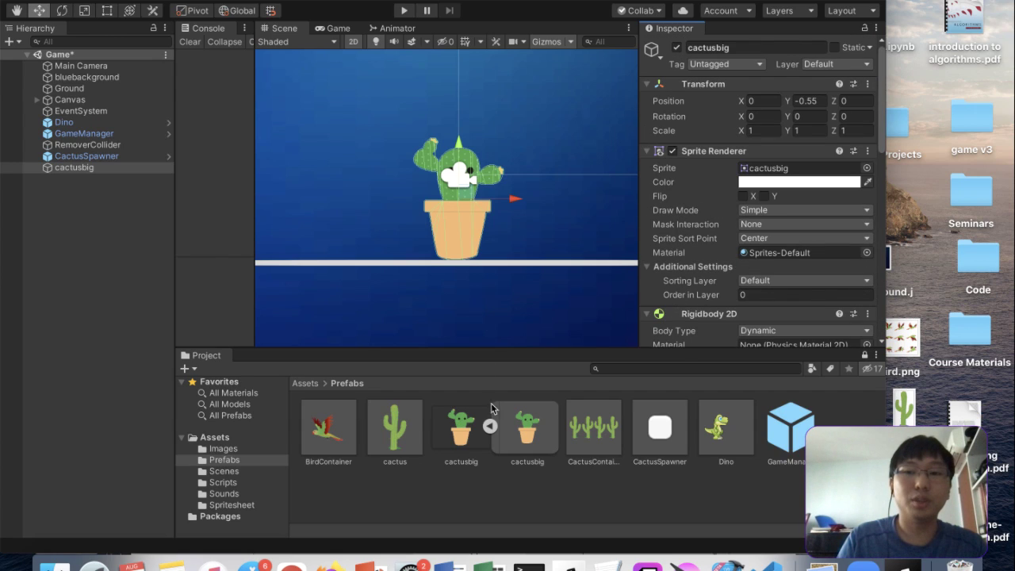
left_click_drag(98, 170, 373, 487)
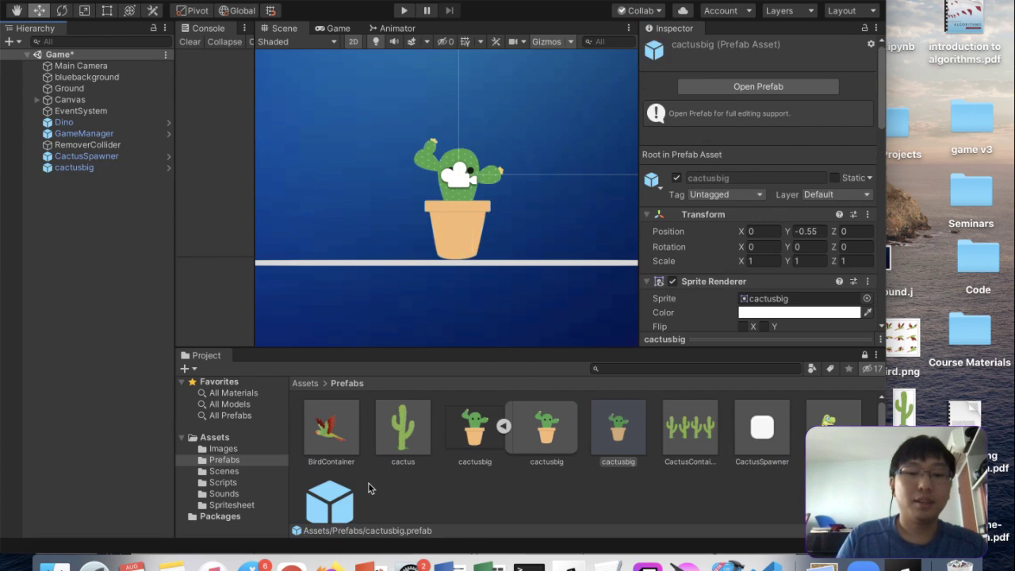
left_click(76, 167)
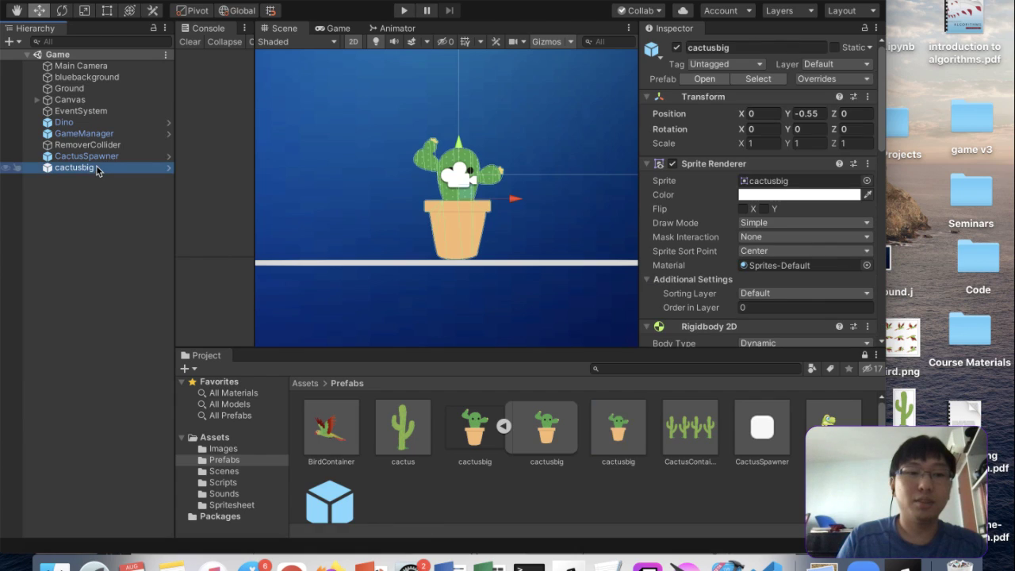
Run the game in play mode, widen the Game view to show the full track, and restart the run
left_click(405, 12)
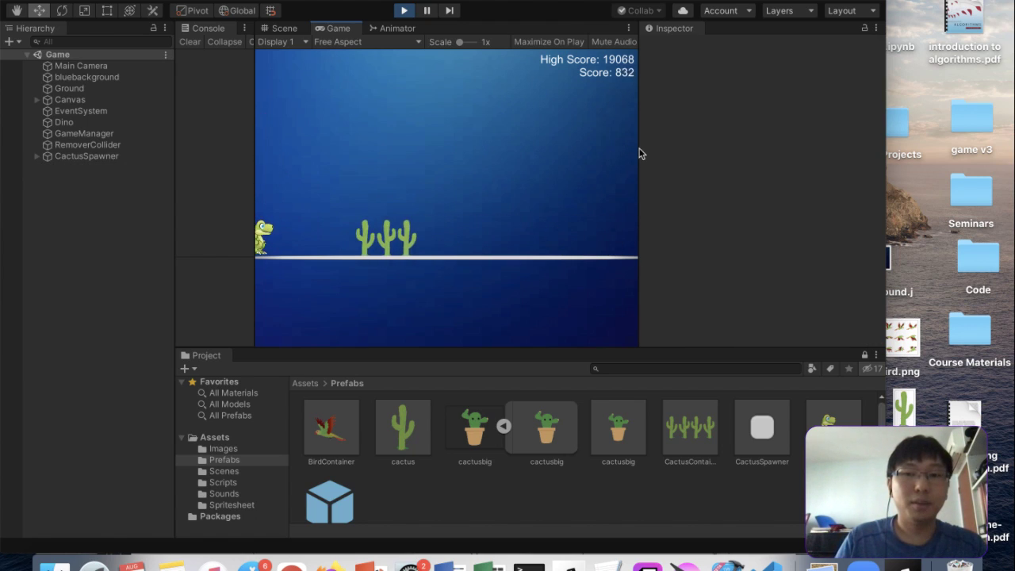
left_click_drag(639, 154, 844, 156)
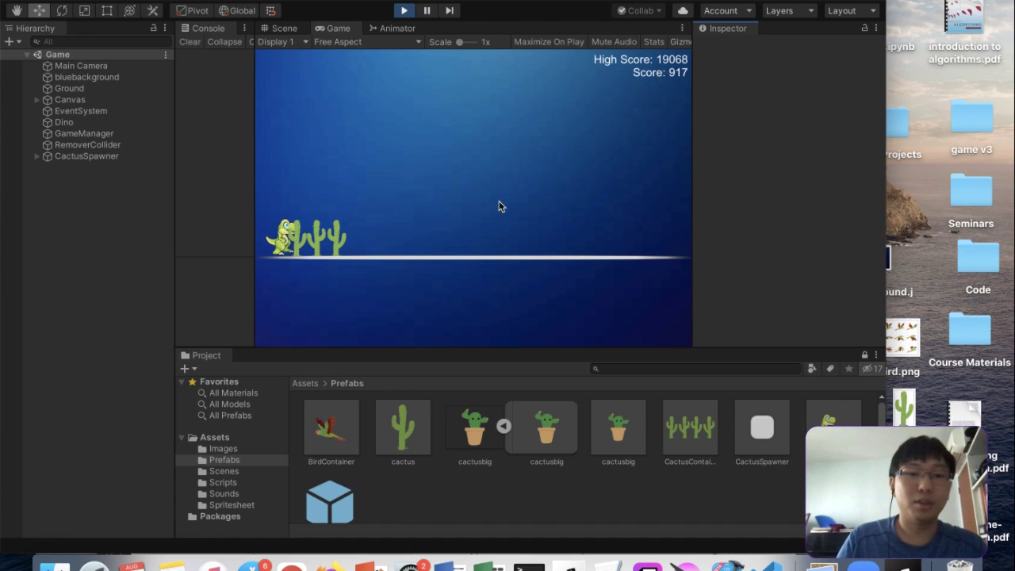
left_click(483, 254)
left_click(483, 254)
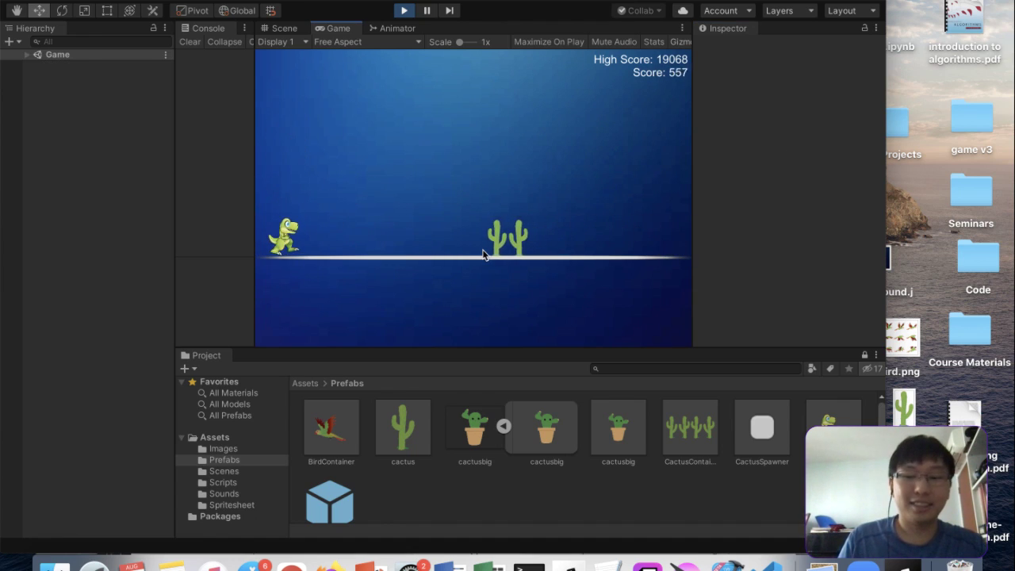
Playtest the run by making the dino jump over the cacti and birds, and stop play mode
left_click(483, 254)
left_click(483, 254)
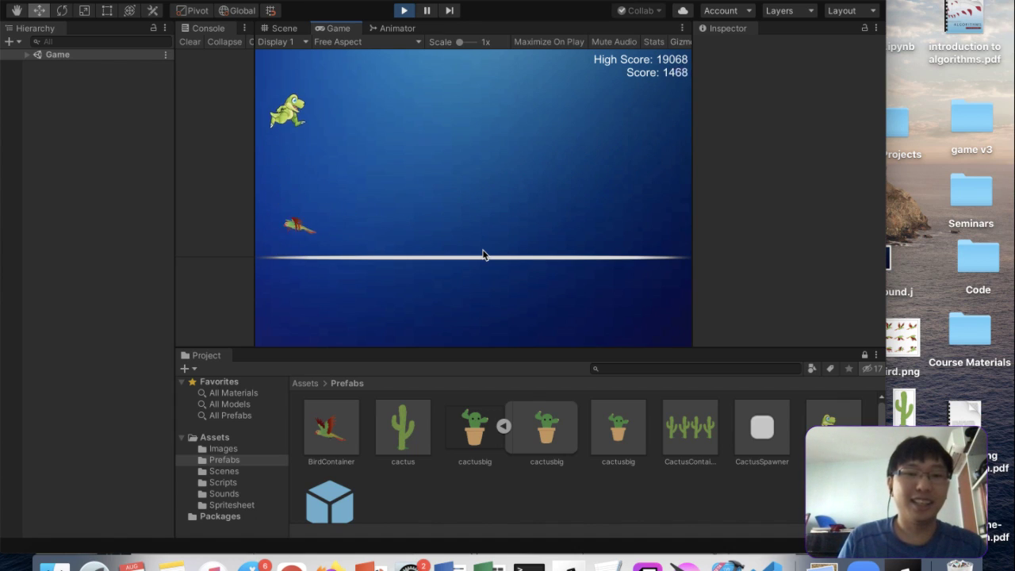
left_click(483, 255)
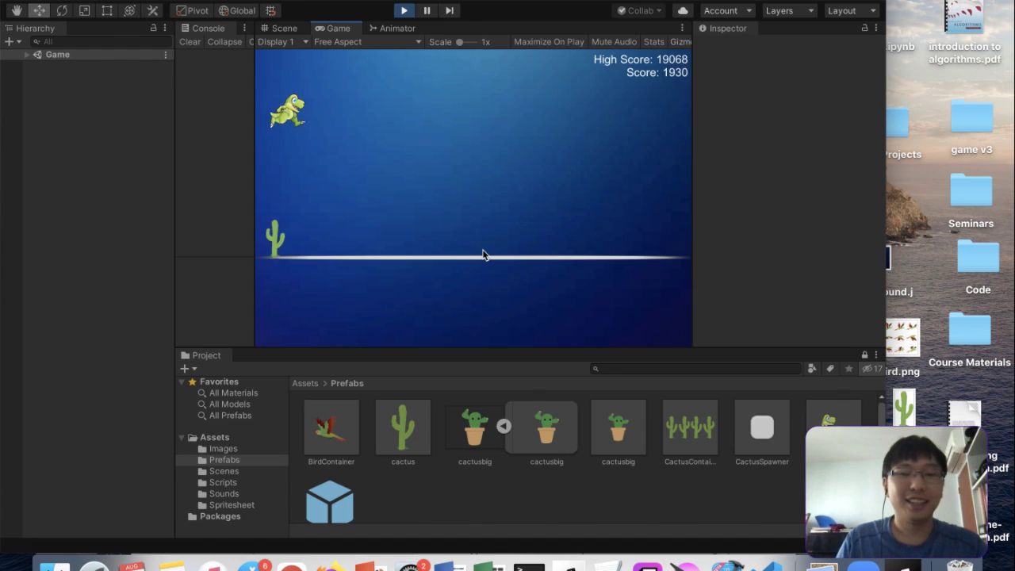
left_click(483, 255)
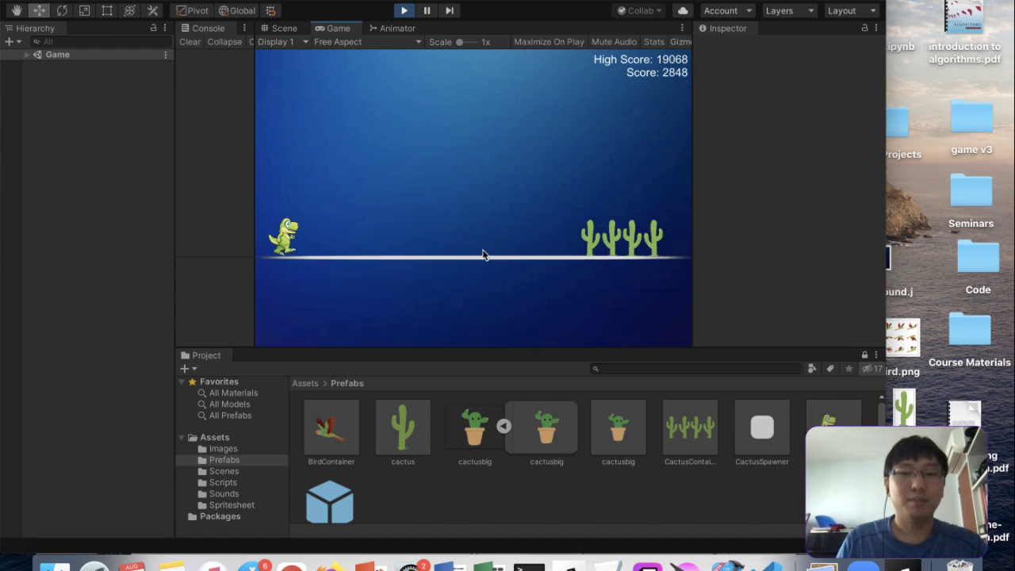
left_click(483, 255)
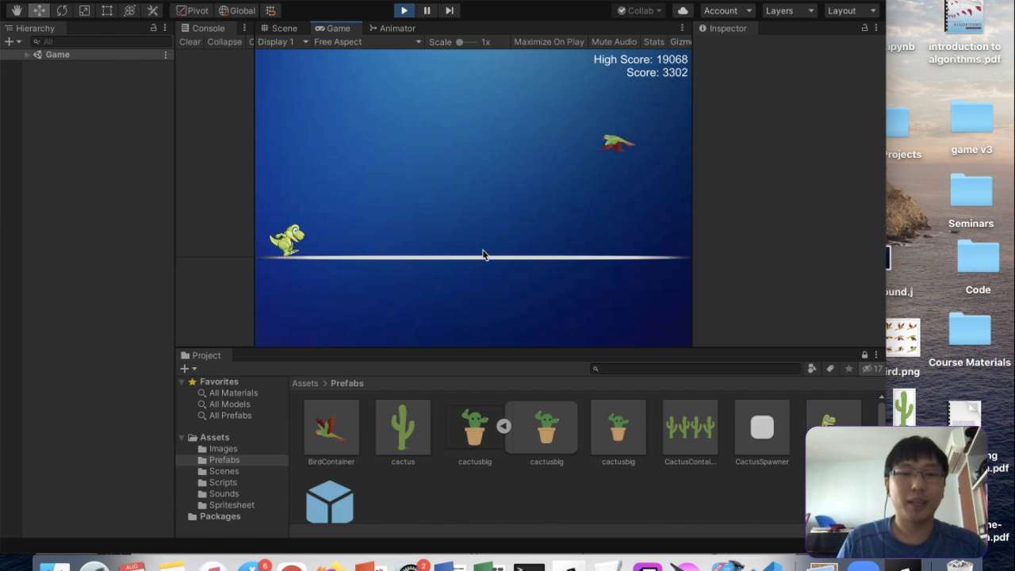
left_click(483, 255)
left_click(483, 254)
left_click(483, 255)
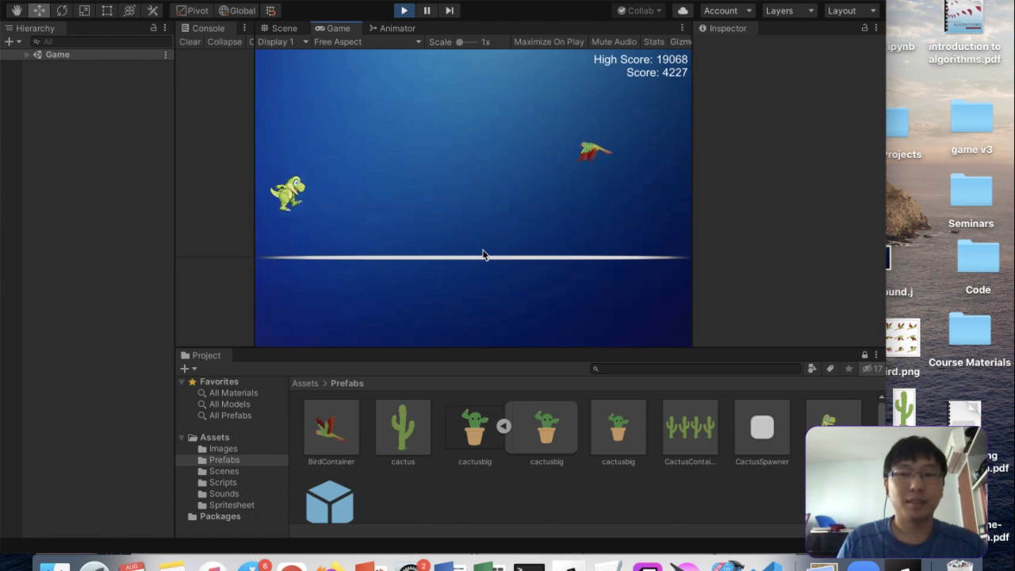
left_click(483, 254)
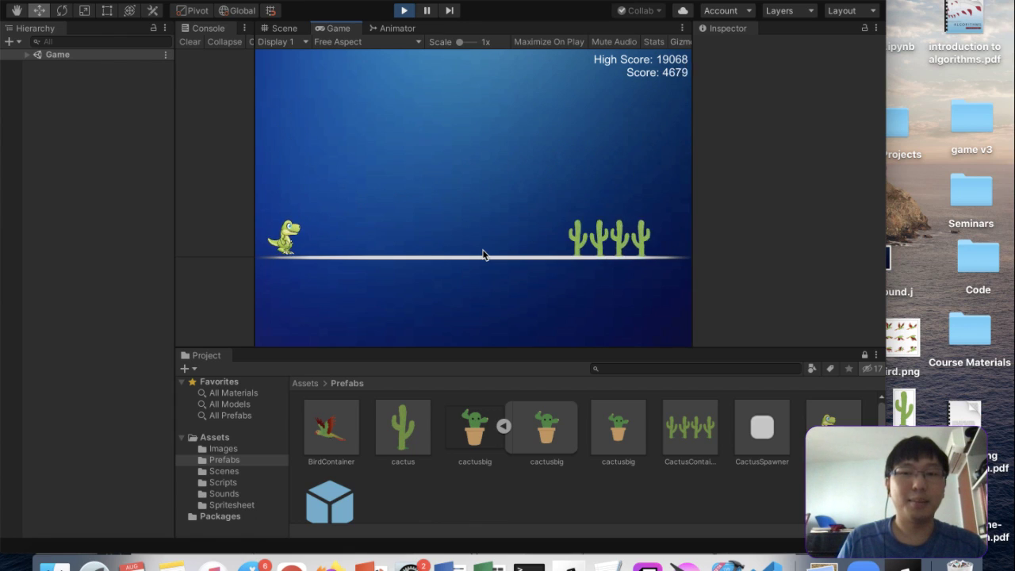
left_click(483, 255)
left_click(483, 255)
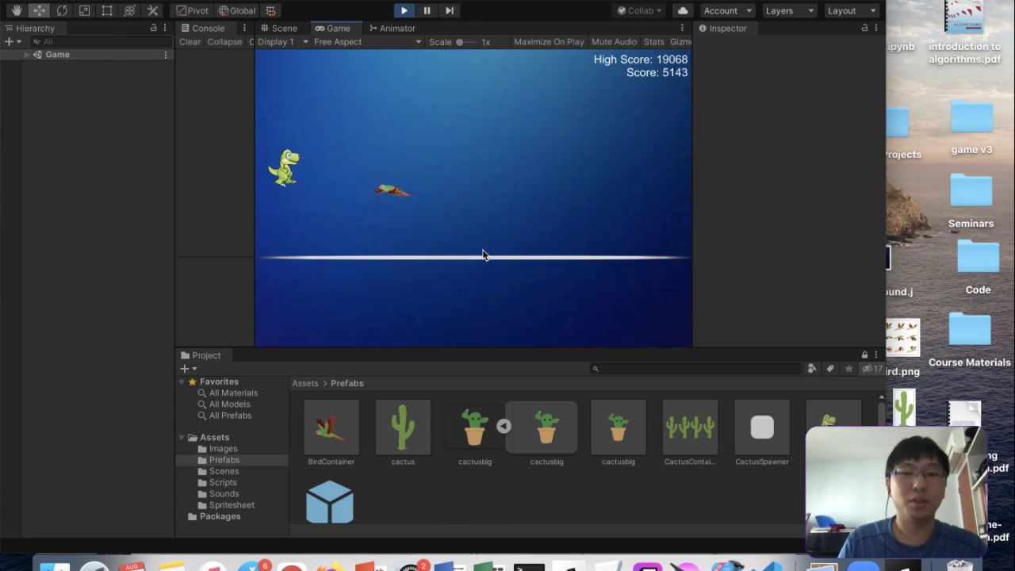
left_click(482, 255)
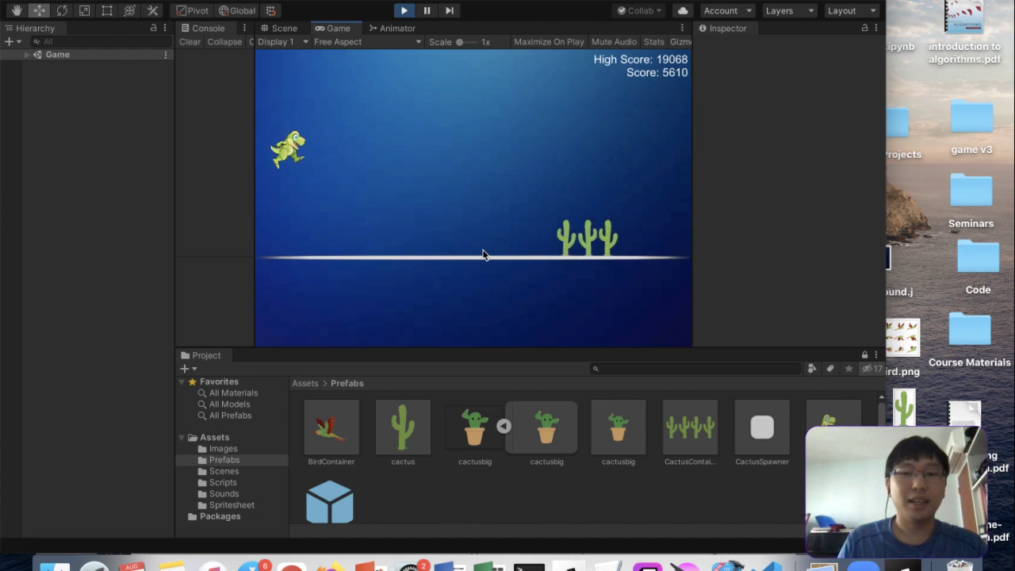
left_click(483, 255)
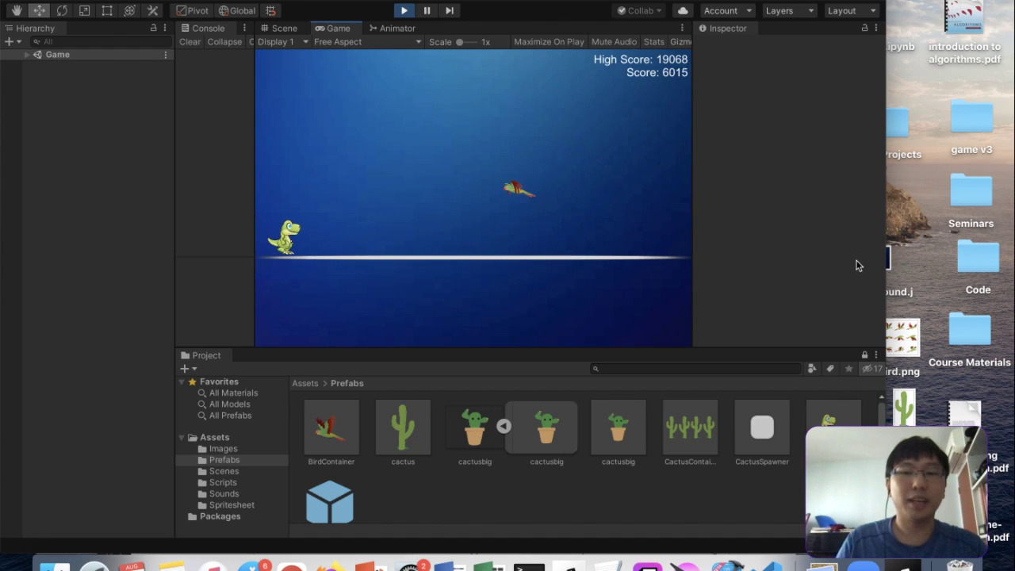
key("space")
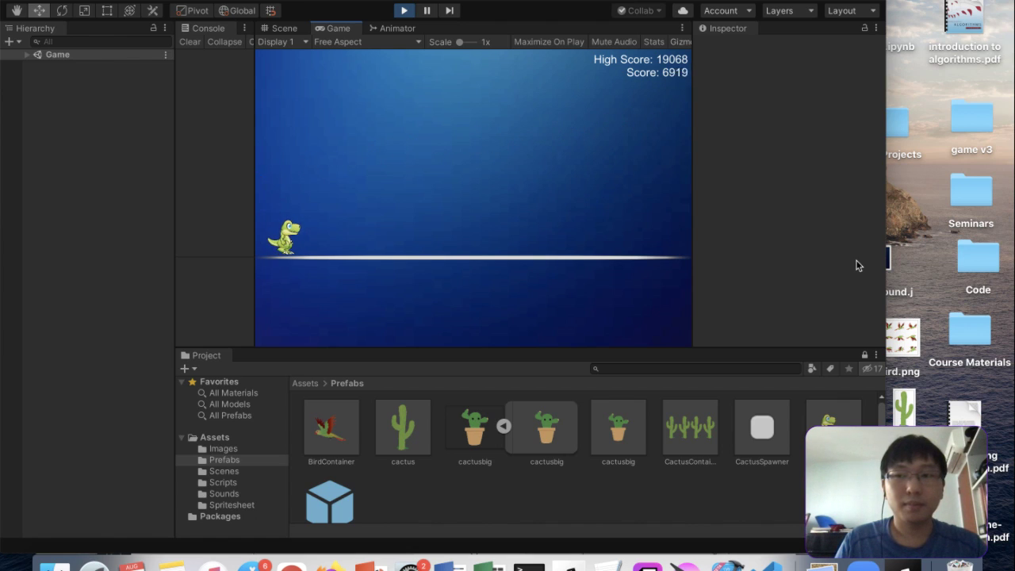
key("space")
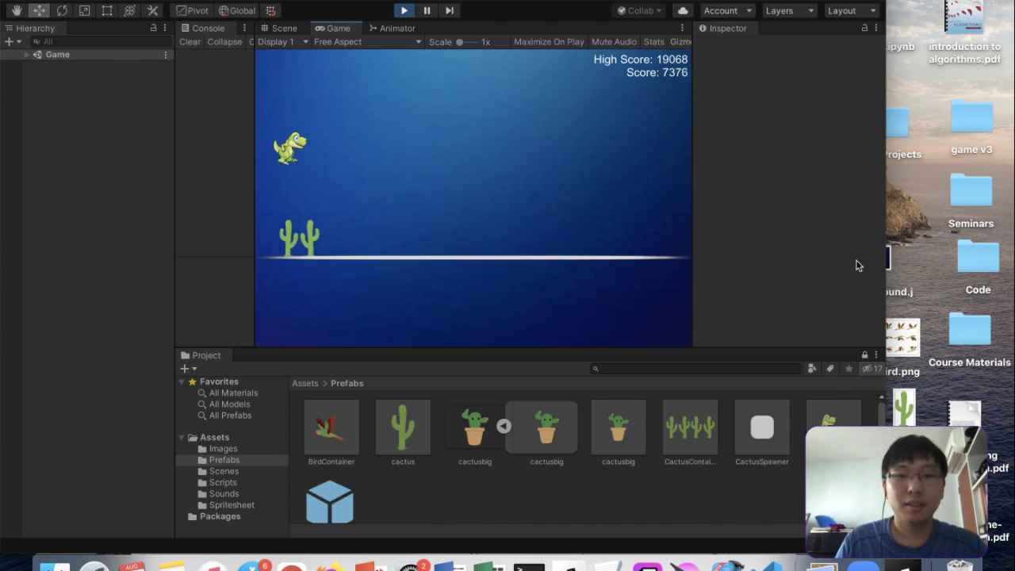
key("space")
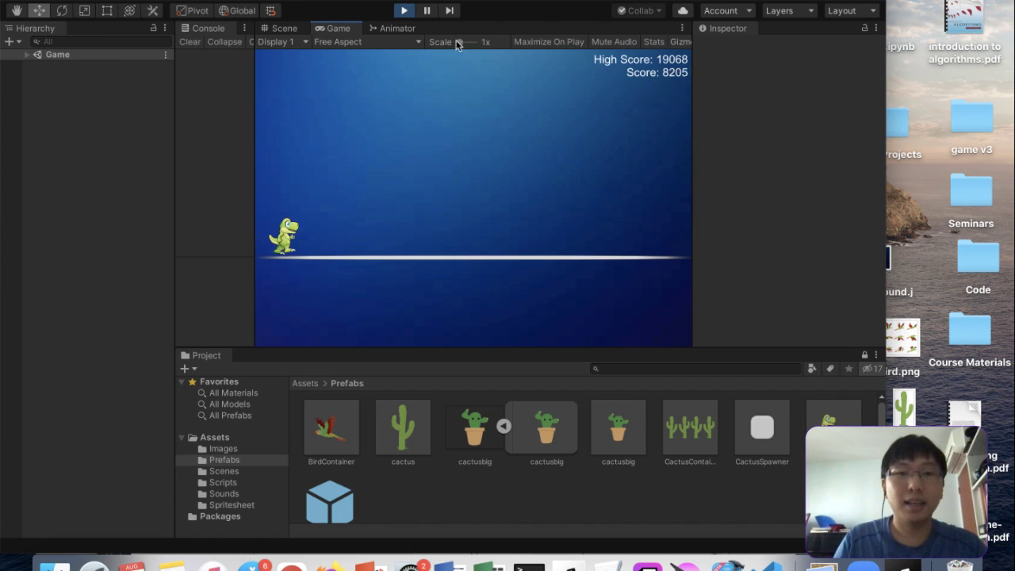
left_click(405, 12)
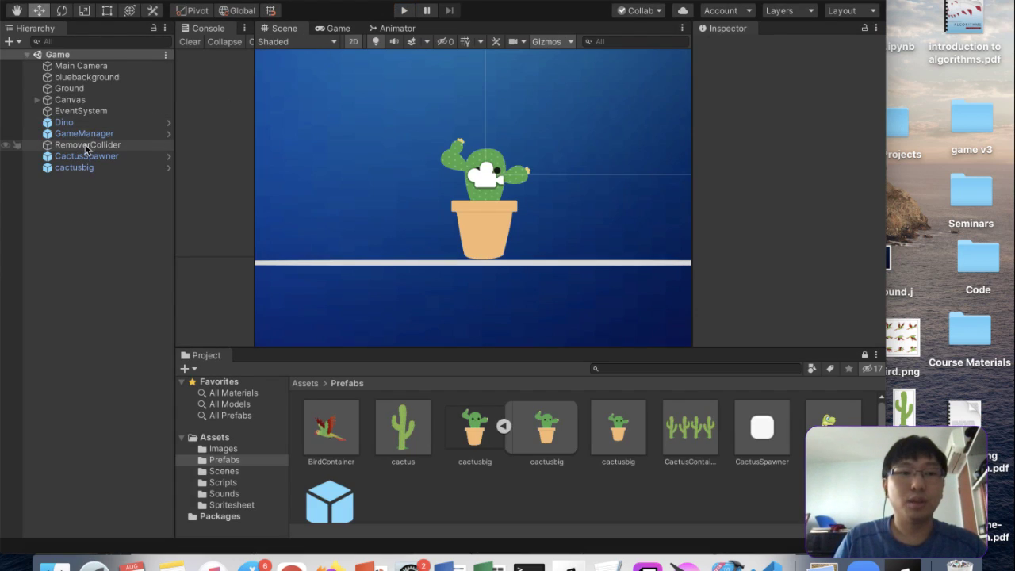
Delete the cactusbig object from the Game scene
left_click(76, 168)
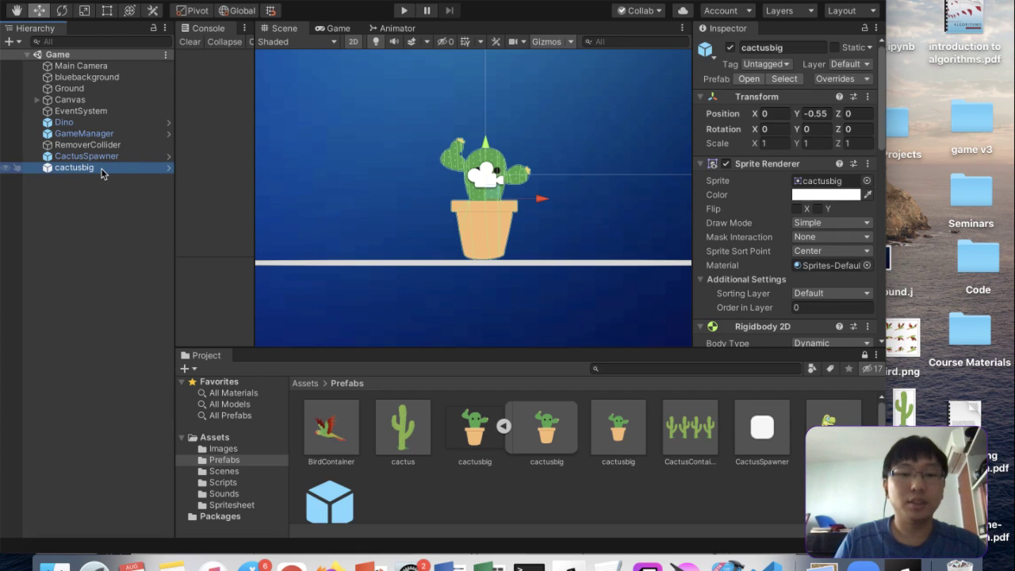
right_click(102, 169)
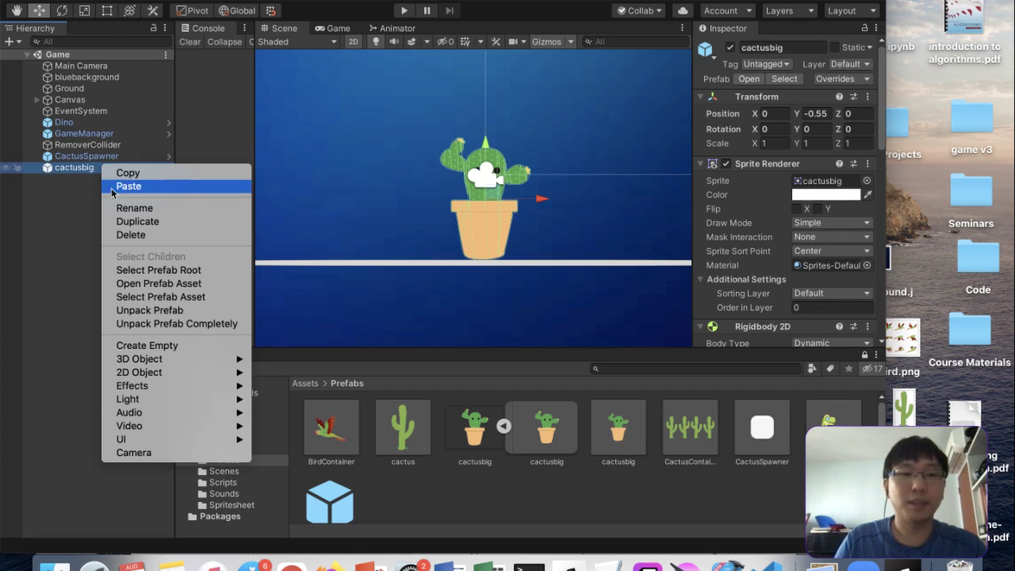
left_click(133, 233)
Open the CactusSpawner prefab and set the size of its Obstacles array to 3
left_click(746, 418)
double_click(760, 432)
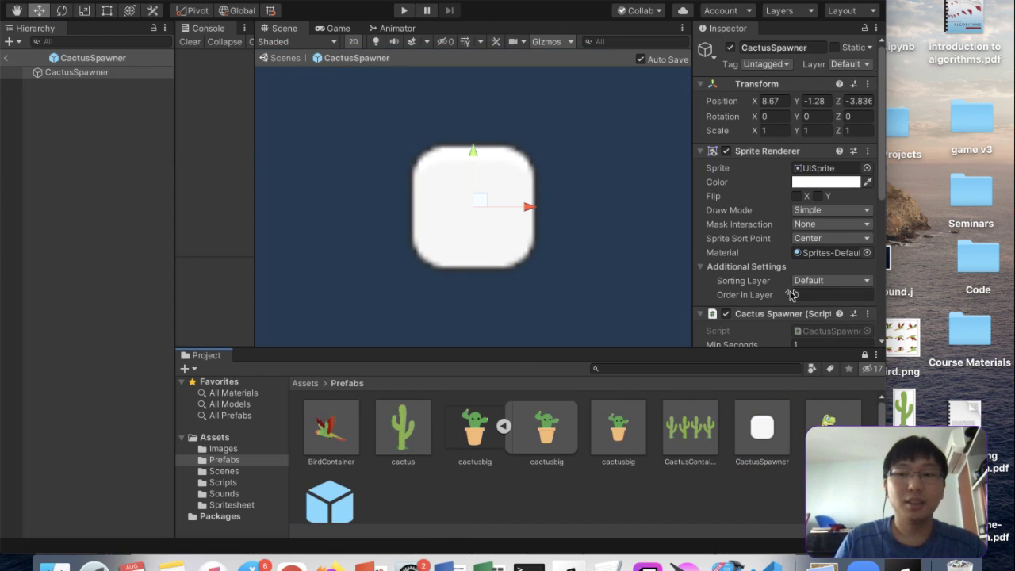
scroll(791, 294, "down", 5)
left_click(825, 116)
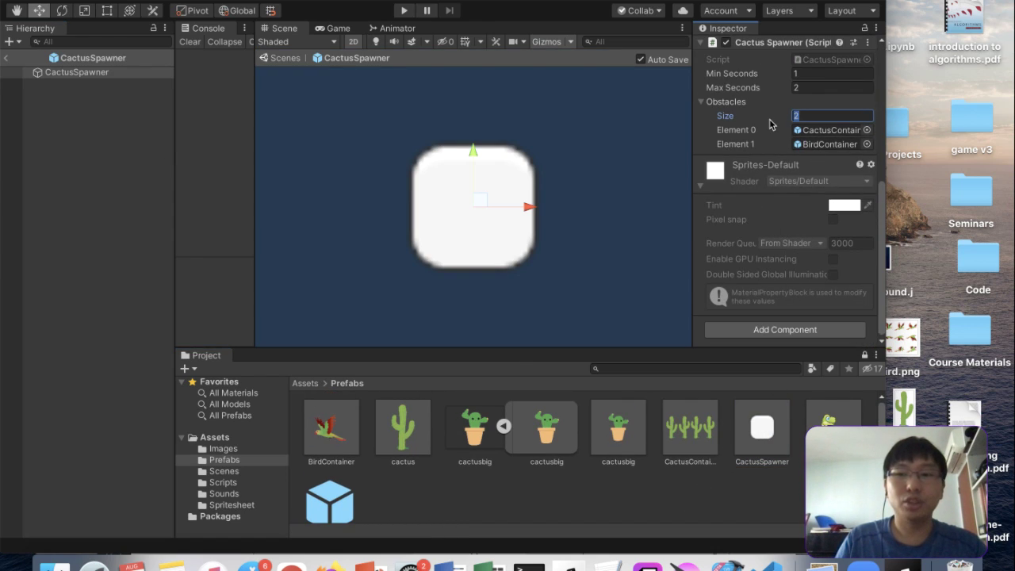
key("Return")
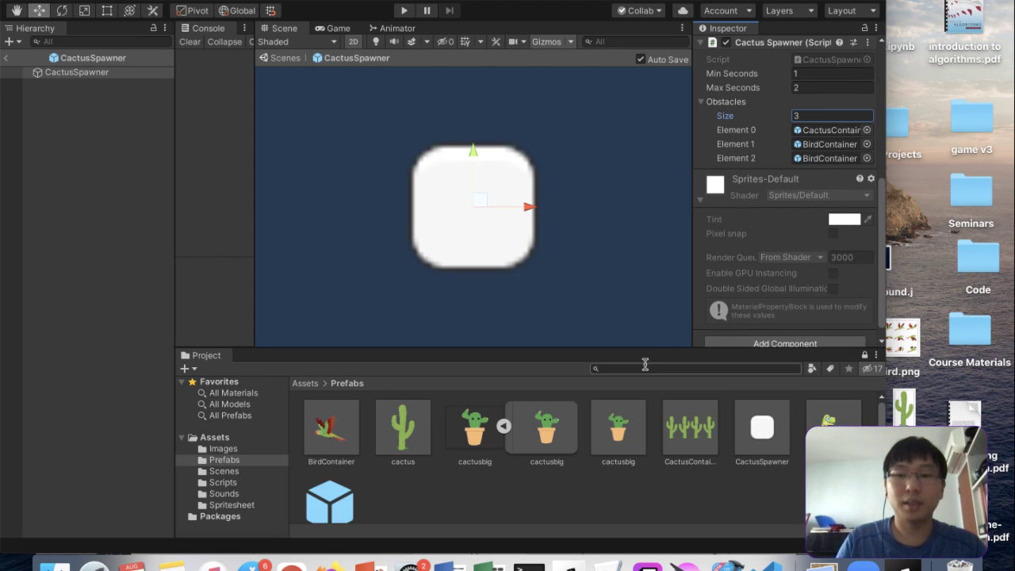
Tell the cactusbig image and prefab apart in the Prefabs folder and move cactusbig.png into the Images folder
scroll(401, 496, "down", 2)
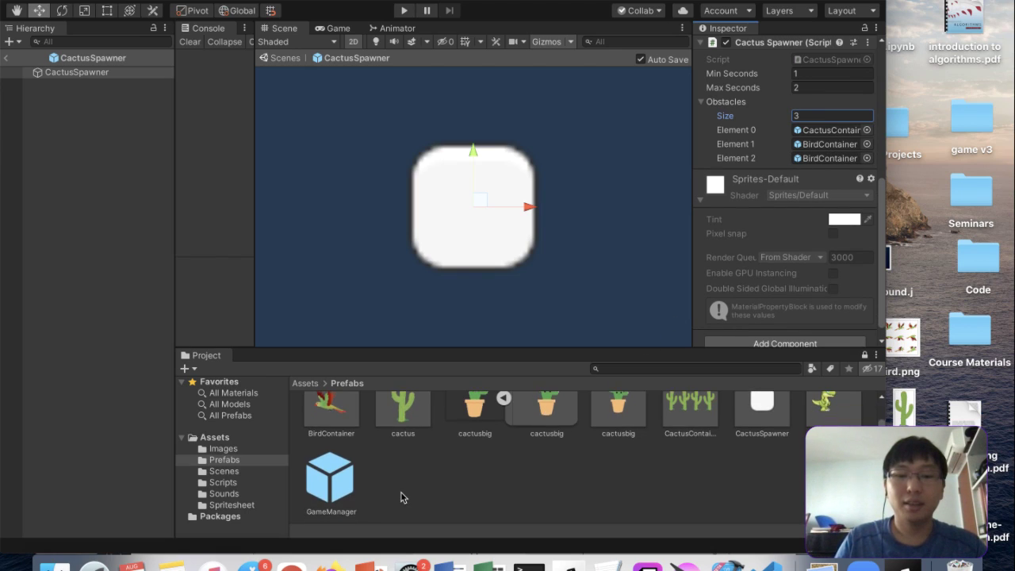
scroll(379, 487, "up", 2)
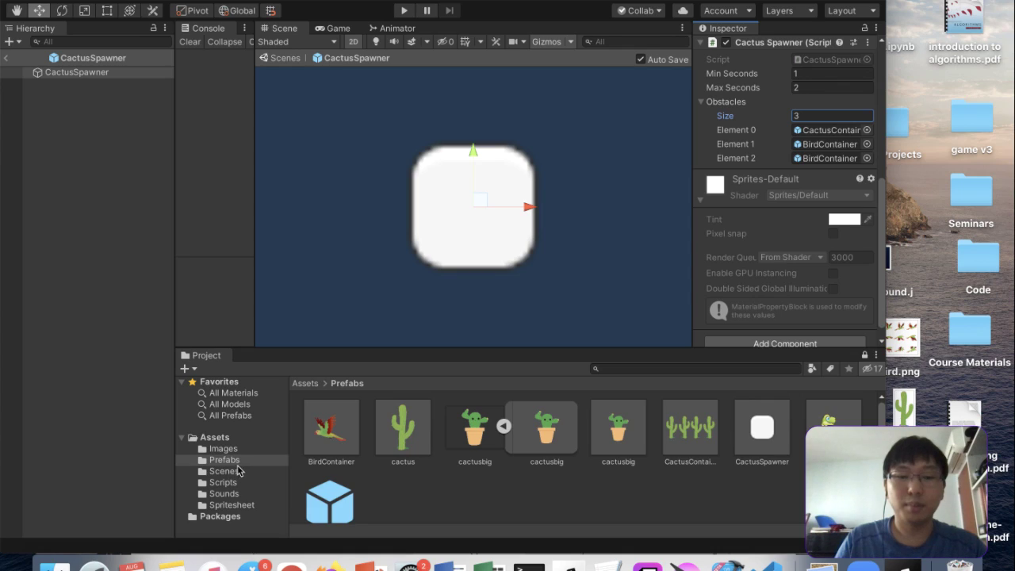
left_click(523, 430)
left_click(455, 438)
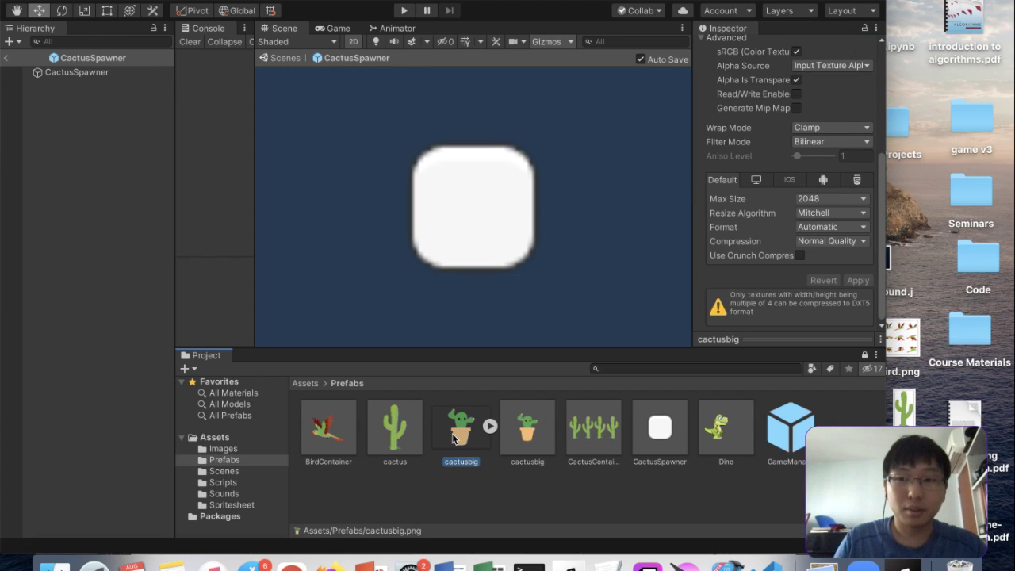
left_click(504, 432)
left_click(452, 422)
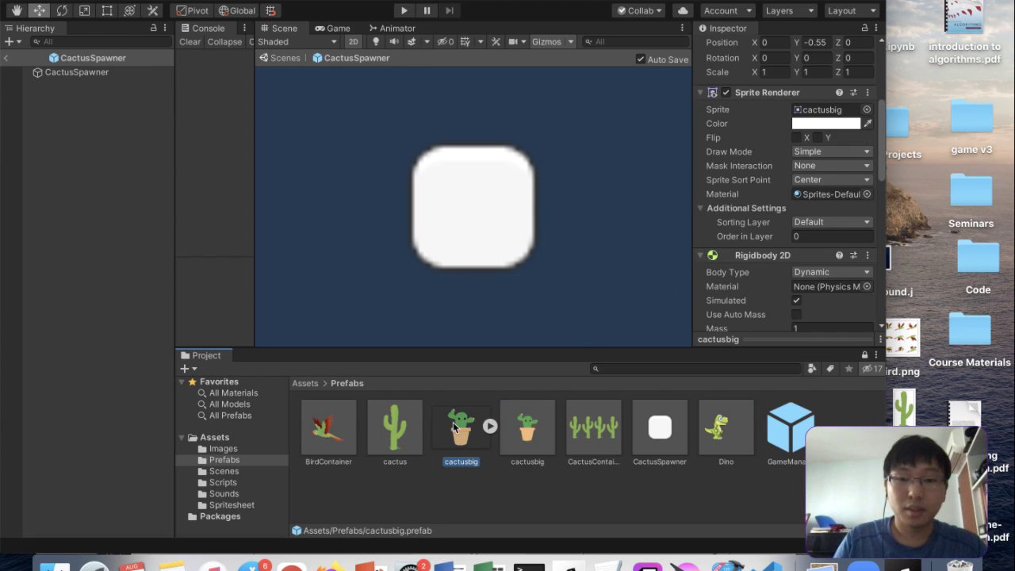
scroll(849, 260, "up", 5)
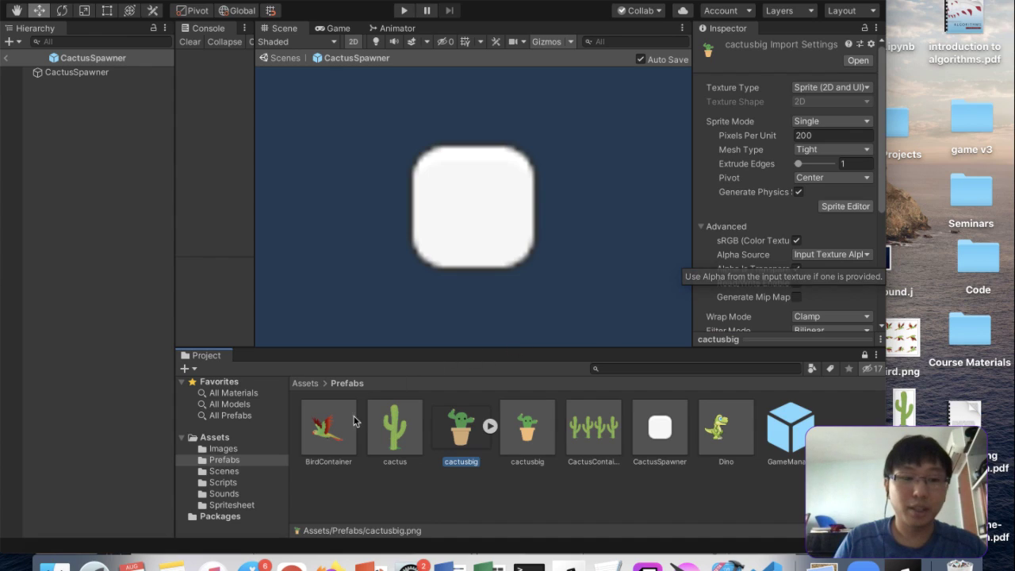
left_click(227, 483)
left_click(224, 460)
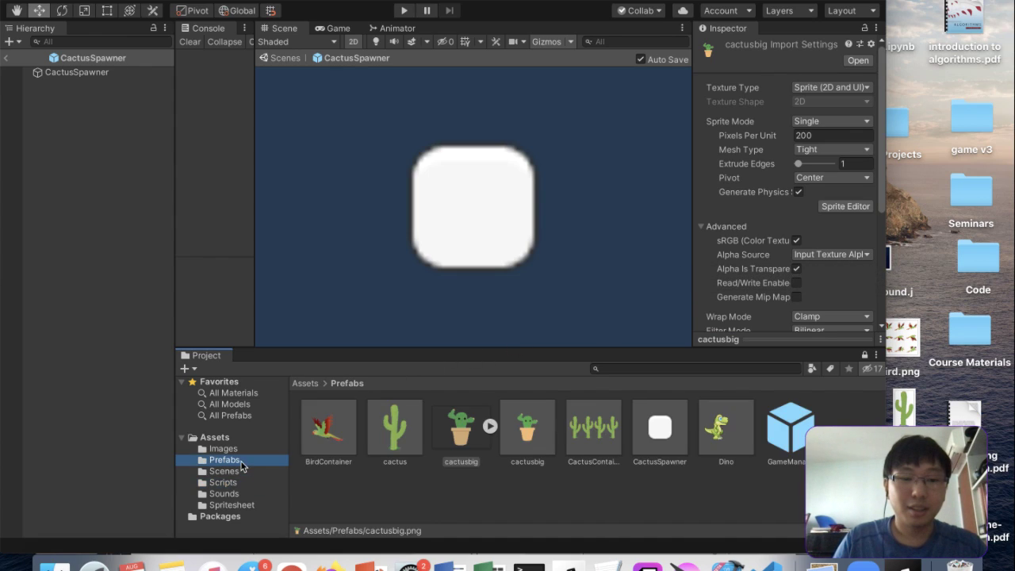
left_click_drag(454, 436, 234, 454)
Assign the cactusbig prefab to Element 1 and BirdContainer to Element 2 of the CactusSpawner's Obstacles array
left_click(485, 414)
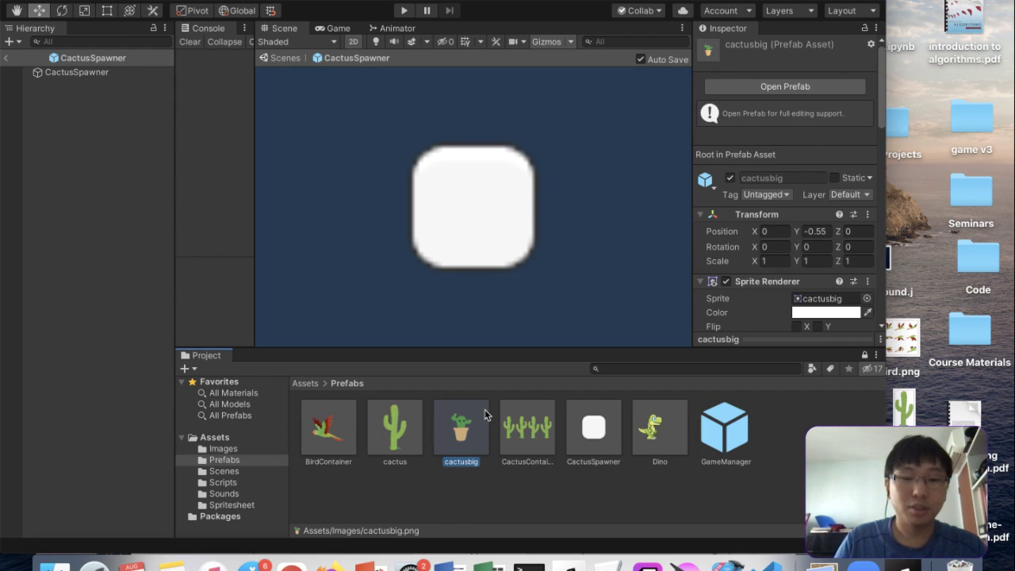
scroll(819, 253, "down", 10)
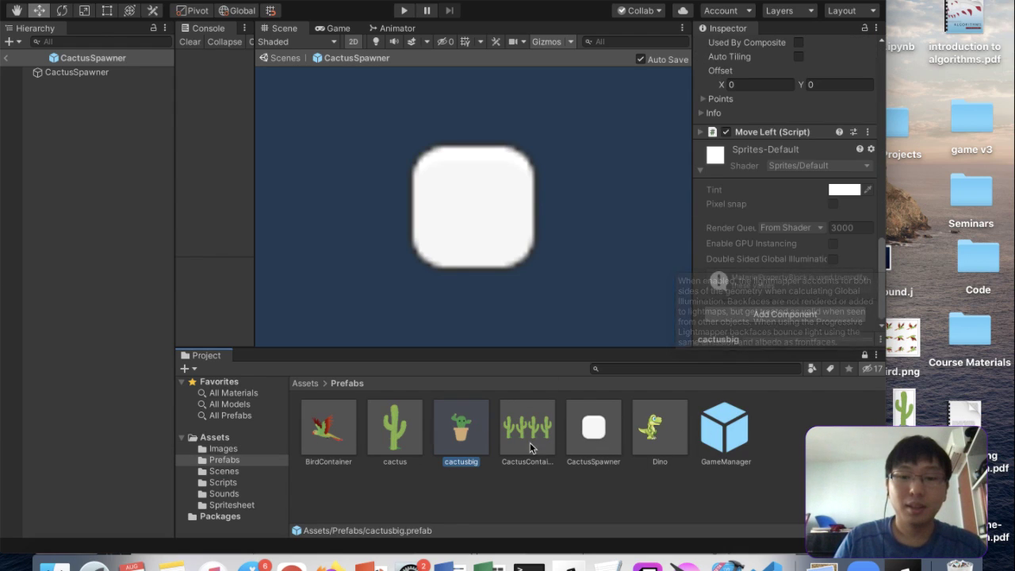
left_click(607, 449)
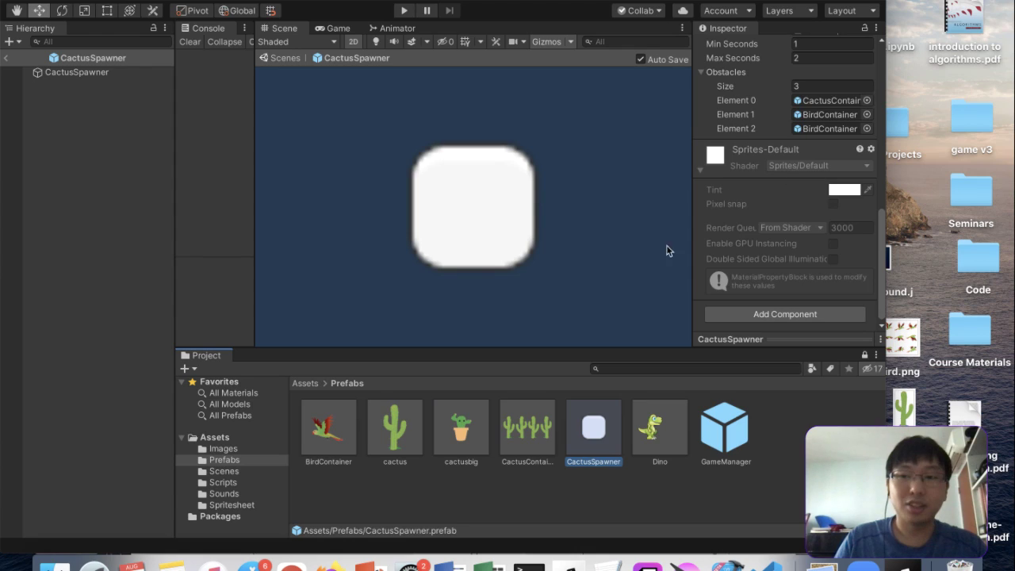
left_click_drag(461, 441, 824, 133)
left_click_drag(335, 444, 849, 129)
left_click_drag(463, 434, 819, 119)
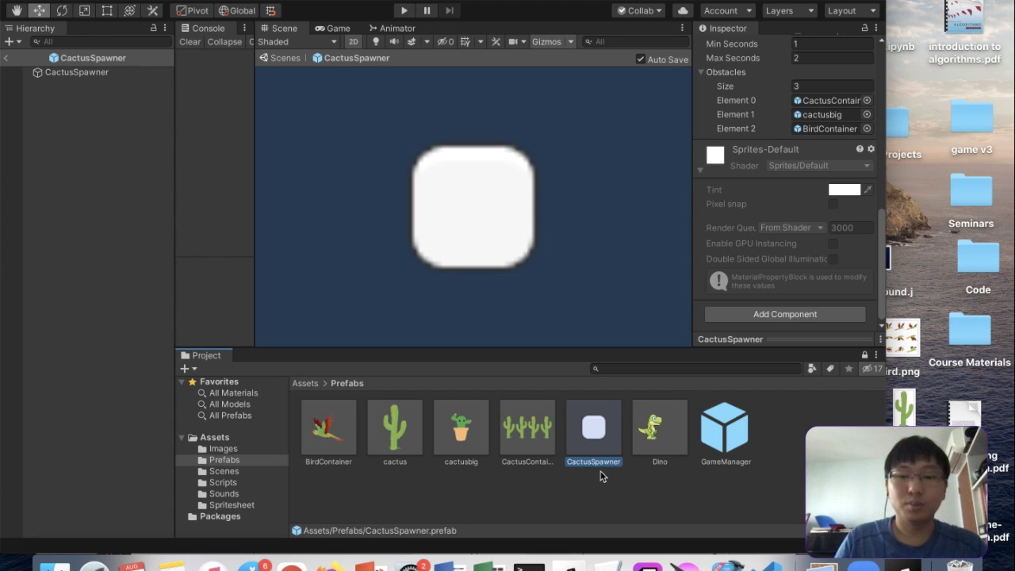
Rename the CactusSpawner prefab's root object to ObstacleSpawner and rename the prefab file to match
scroll(781, 180, "up", 10)
left_click(775, 183)
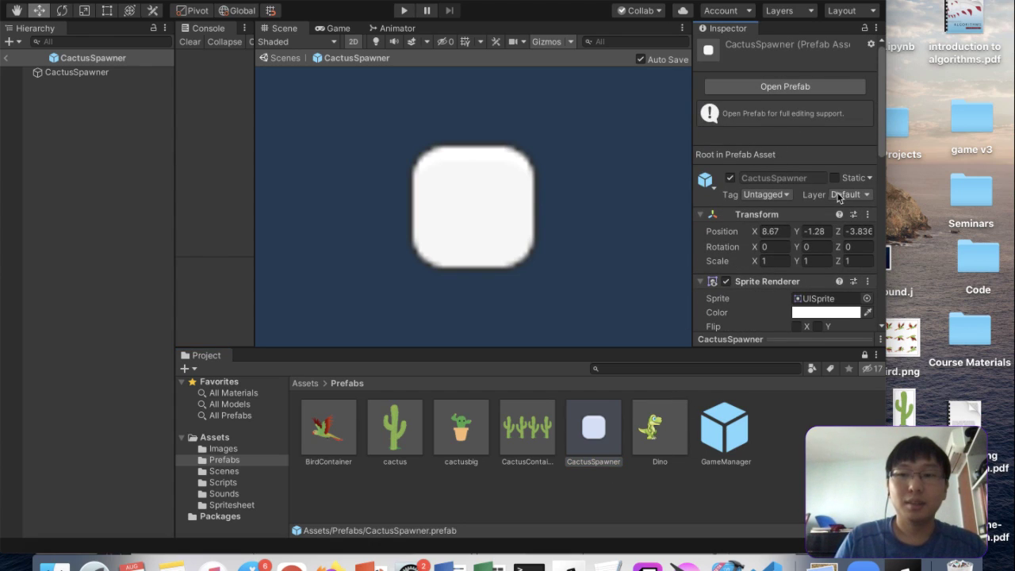
double_click(594, 428)
left_click(815, 49)
type("En")
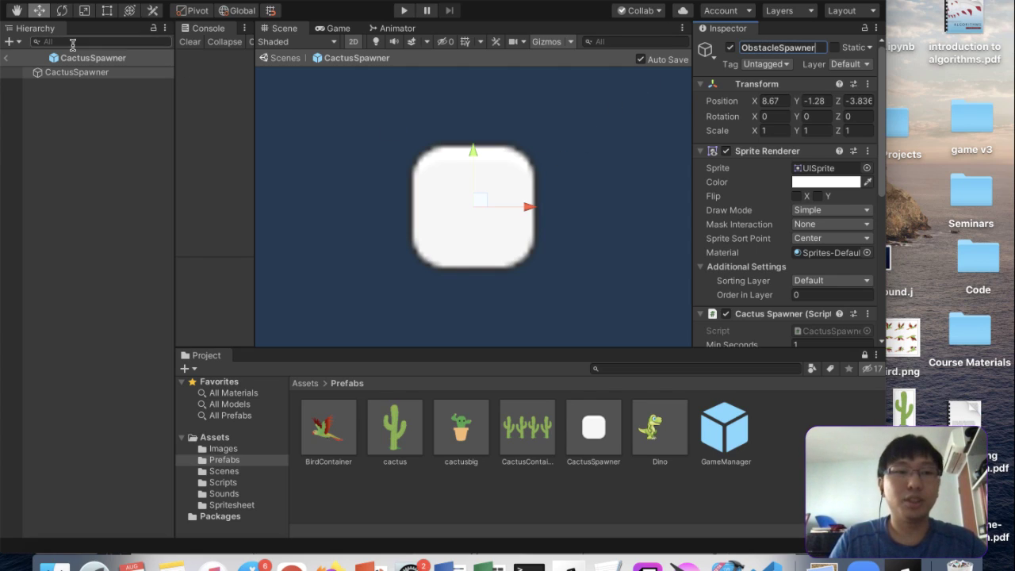
left_click(19, 70)
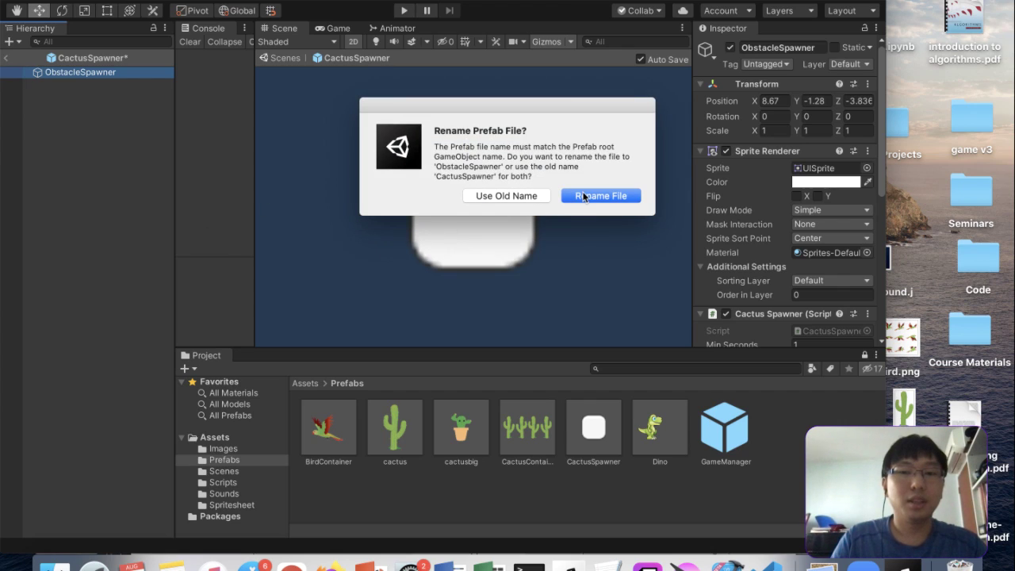
left_click(583, 196)
Rename the CactusSpawner instance in the Game scene to ObstacleSpawner, save the scene, and review its Obstacles array
left_click(117, 157)
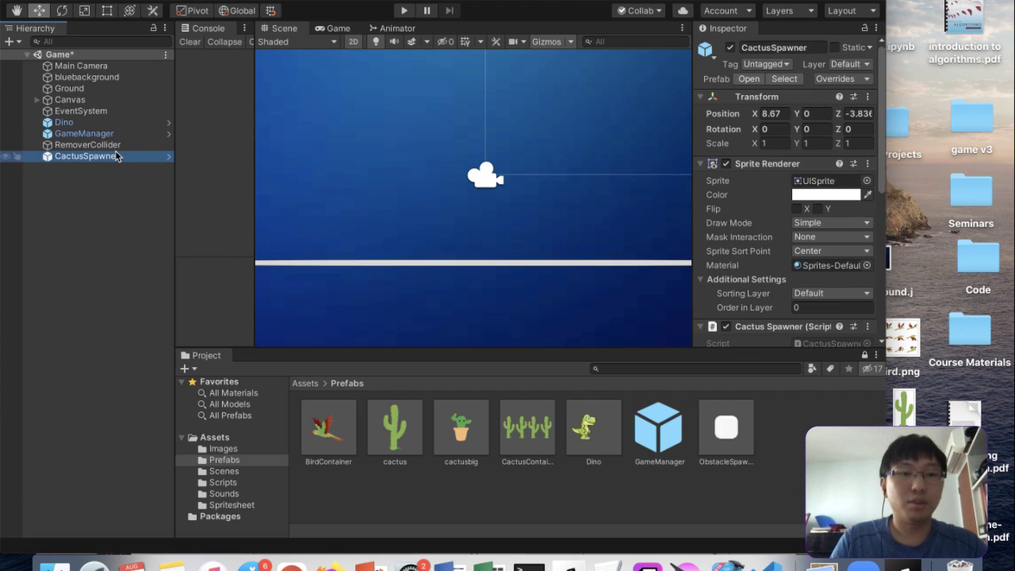
left_click(829, 78)
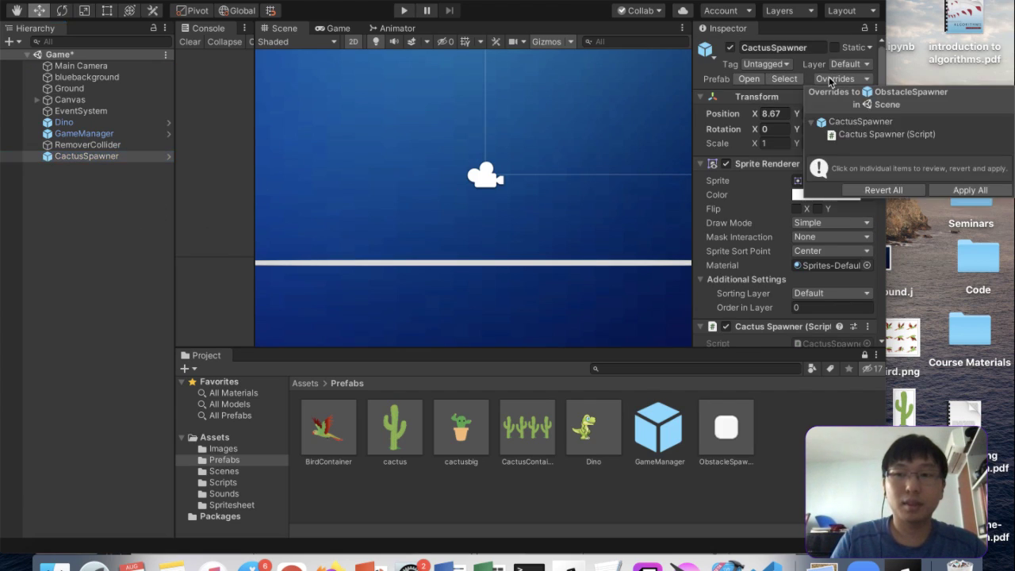
left_click(793, 57)
left_click(799, 45)
left_click(770, 45)
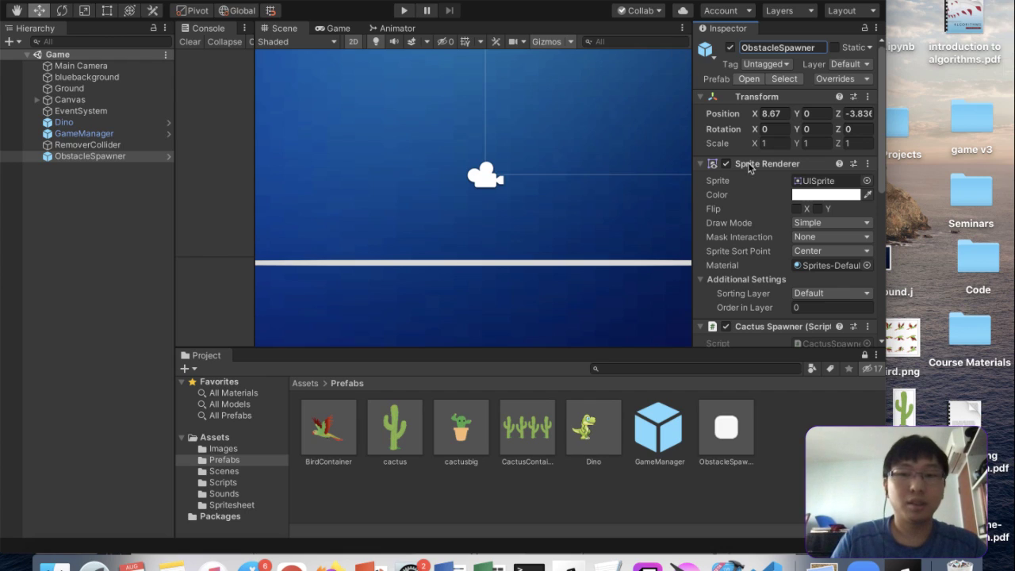
scroll(782, 171, "down", 5)
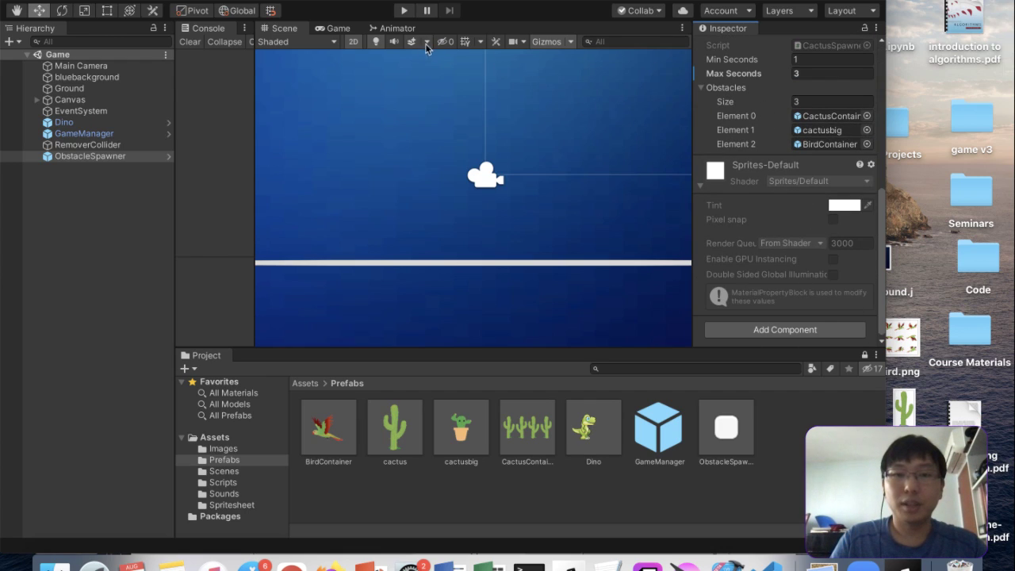
Play-test the game, making the dino jump over the randomly spawned cacti and birds
left_click(406, 13)
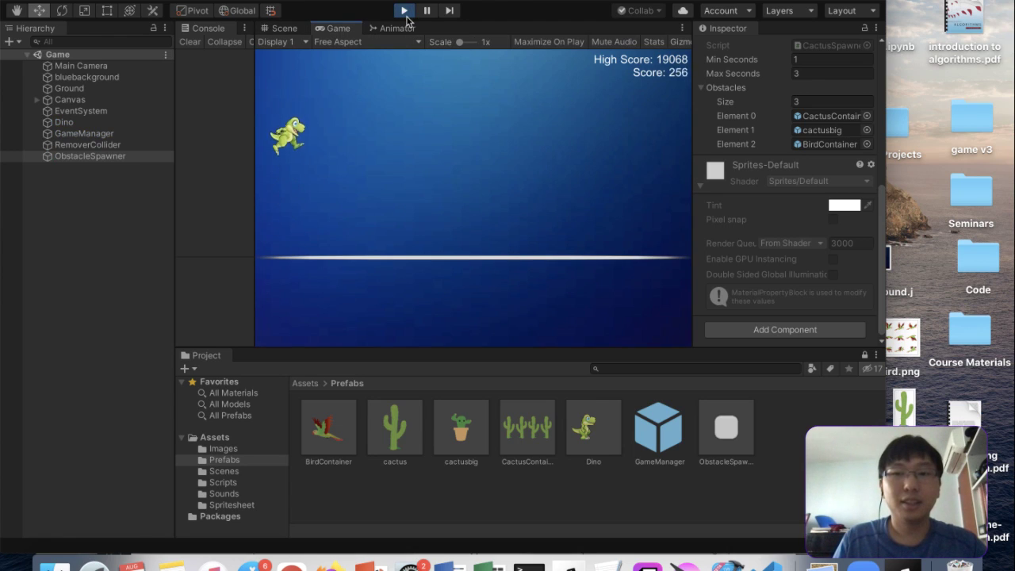
key("space")
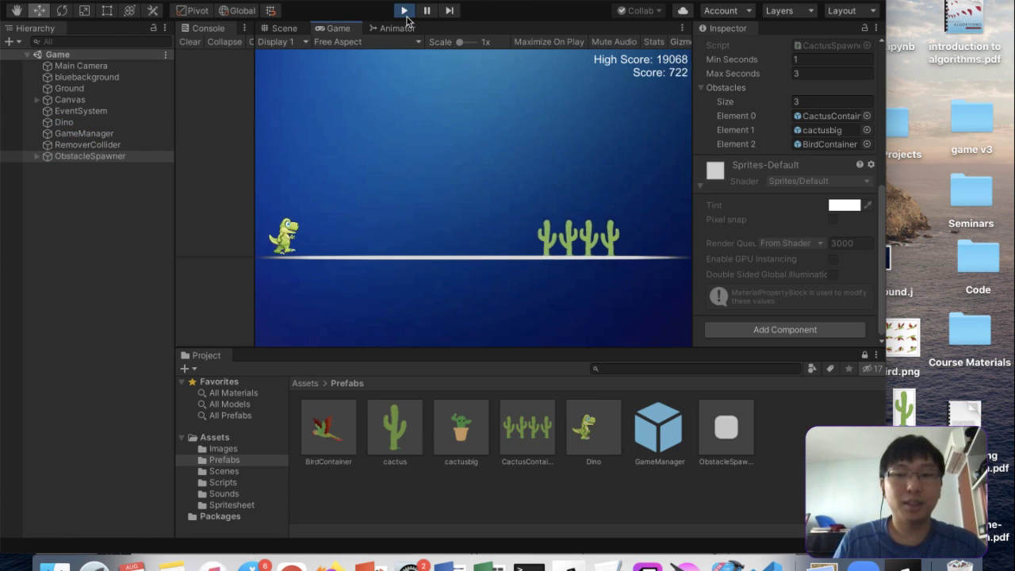
key("space")
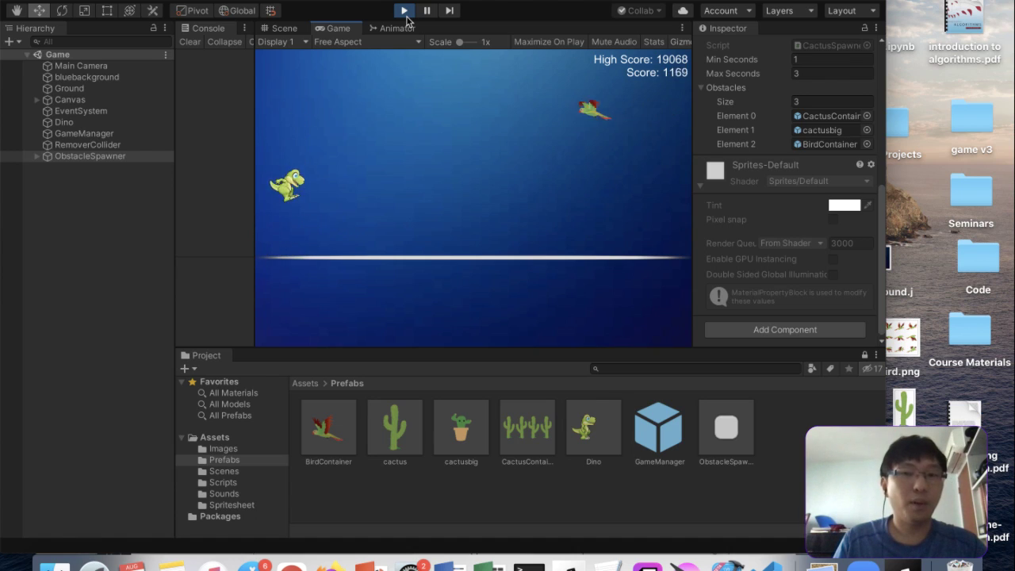
key("space")
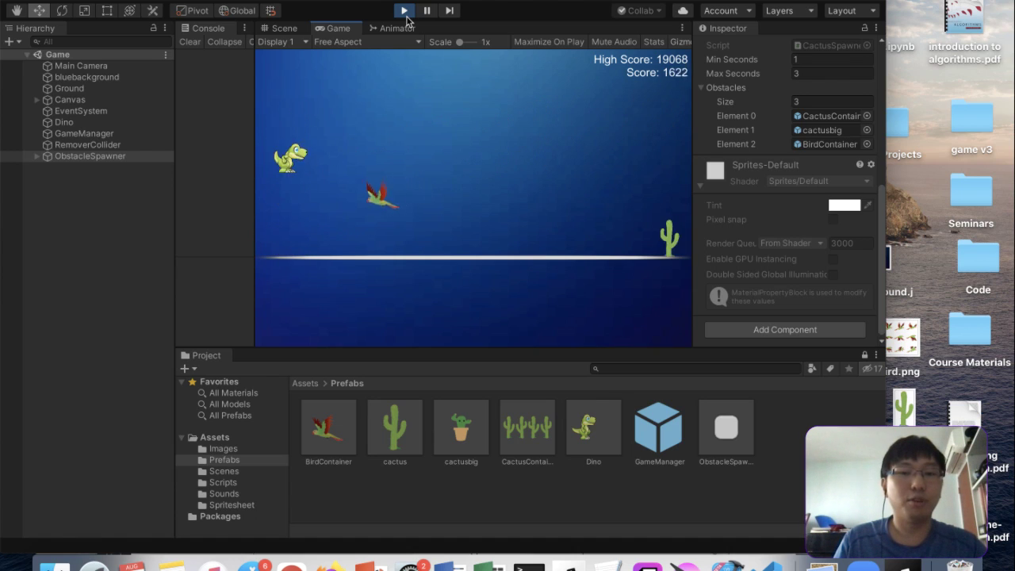
key("space")
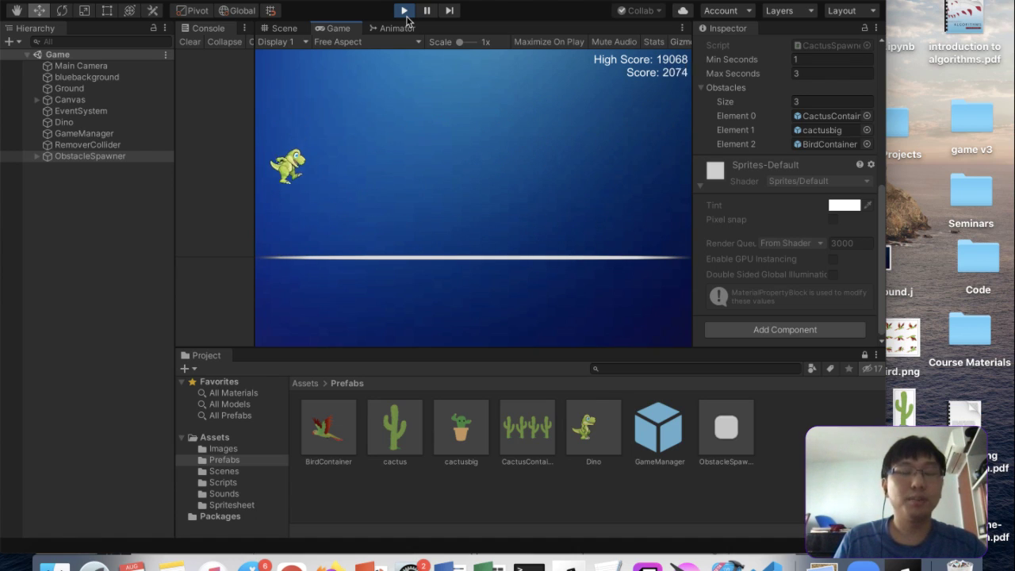
key("space")
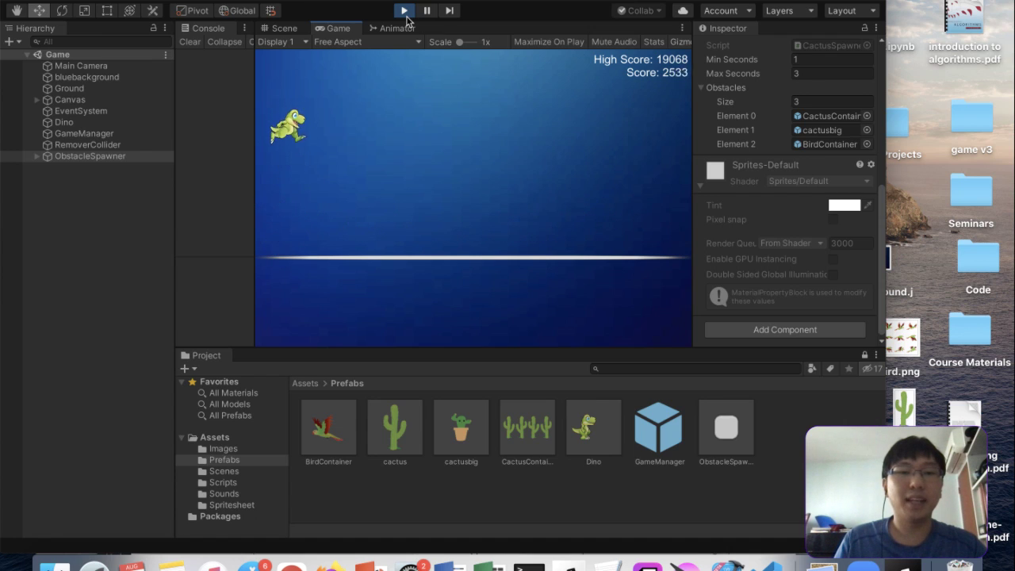
key("space")
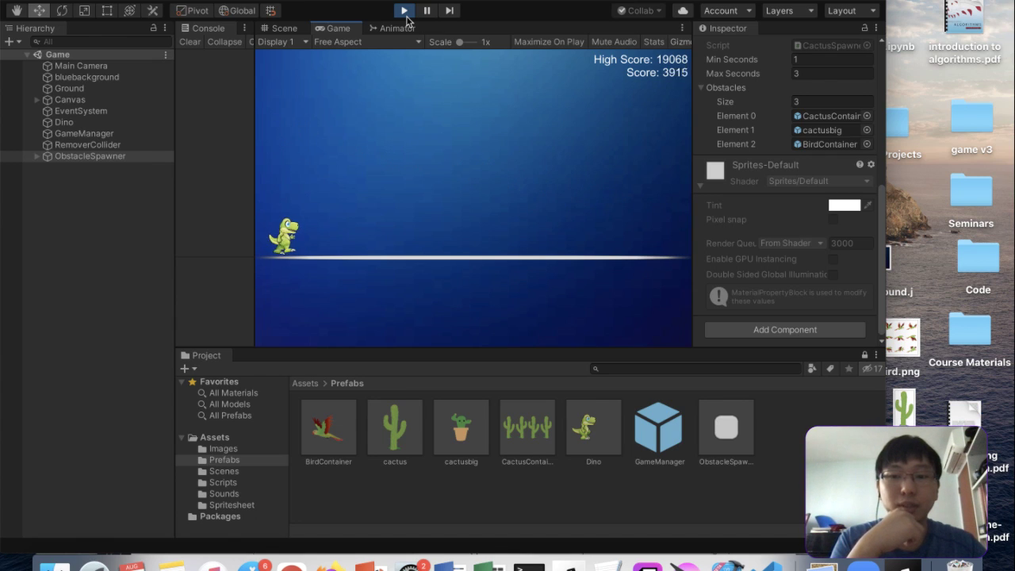
Inspect the big cactus and other spawned obstacles in the zoomed-out Scene view, then stop the running game
left_click(284, 27)
scroll(529, 205, "down", 5)
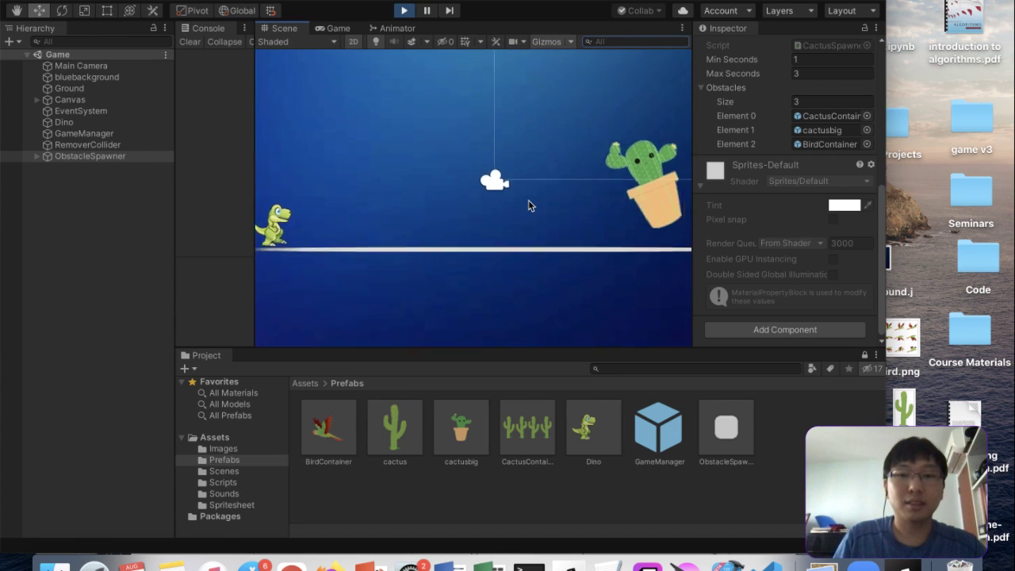
scroll(529, 204, "down", 2)
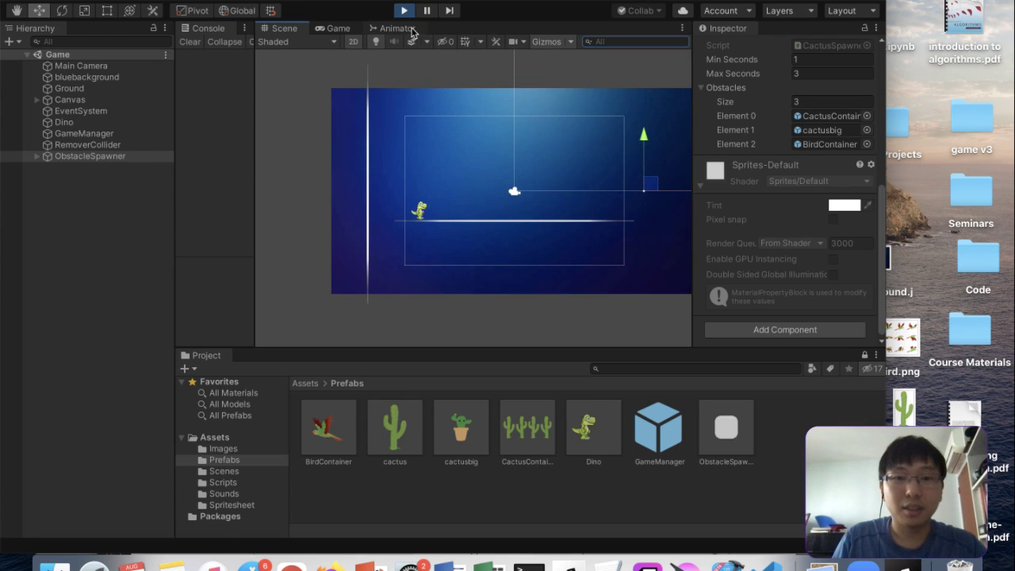
left_click(338, 28)
left_click(290, 30)
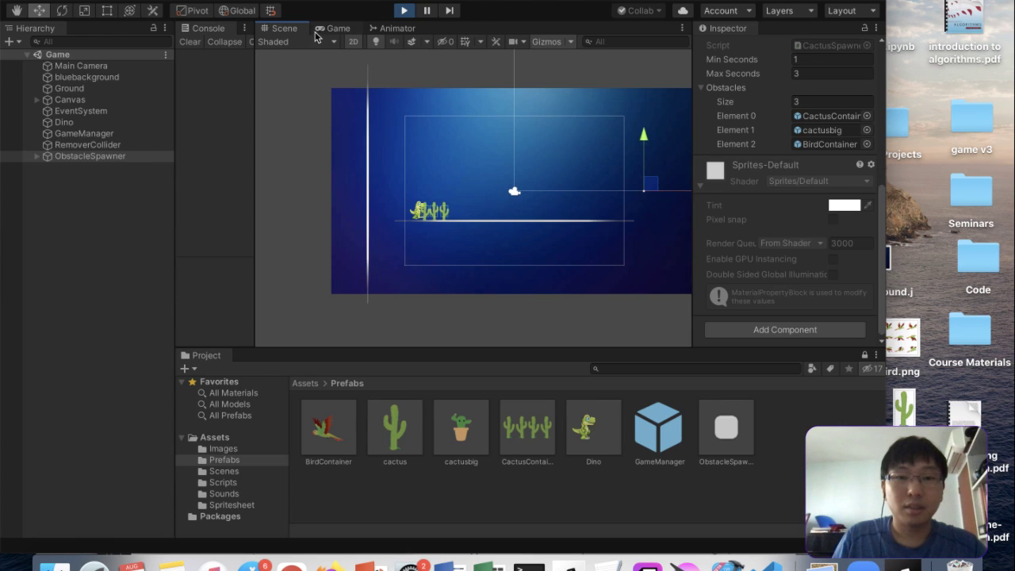
left_click(404, 11)
Set the Y position of the cactusbig prefab to -0.5
left_click(472, 446)
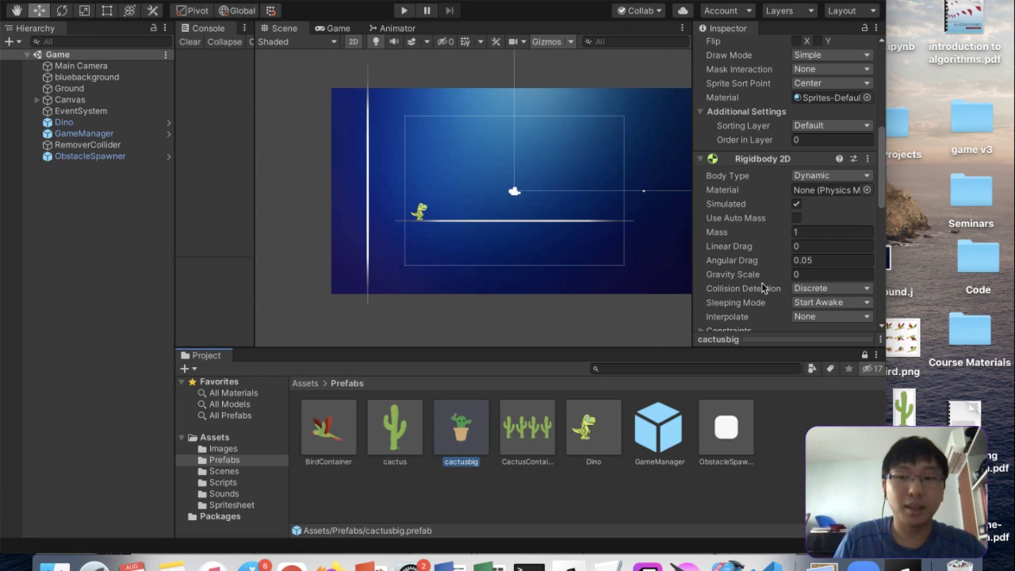
scroll(828, 157, "up", 5)
left_click(825, 231)
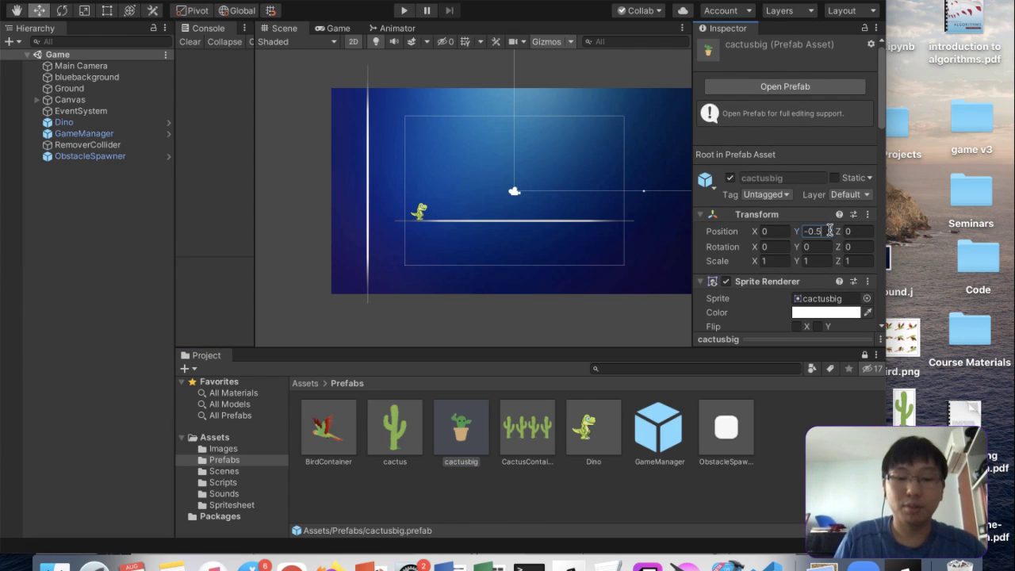
Run the game to check the big cactus's height above the ground while jumping over obstacles, then stop it
left_click(406, 12)
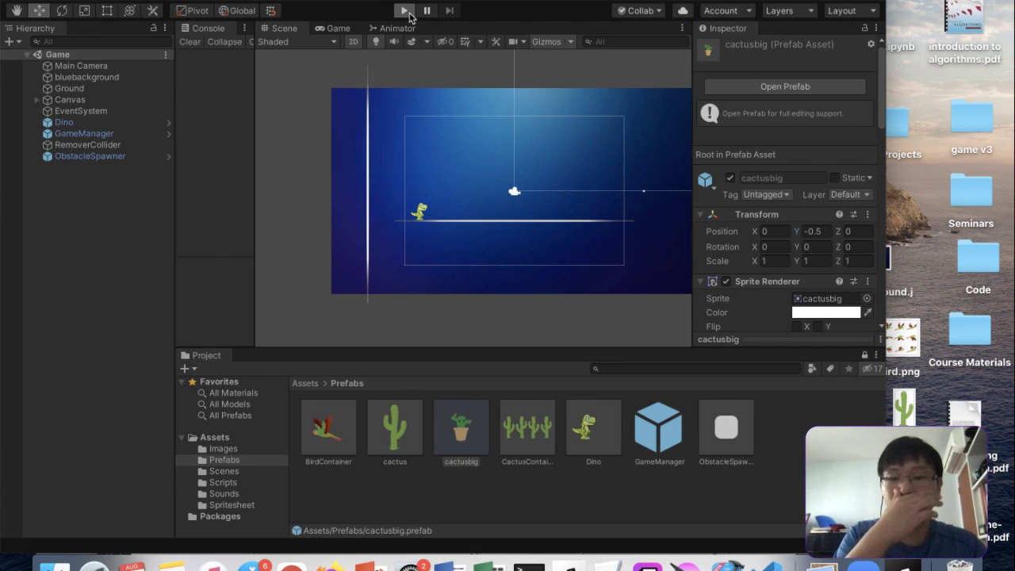
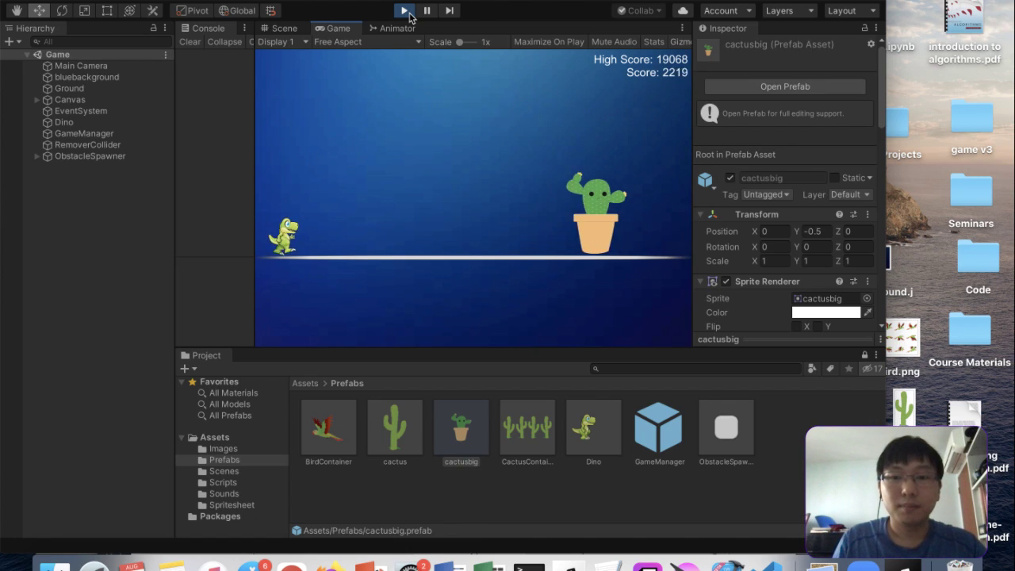
key("space")
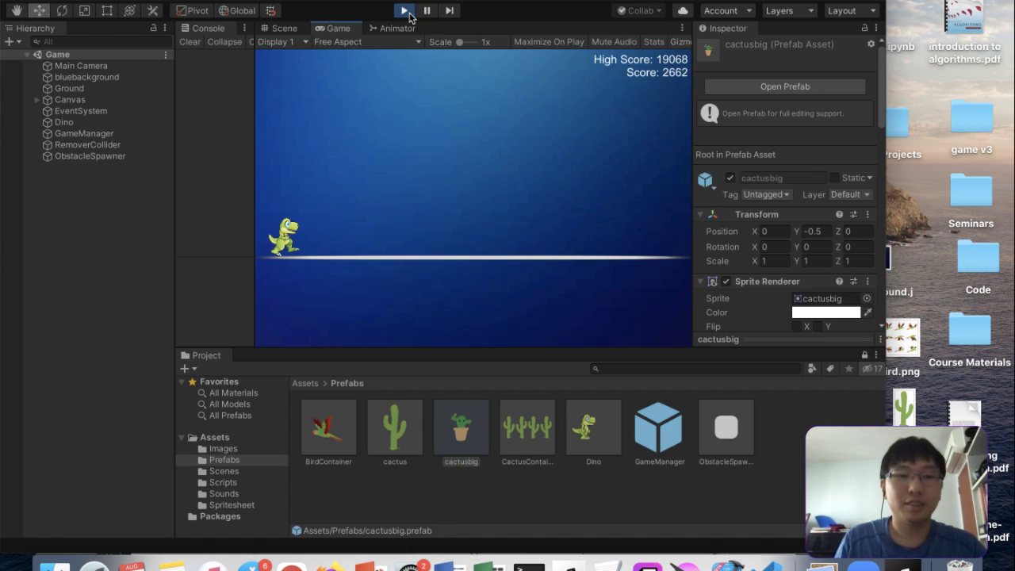
key("space")
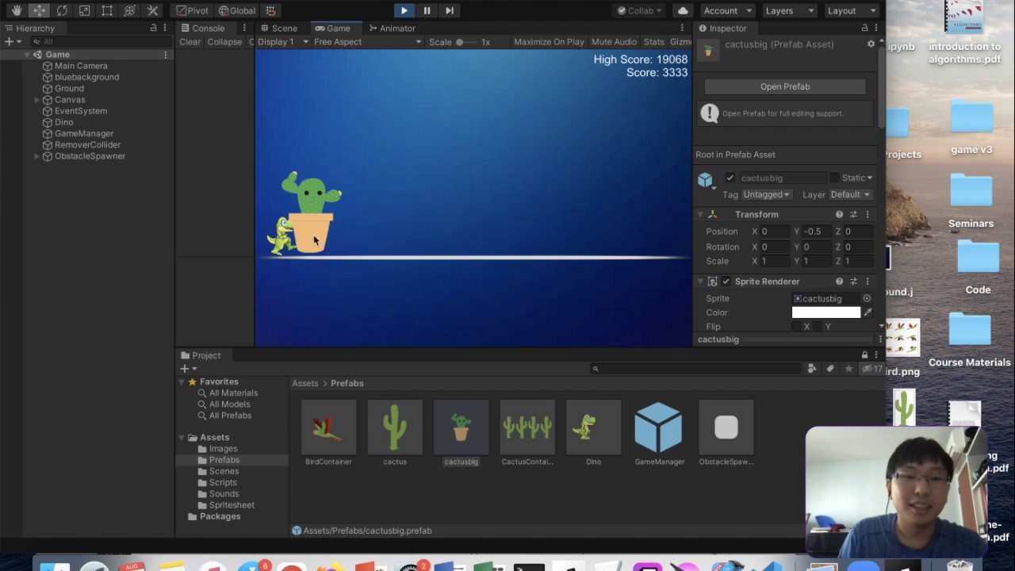
key("space")
key("super+p")
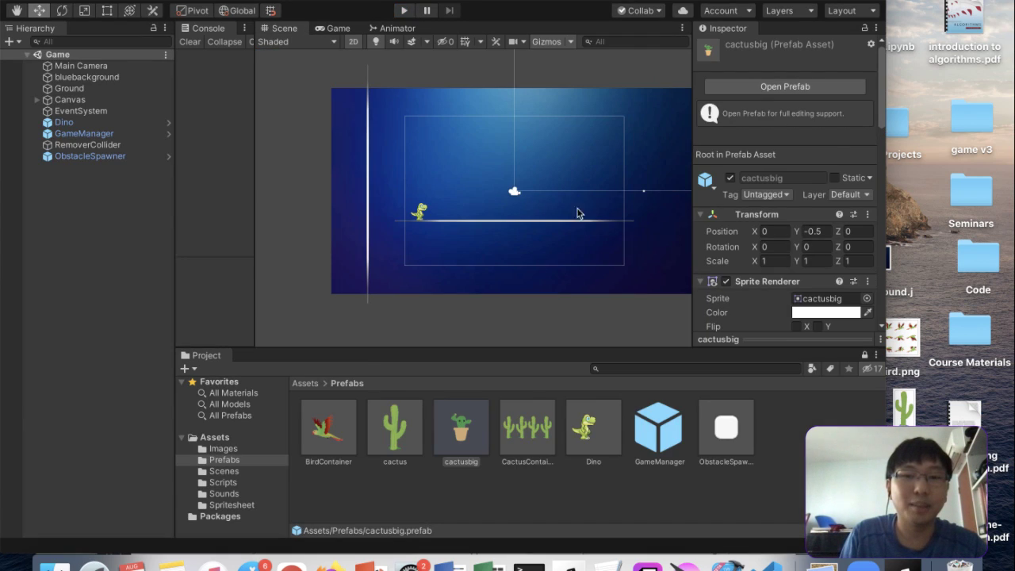
Set Min Seconds of the ObstacleSpawner's Cactus Spawner script to 1.5 and save the scene
left_click(80, 156)
scroll(785, 316, "down", 5)
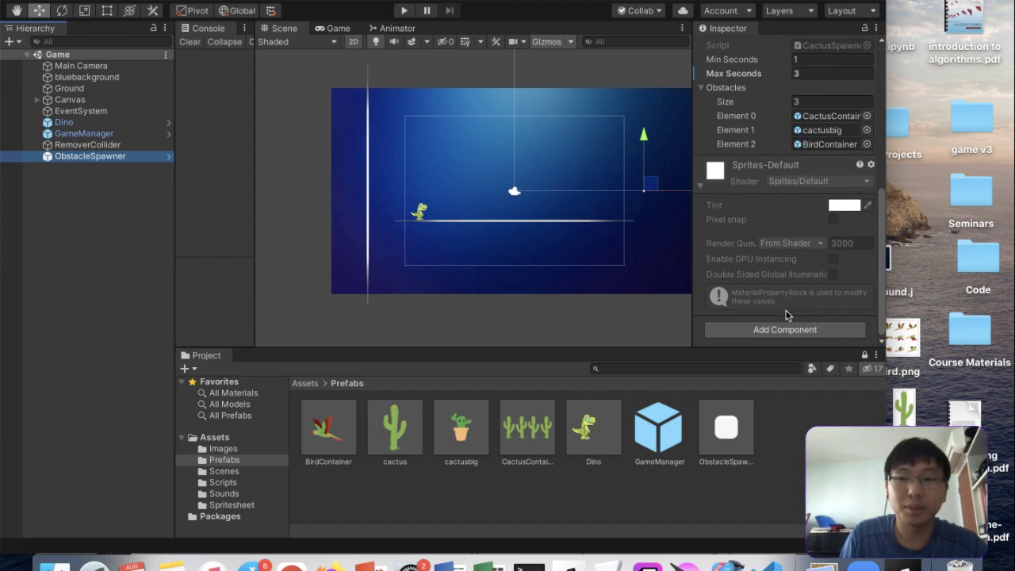
scroll(831, 236, "up", 2)
left_click(791, 123)
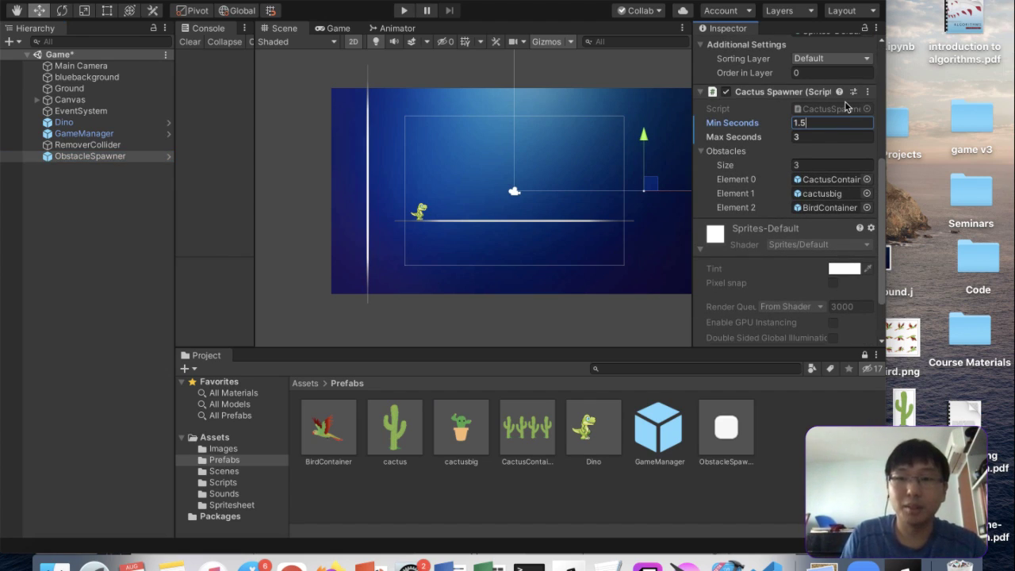
type("1.5")
key("super+s")
Apply all overrides of the scene's ObstacleSpawner to its prefab
scroll(846, 106, "up", 5)
left_click(866, 80)
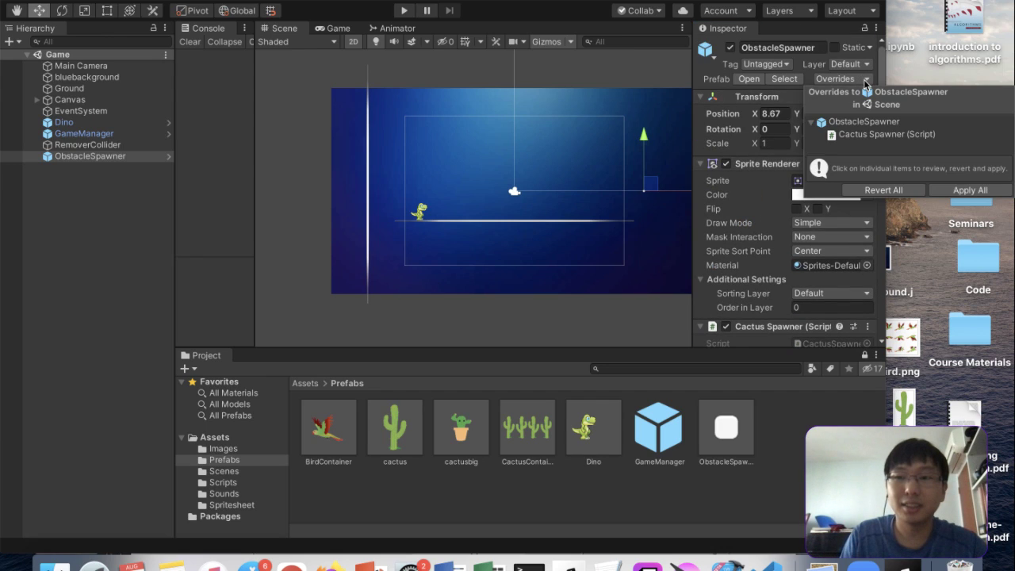
left_click(974, 190)
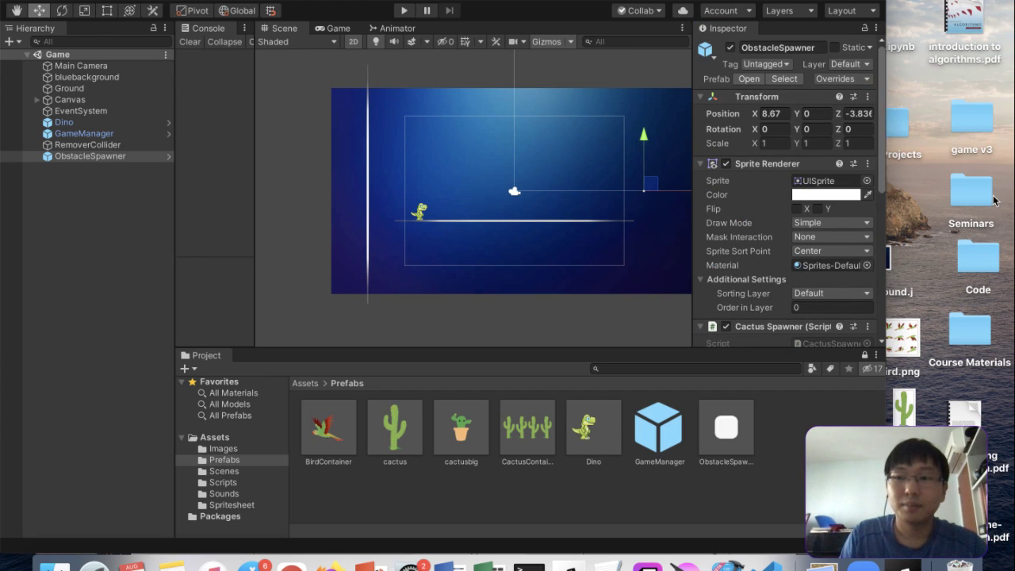
Run the game to test the spawner's timing, jumping over cacti, the big potted cactus and birds until the dino collides
left_click(399, 11)
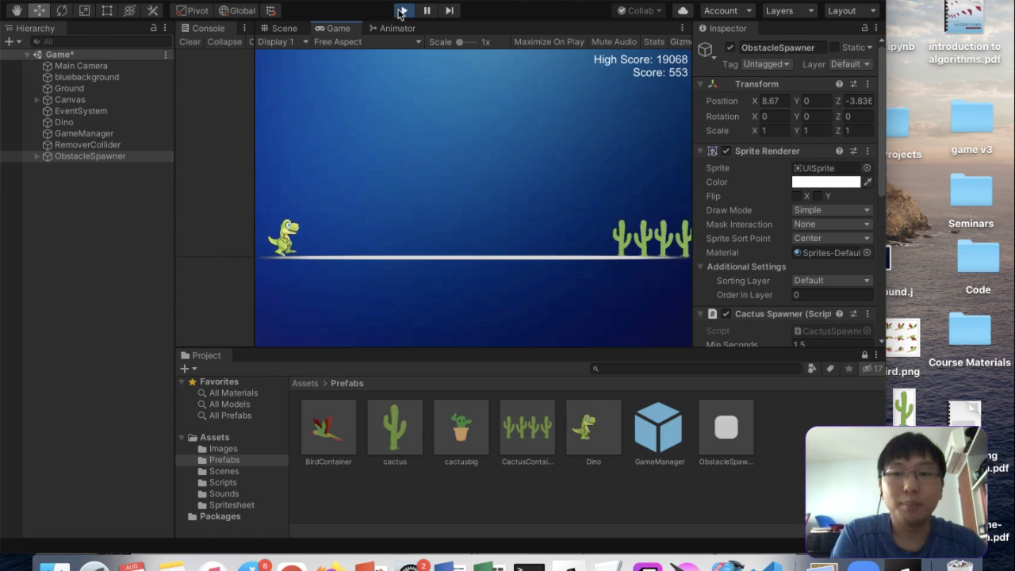
key("space")
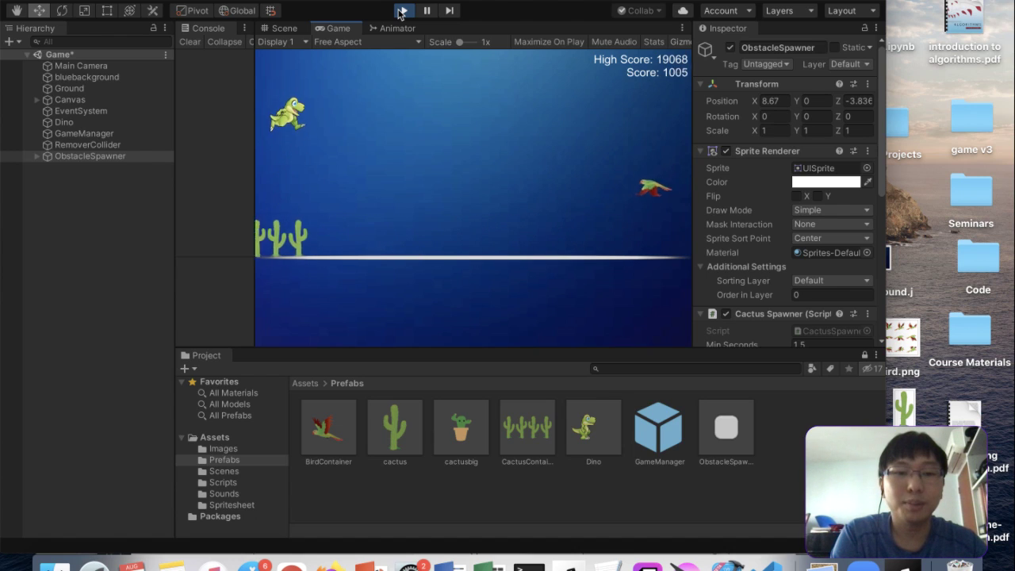
key("space")
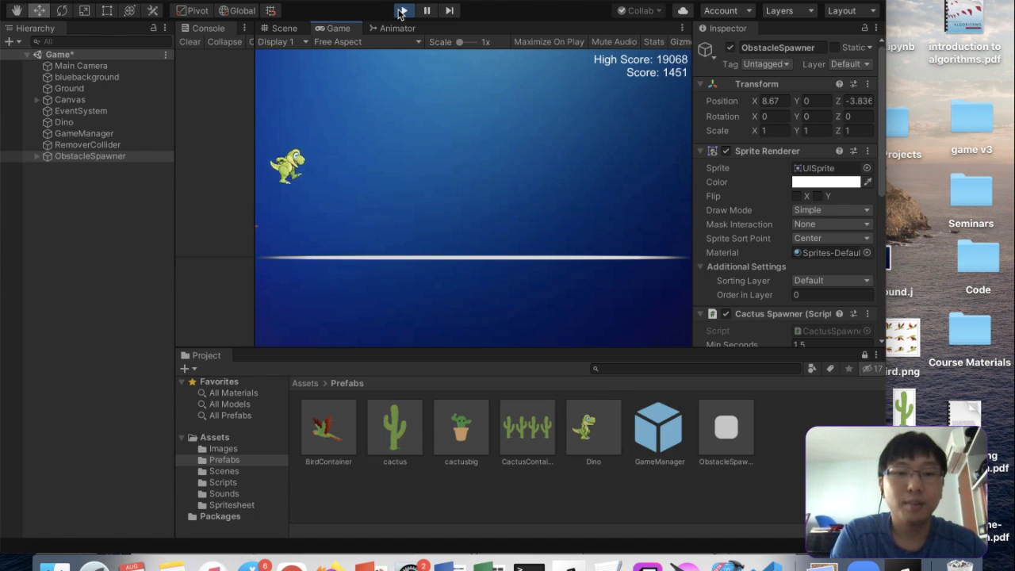
key("space")
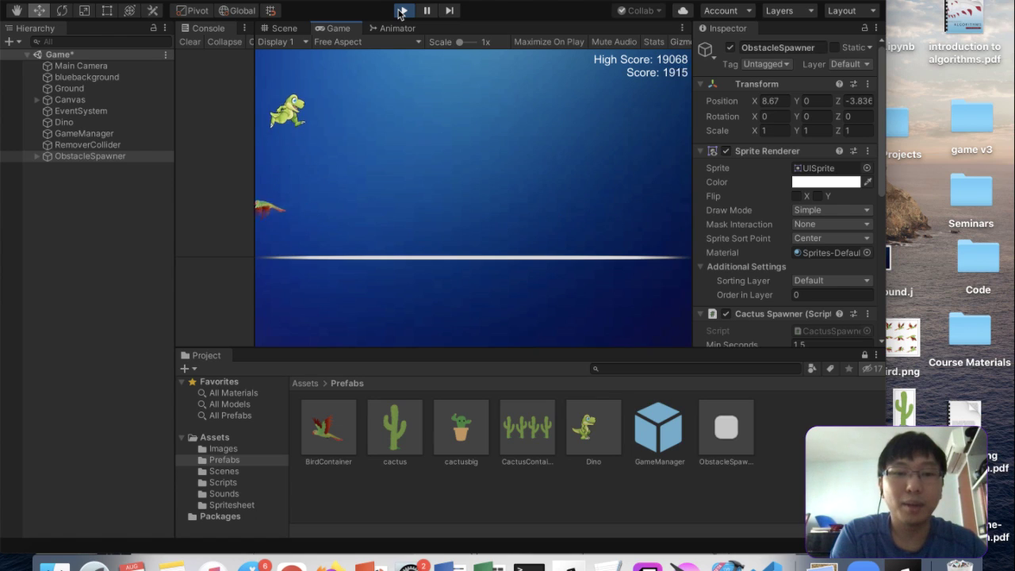
key("space")
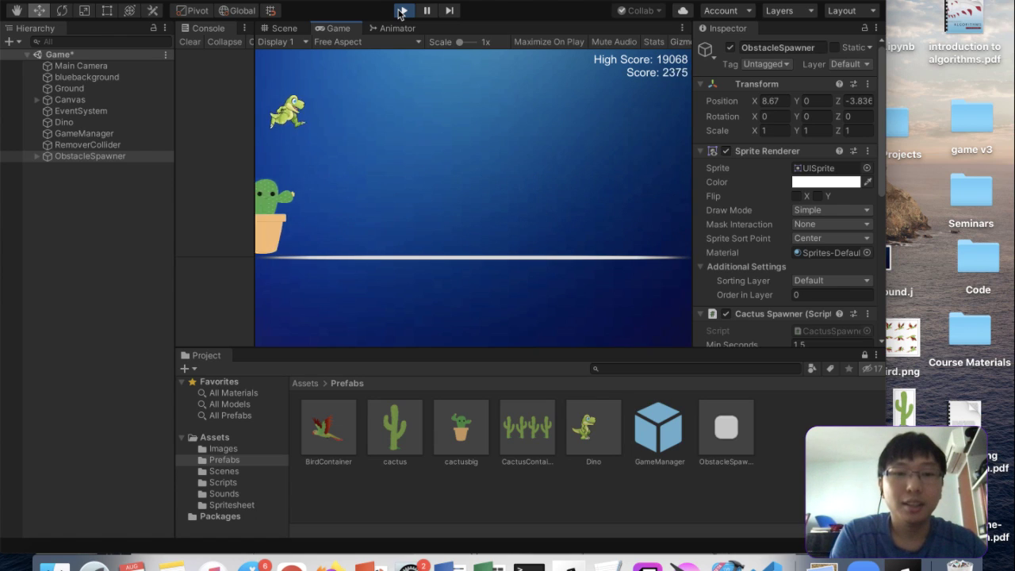
key("space")
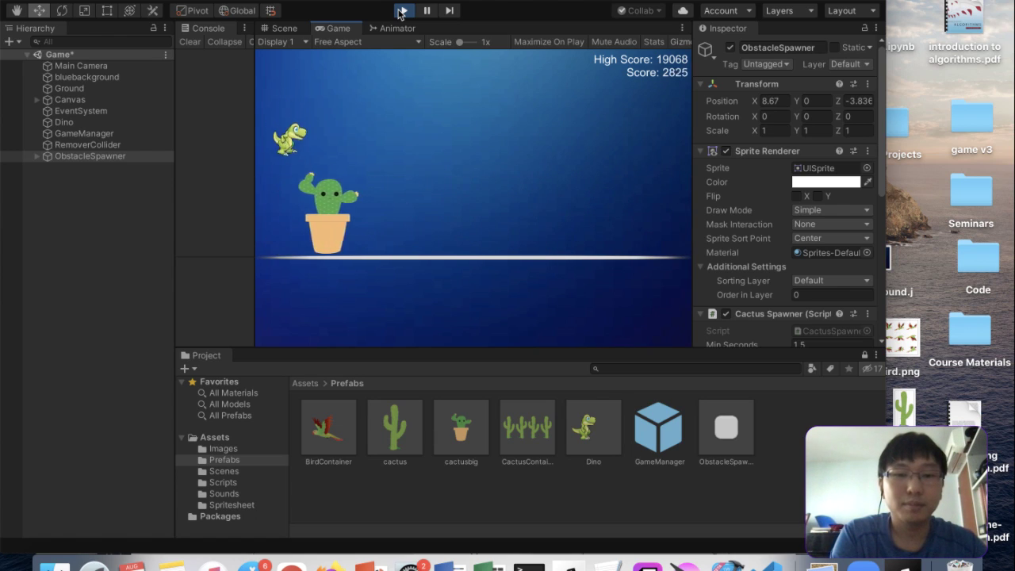
key("space")
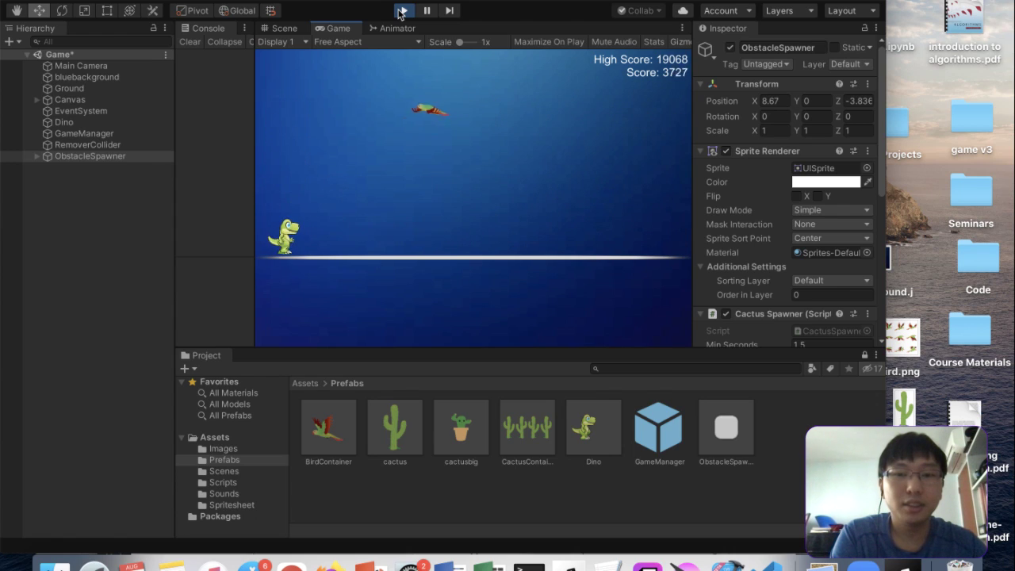
key("space")
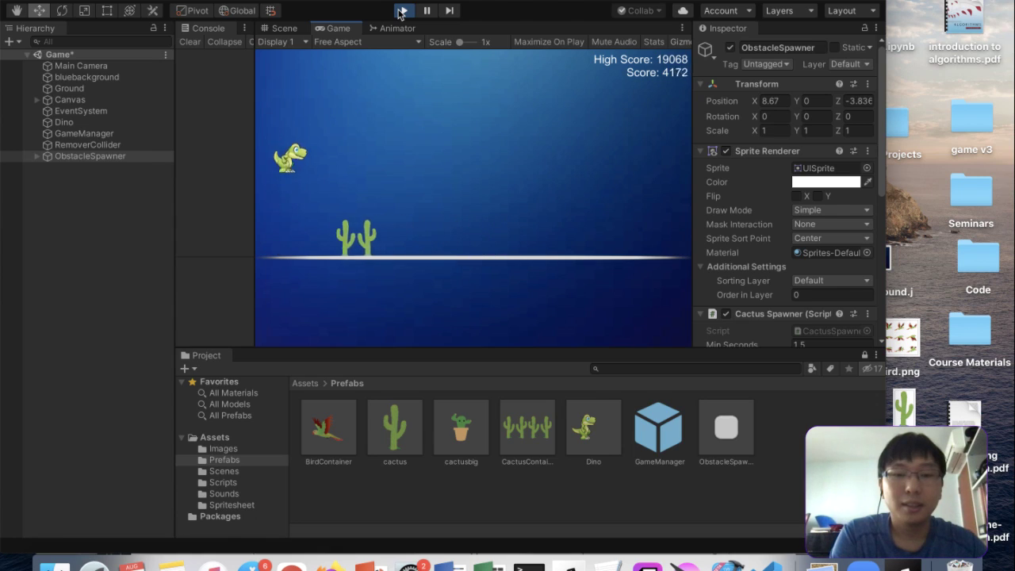
key("space")
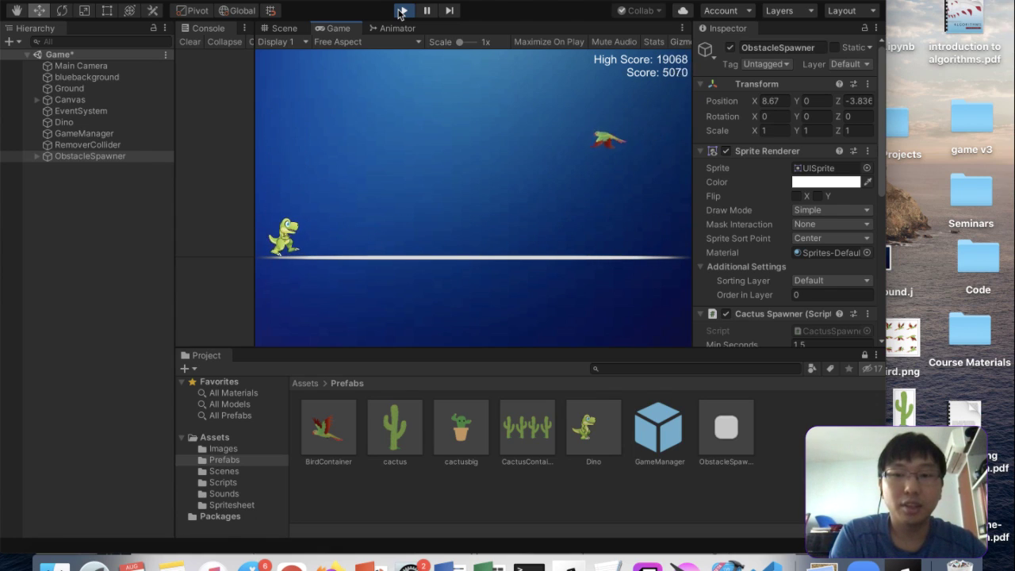
key("space")
key("space")
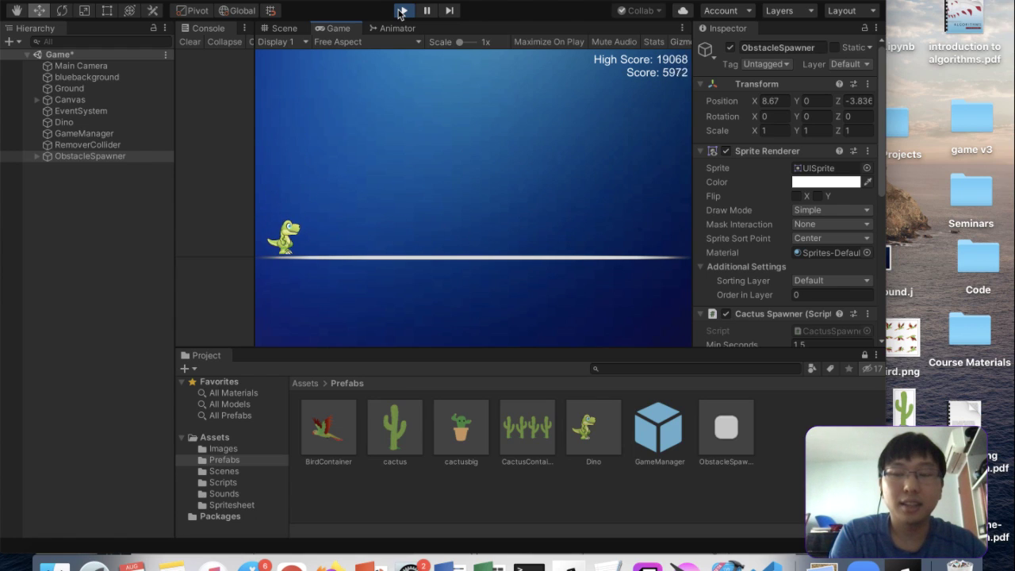
key("space")
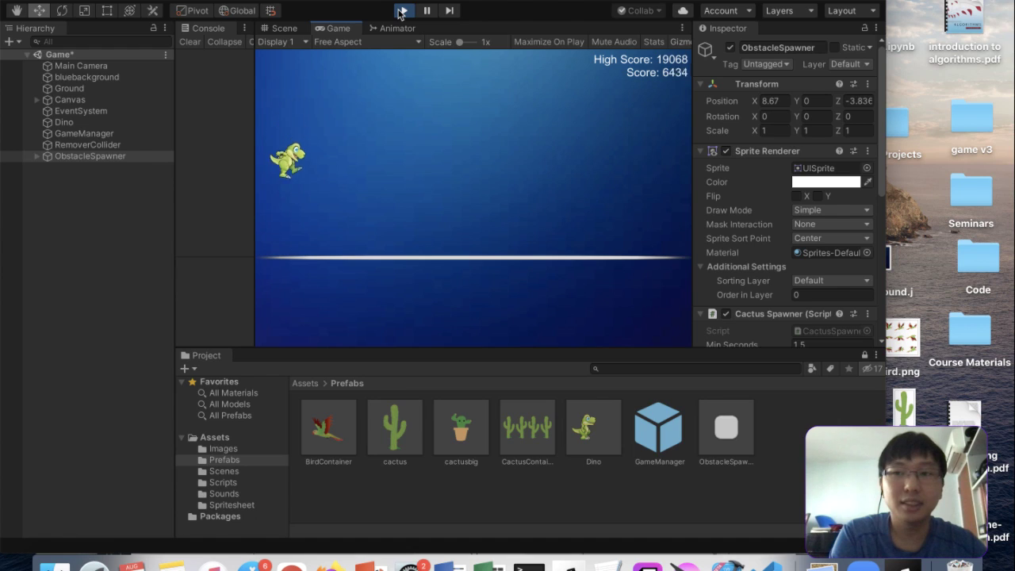
key("space")
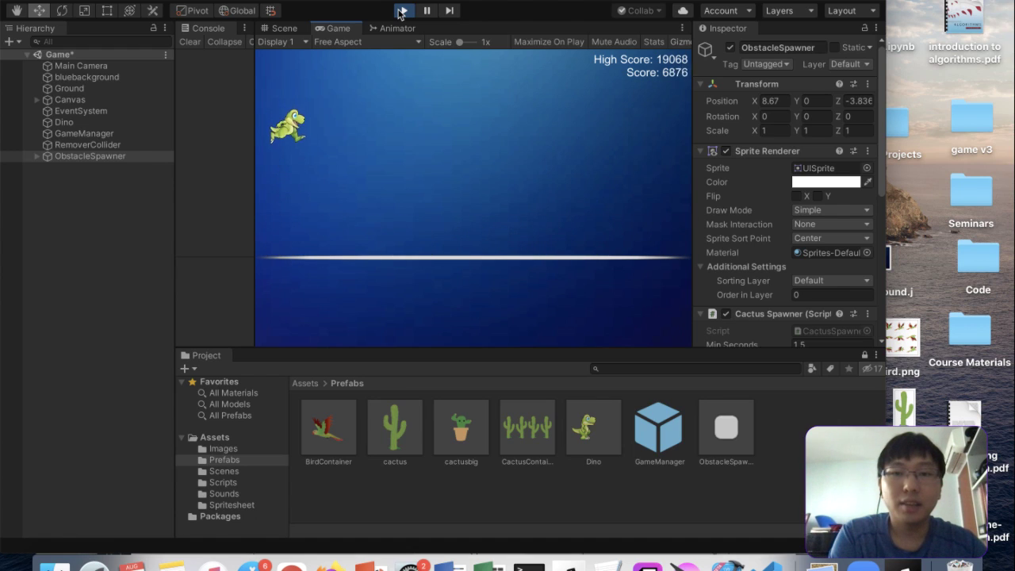
key("space")
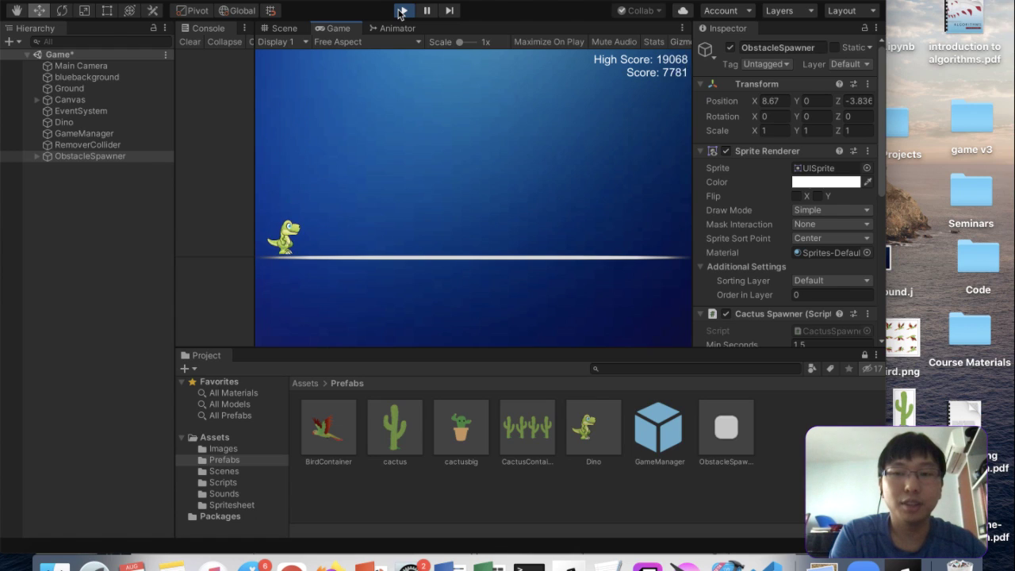
key("space")
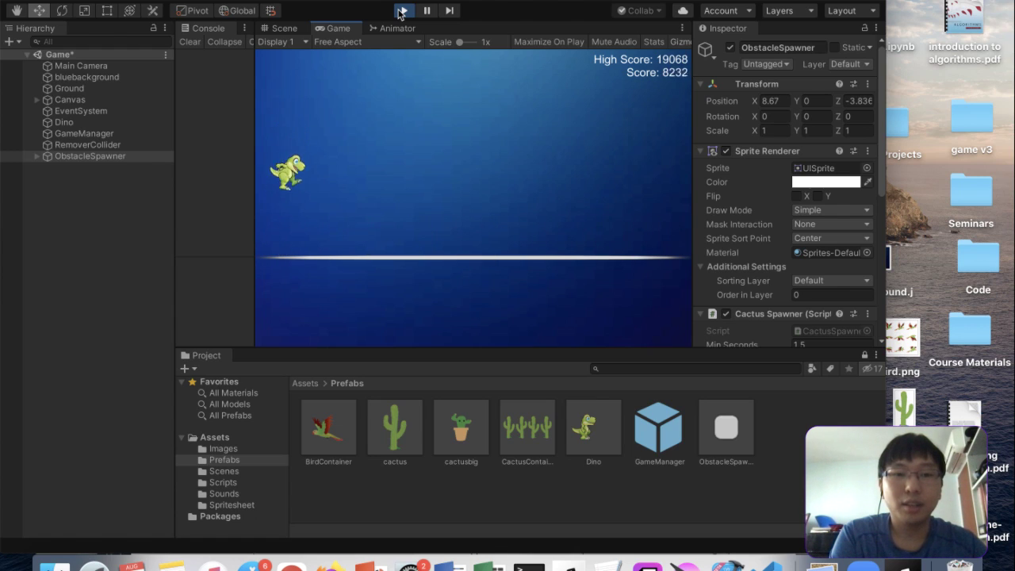
key("space")
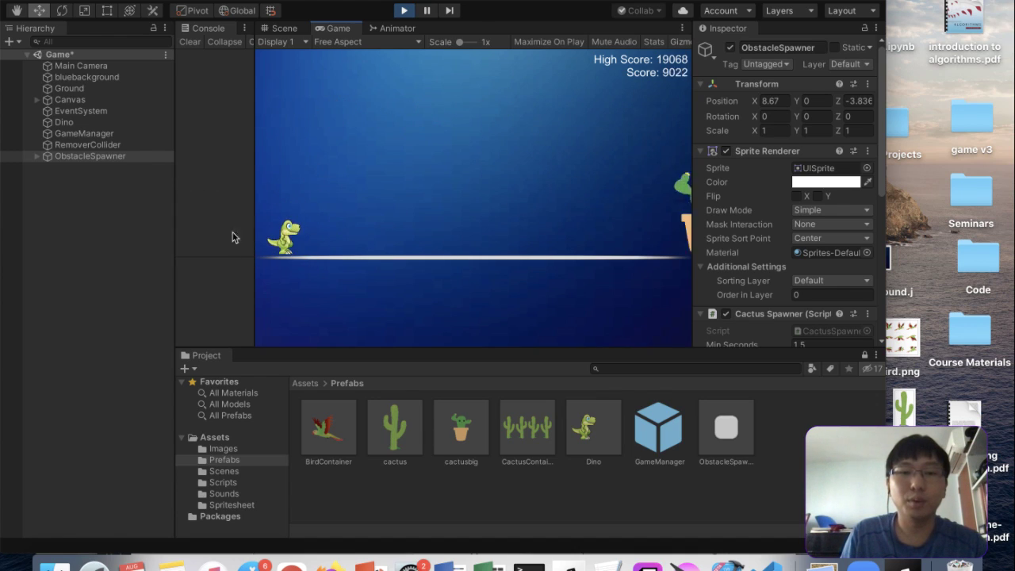
key("space")
key("space")
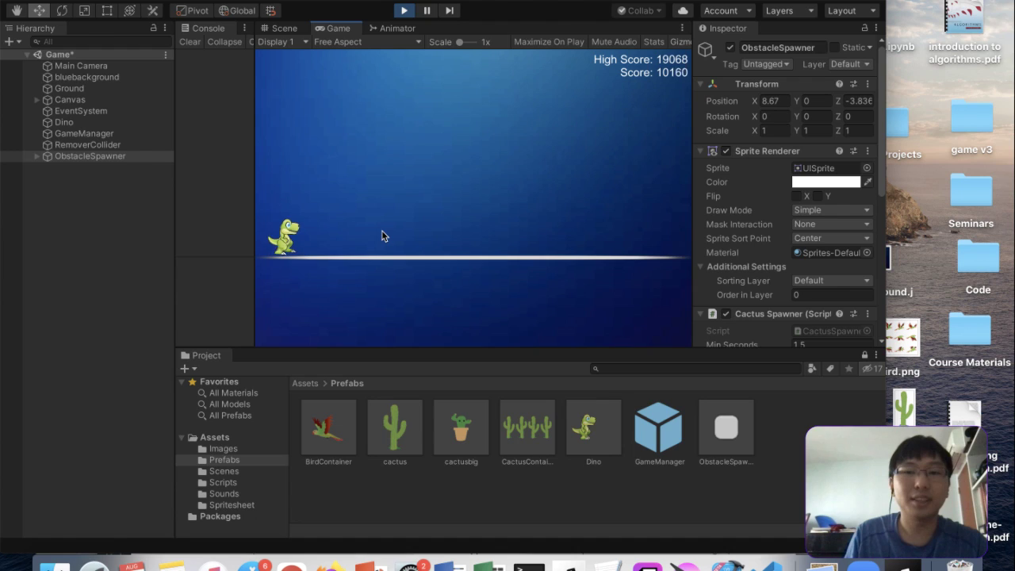
key("space")
key("space")
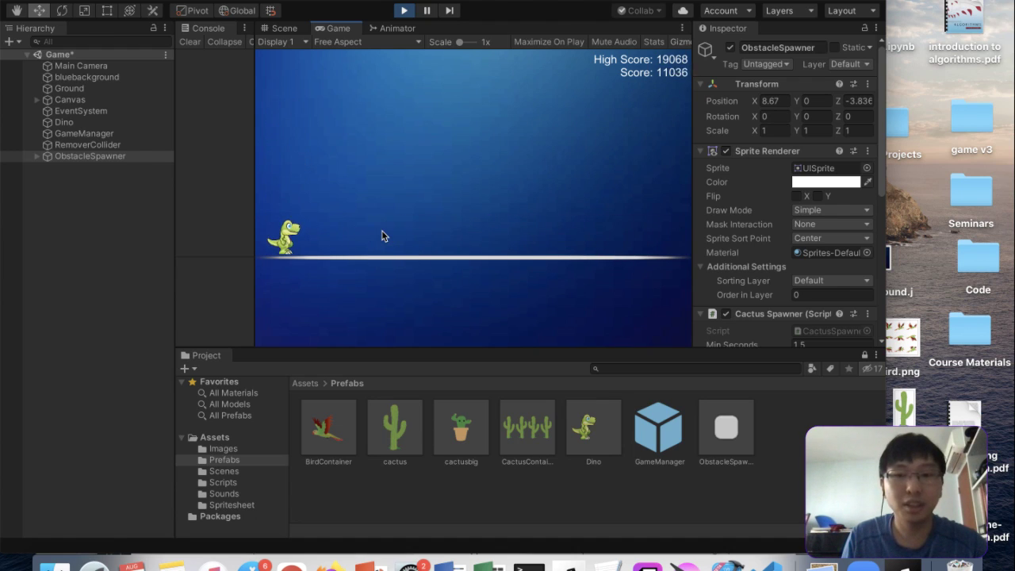
key("space")
key("space")
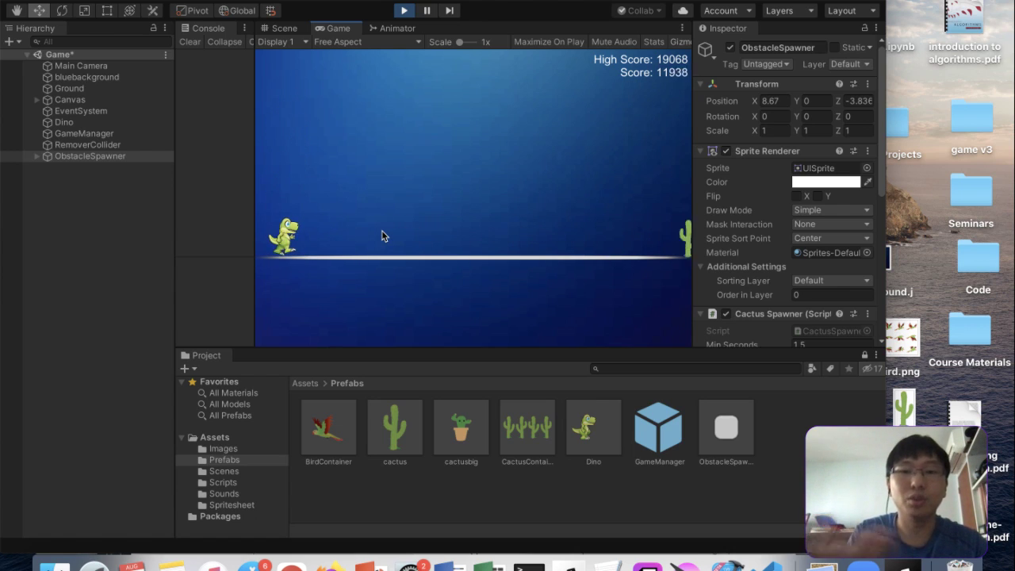
key("space")
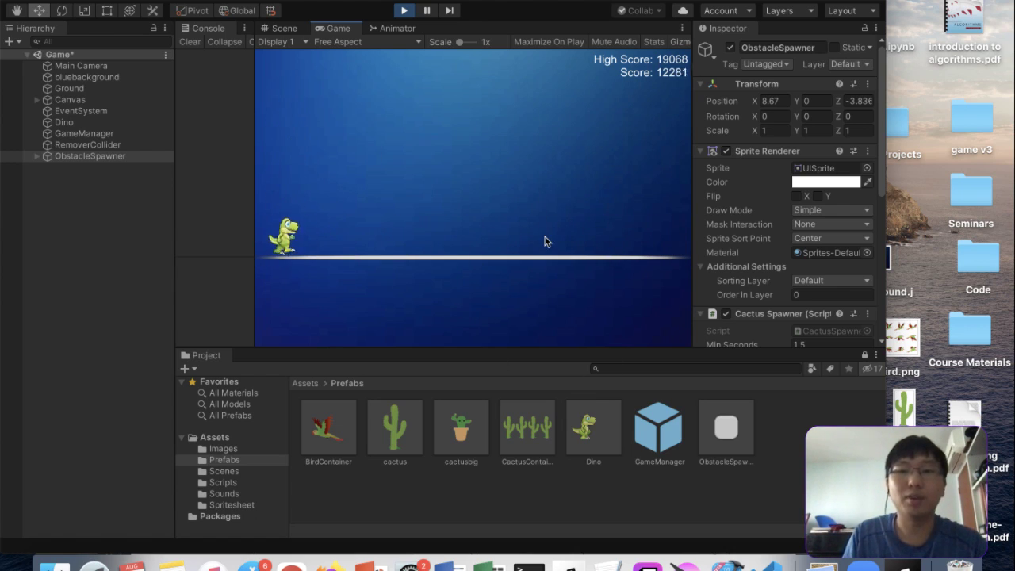
key("space")
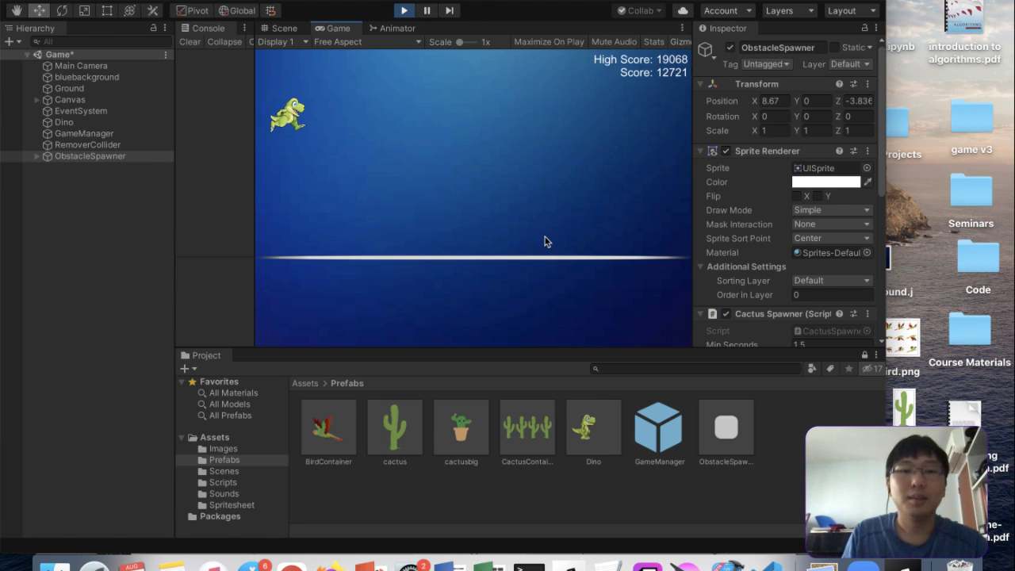
key("space")
key("space")
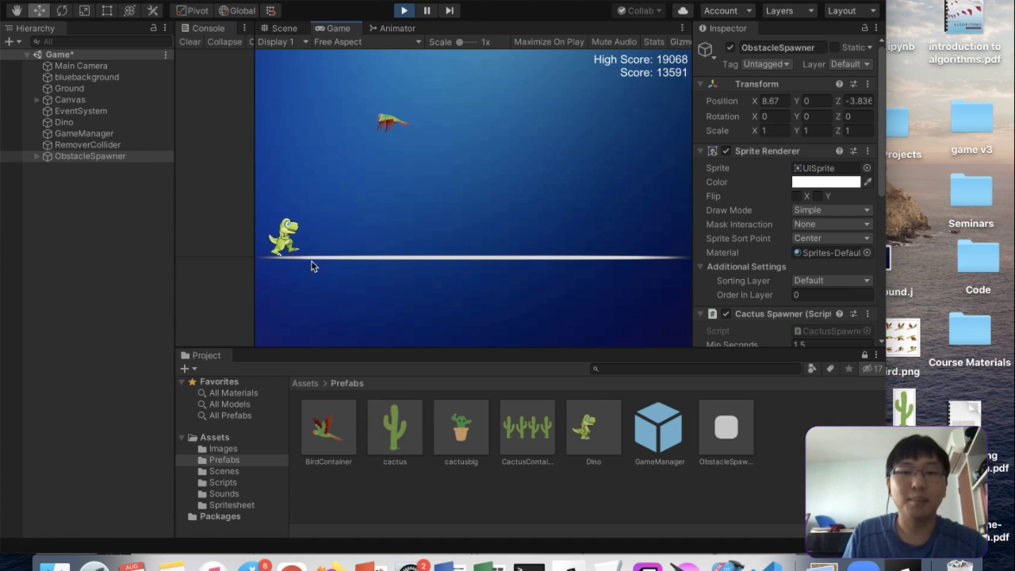
key("space")
key("space")
key("space")
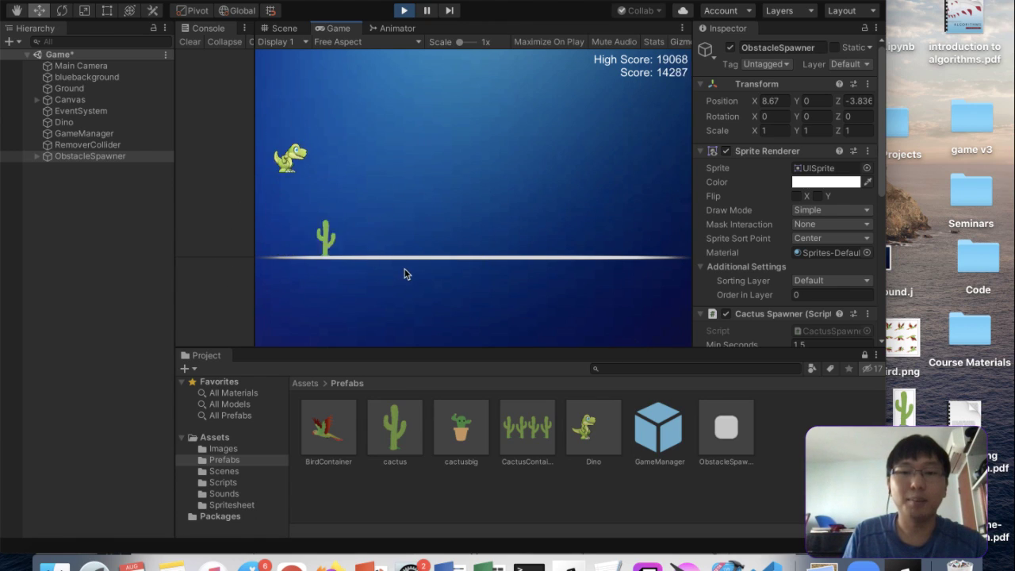
key("space")
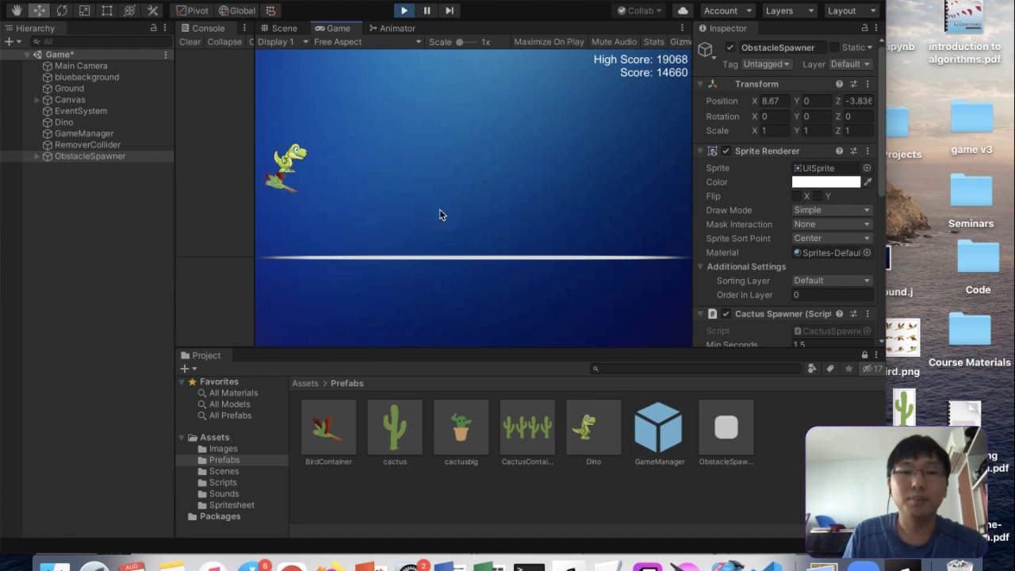
Restart the run and play another round to check the spacing of big cacti, small cacti and birds, then stop the game
key("space")
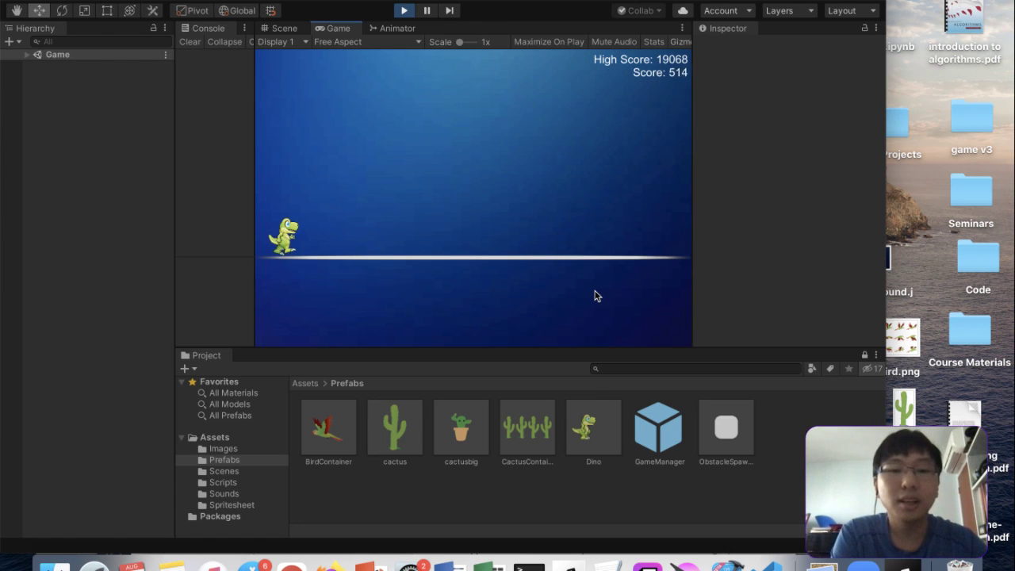
key("space")
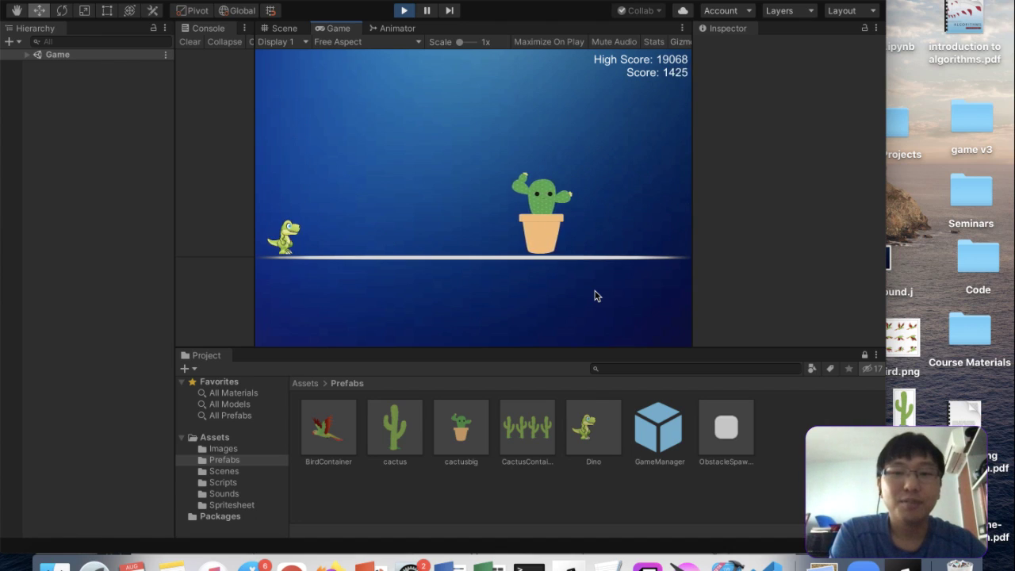
key("space")
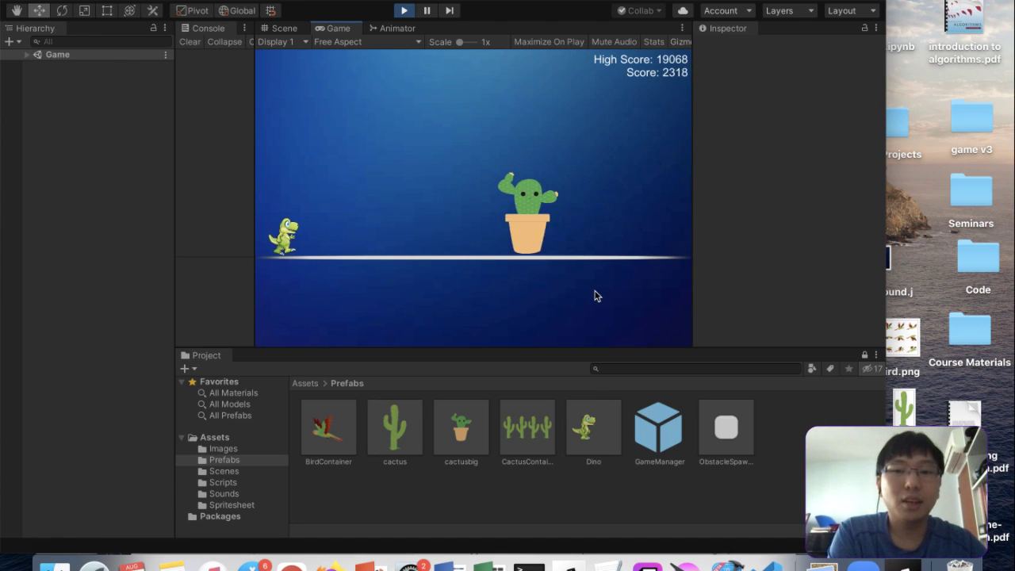
key("space")
key("space")
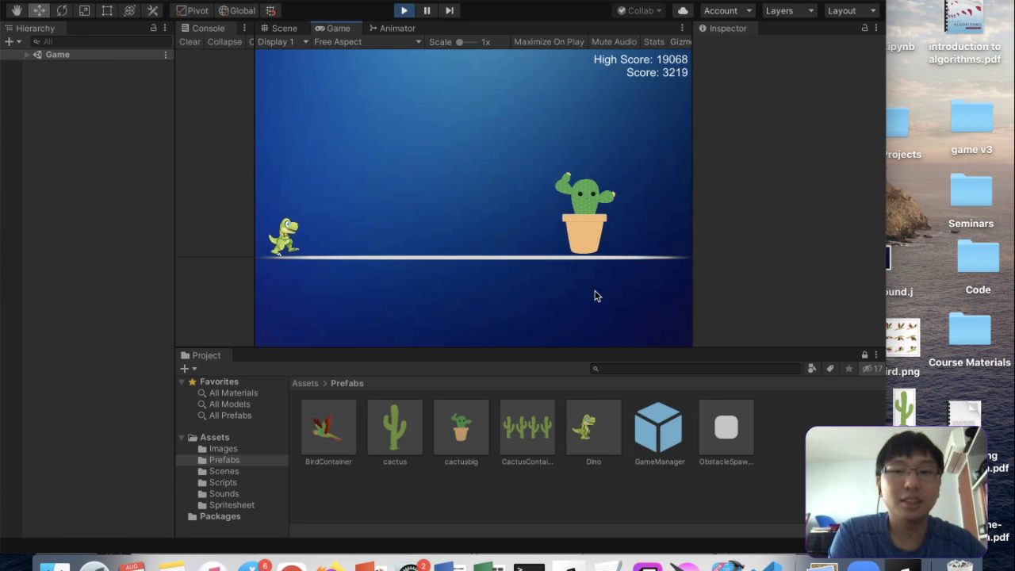
key("space")
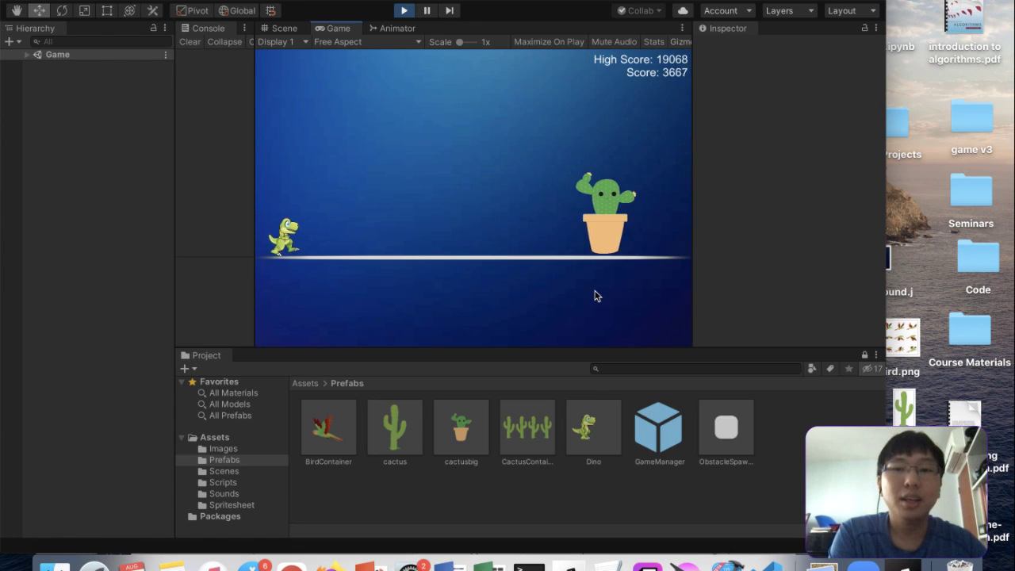
key("space")
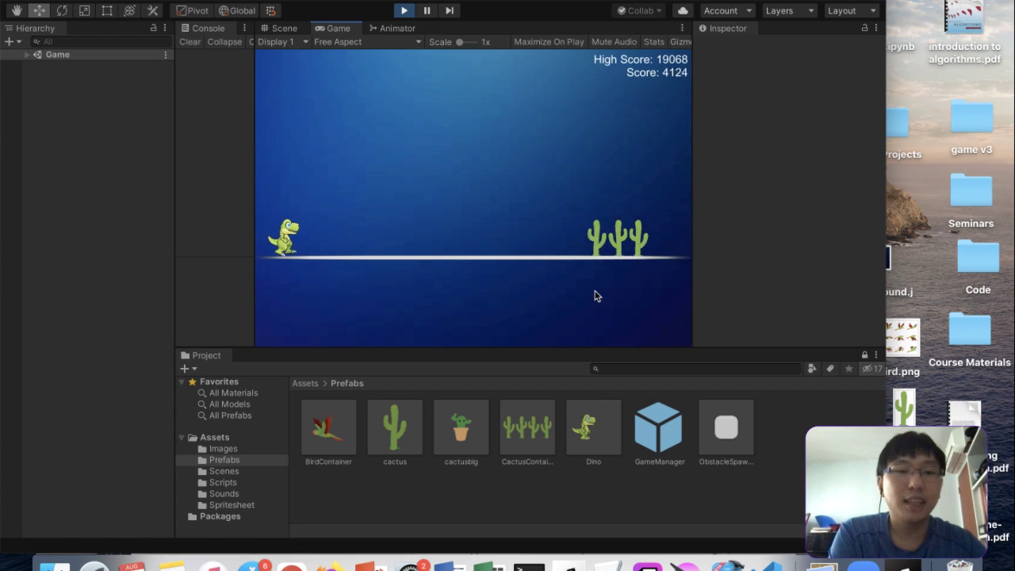
key("space")
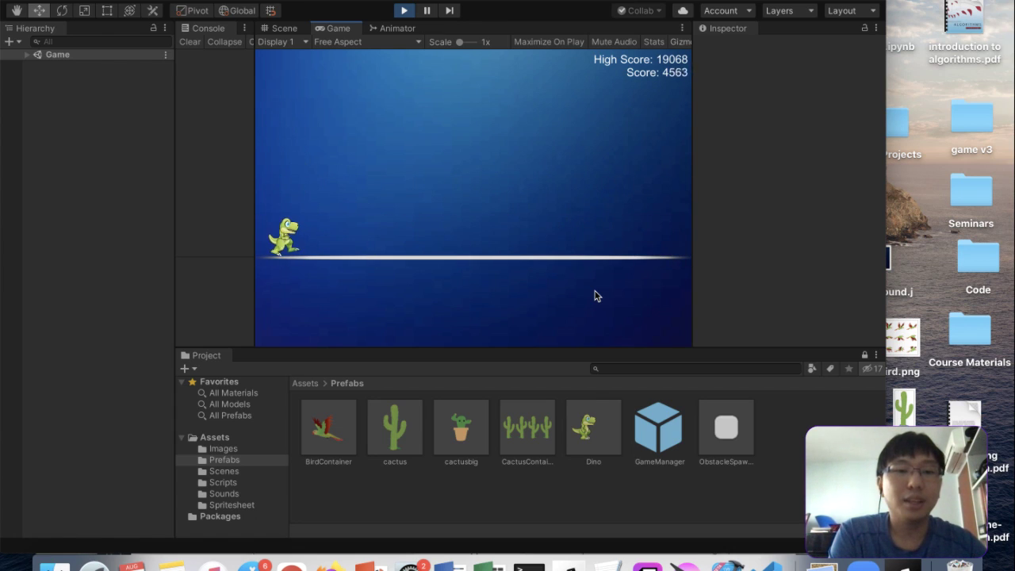
key("space")
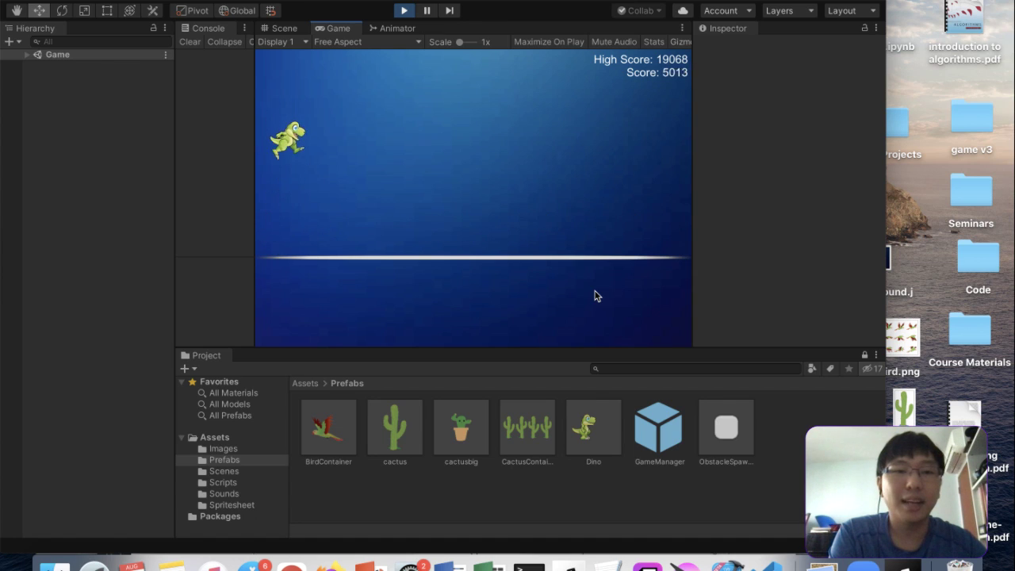
key("space")
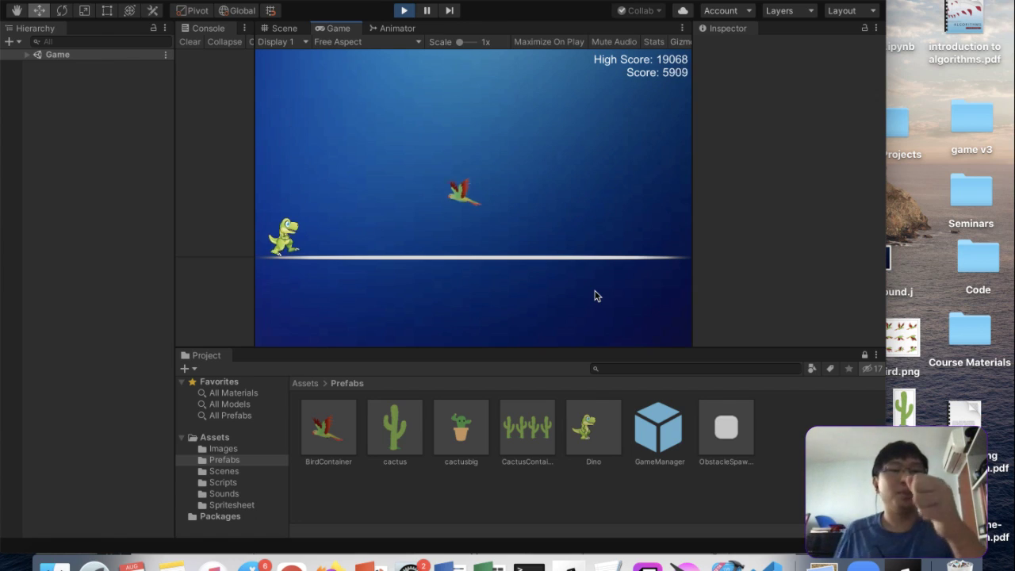
key("space")
key("space")
key("space")
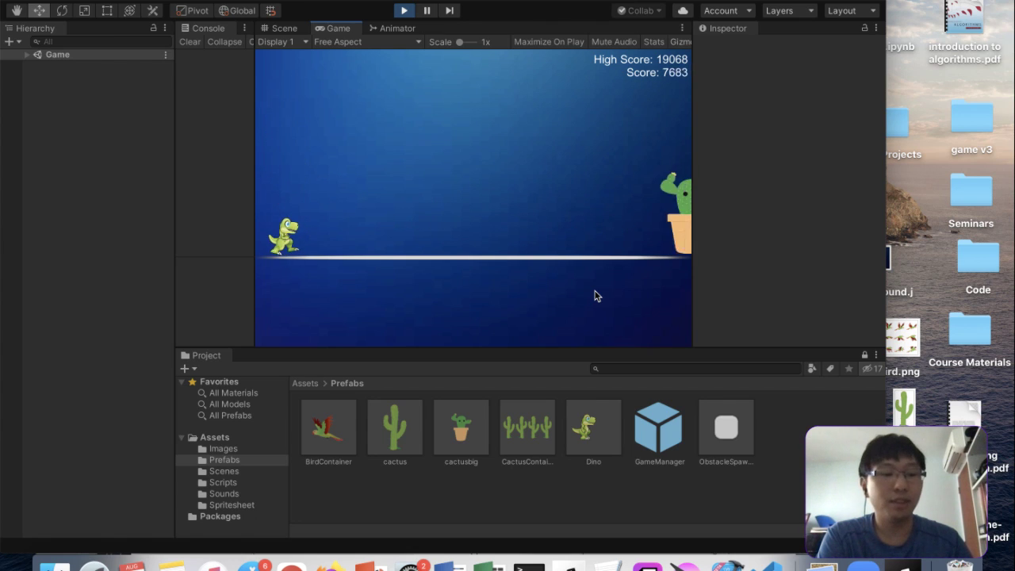
key("space")
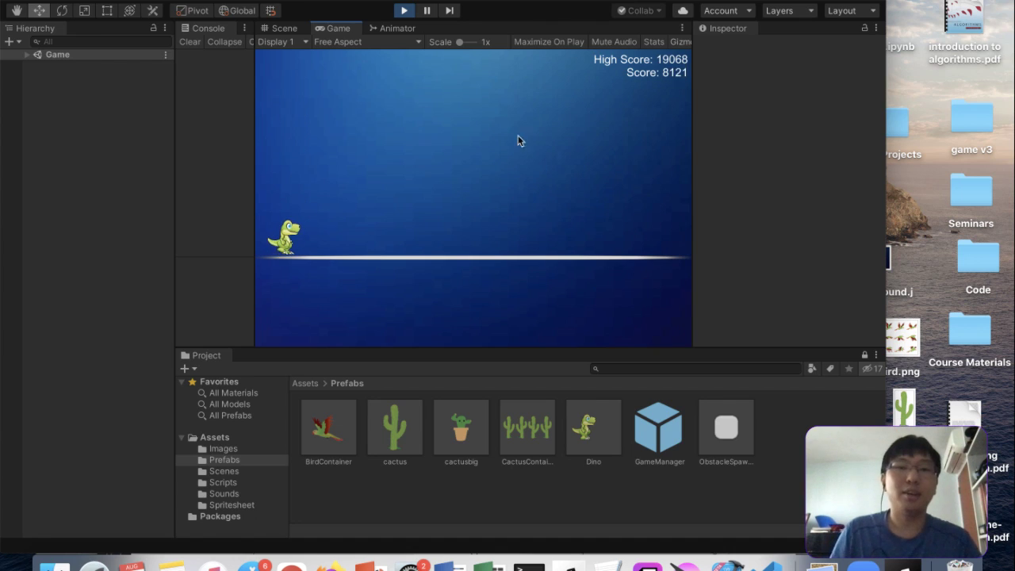
left_click(403, 11)
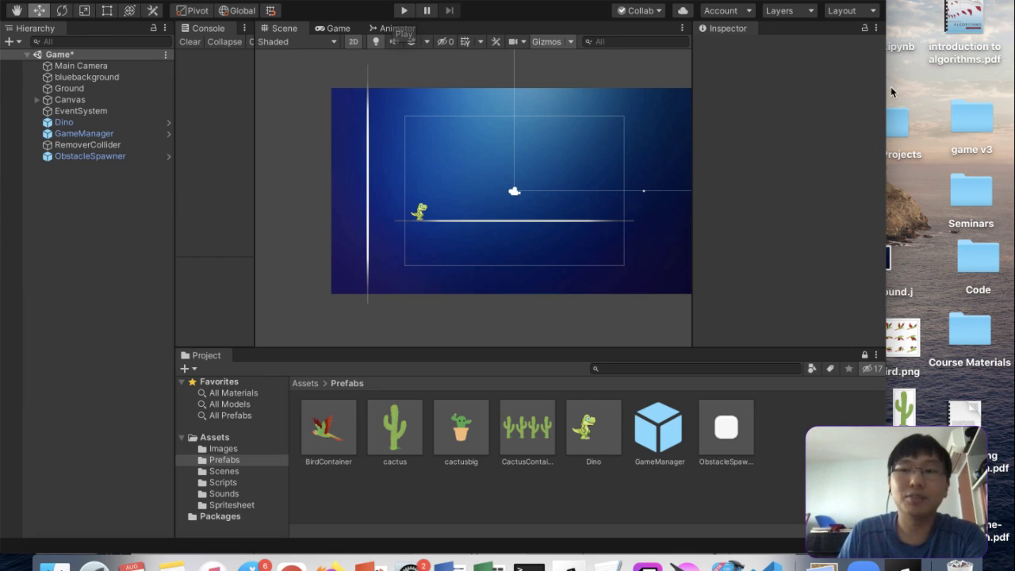
Widen the Unity editor window to fill the screen's width, then switch to Twitch Studio to view the stream preview and chat
left_click_drag(886, 92, 1012, 91)
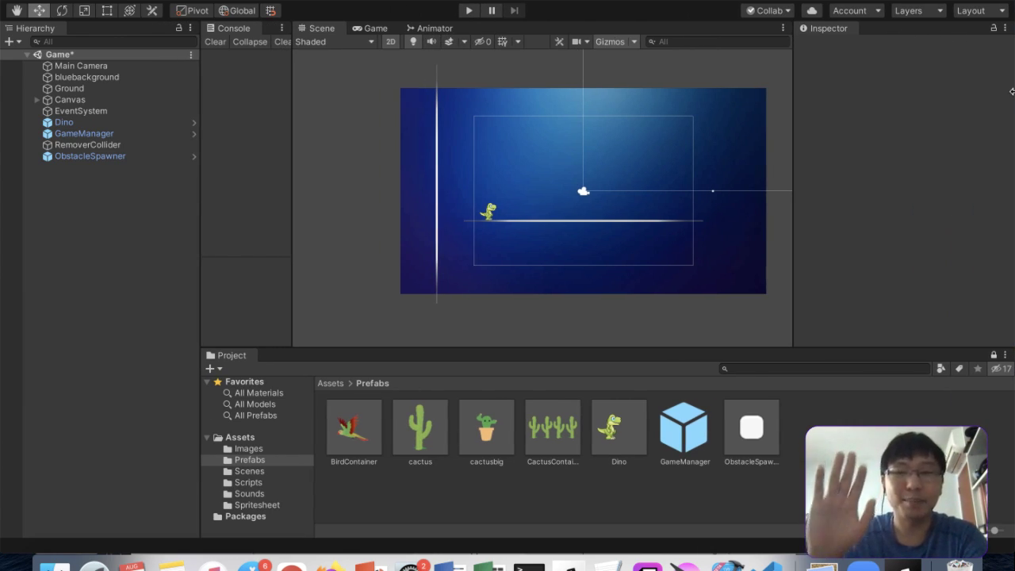
key("super+Tab")
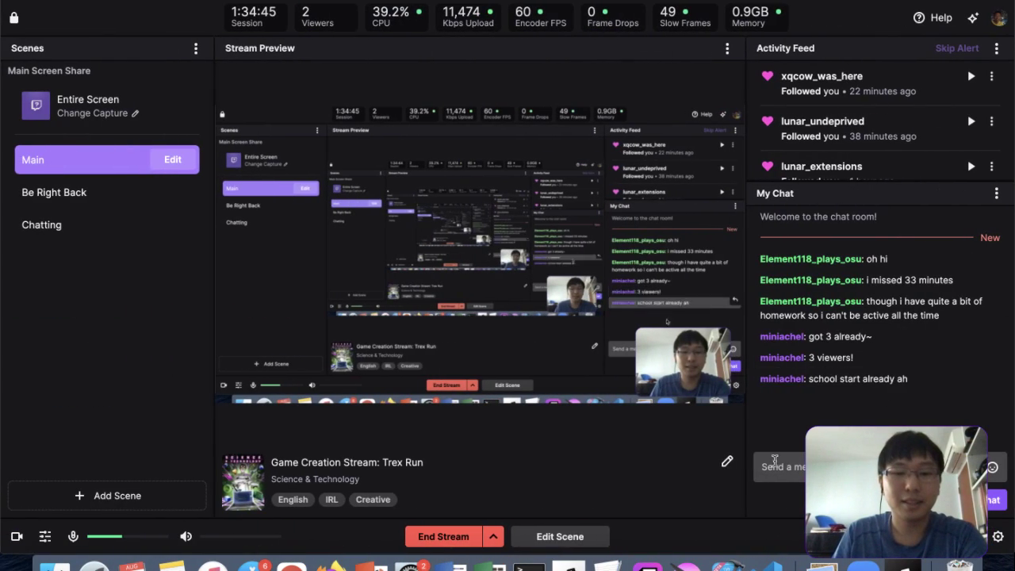